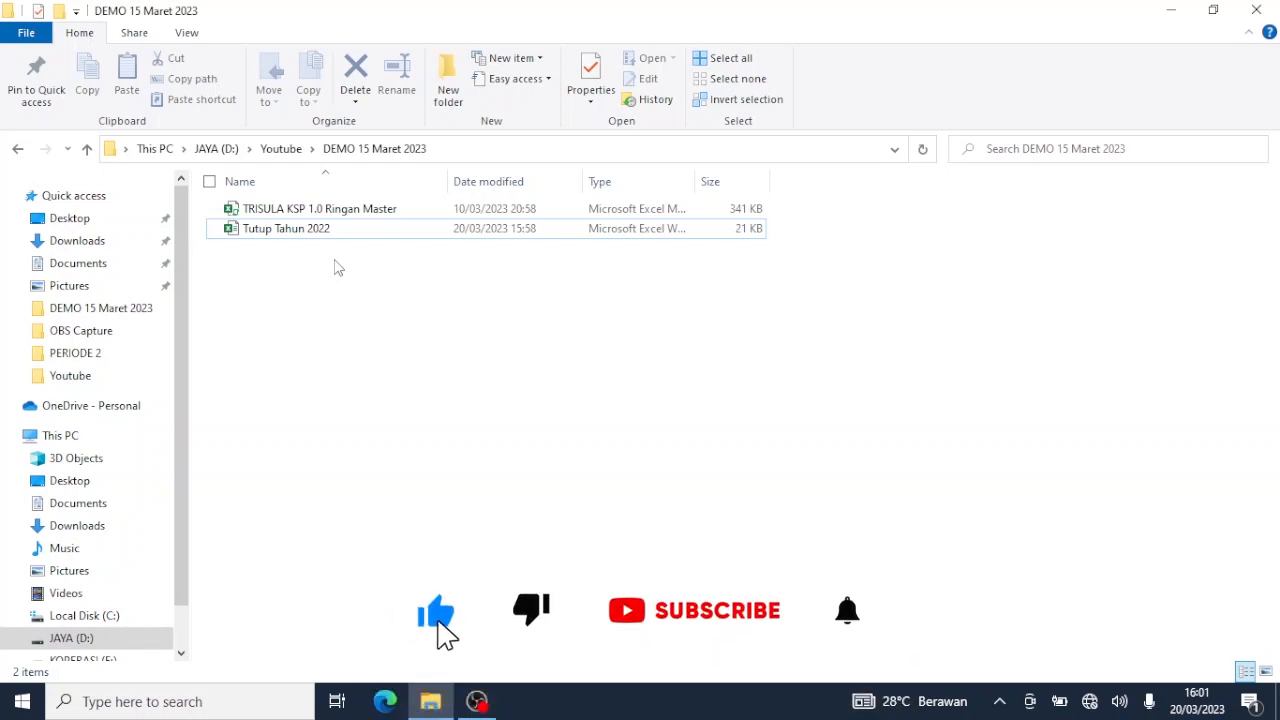
Open the Tutup Tahun 2022 Excel file from File Explorer.
double_click(351, 238)
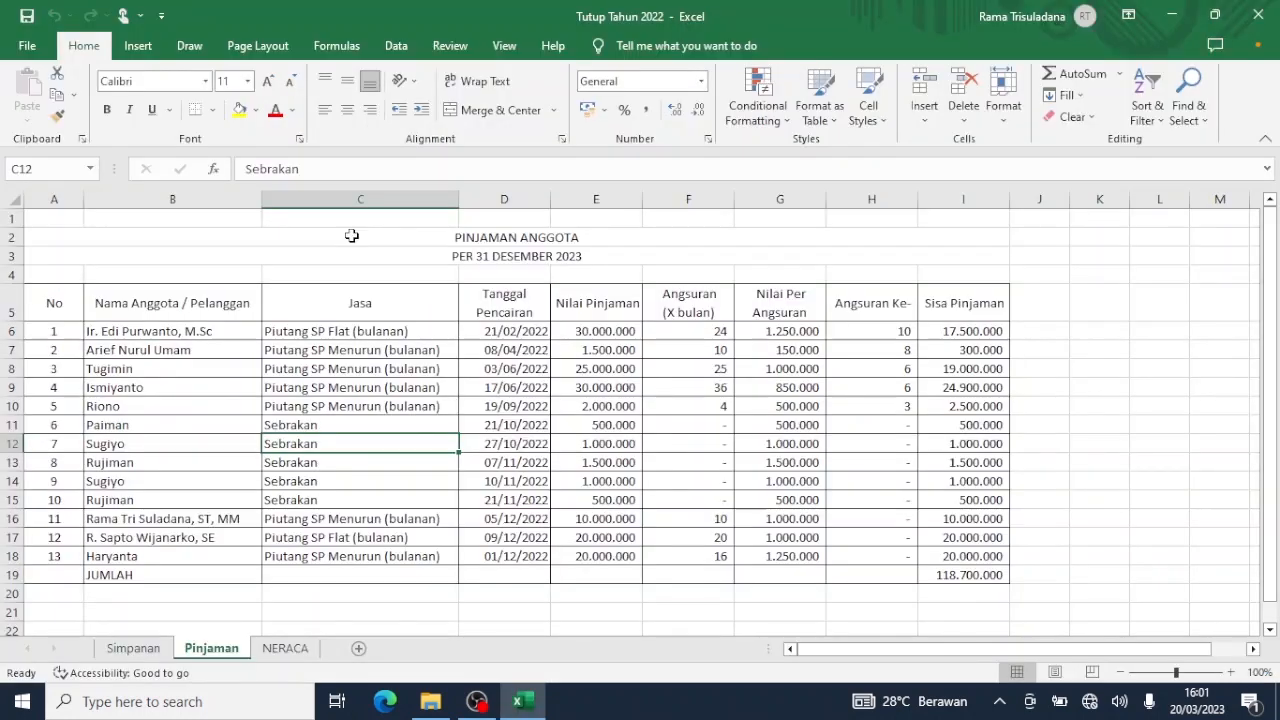
Look over the Simpanan and Pinjaman sheets, then show the NERACA sheet from its heading.
left_click(133, 650)
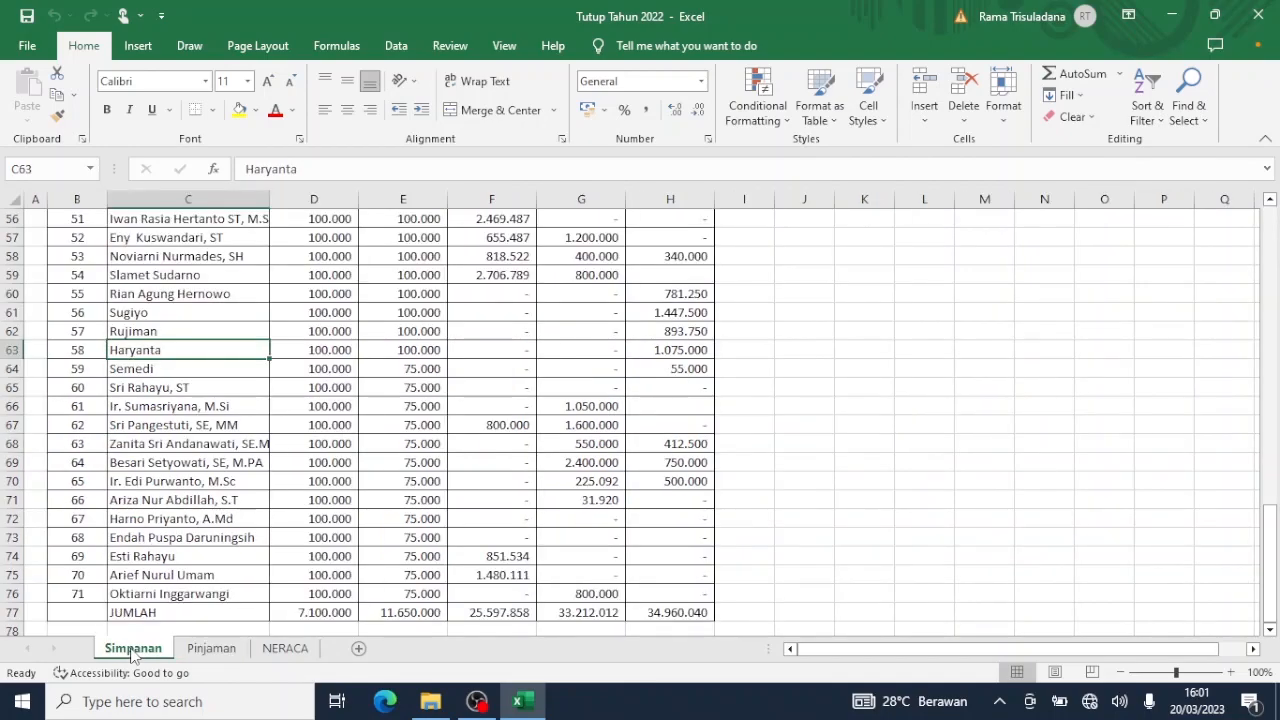
scroll(133, 652, "up", 18)
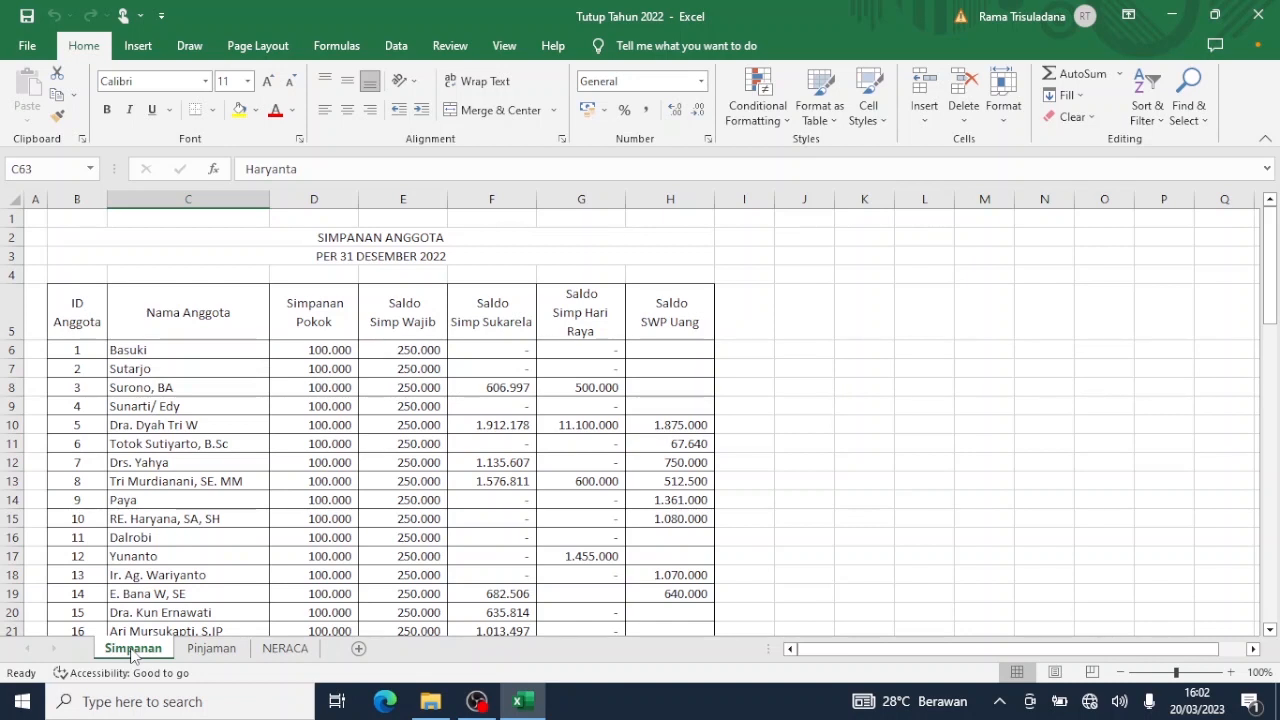
left_click(214, 650)
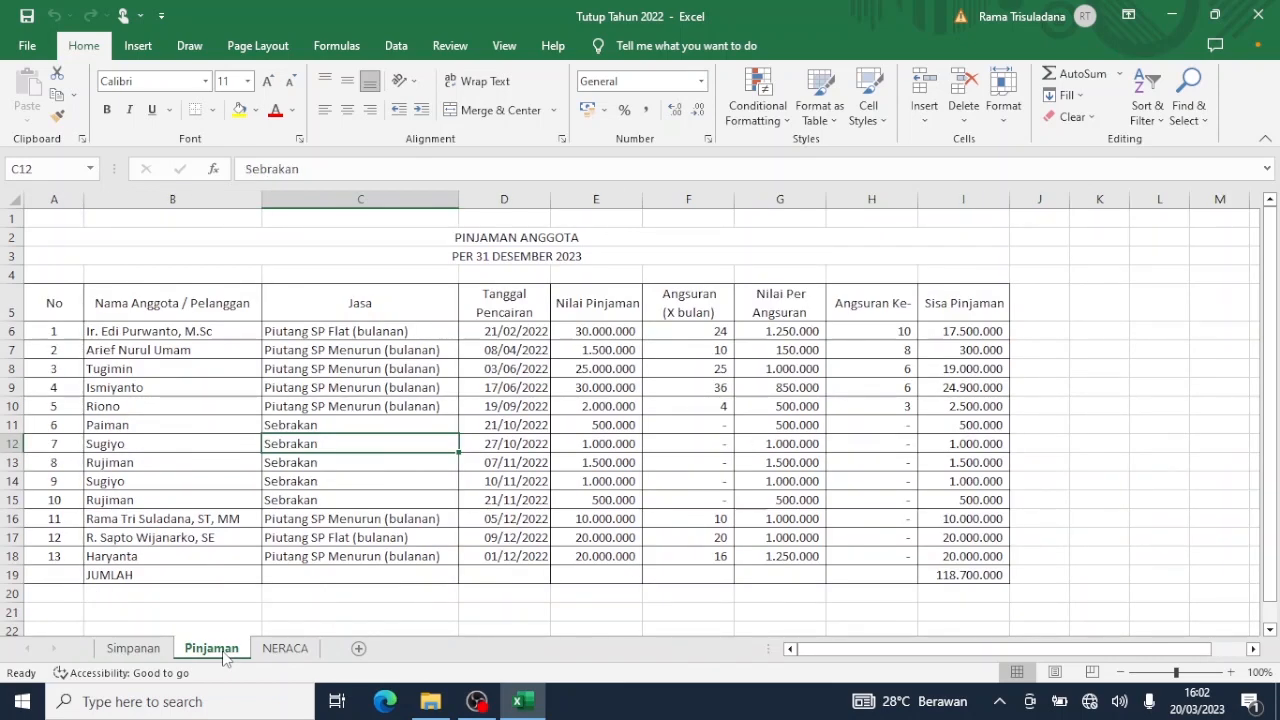
left_click(279, 655)
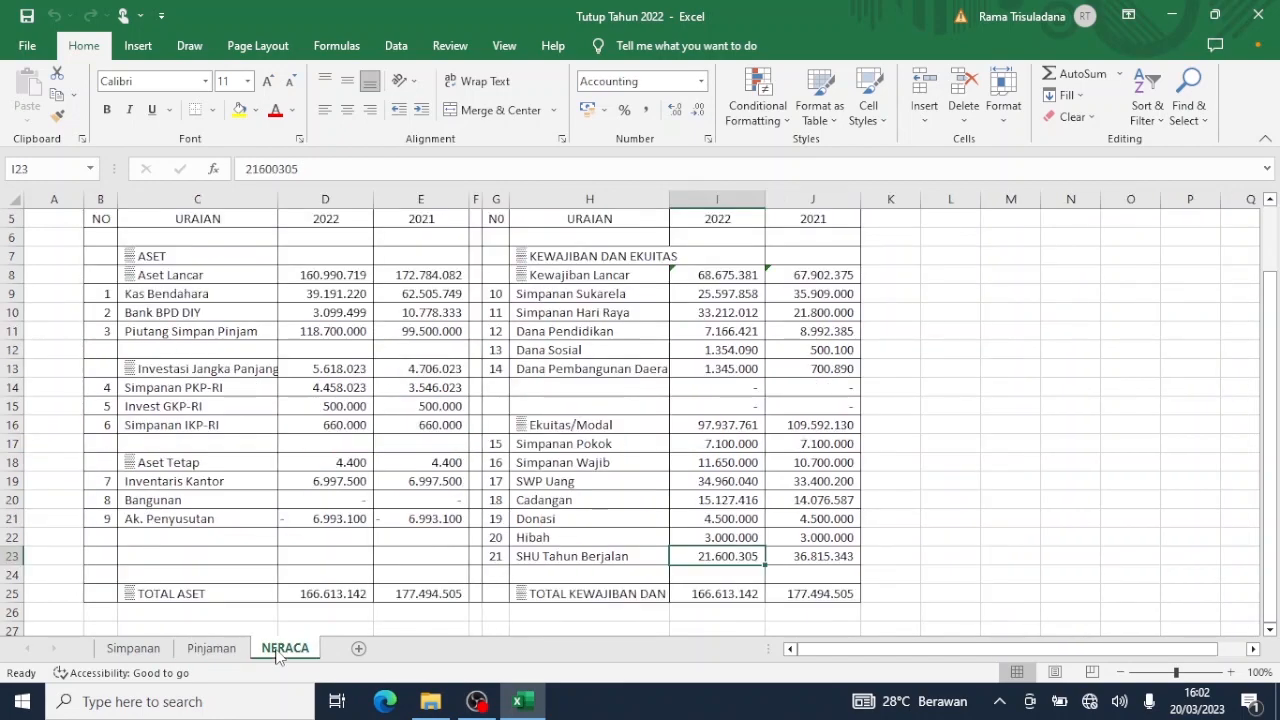
scroll(279, 655, "up", 1)
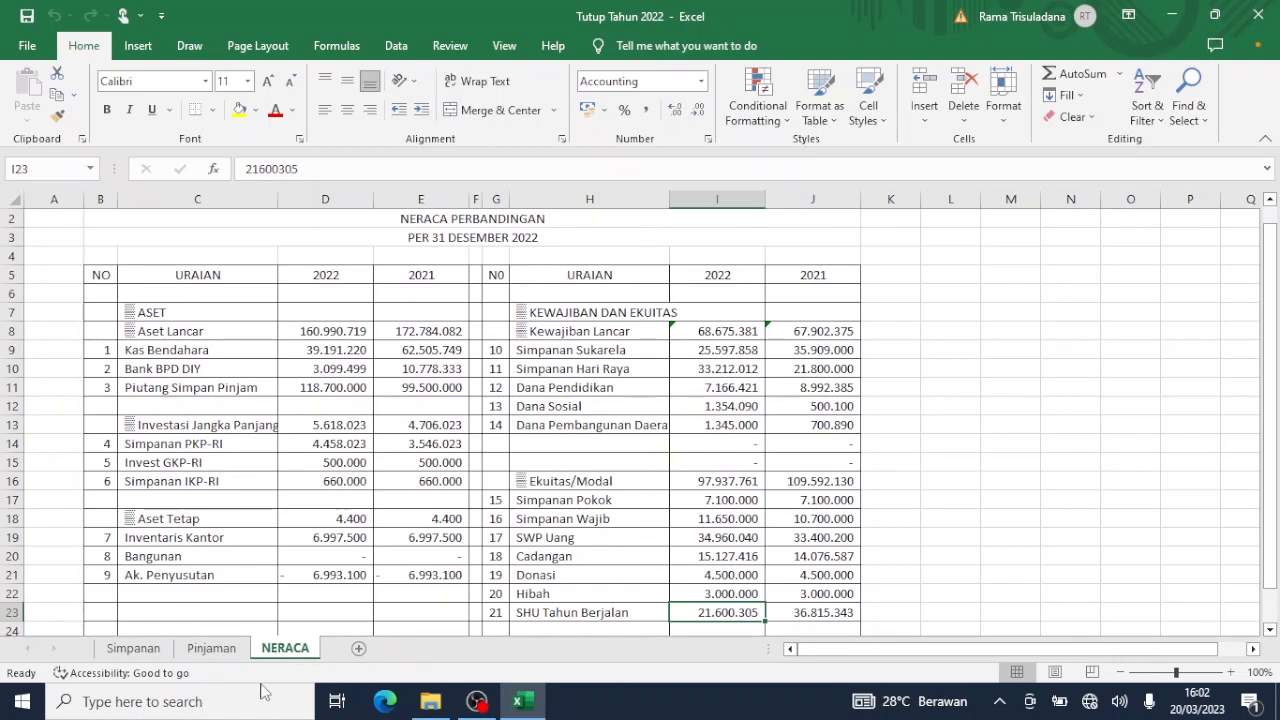
Copy and paste the TRISULA KSP 1.0 Ringan Master file into the same folder.
left_click(430, 703)
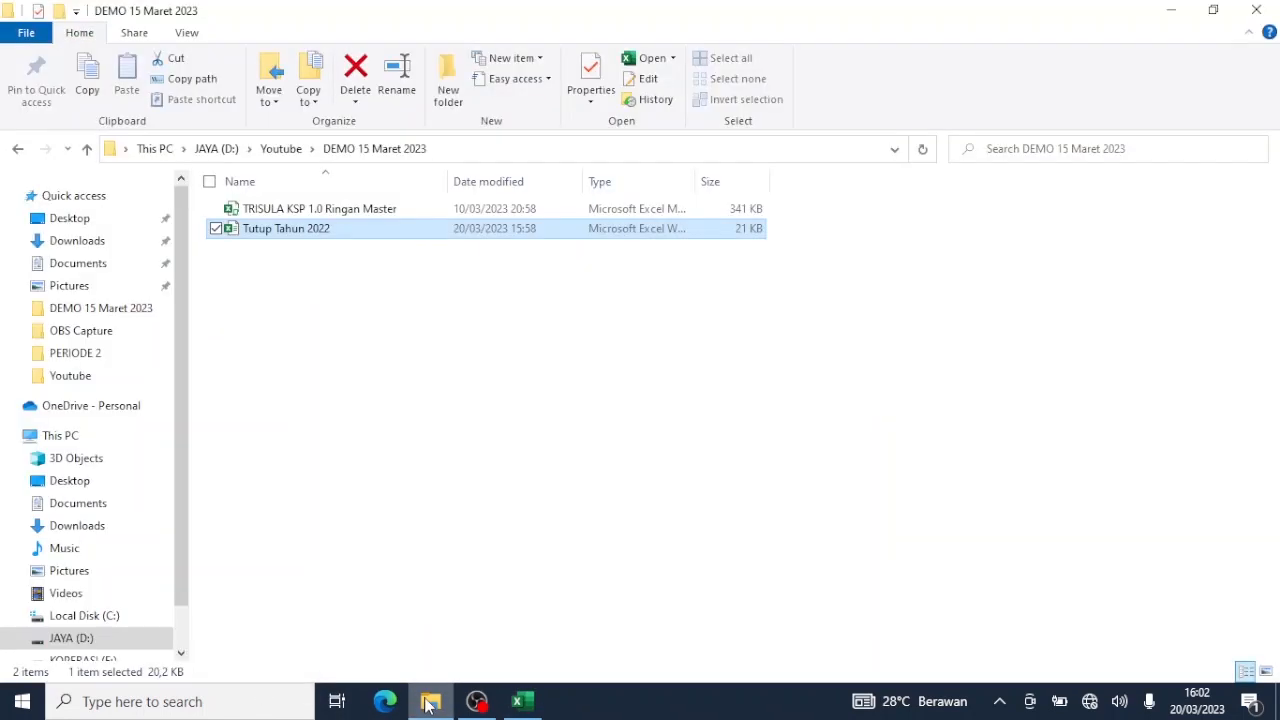
left_click(388, 216)
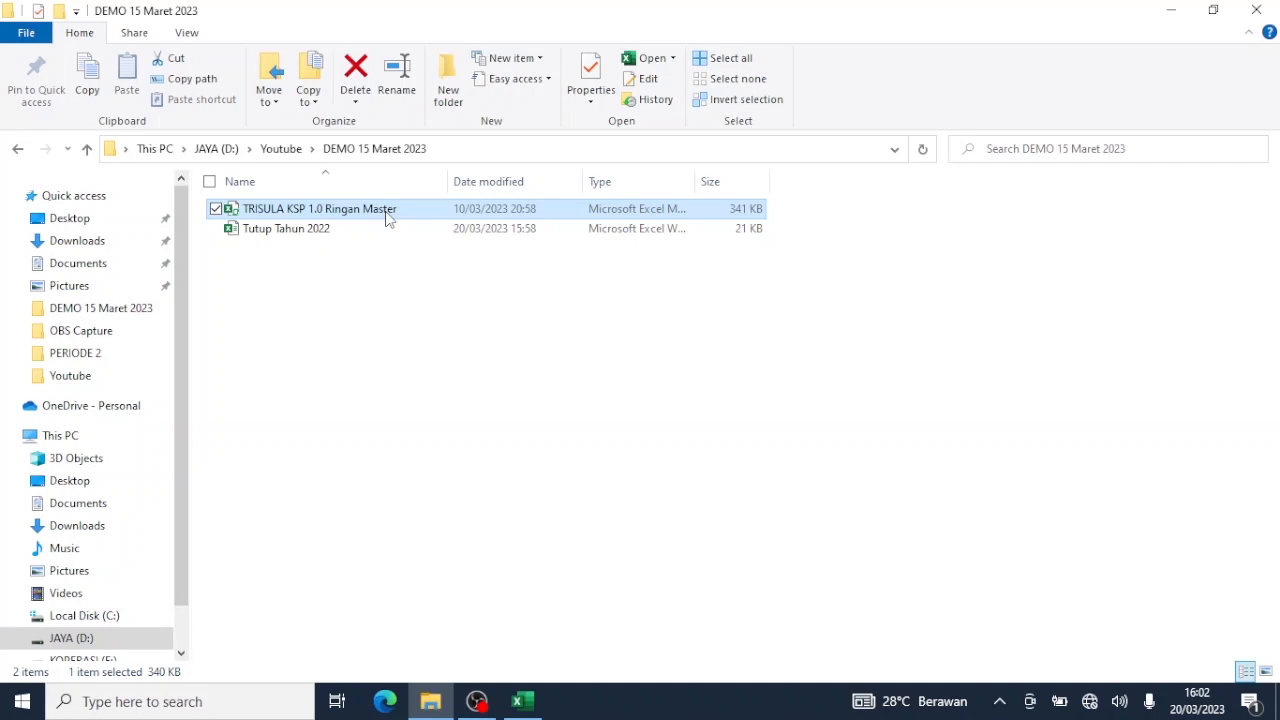
right_click(388, 218)
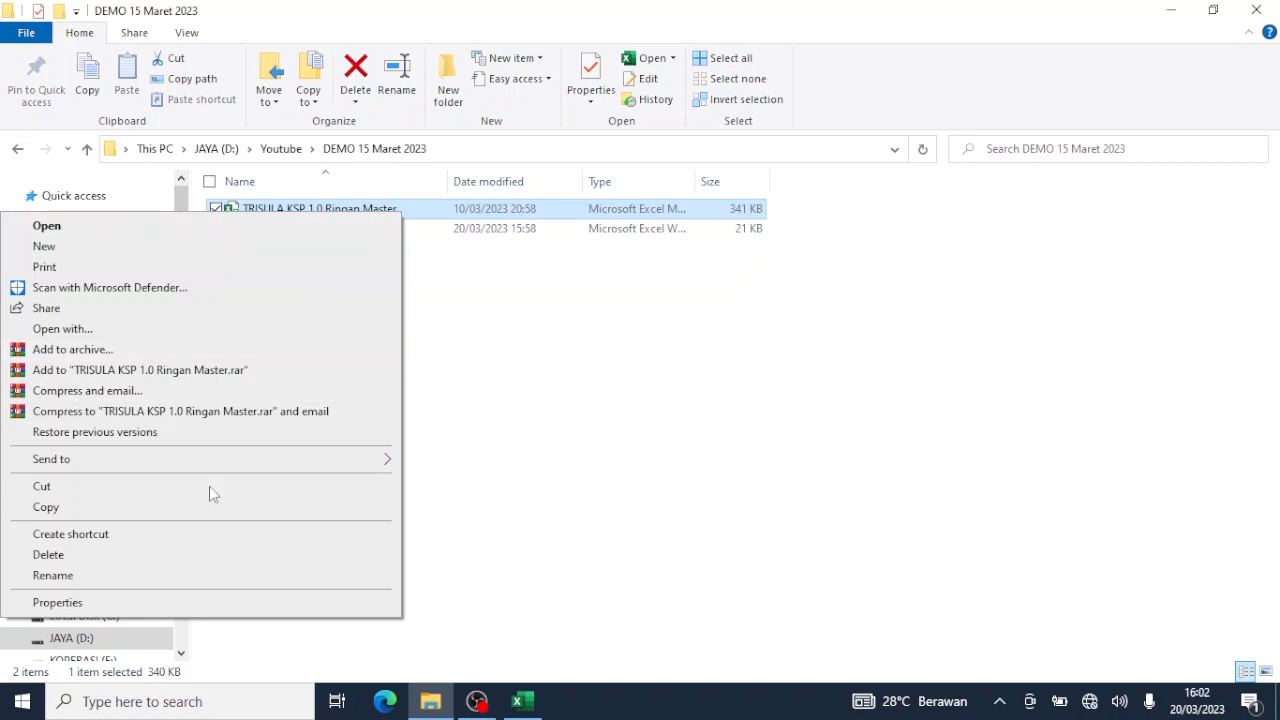
left_click(204, 520)
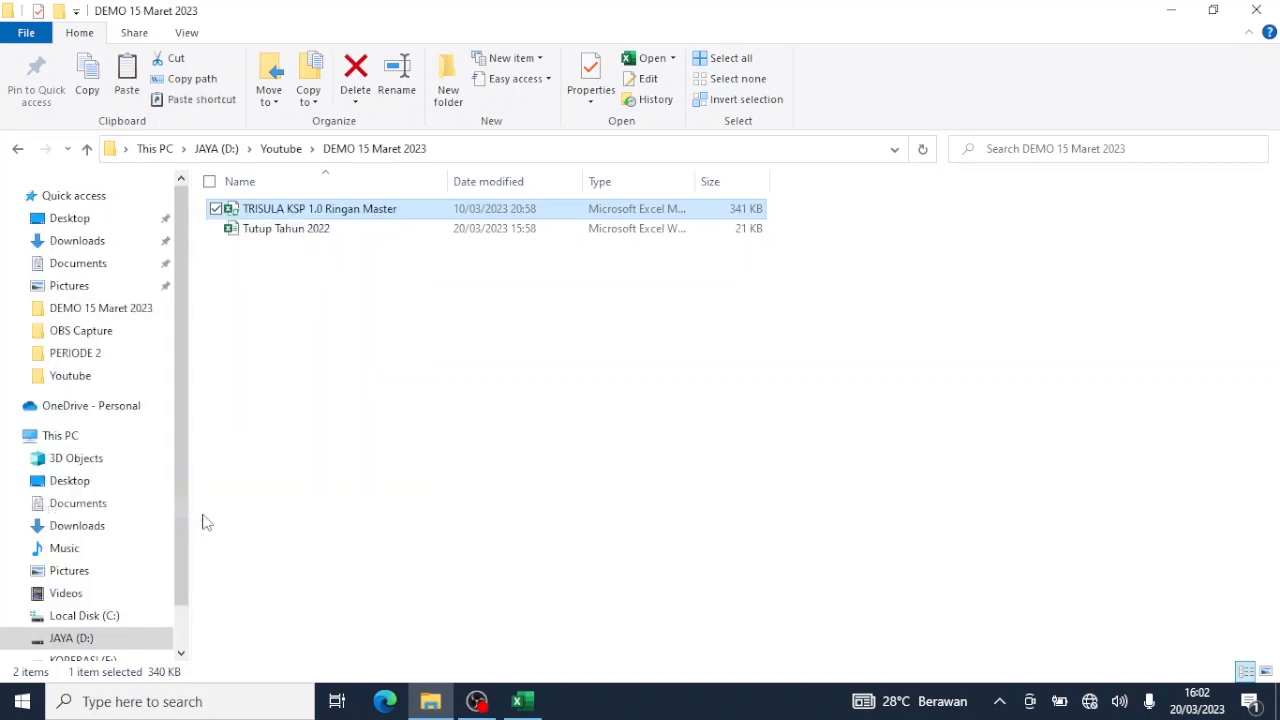
left_click(440, 319)
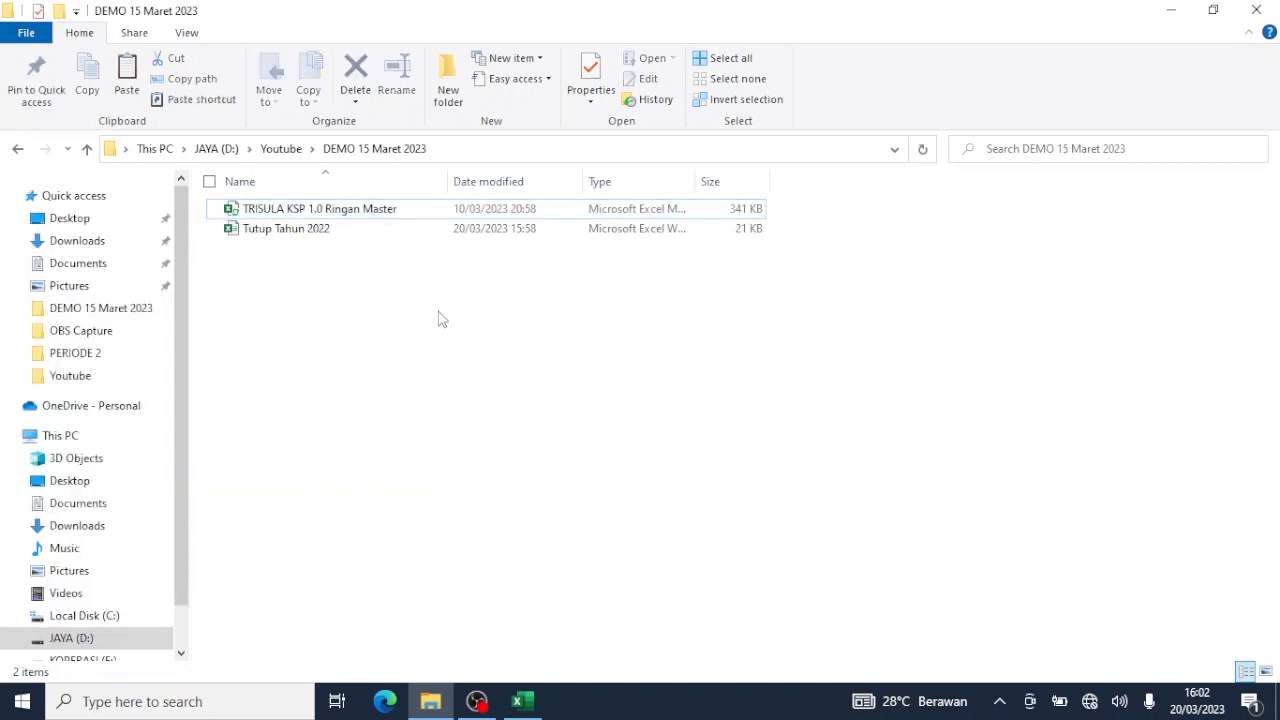
right_click(440, 319)
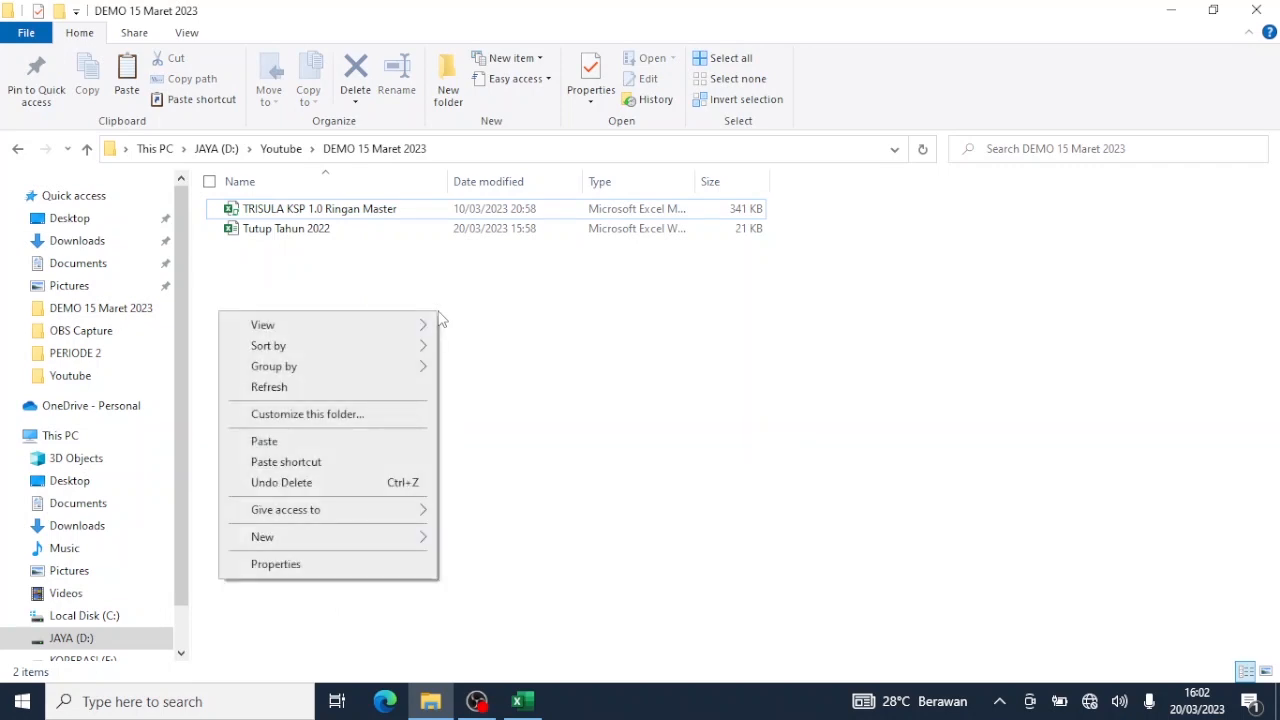
left_click(334, 446)
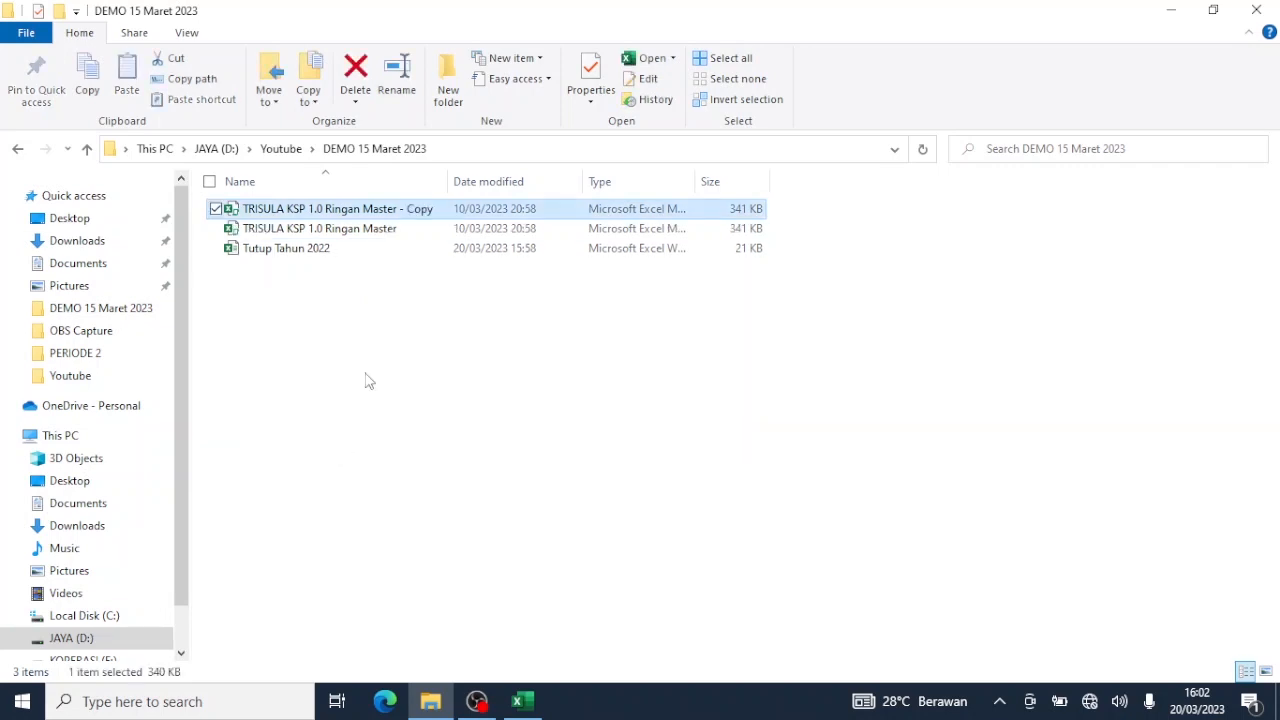
Rename the copy to 'TRISULA KSP 1.0 Setup 2023' and open it in Excel.
double_click(415, 210)
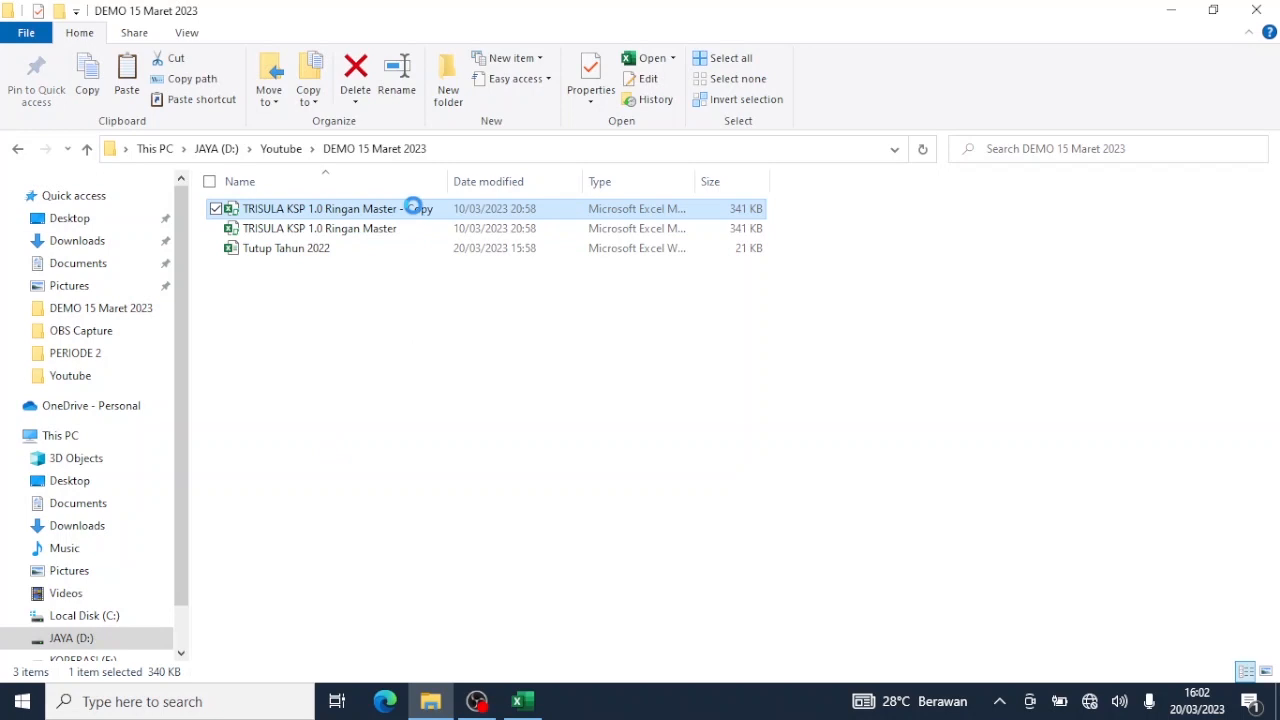
right_click(414, 209)
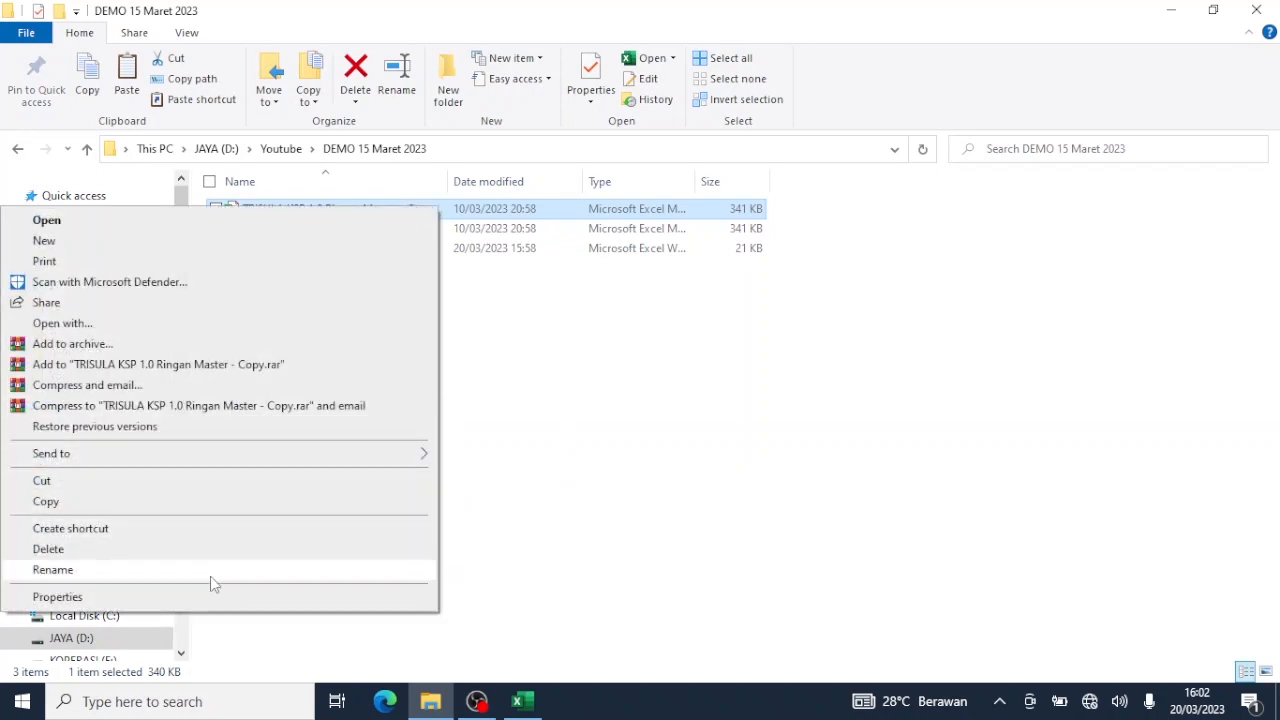
left_click(53, 569)
left_click(438, 211)
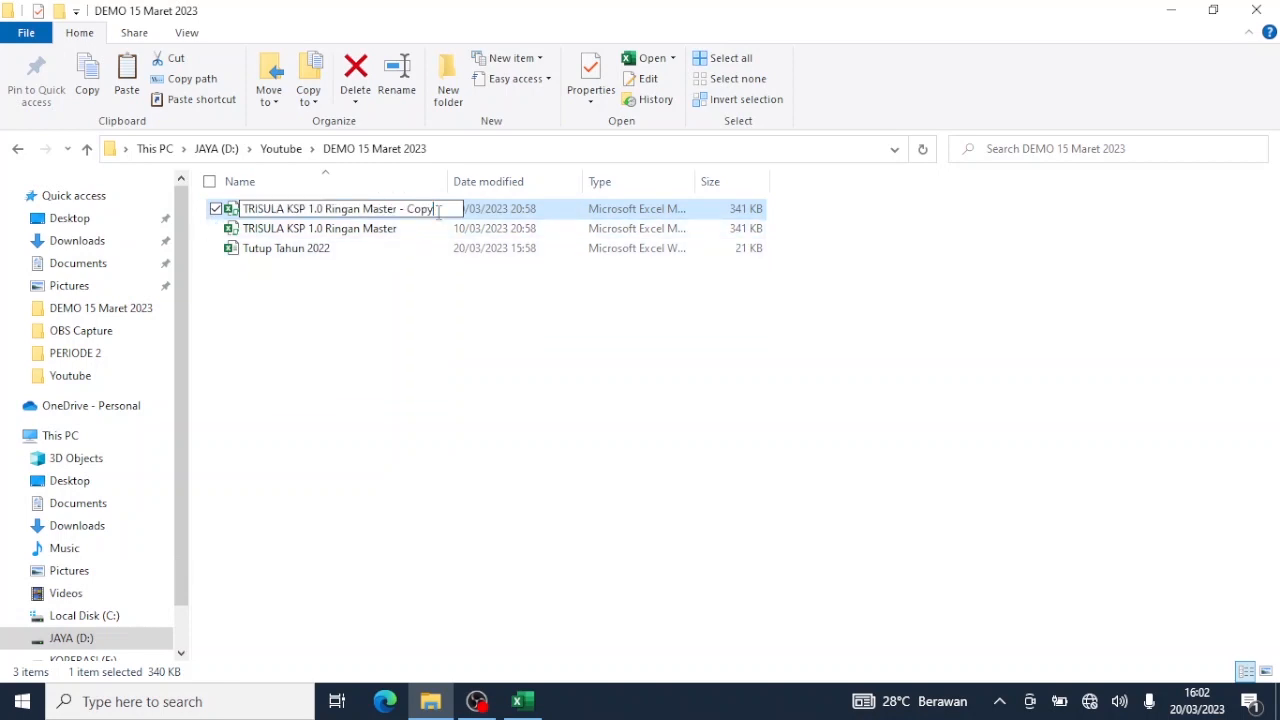
key("BackSpace")
key("BackSpace")
key("BackSpace")
key("BackSpace")
key("BackSpace")
key("BackSpace")
key("BackSpace")
key("BackSpace")
key("BackSpace")
key("BackSpace")
key("BackSpace")
key("BackSpace")
key("BackSpace")
key("BackSpace")
key("BackSpace")
key("BackSpace")
key("BackSpace")
key("BackSpace")
key("BackSpace")
key("BackSpace")
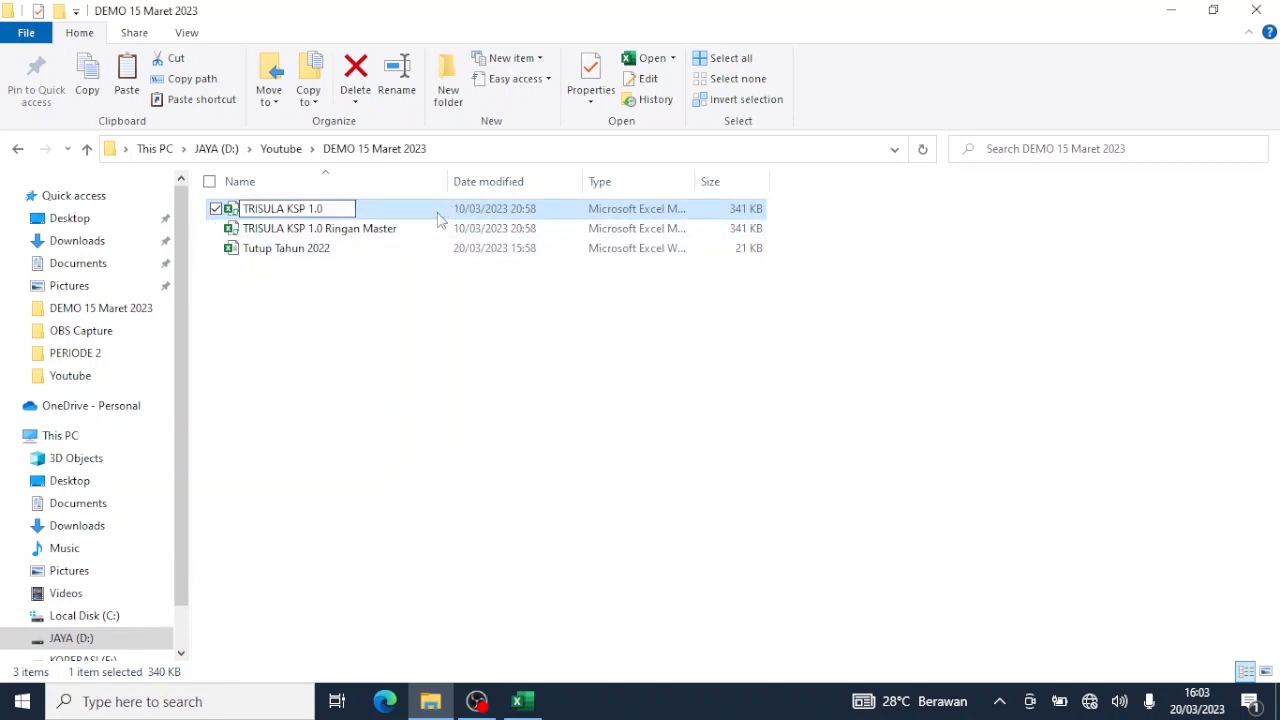
type("Setup 2023")
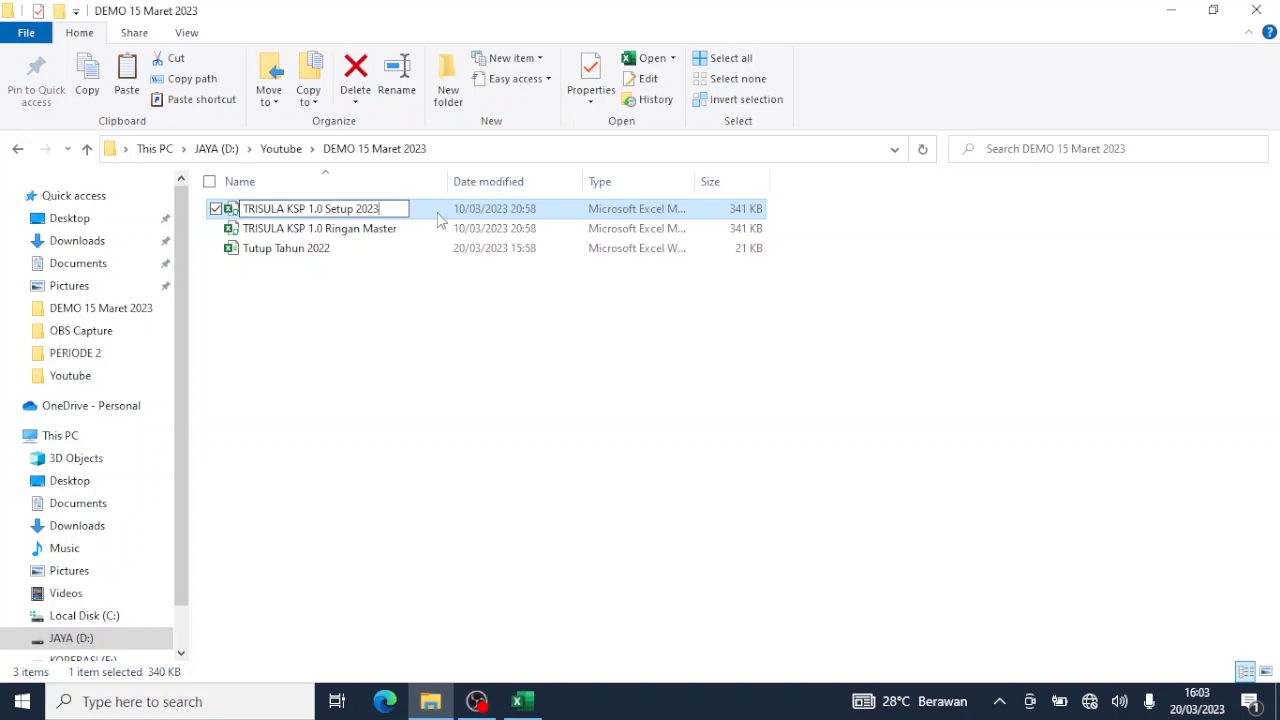
left_click(410, 350)
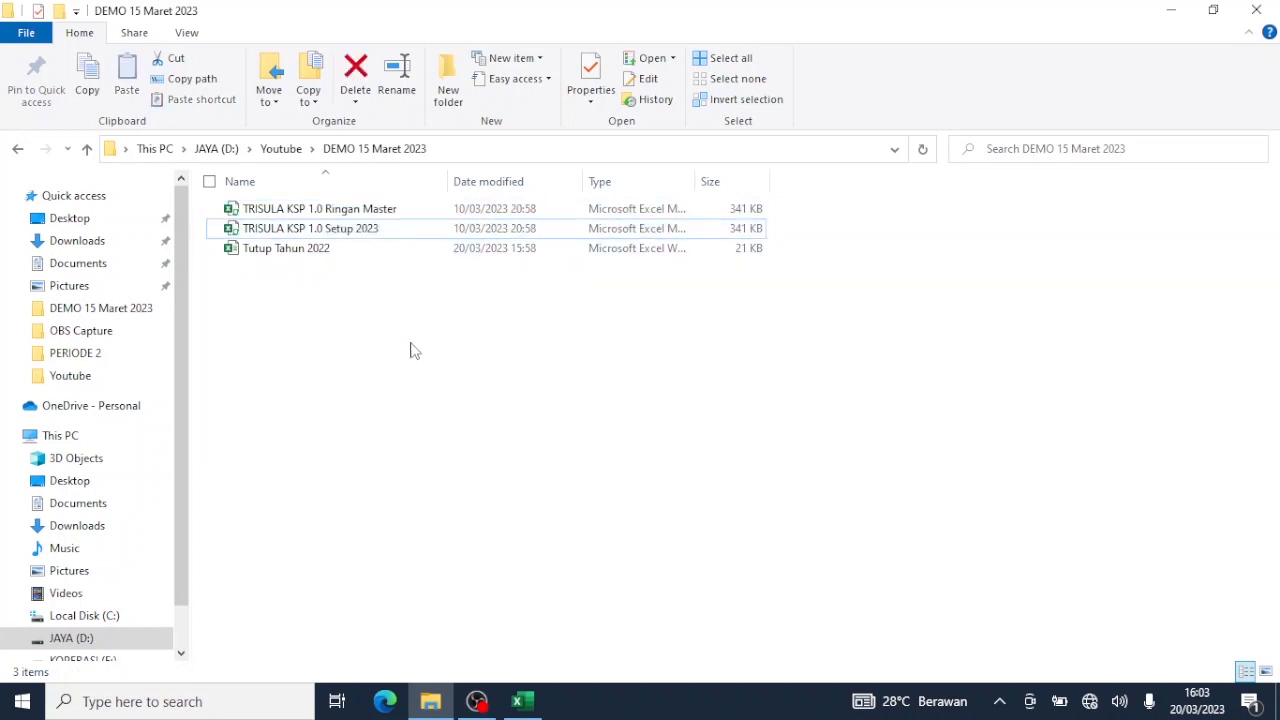
double_click(381, 236)
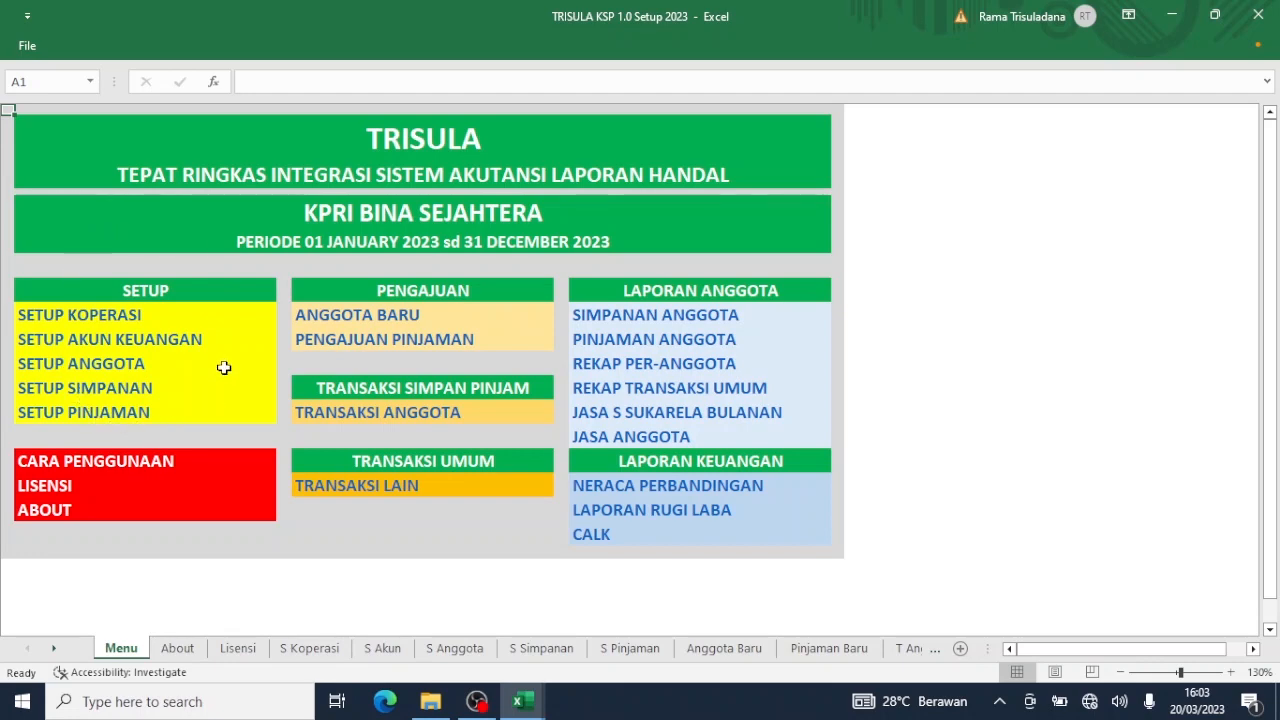
Switch to Tutup Tahun 2022, then back to the TRISULA Setup 2023 workbook.
mouse_move(519, 701)
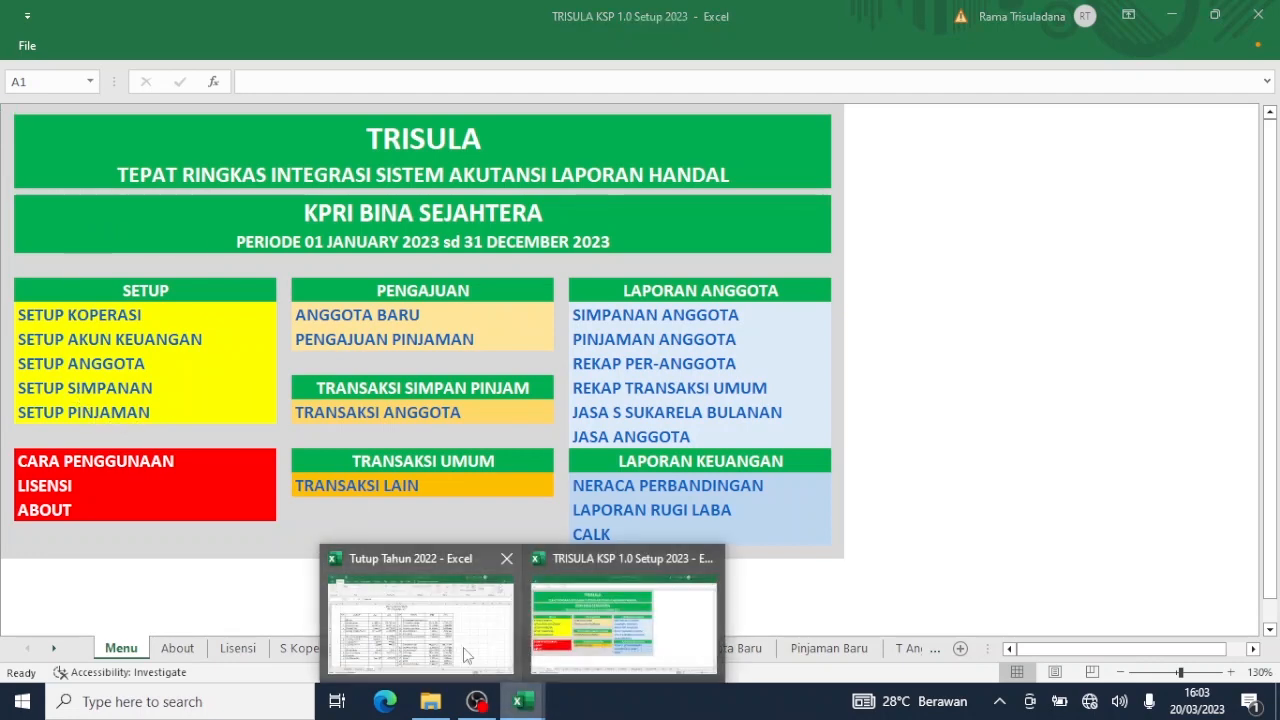
left_click(412, 642)
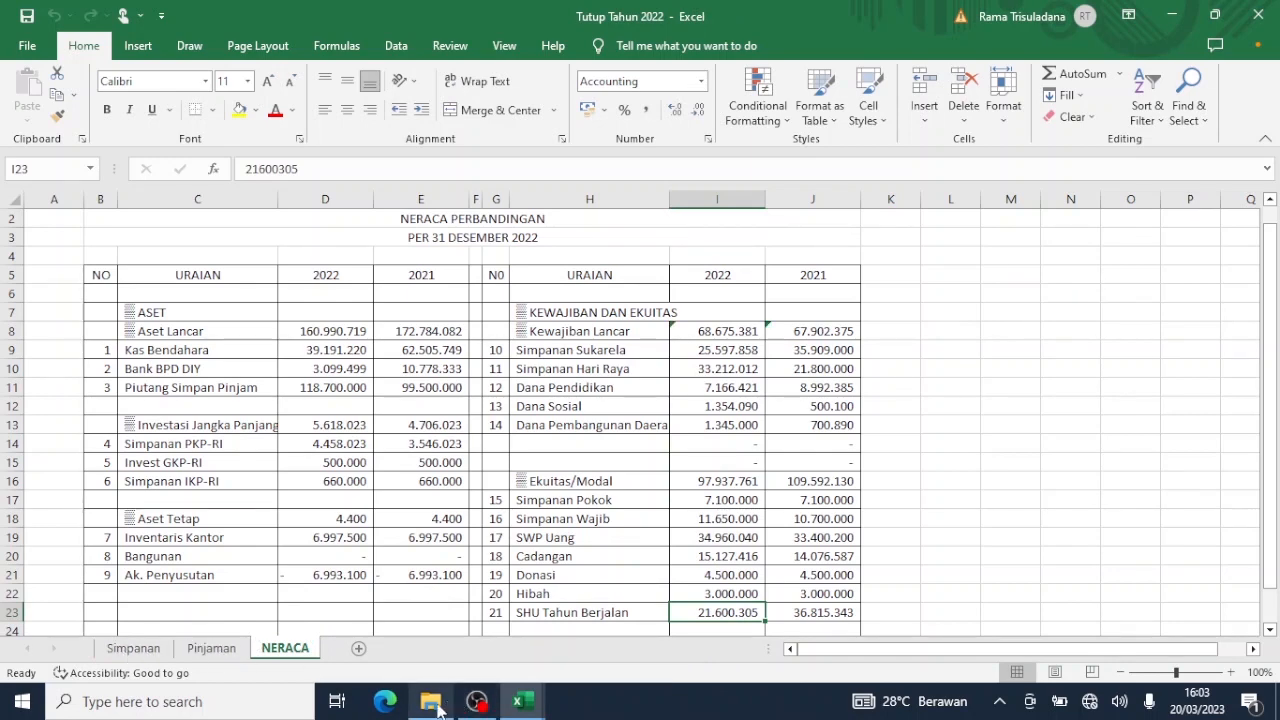
mouse_move(519, 700)
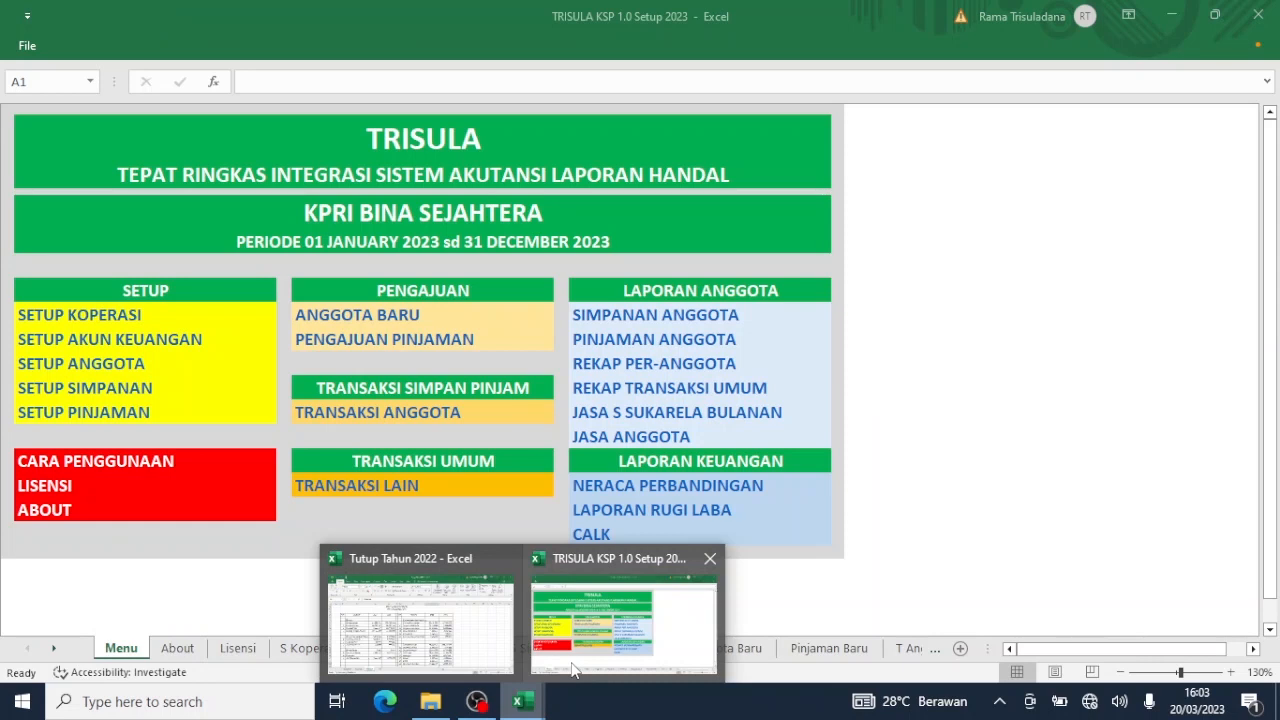
left_click(570, 660)
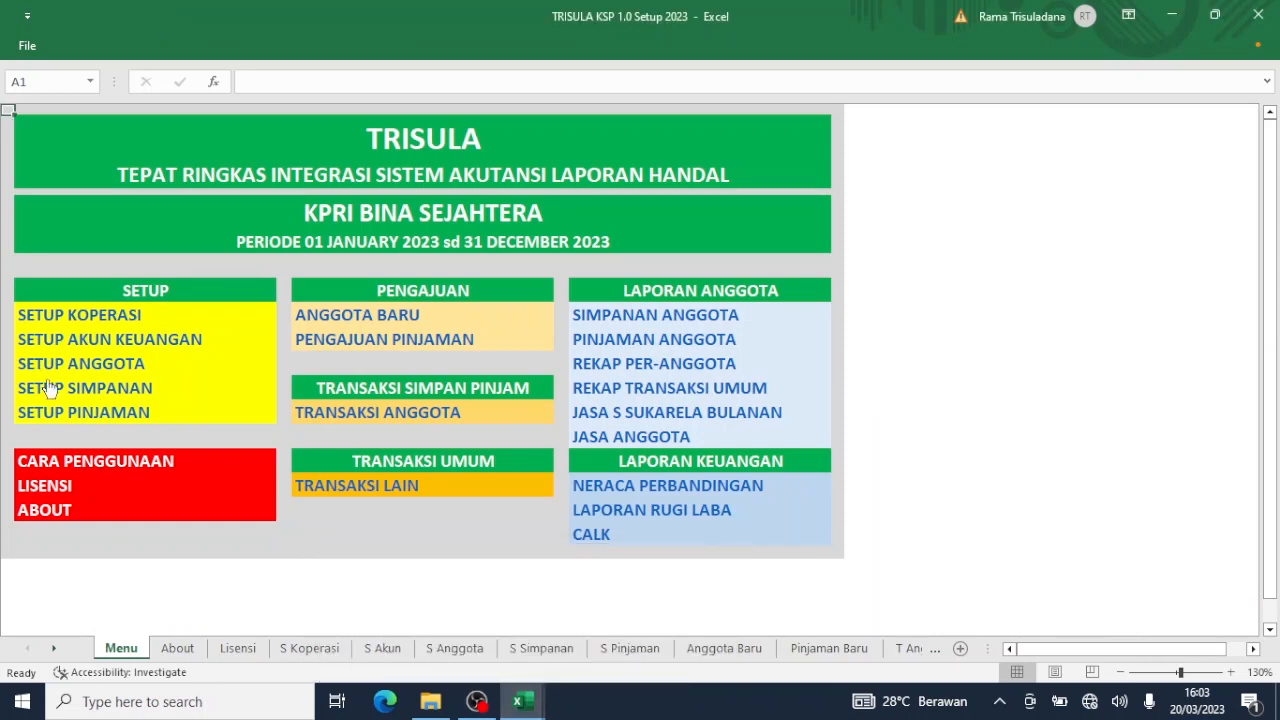
View the ABOUT page, return to Menu, and open the SETUP KOPERASI sheet.
left_click(57, 512)
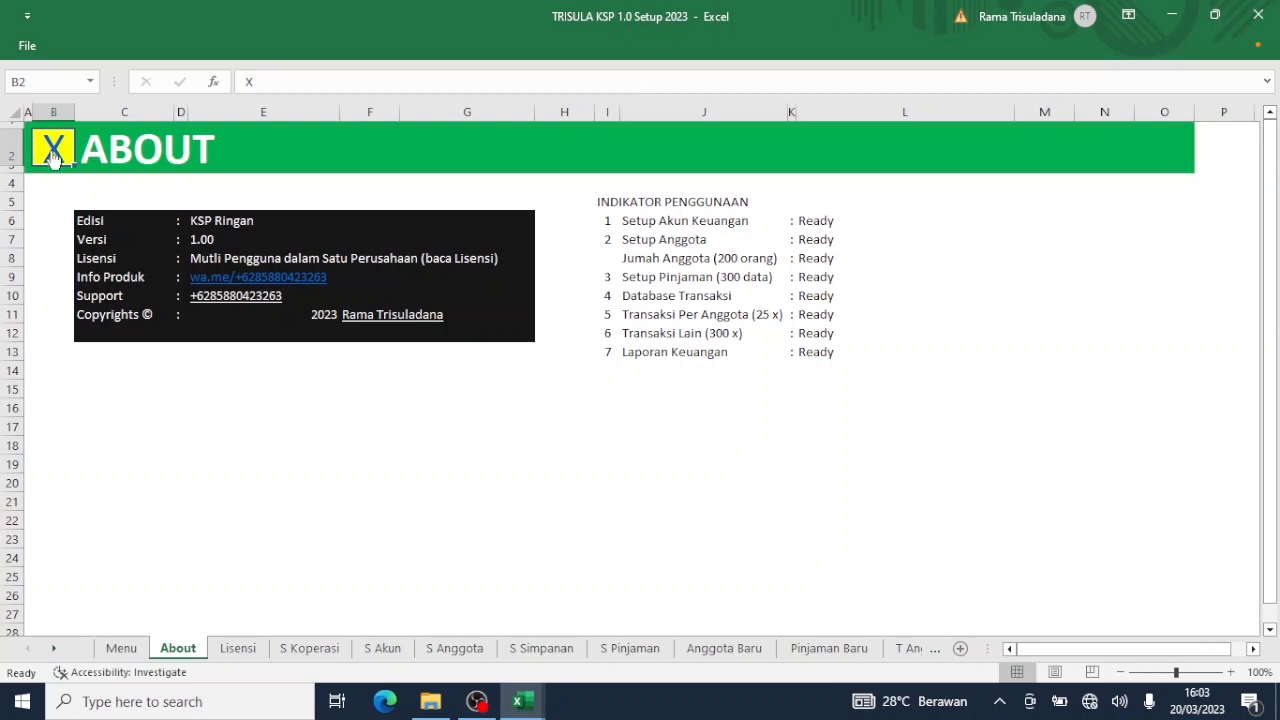
left_click(53, 152)
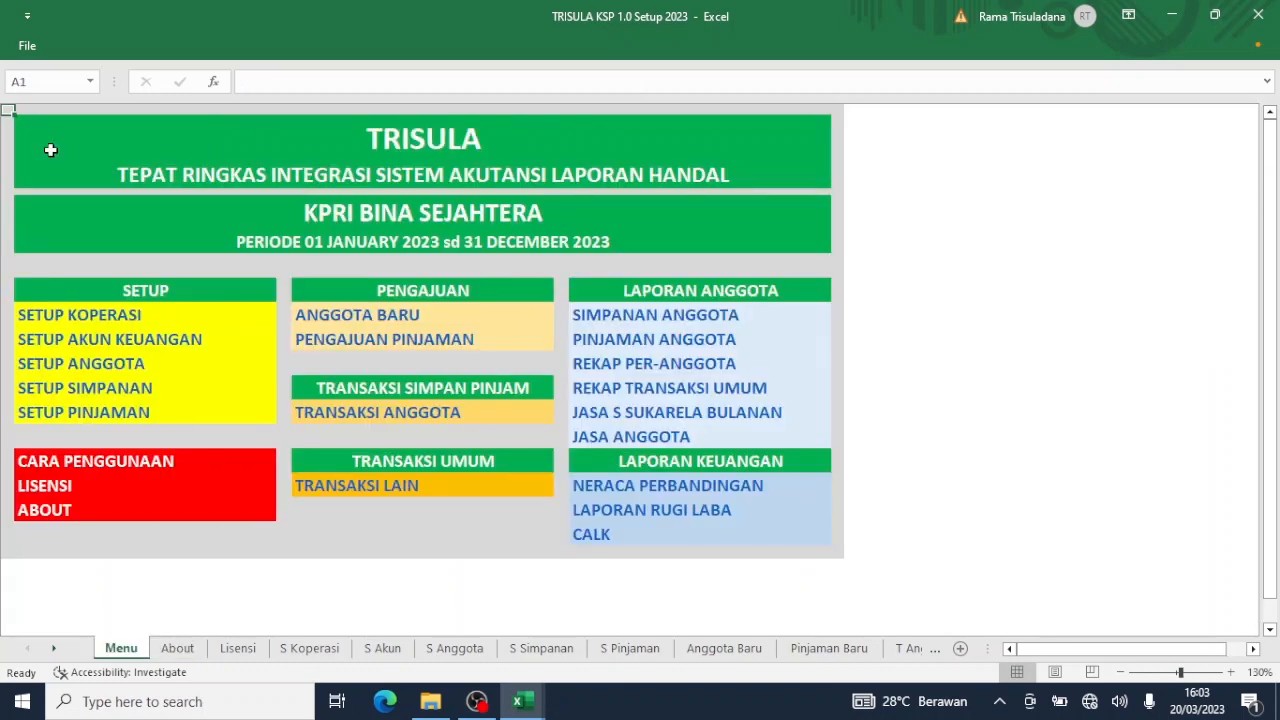
left_click(106, 317)
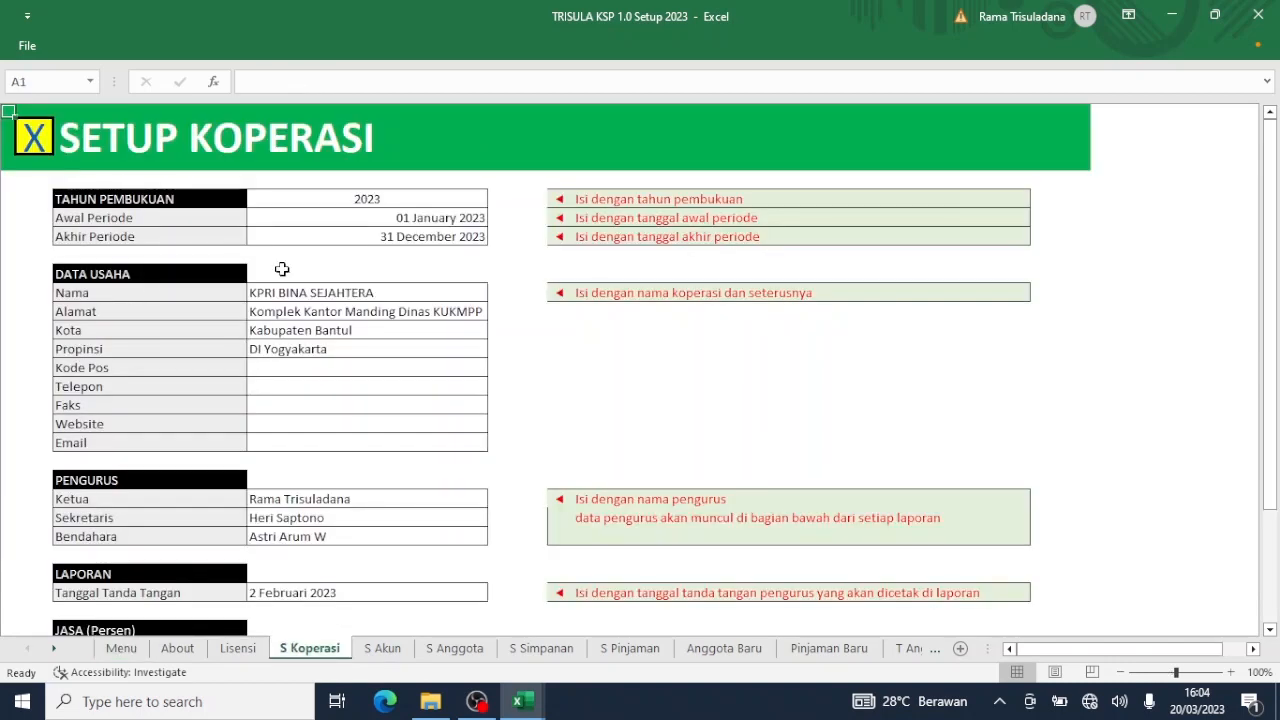
Review the opening year 2023, period dates, and the cooperative's name, address, city and province.
left_click(390, 198)
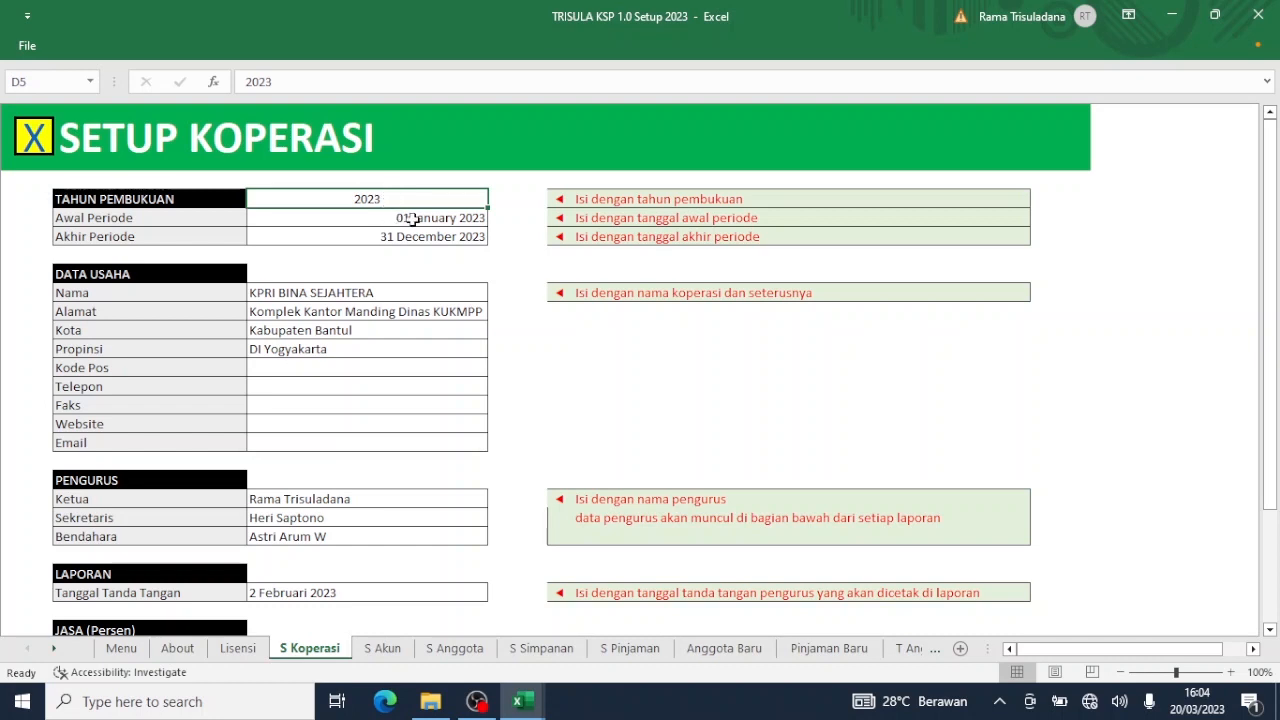
left_click(413, 219)
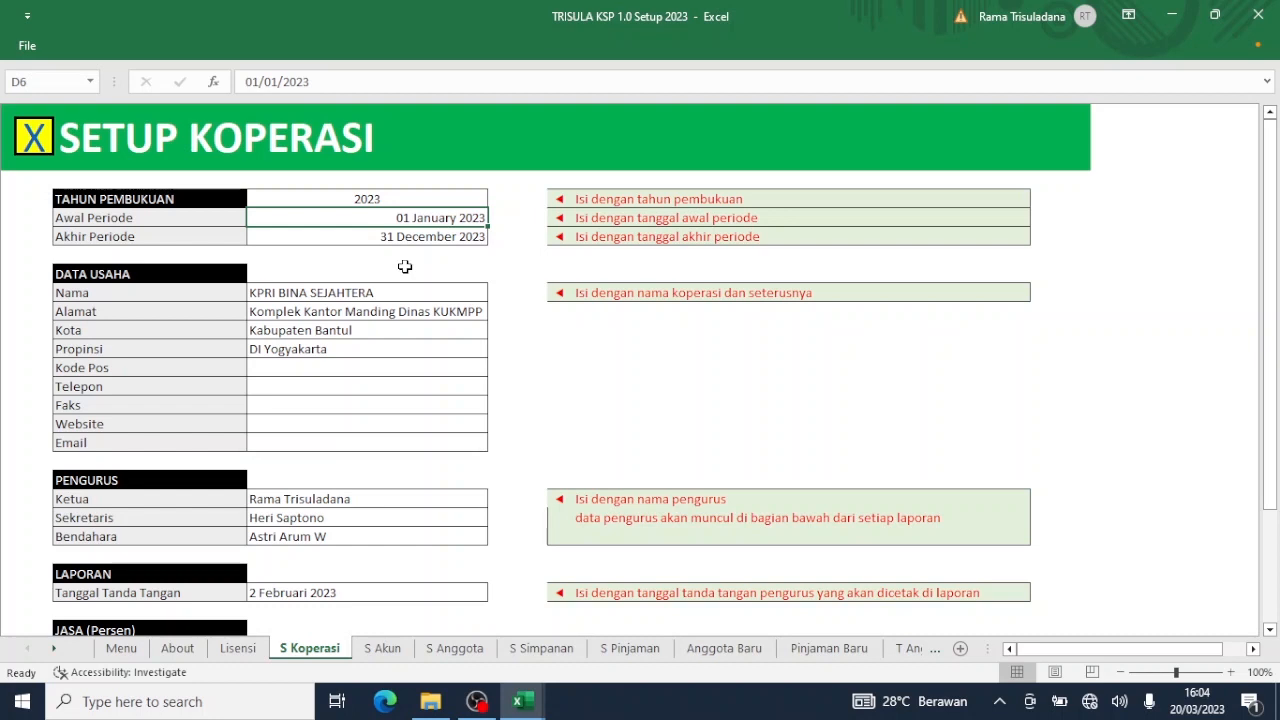
left_click(410, 245)
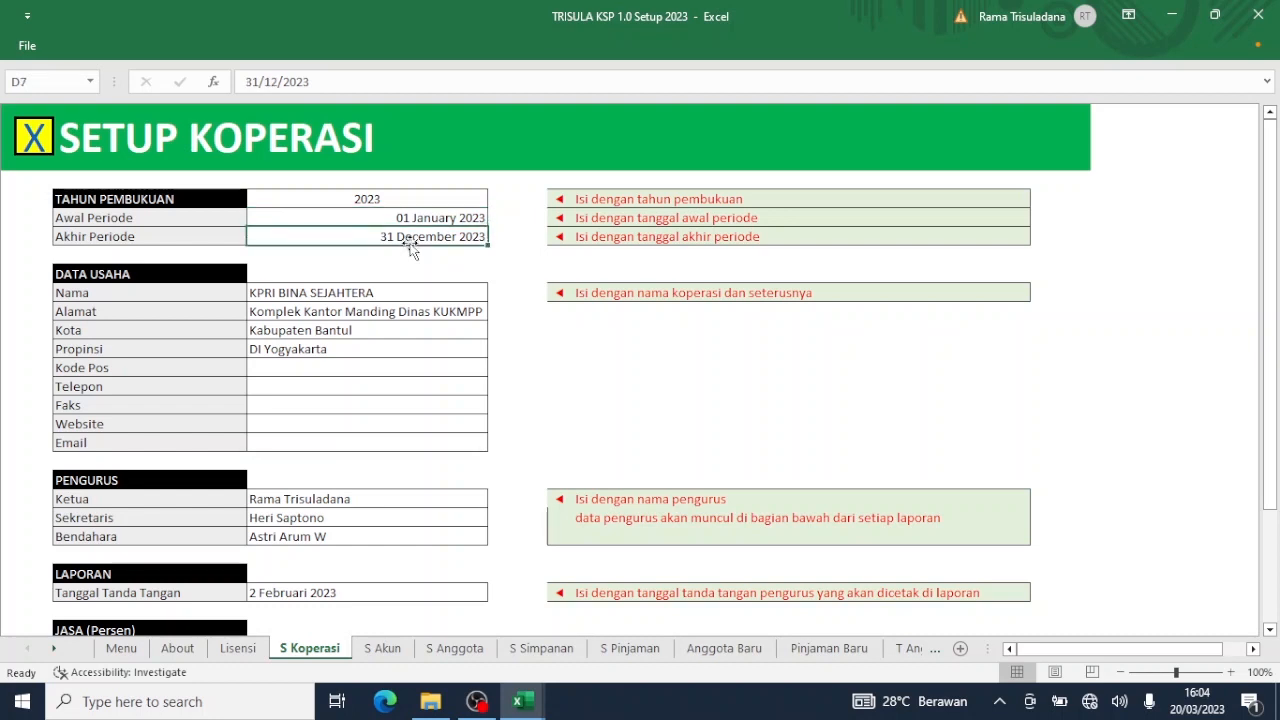
left_click(353, 297)
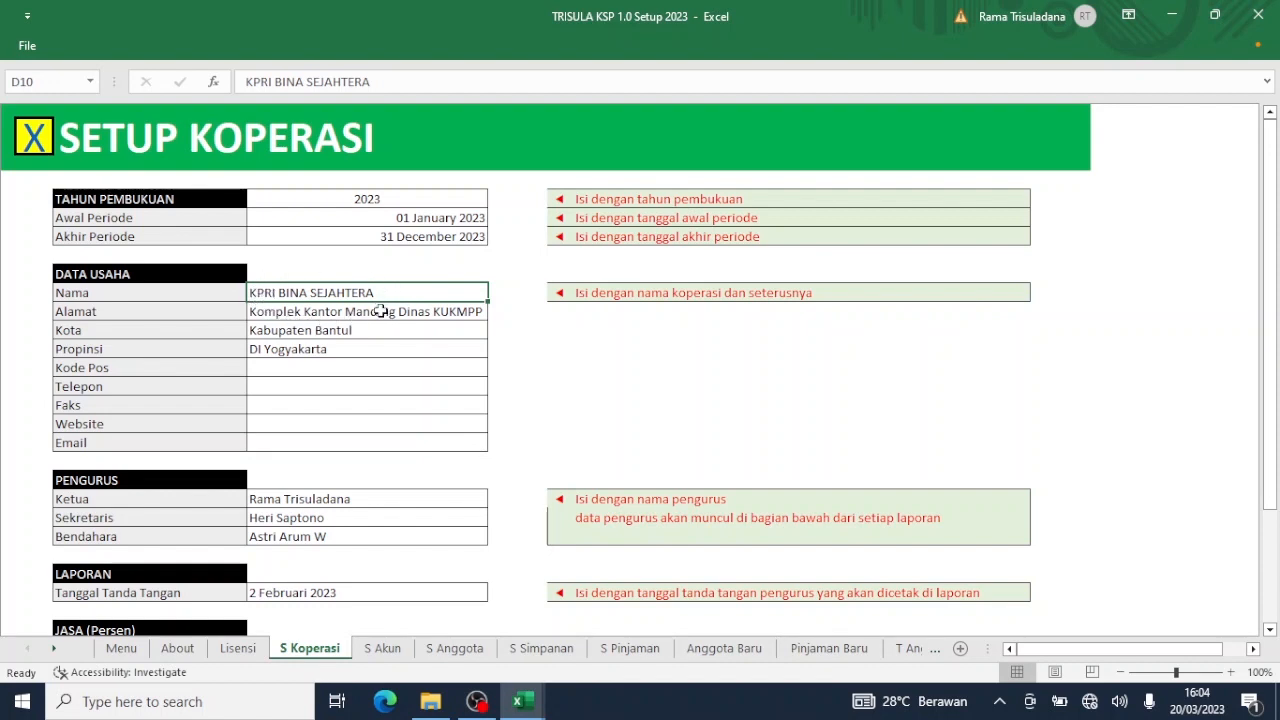
left_click(358, 306)
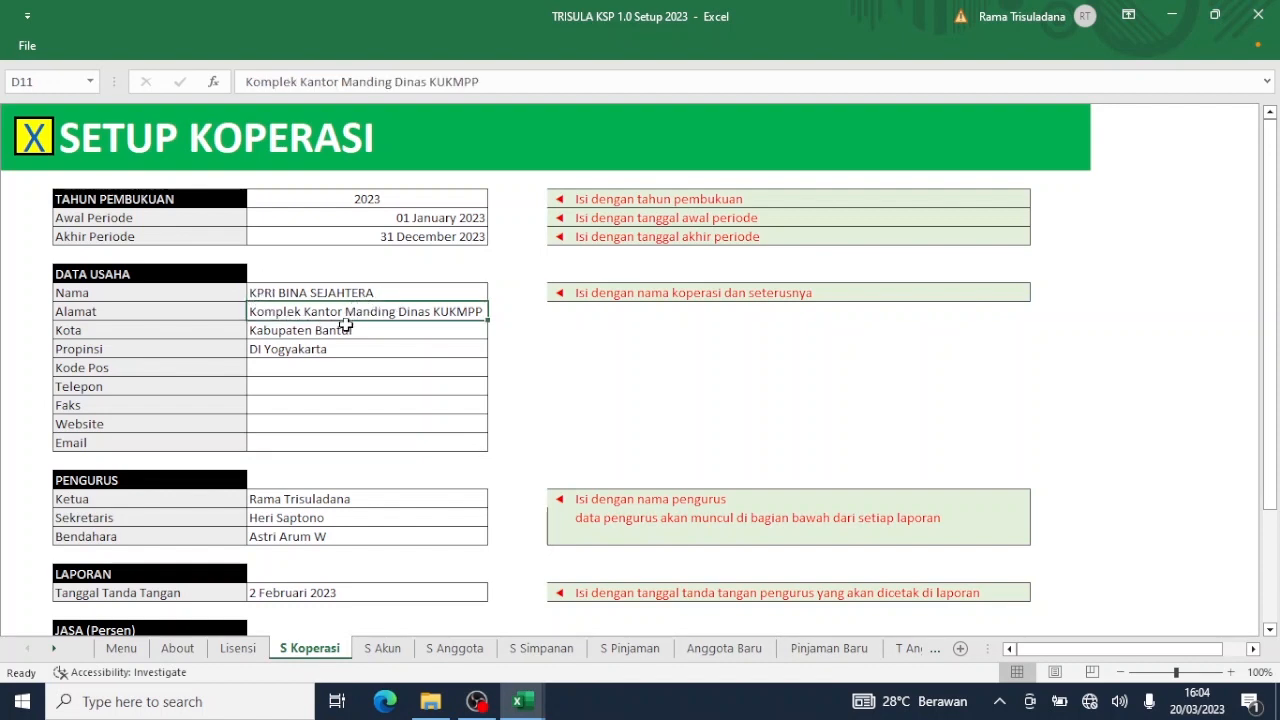
left_click(342, 331)
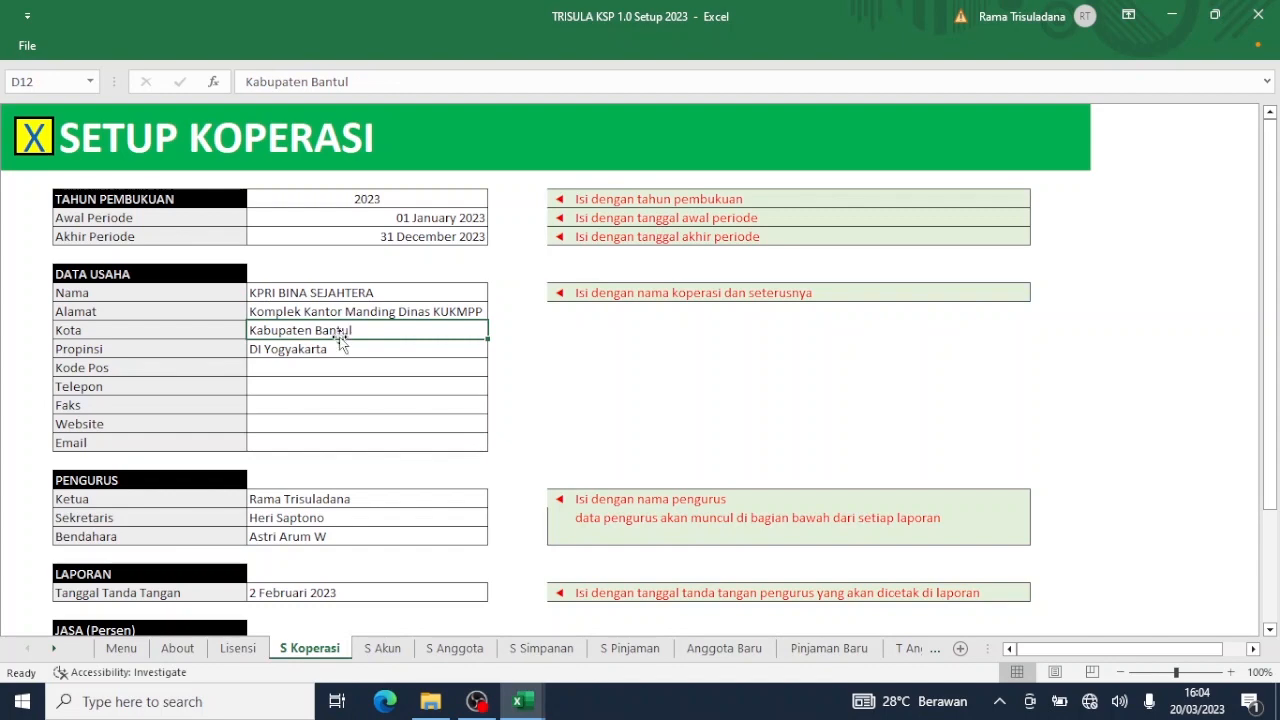
left_click(333, 355)
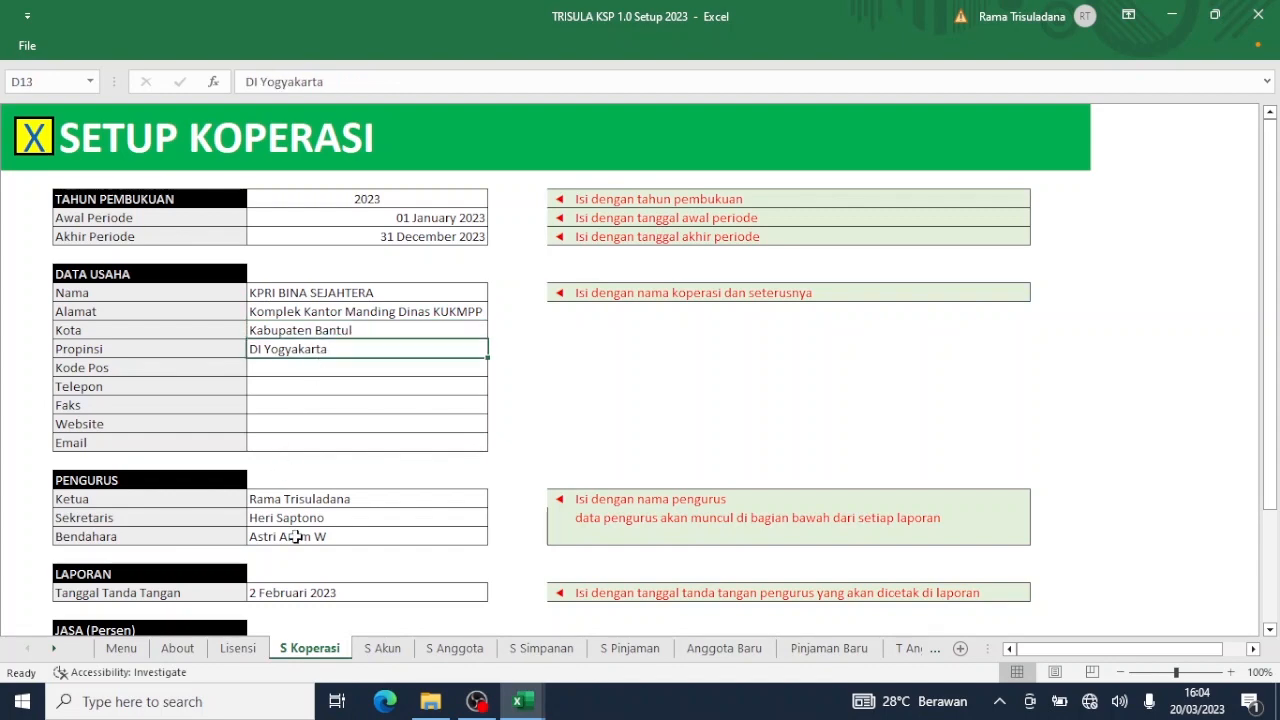
Review the Ketua, Sekretaris and Bendahara entries and the signing date.
scroll(296, 537, "down", 1)
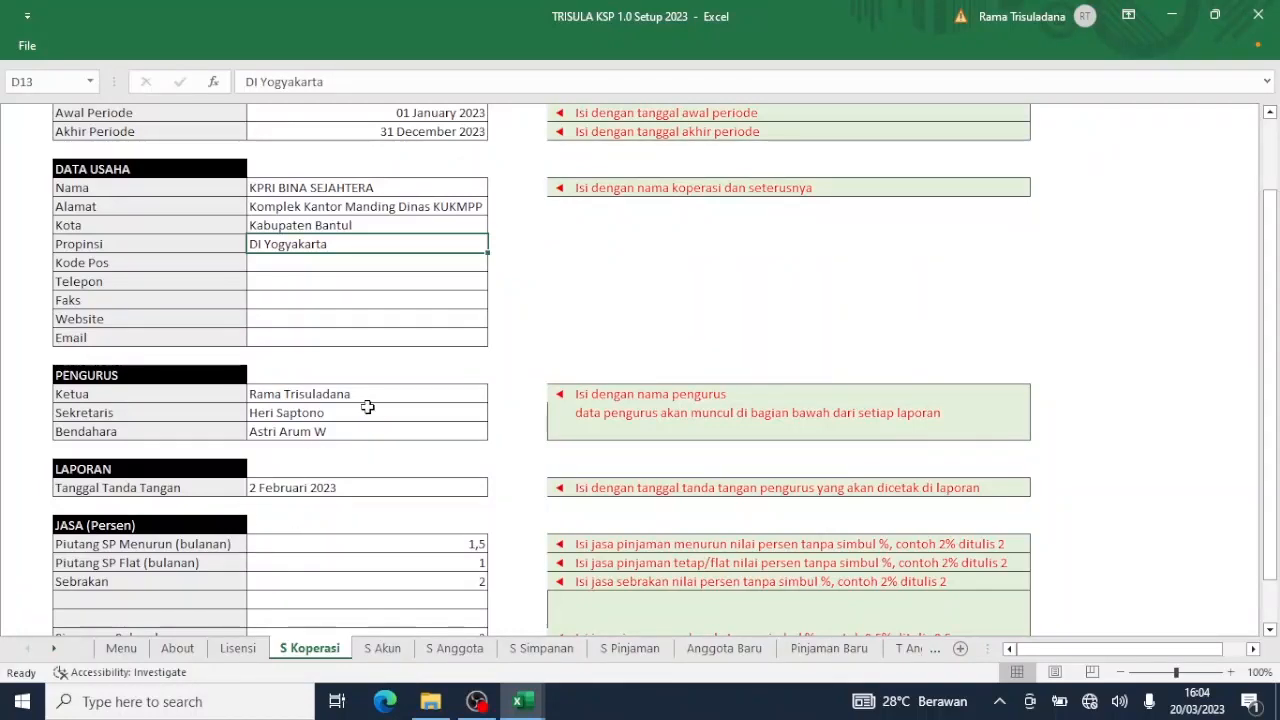
left_click(347, 394)
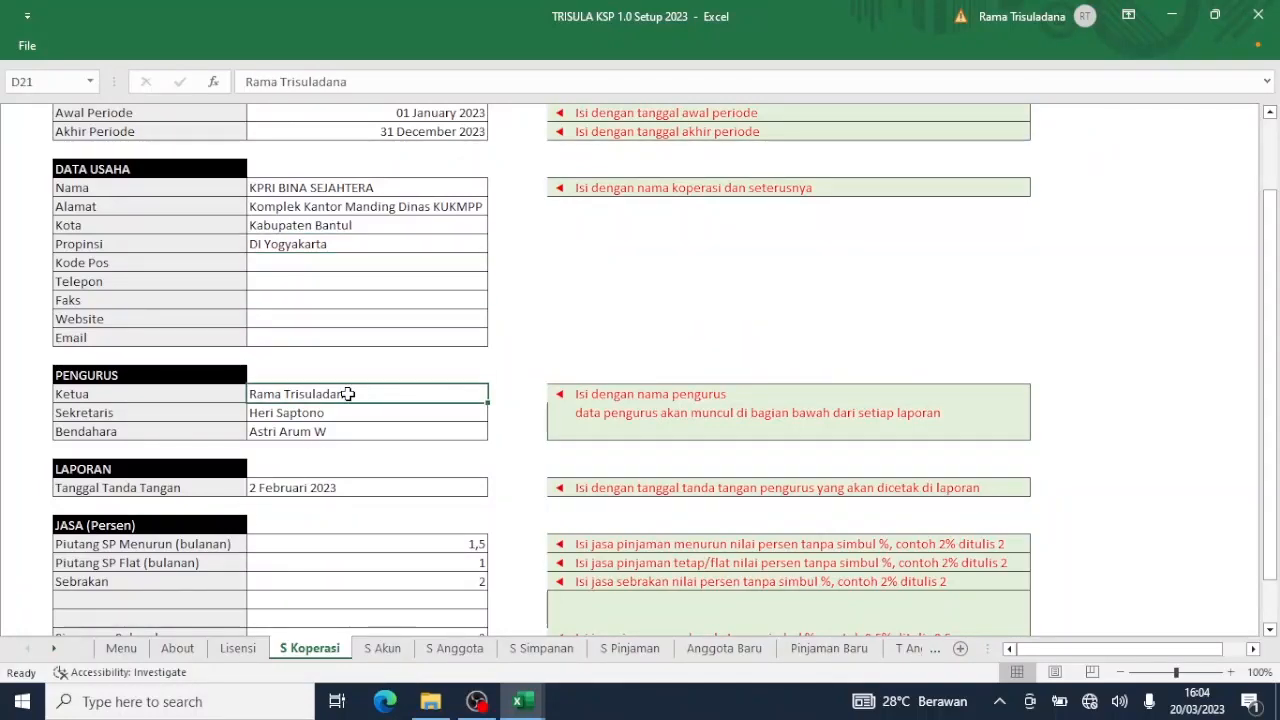
left_click(341, 410)
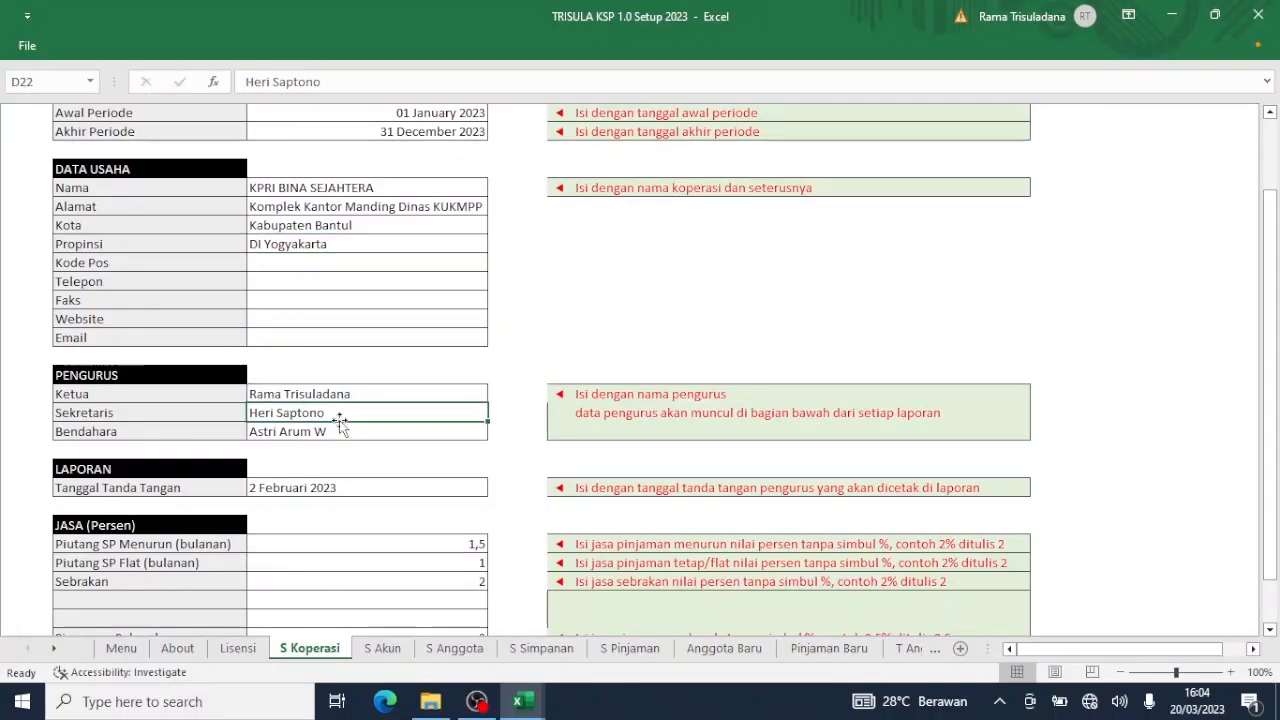
left_click(338, 430)
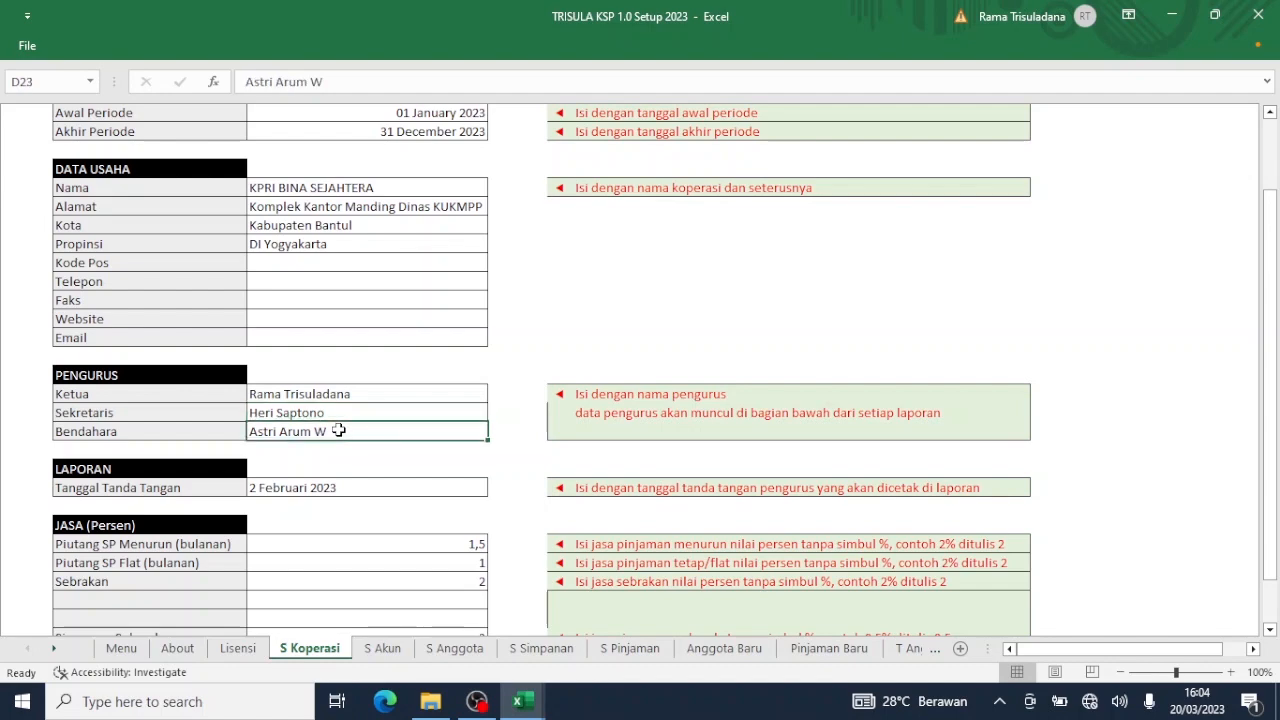
scroll(338, 430, "down", 1)
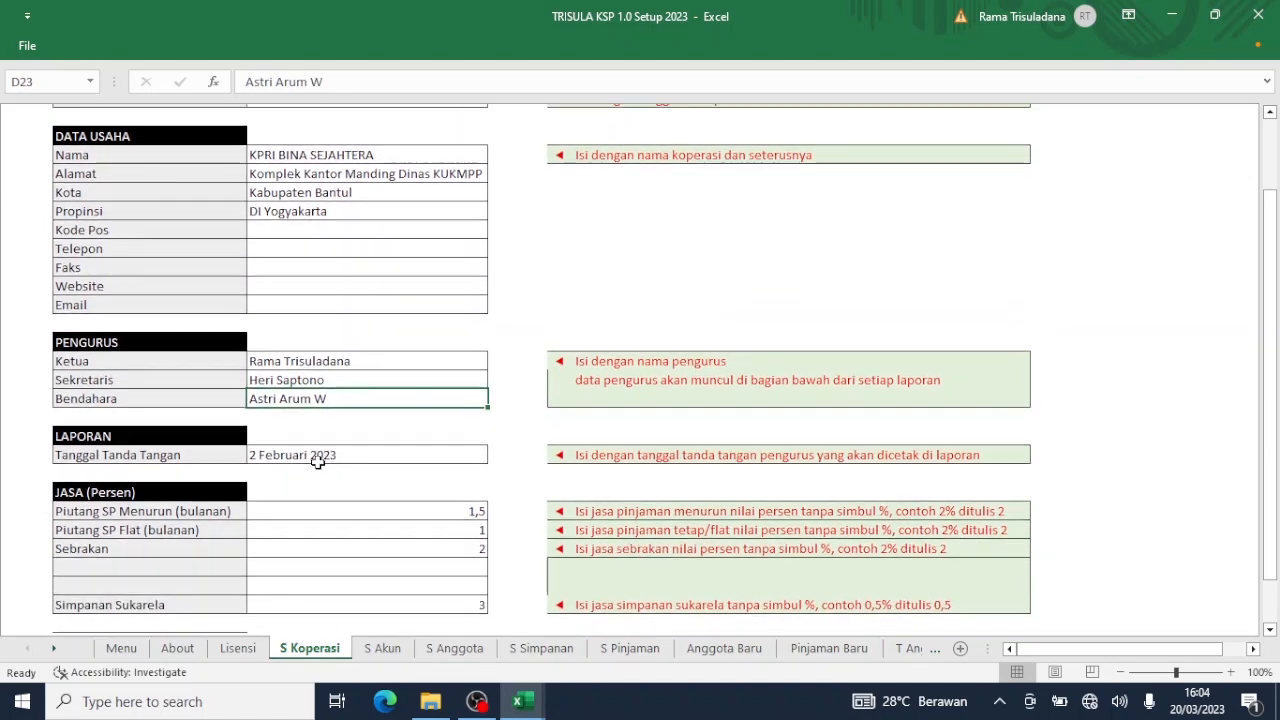
left_click(338, 455)
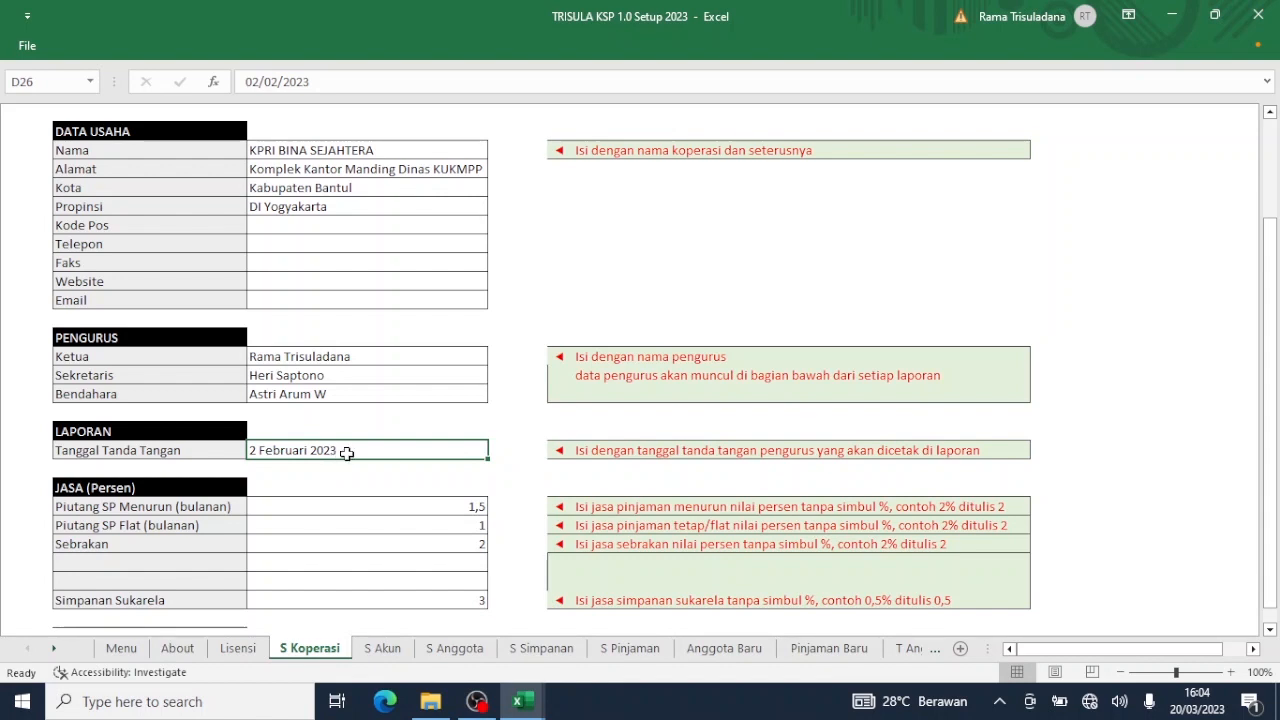
Change the Piutang SP Menurun (bulanan) rate in D29 from 1,5 to 1,4.
left_click(446, 508)
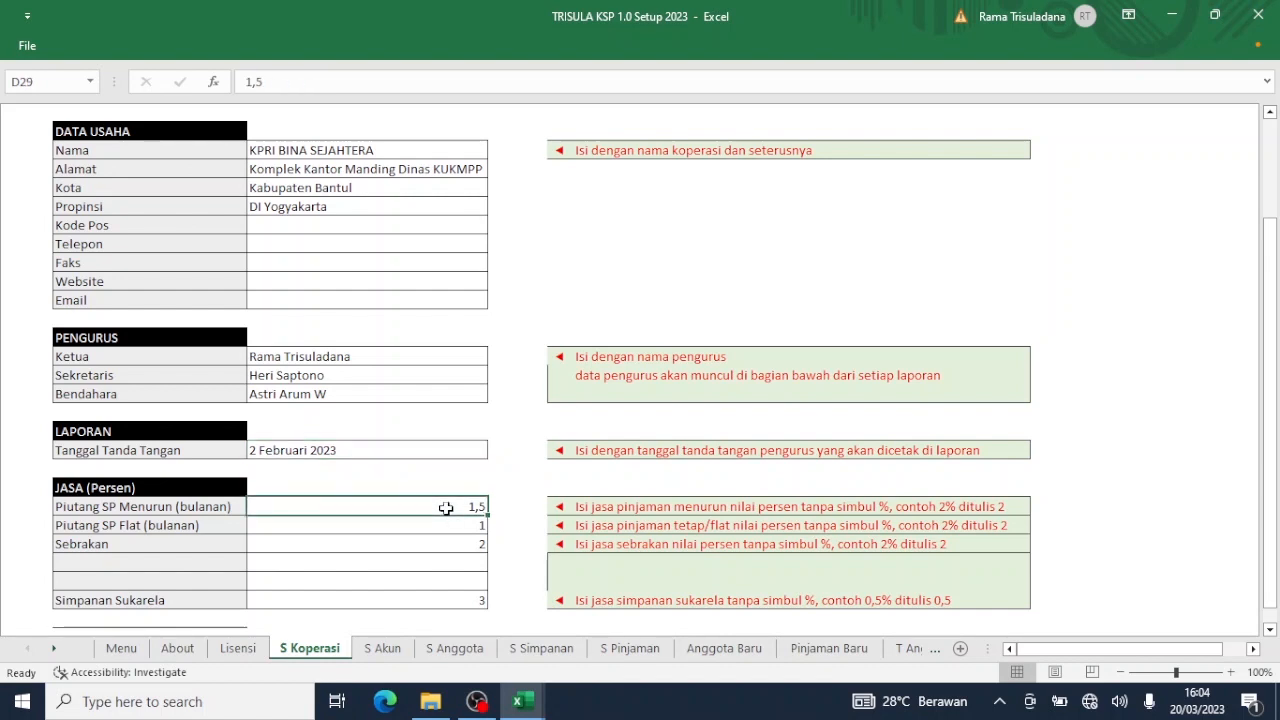
type("1,4")
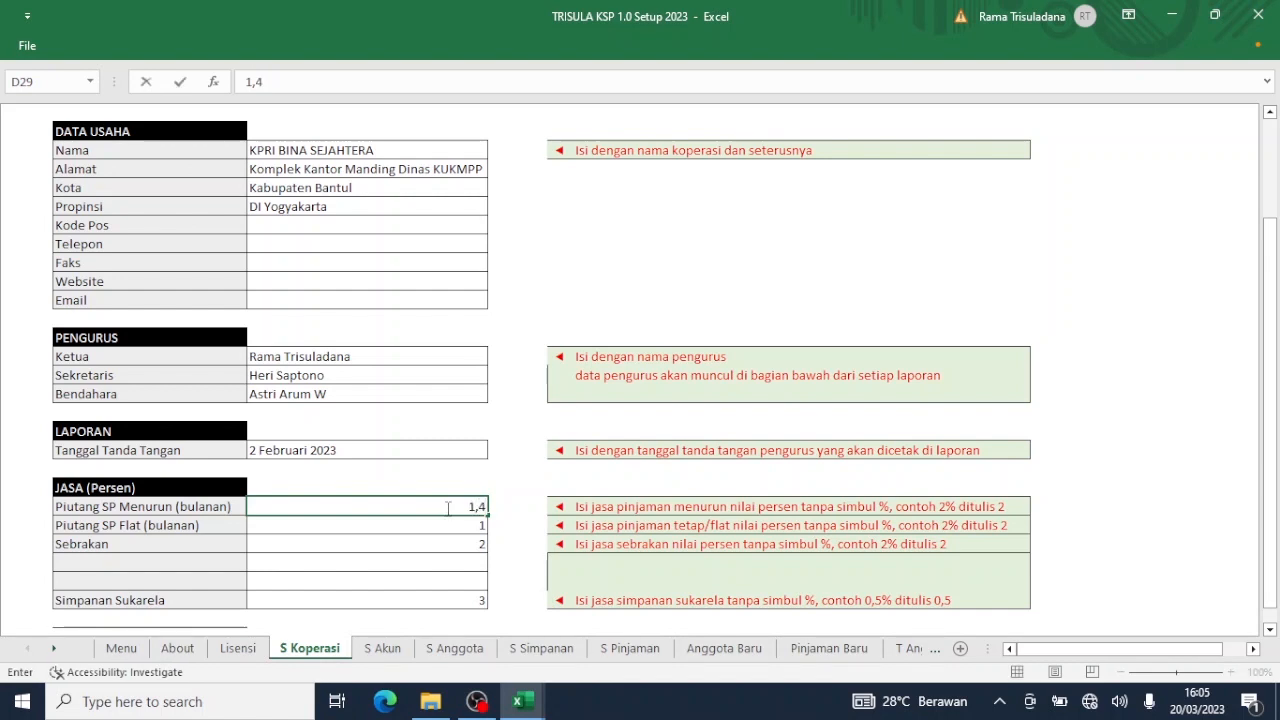
key("Return")
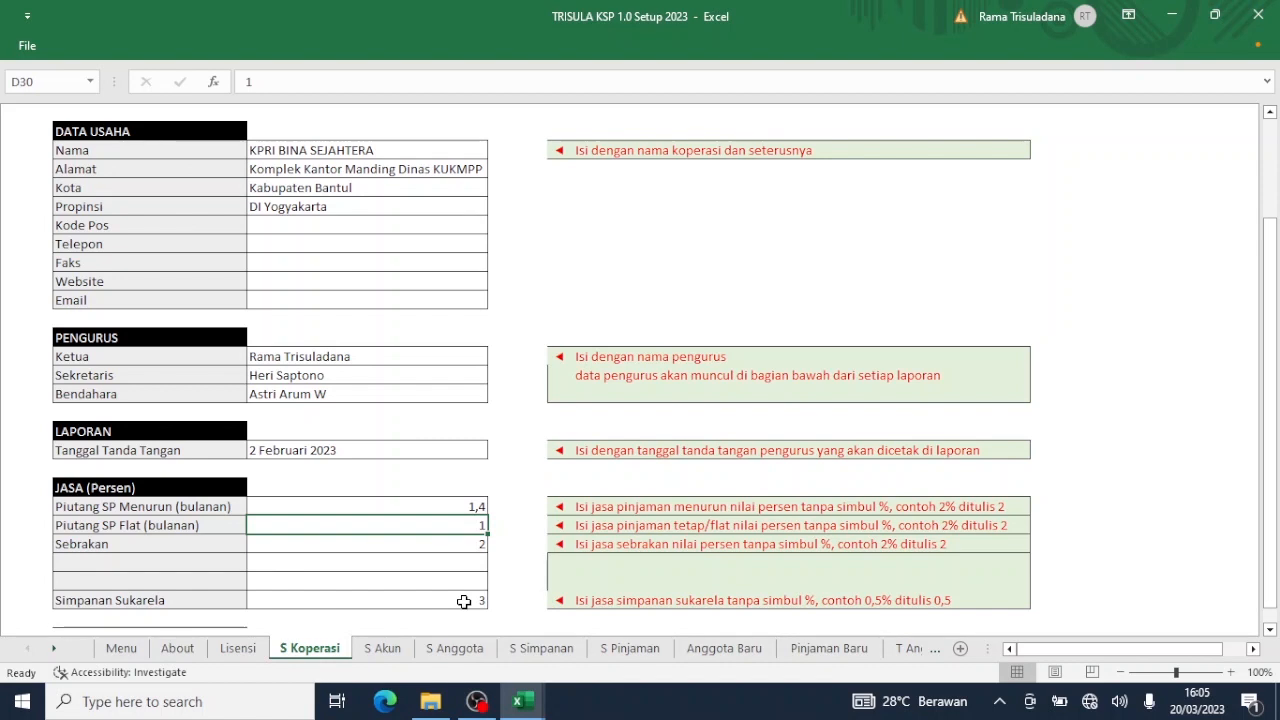
left_click(455, 508)
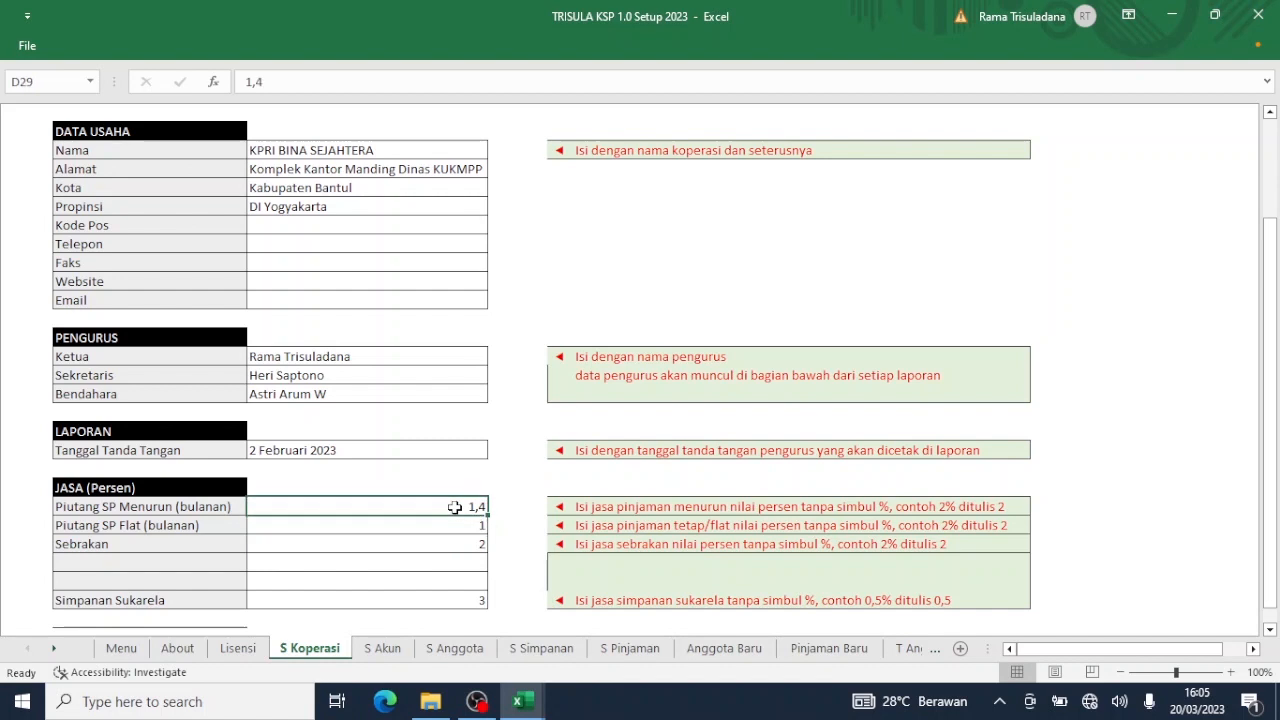
key("Delete")
type("1")
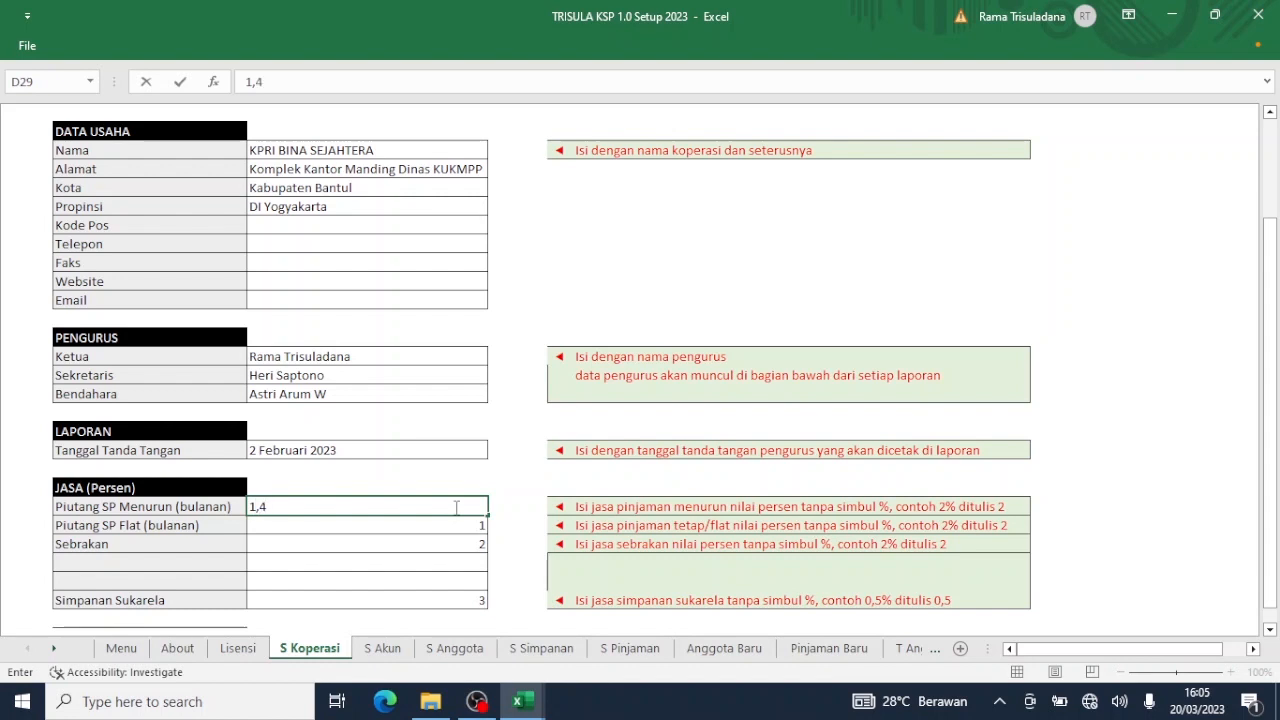
key("Return")
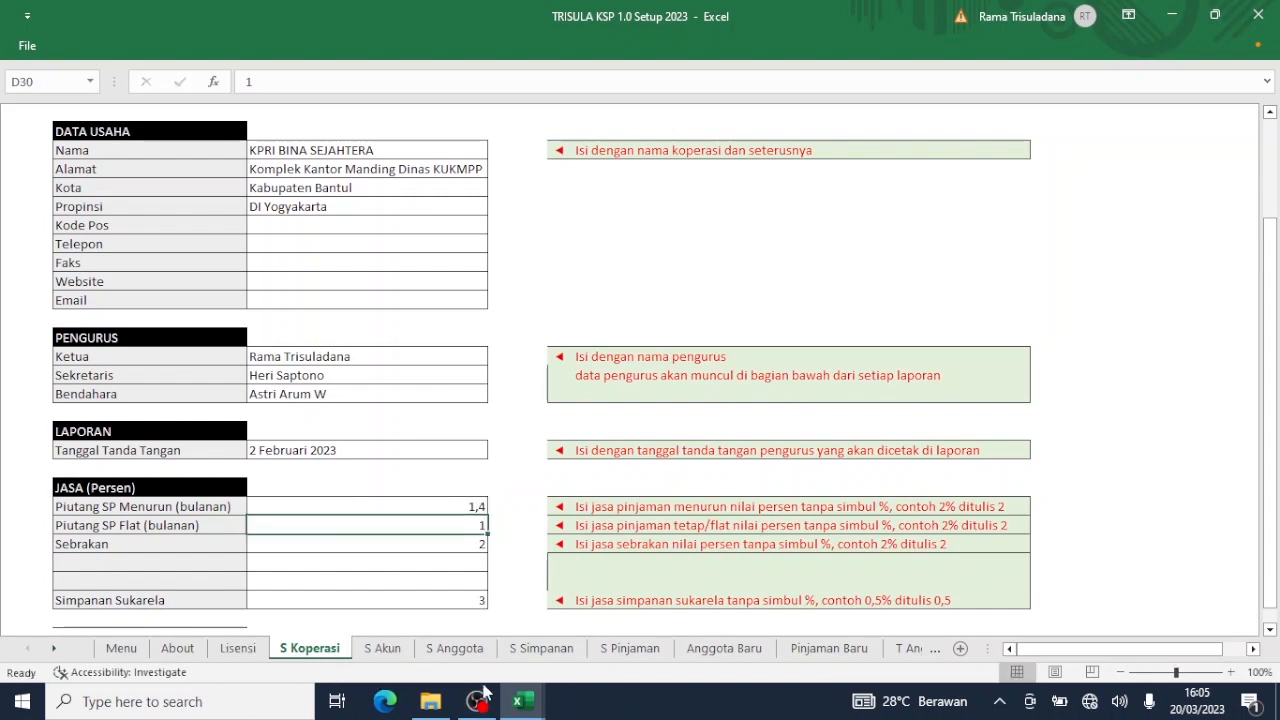
Check the Pinjaman sheet in Tutup Tahun 2022, then return to the TRISULA Menu sheet.
left_click(519, 701)
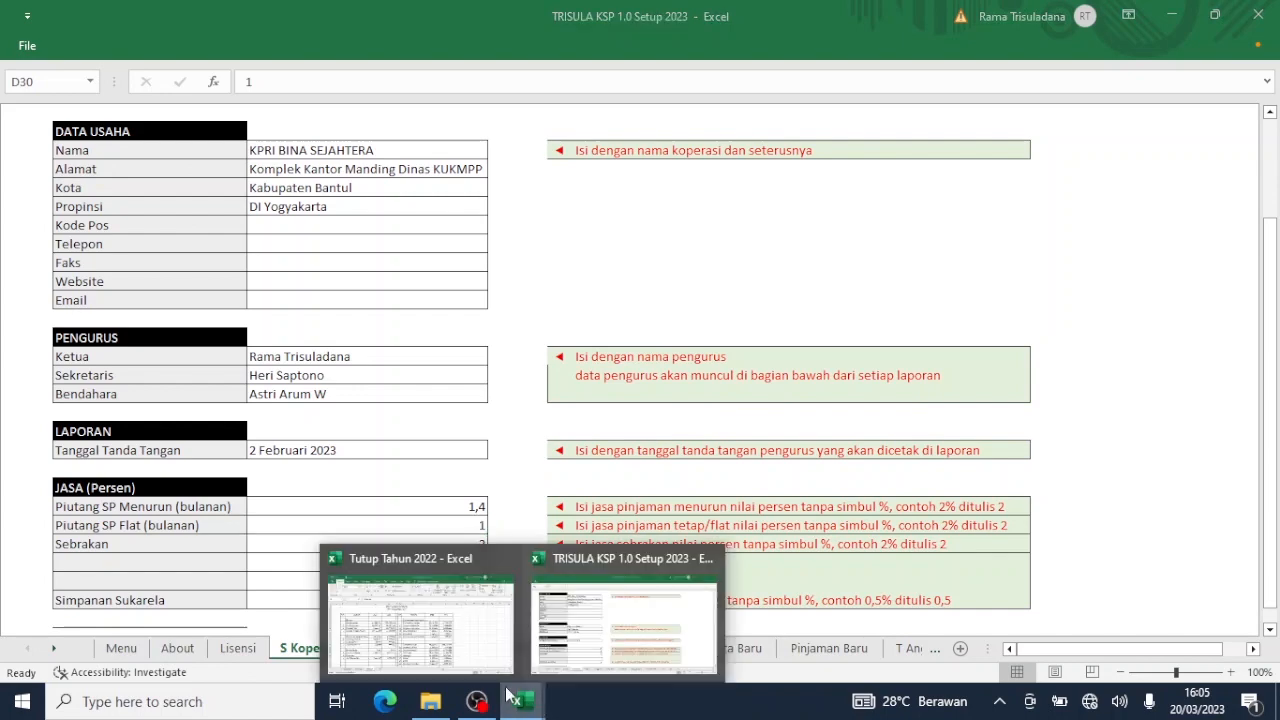
left_click(458, 642)
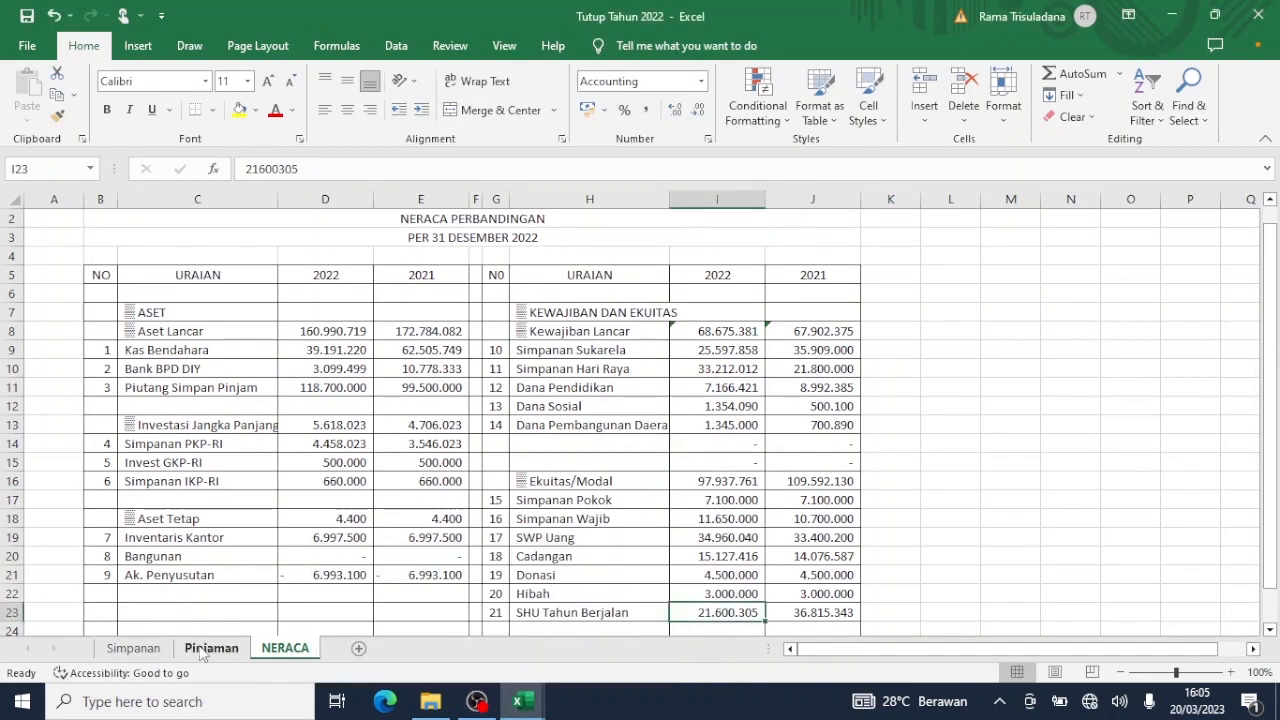
left_click(210, 648)
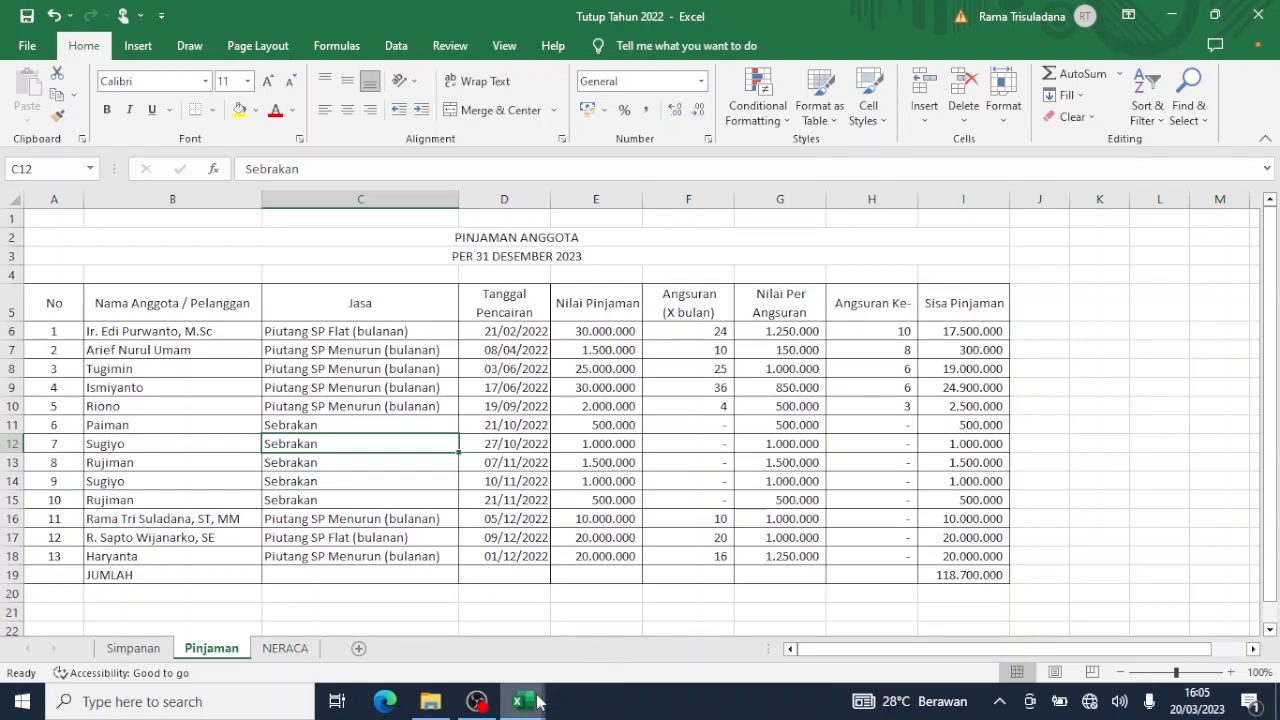
mouse_move(537, 703)
left_click(640, 635)
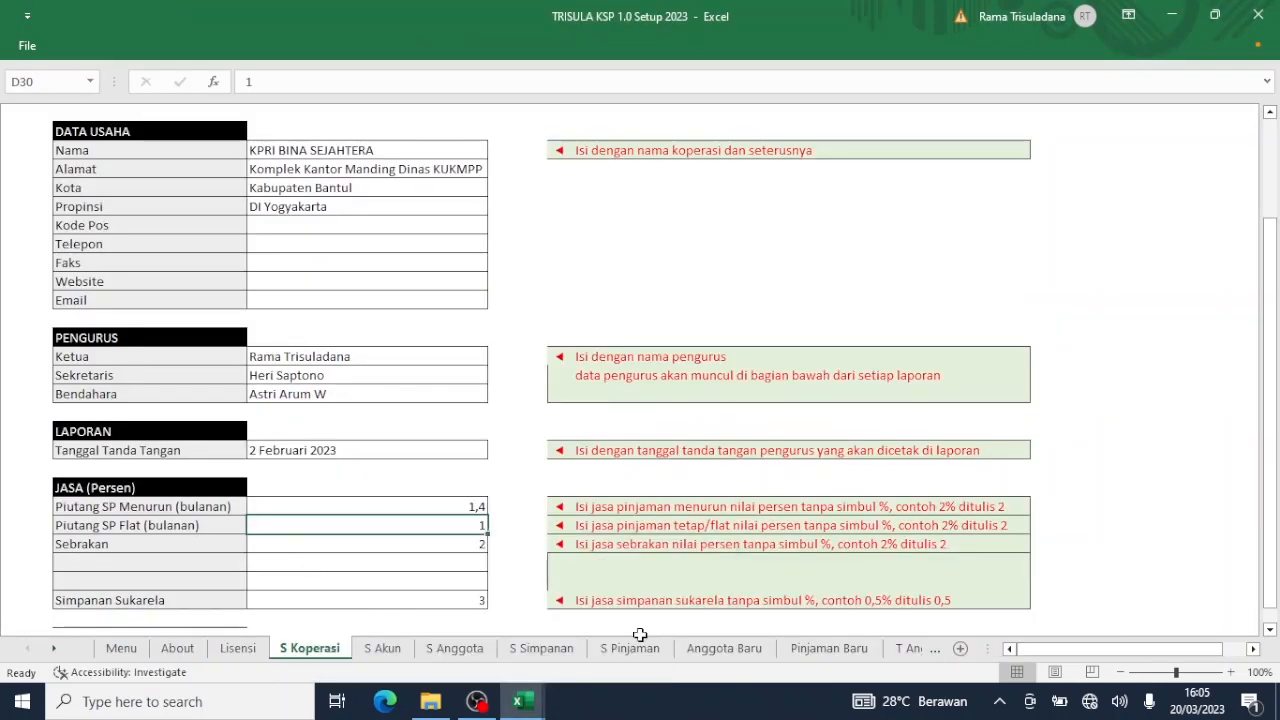
scroll(640, 620, "down", 1)
scroll(640, 620, "up", 4)
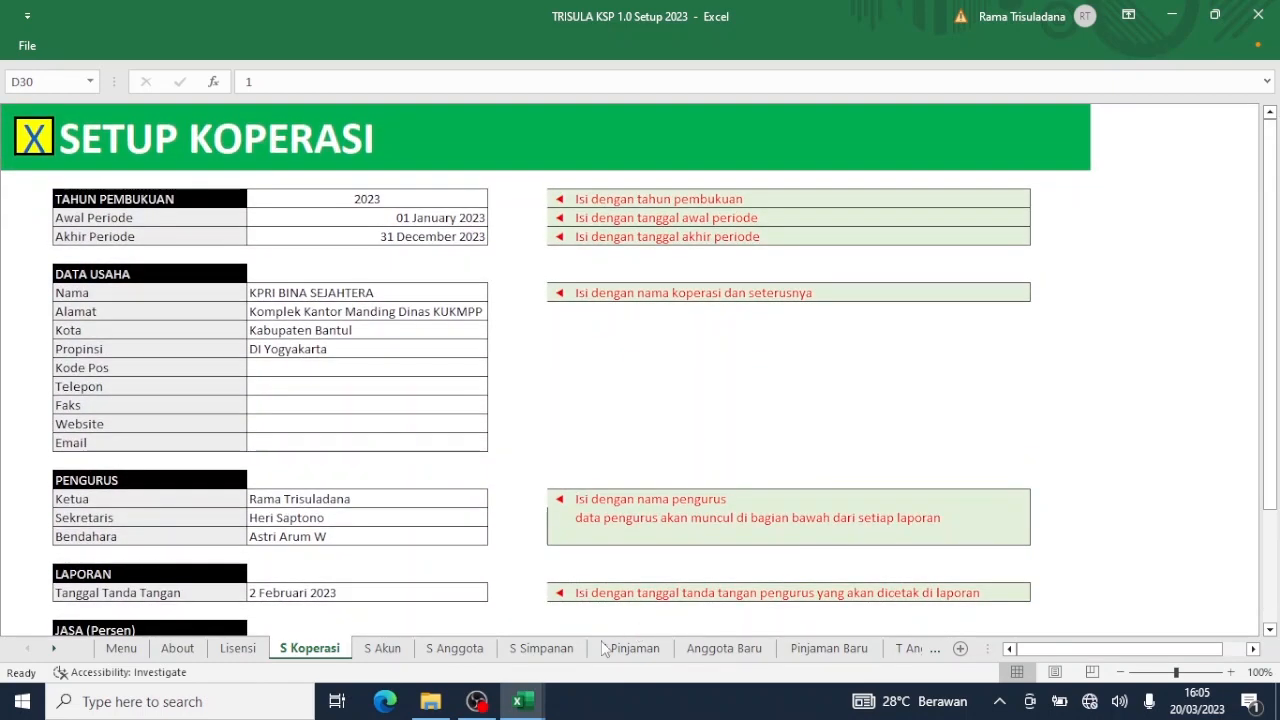
left_click(32, 139)
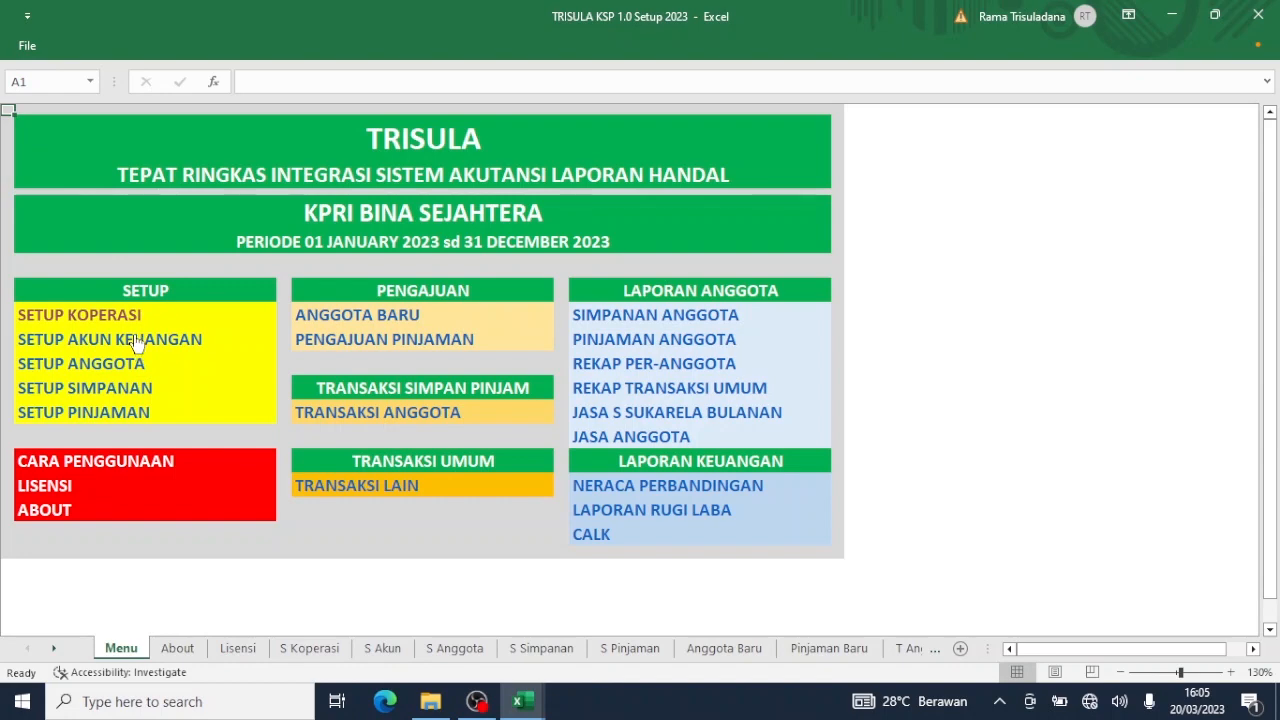
Open SETUP AKUN KEUANGAN in TRISULA, then show the NERACA sheet in Tutup Tahun 2022.
left_click(135, 340)
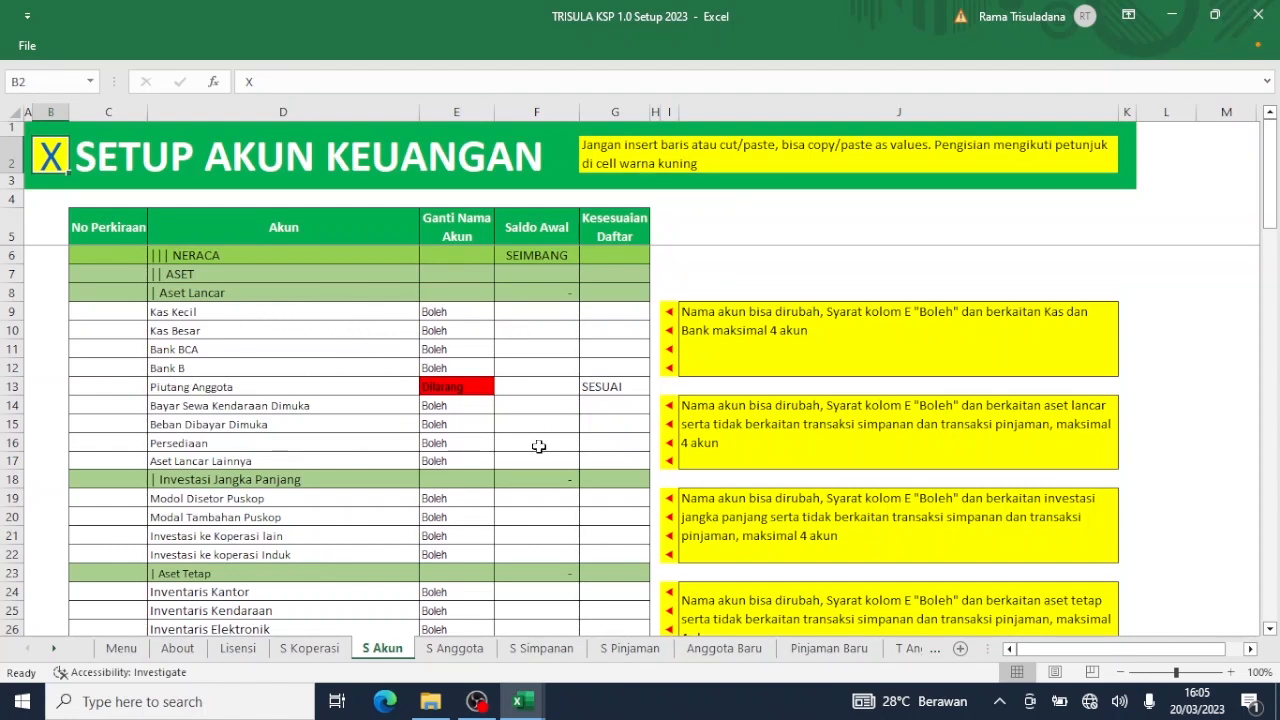
mouse_move(540, 697)
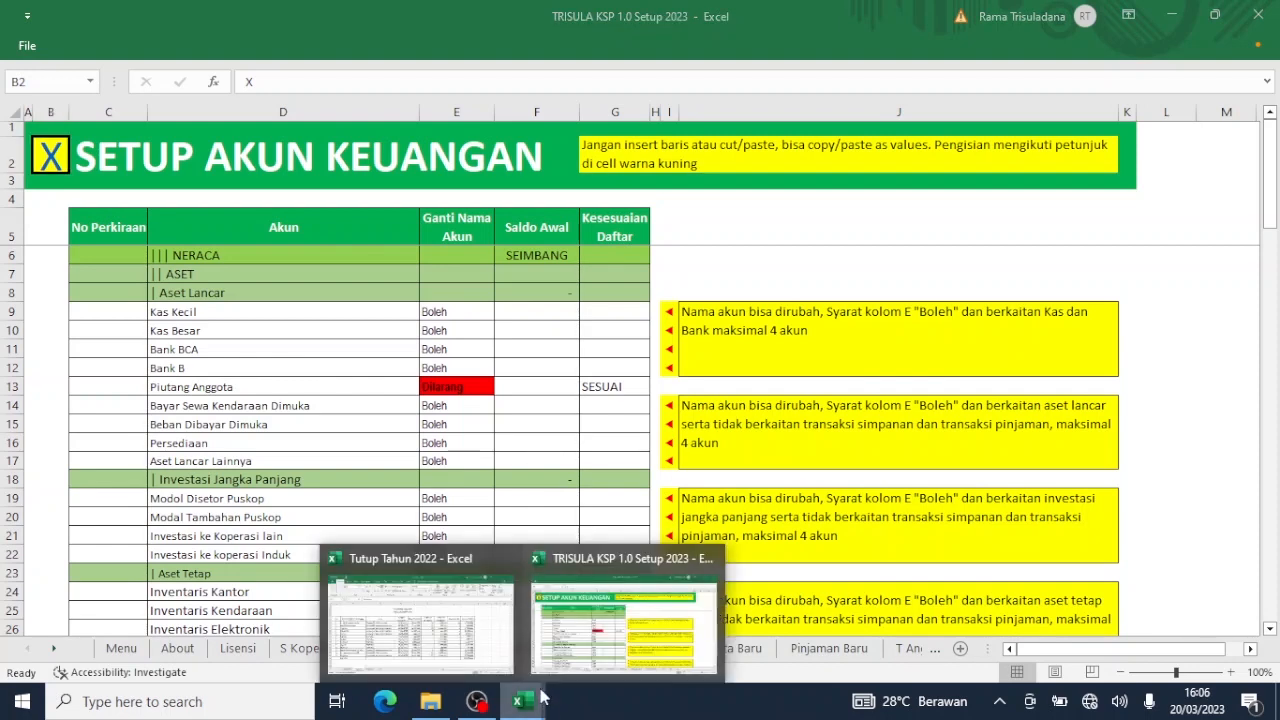
left_click(474, 628)
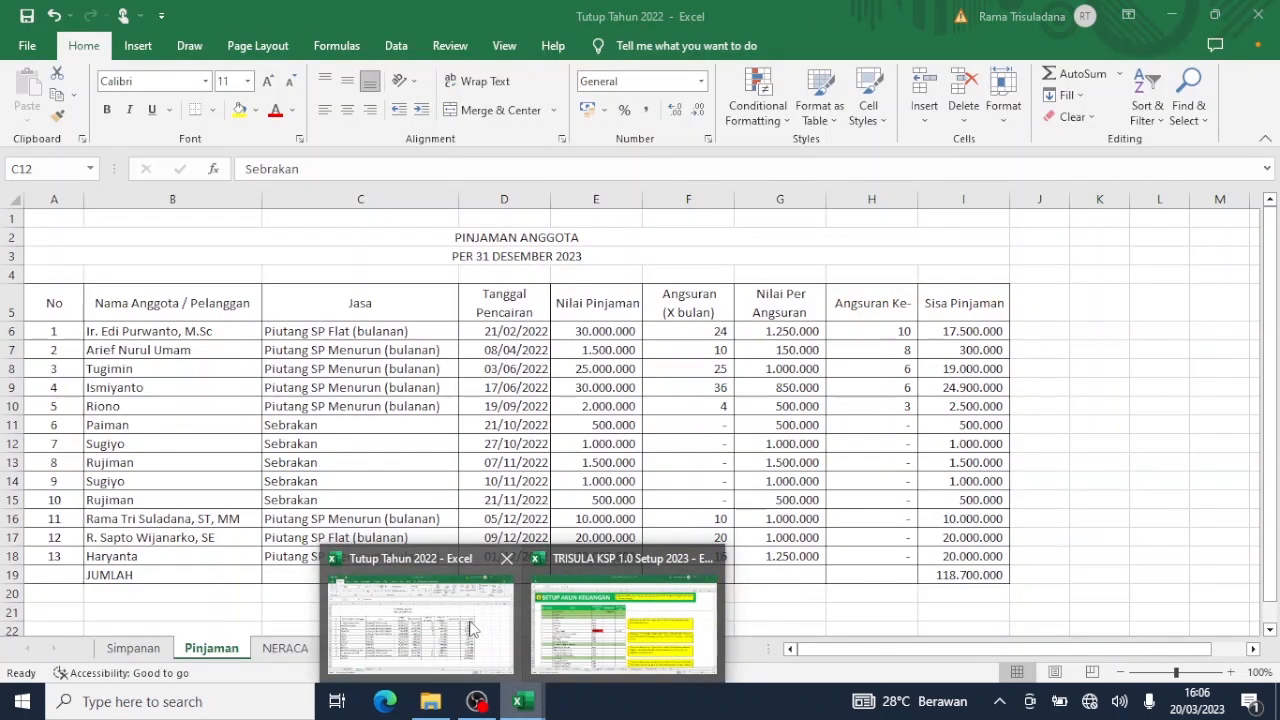
left_click(282, 650)
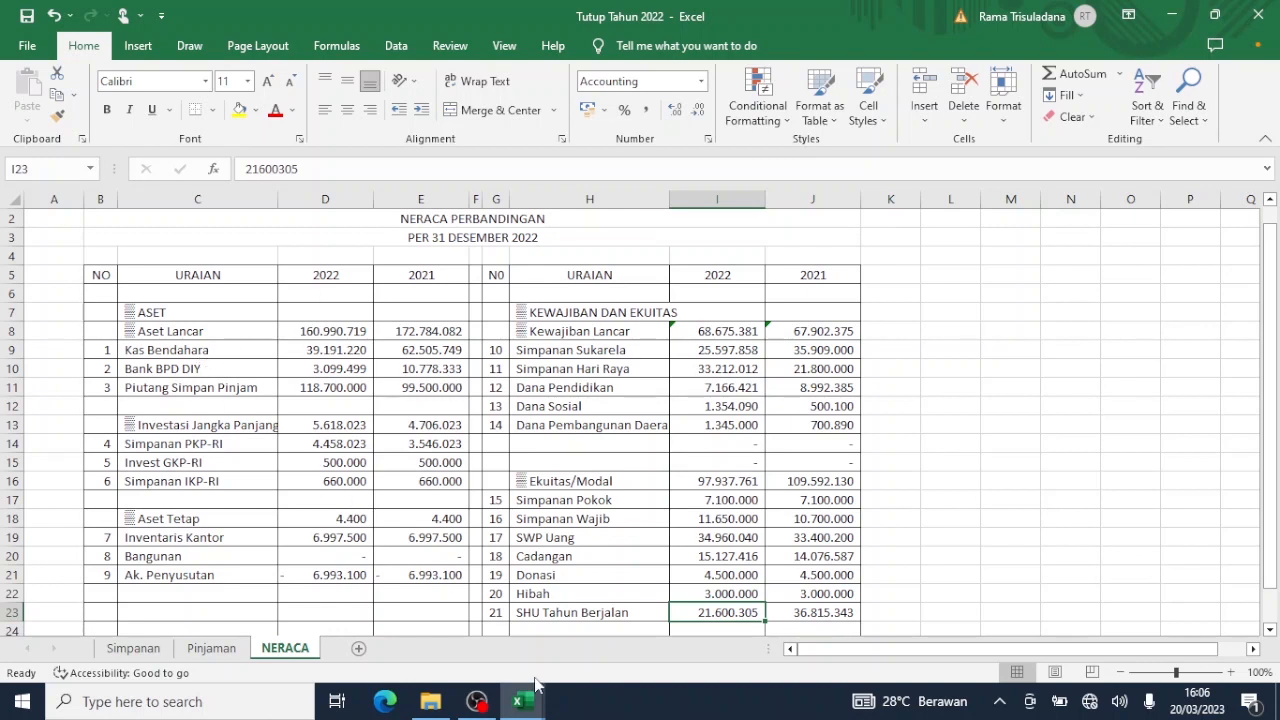
Restore both workbook windows, placing Tutup Tahun 2022 on the left and TRISULA on the right.
left_click(1216, 16)
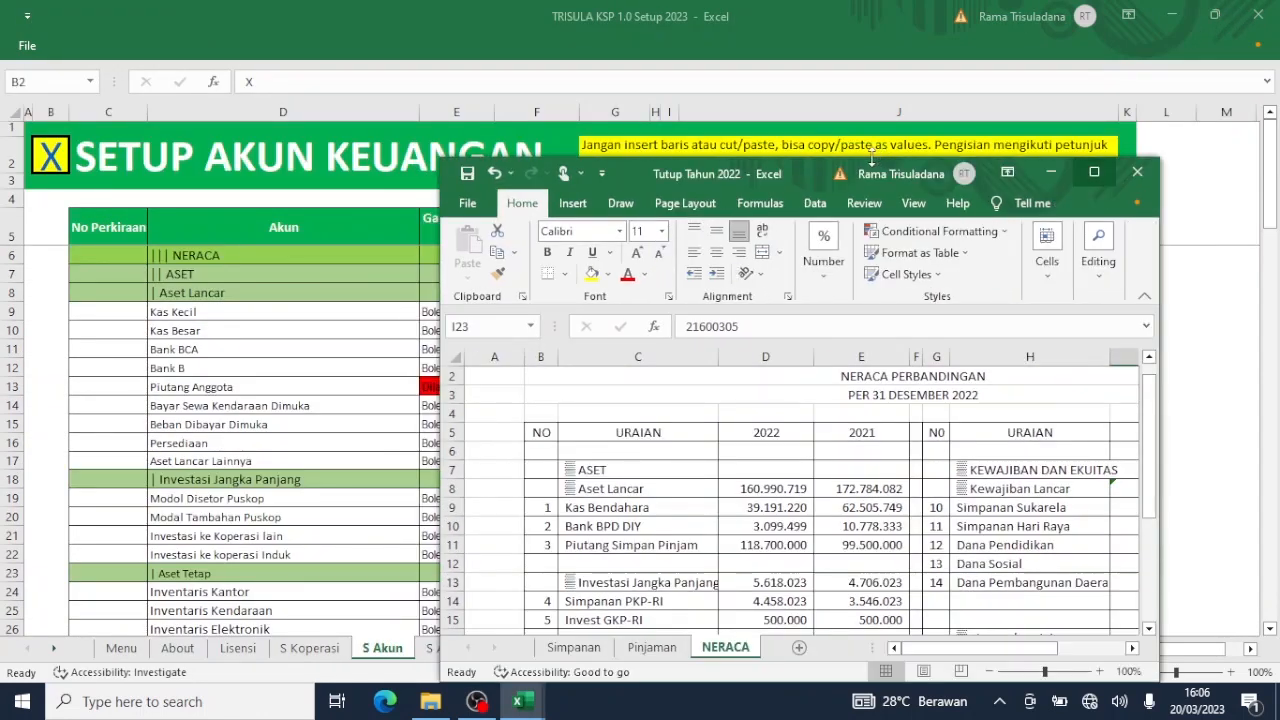
left_click(1220, 17)
left_click(1218, 16)
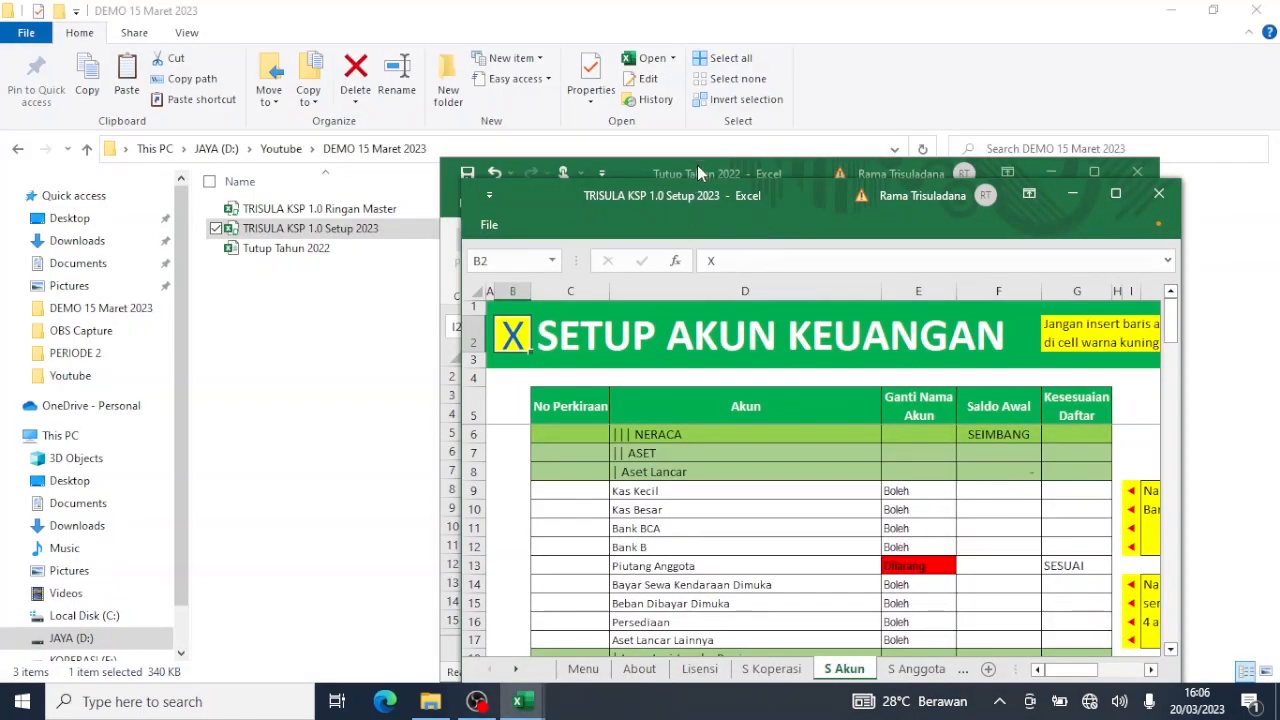
left_click_drag(697, 165, 193, 94)
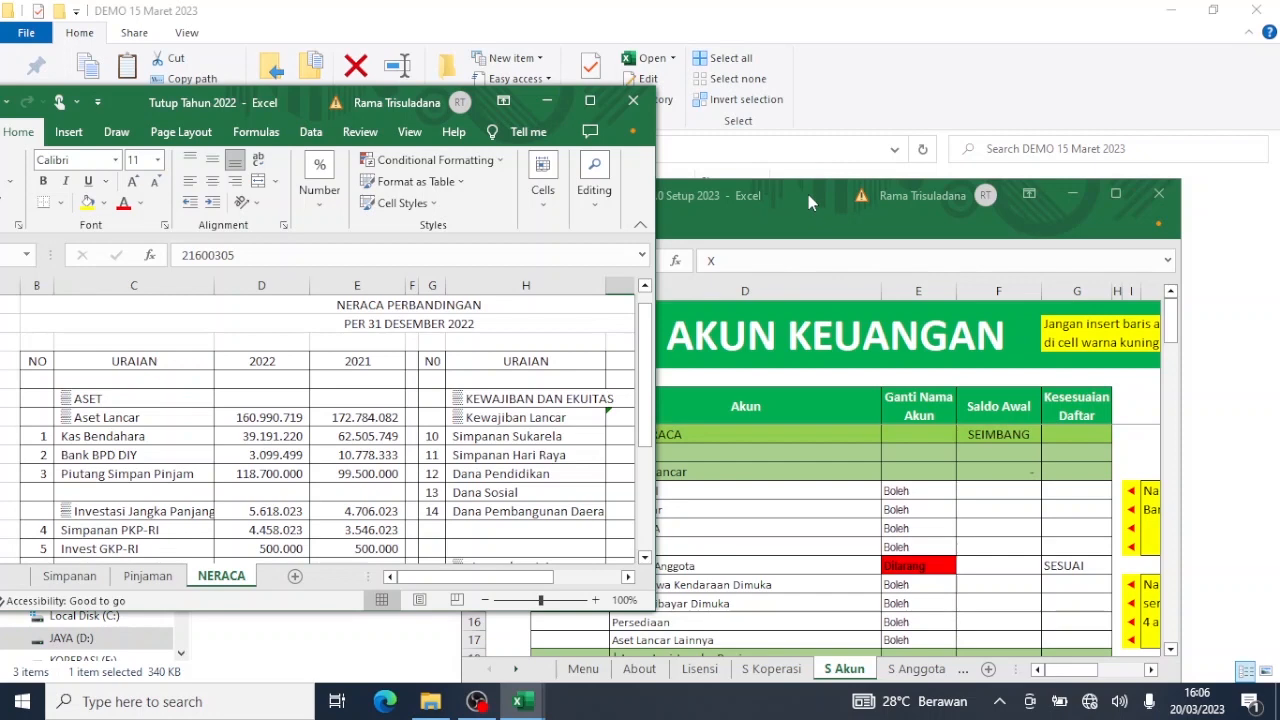
left_click_drag(808, 194, 767, 114)
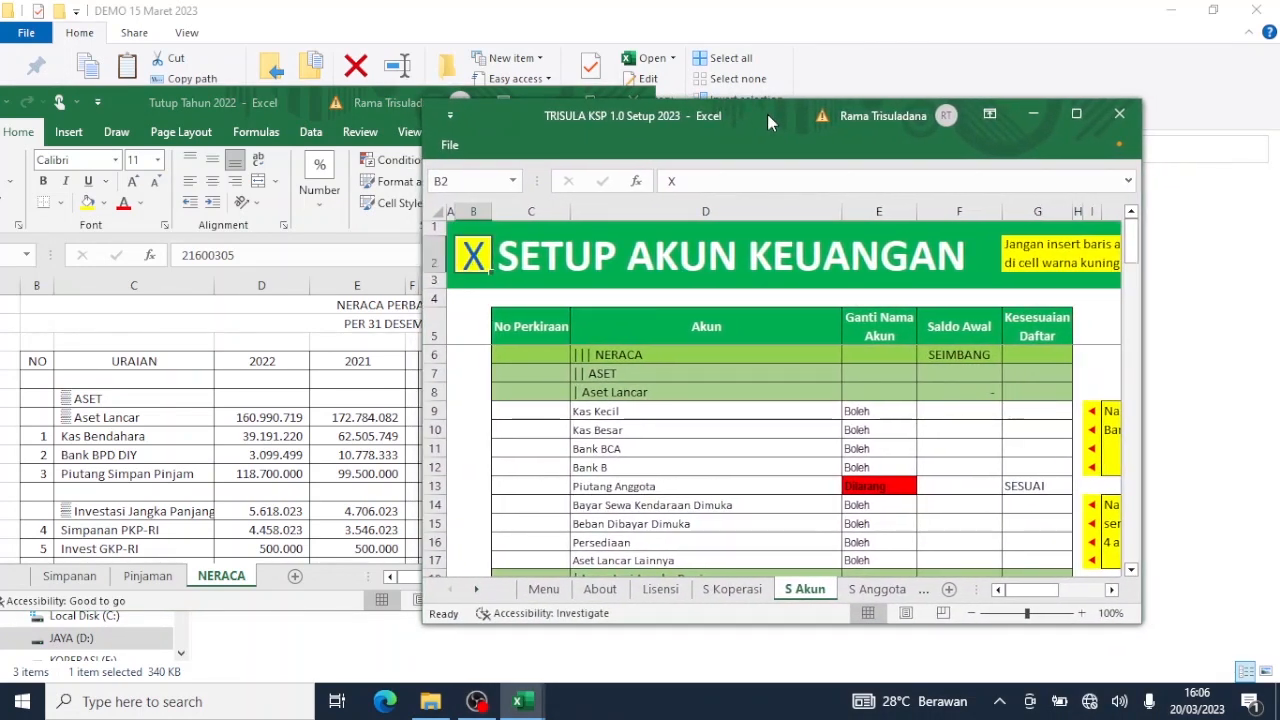
Rename Kas Kecil to Kas Bendahara and paste its 2022 balance 39.191.220 as values.
left_click(674, 415)
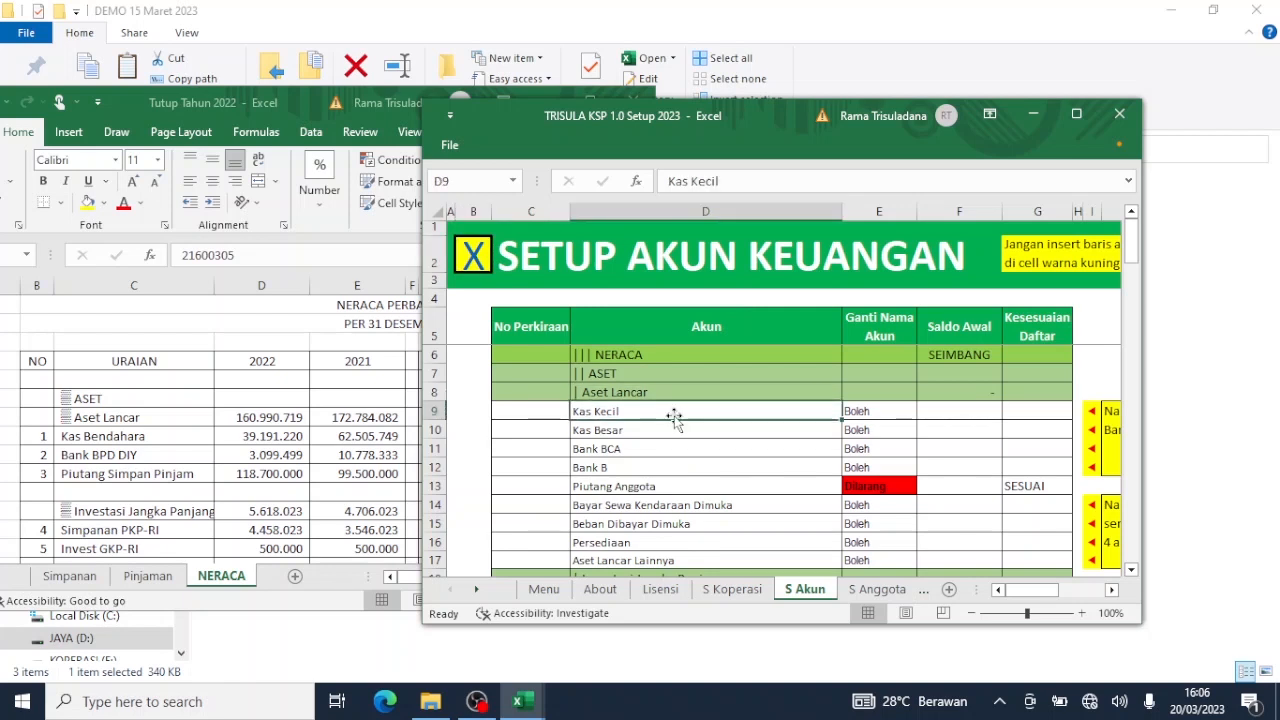
type("Kas ")
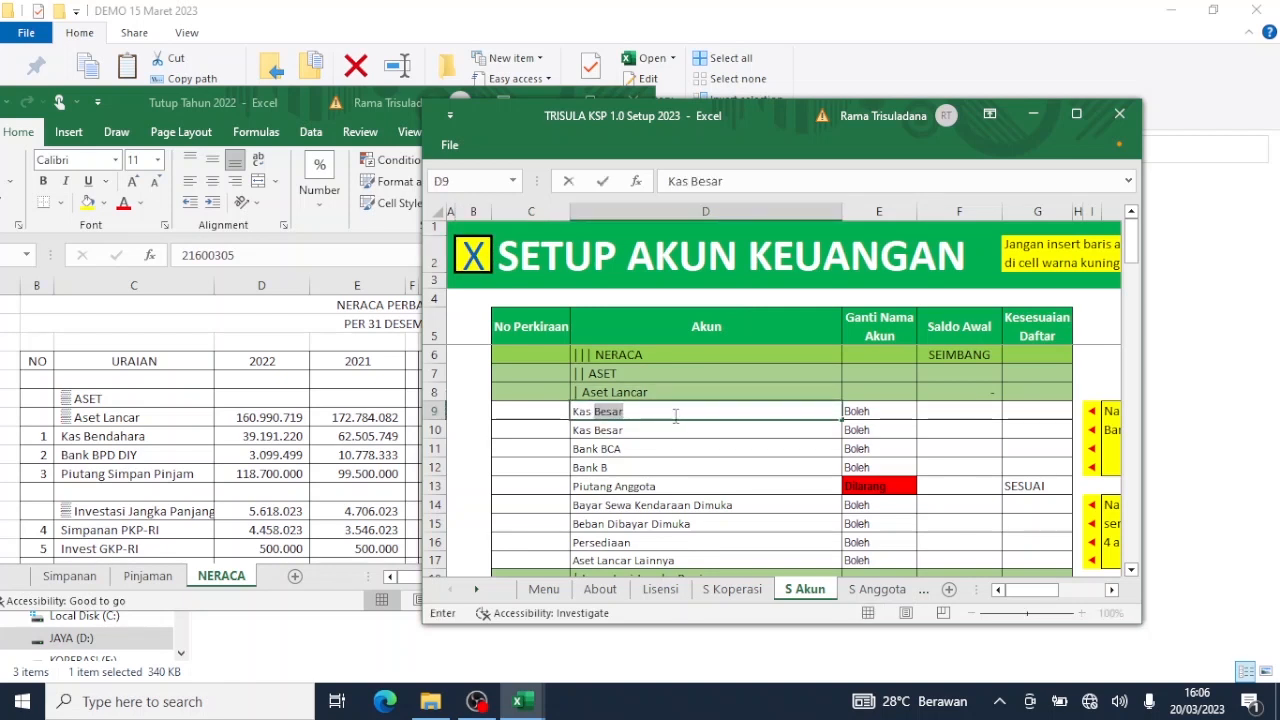
type("Bendahara")
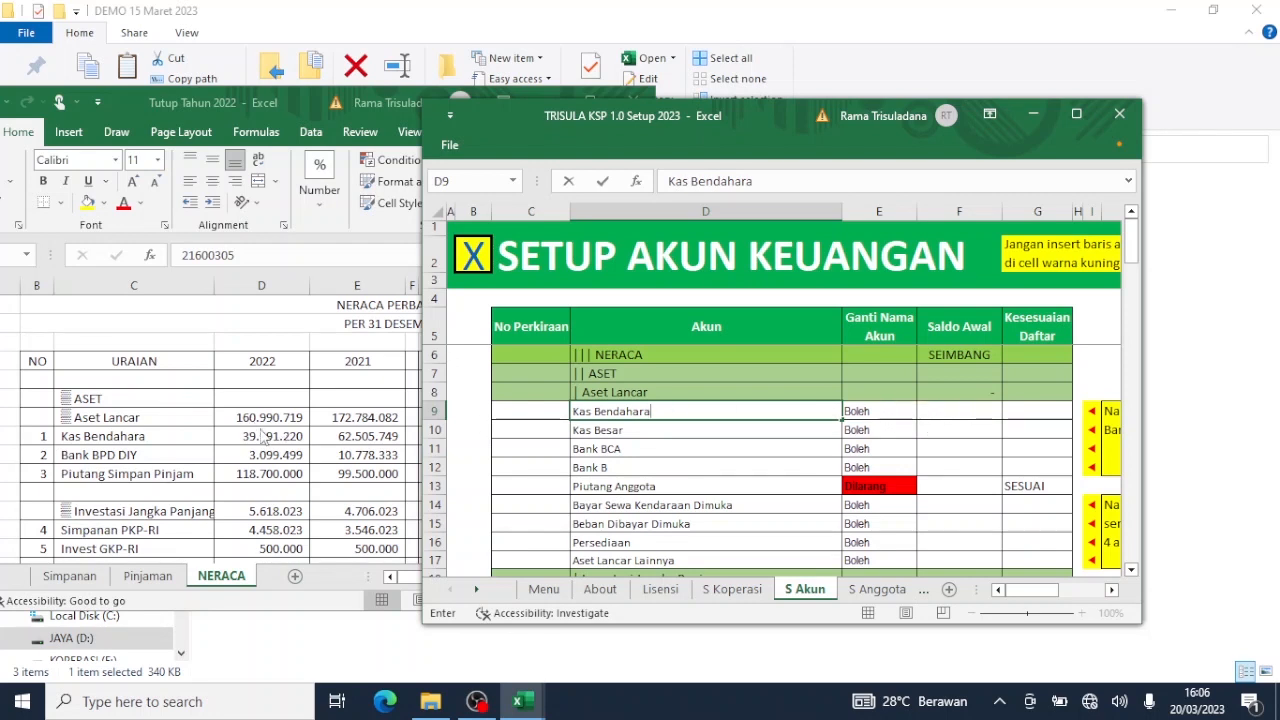
left_click(263, 438)
left_click(265, 436)
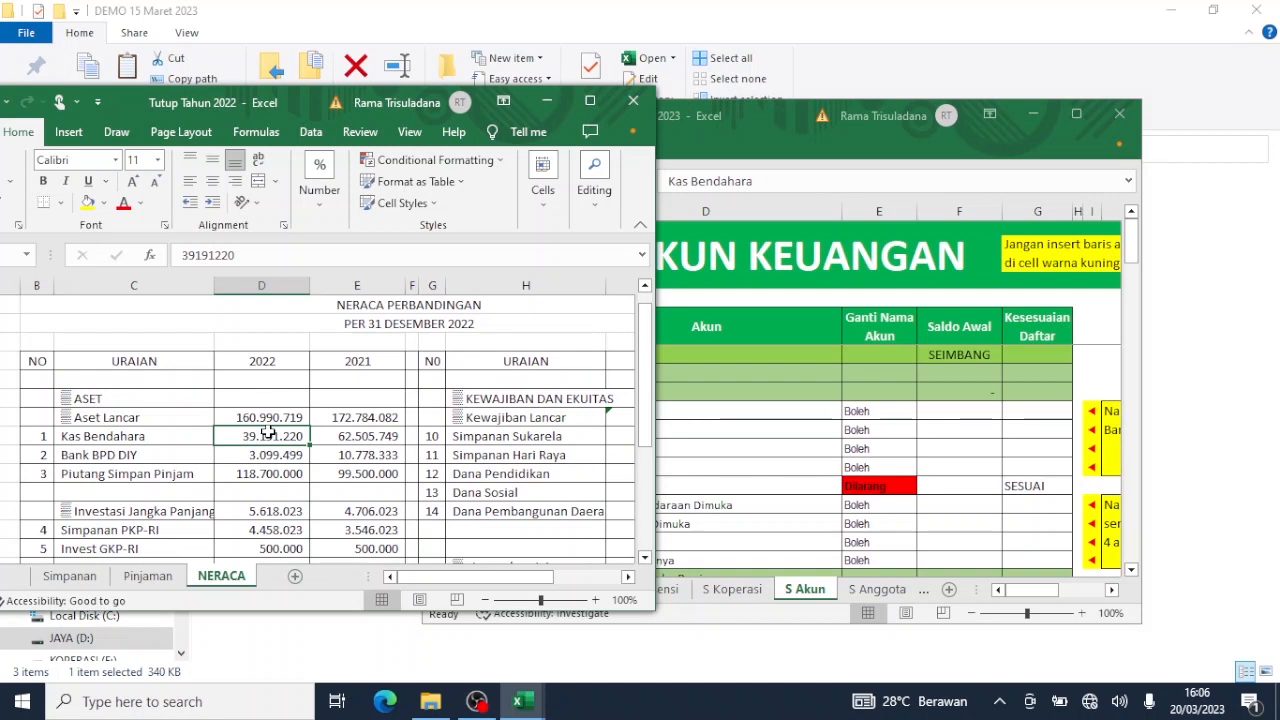
key("ctrl+c")
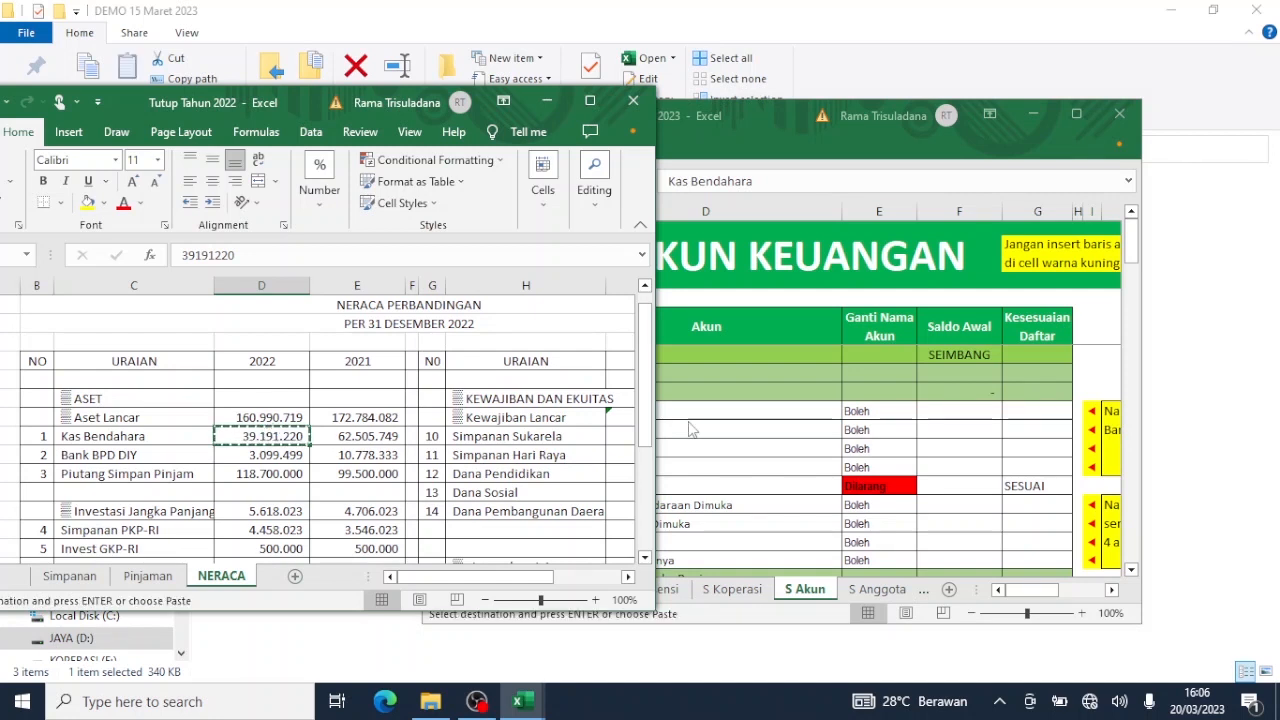
left_click(976, 412)
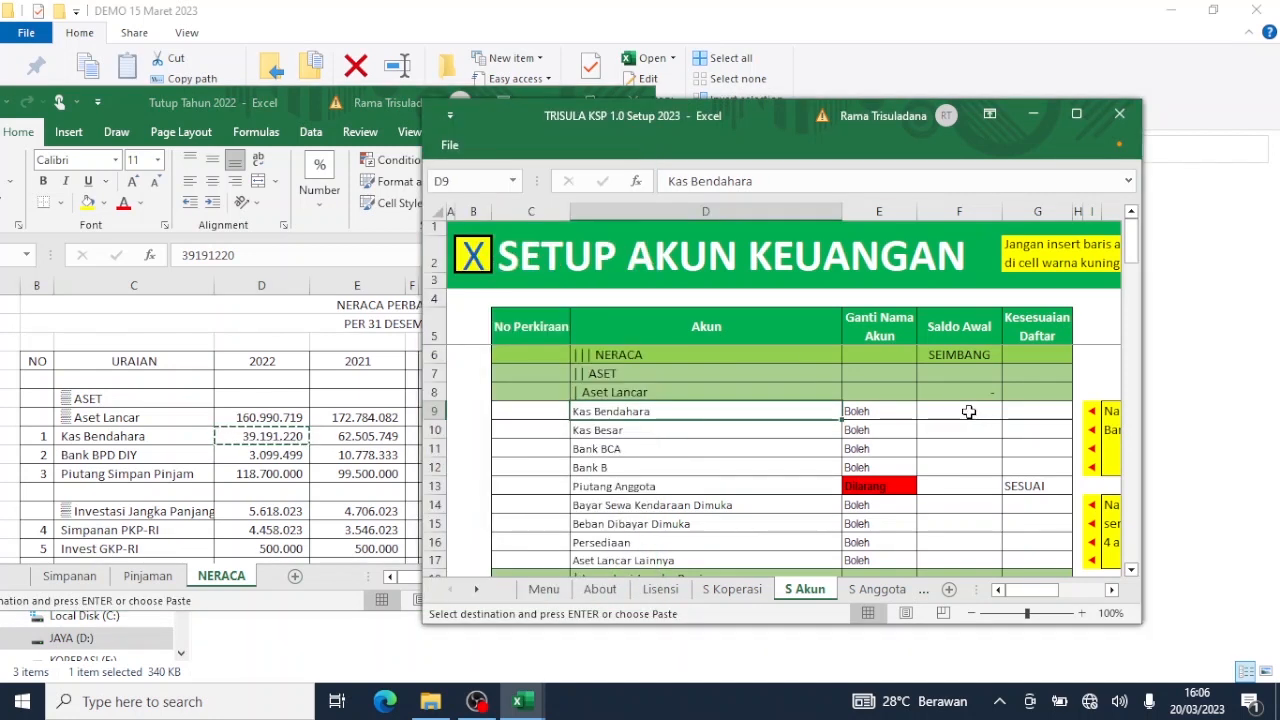
left_click(968, 412)
right_click(968, 412)
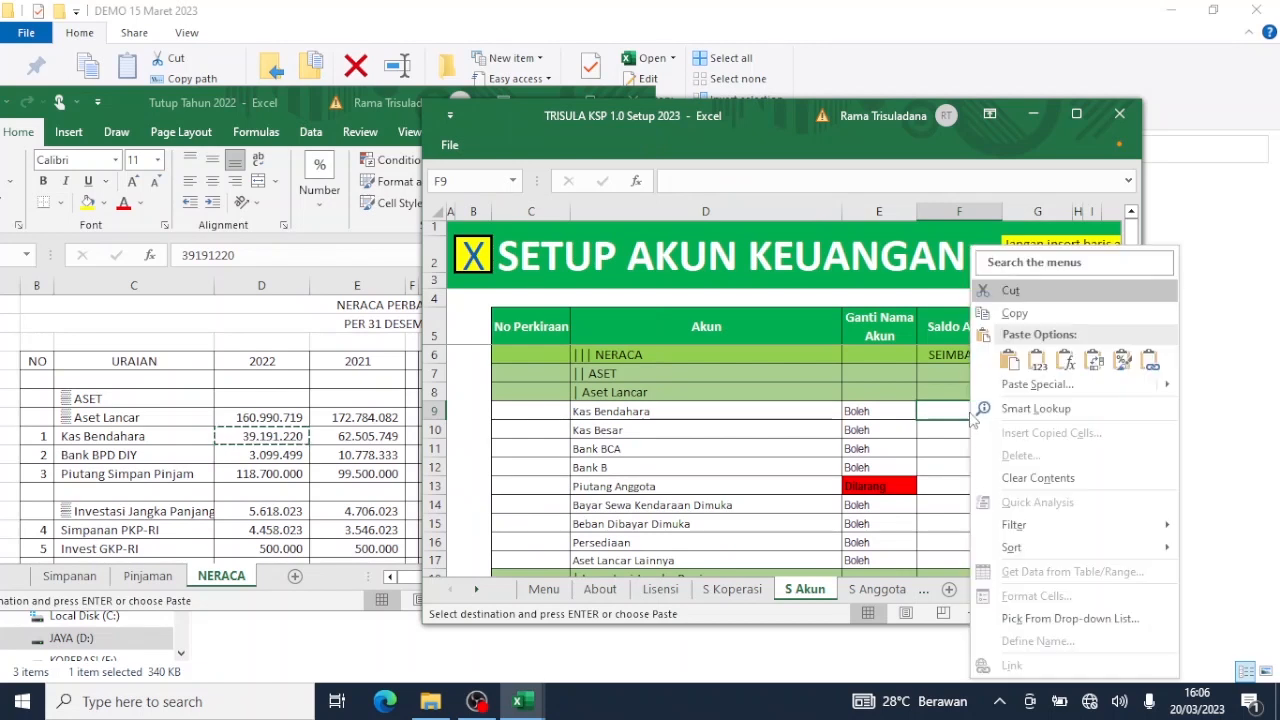
mouse_move(1165, 388)
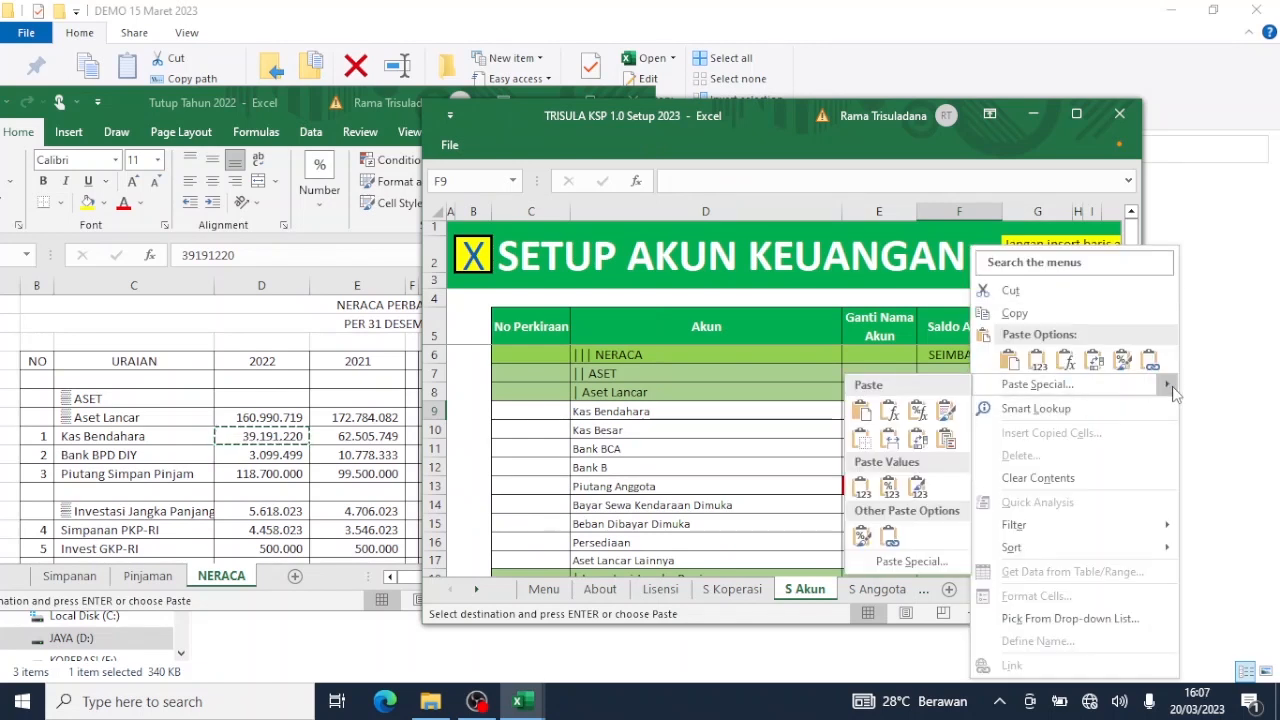
left_click(860, 488)
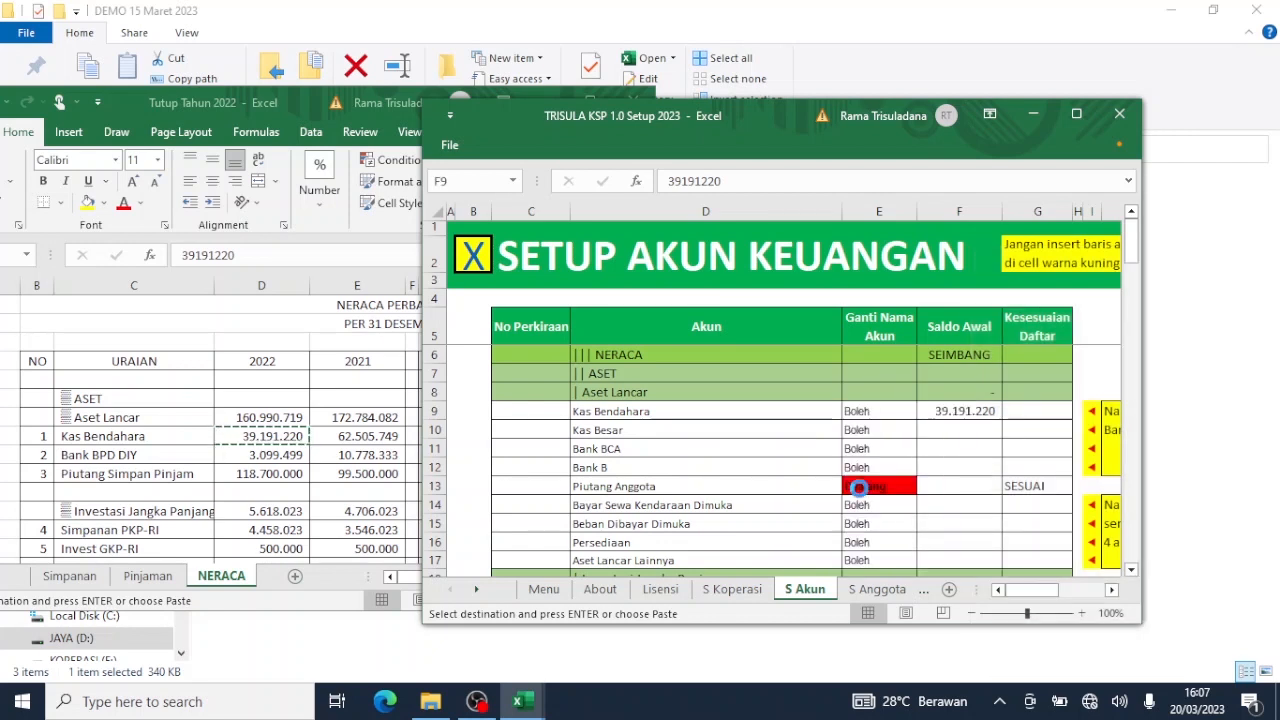
Replace the Kas Besar account name with Bank BPD DIY, pasted as values from NERACA.
left_click(172, 462)
left_click(172, 458)
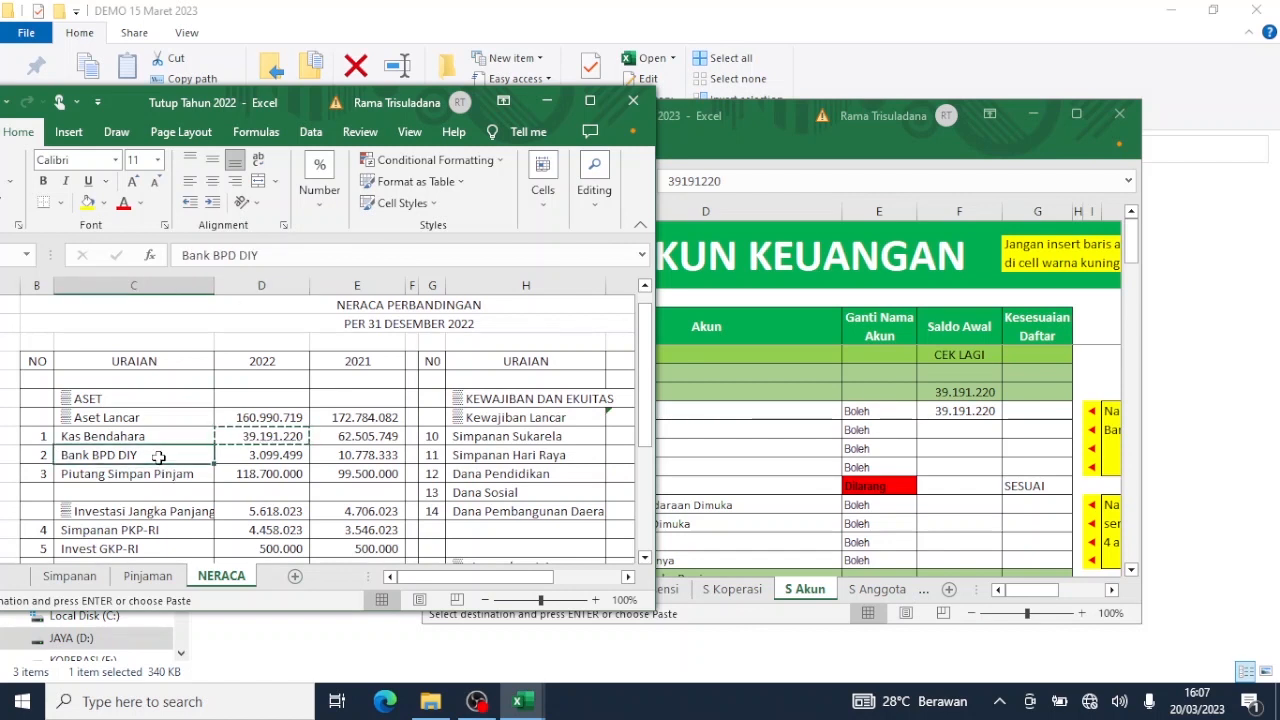
key("ctrl+c")
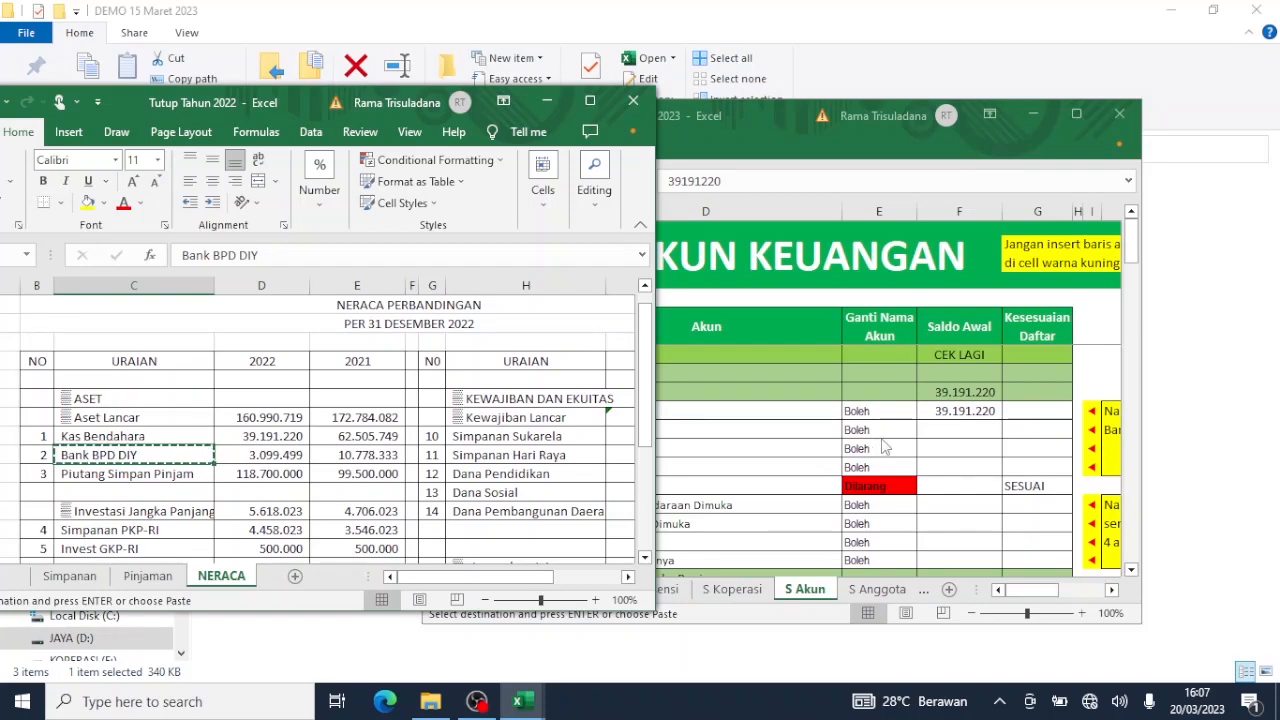
left_click(884, 447)
left_click(597, 432)
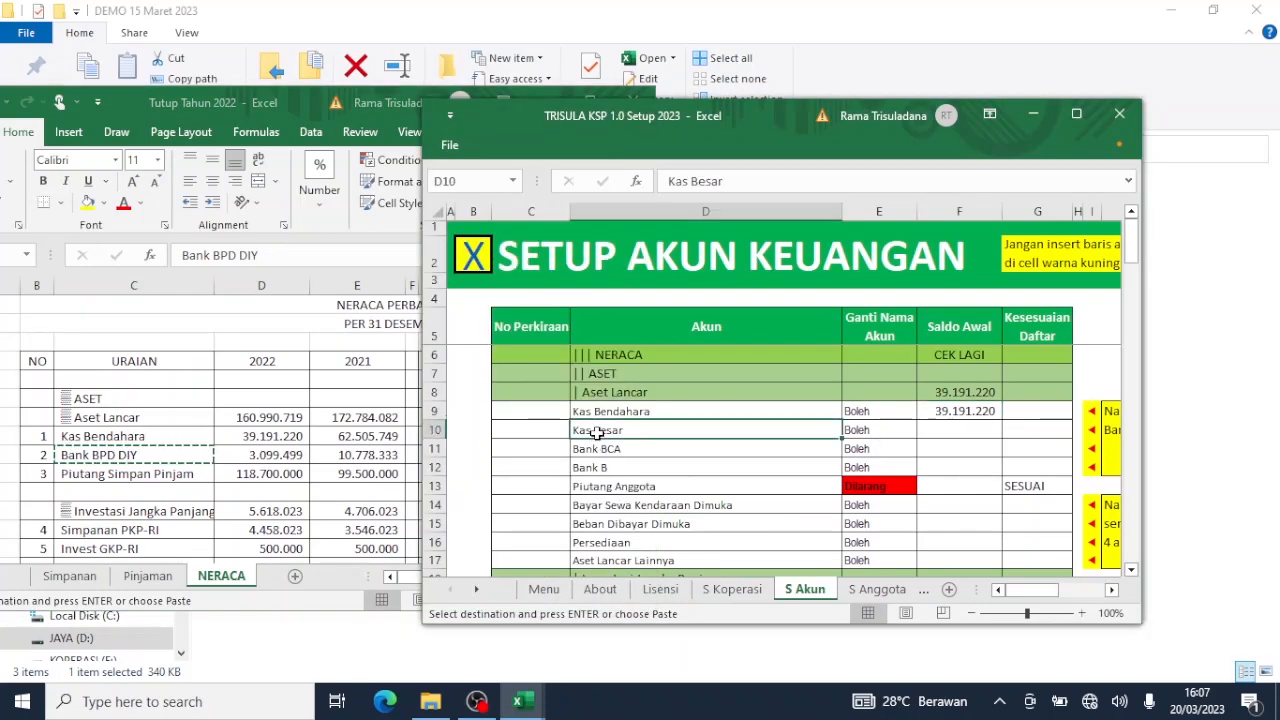
right_click(597, 432)
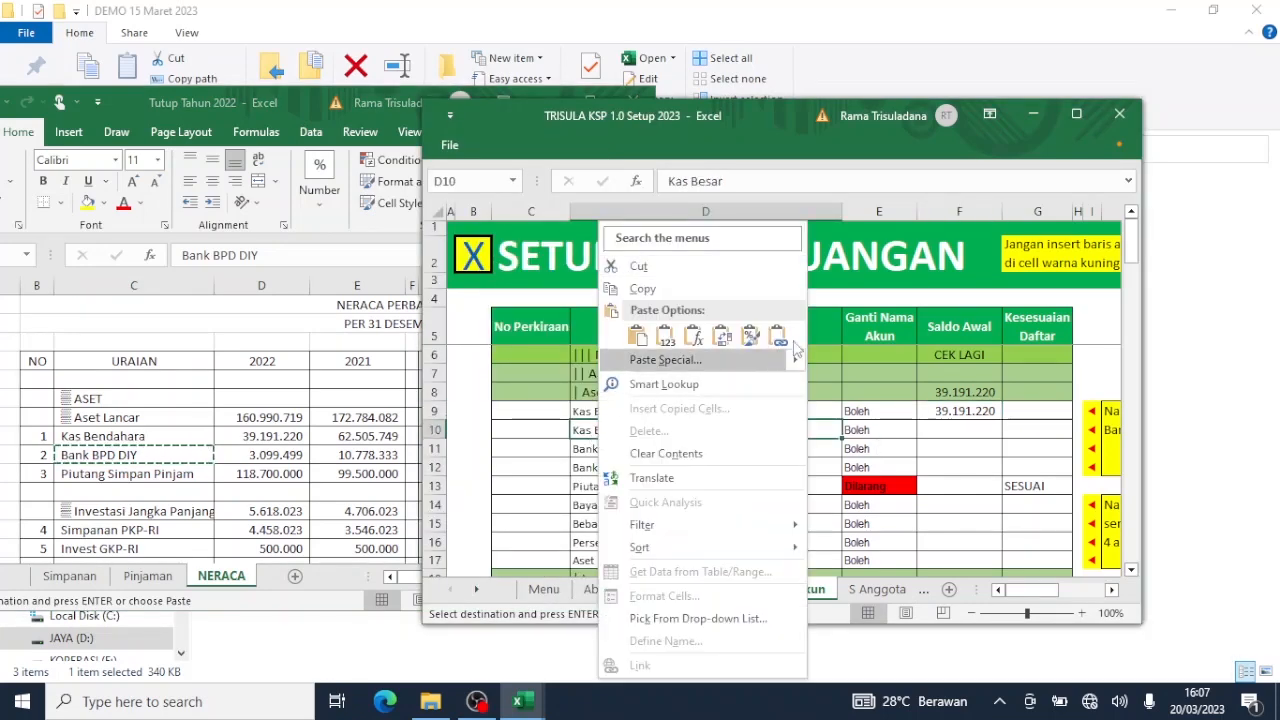
mouse_move(800, 360)
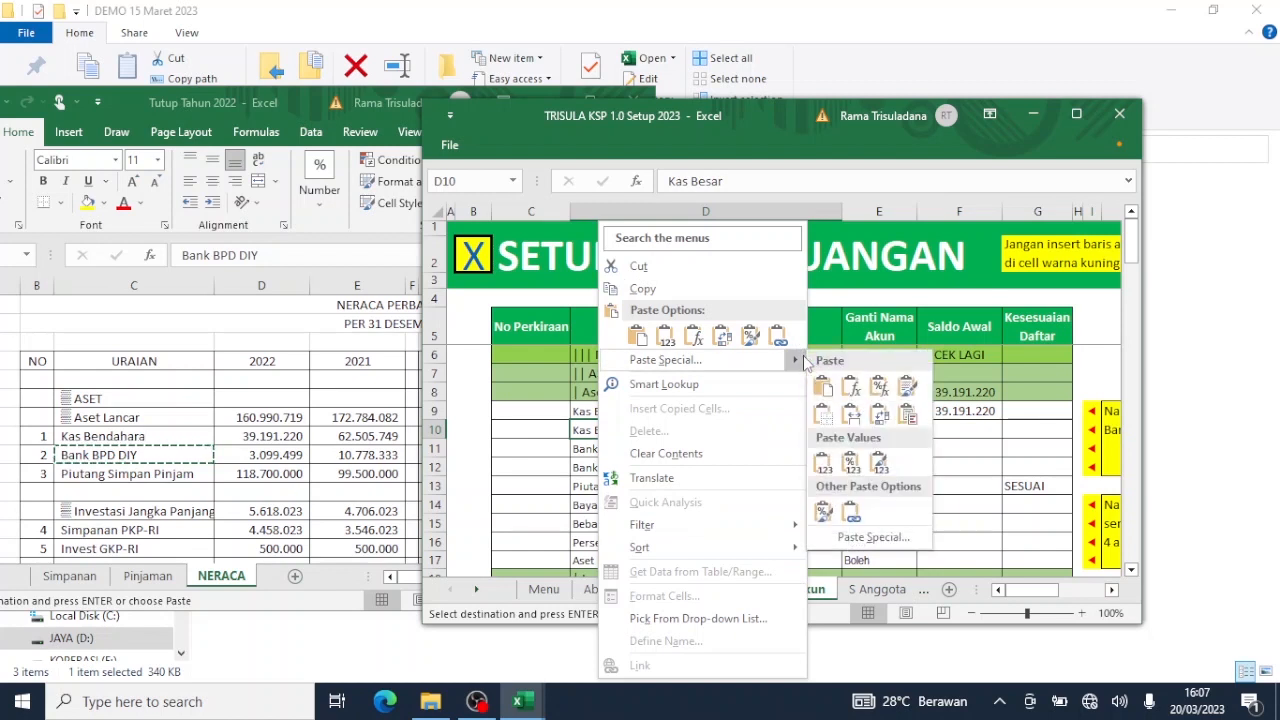
left_click(822, 462)
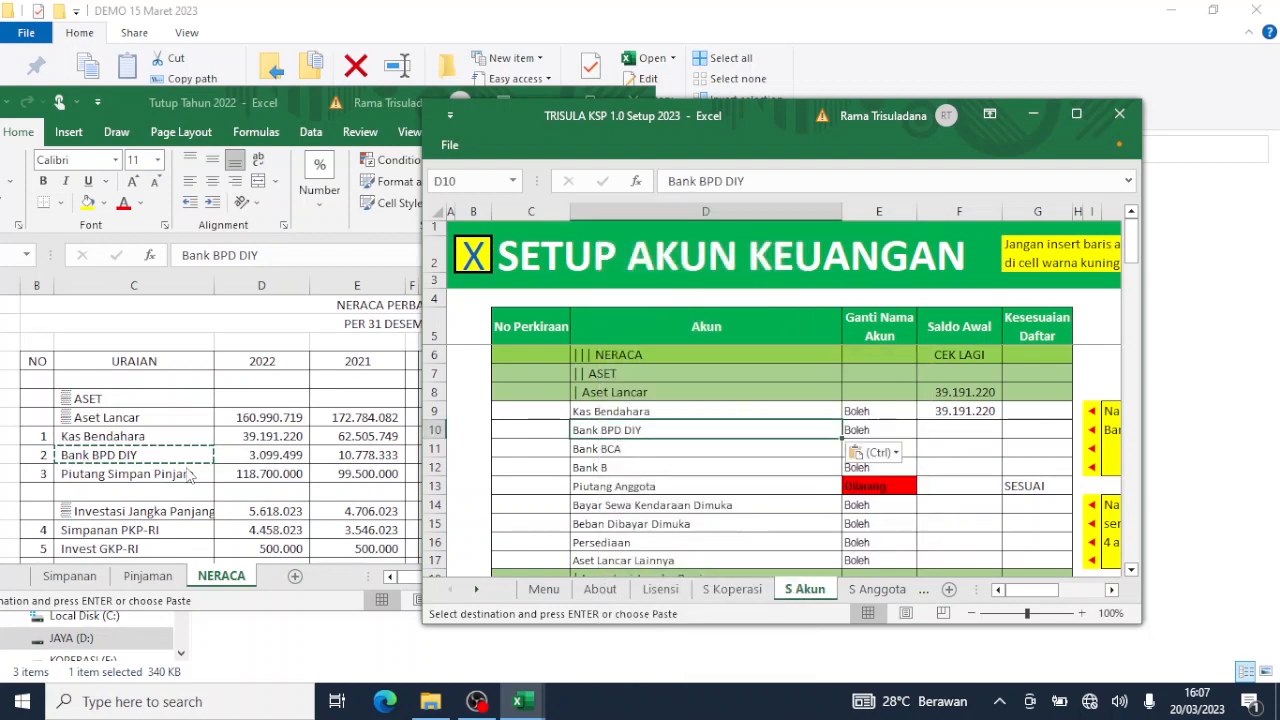
Paste Bank BPD DIY's 2022 balance 3.099.499 as values into its Saldo Awal cell.
left_click(268, 456)
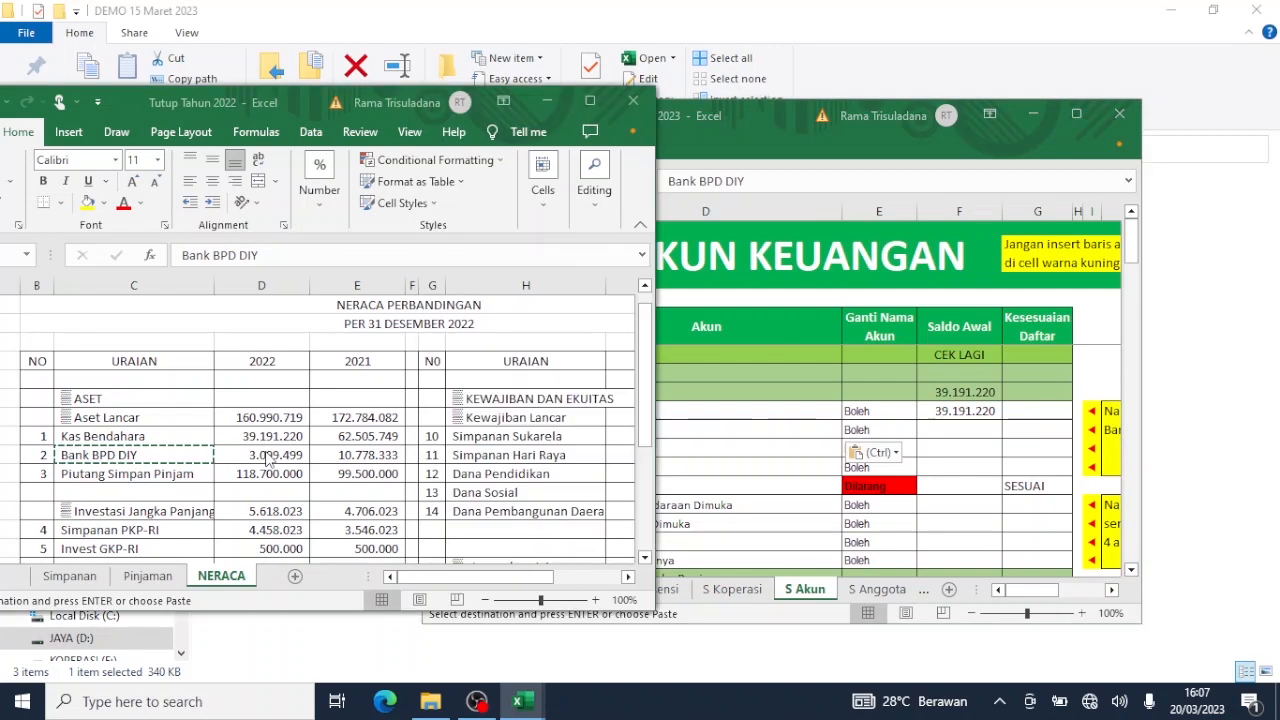
key("ctrl+c")
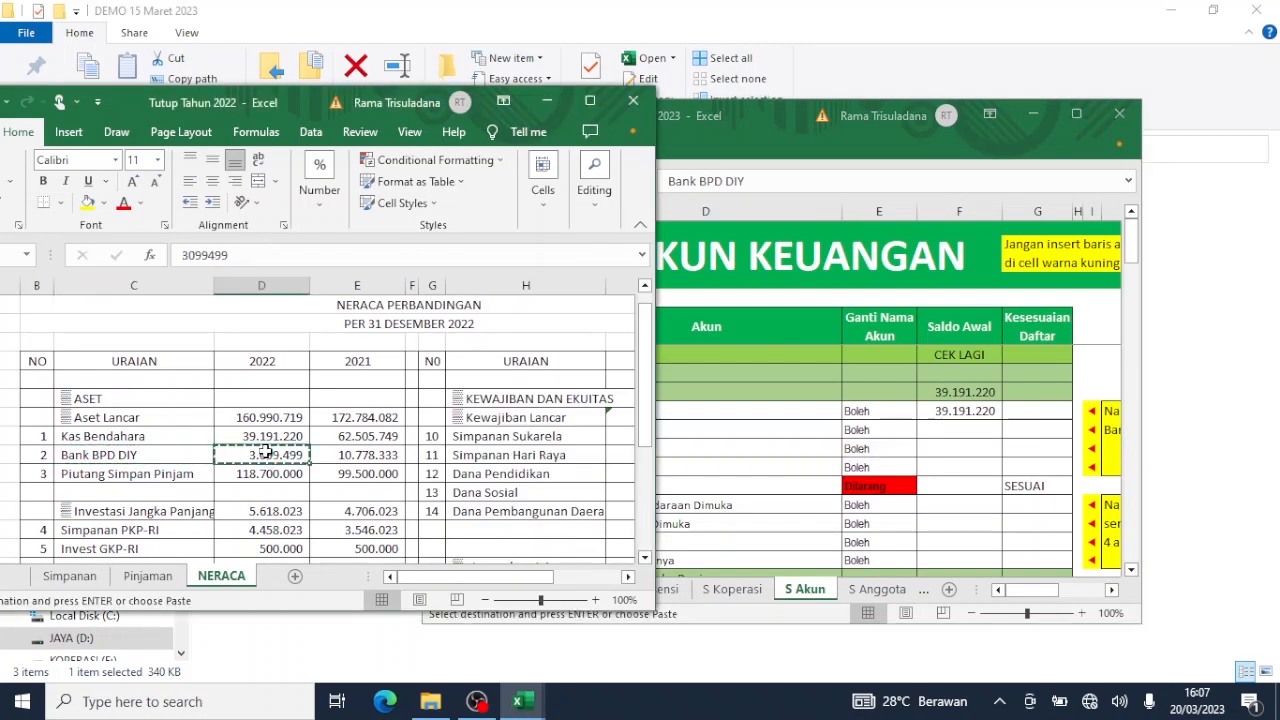
left_click(973, 428)
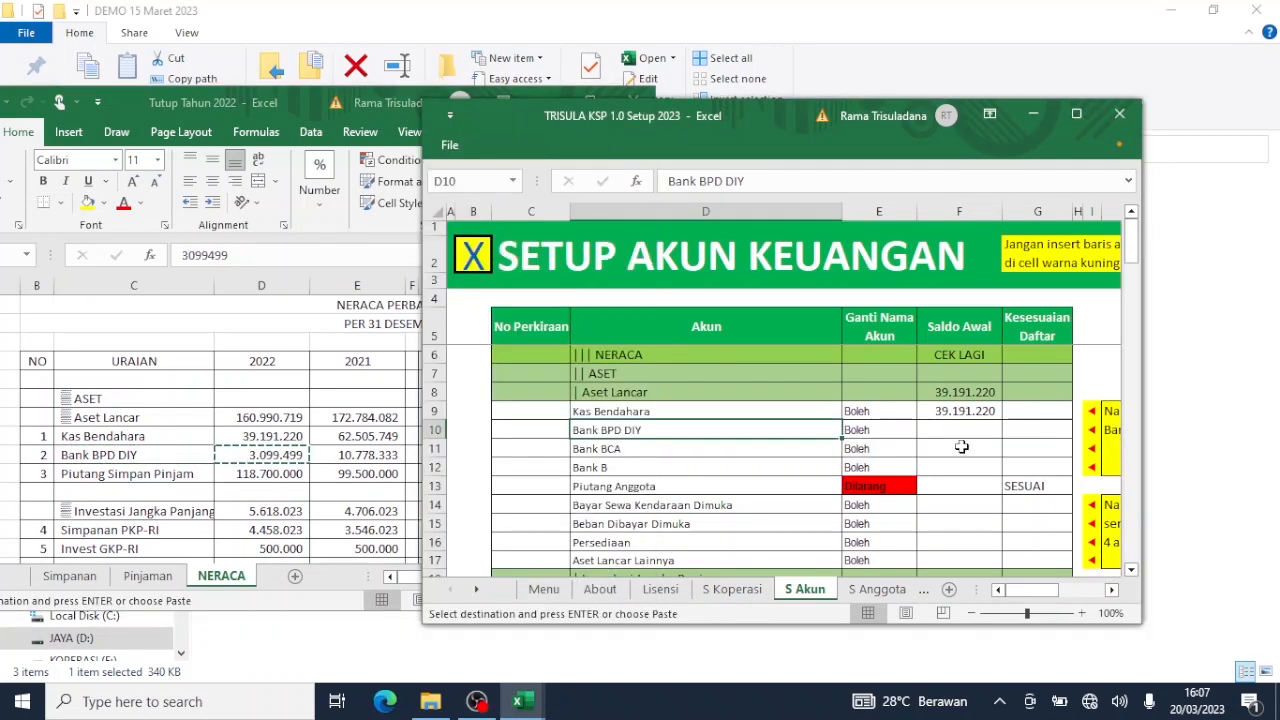
left_click(979, 433)
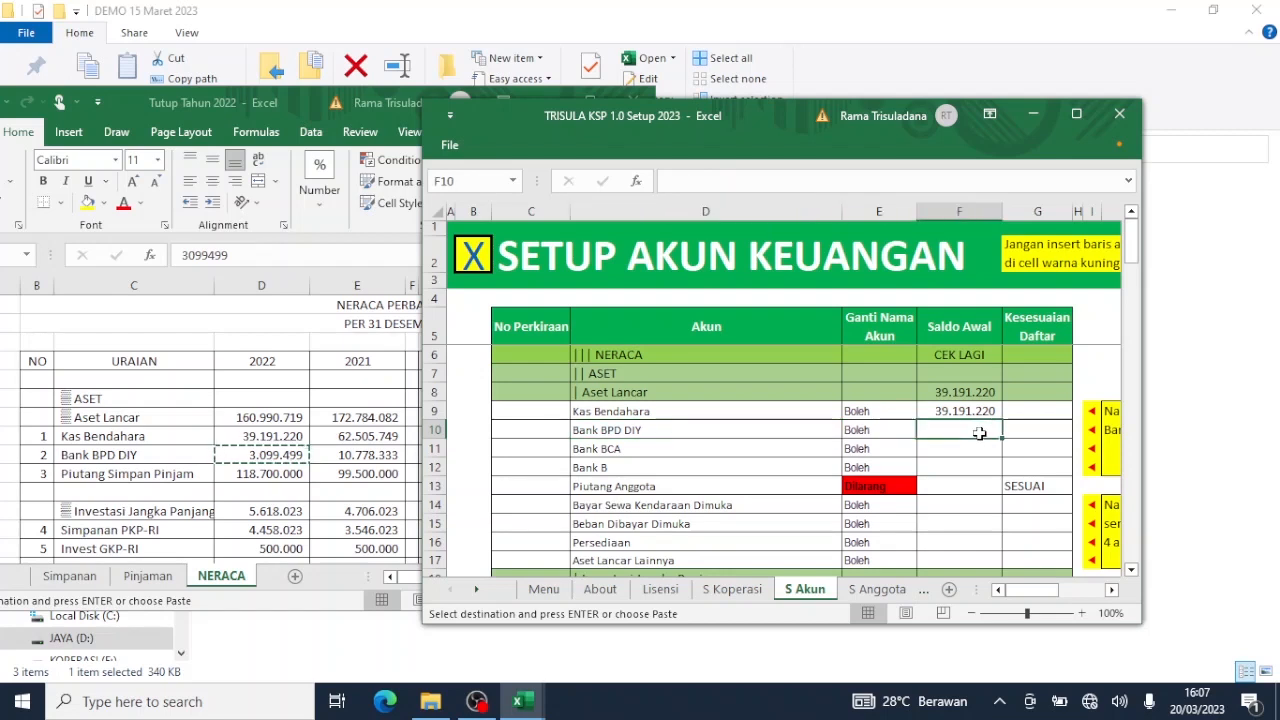
right_click(979, 433)
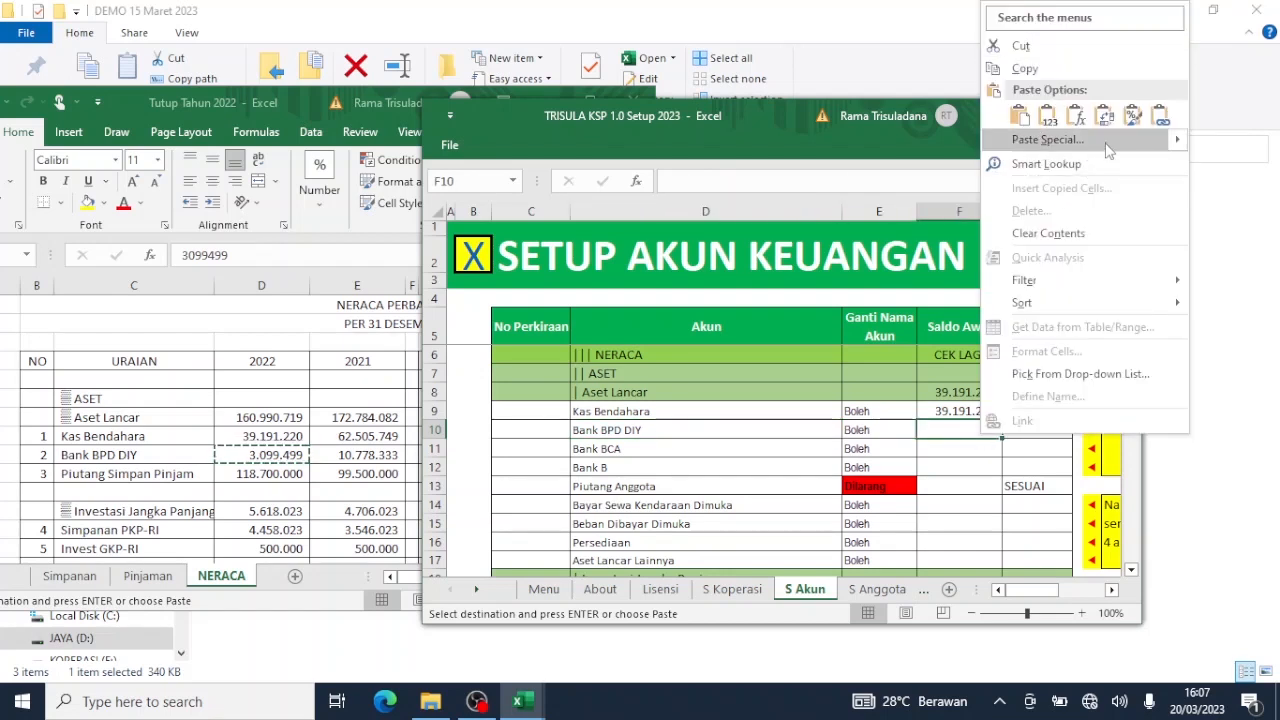
mouse_move(1160, 141)
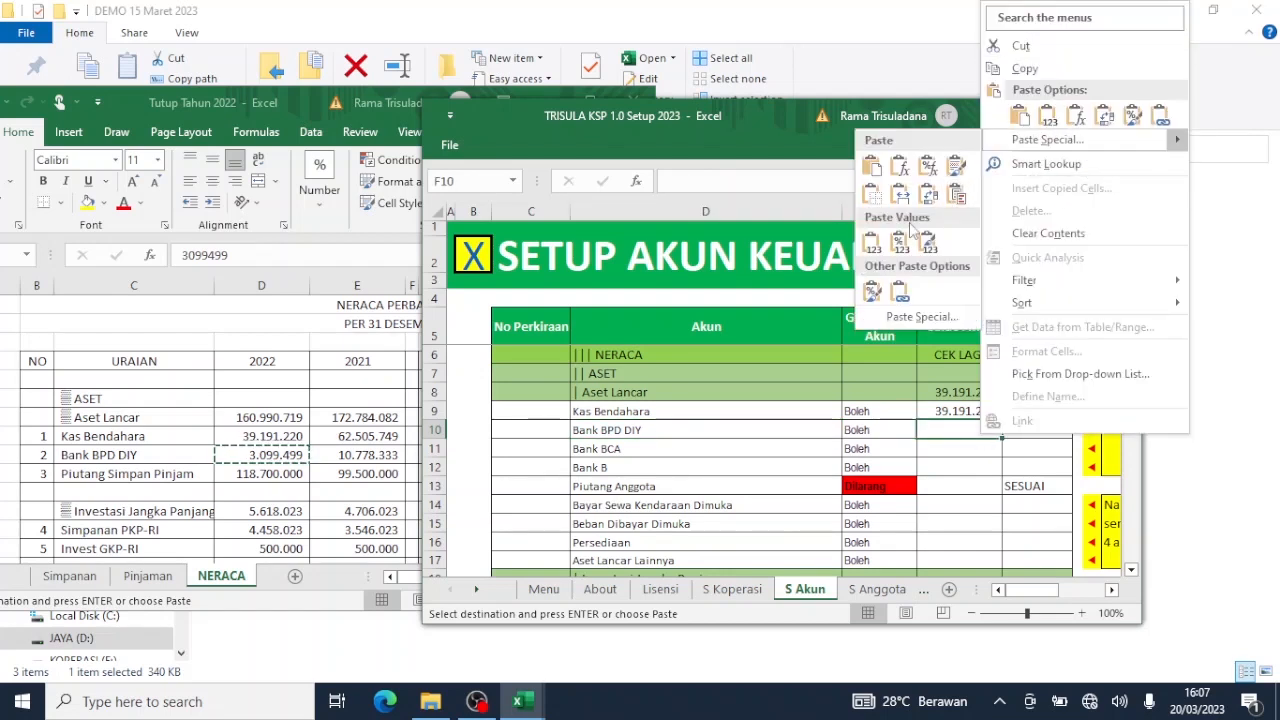
left_click(871, 243)
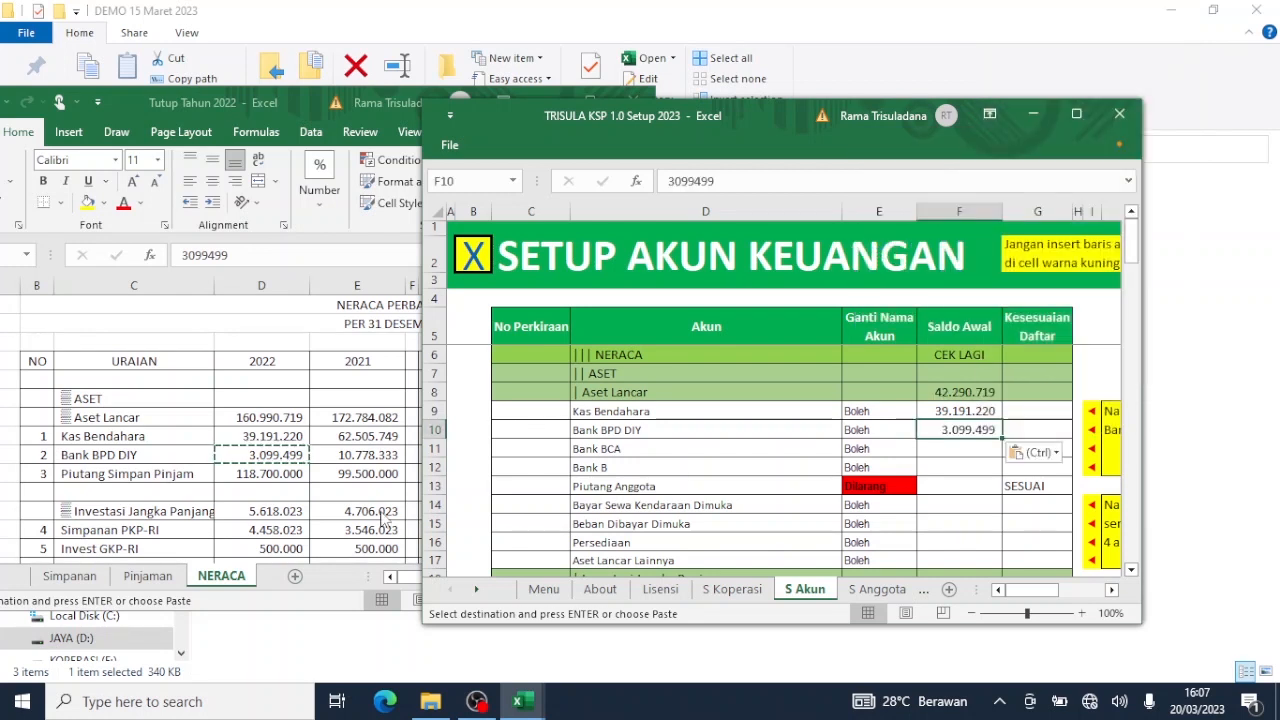
Clear the Bank BCA and Bank B account names in D11:D12.
left_click(597, 462)
left_click(607, 447)
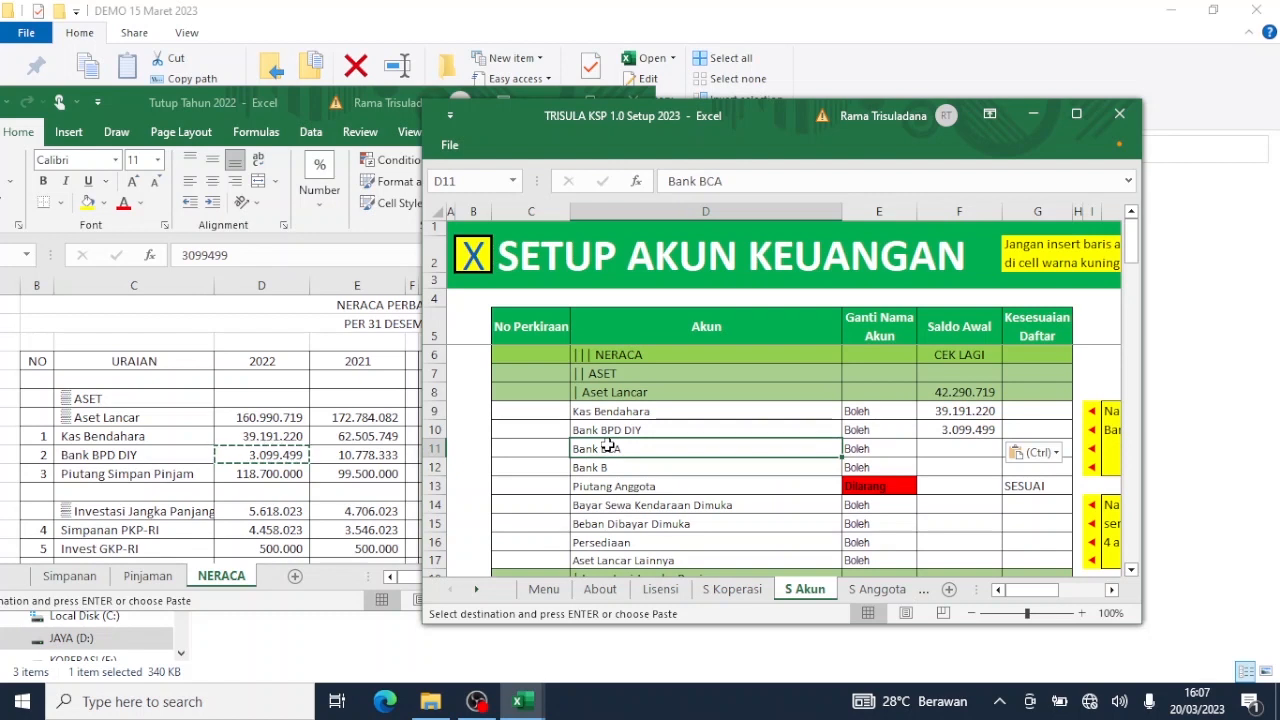
key("shift+Down")
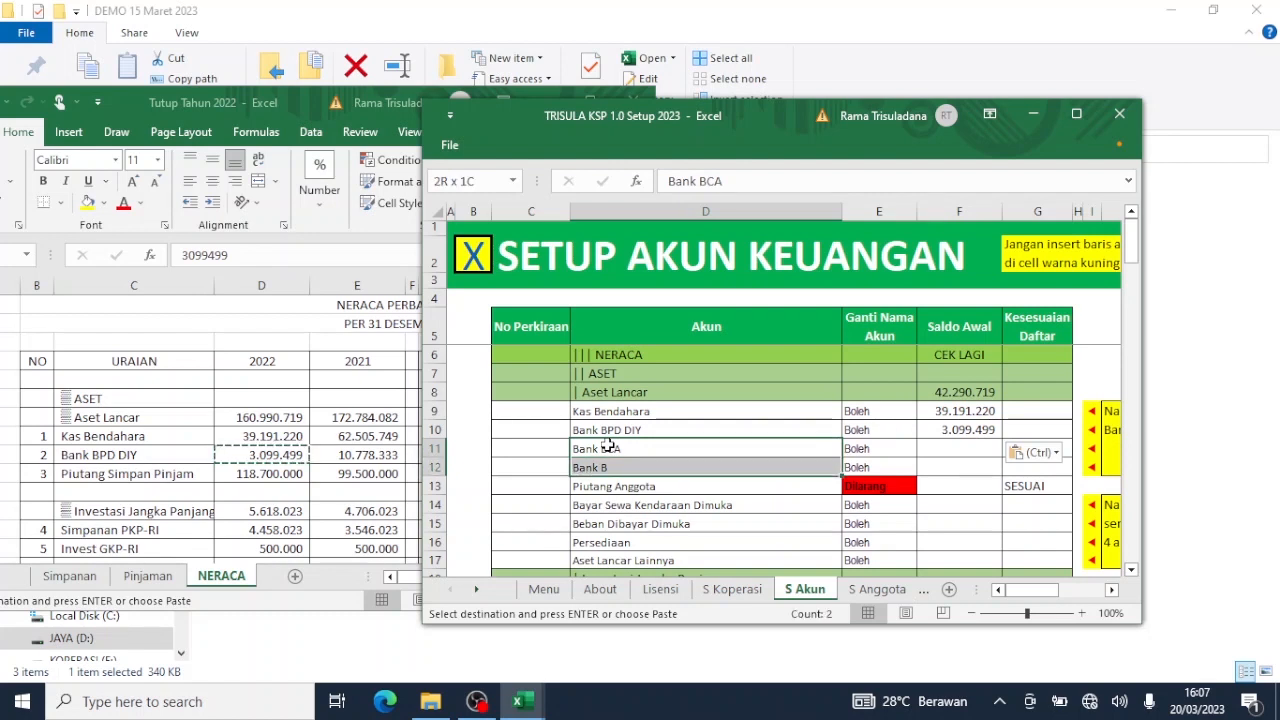
key("Delete")
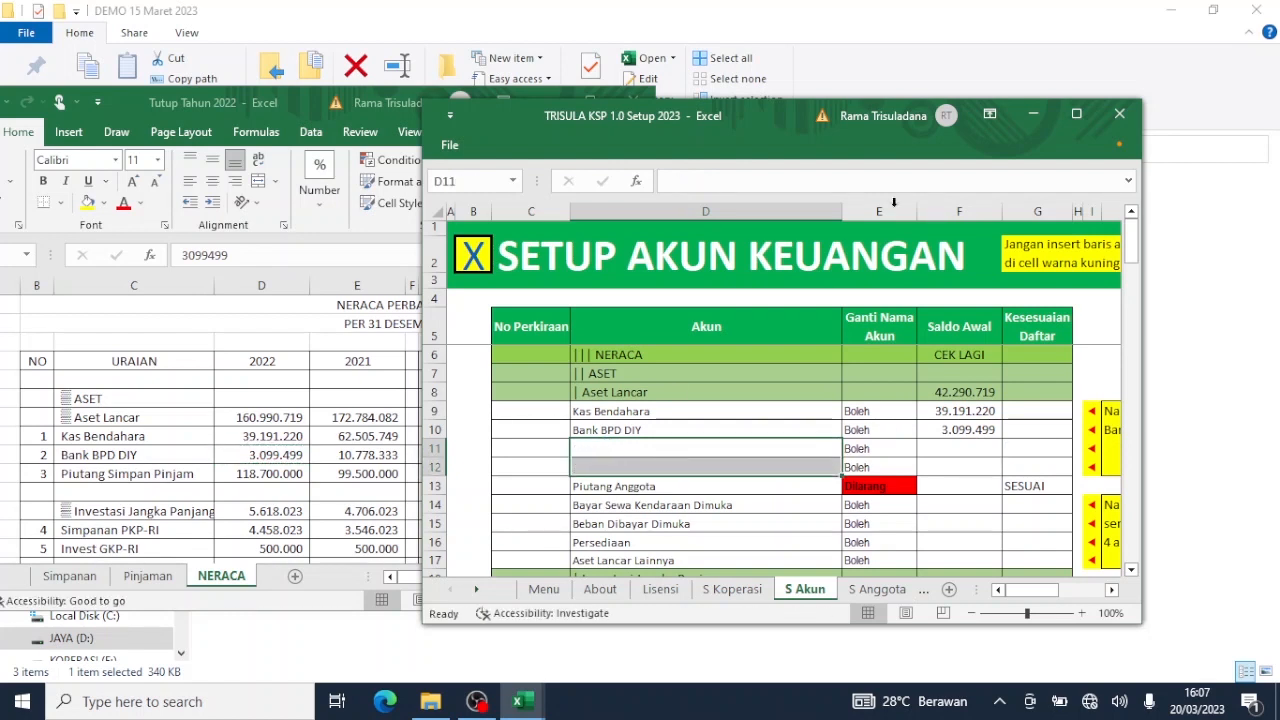
Maximize the TRISULA window and move the Tutup Tahun 2022 window to the right.
left_click(1076, 113)
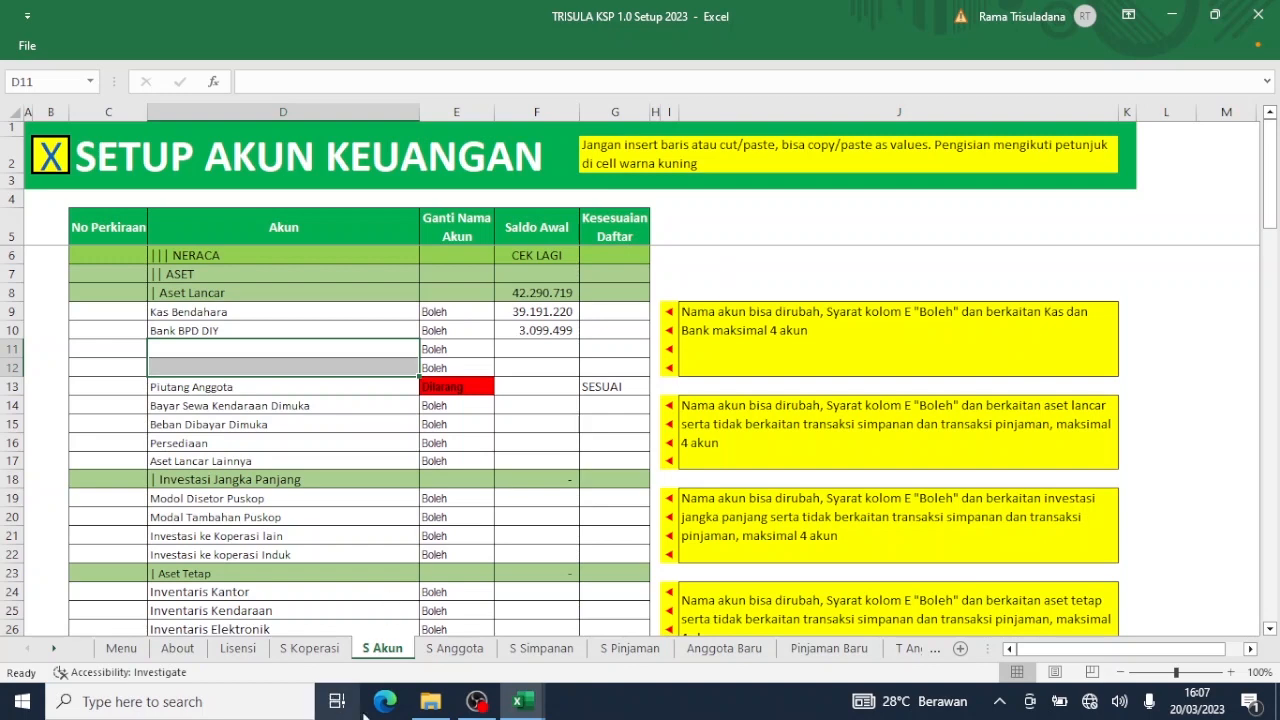
mouse_move(524, 705)
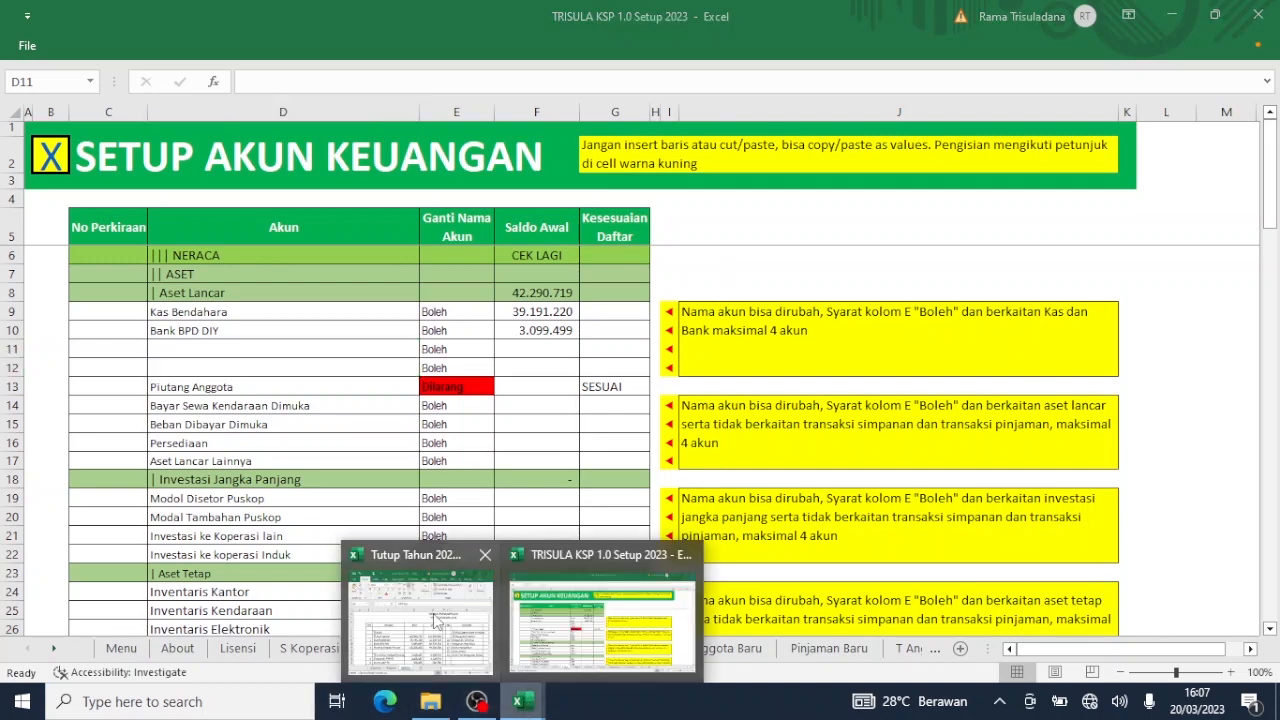
left_click(420, 614)
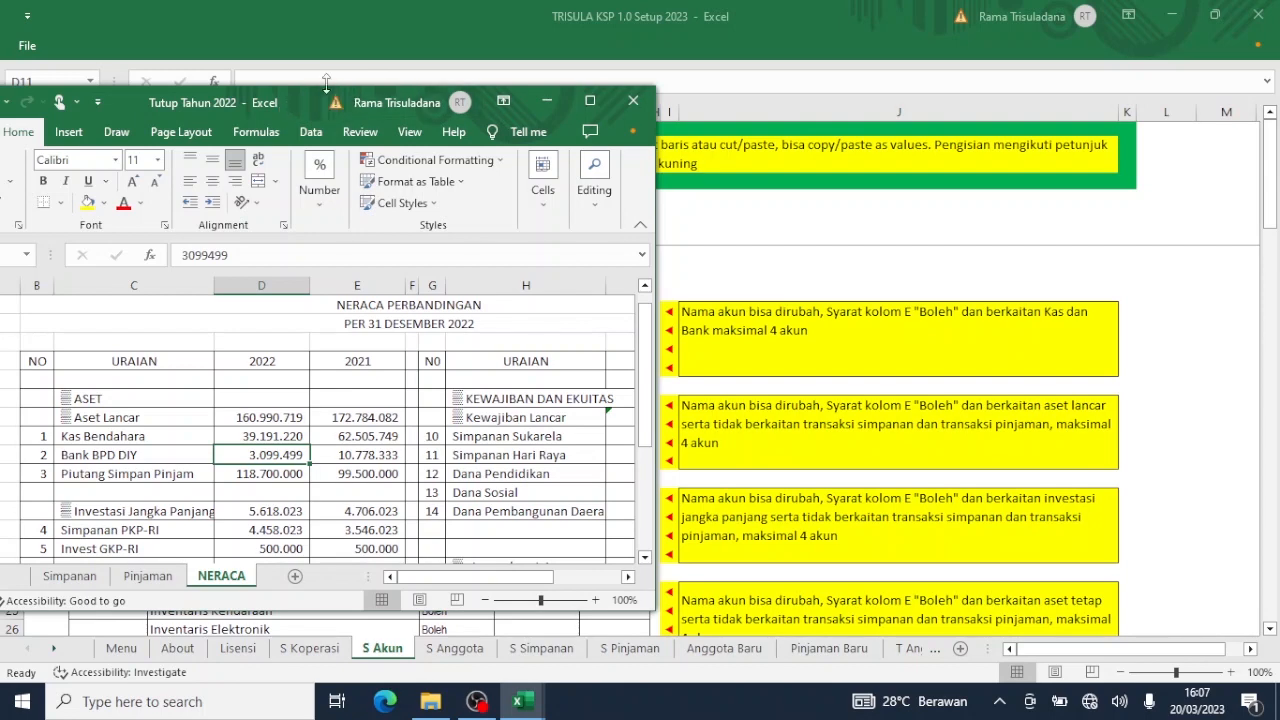
left_click_drag(319, 95, 1046, 95)
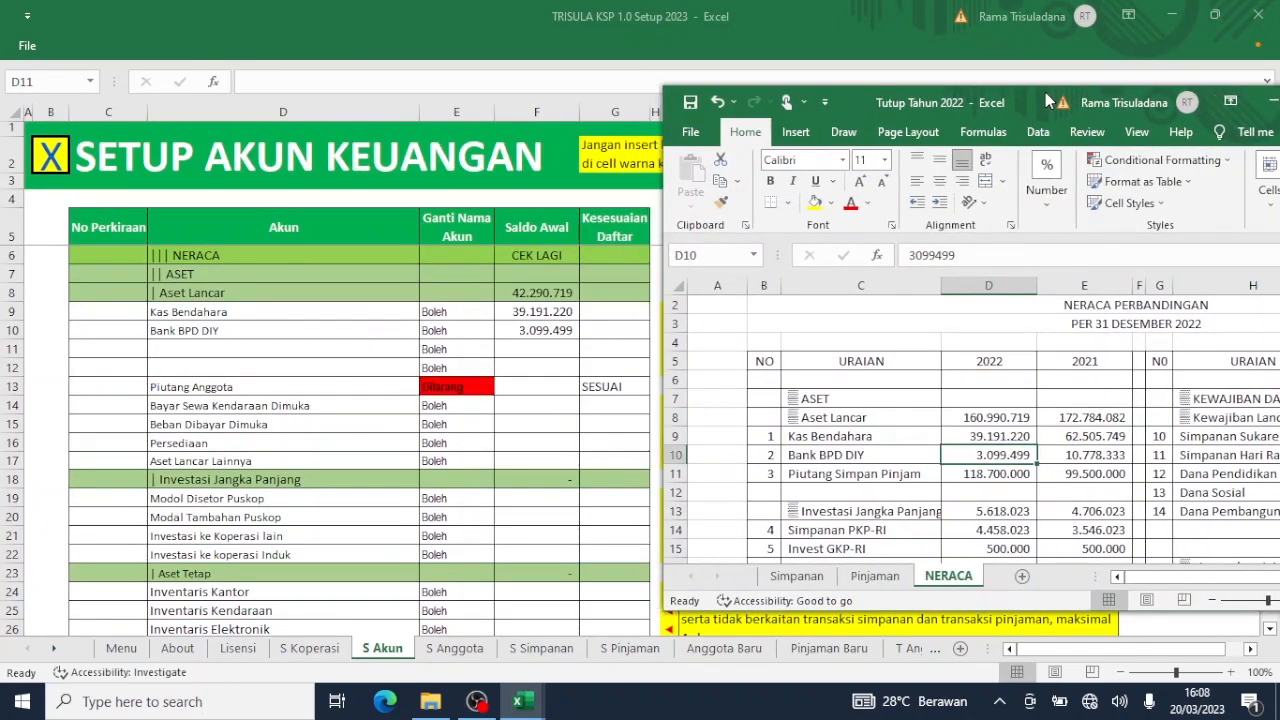
Clear the four names from Bayar Sewa Kendaraan Dimuka to Aset Lancar Lainnya in D14:D17.
left_click(232, 408)
left_click(230, 404)
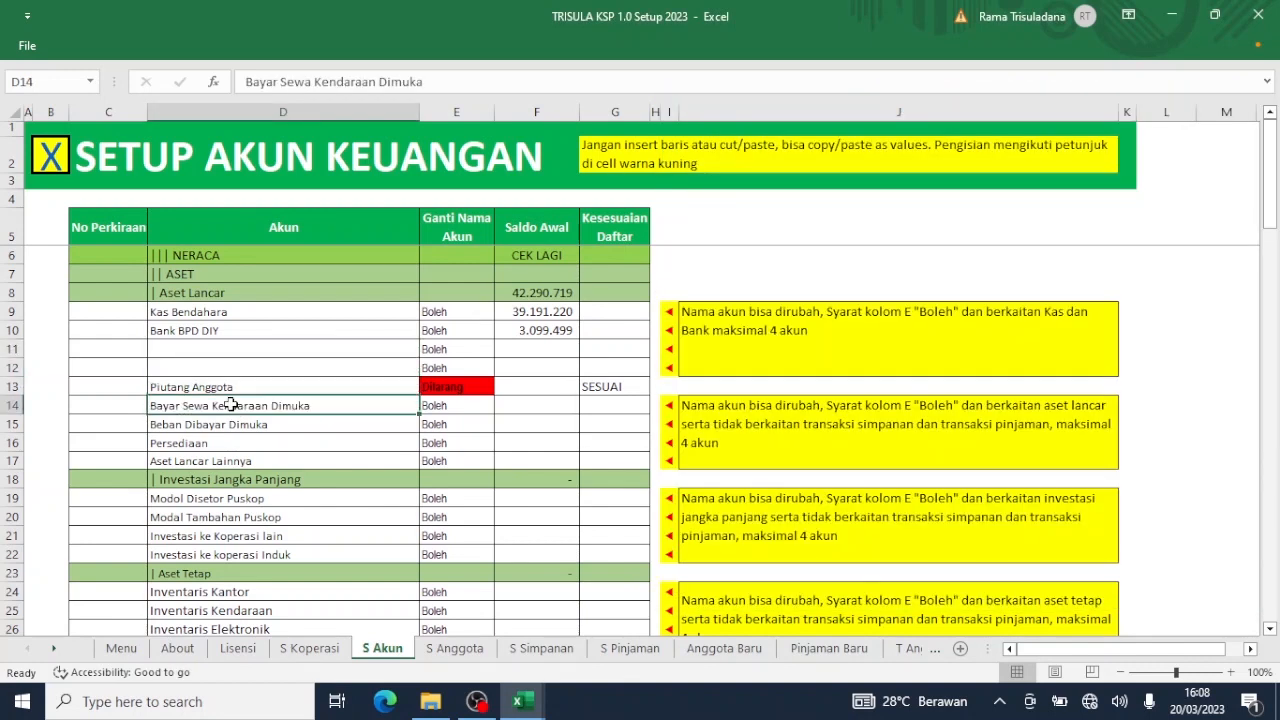
key("shift+Down")
key("shift+Down")
key("shift+Down")
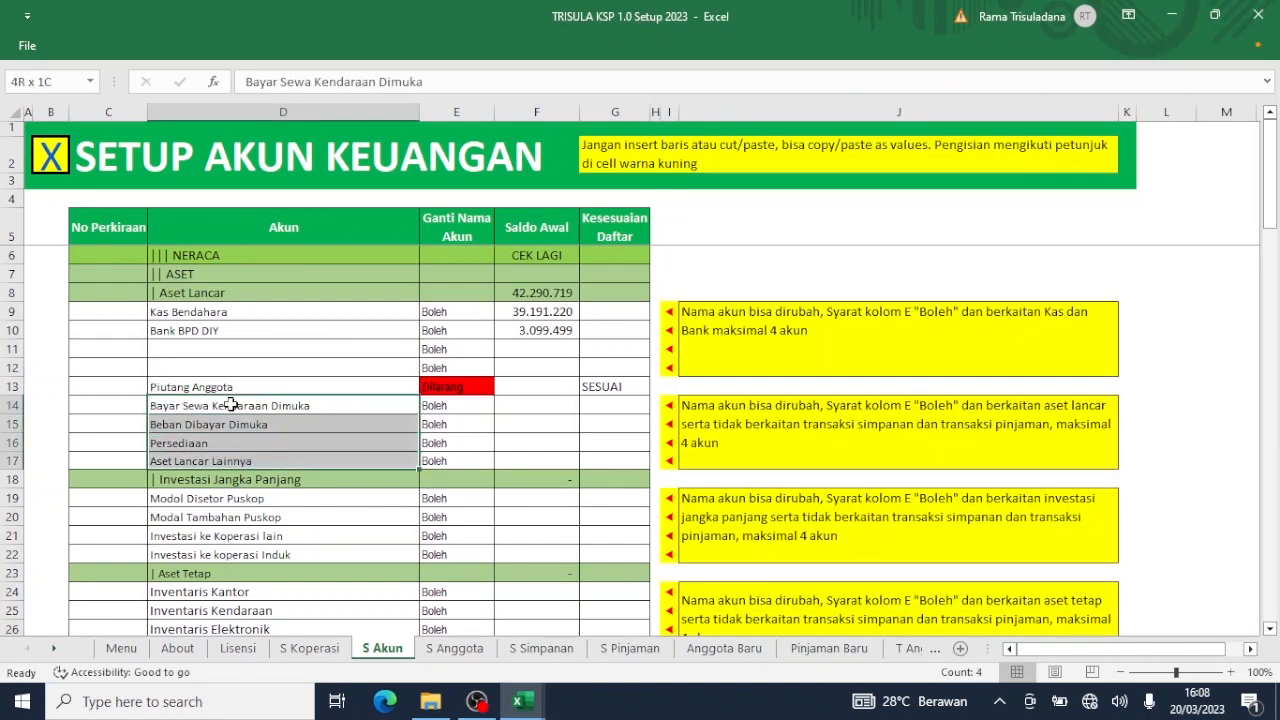
key("Delete")
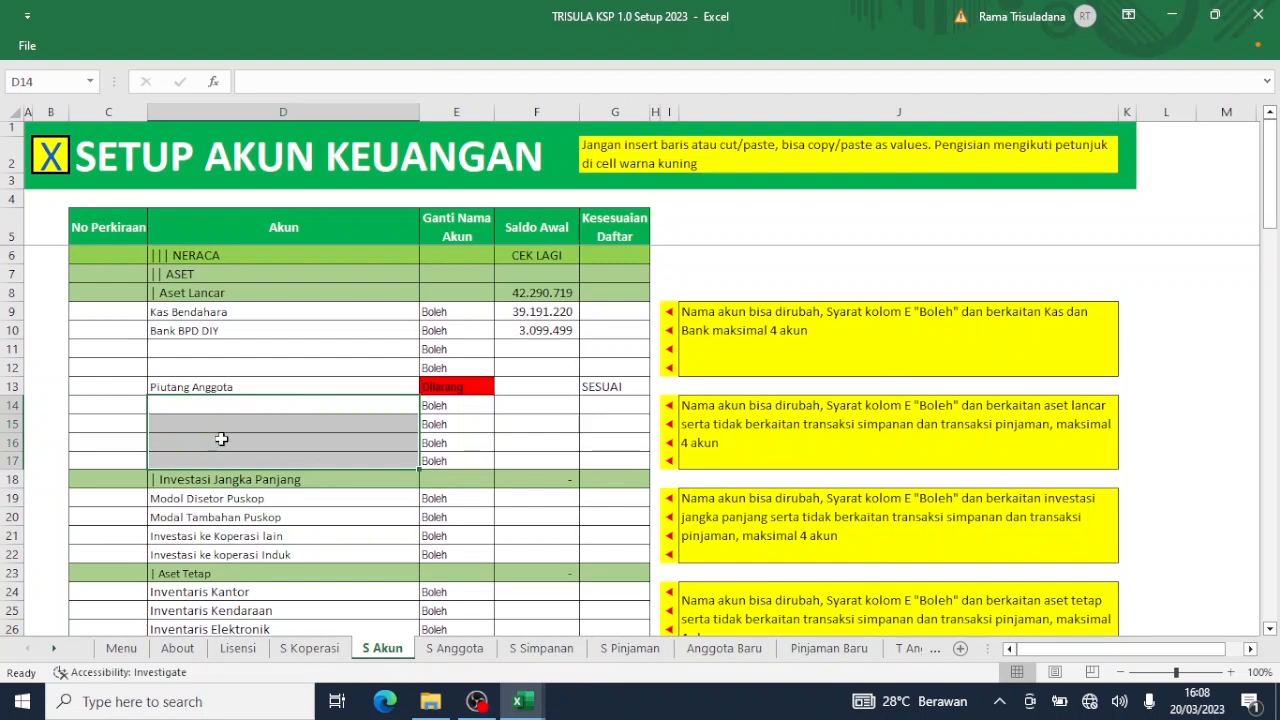
left_click(260, 533)
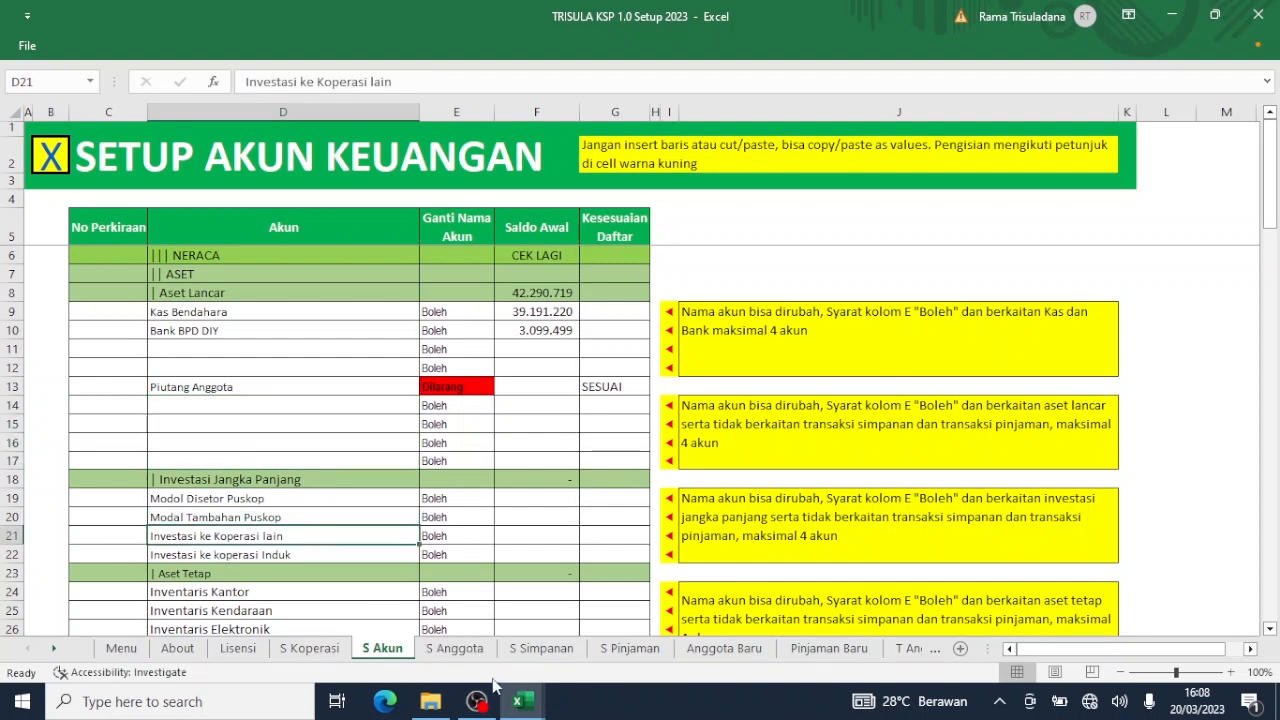
Copy the Simpanan PKP-RI, Invest GKP-RI and Simpanan IKP-RI names from NERACA C14:C16.
left_click(537, 712)
left_click(657, 602)
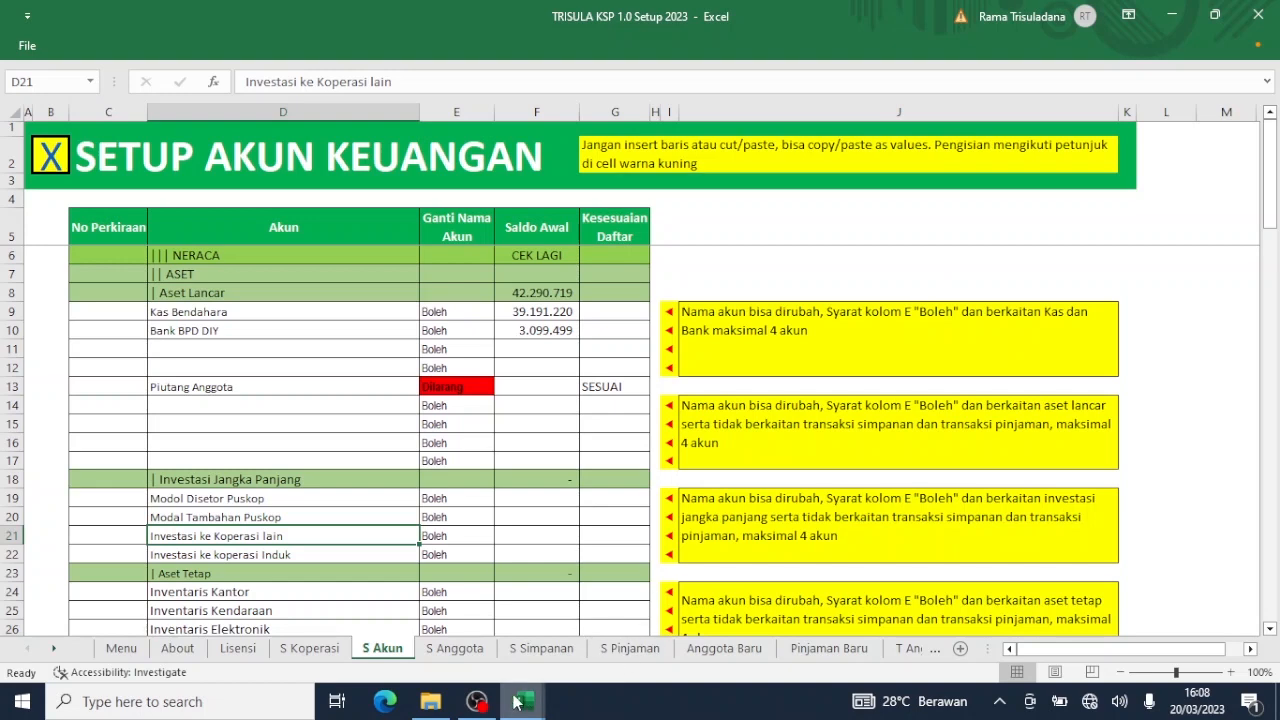
mouse_move(517, 703)
left_click(420, 610)
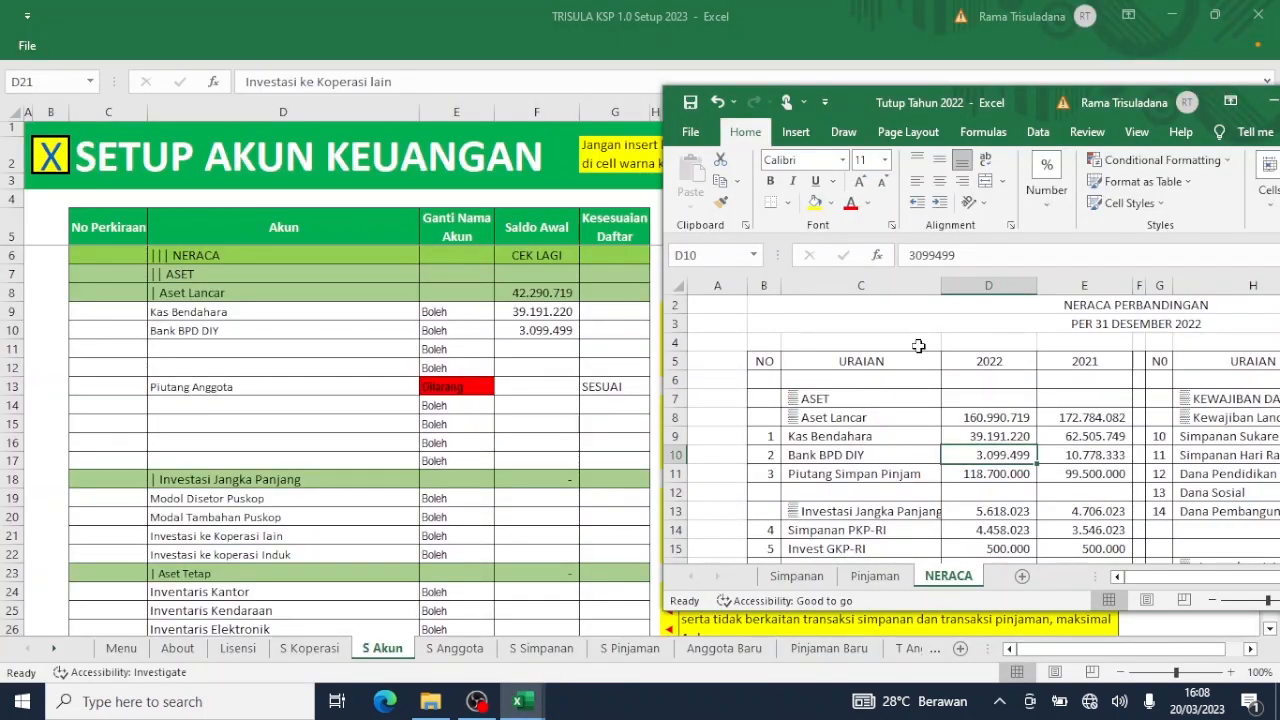
left_click(886, 463)
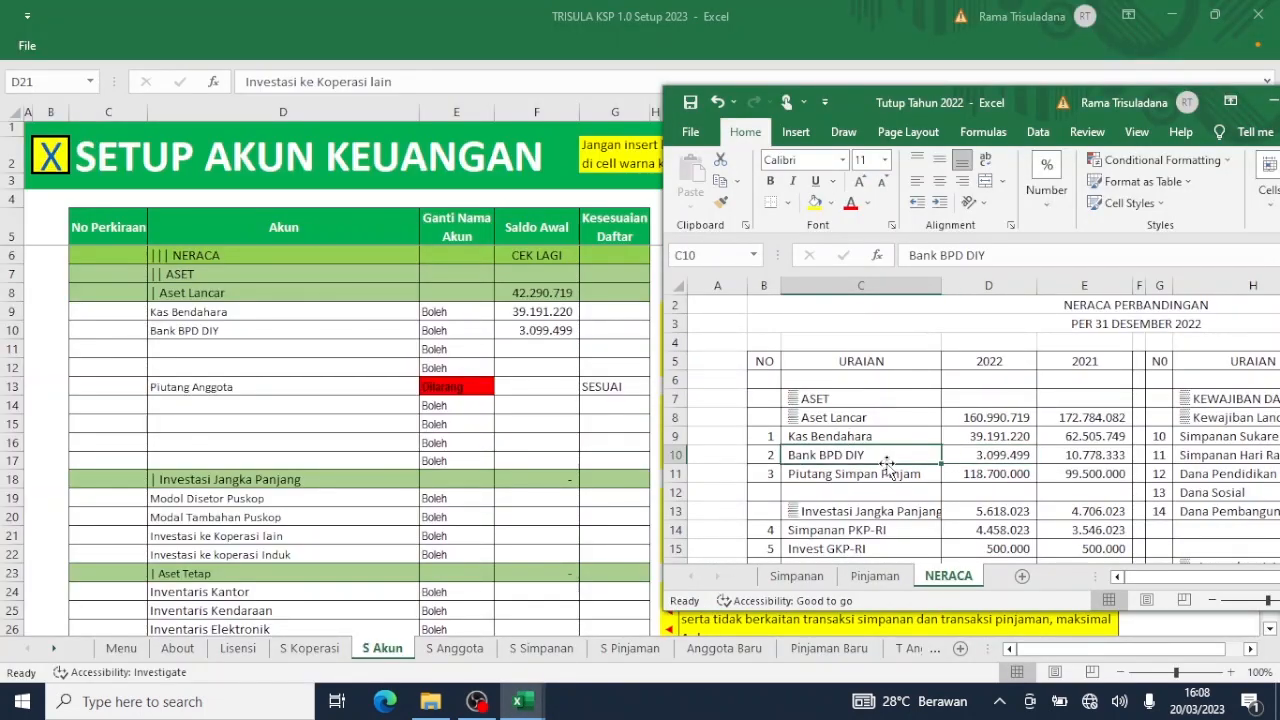
key("Down")
key("Down")
key("Down")
key("Down")
key("Down")
key("Down")
key("Down")
key("Down")
key("Down")
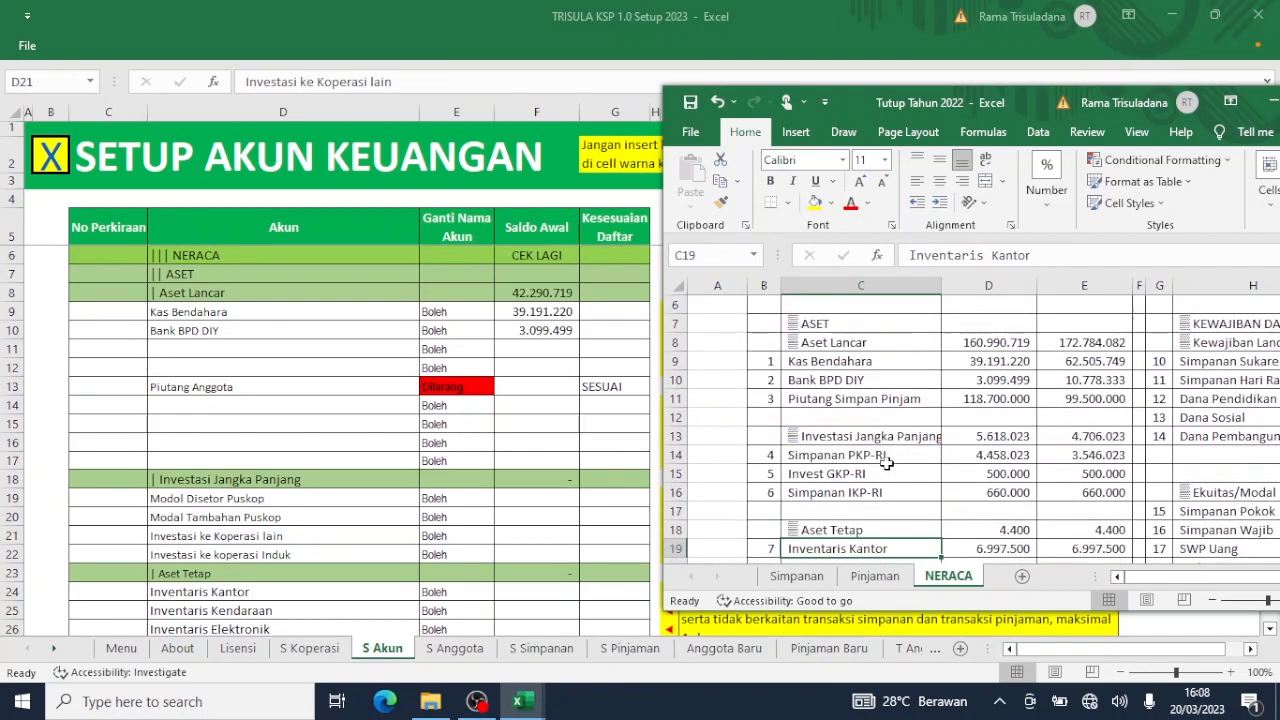
key("Down")
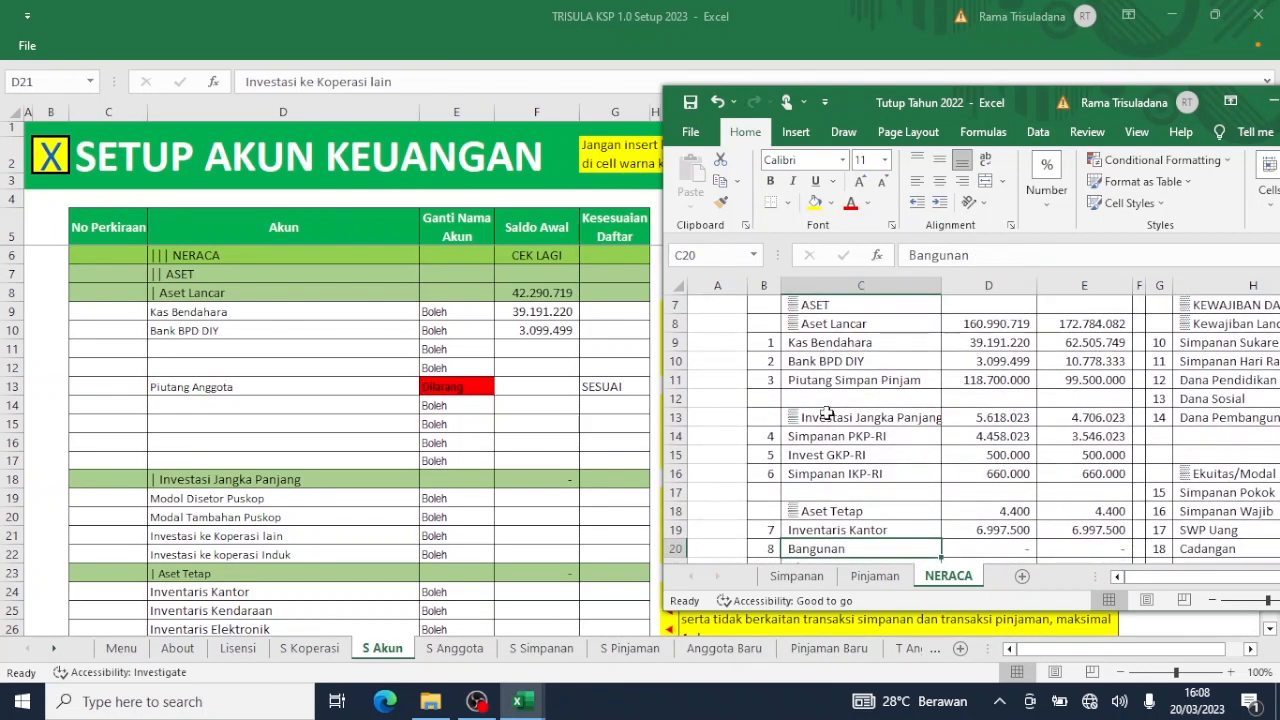
left_click_drag(849, 438, 849, 473)
key("ctrl+c")
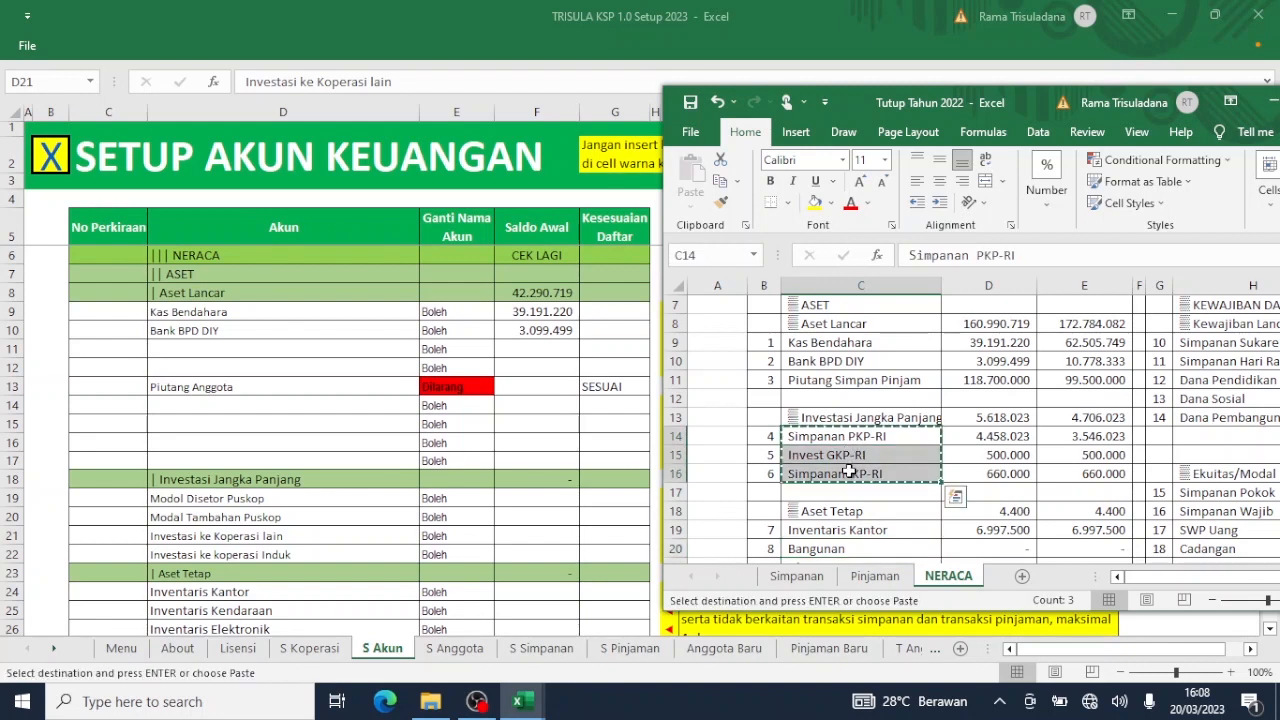
Paste the three names as values into D19:D21 and clear the leftover fourth name in D22.
left_click(183, 500)
left_click(183, 500)
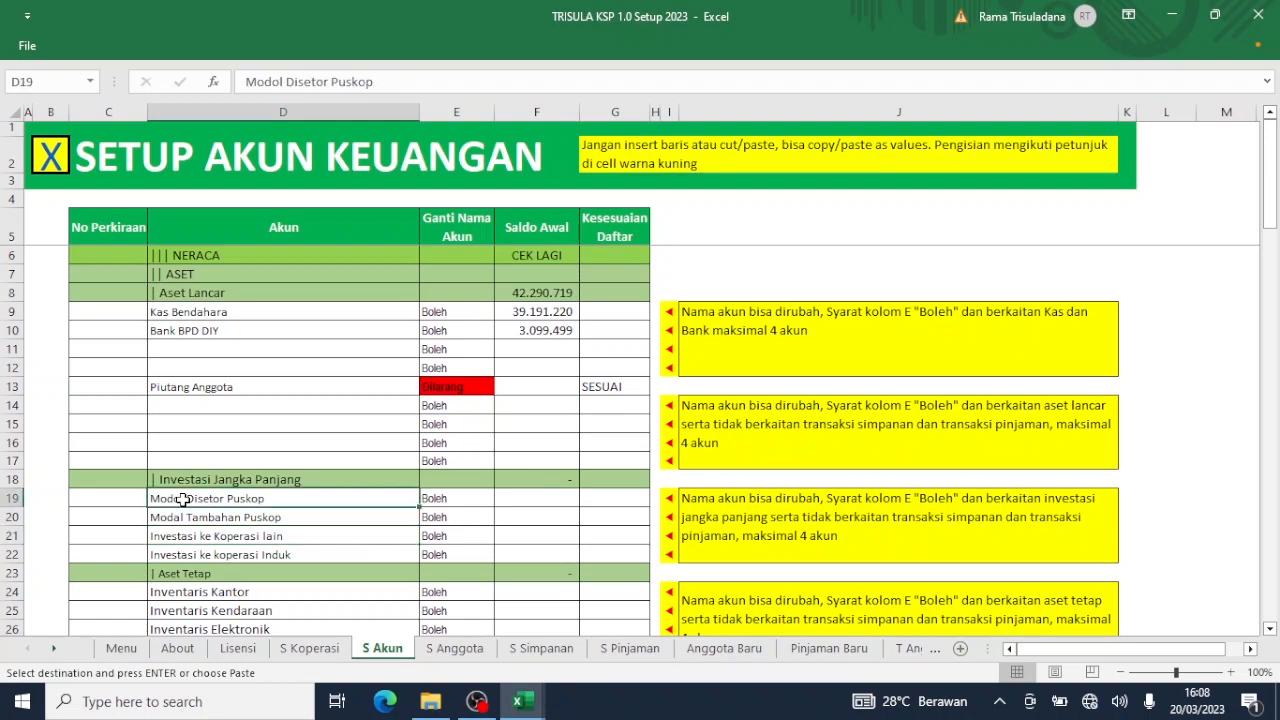
right_click(184, 500)
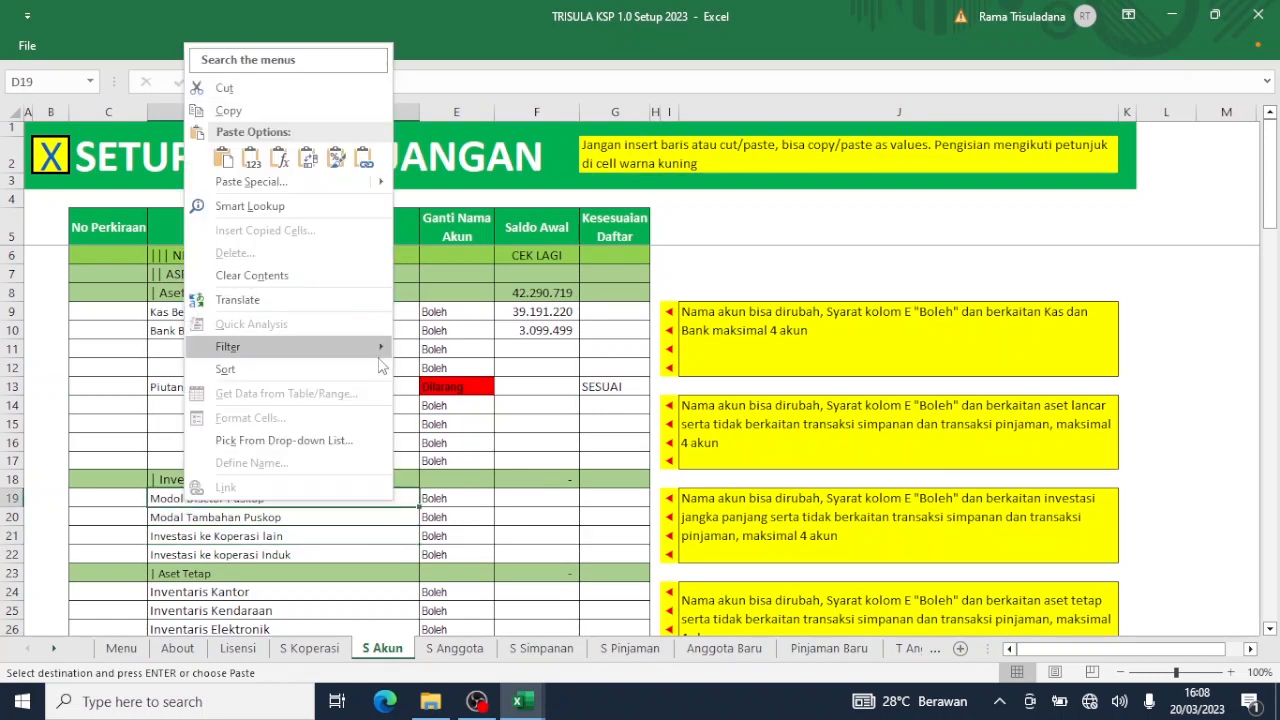
mouse_move(383, 185)
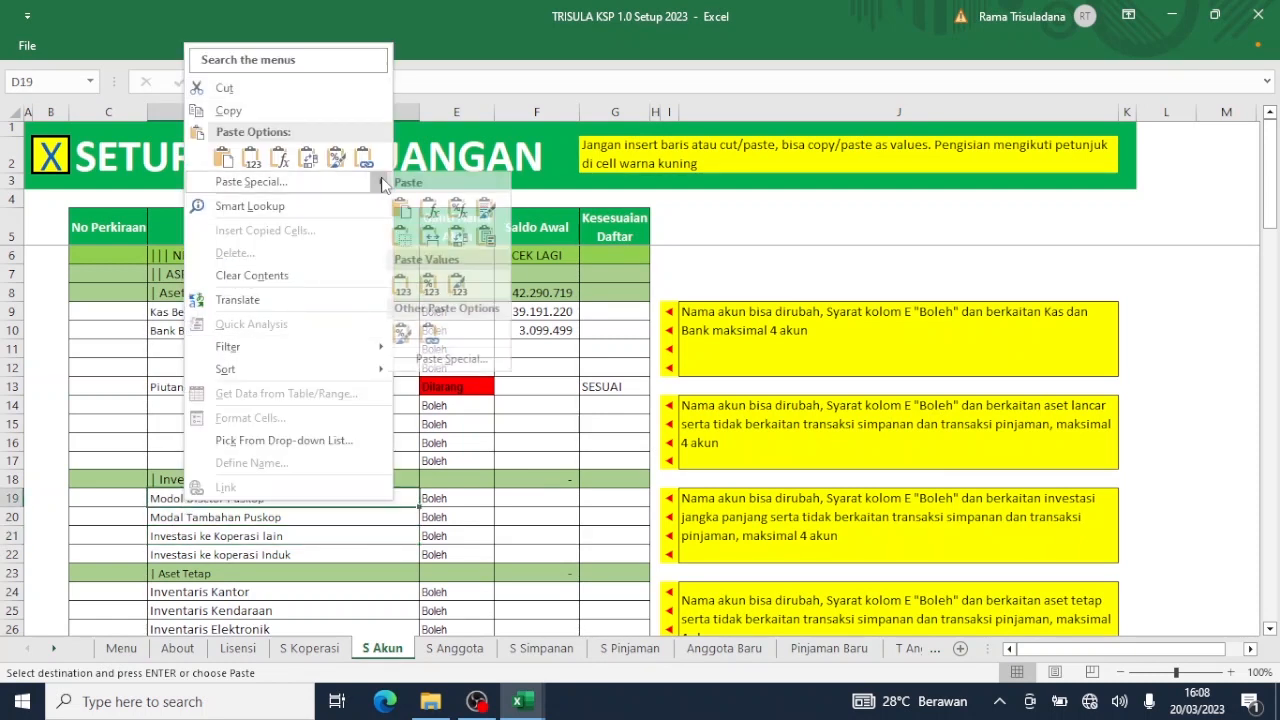
left_click(408, 289)
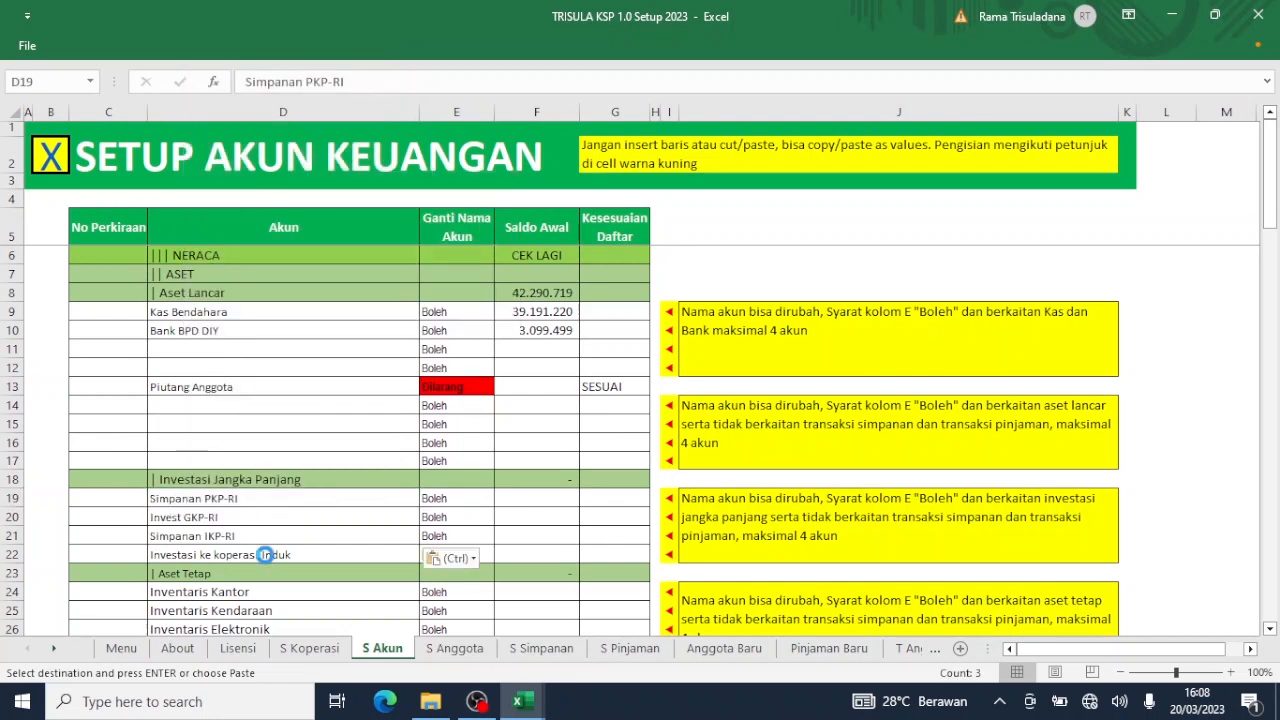
left_click(265, 554)
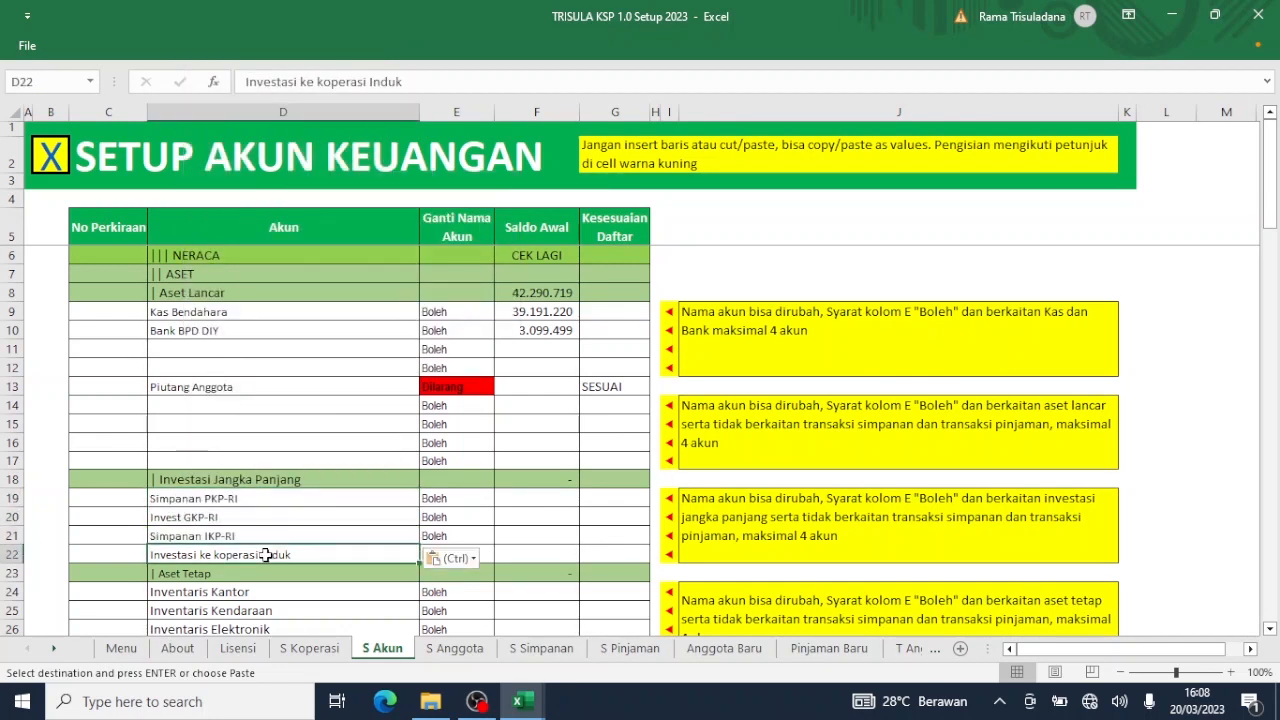
key("Delete")
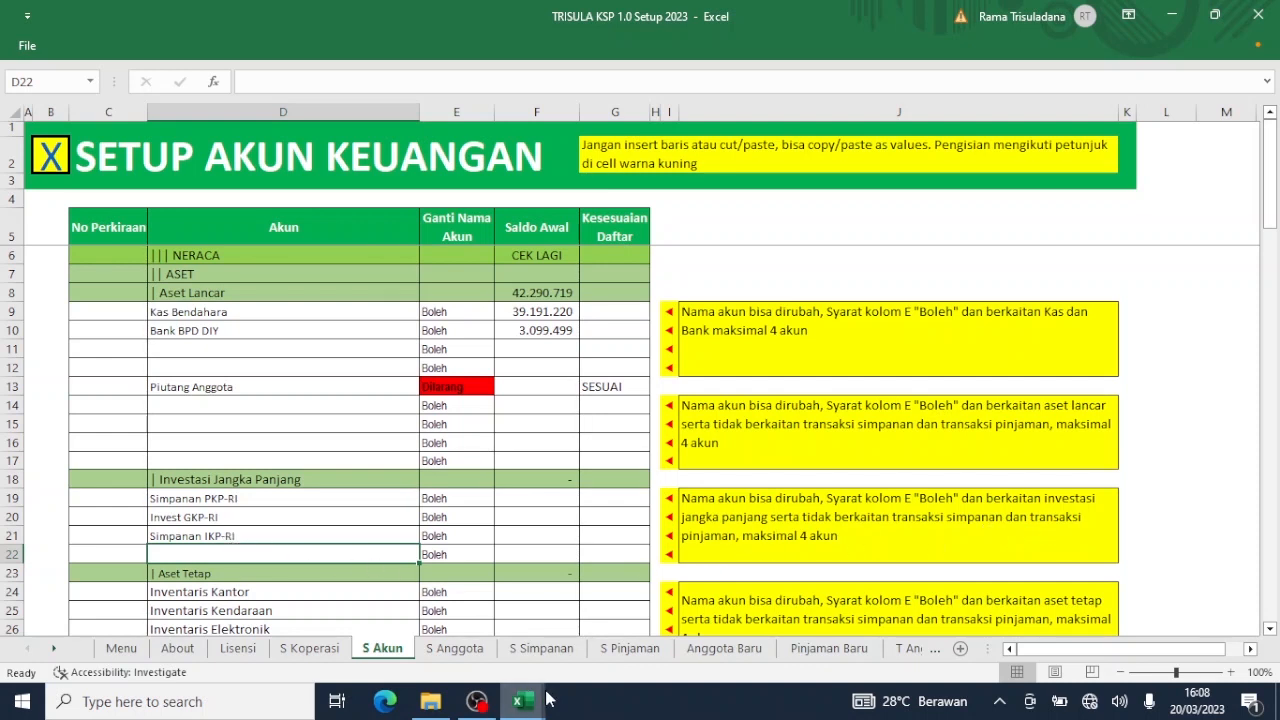
Paste the balances 4.458.023, 500.000 and 660.000 from NERACA D14:D16 as values into F19:F21.
mouse_move(515, 705)
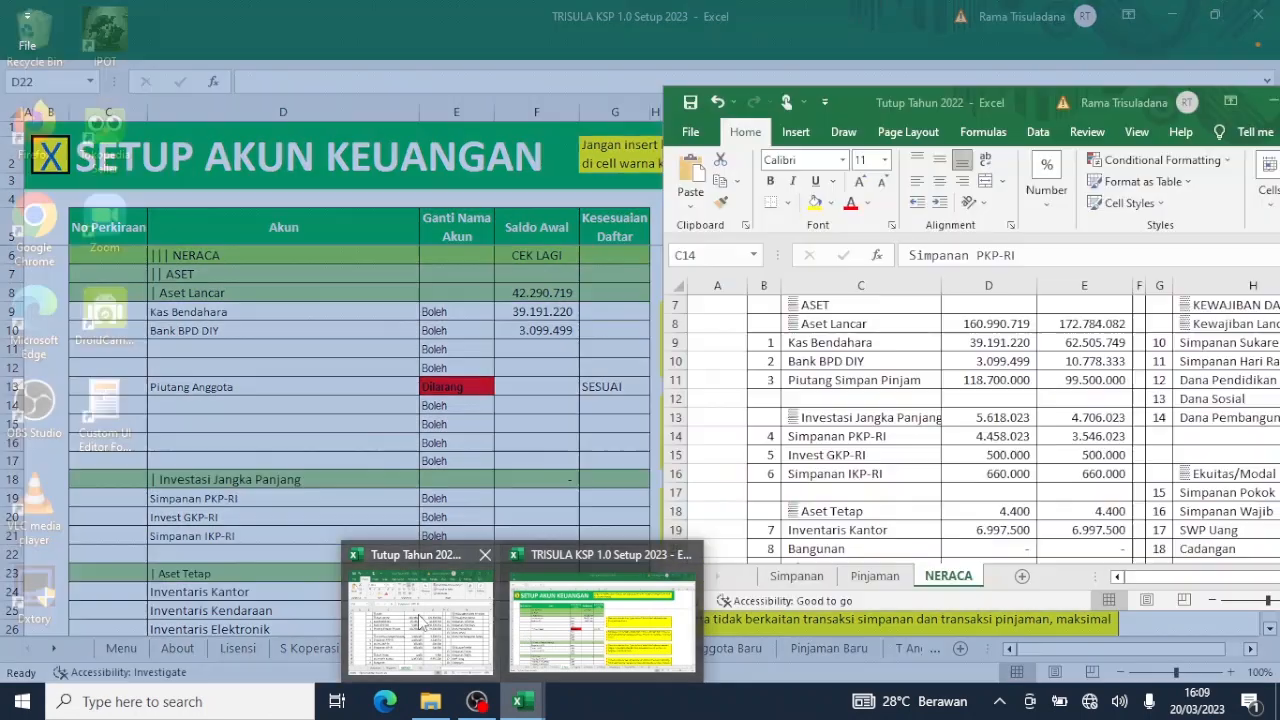
left_click(418, 614)
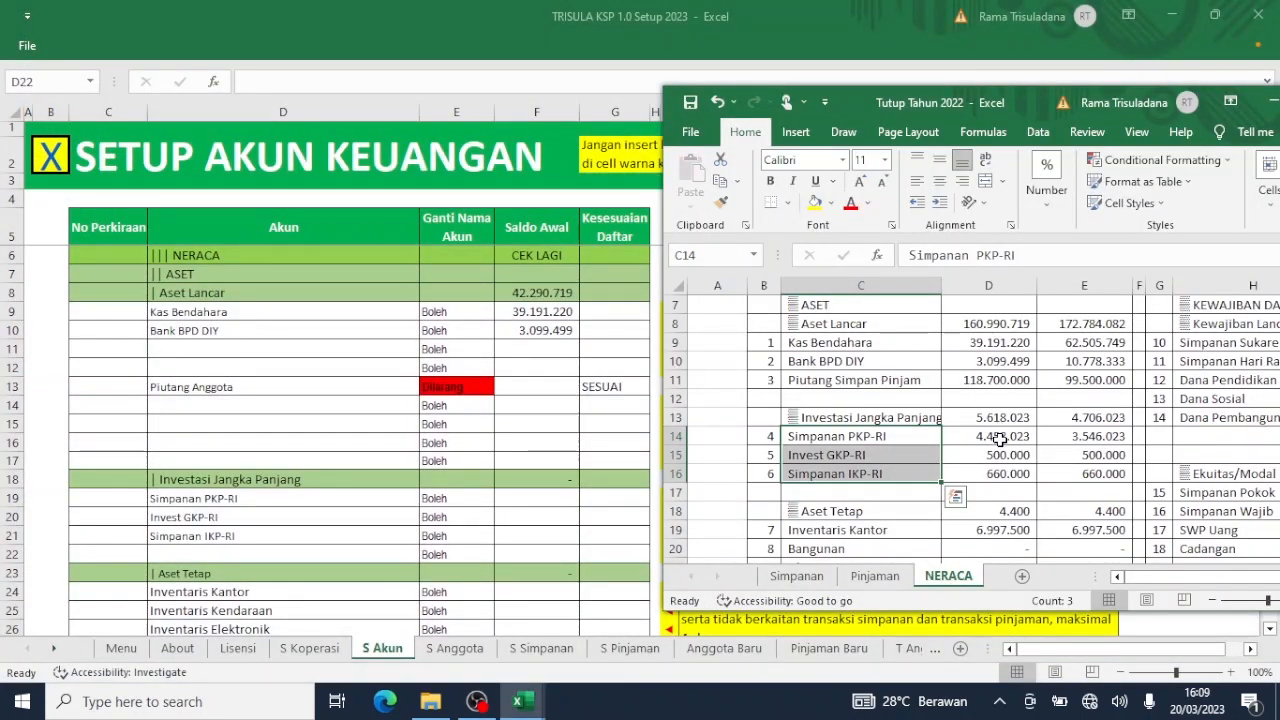
left_click_drag(1001, 435, 993, 475)
key("ctrl+c")
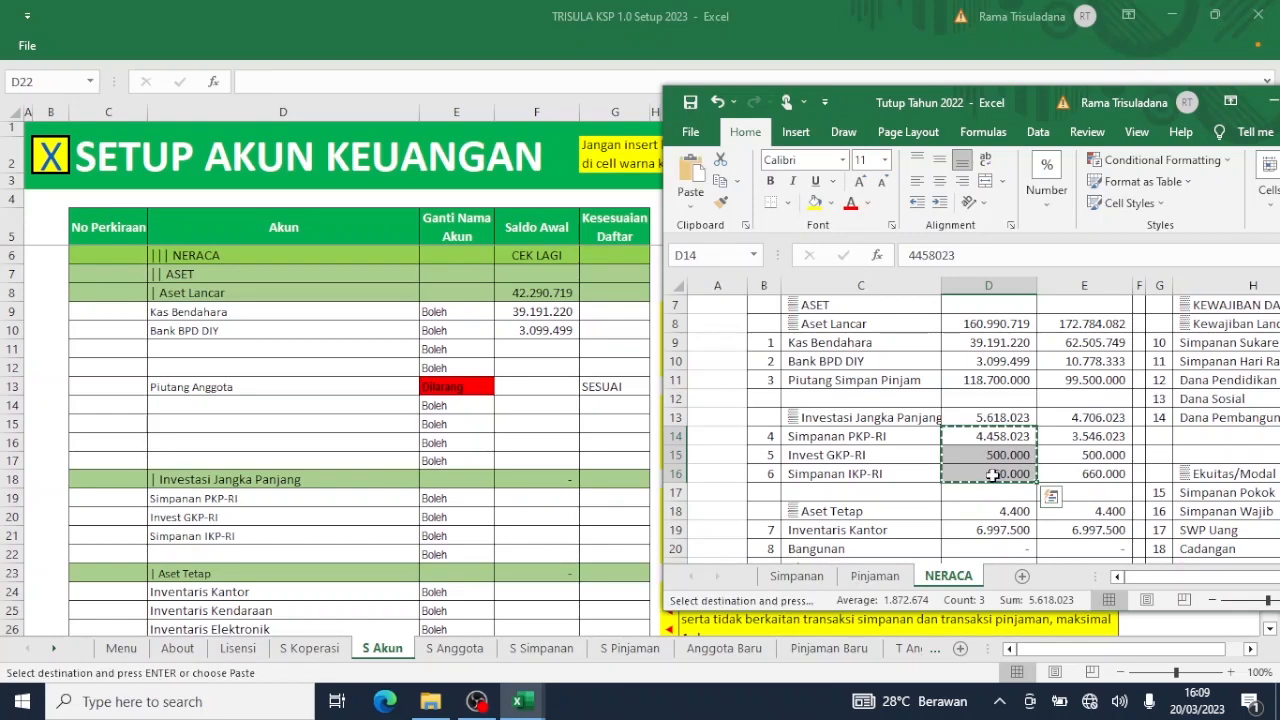
key("alt+Tab")
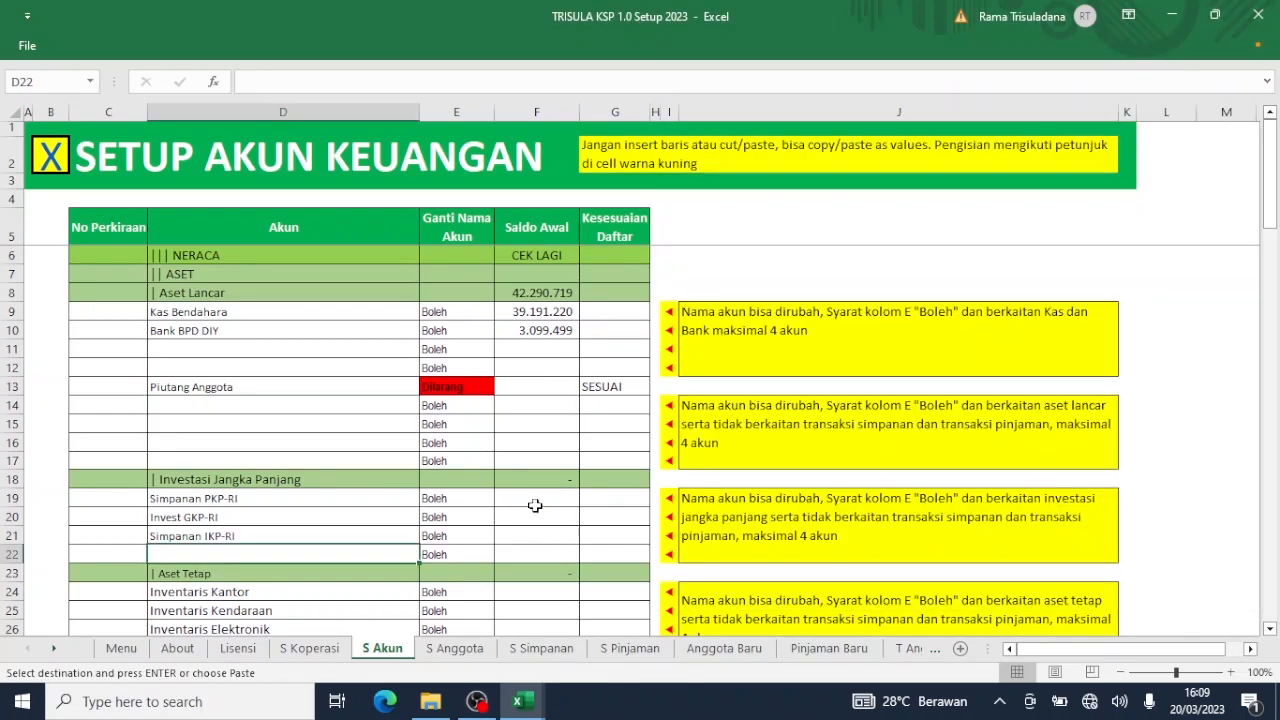
left_click(530, 496)
right_click(530, 496)
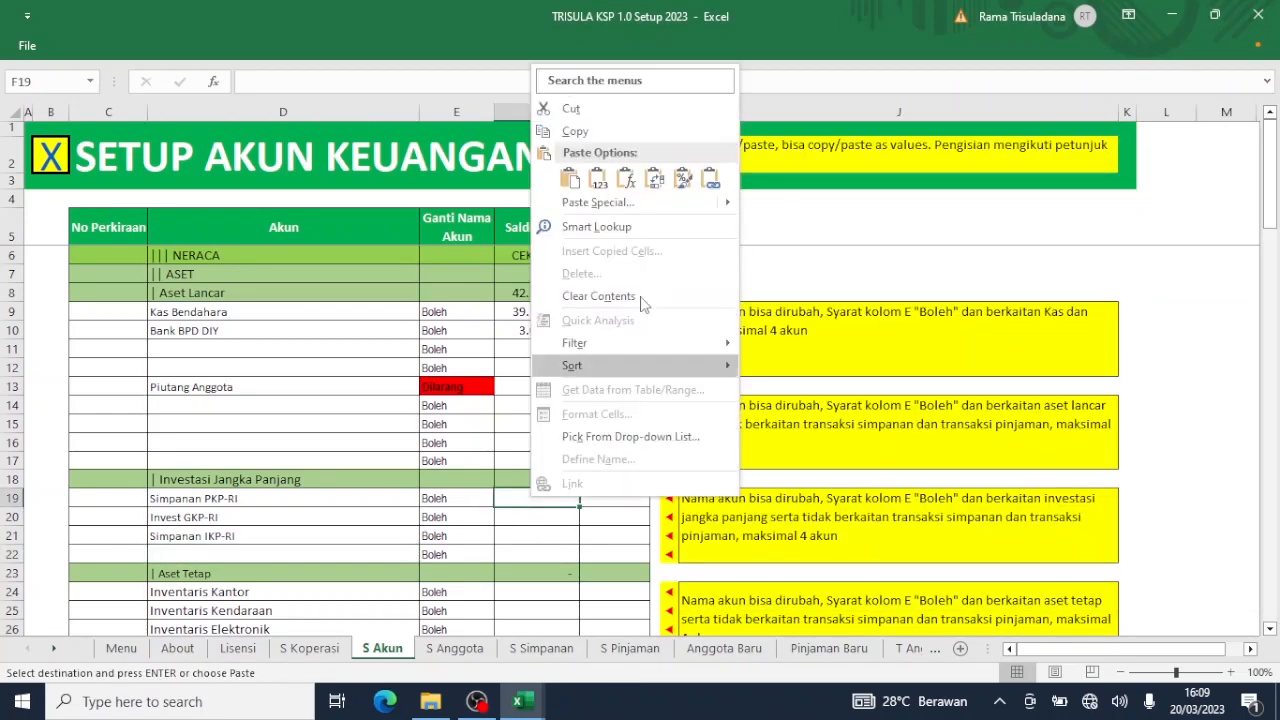
mouse_move(730, 206)
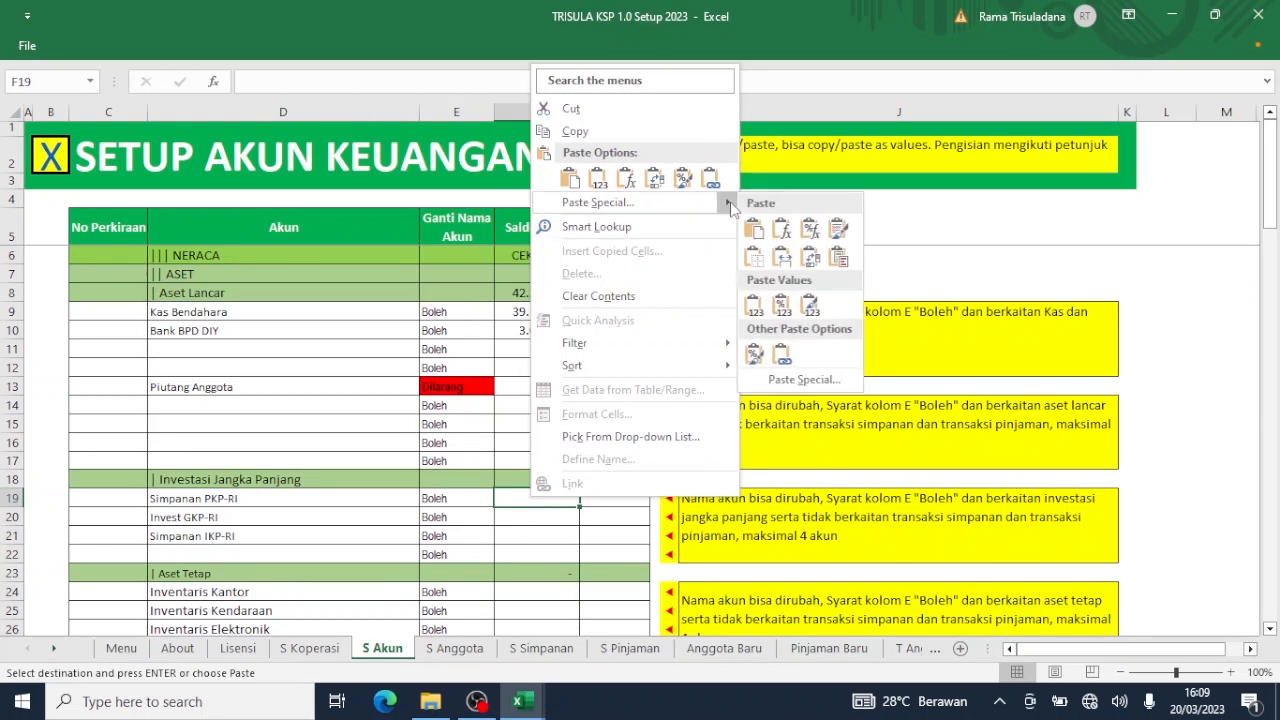
left_click(755, 307)
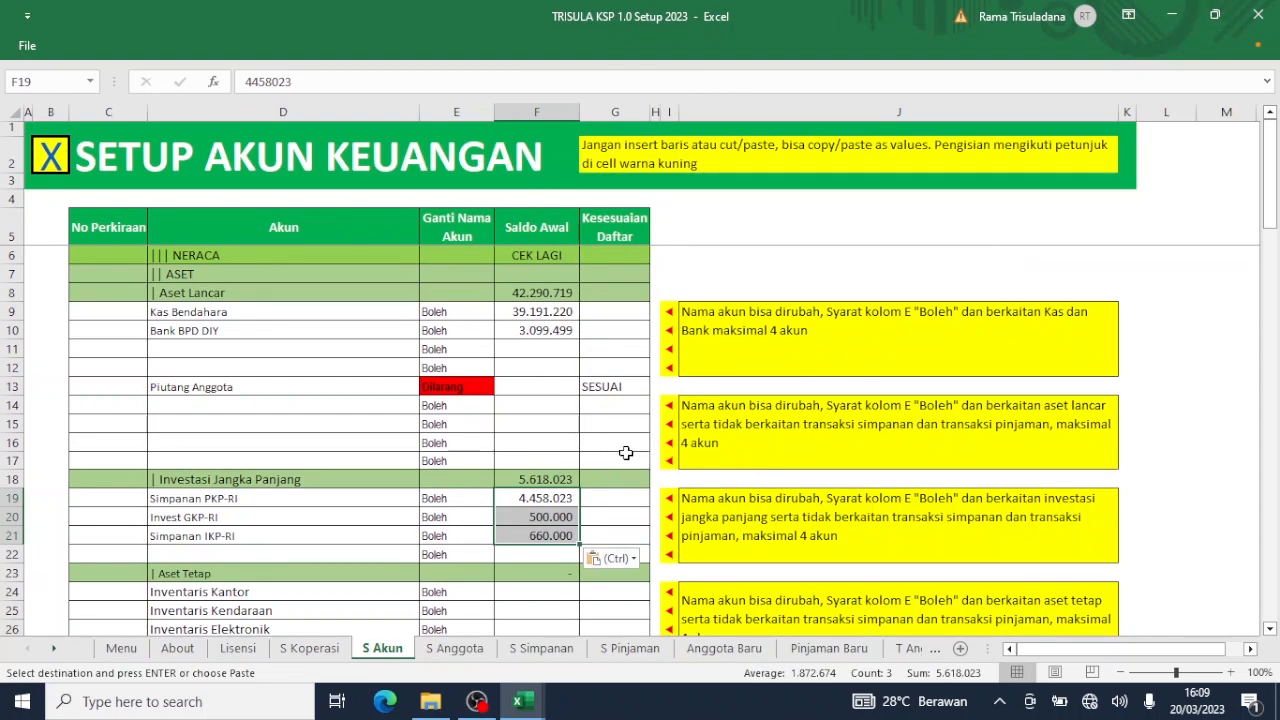
scroll(625, 454, "down", 3)
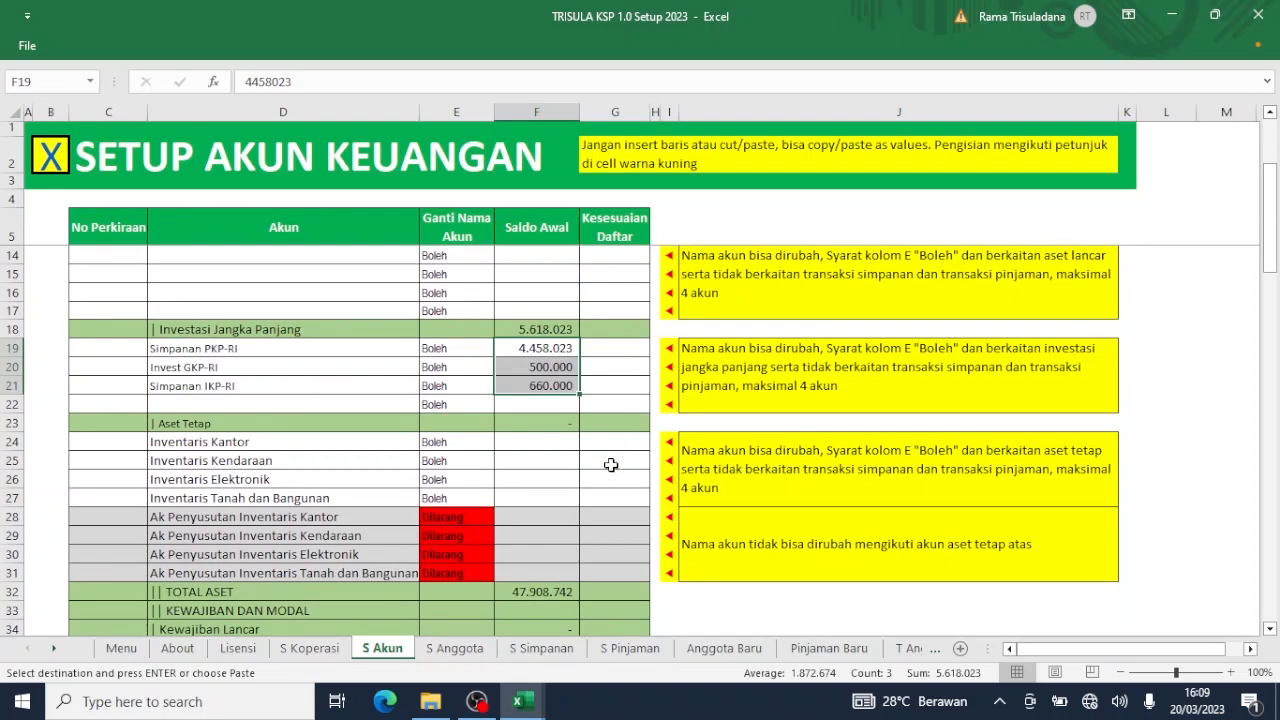
Copy Inventaris Kantor's 2022 balance 6.997.500 from NERACA D19 and paste it as a value into F24.
mouse_move(524, 707)
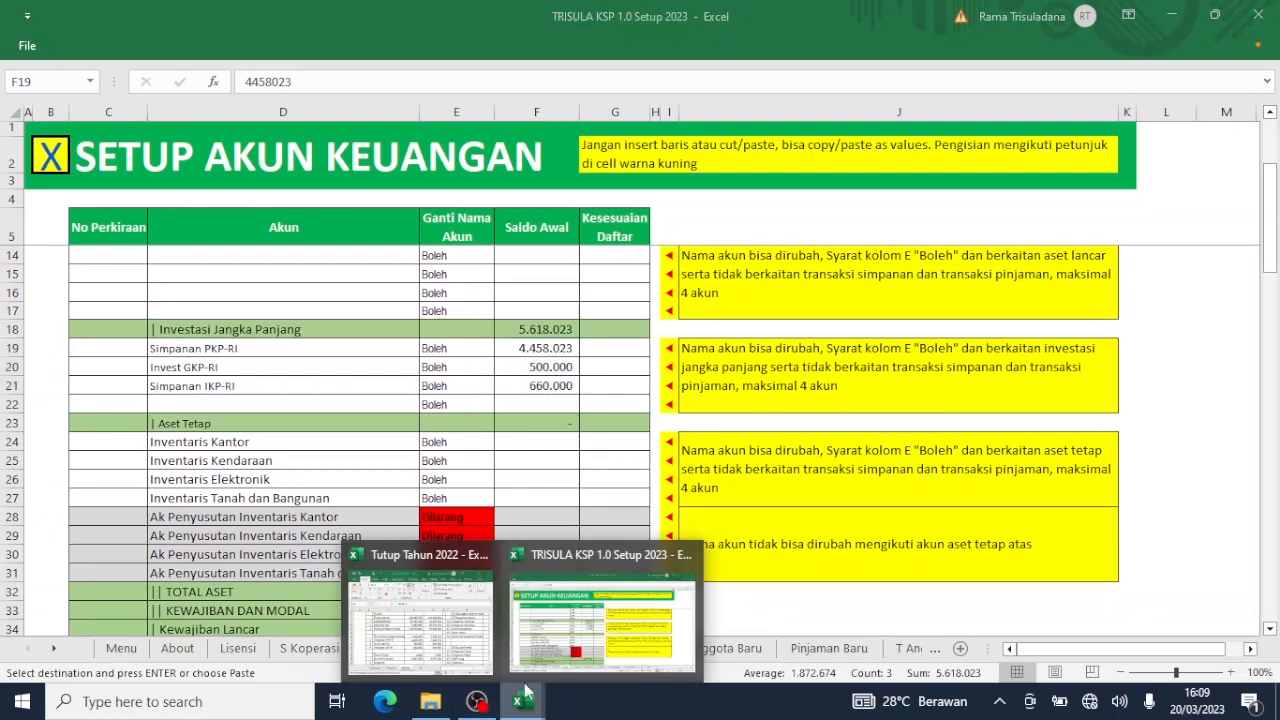
left_click(452, 655)
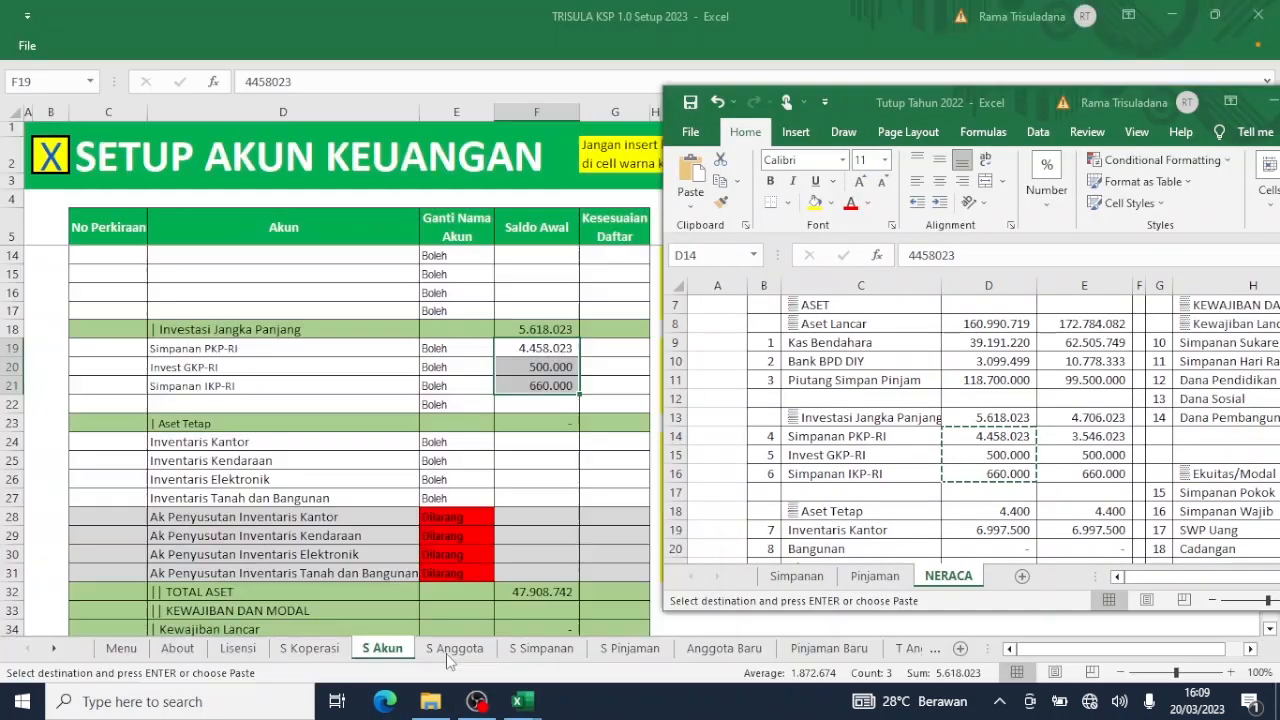
left_click(984, 473)
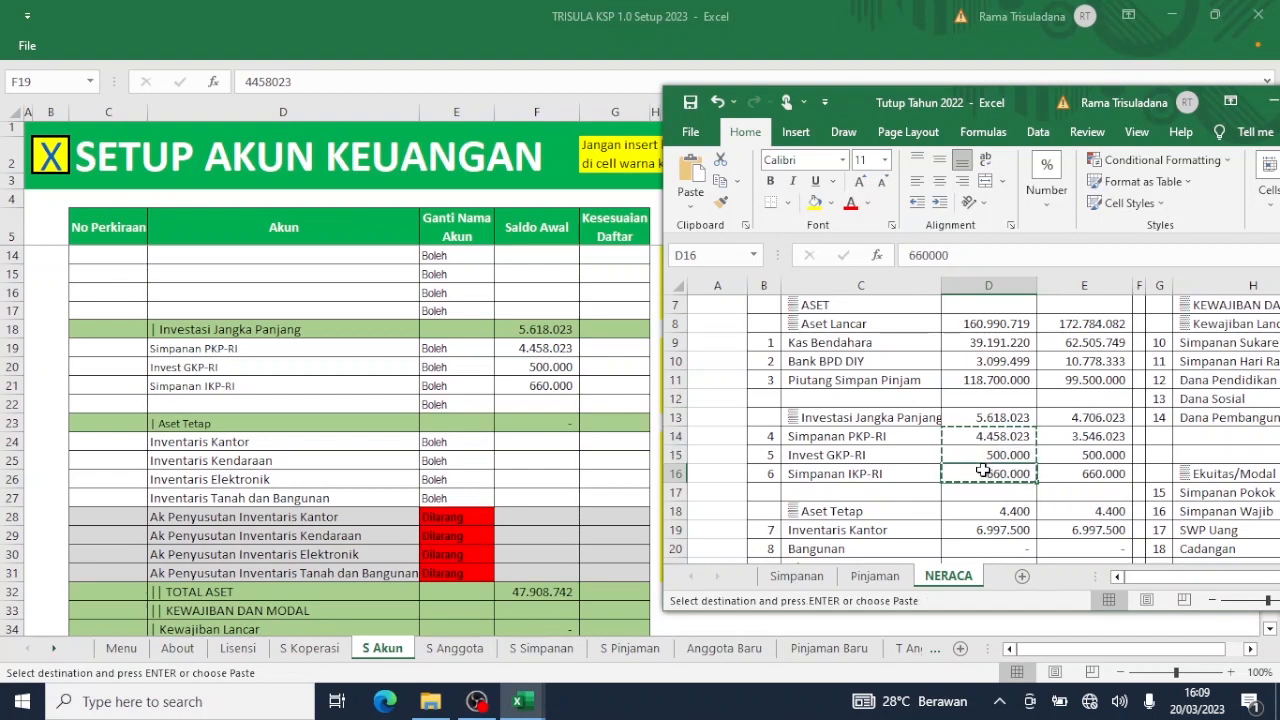
scroll(984, 473, "down", 2)
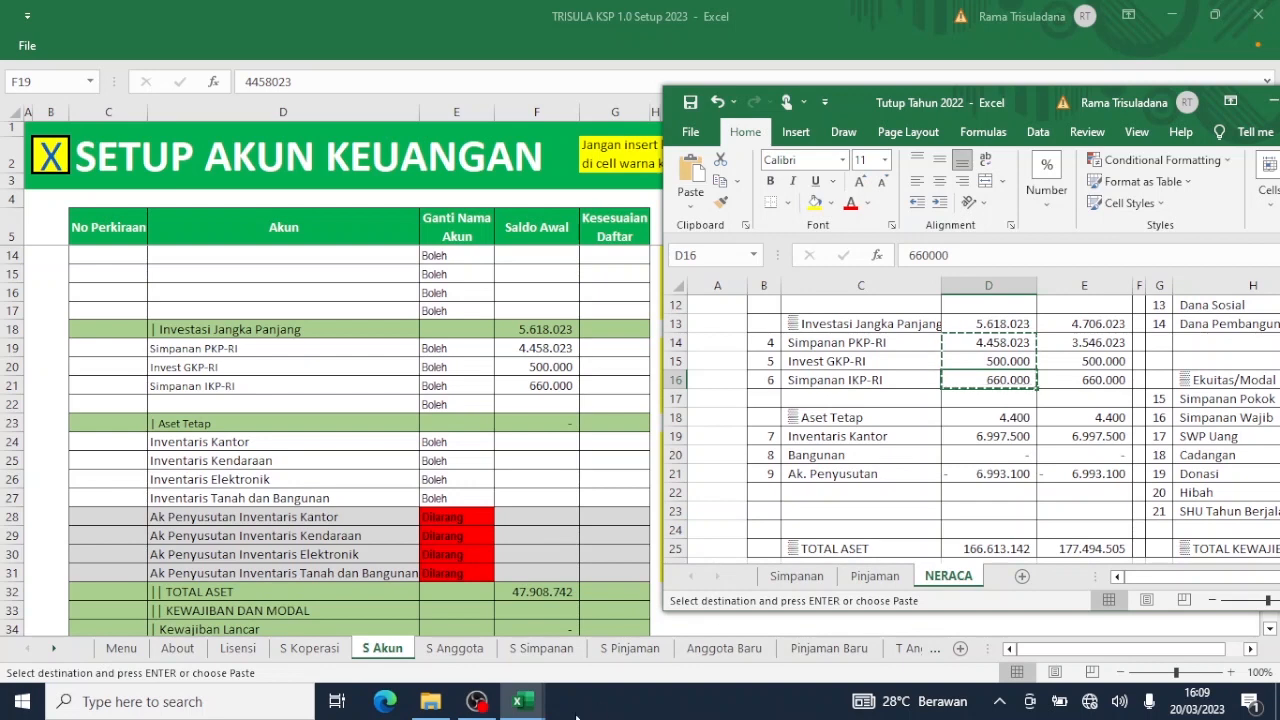
mouse_move(530, 706)
left_click(988, 437)
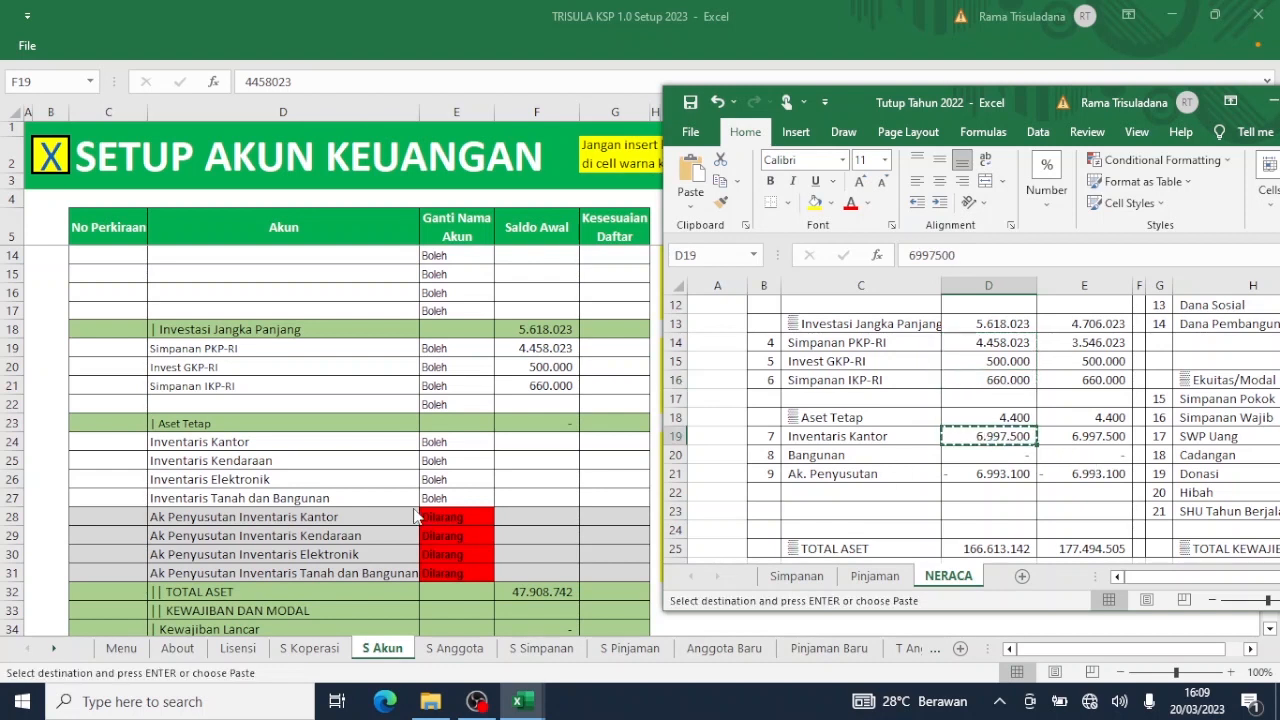
key("ctrl+c")
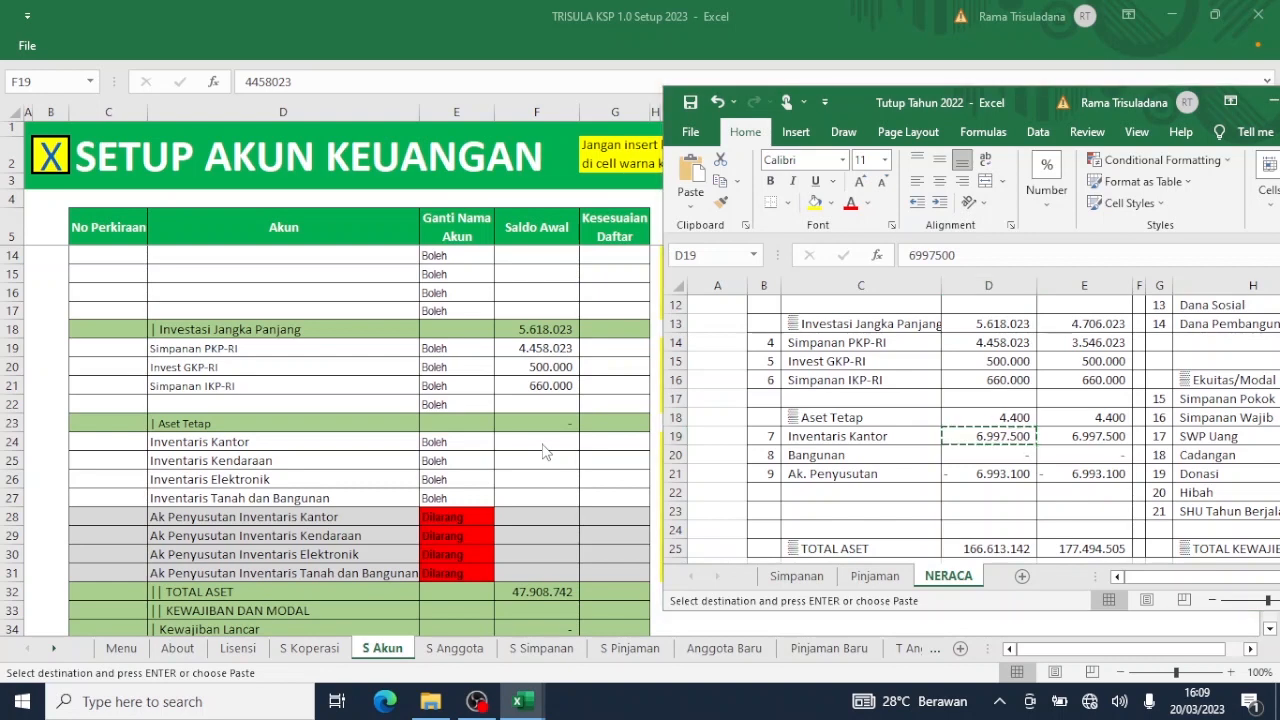
left_click(541, 443)
right_click(541, 443)
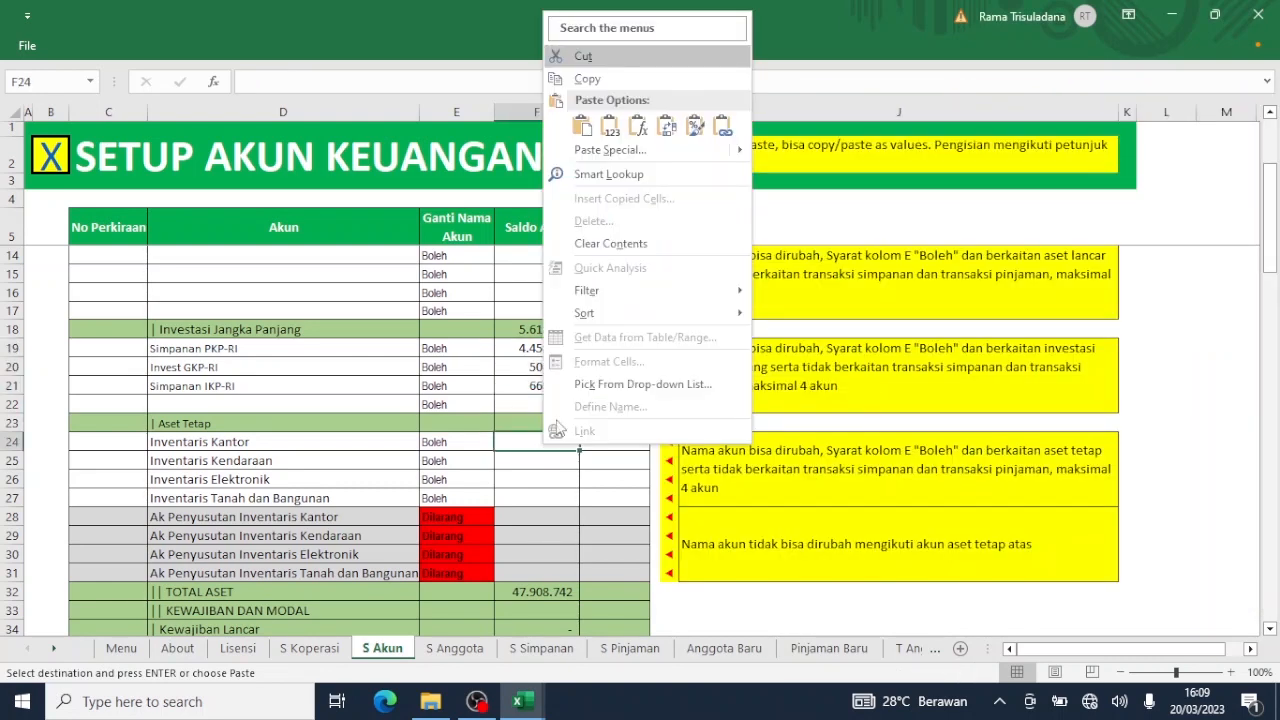
mouse_move(742, 155)
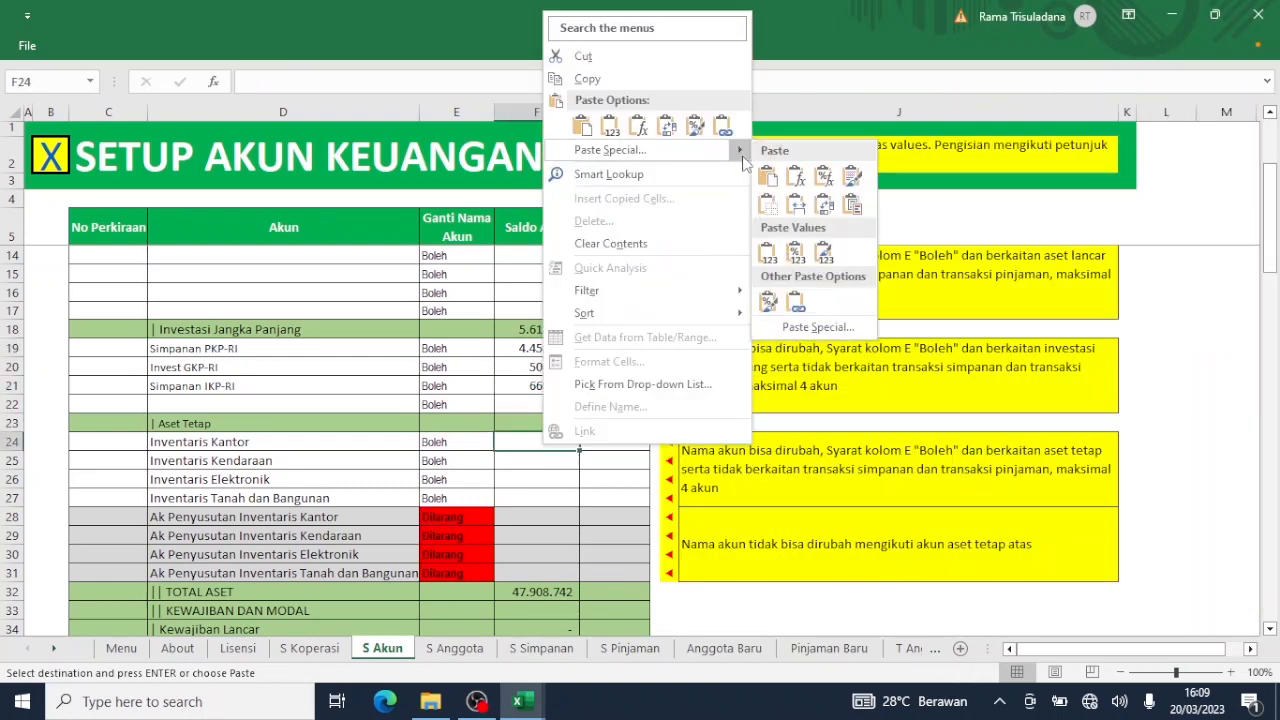
left_click(767, 252)
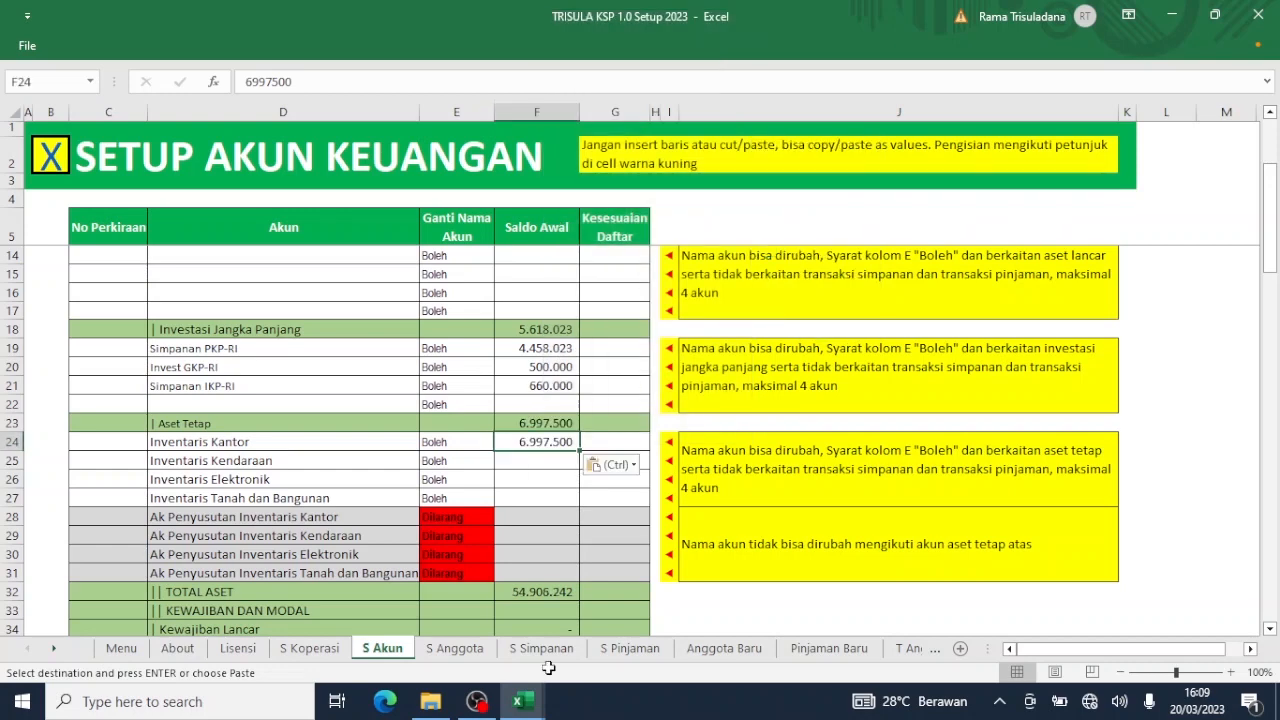
Paste the -6.993.100 accumulated depreciation from NERACA D21 as a value into F28.
left_click(530, 704)
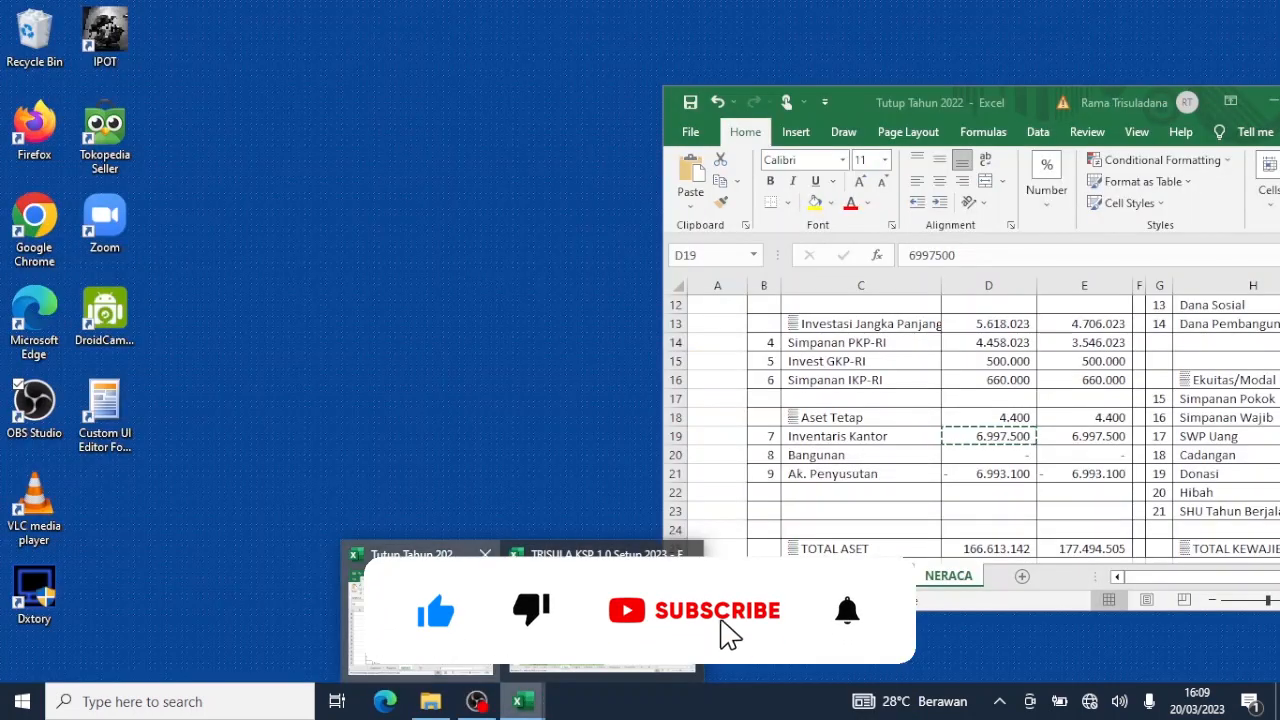
left_click(443, 628)
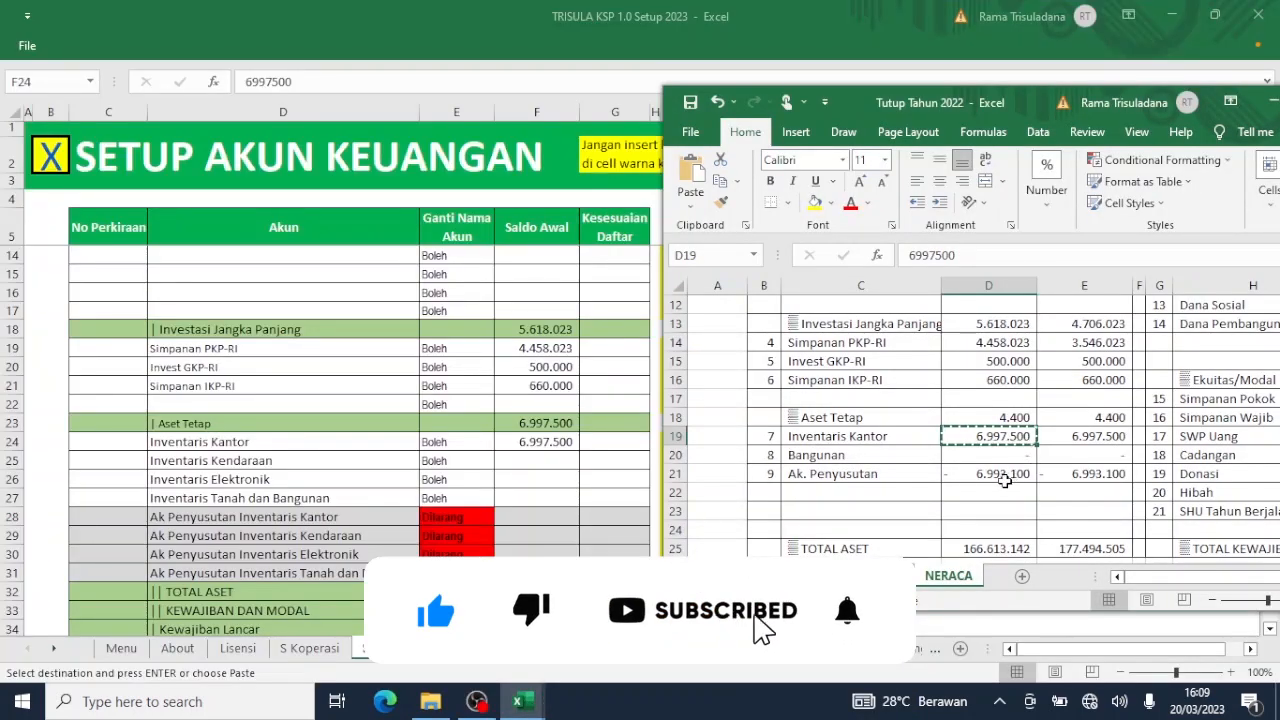
left_click(1008, 476)
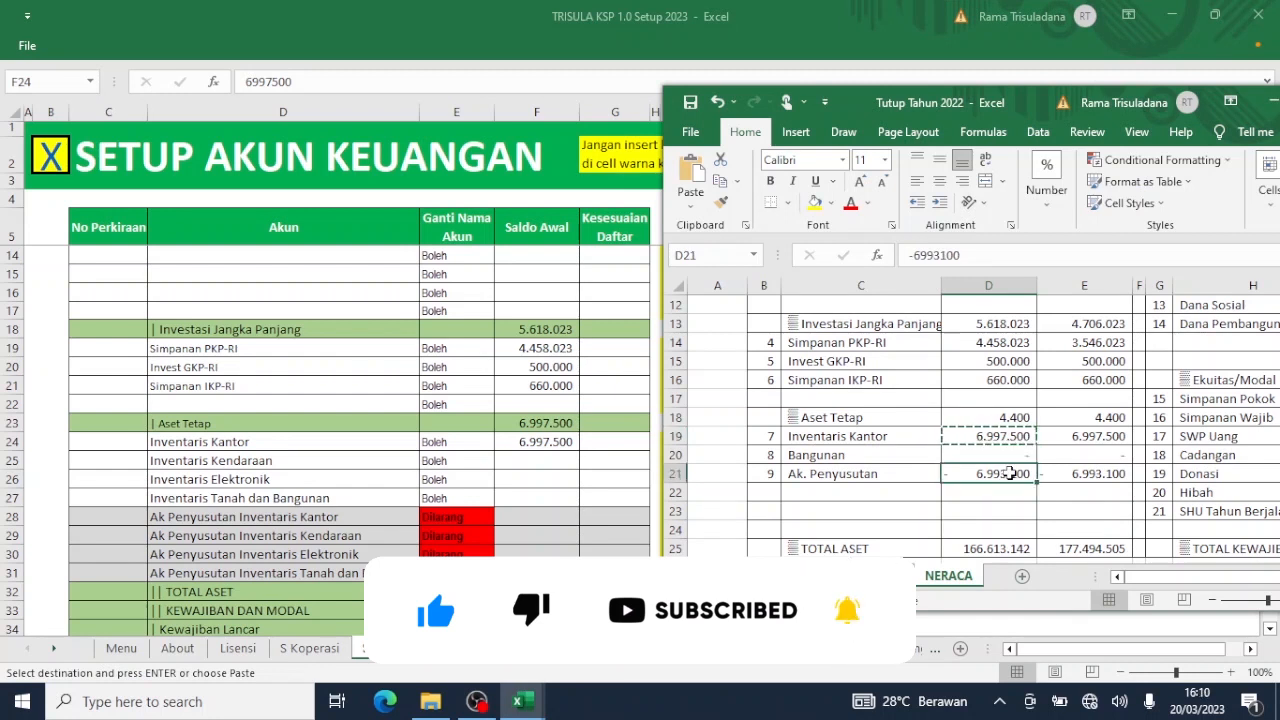
key("ctrl+c")
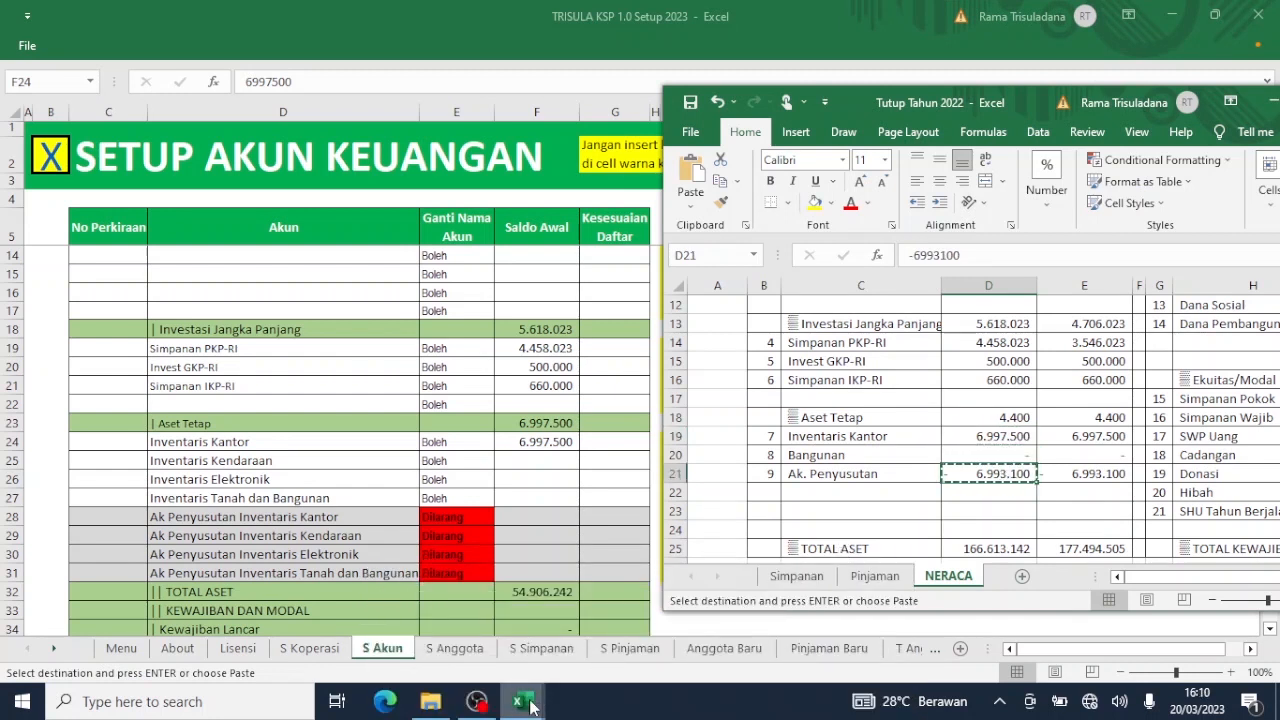
mouse_move(530, 706)
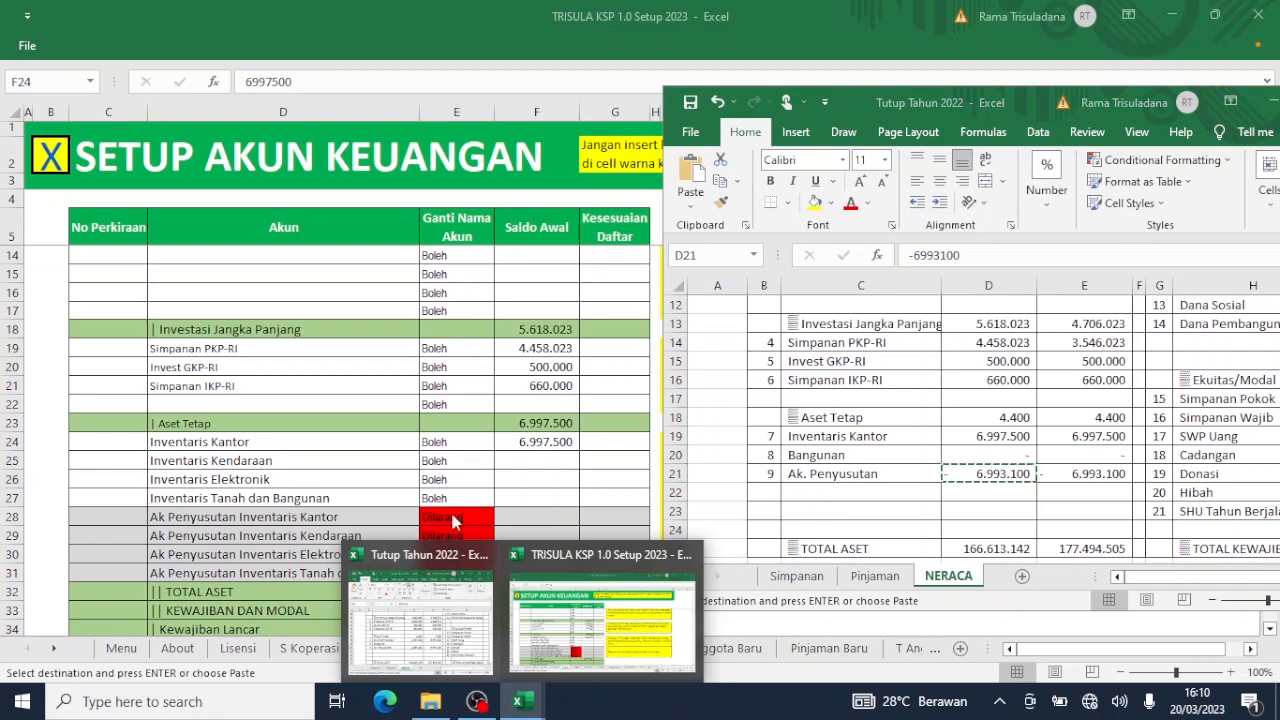
left_click(531, 518)
left_click(531, 517)
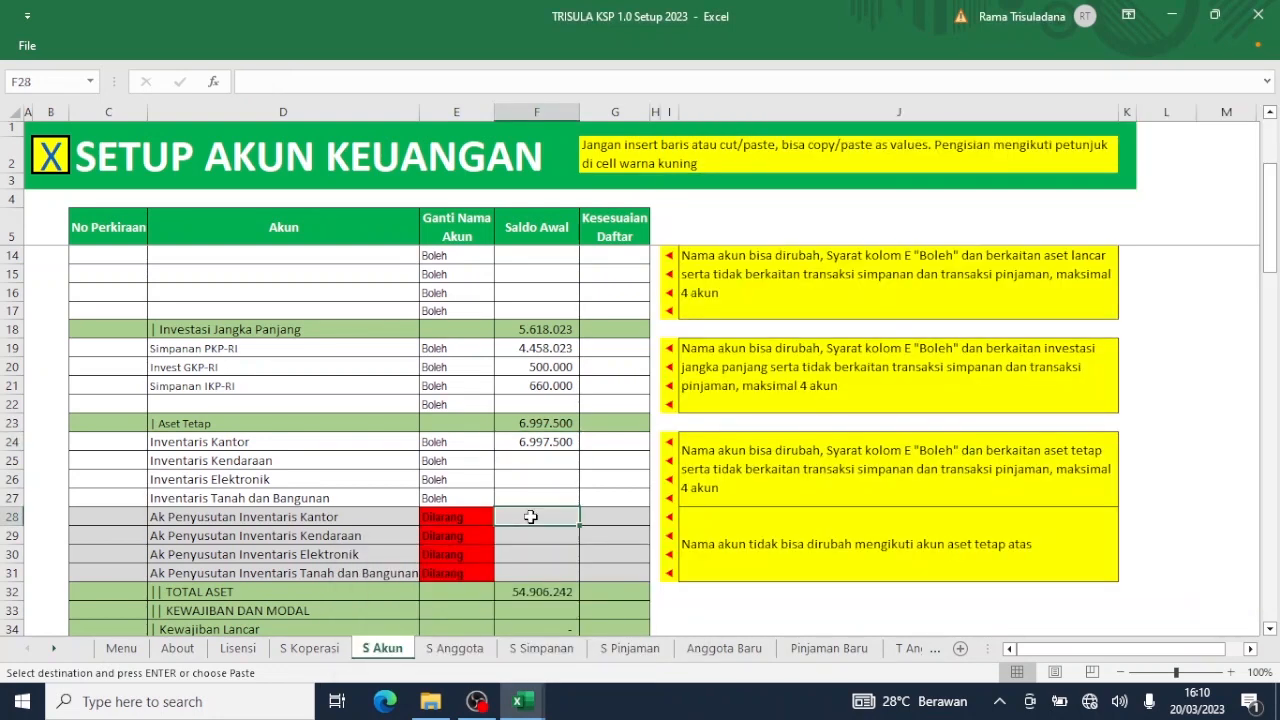
right_click(531, 517)
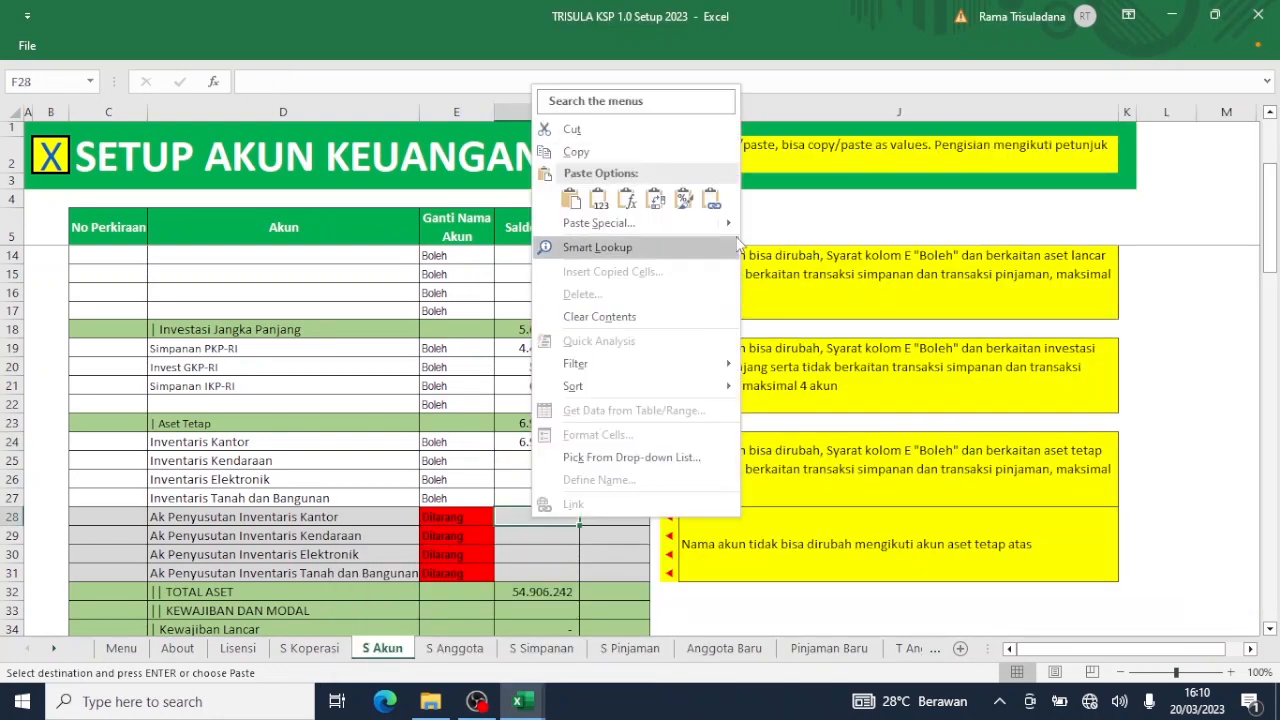
mouse_move(736, 230)
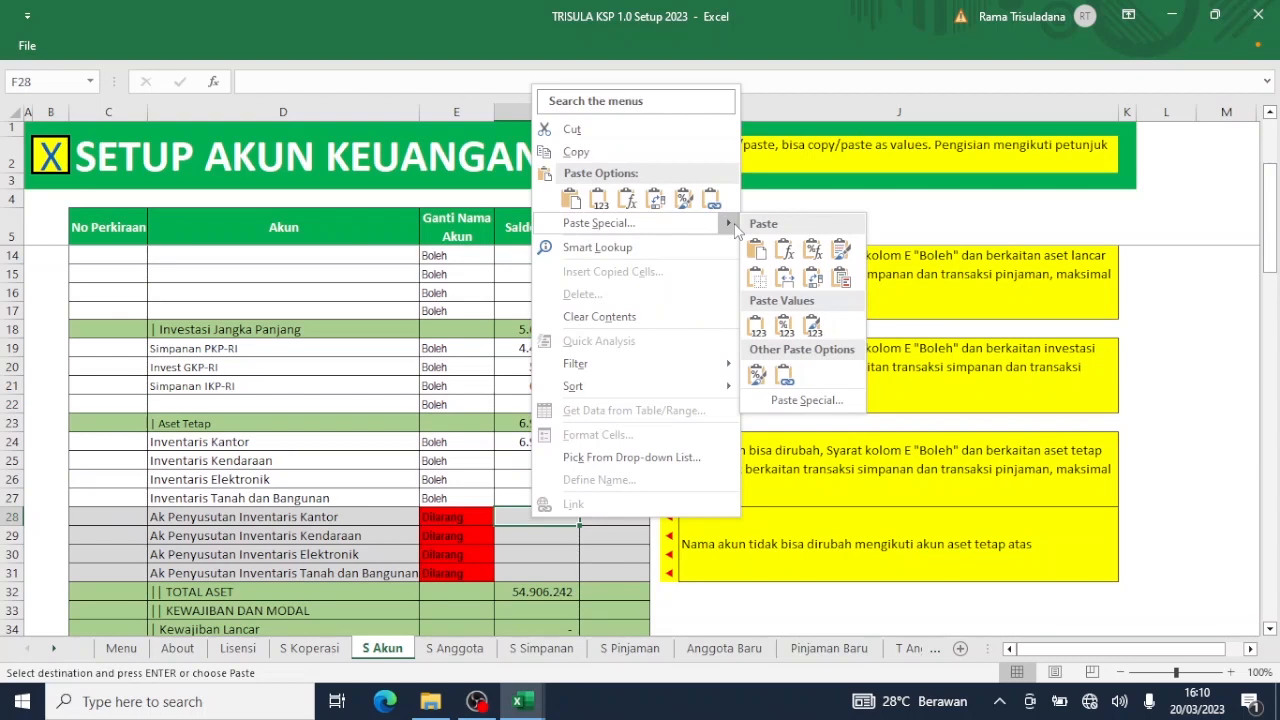
left_click(758, 326)
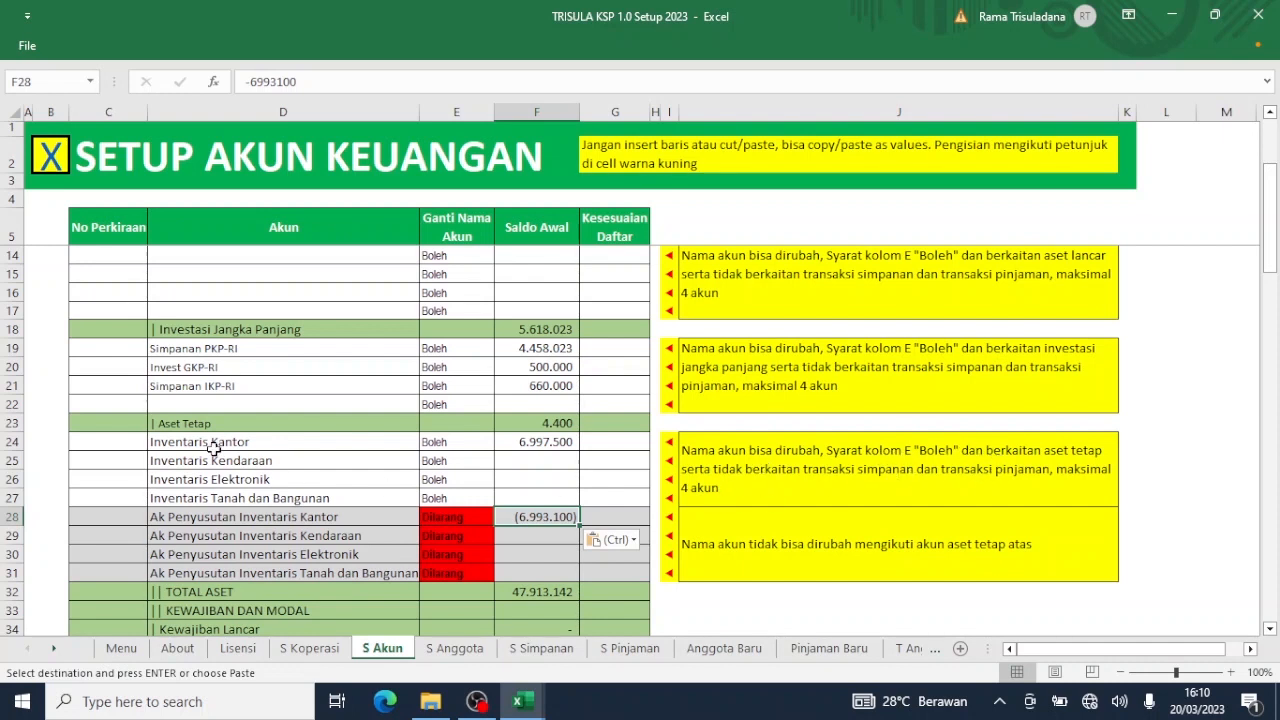
Clear the Inventaris Kendaraan, Inventaris Elektronik and Inventaris Tanah dan Bangunan names in D25:D27.
left_click_drag(203, 461, 212, 497)
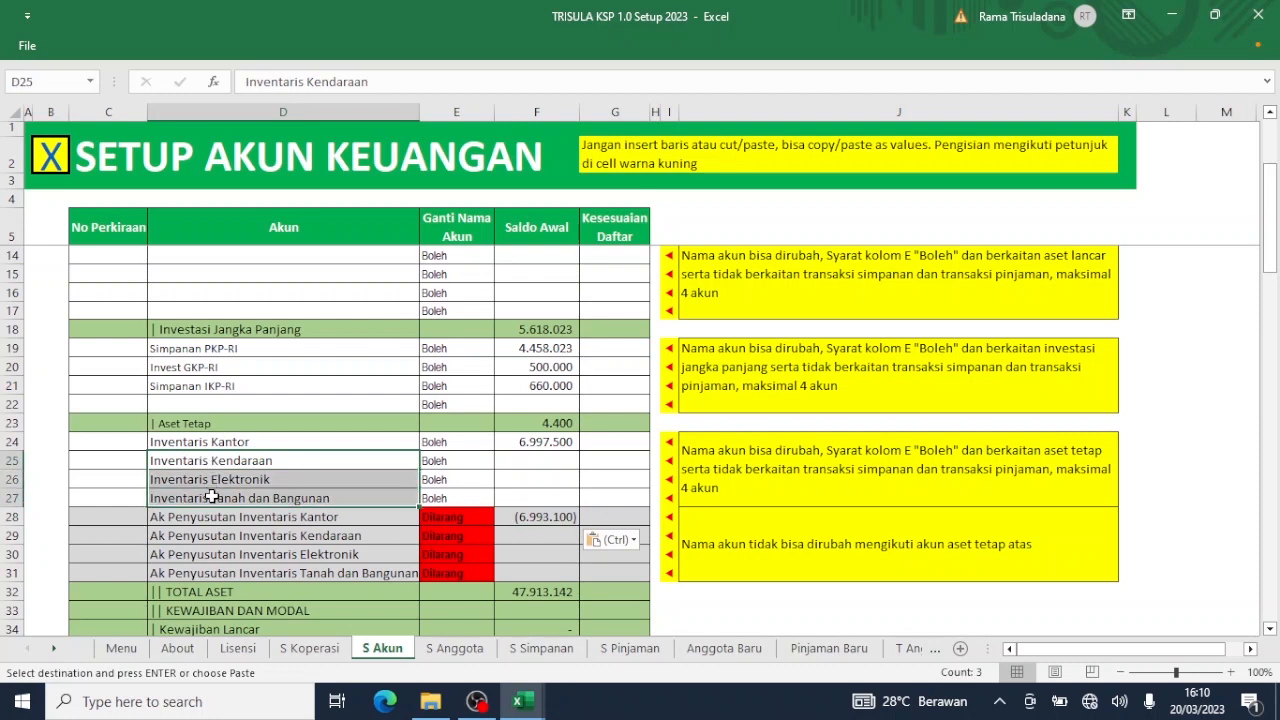
key("Delete")
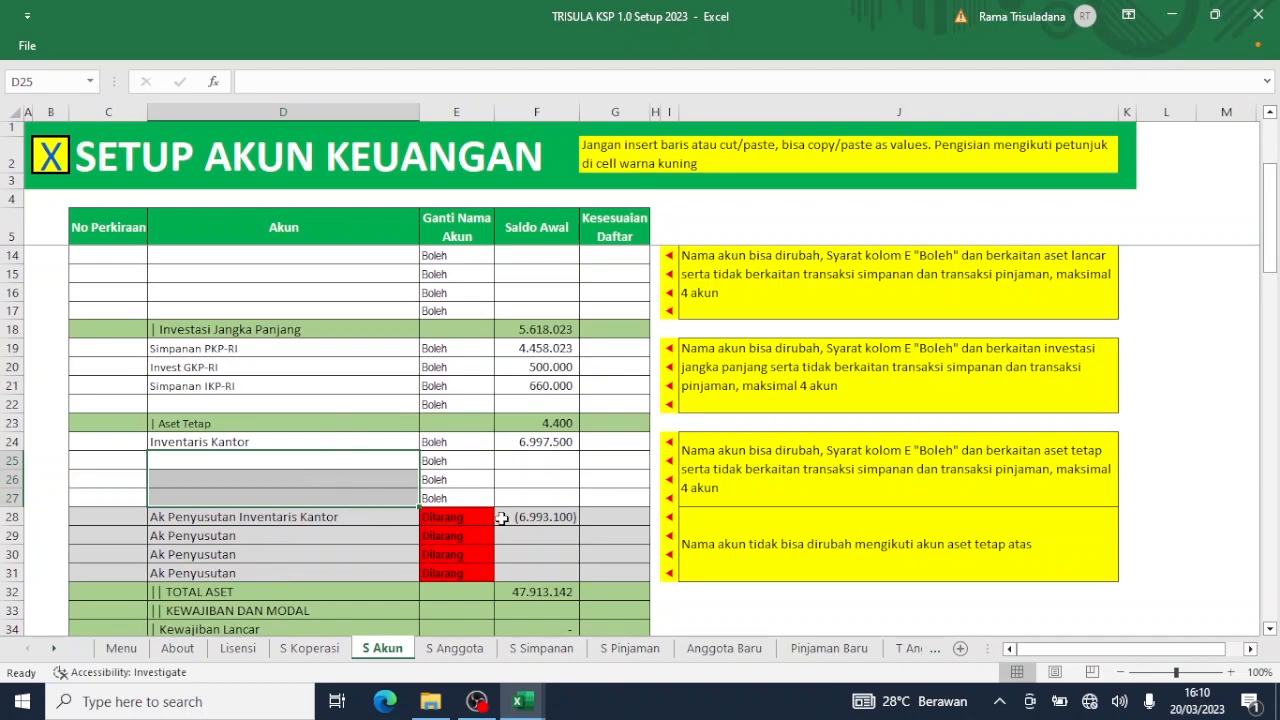
scroll(502, 517, "down", 6)
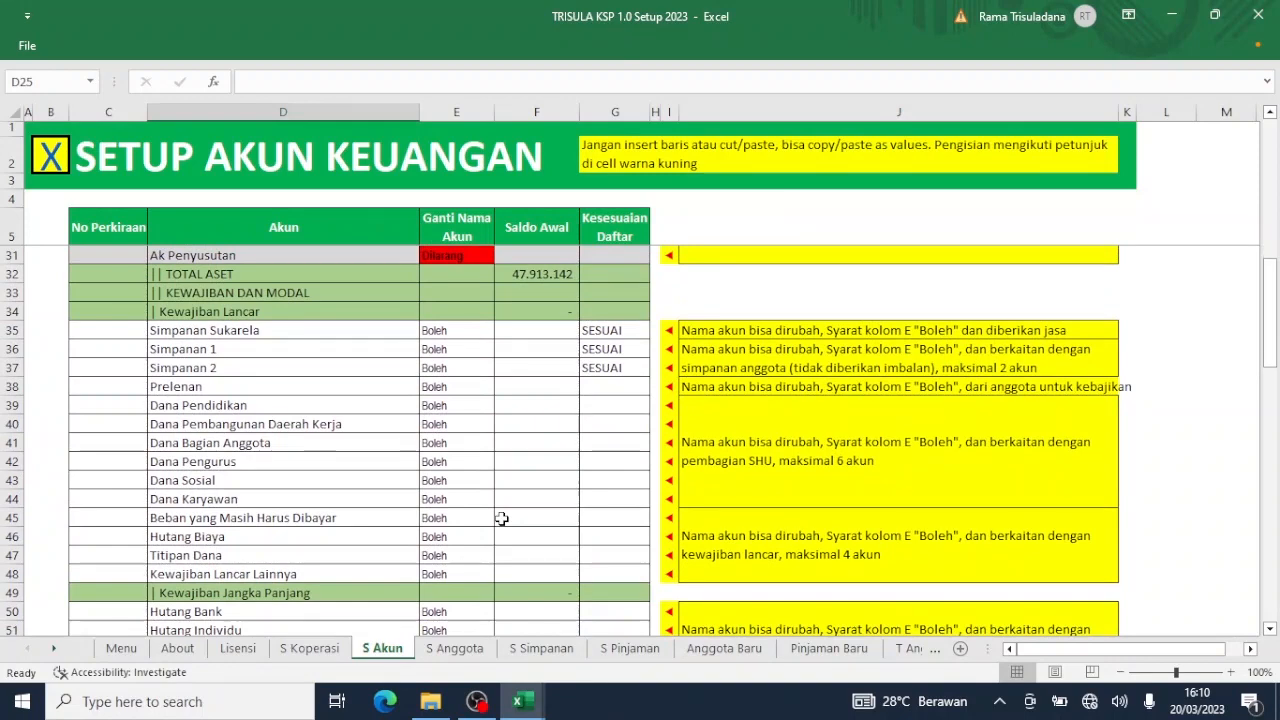
Locate the liabilities section in the Tutup Tahun 2022 NERACA sheet.
mouse_move(523, 700)
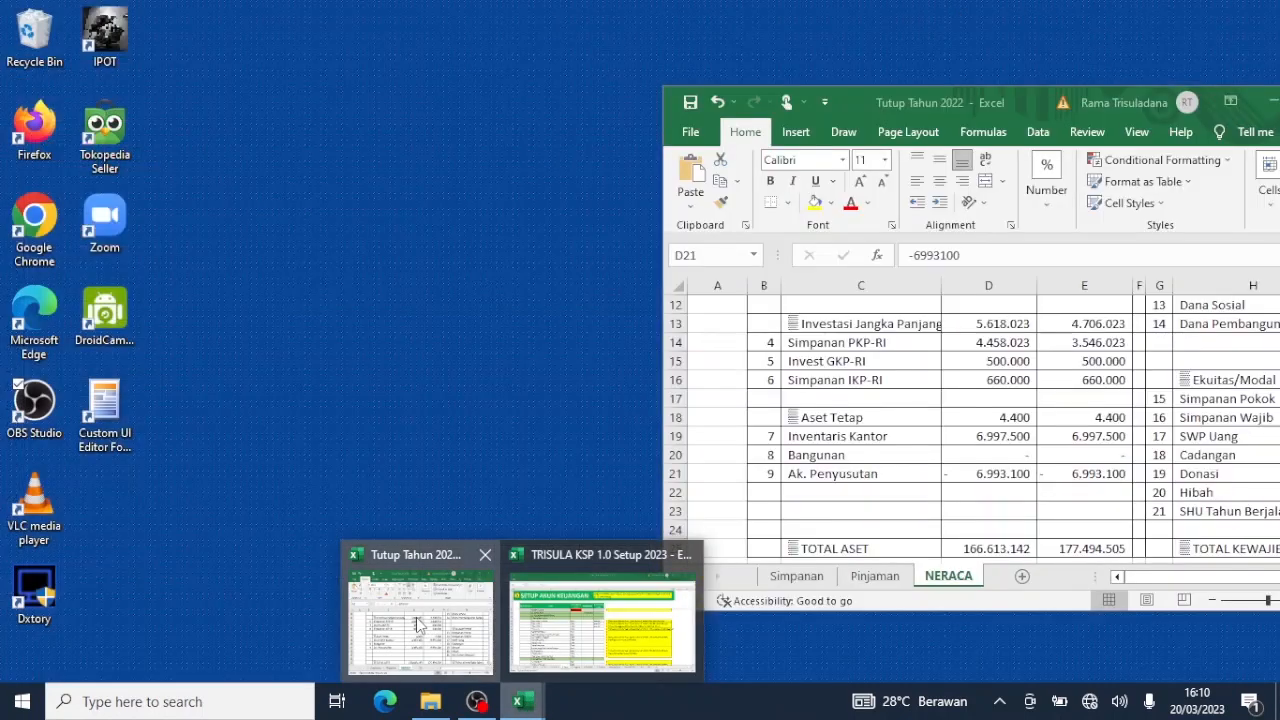
left_click(418, 625)
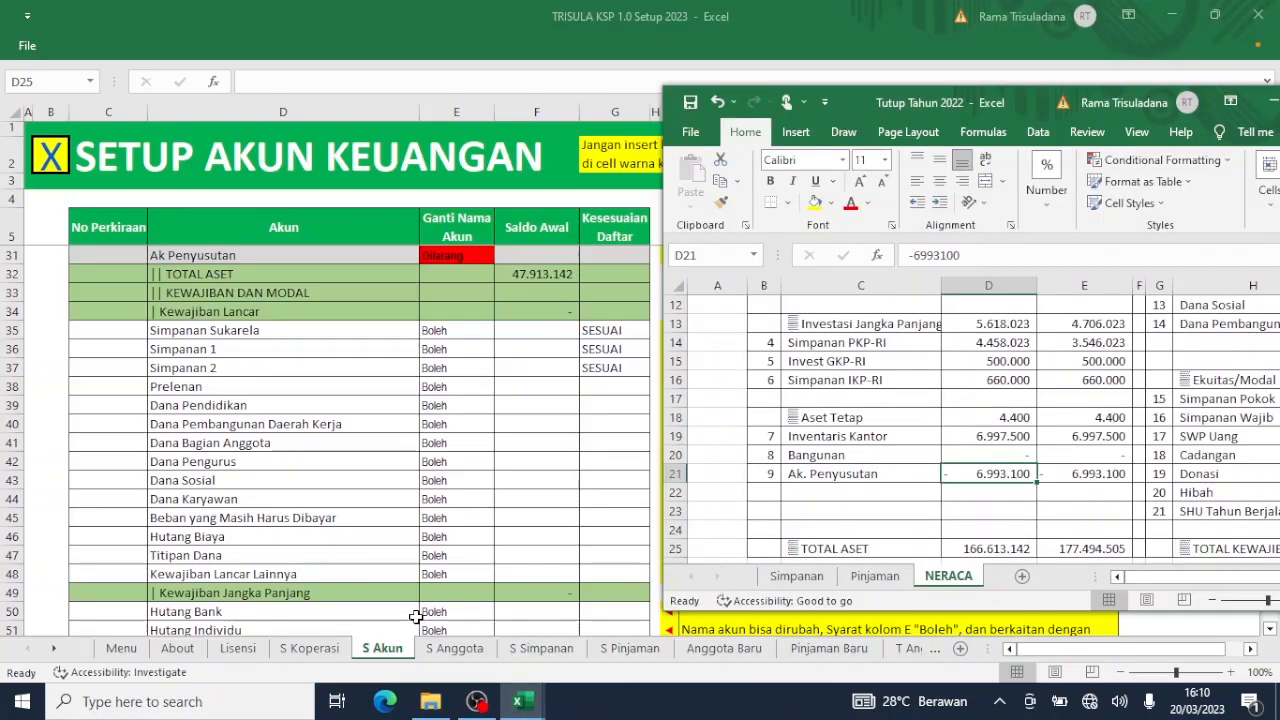
left_click(911, 438)
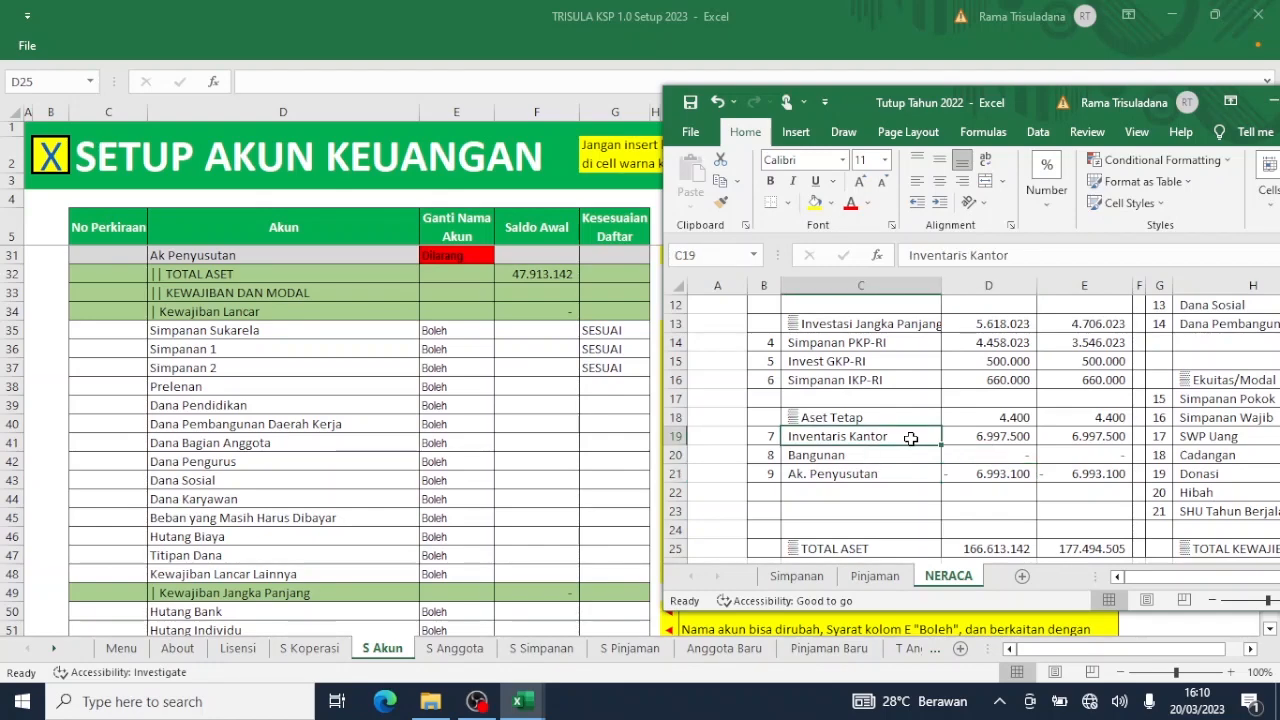
scroll(911, 438, "right", 3)
scroll(911, 438, "up", 2)
scroll(911, 438, "up", 2)
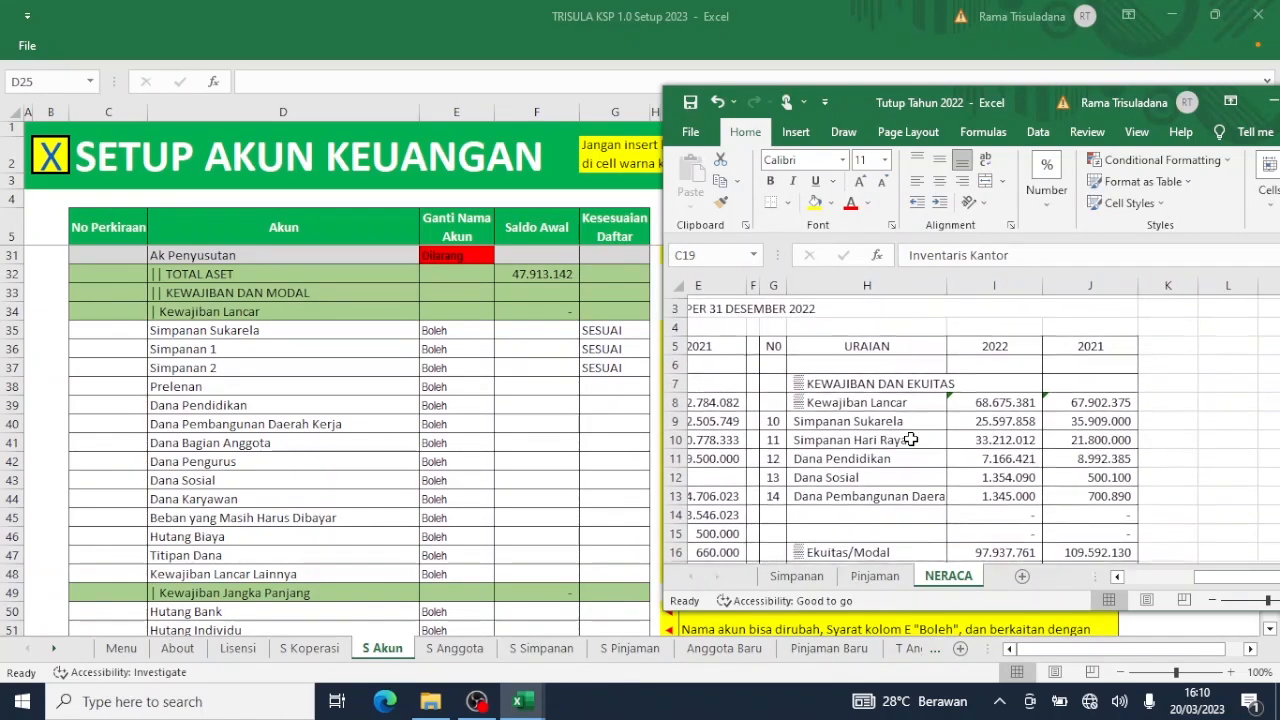
scroll(911, 438, "down", 2)
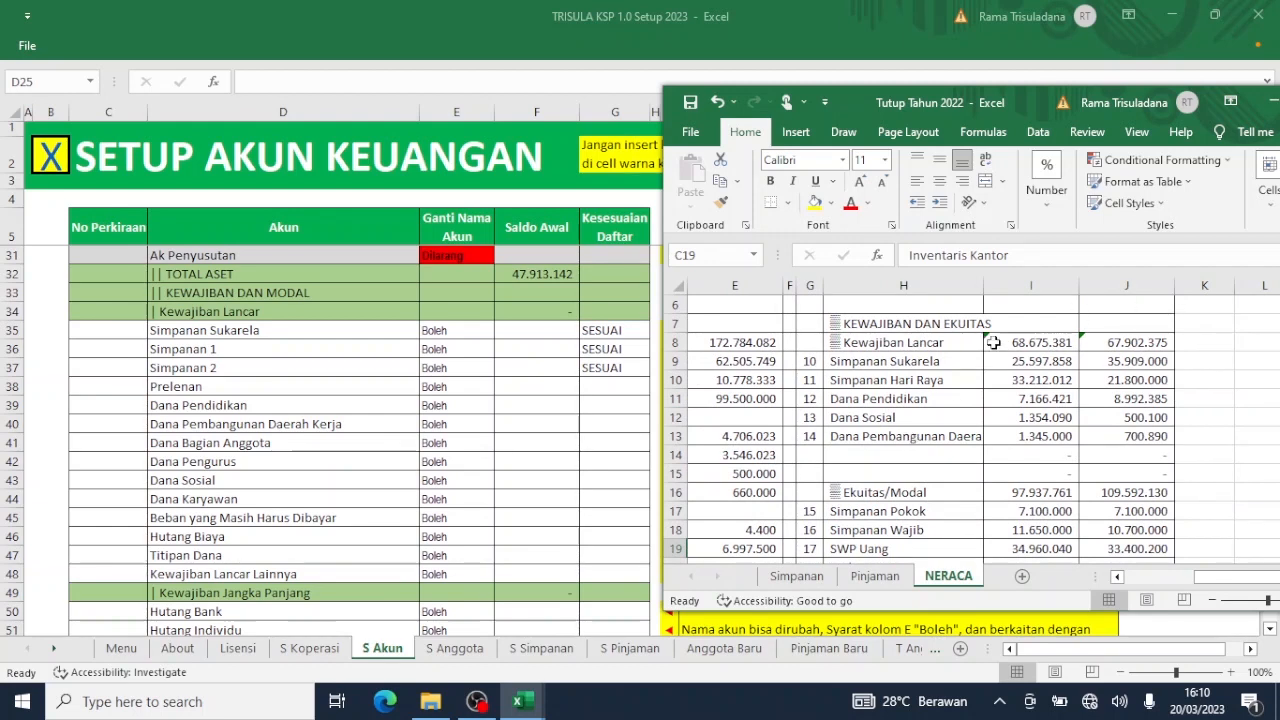
left_click(826, 32)
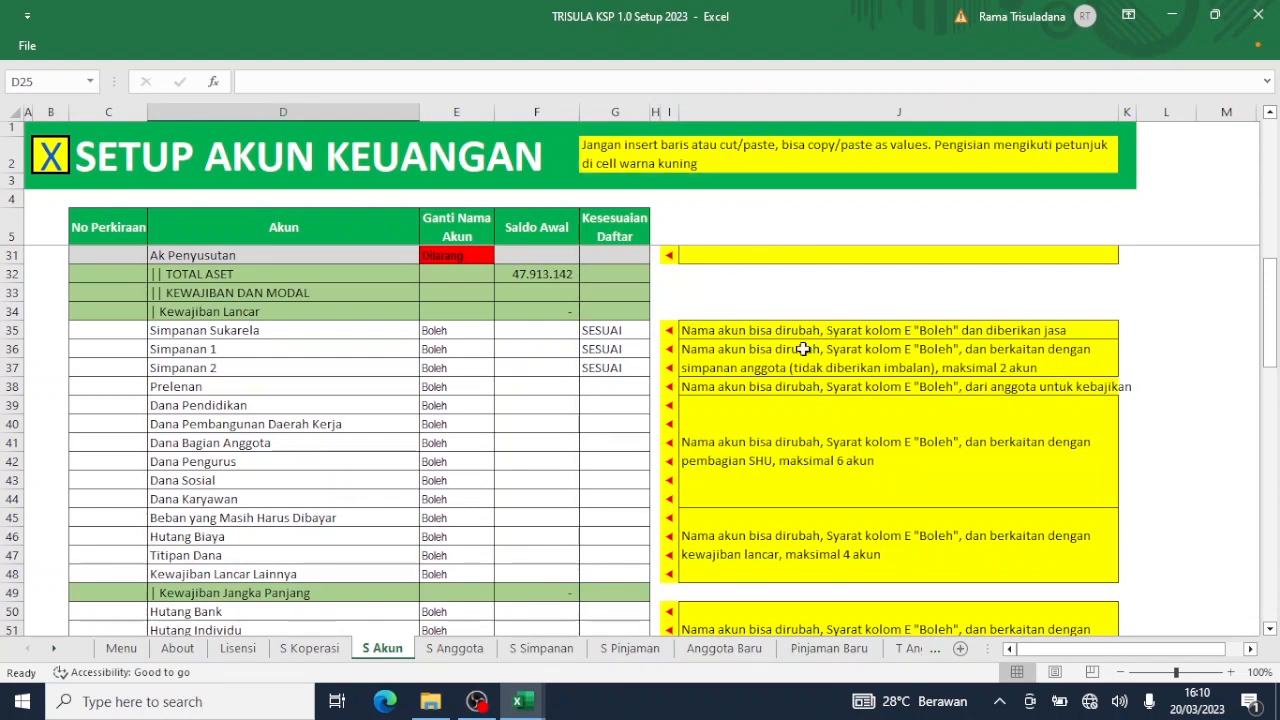
Paste the 25.597.858 Simpanan Sukarela balance from NERACA I9 as a value into F35.
mouse_move(530, 706)
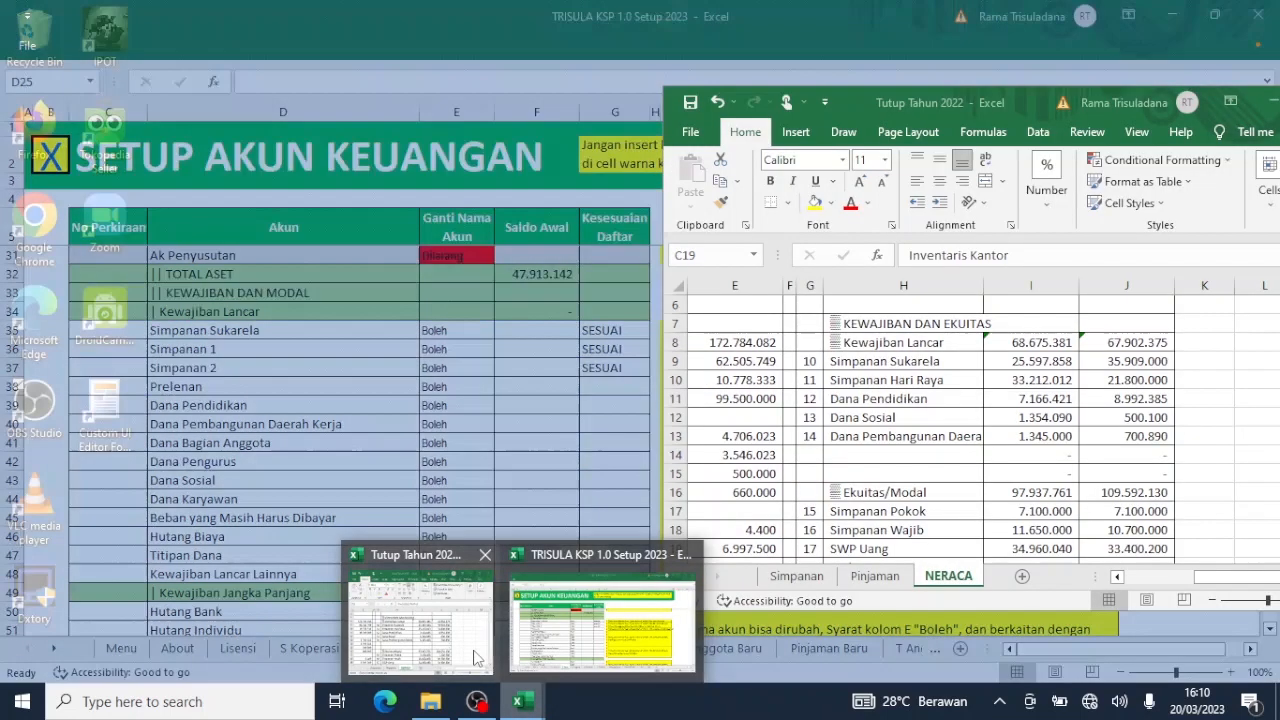
left_click(420, 615)
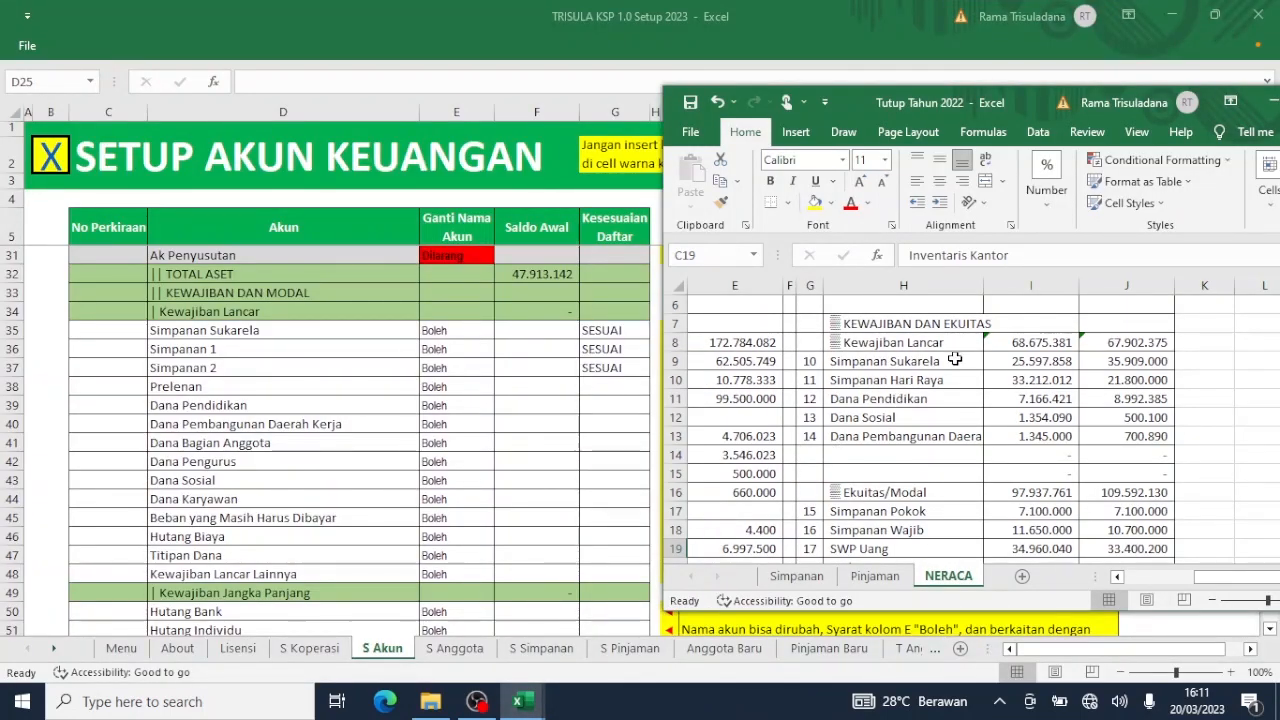
left_click(1000, 360)
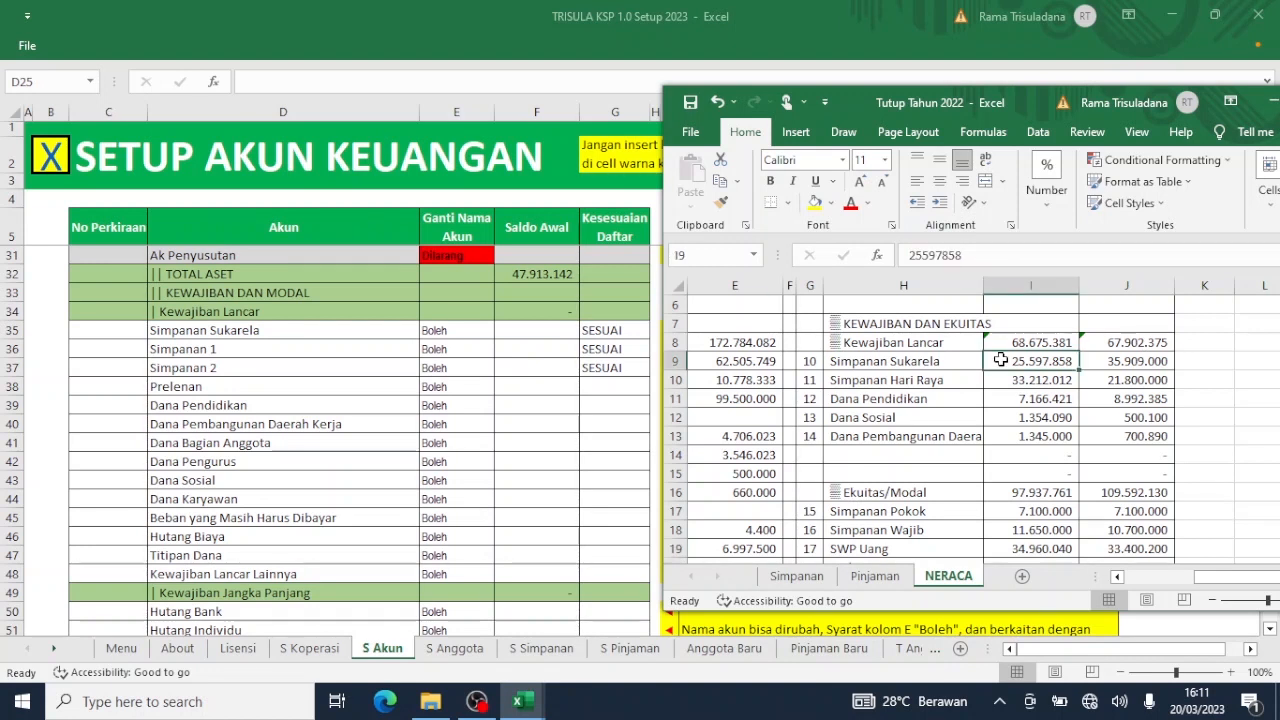
key("ctrl+c")
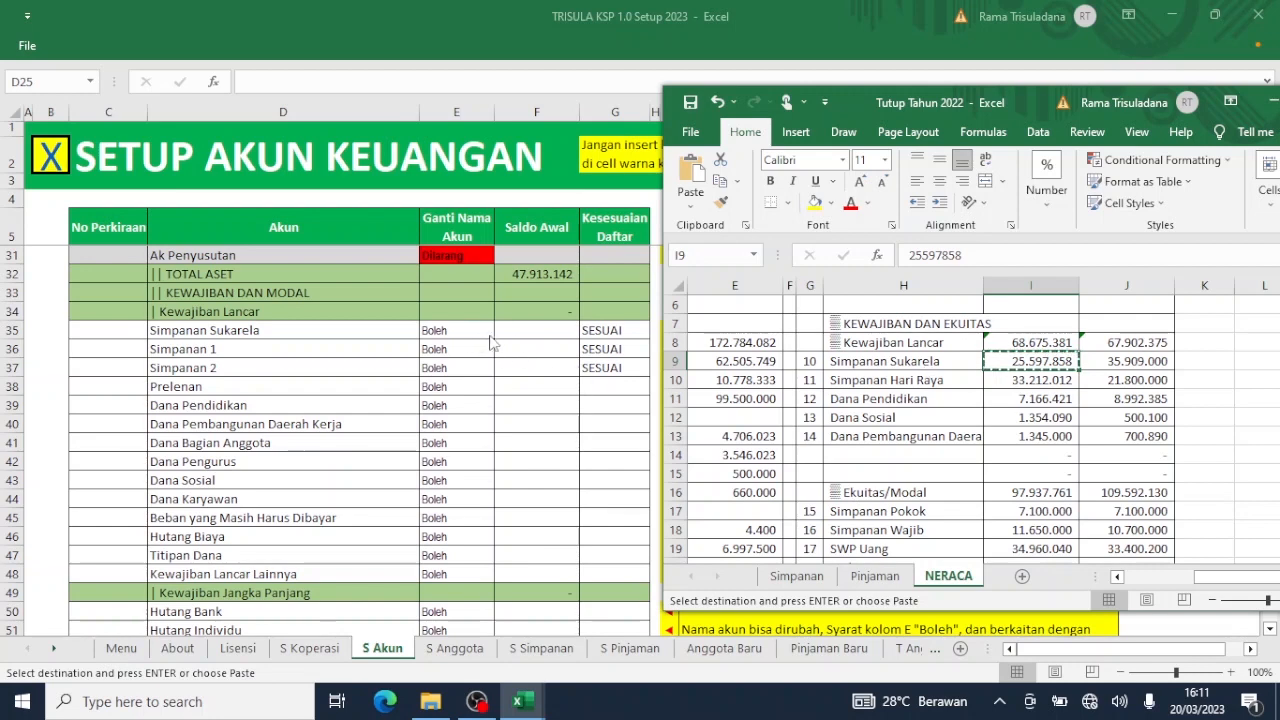
left_click(521, 334)
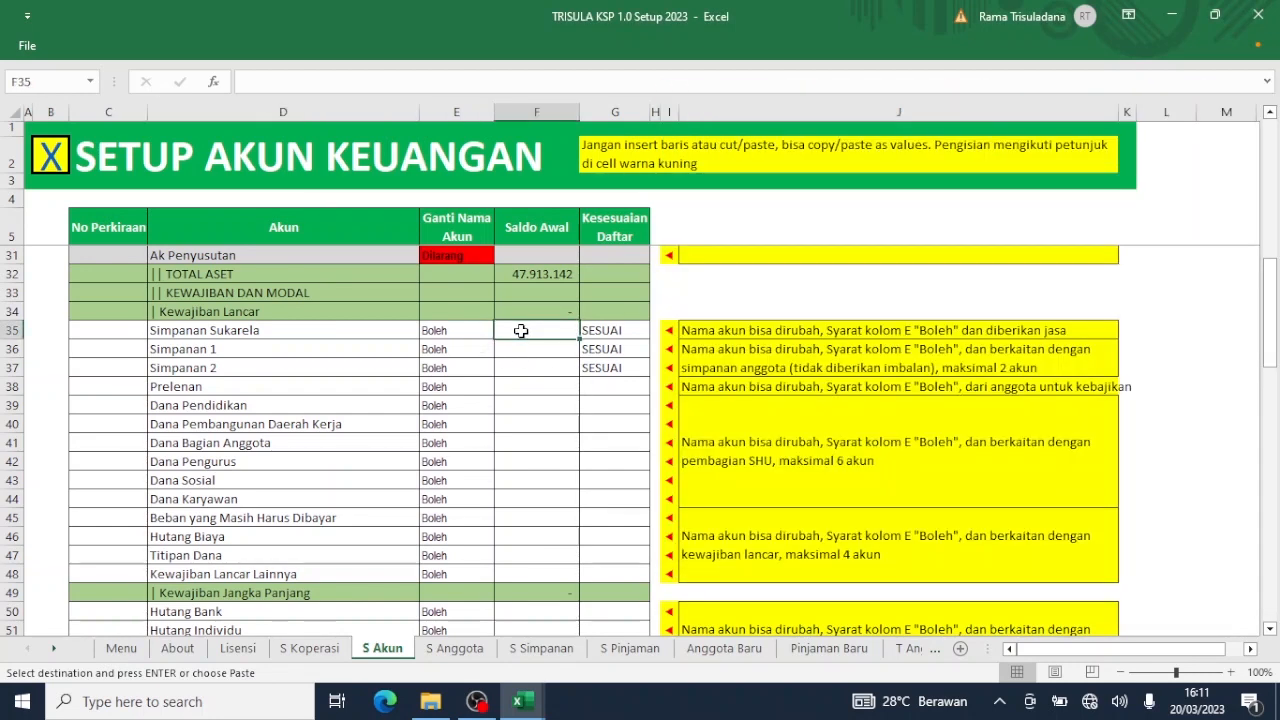
right_click(521, 331)
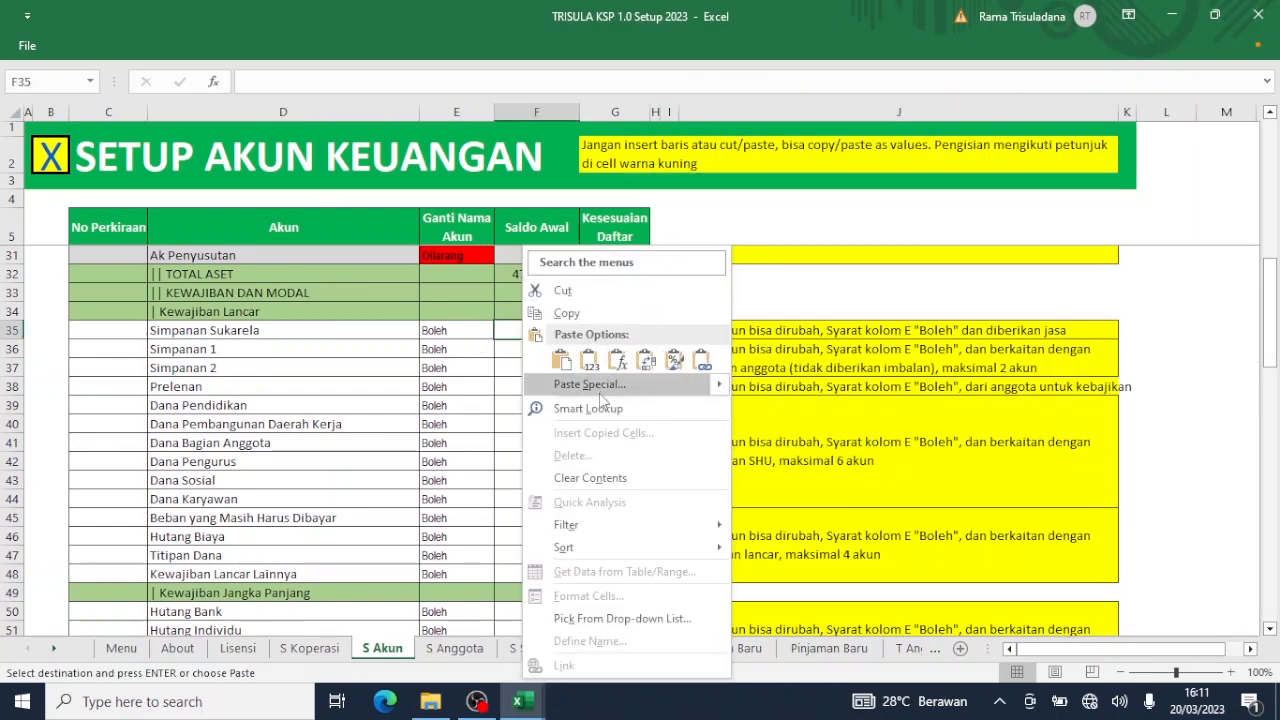
mouse_move(705, 387)
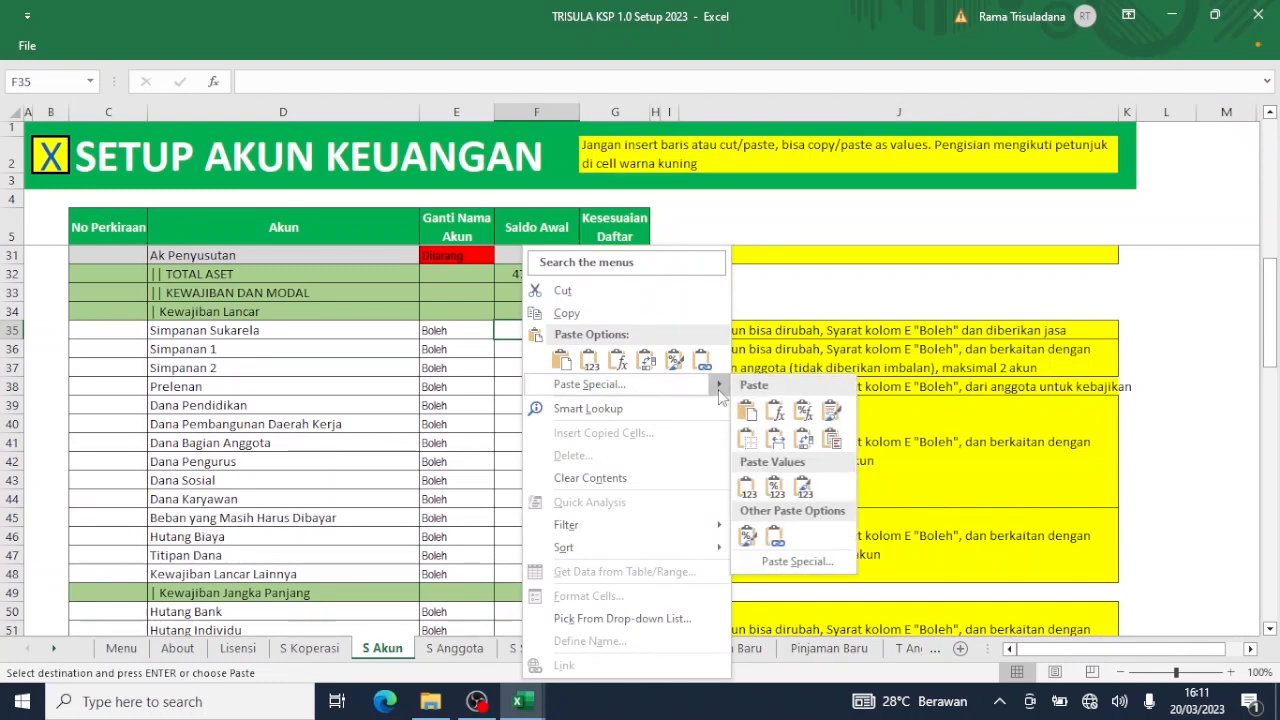
left_click(748, 485)
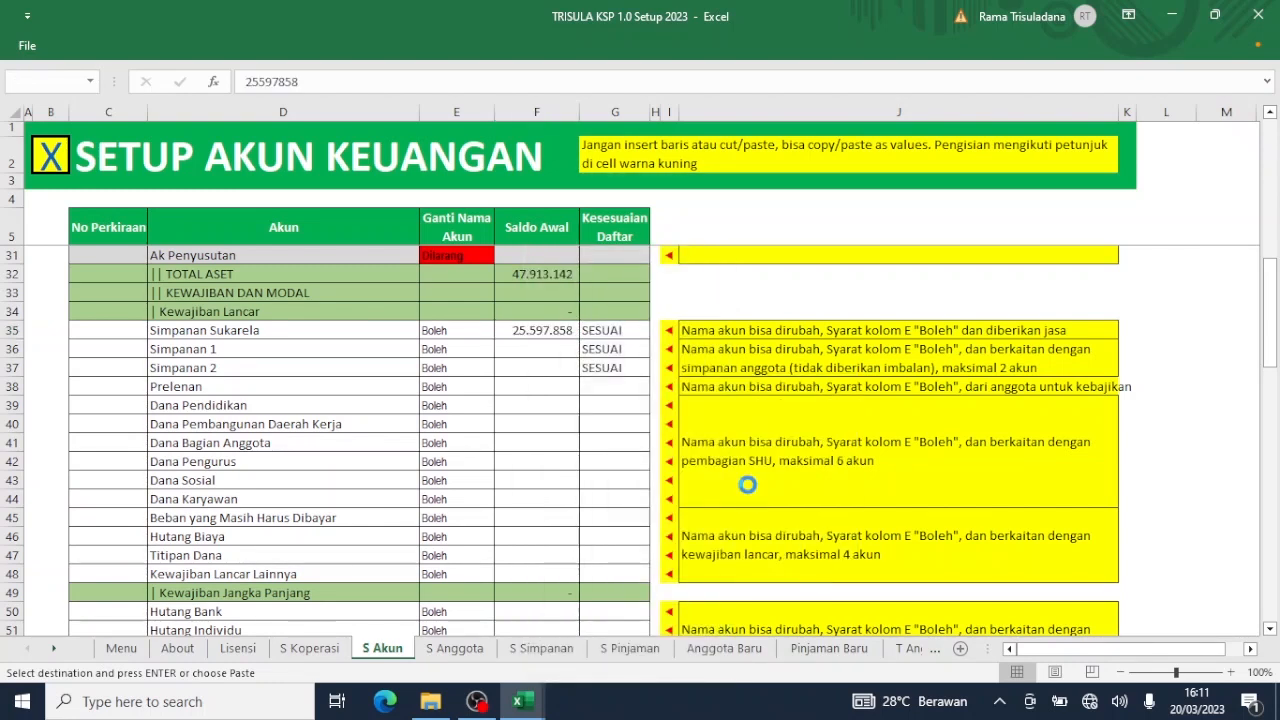
left_click(366, 352)
Replace Simpanan 1 with the Simpanan Hari Raya name in D36 and clear the unused Simpanan 2.
mouse_move(525, 706)
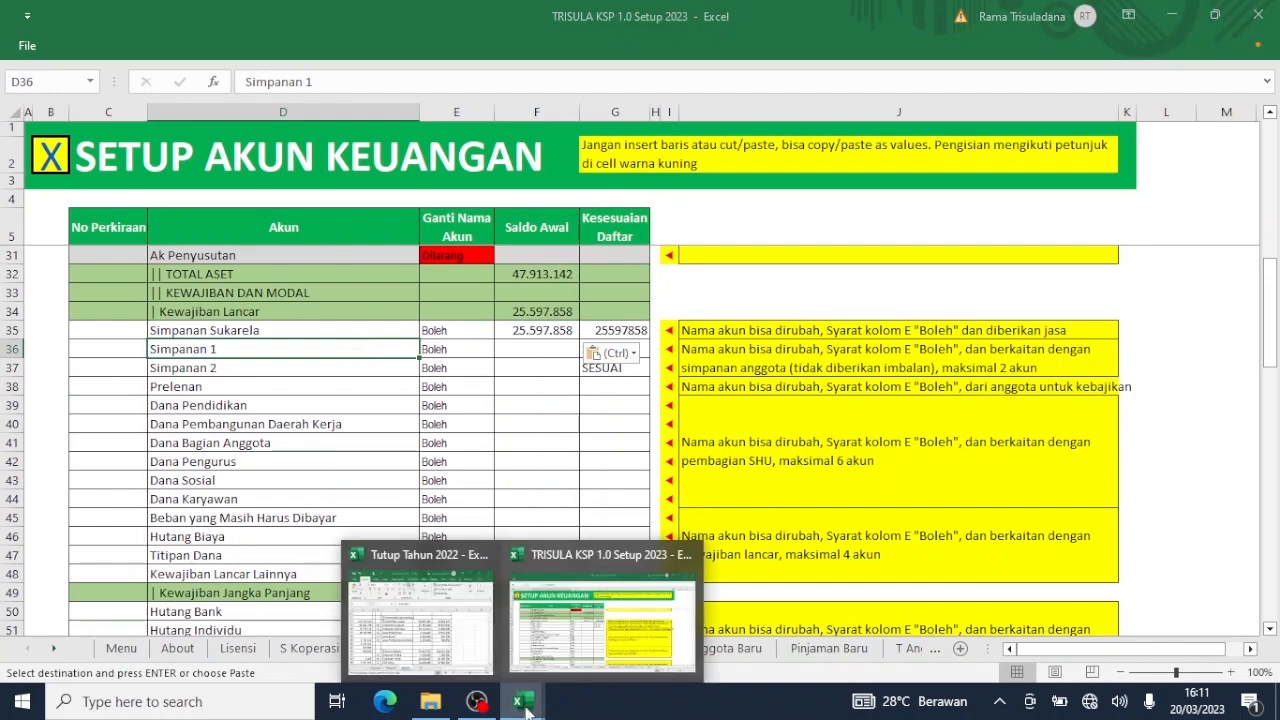
left_click(478, 640)
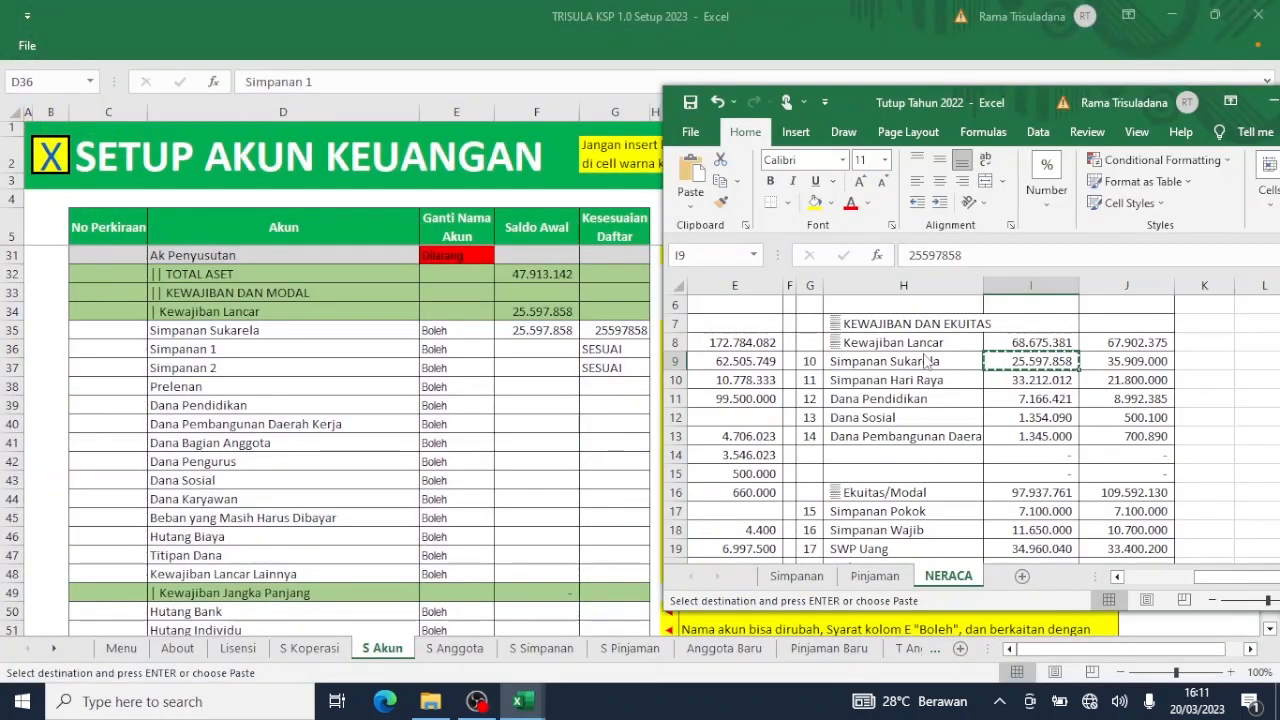
left_click(899, 383)
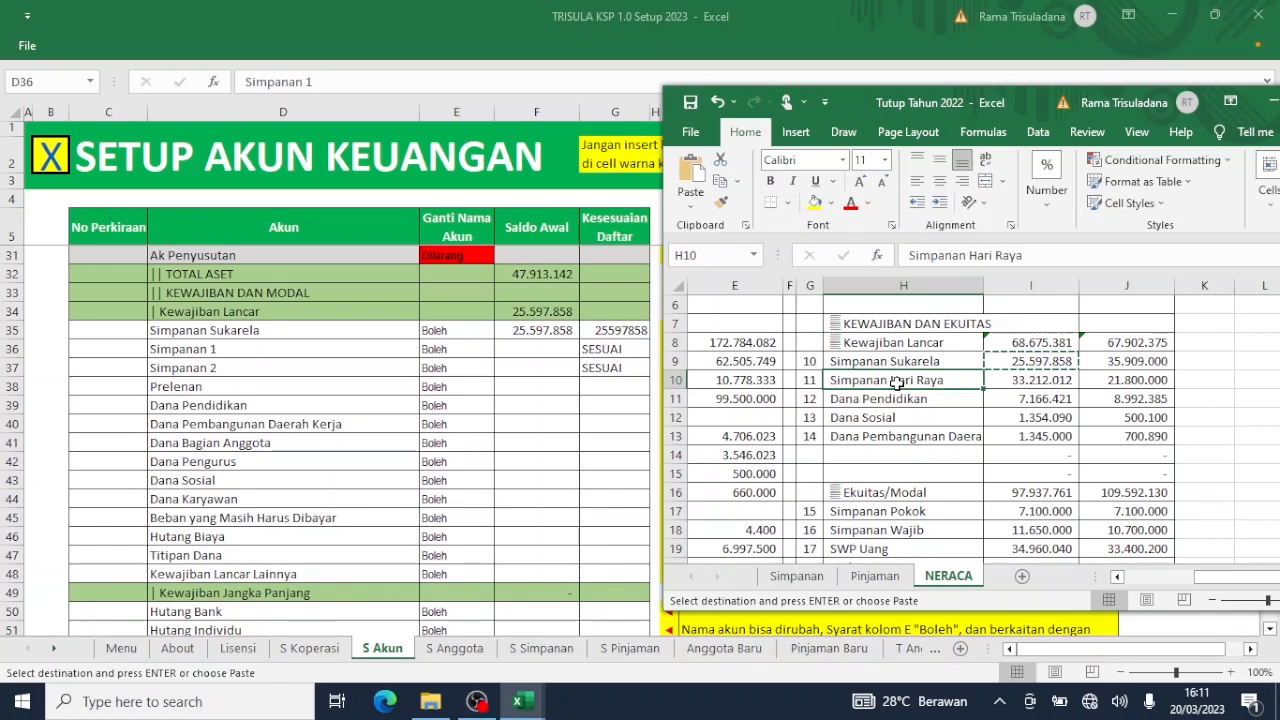
key("ctrl+c")
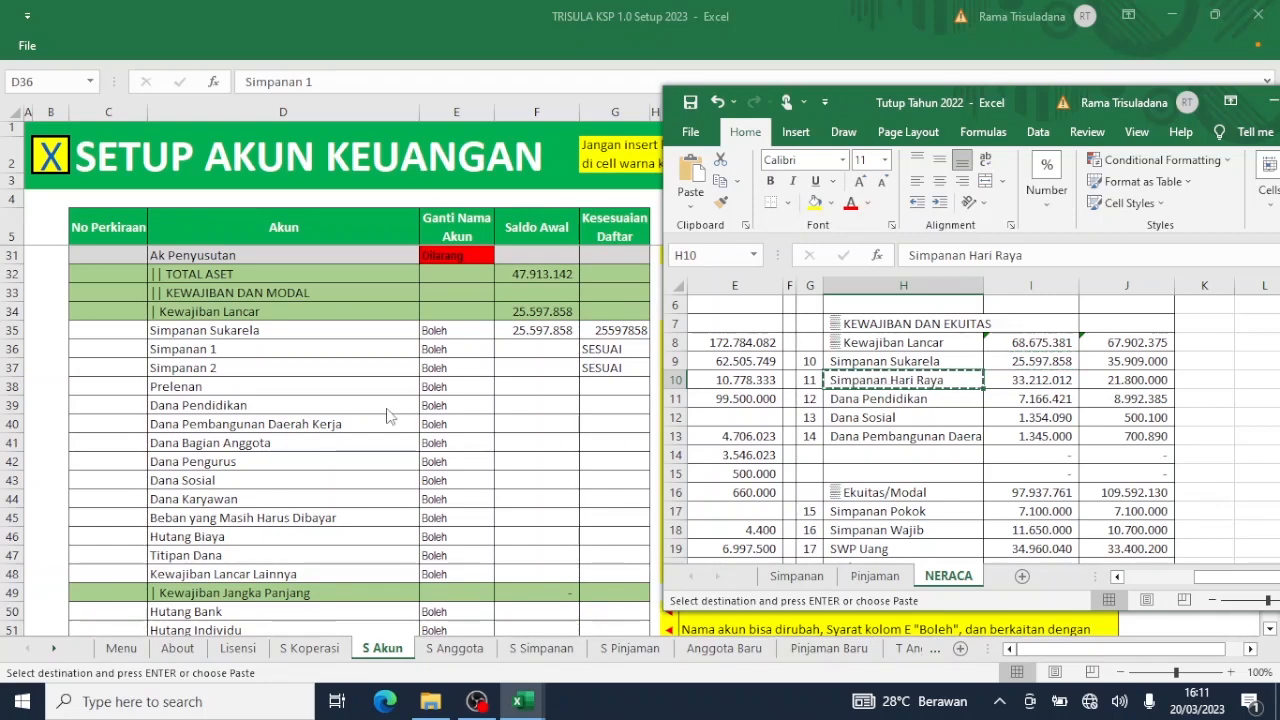
left_click(326, 354)
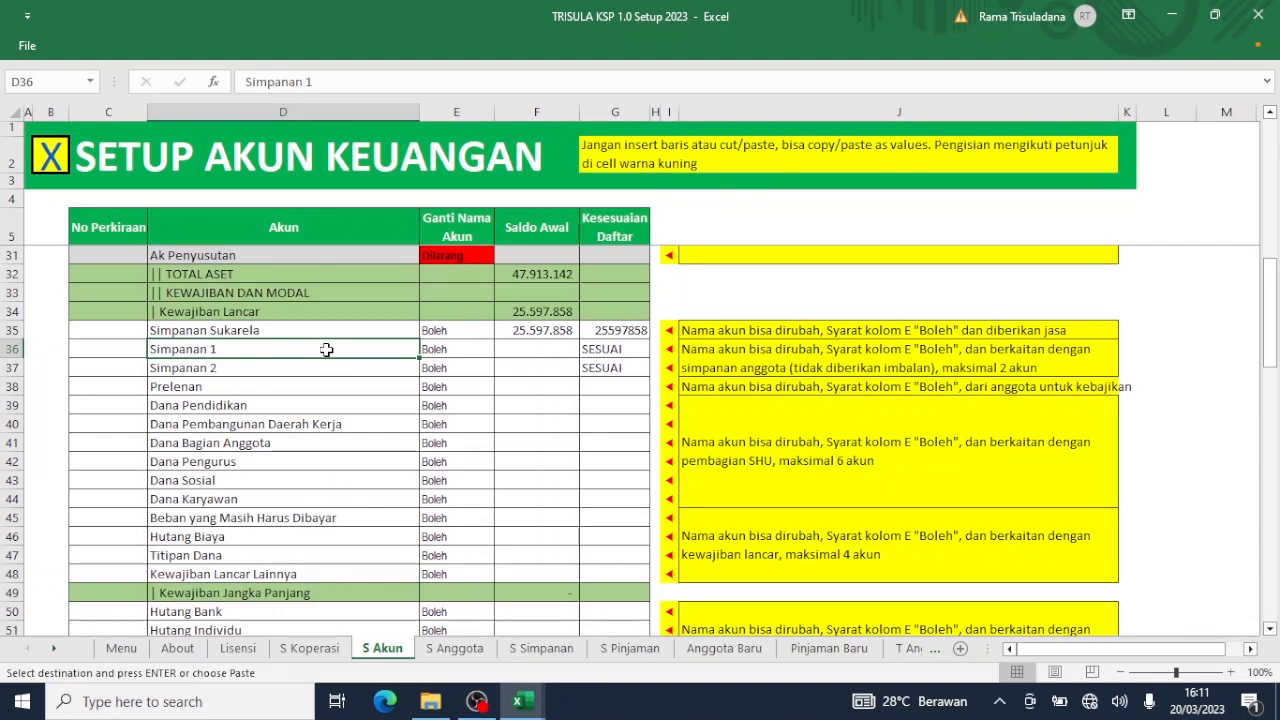
right_click(326, 349)
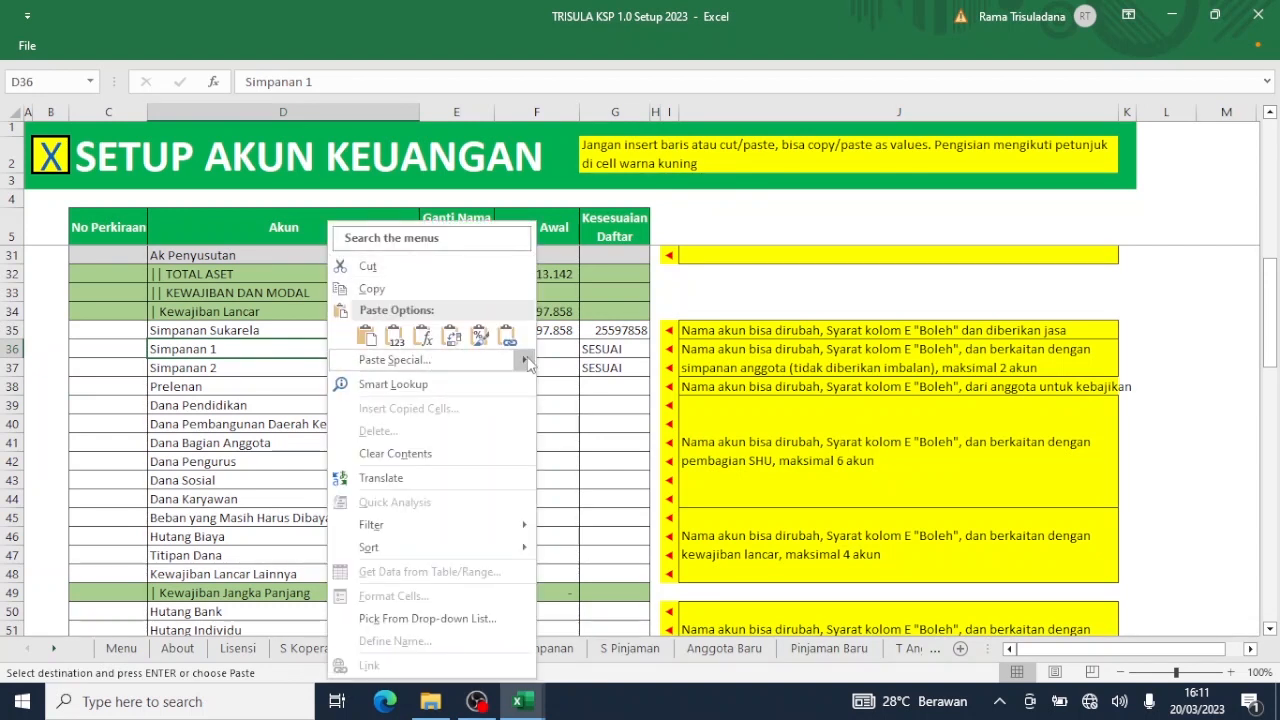
mouse_move(518, 361)
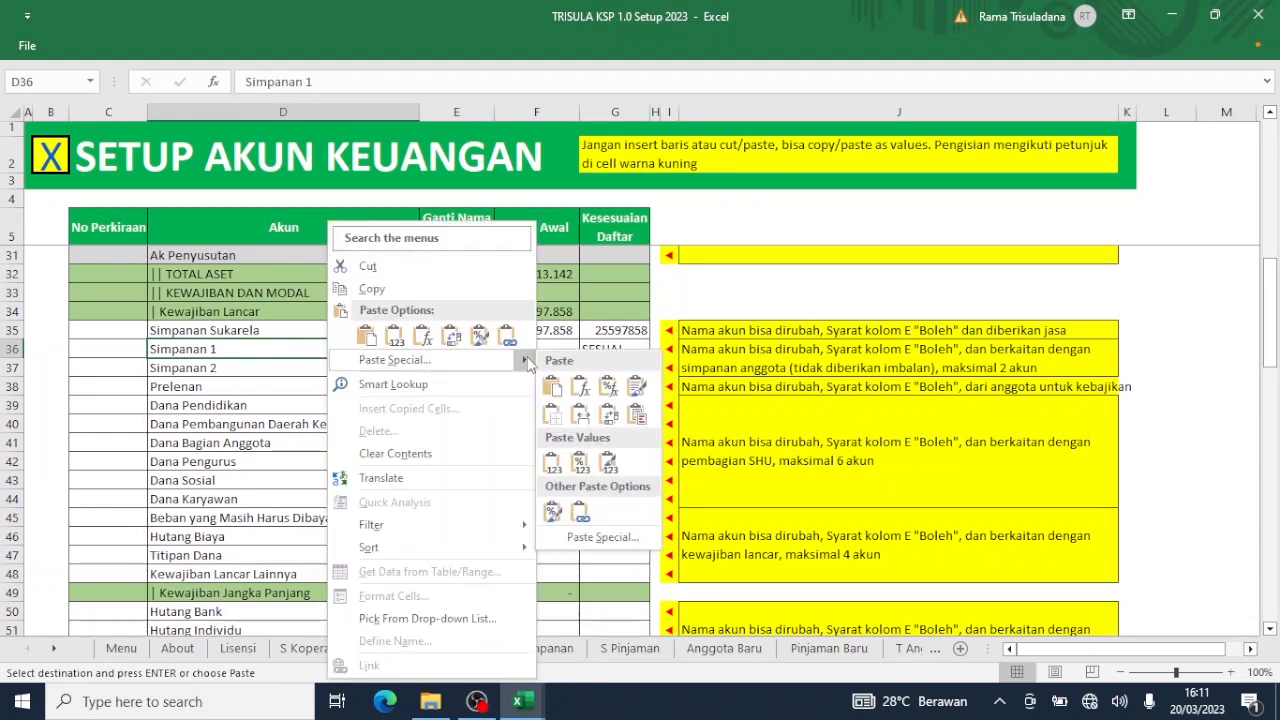
left_click(550, 463)
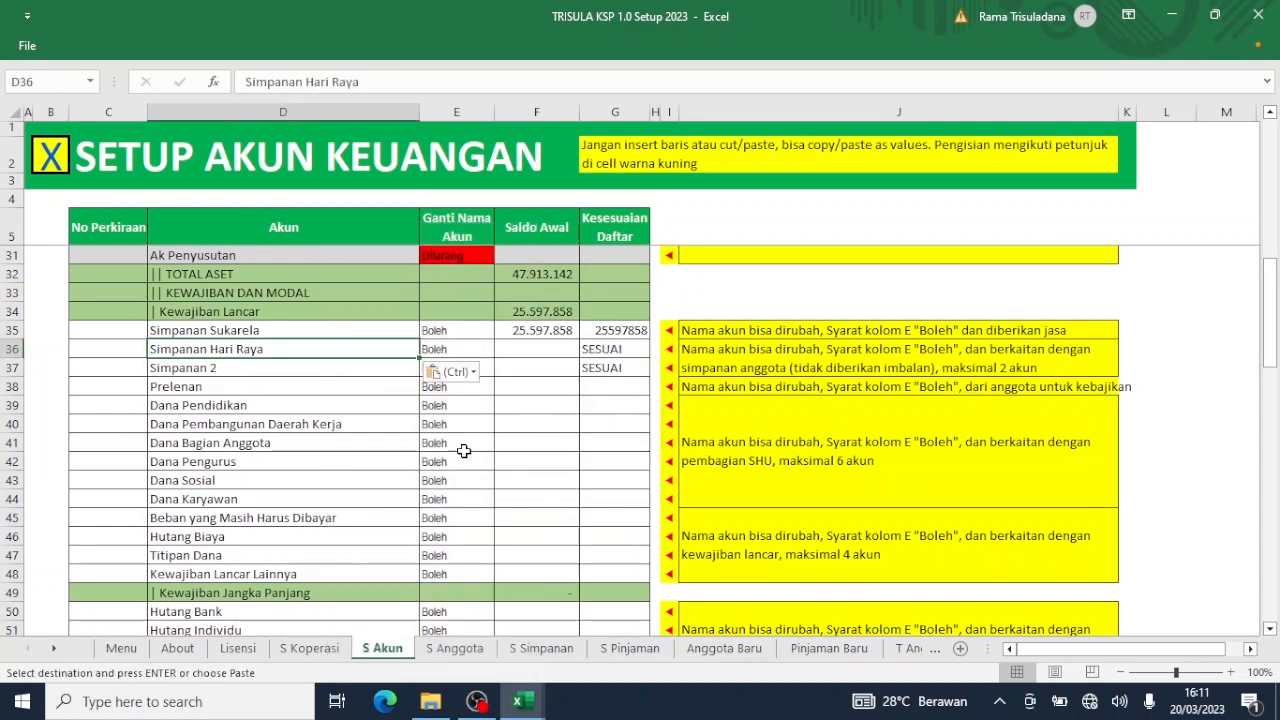
left_click(328, 367)
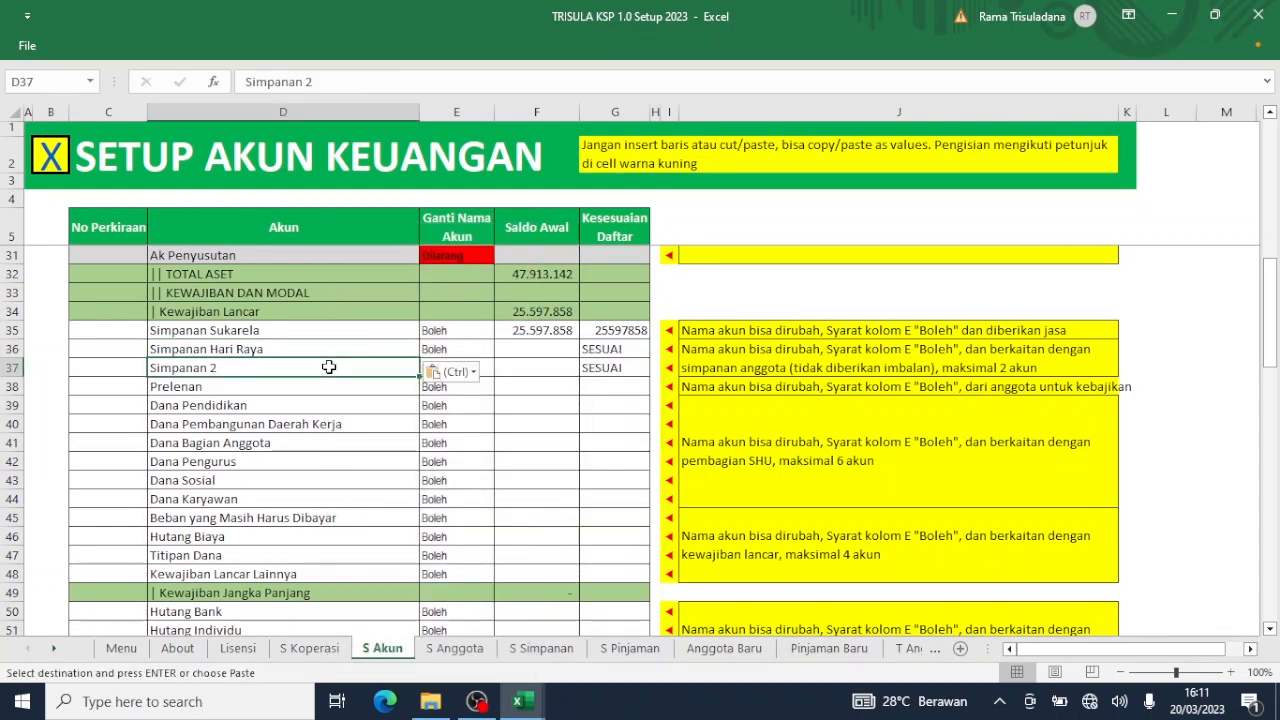
key("Delete")
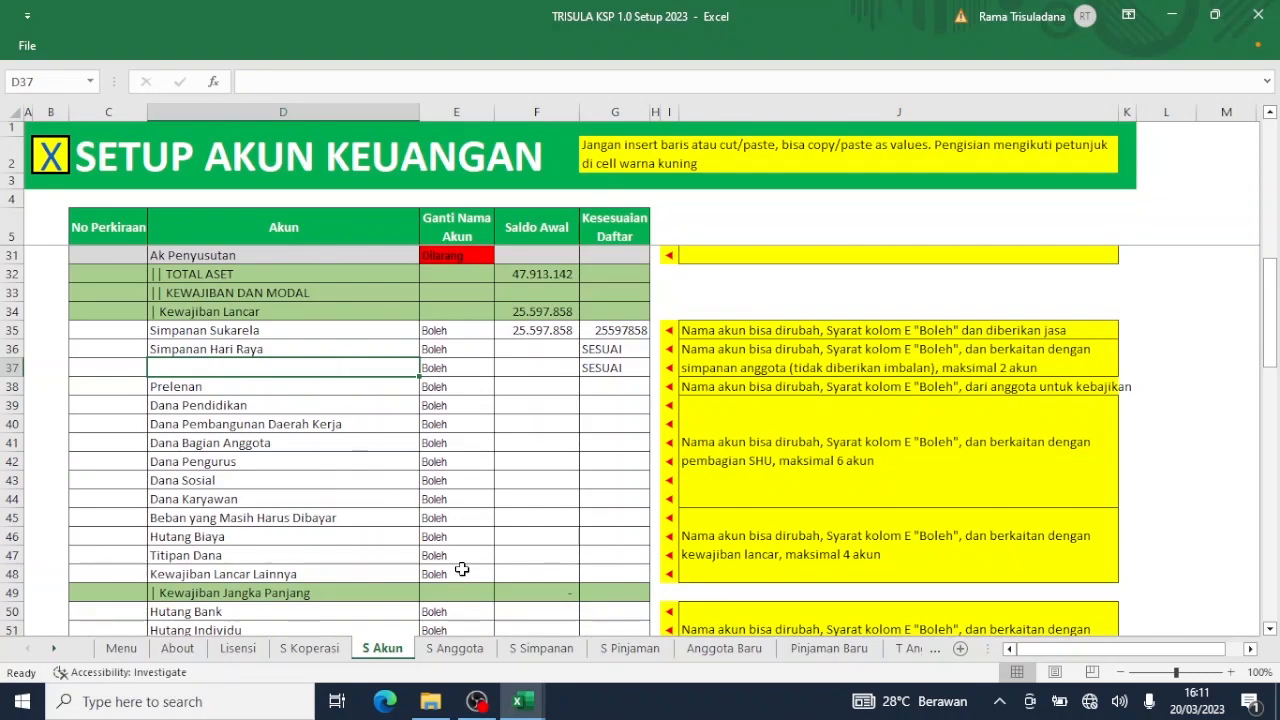
Paste the 33.212.012 Simpanan Hari Raya balance from NERACA I10 as a value into F36.
left_click(520, 703)
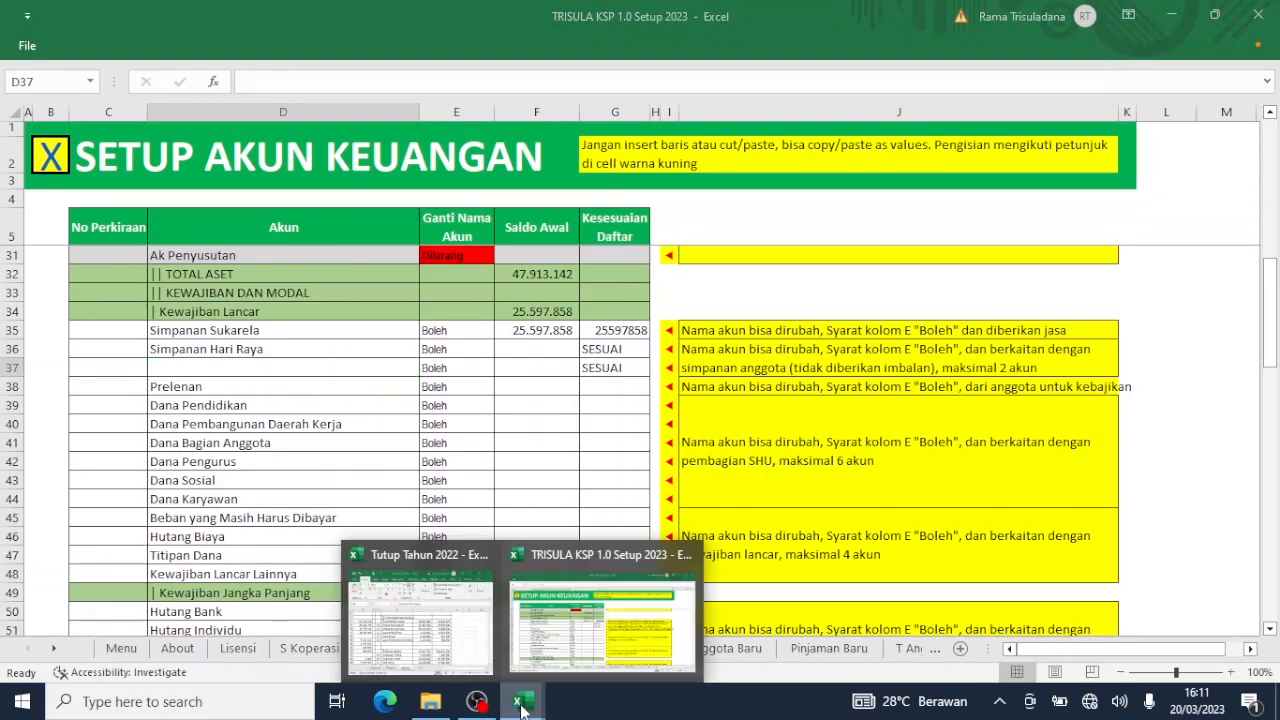
left_click(625, 610)
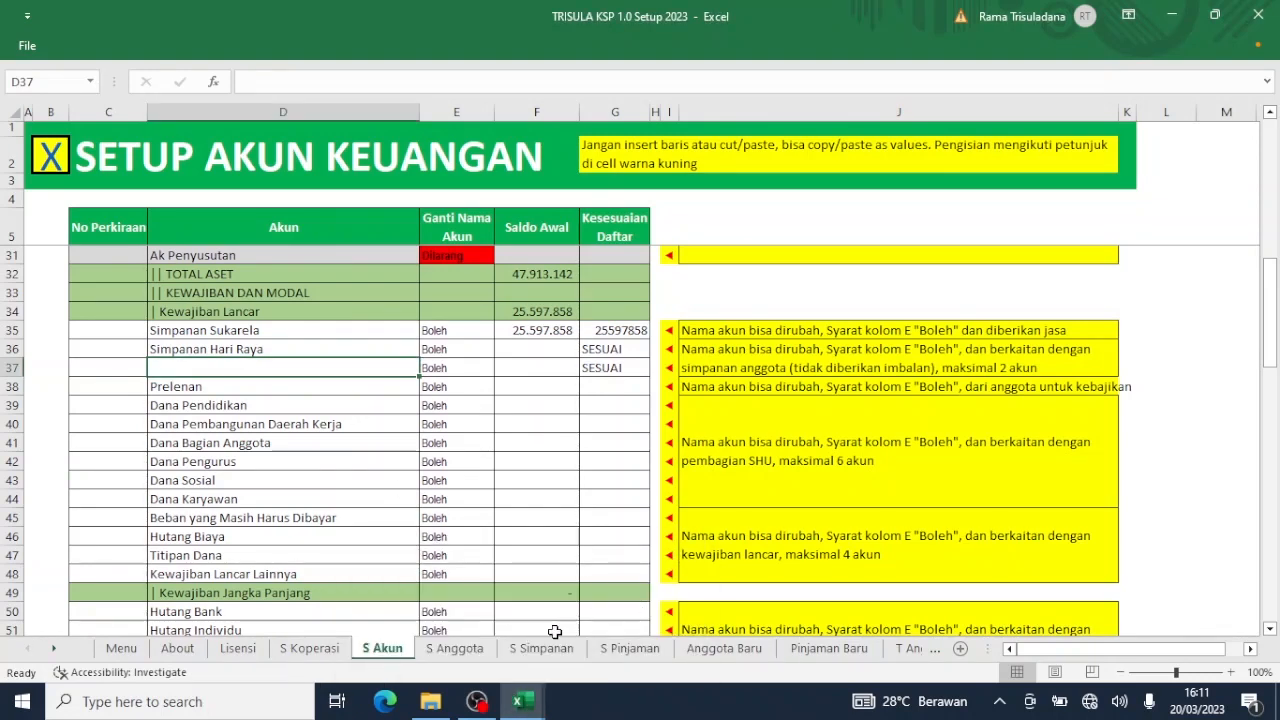
left_click(540, 705)
left_click(480, 630)
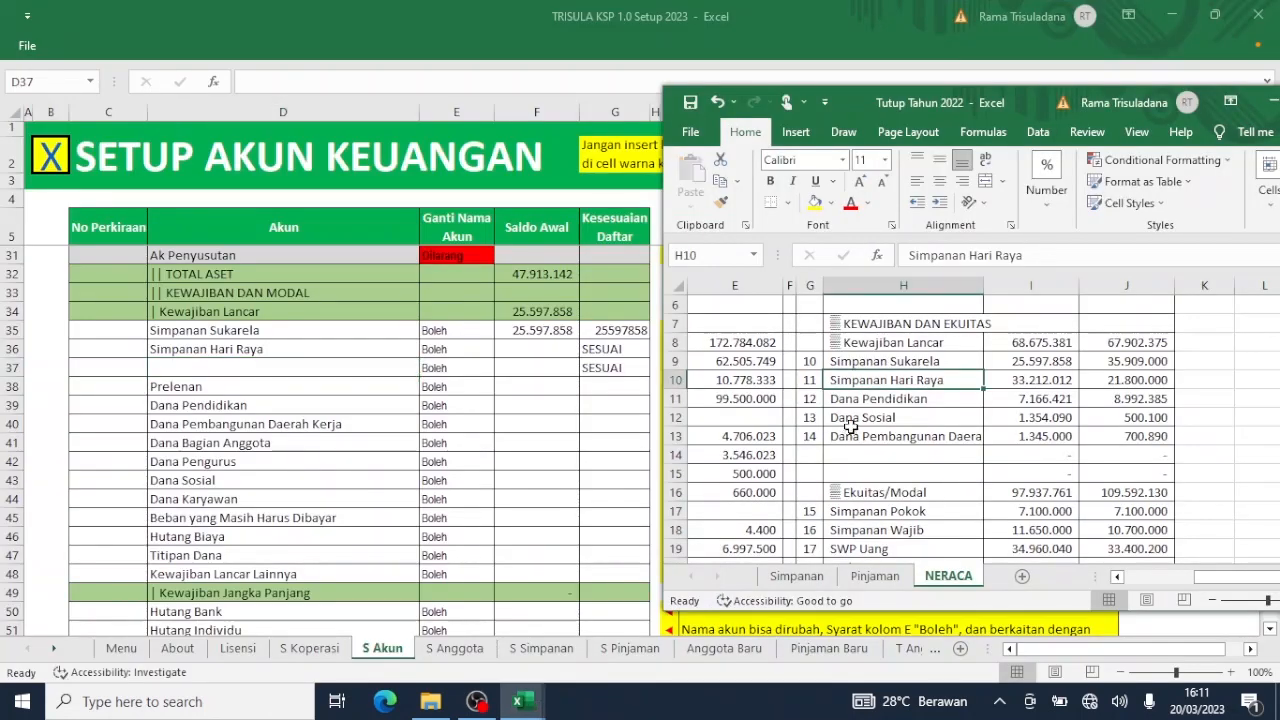
left_click(1010, 380)
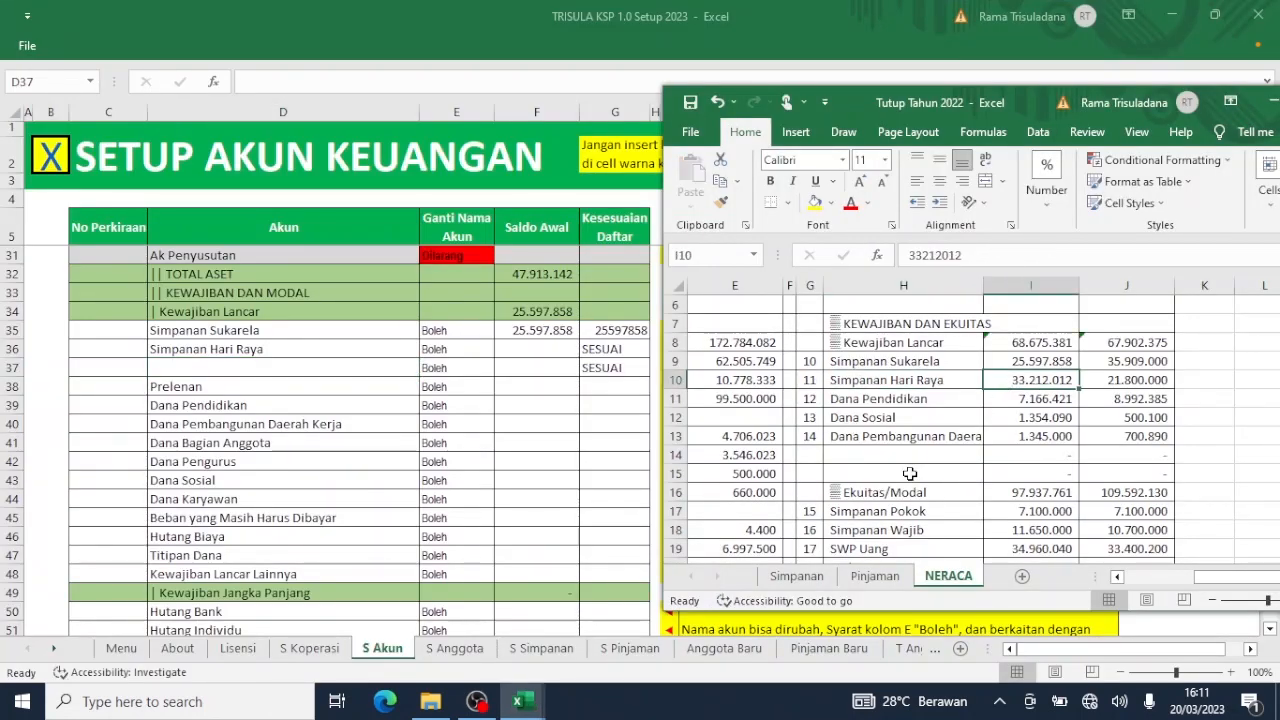
key("ctrl+c")
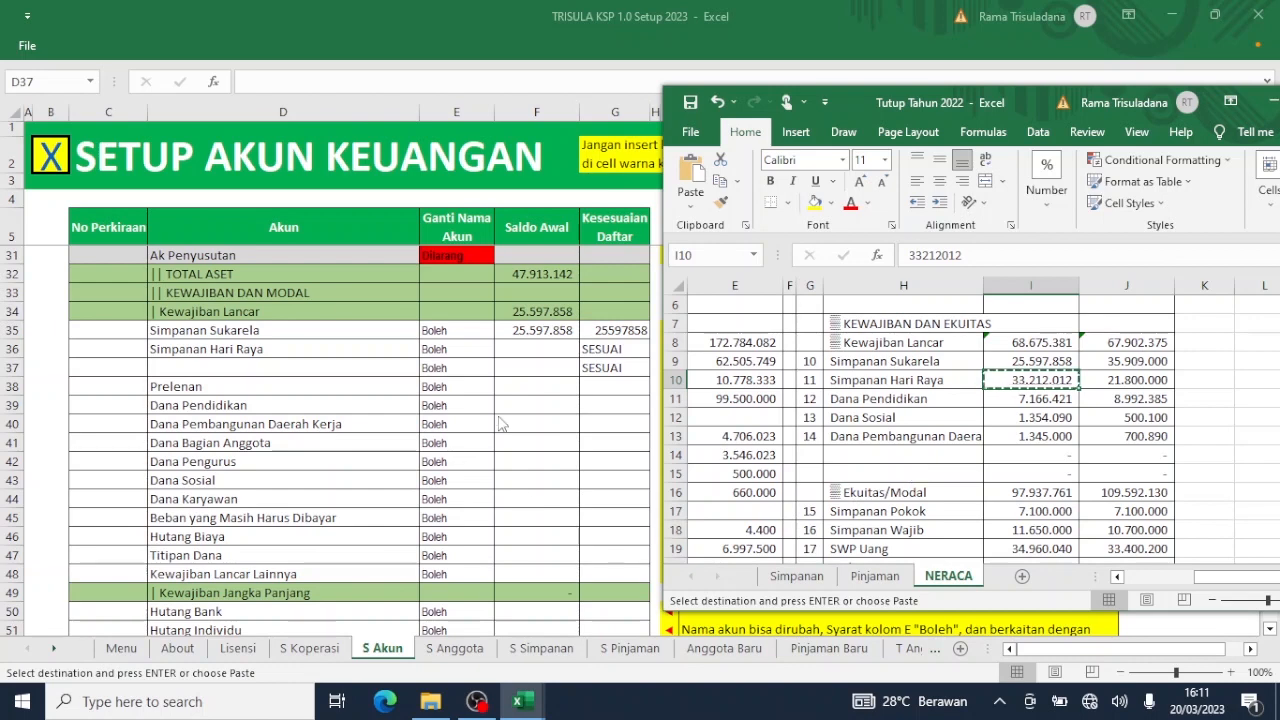
left_click(538, 367)
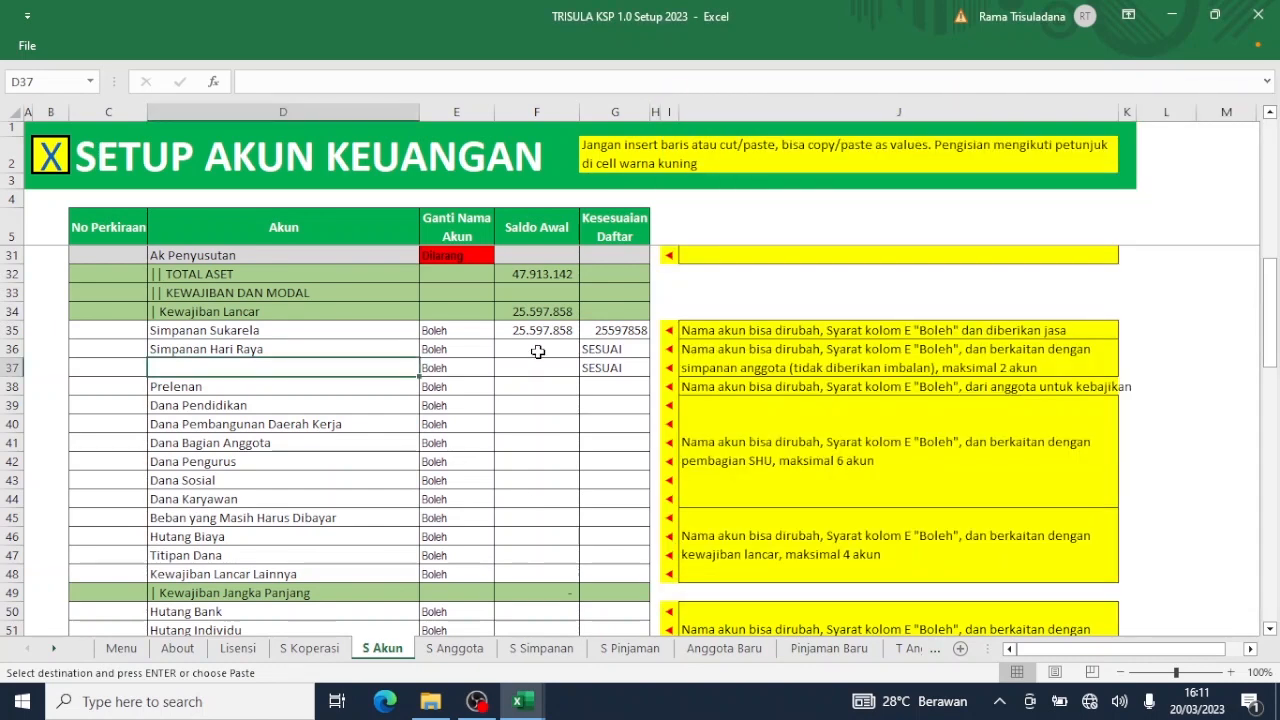
left_click(538, 351)
right_click(538, 351)
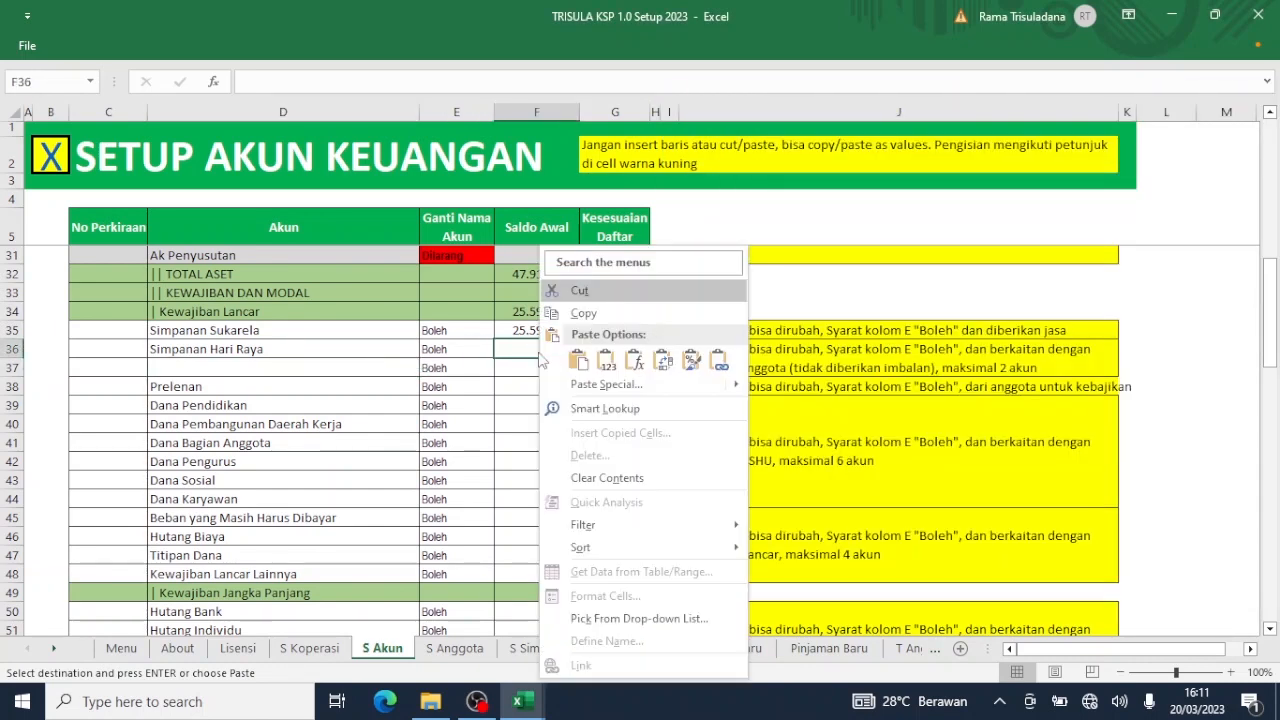
left_click(609, 363)
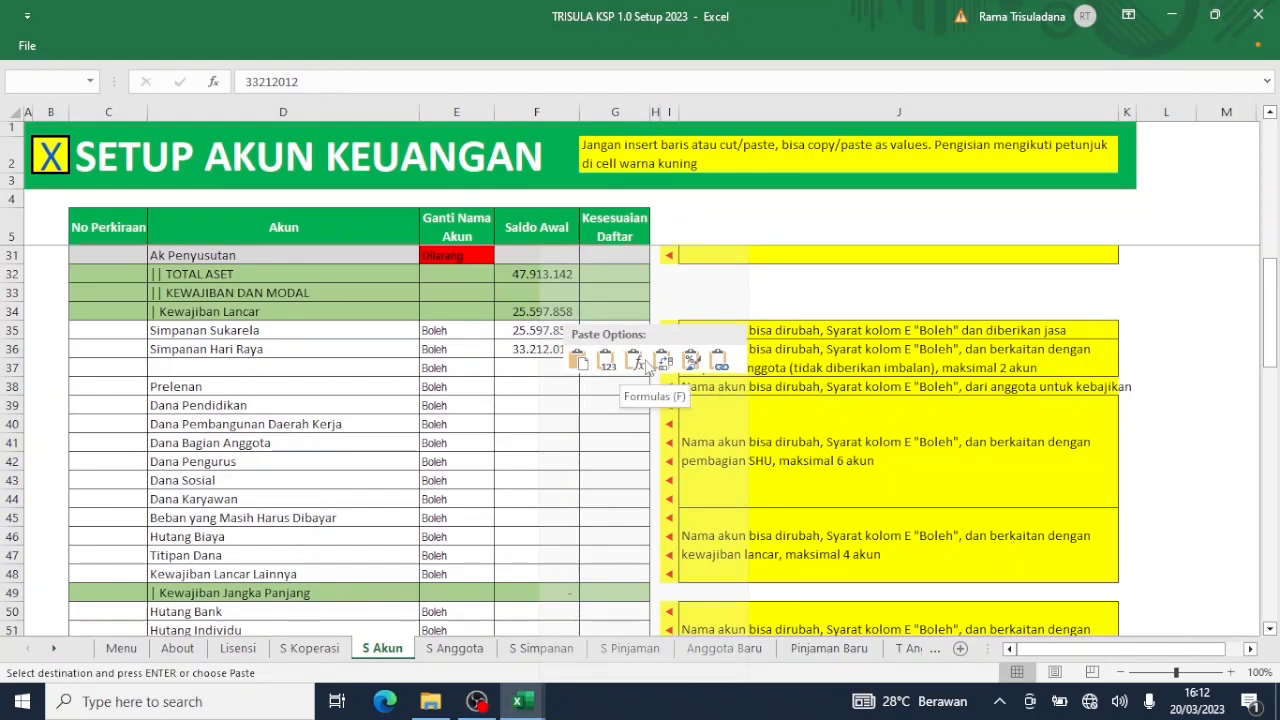
left_click(607, 362)
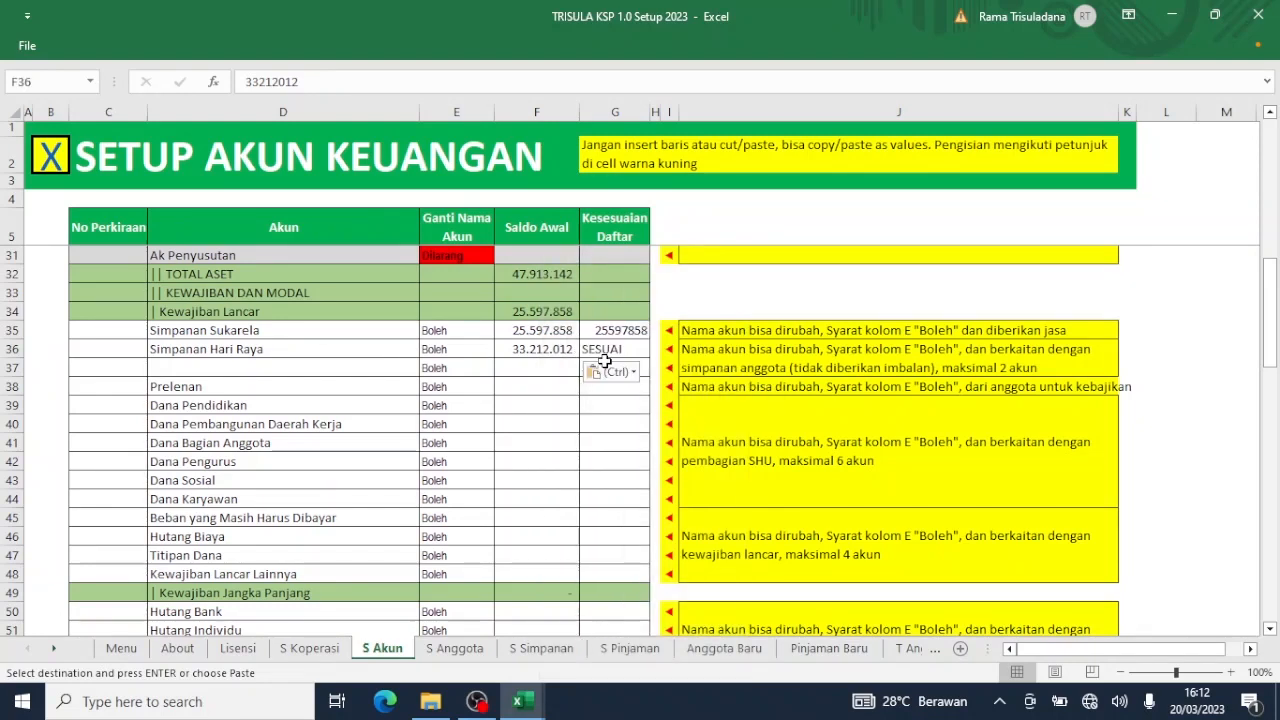
Select the unused Prelenan account name in D38.
left_click(548, 400)
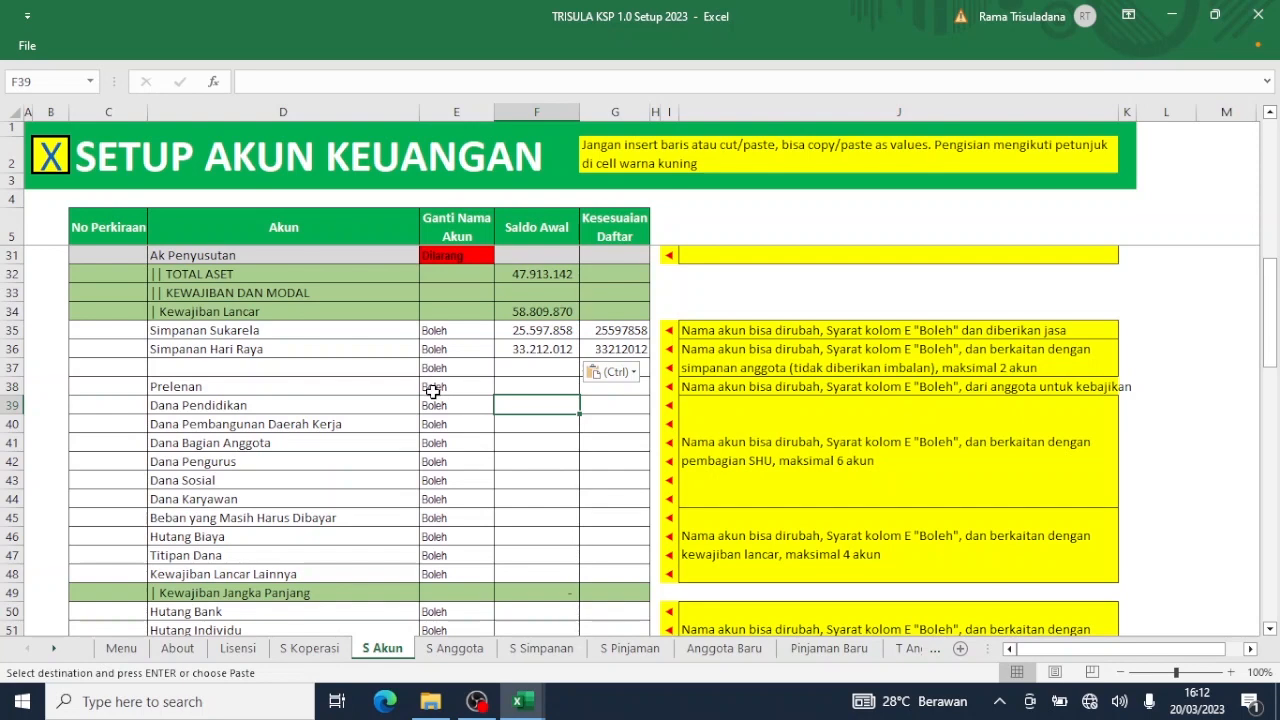
mouse_move(518, 695)
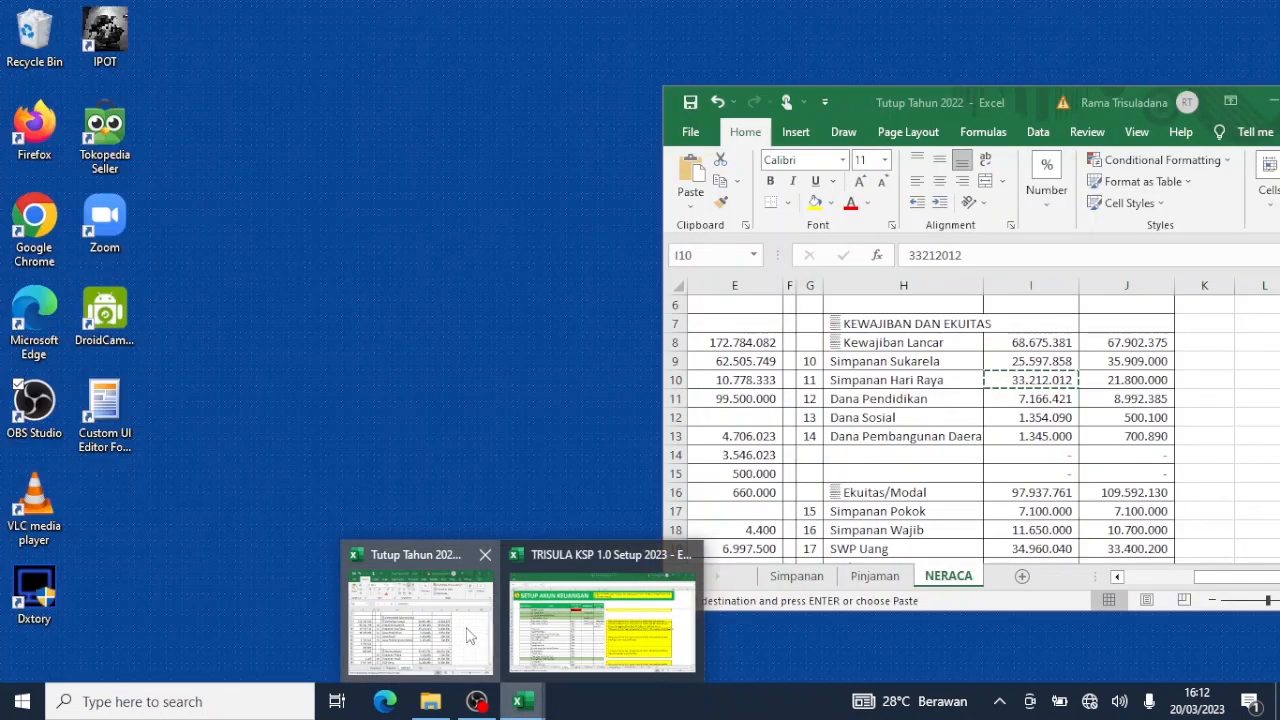
left_click(470, 636)
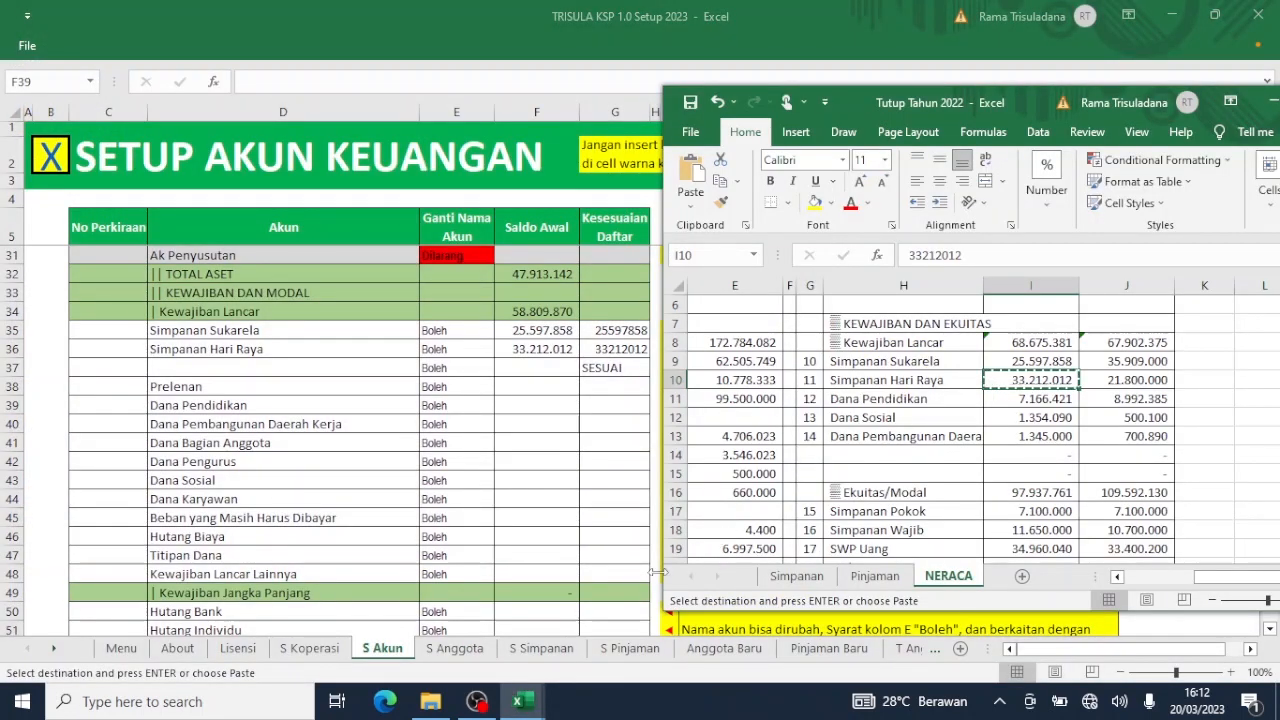
mouse_move(518, 700)
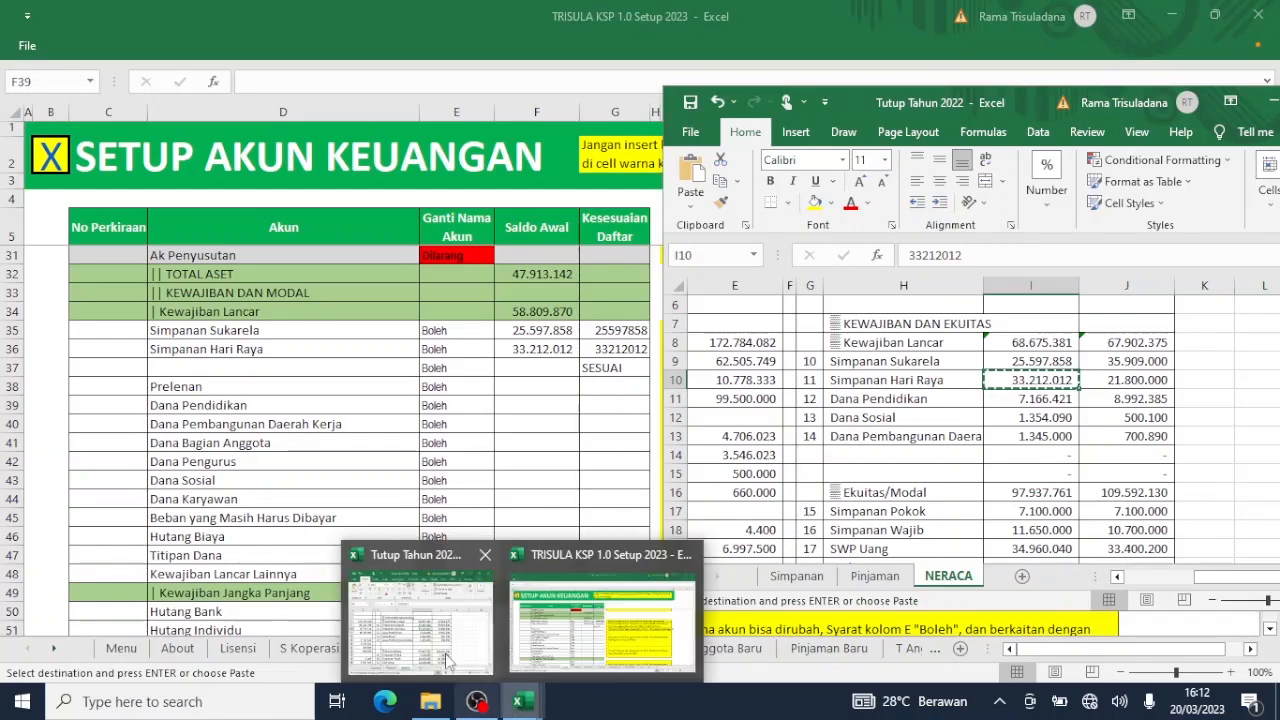
left_click(445, 658)
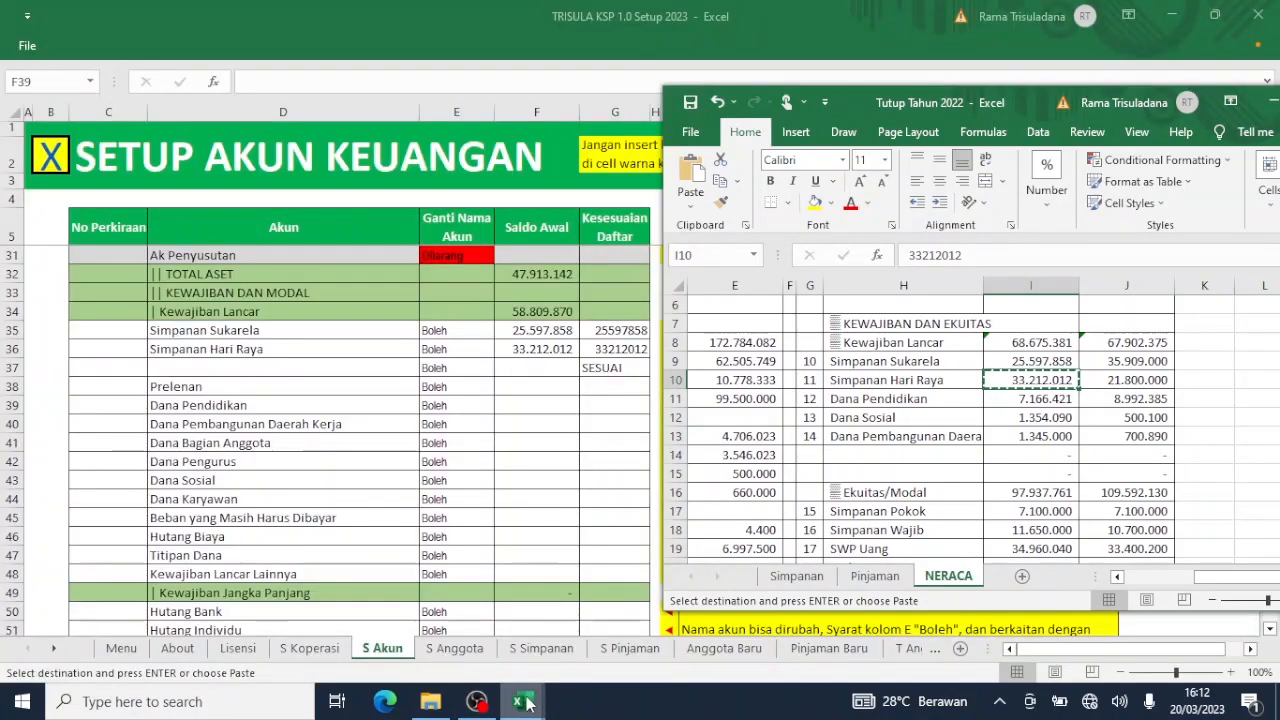
left_click(206, 384)
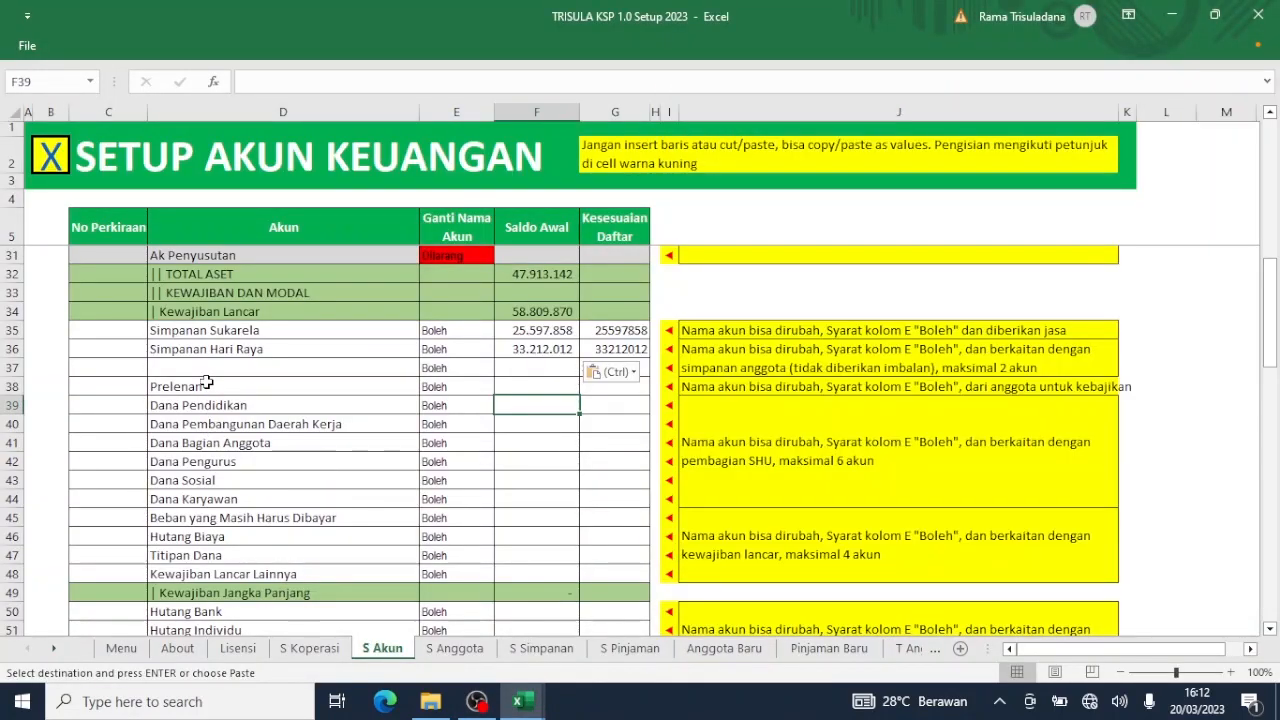
Delete the Prelenan name in D38 and copy the 7.166.421 Dana Pendidikan balance from NERACA I11.
key("Delete")
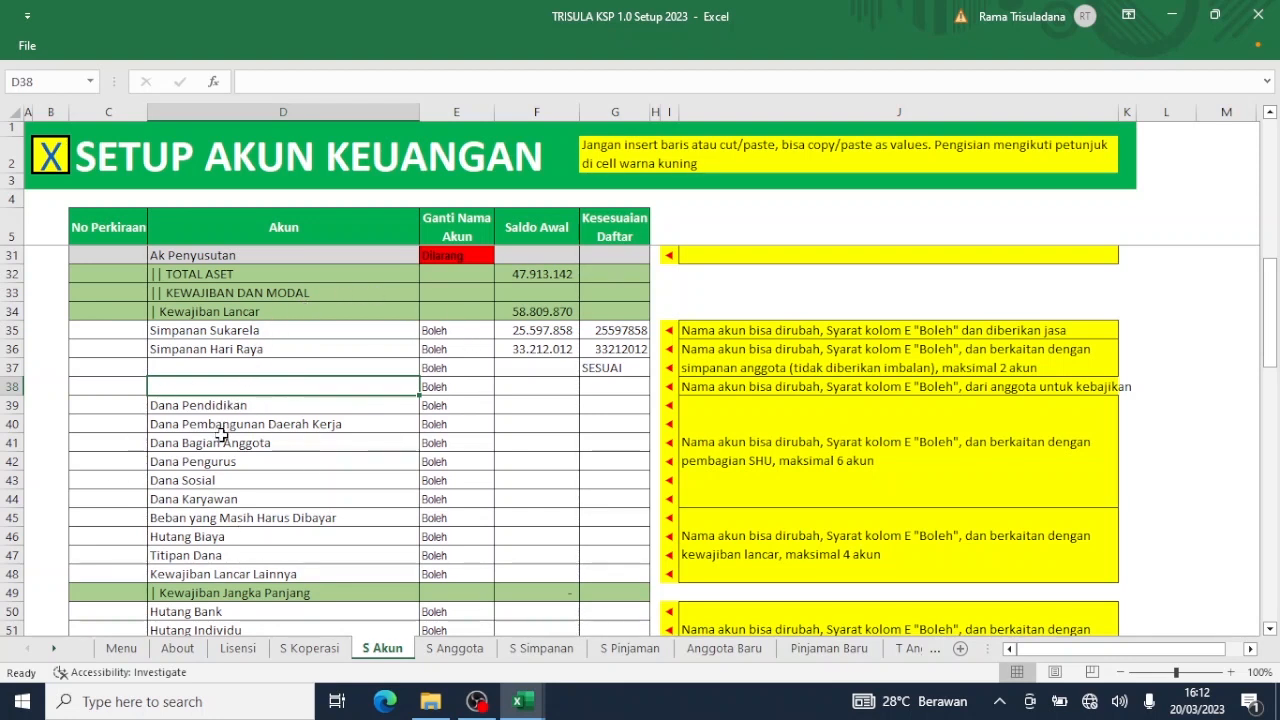
mouse_move(530, 706)
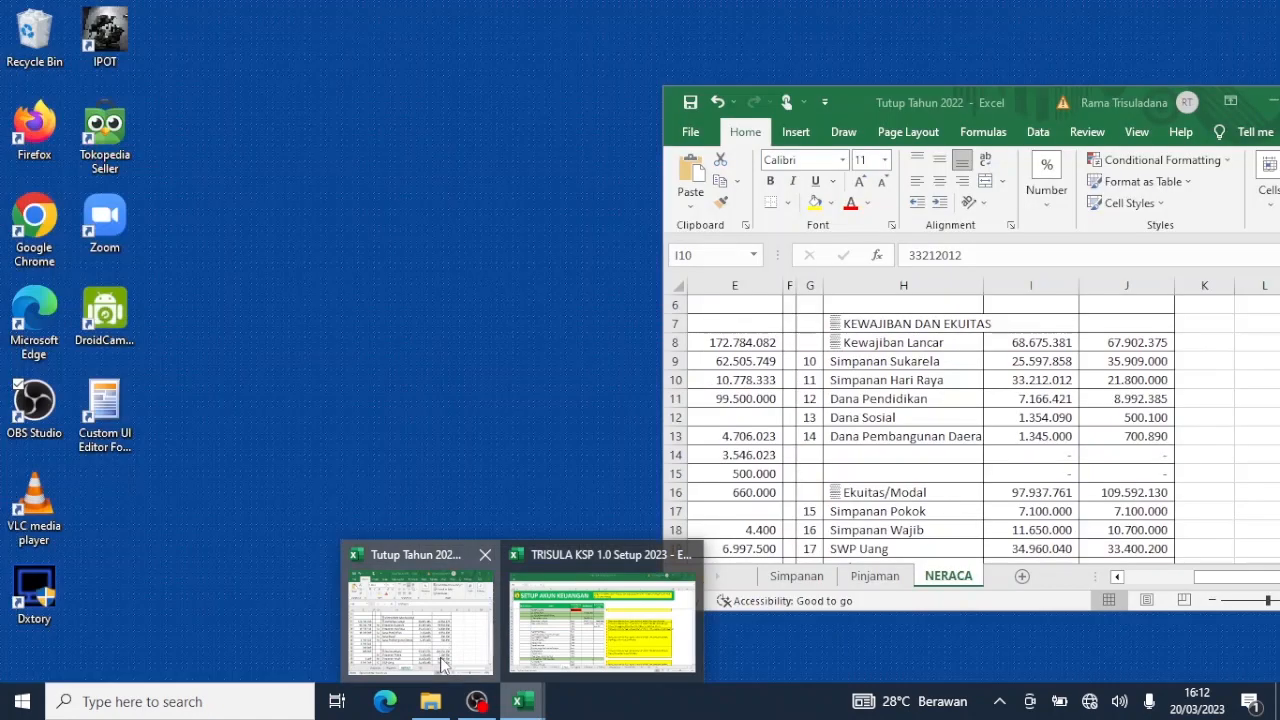
left_click(443, 664)
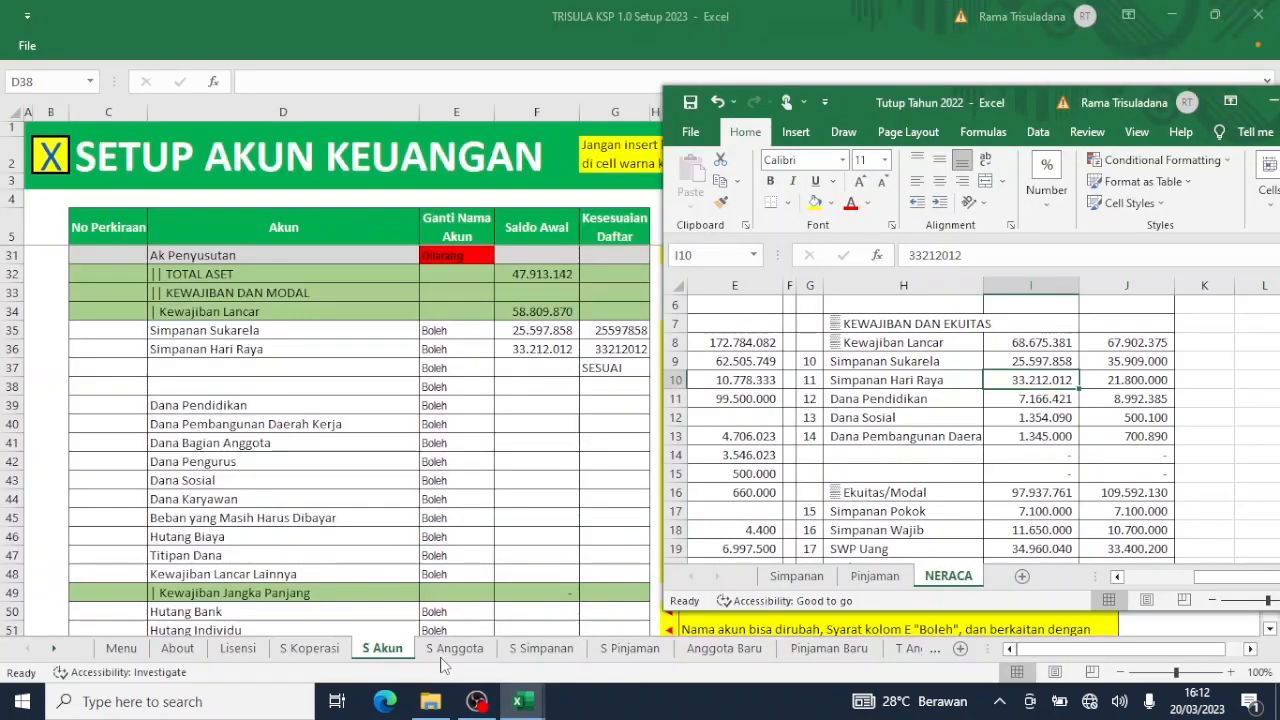
left_click(1020, 404)
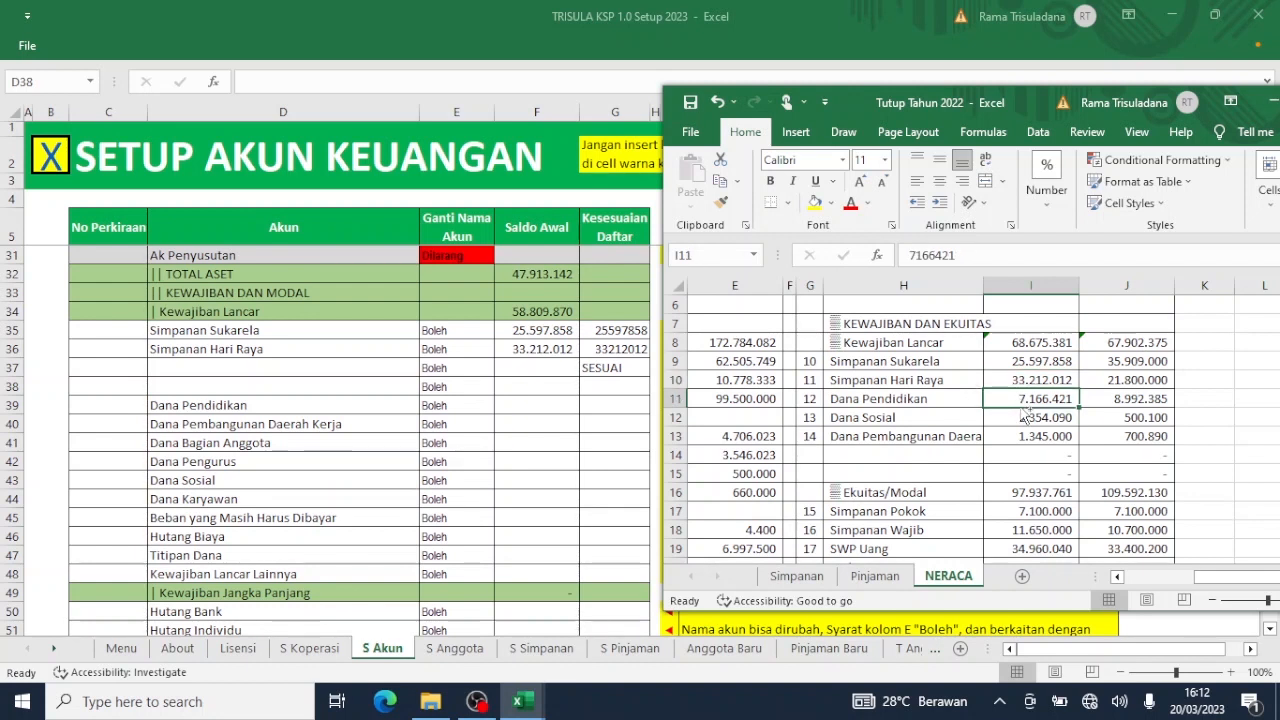
key("ctrl+c")
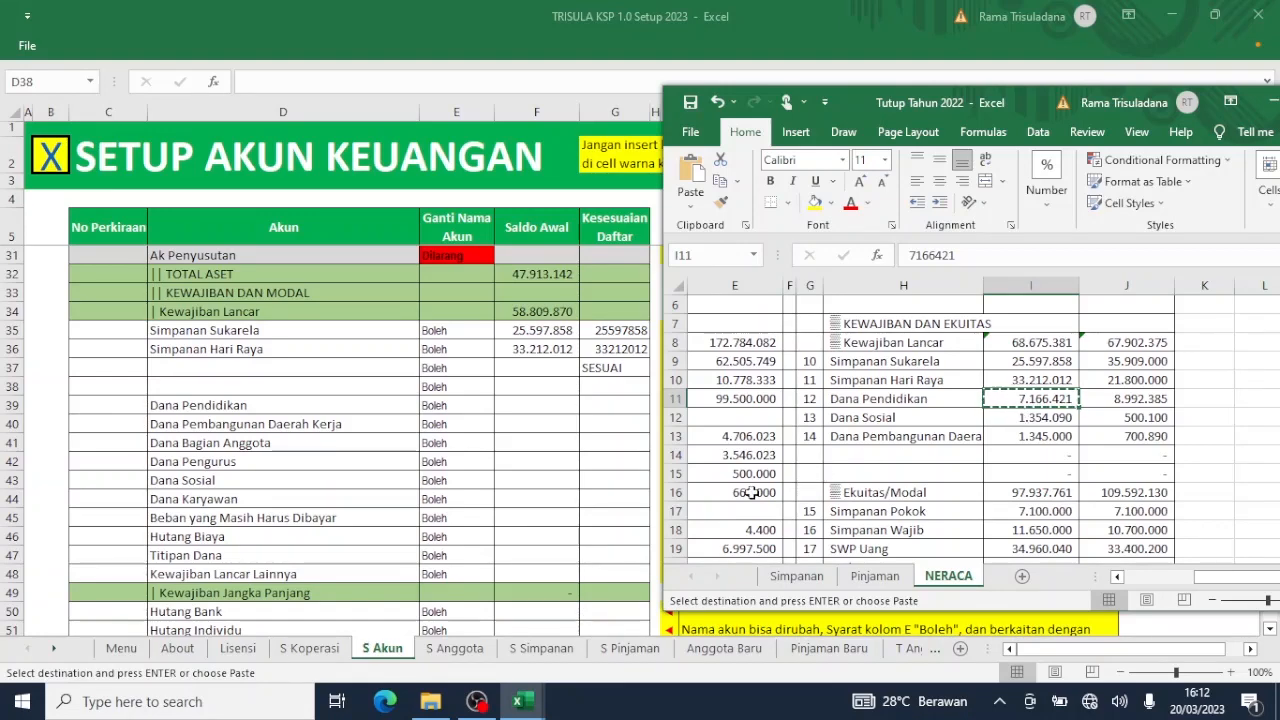
key("alt+Tab")
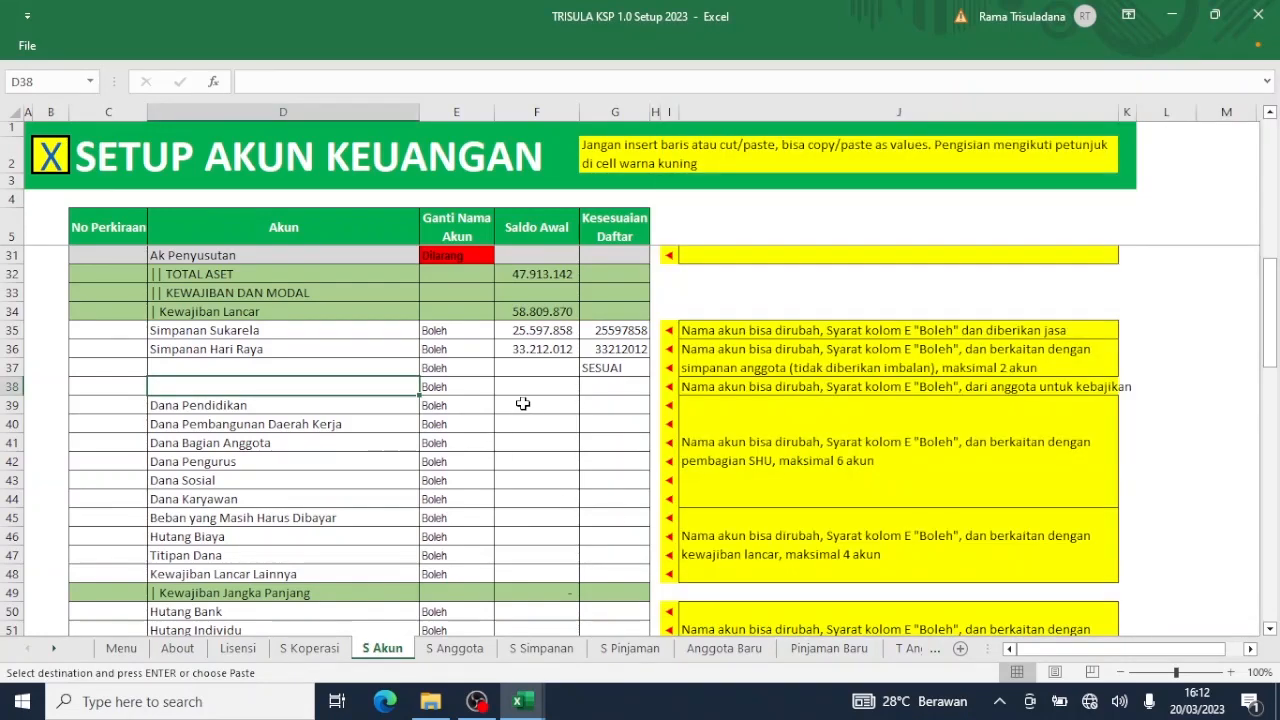
Paste 7.166.421 as a value into Dana Pendidikan's Saldo Awal cell F39.
left_click(522, 403)
right_click(522, 403)
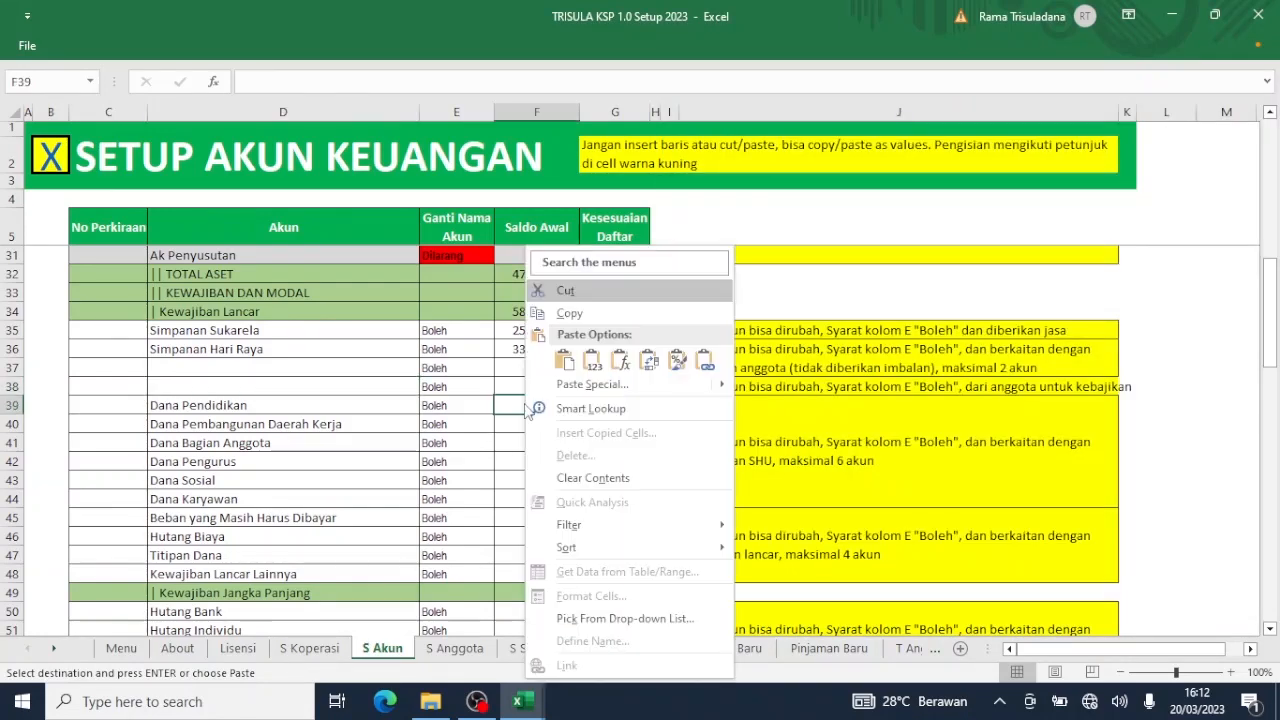
left_click(591, 364)
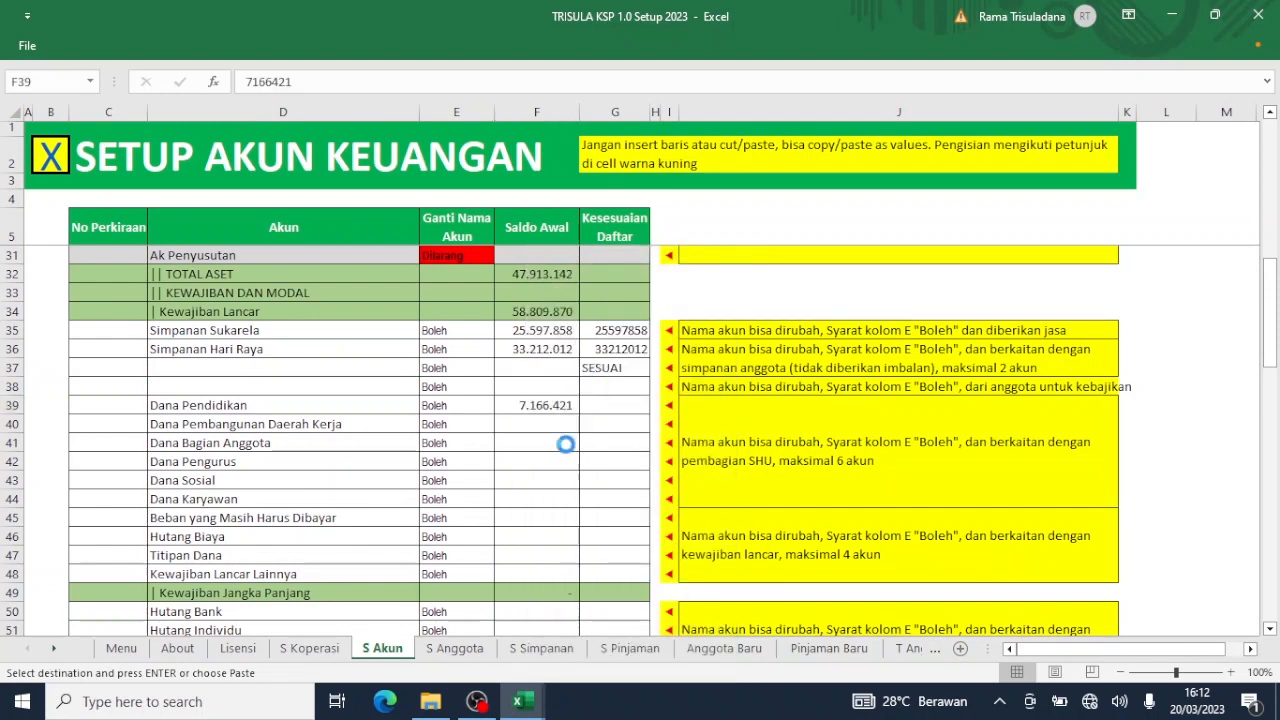
Copy the 1.345.000 Dana Pembangunan Daerah balance from NERACA I13.
mouse_move(522, 703)
left_click(440, 665)
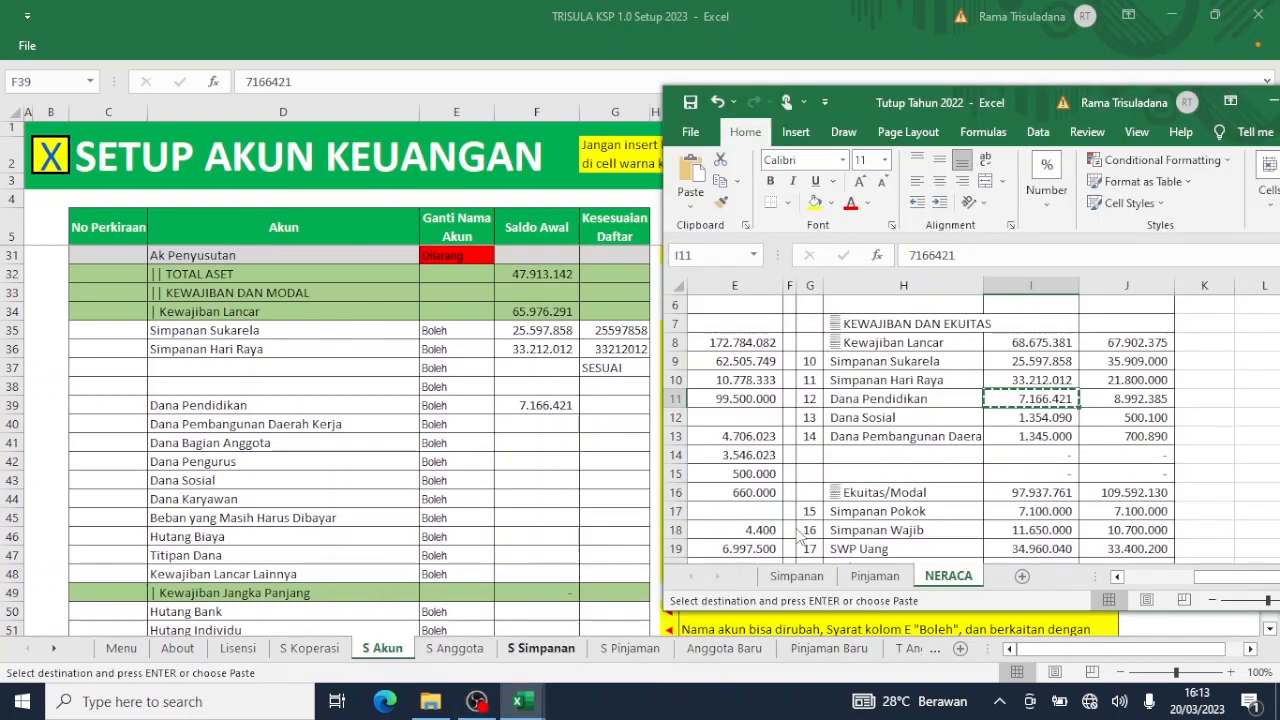
left_click(1034, 436)
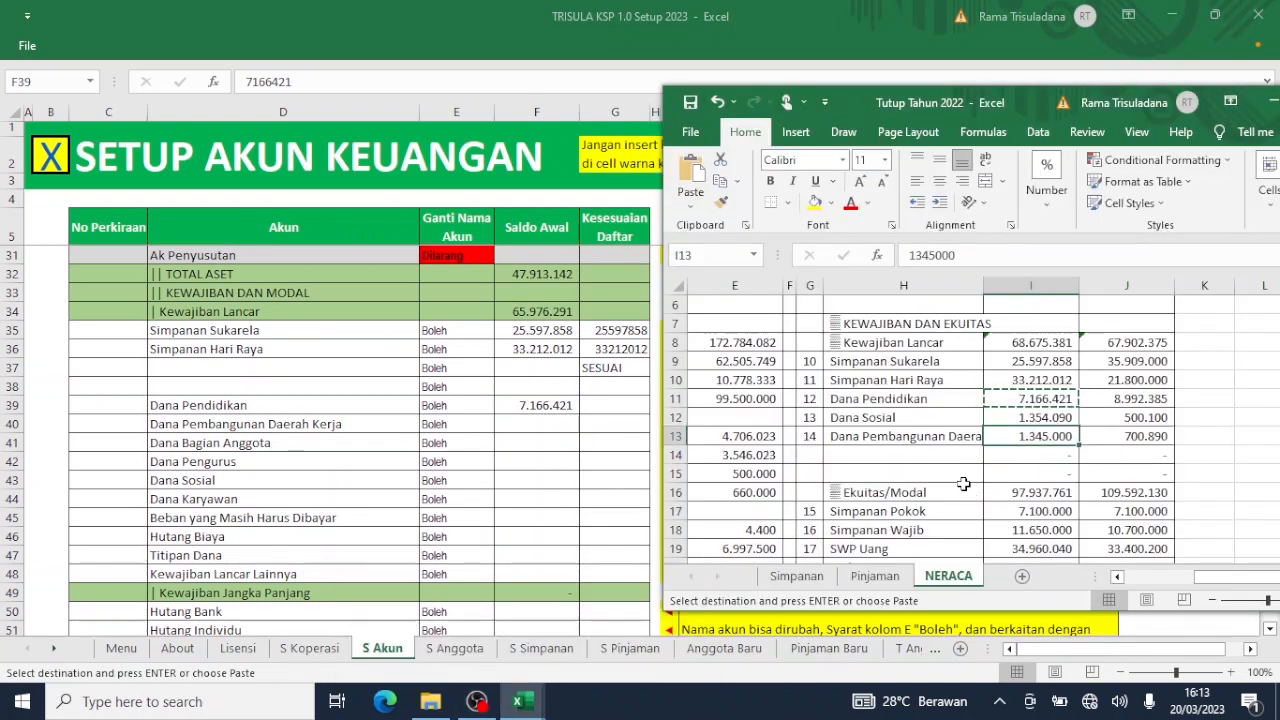
key("ctrl+c")
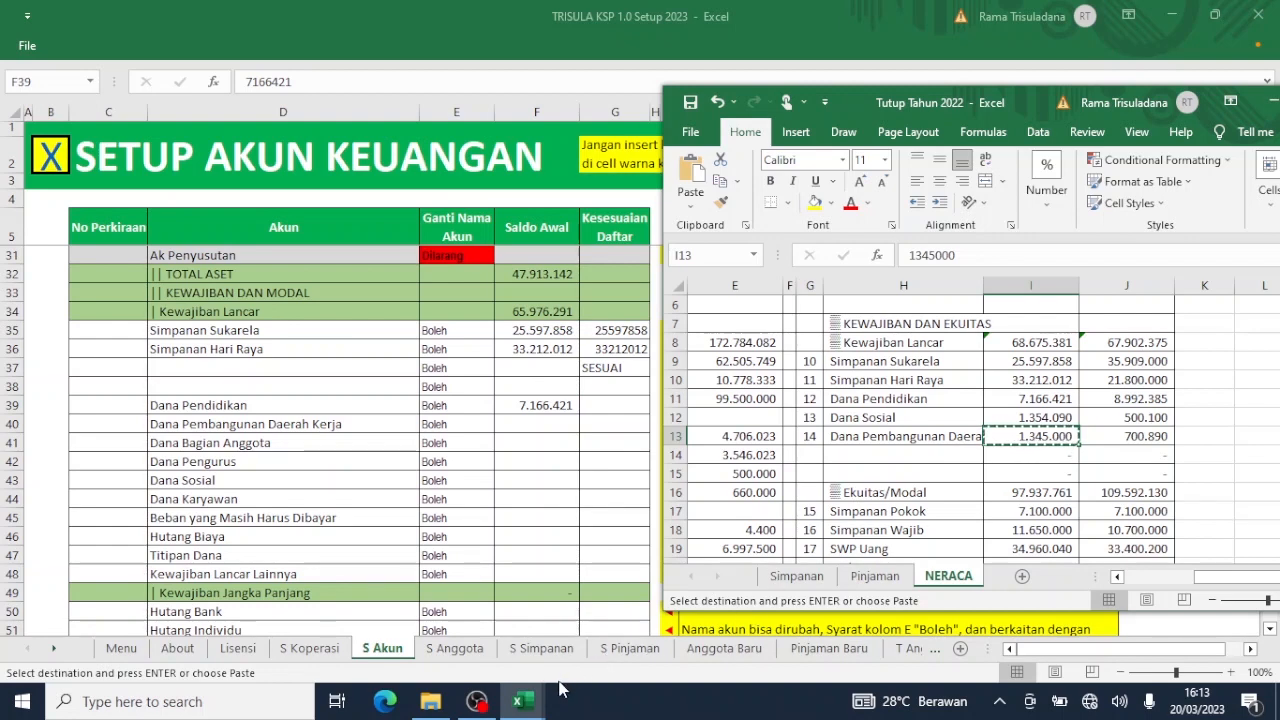
mouse_move(520, 700)
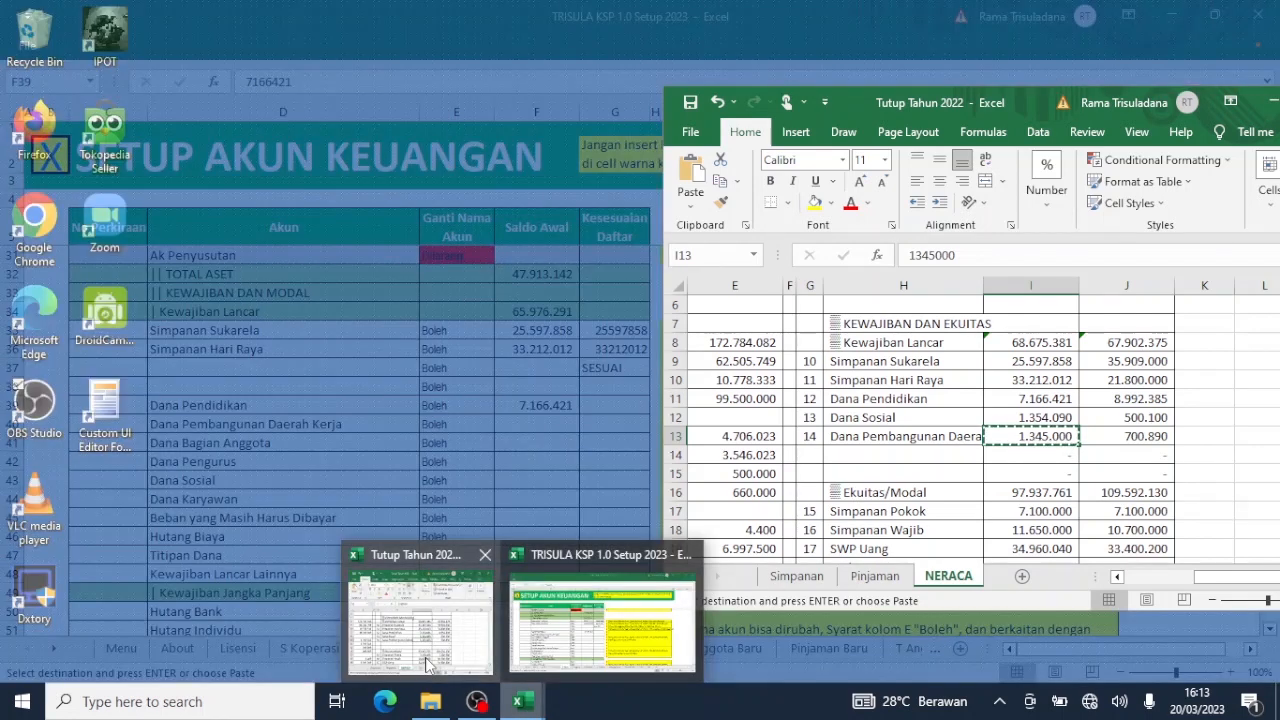
left_click(428, 665)
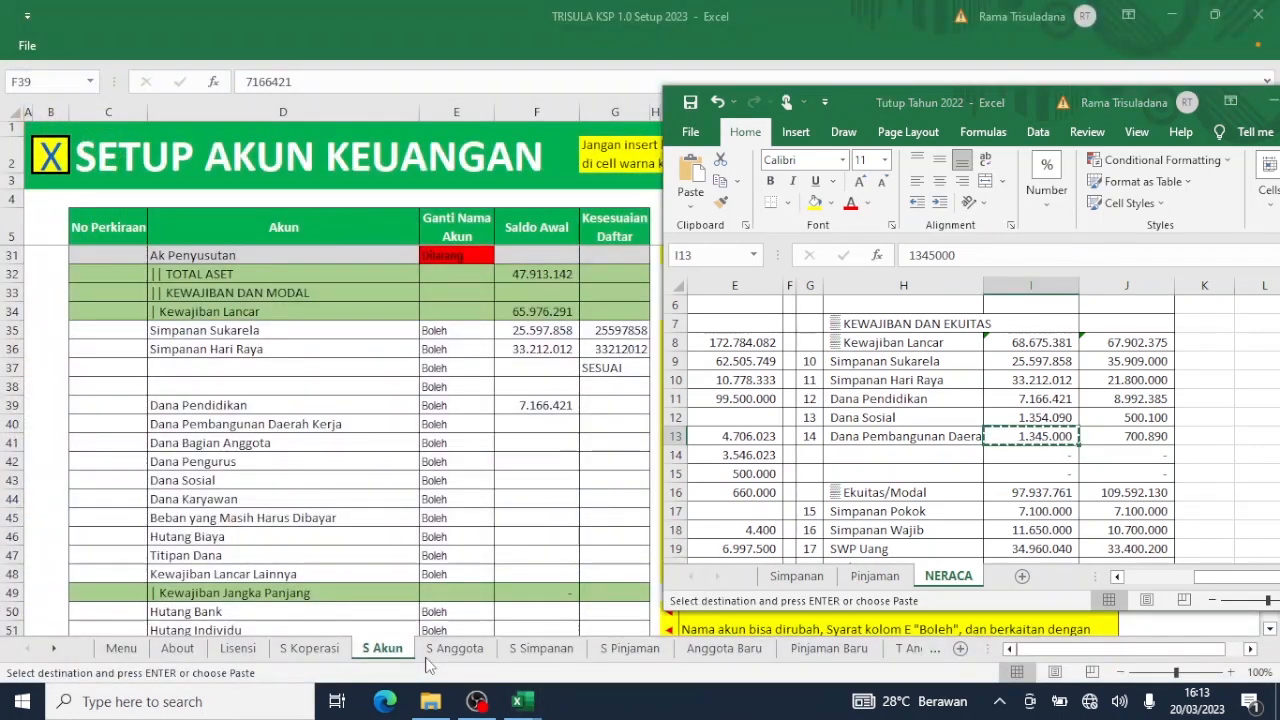
left_click(553, 417)
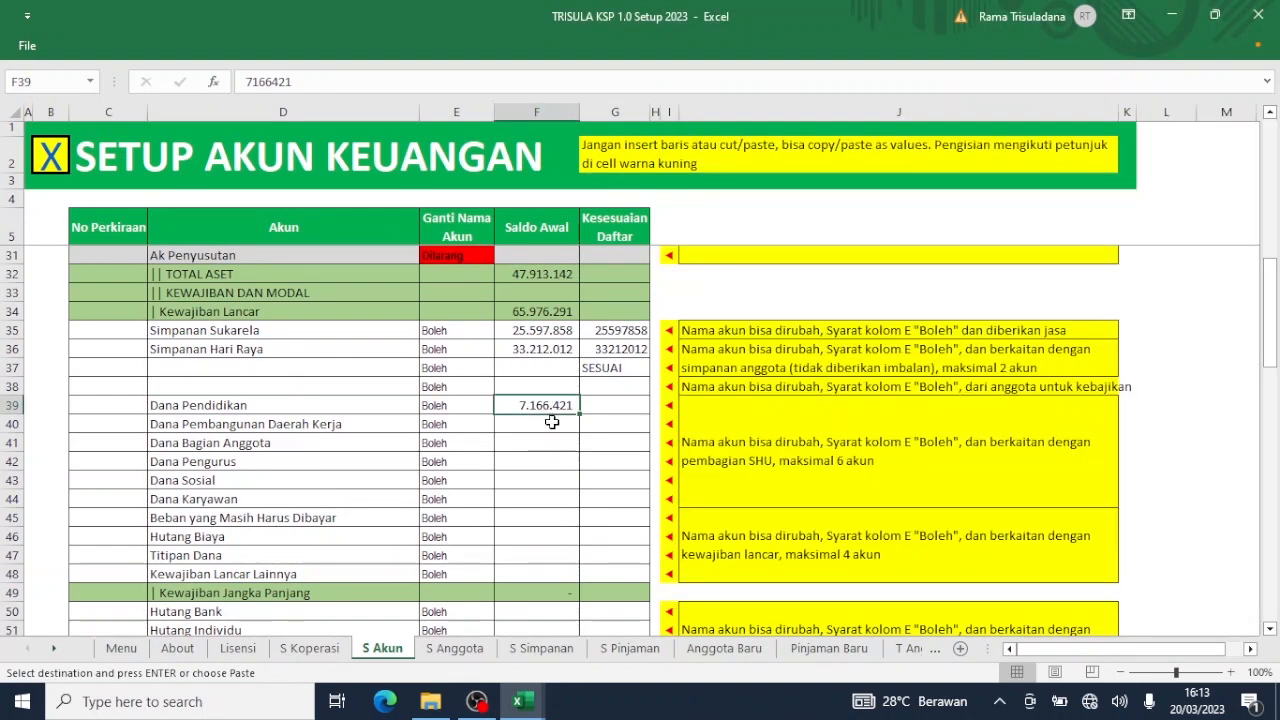
Paste 1.345.000 as a value into Dana Pembangunan Daerah Kerja's balance cell F40.
left_click(551, 422)
right_click(551, 422)
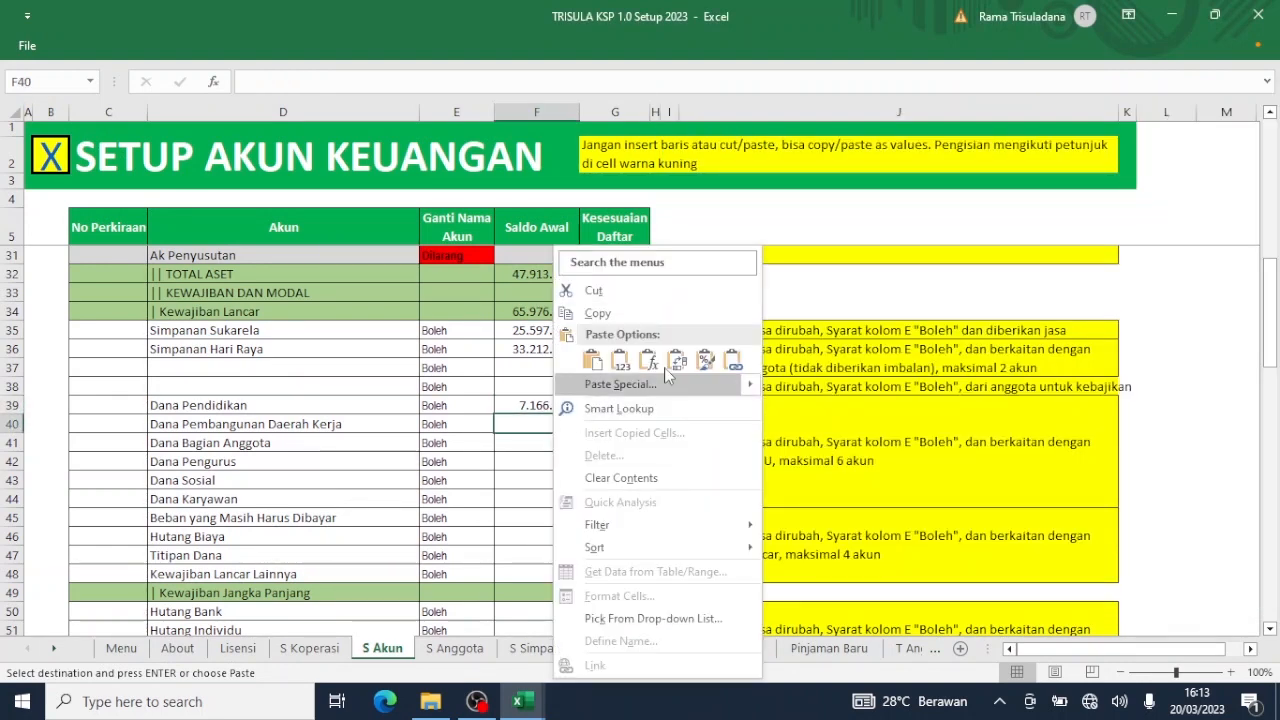
left_click(620, 362)
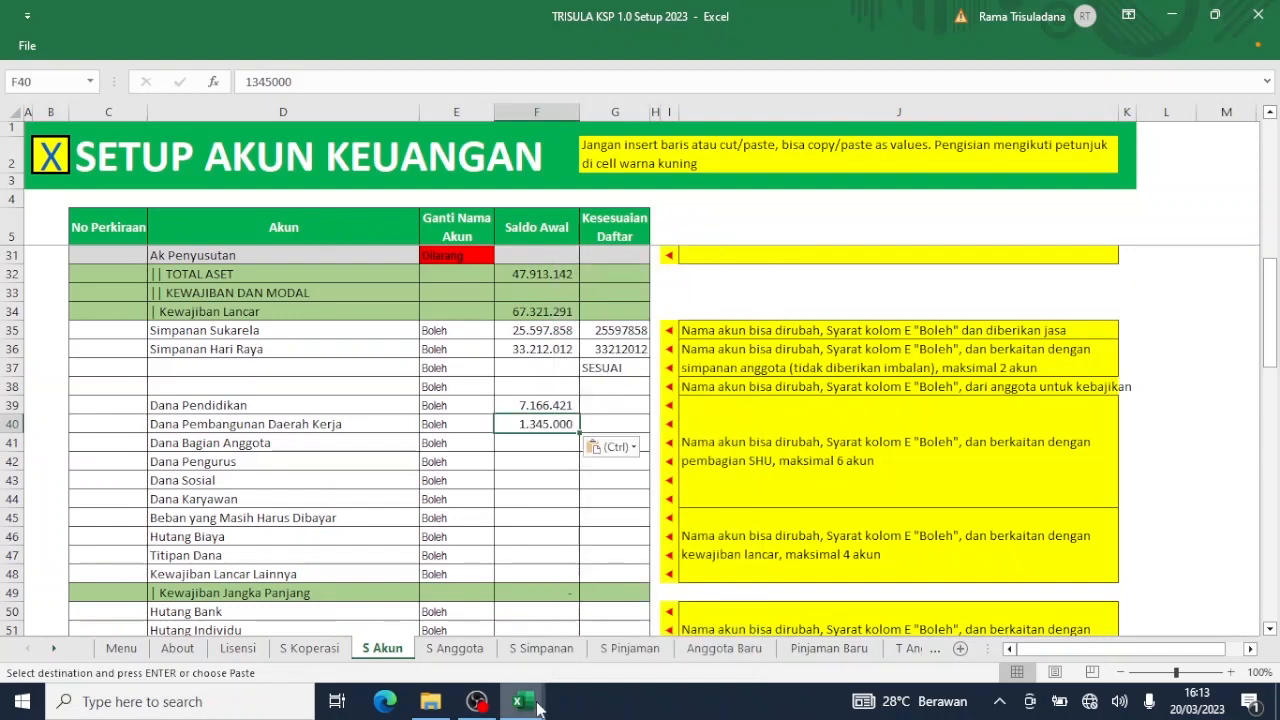
Copy the 1.354.090 Dana Sosial balance from NERACA and paste it as a value into F43.
mouse_move(535, 708)
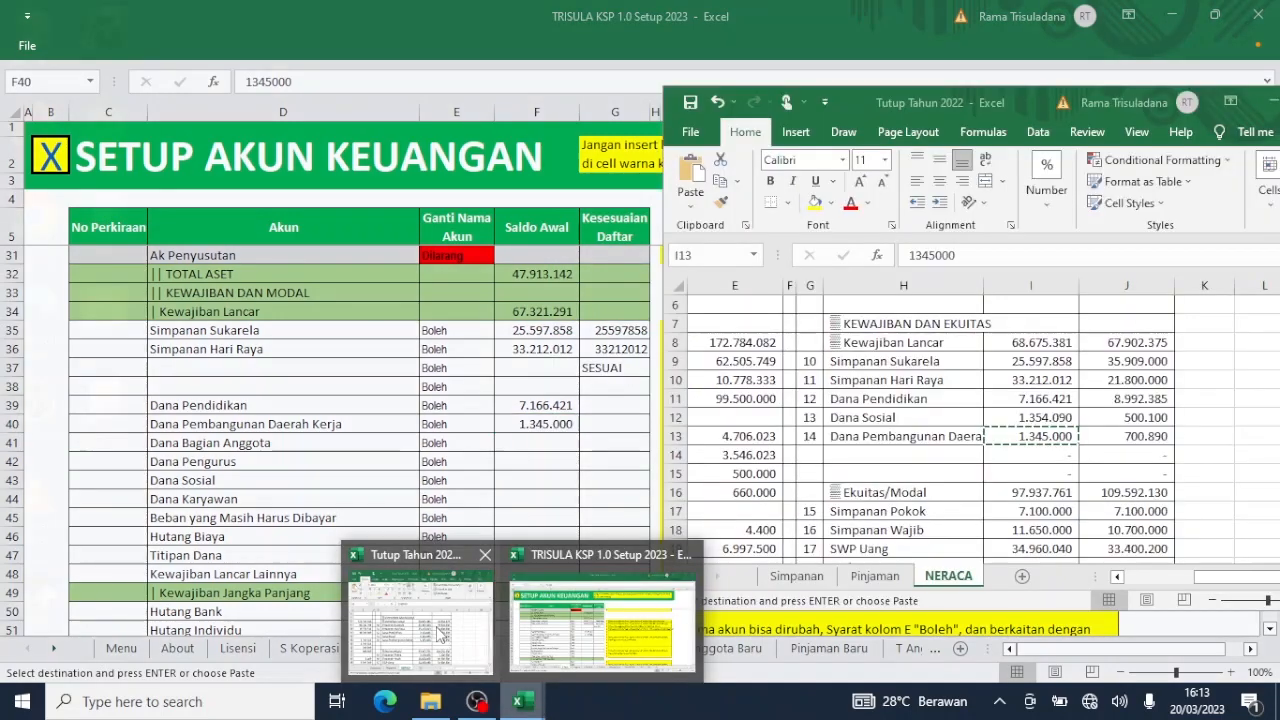
left_click(415, 605)
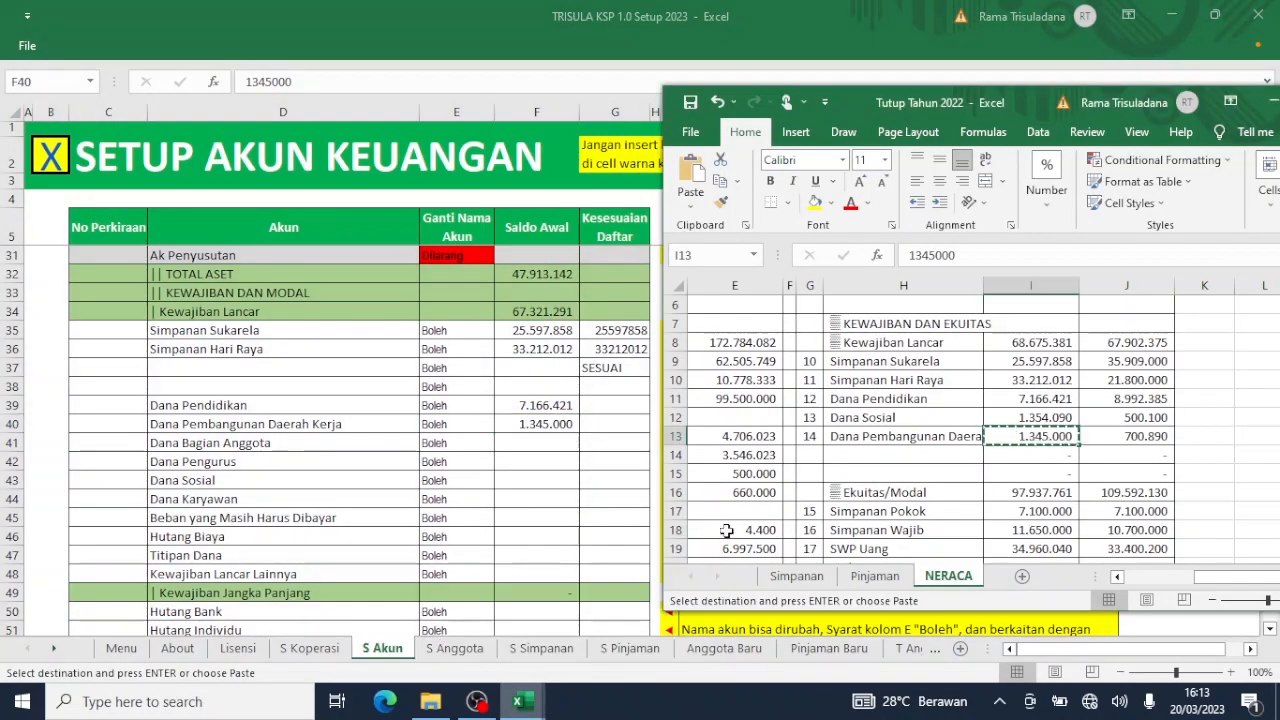
left_click(1040, 418)
right_click(1040, 418)
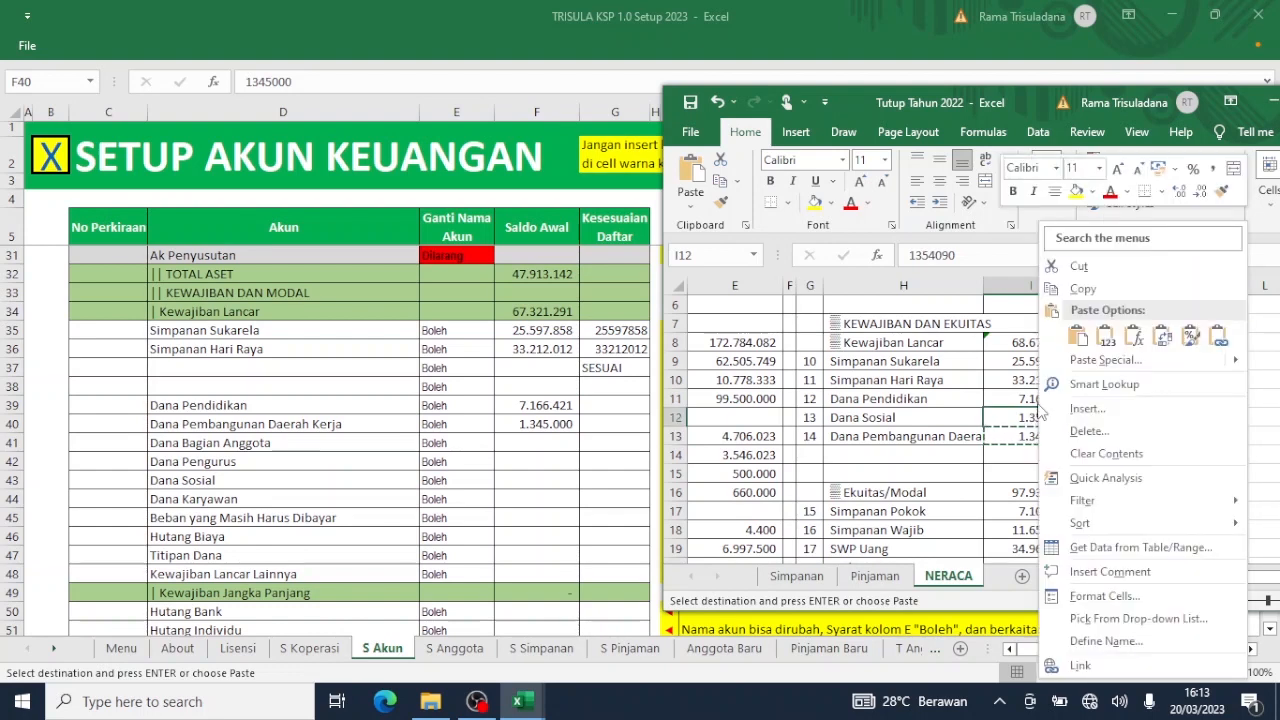
left_click(1080, 289)
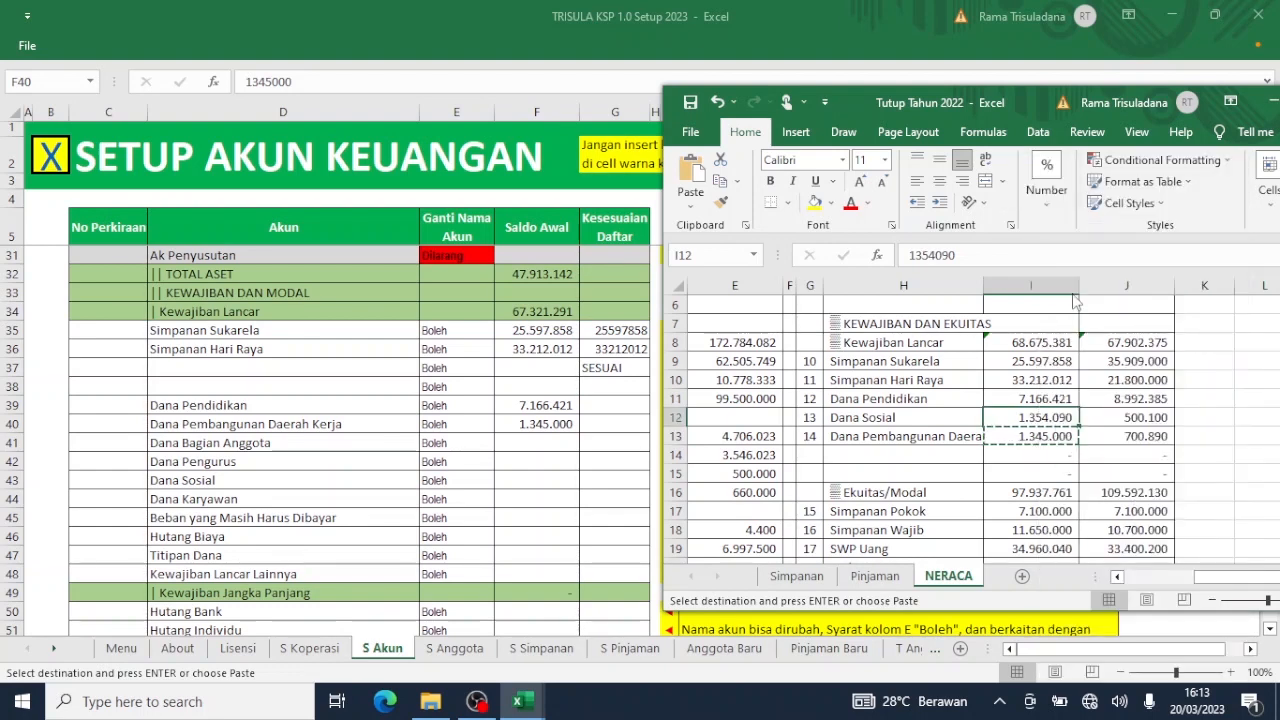
left_click(497, 452)
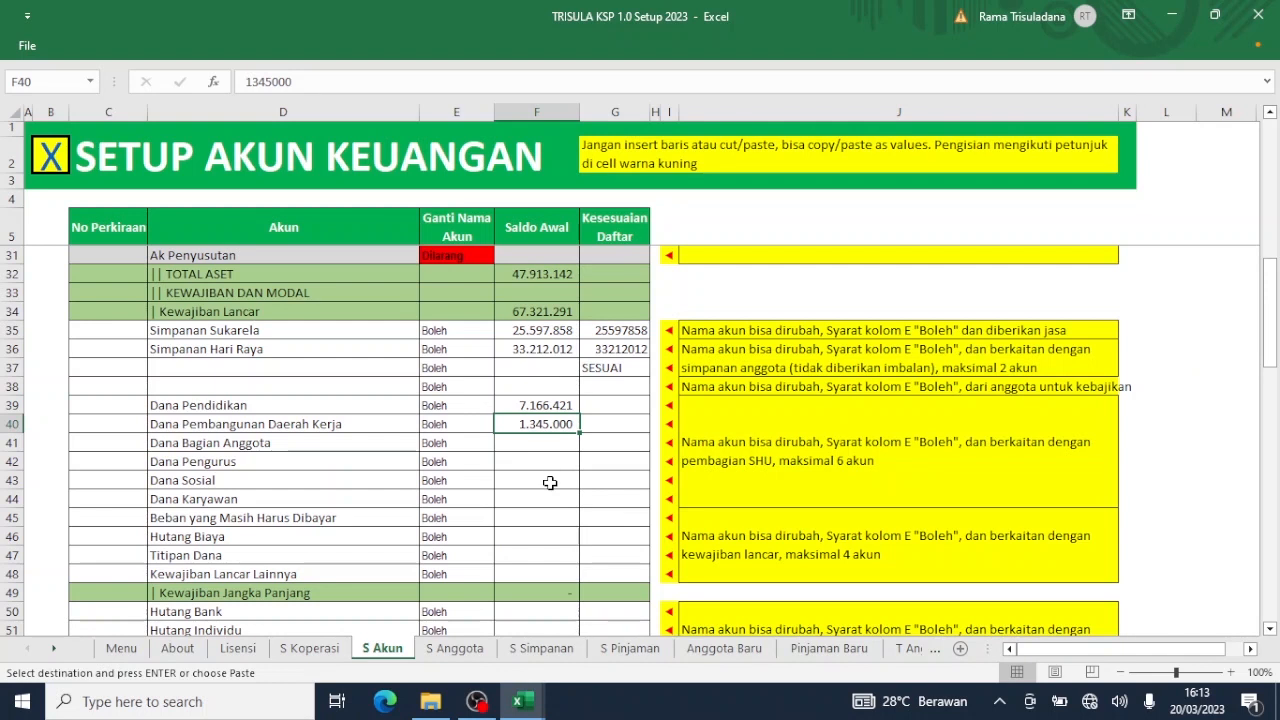
left_click(550, 483)
right_click(551, 484)
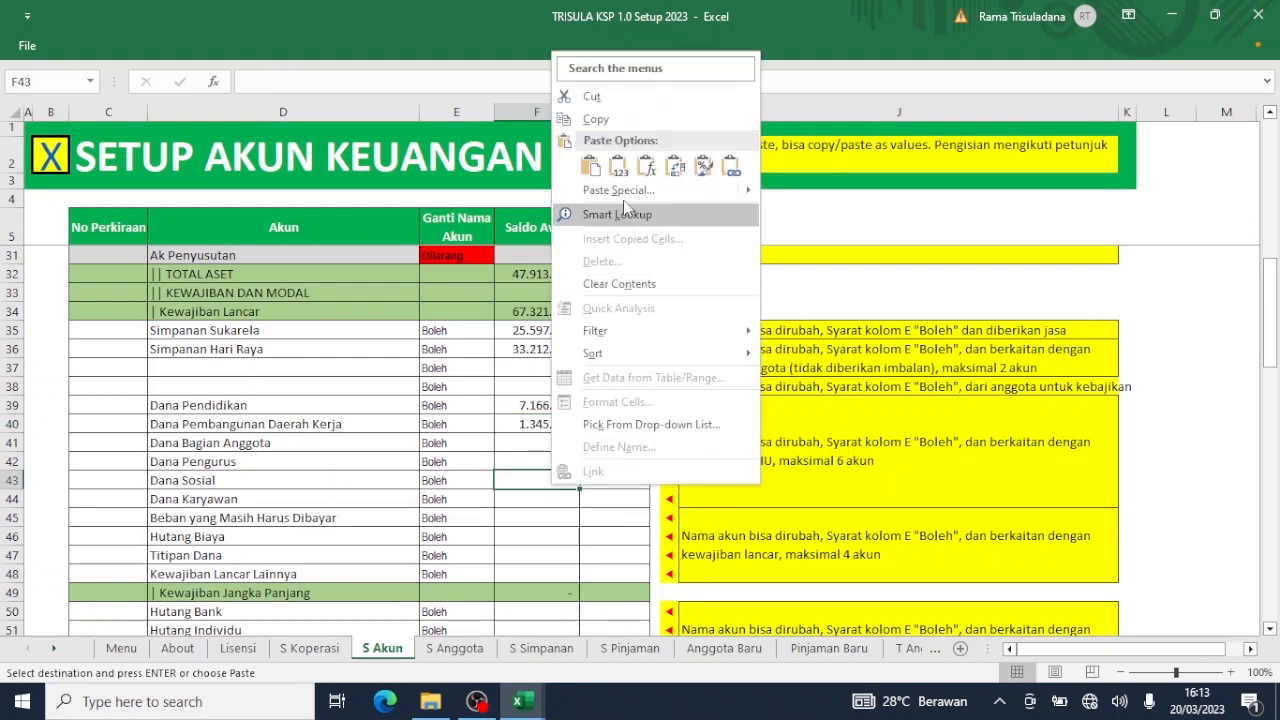
left_click(618, 166)
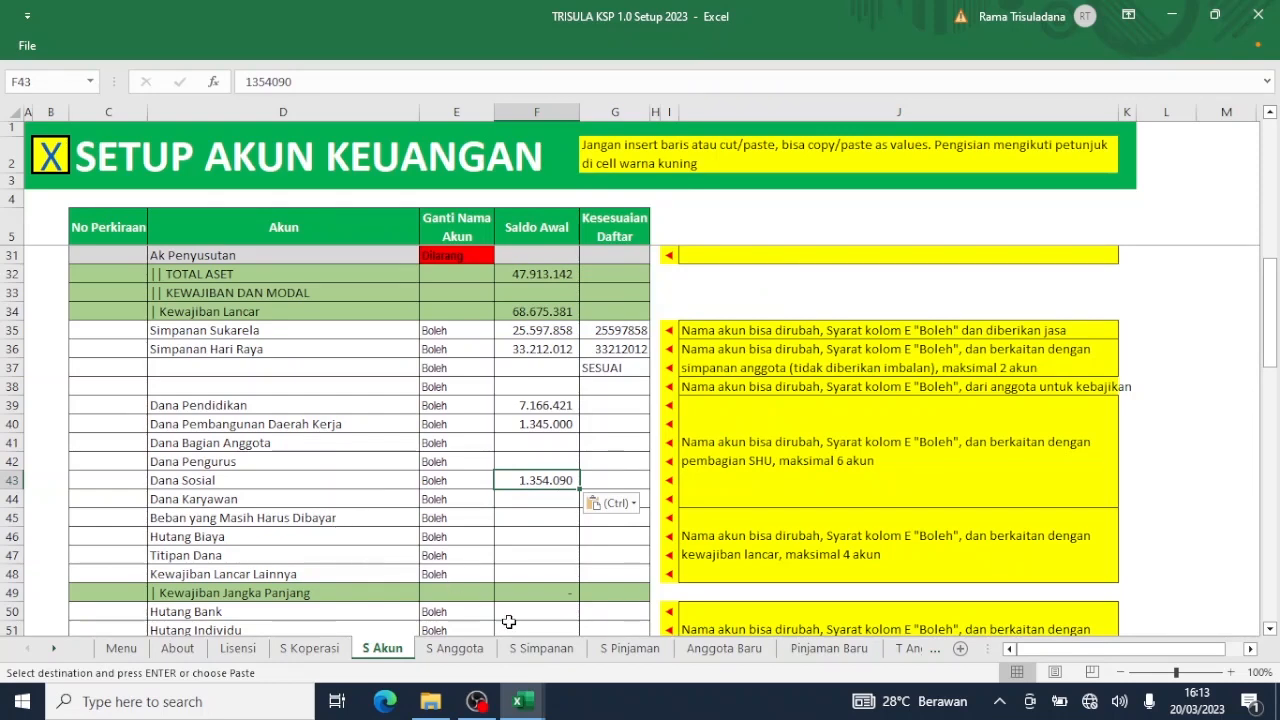
Clear the current-liability names in D45:D48, Beban yang Masih Harus Dibayar through Kewajiban Lancar Lainnya.
mouse_move(518, 701)
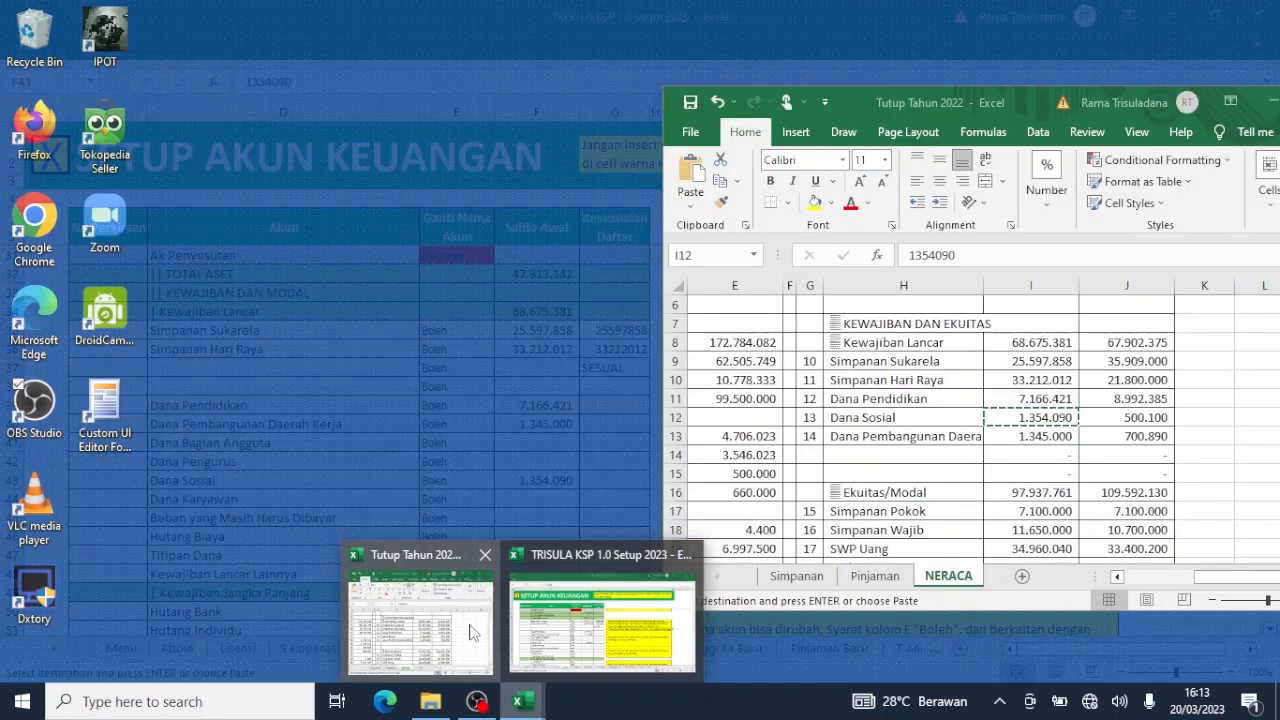
left_click(474, 632)
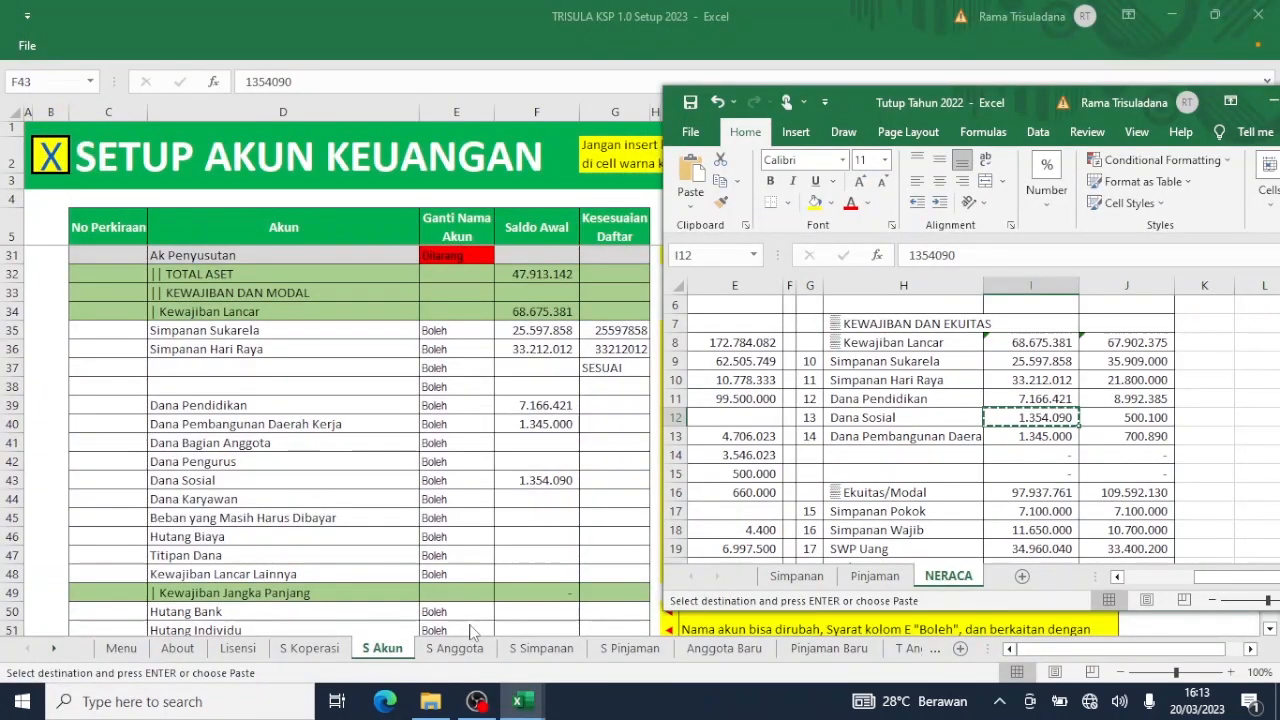
scroll(474, 632, "down", 3)
scroll(474, 632, "up", 2)
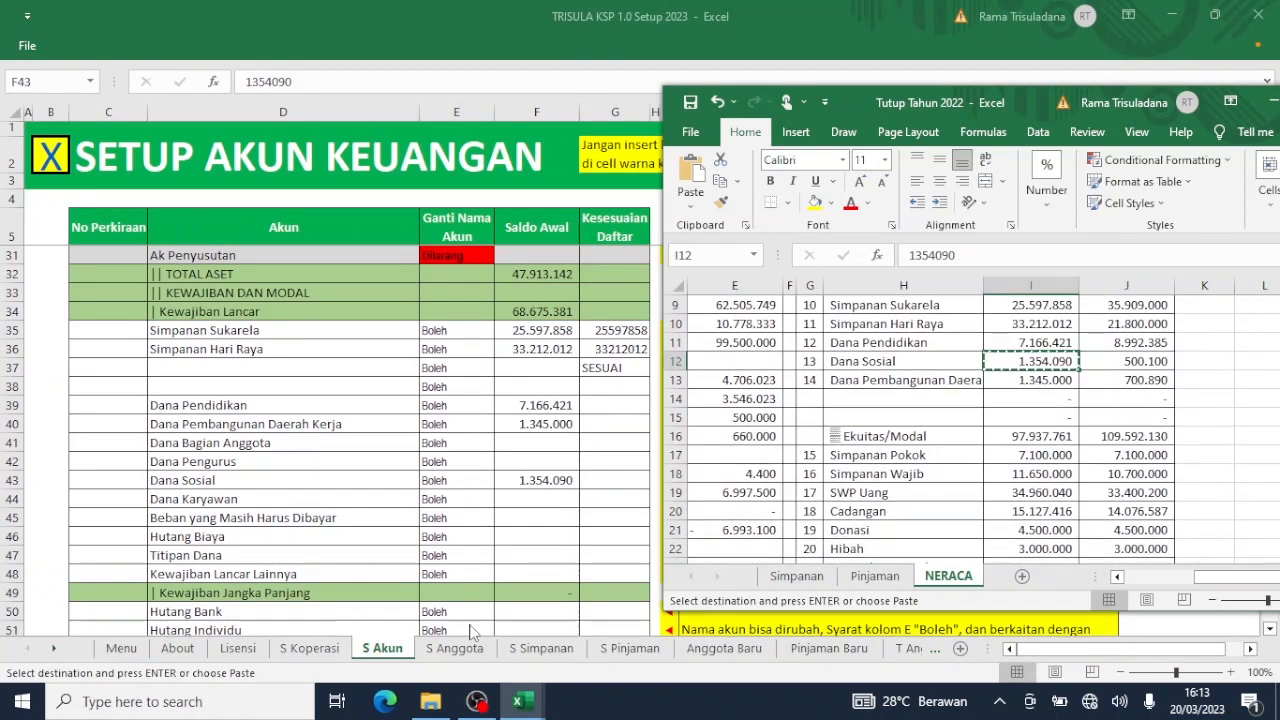
mouse_move(518, 701)
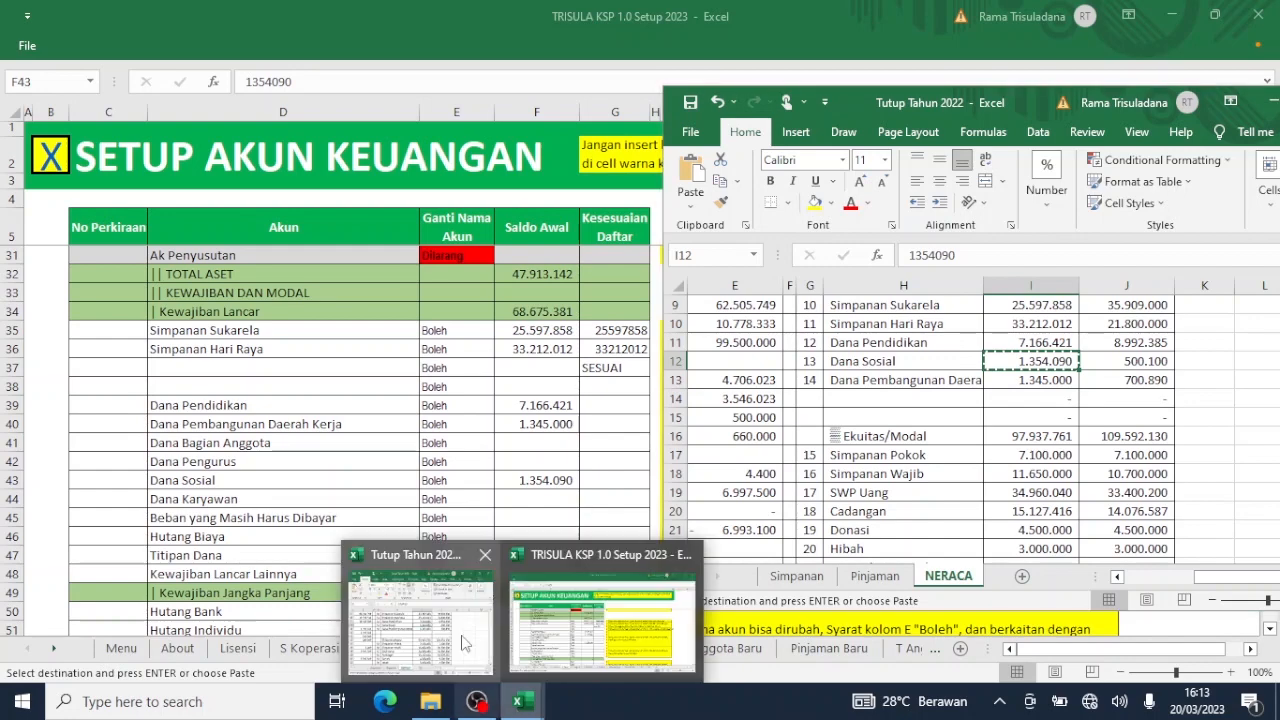
left_click(463, 643)
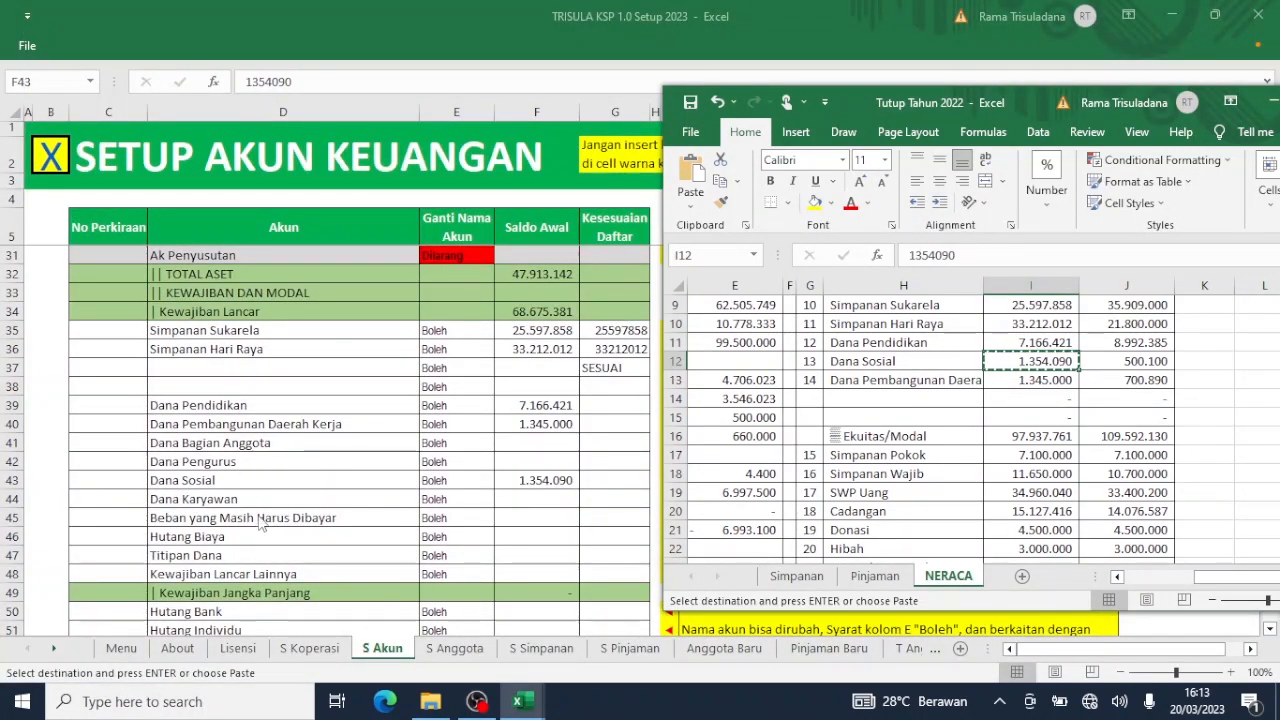
left_click(250, 508)
left_click(245, 499)
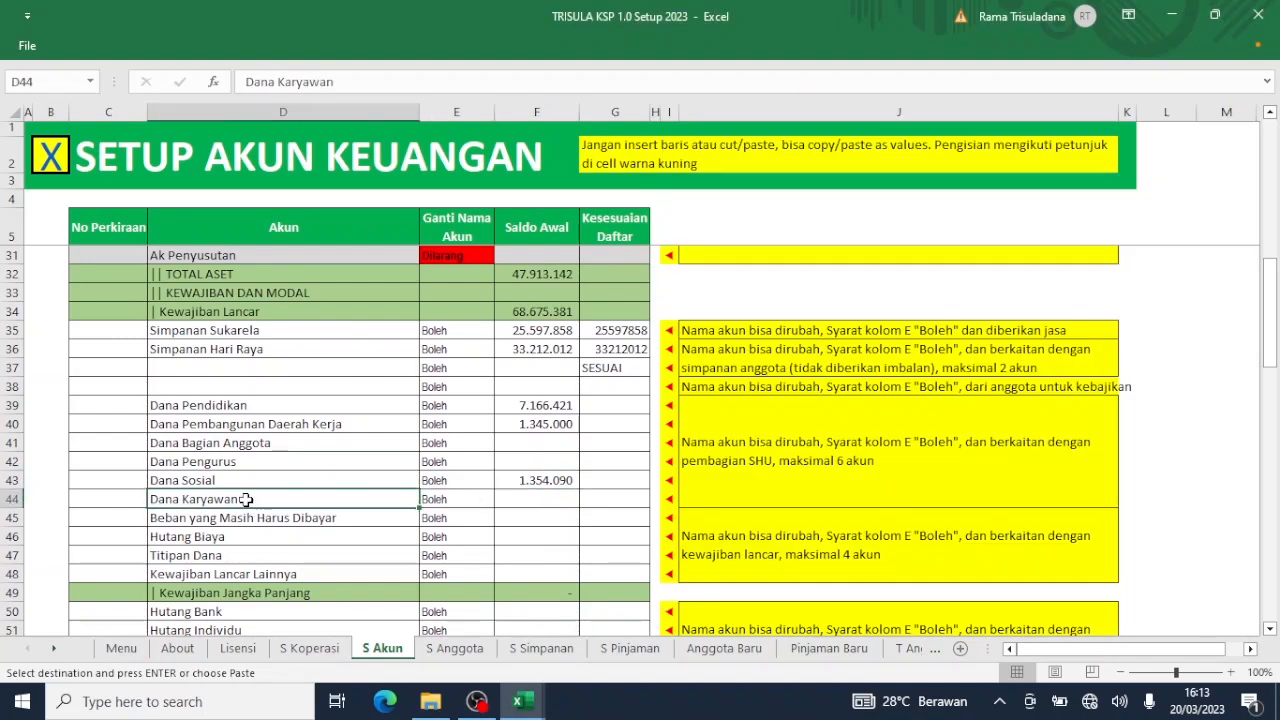
left_click(296, 518)
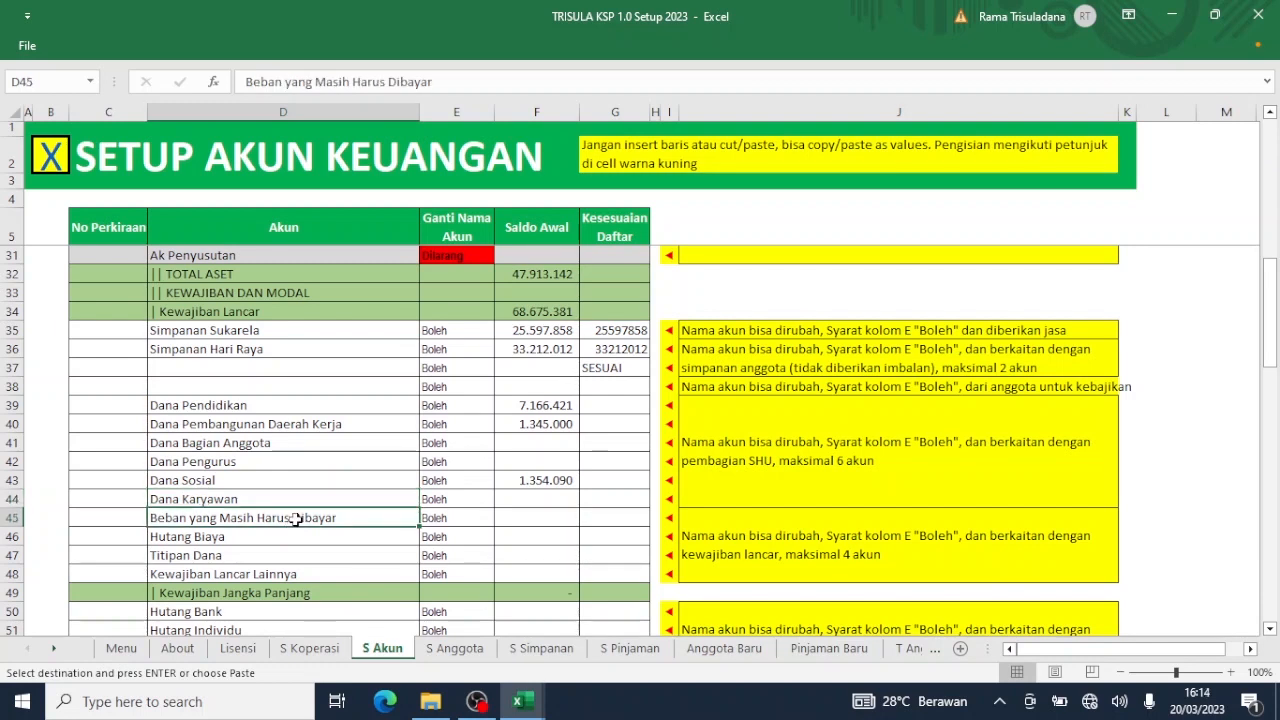
left_click(285, 576, "shift")
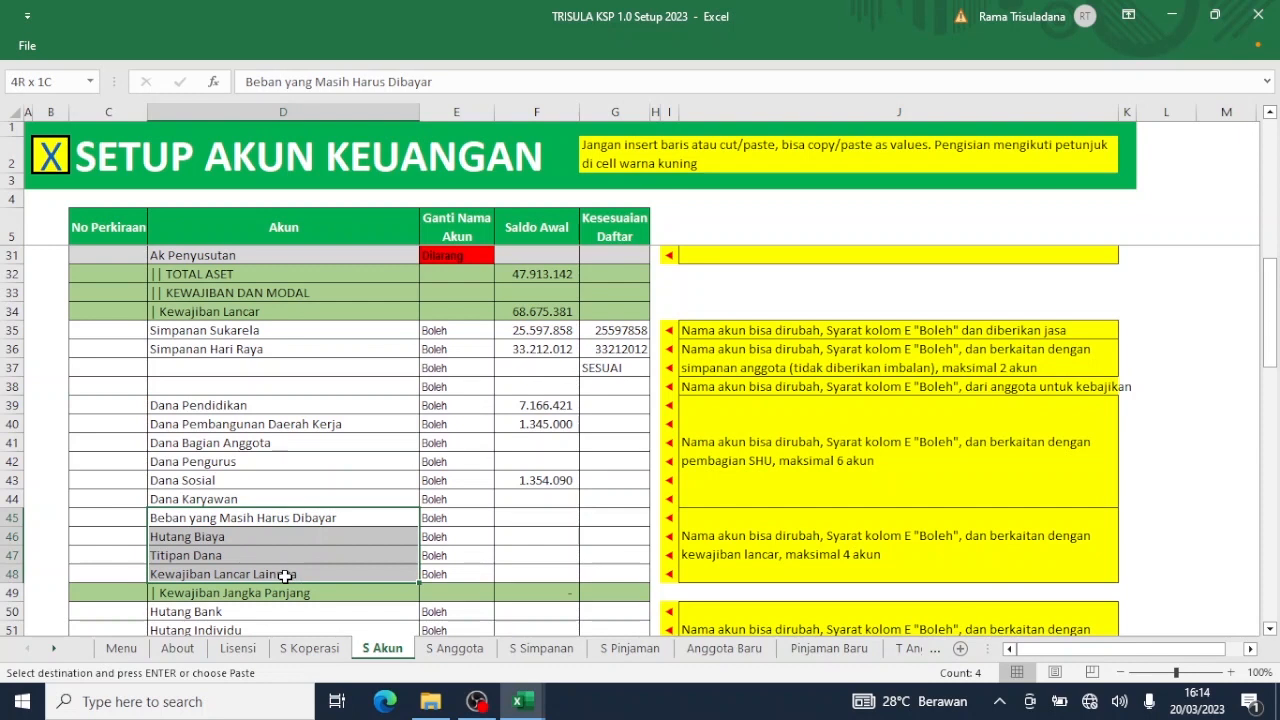
key("Delete")
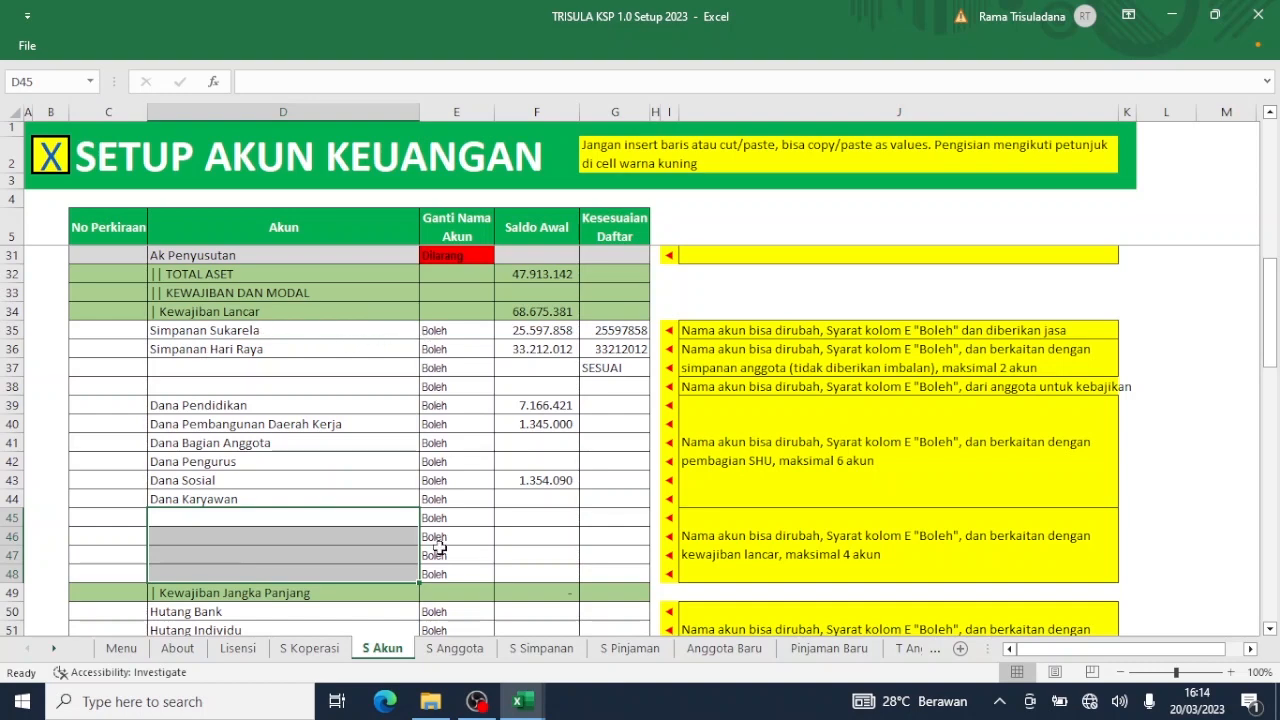
Clear the four long-term liability names in D50:D53, Hutang Bank through Modal Penyertaan.
scroll(439, 547, "down", 4)
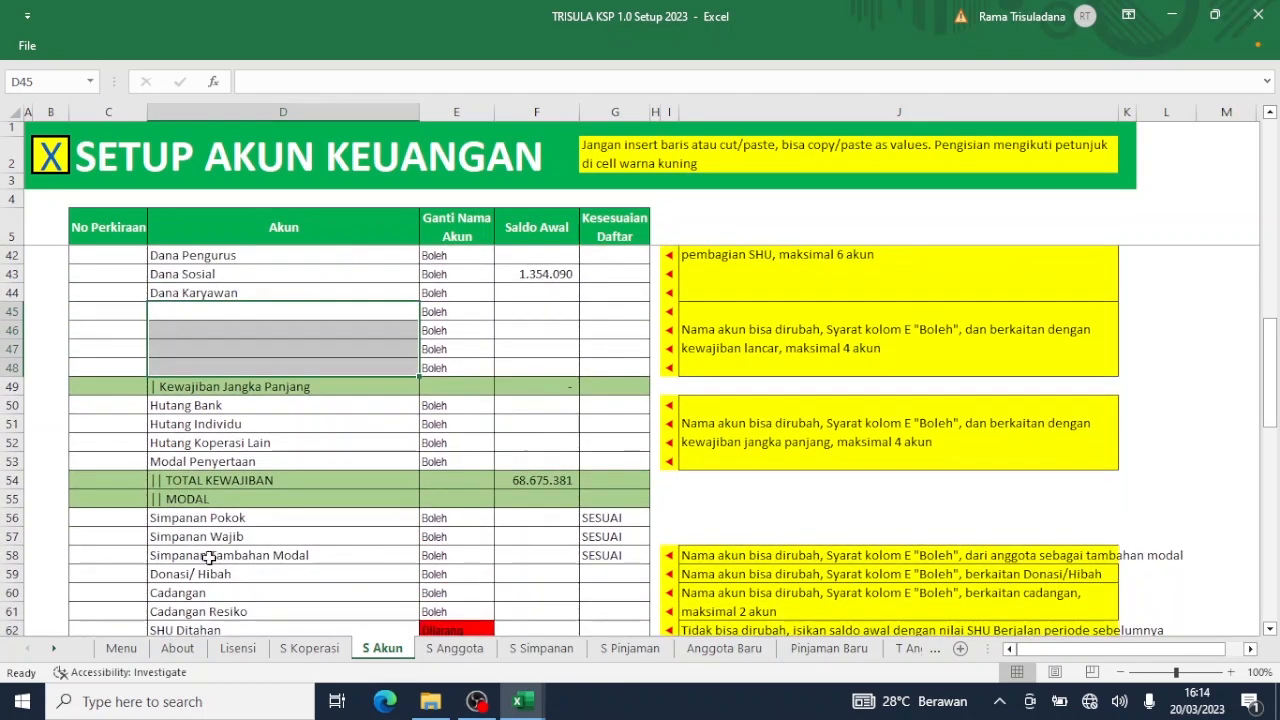
left_click_drag(236, 404, 224, 458)
key("Delete")
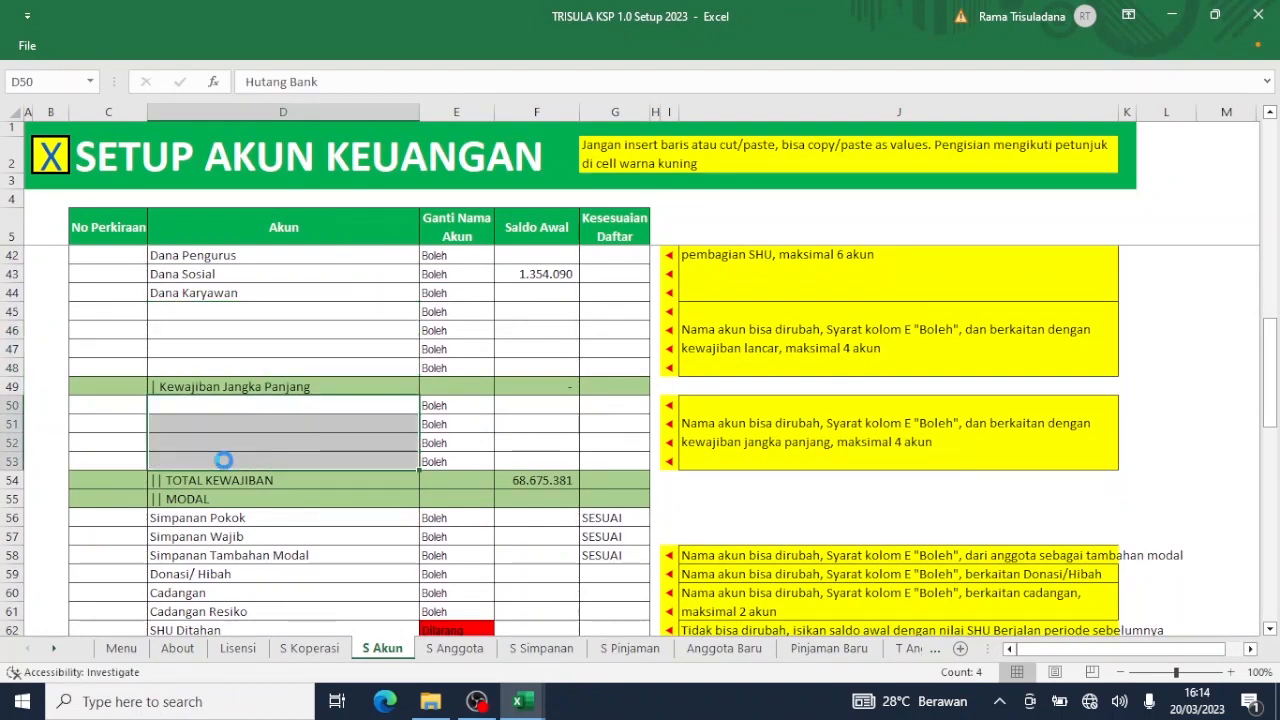
scroll(224, 460, "down", 3)
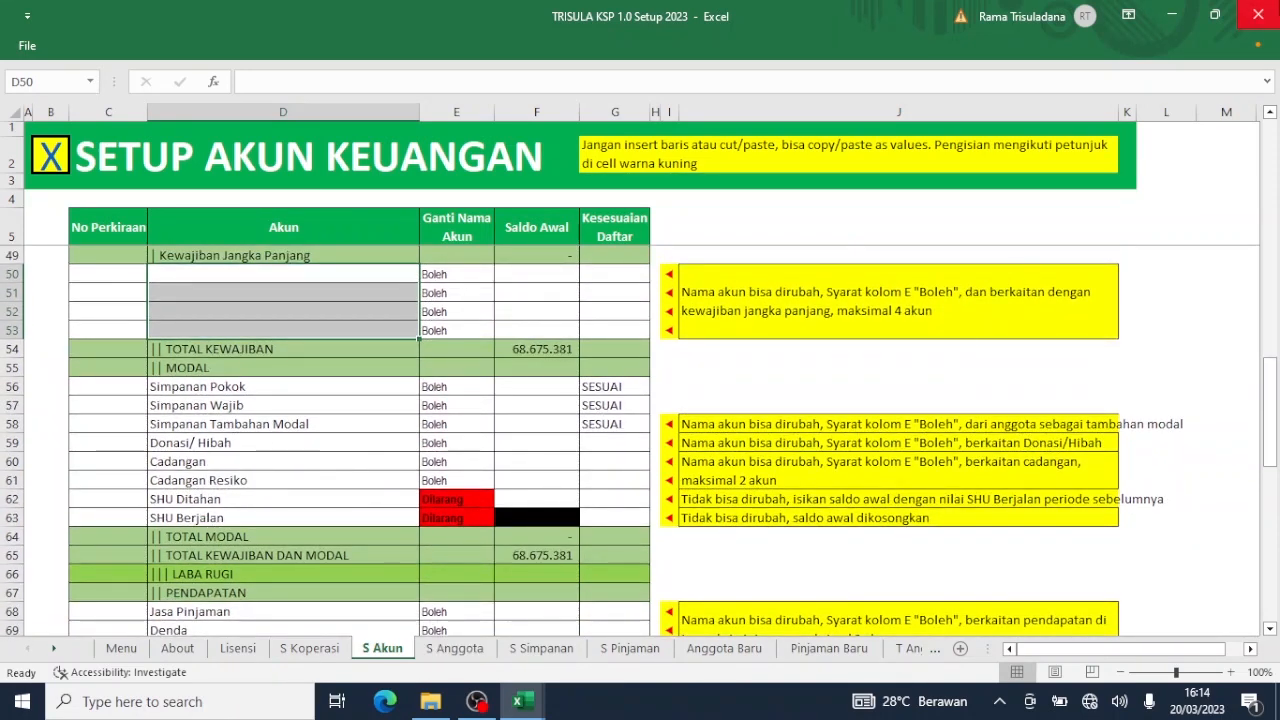
With the Setup window moved left beside NERACA, rename D58 from Simpanan Tambahan Modal to 'SWP Uang'.
left_click(1217, 17)
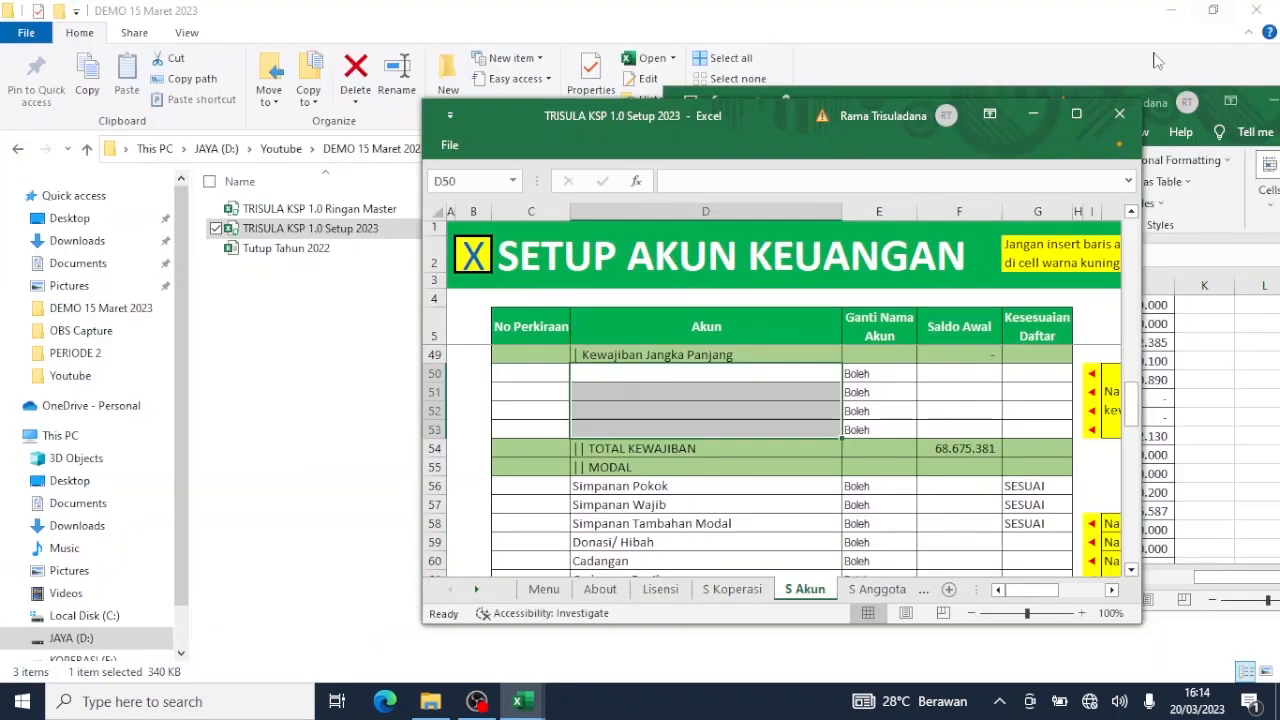
left_click_drag(748, 111, 413, 103)
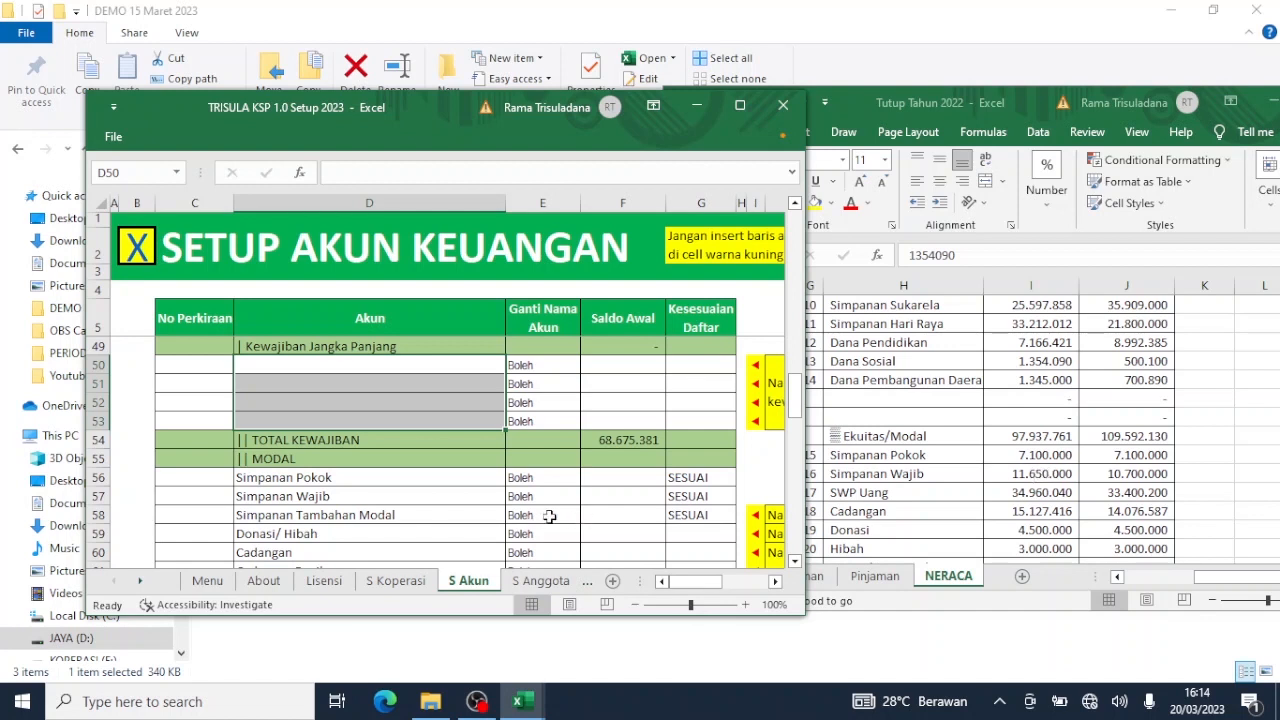
left_click(465, 520)
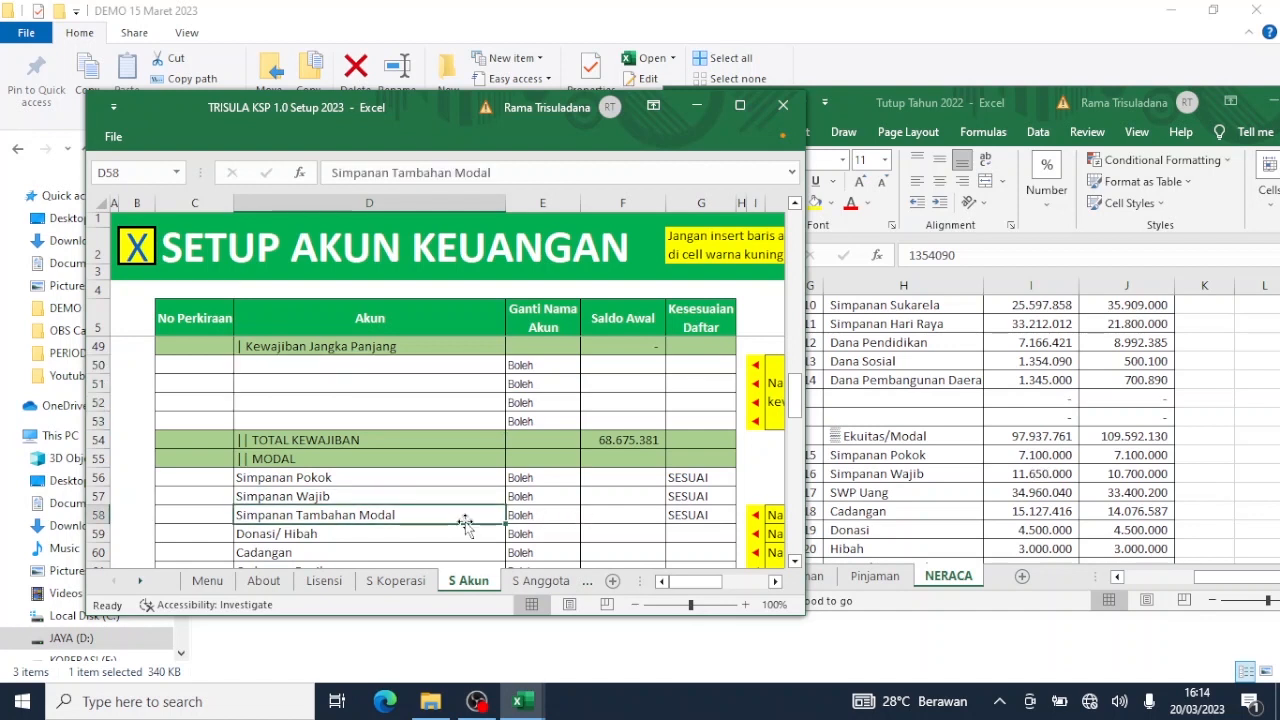
type("SWP Uang")
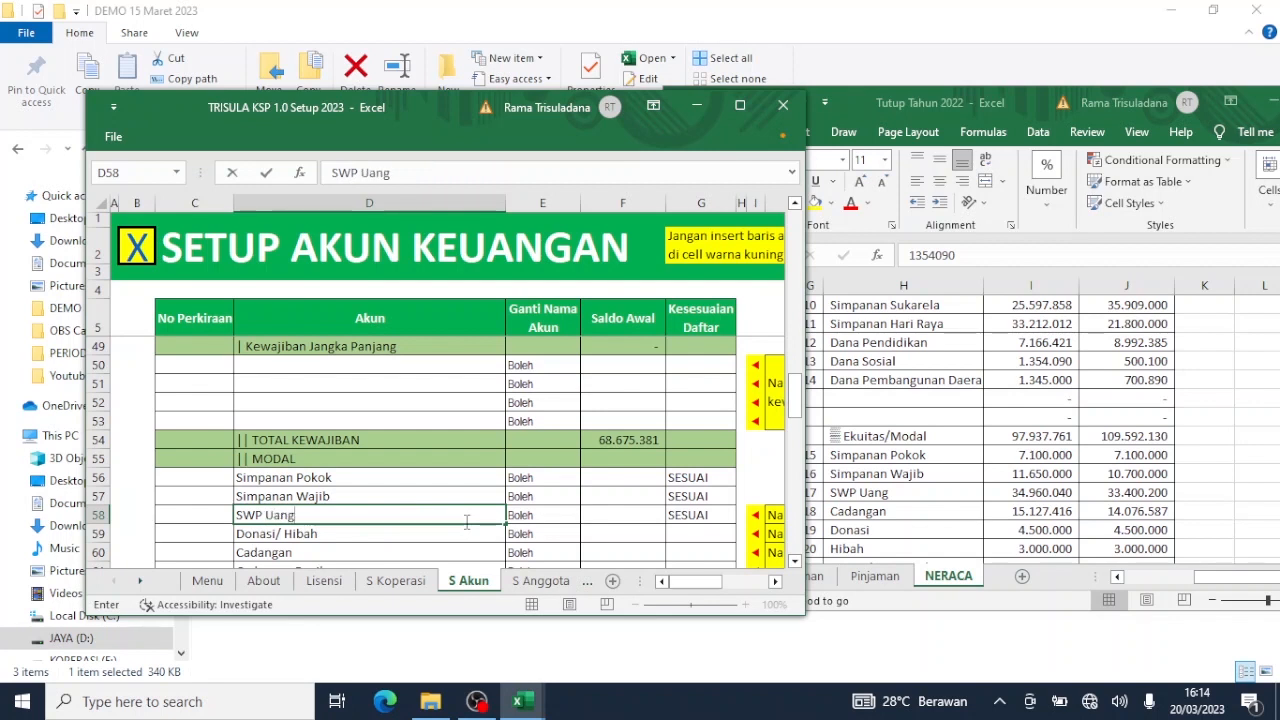
key("Return")
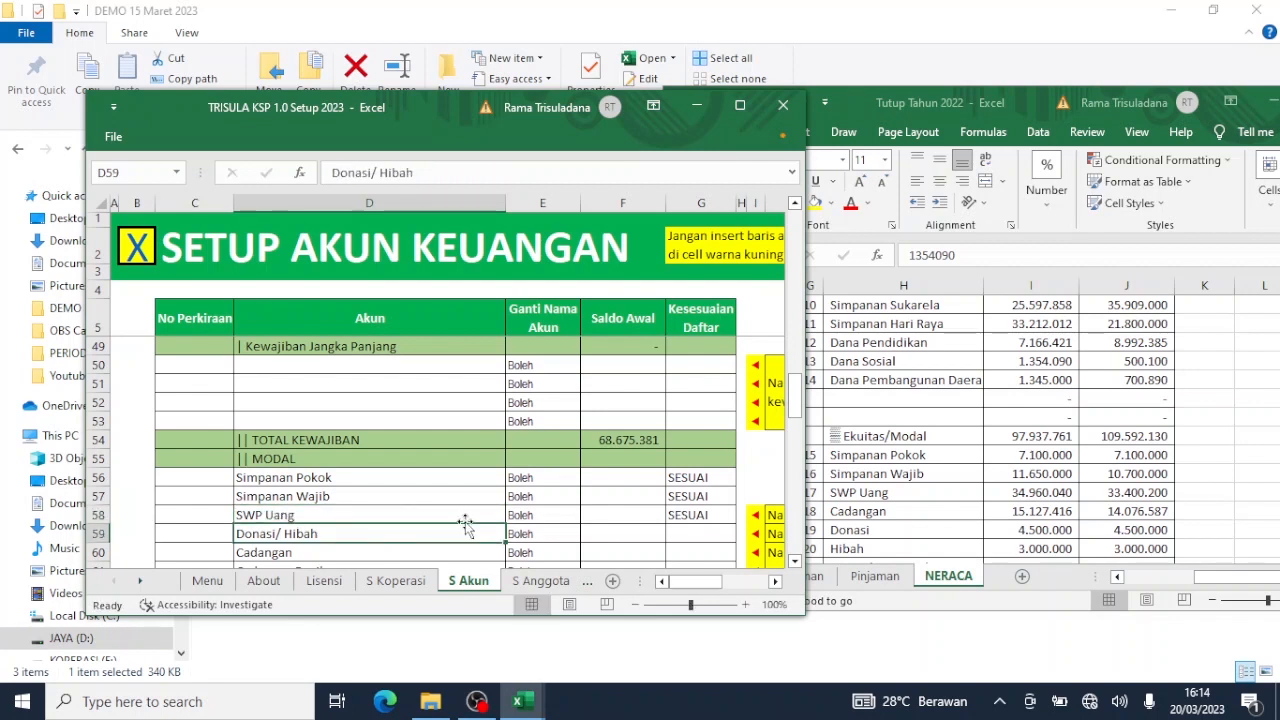
Paste NERACA I17:I19 as values into F56:F58 for Simpanan Pokok, Simpanan Wajib and SWP Uang.
left_click(1079, 465)
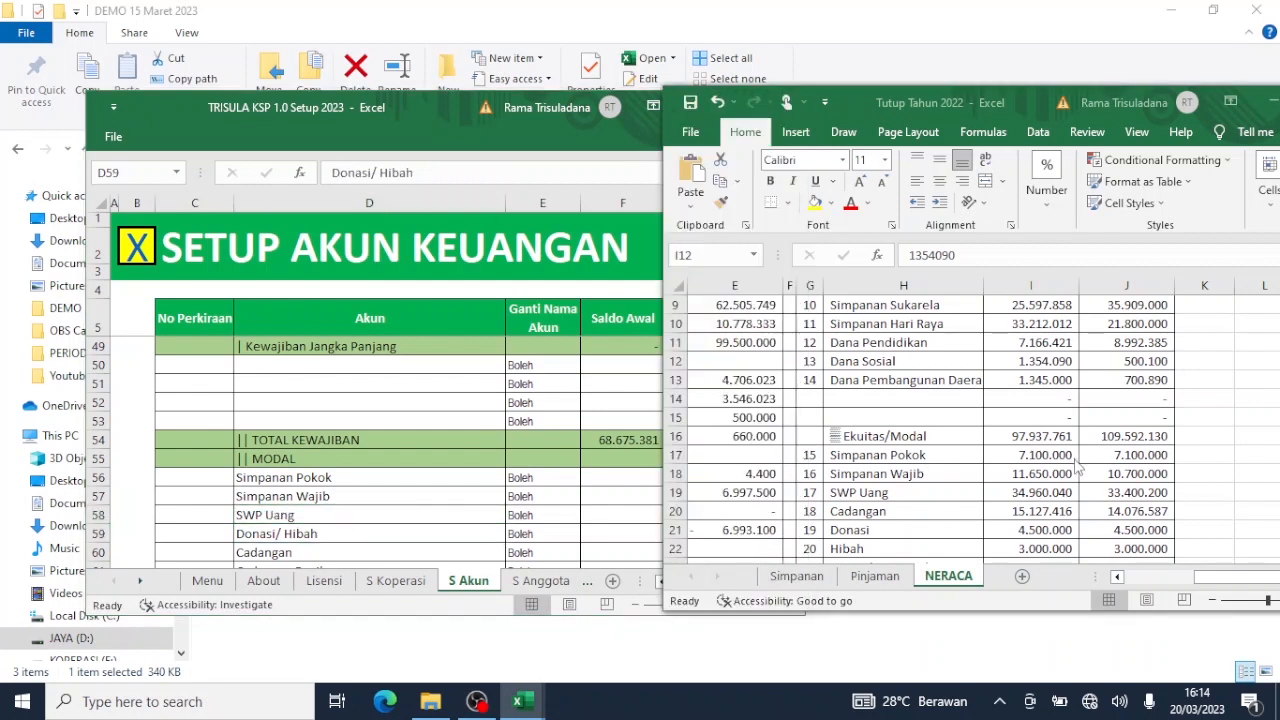
left_click(1076, 460)
left_click(1044, 491, "shift")
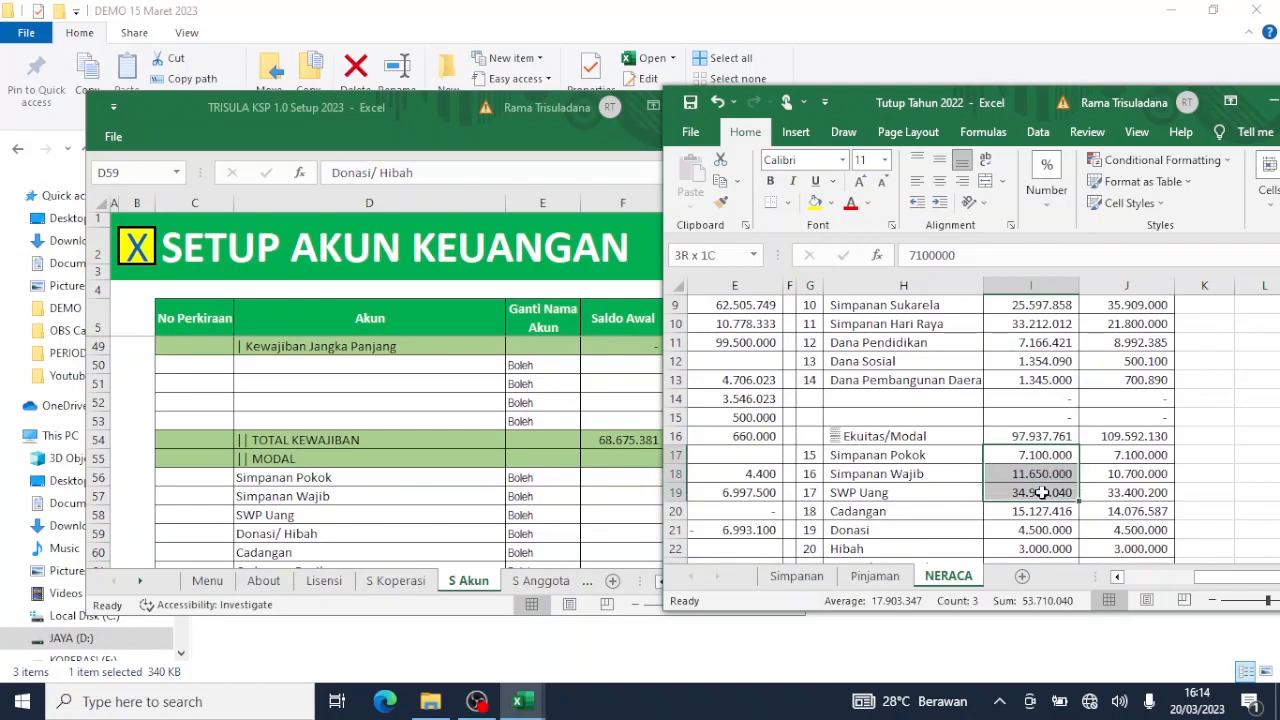
key("ctrl+c")
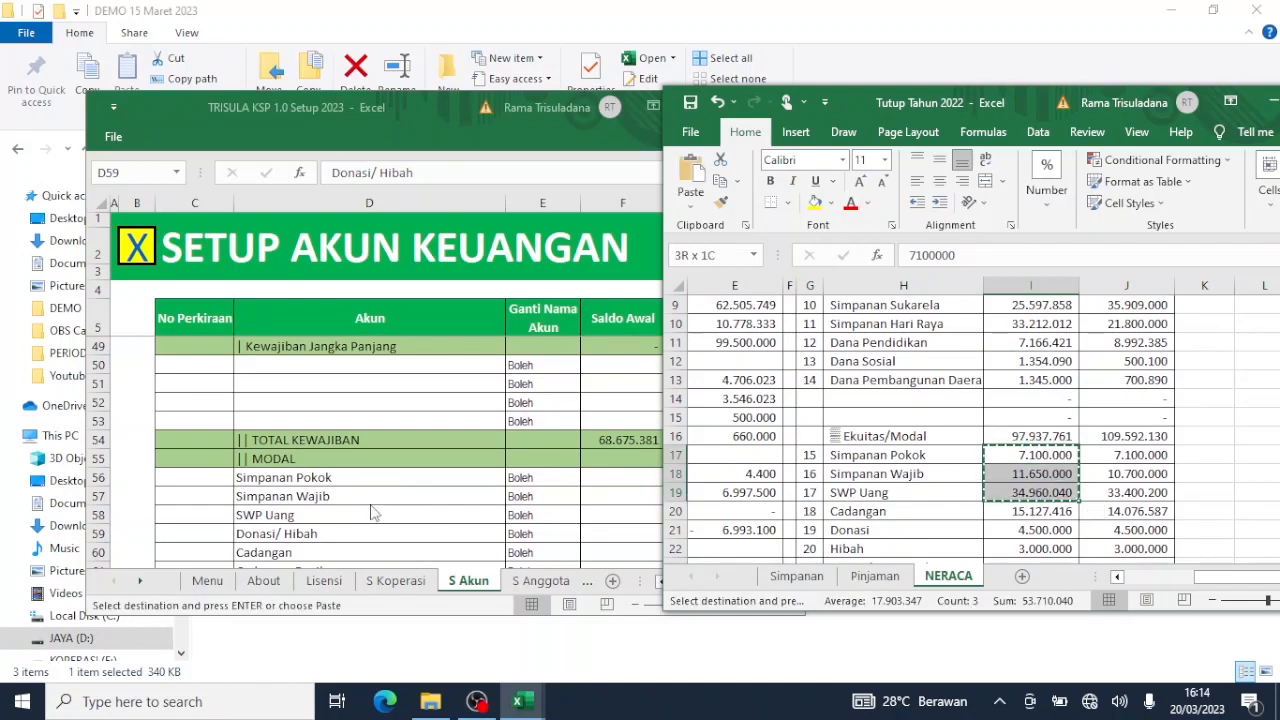
left_click(600, 477)
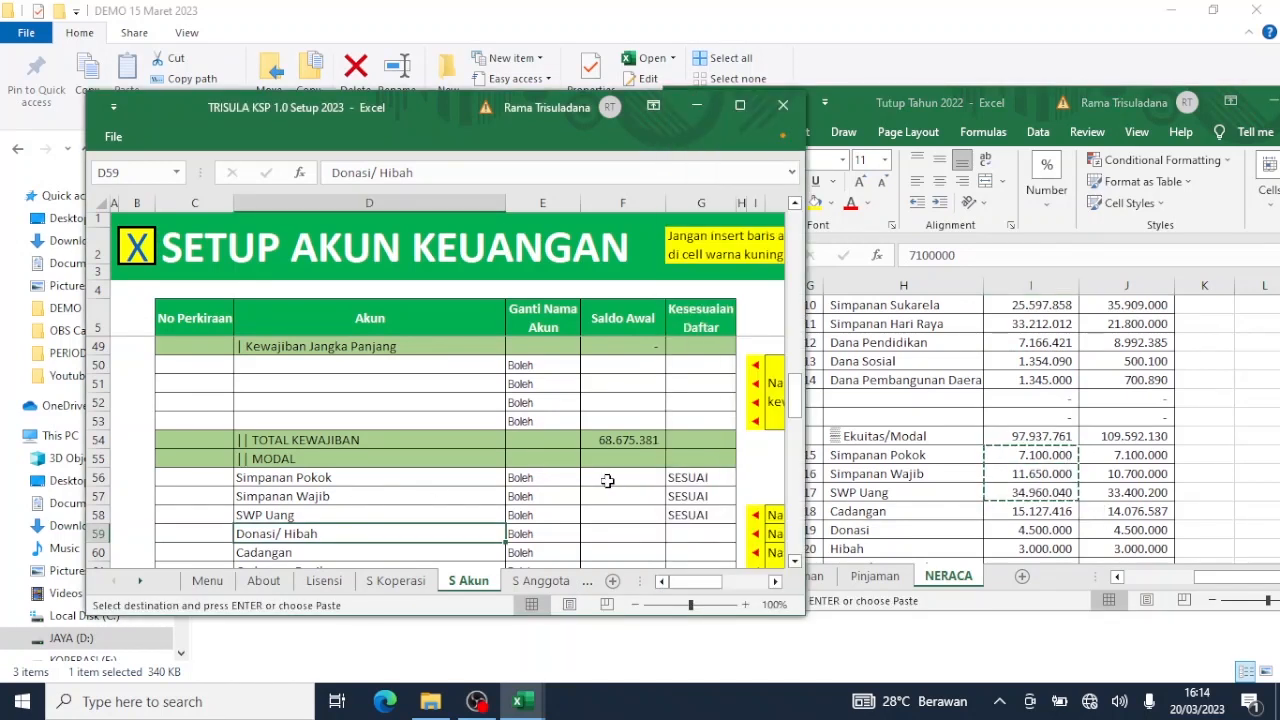
left_click(607, 480)
right_click(607, 480)
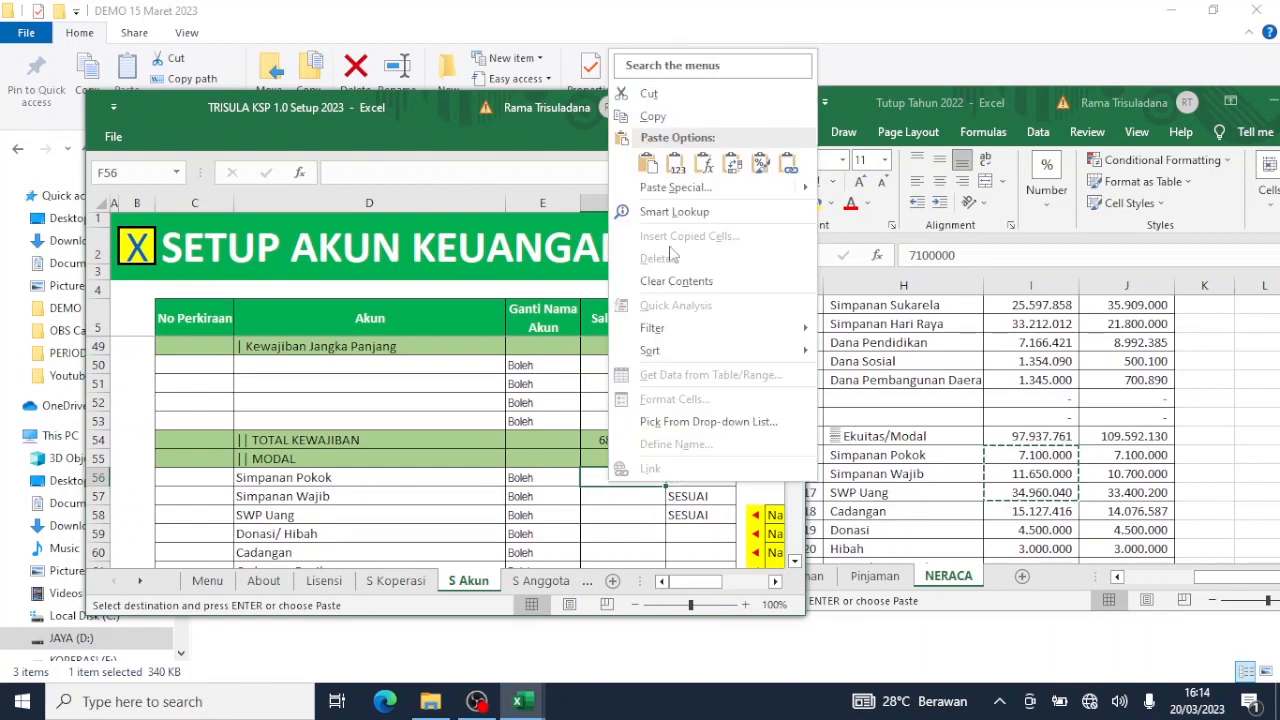
left_click(679, 166)
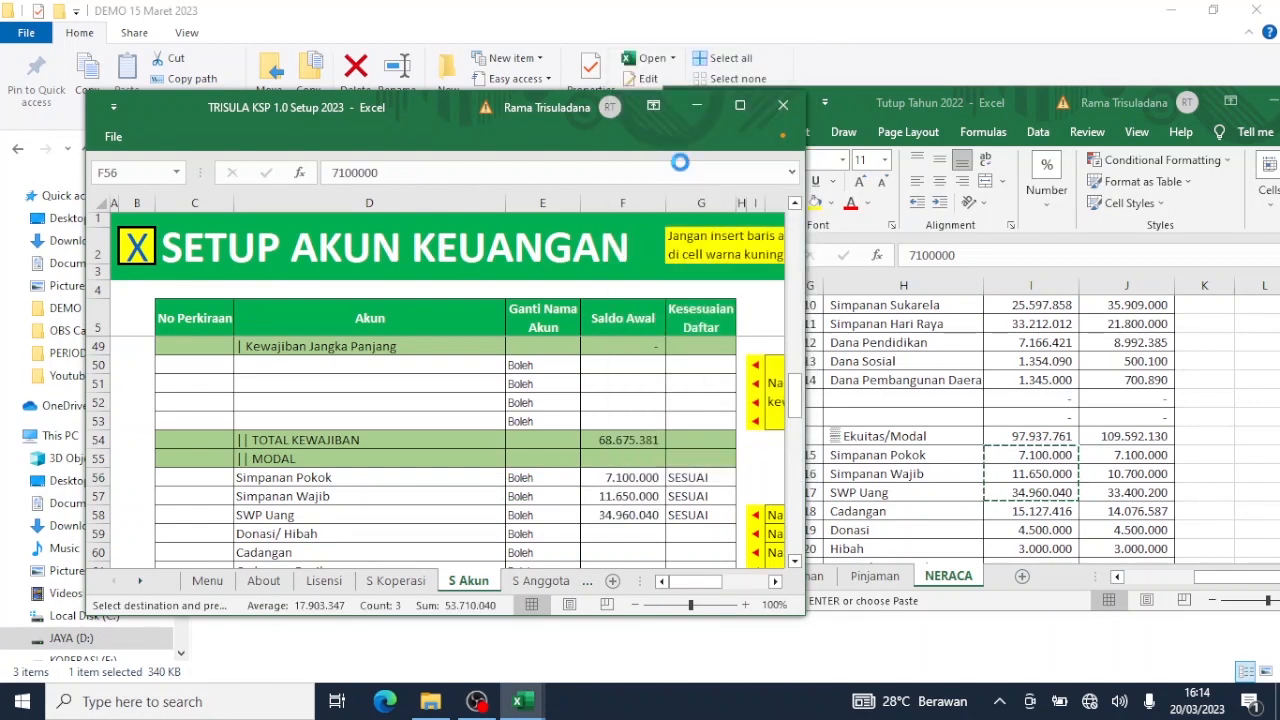
Paste the NERACA Cadangan balance from I20 as a value into F60 (15.127.416).
left_click(1040, 516)
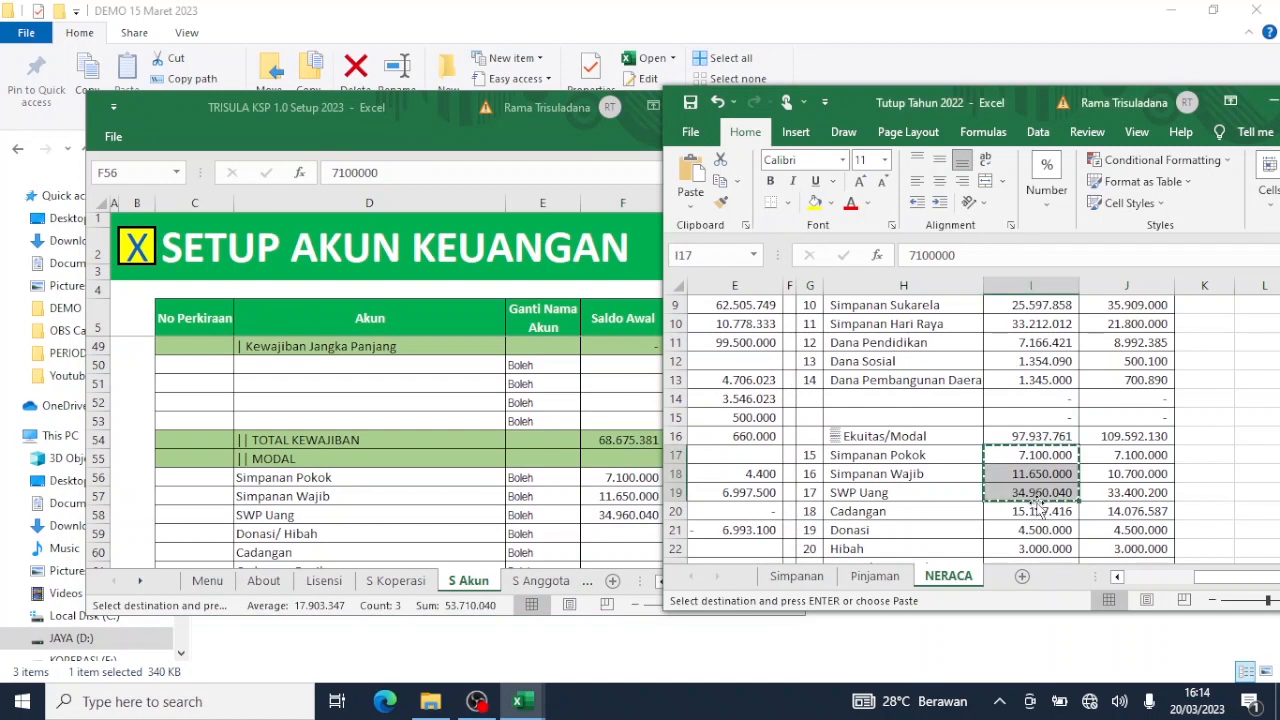
left_click(1035, 511)
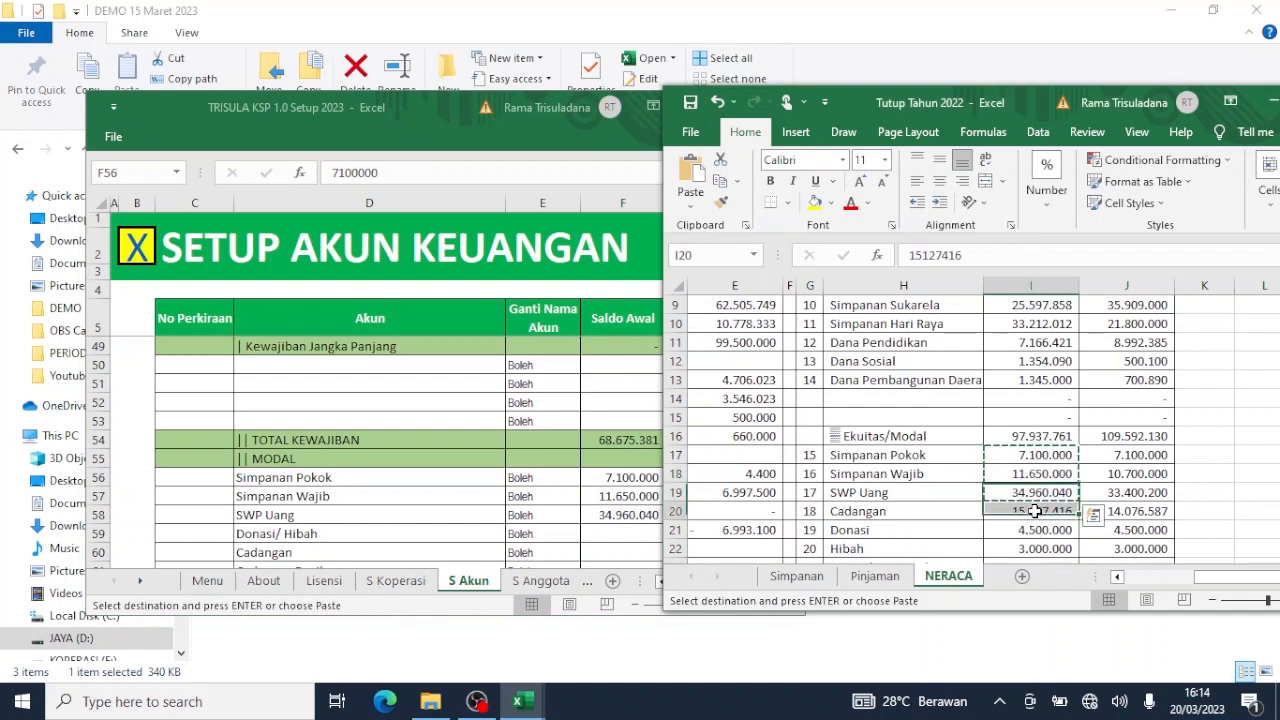
key("ctrl+c")
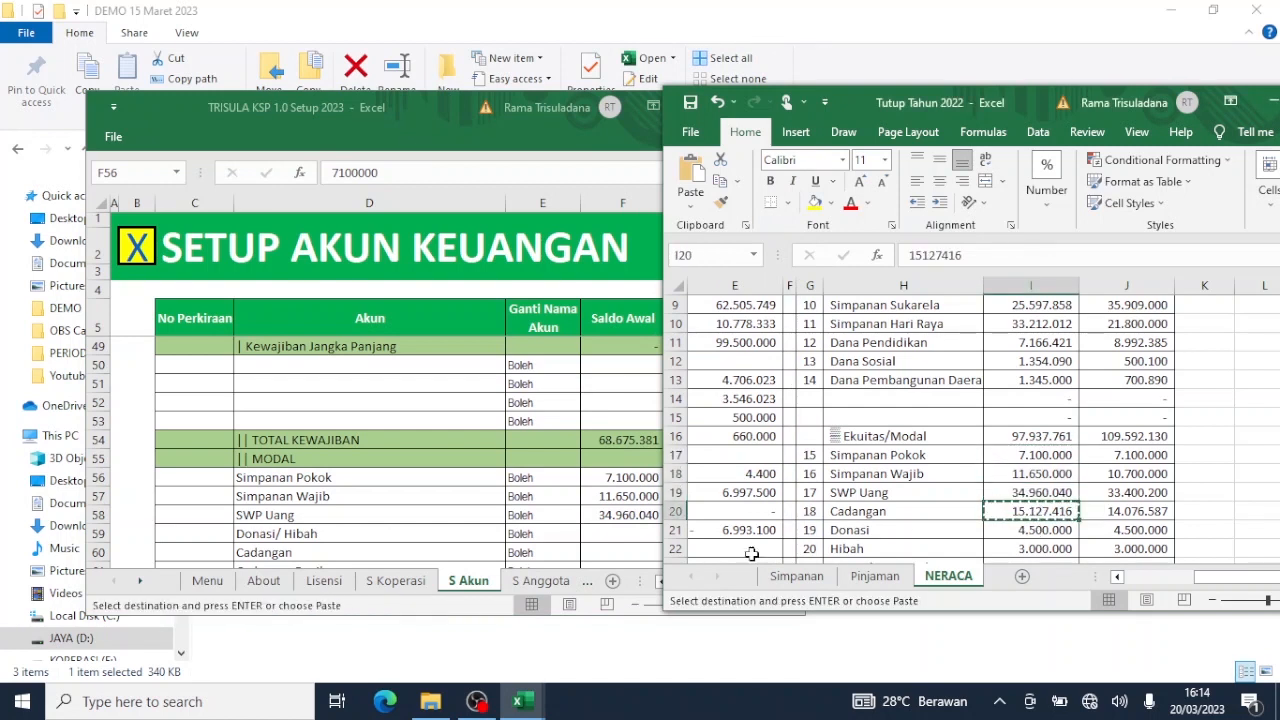
left_click(329, 508)
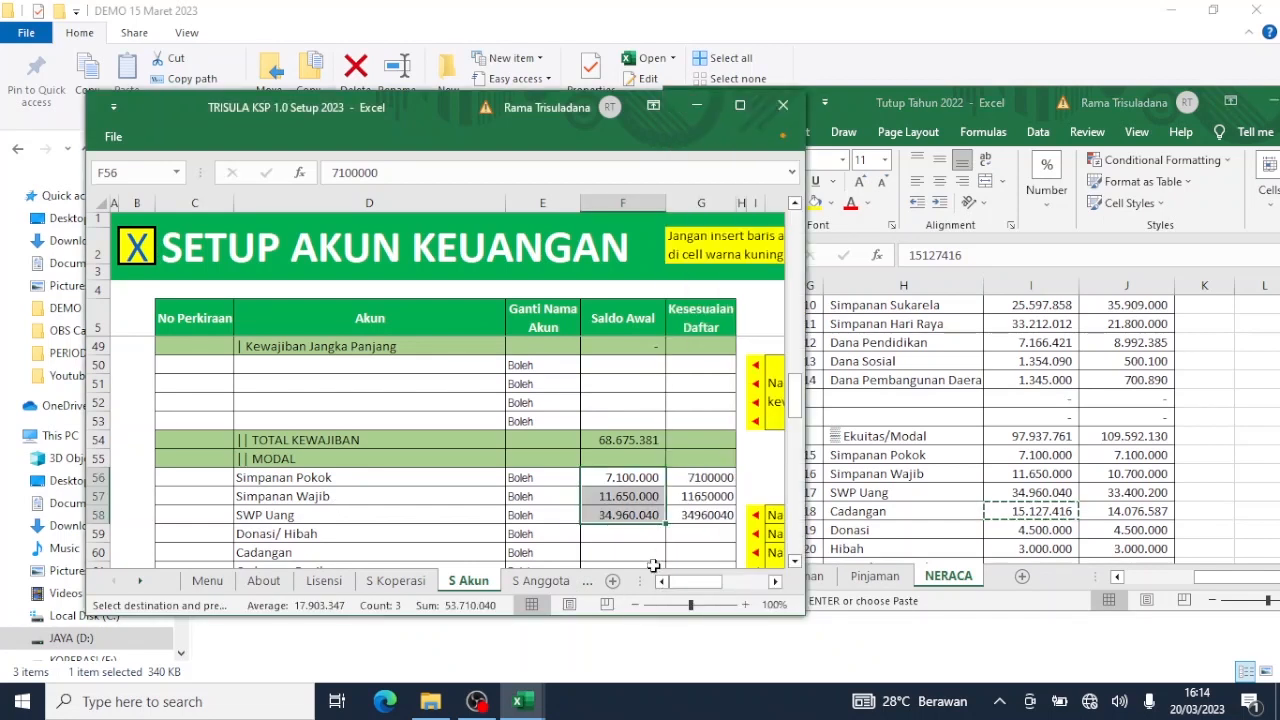
left_click(651, 554)
right_click(651, 554)
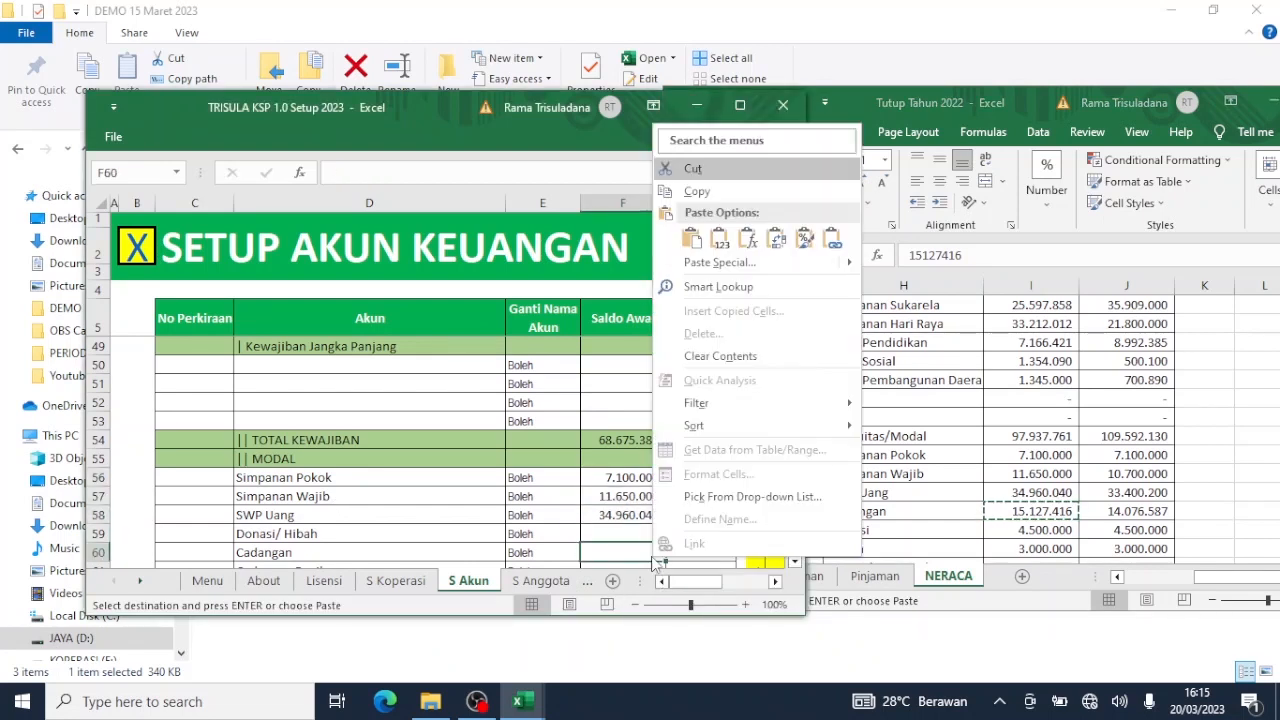
left_click(719, 238)
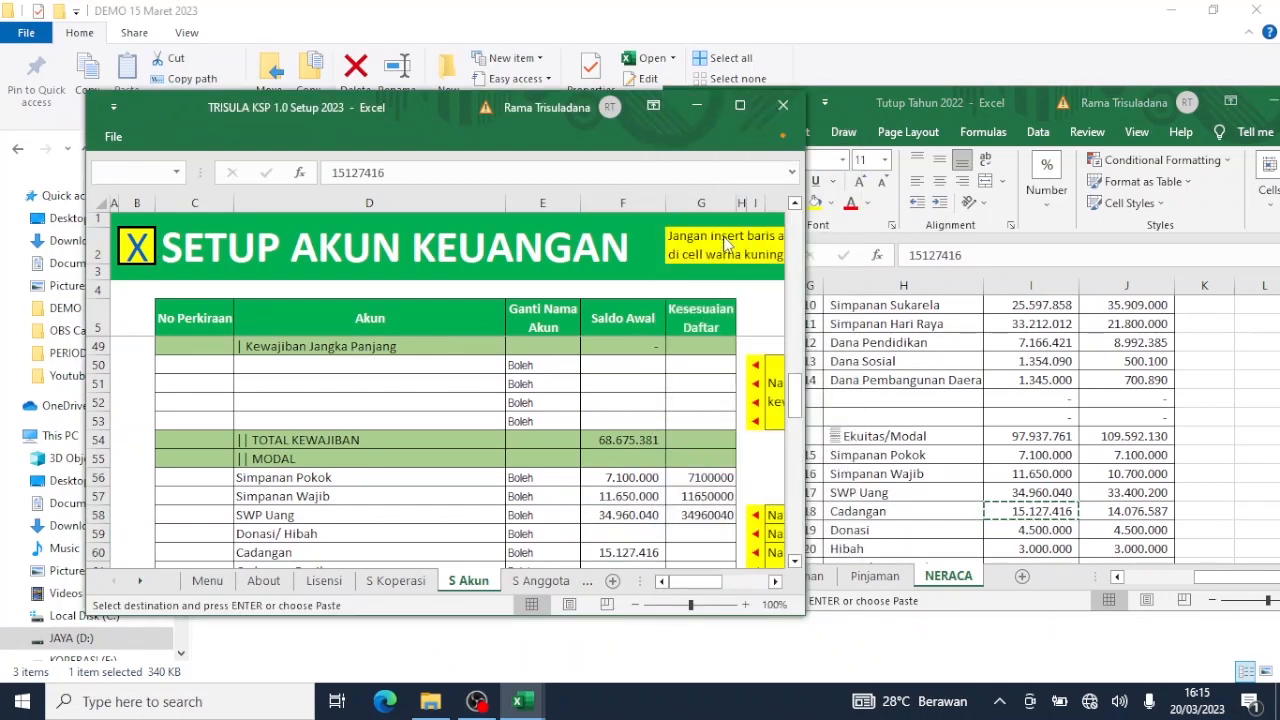
Enter 7500000 as the Donasi/ Hibah opening balance in F59, based on NERACA's Donasi and Hibah figures.
left_click(1055, 531)
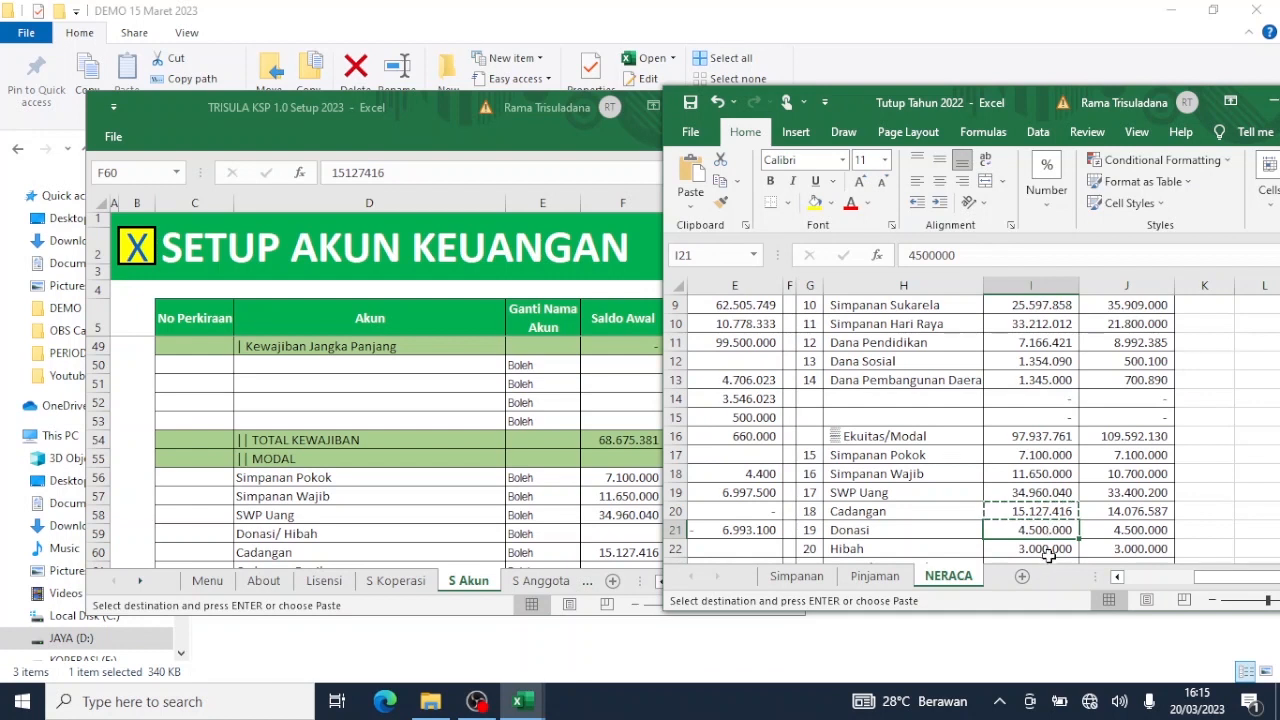
left_click(1047, 552)
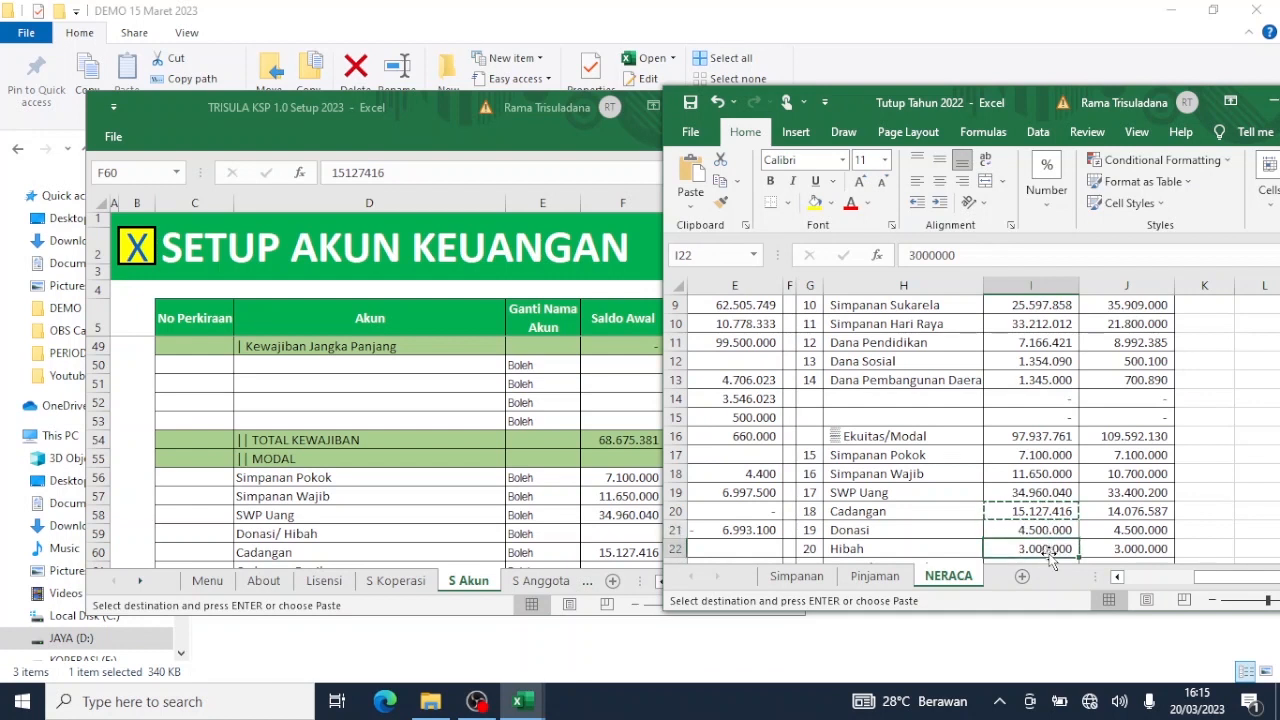
left_click(622, 535)
left_click(622, 535)
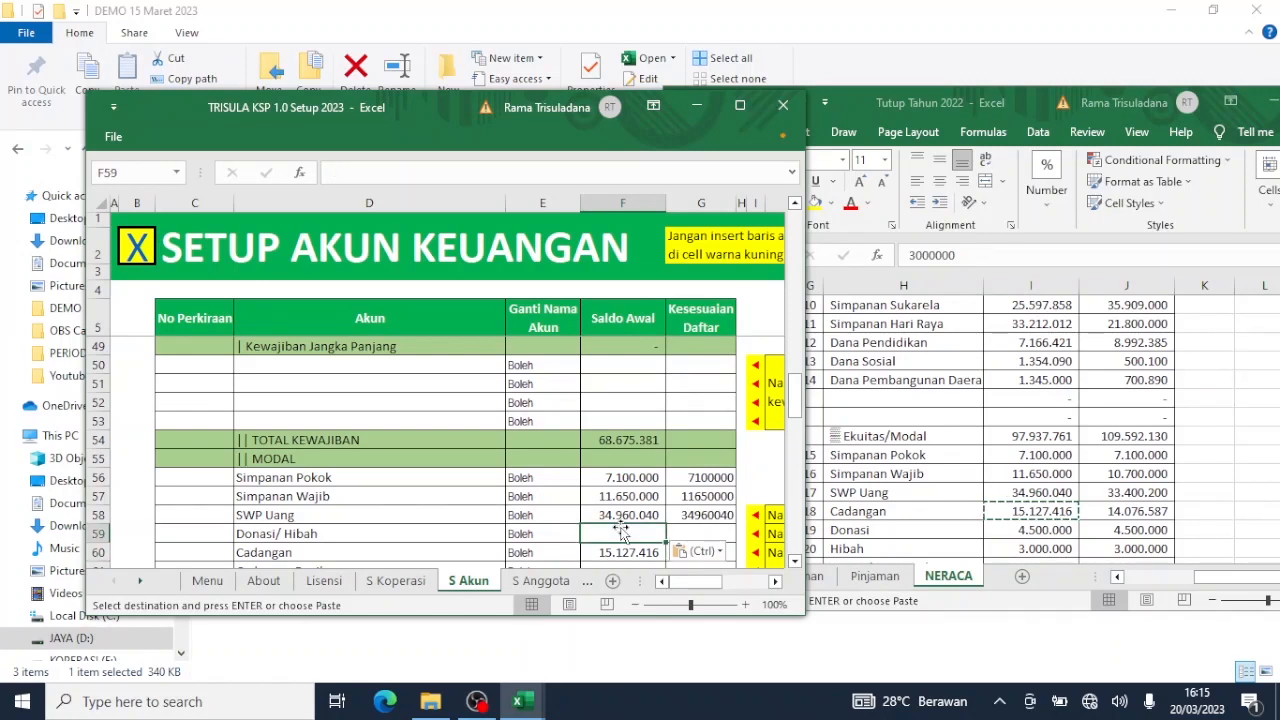
type("7")
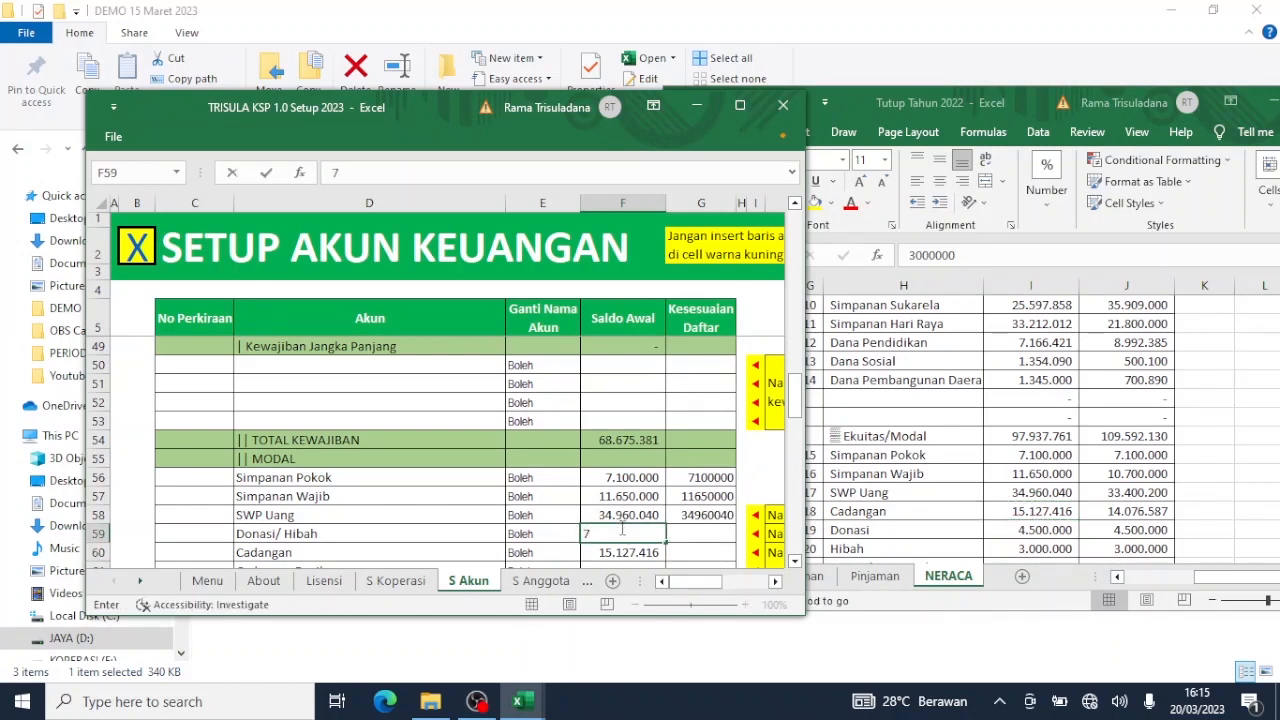
type("500000")
key("Return")
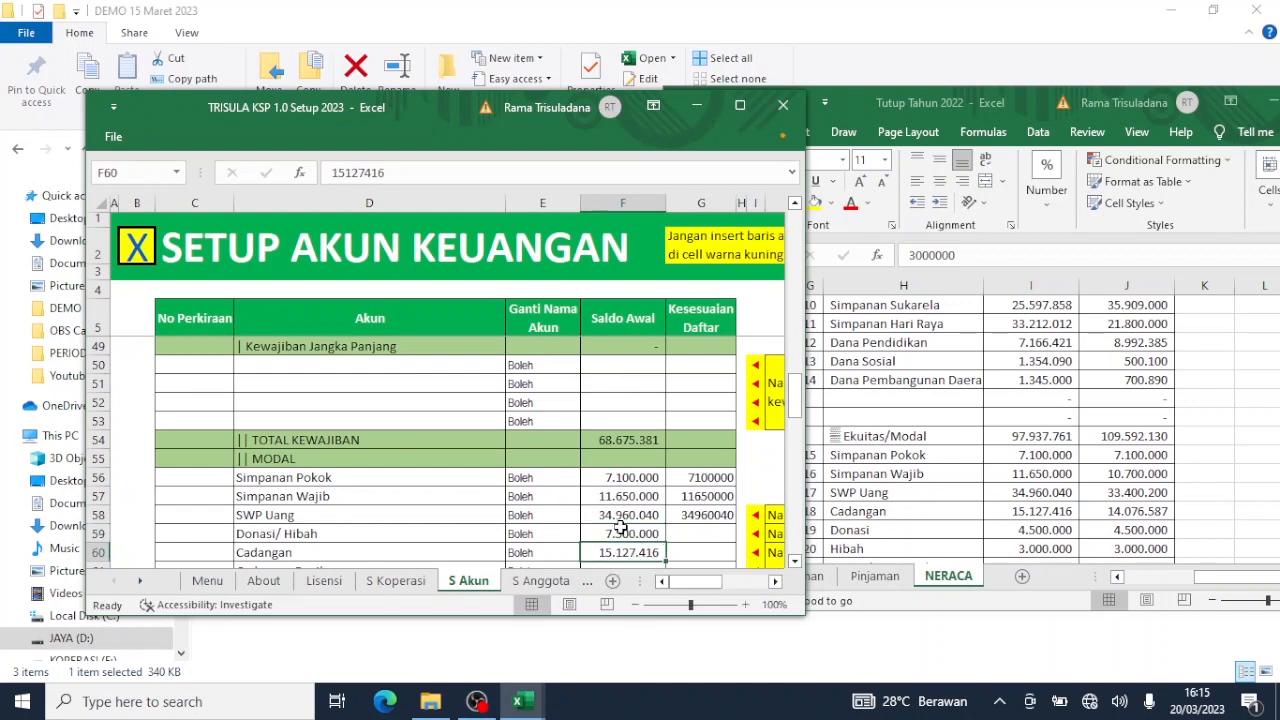
Paste NERACA I23's SHU Tahun Berjalan value 21.600.305 into SHU Ditahan F62, then maximize the setup window.
scroll(620, 527, "down", 2)
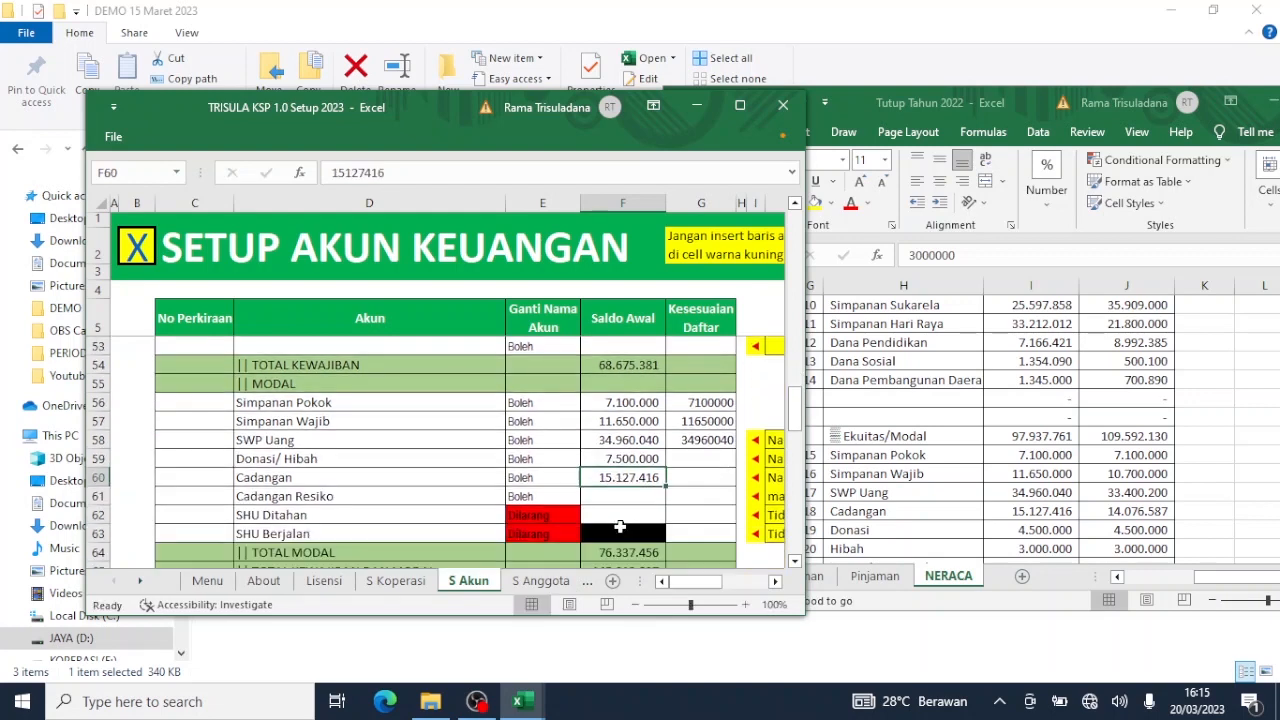
left_click(1178, 463)
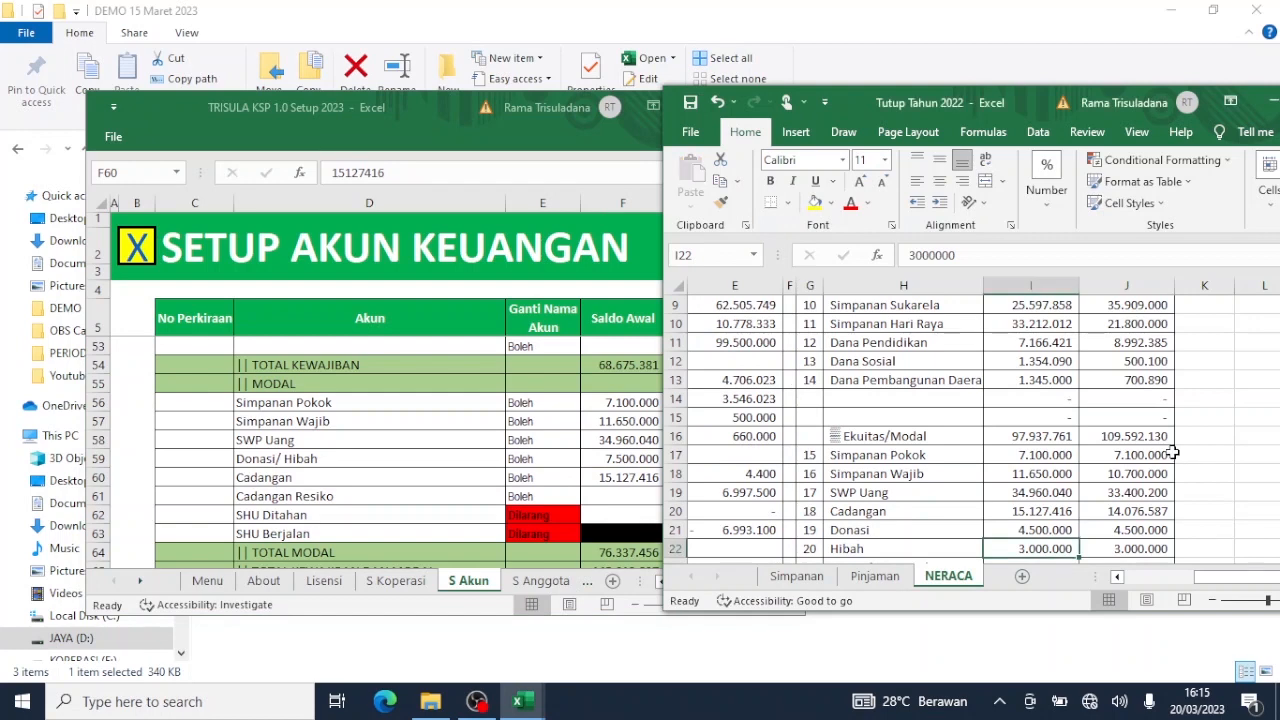
scroll(1172, 452, "down", 1)
scroll(1172, 452, "down", 1)
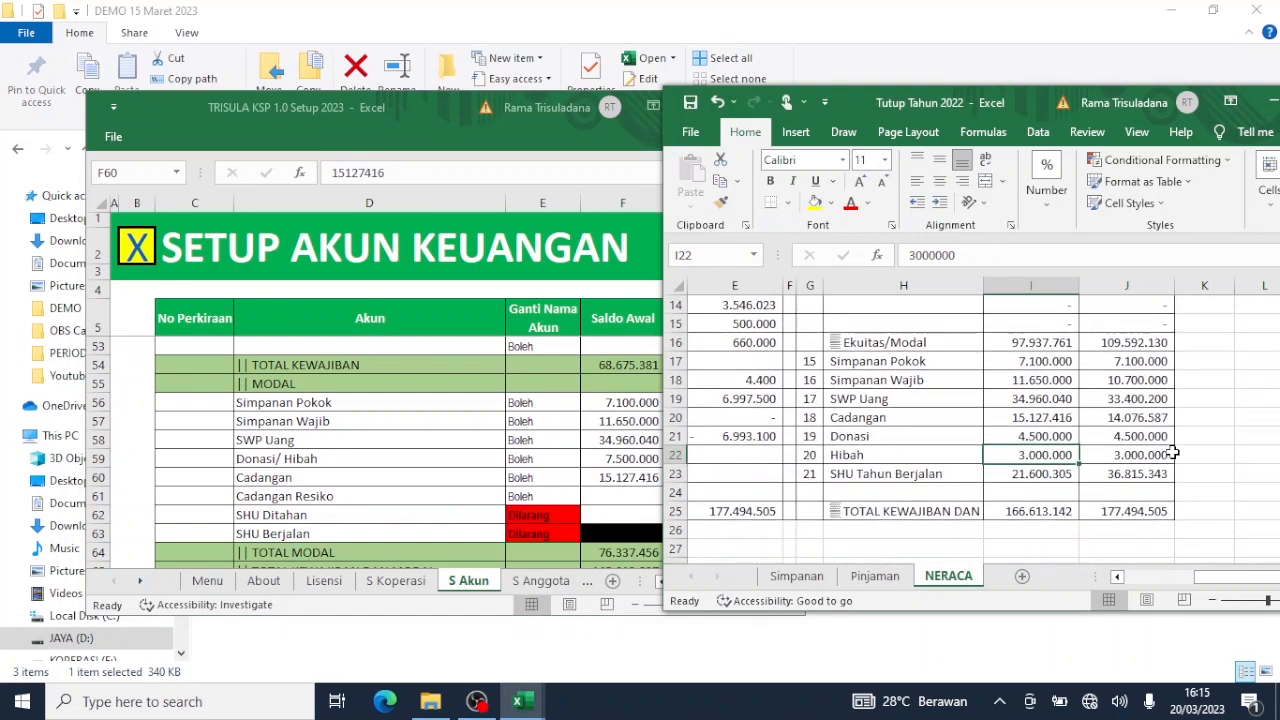
key("ctrl+c")
left_click(1045, 476)
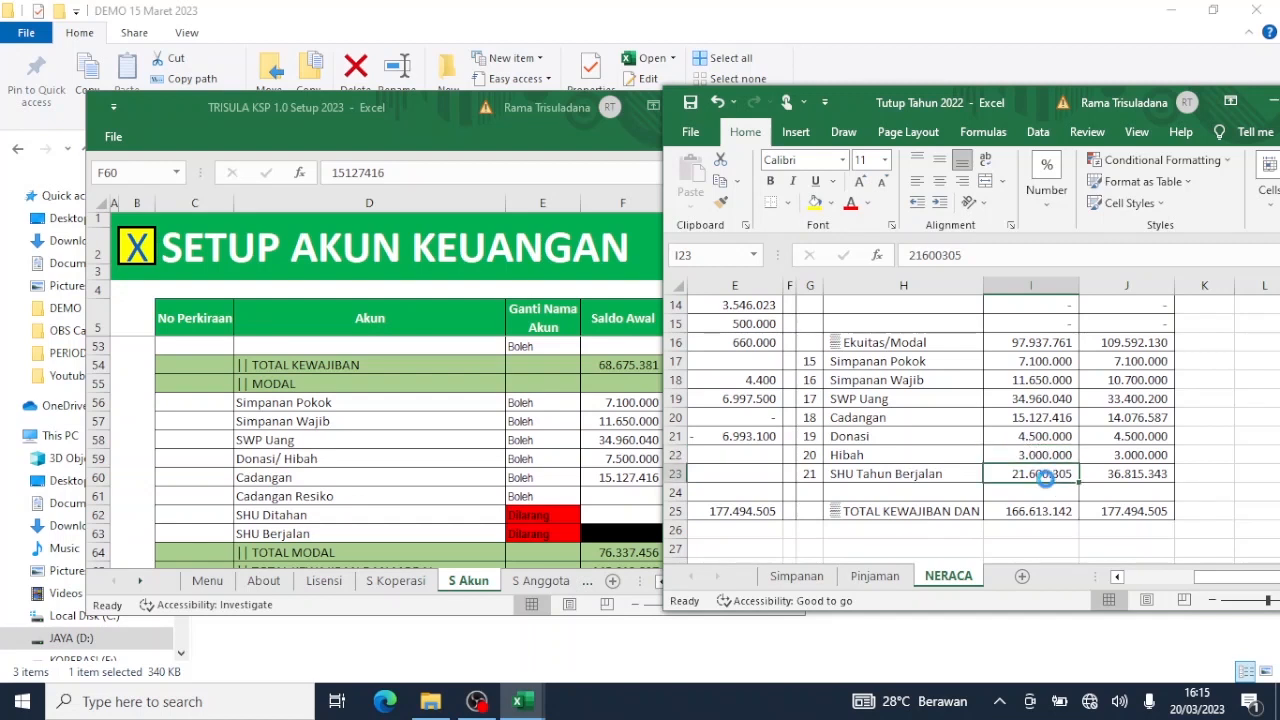
key("ctrl+c")
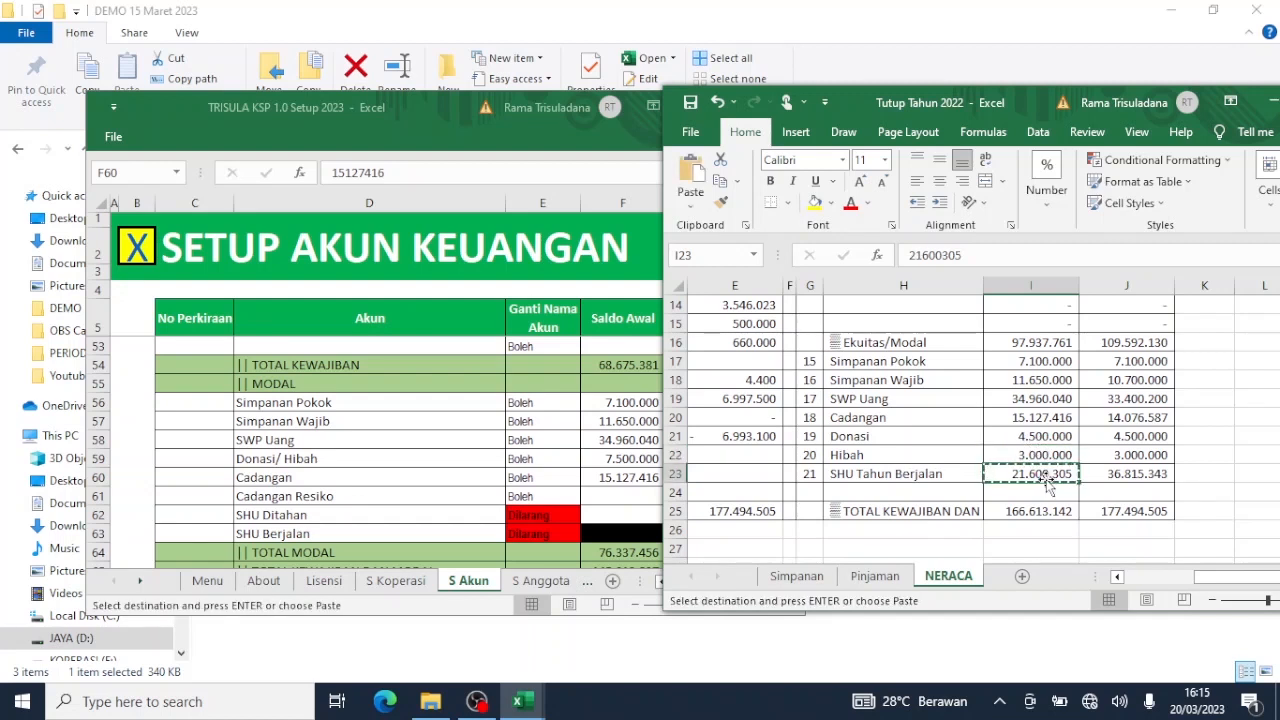
left_click(640, 512)
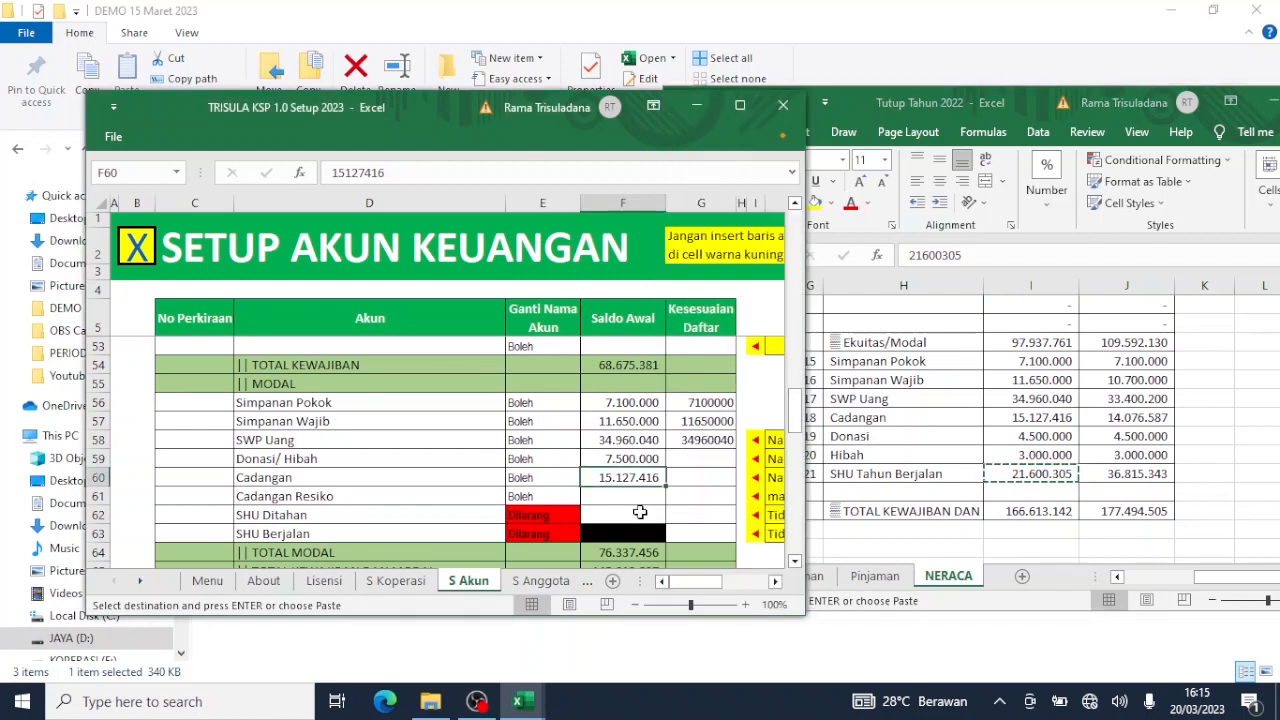
left_click(642, 512)
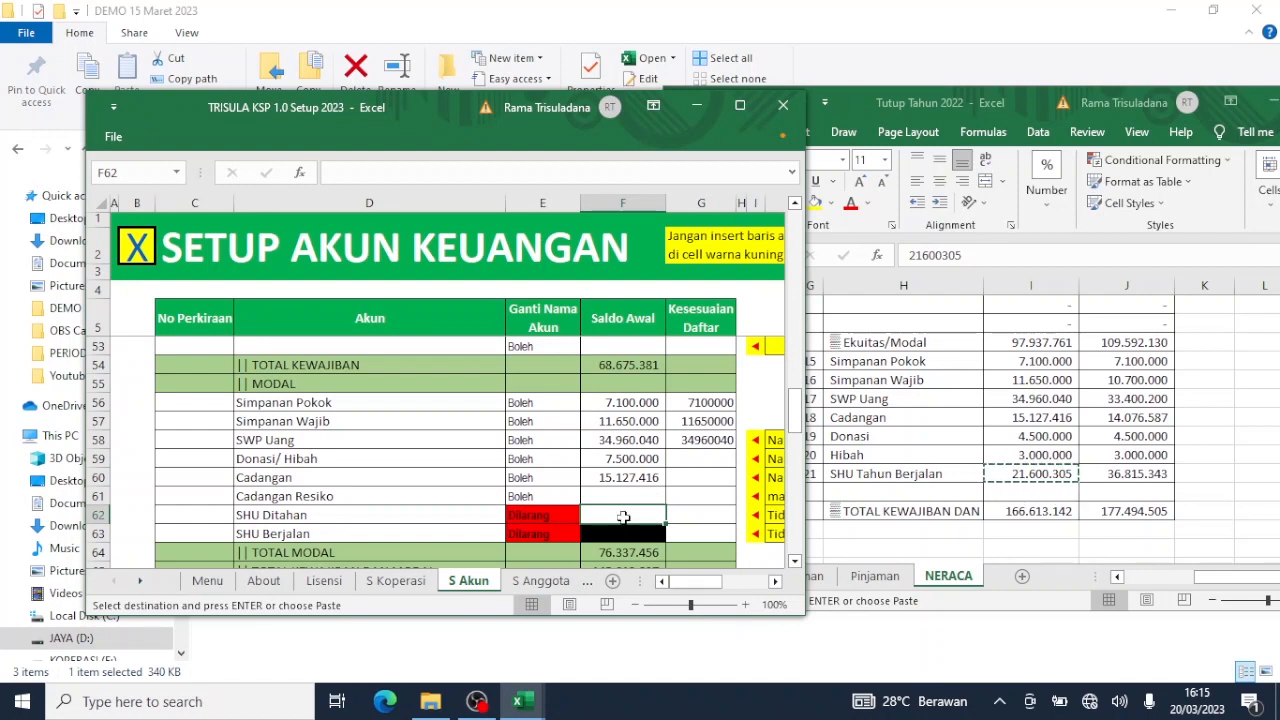
right_click(623, 517)
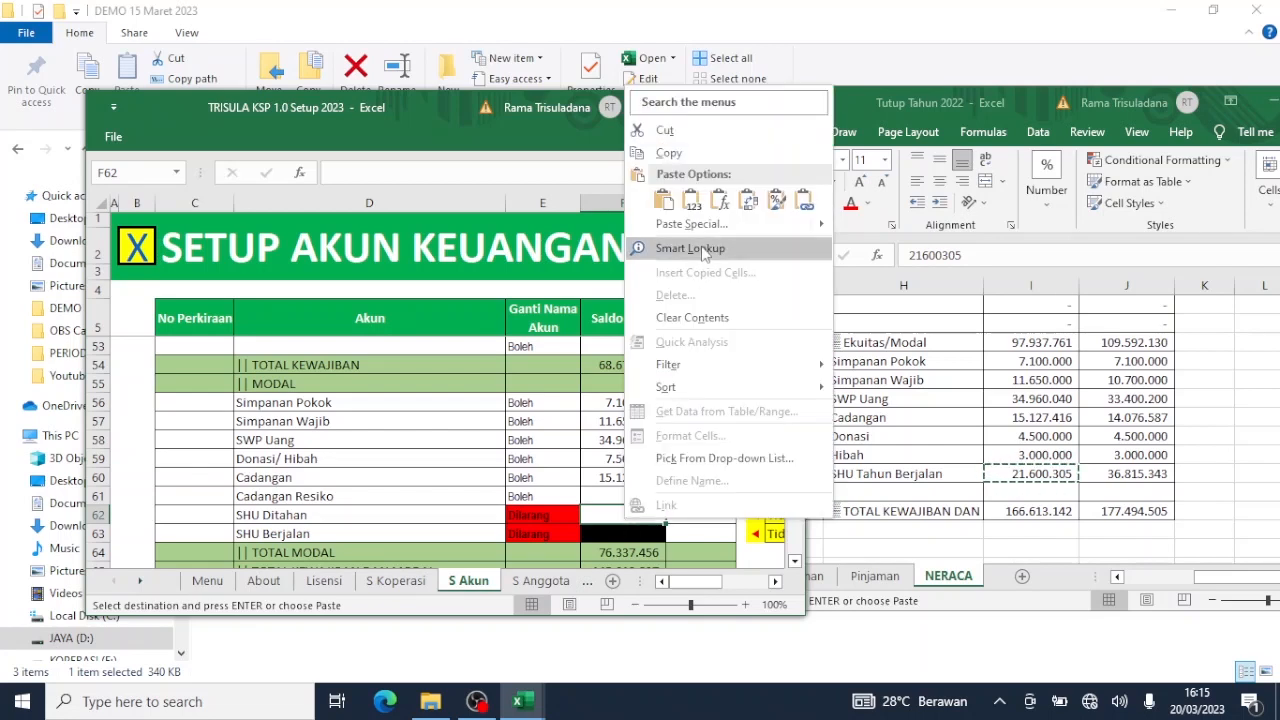
left_click(692, 202)
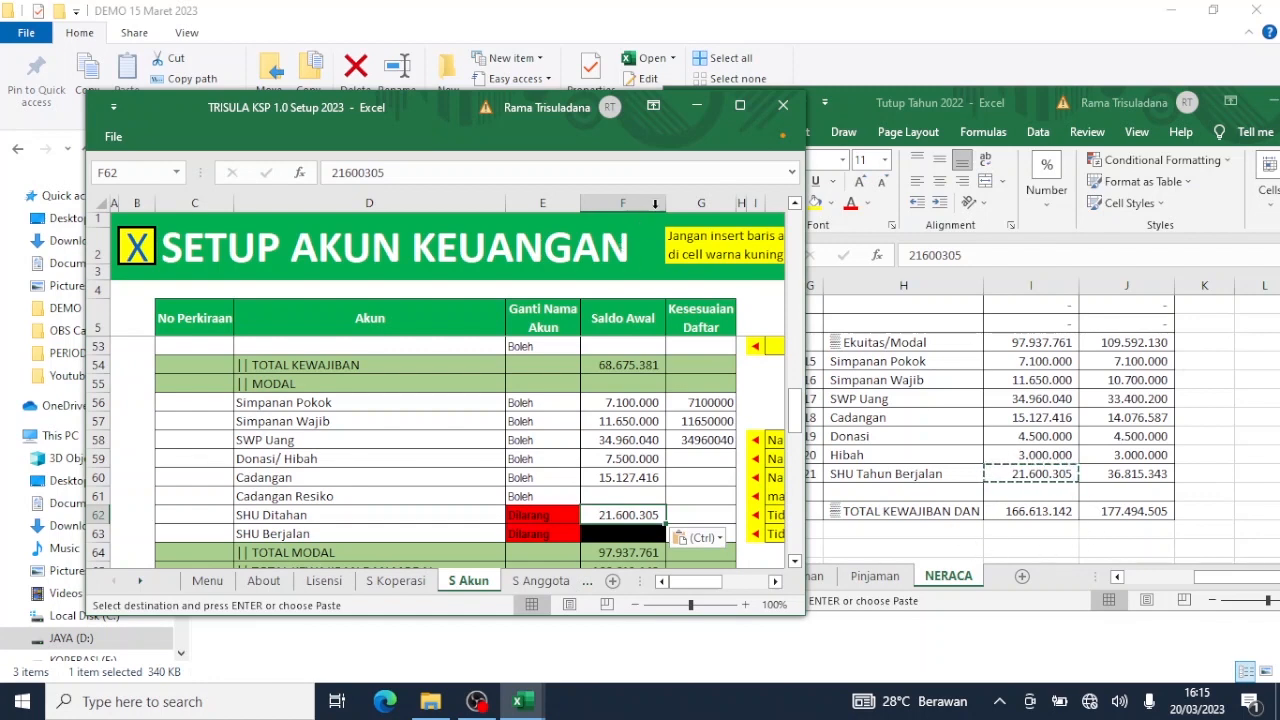
left_click(739, 105)
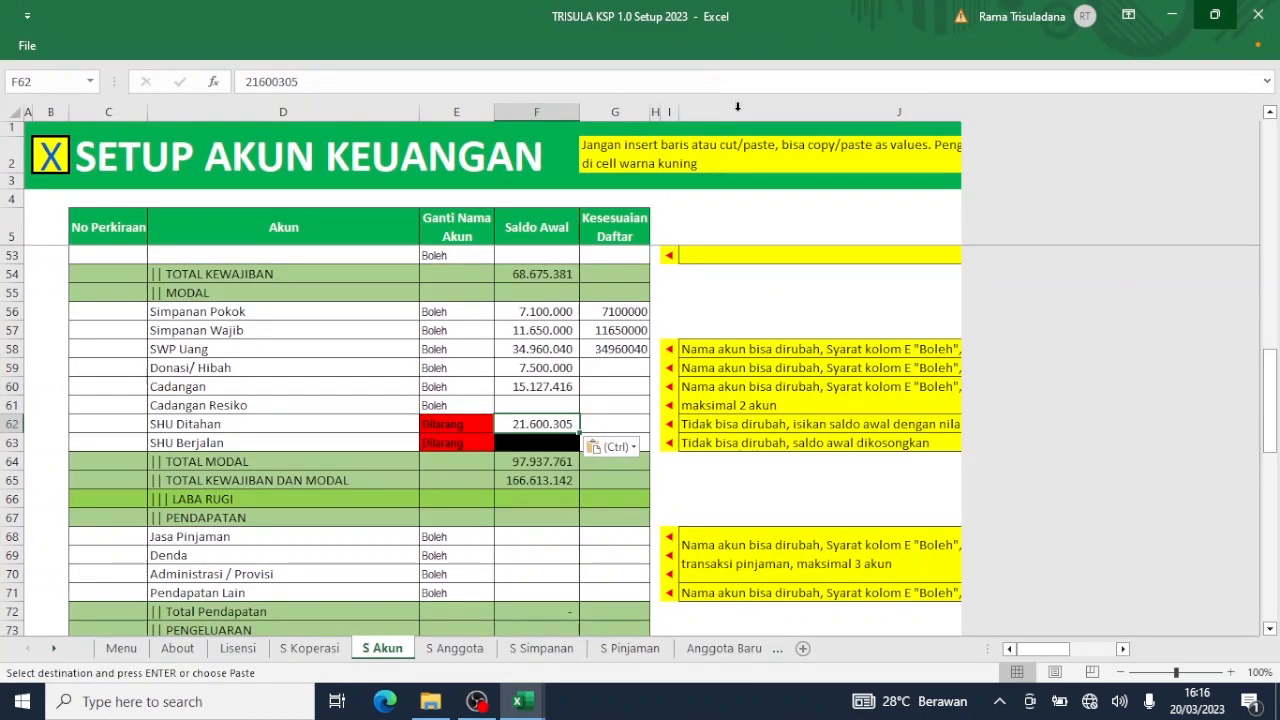
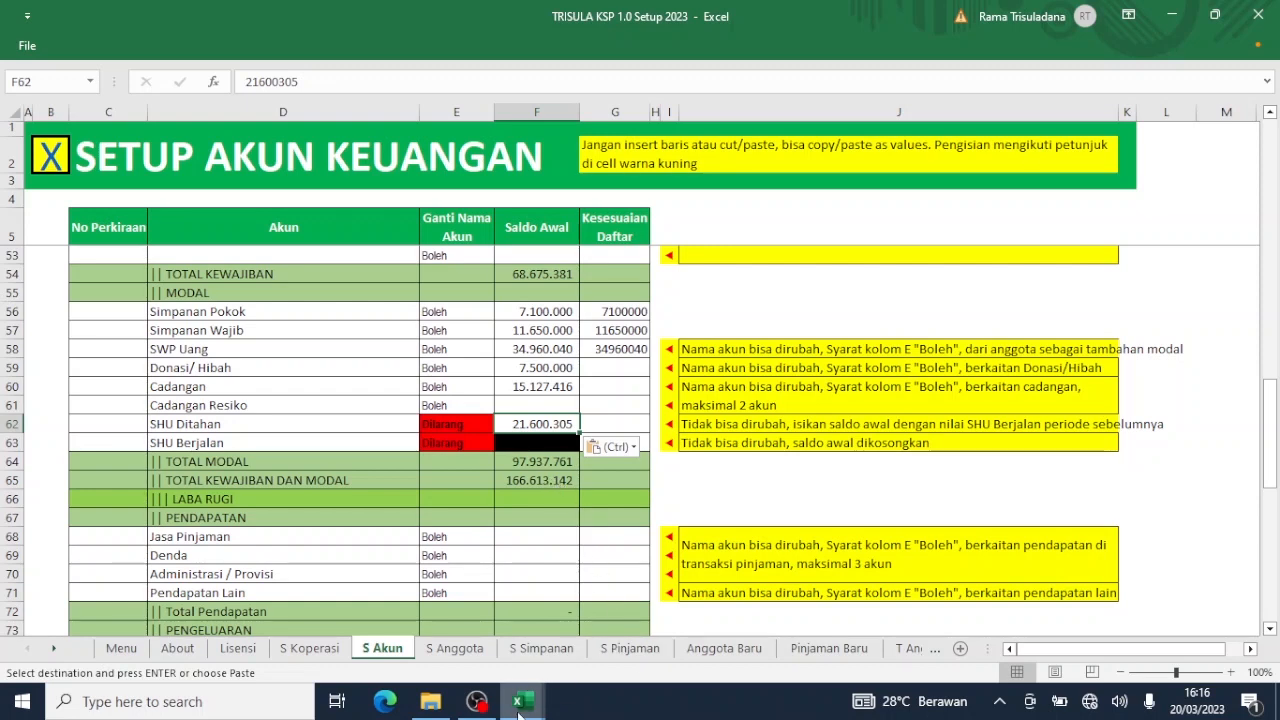
Bring the 2023 setup workbook up full-screen and select the Piutang Anggota opening balance cell F13.
mouse_move(519, 712)
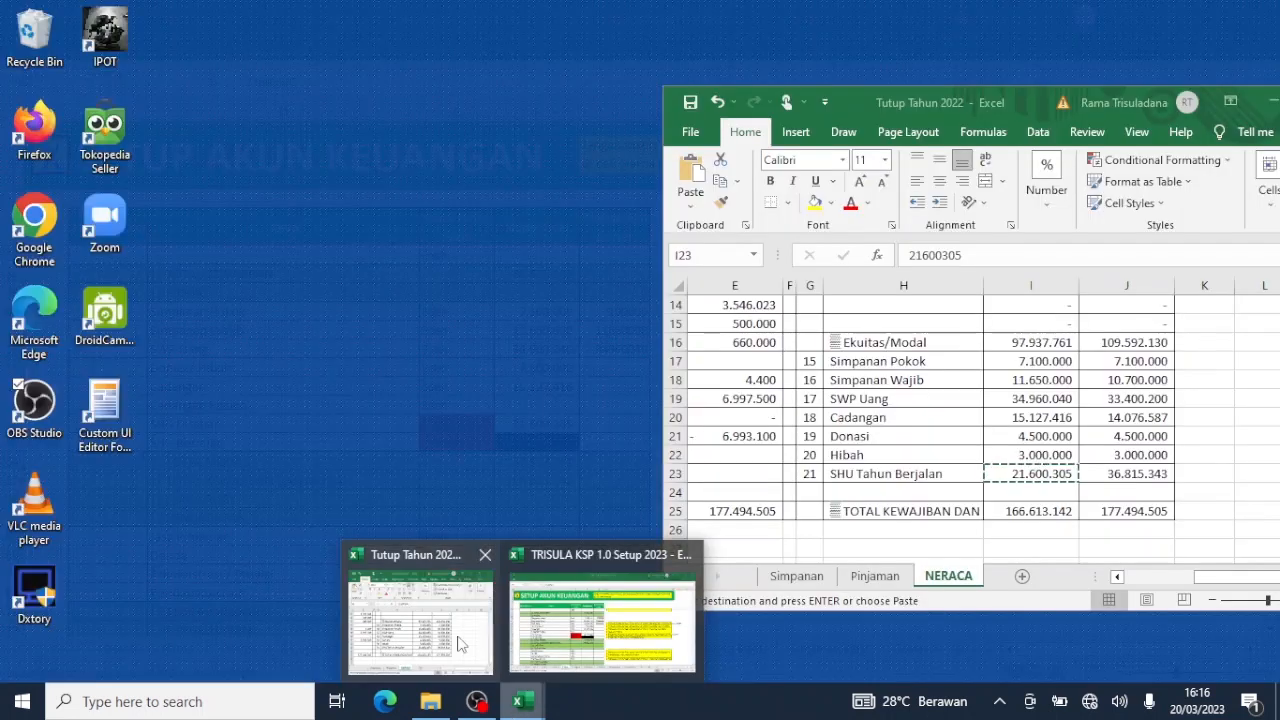
left_click(460, 643)
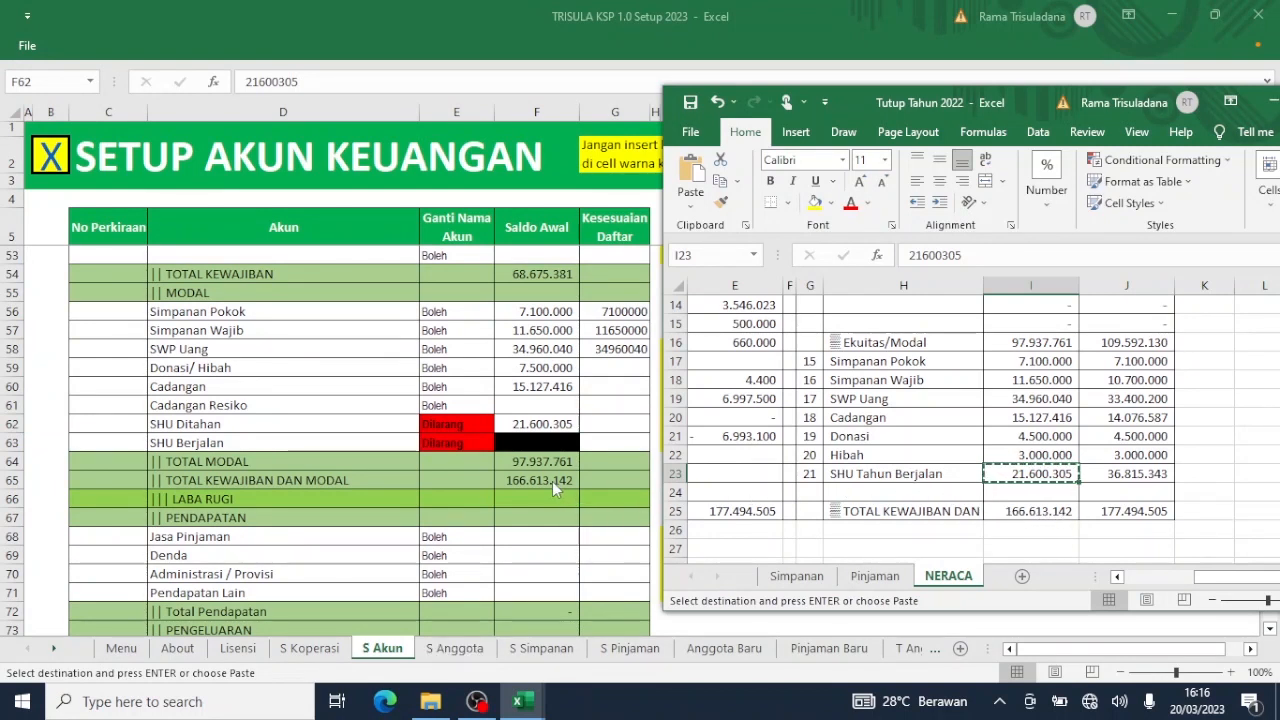
double_click(870, 17)
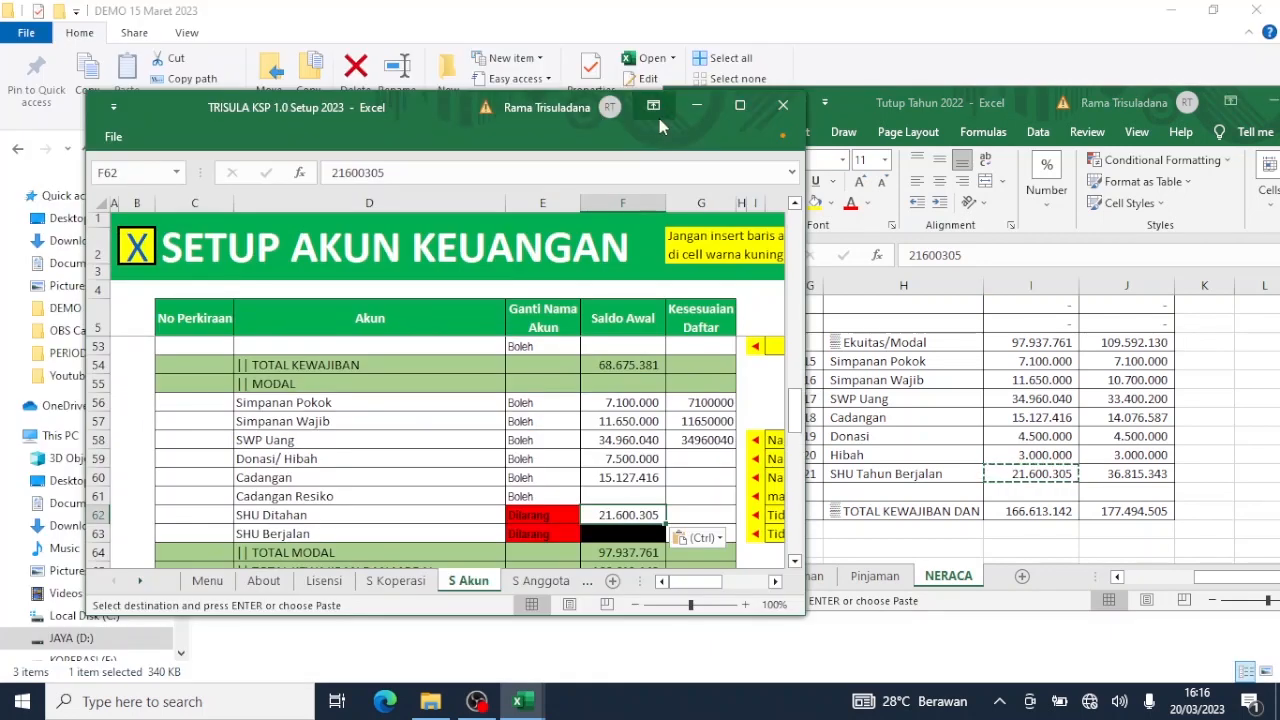
left_click(740, 107)
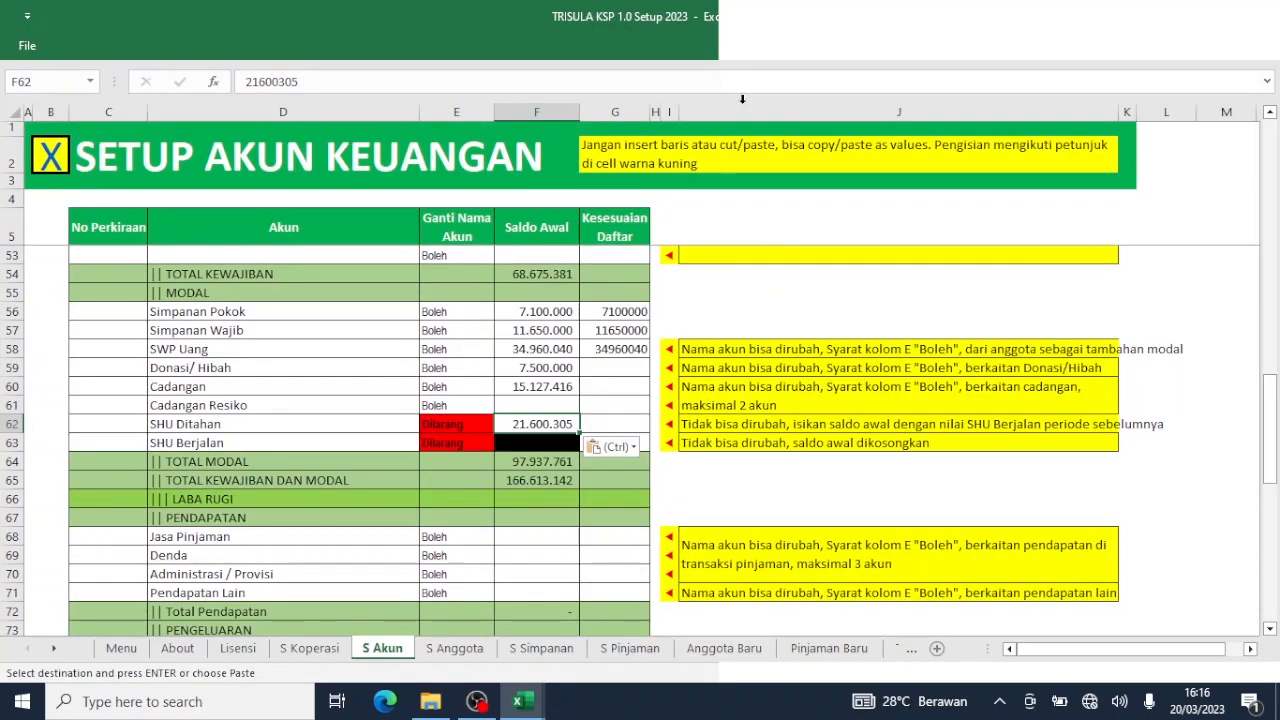
left_click_drag(1270, 410, 1277, 88)
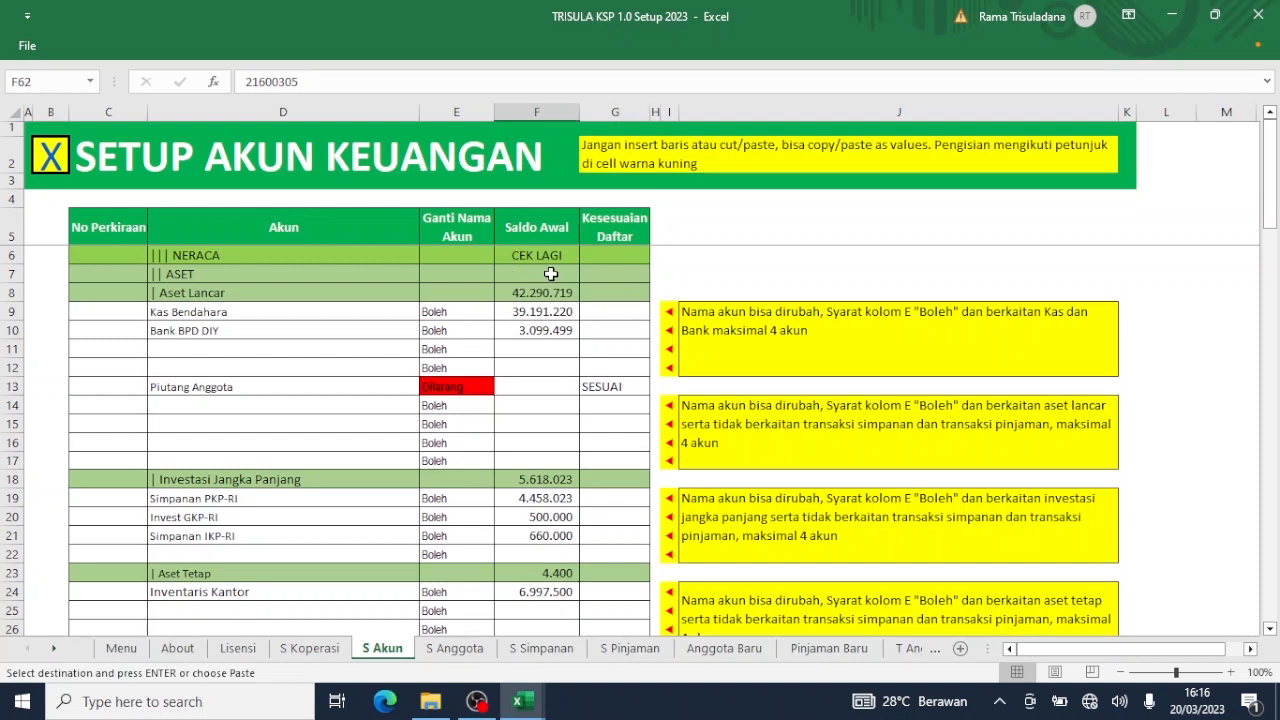
left_click(550, 390)
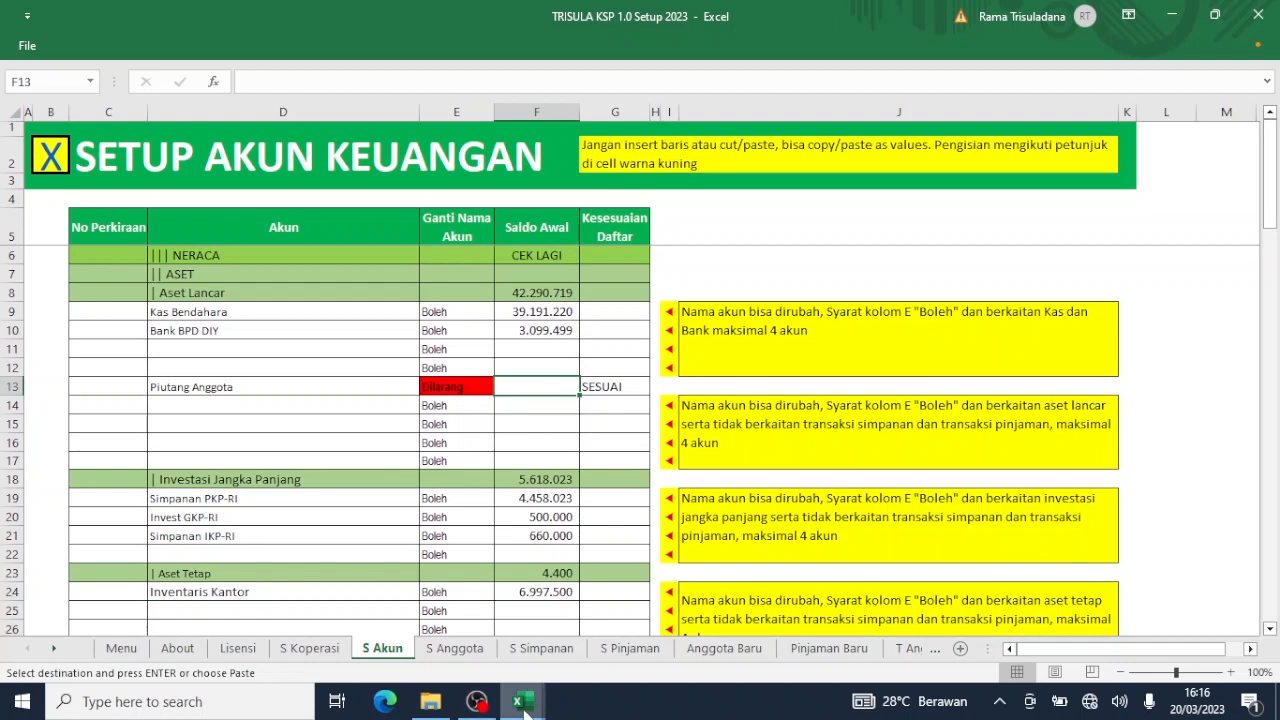
Copy the 2022 NERACA receivables balance 118.700.000 from D11 and paste it as a value into F13.
mouse_move(508, 698)
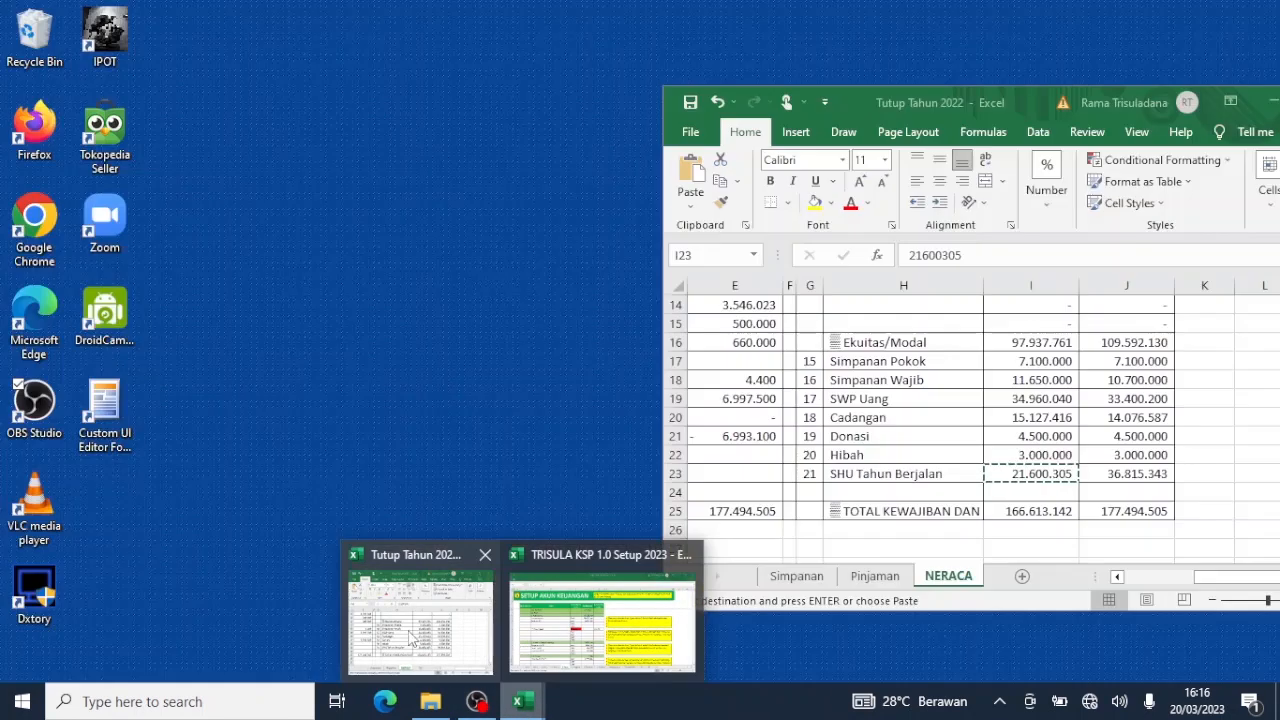
left_click(408, 630)
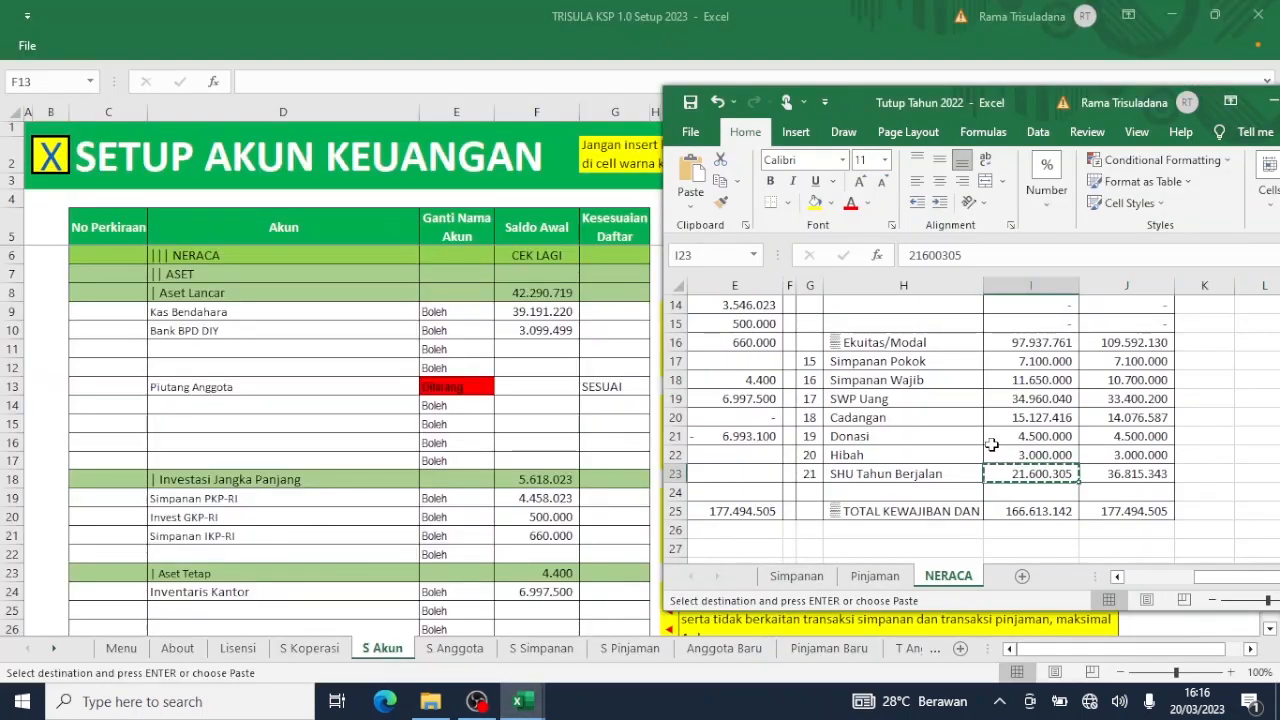
left_click(990, 440)
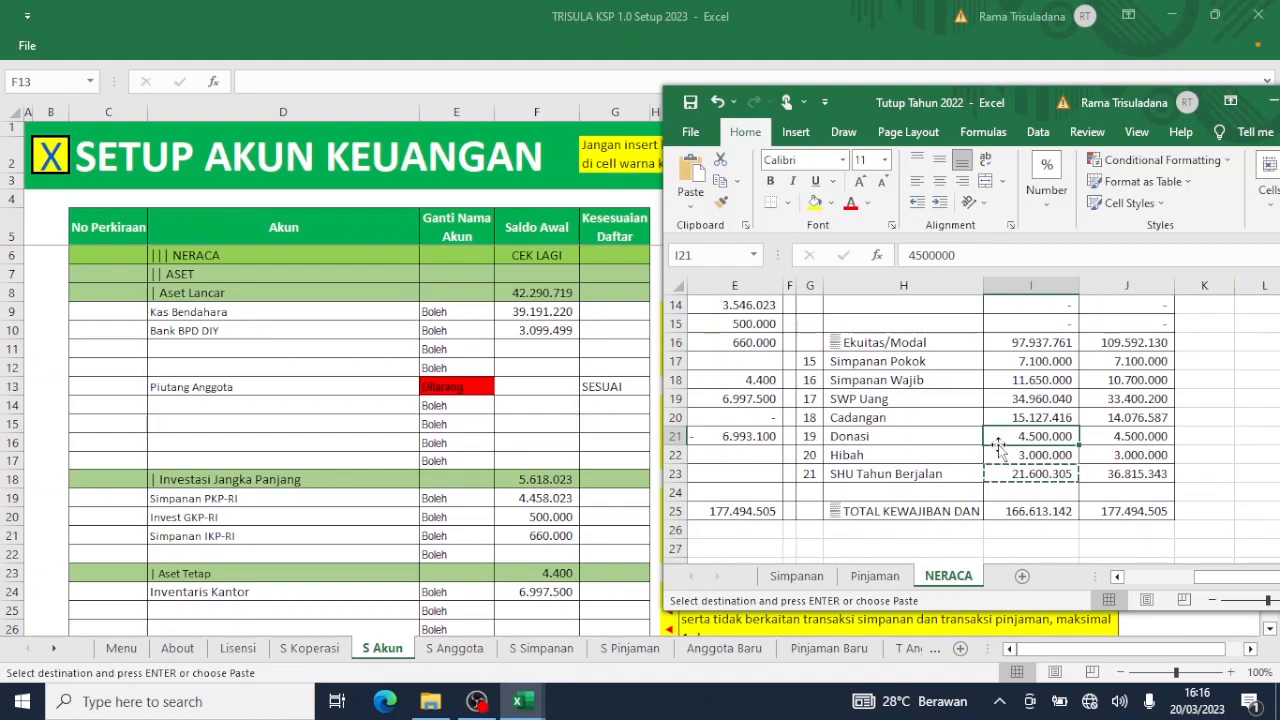
scroll(998, 445, "up", 5)
scroll(998, 446, "left", 2)
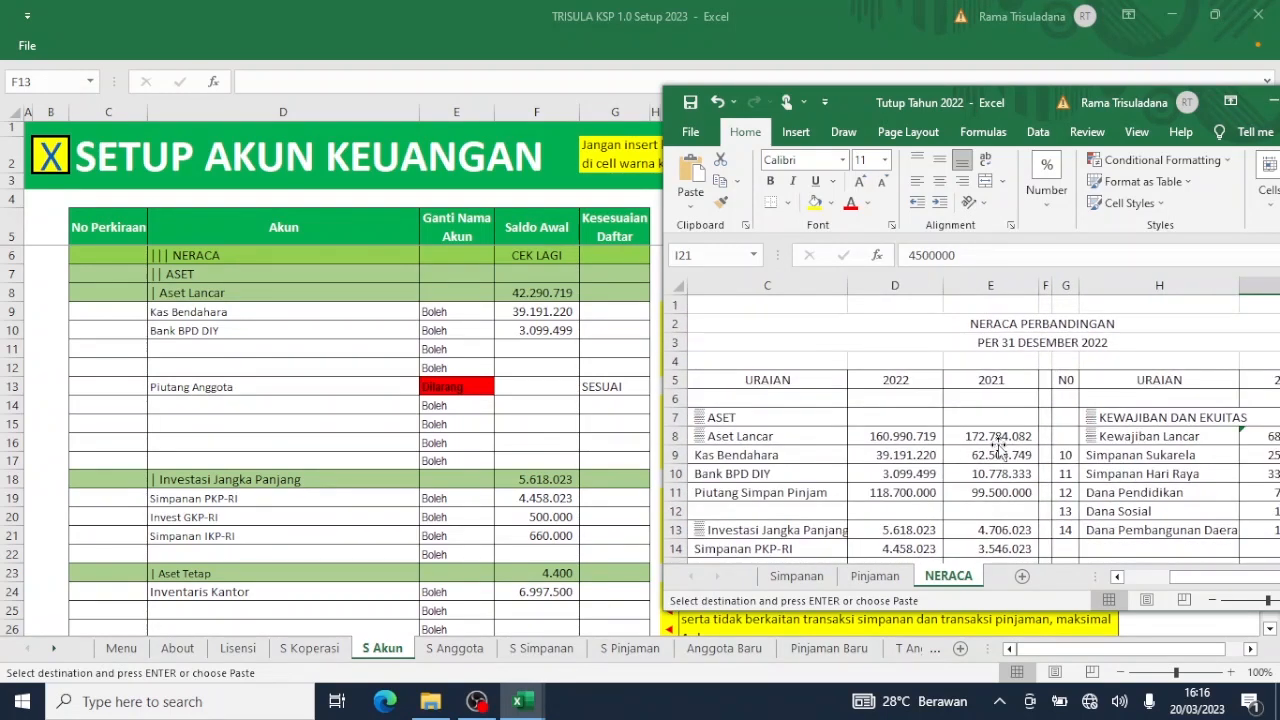
left_click(880, 494)
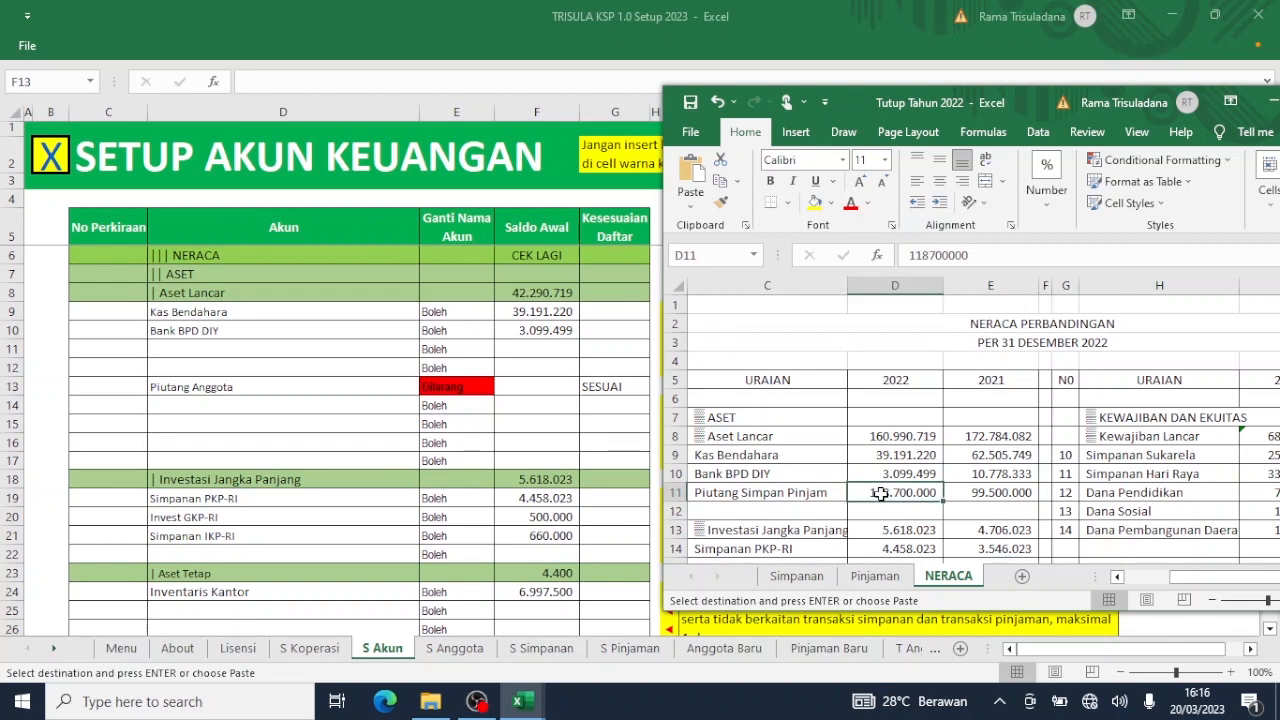
key("ctrl+c")
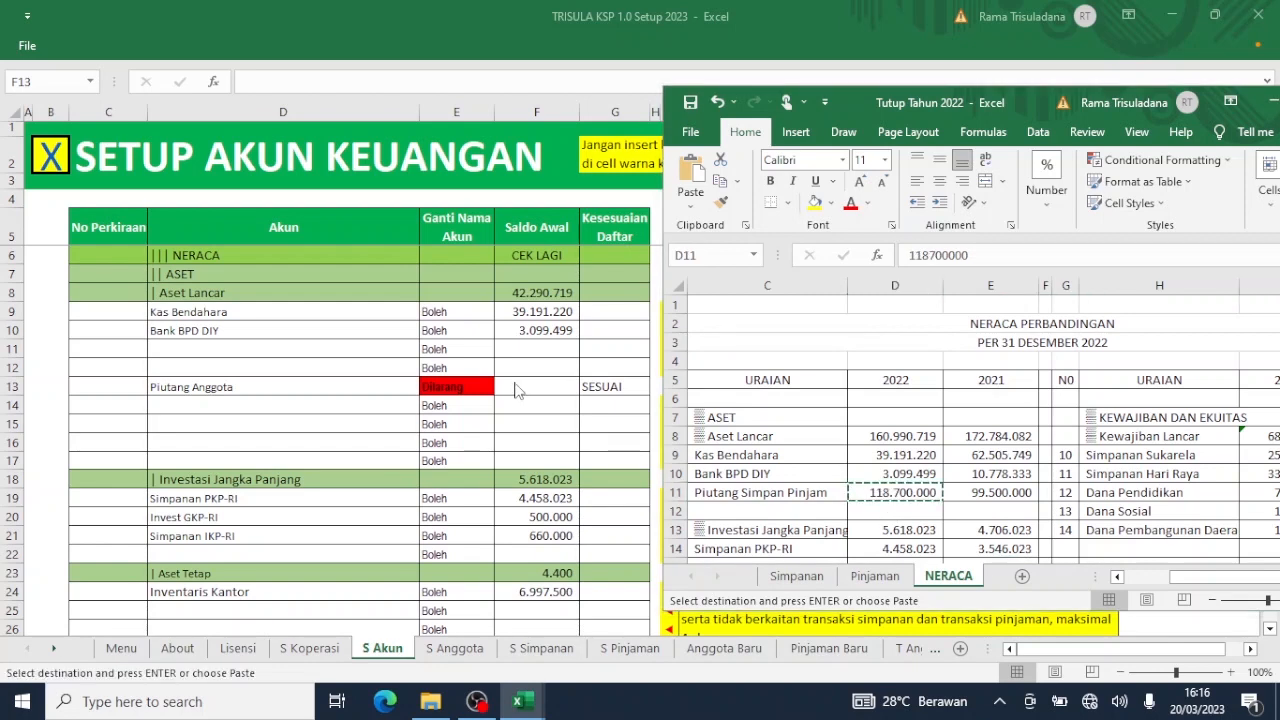
left_click(515, 388)
right_click(514, 383)
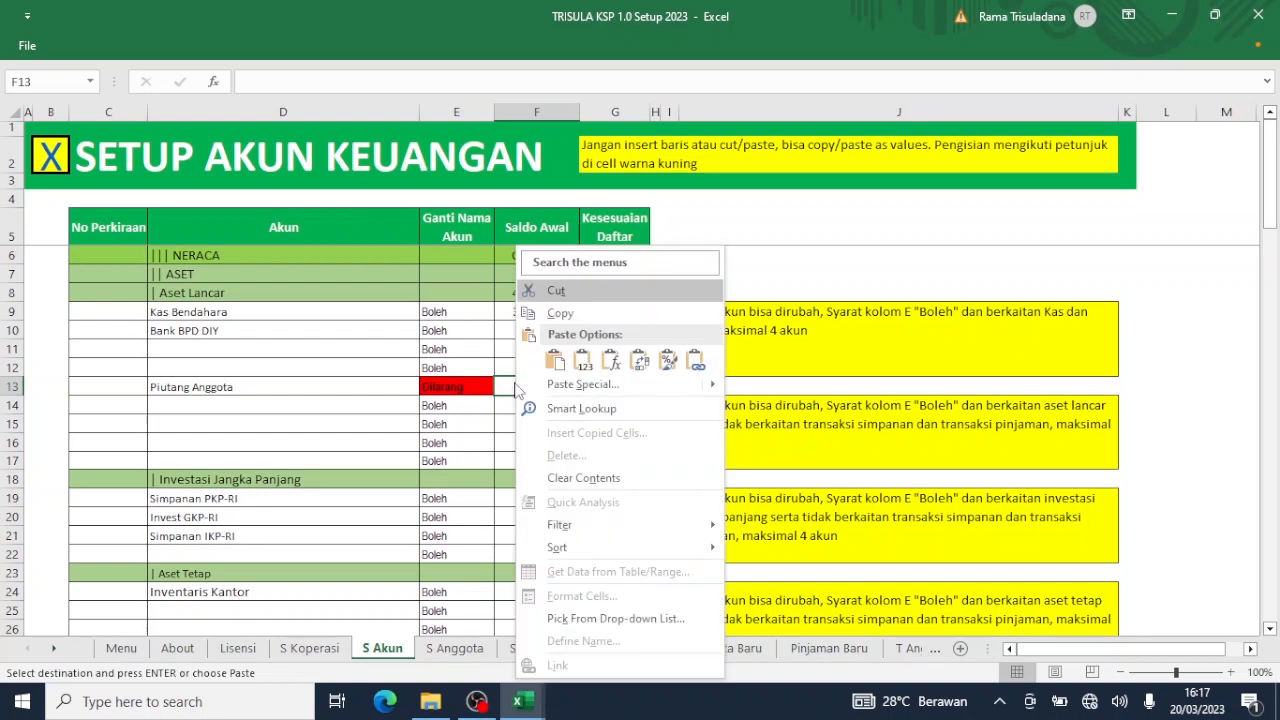
left_click(584, 366)
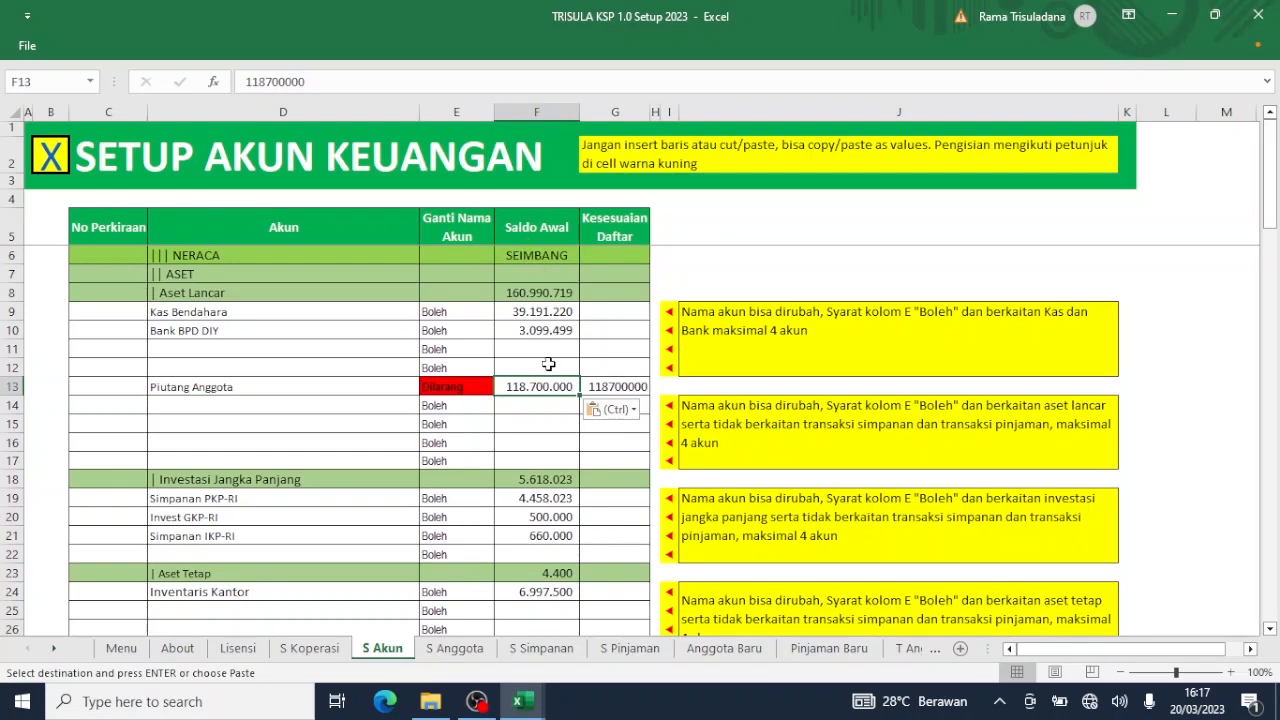
left_click(528, 407)
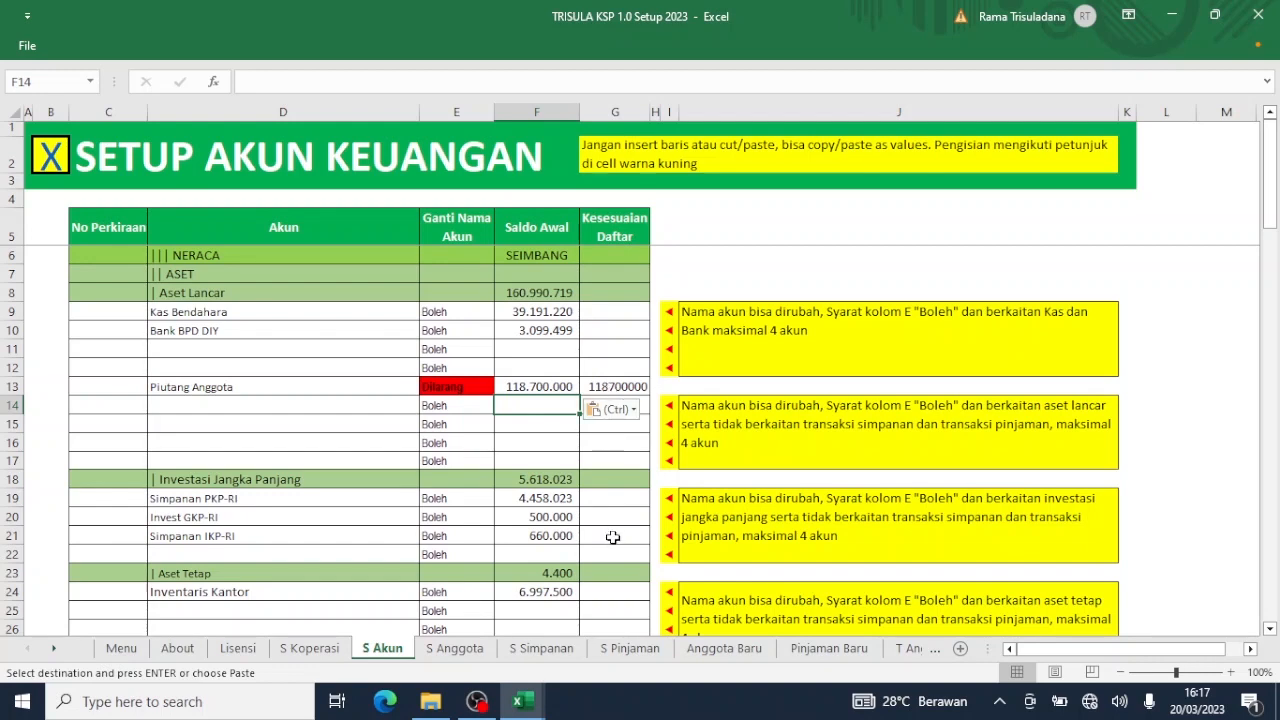
scroll(613, 537, "down", 4)
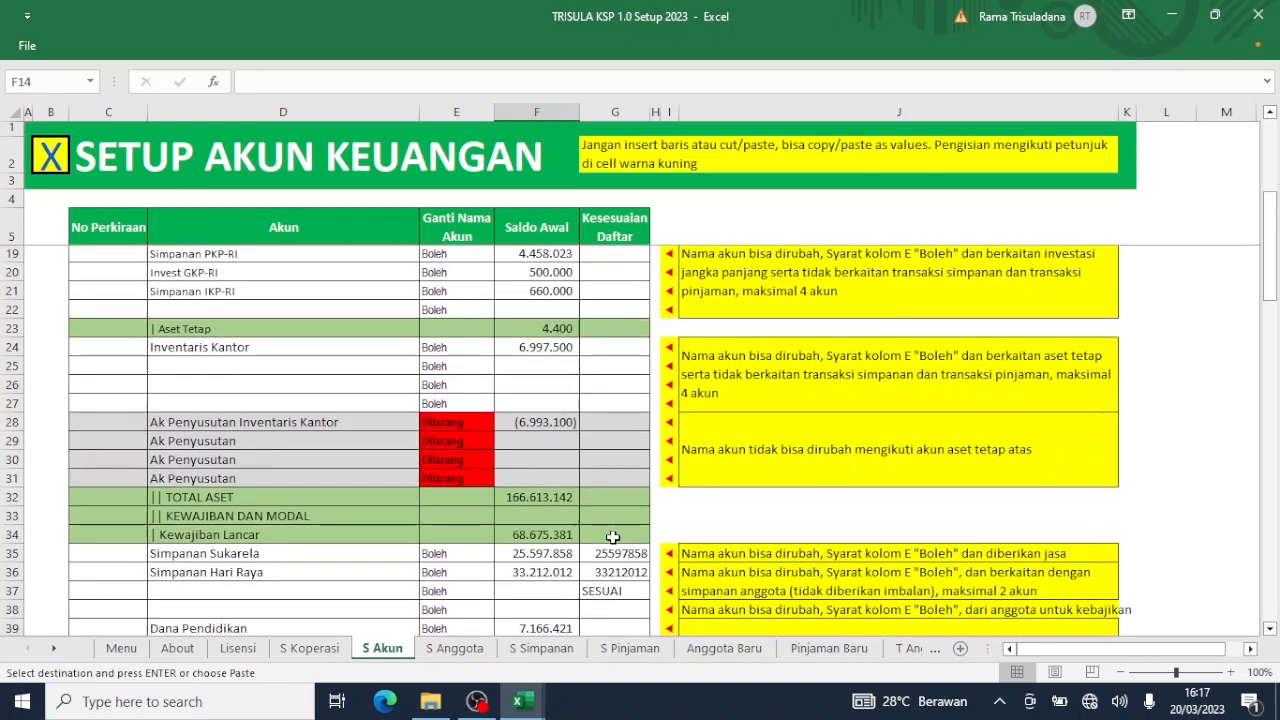
scroll(613, 537, "down", 4)
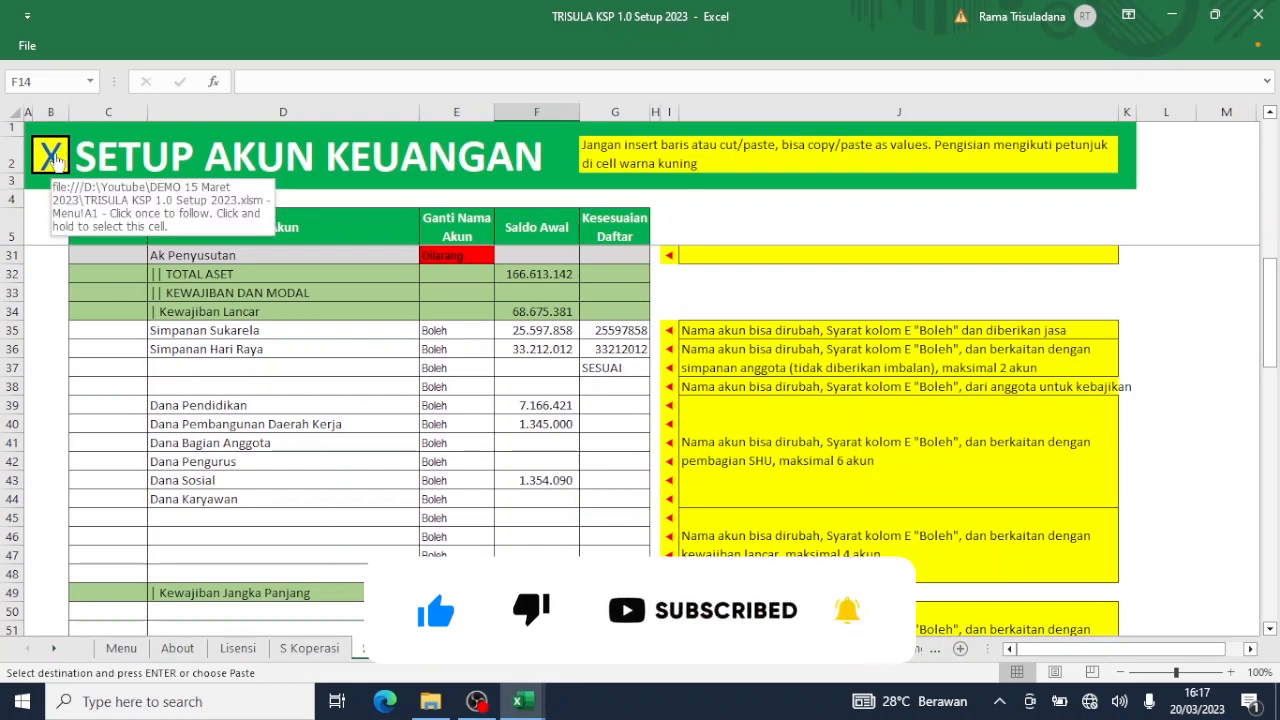
Go back to the Menu sheet and open the SETUP ANGGOTA member sheet.
left_click(54, 158)
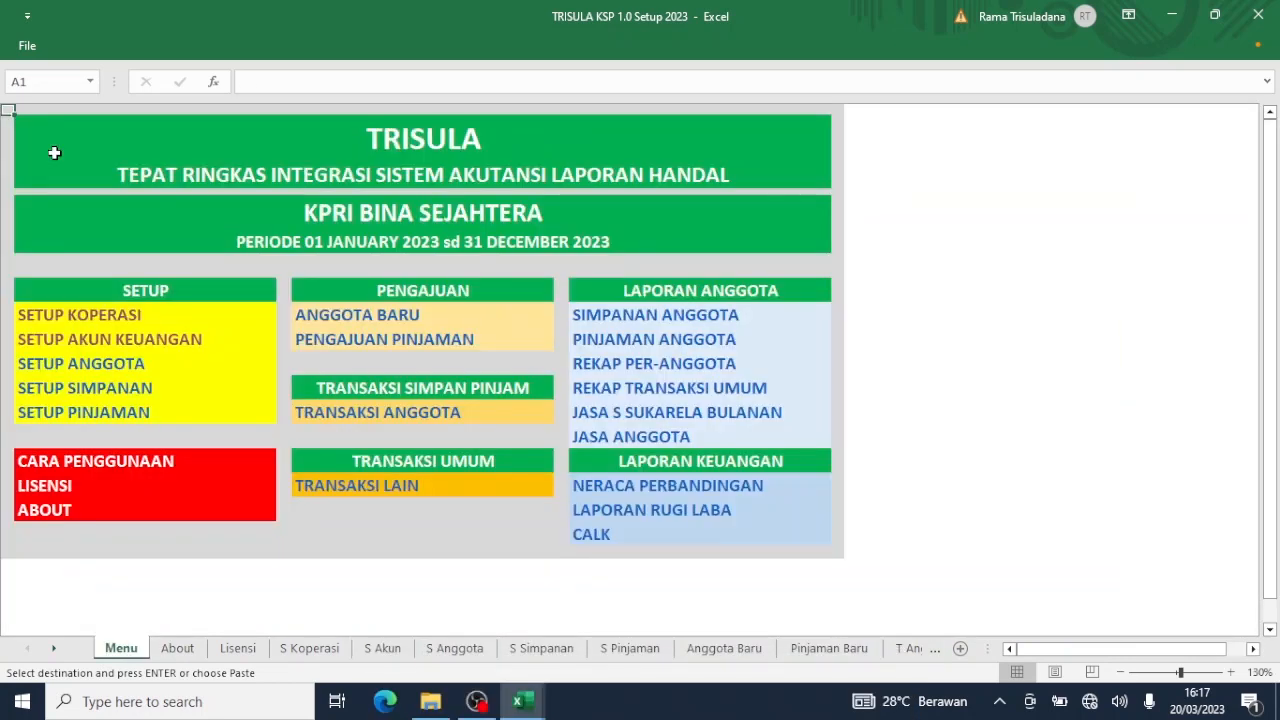
left_click(103, 366)
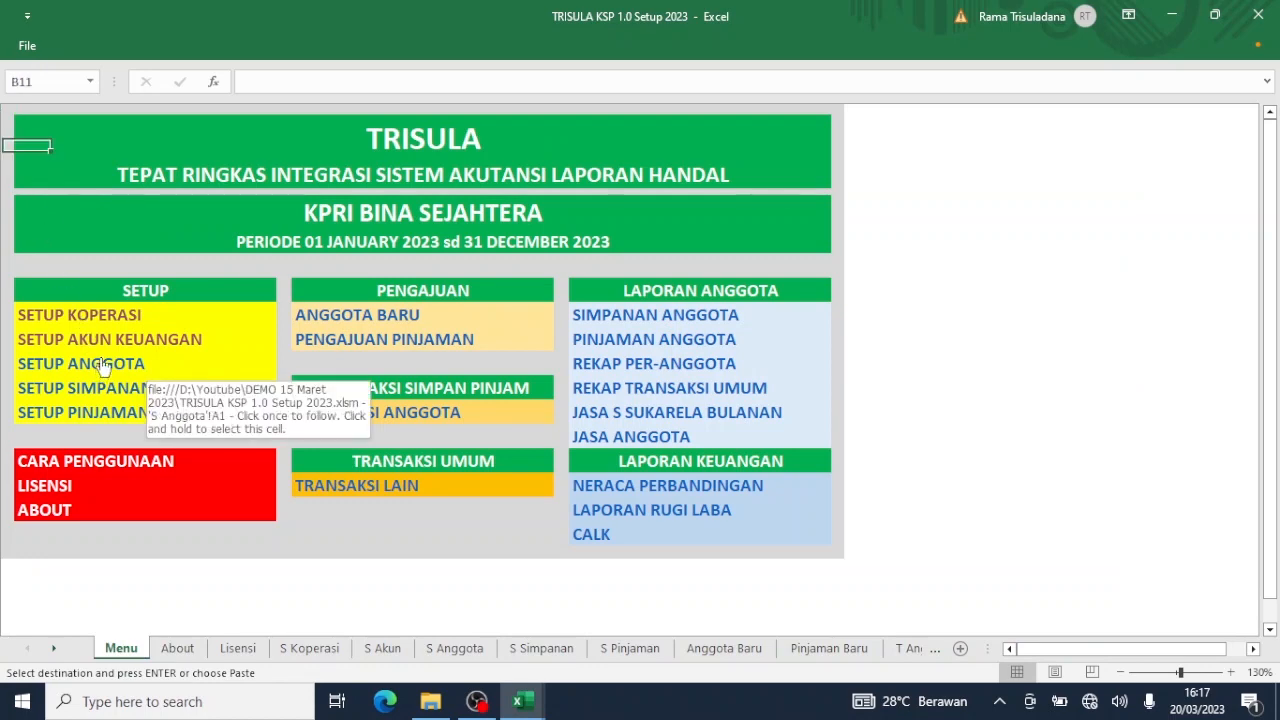
left_click(103, 366)
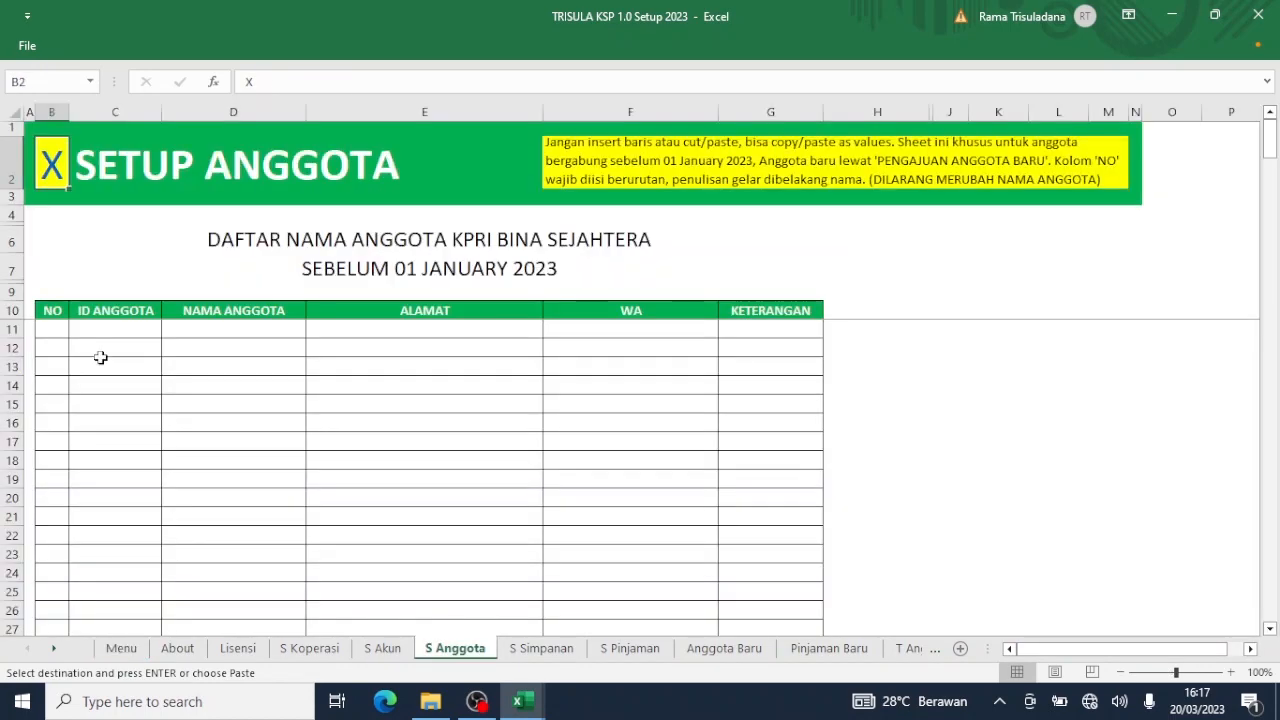
Select the 71 member names C6:C76 on Tutup Tahun 2022's Simpanan sheet.
left_click(518, 703)
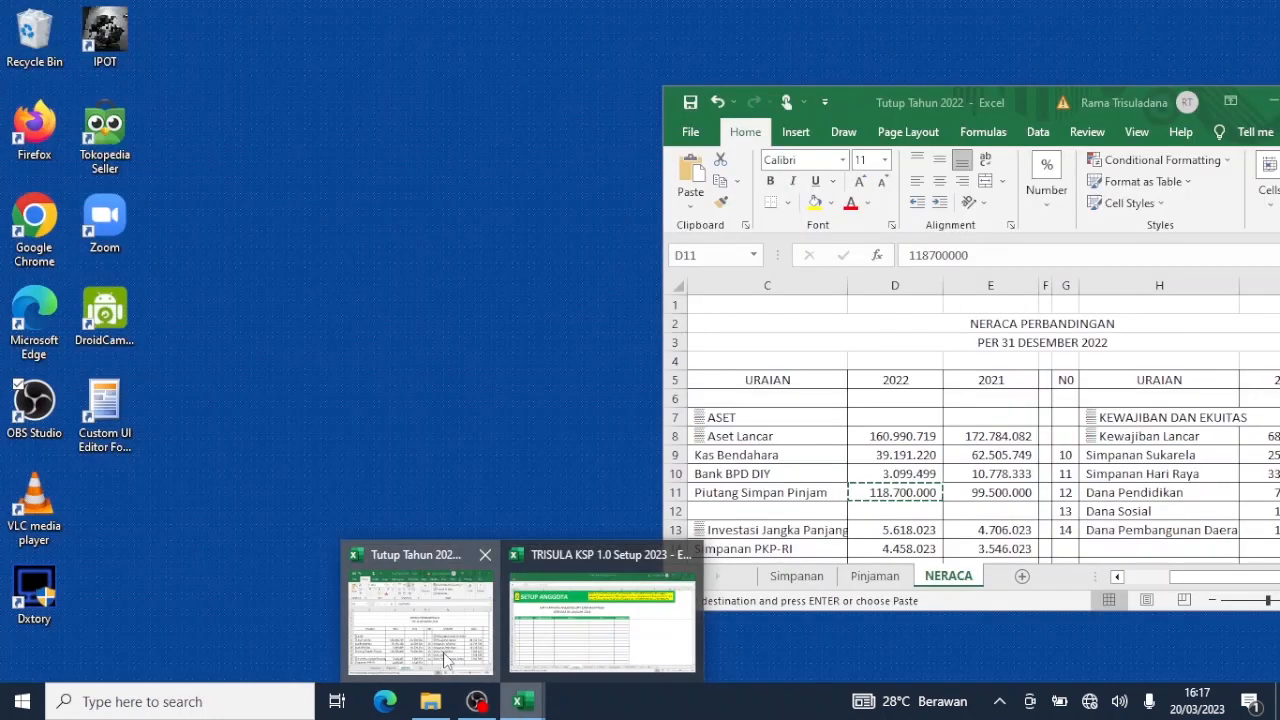
left_click(420, 612)
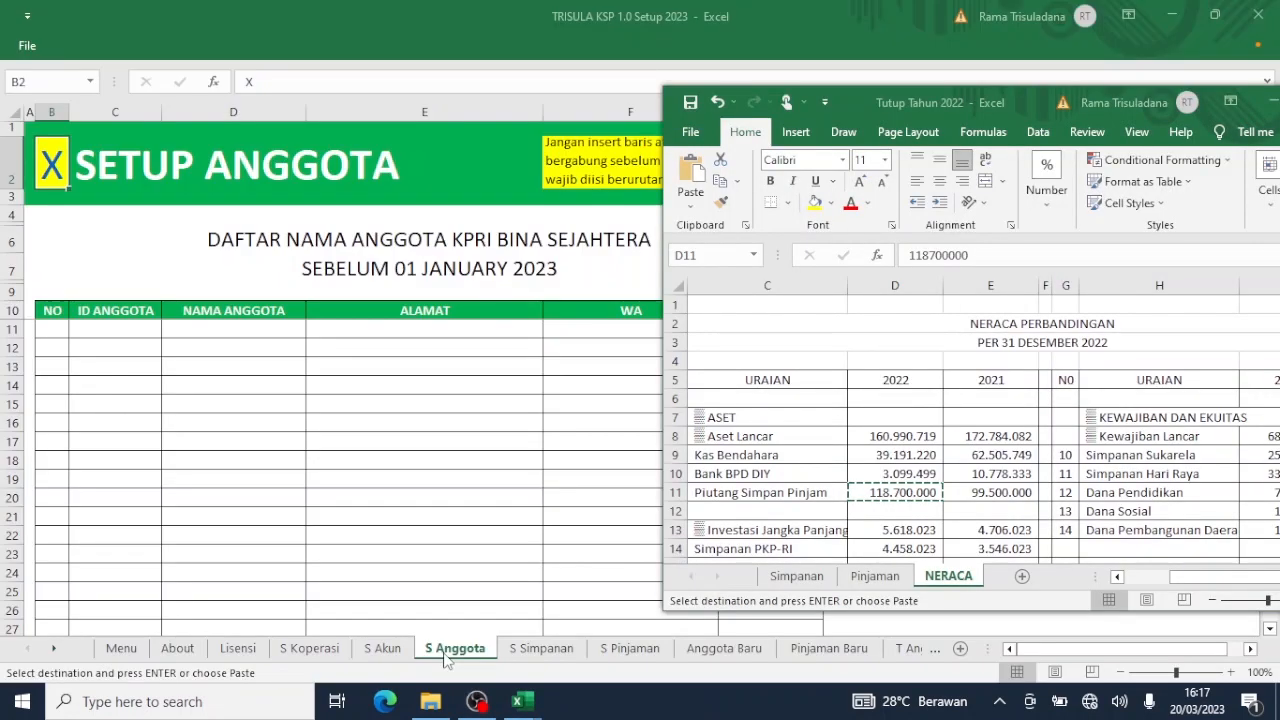
left_click(812, 578)
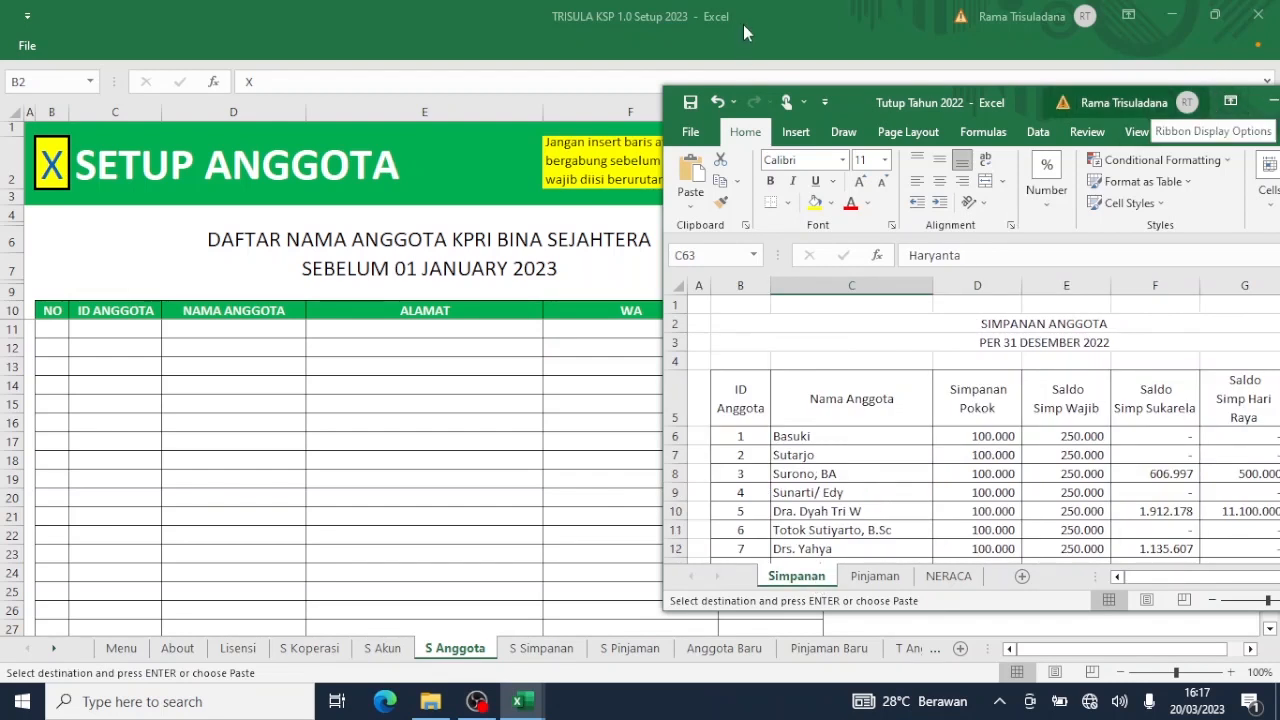
left_click(818, 440)
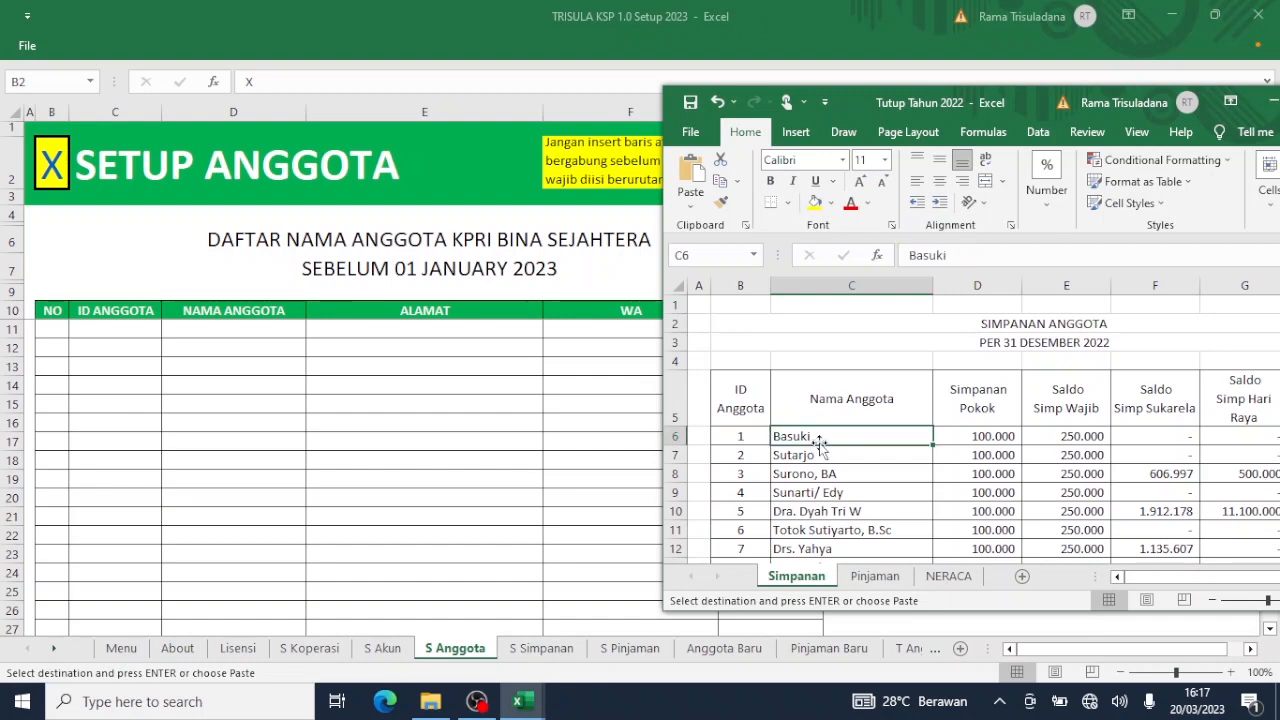
key("shift+Down")
key("shift+Down")
key("shift+Down")
key("shift+Down")
key("shift+Down")
key("shift+Down")
key("shift+Down")
key("shift+Down")
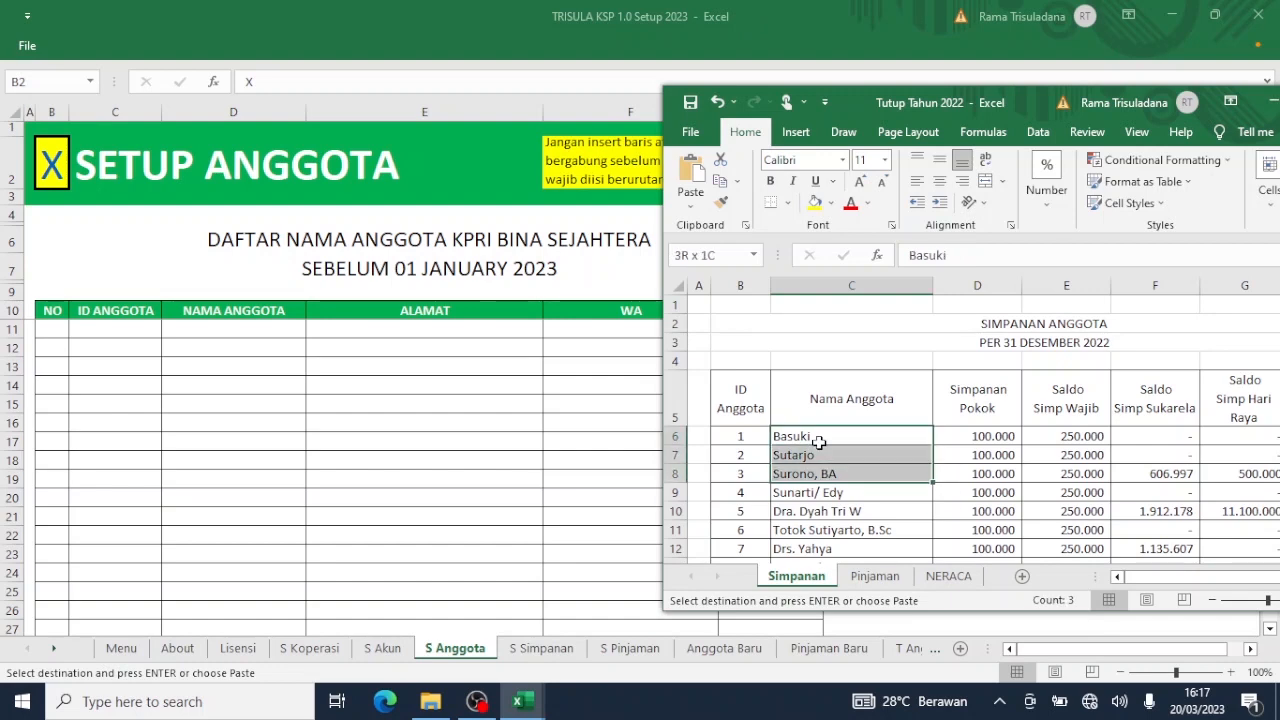
key("shift+Down")
key("shift+Down")
key("shift+Down")
key("shift+Down")
key("shift+Down")
key("shift+Down")
key("shift+Down")
key("shift+Down")
key("shift+Down")
key("shift+Down")
key("shift+Down")
key("shift+Down")
key("shift+Down")
key("shift+Down")
key("shift+Down")
key("shift+Down")
key("shift+Down")
key("shift+Down")
key("shift+Down")
key("shift+Down")
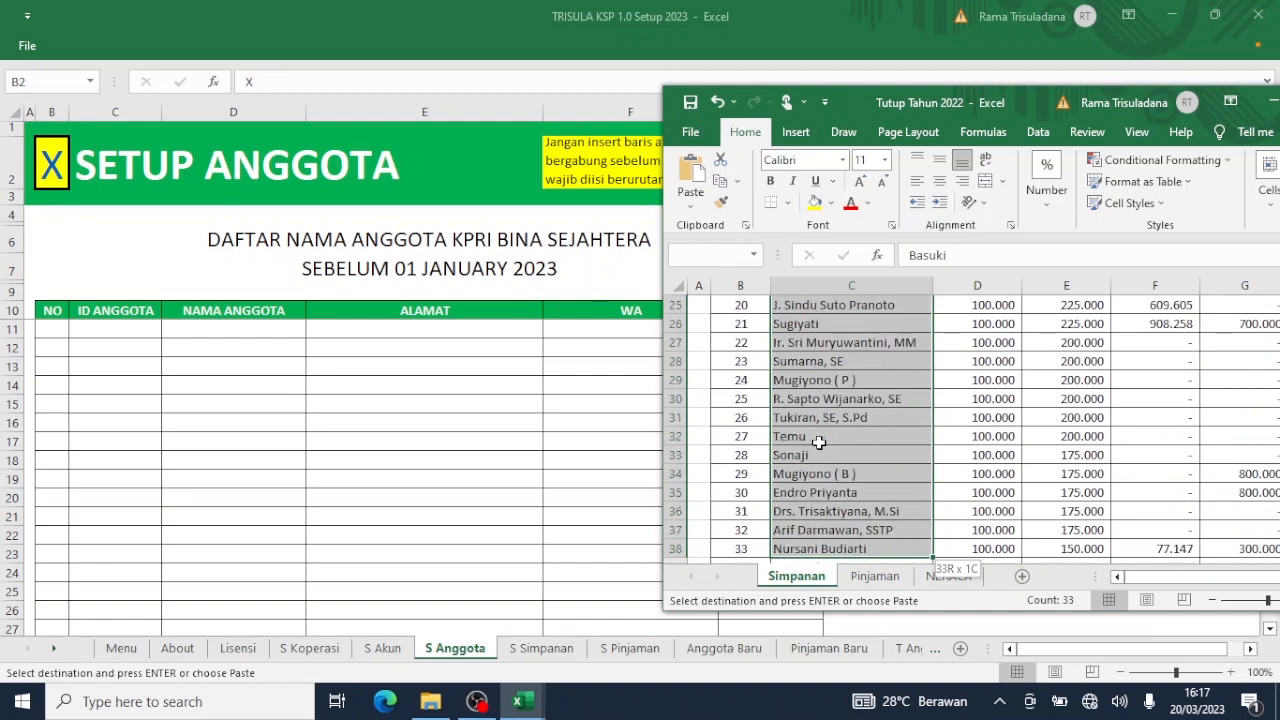
key("shift+Down")
key("shift+Down")
key("shift+Down")
key("shift+Down")
key("shift+Down")
key("shift+Down")
key("shift+Down")
key("shift+Down")
key("shift+Down")
key("shift+Down")
key("shift+Down")
key("shift+Down")
key("shift+Down")
key("shift+Down")
key("shift+Down")
key("shift+Down")
key("shift+Down")
key("shift+Down")
key("shift+Down")
key("shift+Down")
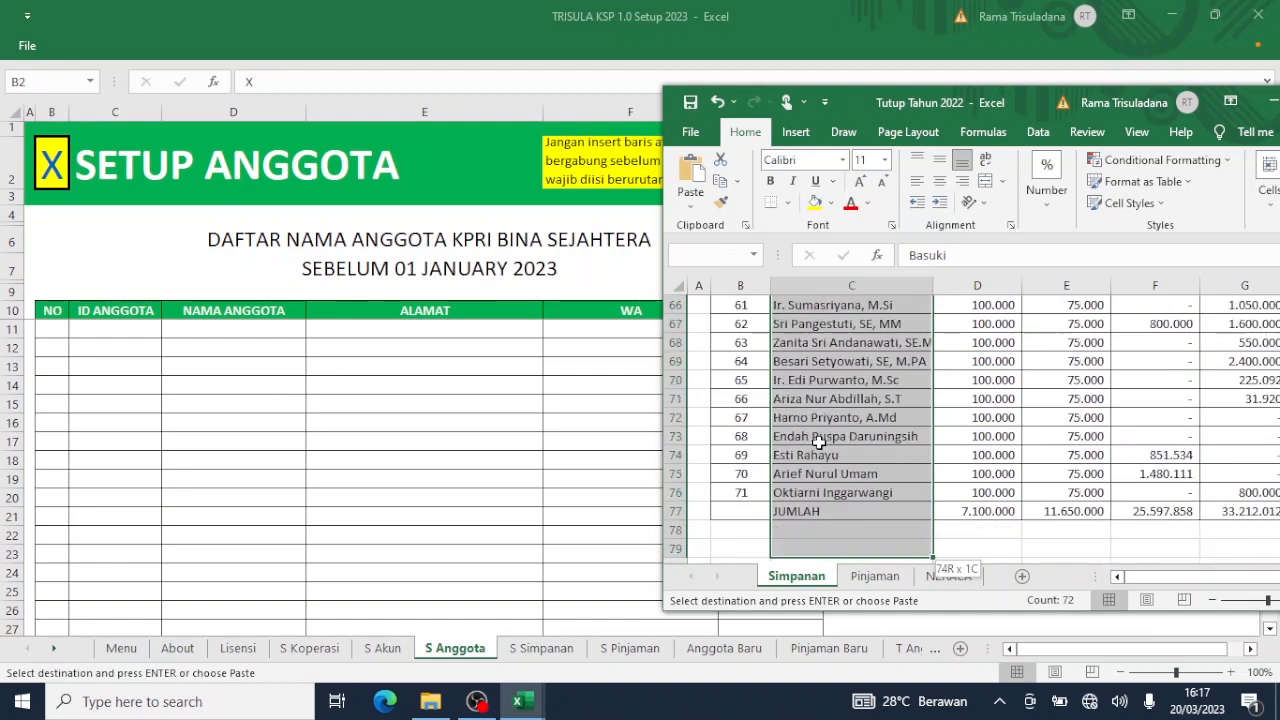
key("shift+Down")
key("shift+Down")
key("shift+Down")
key("shift+Down")
key("shift+Down")
key("shift+Down")
key("shift+Down")
key("shift+Down")
key("shift+Up")
key("shift+Up")
key("shift+Up")
key("shift+Up")
key("shift+Up")
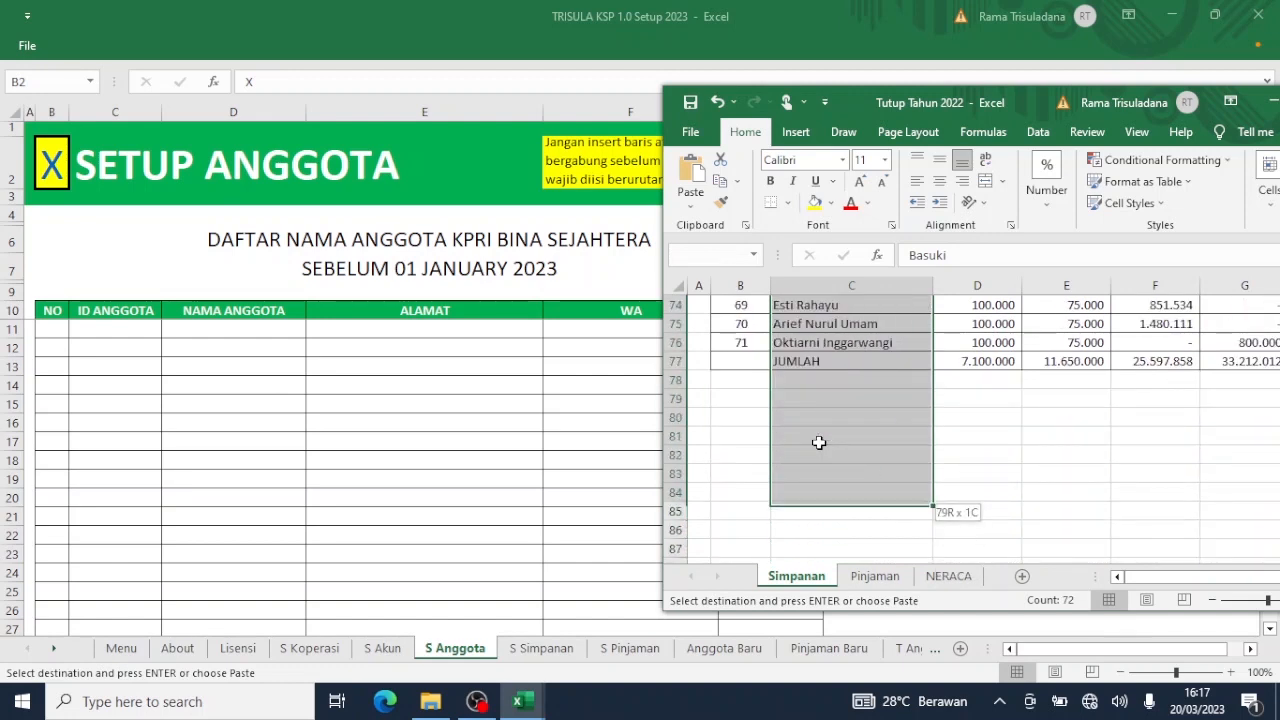
key("shift+Up")
key("shift+Up")
key("shift+Up")
key("shift+Up")
key("shift+Up")
key("shift+Up")
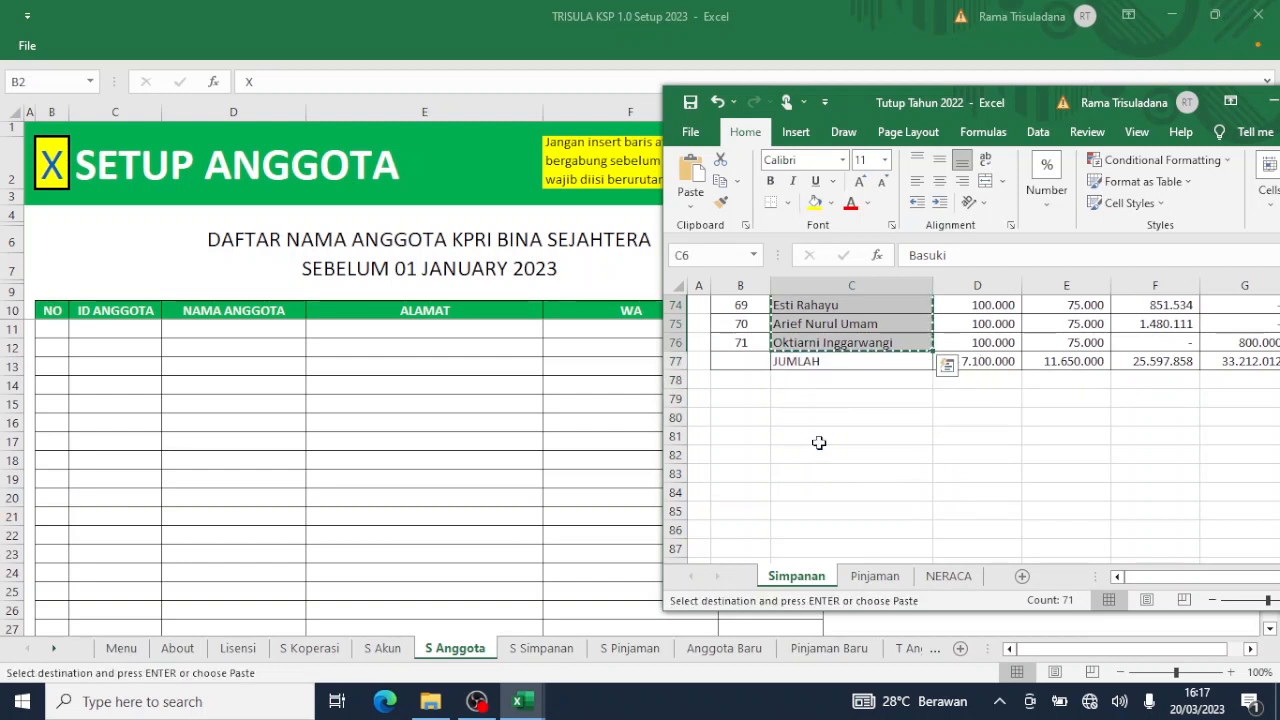
left_click(277, 325)
left_click(277, 325)
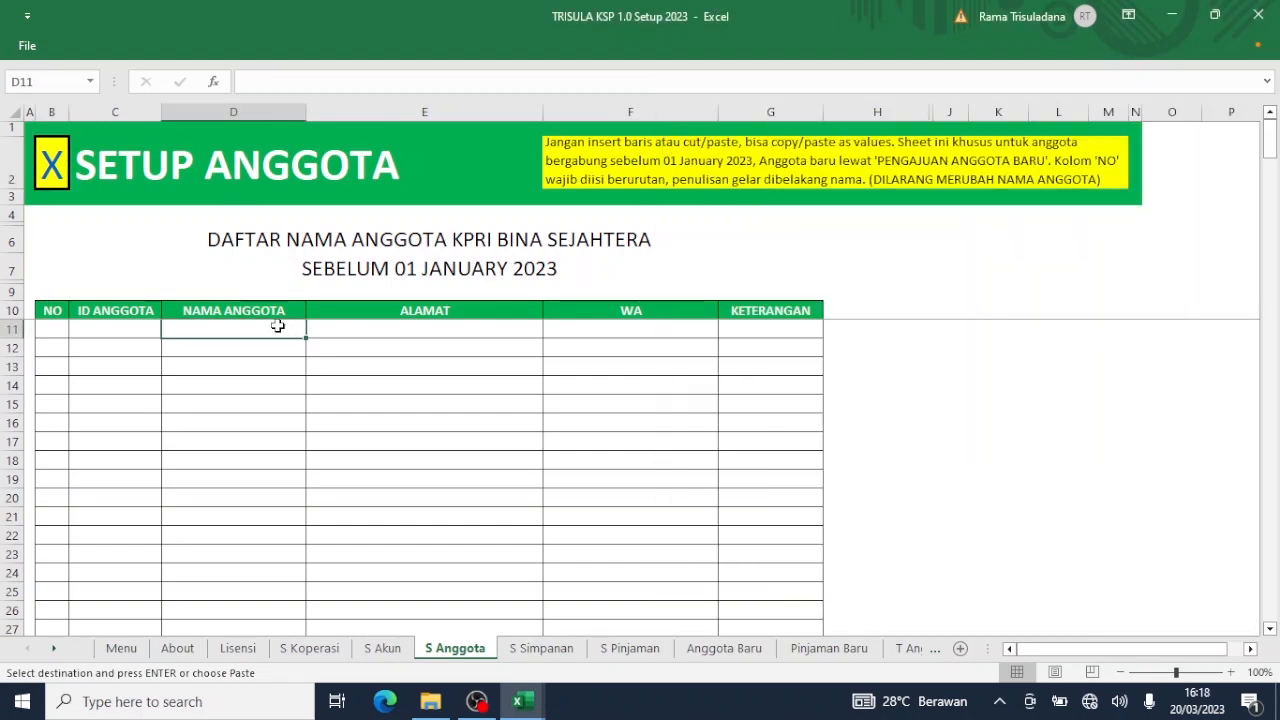
key("Up")
key("Up")
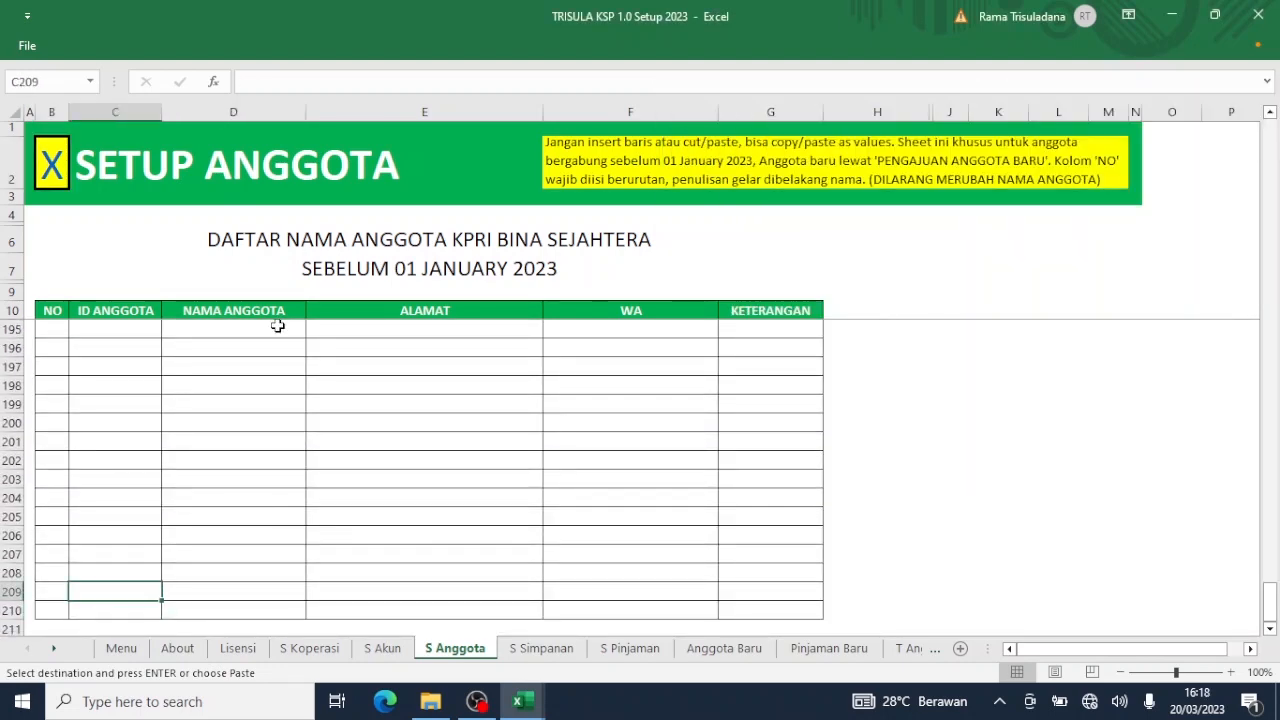
key("Up")
key("Up")
key("Up")
key("Up")
key("Up")
key("Up")
key("Up")
key("Up")
scroll(277, 325, "up", 20)
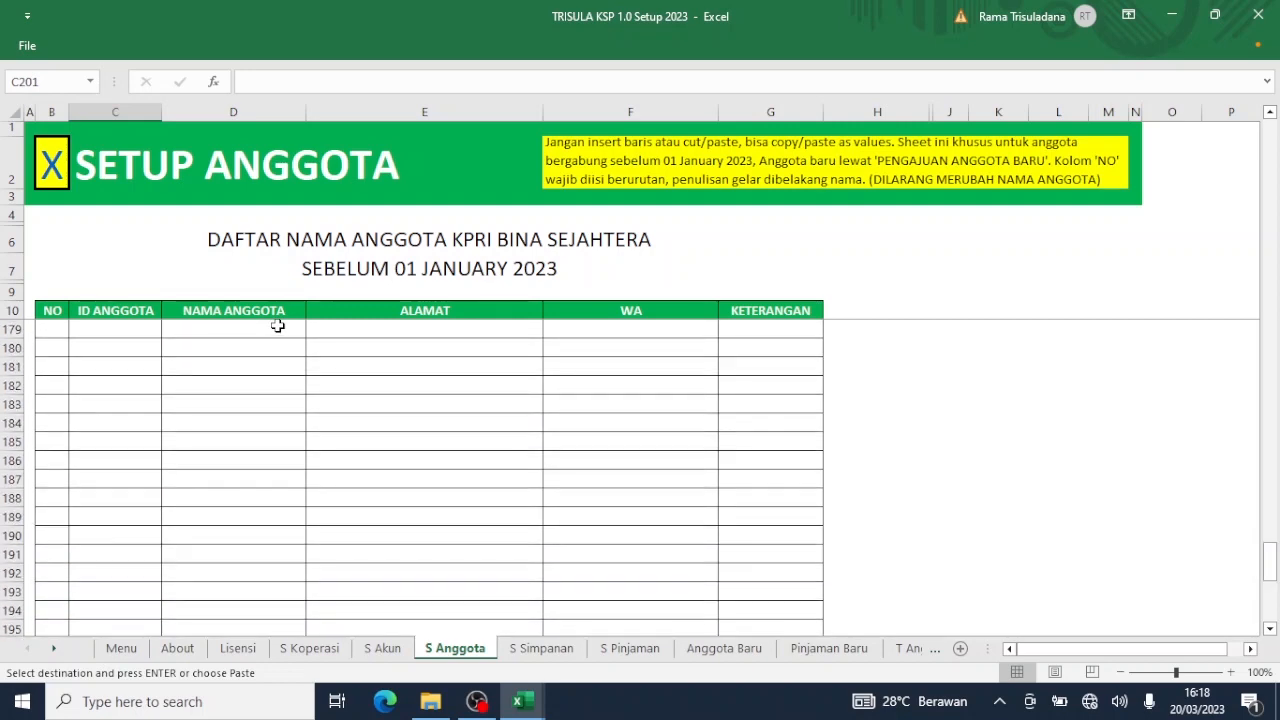
scroll(277, 325, "up", 19)
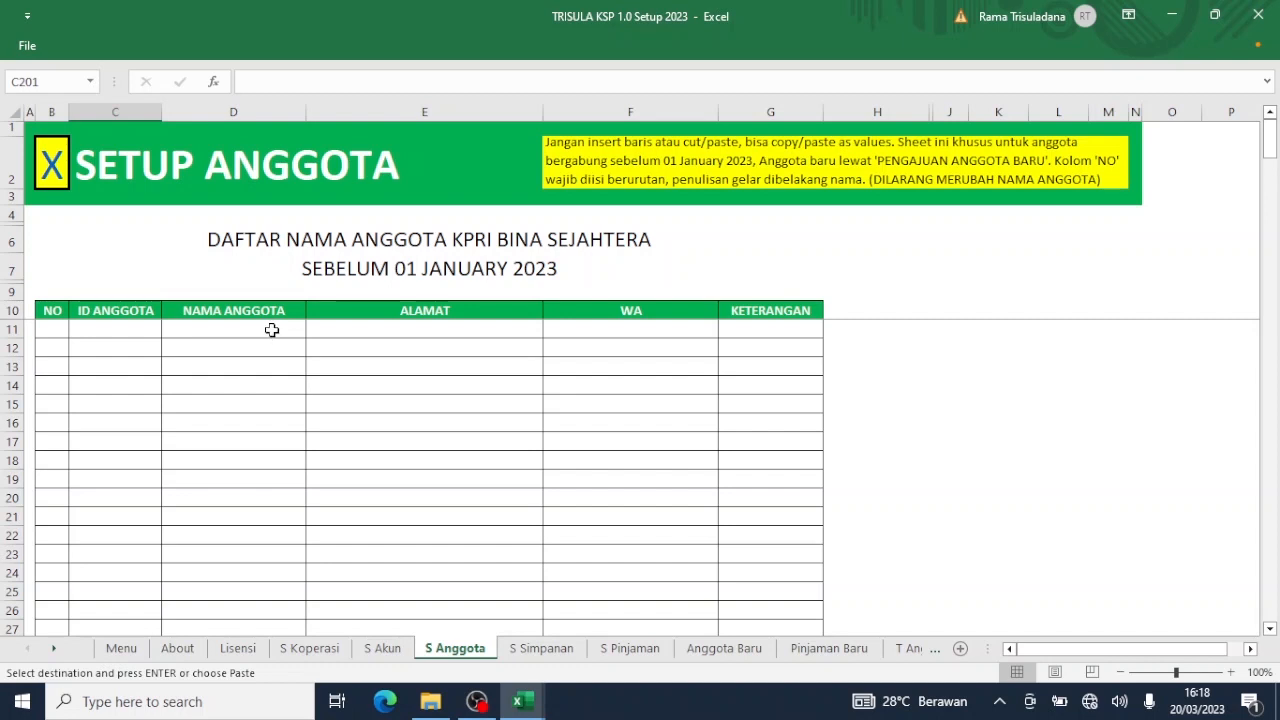
left_click(271, 330)
right_click(271, 330)
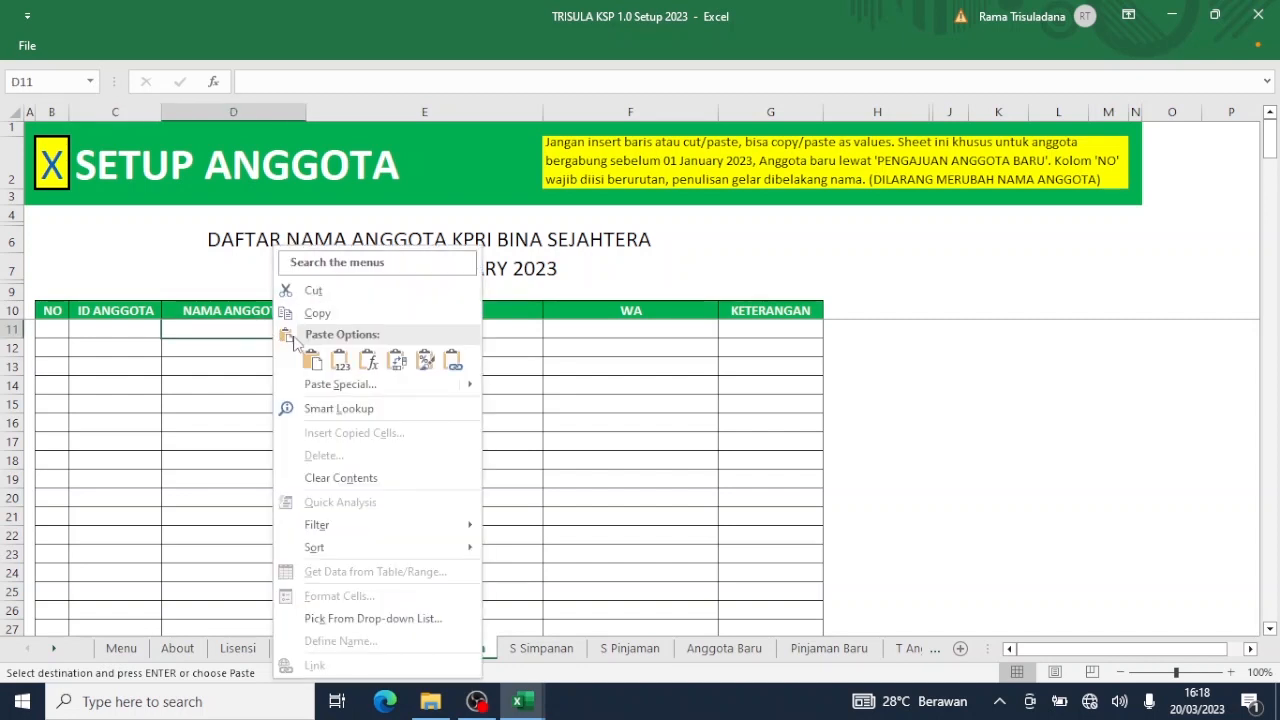
left_click(343, 365)
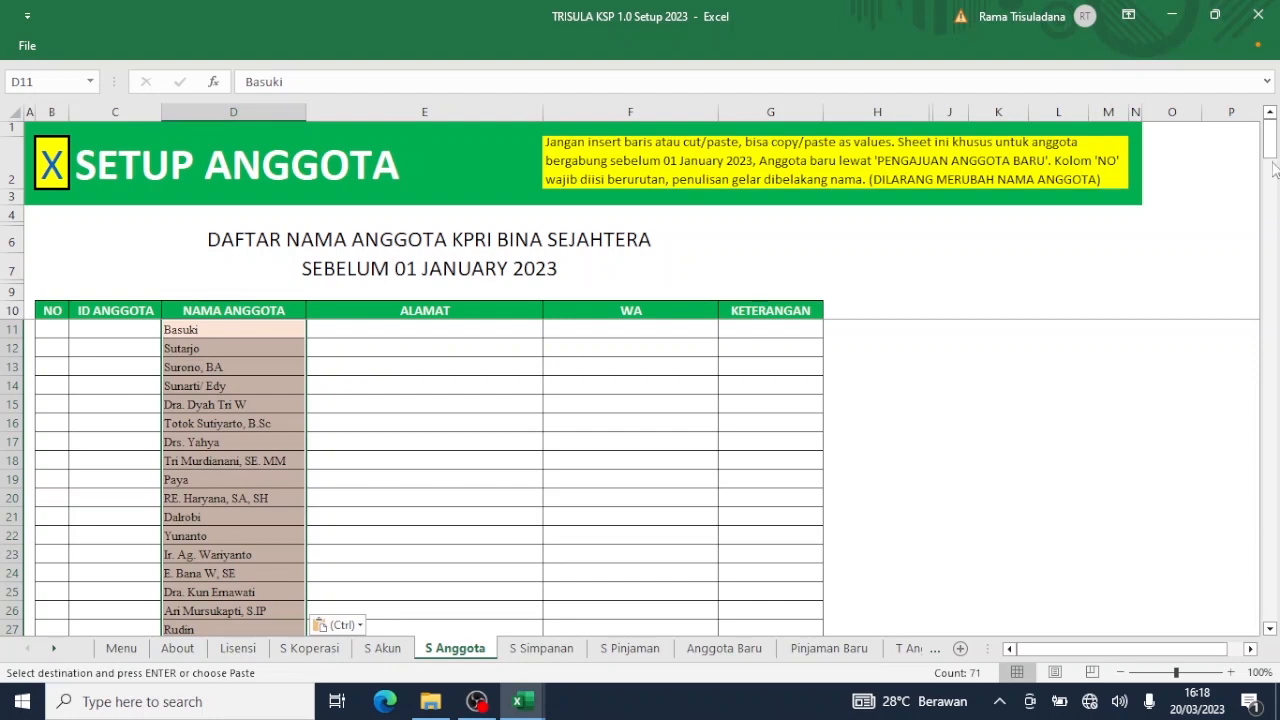
left_click_drag(1270, 158, 1266, 188)
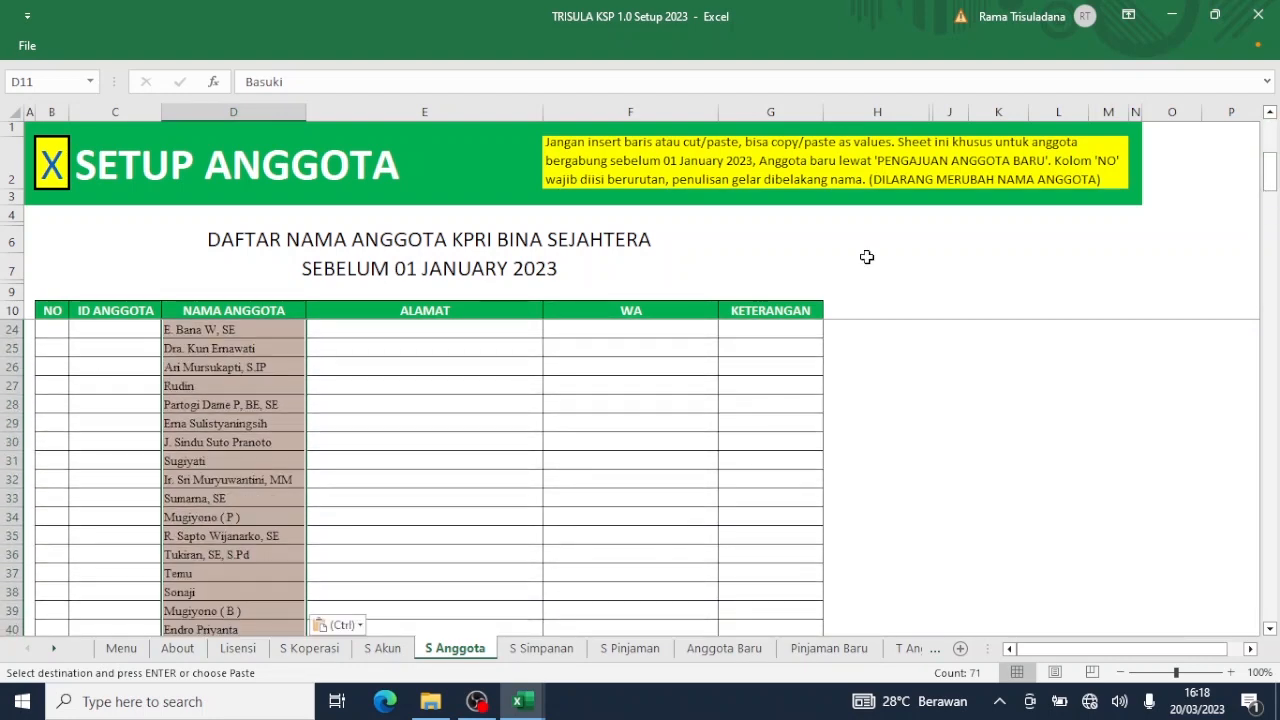
left_click(354, 373)
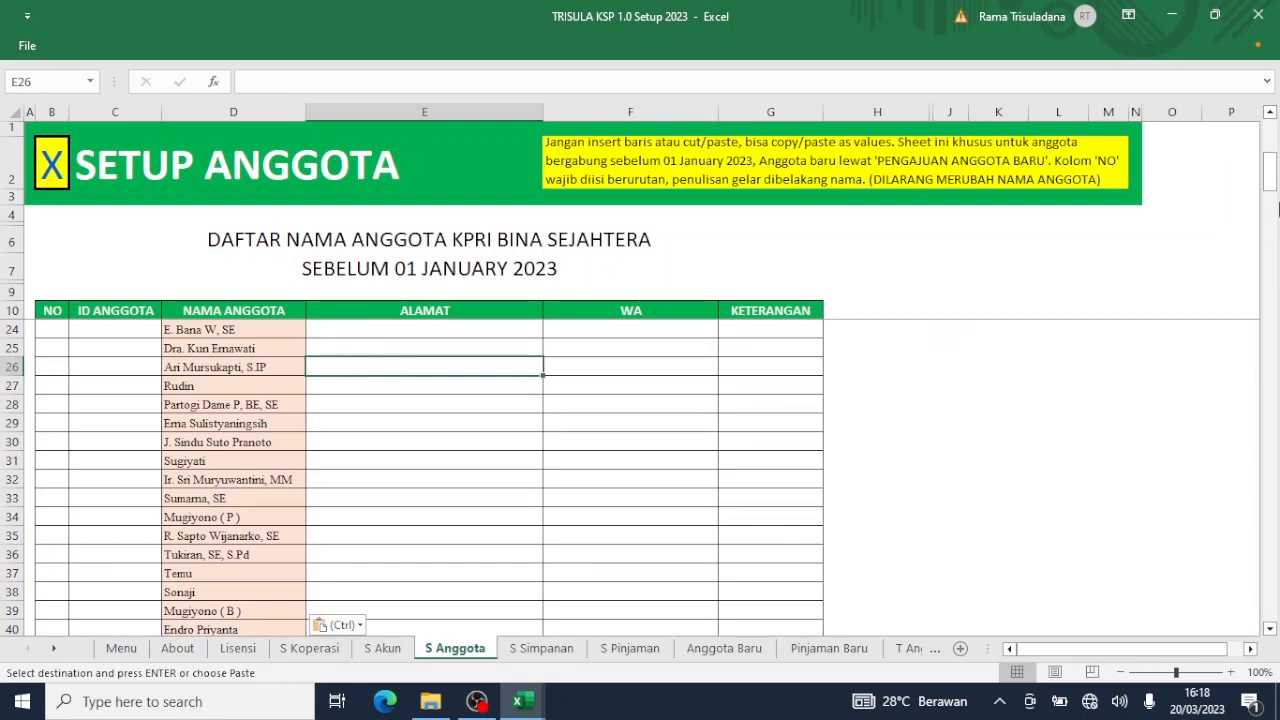
left_click_drag(1270, 188, 1276, 124)
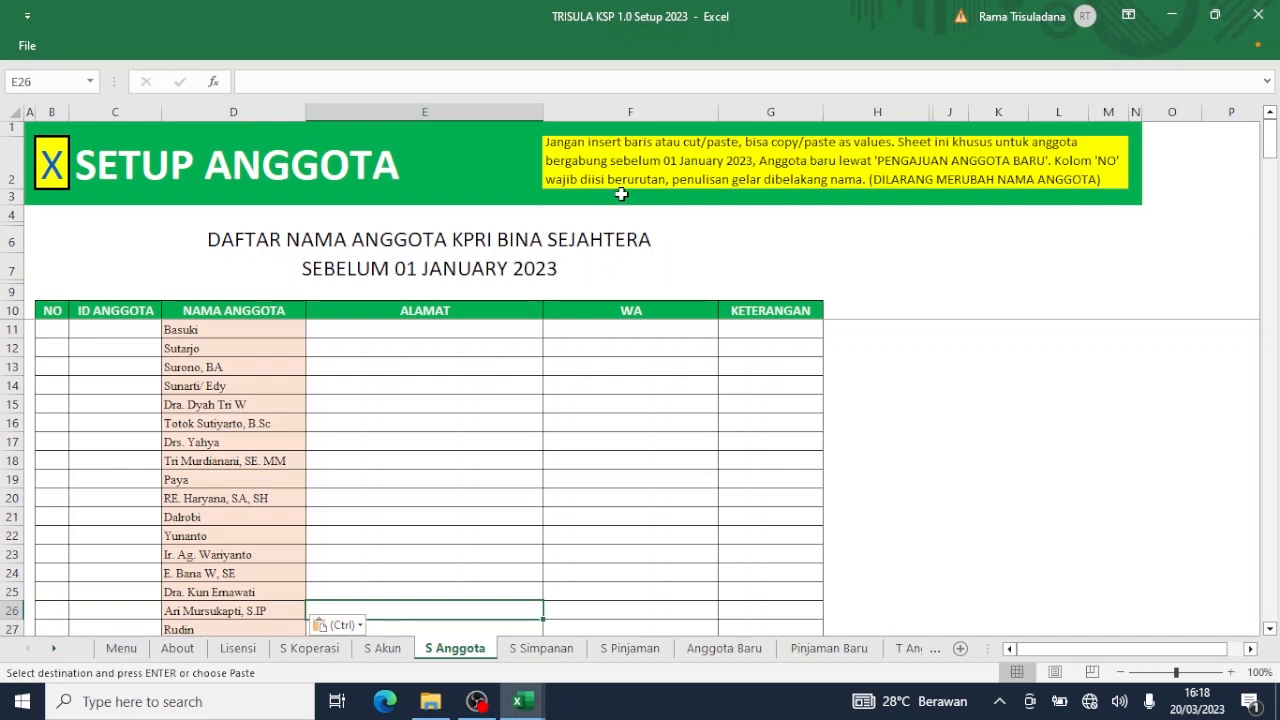
Number the members 1 to 71 in B11:B81 by entering 1, 2, 3 and filling down.
left_click(61, 333)
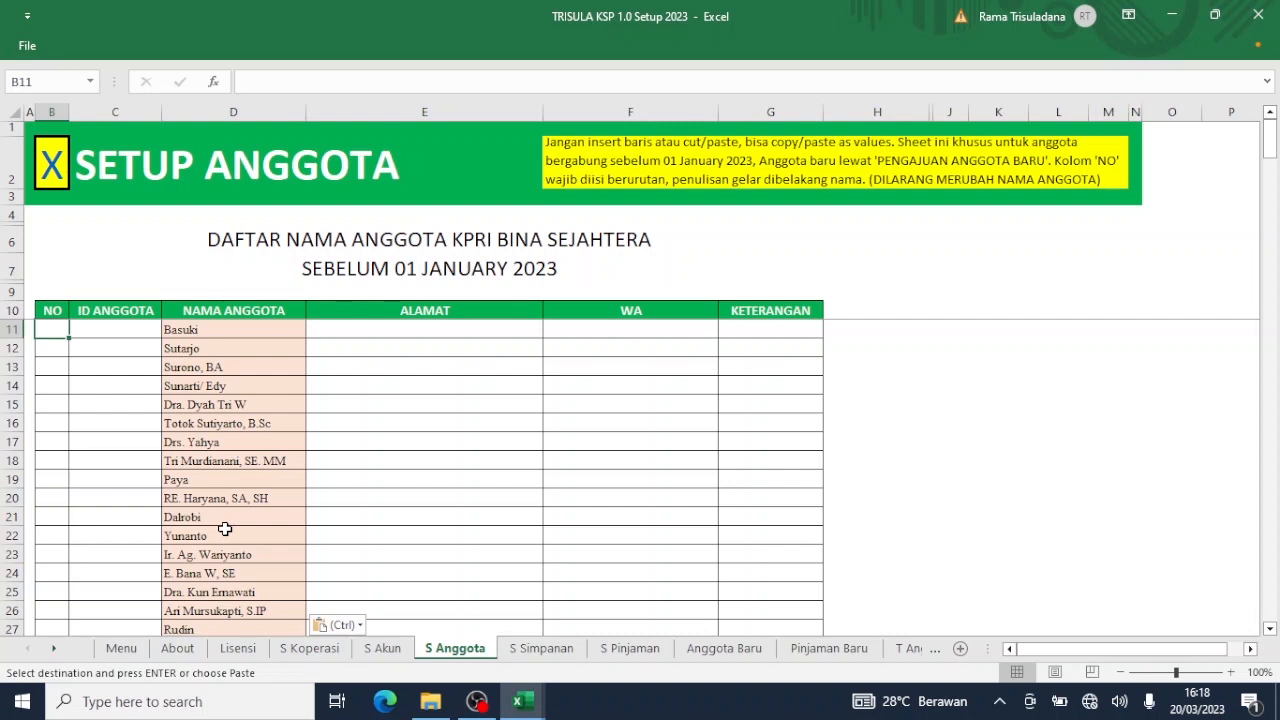
type("1")
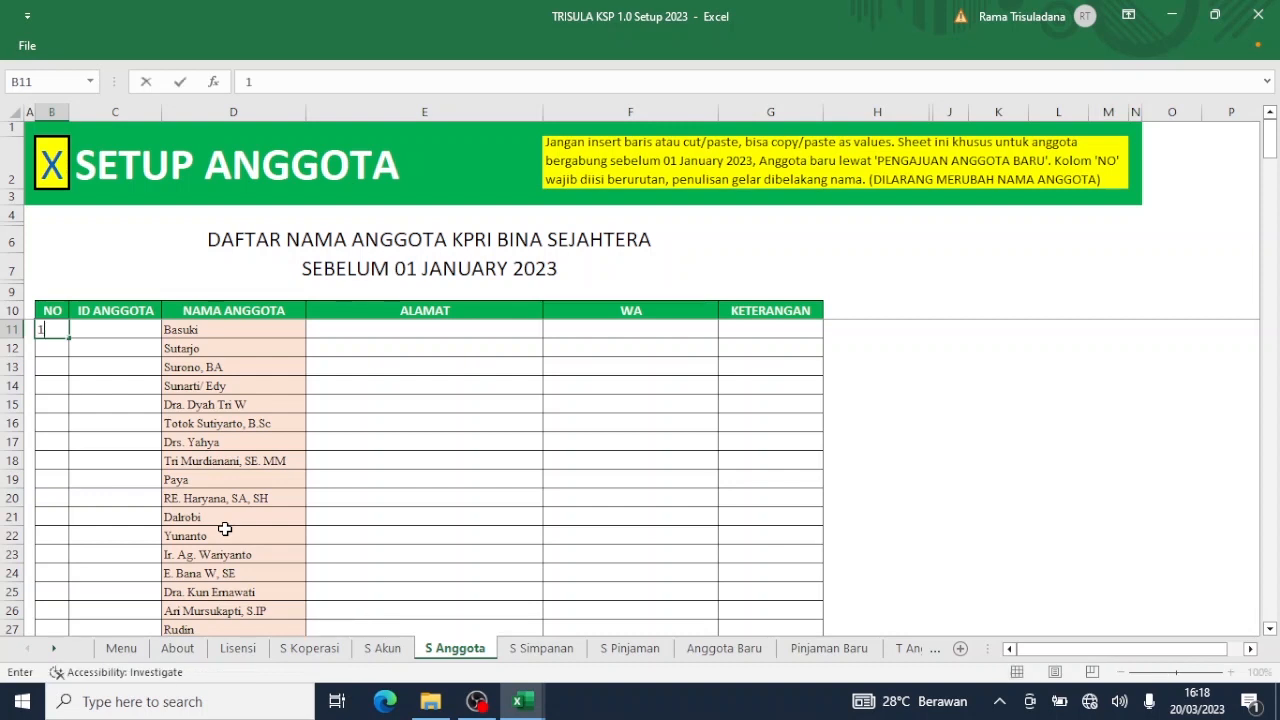
key("Return")
type("2")
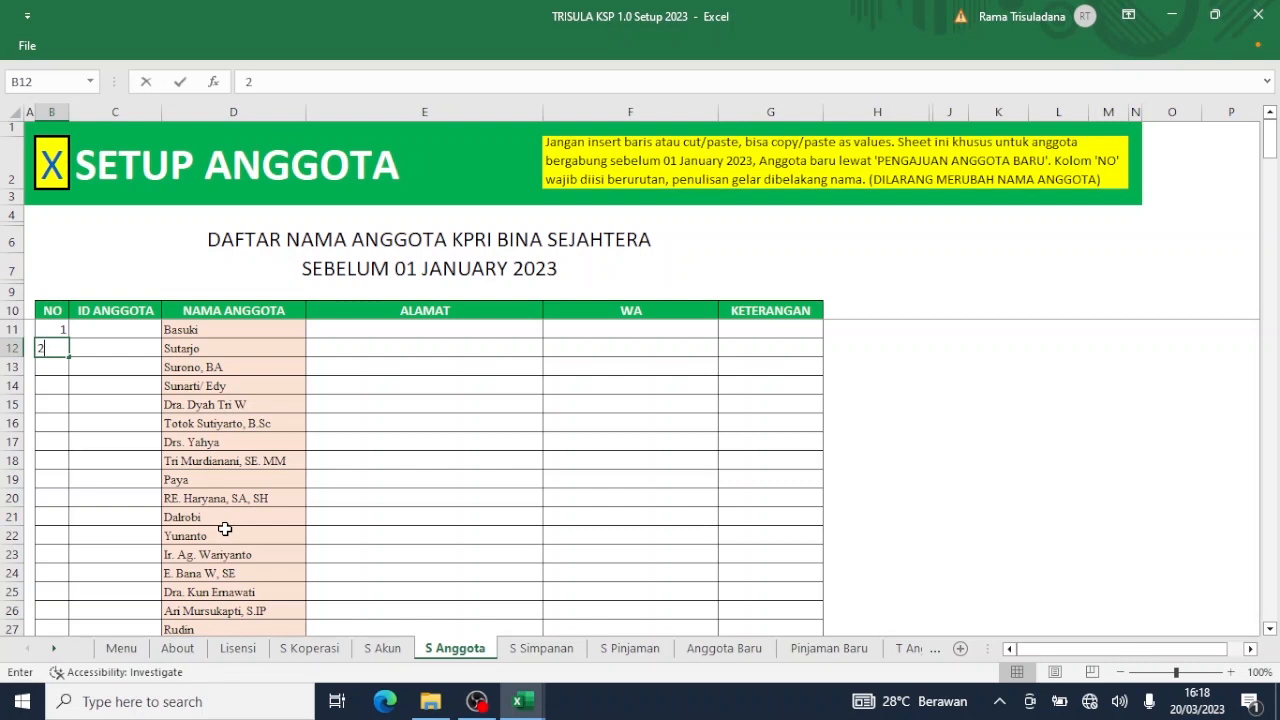
key("Return")
type("3")
key("Return")
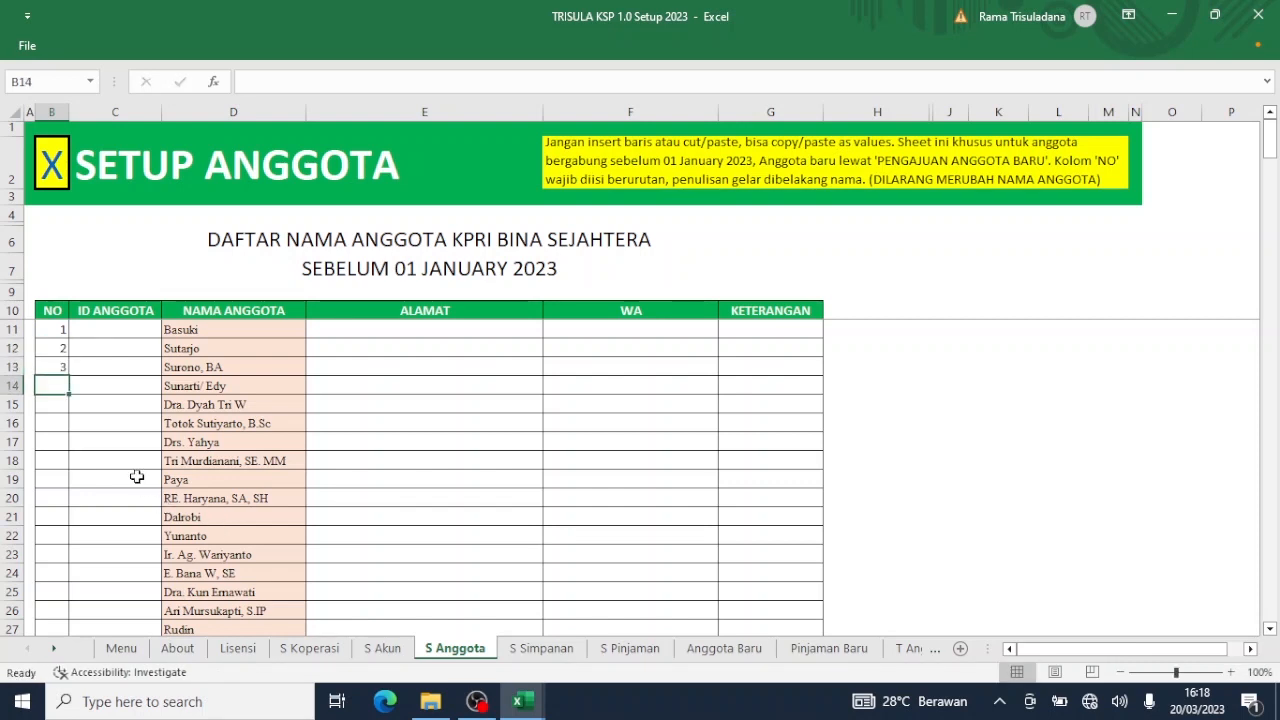
mouse_move(57, 330)
left_mouse_down()
mouse_move(49, 368)
mouse_move(72, 398)
mouse_move(78, 640)
mouse_move(25, 677)
mouse_move(49, 586)
left_mouse_up()
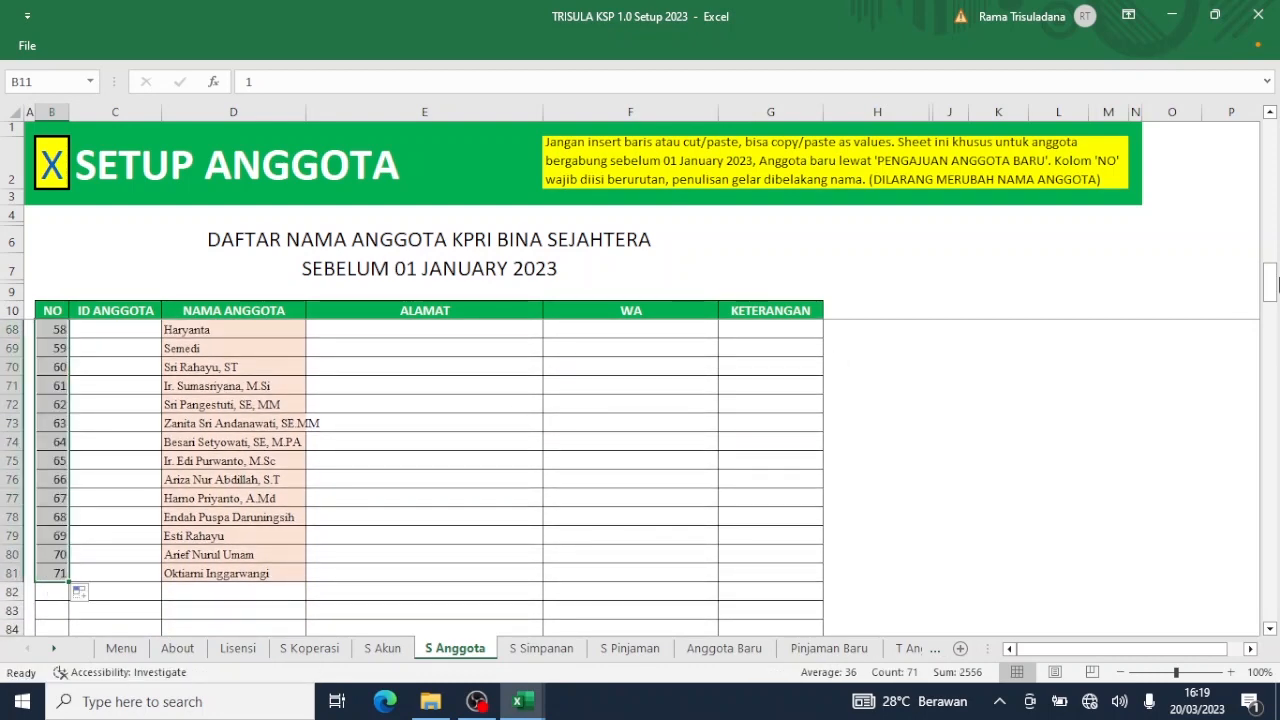
left_click_drag(1271, 297, 1276, 85)
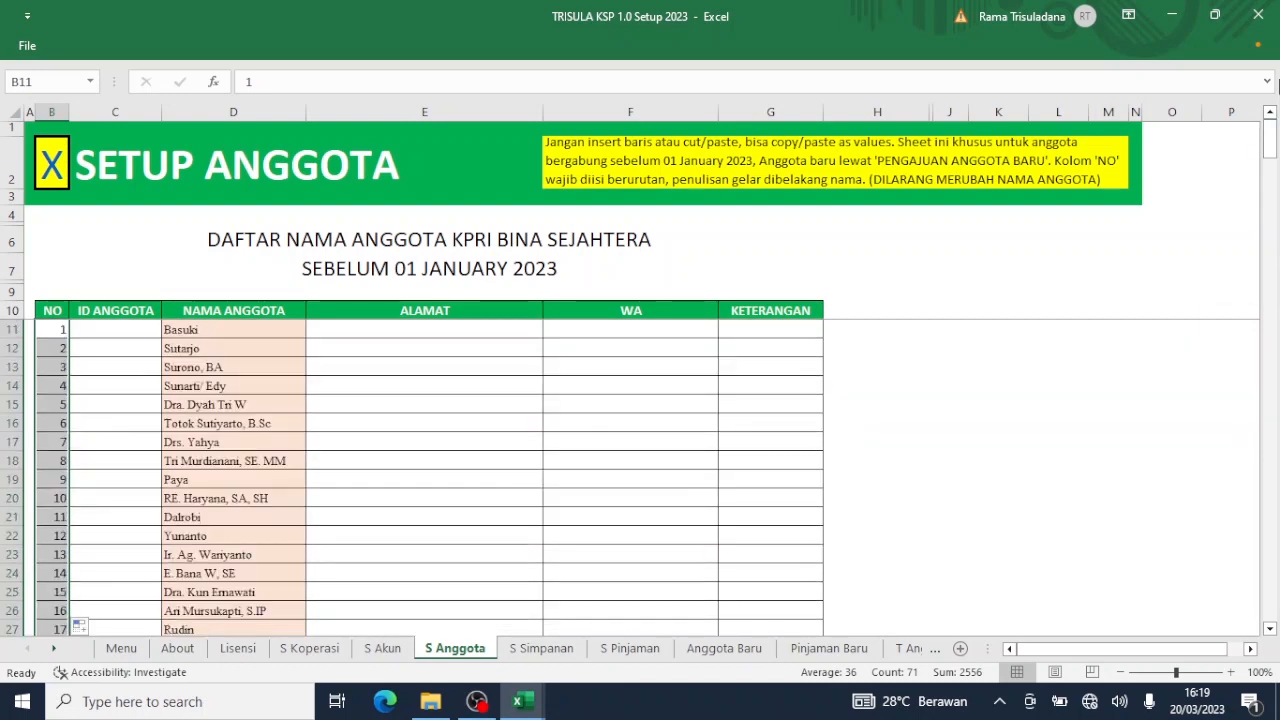
Enter IDs A001 and A002 in C11:C12 and fill the series down to A071.
left_click(143, 335)
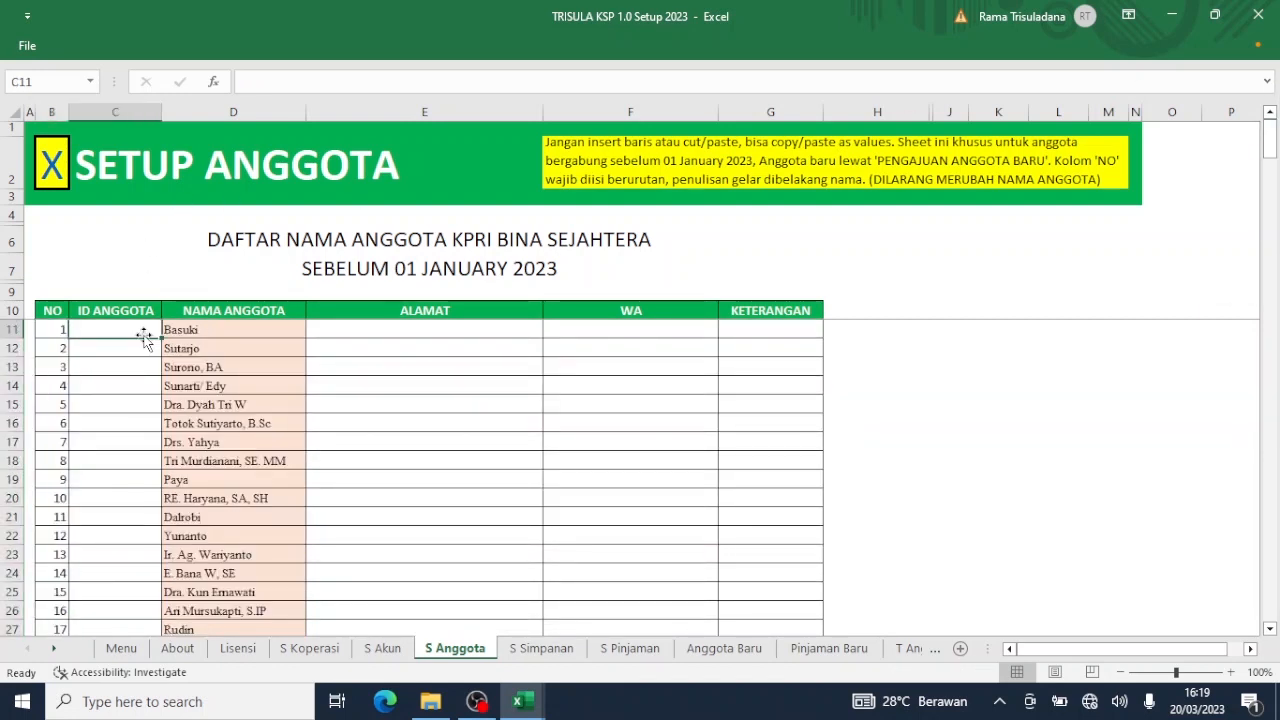
type("A001")
key("Return")
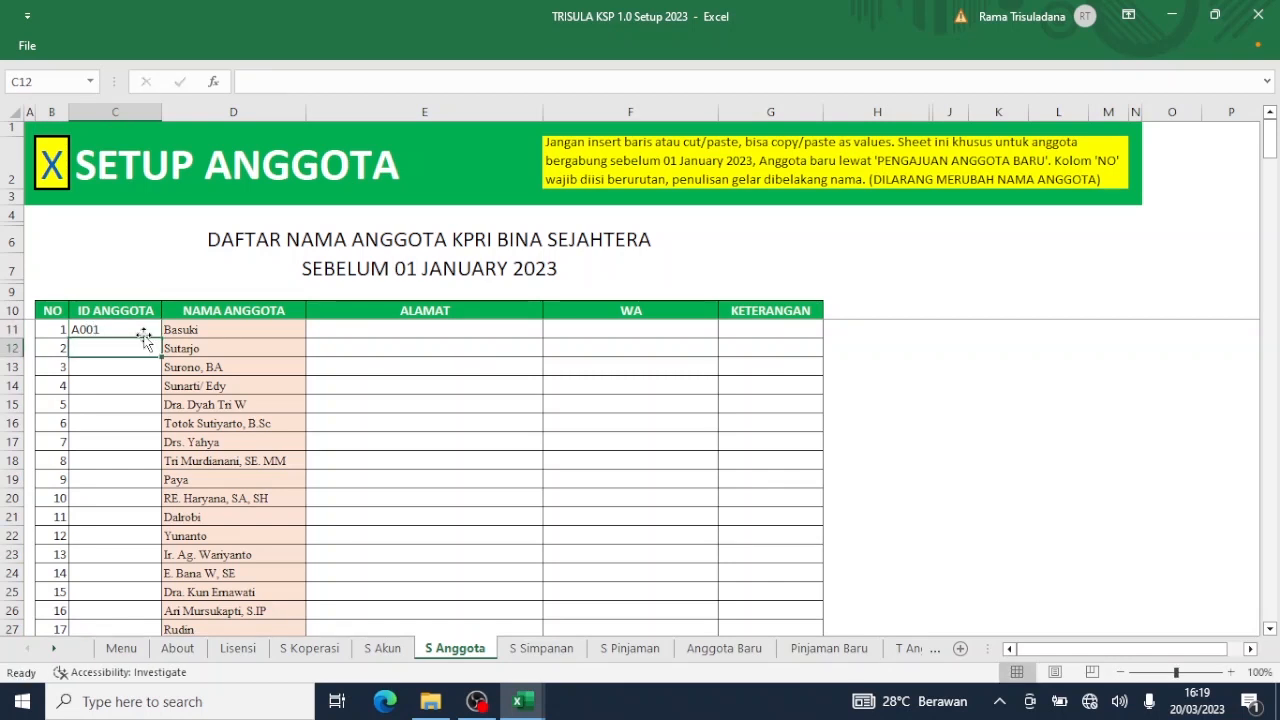
type("A00")
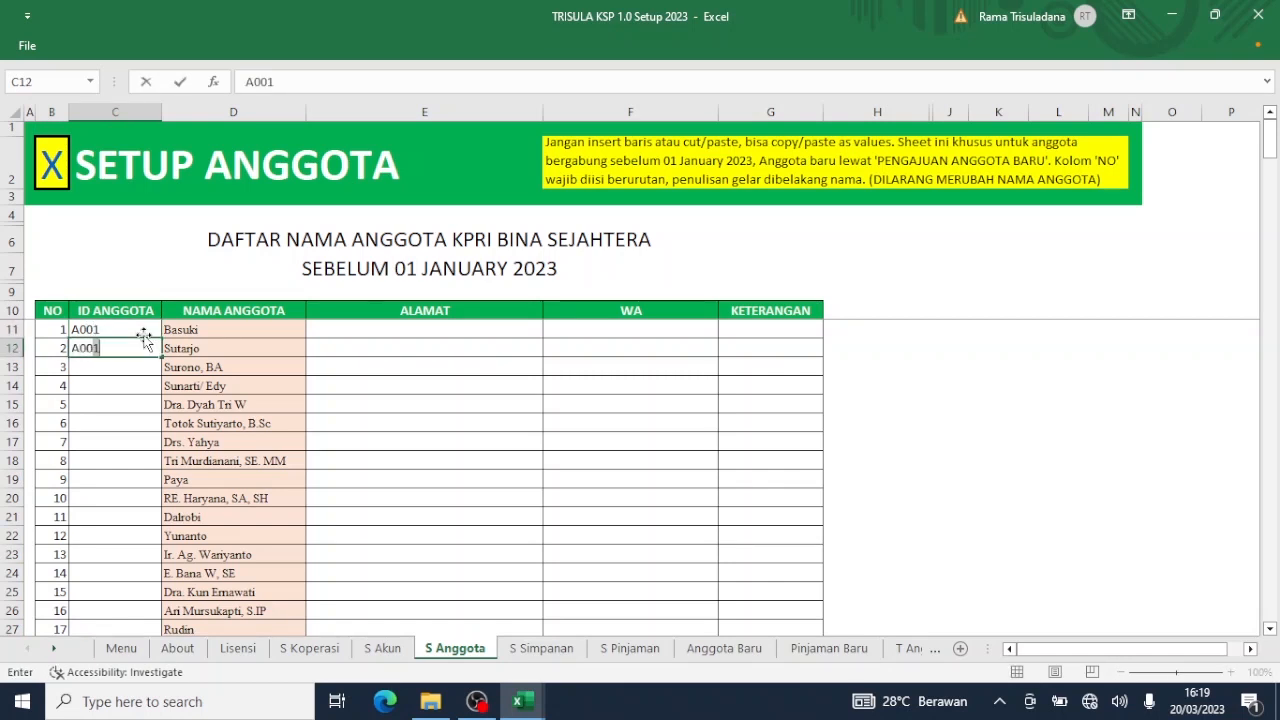
type("2")
key("Return")
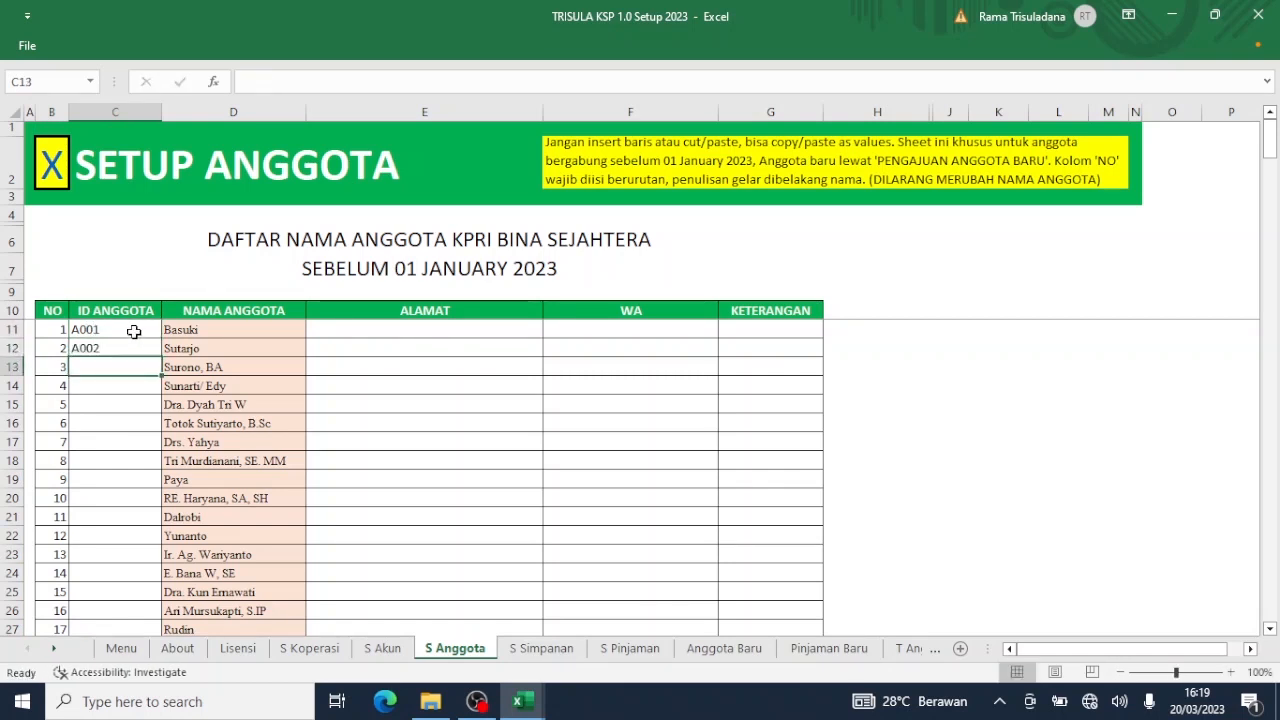
left_click(133, 331)
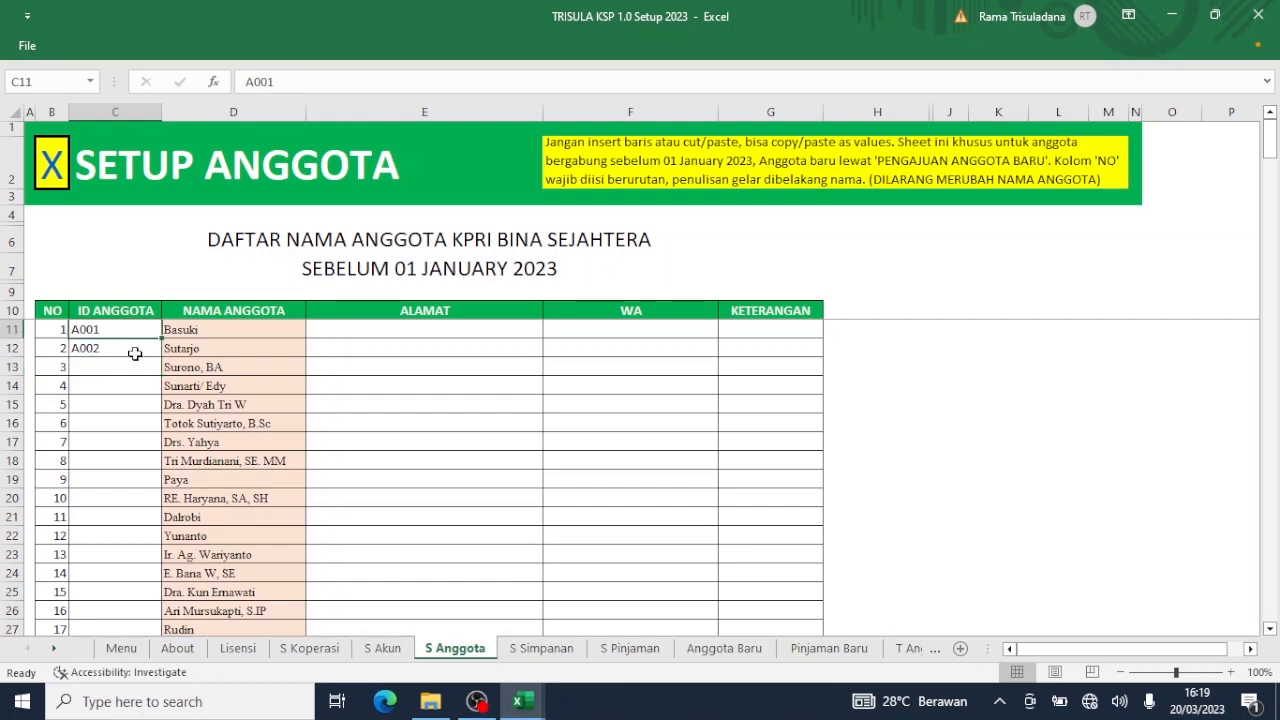
left_click_drag(133, 332, 157, 546)
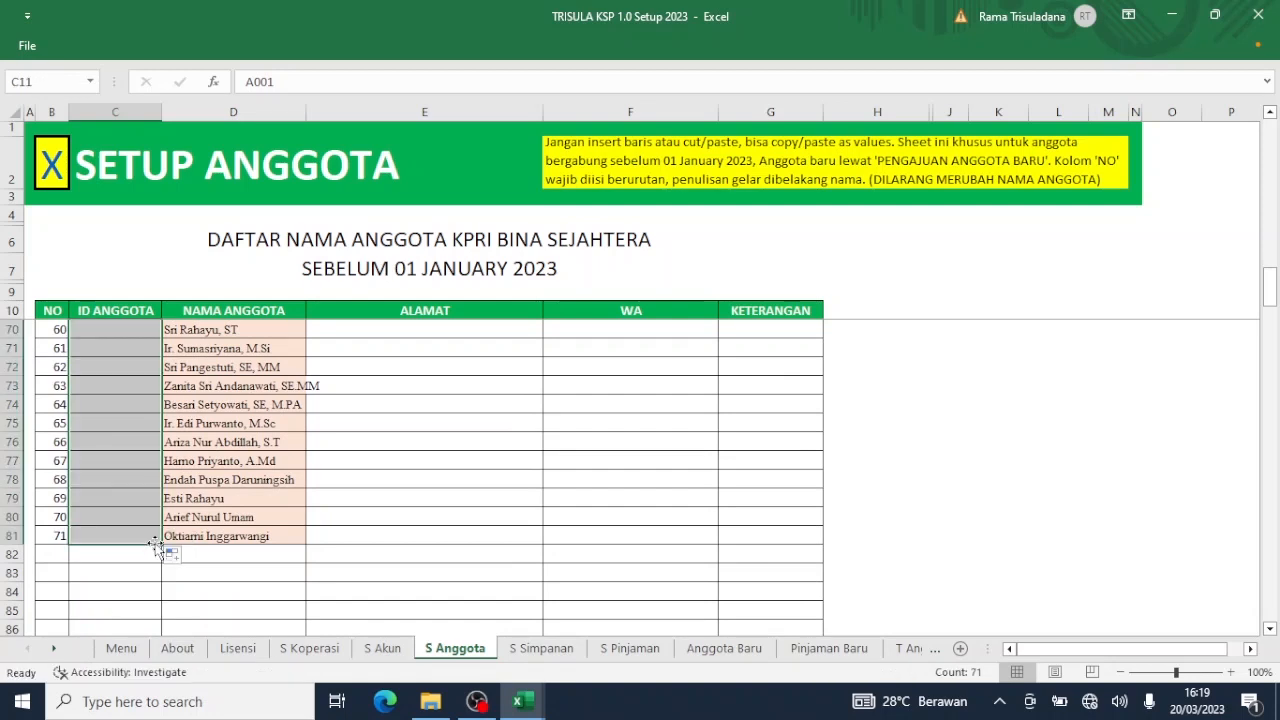
left_click(466, 506)
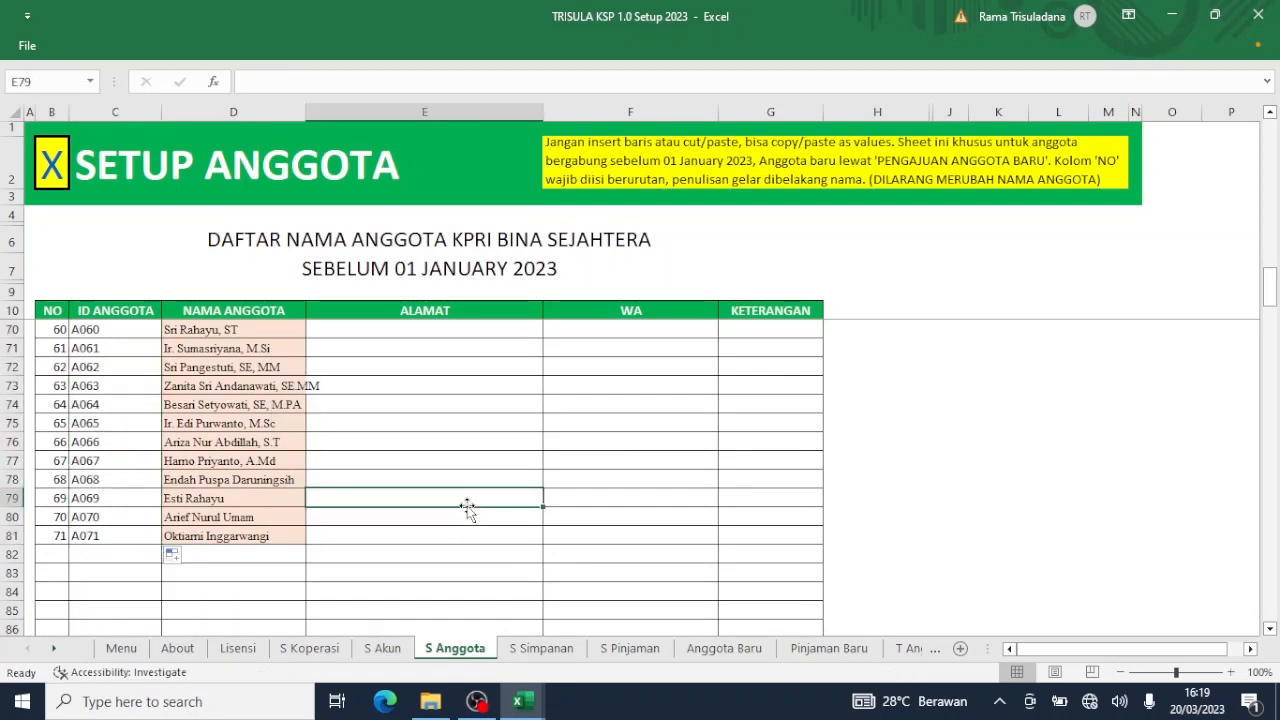
Return to the Menu and open the SETUP SIMPANAN sheet in the TRISULA workbook.
left_click(48, 175)
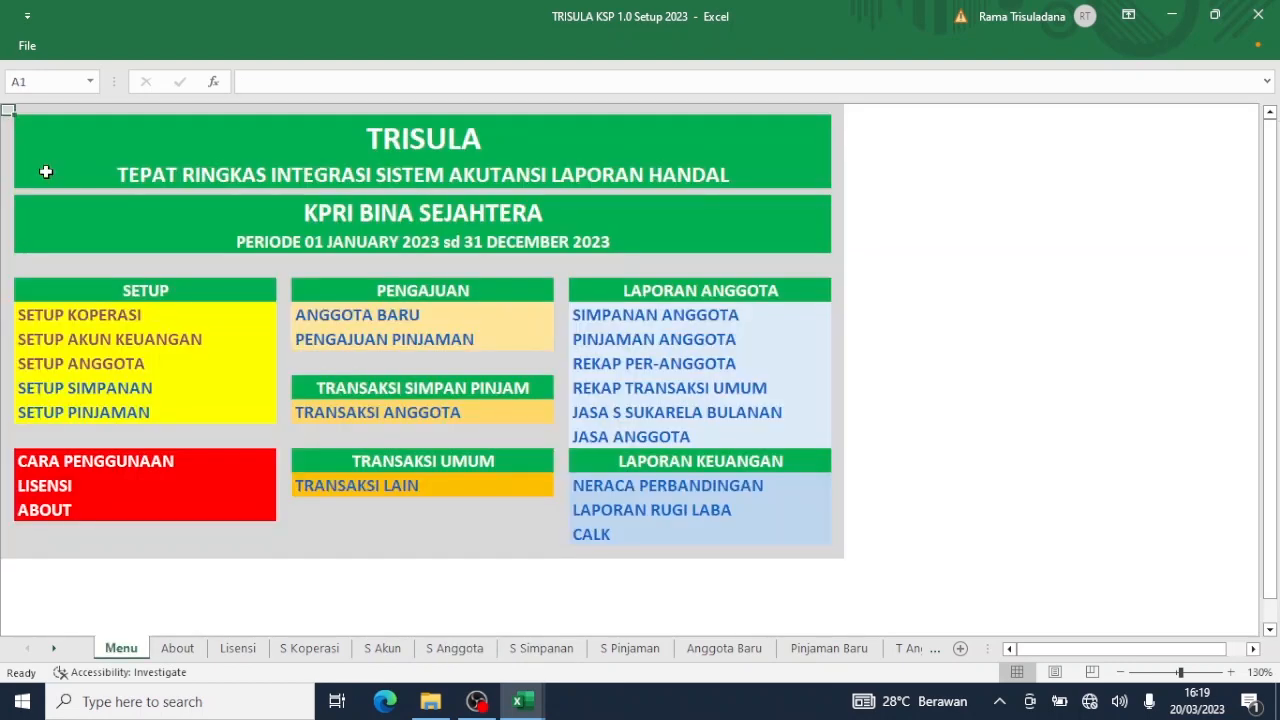
left_click(107, 383)
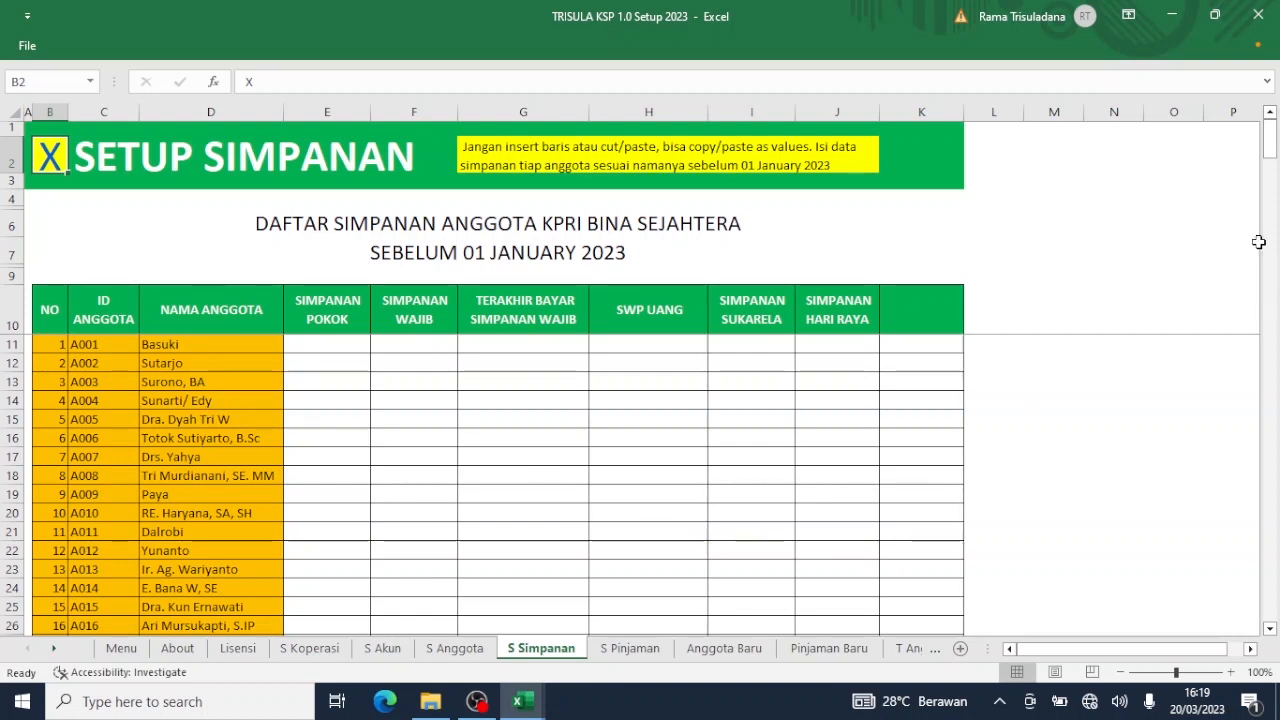
left_click(518, 701)
left_click(545, 646)
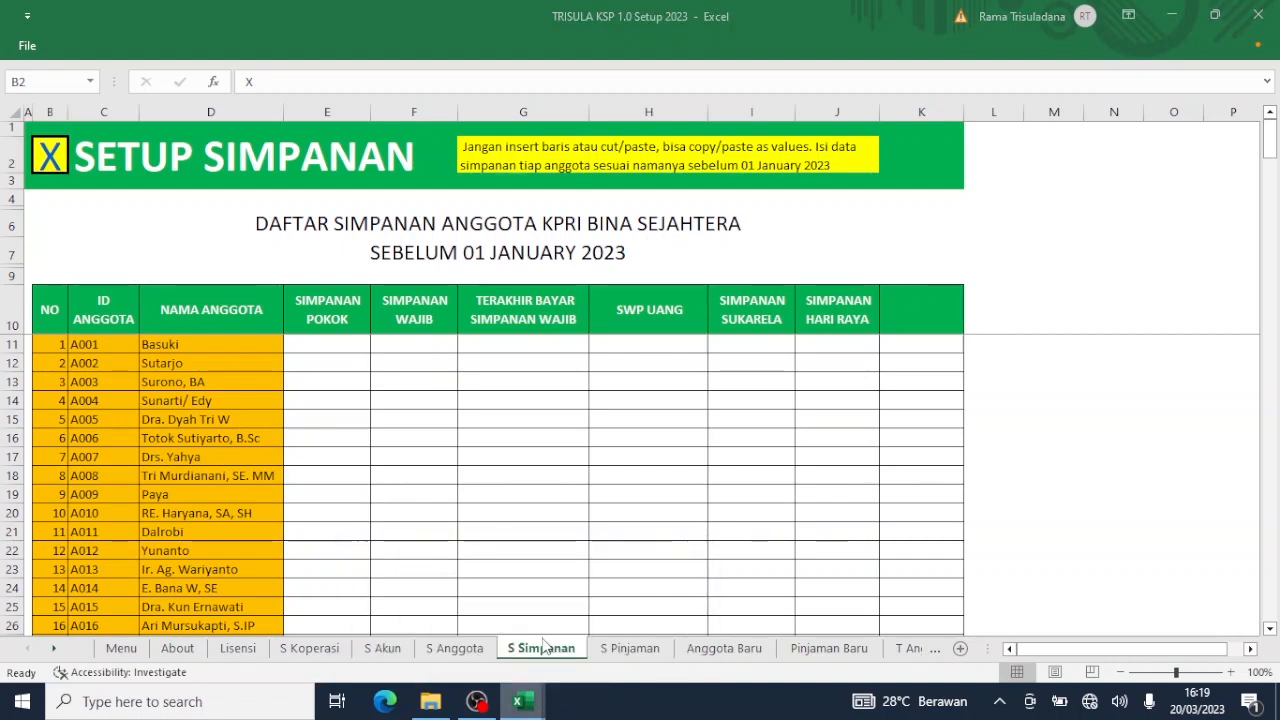
Copy the Simpanan Pokok and Saldo Simp Wajib amounts D6:E76 from Tutup Tahun 2022's Simpanan sheet.
left_click(518, 701)
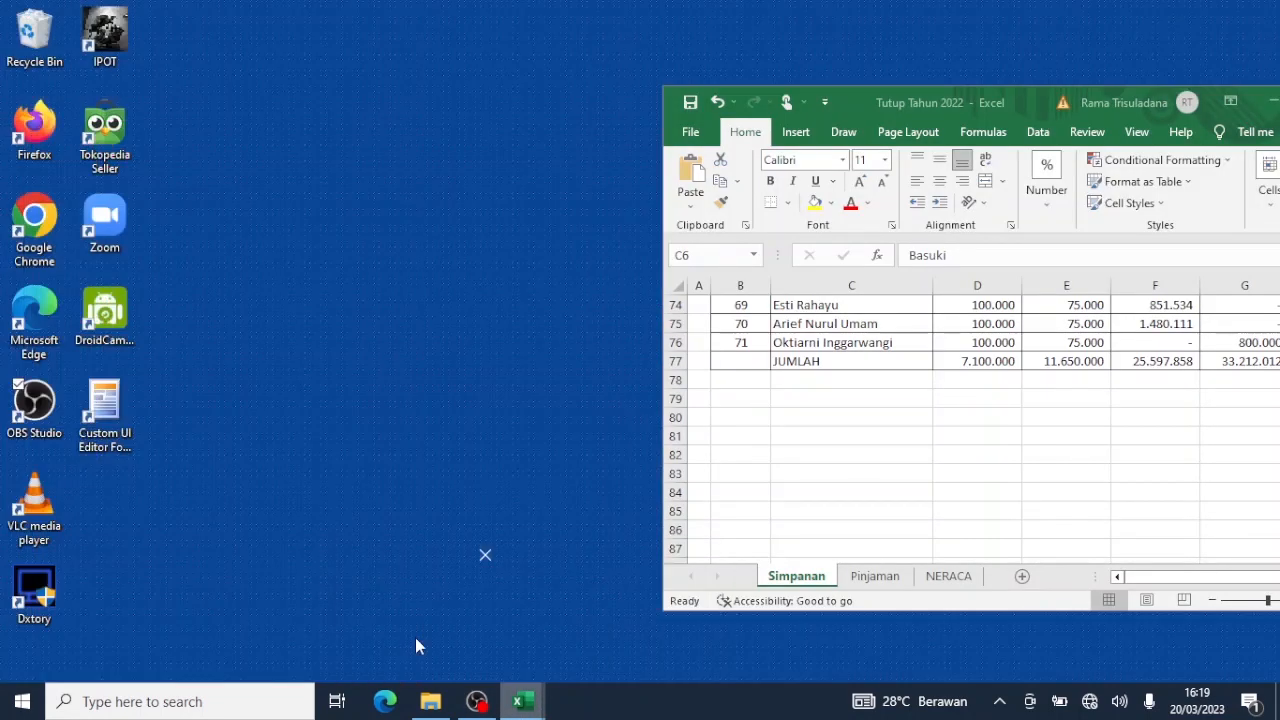
left_click(415, 637)
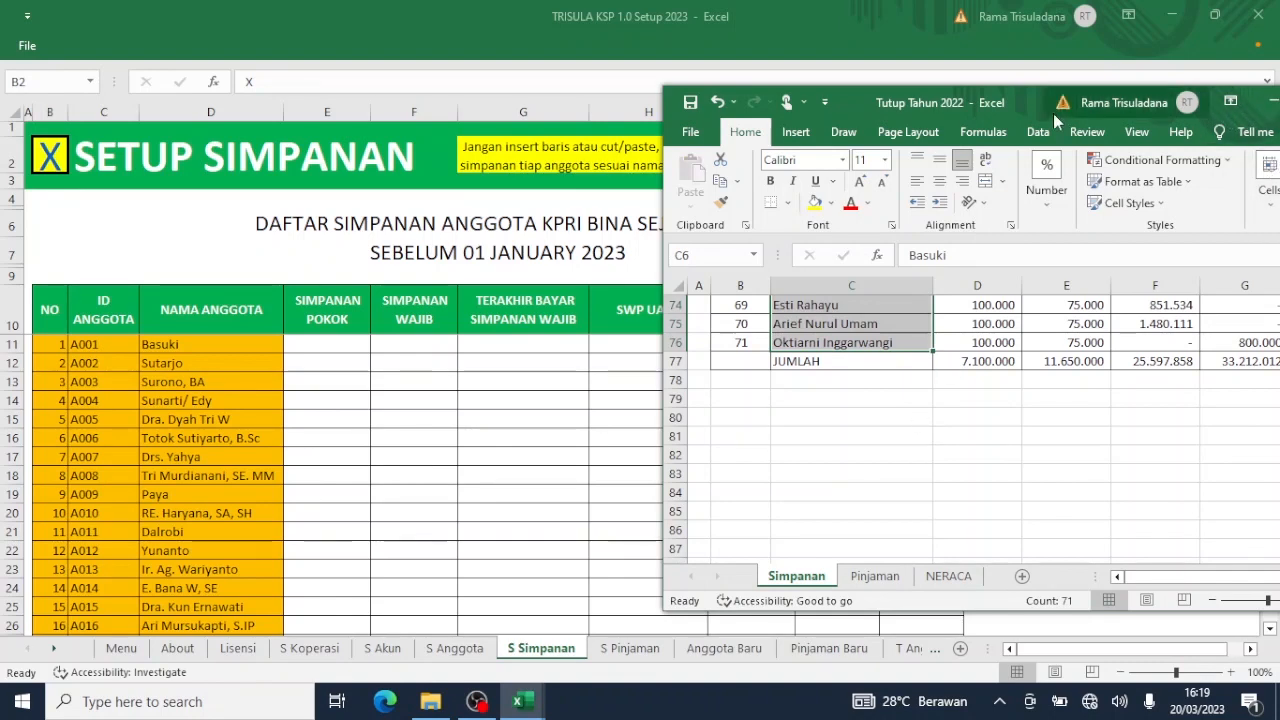
left_click_drag(1038, 106, 892, 60)
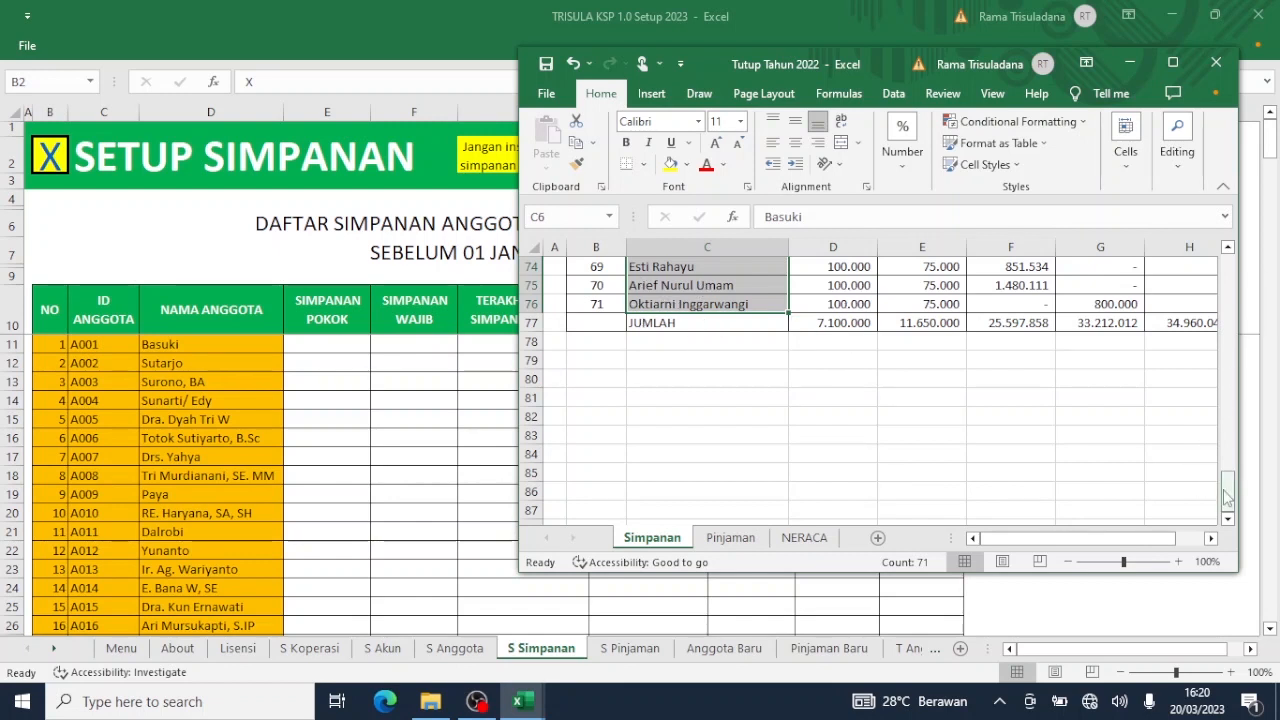
left_click_drag(1228, 490, 1272, 240)
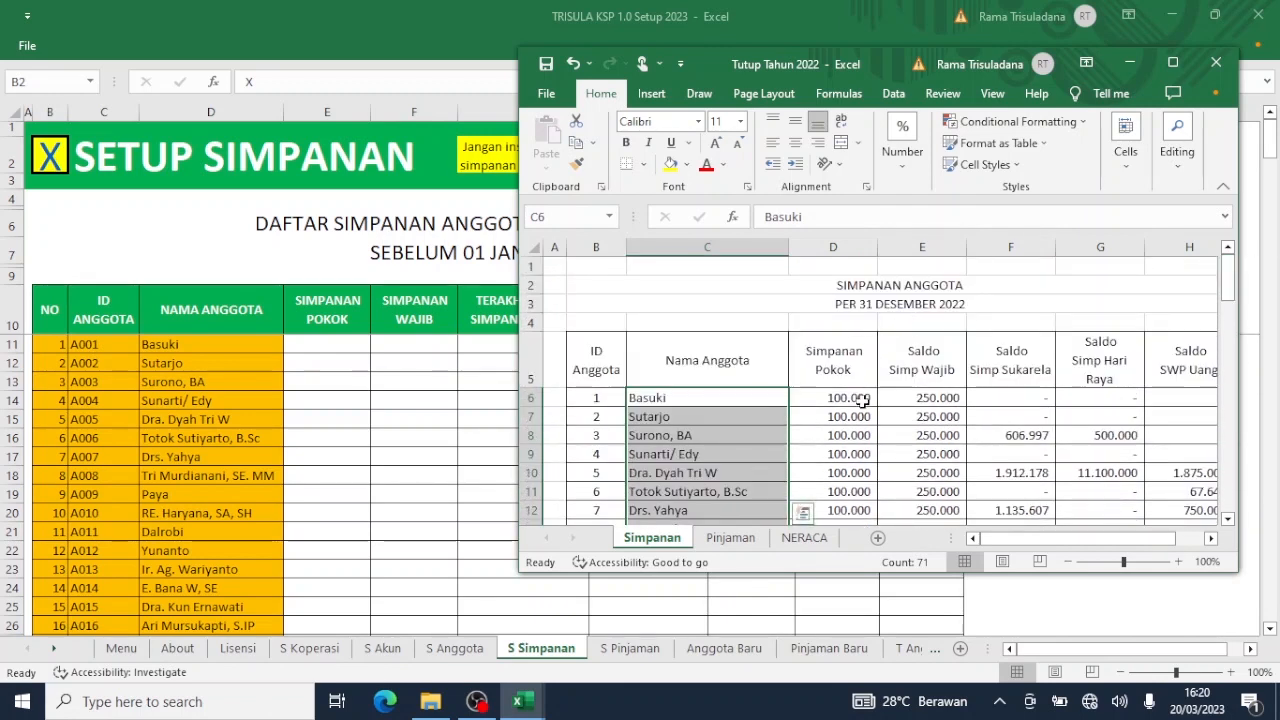
left_click_drag(862, 399, 861, 409)
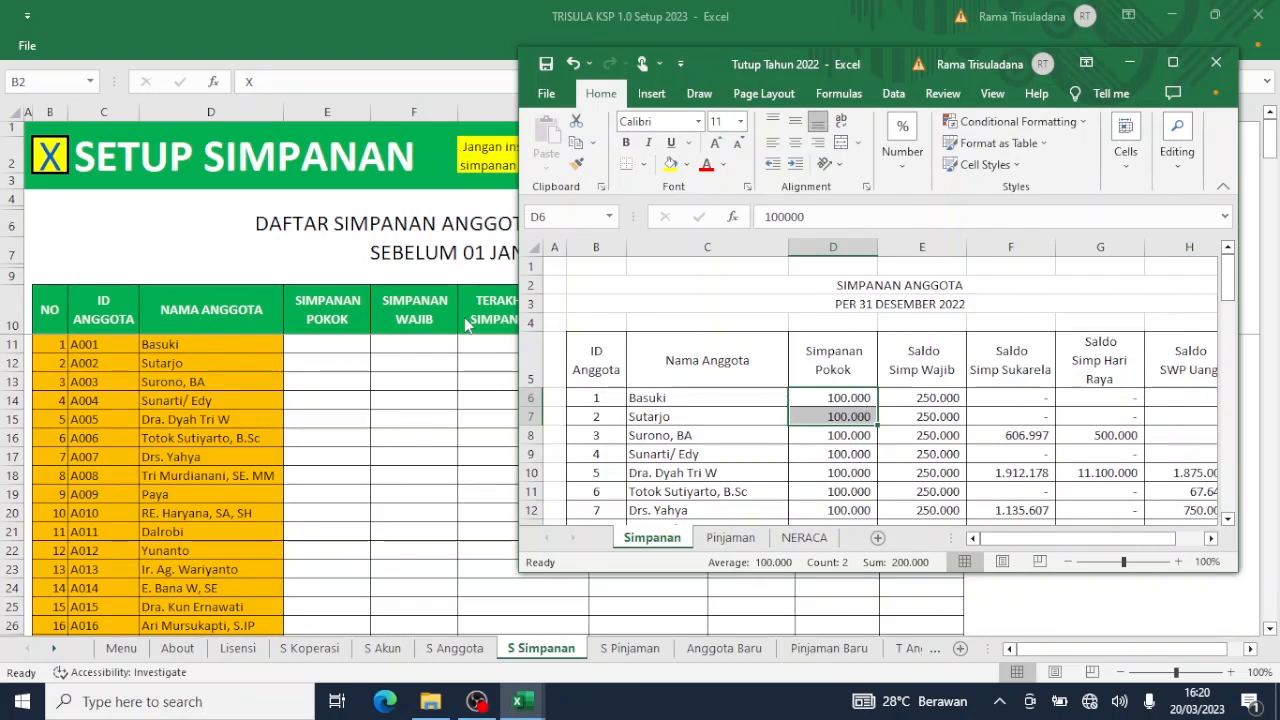
left_click(848, 398)
left_click_drag(862, 398, 948, 440)
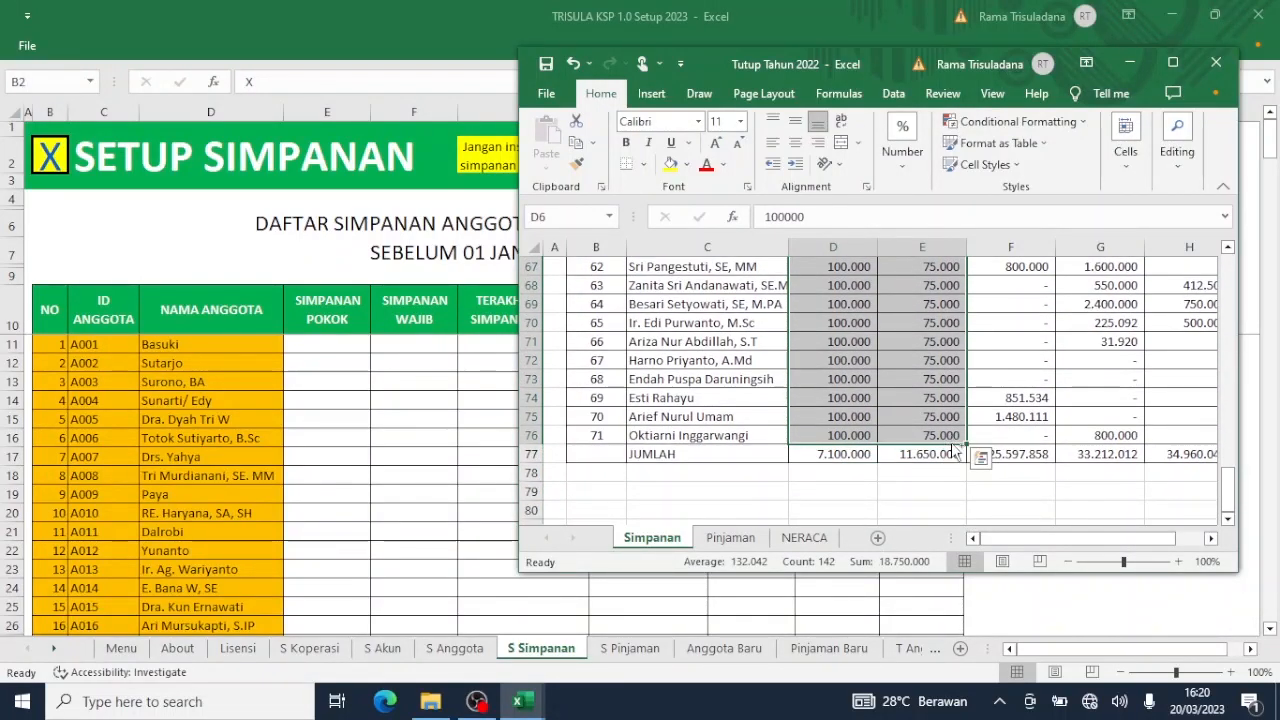
key("ctrl+c")
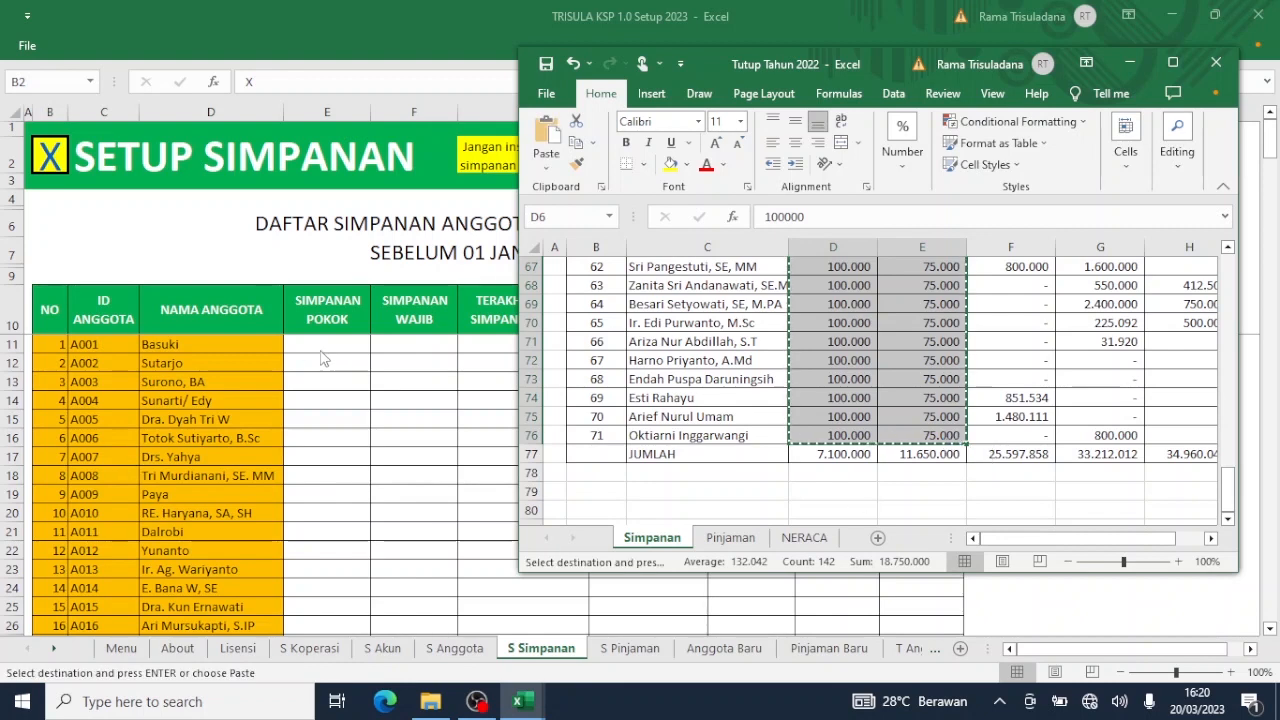
Paste the savings amounts as values from E11, giving 100.000 pokok and 250.000 wajib per member.
left_click(320, 352)
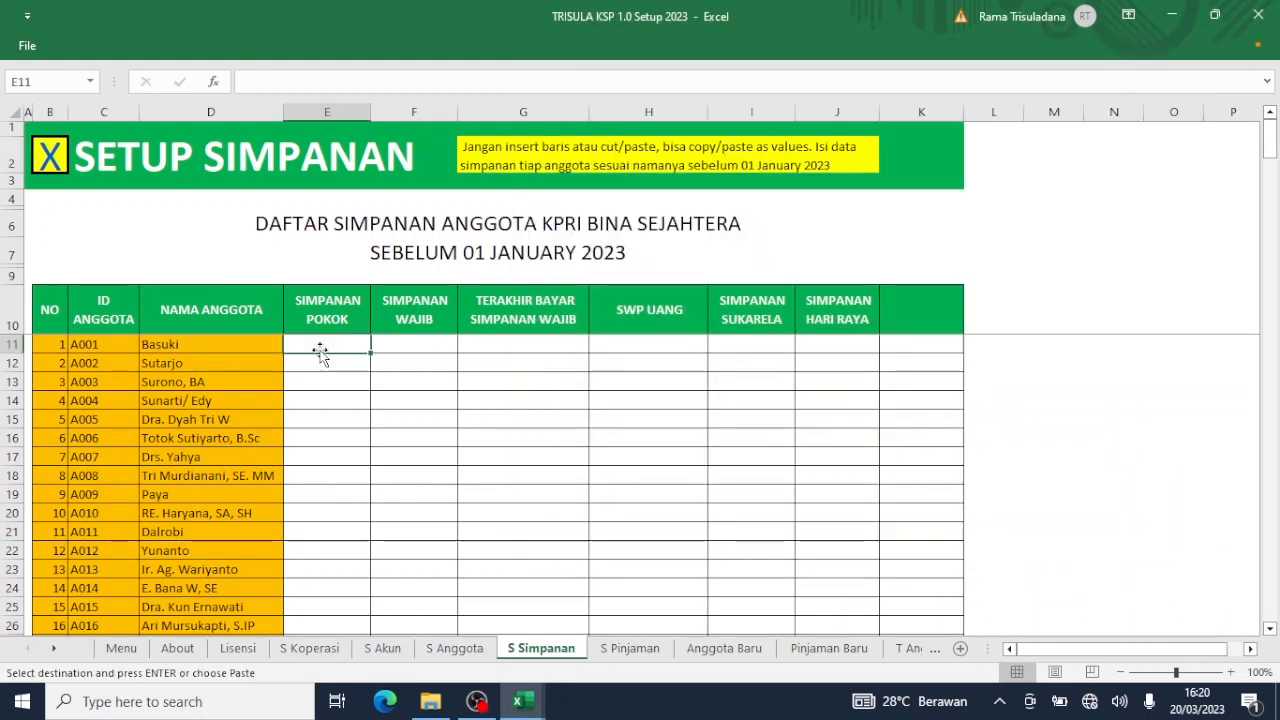
right_click(329, 344)
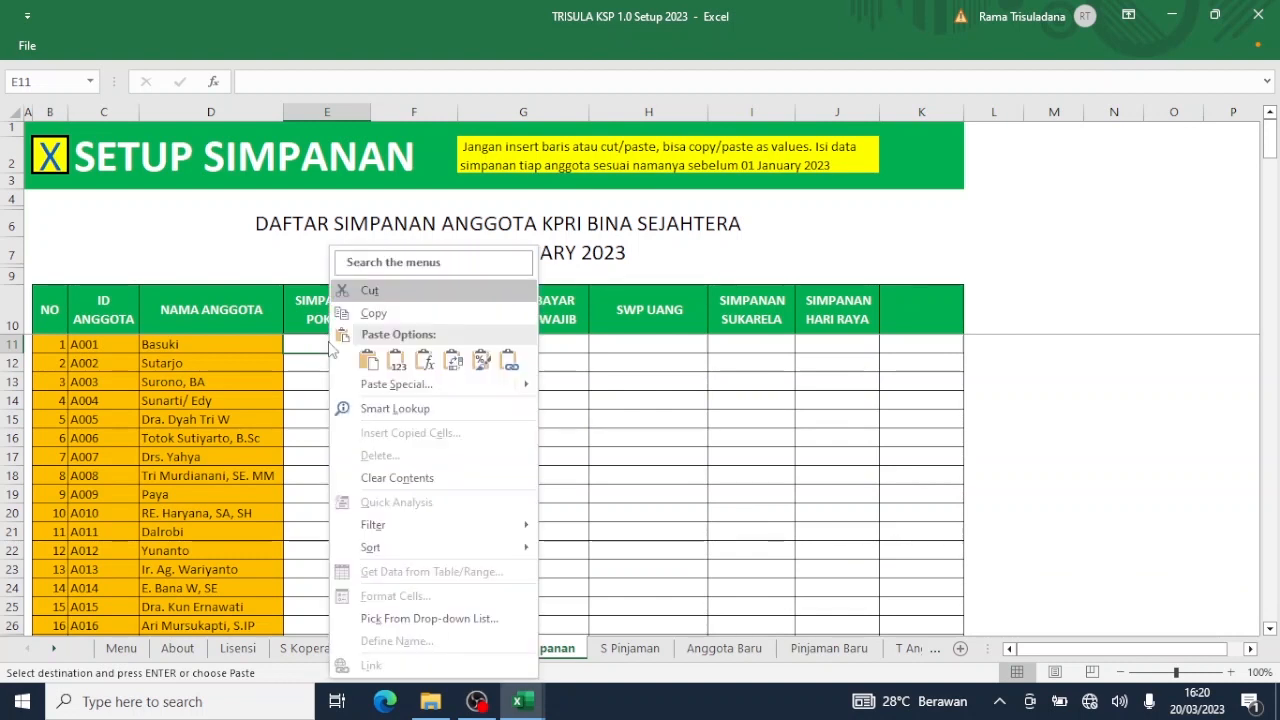
left_click(396, 362)
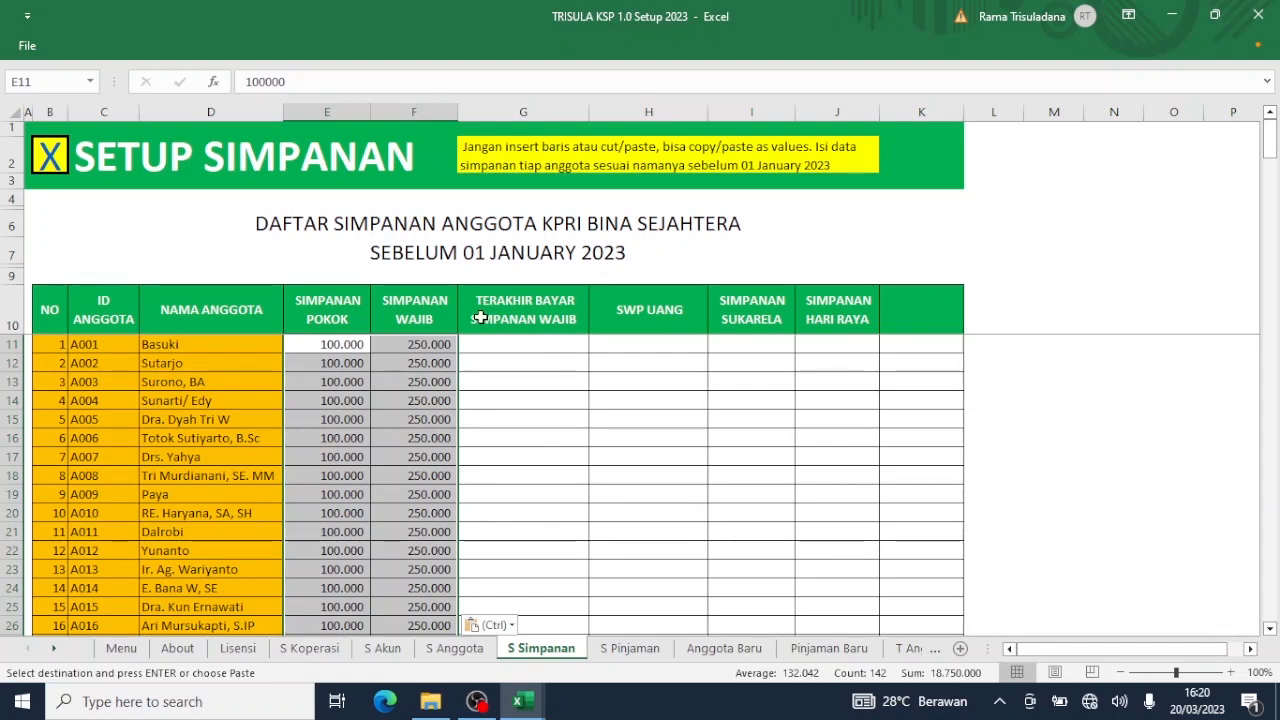
Switch back to the Tutup Tahun 2022 workbook and maximize its window.
left_click(537, 702)
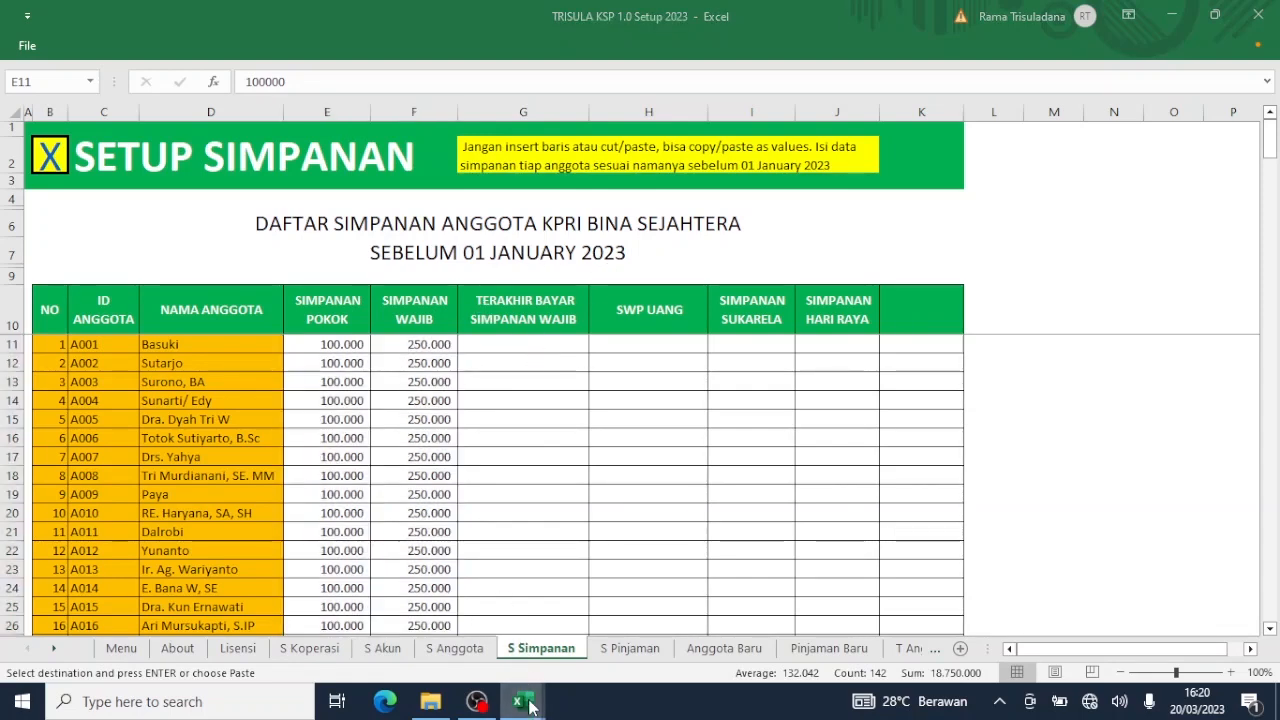
left_click(432, 647)
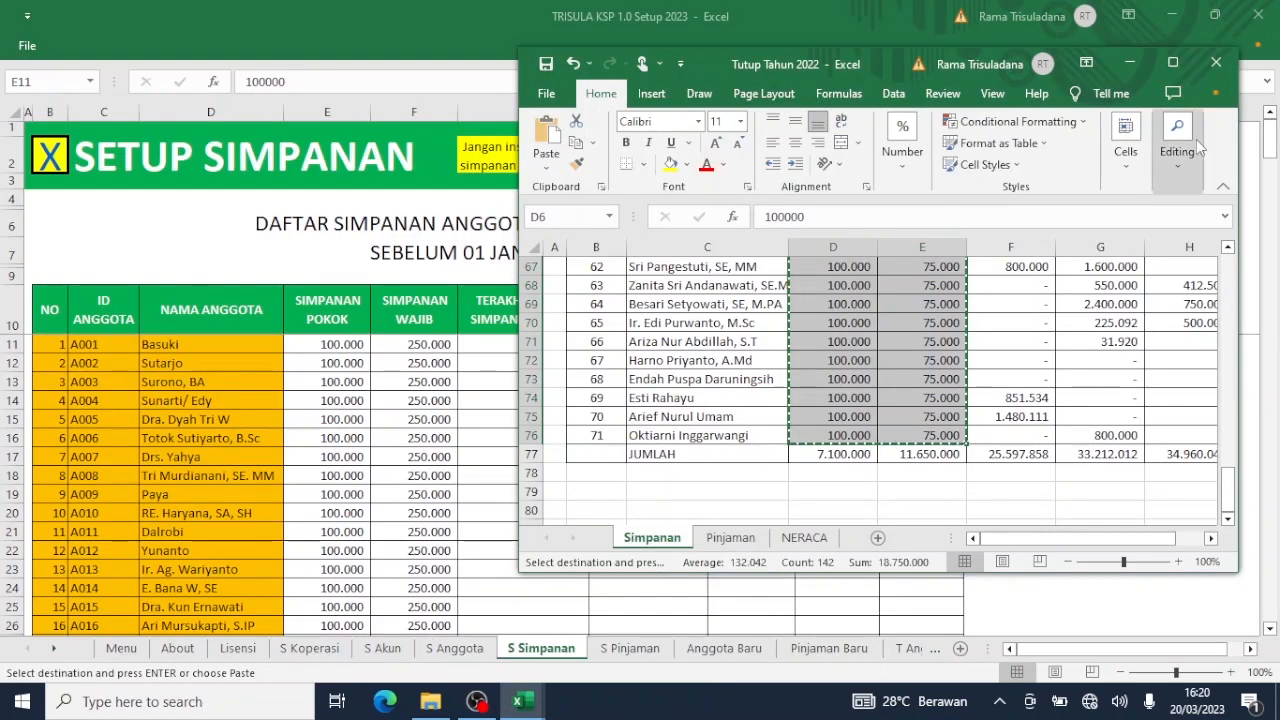
left_click(1175, 76)
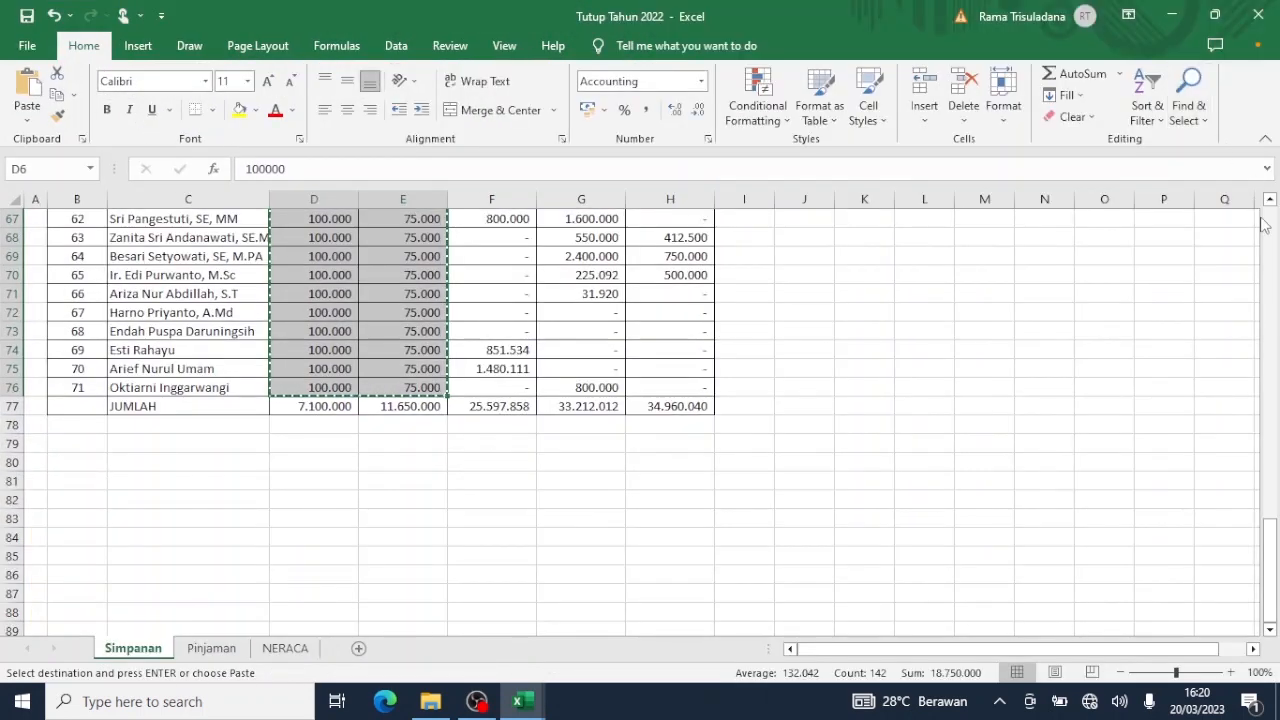
Copy the Saldo SWP Uang amounts H6:H76 for all 71 members in Tutup Tahun 2022.
scroll(1240, 260, "up", 20)
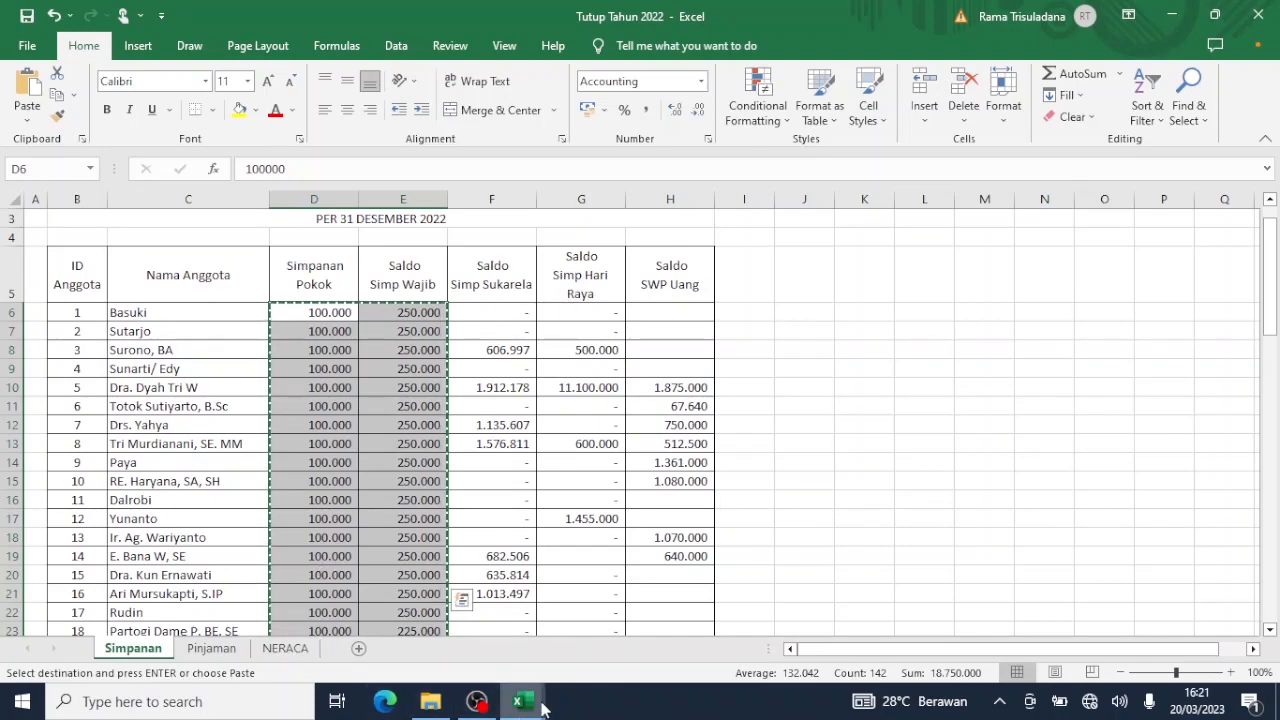
mouse_move(518, 701)
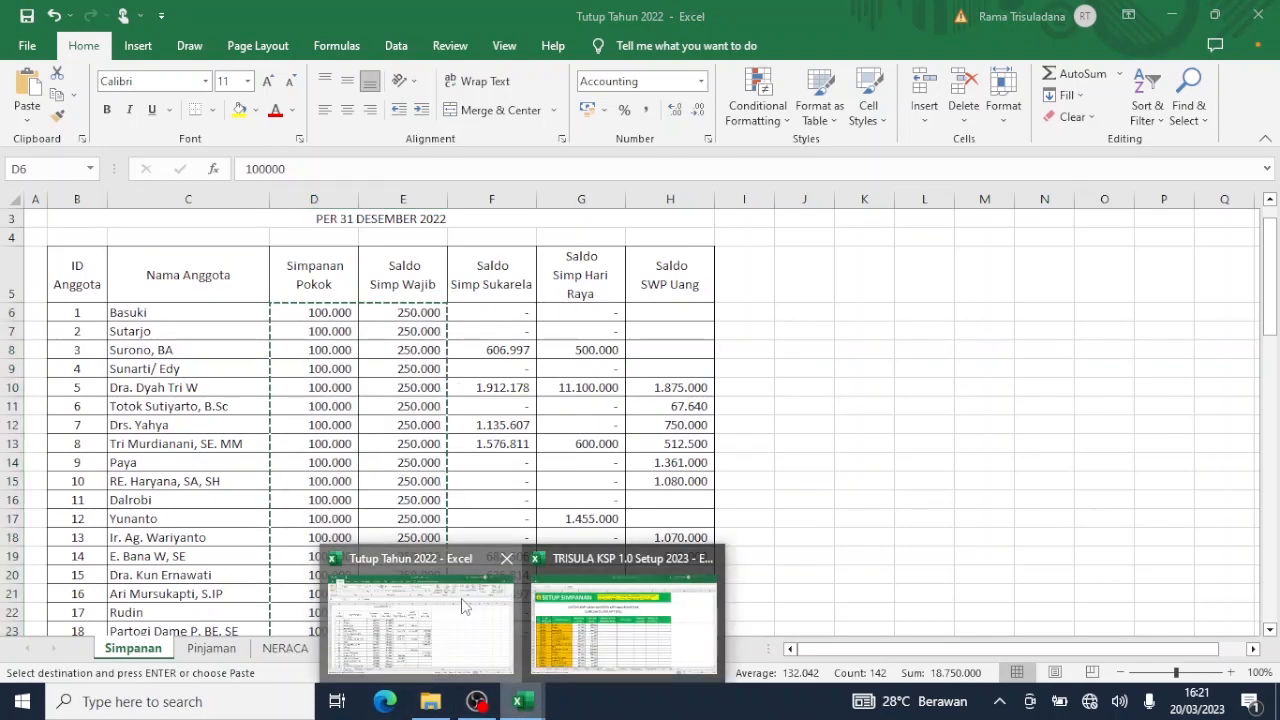
left_click(463, 605)
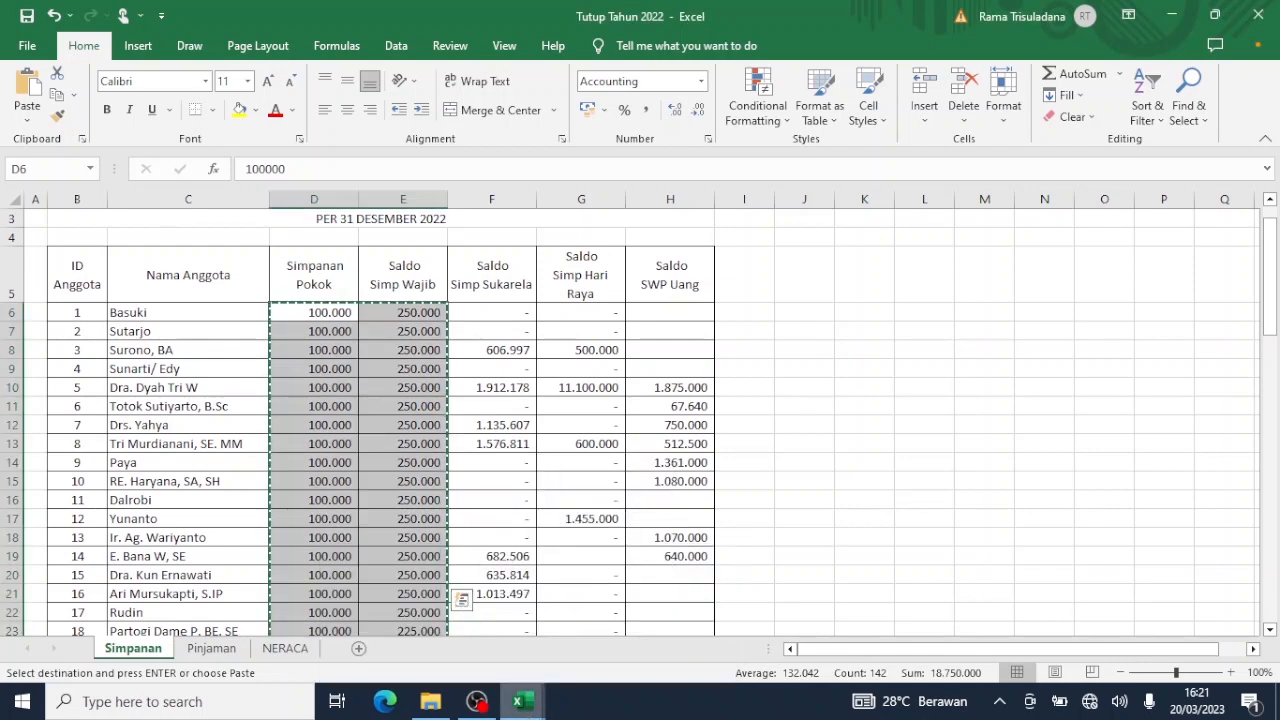
mouse_move(518, 701)
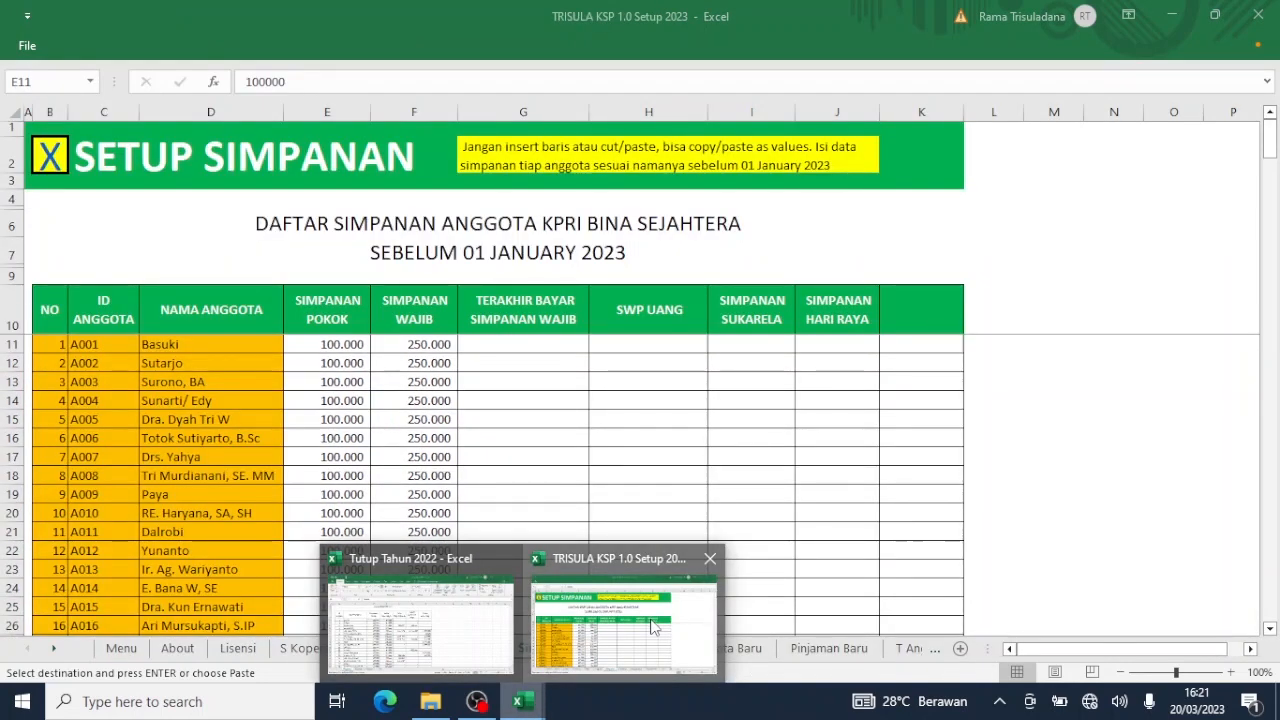
left_click(652, 627)
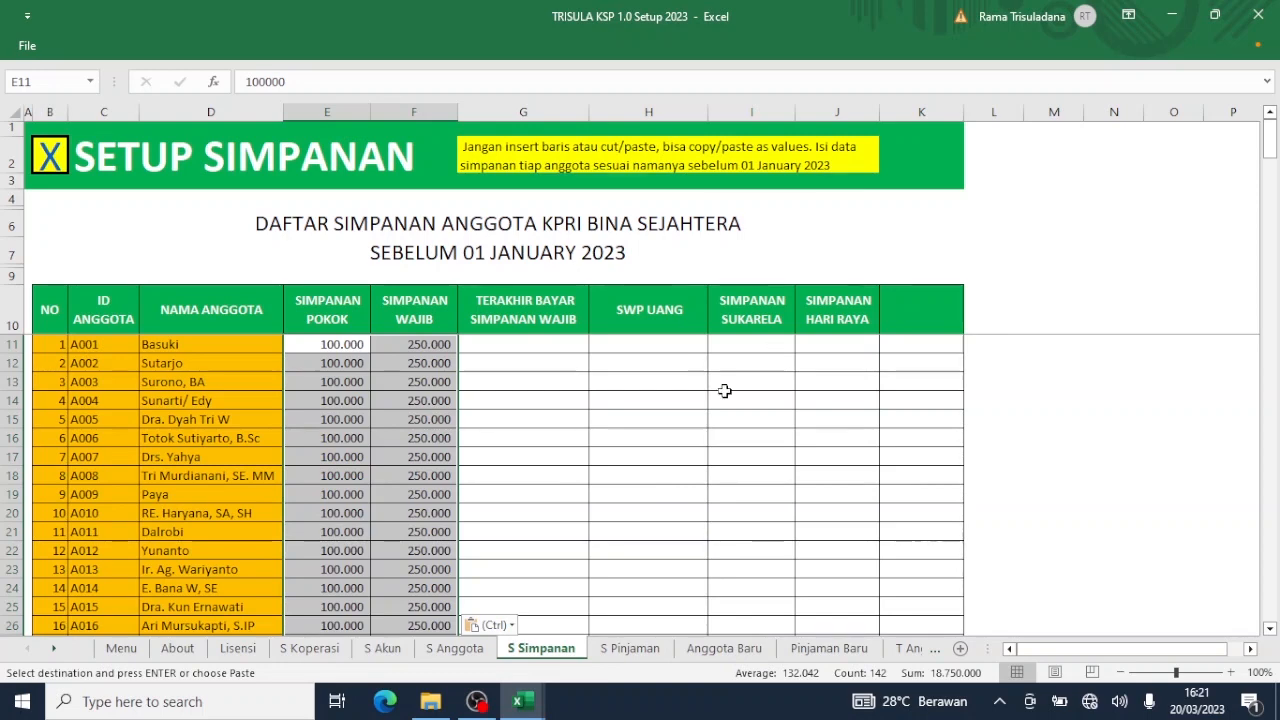
mouse_move(528, 702)
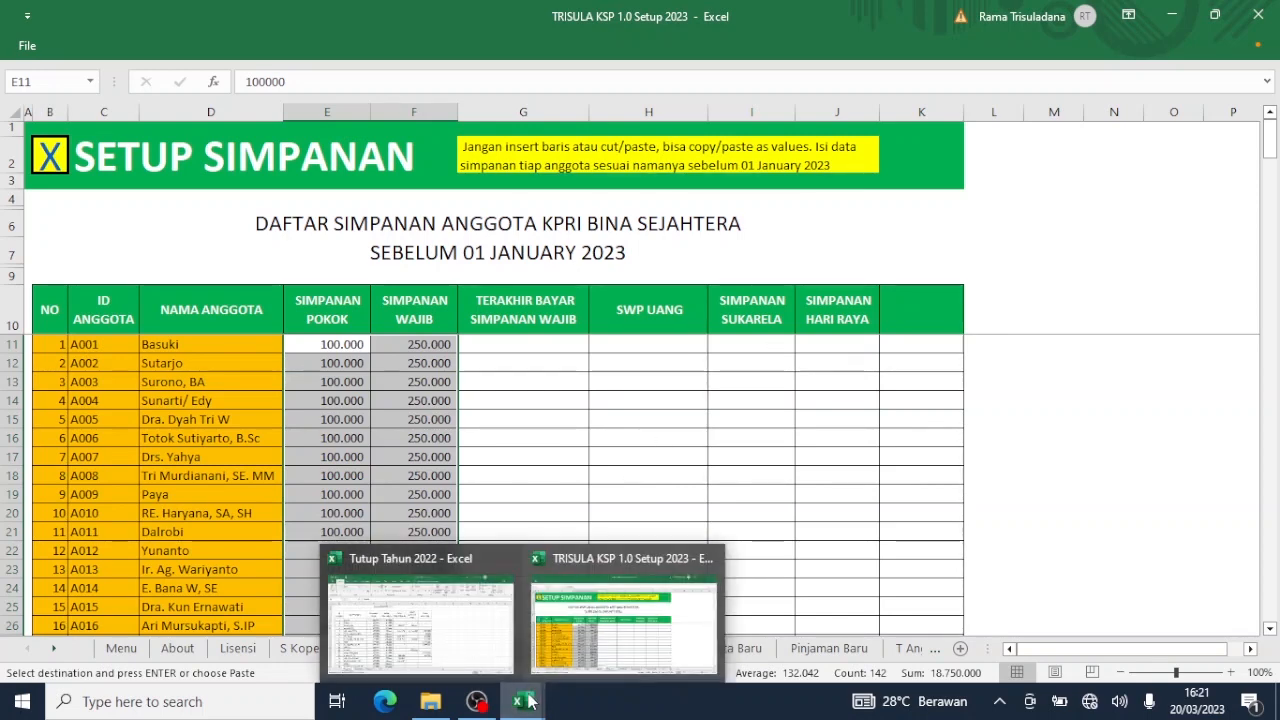
left_click(420, 615)
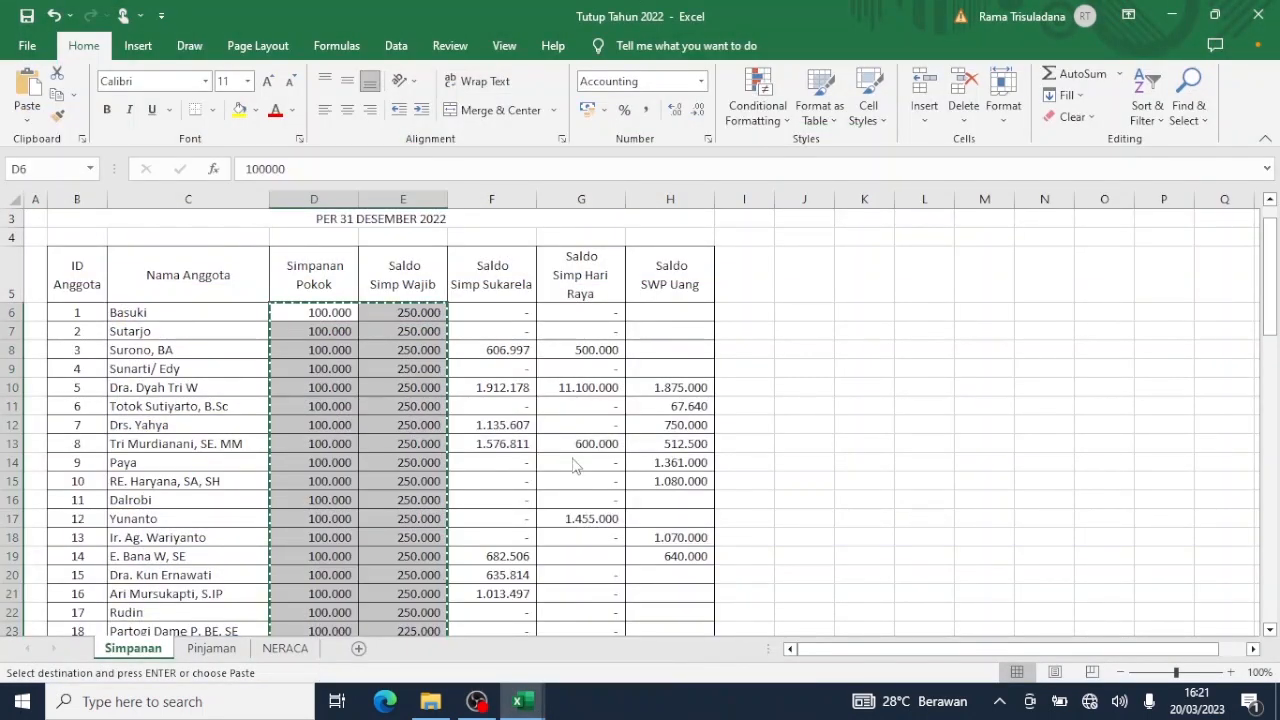
left_click(698, 310)
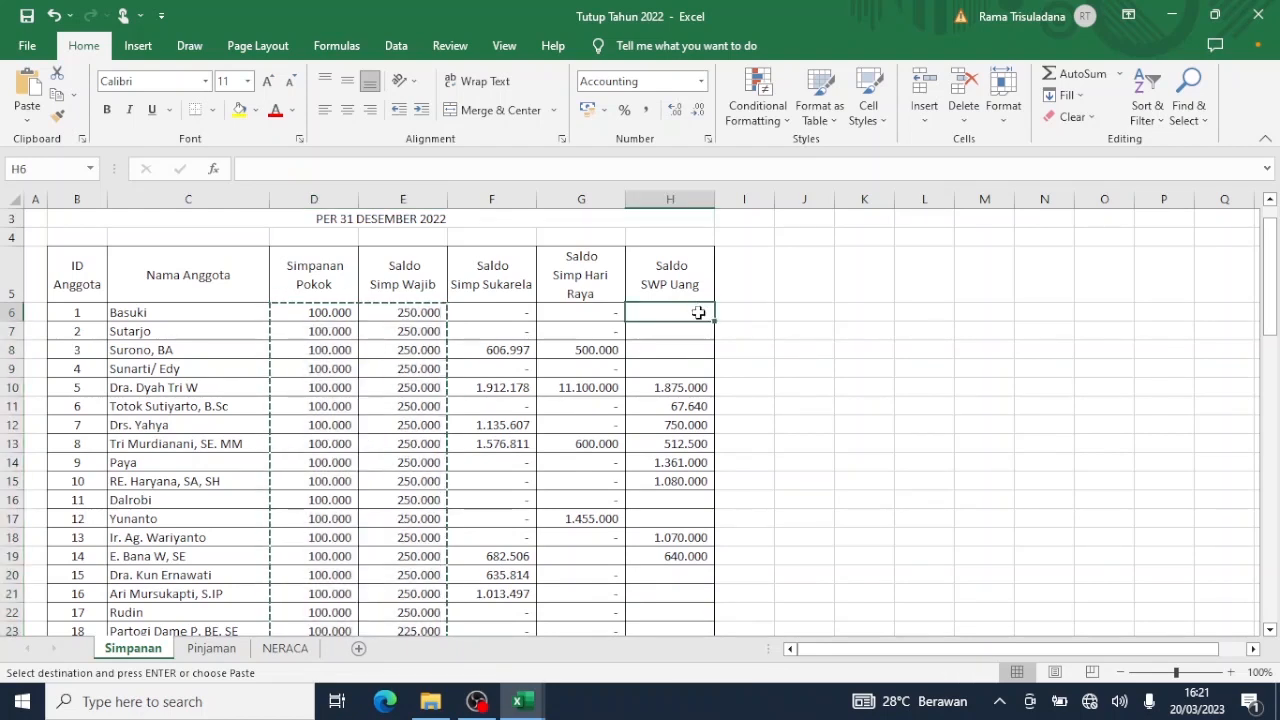
left_click_drag(698, 313, 714, 576)
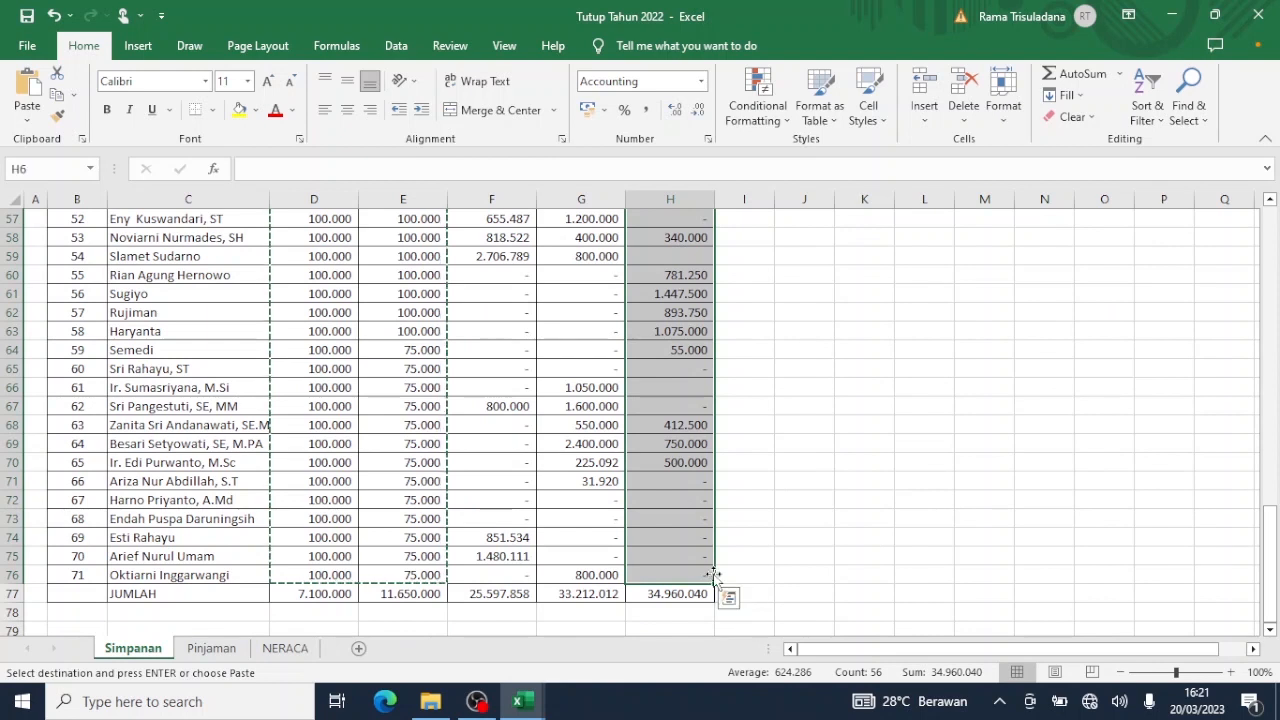
key("ctrl+c")
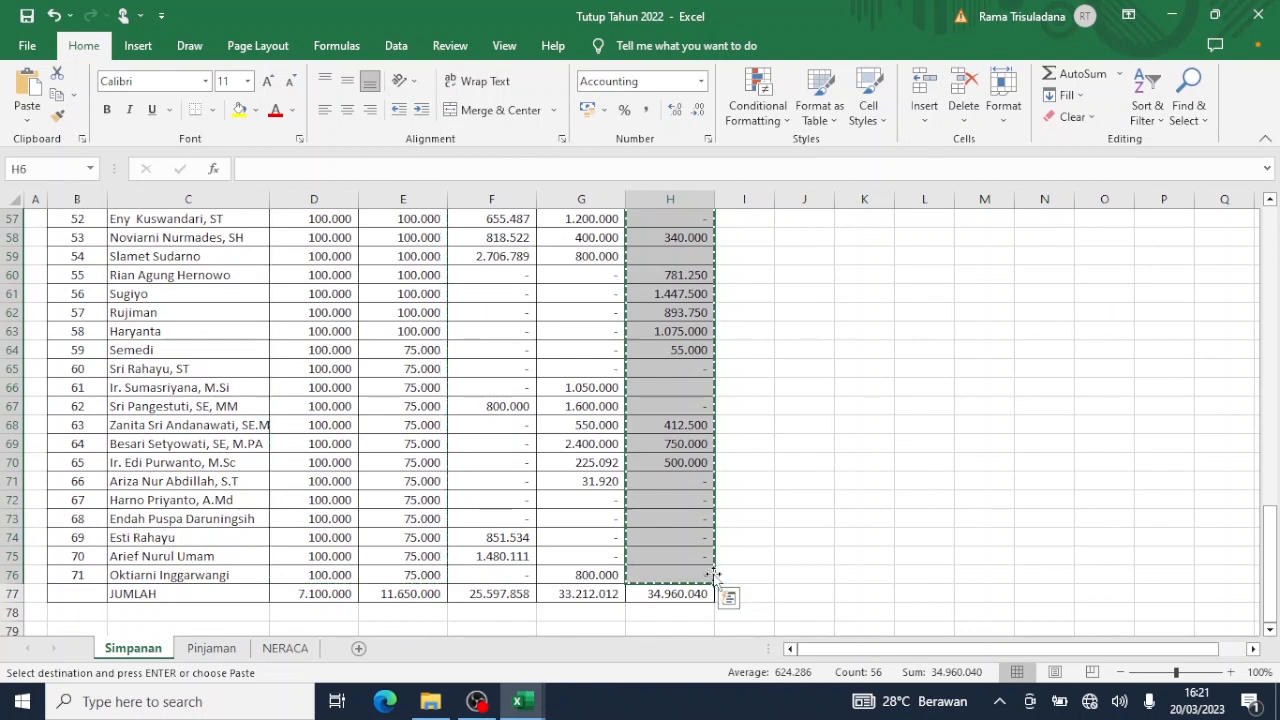
Bring the TRISULA setup workbook back to the front on the S Simpanan sheet.
mouse_move(519, 701)
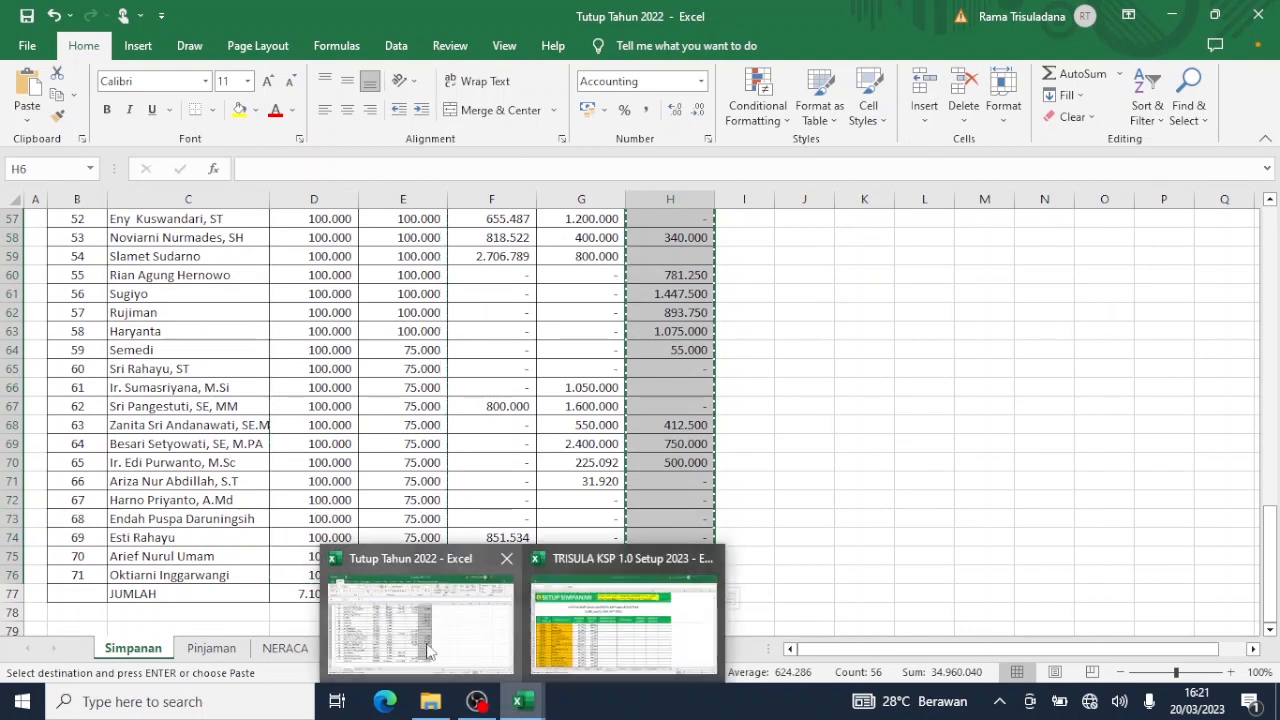
left_click(428, 651)
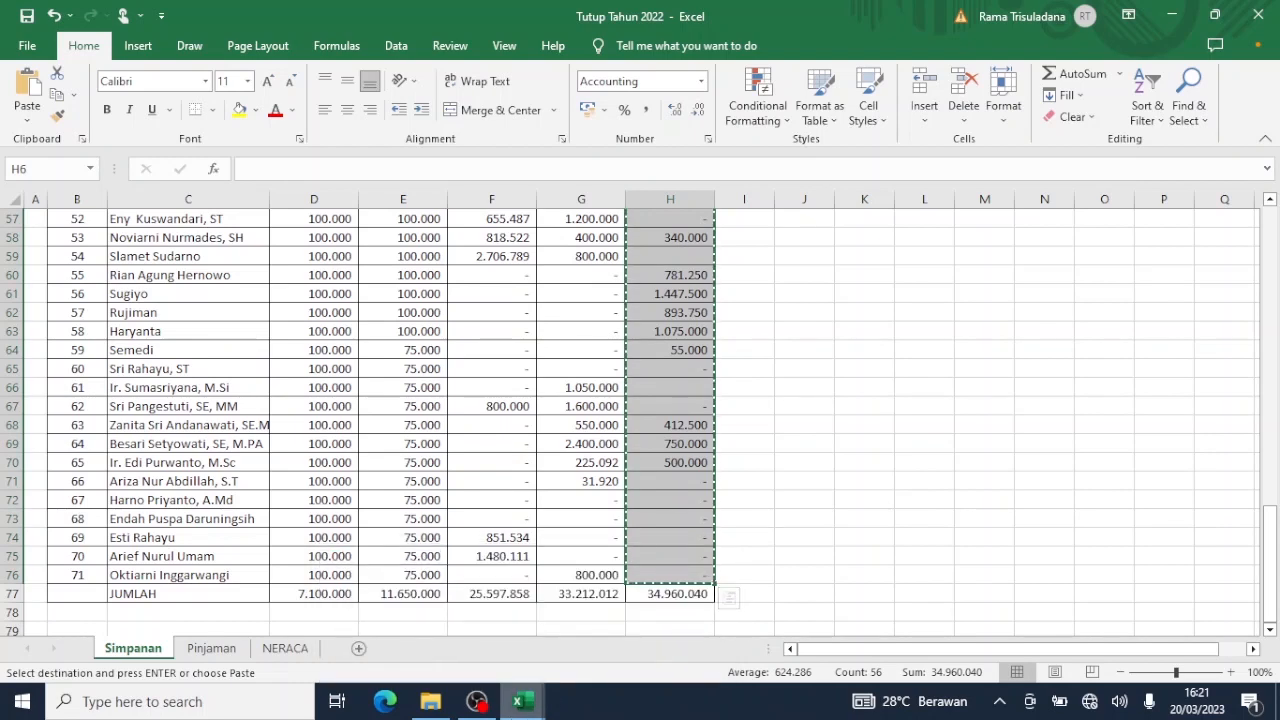
mouse_move(519, 701)
left_click(641, 627)
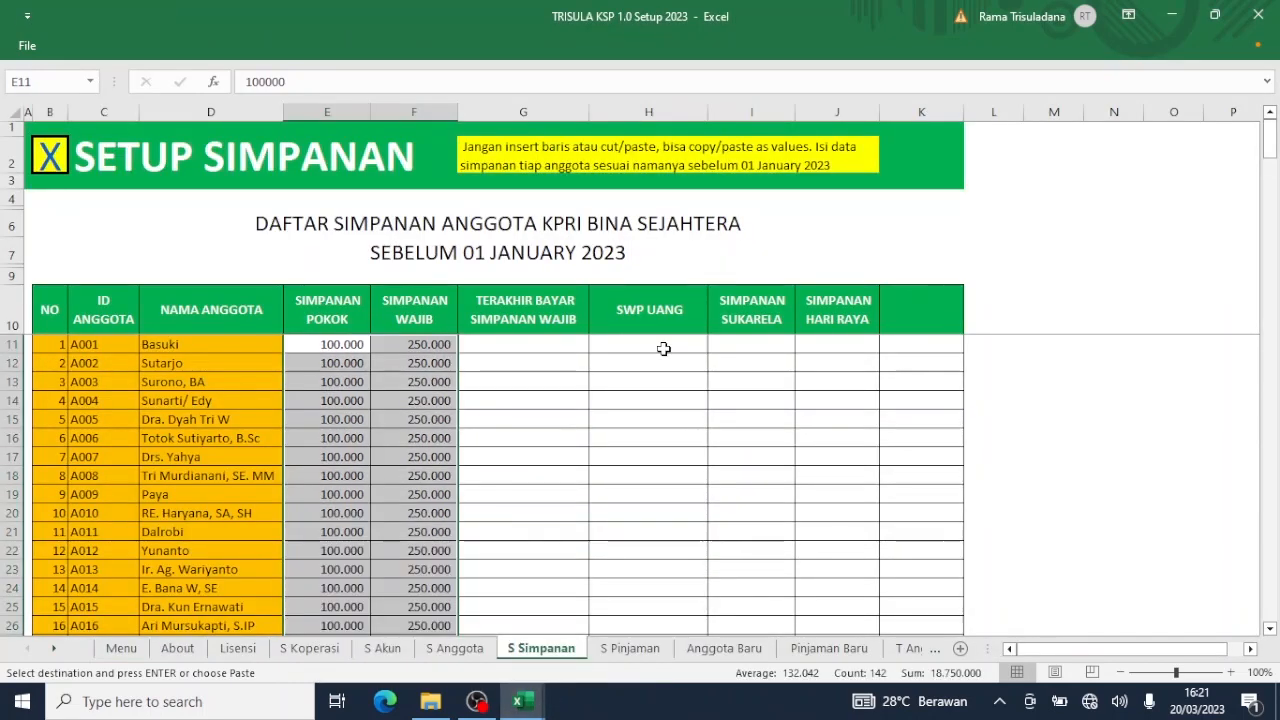
Paste the SWP balances as values from H11 down, e.g. 1.875.000 for A005 and 67.640 for A006.
left_click(663, 347)
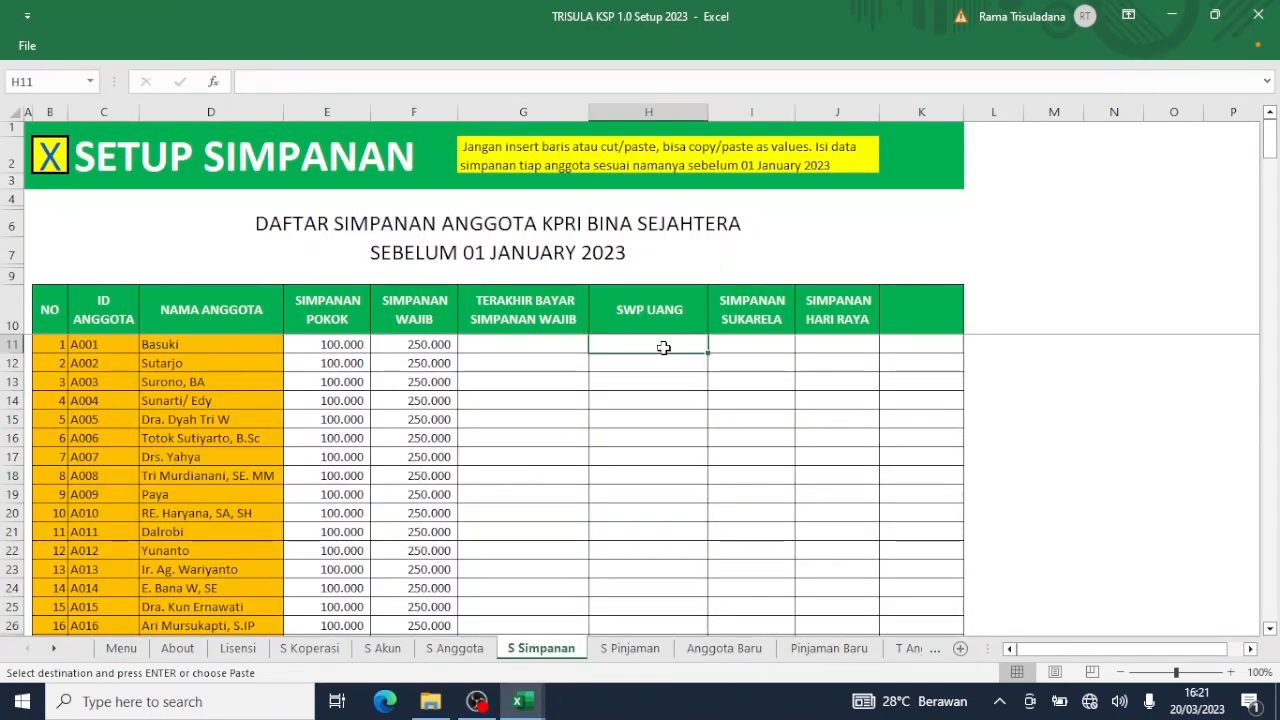
right_click(663, 347)
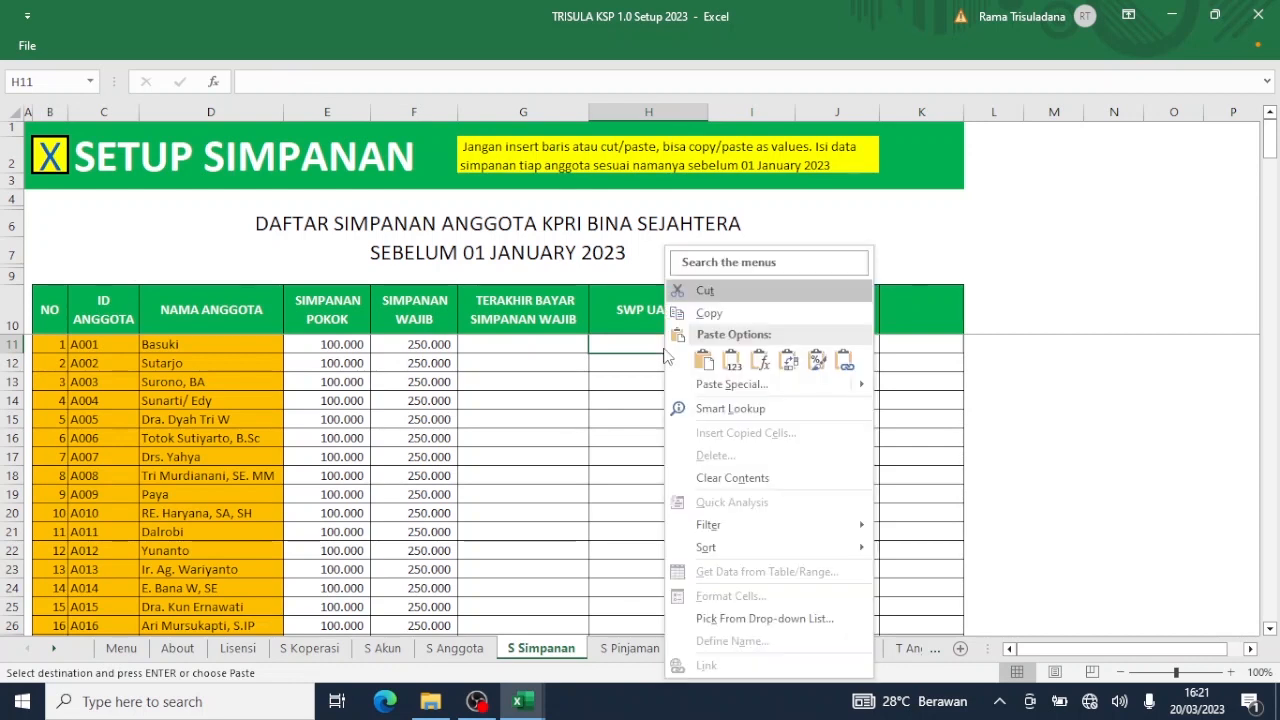
left_click(731, 362)
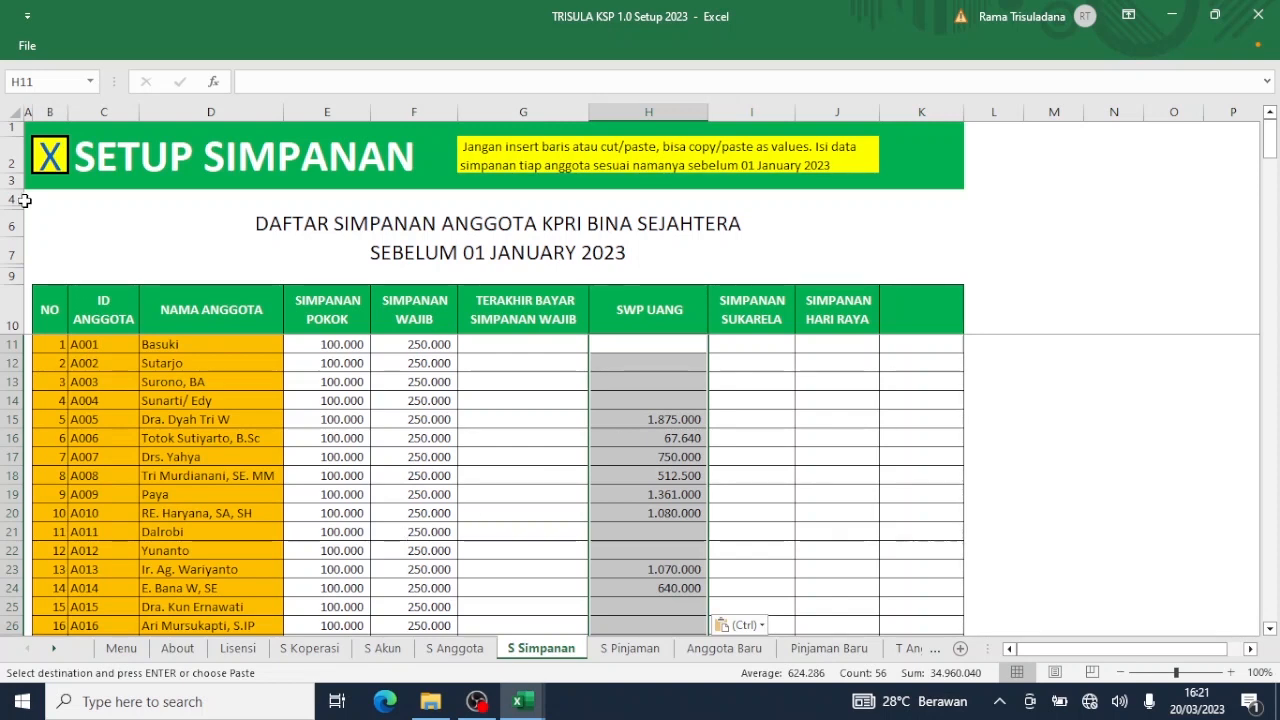
Enter the trial account name 'Apa' in S Akun cell D37 under Simpanan Hari Raya, then go back to Menu.
left_click(50, 152)
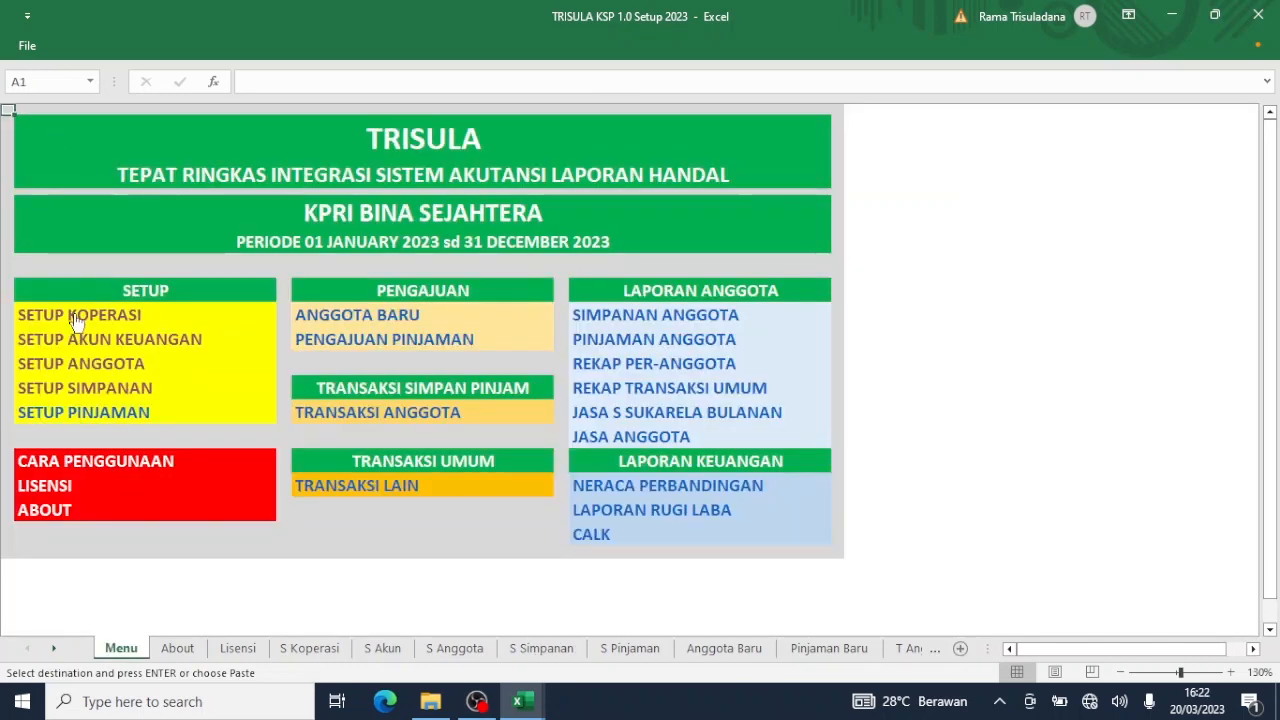
left_click(105, 345)
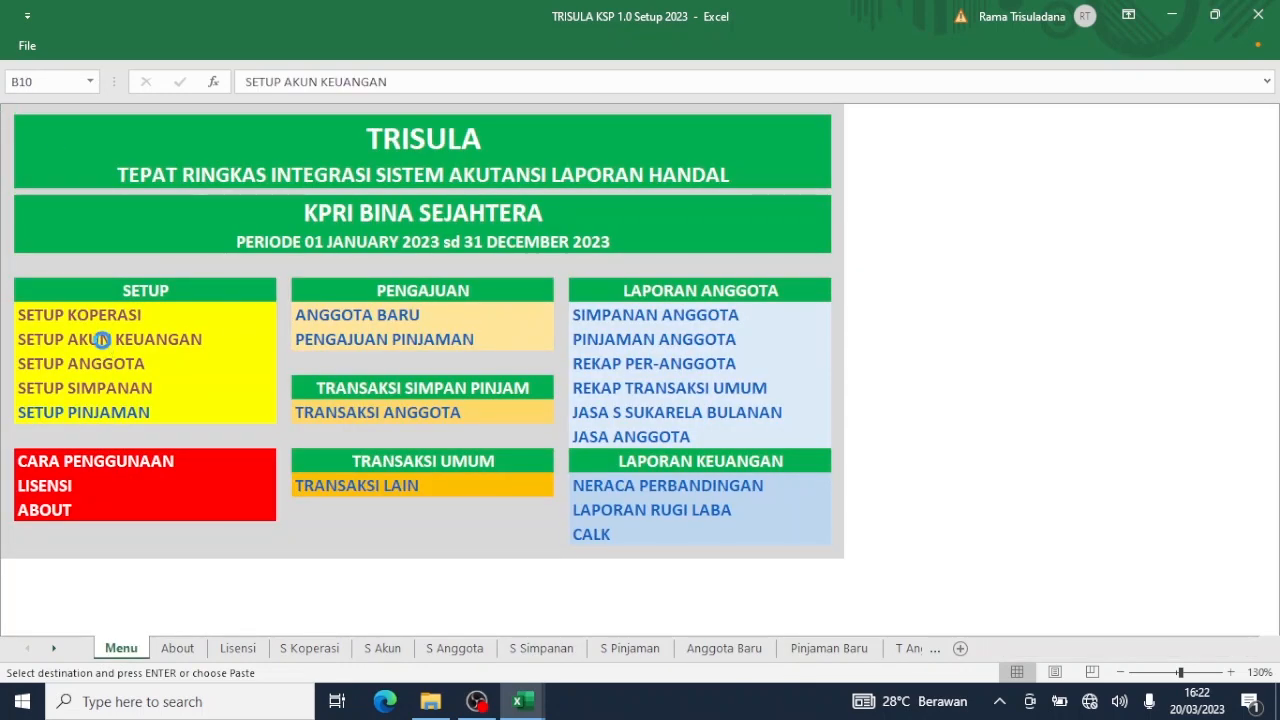
scroll(231, 405, "up", 1)
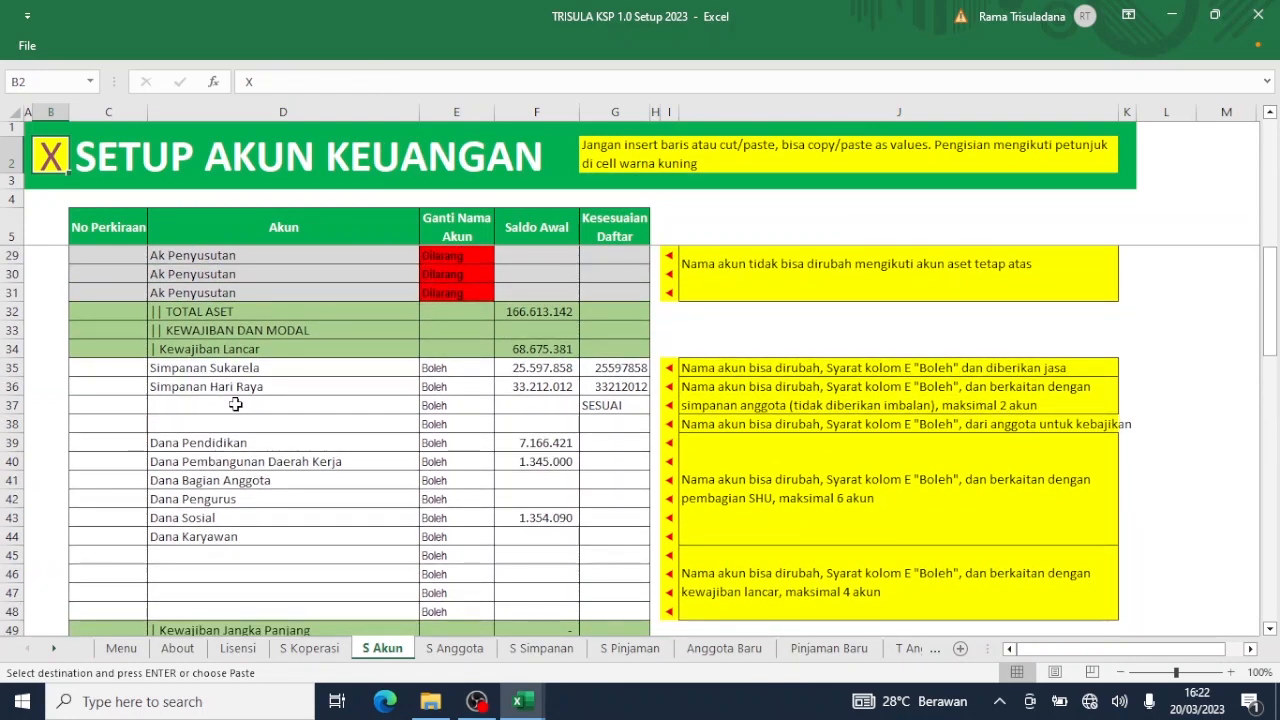
left_click(270, 405)
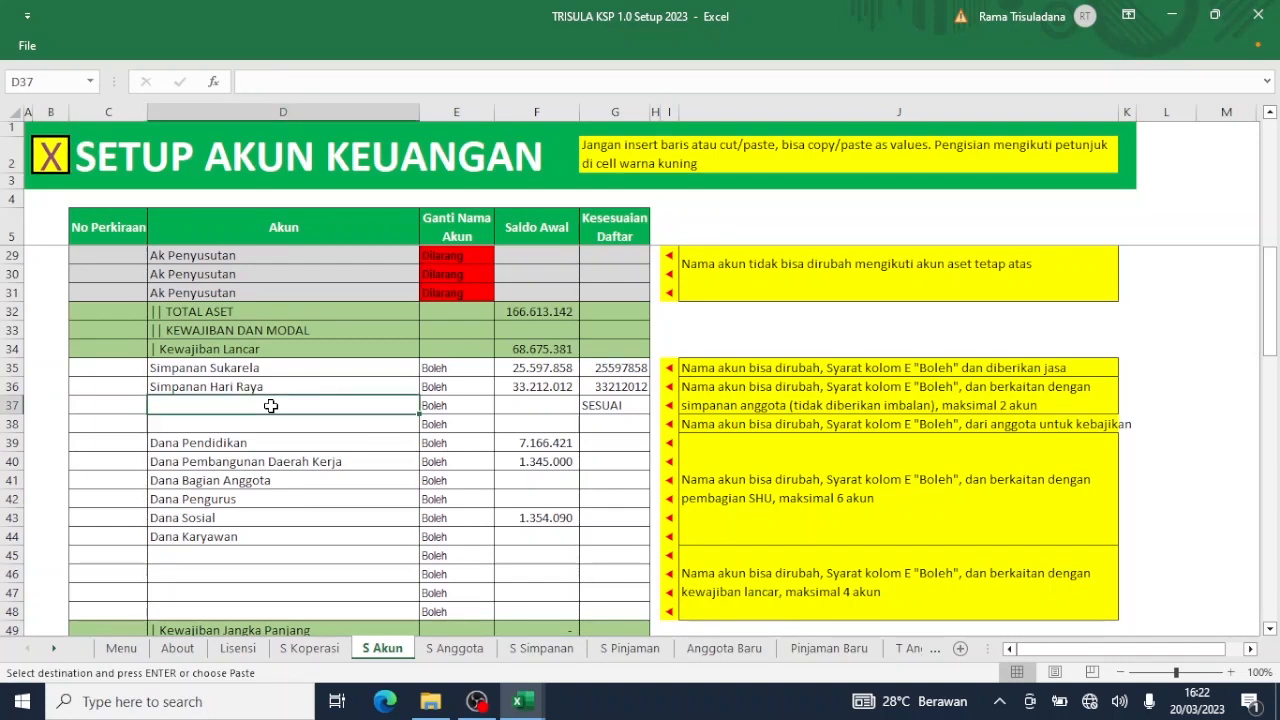
type("aPA")
key("Return")
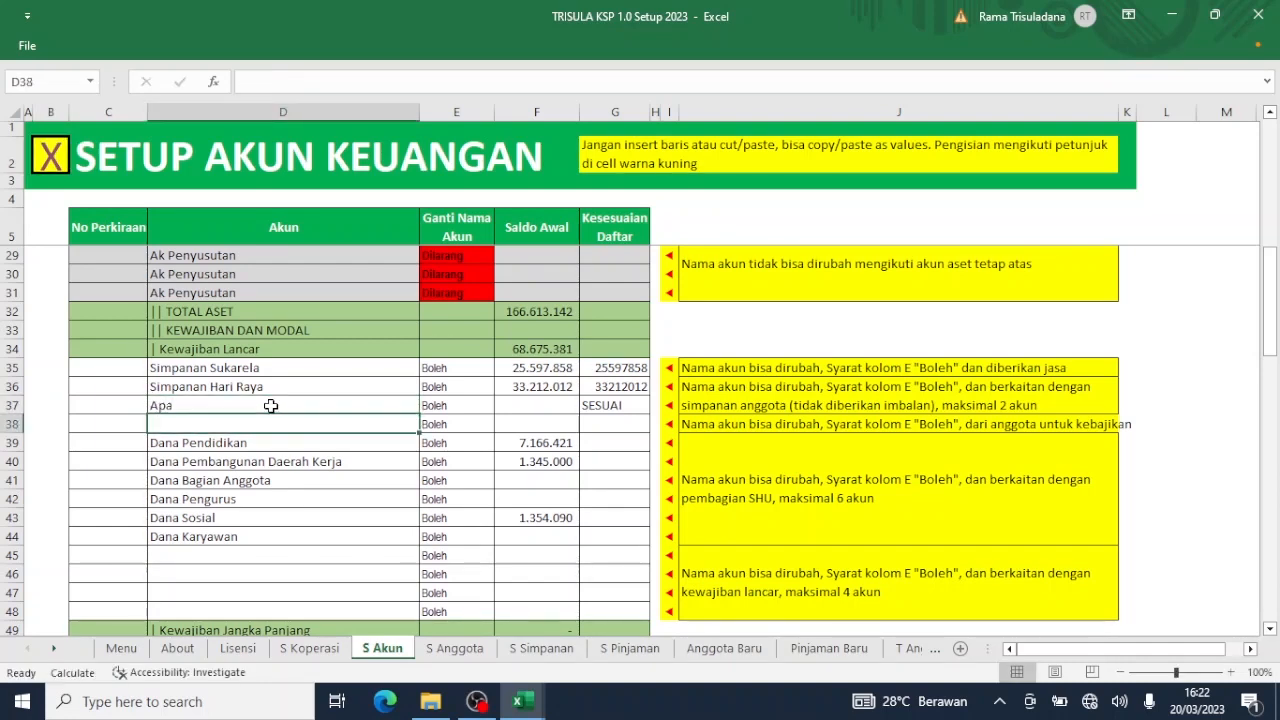
left_click(52, 162)
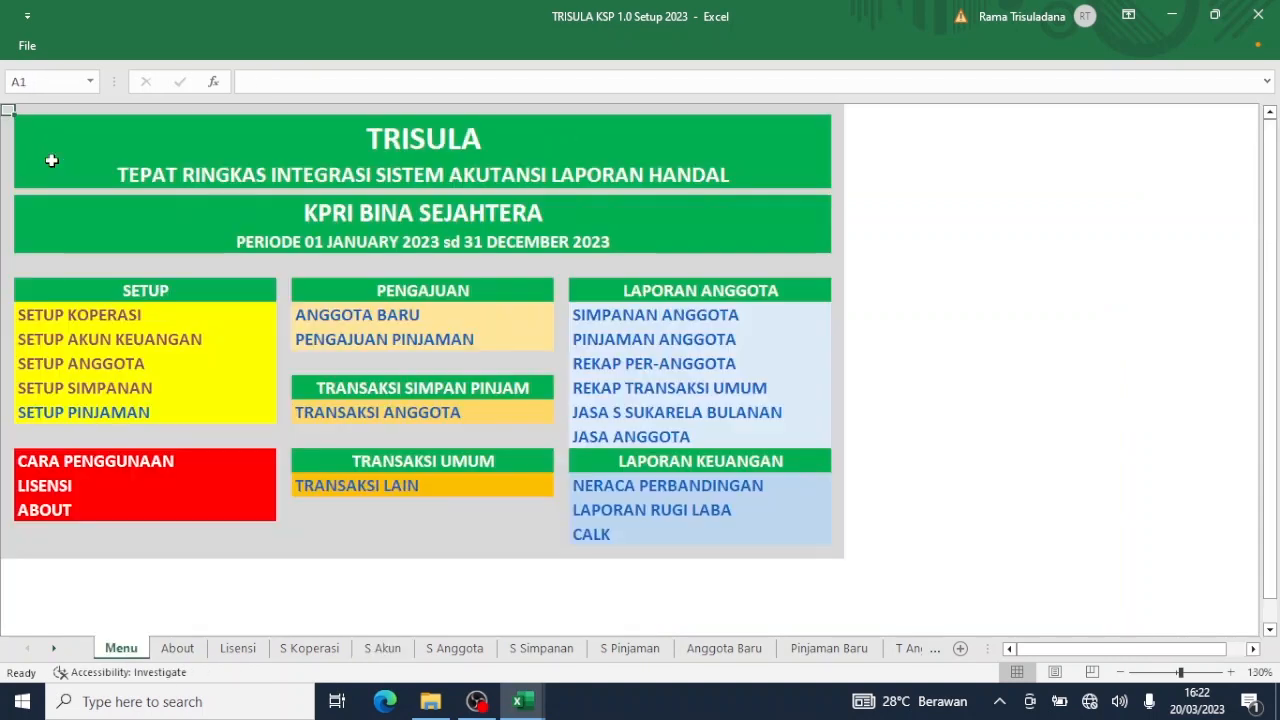
Check S Simpanan, clear the Apa entry from S Akun D37, and reopen Setup Simpanan.
left_click(104, 397)
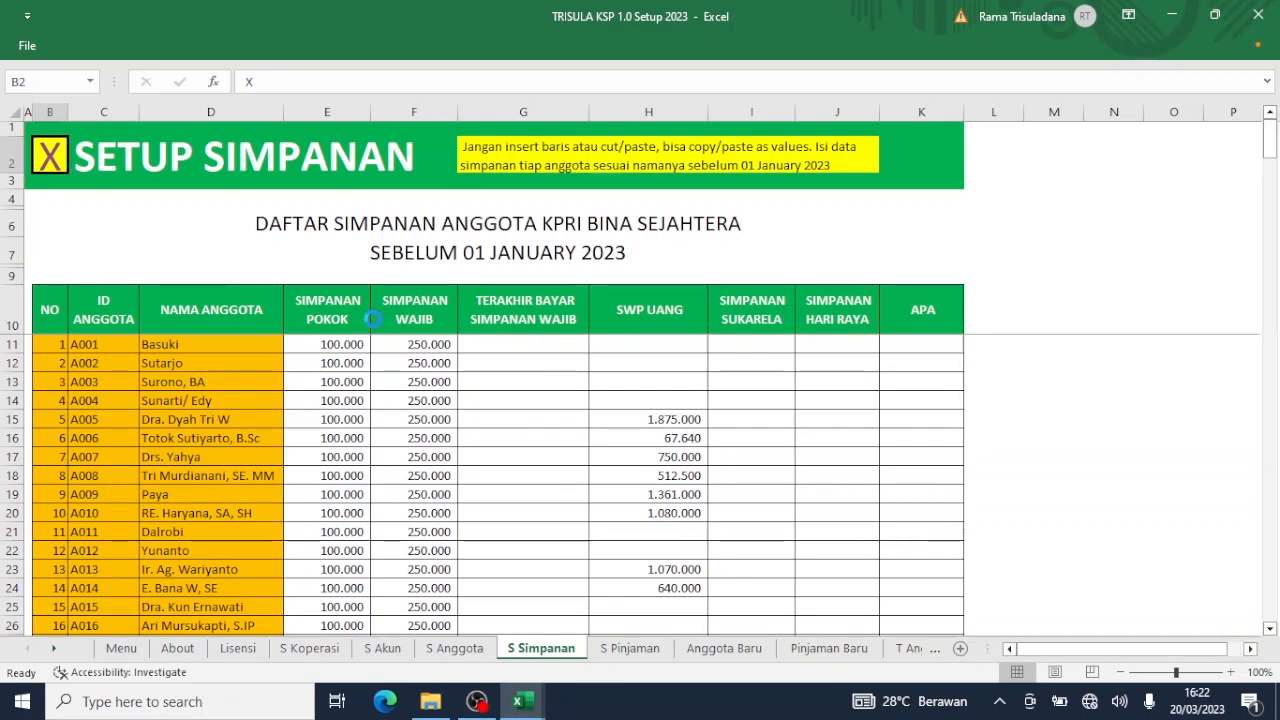
key("ctrl+Page_Up")
key("ctrl+Page_Up")
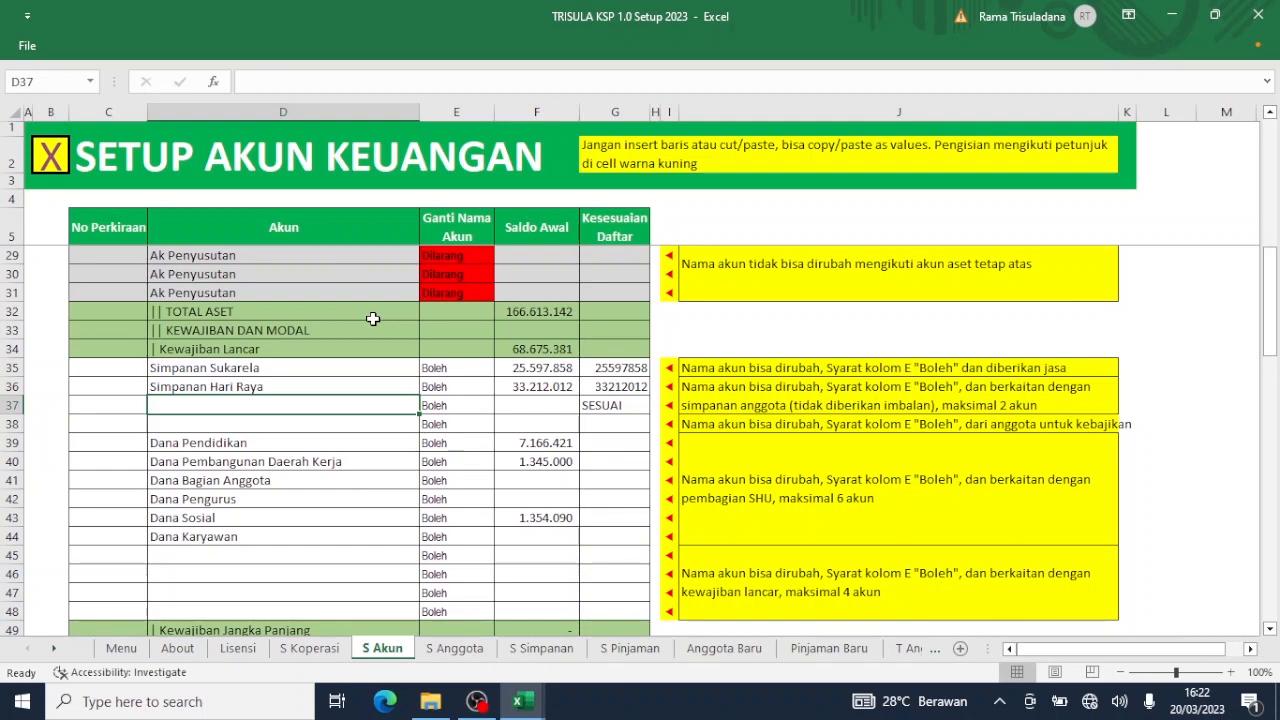
left_click(44, 158)
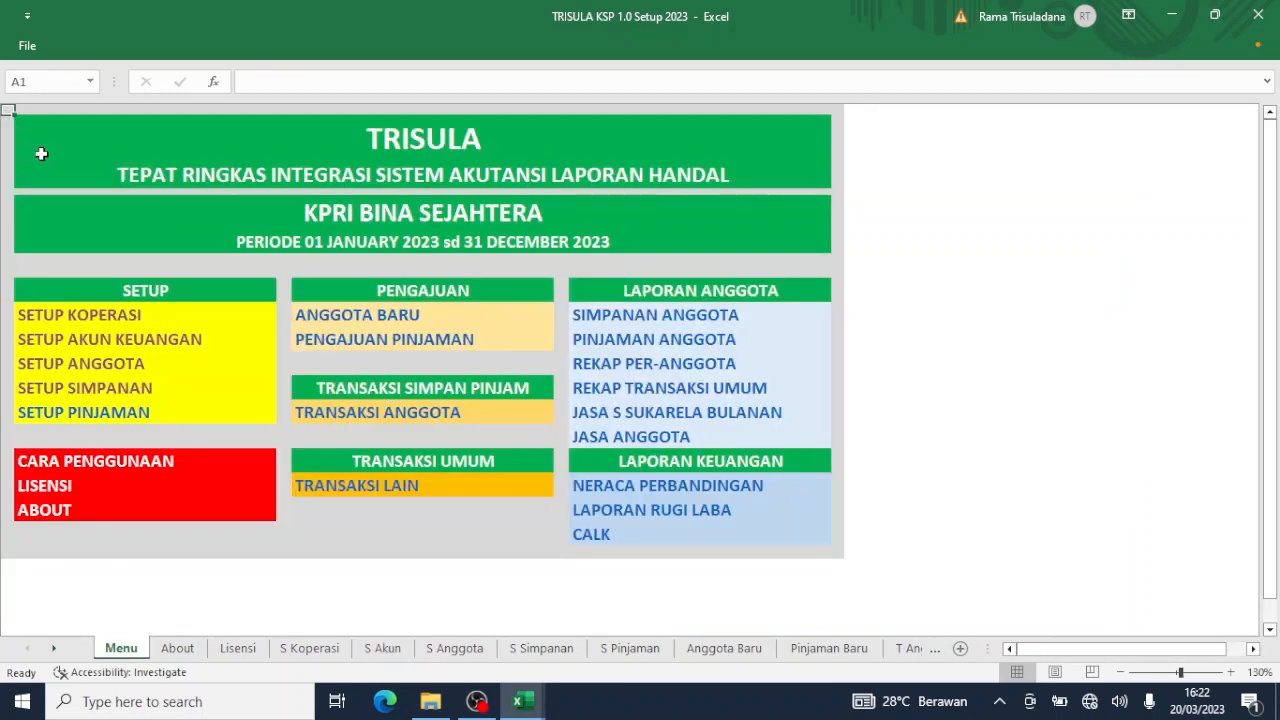
left_click(97, 388)
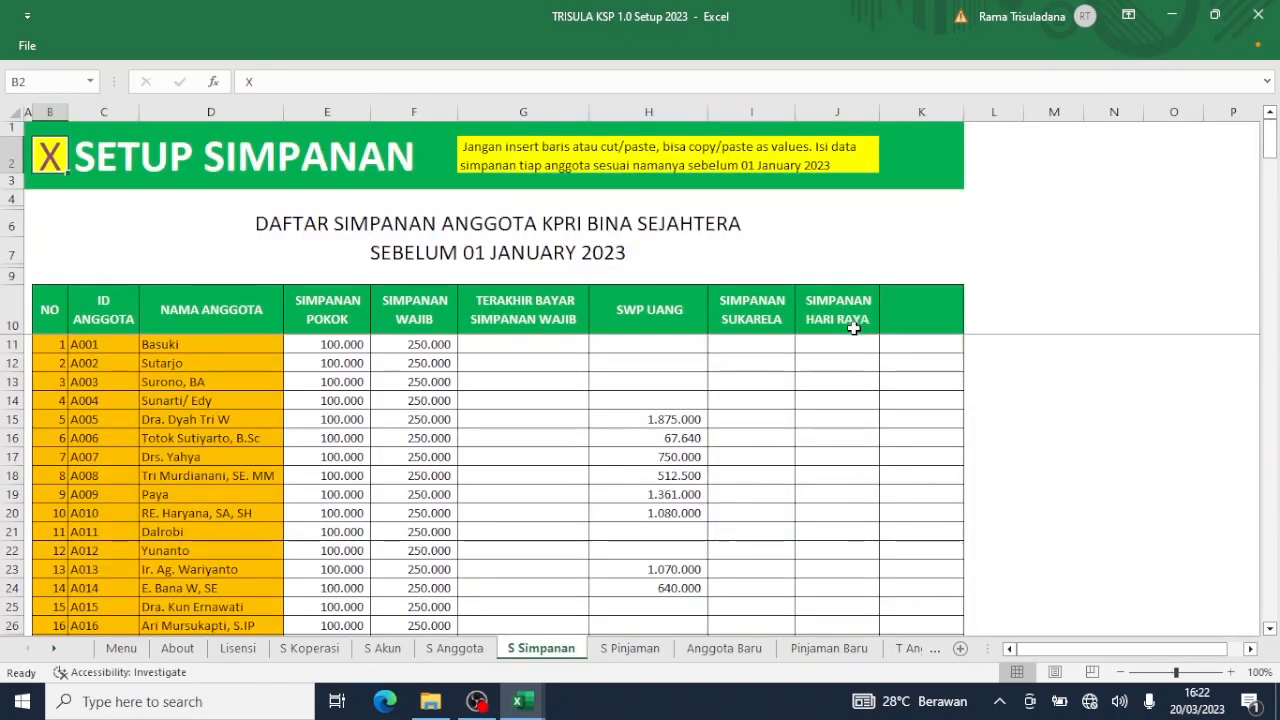
Copy cells I11:J81 on S Simpanan, the Sukarela and Hari Raya savings for all 71 members.
left_click(537, 701)
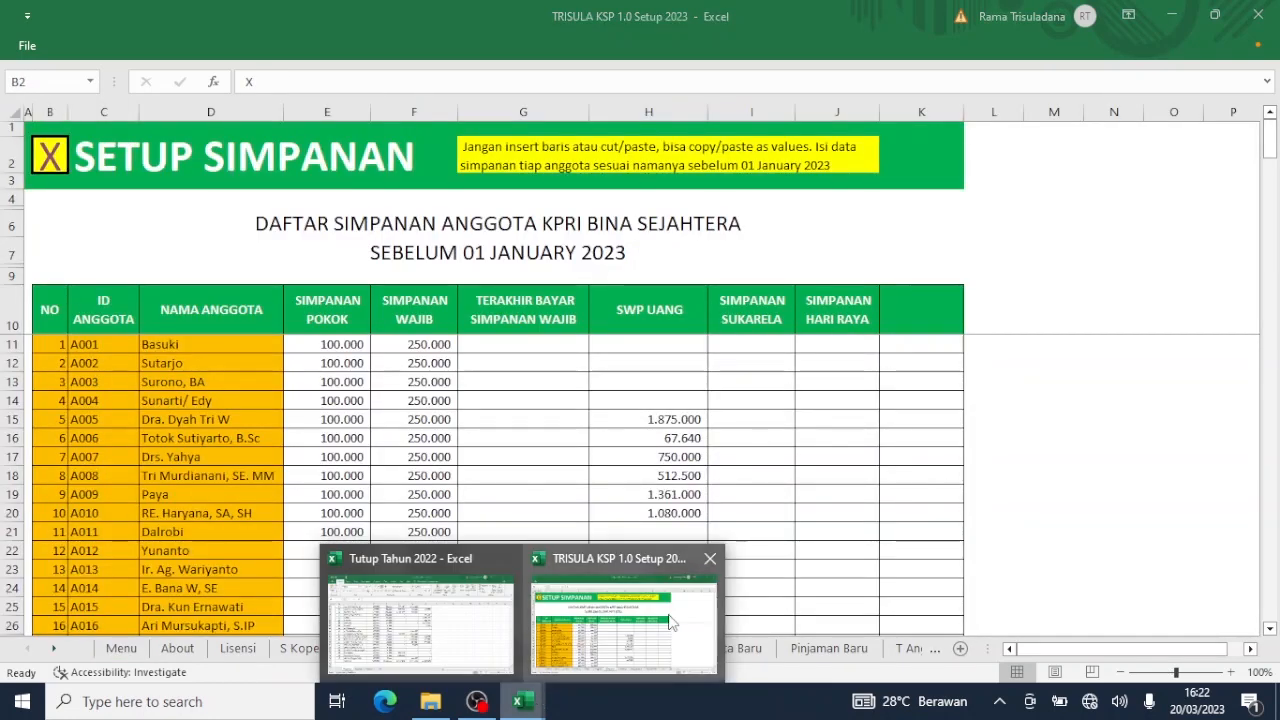
left_click(625, 620)
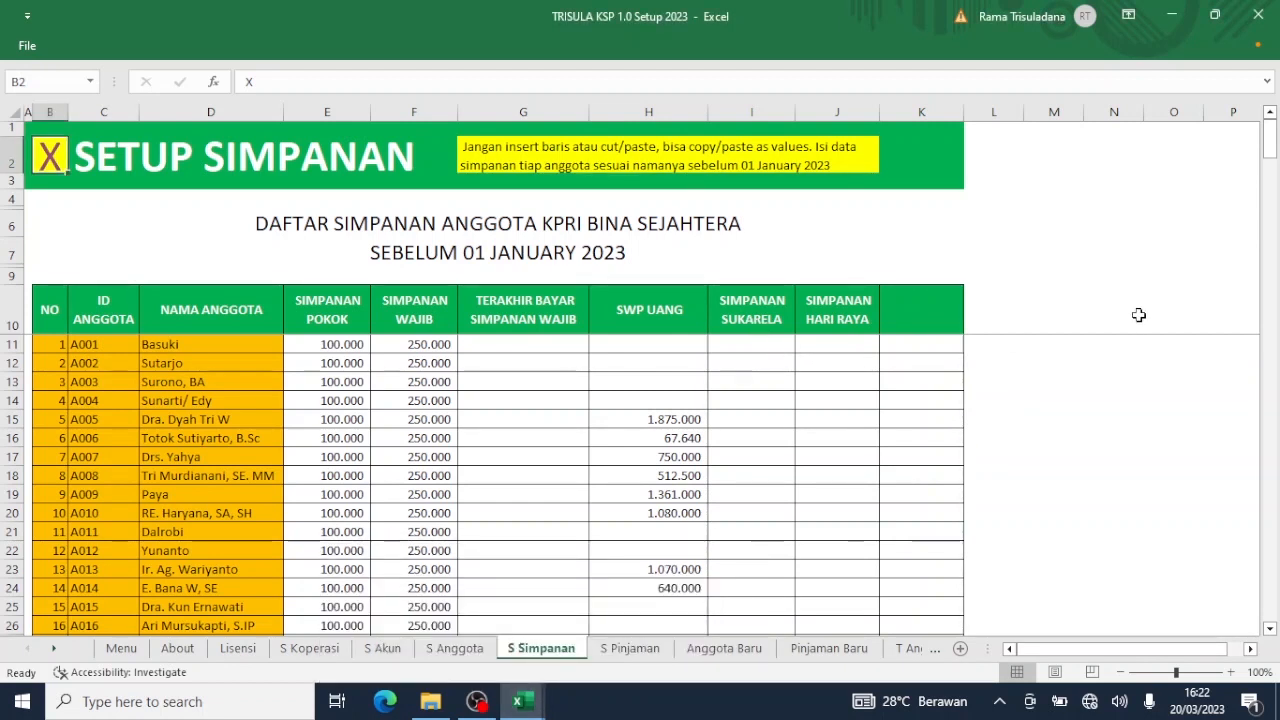
left_click(1272, 142)
left_click_drag(780, 347, 875, 503)
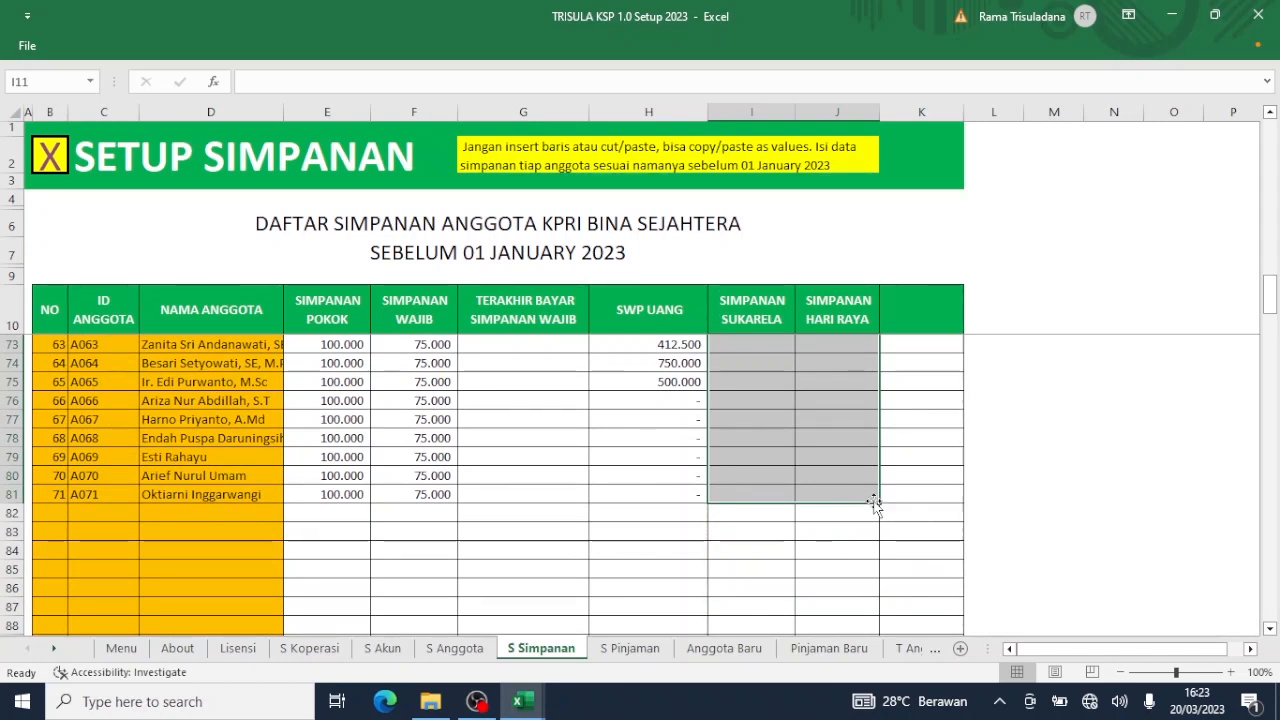
key("ctrl+c")
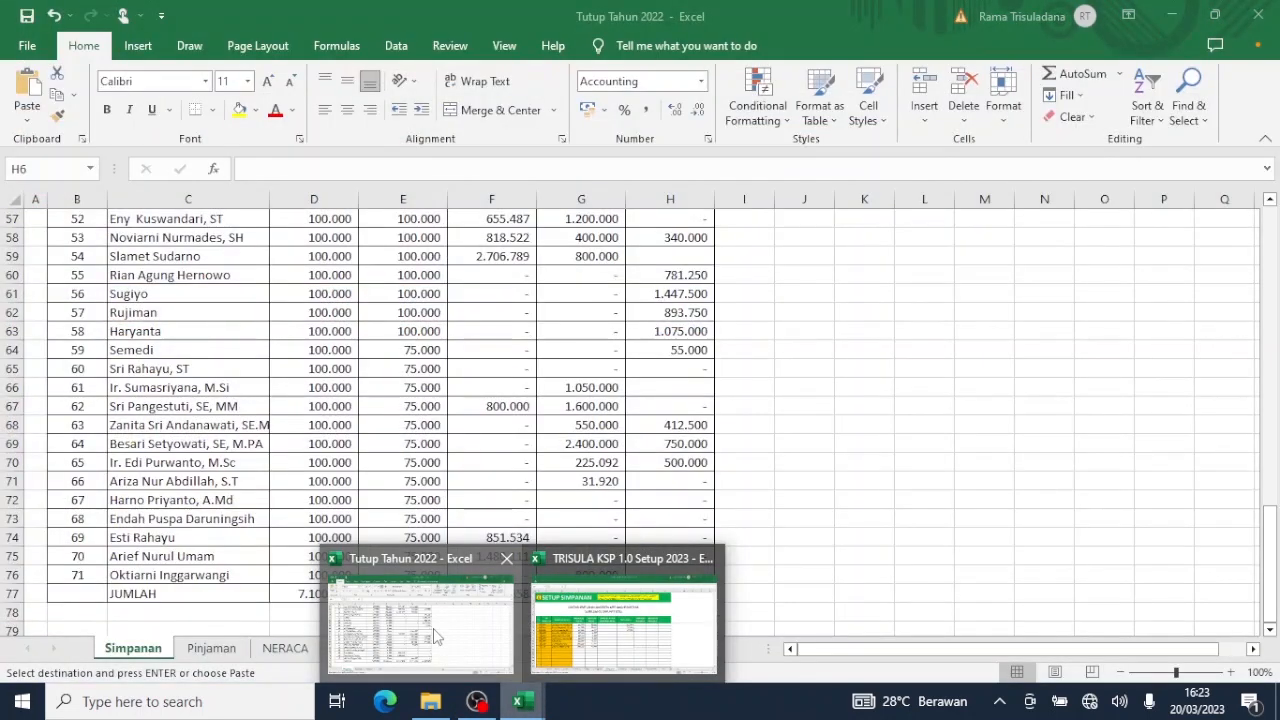
In Tutup Tahun 2022's Simpanan sheet, select the Saldo Simp Hari Raya and SWP Uang balances (G6:H76).
left_click(433, 625)
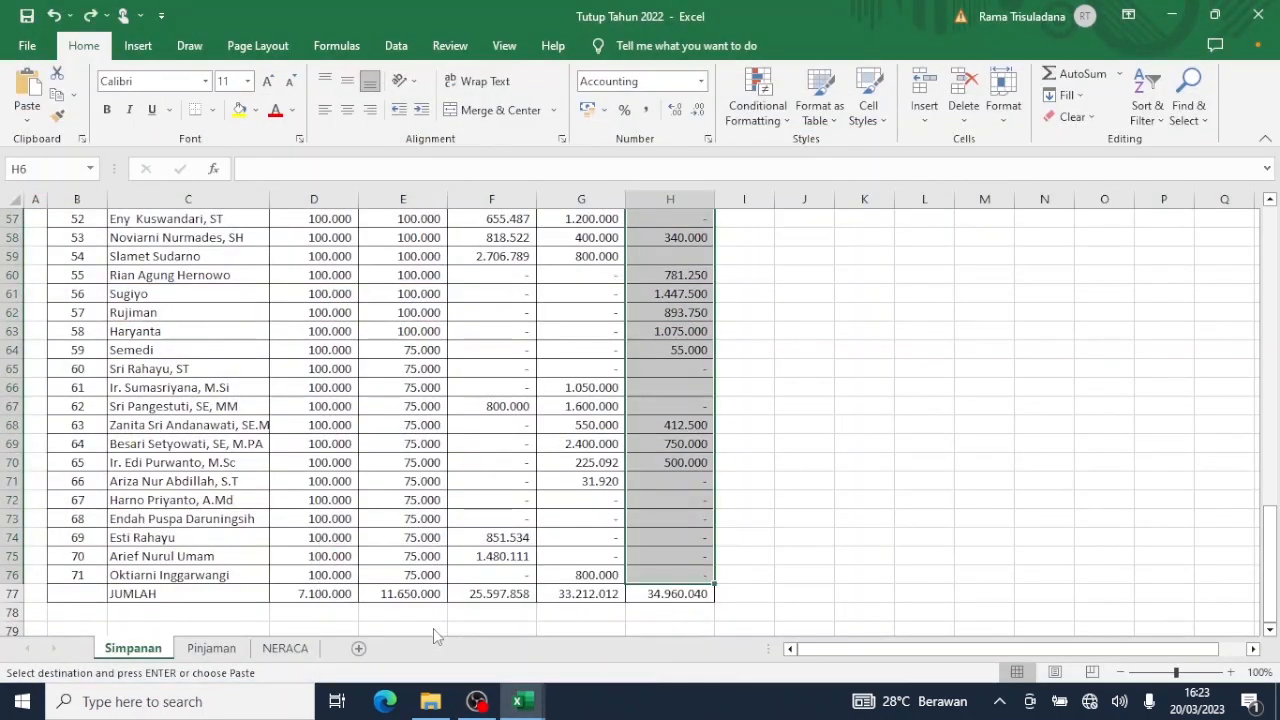
mouse_move(523, 705)
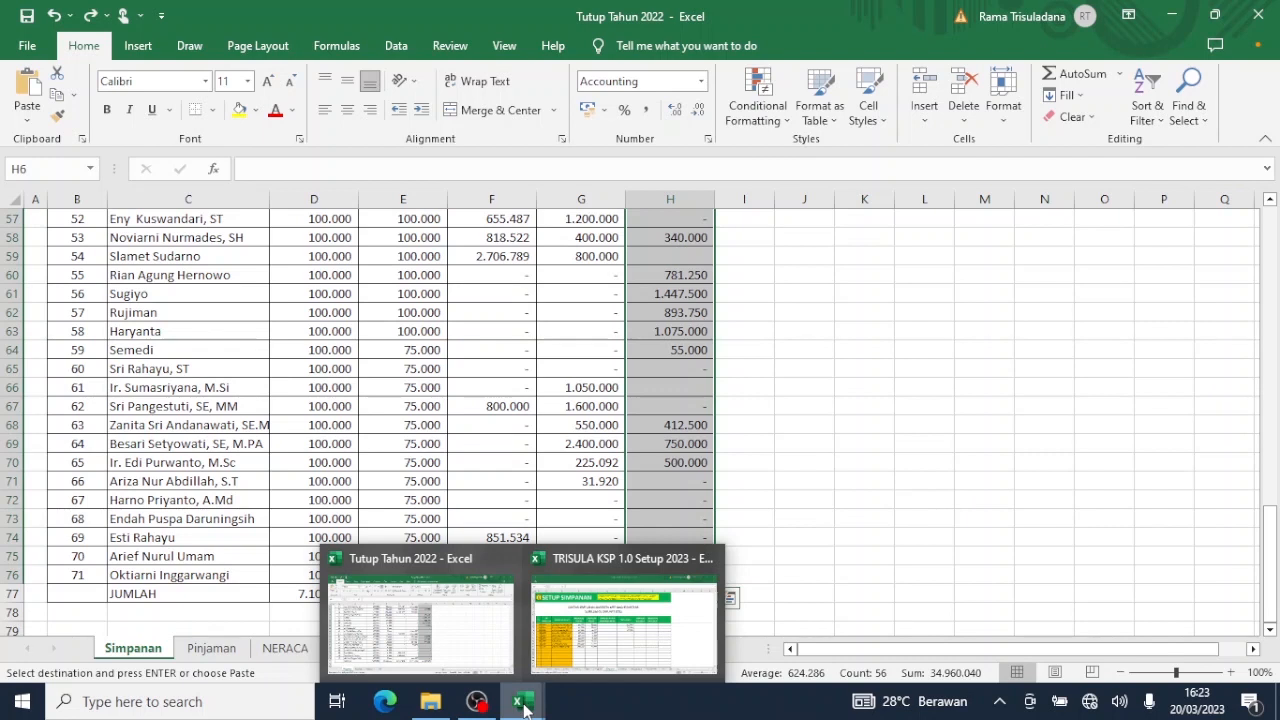
left_click(671, 386)
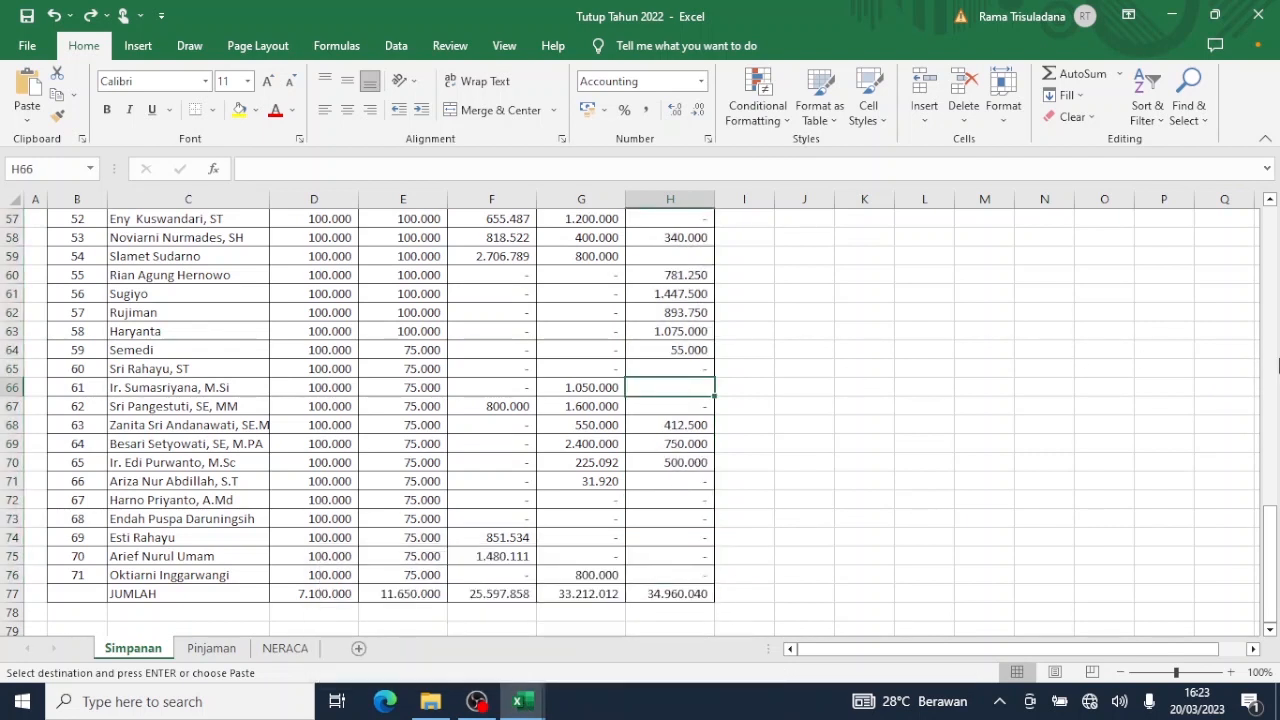
left_click_drag(1271, 539, 1276, 184)
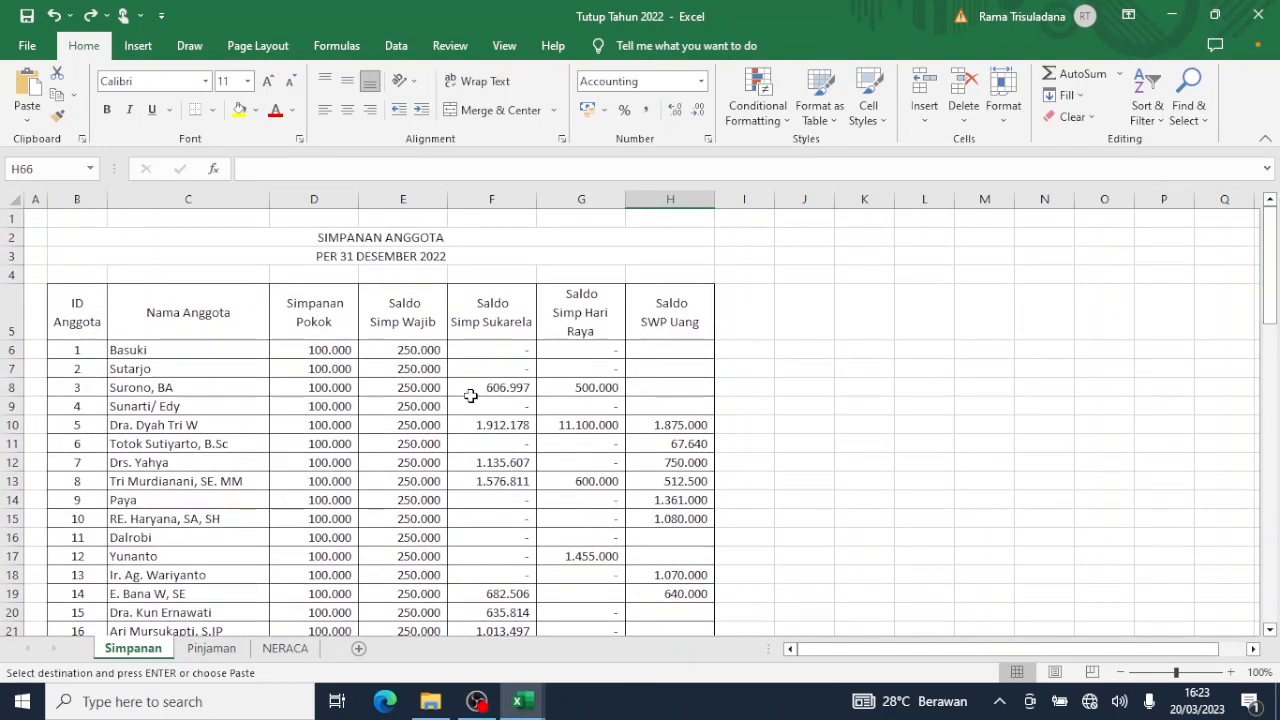
left_click_drag(578, 353, 666, 370)
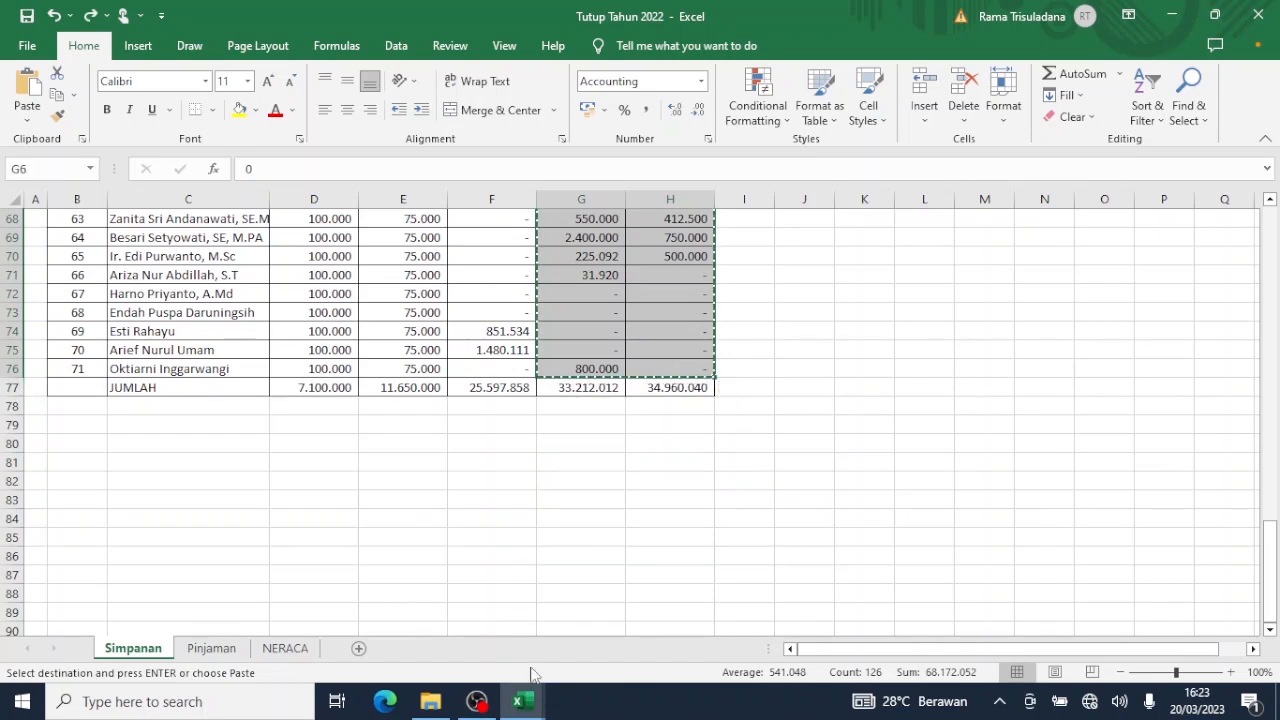
Paste the 2022 balances as values into I11 of S Simpanan, check down to row 81, and return to Menu.
mouse_move(530, 706)
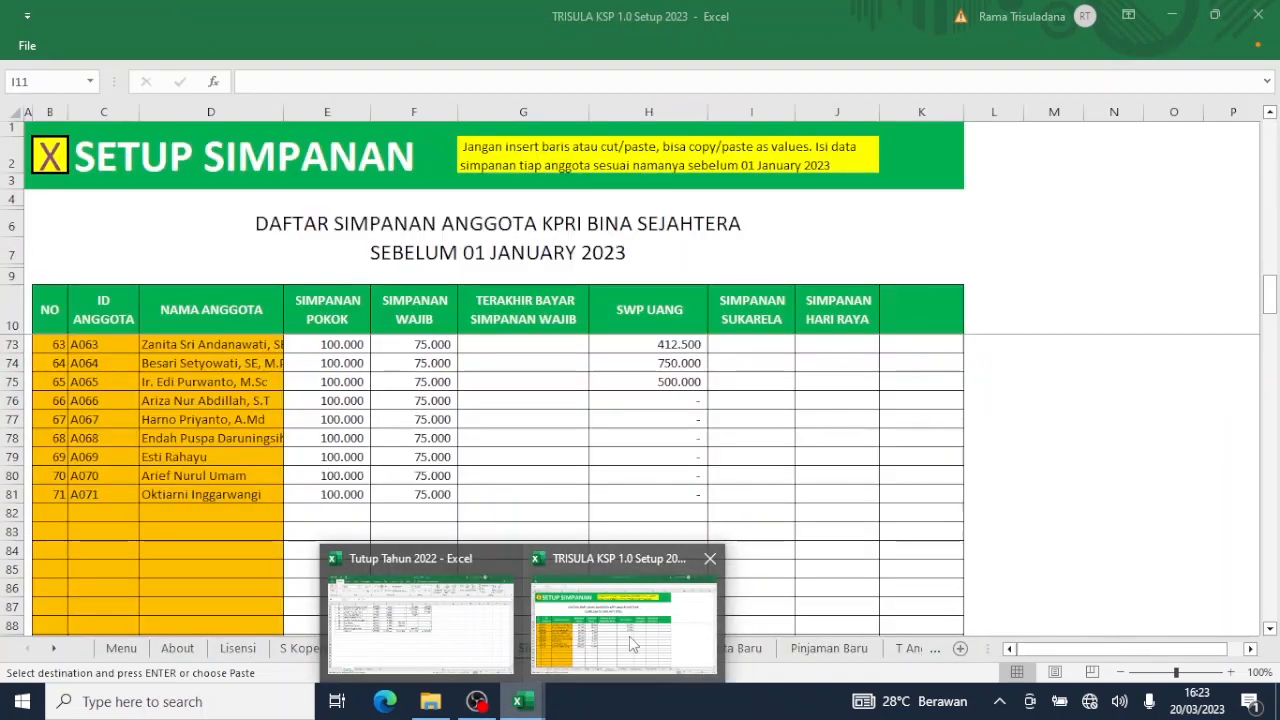
left_click(629, 636)
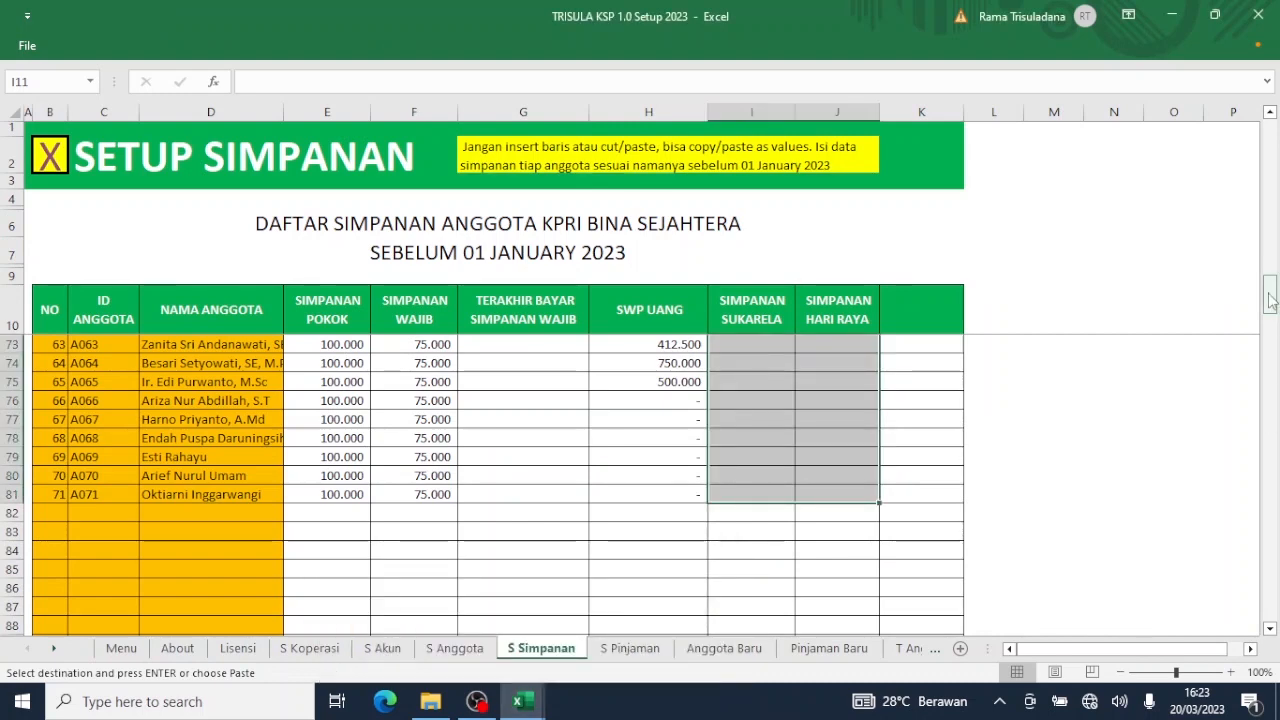
left_click_drag(1274, 310, 1272, 118)
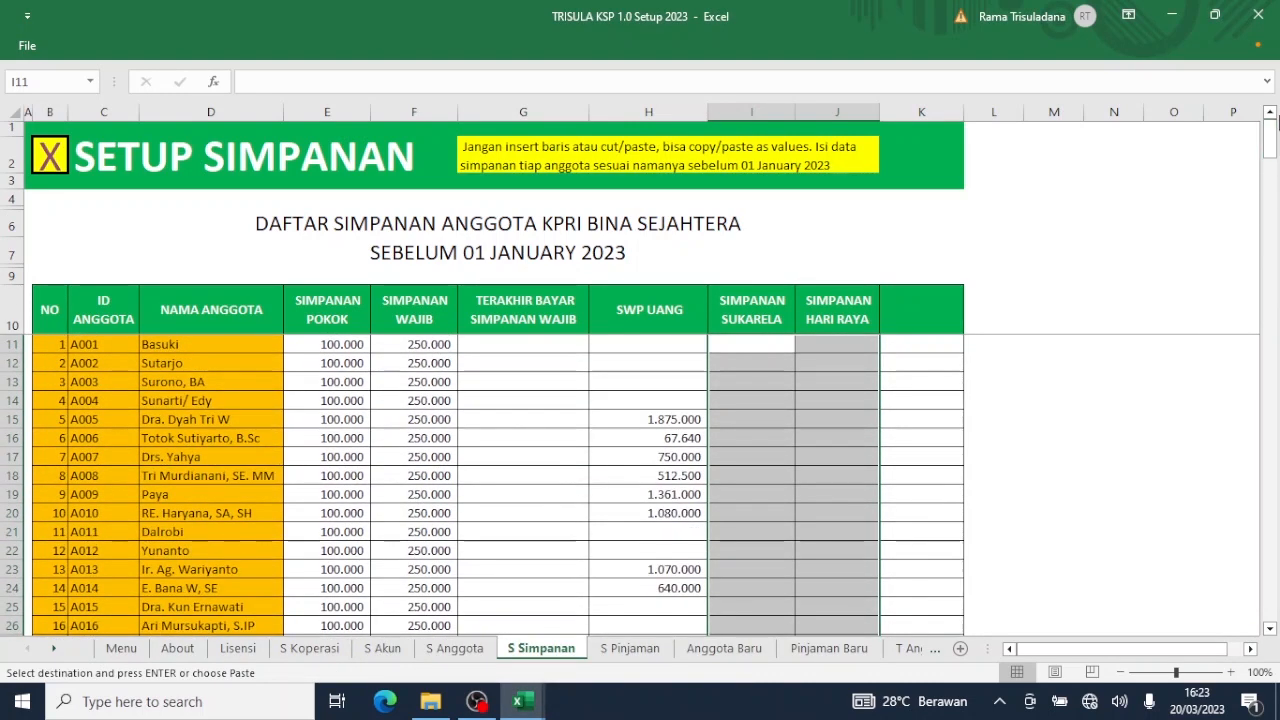
left_click(750, 344)
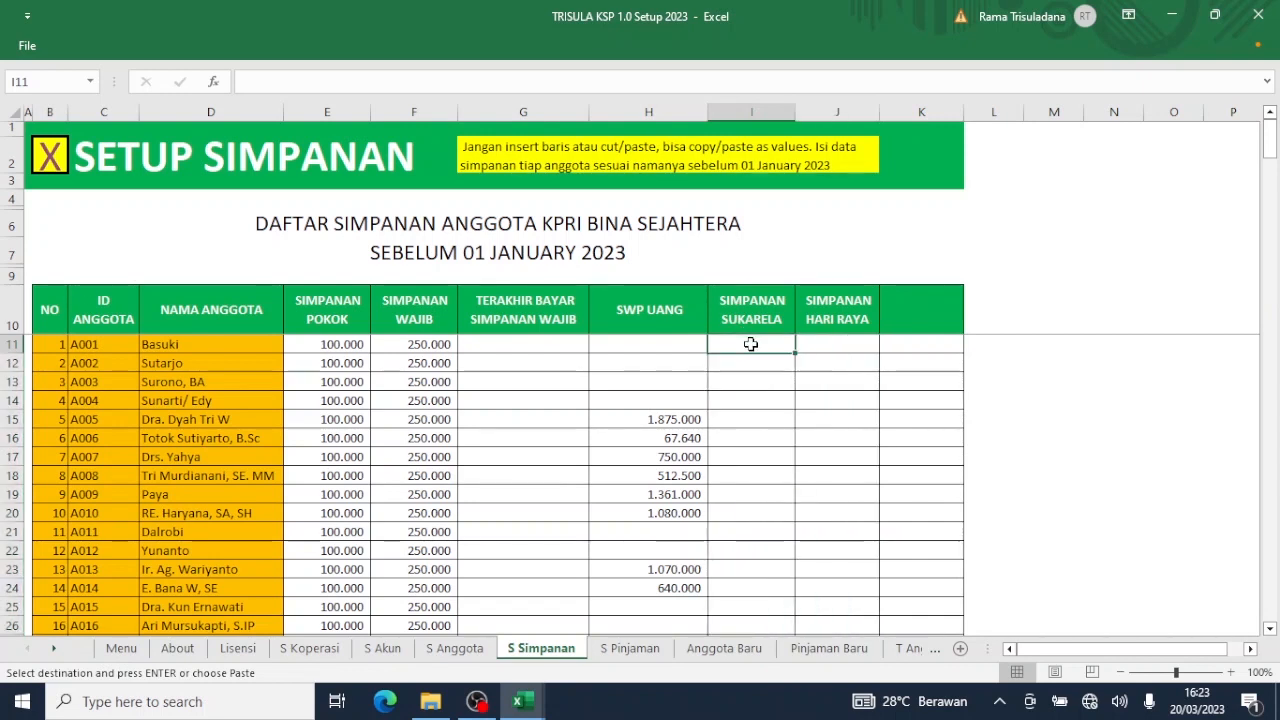
right_click(750, 344)
left_click(817, 362)
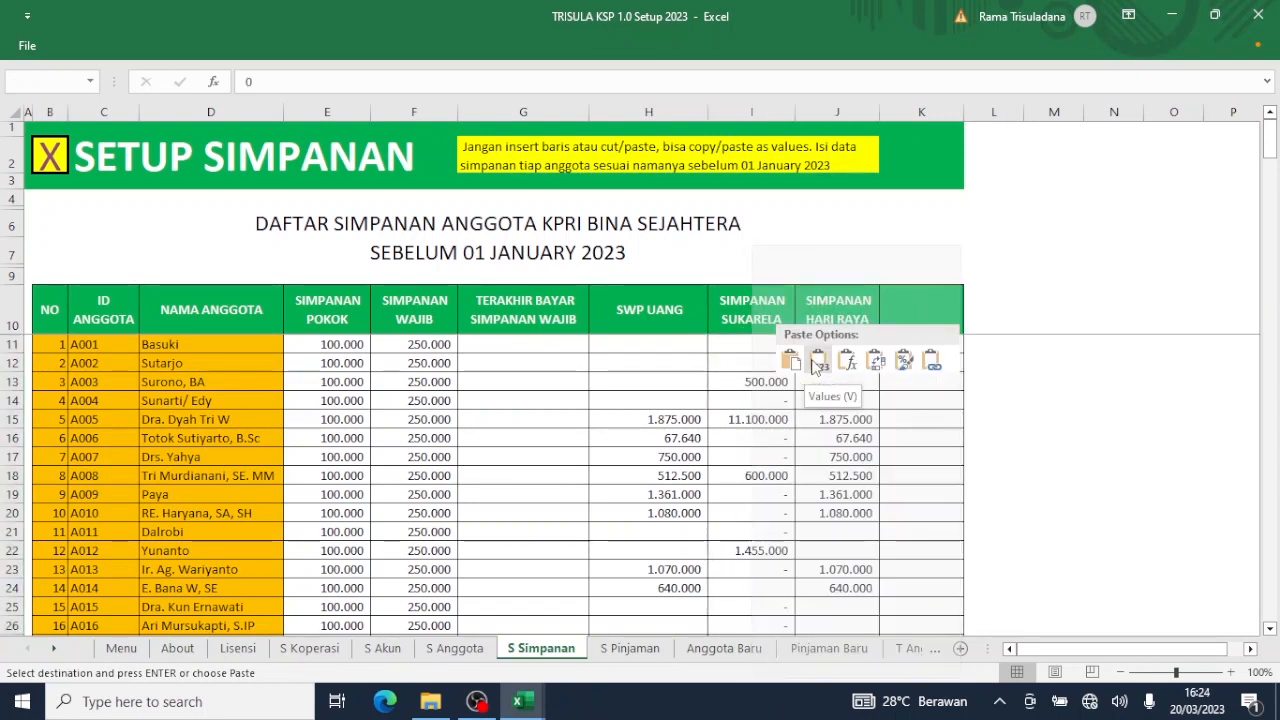
left_click(817, 362)
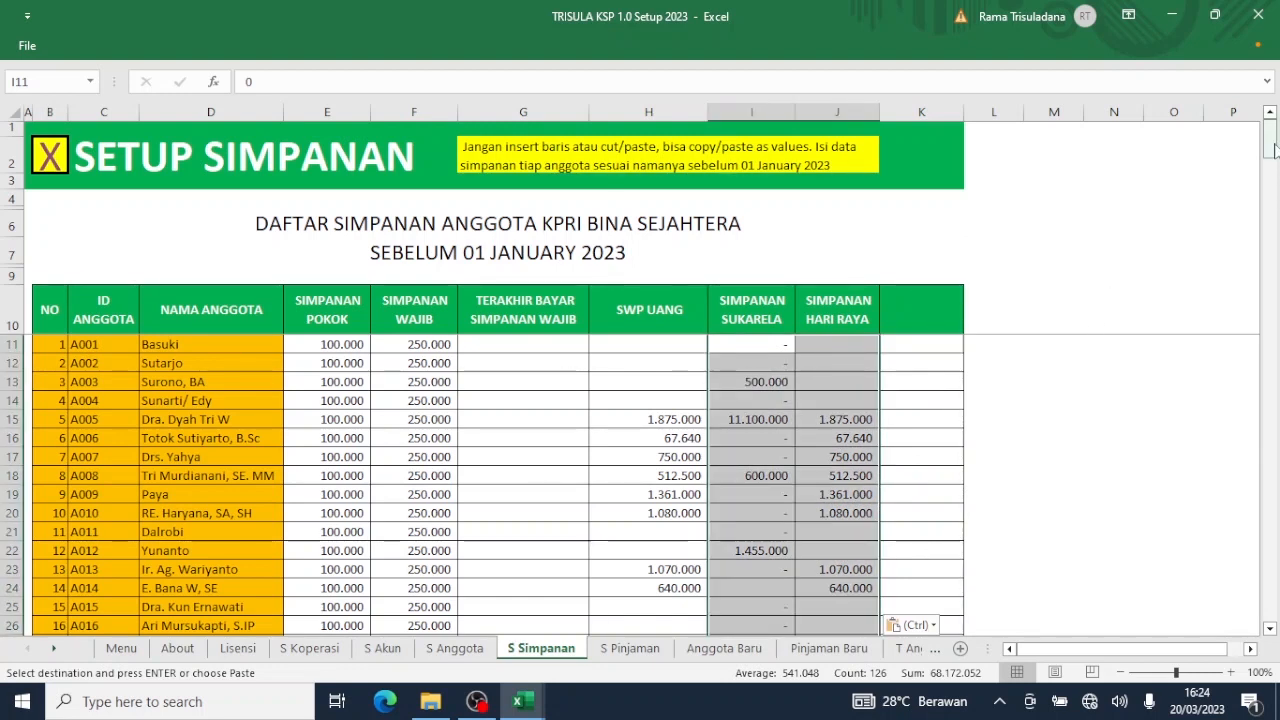
left_click_drag(1270, 148, 1266, 318)
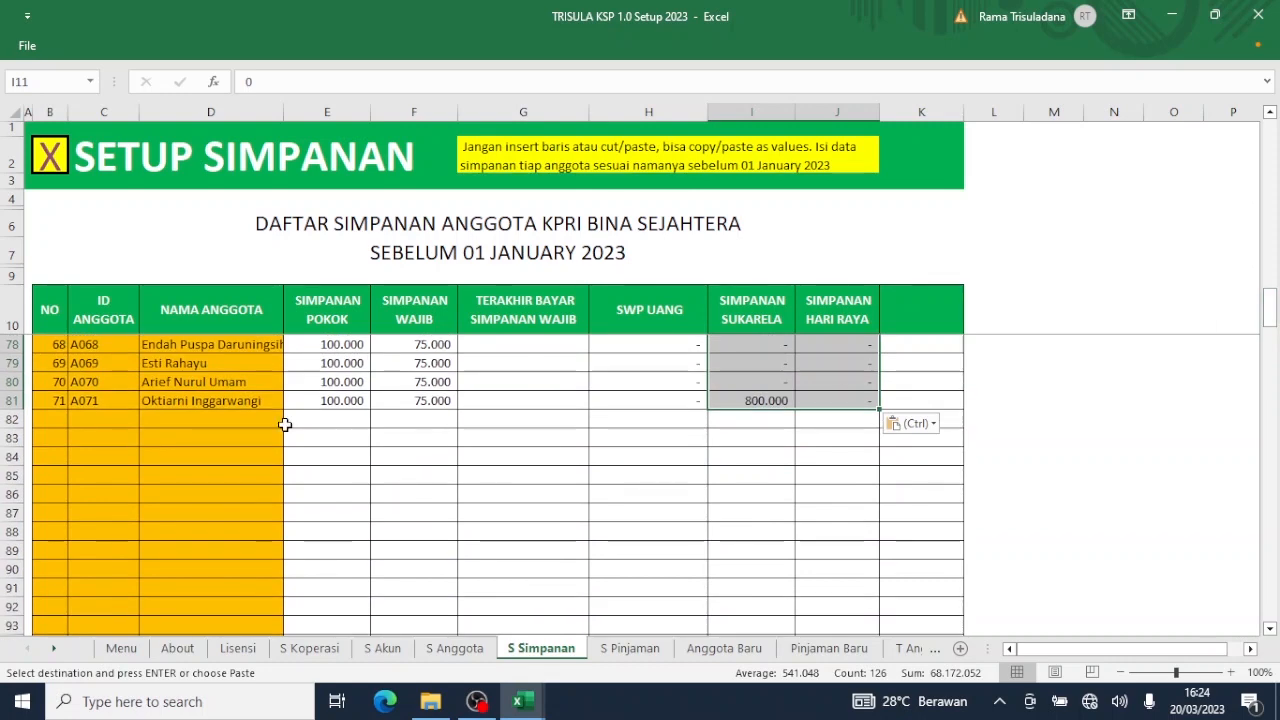
left_click(60, 164)
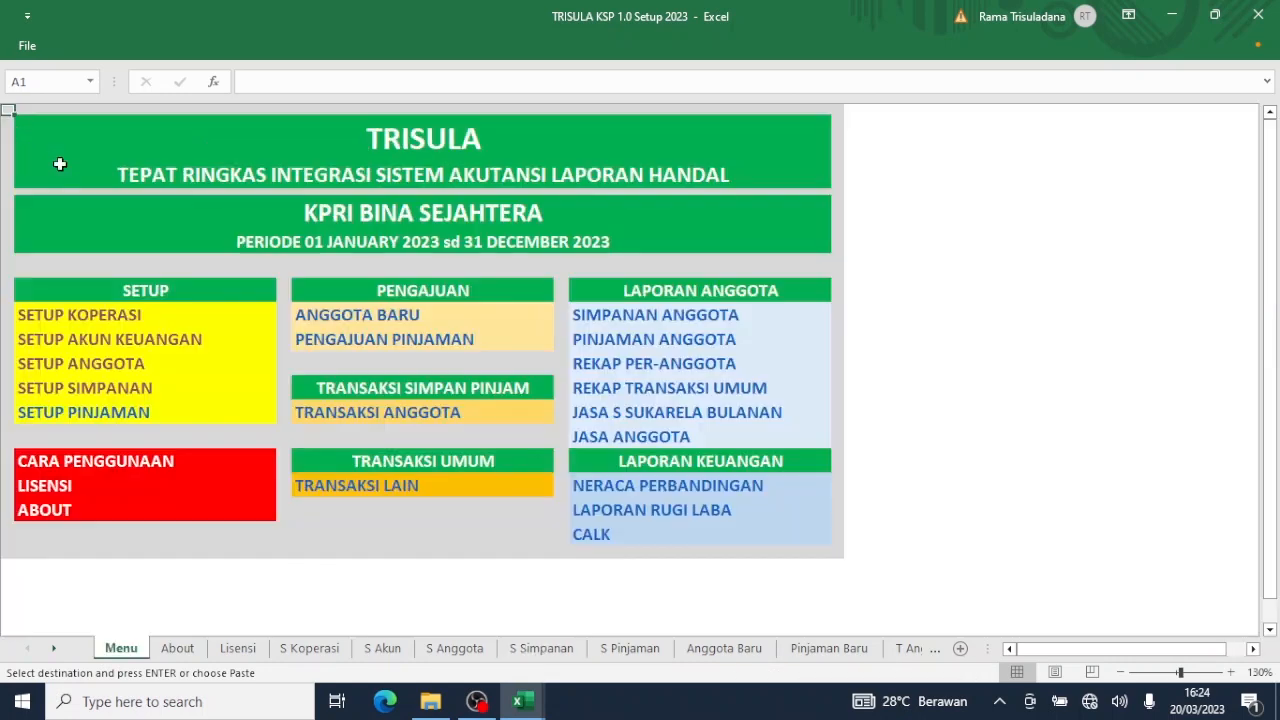
Open Setup Akun Keuangan and scroll through the liability account balances.
left_click(112, 339)
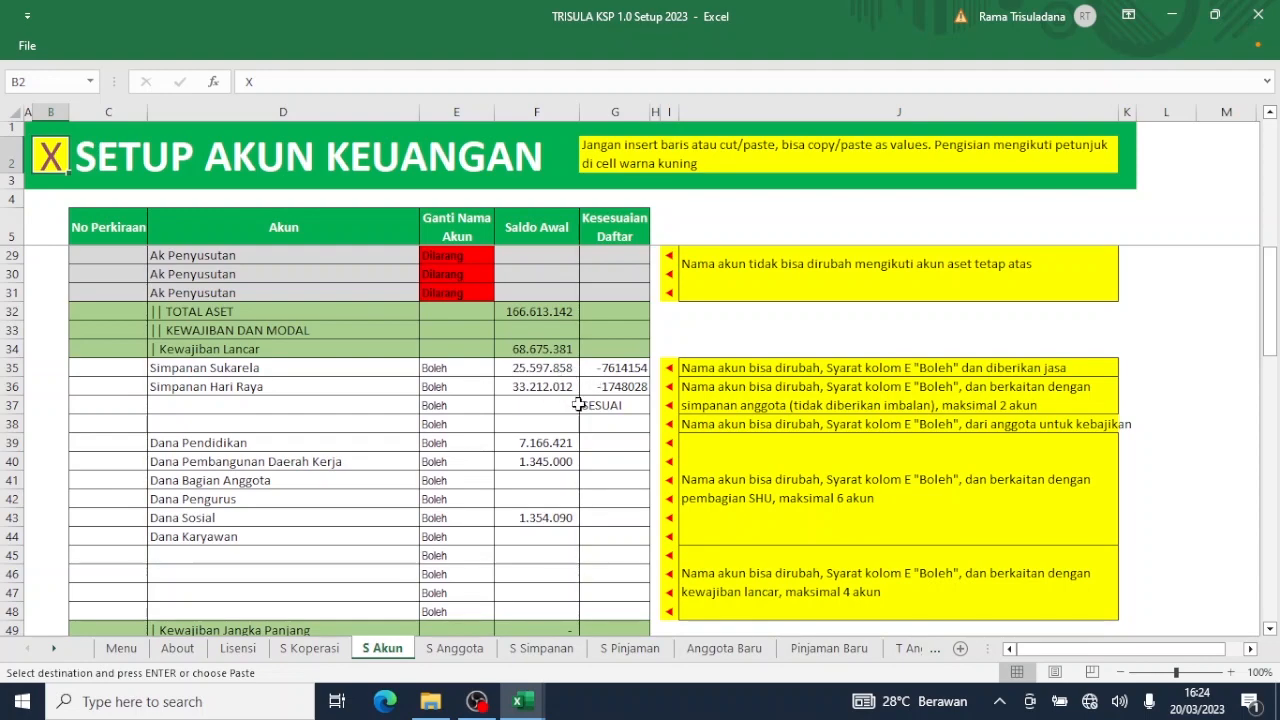
scroll(578, 404, "up", 7)
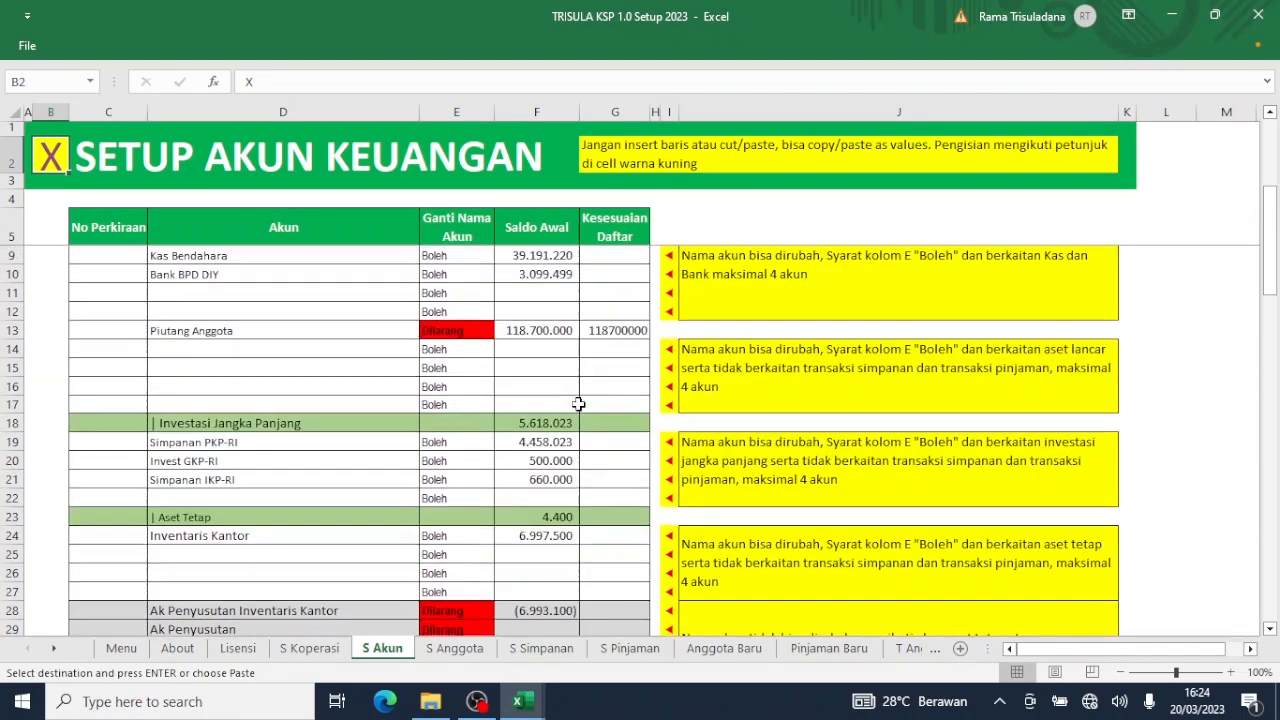
scroll(578, 404, "up", 1)
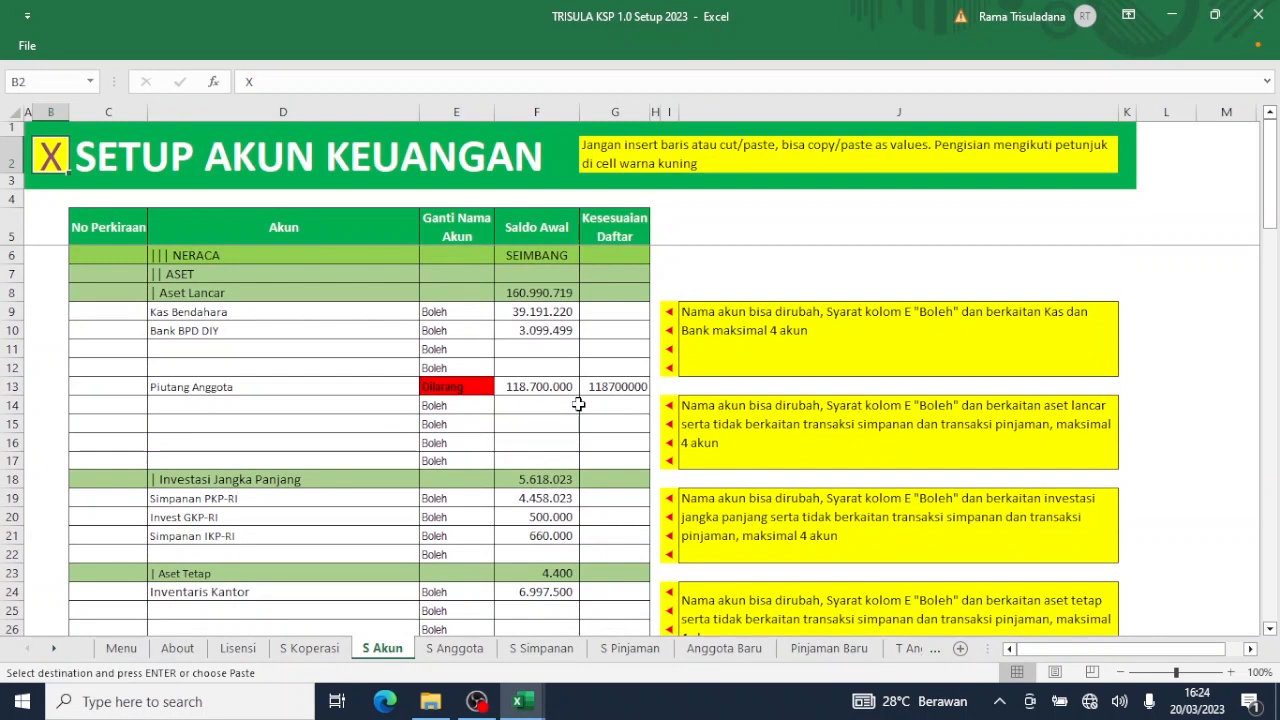
scroll(578, 404, "down", 9)
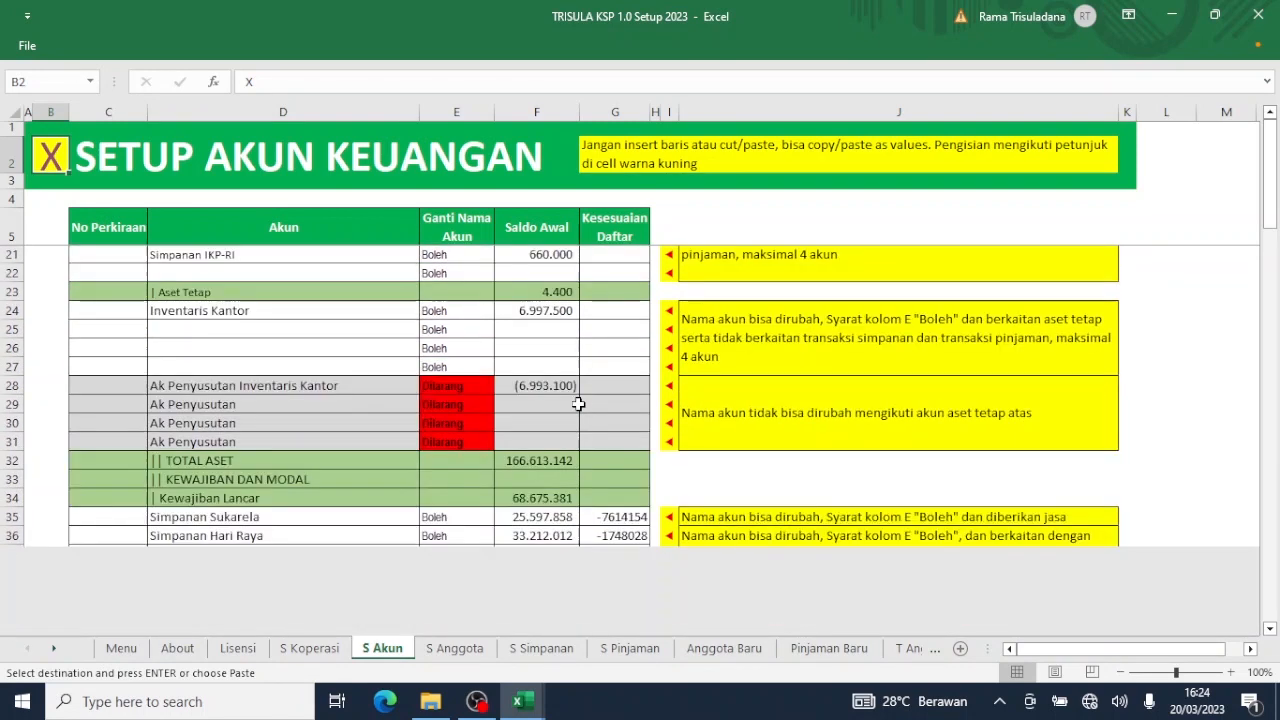
scroll(578, 404, "down", 4)
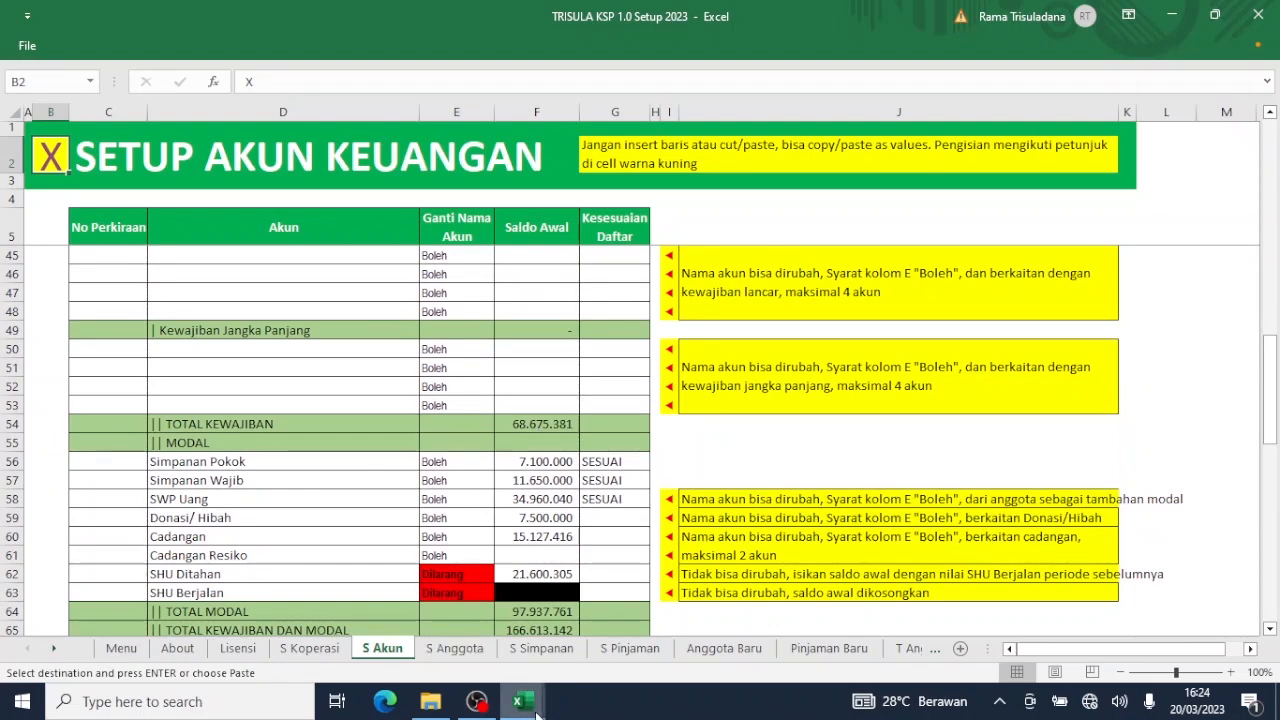
Compare against Tutup Tahun 2022, noting Kesesuaian Daftar differences of -7614154 (Sukarela) and -1748028 (Hari Raya).
mouse_move(518, 701)
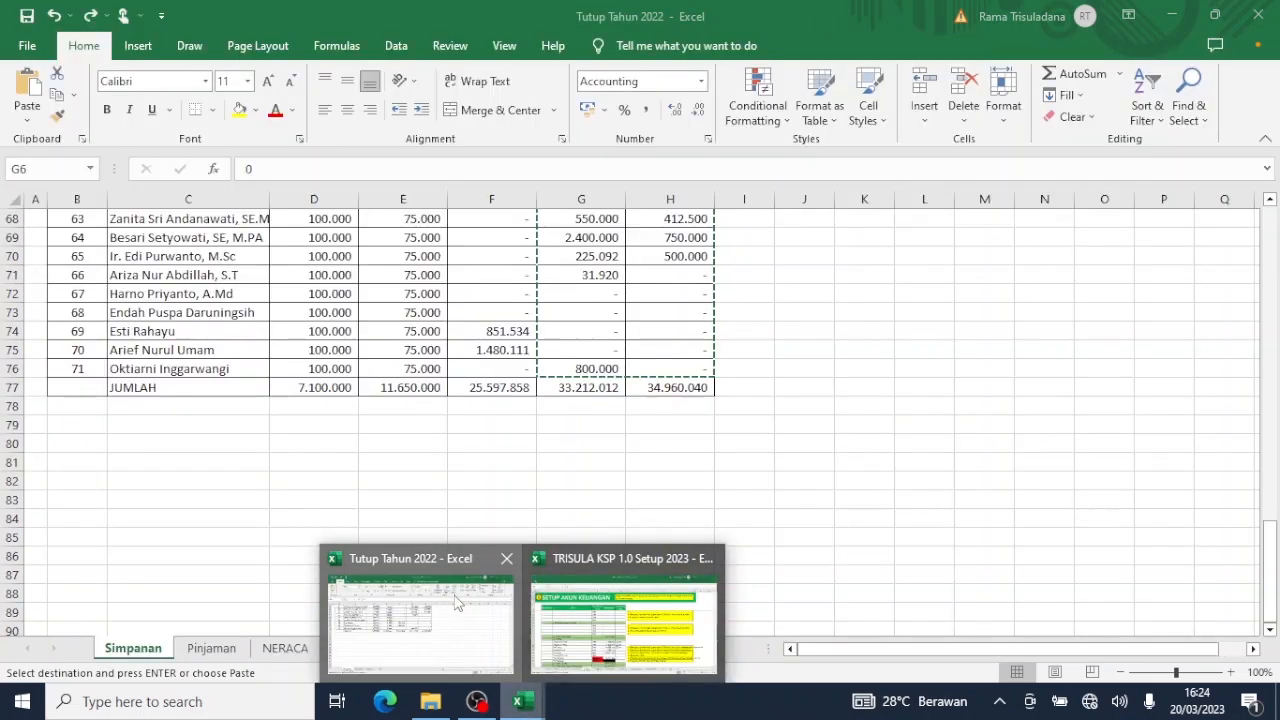
left_click(456, 602)
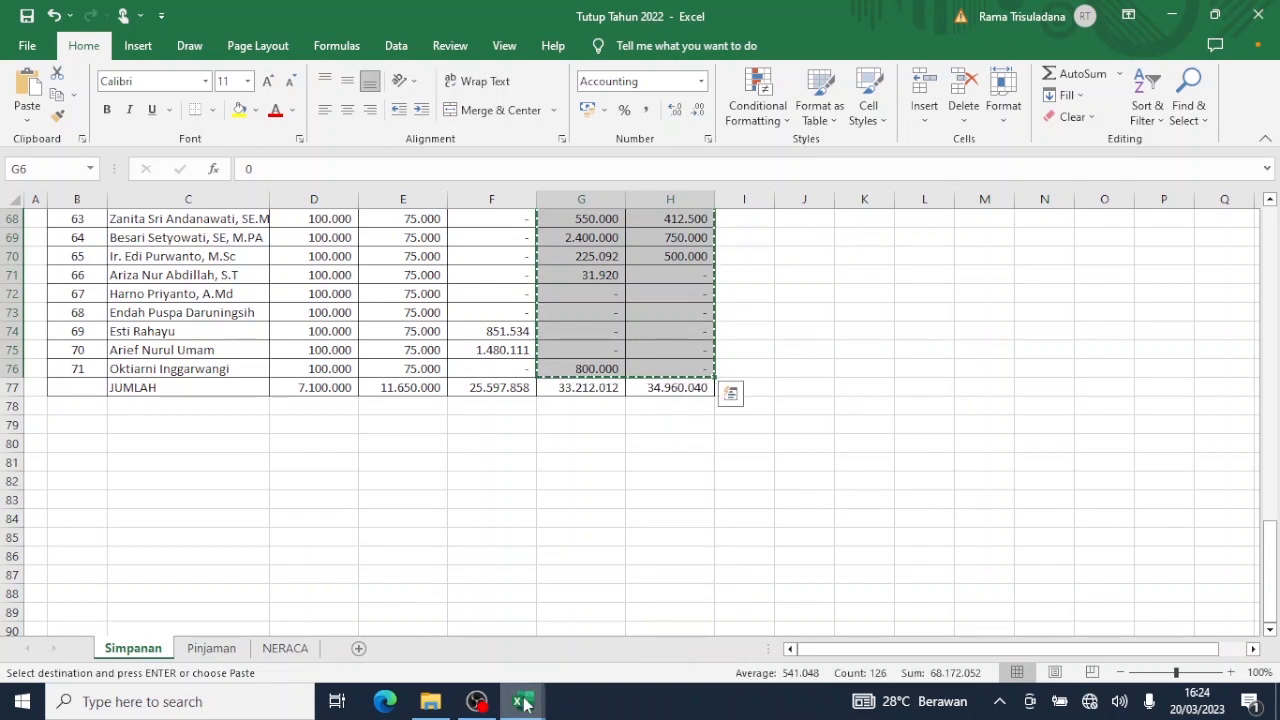
mouse_move(521, 701)
left_click(609, 627)
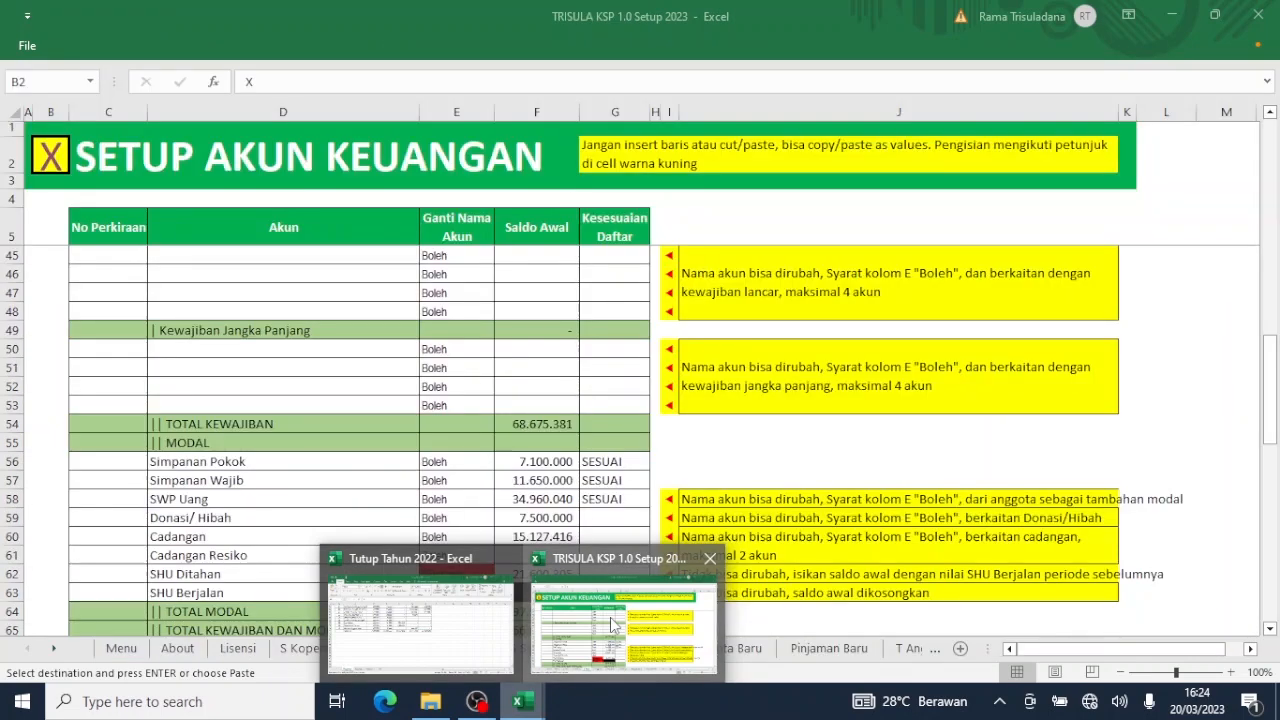
scroll(609, 617, "down", 11)
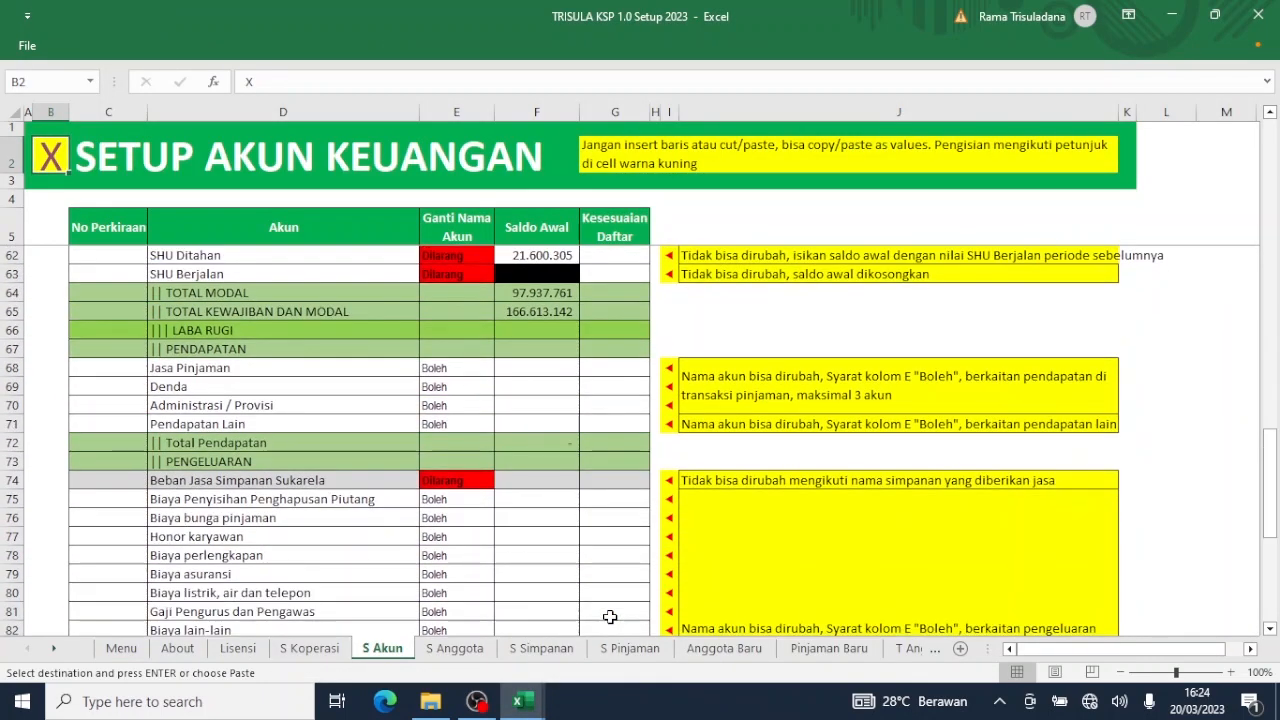
scroll(609, 617, "up", 9)
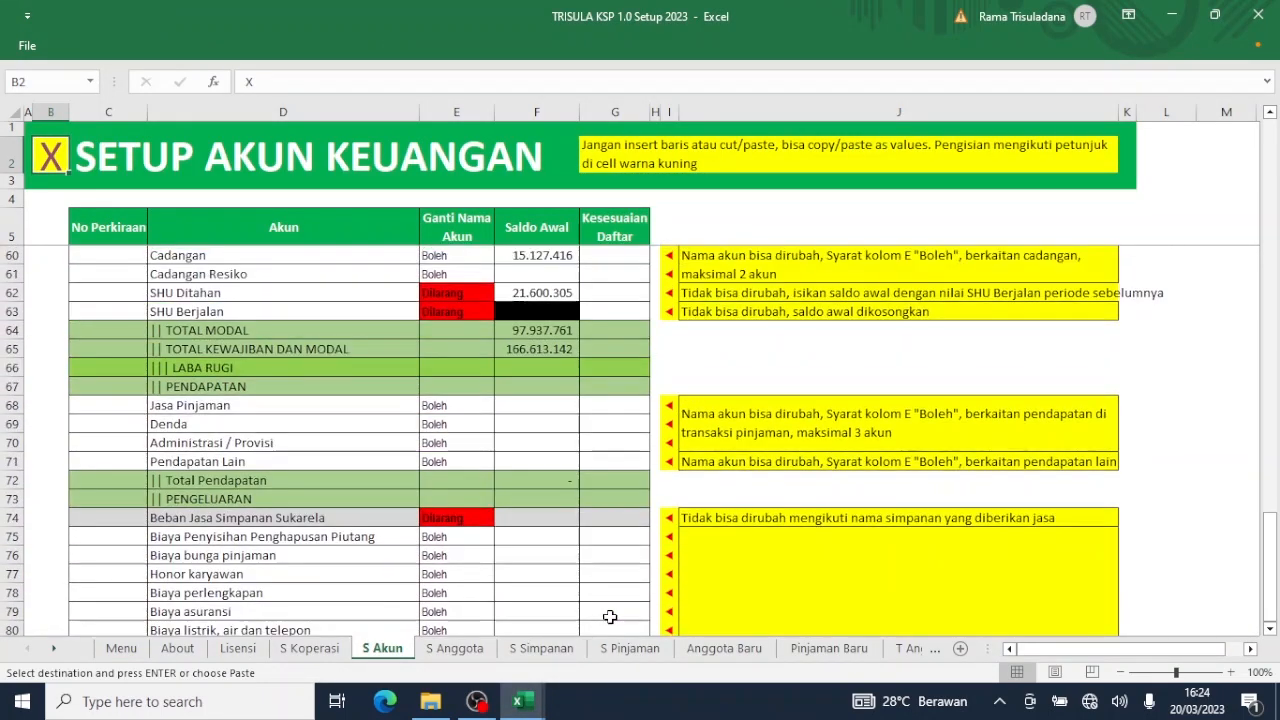
scroll(609, 617, "up", 7)
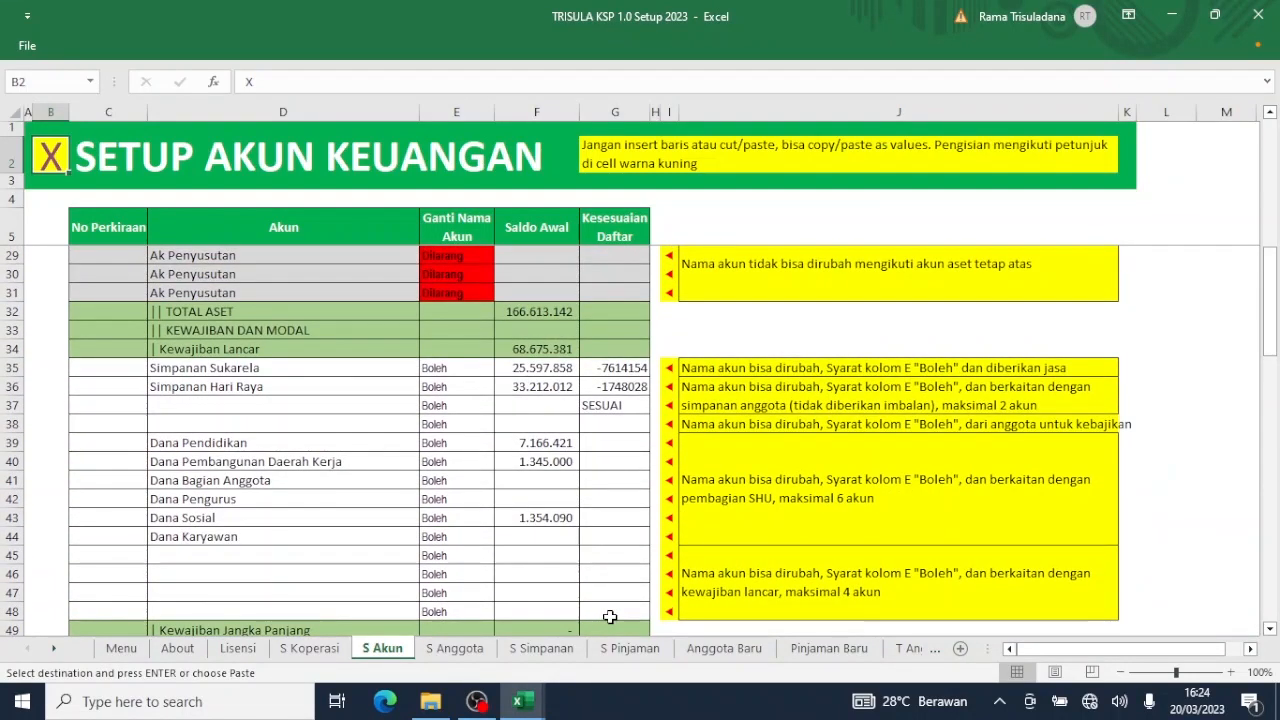
scroll(609, 617, "up", 1)
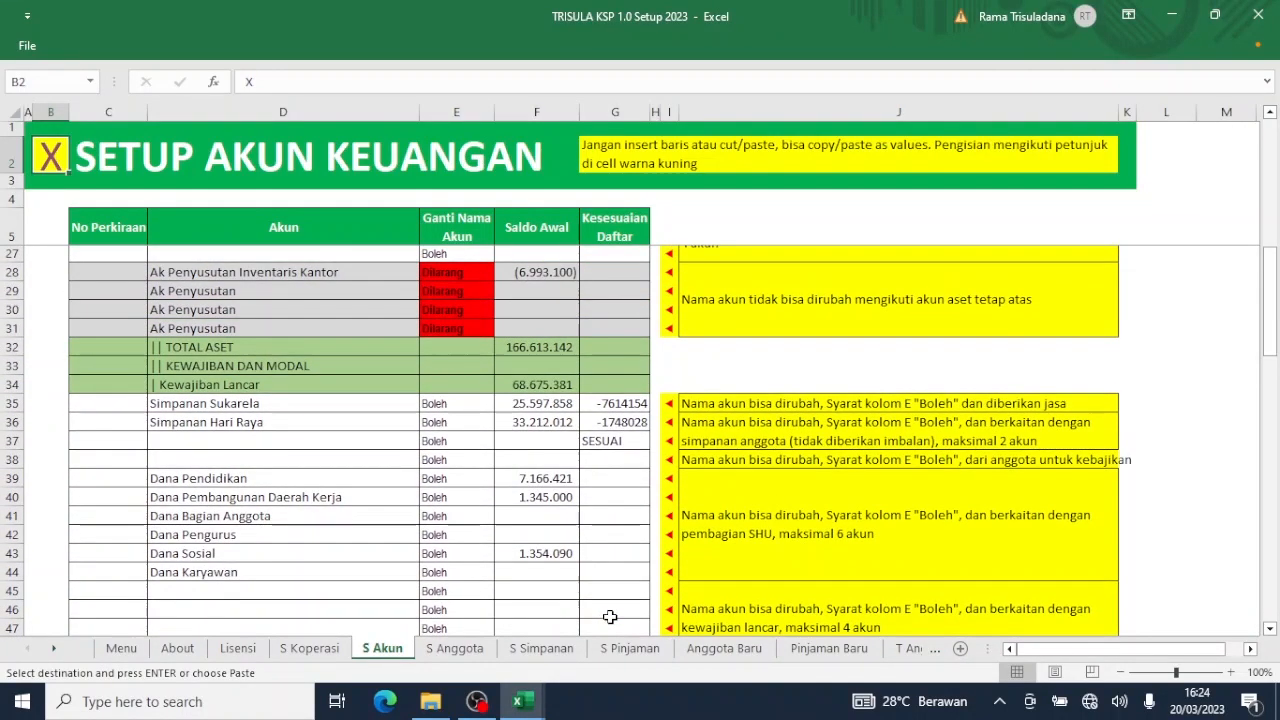
scroll(609, 617, "down", 3)
scroll(609, 617, "up", 10)
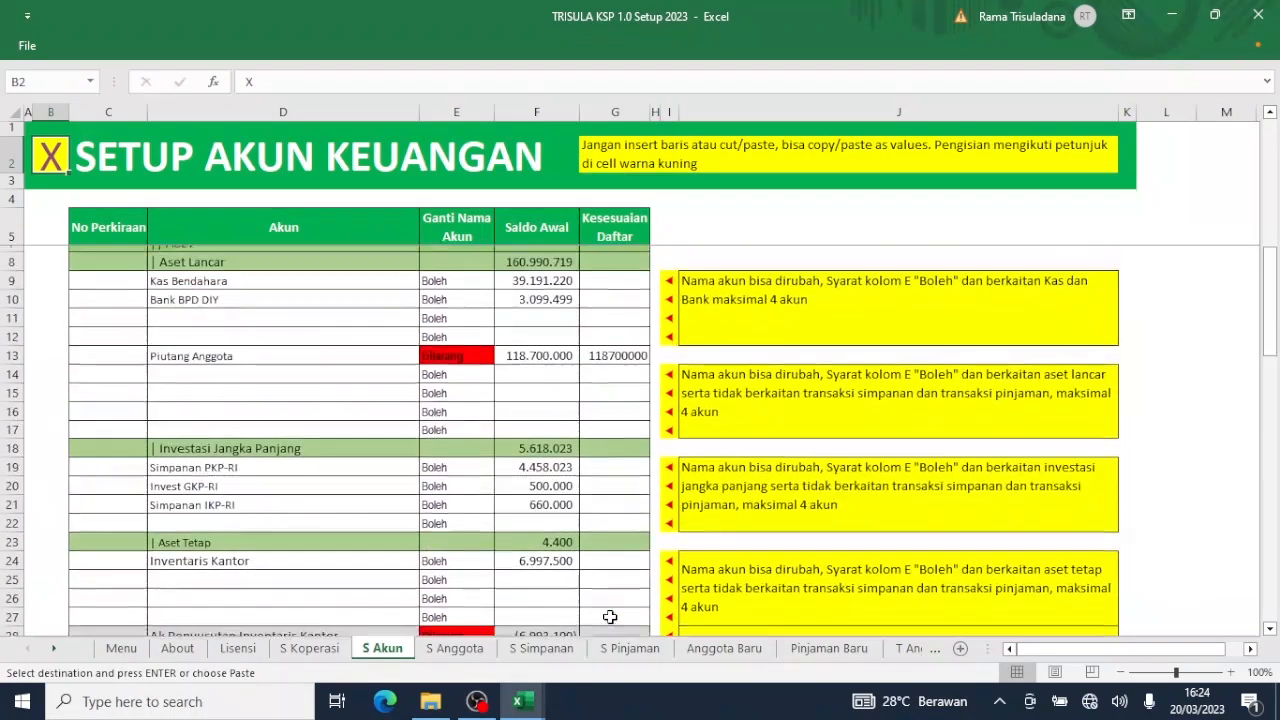
scroll(609, 617, "down", 7)
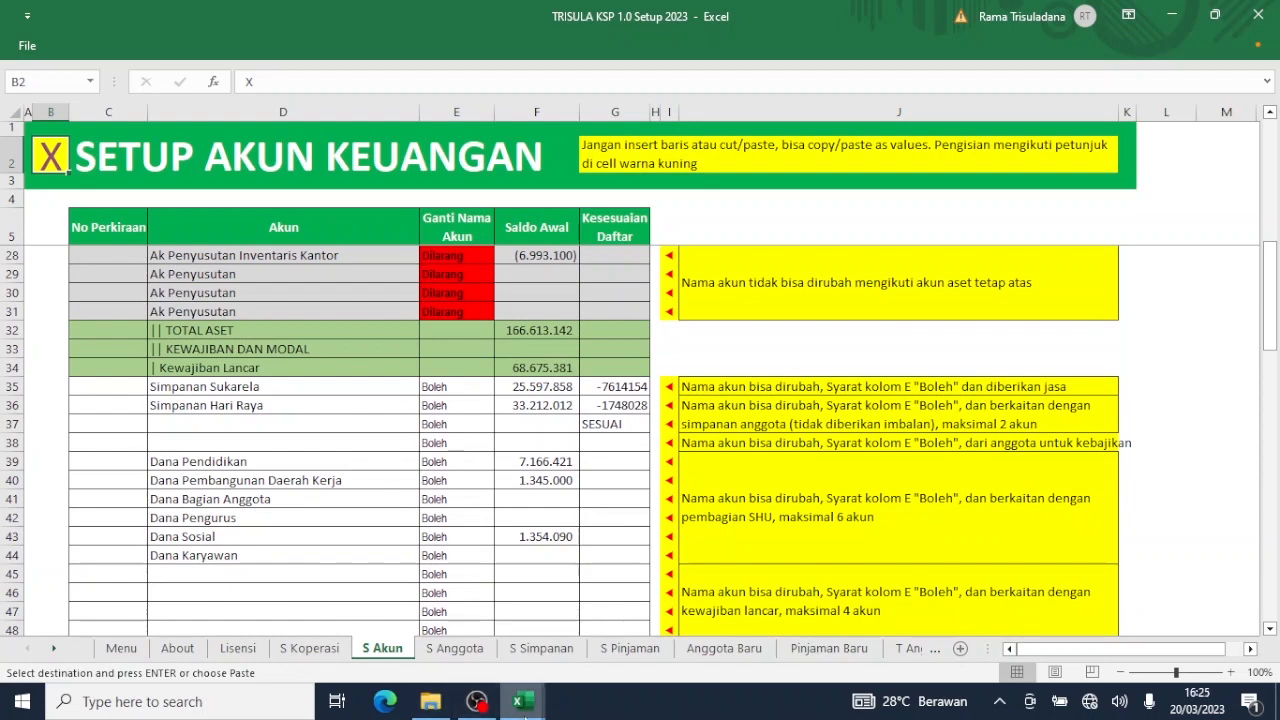
In Tutup Tahun 2022's NERACA sheet, inspect cell I10 showing Simpanan Hari Raya 33.212.012.
mouse_move(518, 701)
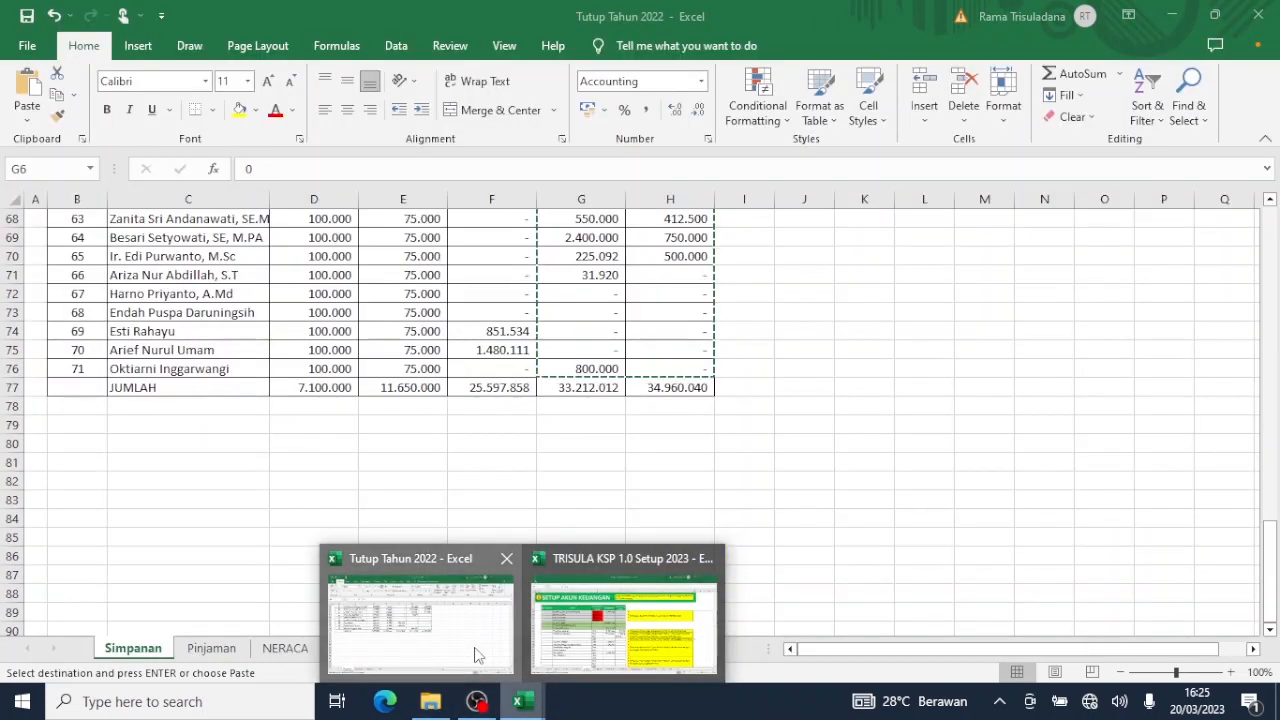
left_click(477, 655)
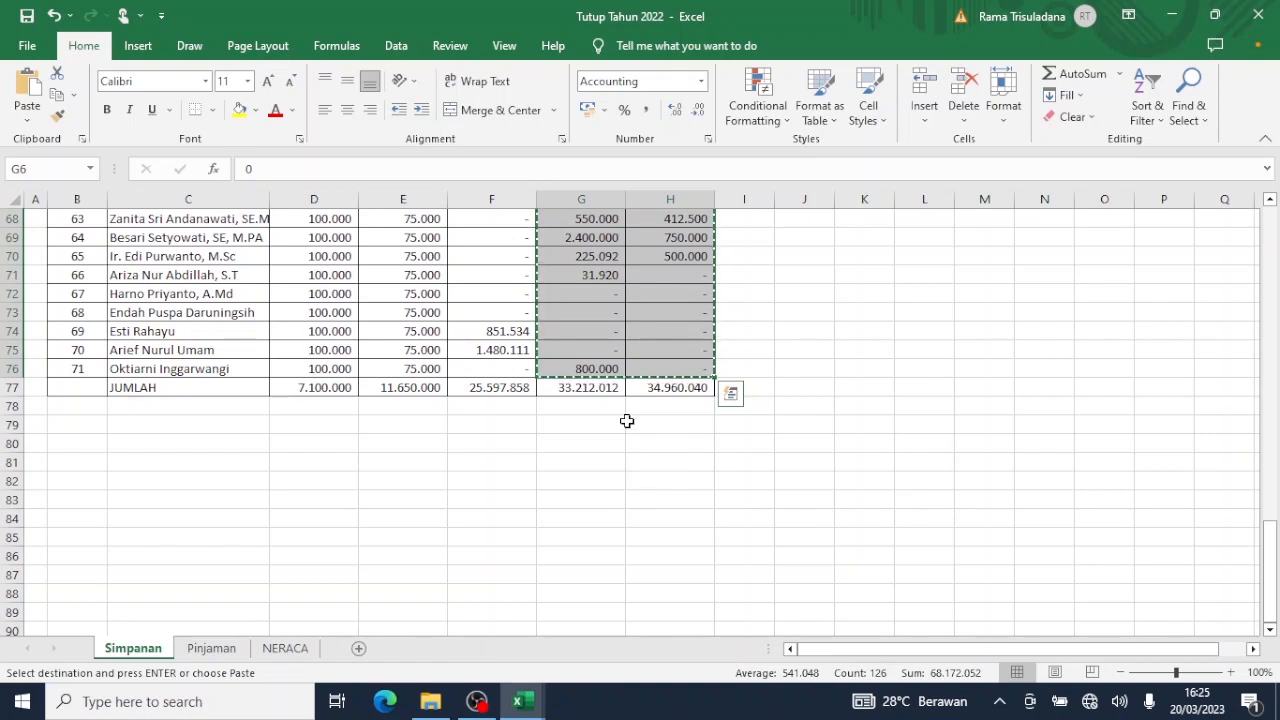
left_click(290, 648)
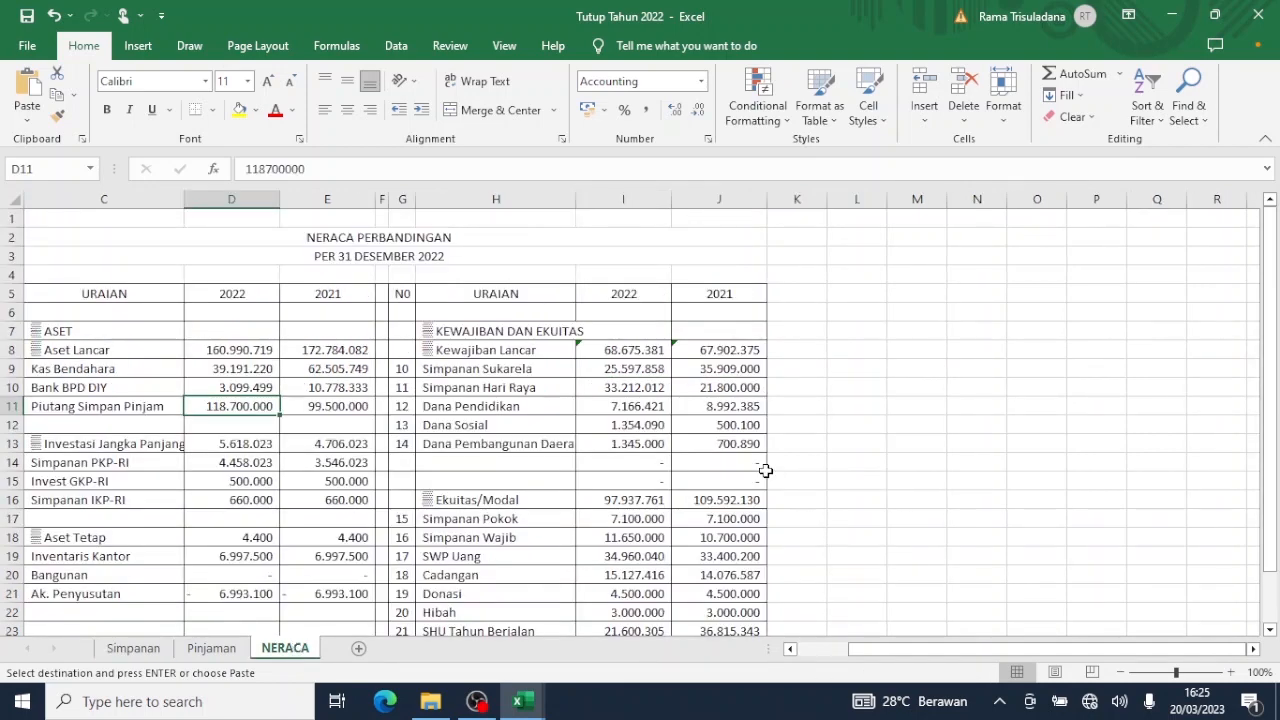
scroll(765, 471, "down", 2)
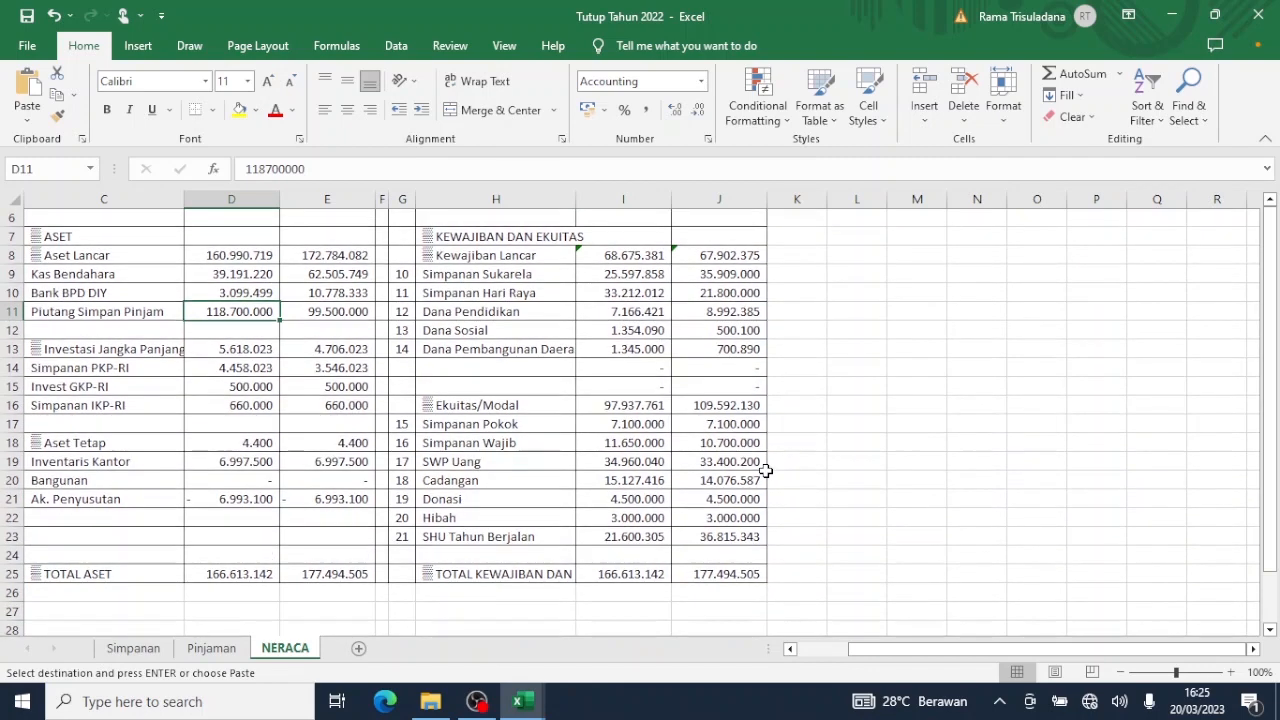
scroll(765, 471, "up", 1)
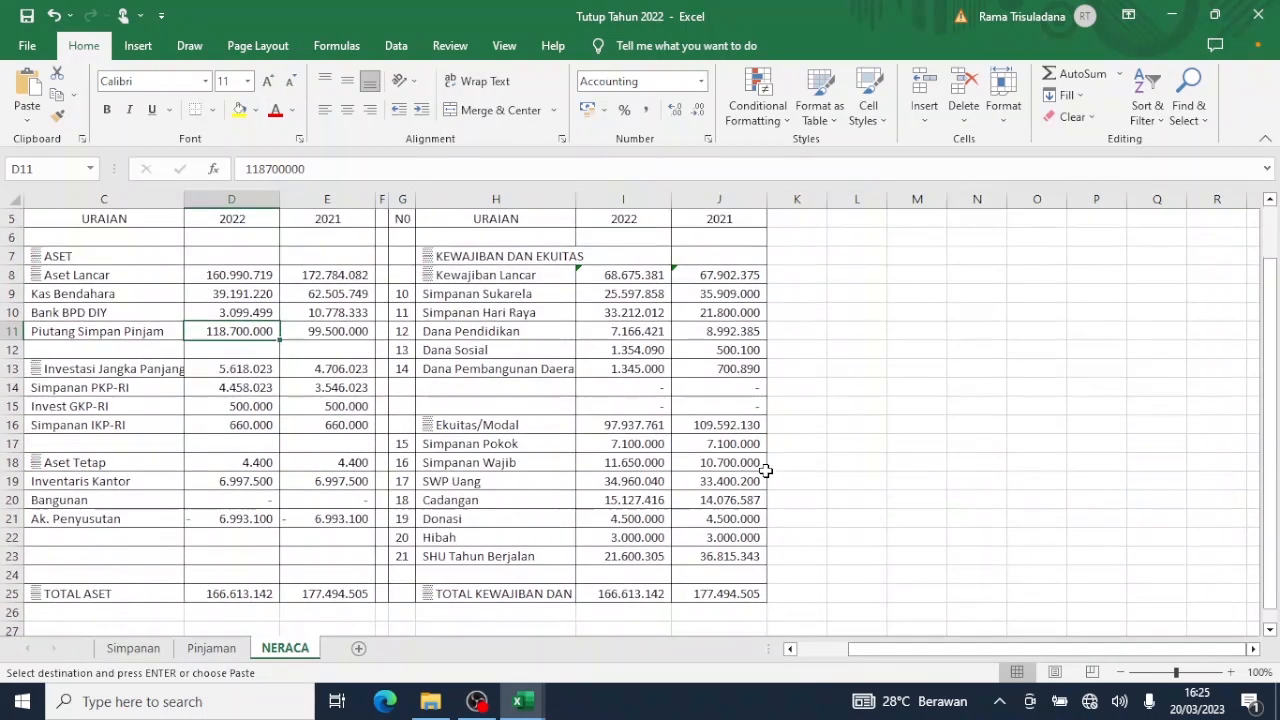
left_click(650, 310)
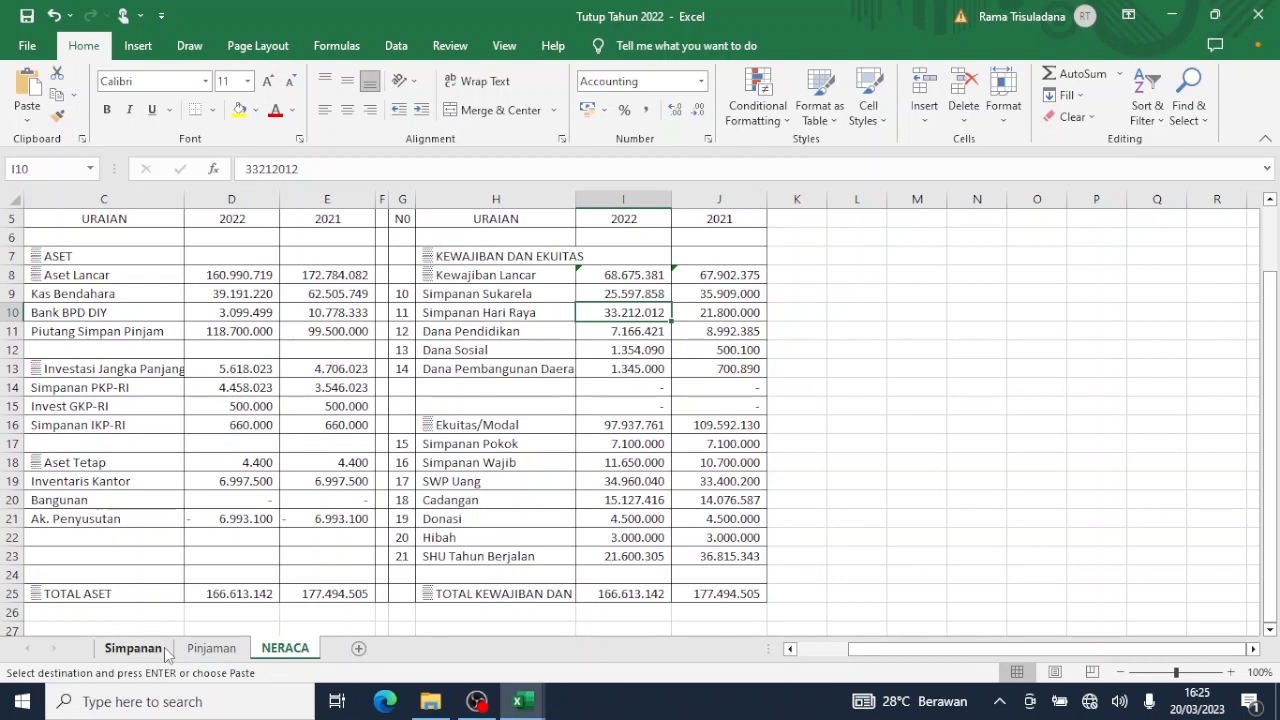
On the Simpanan sheet, copy range F6:G76 holding the Saldo Simp Sukarela and Hari Raya balances.
left_click(133, 648)
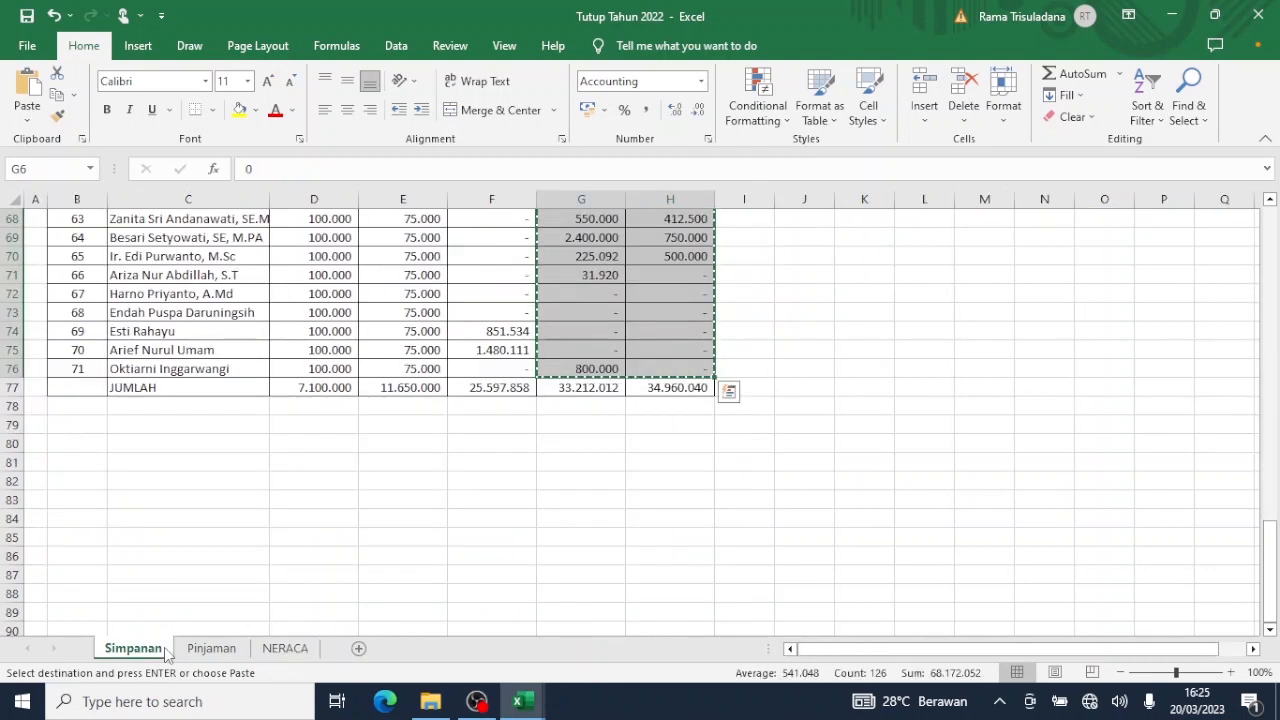
scroll(167, 652, "up", 2)
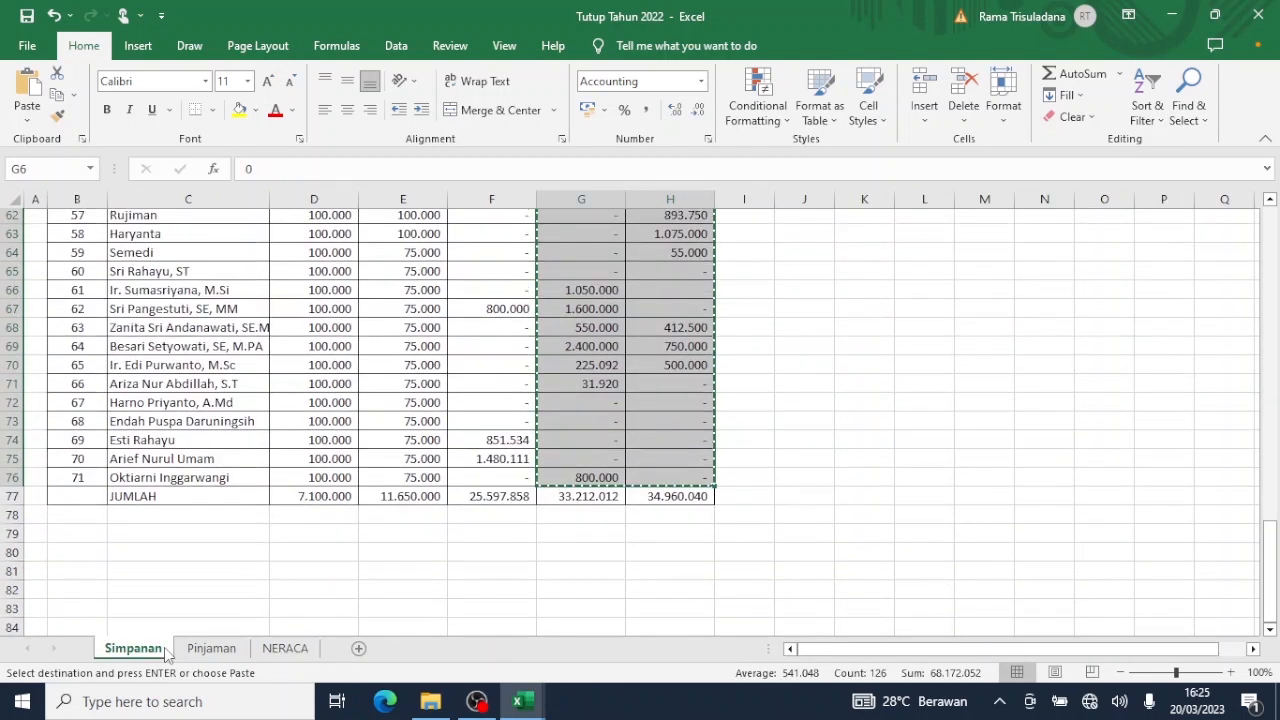
scroll(167, 652, "up", 3)
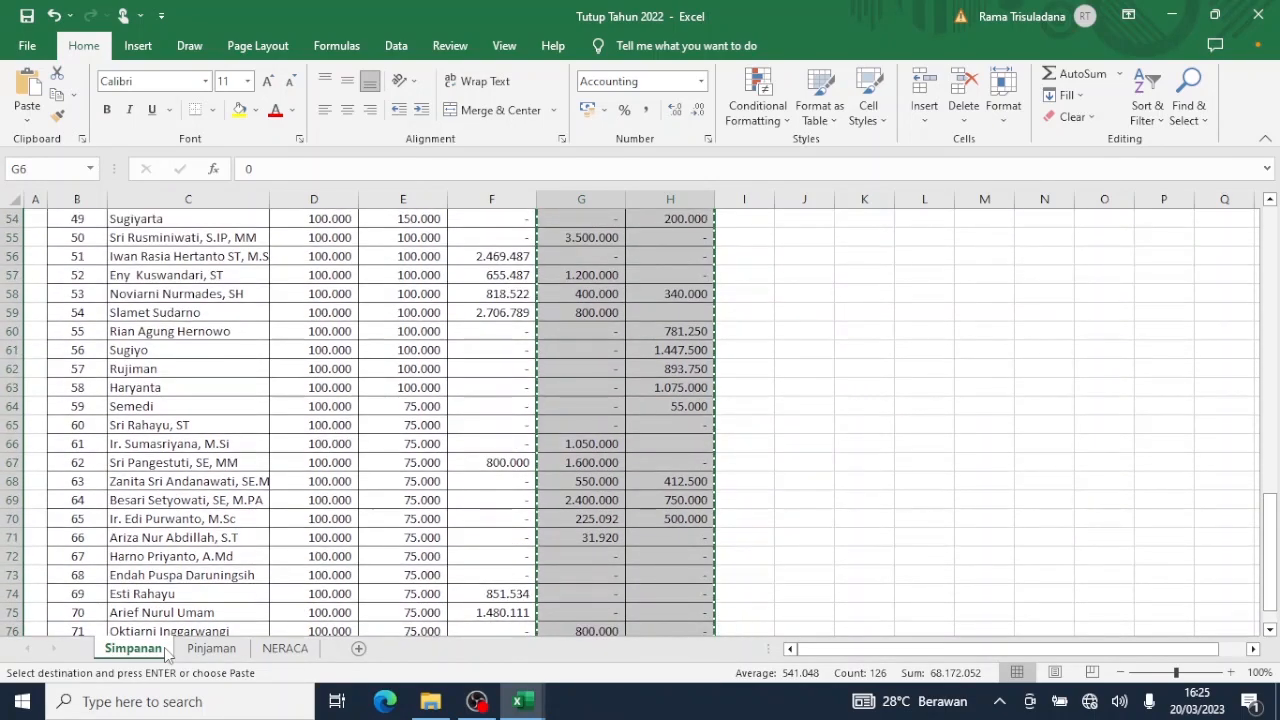
scroll(167, 652, "up", 9)
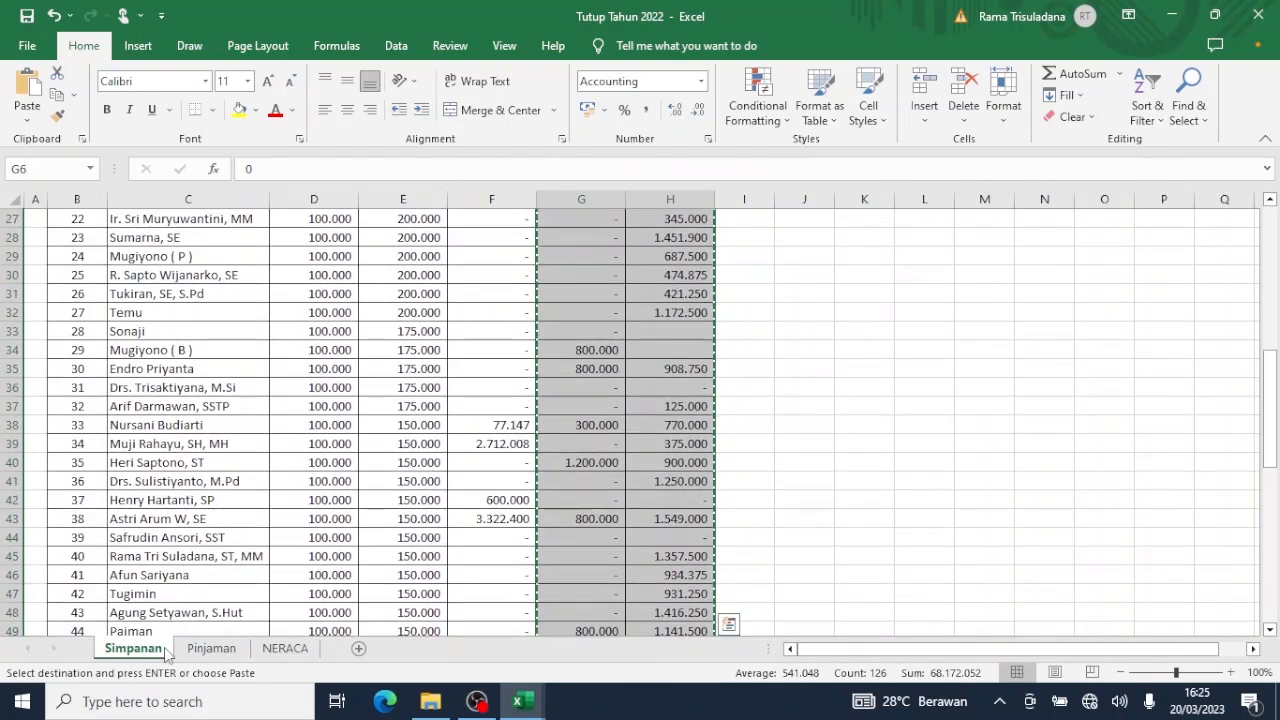
scroll(167, 652, "up", 5)
scroll(167, 652, "up", 4)
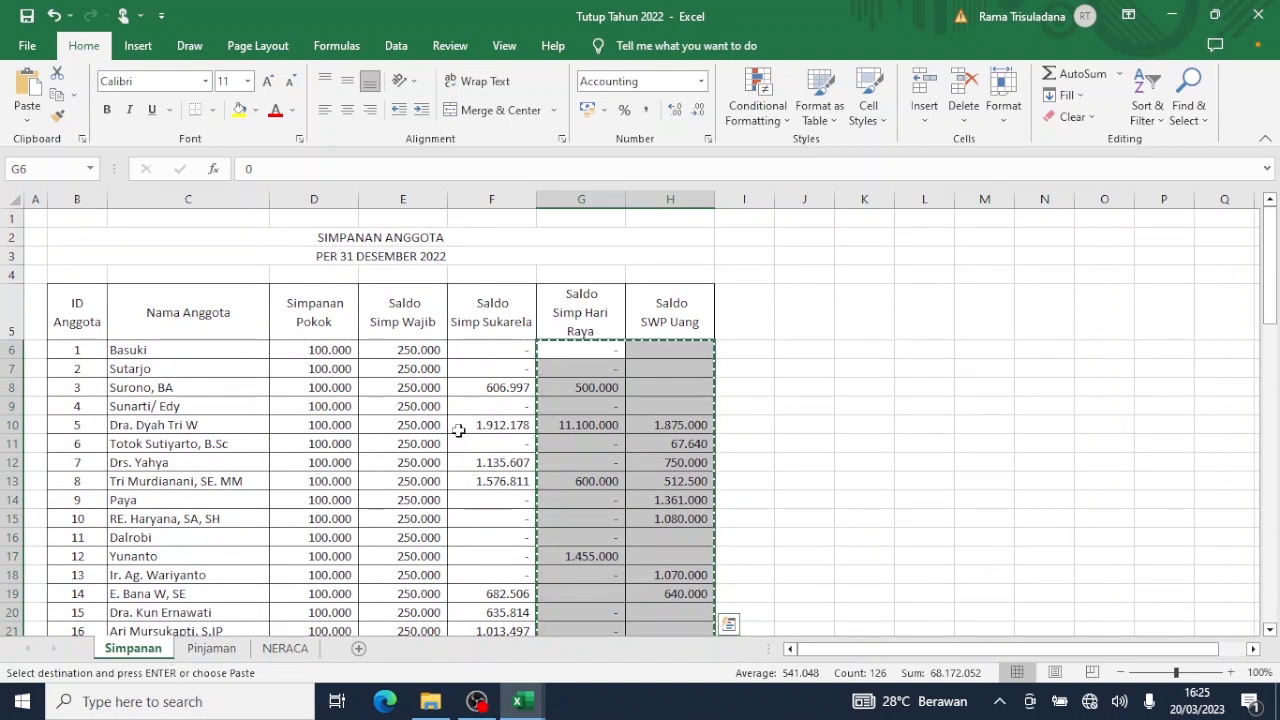
left_click(505, 351)
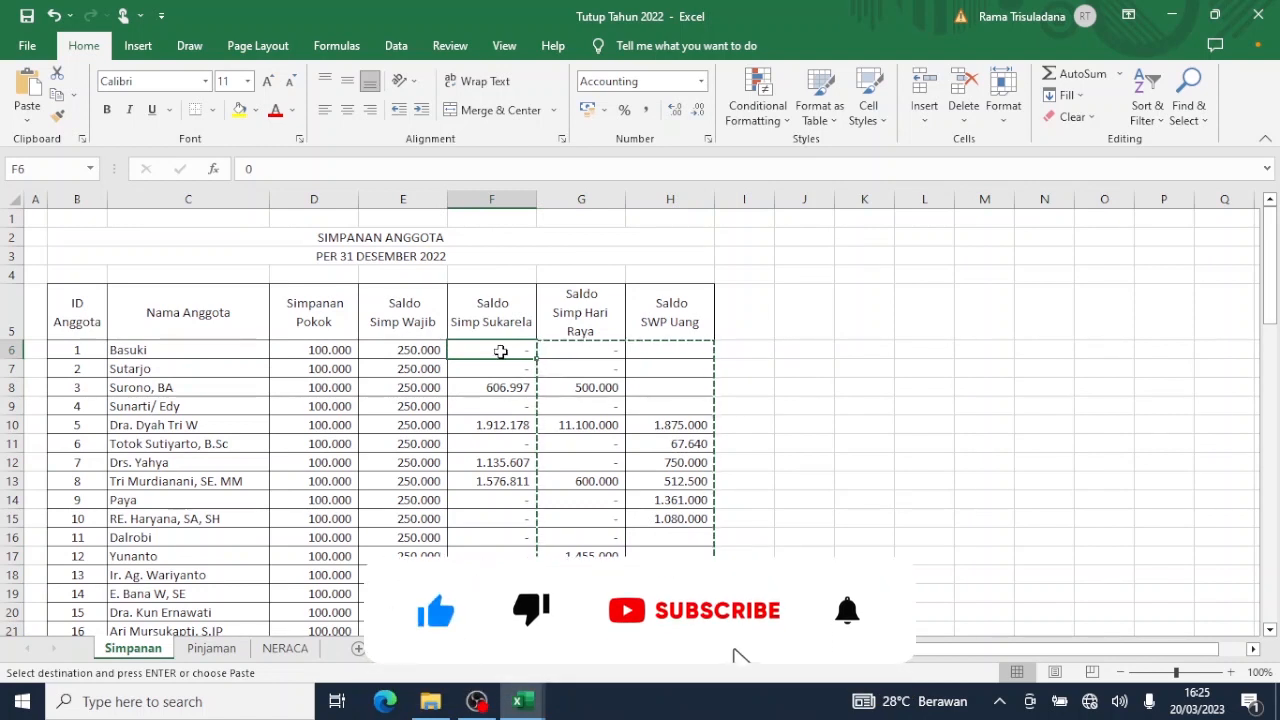
left_click_drag(500, 351, 605, 570)
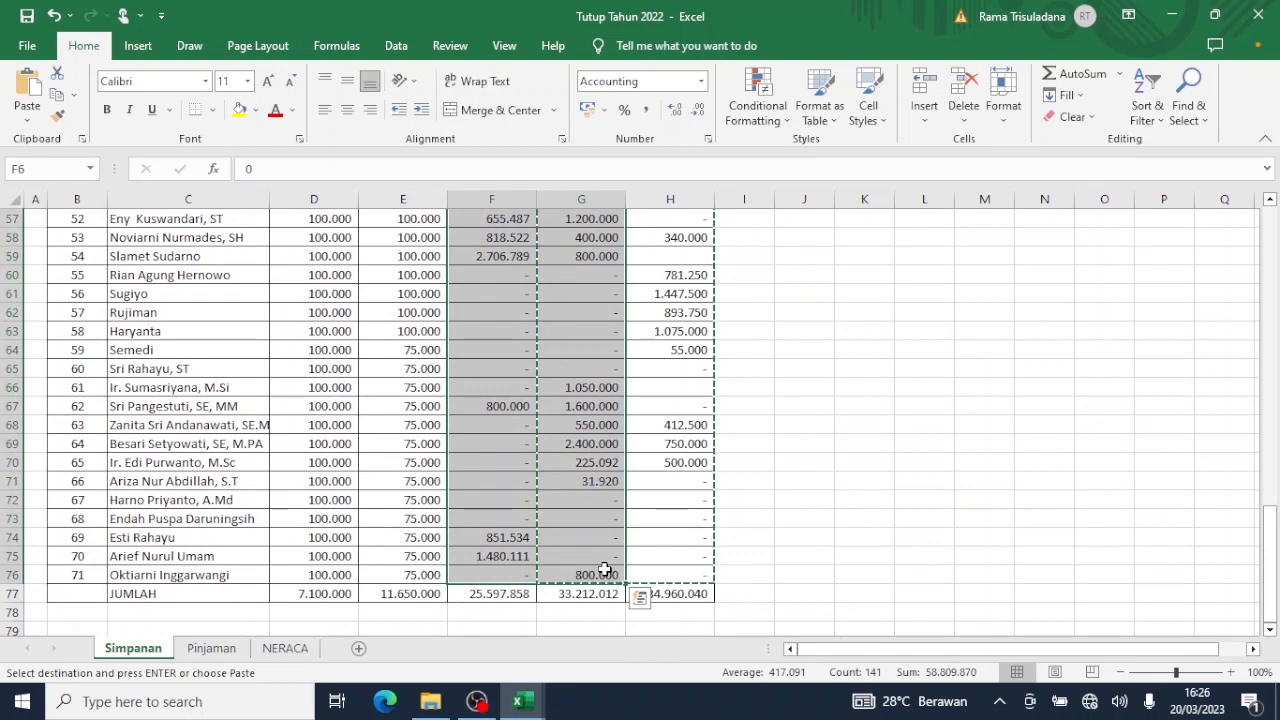
key("ctrl+c")
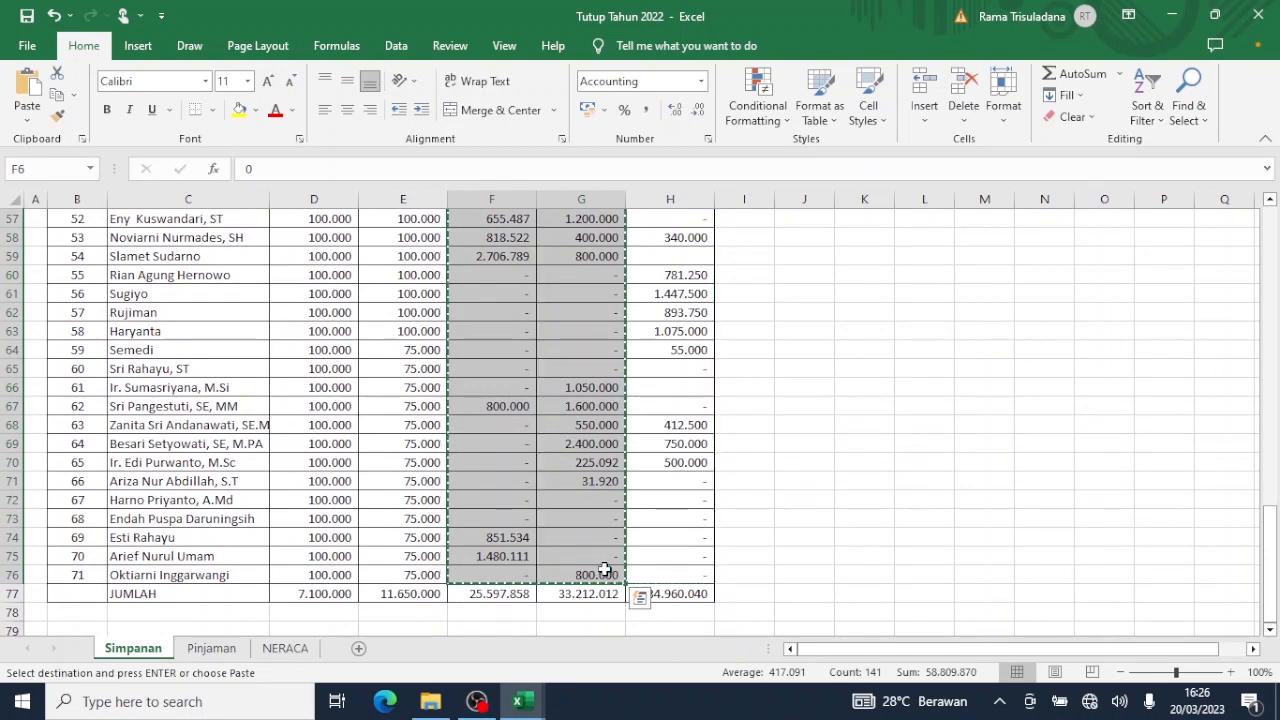
Return to the TRISULA workbook and open the savings setup sheet from the Menu.
mouse_move(519, 701)
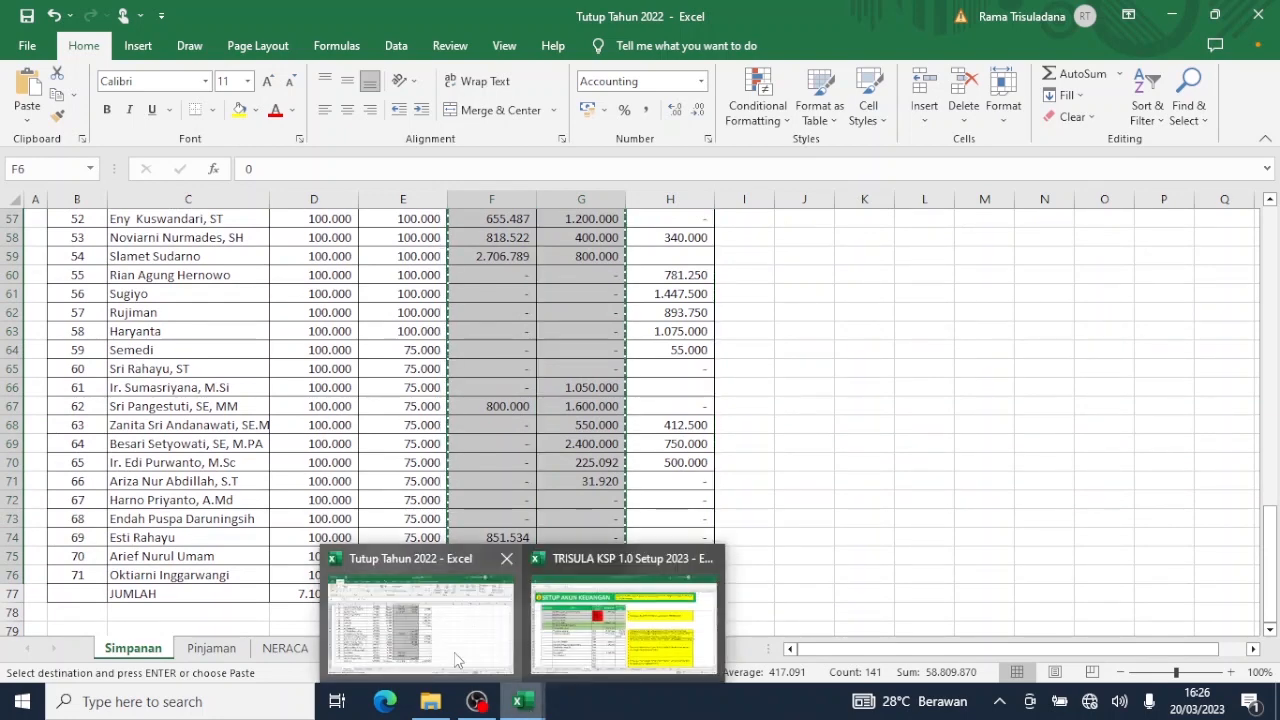
left_click(454, 651)
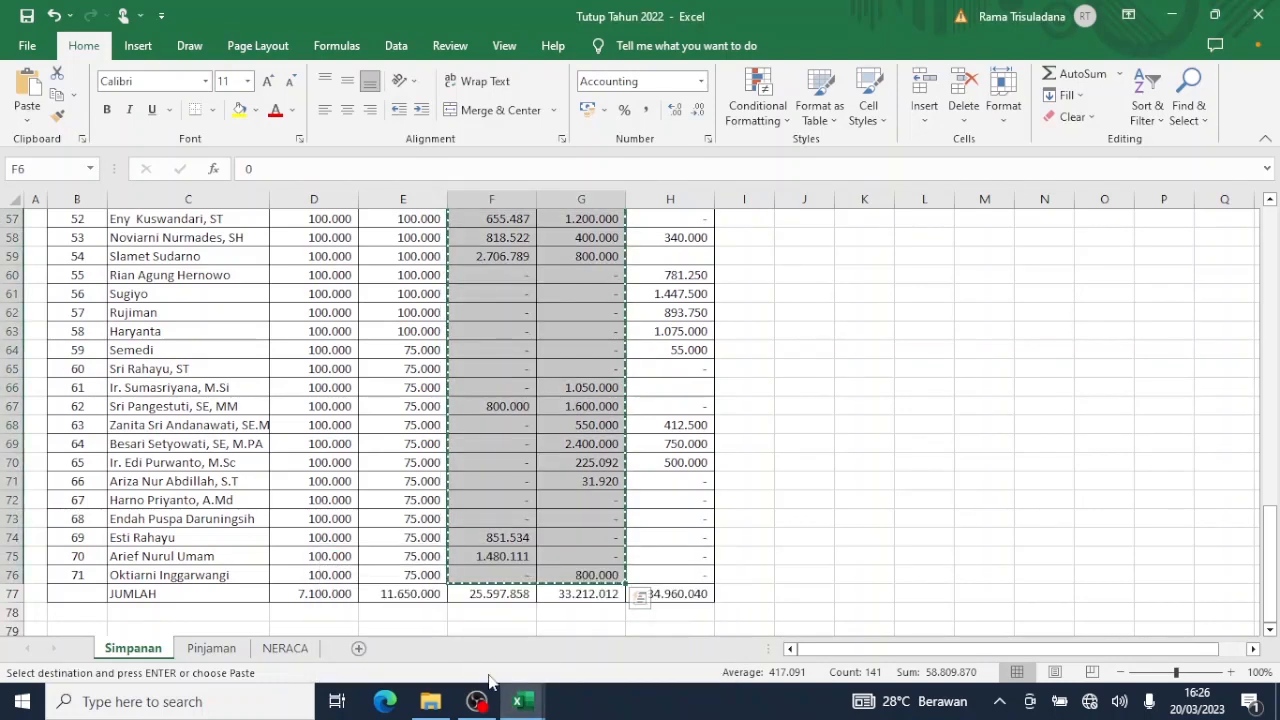
mouse_move(519, 701)
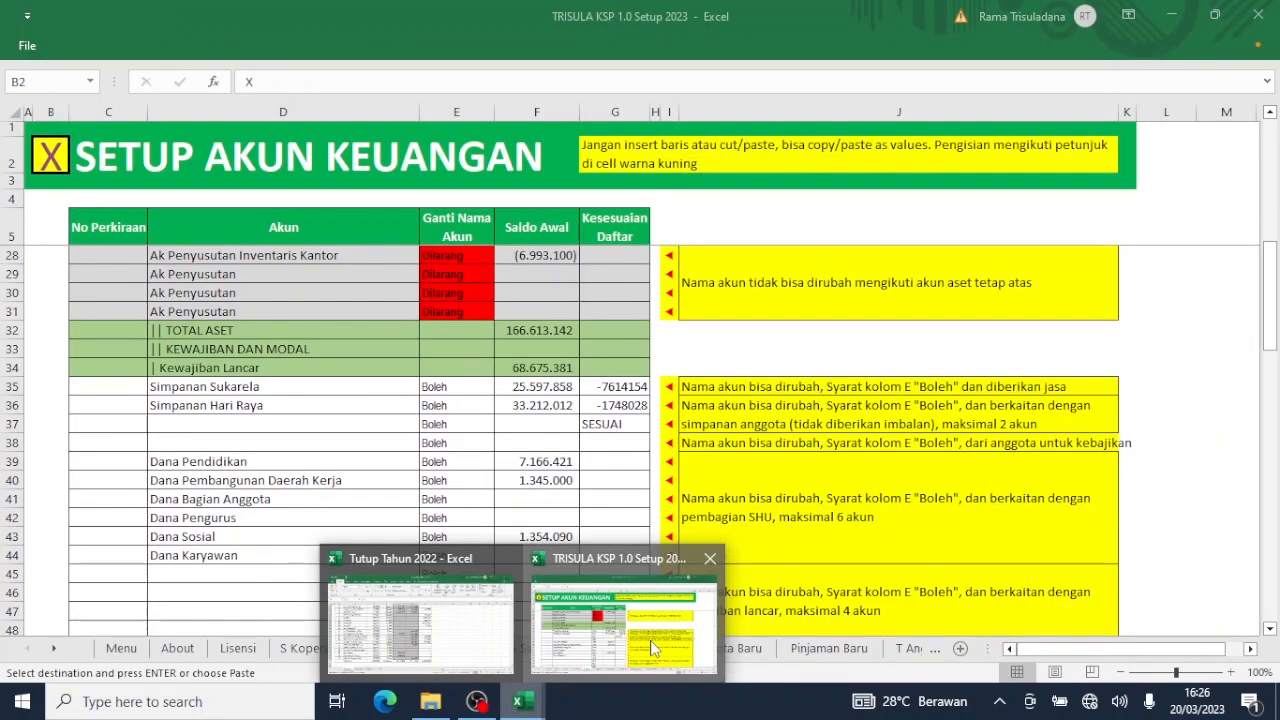
left_click(650, 640)
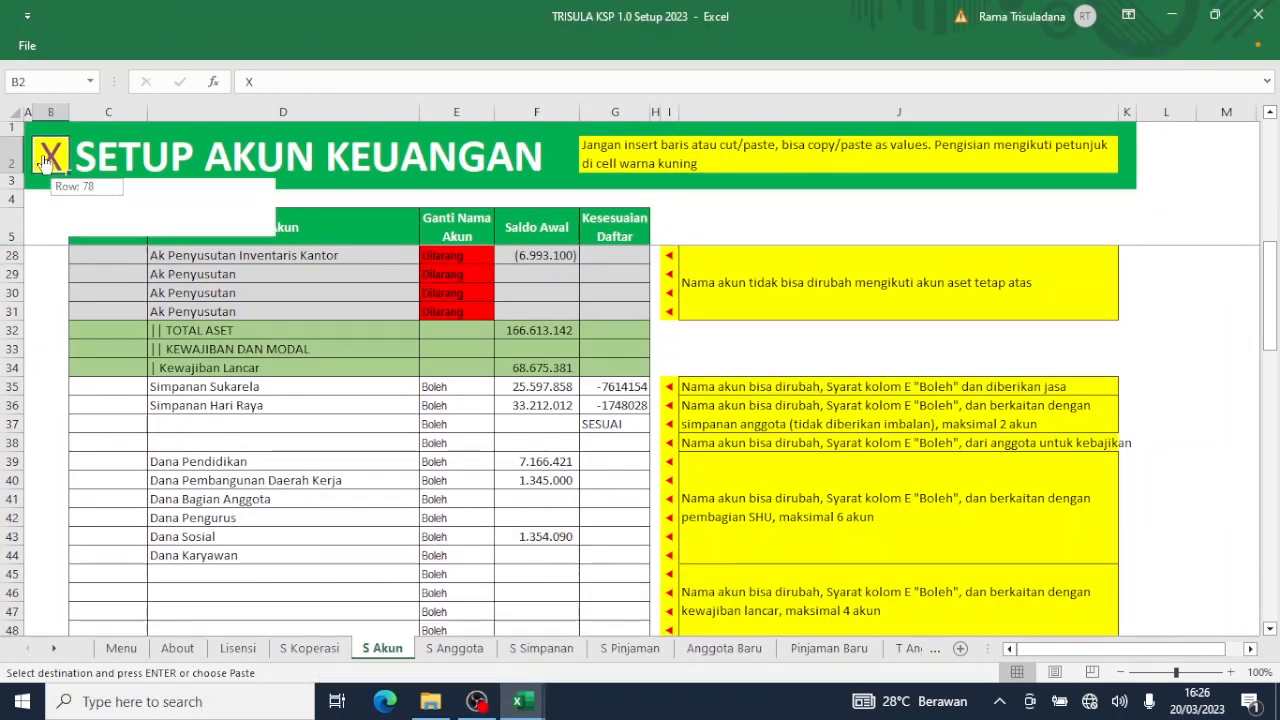
left_click(45, 158)
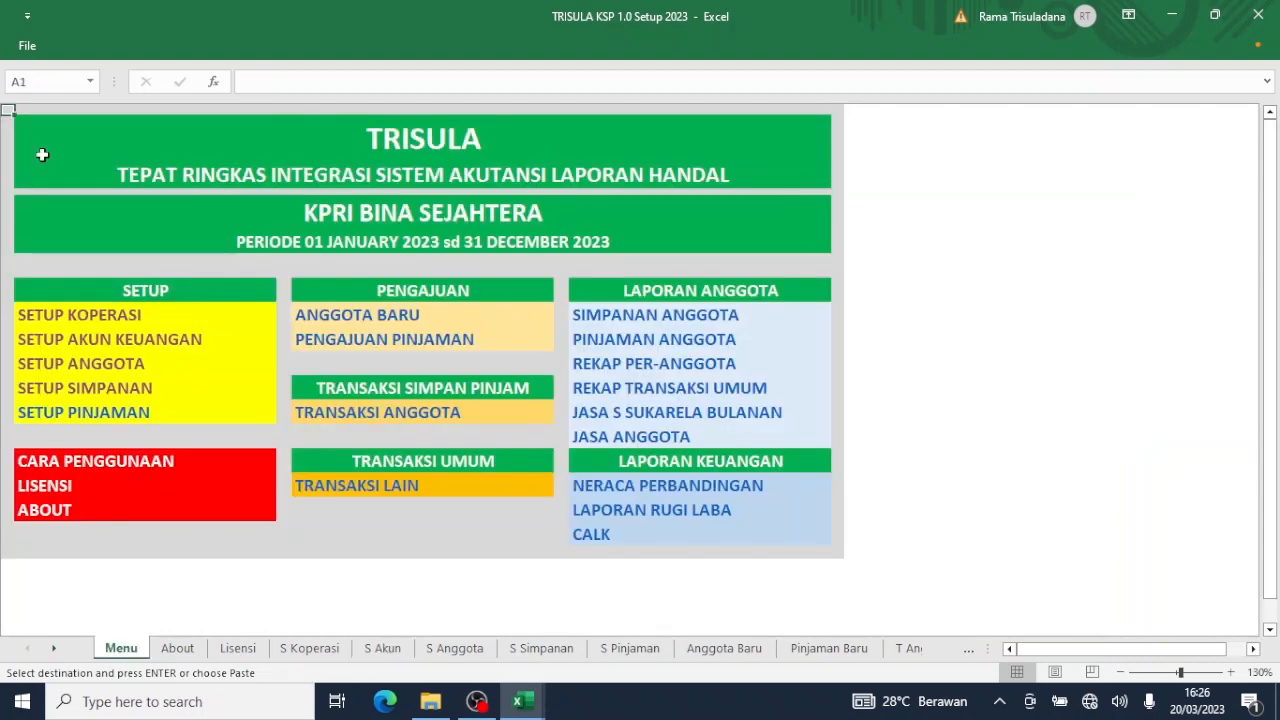
left_click(92, 388)
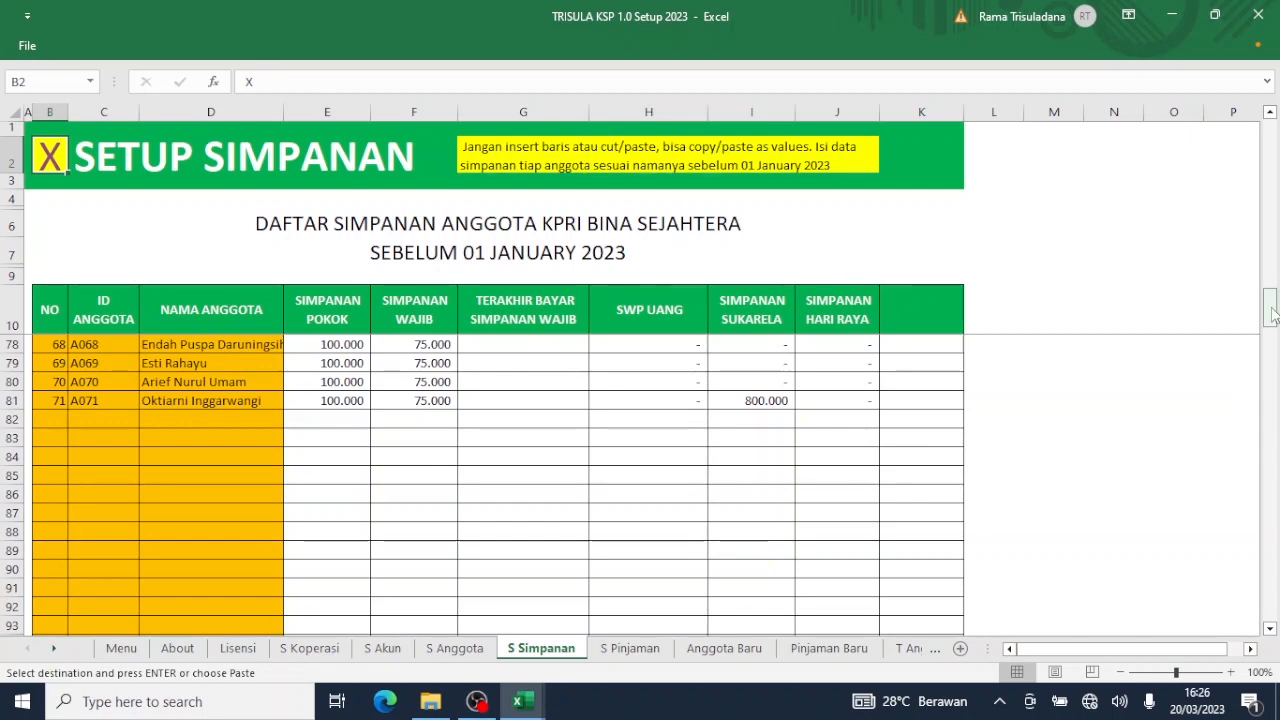
Paste the balances as values at I11, giving A005 1.912.178 and 11.100.000, then return to Menu.
left_click_drag(1272, 314, 1277, 116)
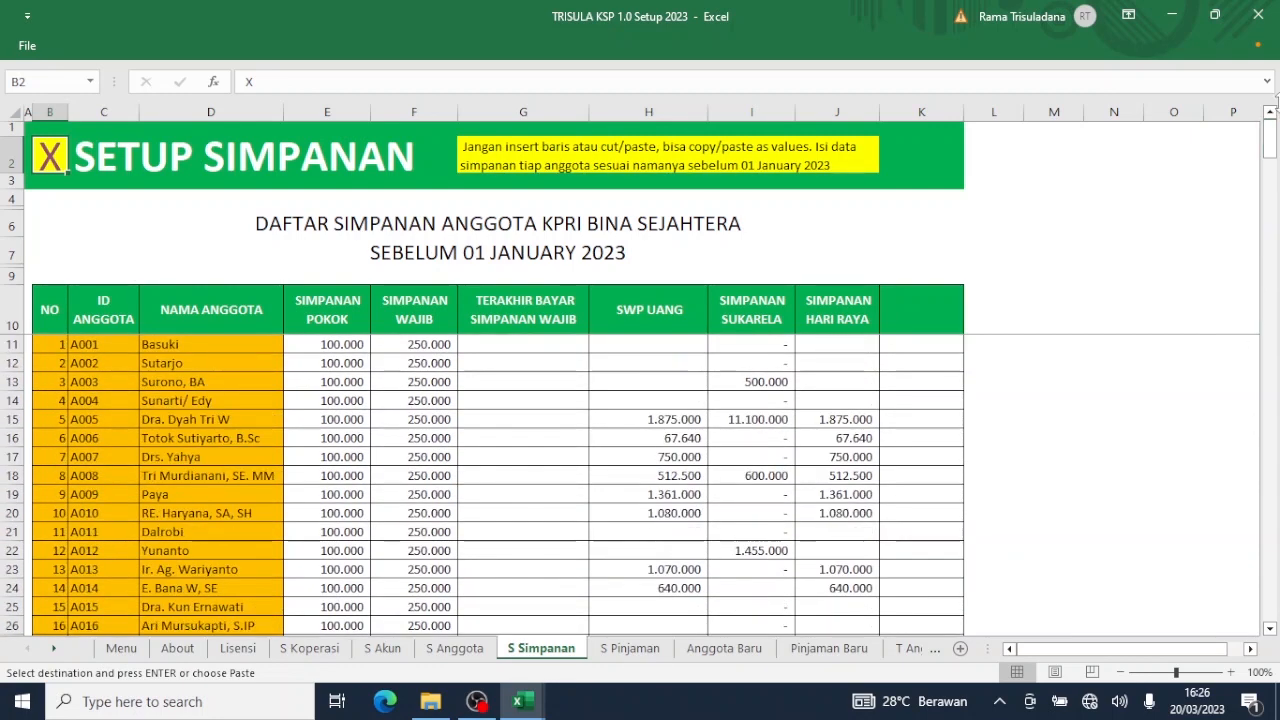
left_click(736, 346)
right_click(737, 346)
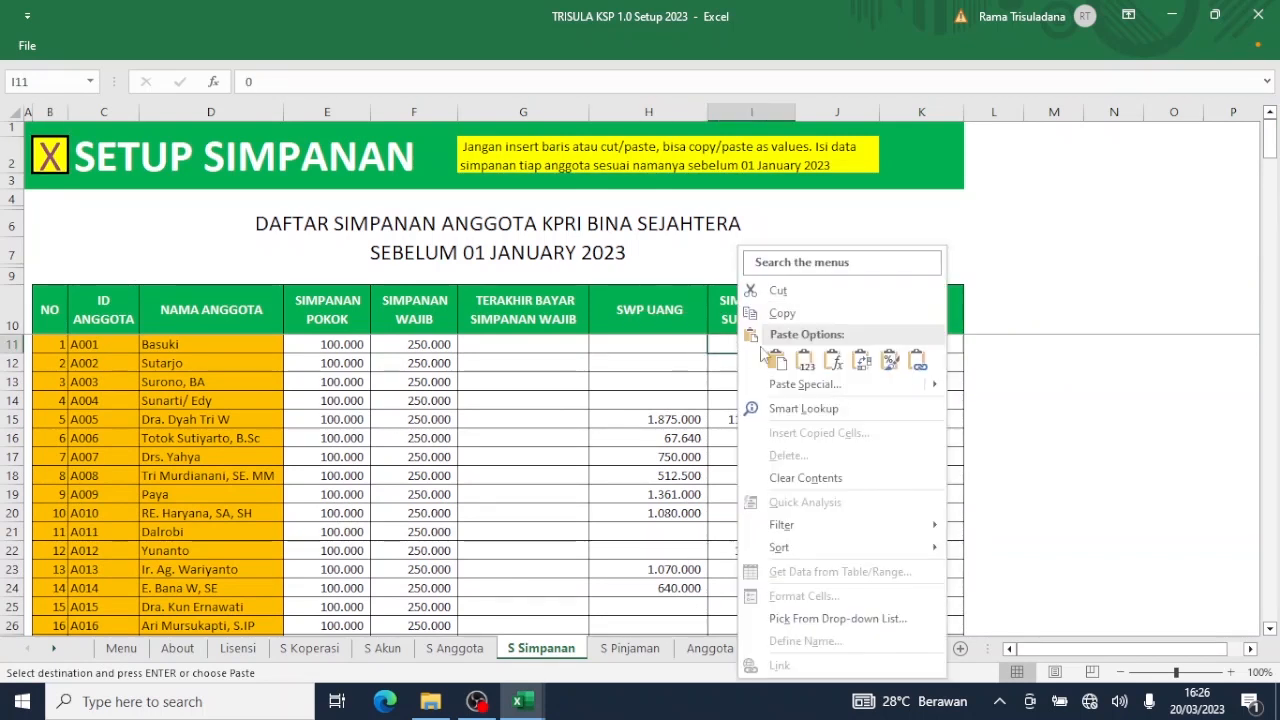
left_click(802, 360)
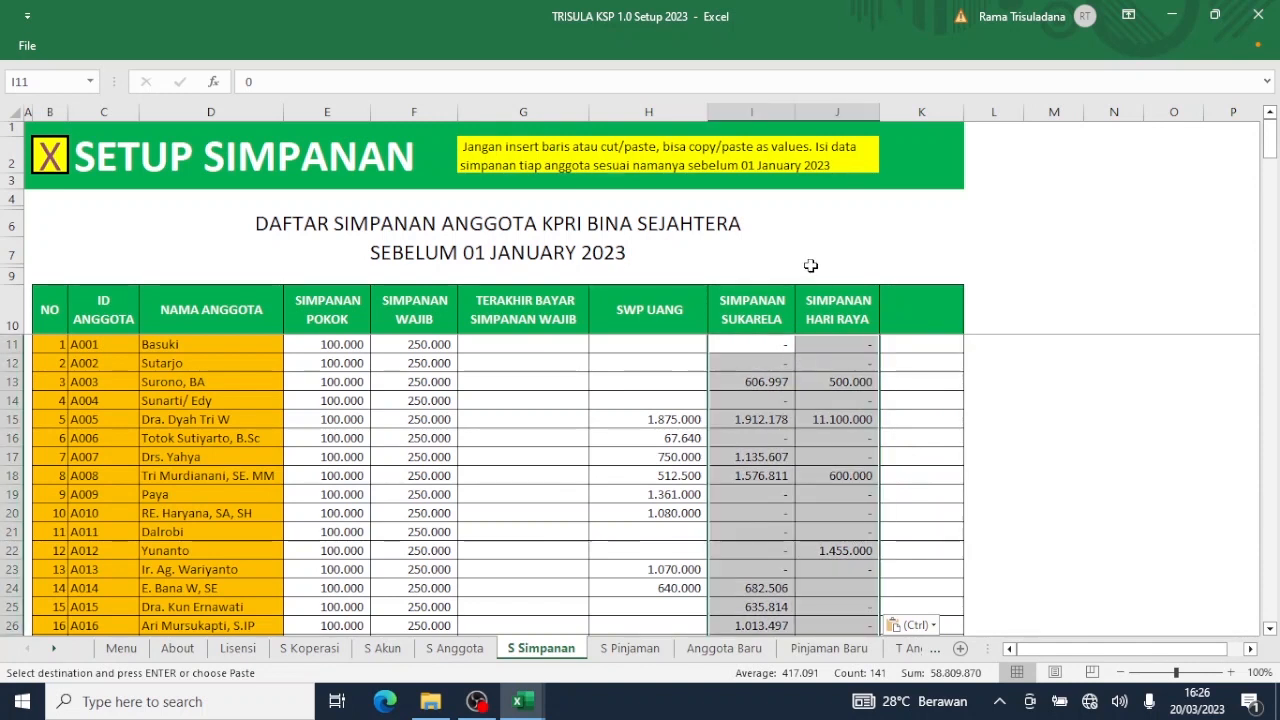
left_click(829, 412)
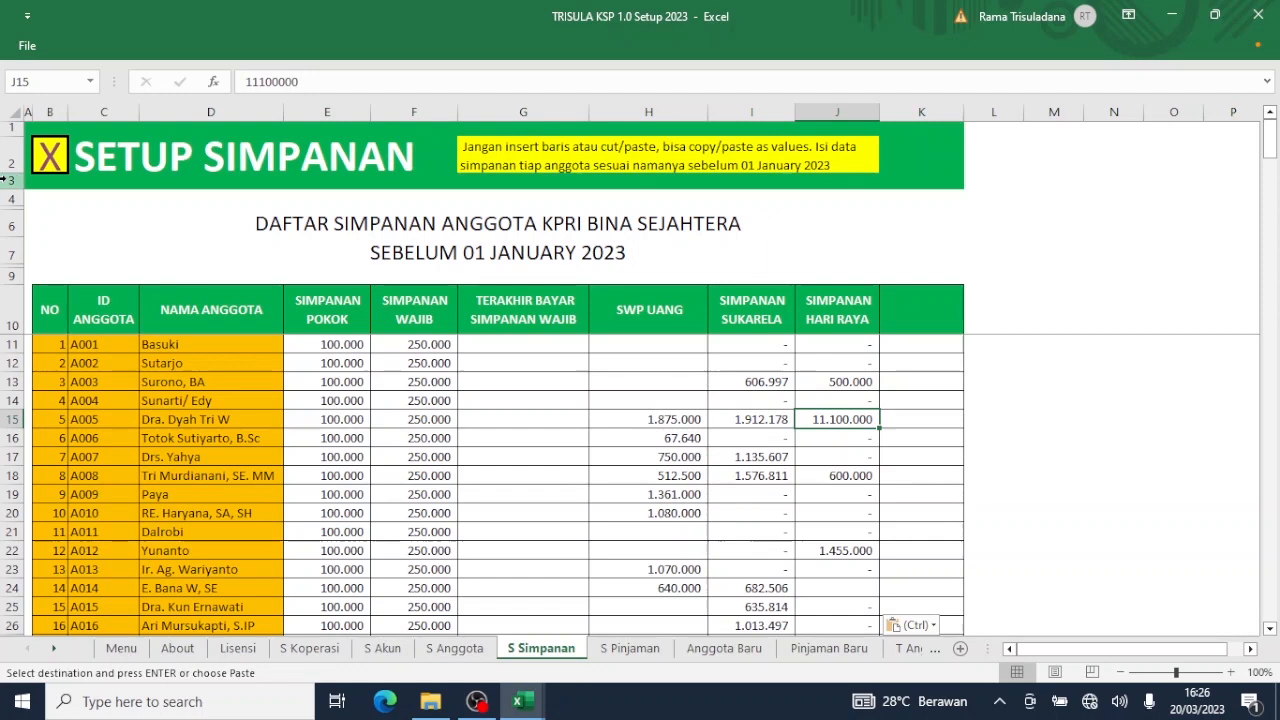
left_click(54, 165)
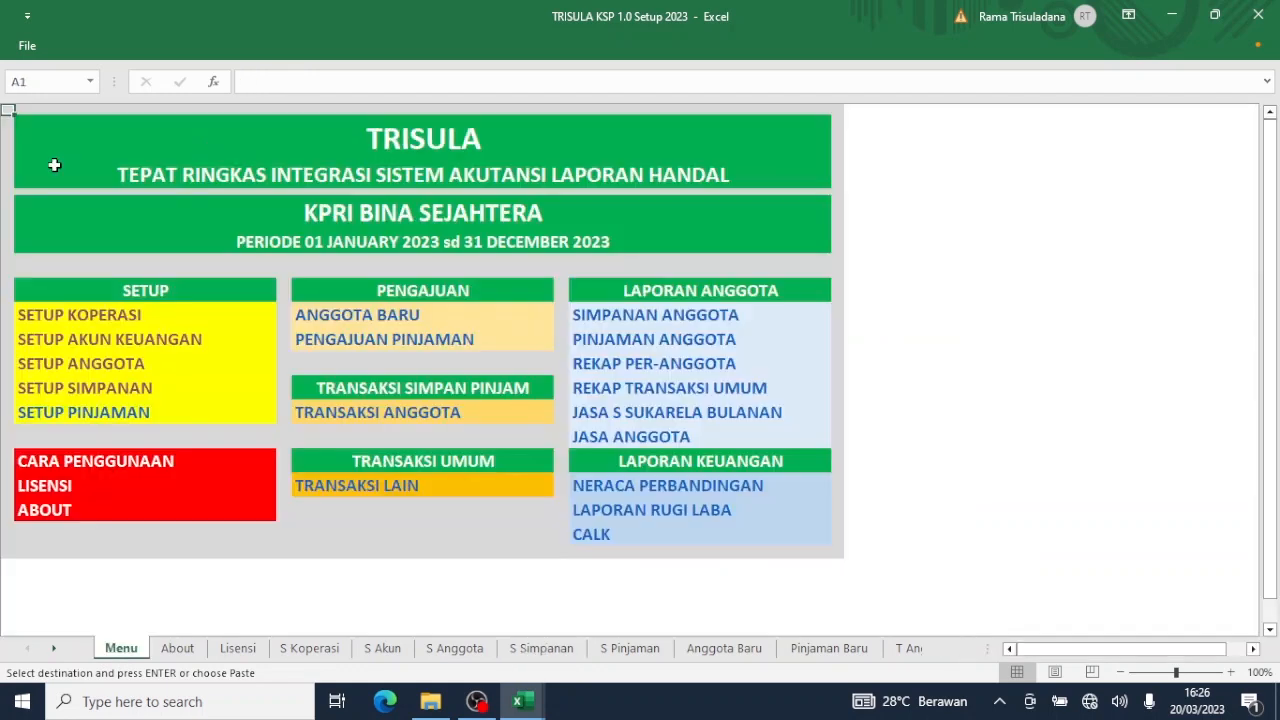
Scroll through the Setup Akun Keuangan balances, then open Setup Pinjaman from the Menu.
left_click(108, 346)
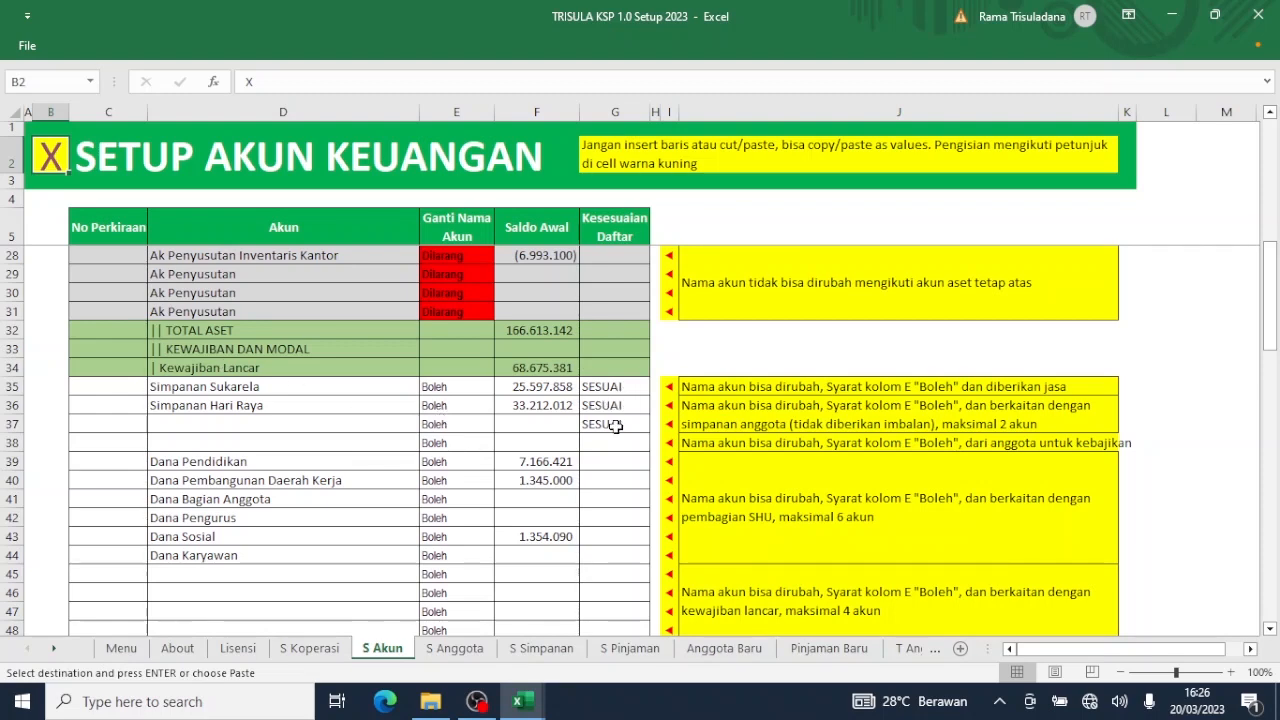
scroll(615, 426, "down", 5)
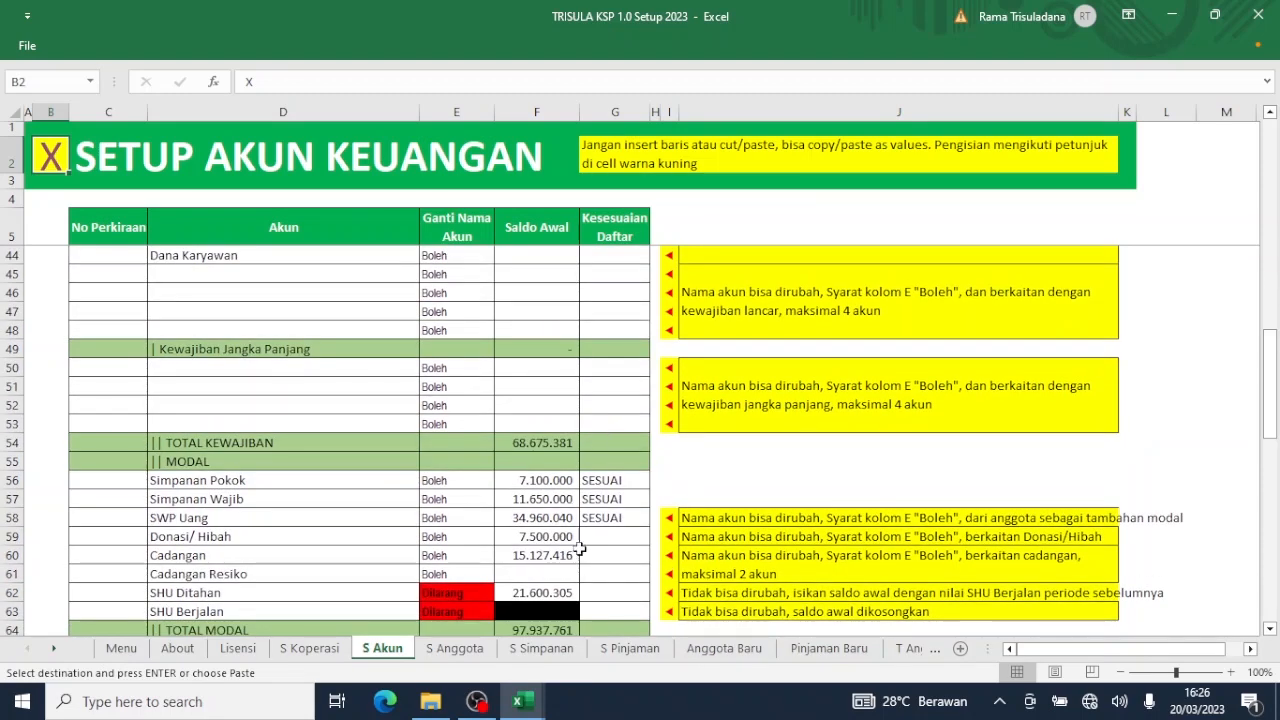
scroll(613, 530, "up", 14)
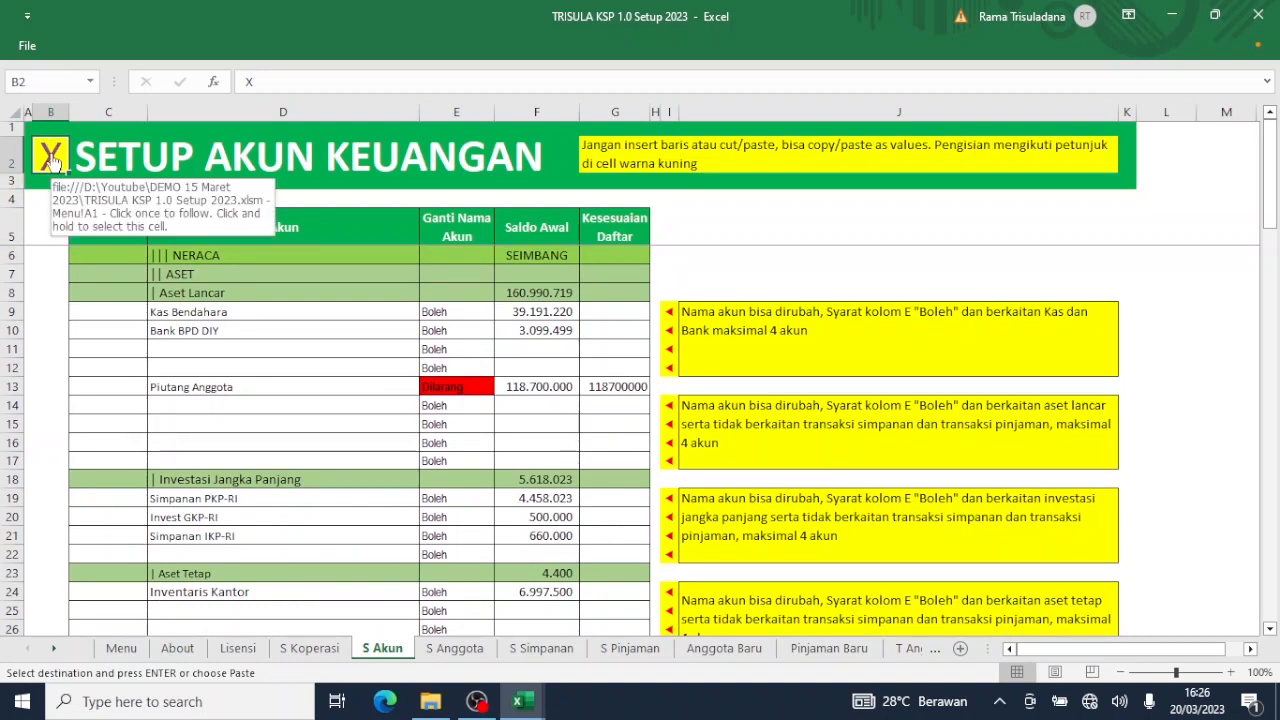
left_click(50, 160)
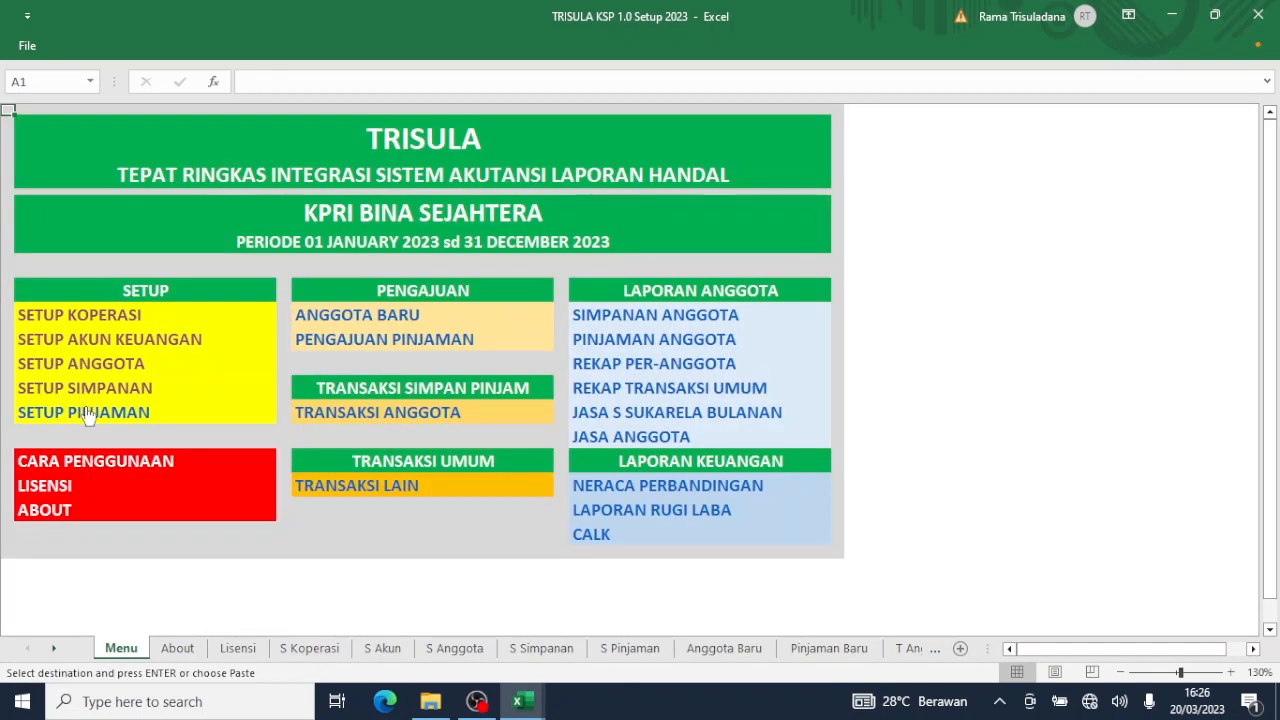
left_click(87, 418)
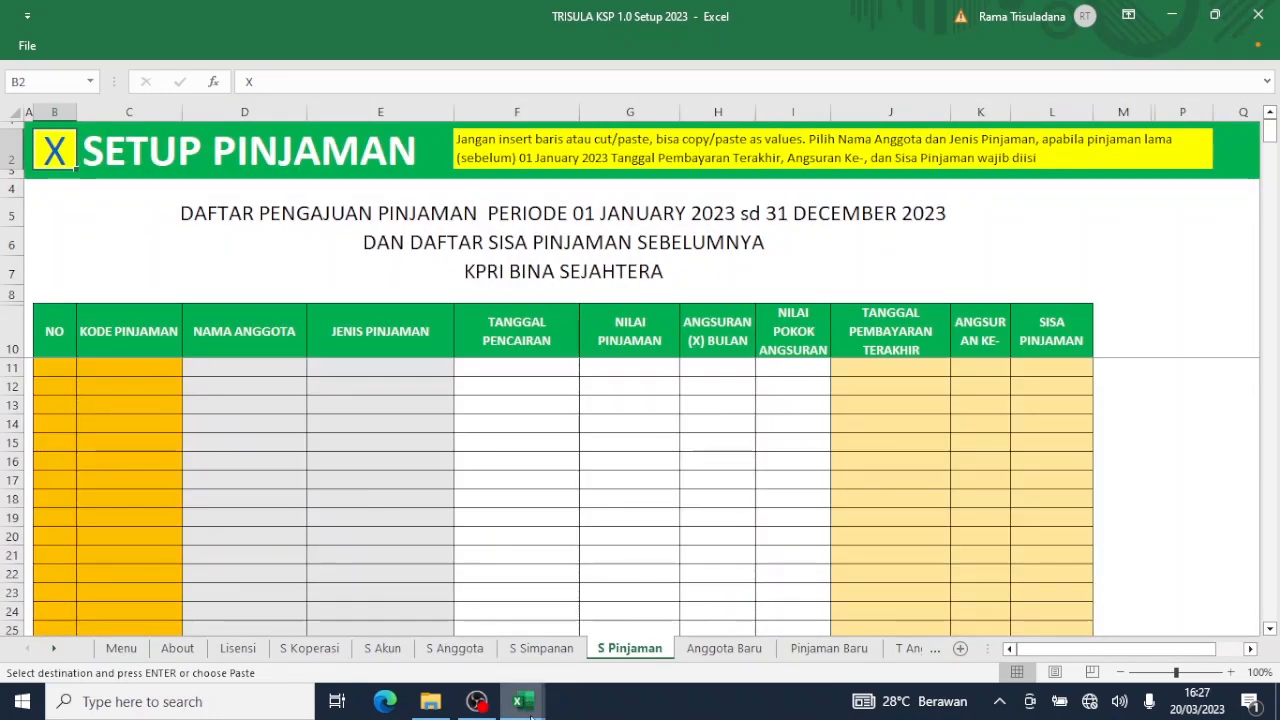
Compare the 2022 Pinjaman and Simpanan sheets in Tutup Tahun 2022, then go back to the TRISULA Menu.
mouse_move(532, 716)
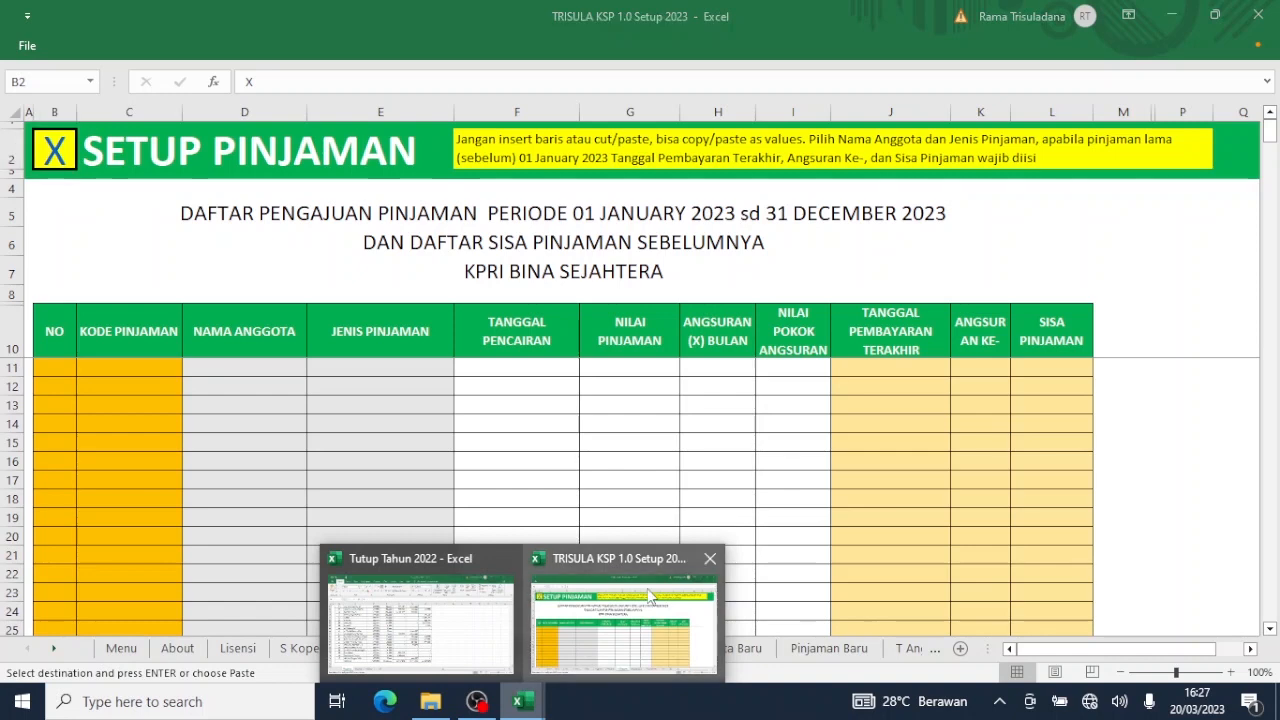
left_click(400, 640)
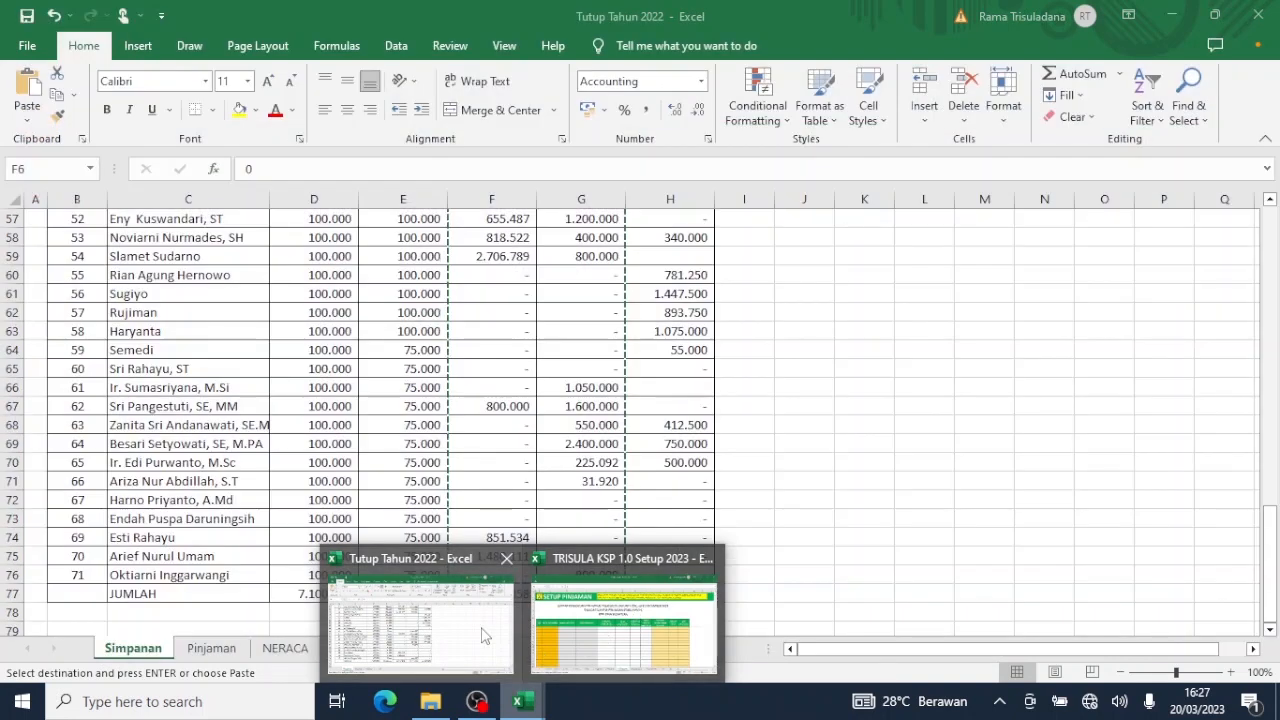
left_click(212, 648)
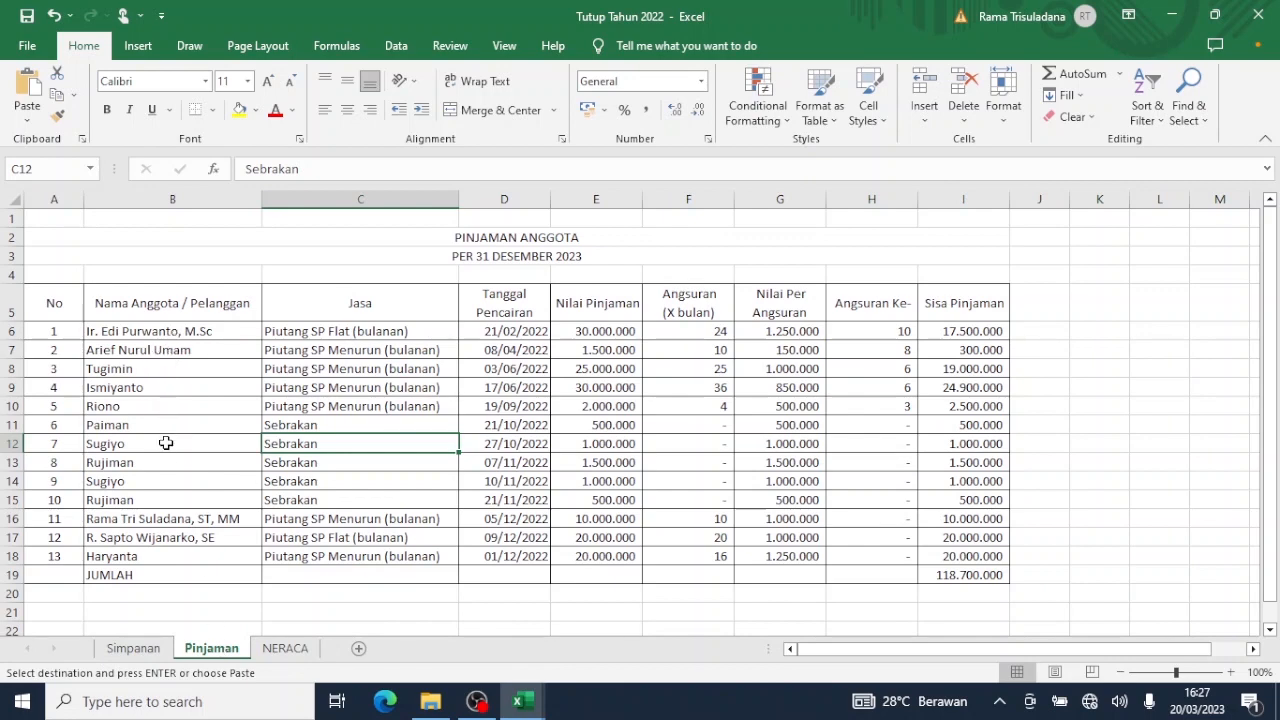
left_click(148, 646)
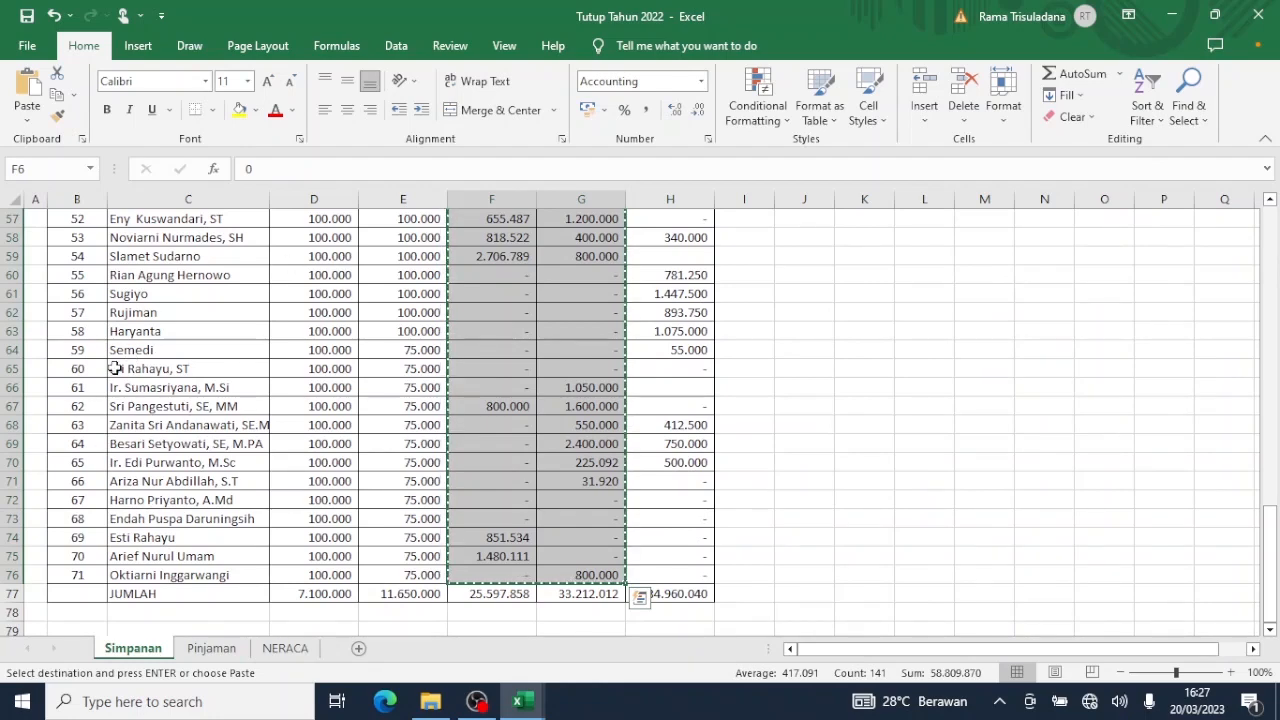
left_click(213, 648)
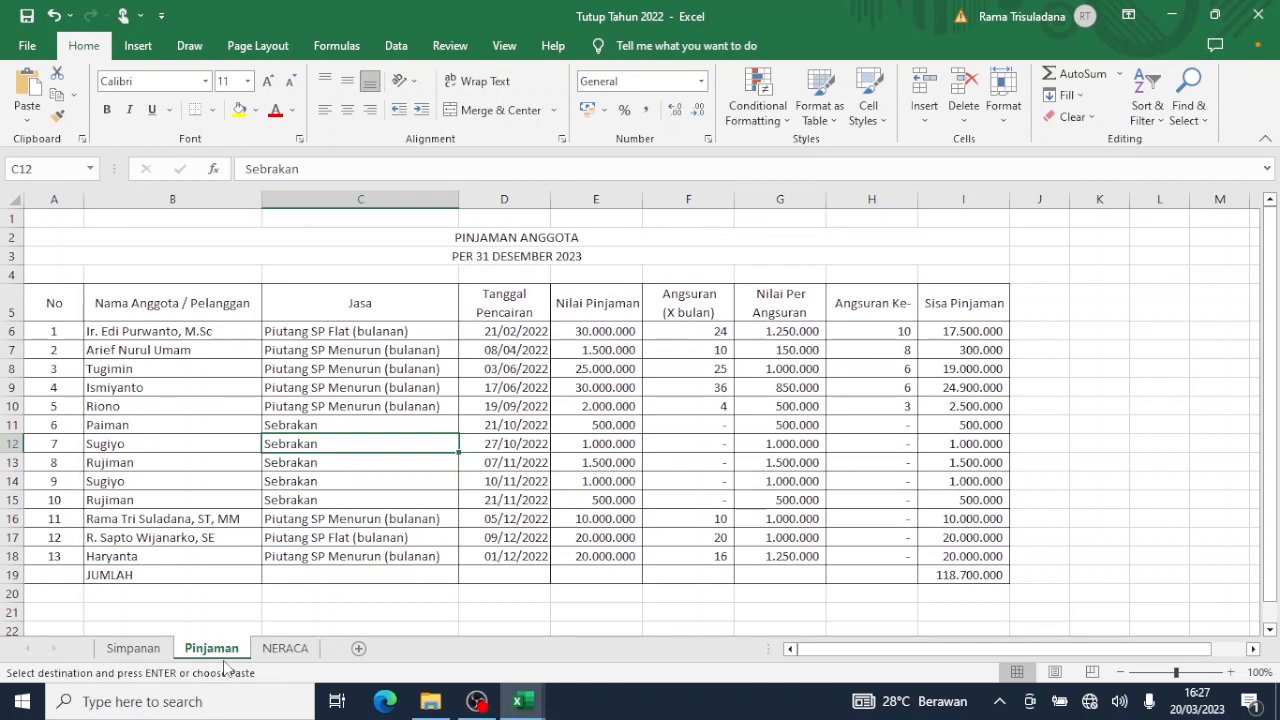
left_click(521, 712)
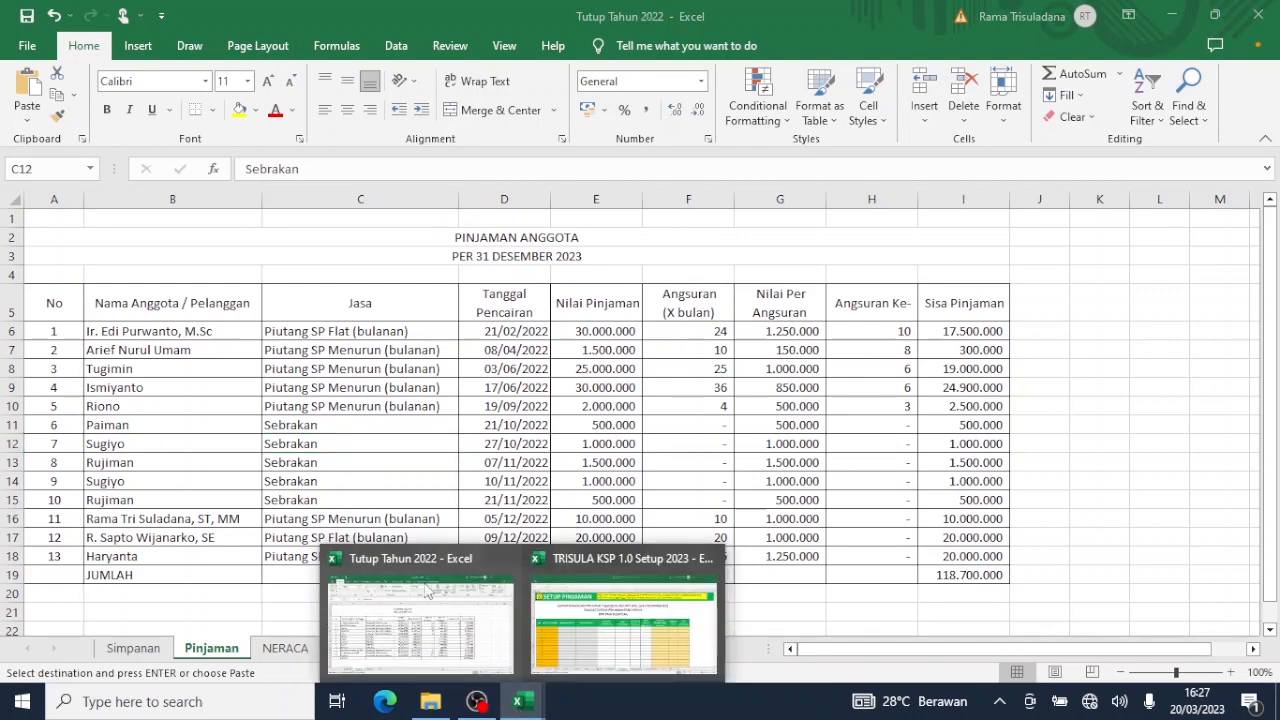
mouse_move(575, 638)
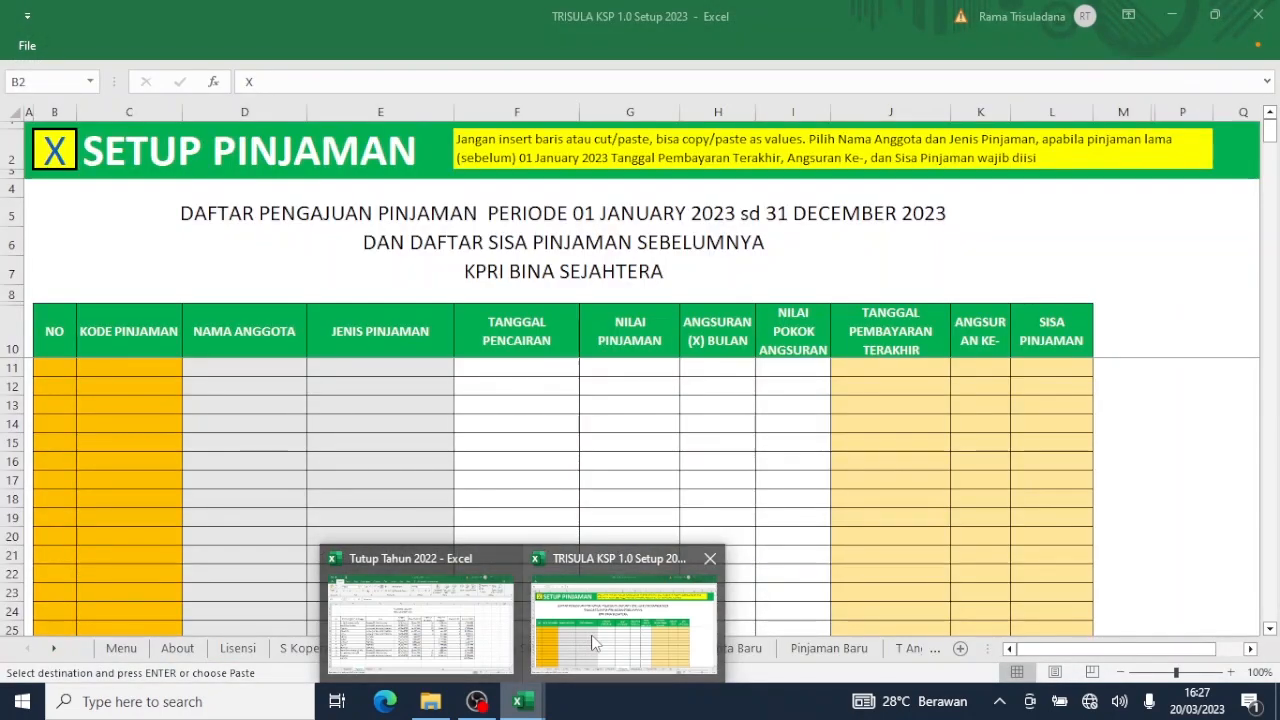
left_click(592, 642)
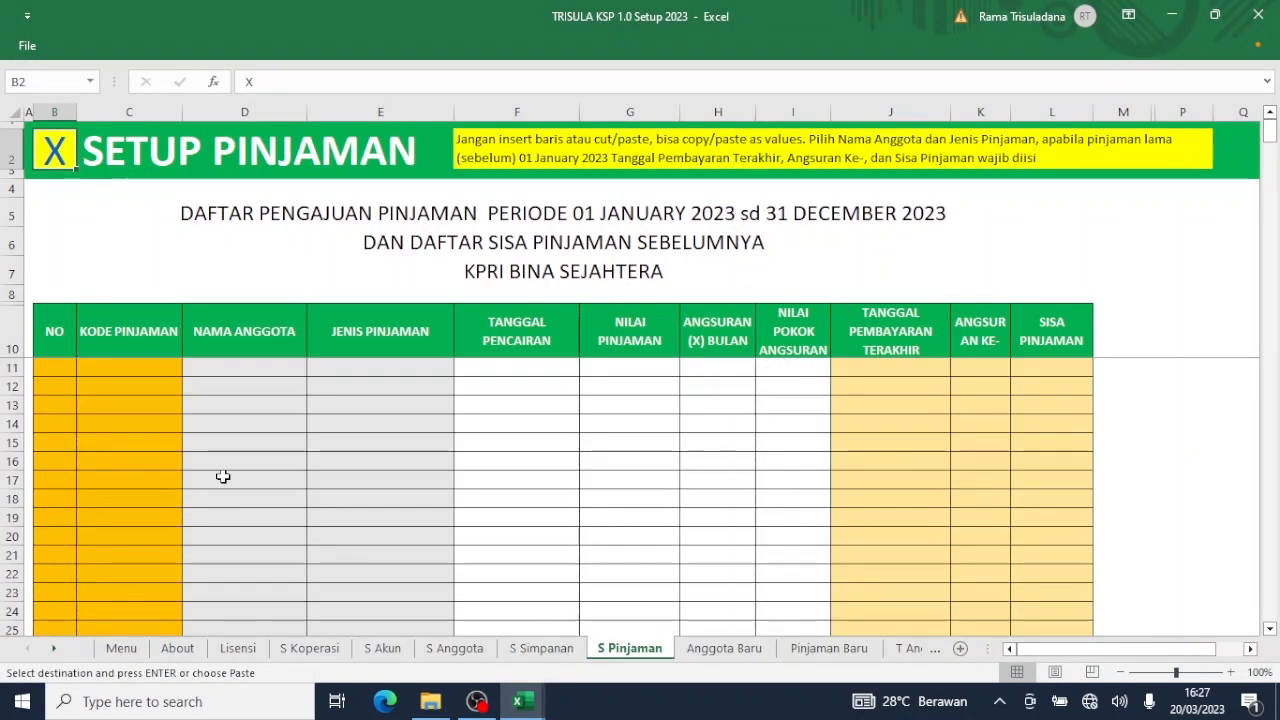
left_click(56, 152)
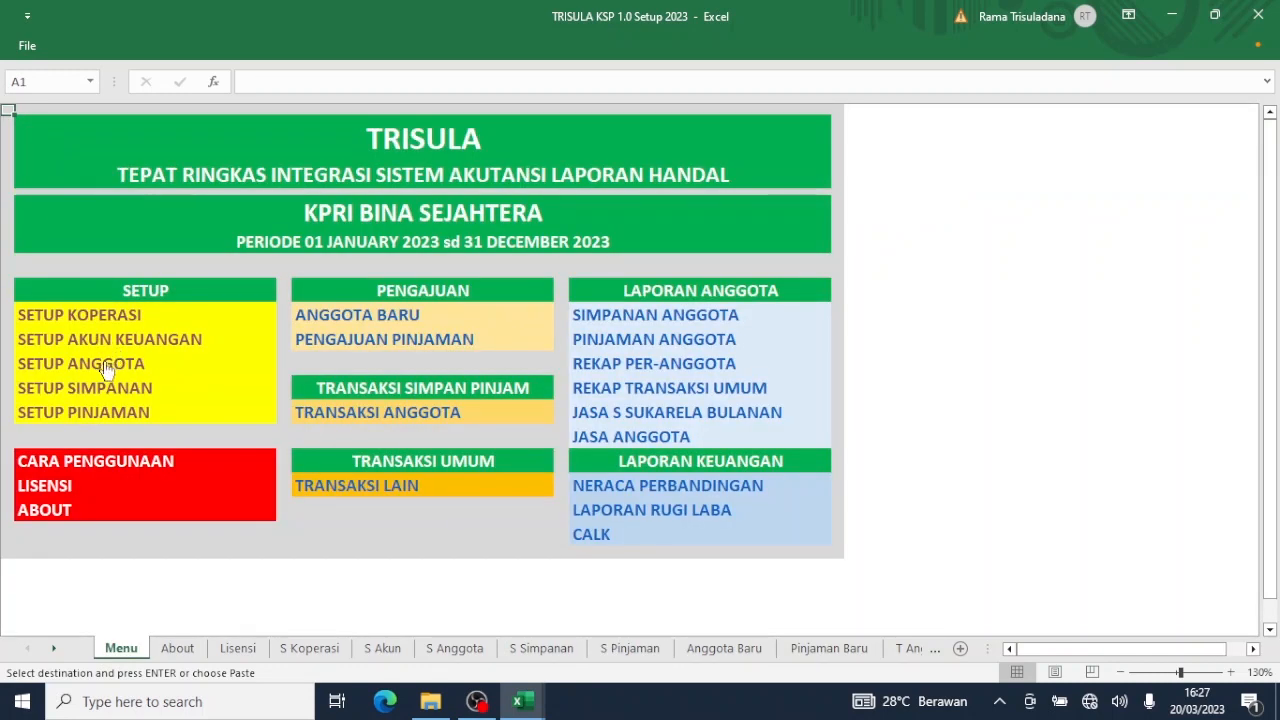
Open Setup Anggota and scroll to the top of the member list.
left_click(101, 363)
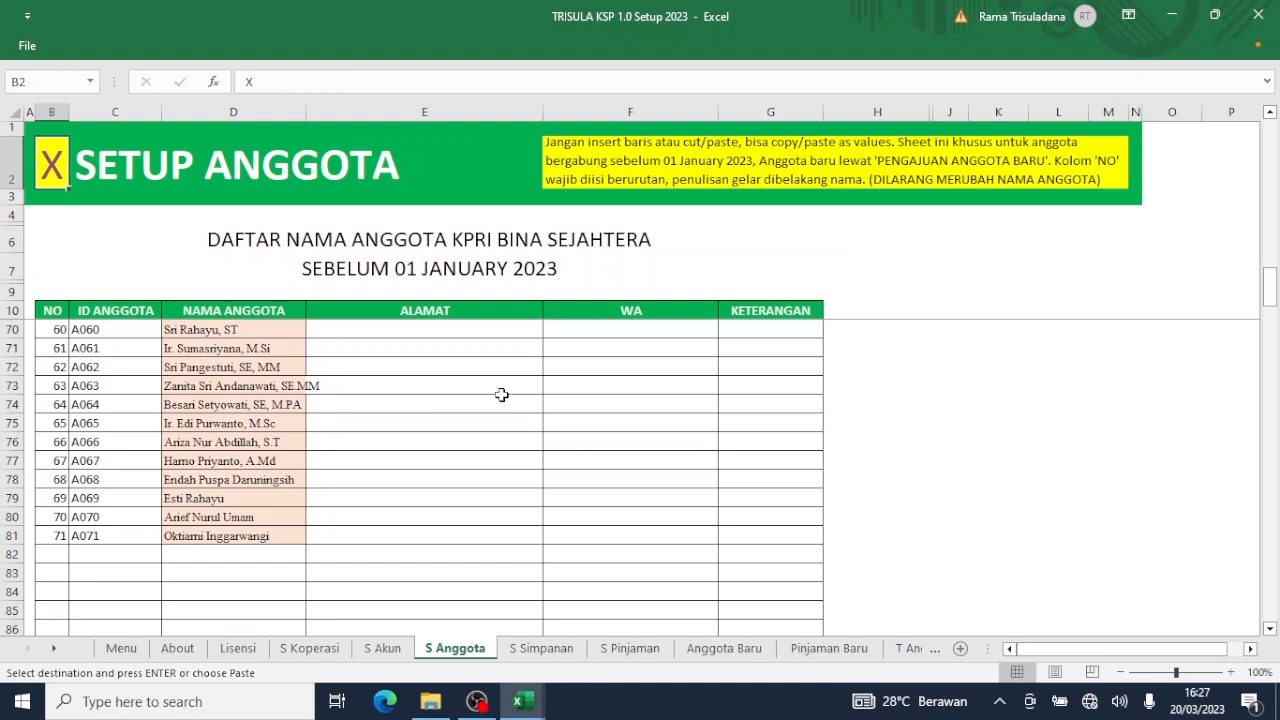
scroll(501, 395, "up", 7)
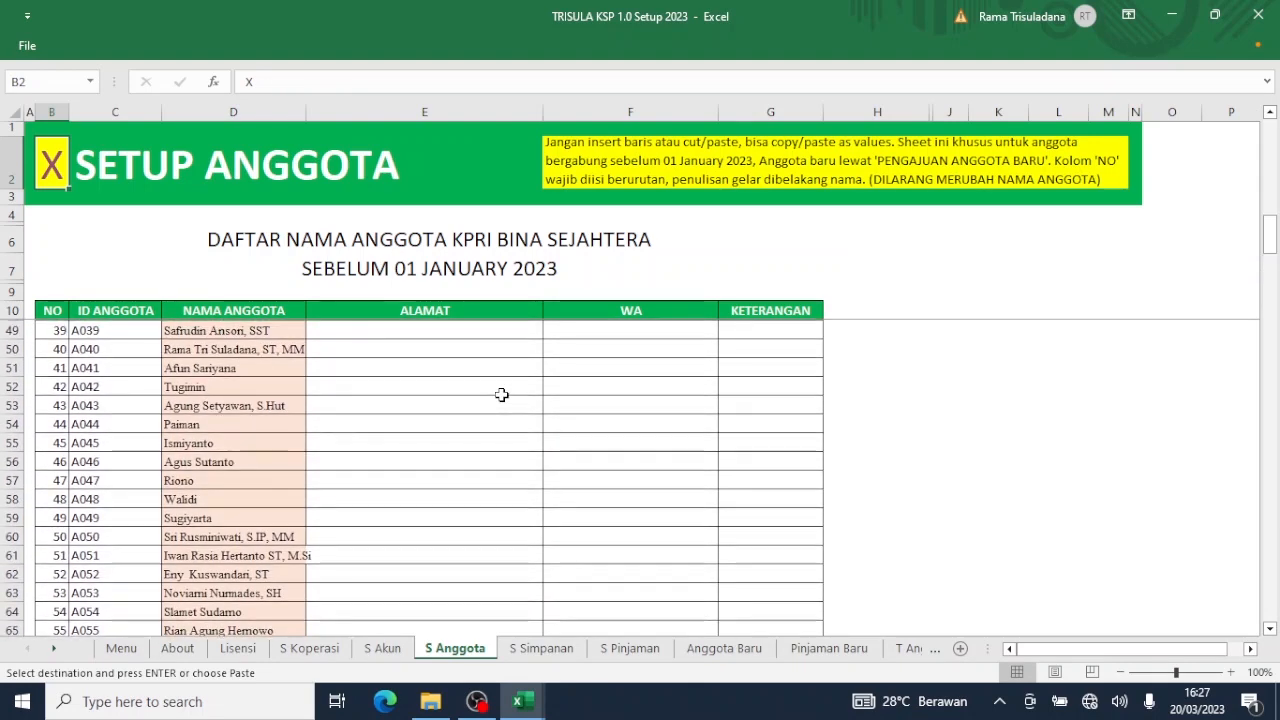
scroll(501, 395, "up", 6)
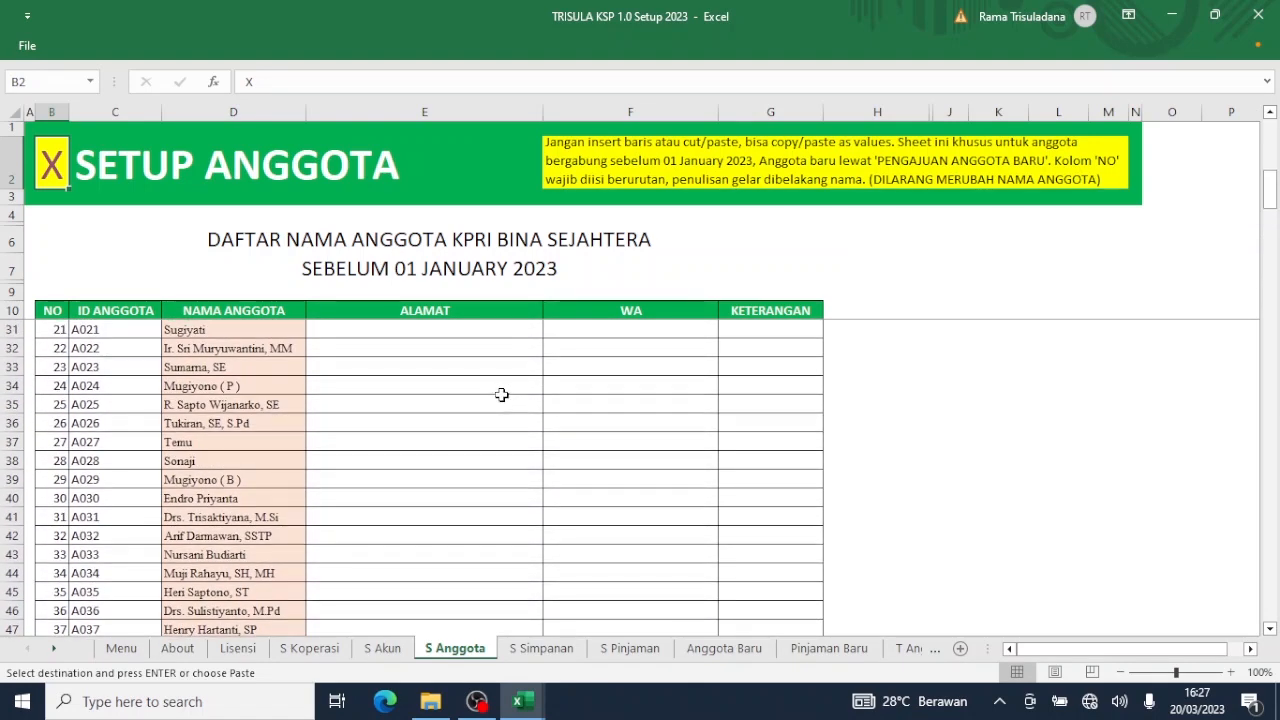
scroll(501, 395, "up", 3)
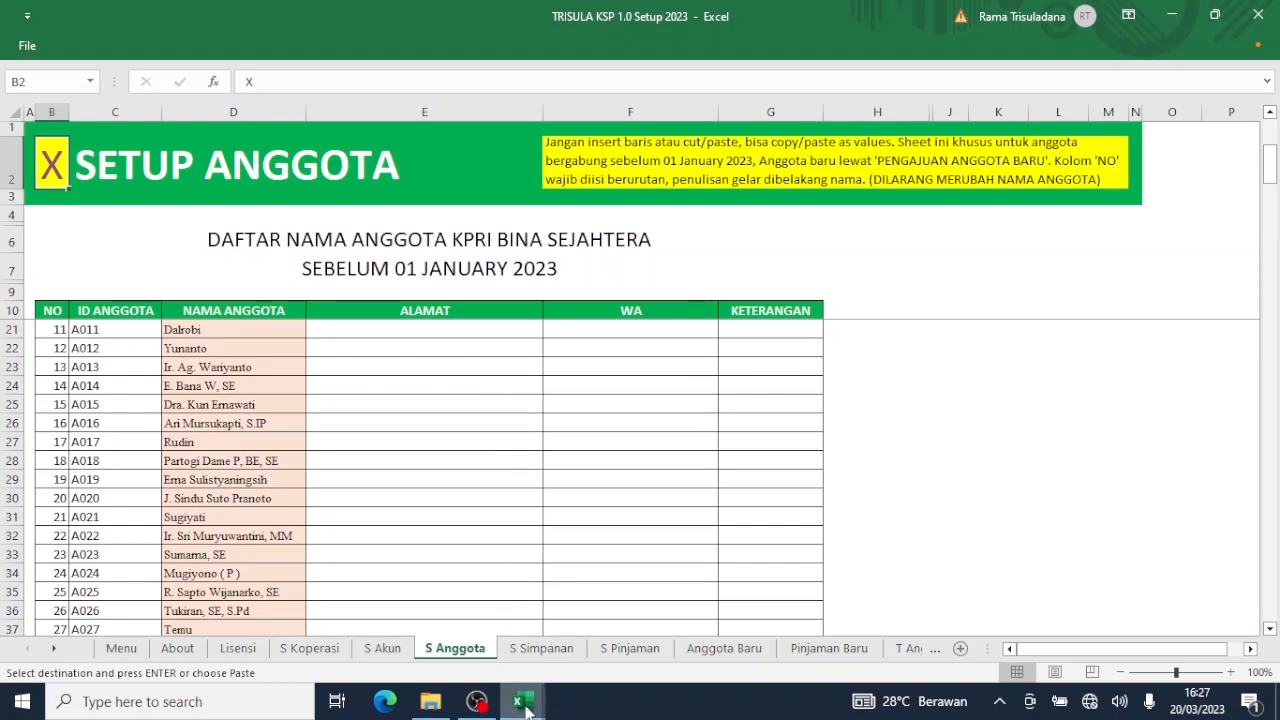
In Tutup Tahun 2022's Simpanan sheet, select member number 65's name in cell C70.
mouse_move(518, 701)
left_click(390, 640)
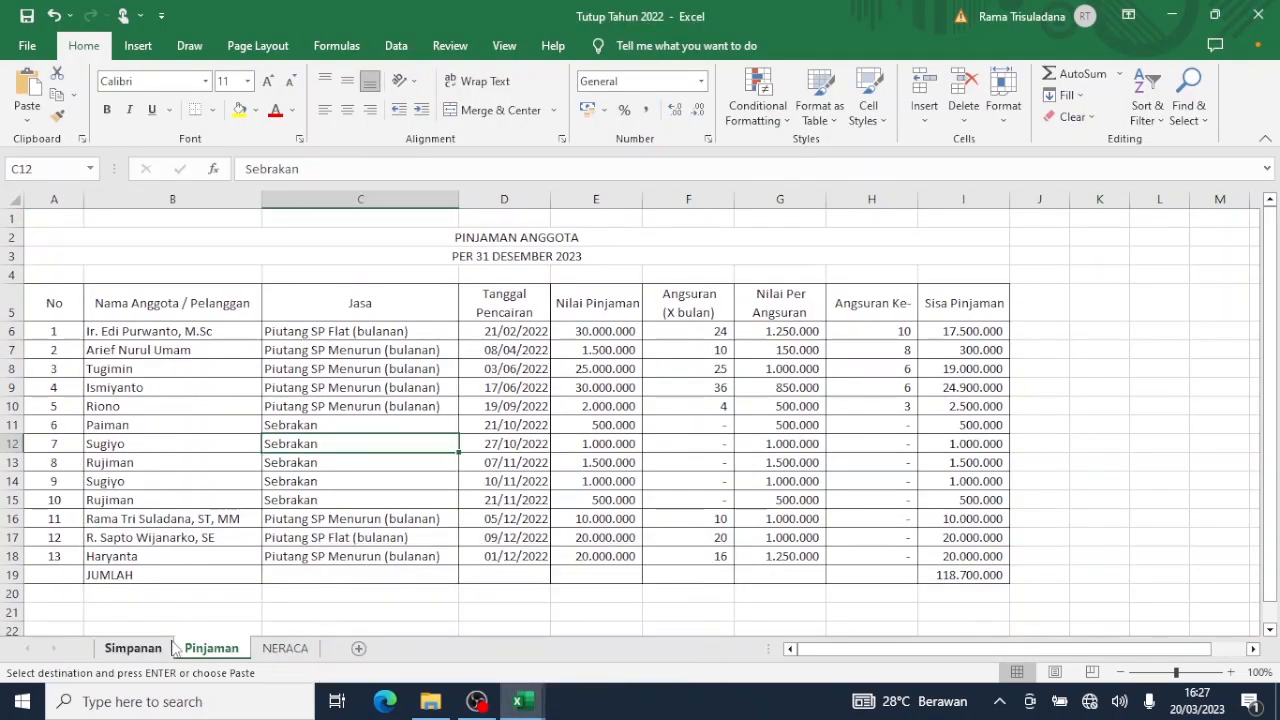
left_click(118, 652)
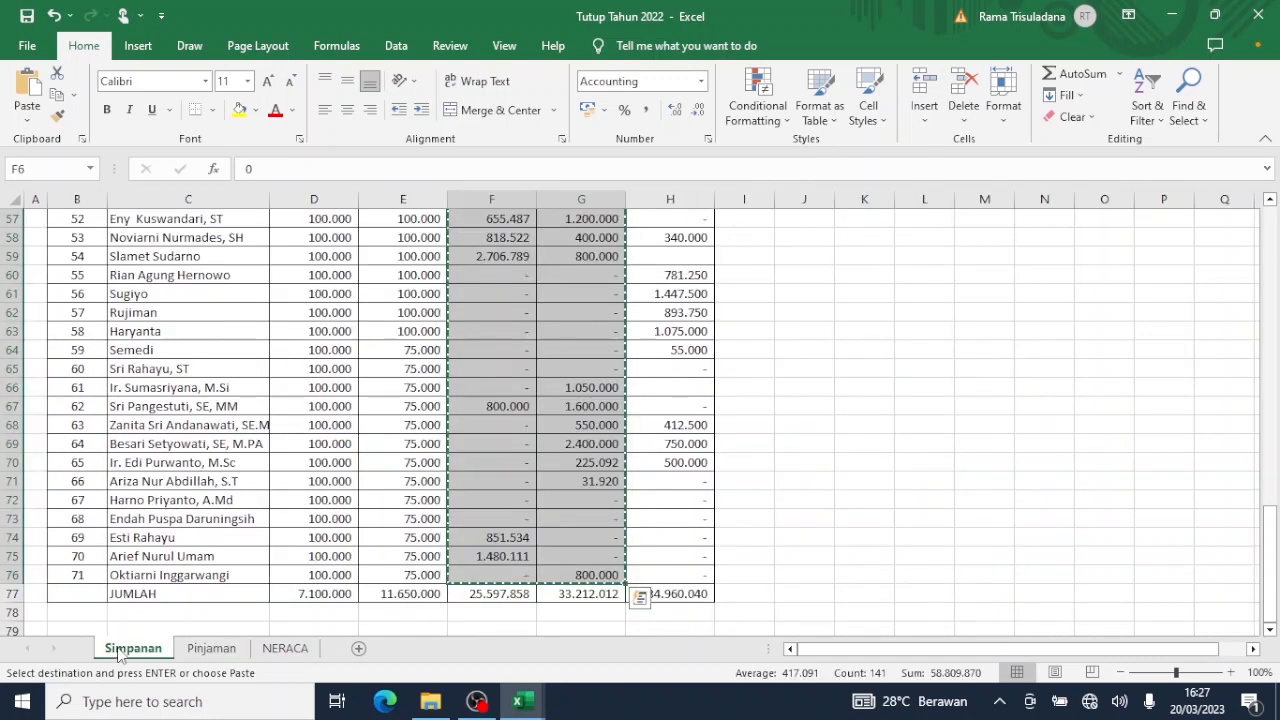
left_click(138, 463)
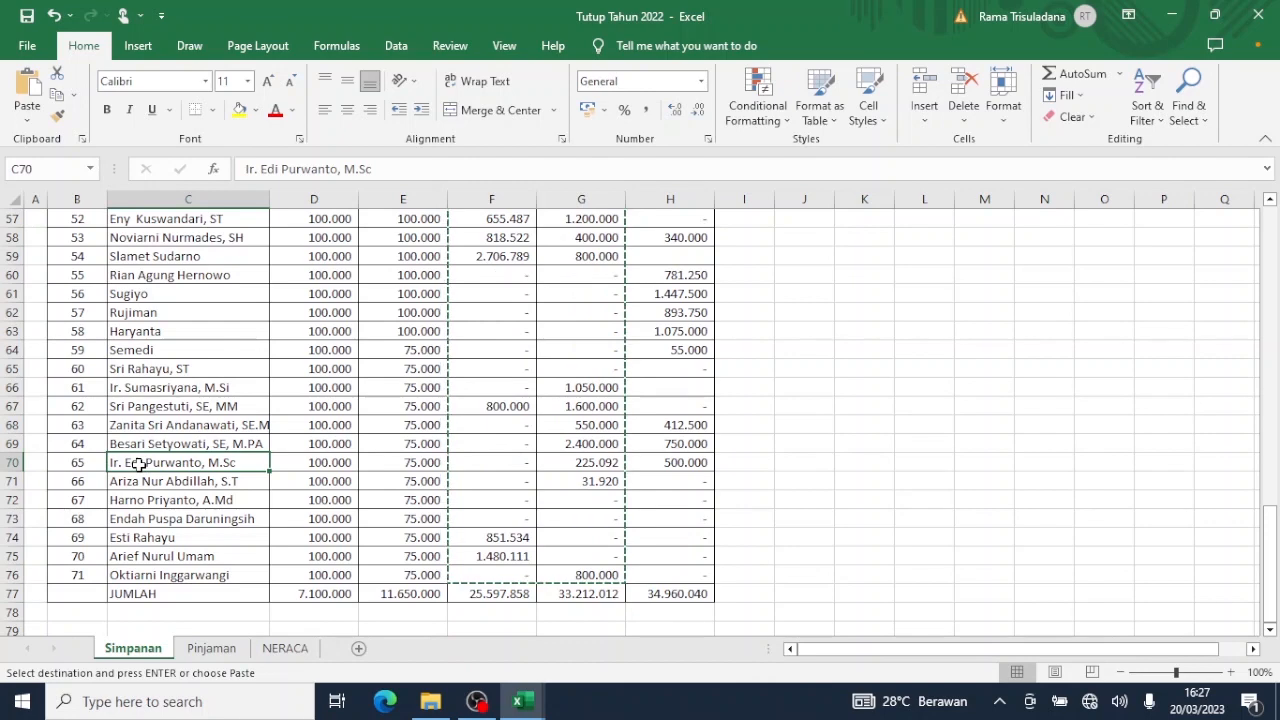
Paste the copied member name as a value into the first Pinjaman borrower cell, B6.
left_click(211, 648)
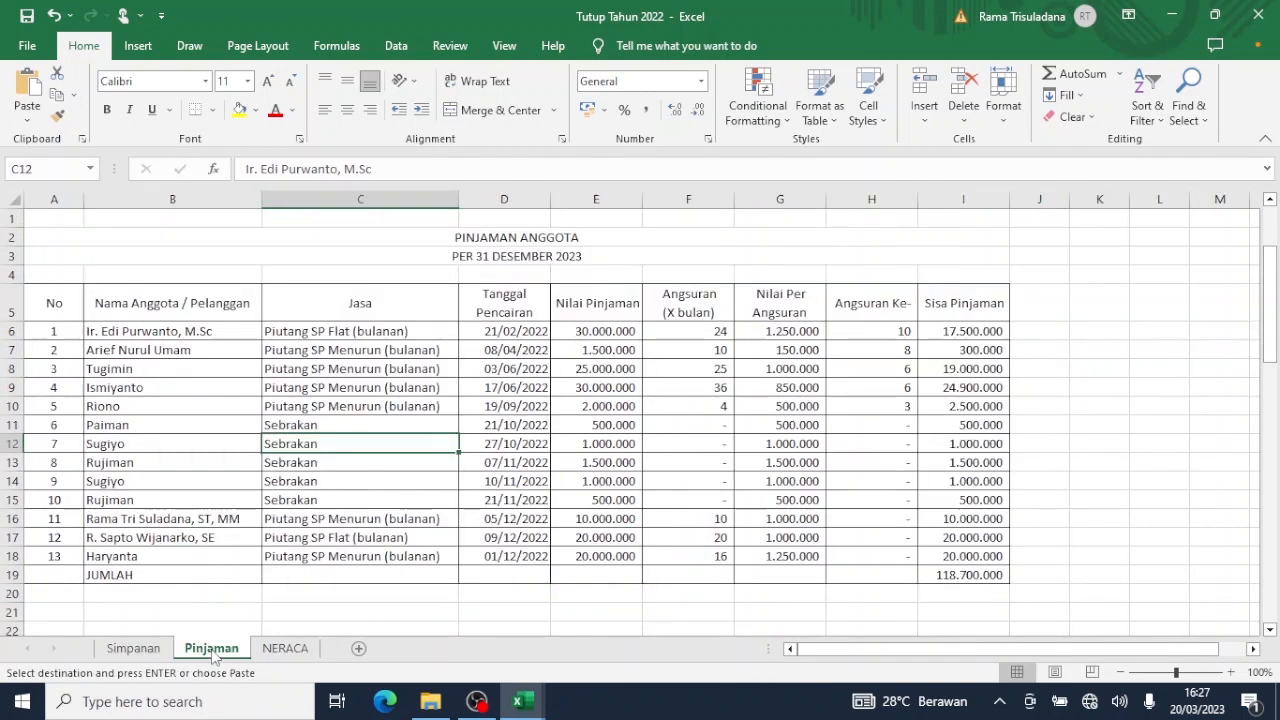
left_click(136, 330)
right_click(137, 331)
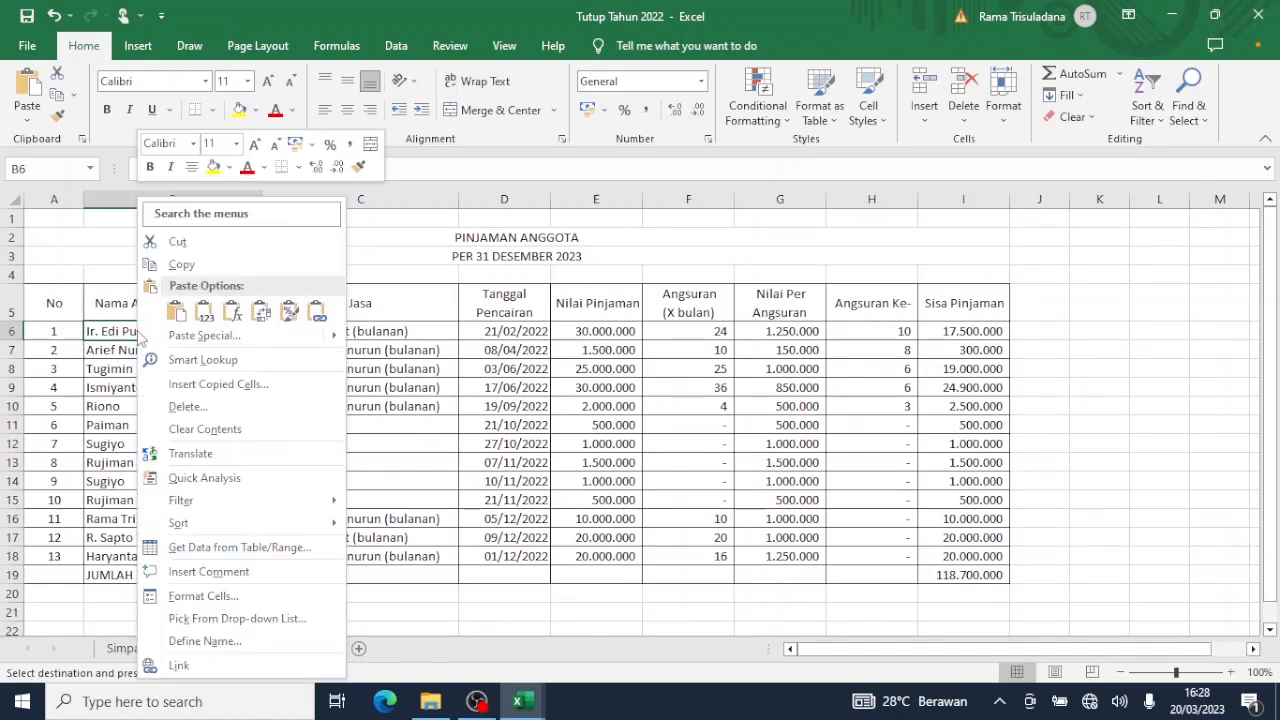
left_click(203, 313)
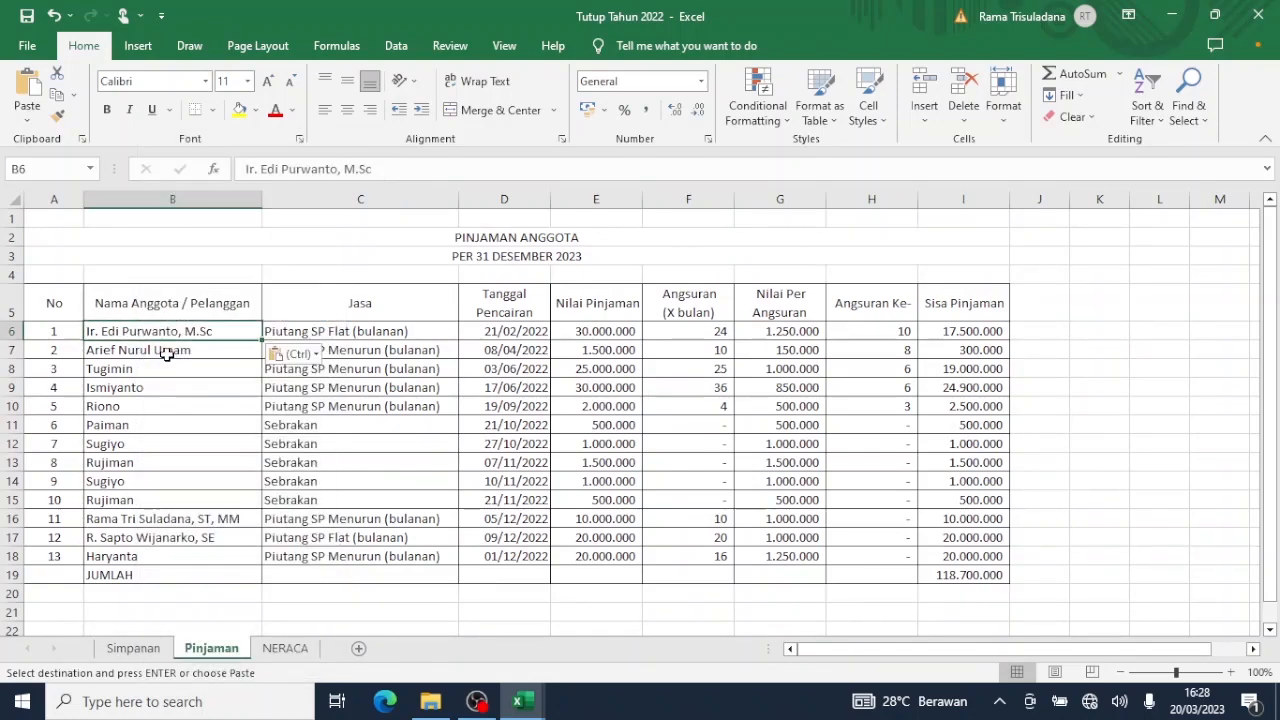
Take the second borrower's member name from Simpanan and paste it as a value into B7.
left_click(131, 648)
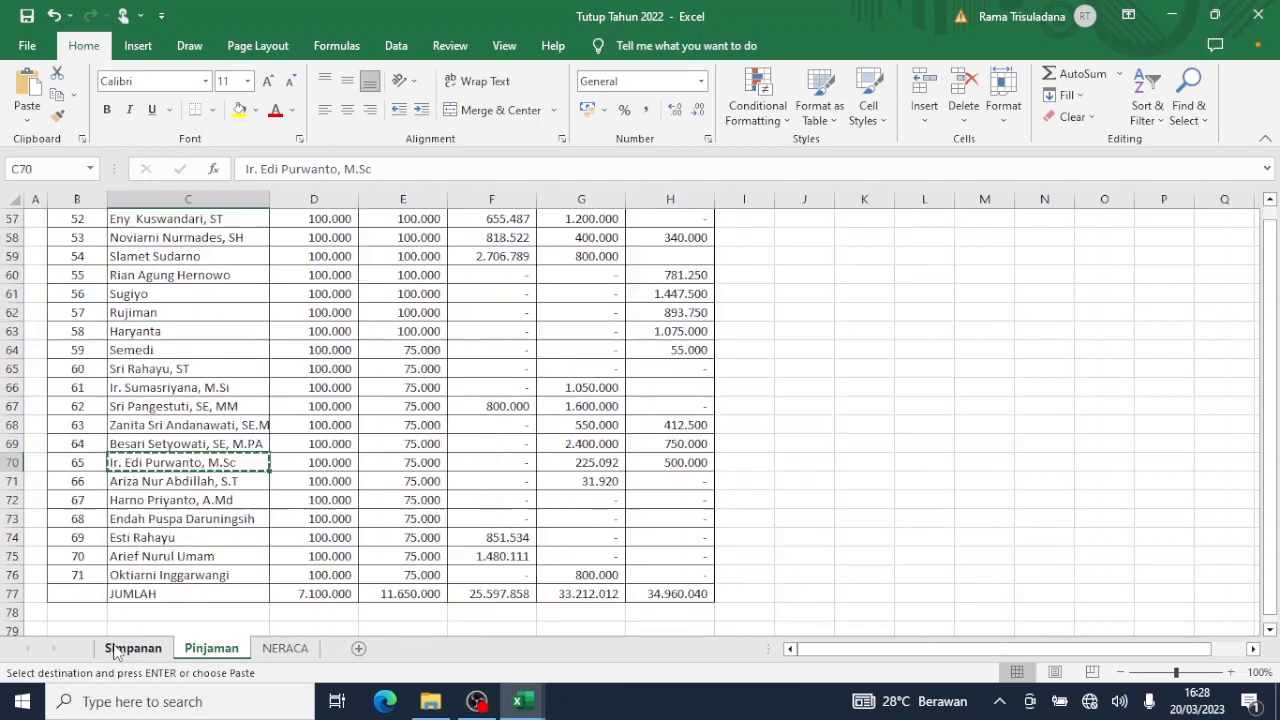
left_click(160, 556)
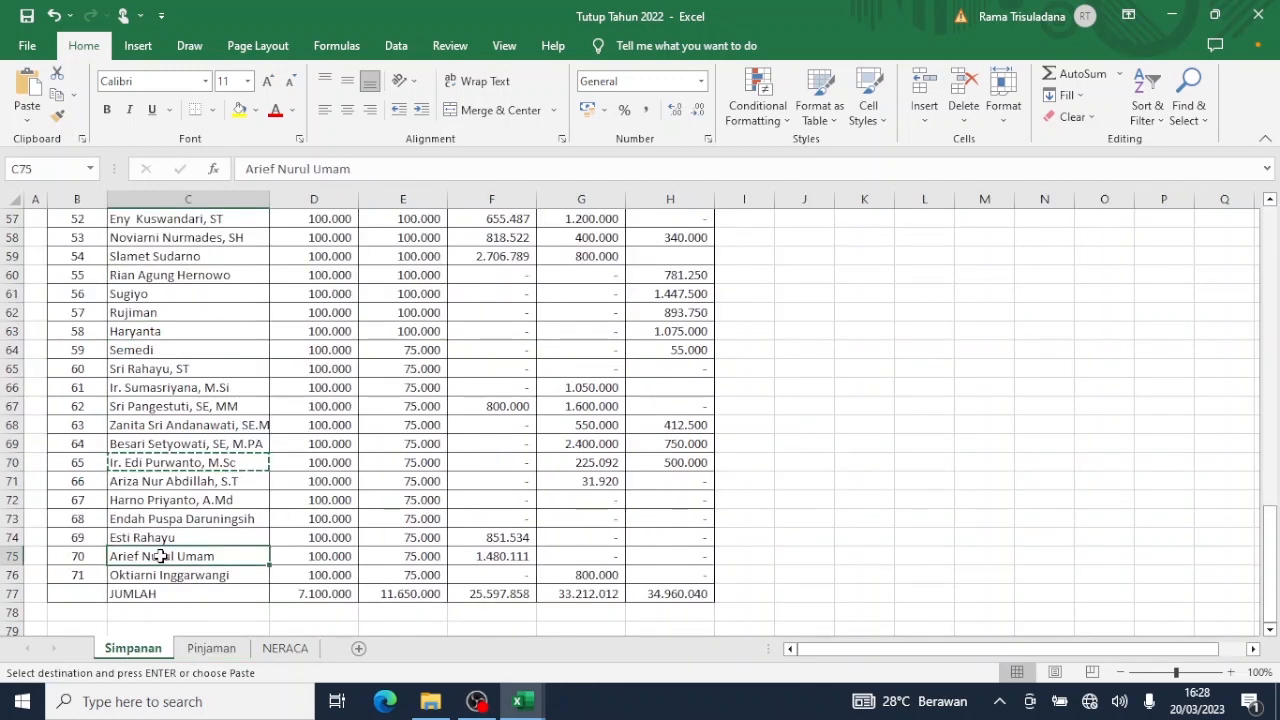
left_click(211, 648)
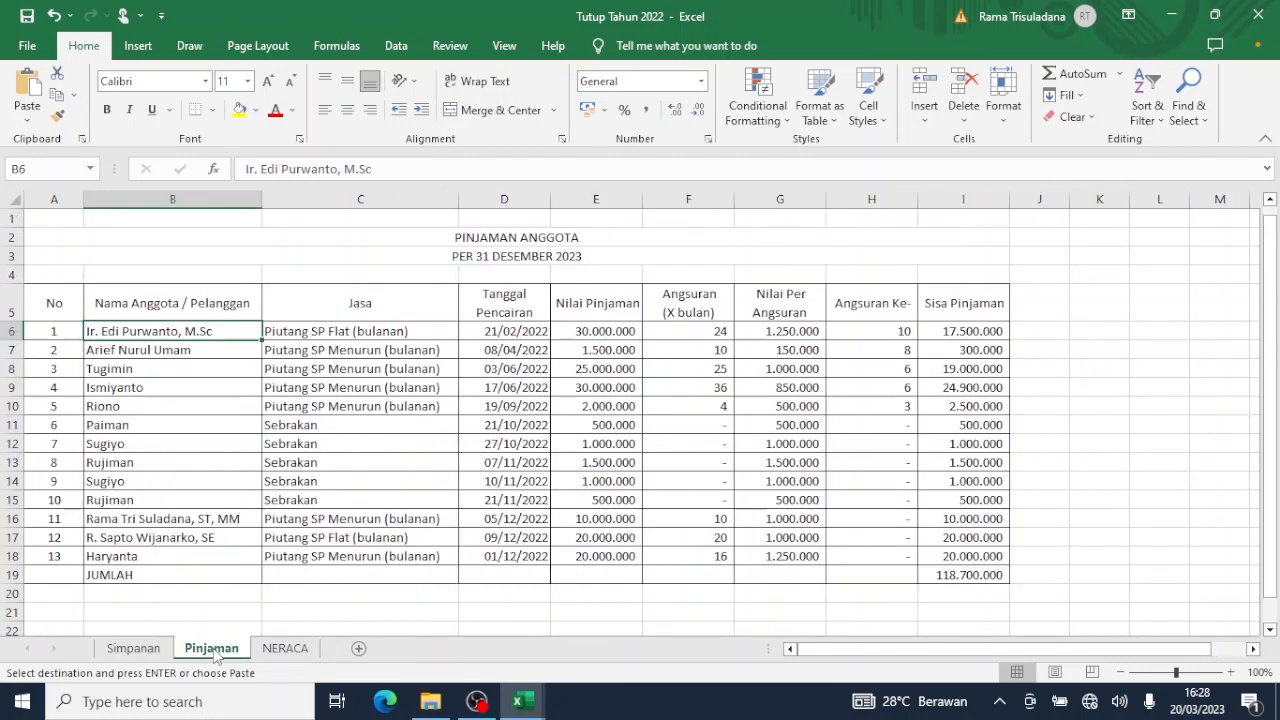
left_click(124, 356)
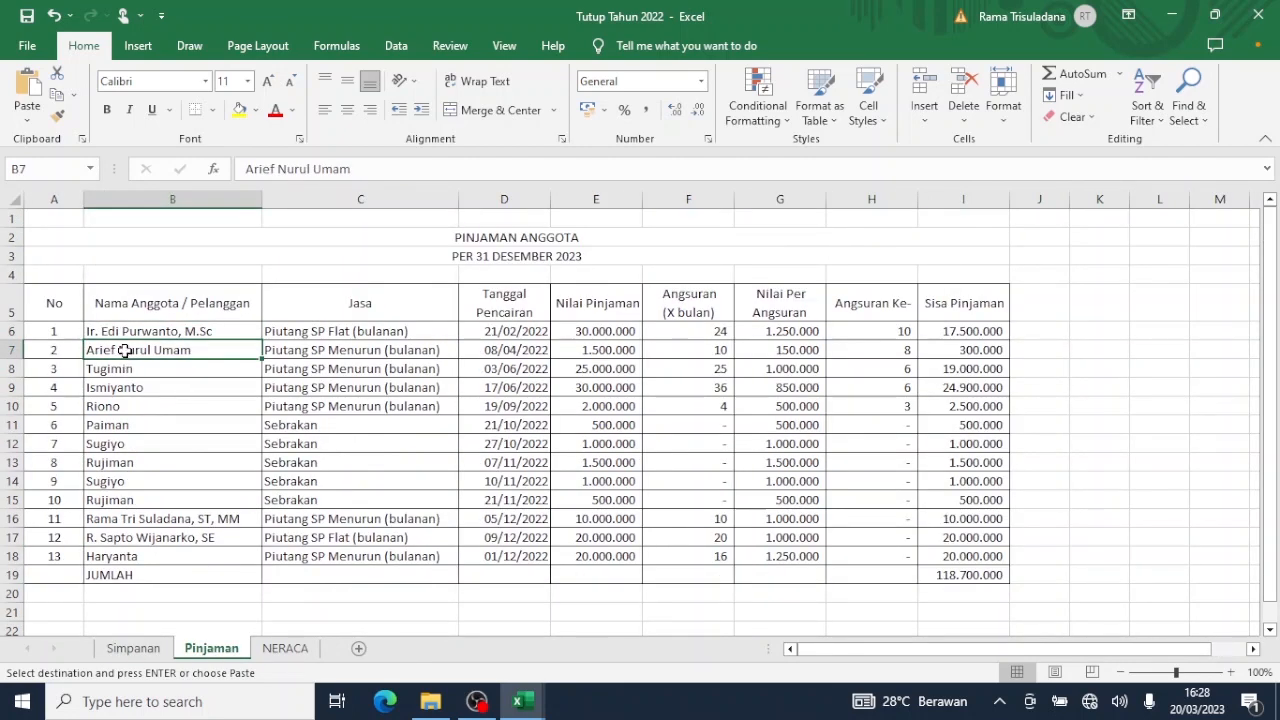
right_click(124, 351)
left_click(195, 318)
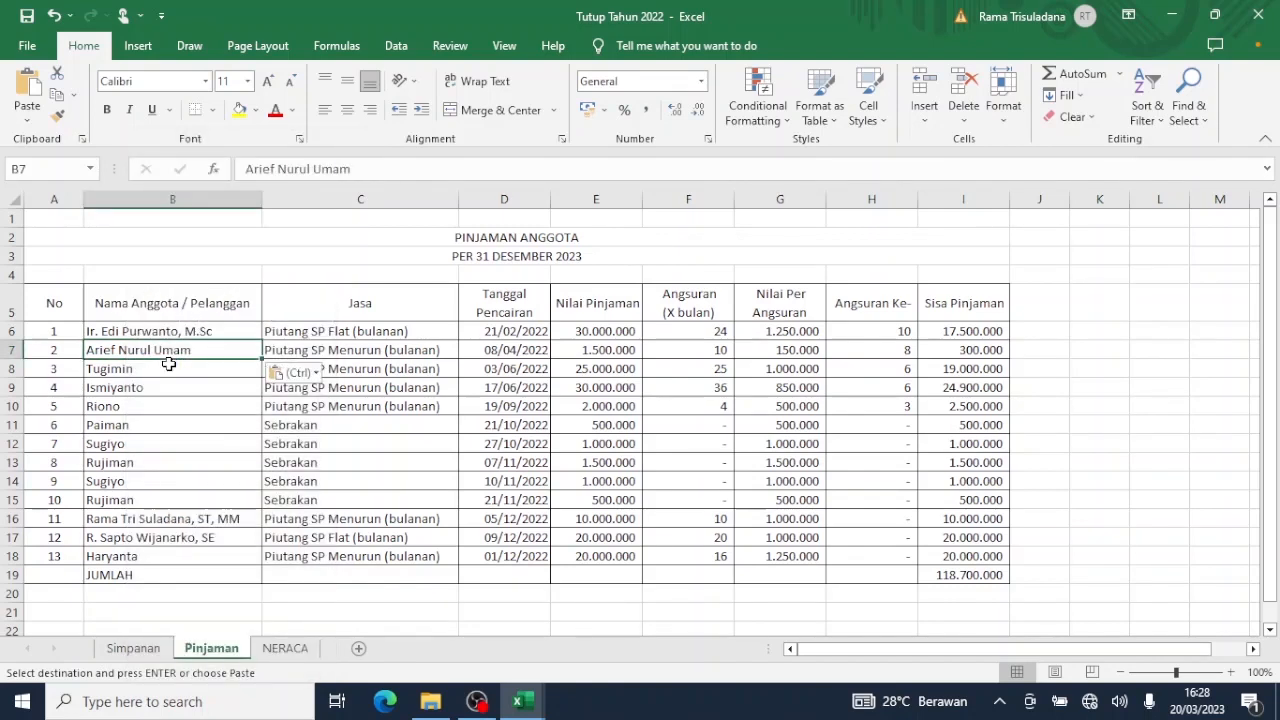
Copy the member name in Simpanan C47 and paste it as a value into Pinjaman B8.
left_click(169, 365)
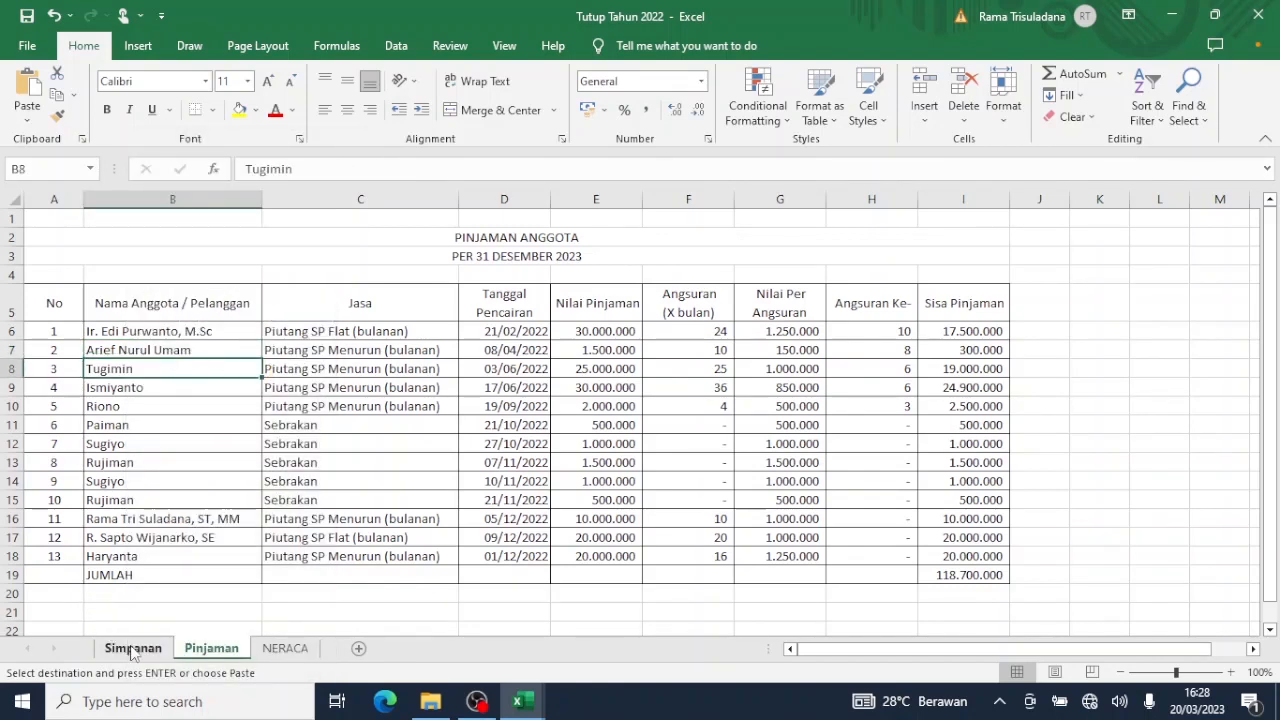
left_click(133, 648)
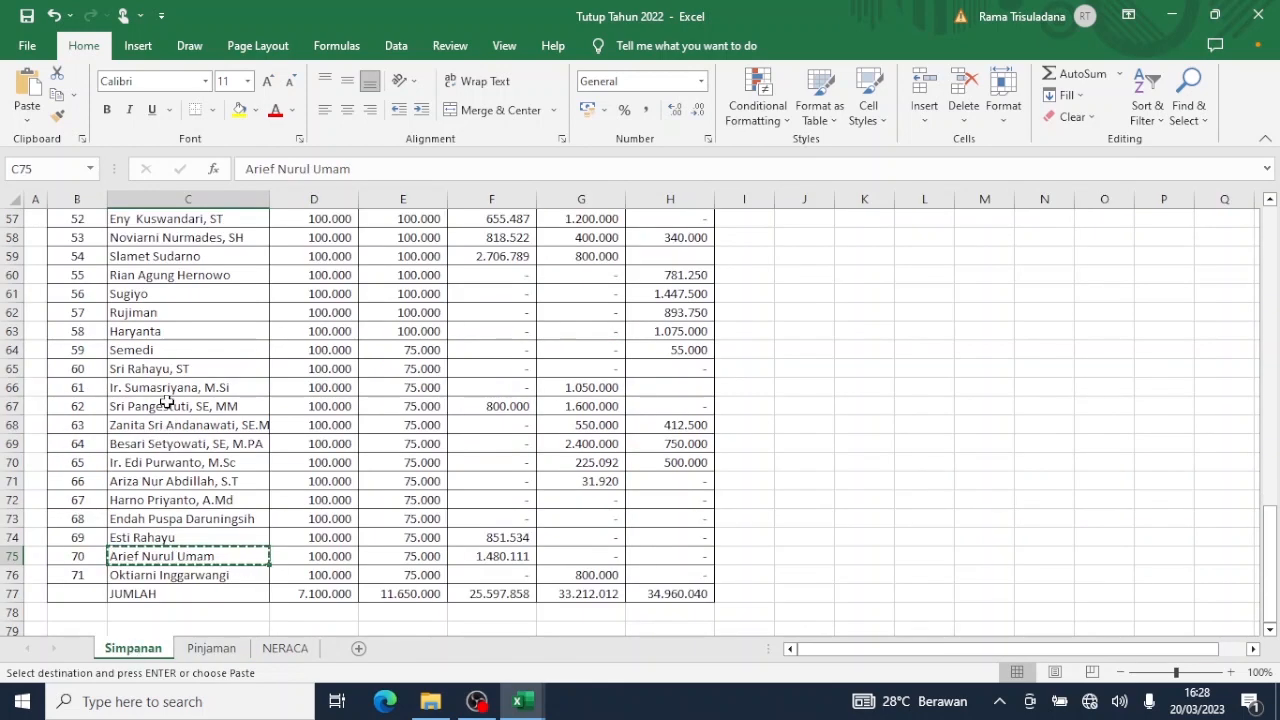
scroll(166, 410, "up", 5)
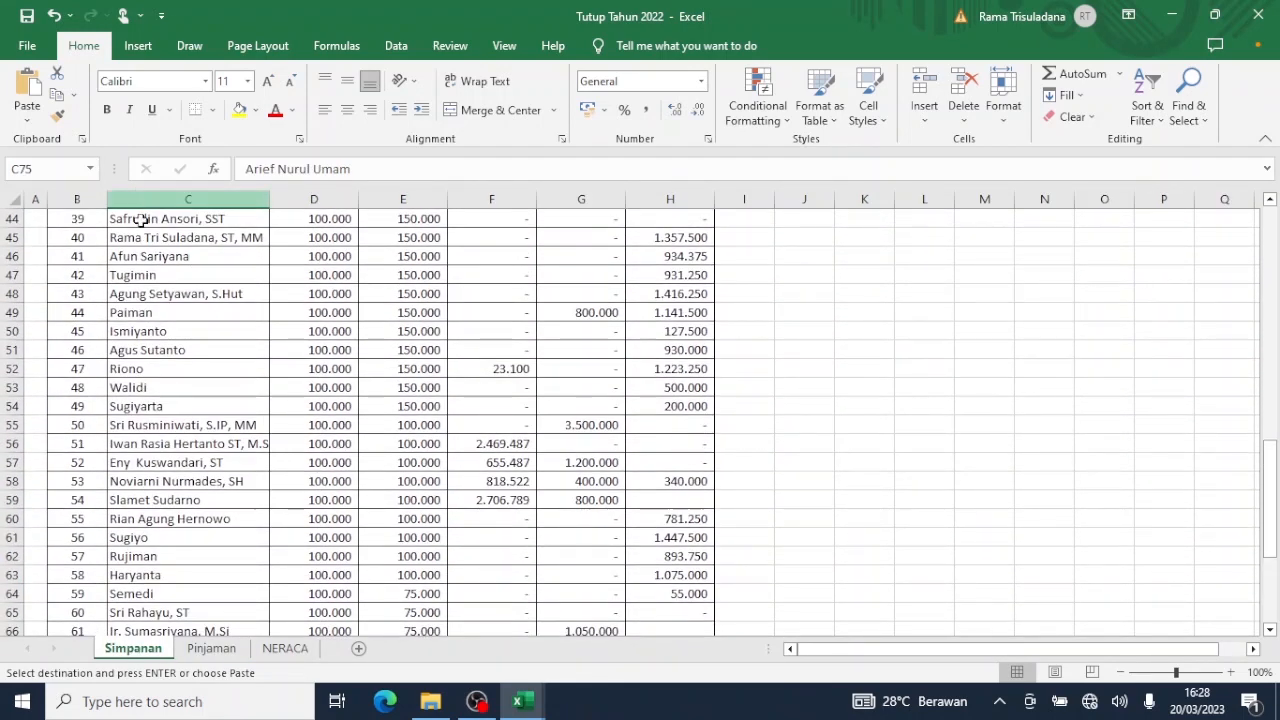
left_click(147, 277)
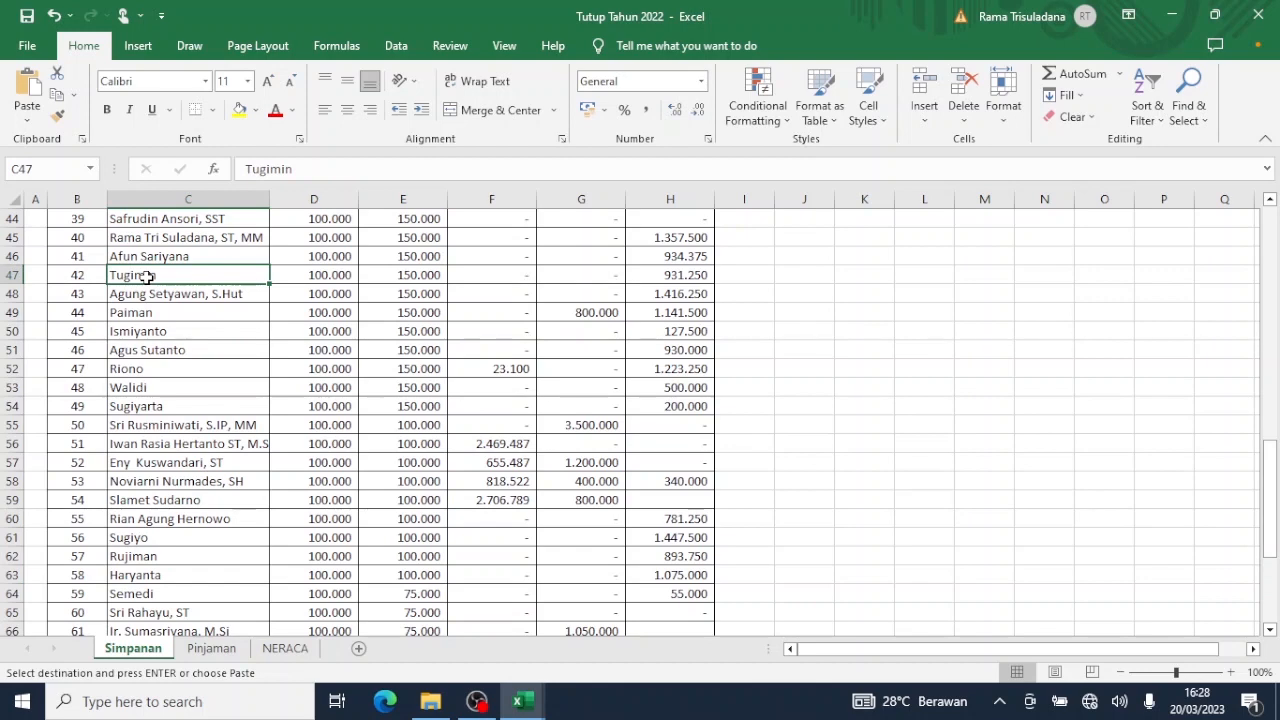
key("ctrl+c")
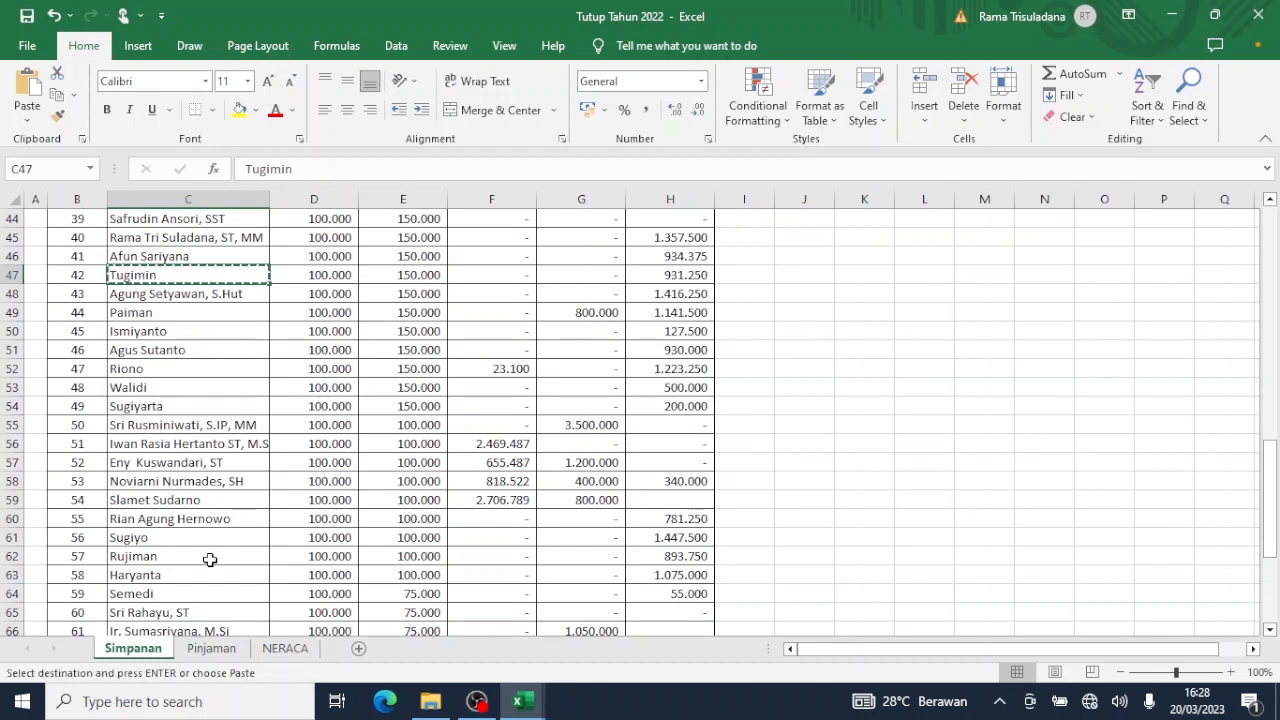
left_click(211, 648)
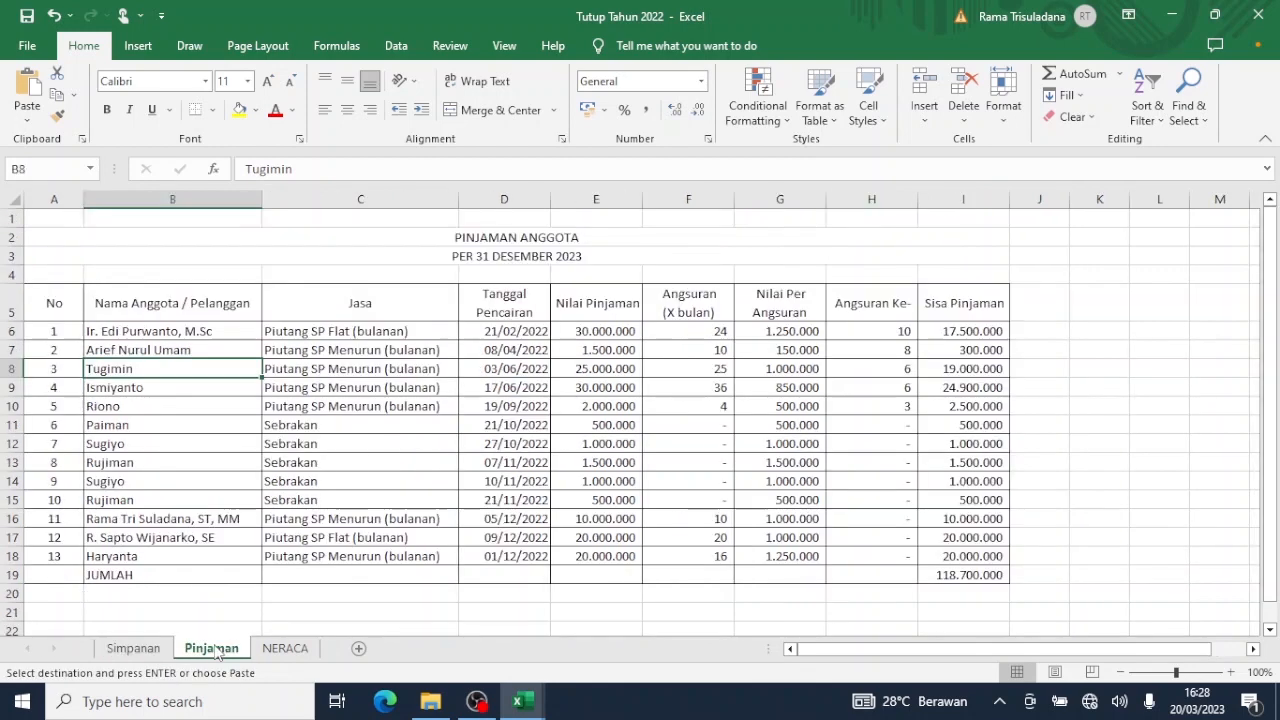
right_click(160, 368)
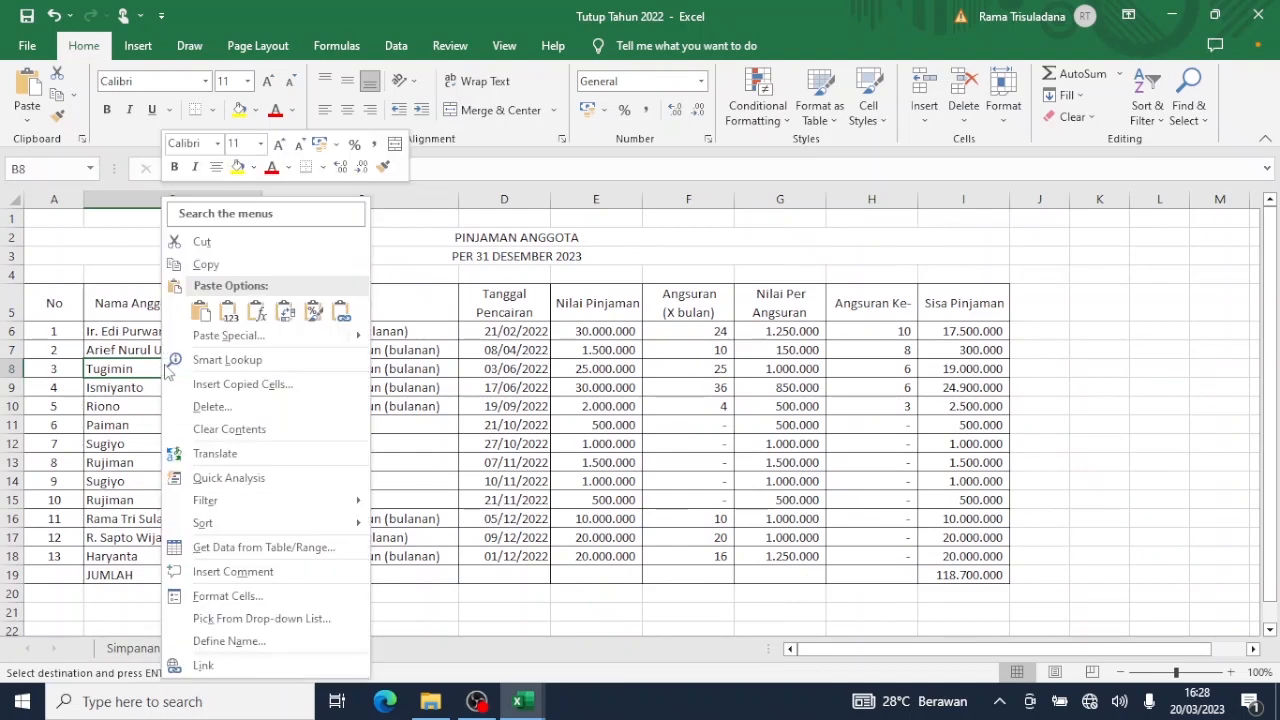
left_click(229, 314)
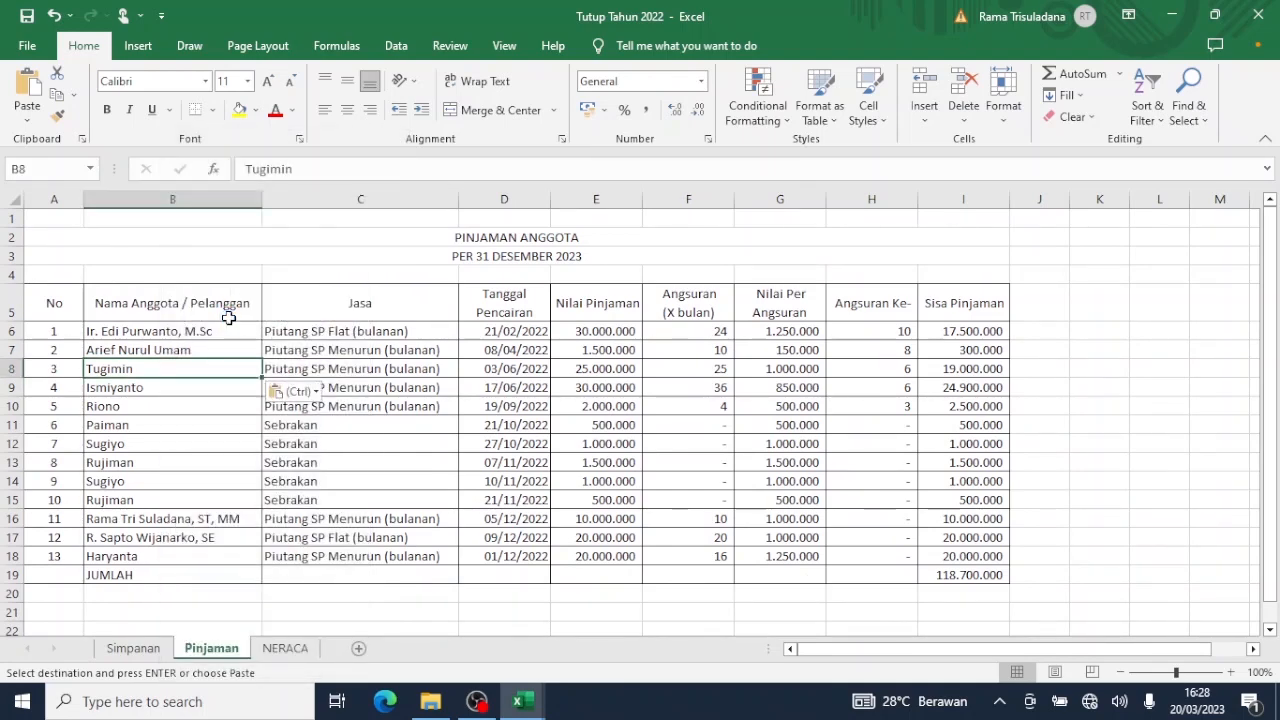
Copy the member name in Simpanan C50 and paste it as a value into Pinjaman B9.
left_click(168, 386)
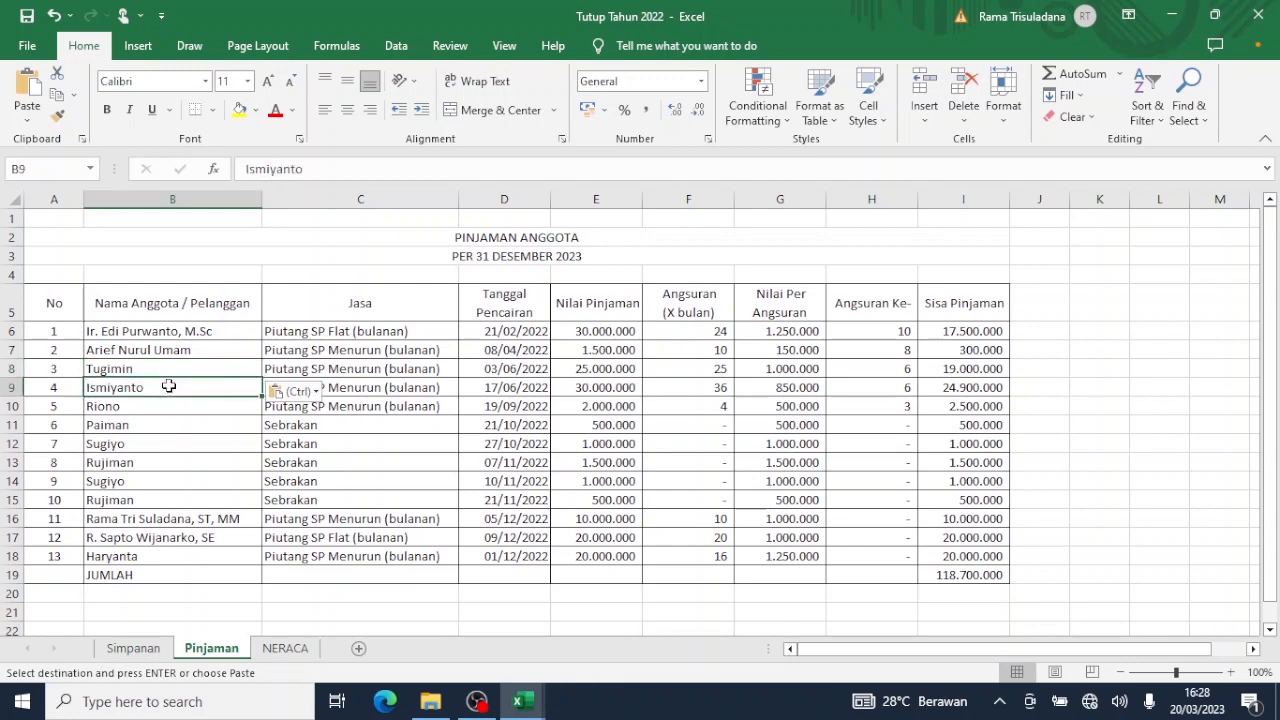
left_click(160, 650)
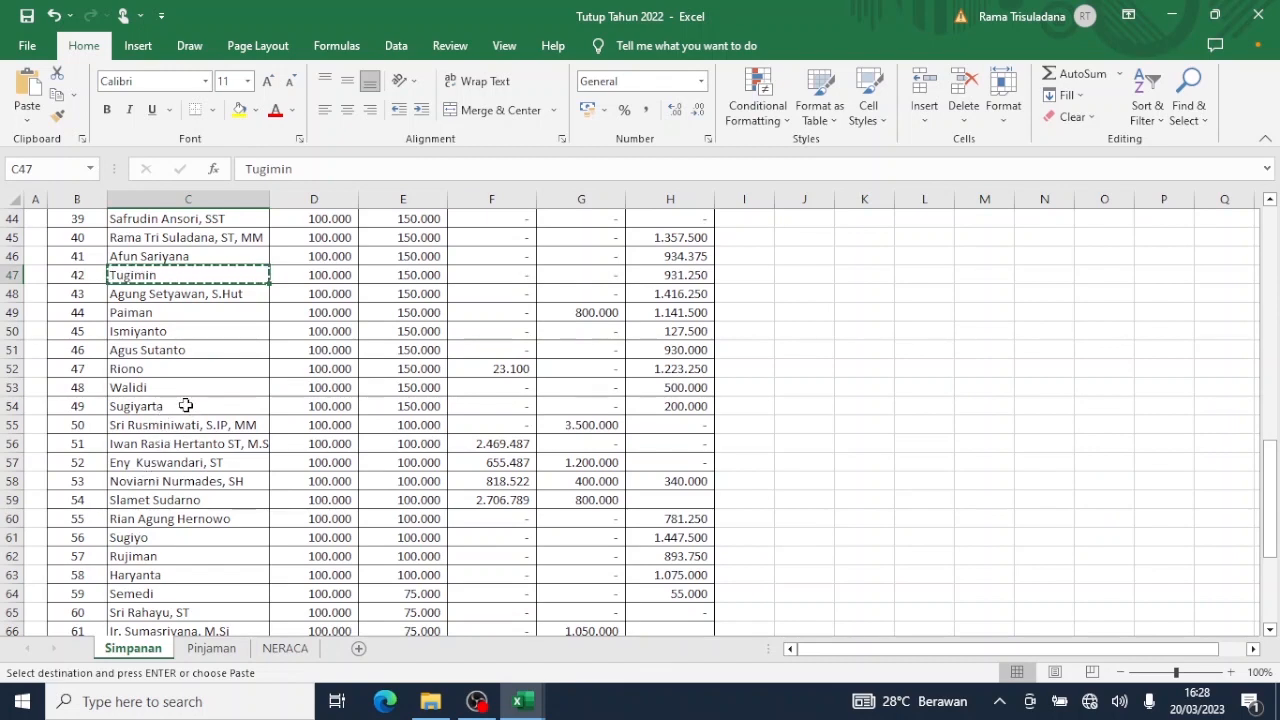
scroll(185, 405, "up", 4)
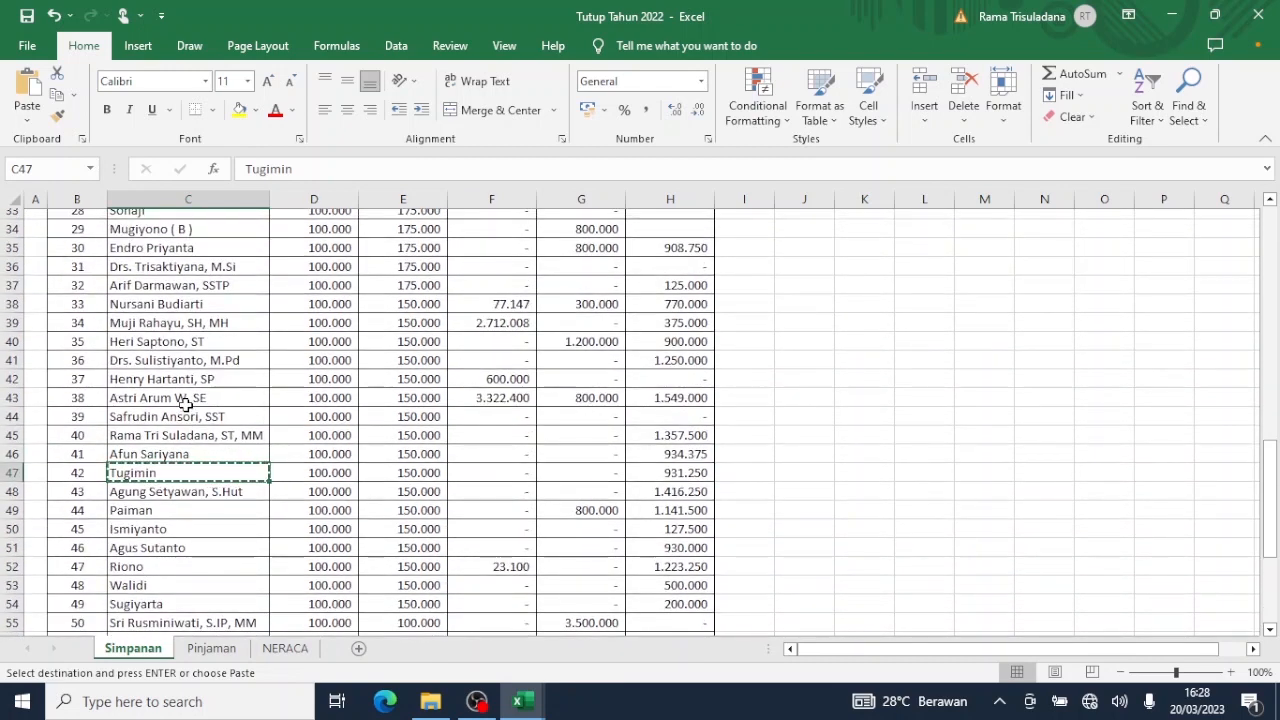
scroll(185, 405, "down", 1)
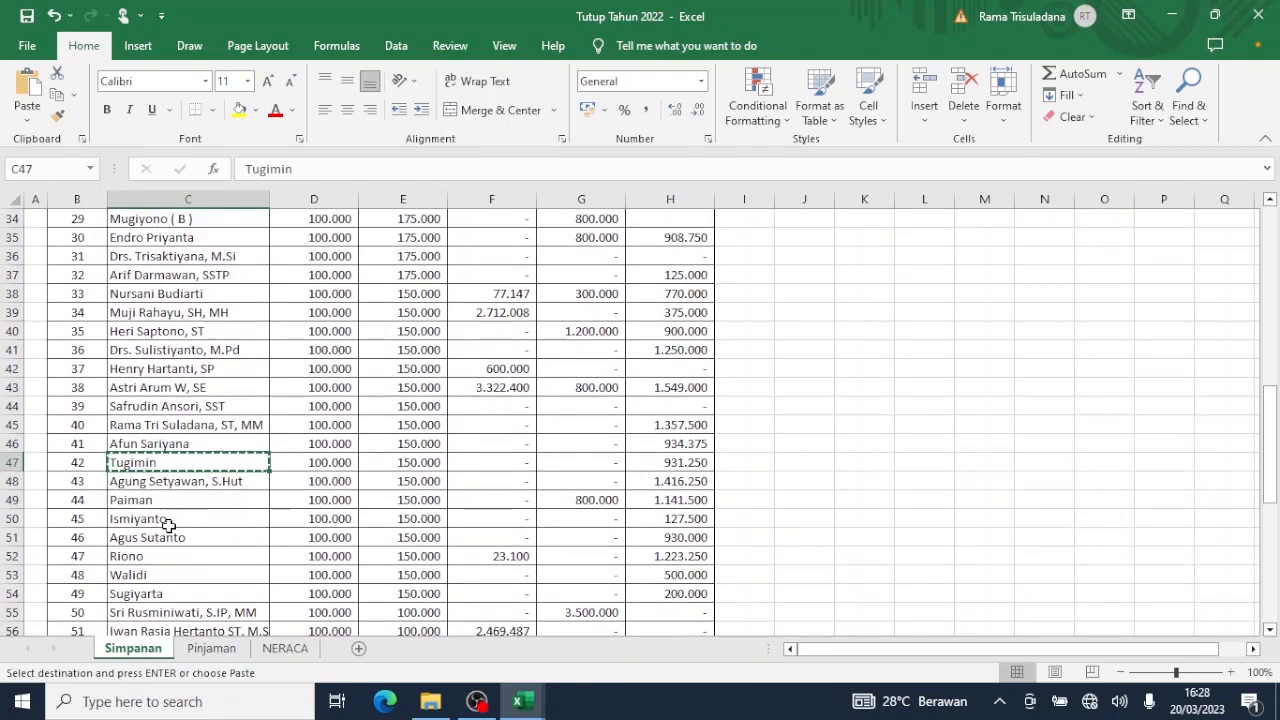
left_click(177, 518)
key("ctrl+c")
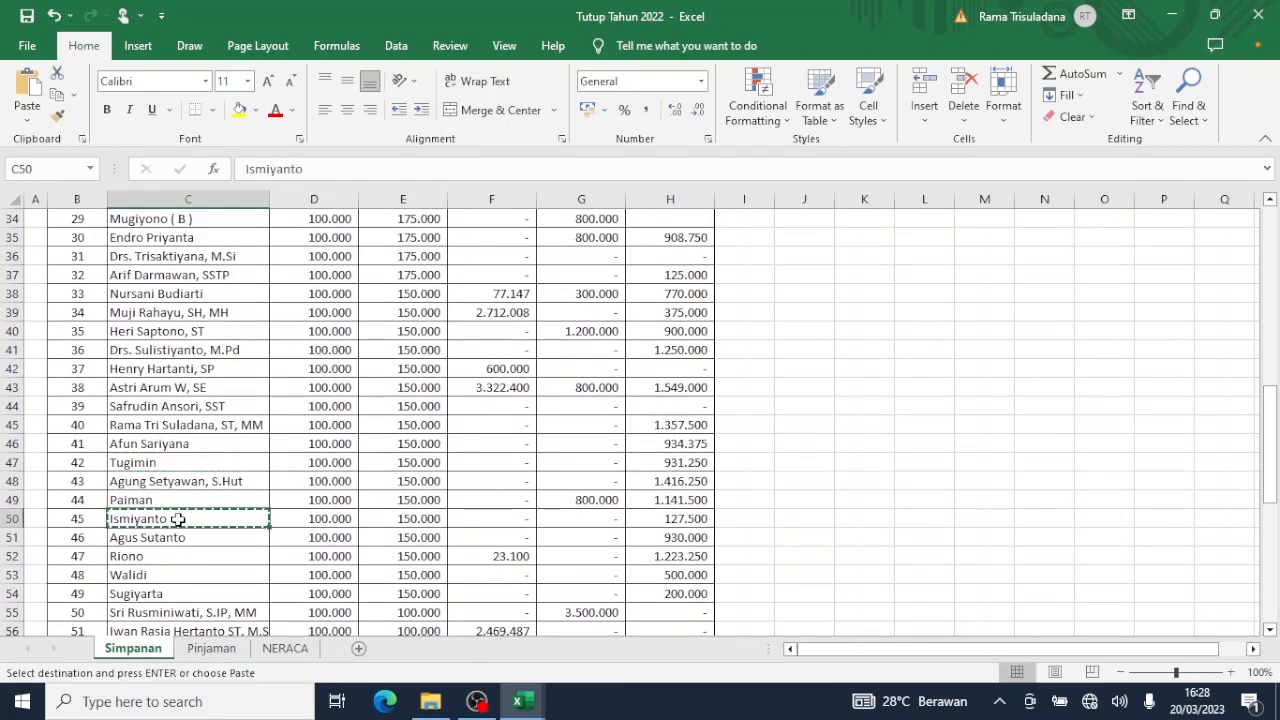
left_click(211, 648)
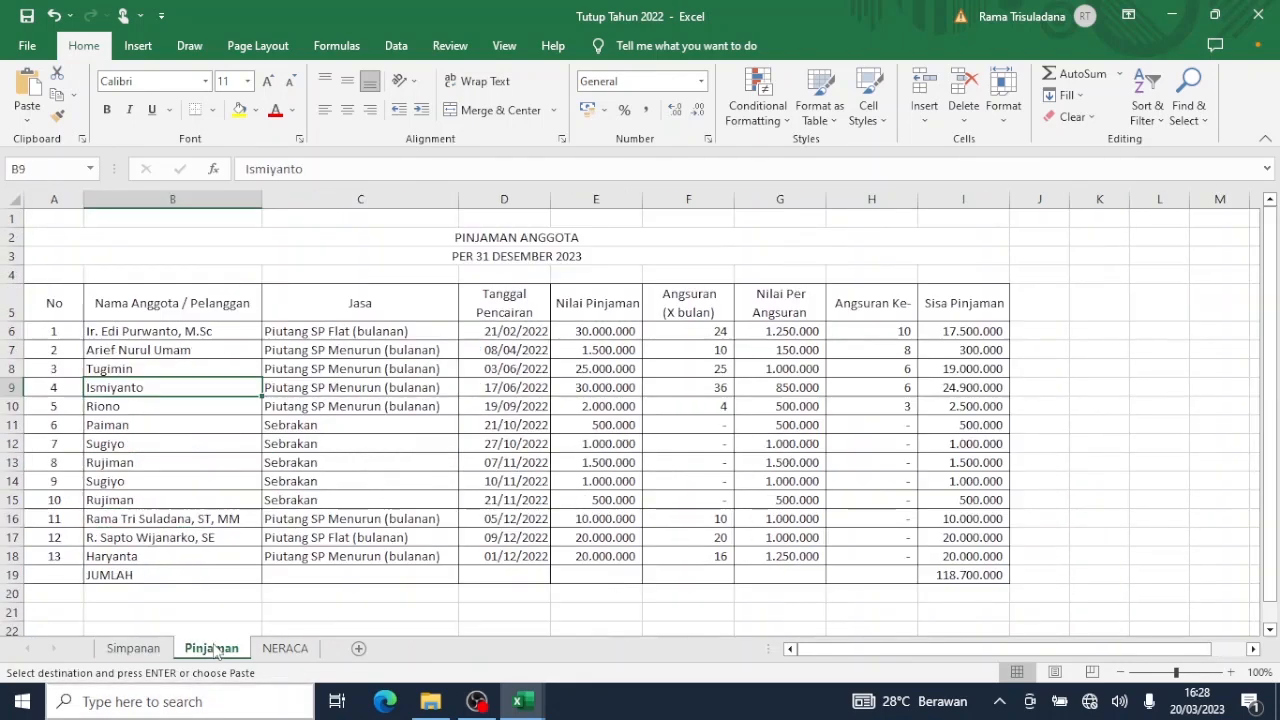
right_click(159, 388)
left_click(229, 316)
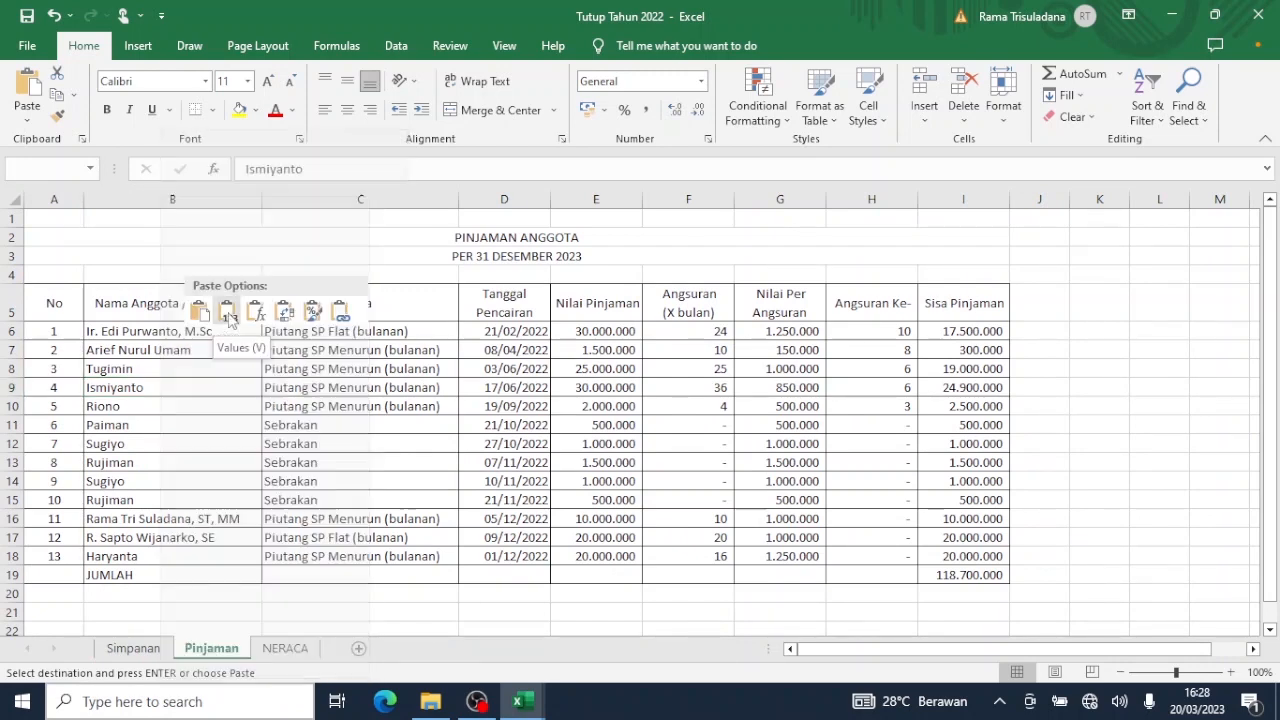
Copy the member name in Simpanan C52 and paste it as a value into Pinjaman B10.
left_click(145, 404)
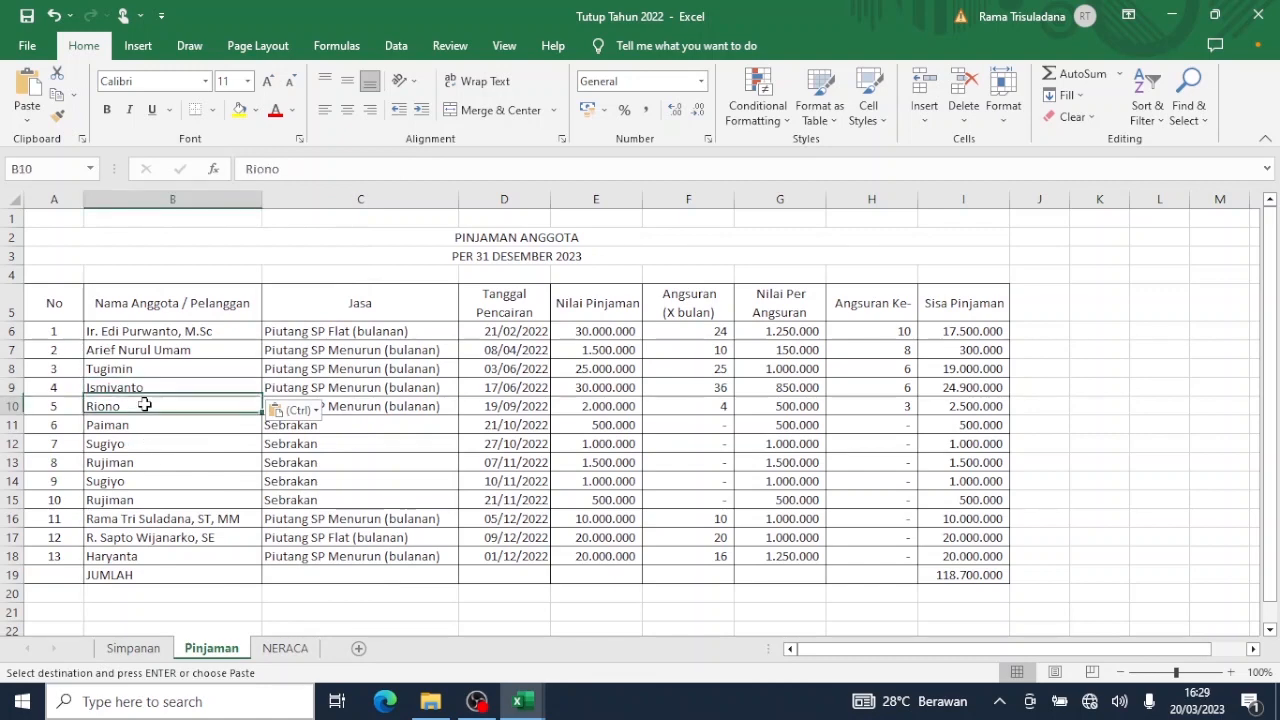
left_click(135, 649)
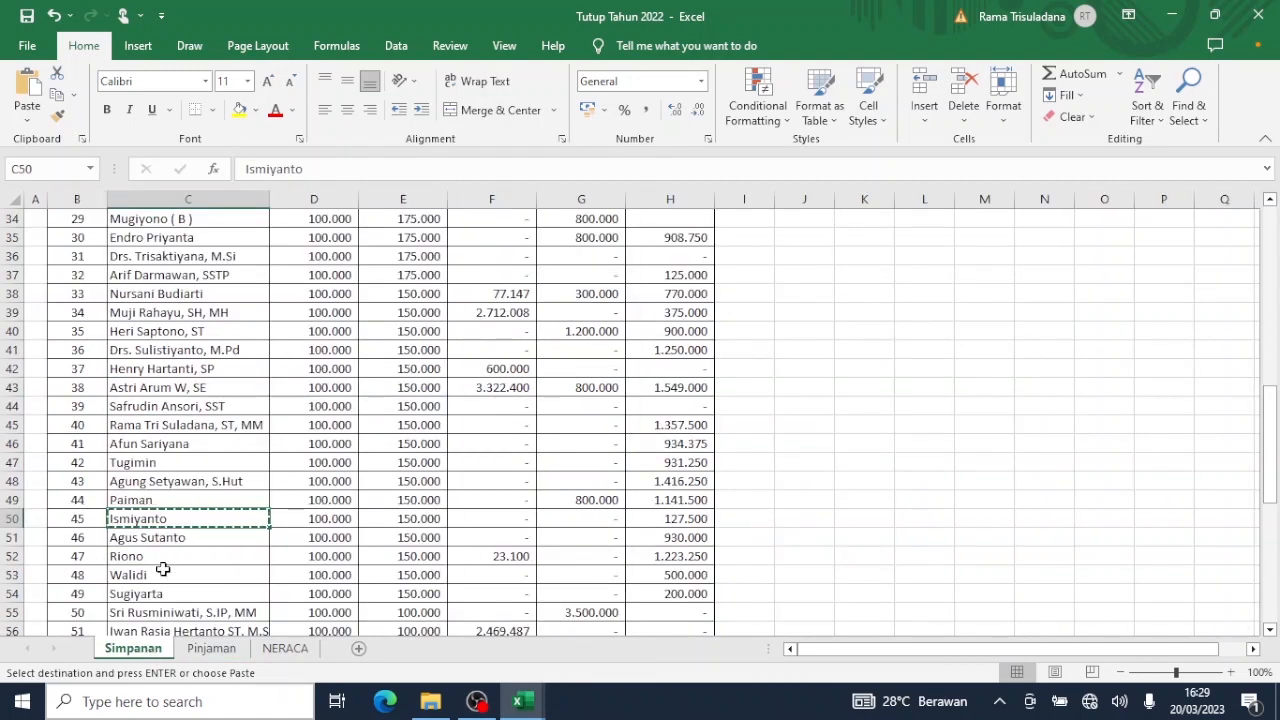
left_click(165, 558)
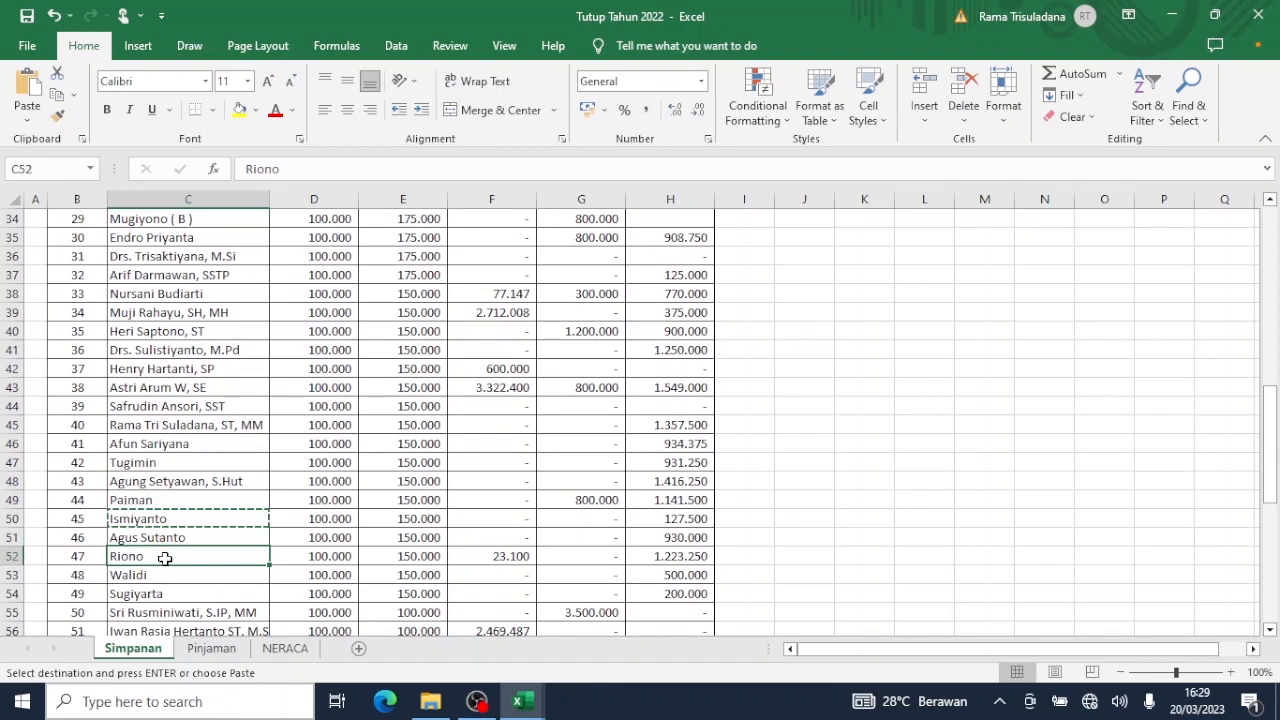
key("ctrl+c")
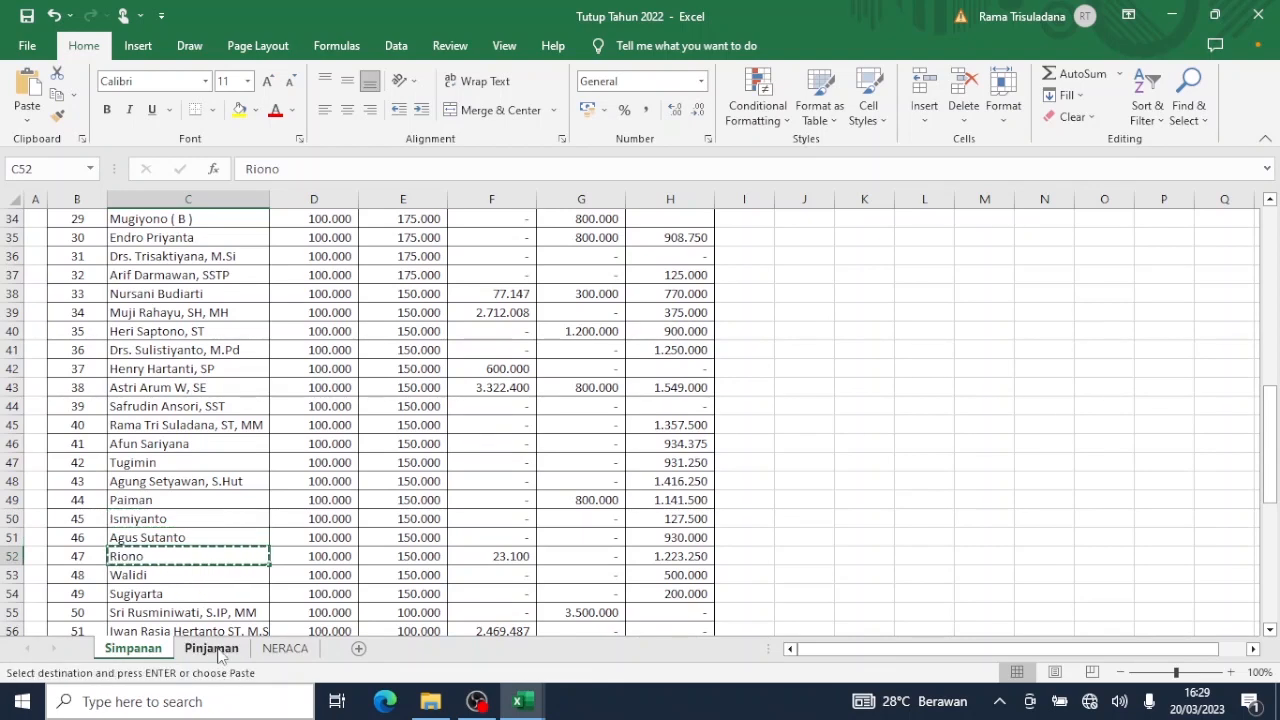
left_click(212, 649)
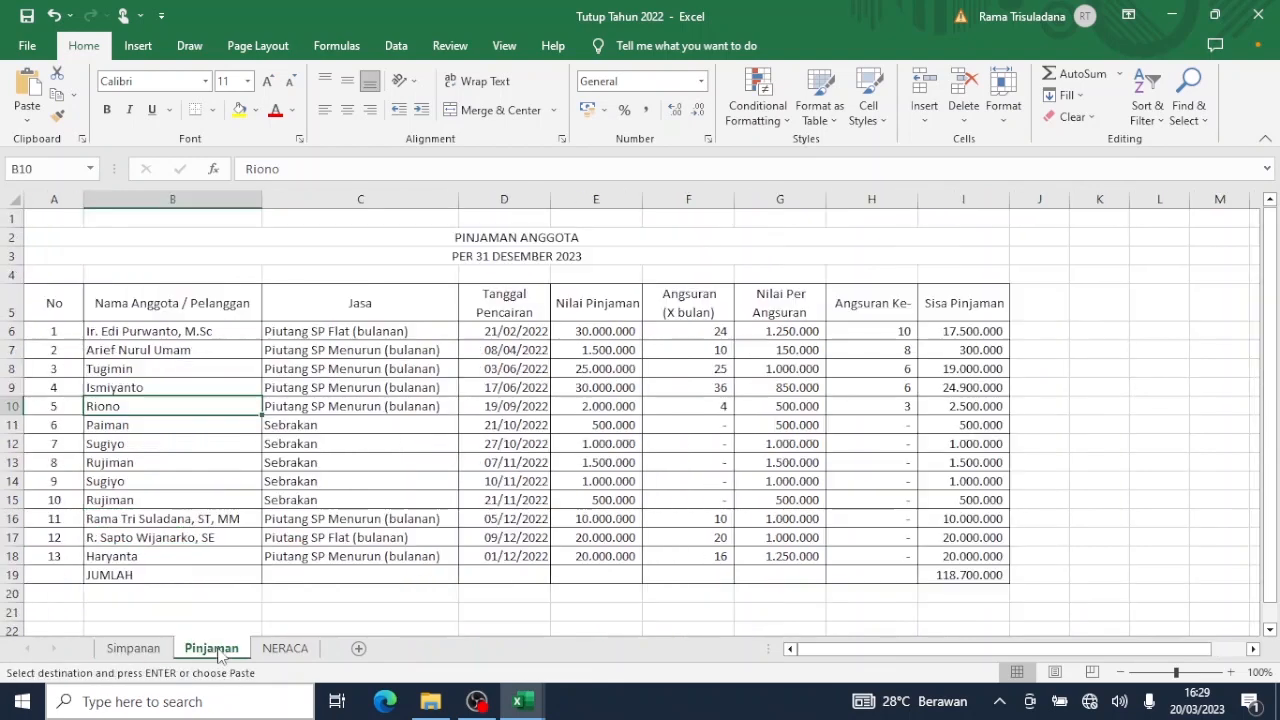
right_click(143, 405)
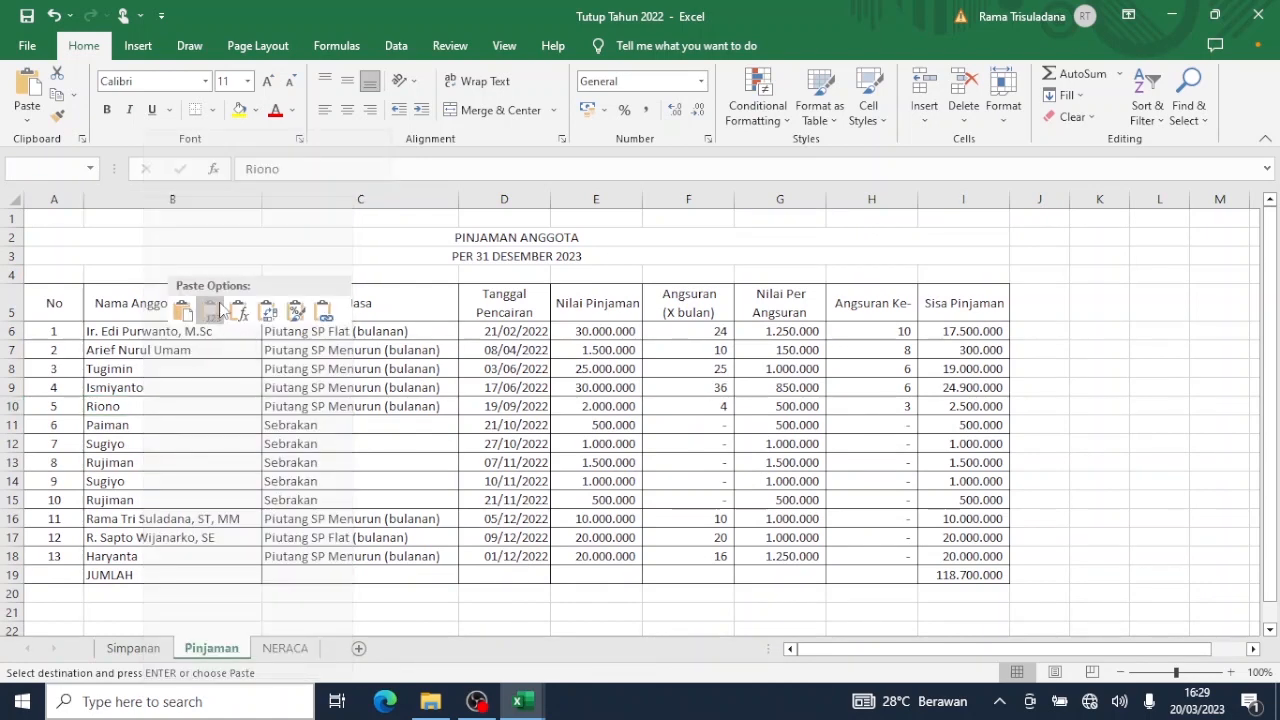
left_click(220, 310)
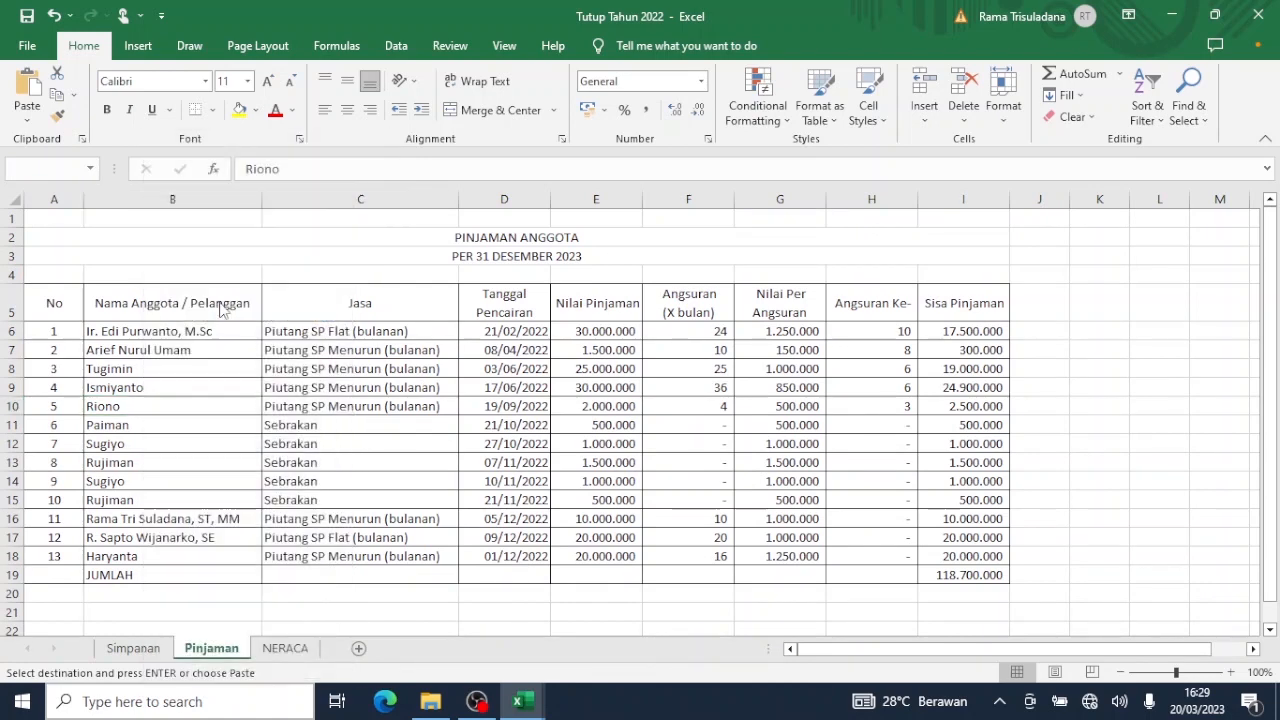
Copy the member name in Simpanan C49 and paste it as a value into Pinjaman B11.
left_click(161, 423)
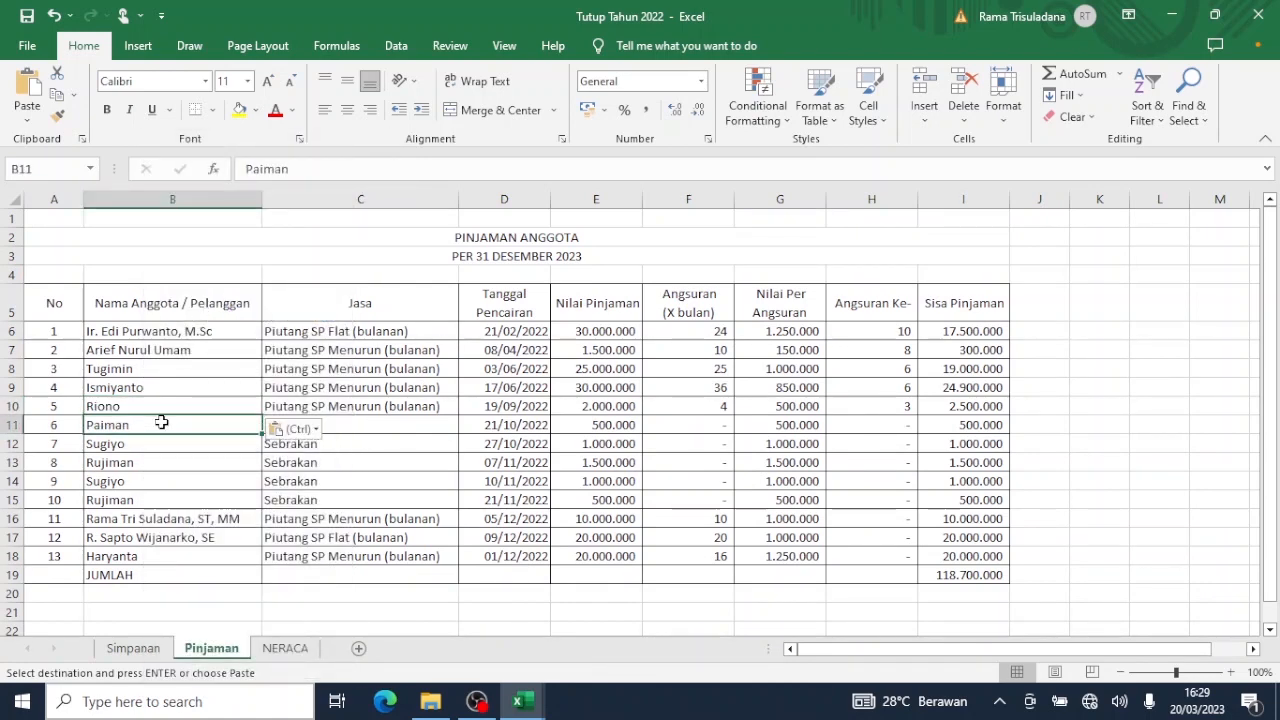
left_click(155, 649)
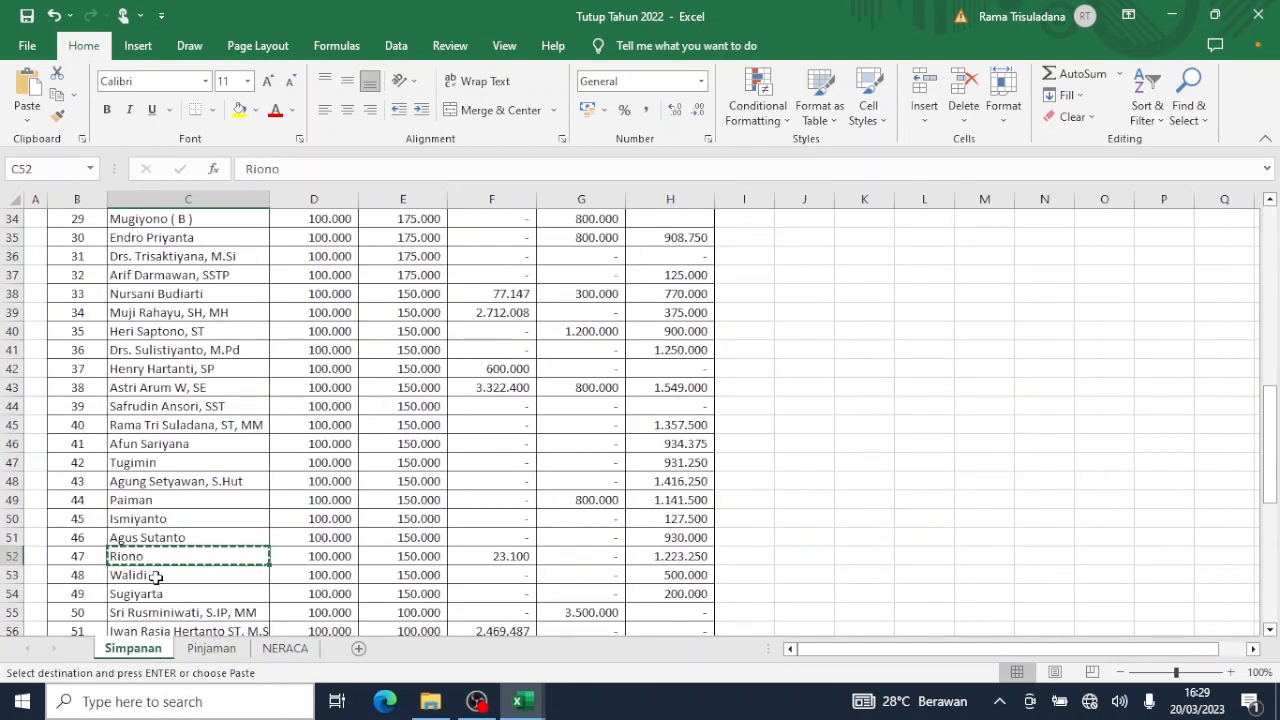
left_click(121, 503)
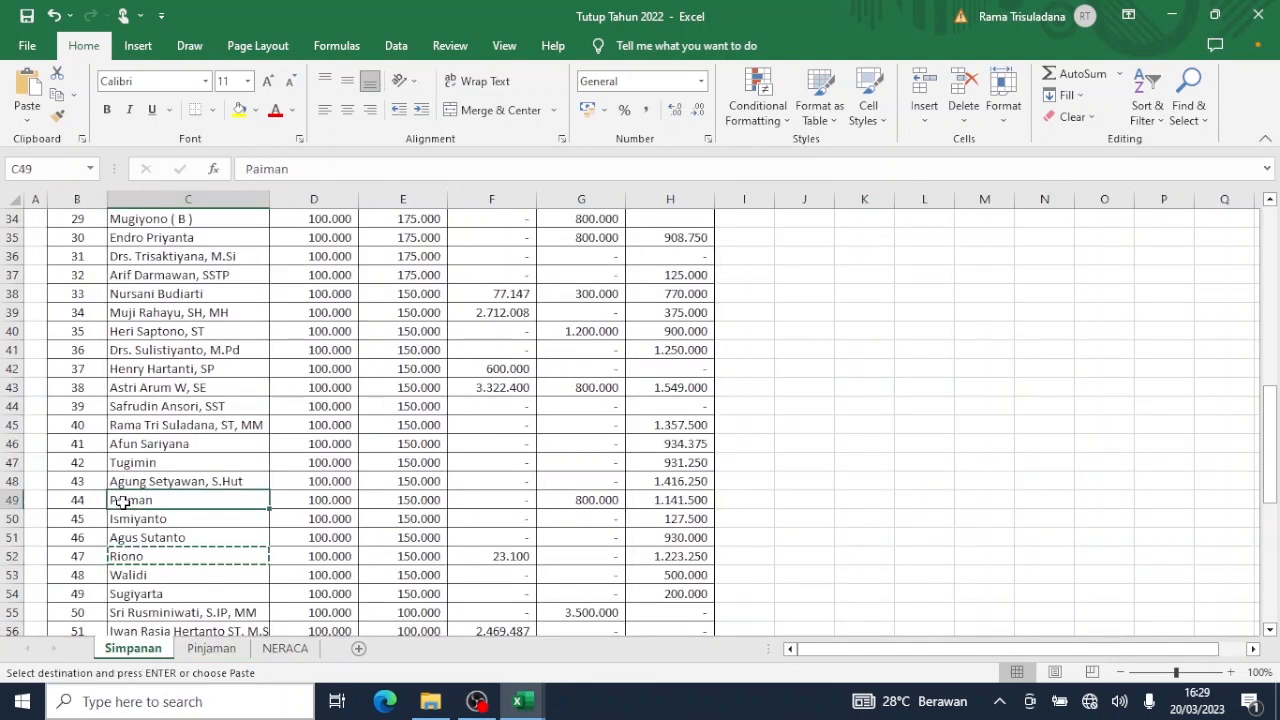
key("ctrl+c")
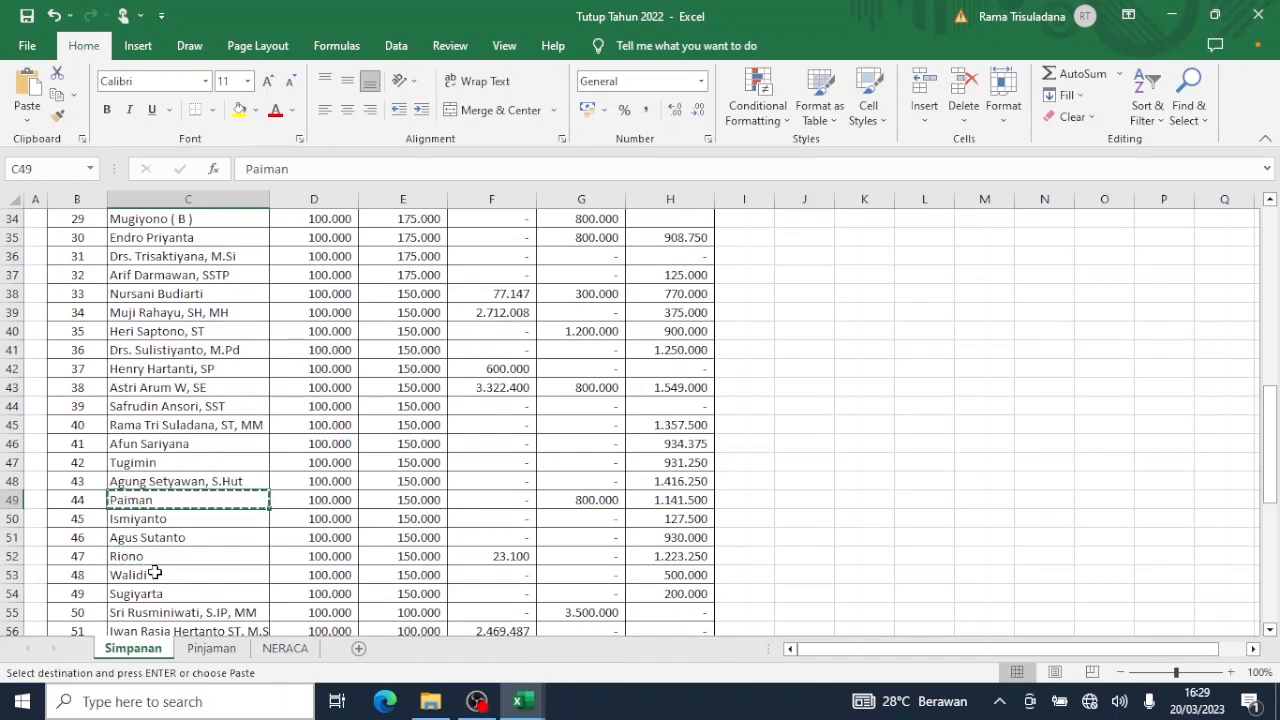
left_click(203, 649)
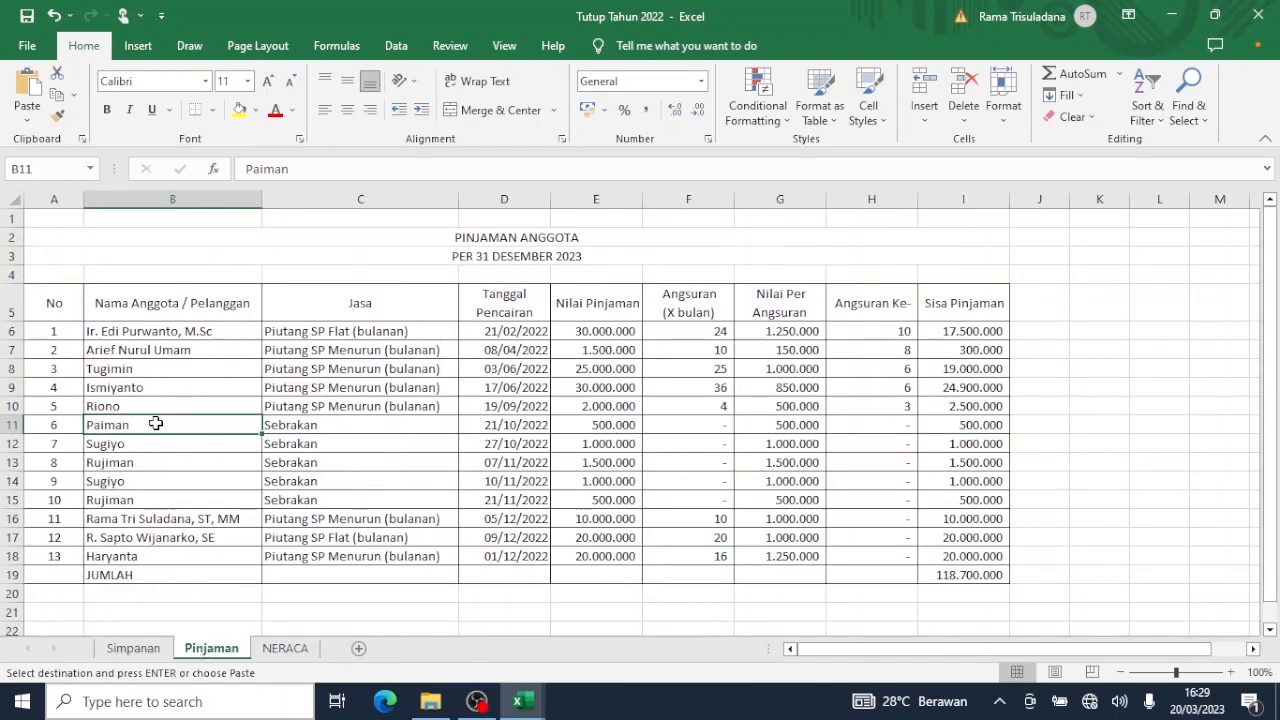
right_click(156, 424)
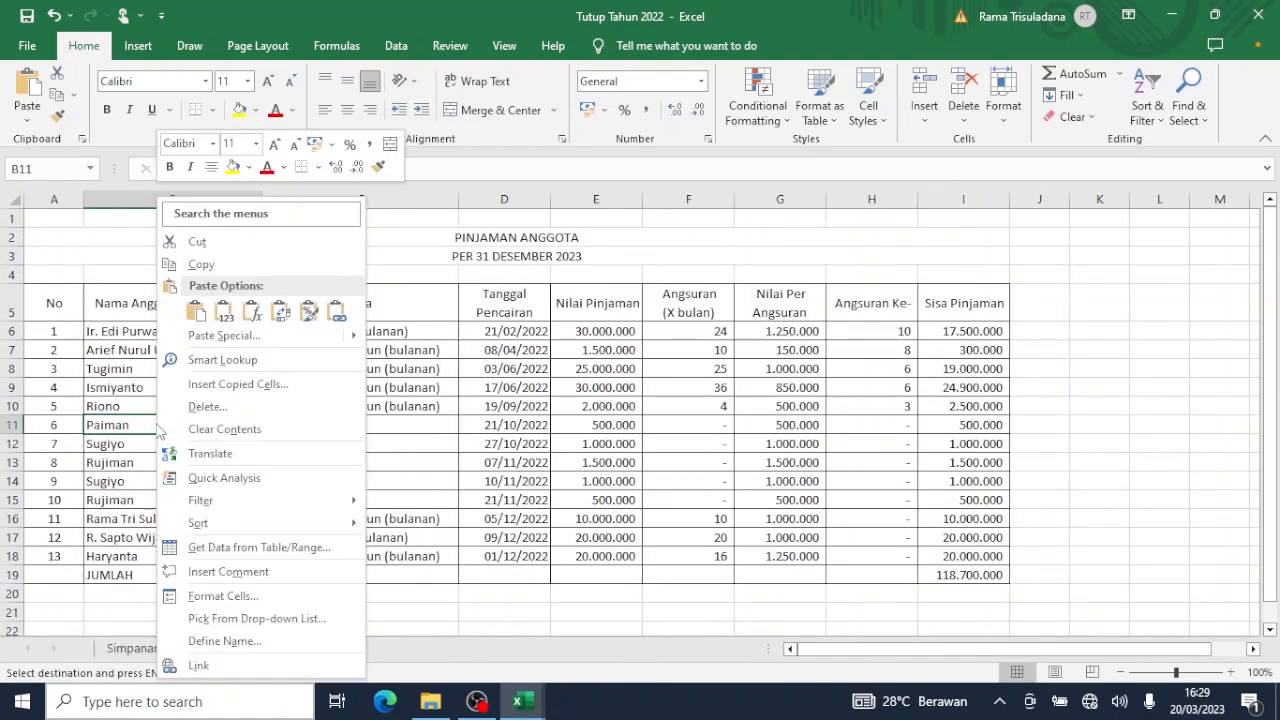
left_click(228, 328)
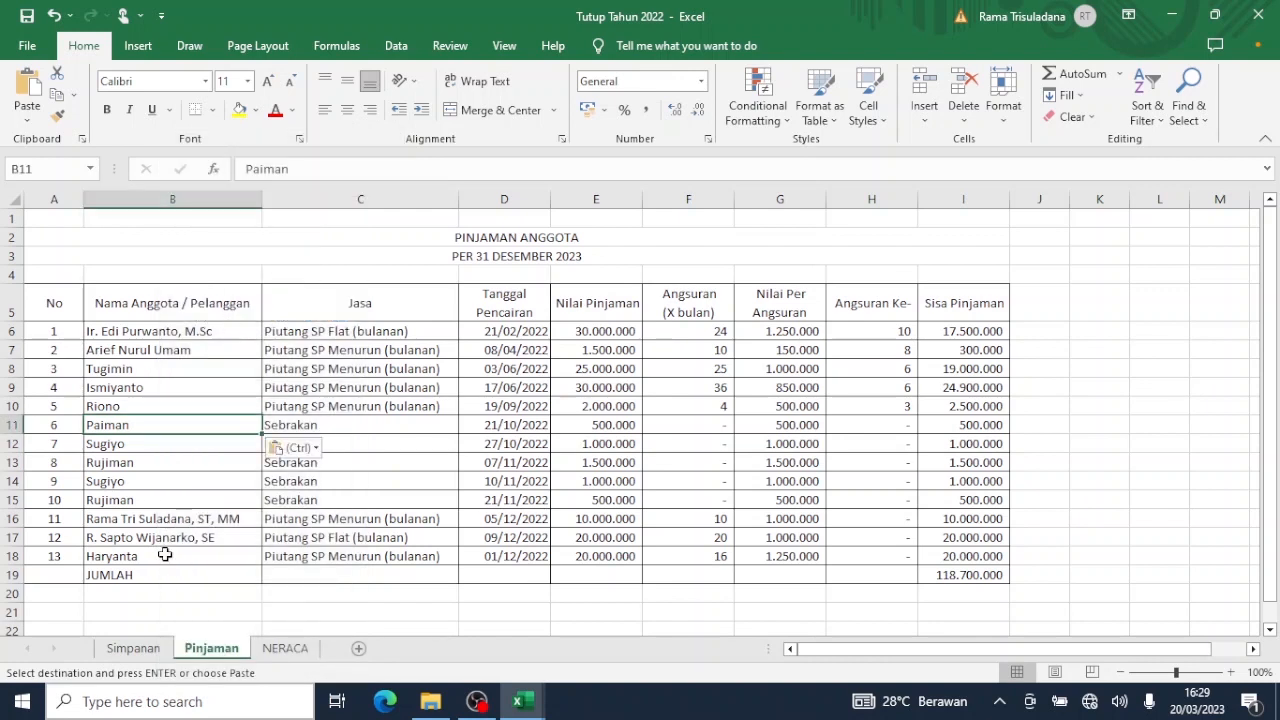
Leave B12 unchanged; paste the Simpanan C62 member name as a value into B13.
left_click(154, 447)
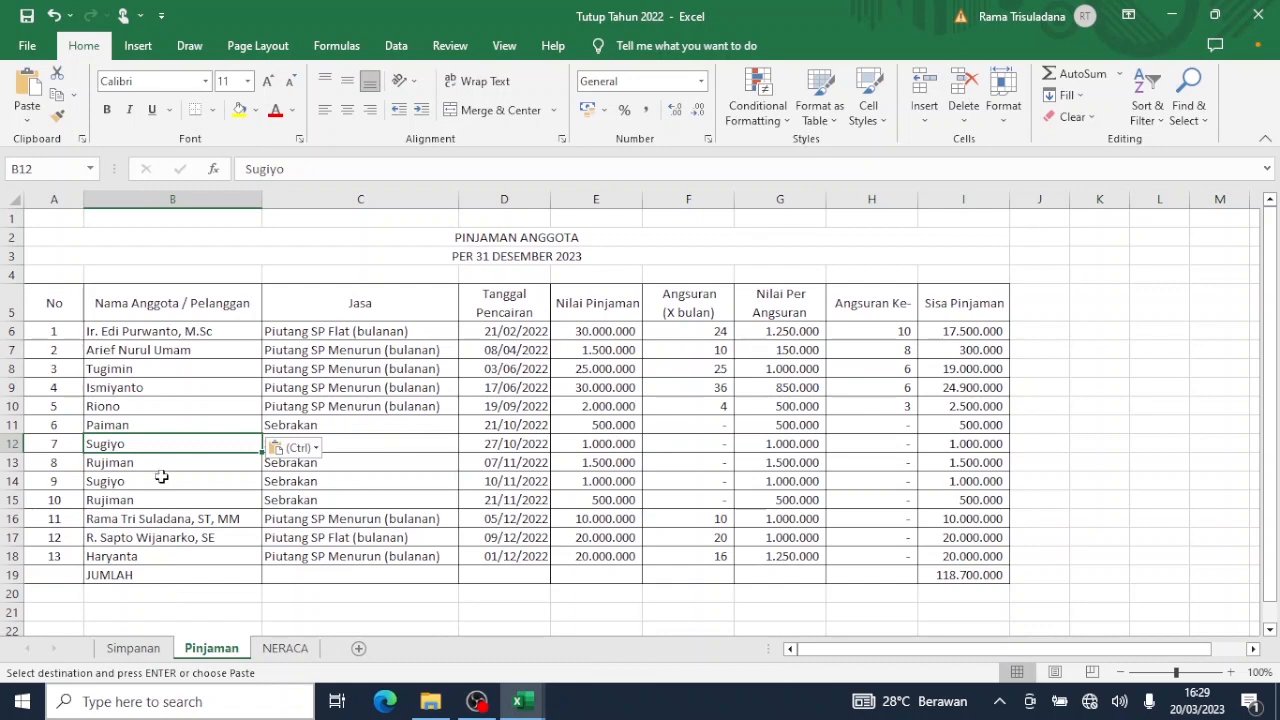
left_click(147, 467)
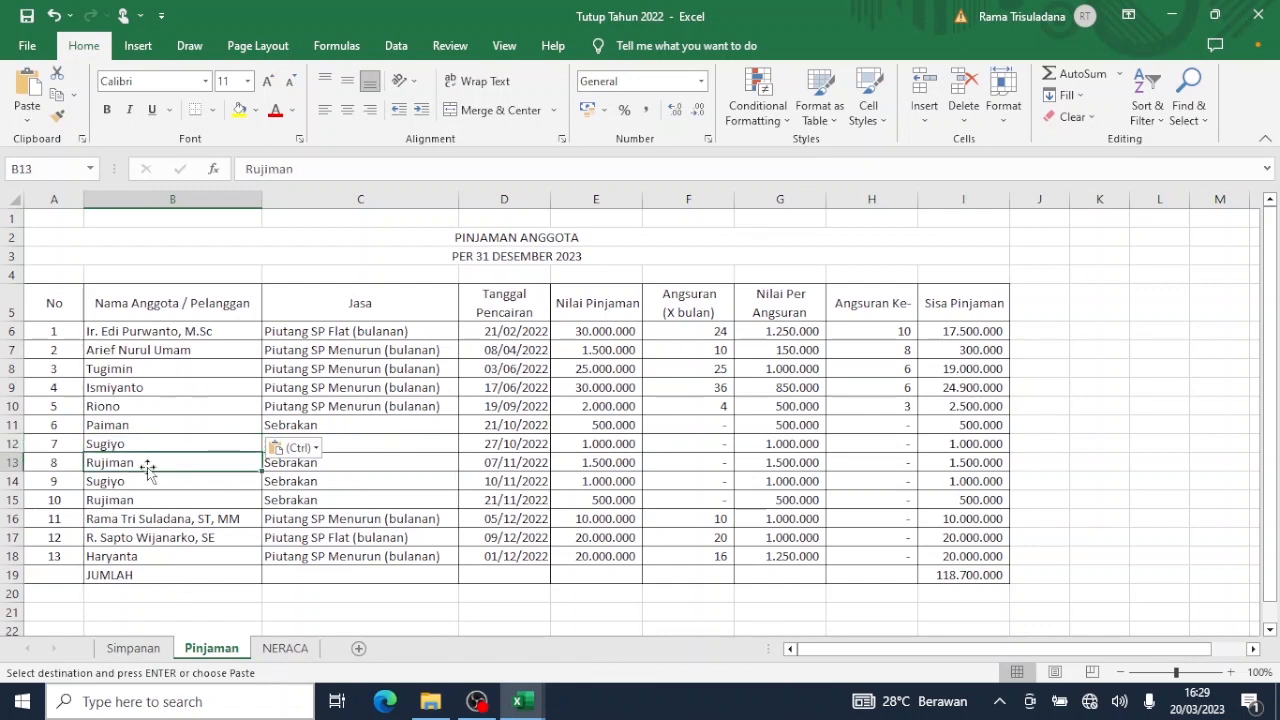
left_click(138, 649)
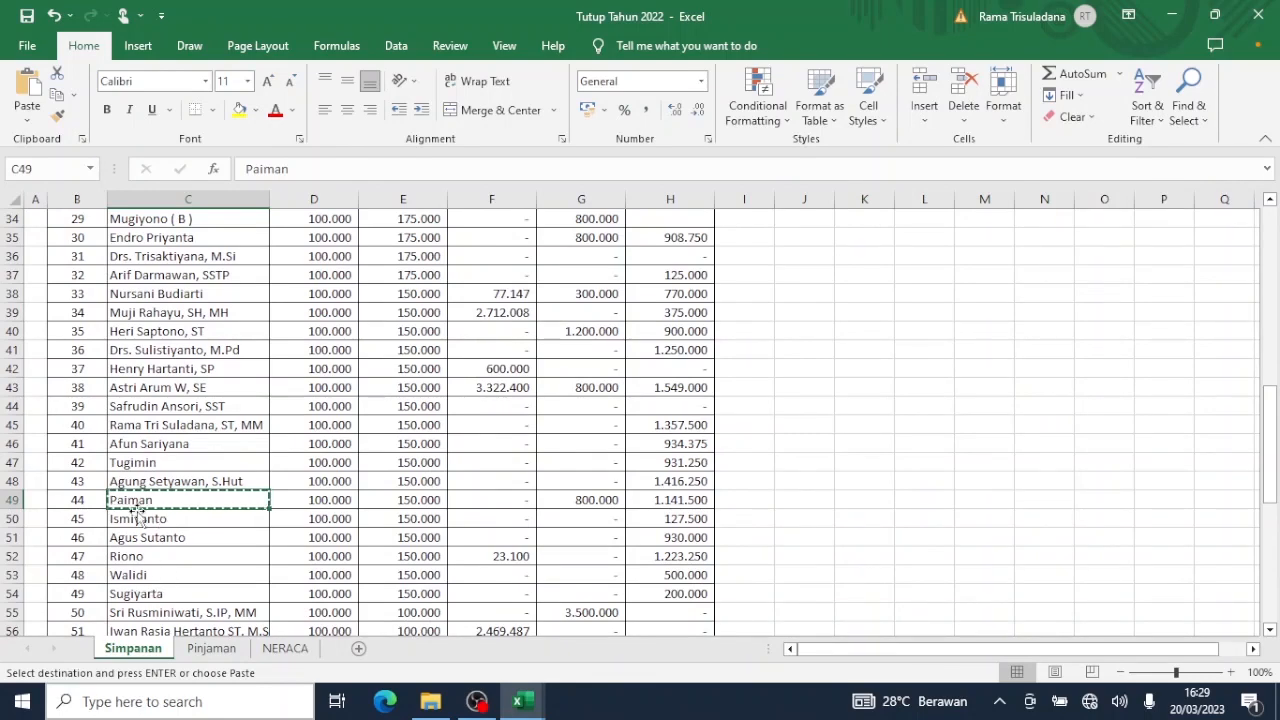
scroll(140, 516, "down", 3)
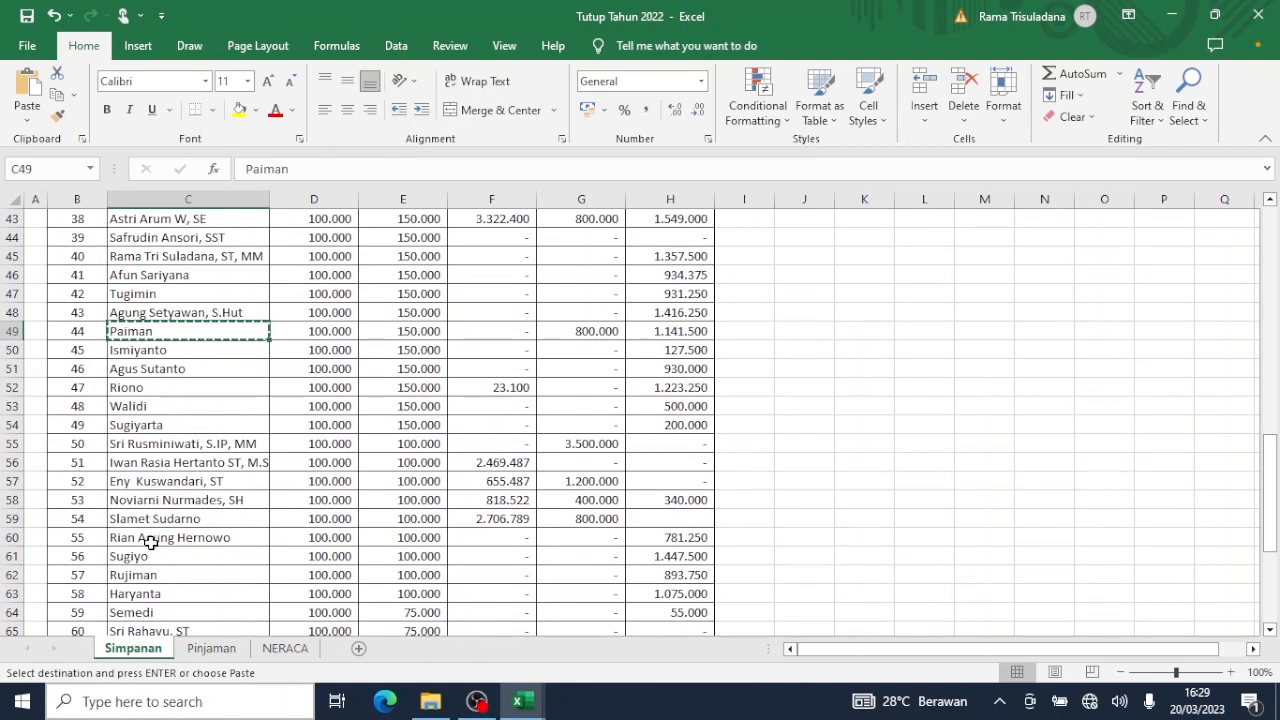
left_click(147, 573)
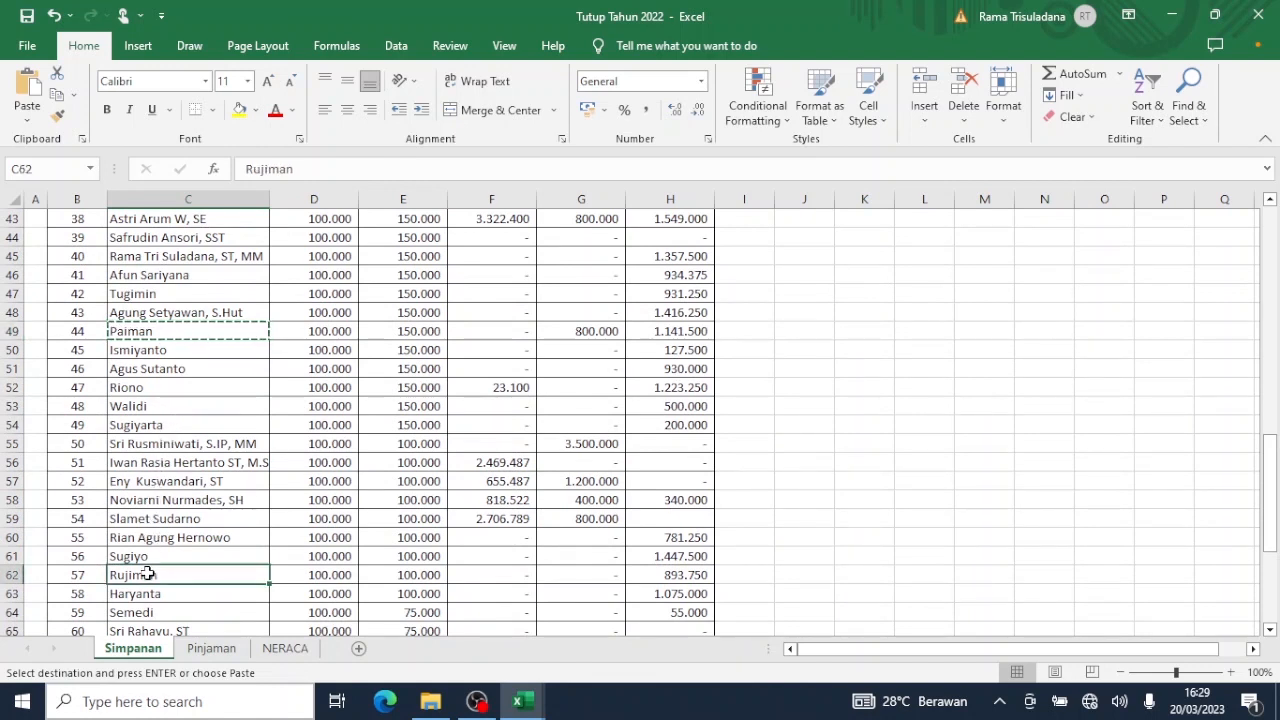
key("ctrl+c")
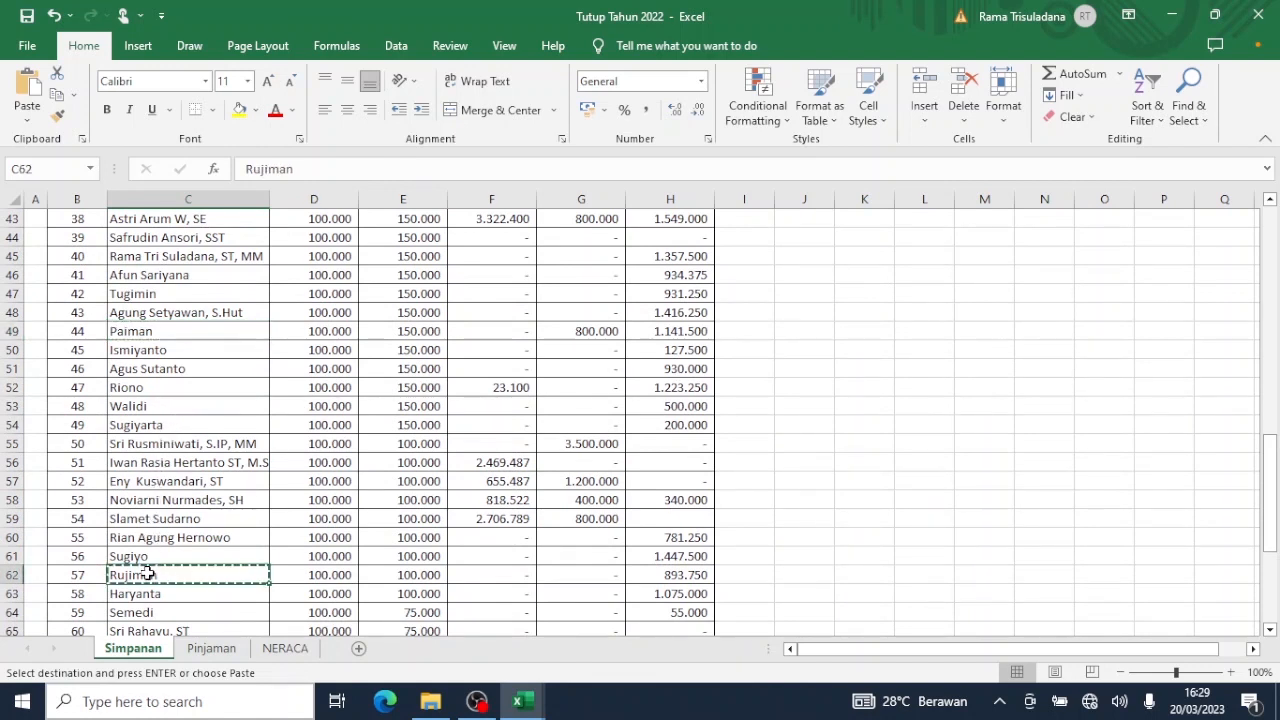
left_click(198, 649)
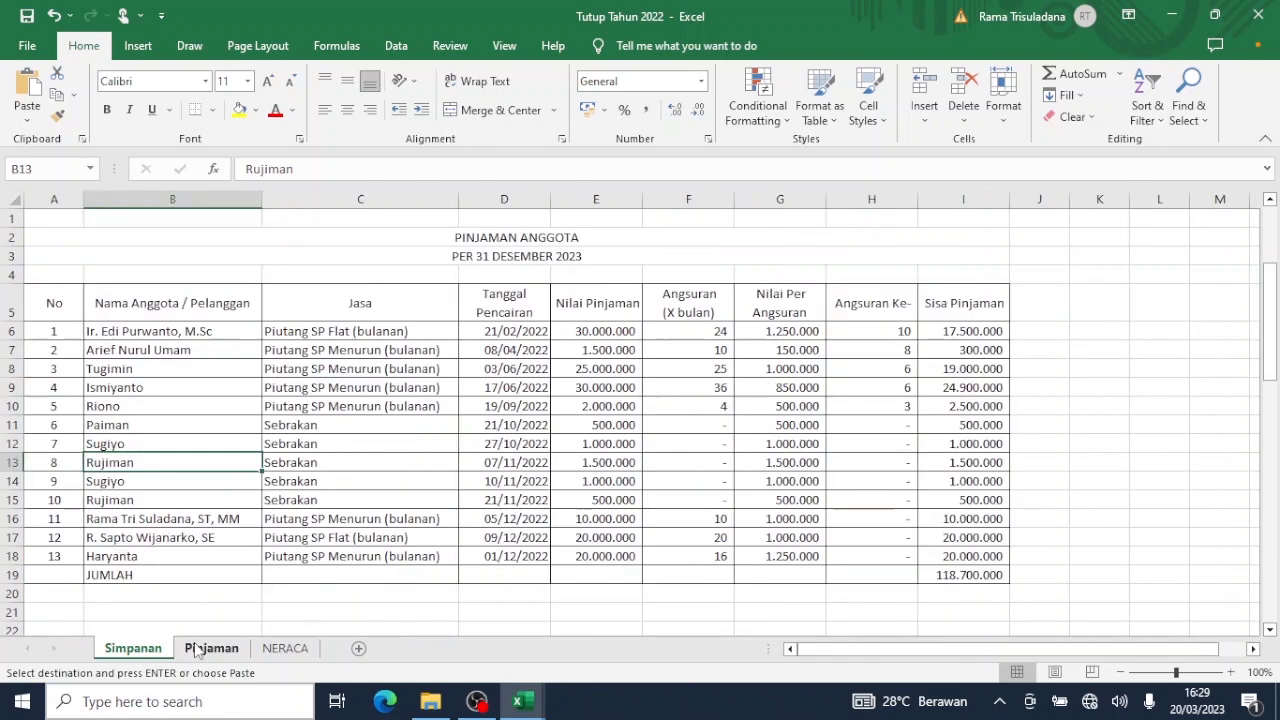
right_click(162, 460)
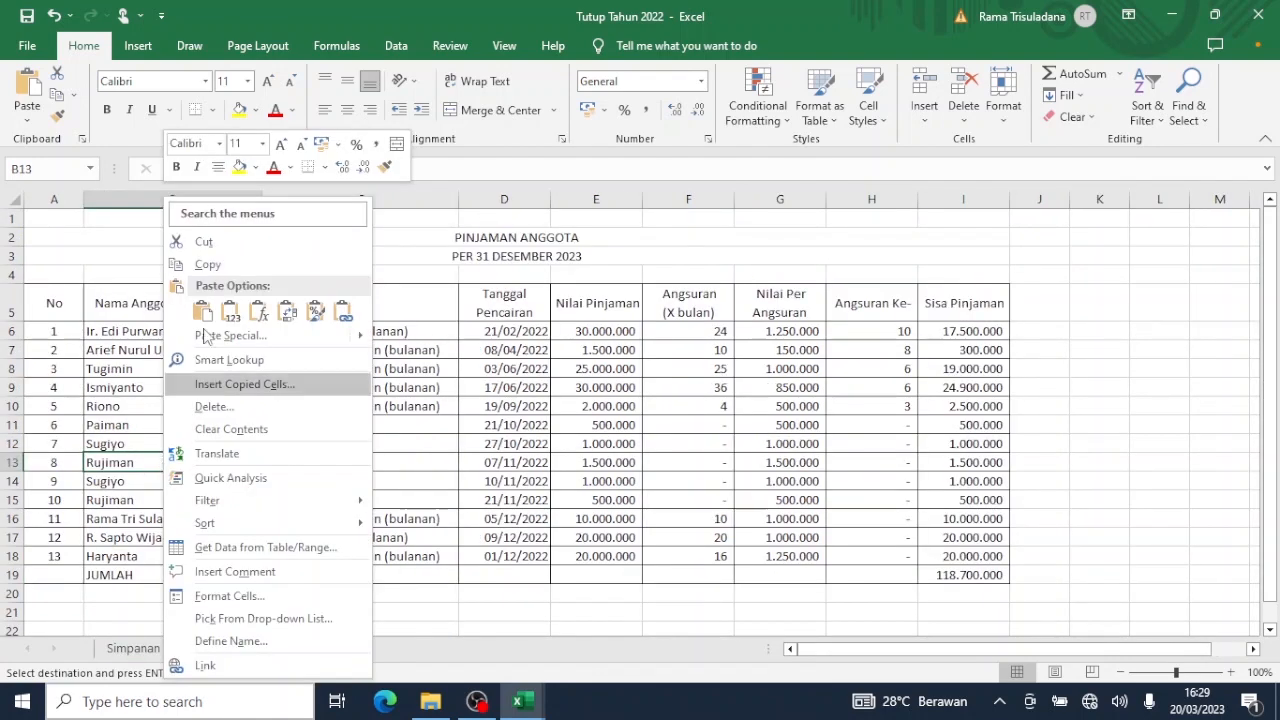
left_click(230, 316)
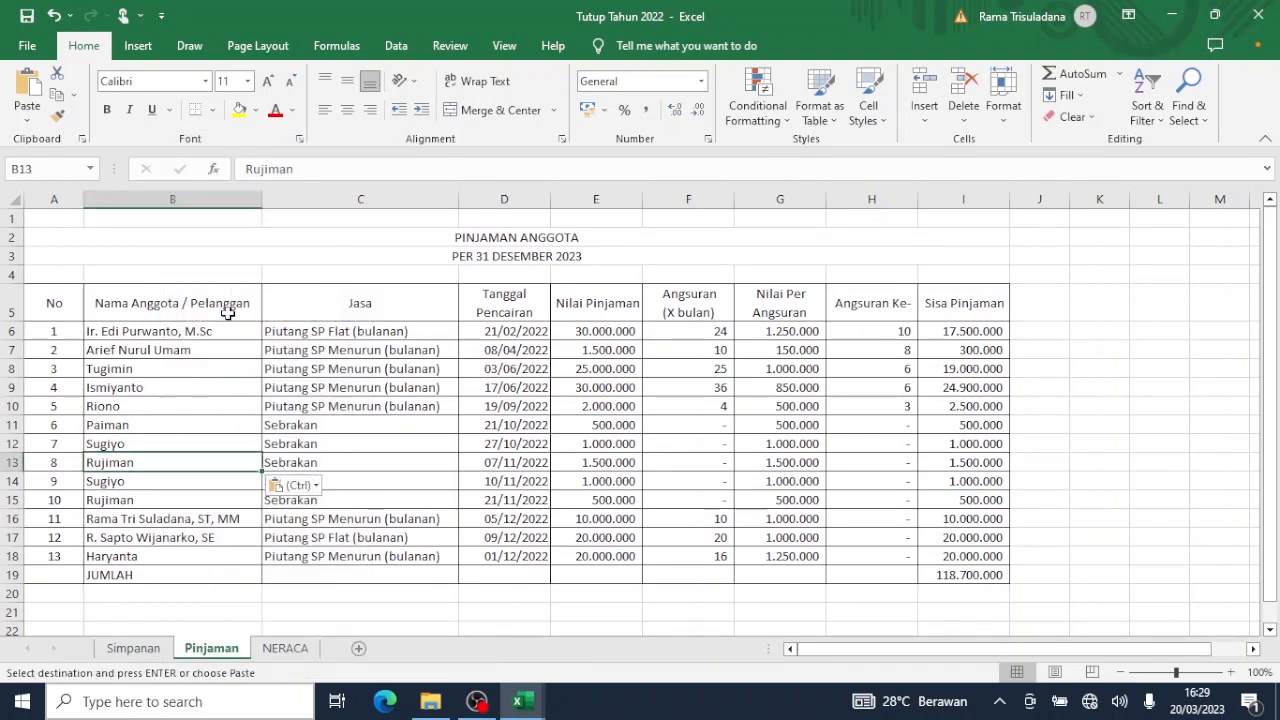
left_click(207, 337)
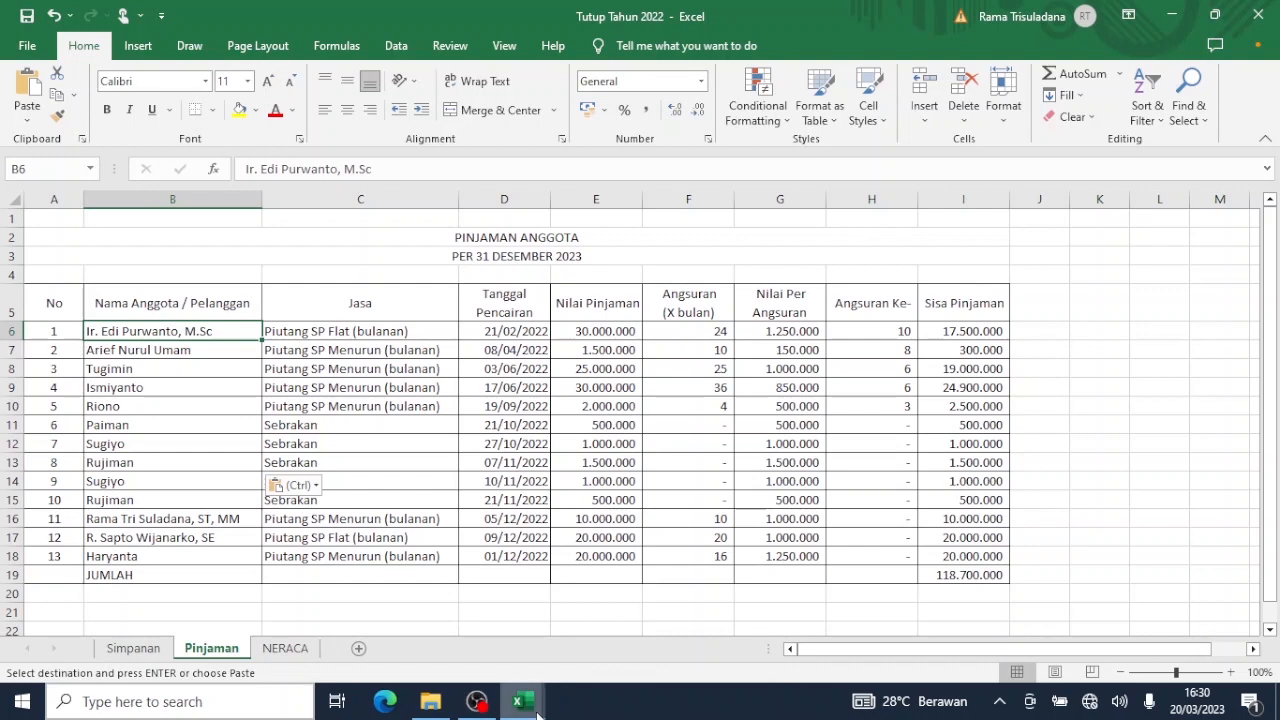
Bring the TRISULA workbook forward and go from its Menu sheet to Setup Pinjaman.
mouse_move(519, 701)
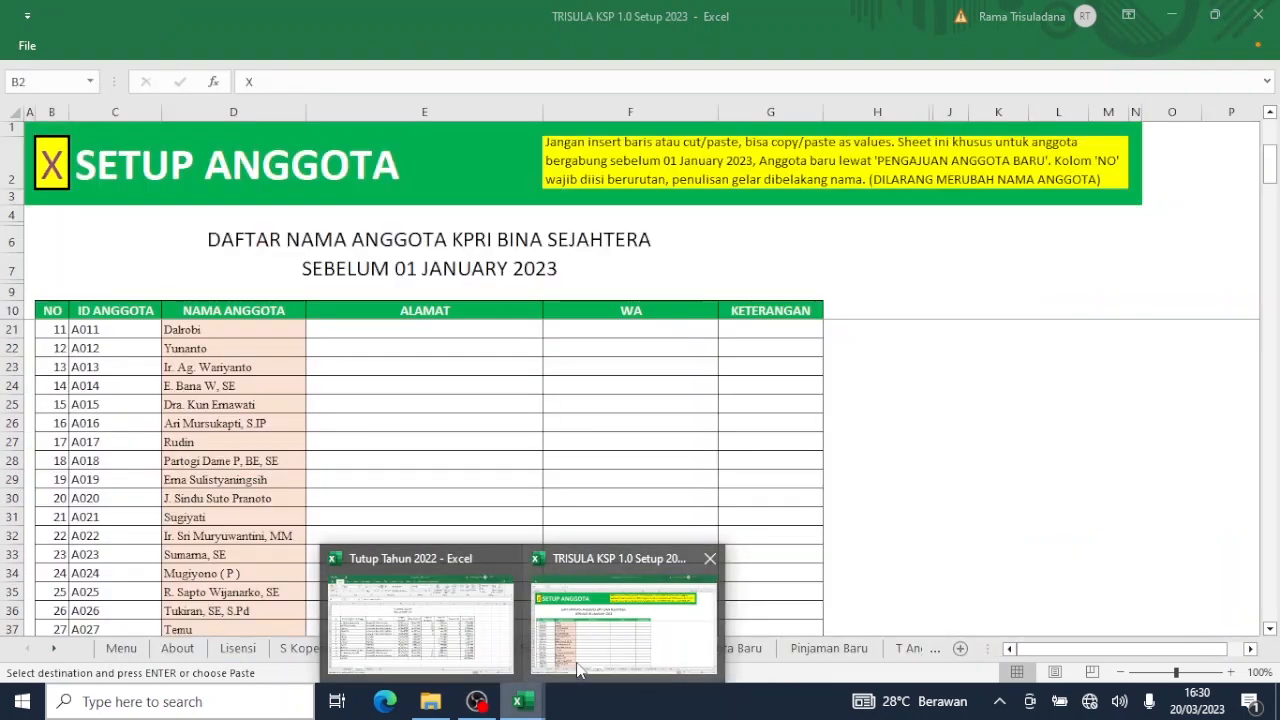
left_click(578, 668)
left_click(58, 158)
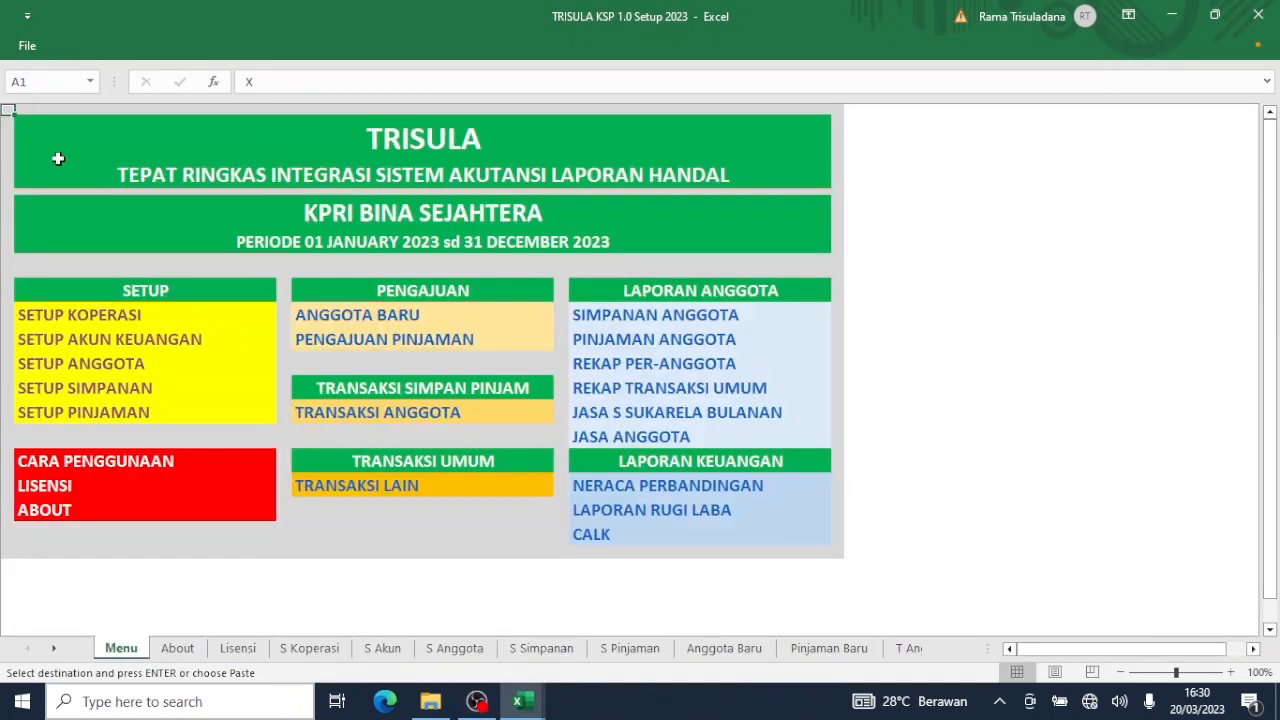
left_click(86, 416)
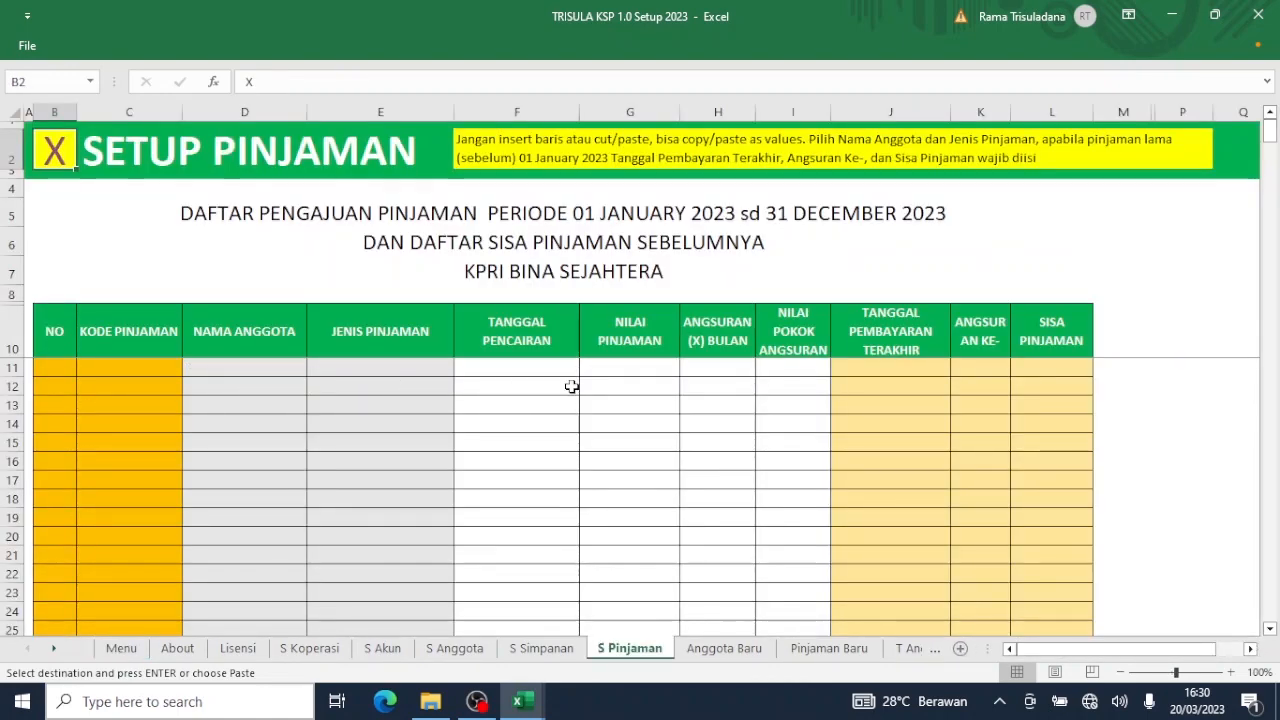
mouse_move(524, 703)
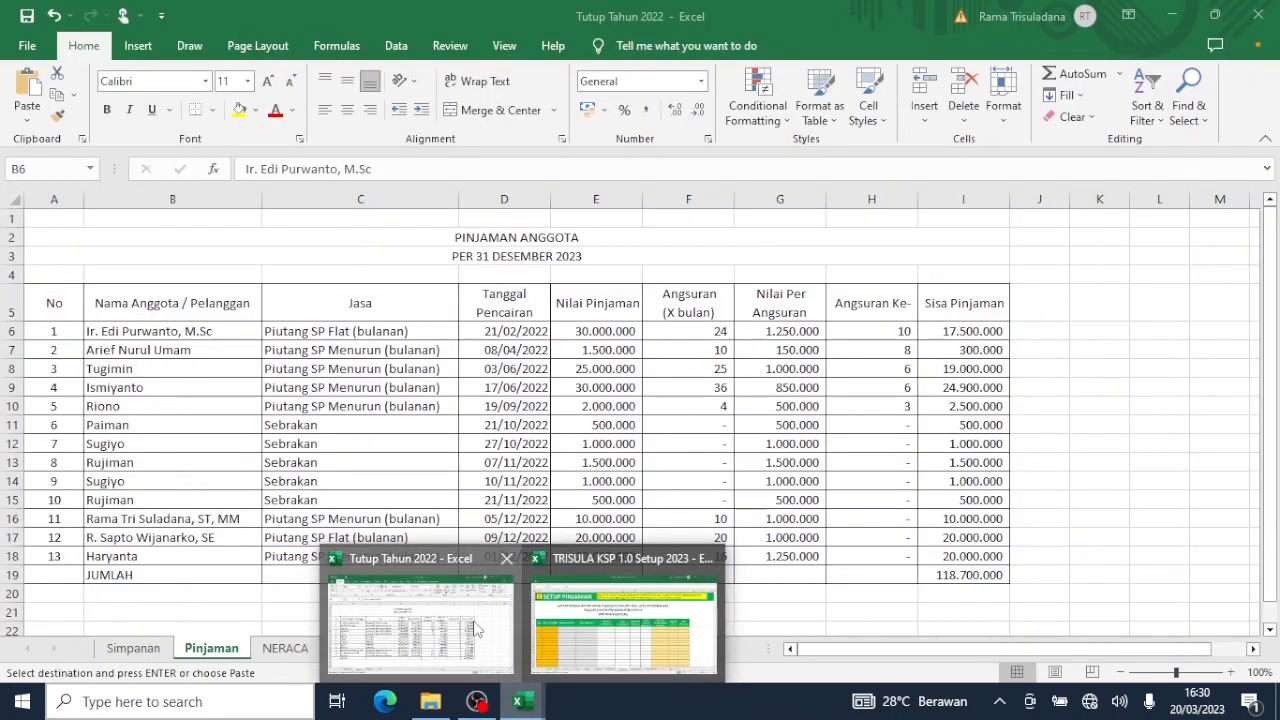
Copy borrower names B6:B18 from Tutup Tahun 2022 and paste them as values at S Pinjaman D11.
left_click(477, 628)
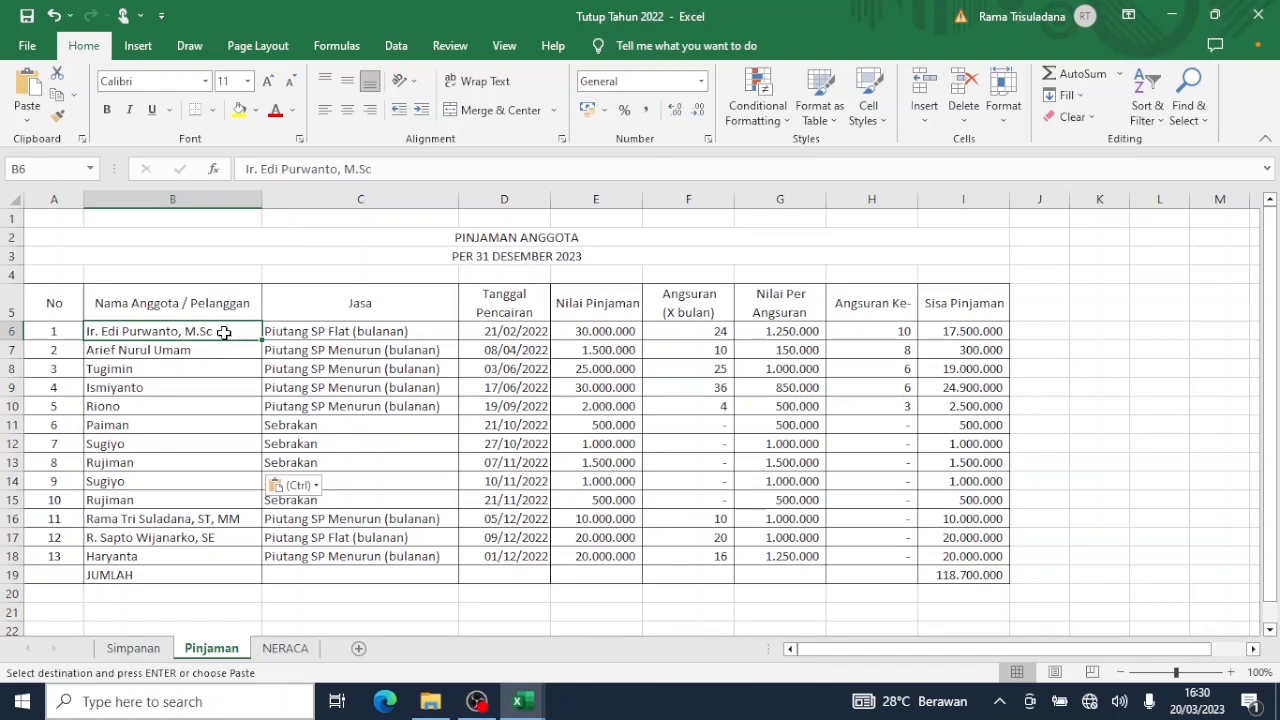
left_click_drag(224, 335, 176, 547)
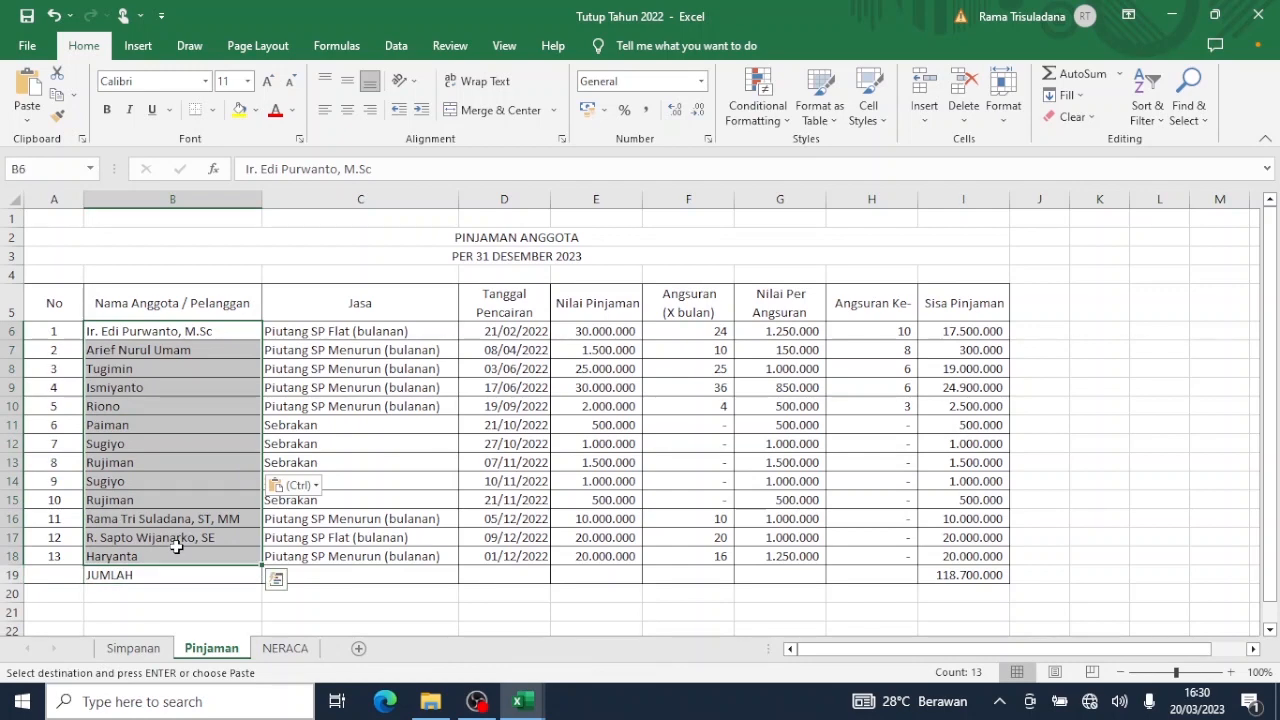
key("Escape")
key("ctrl+c")
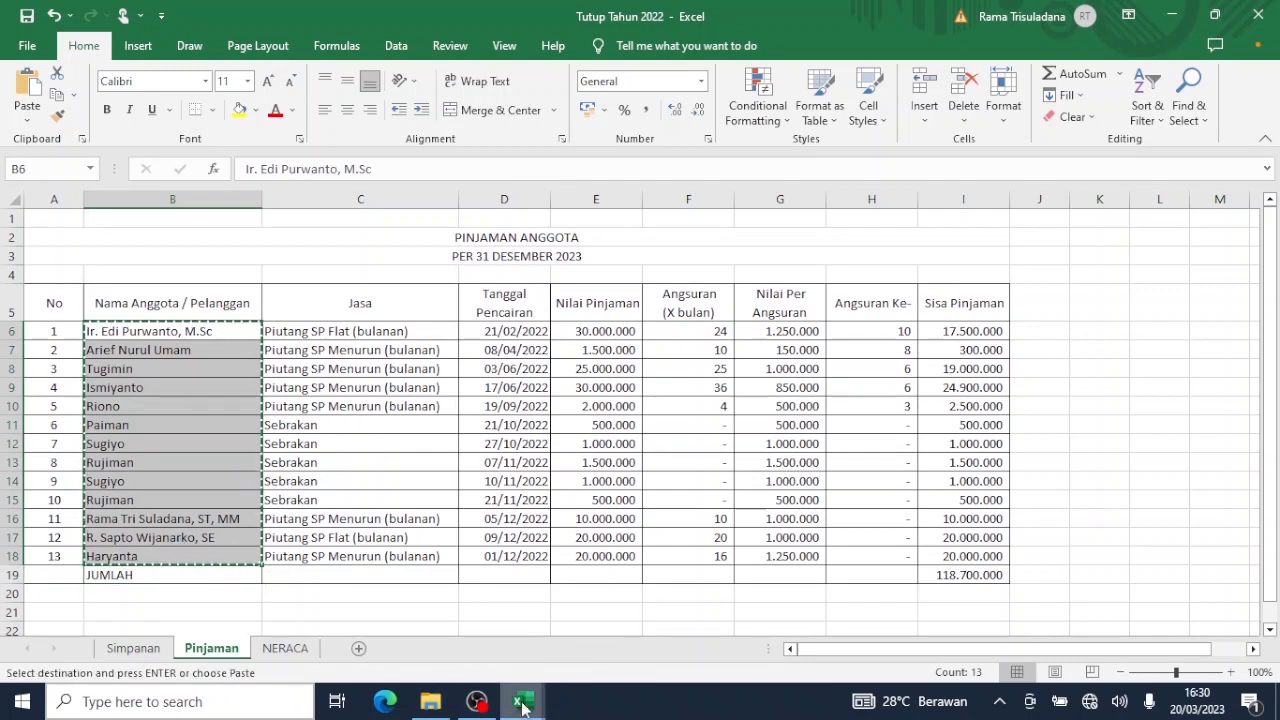
mouse_move(522, 705)
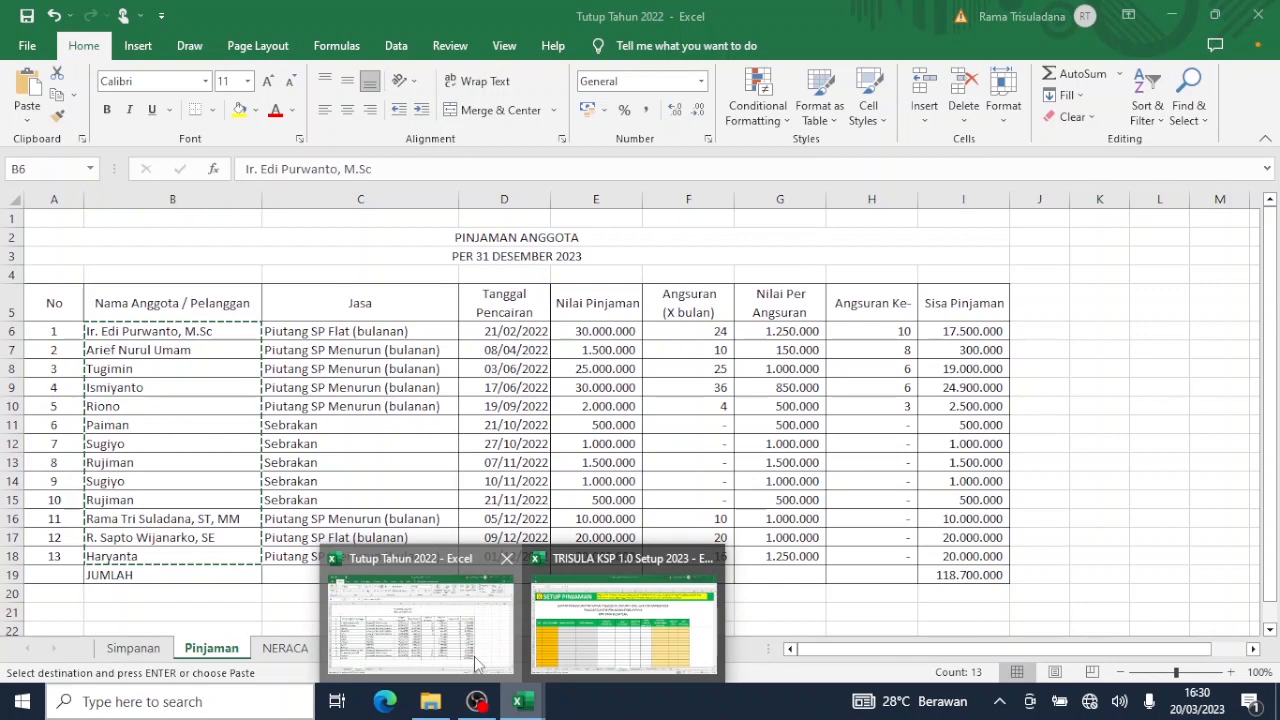
left_click(477, 663)
mouse_move(538, 697)
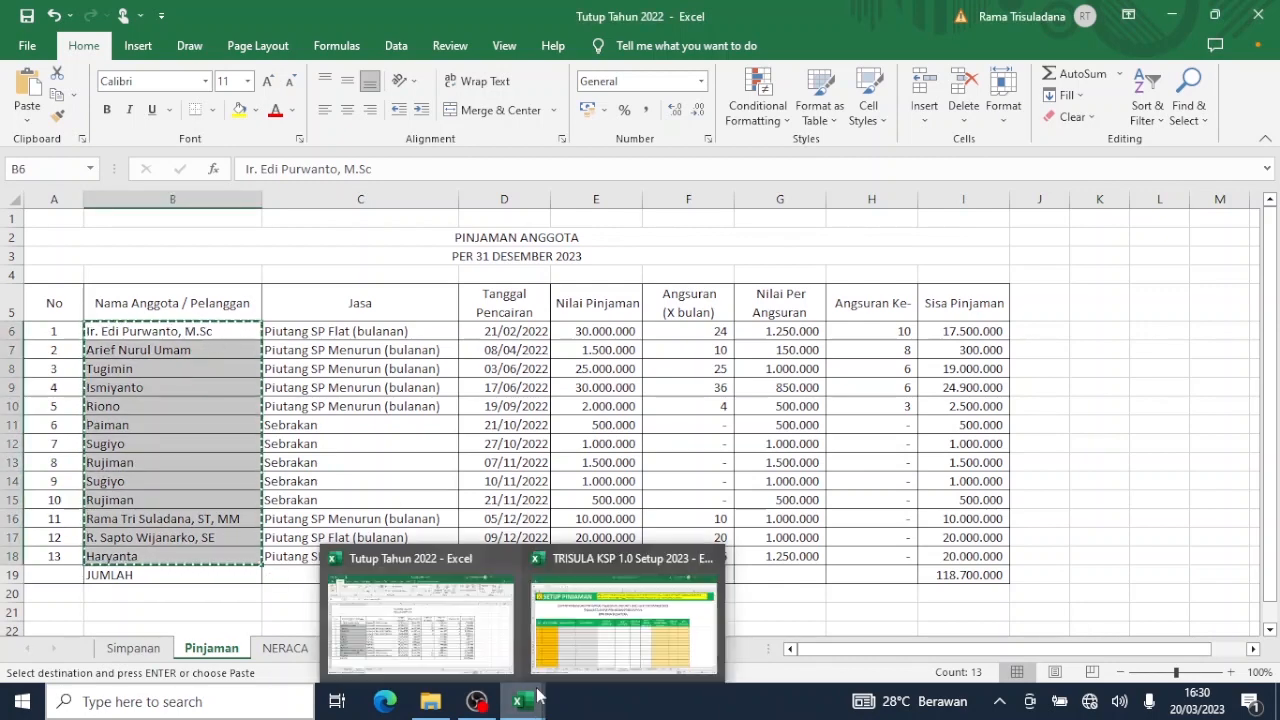
left_click(623, 620)
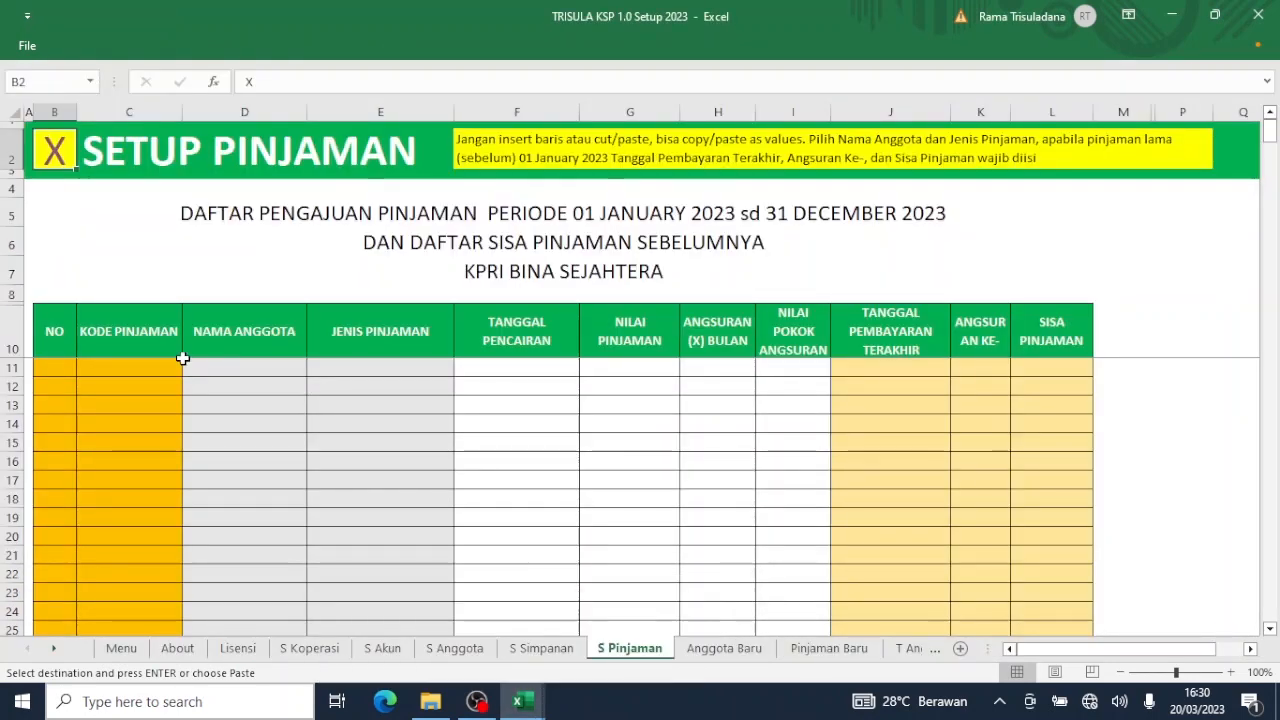
left_click(224, 370)
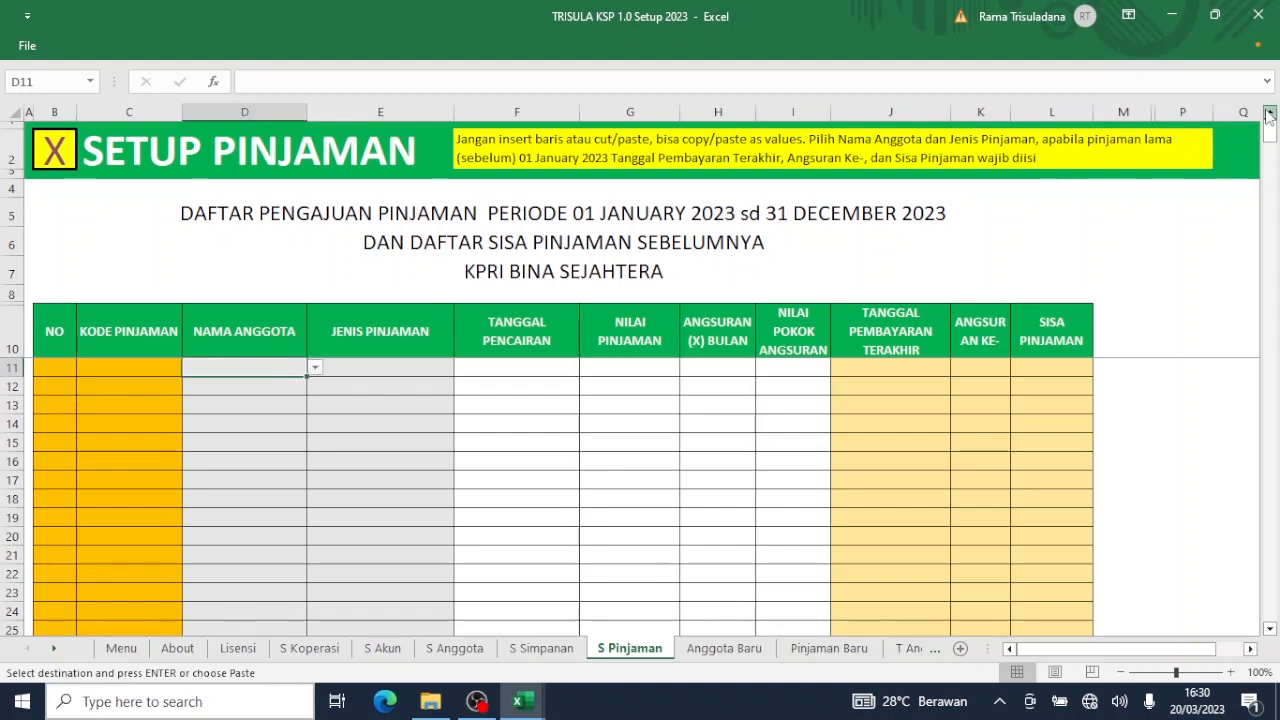
right_click(271, 373)
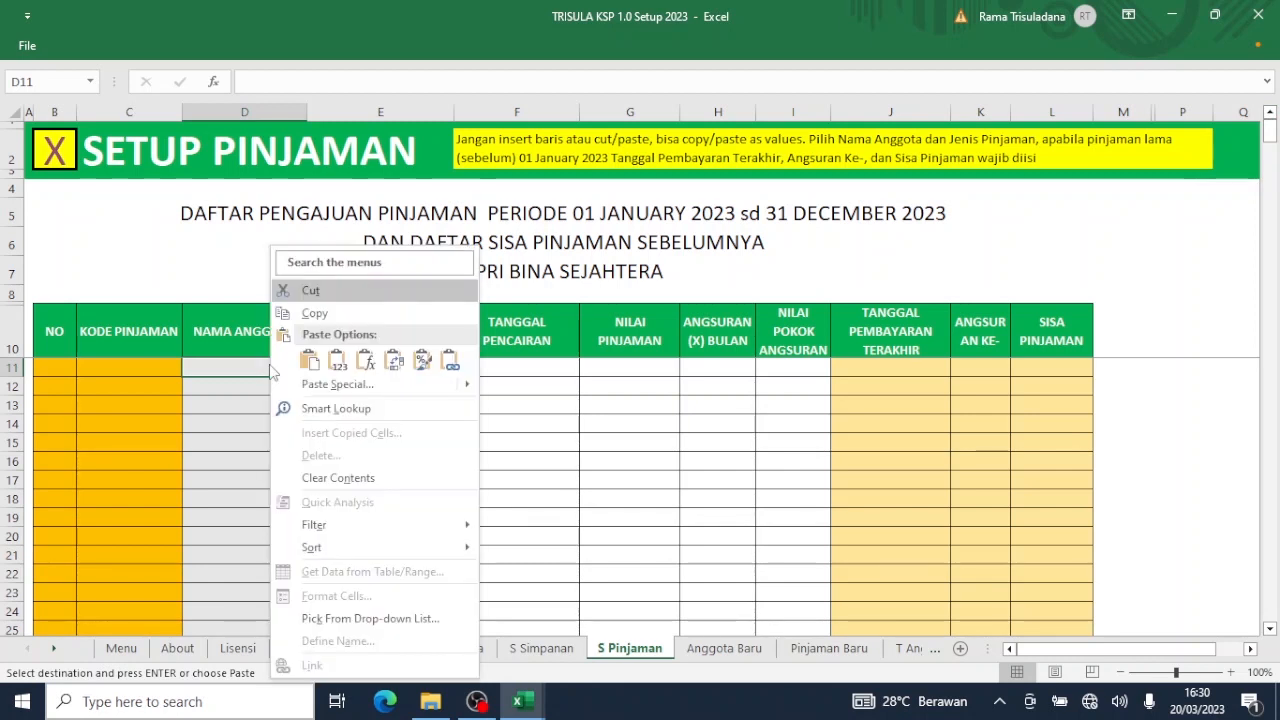
left_click(336, 364)
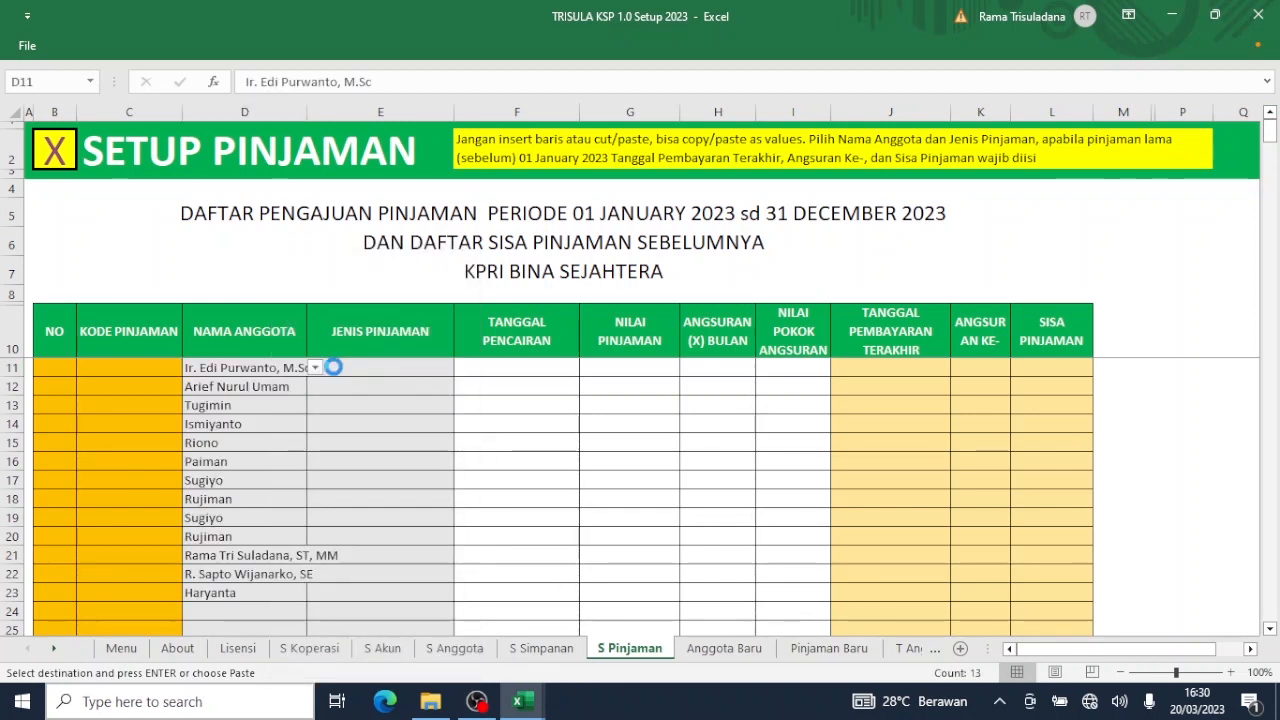
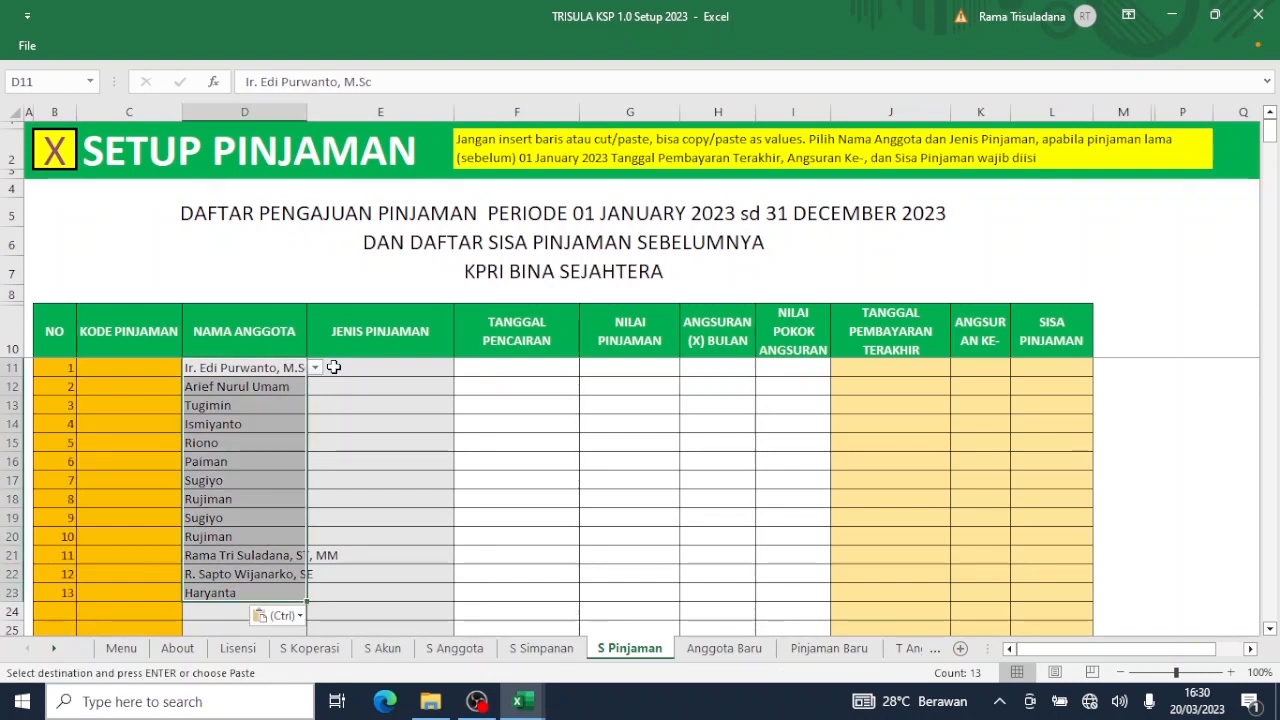
Enter a test entry 'fs' in the empty name cell below Haryanta, then delete it.
left_click(207, 622)
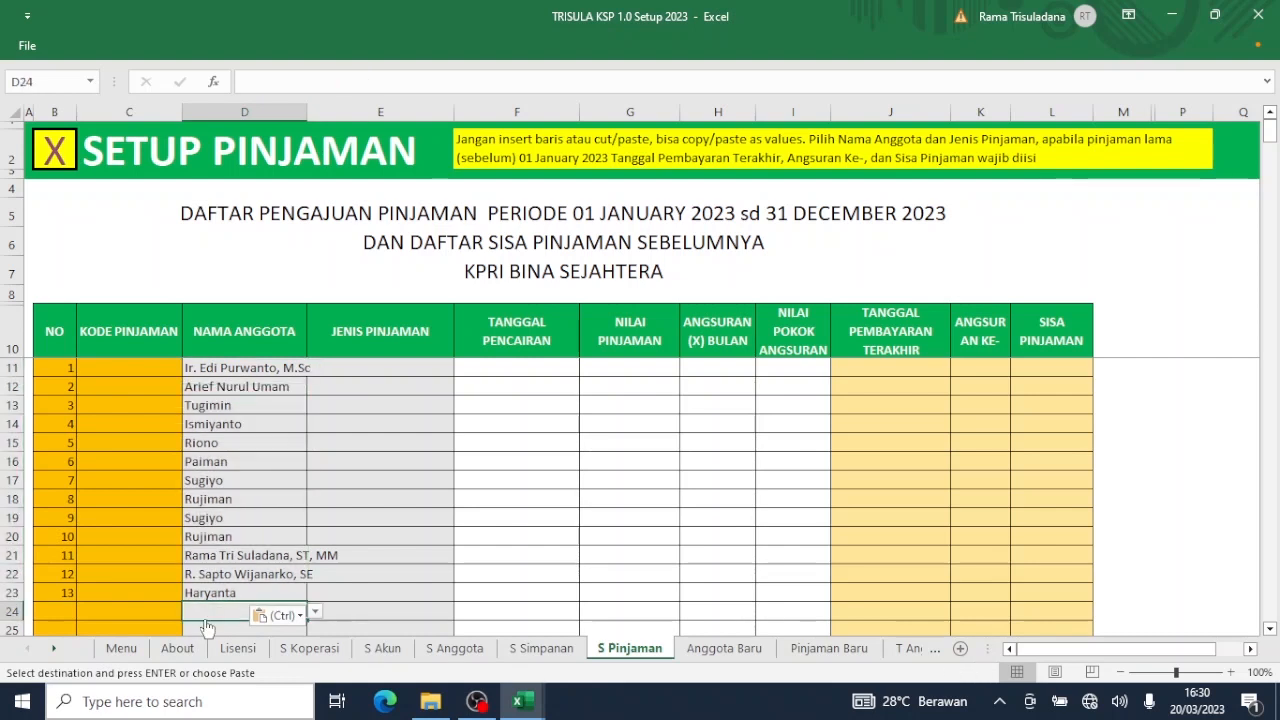
type("fs")
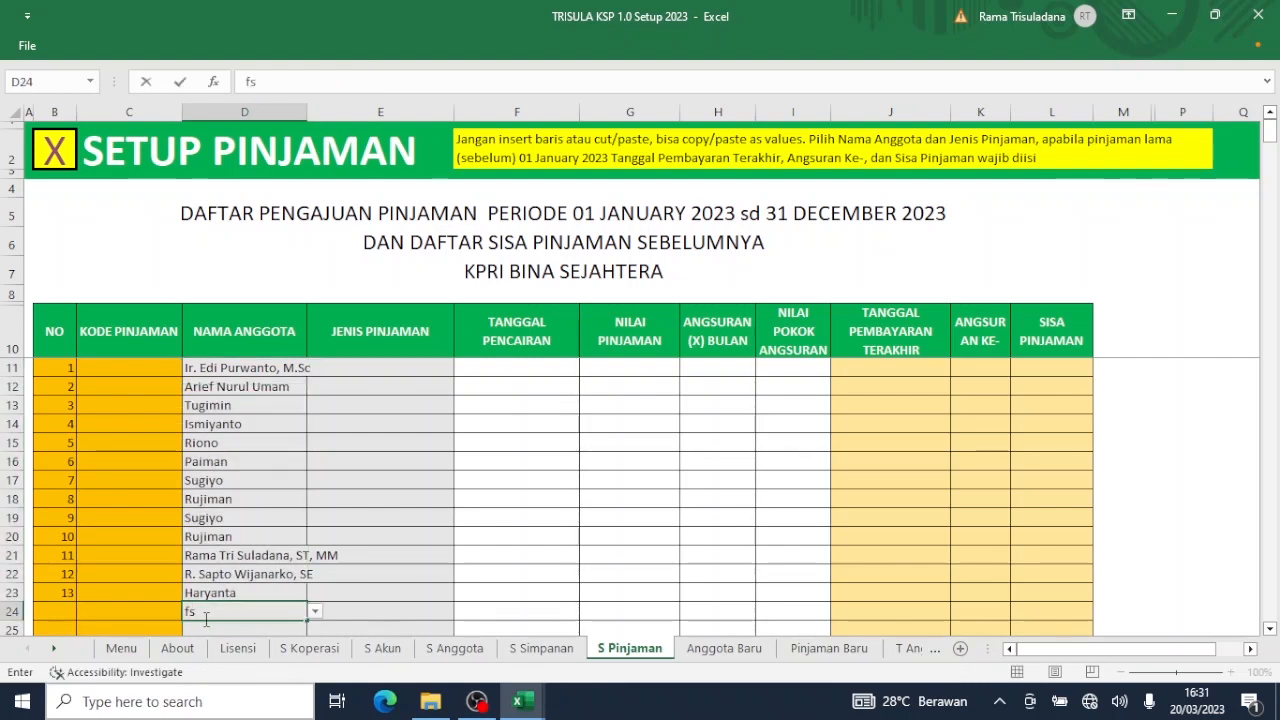
key("Return")
key("Return")
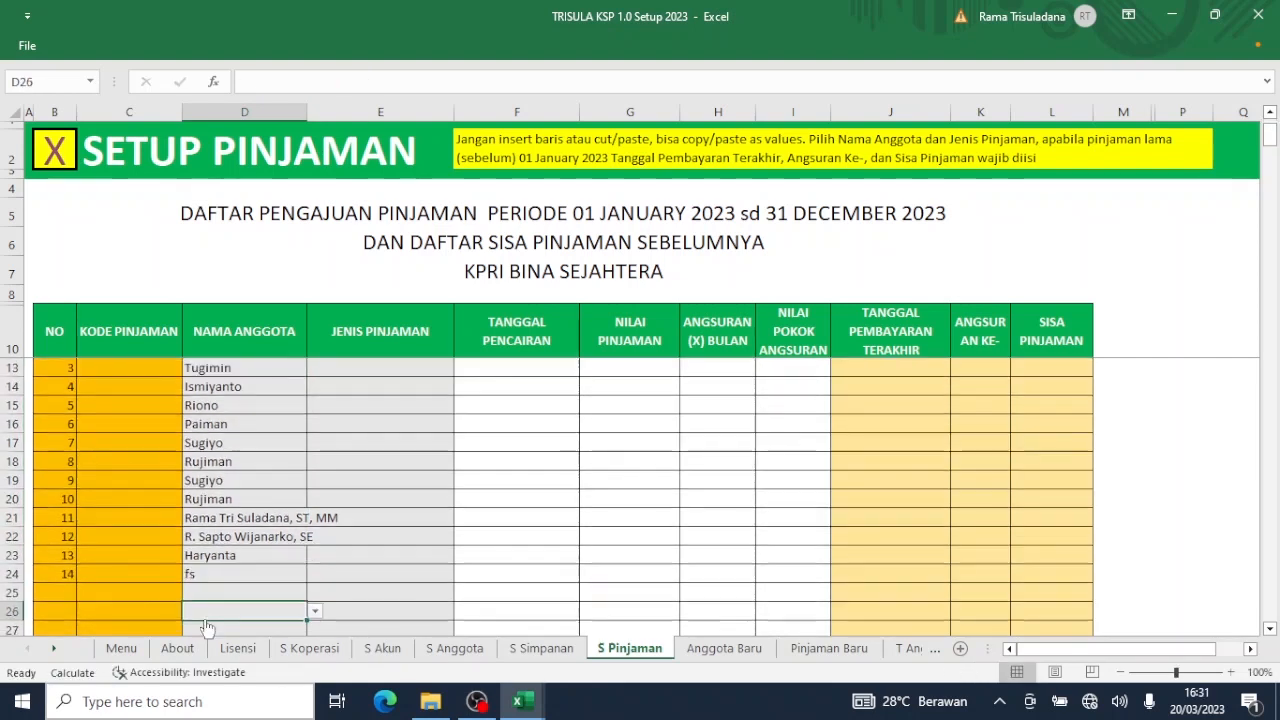
key("Up")
key("Up")
key("Up")
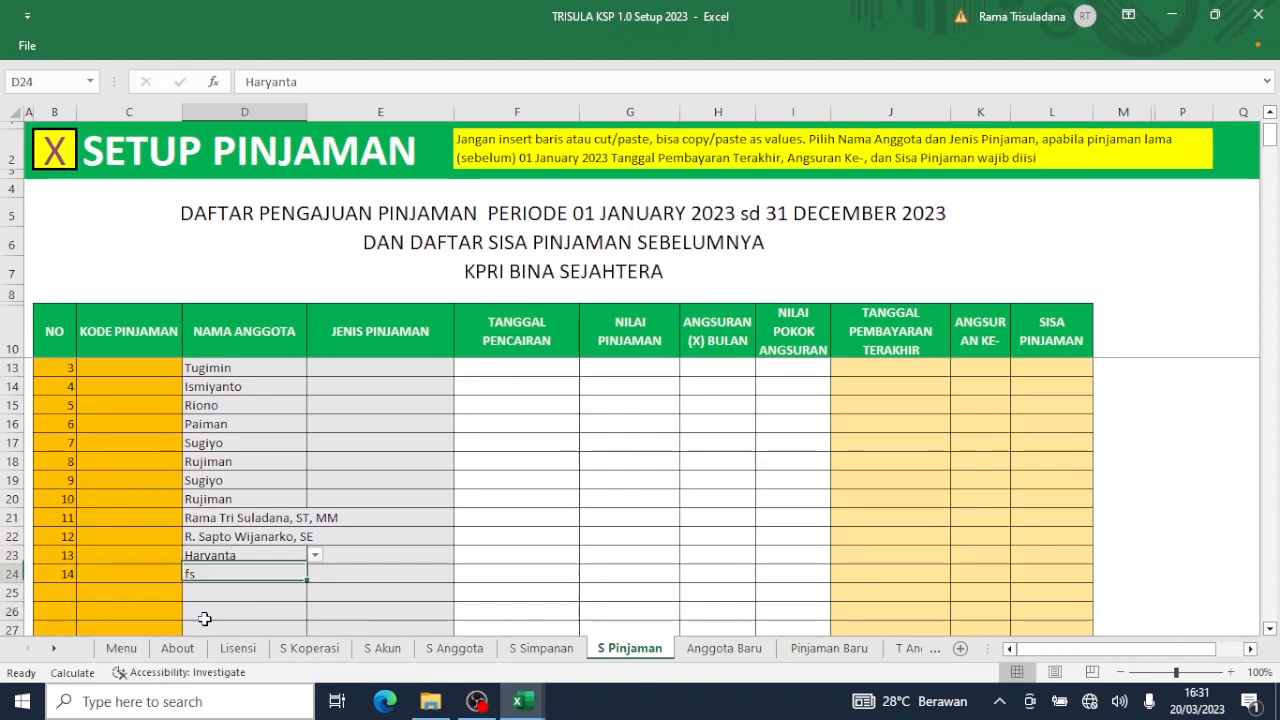
key("Down")
key("Delete")
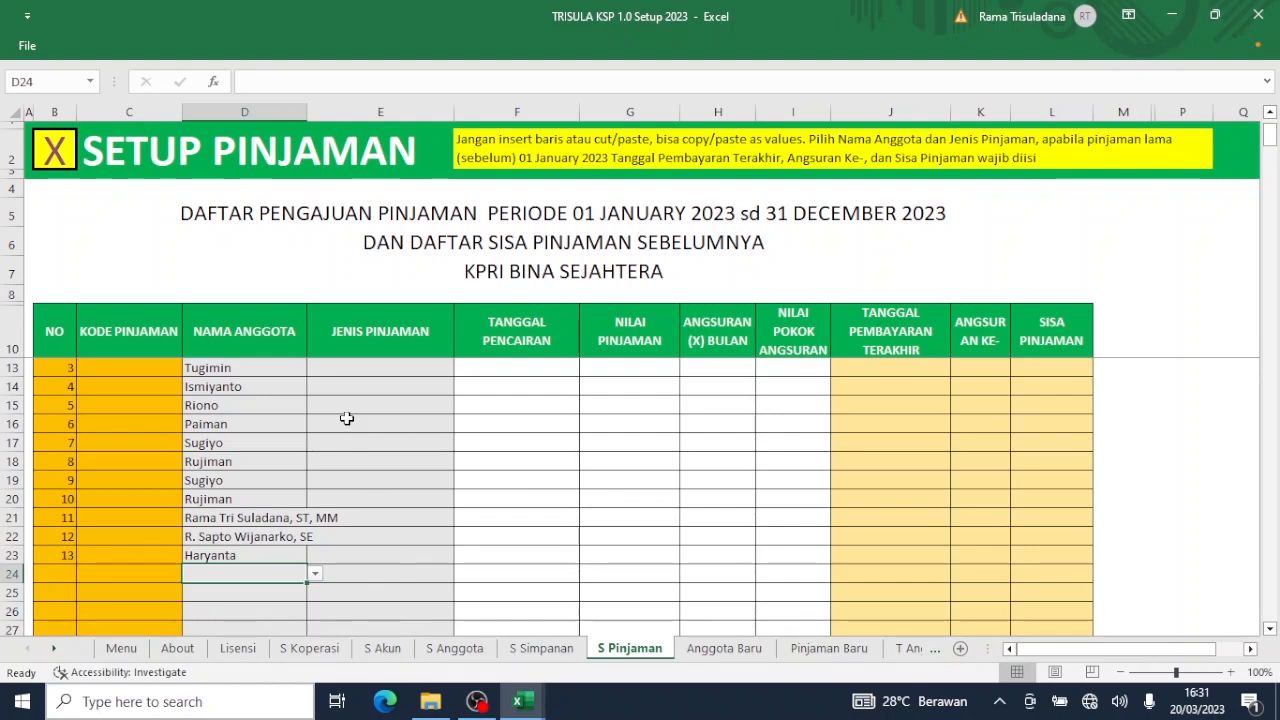
Restore down the TRISULA KSP window to reveal the Tutup Tahun 2022 workbook behind it.
scroll(430, 418, "up", 1)
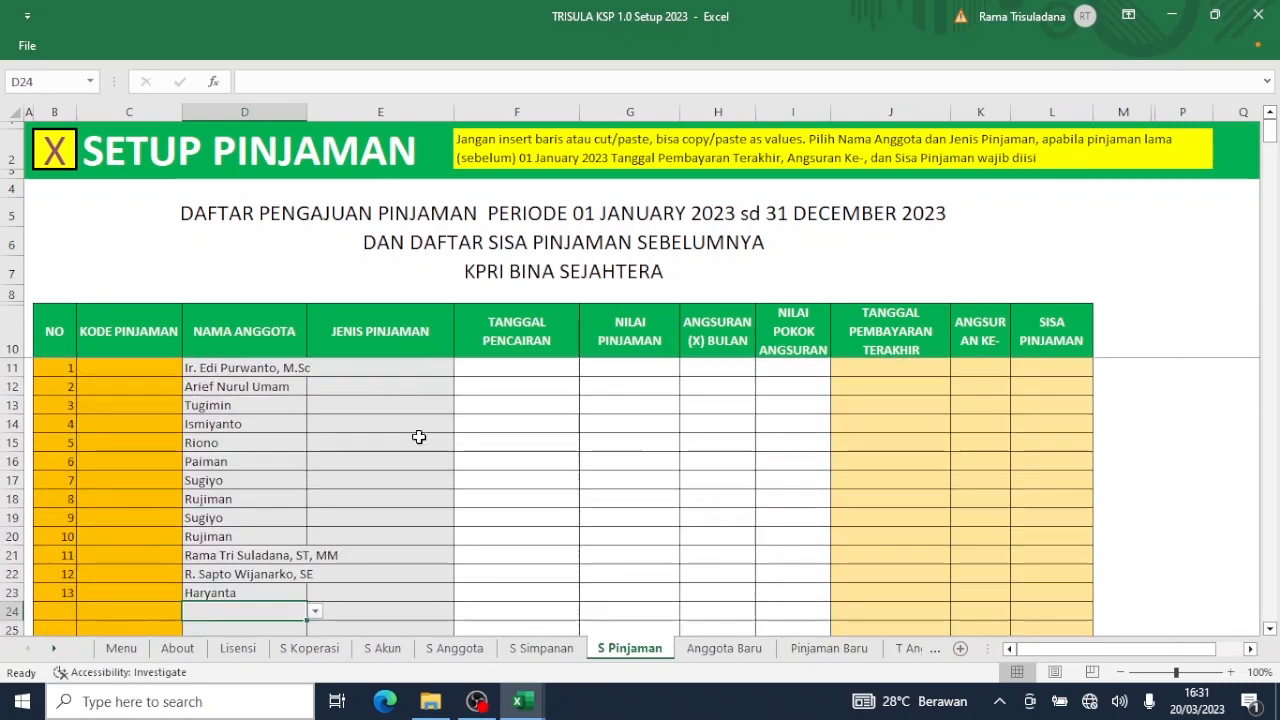
mouse_move(538, 716)
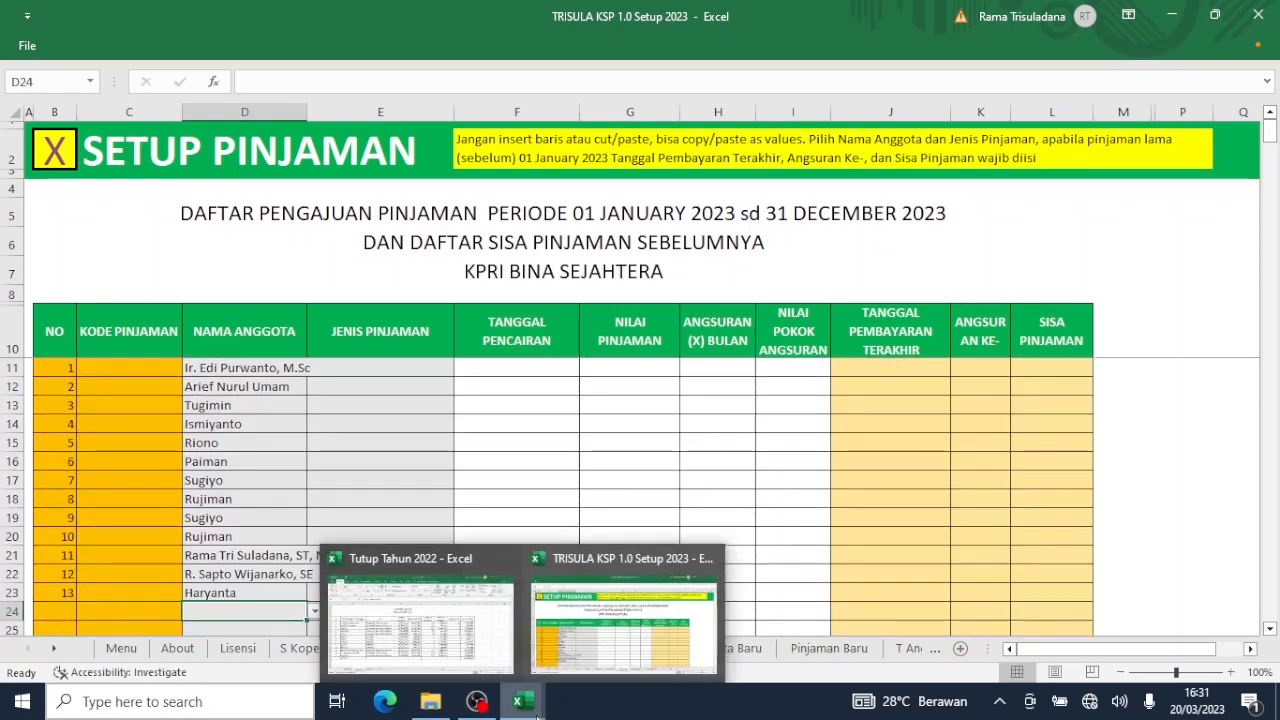
left_click(1220, 16)
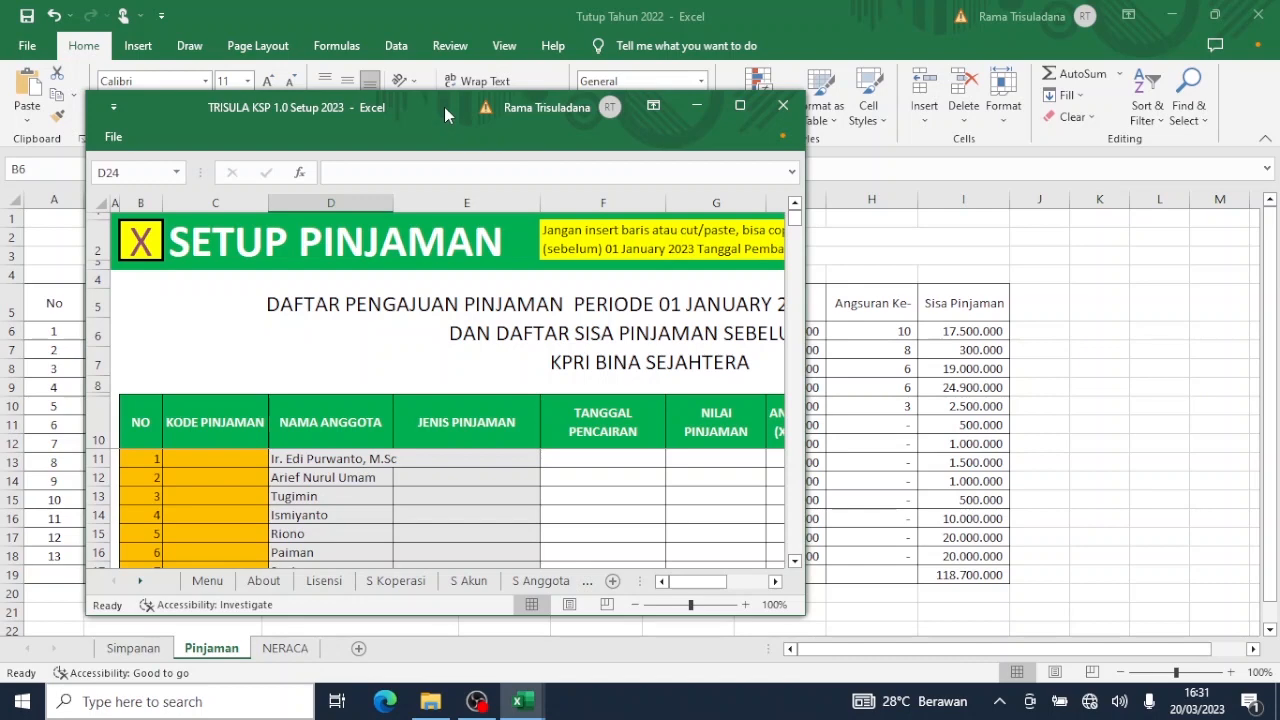
Put the TRISULA setup window on the left and the restored Tutup Tahun 2022 window on the right.
left_click_drag(443, 107, 329, 95)
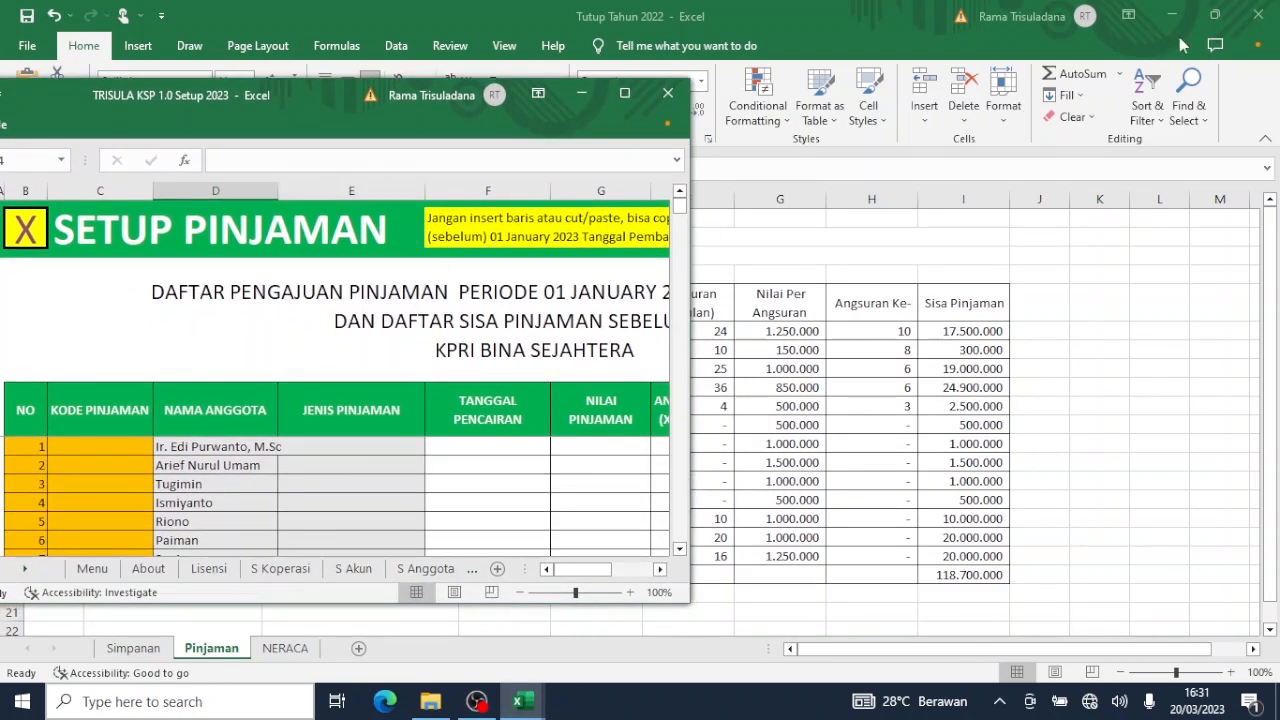
left_click(1219, 17)
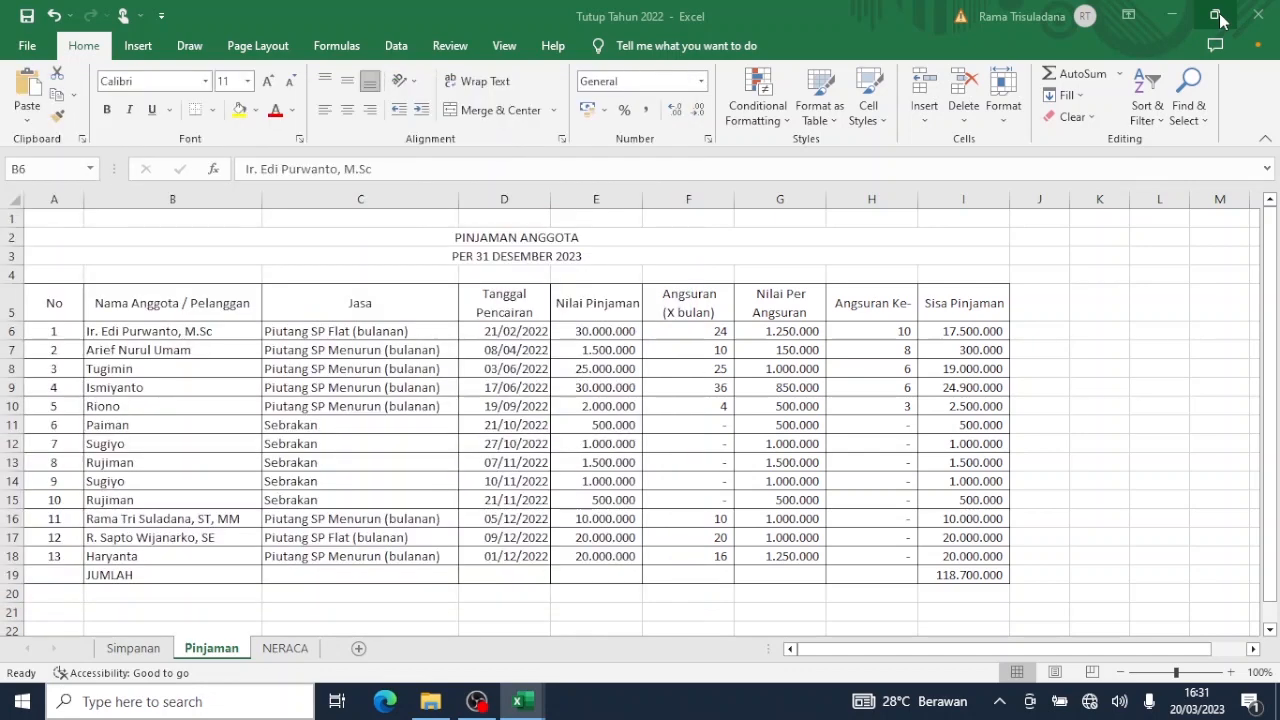
left_click(1219, 17)
key("ctrl+shift+Down")
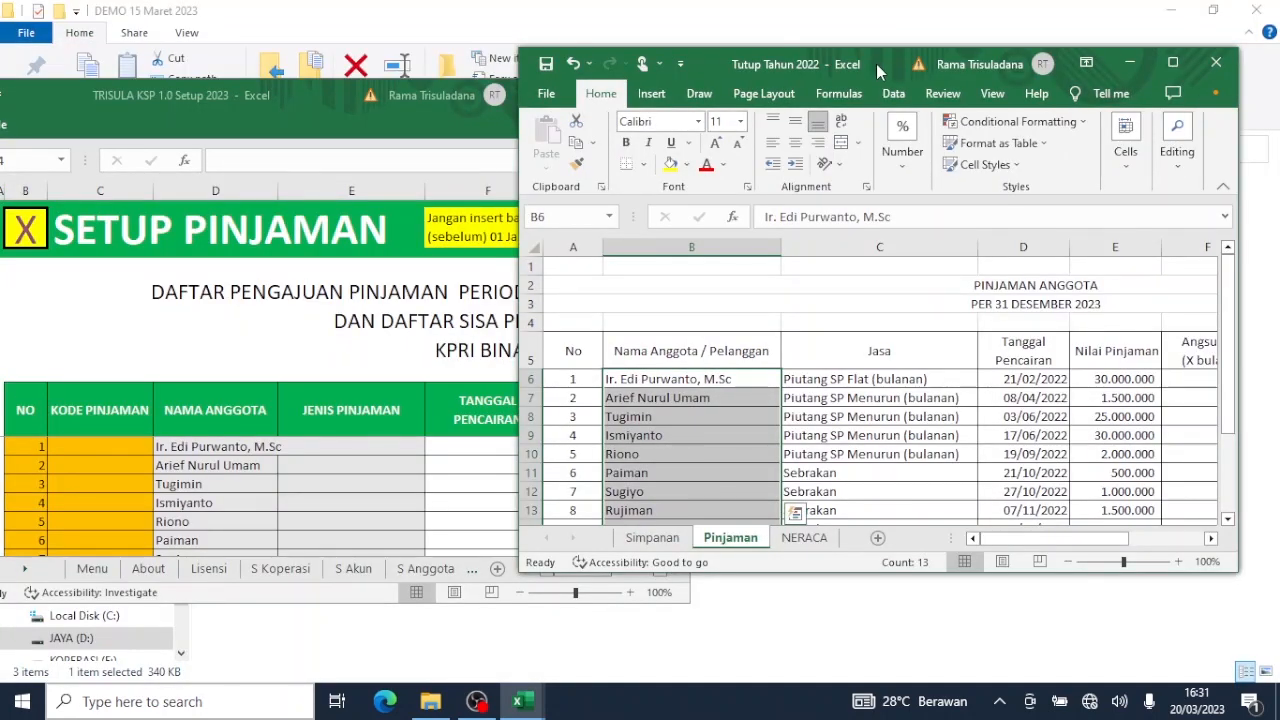
left_click_drag(876, 64, 1055, 60)
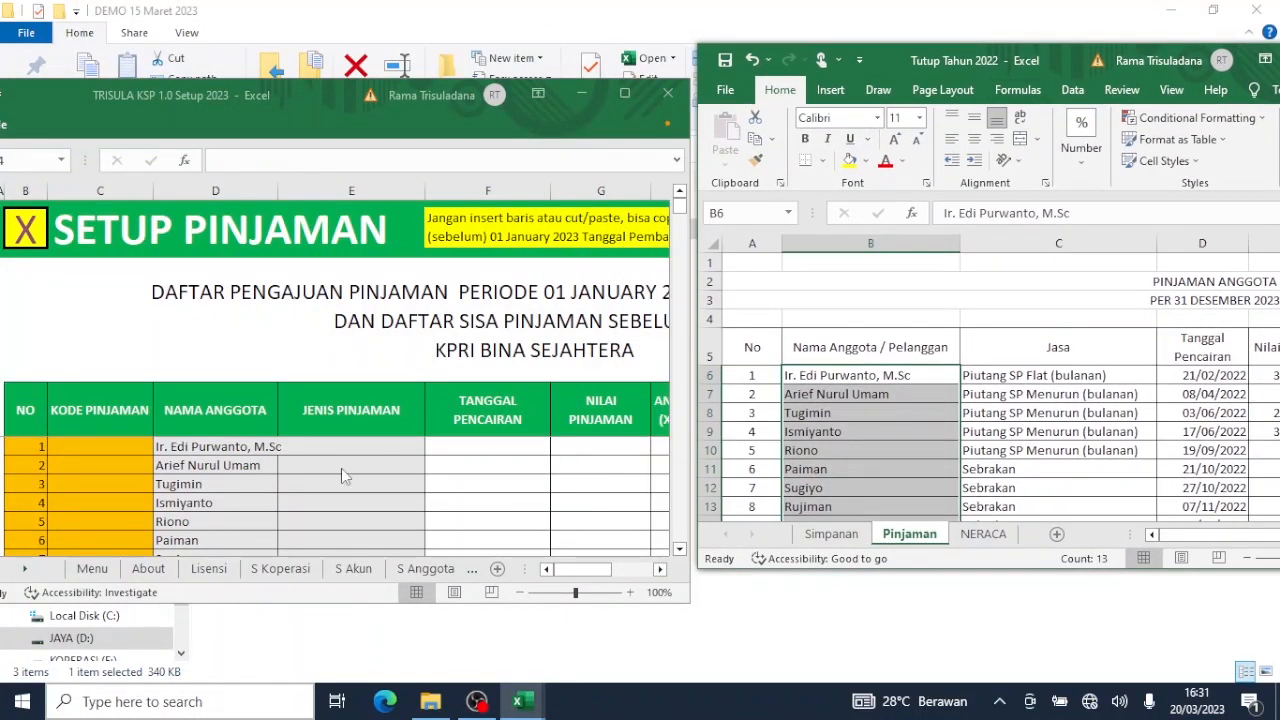
left_click(362, 439)
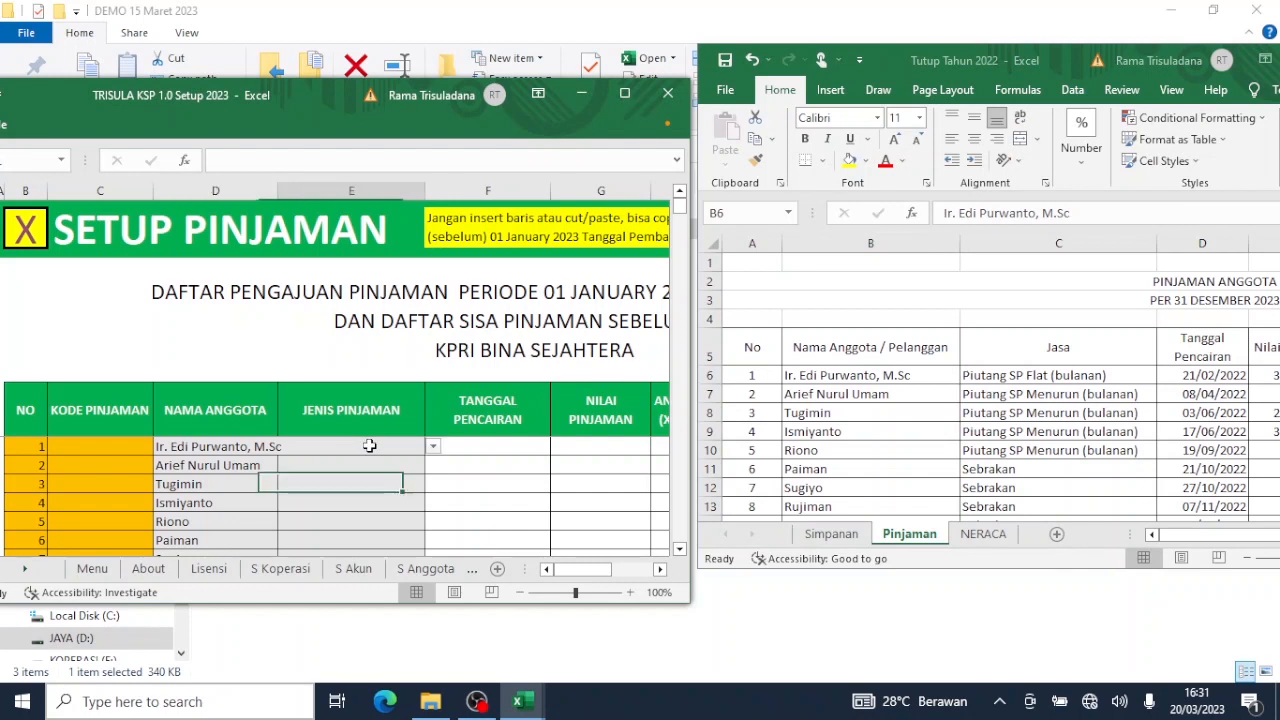
left_click(433, 447)
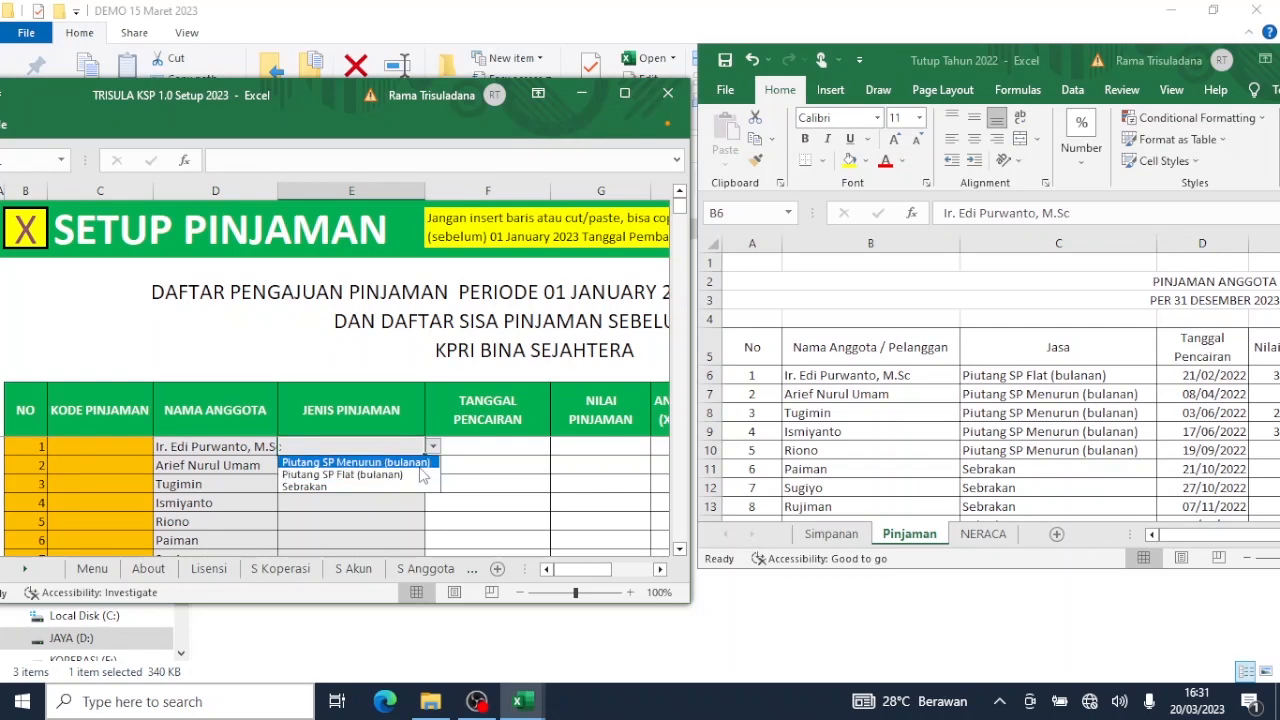
left_click(398, 462)
left_click(398, 462)
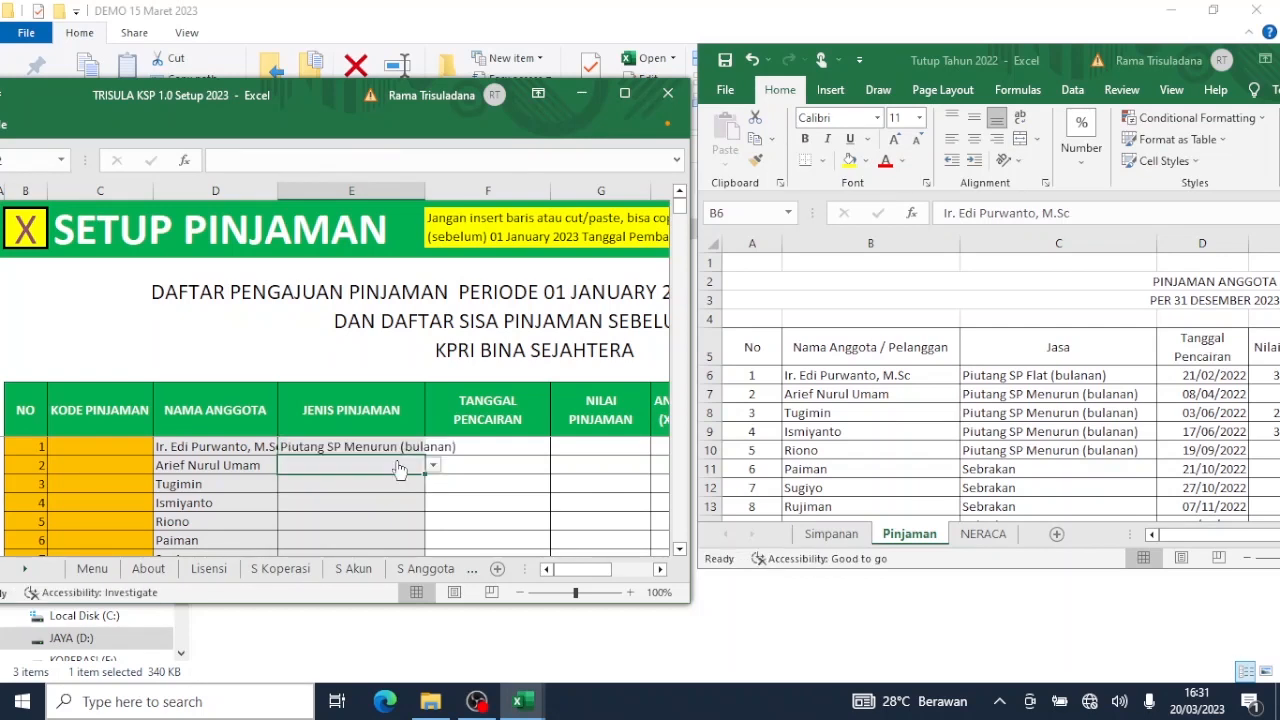
left_click(433, 467)
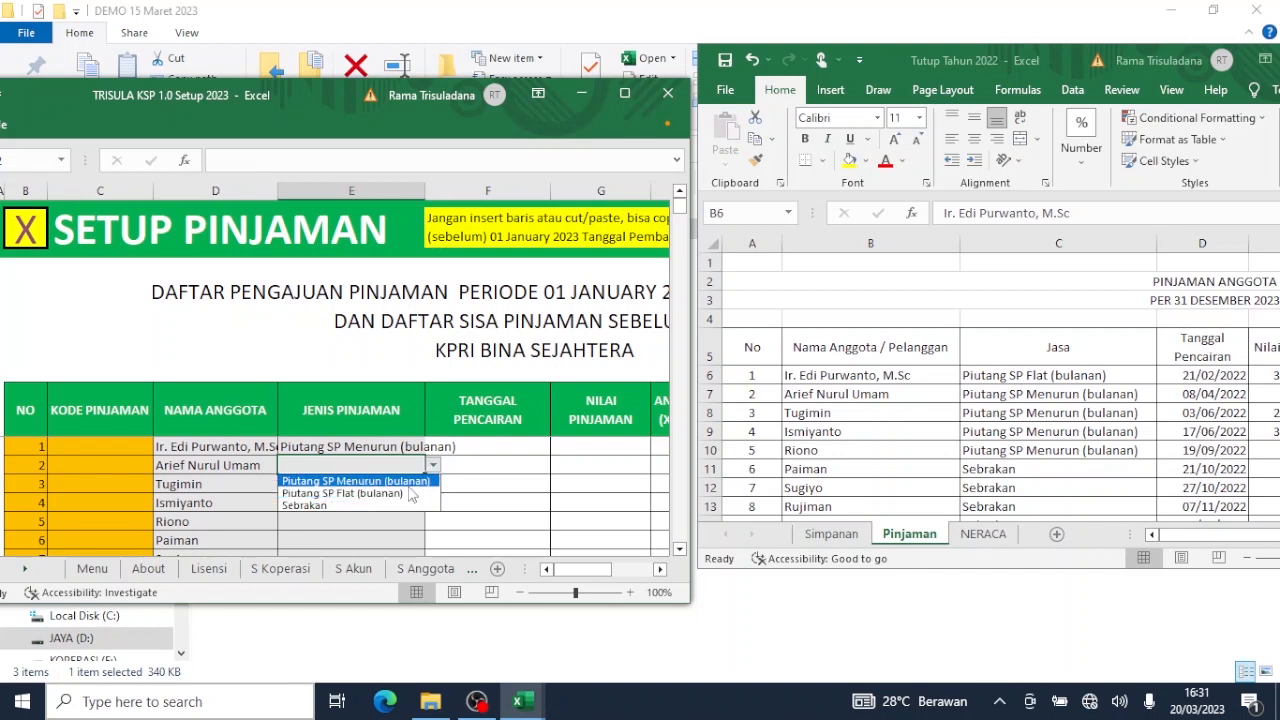
key("Return")
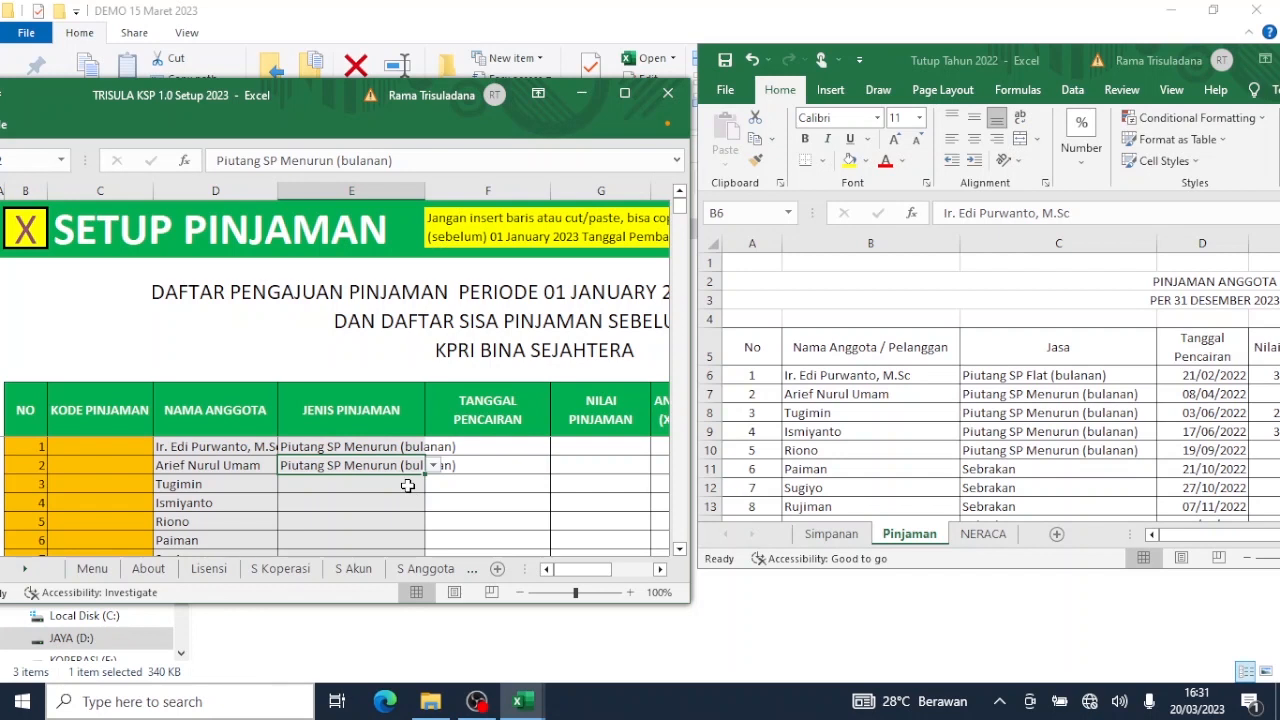
key("ctrl+c")
left_click(409, 486)
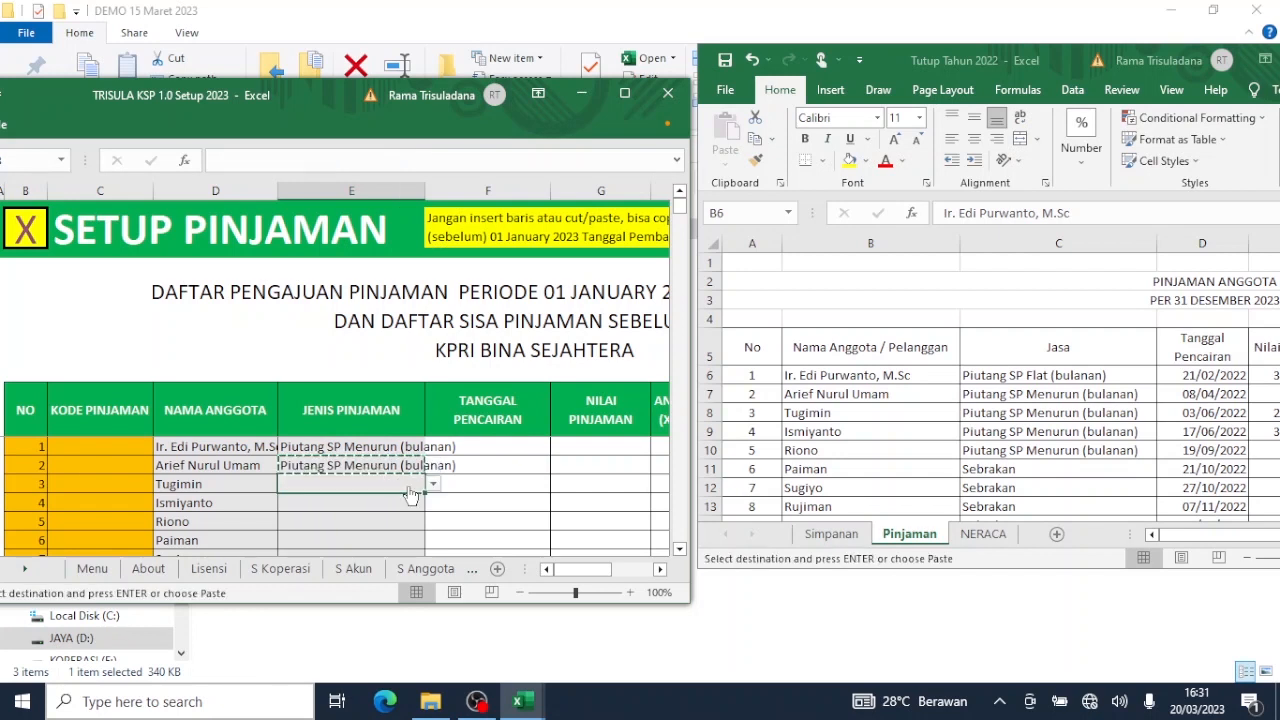
left_click_drag(409, 494, 408, 486)
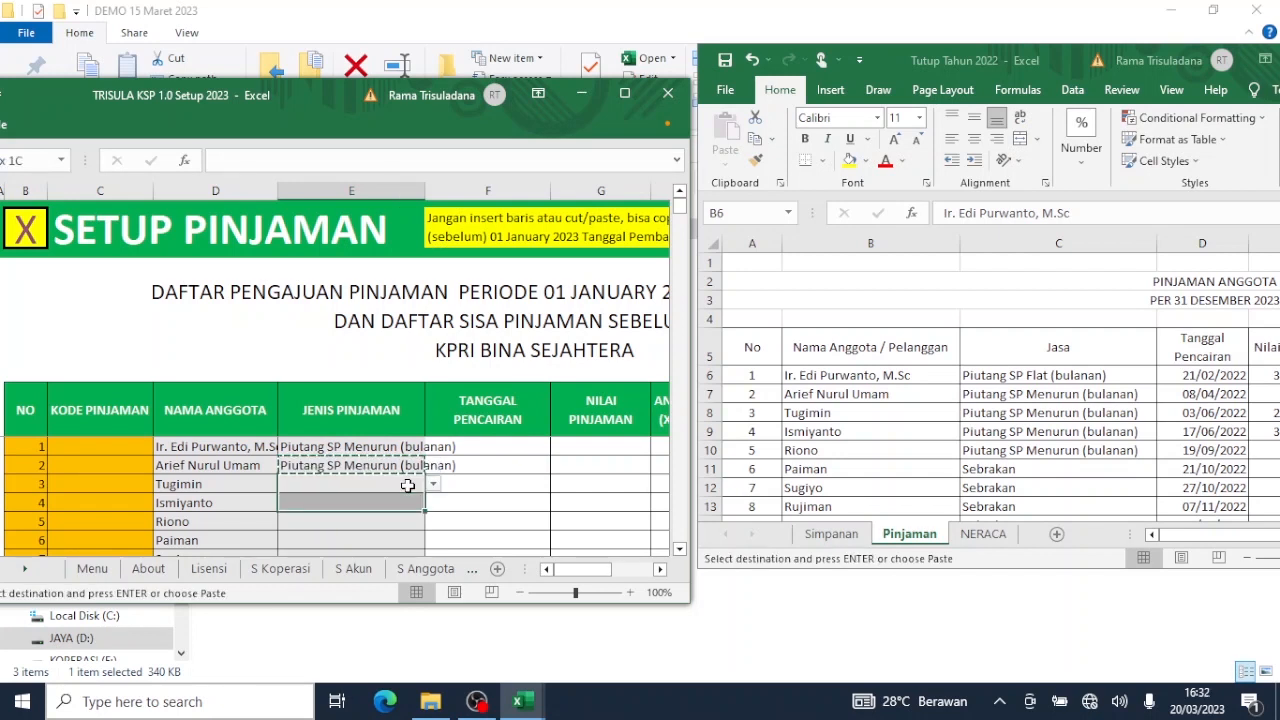
key("shift+Down")
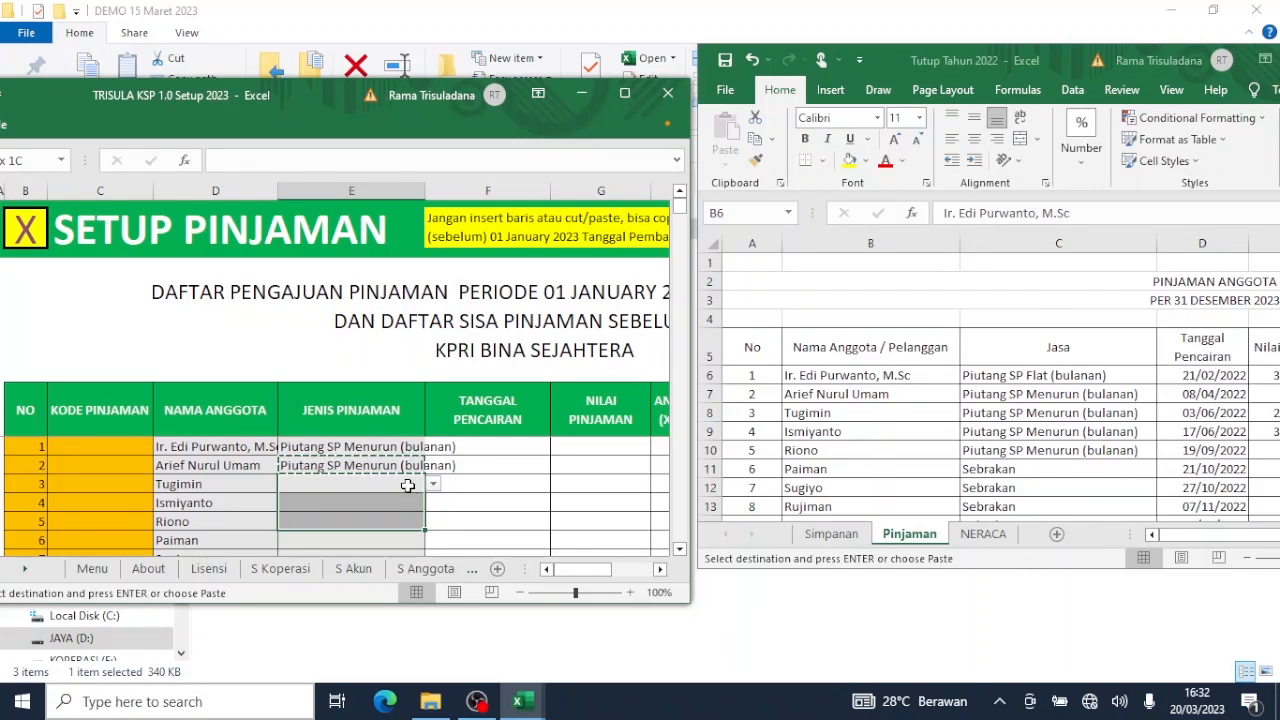
key("ctrl+v")
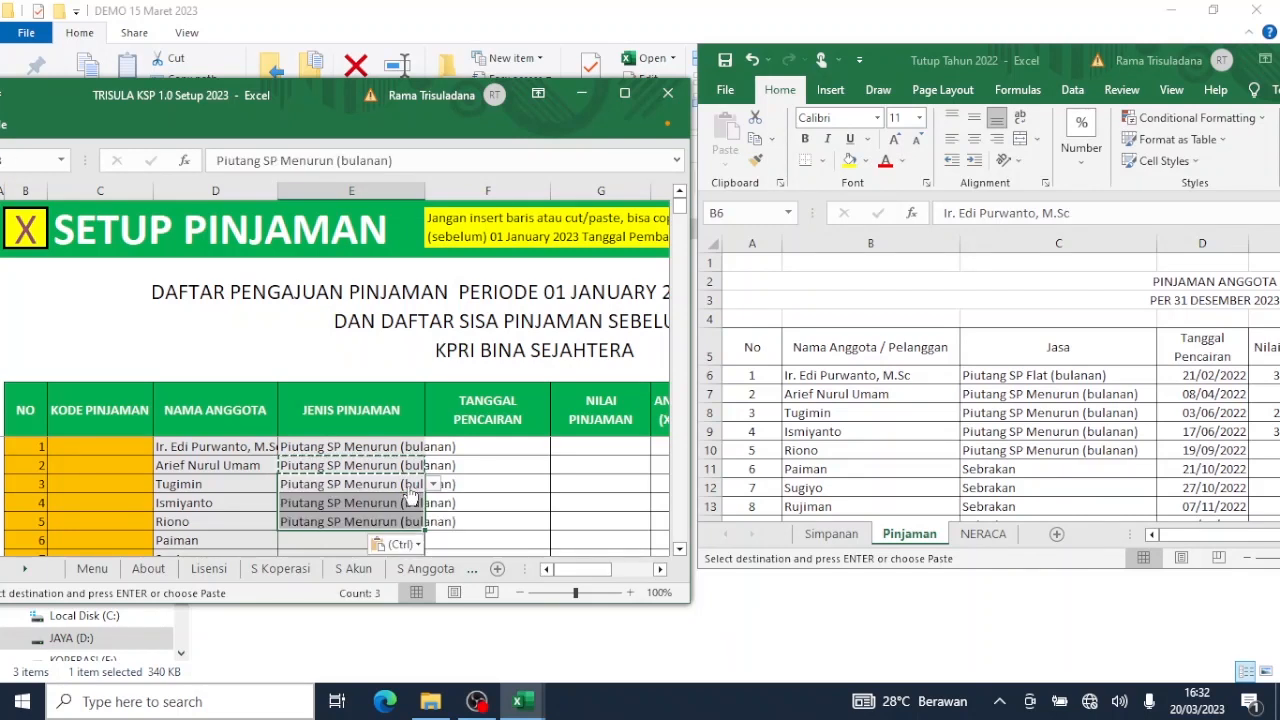
key("Down")
key("Down")
key("Down")
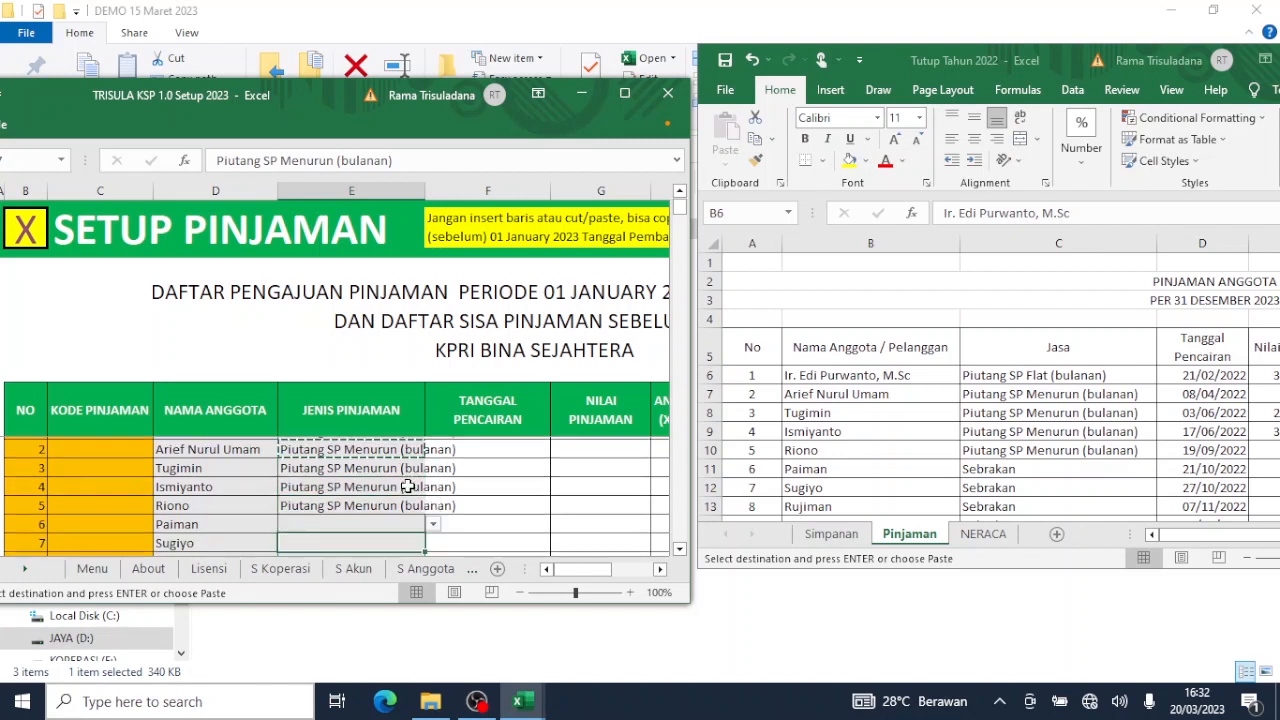
key("Down")
key("Down")
key("Down")
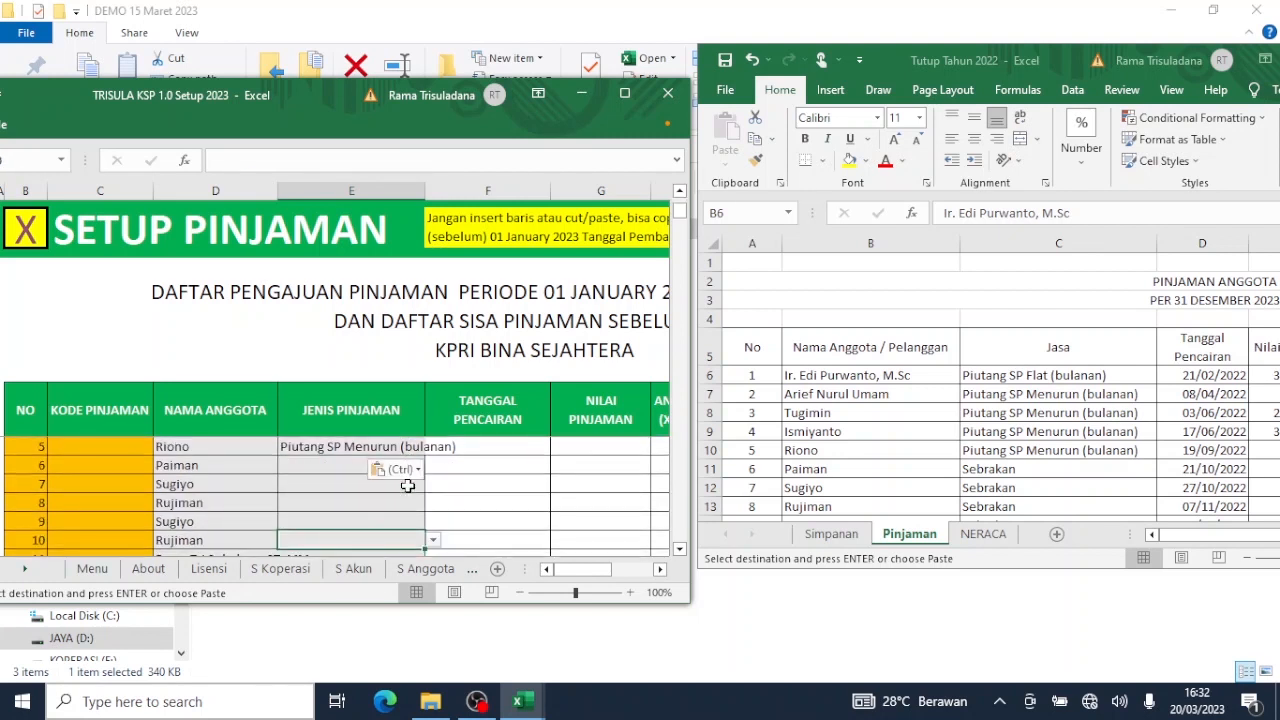
key("Up")
key("Up")
key("Up")
key("Up")
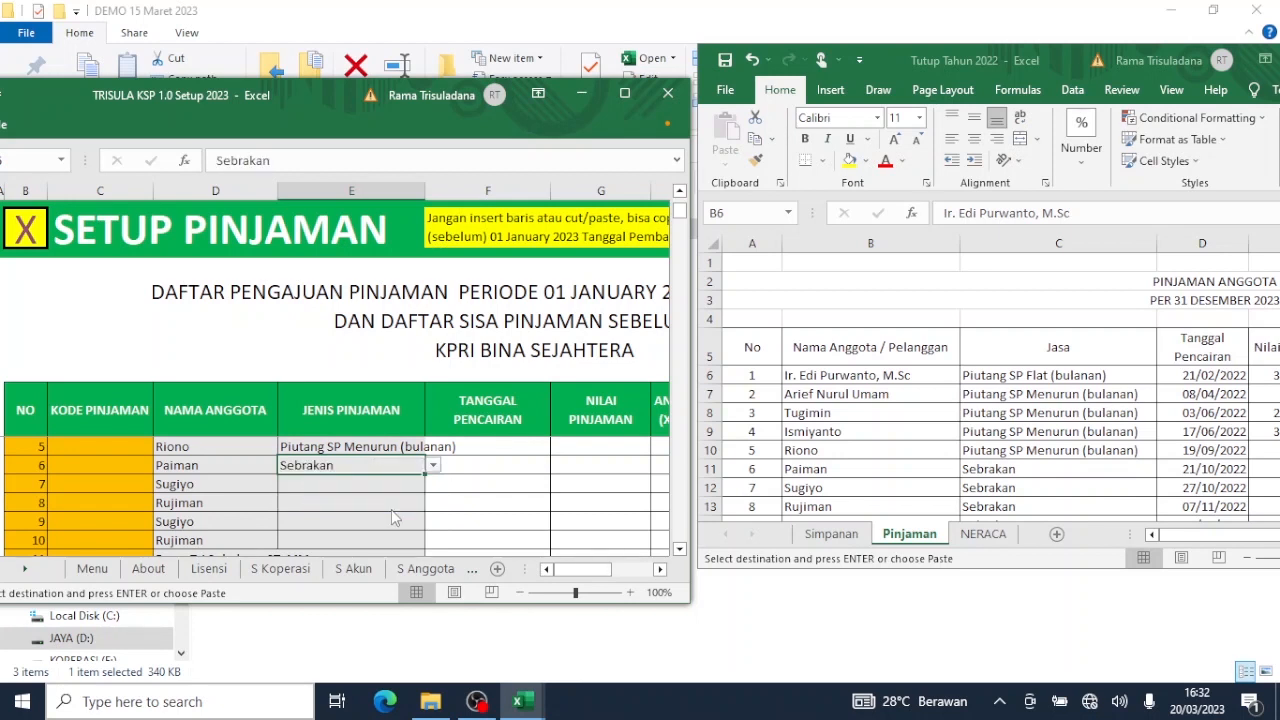
Copy Paiman's Sebrakan loan type into the following members' rows through the second Rujiman.
left_click(881, 458)
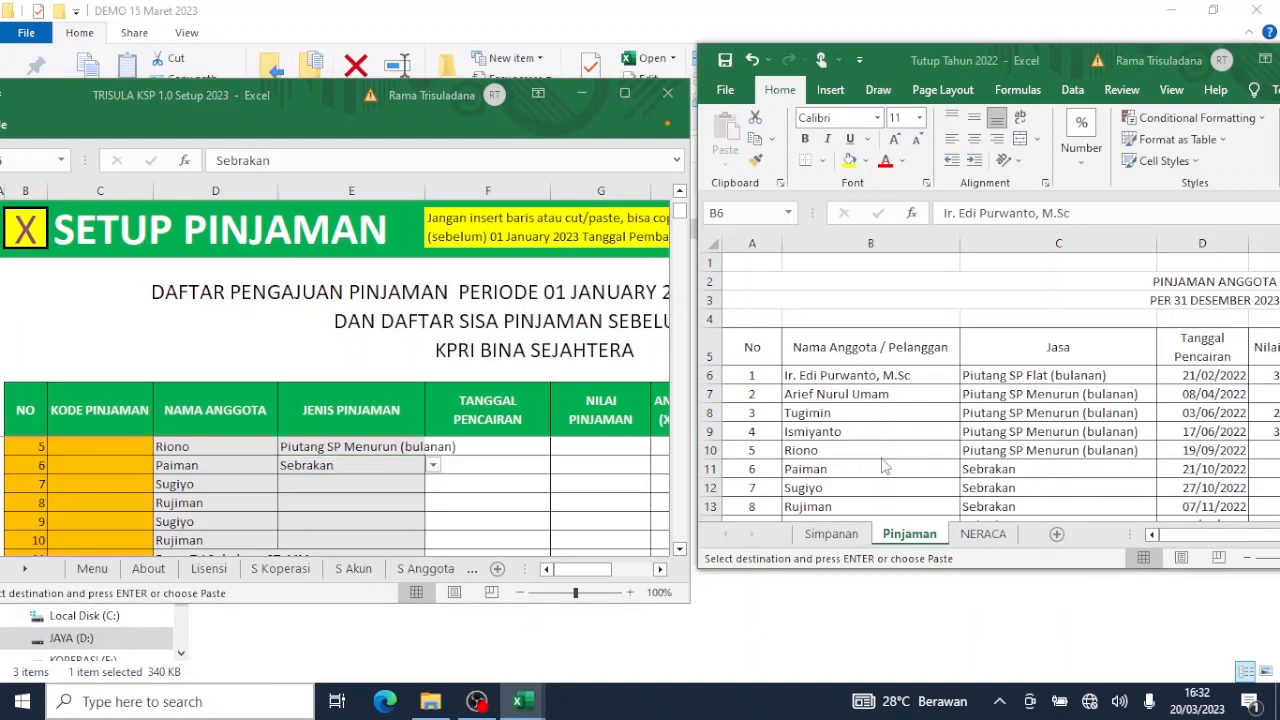
key("Down")
key("Down")
key("Down")
key("Down")
key("Down")
key("Down")
key("Down")
key("Down")
key("Down")
key("Down")
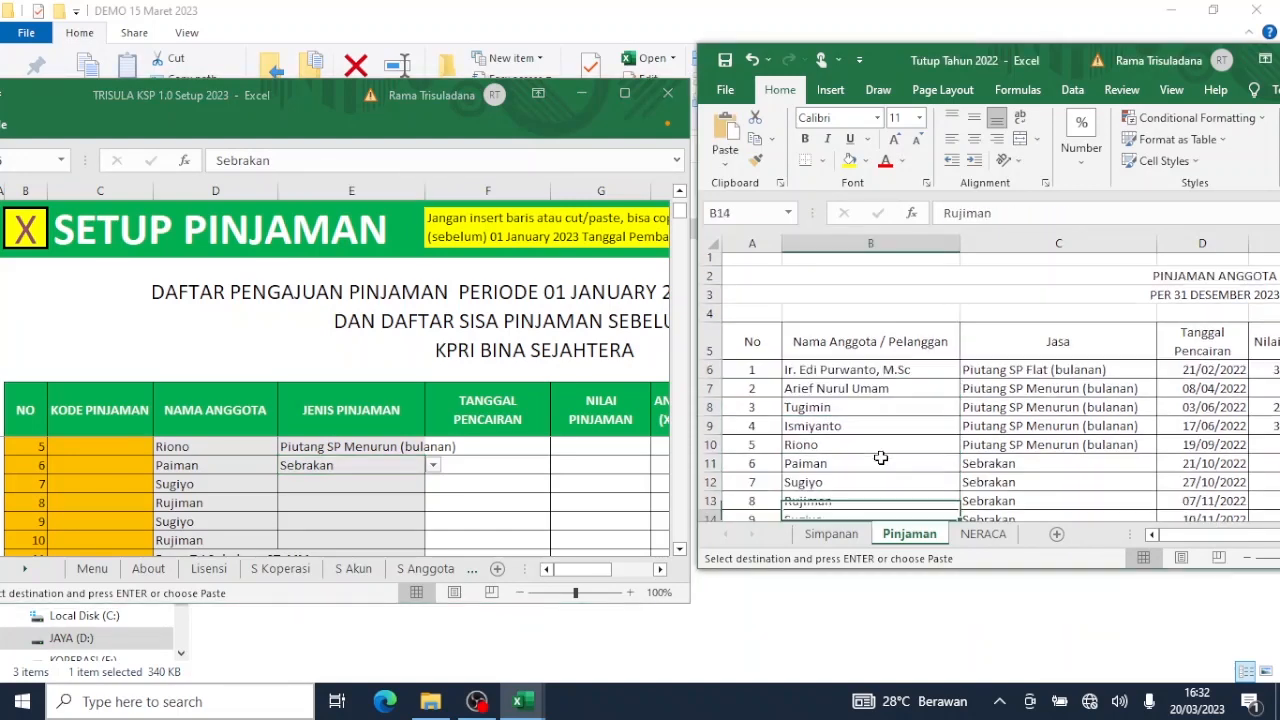
key("Down")
key("Down")
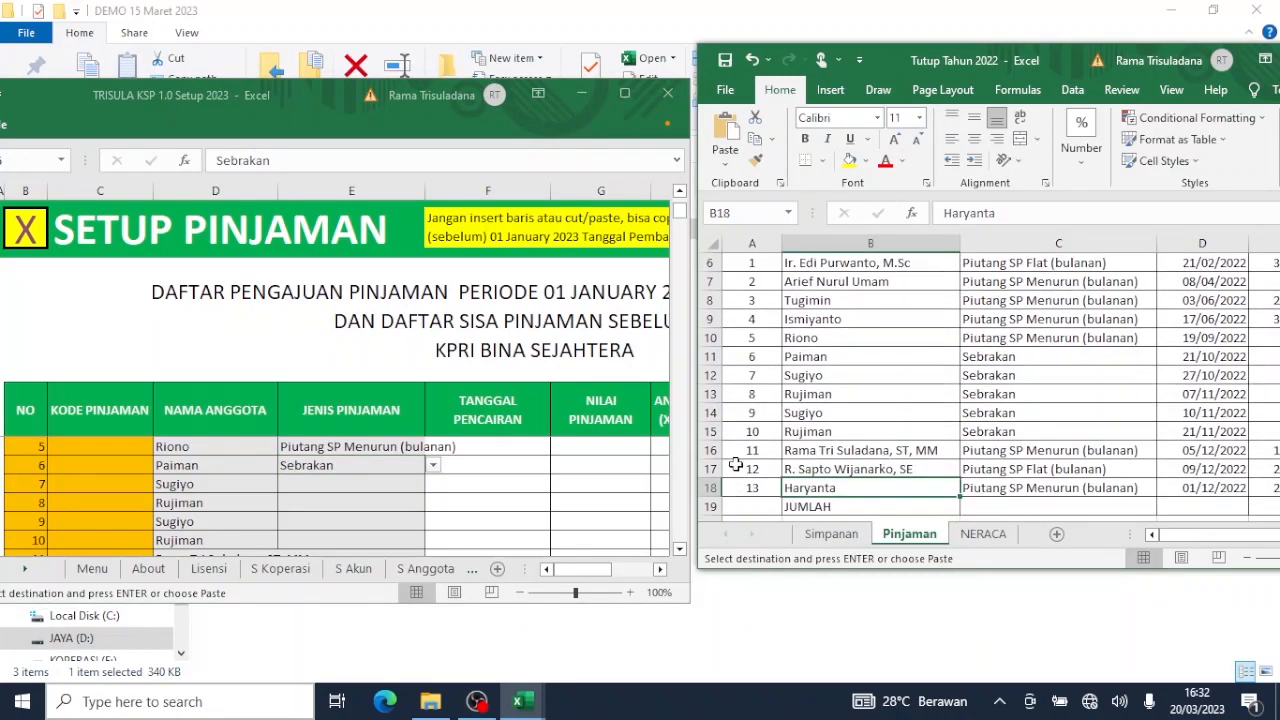
left_click(318, 466)
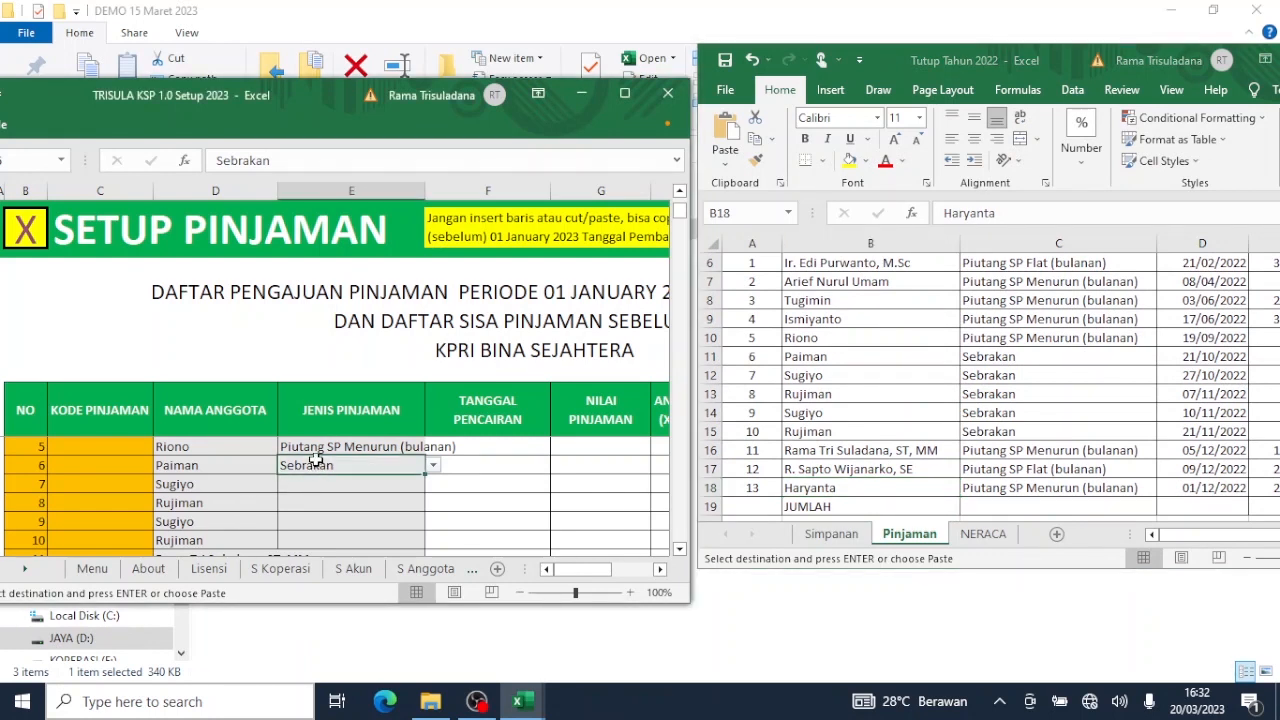
key("ctrl+c")
key("Down")
key("shift+Down")
key("shift+Down")
key("shift+Down")
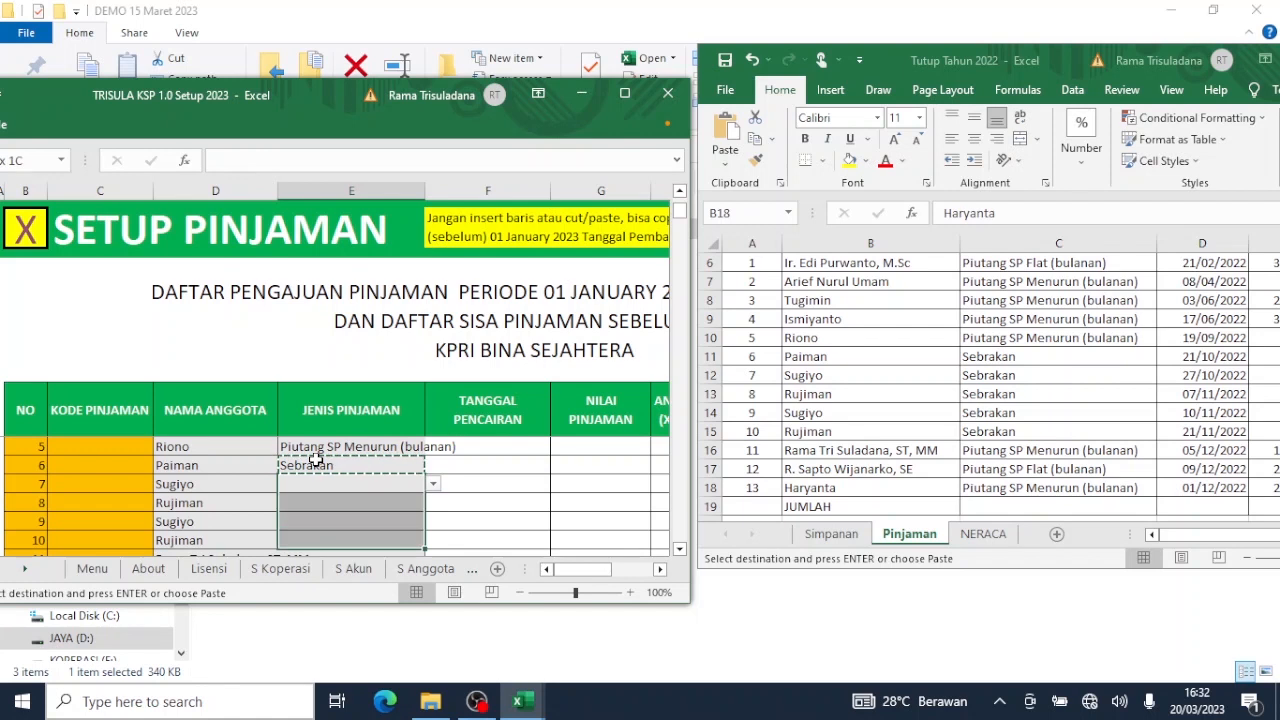
key("ctrl+v")
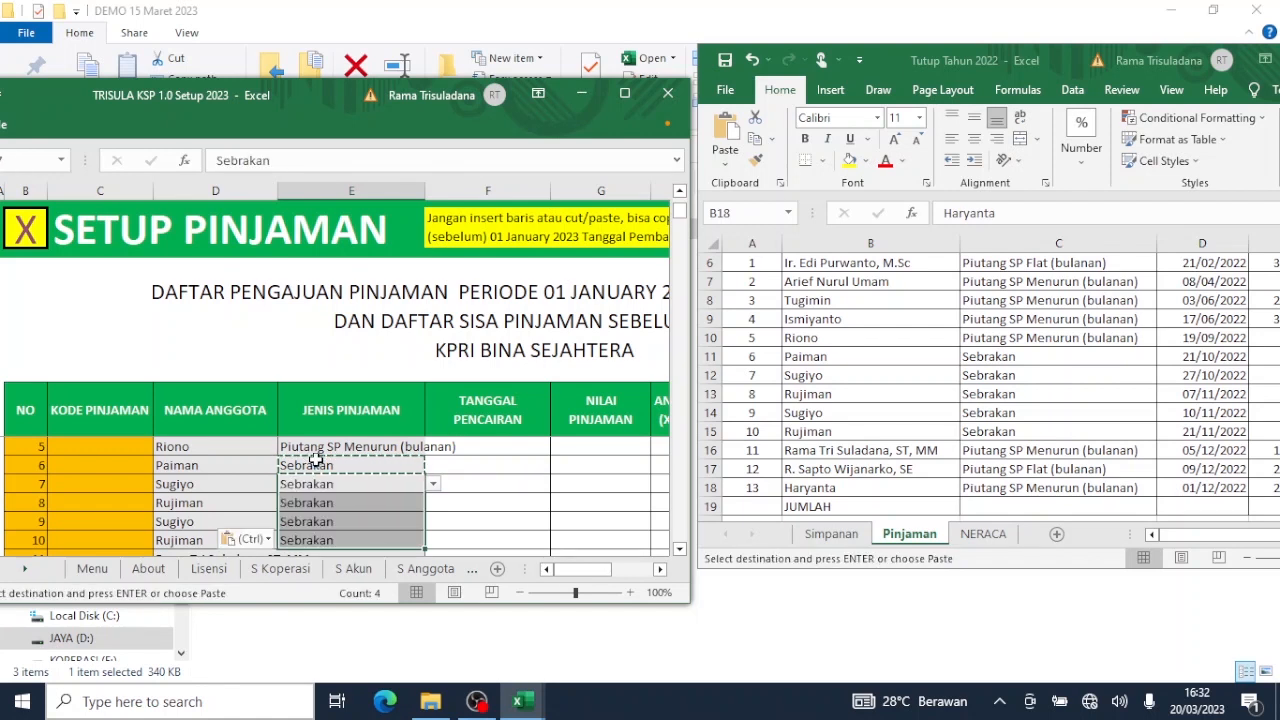
Set members 11, 12 and 13 to Piutang SP Menurun, Piutang SP Flat, and Piutang SP Menurun (bulanan).
scroll(315, 459, "down", 1)
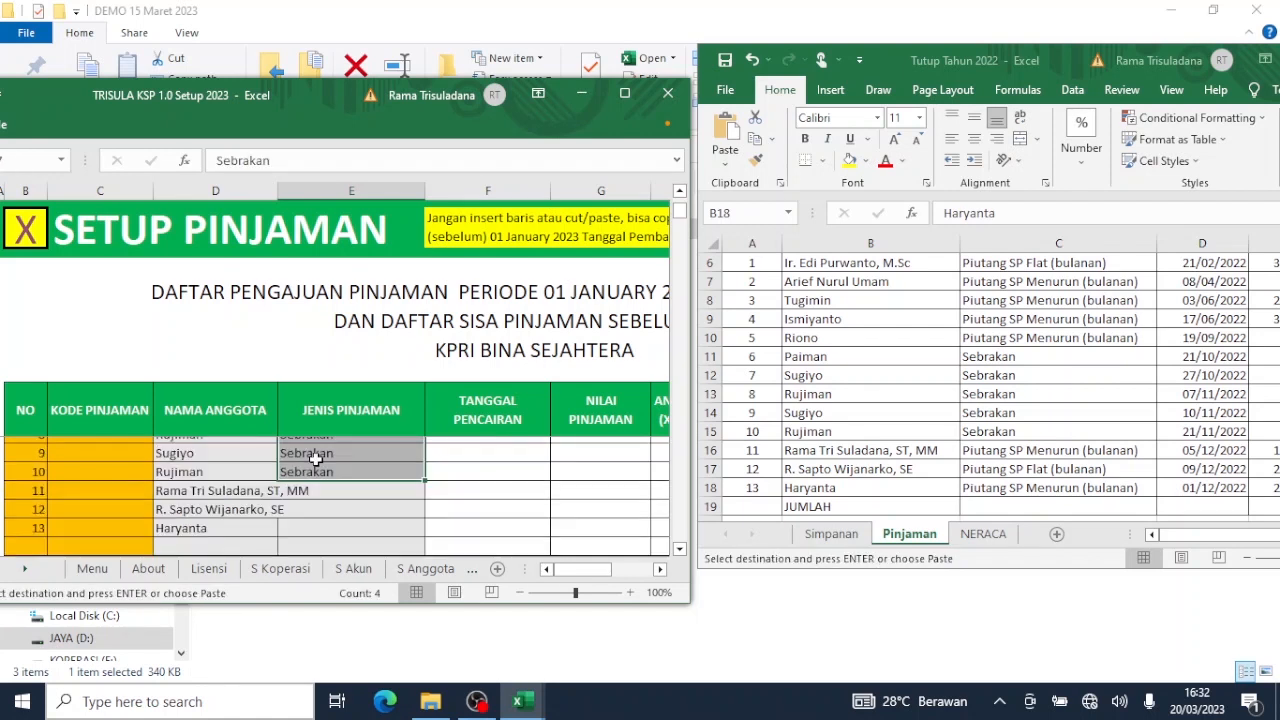
scroll(315, 459, "down", 1)
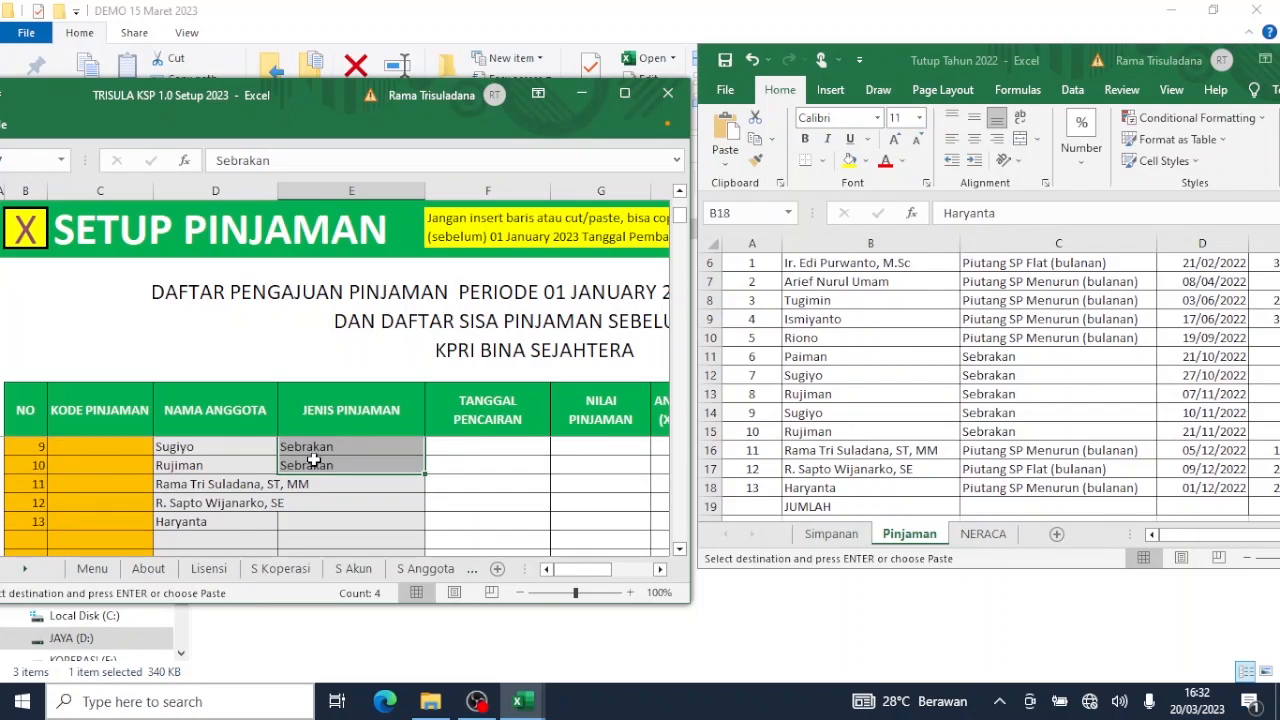
left_click(375, 491)
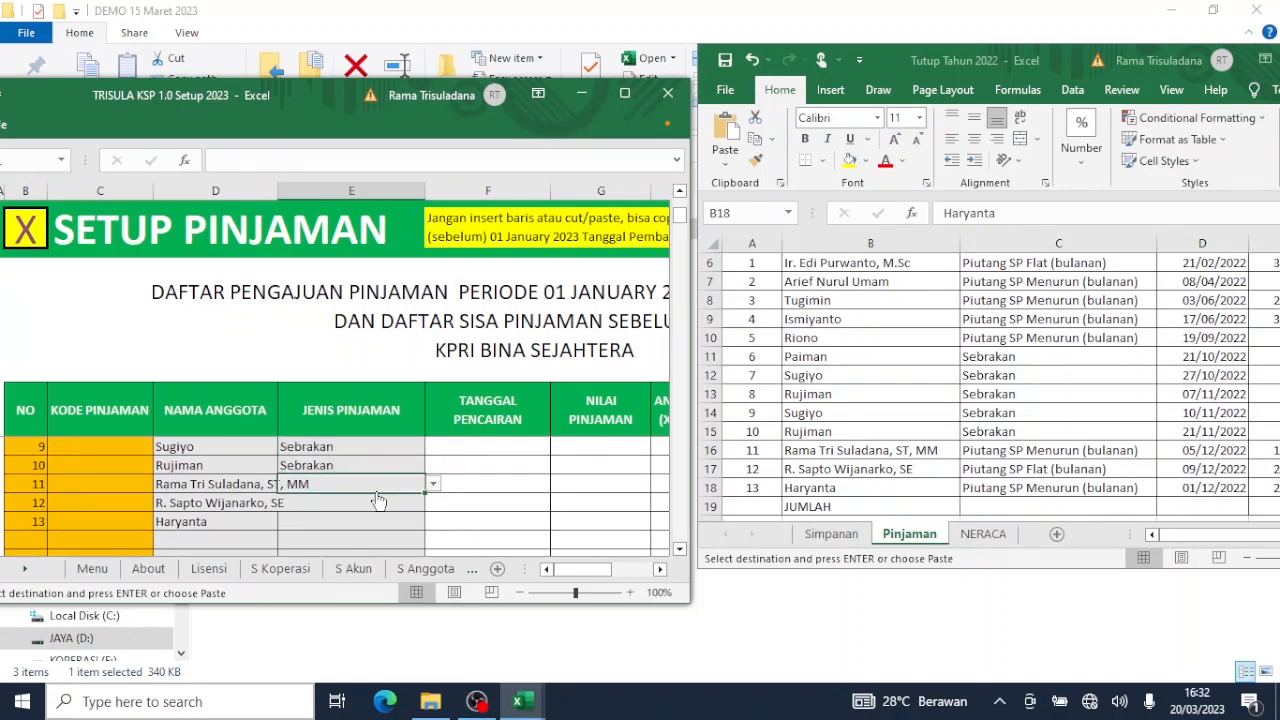
left_click(433, 485)
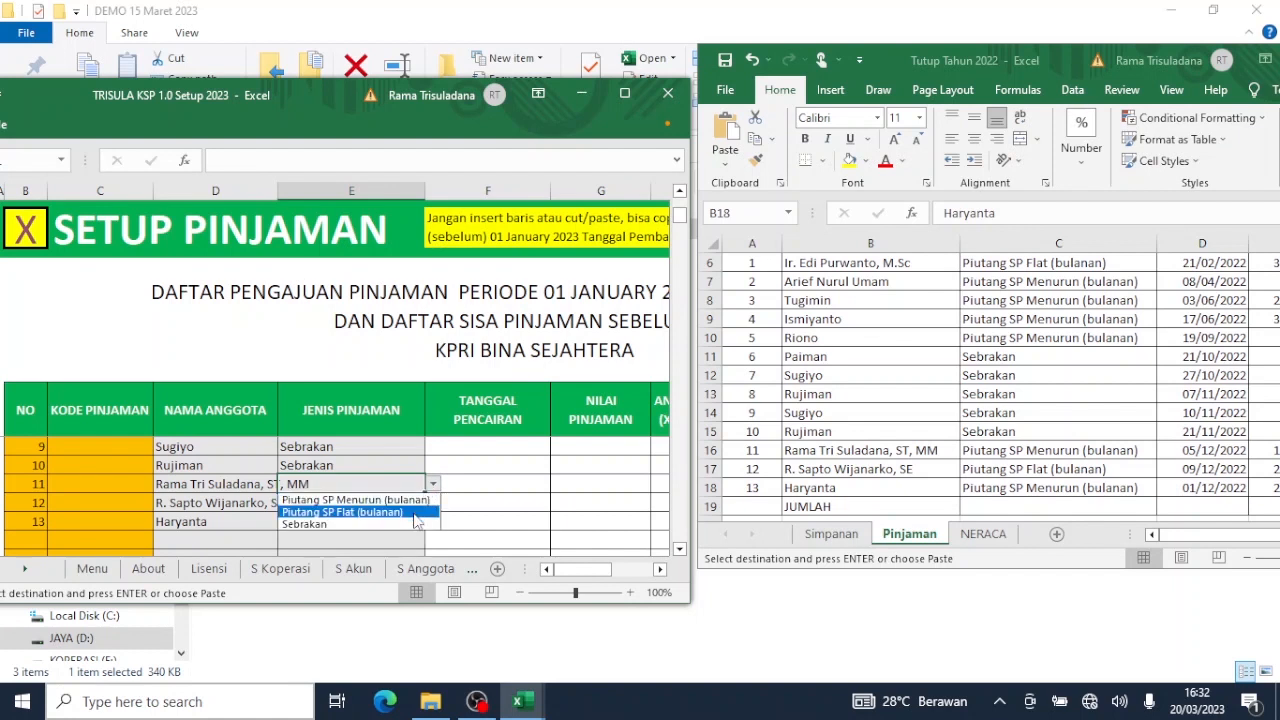
left_click(414, 502)
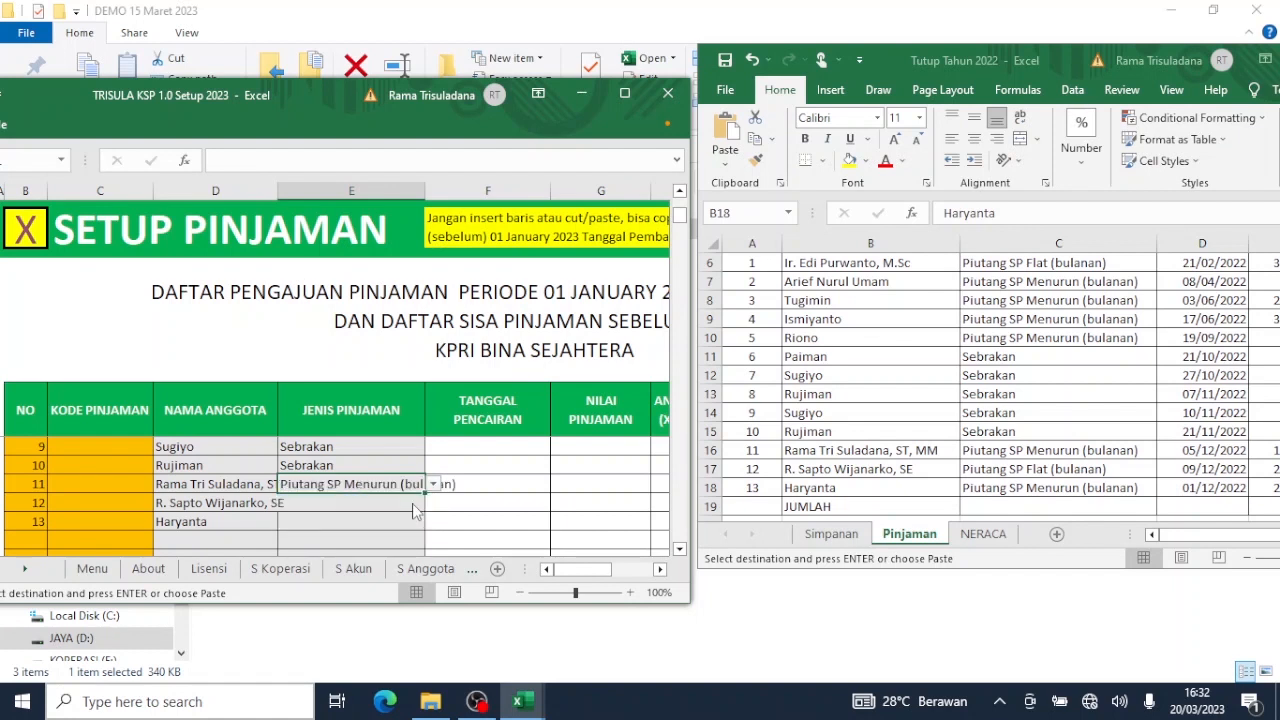
left_click(408, 510)
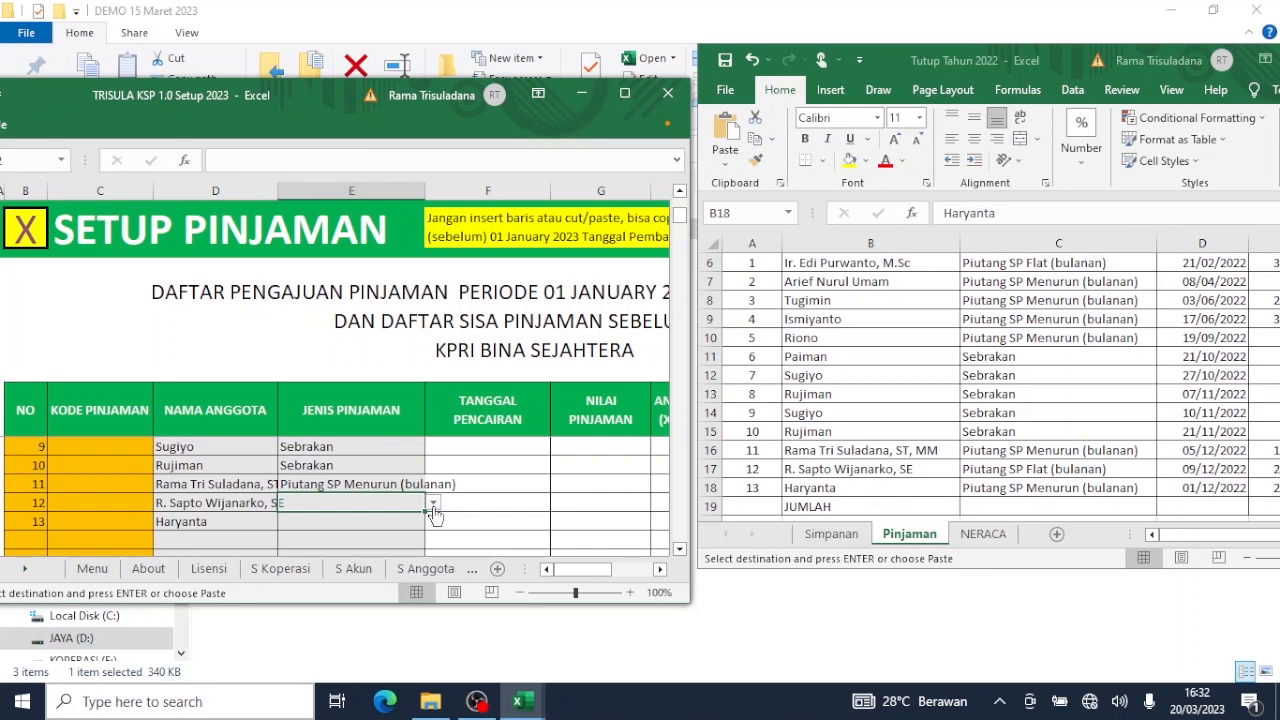
left_click(433, 505)
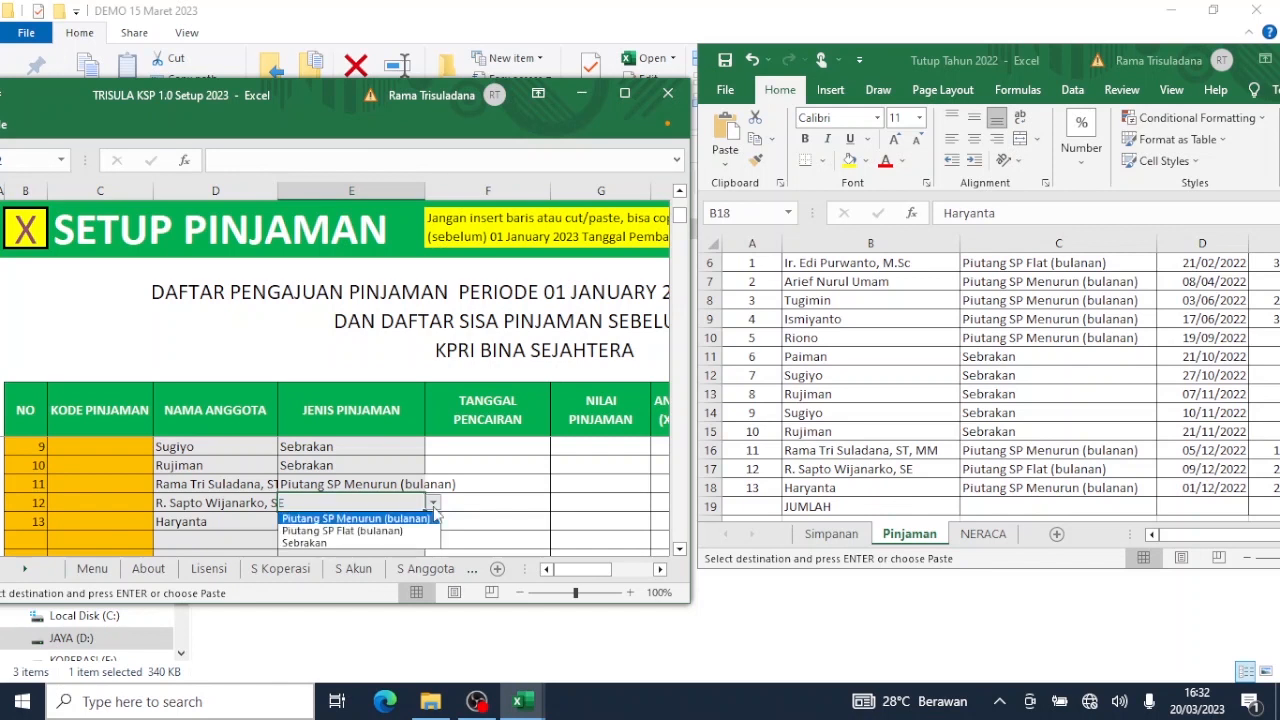
left_click(413, 533)
left_click(405, 524)
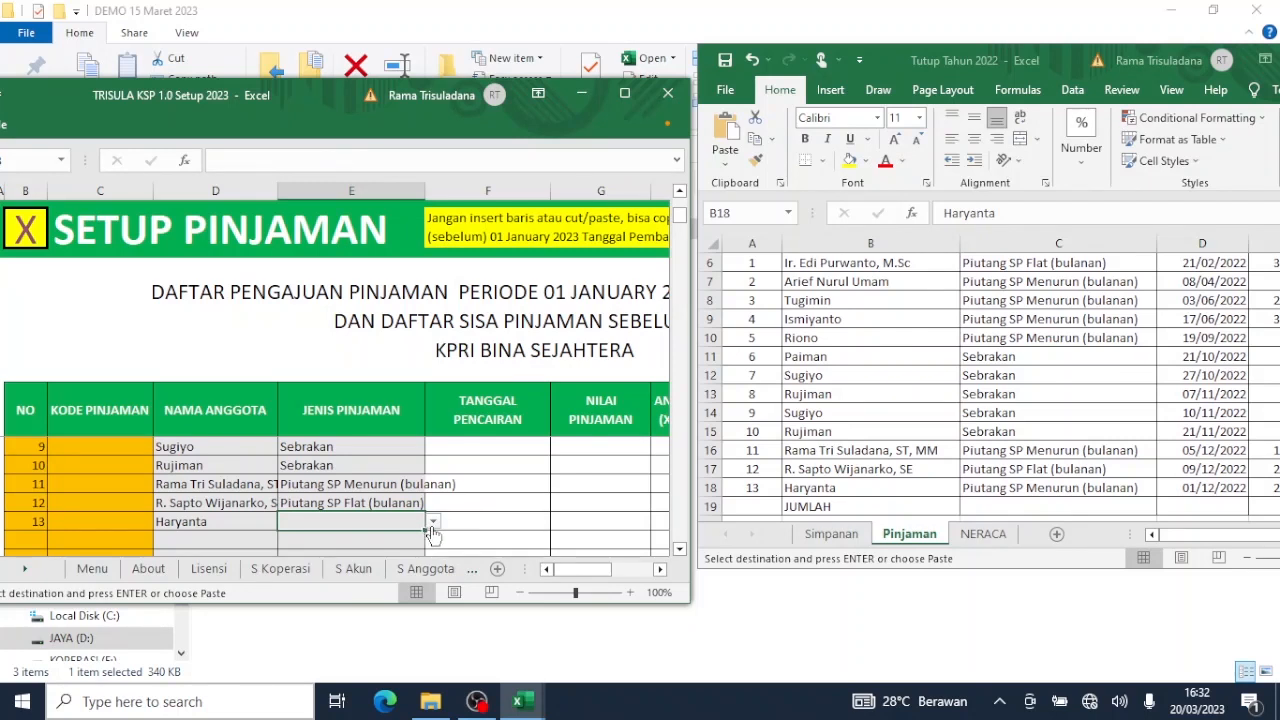
left_click(432, 522)
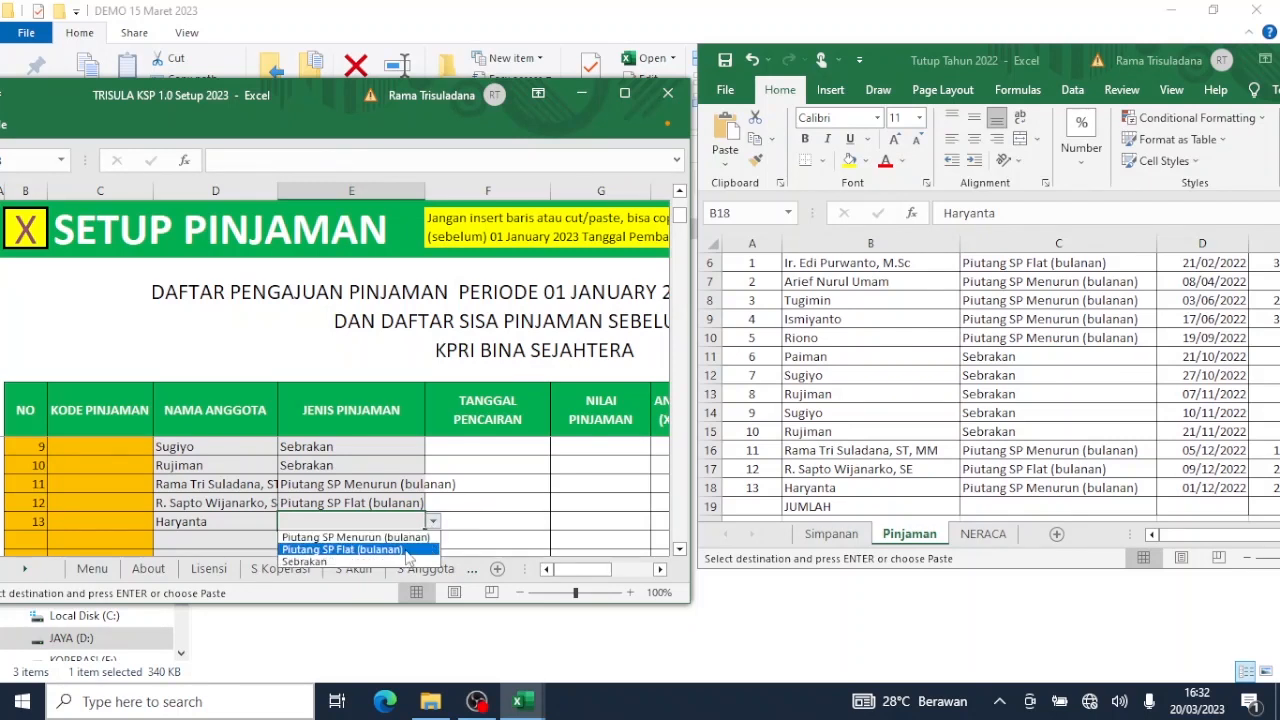
left_click(398, 537)
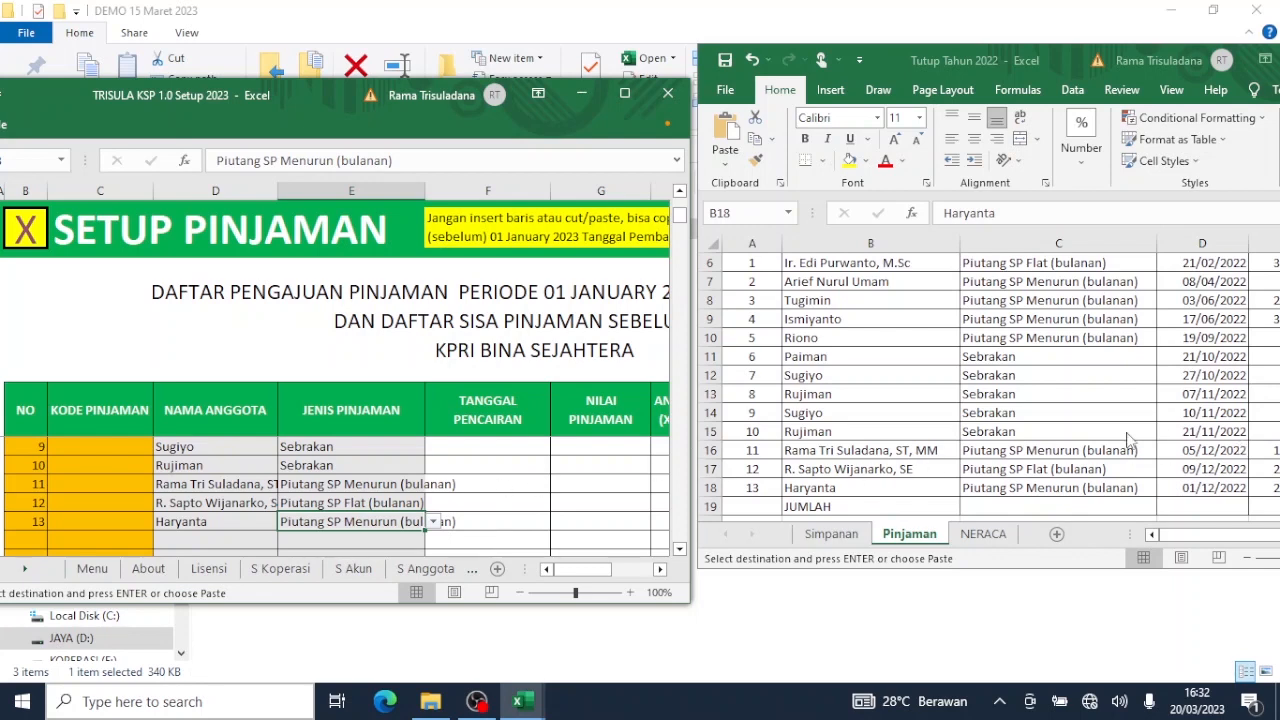
Move to the loan figure columns in both the 2022 and 2023 workbooks.
key("Up")
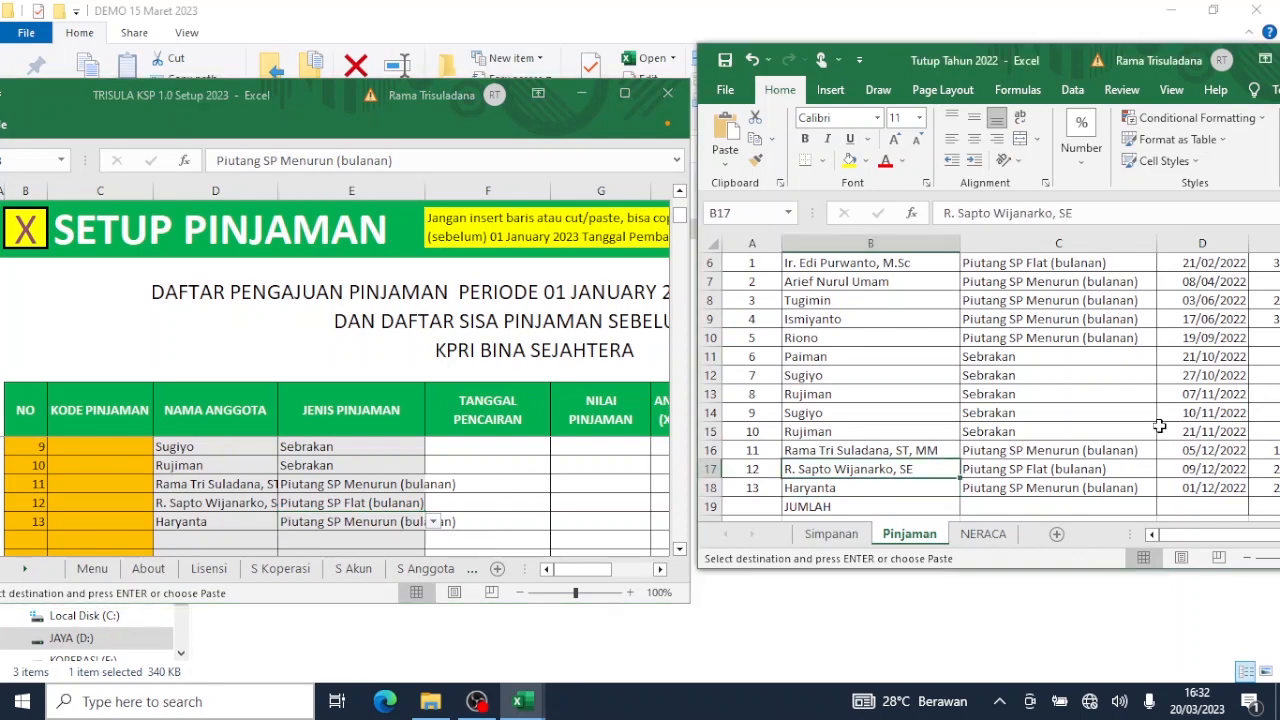
key("Up")
key("Up")
key("Up")
key("Up")
key("Up")
key("Up")
key("Up")
key("Up")
key("Up")
key("Up")
key("Up")
key("Up")
key("Up")
key("Up")
key("Up")
key("Up")
key("Right")
key("Right")
key("Right")
key("Right")
key("Right")
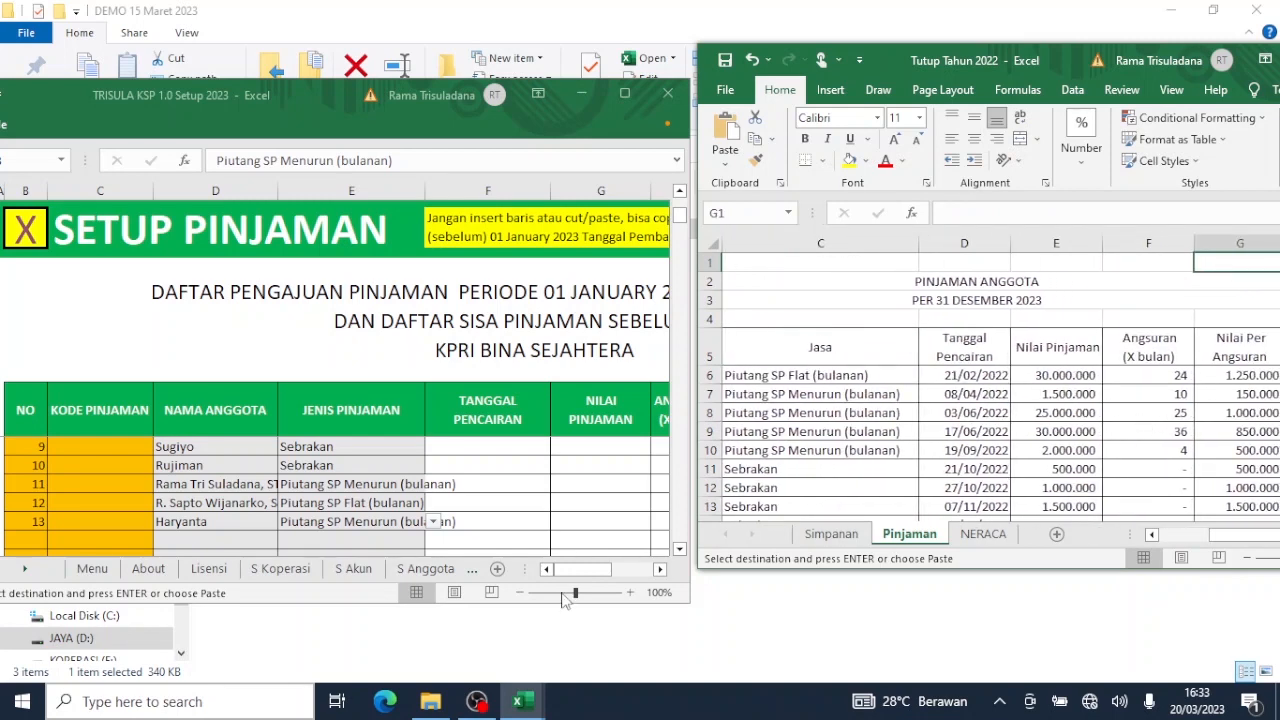
key("alt+Tab")
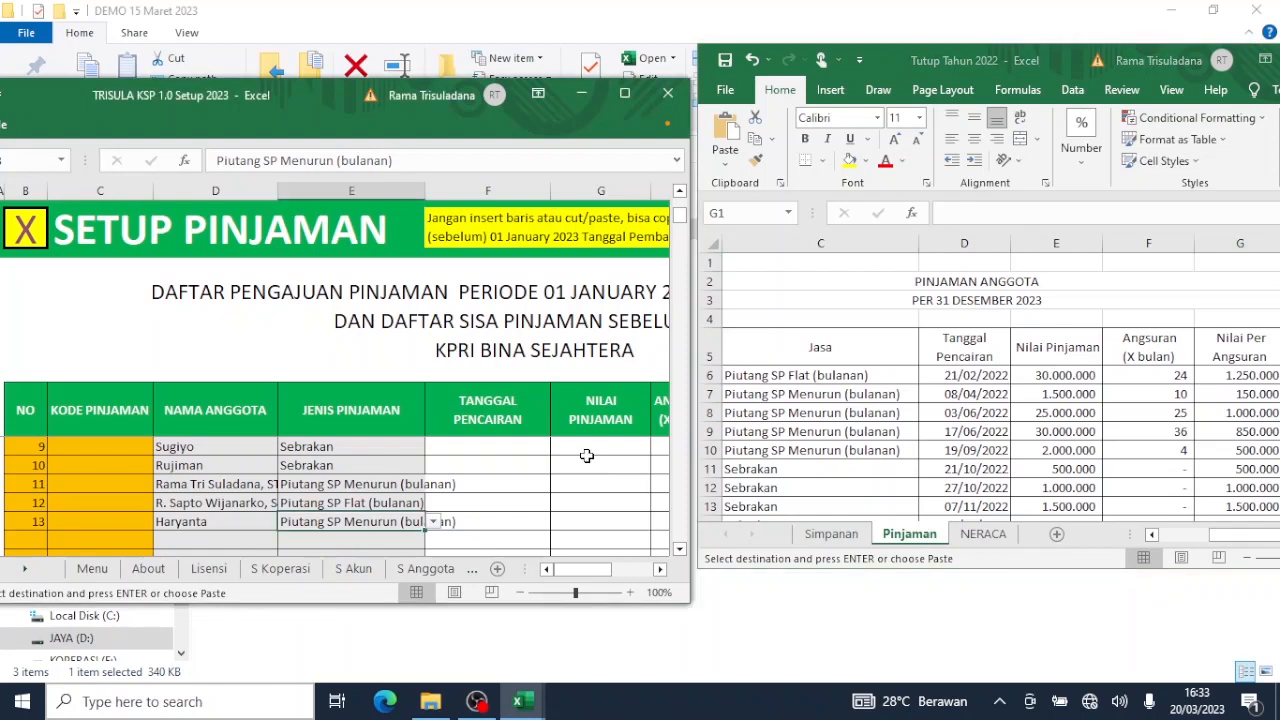
key("Right")
key("Right")
key("Right")
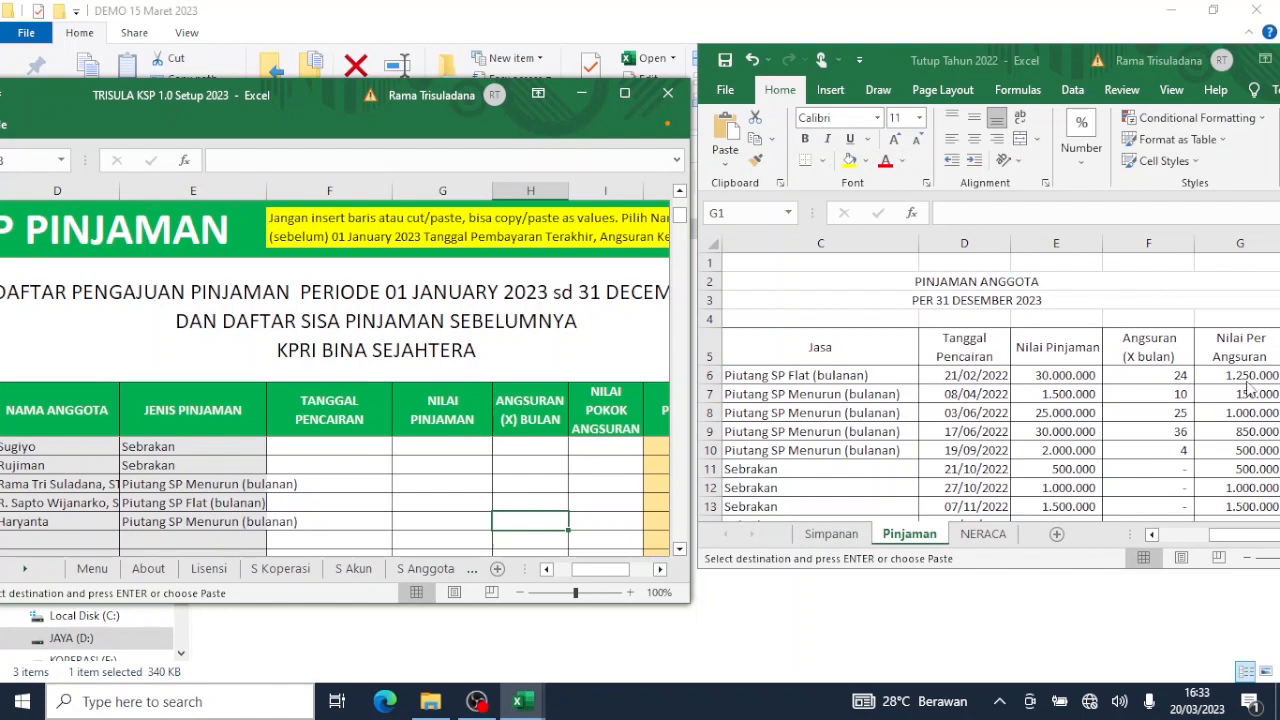
key("alt+Tab")
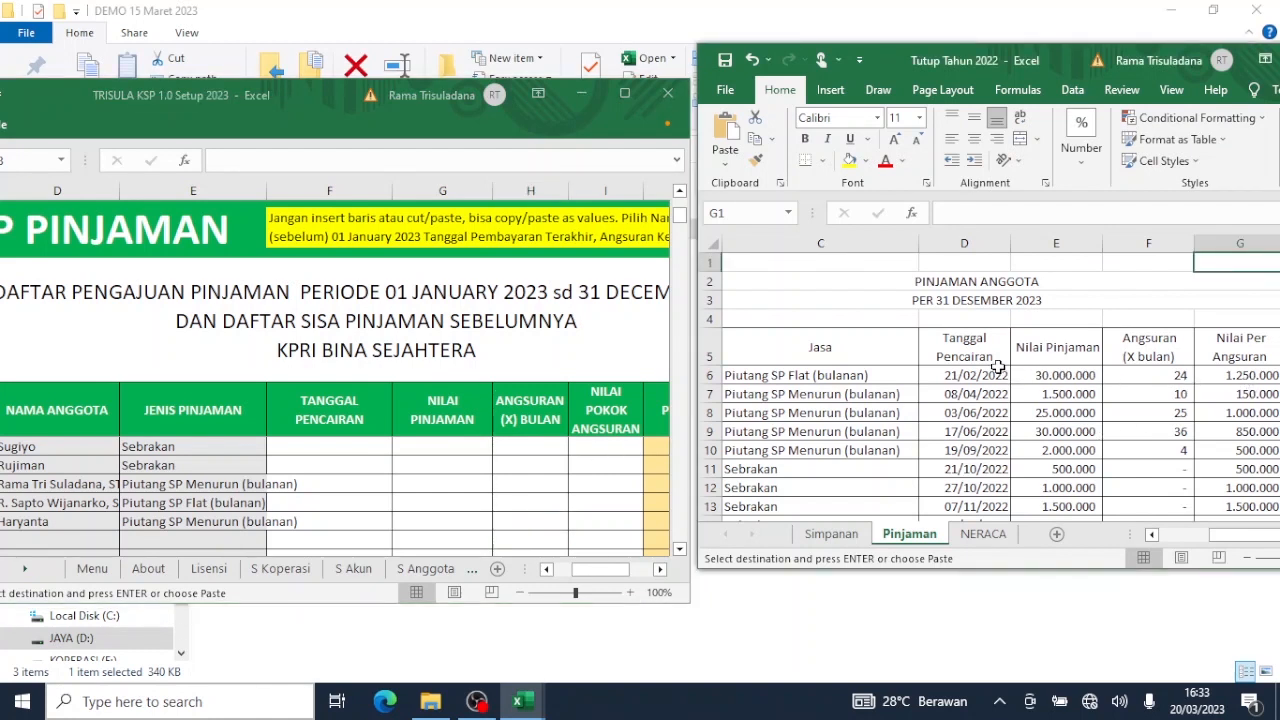
Copy the 2022 disbursement dates and loan figures D6:G18 from Tutup Tahun 2022.
left_click(992, 373)
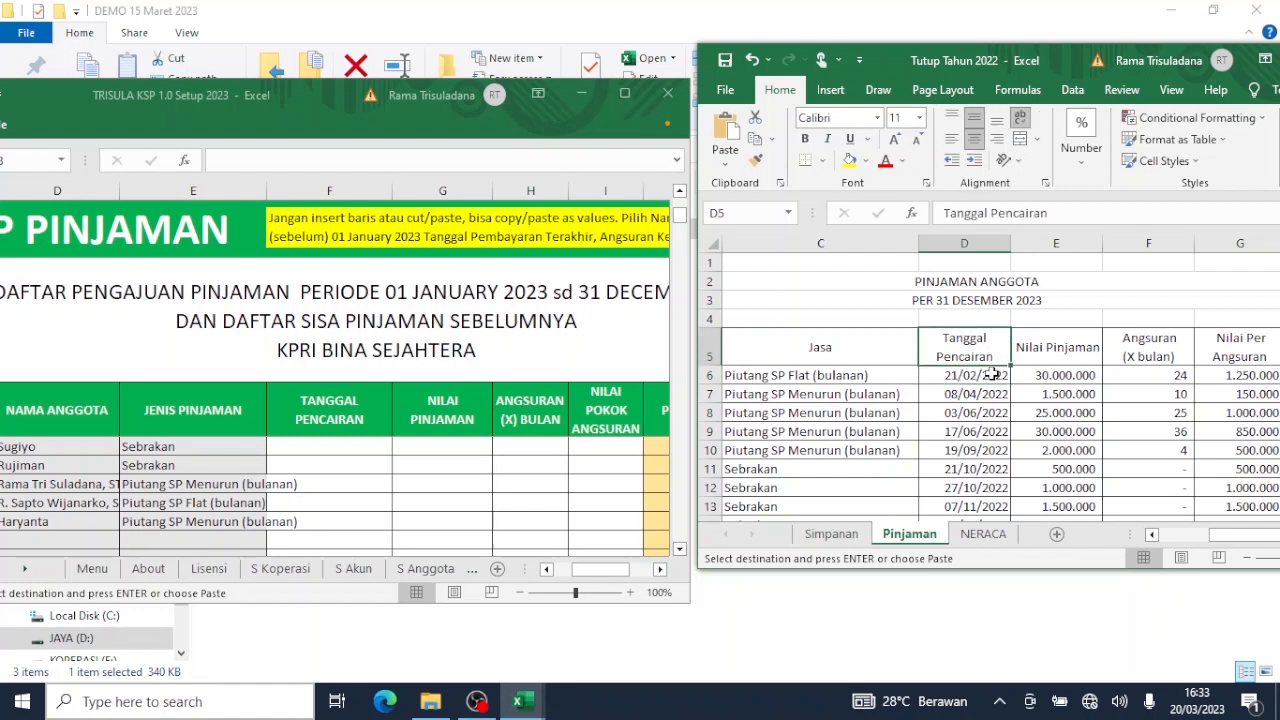
key("shift+Right")
key("shift+Right")
key("shift+Right")
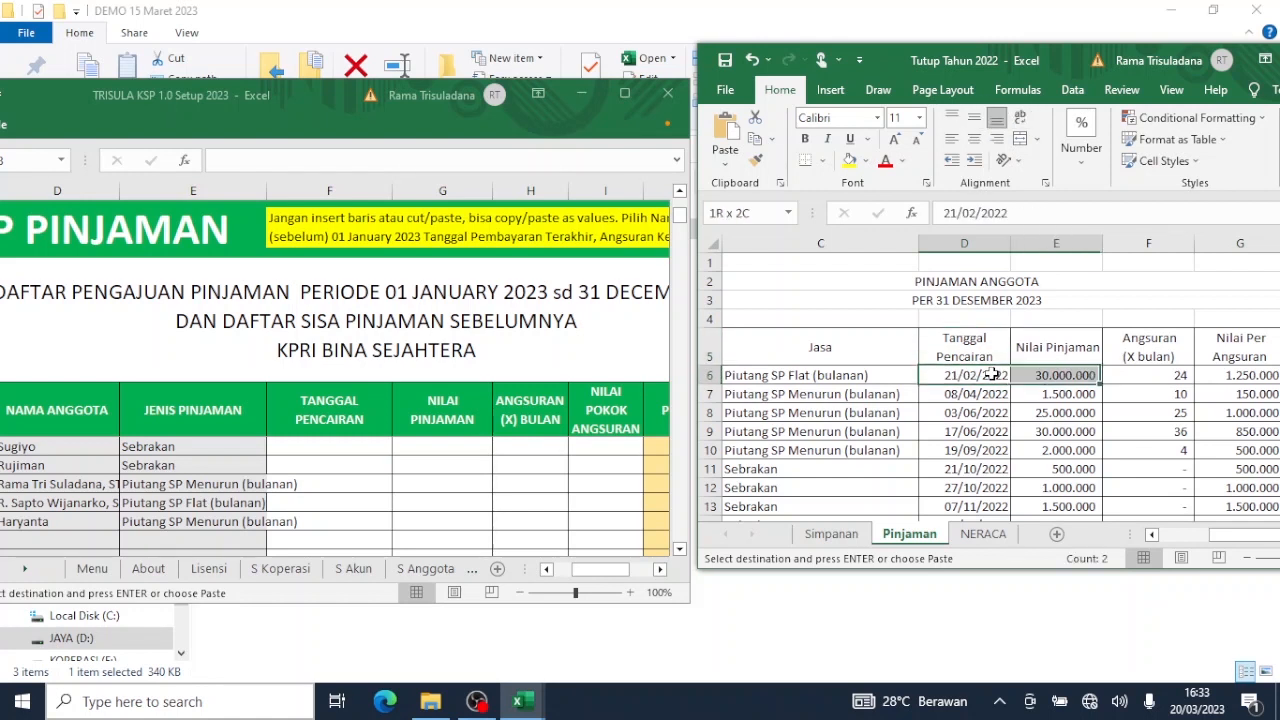
key("shift+Down")
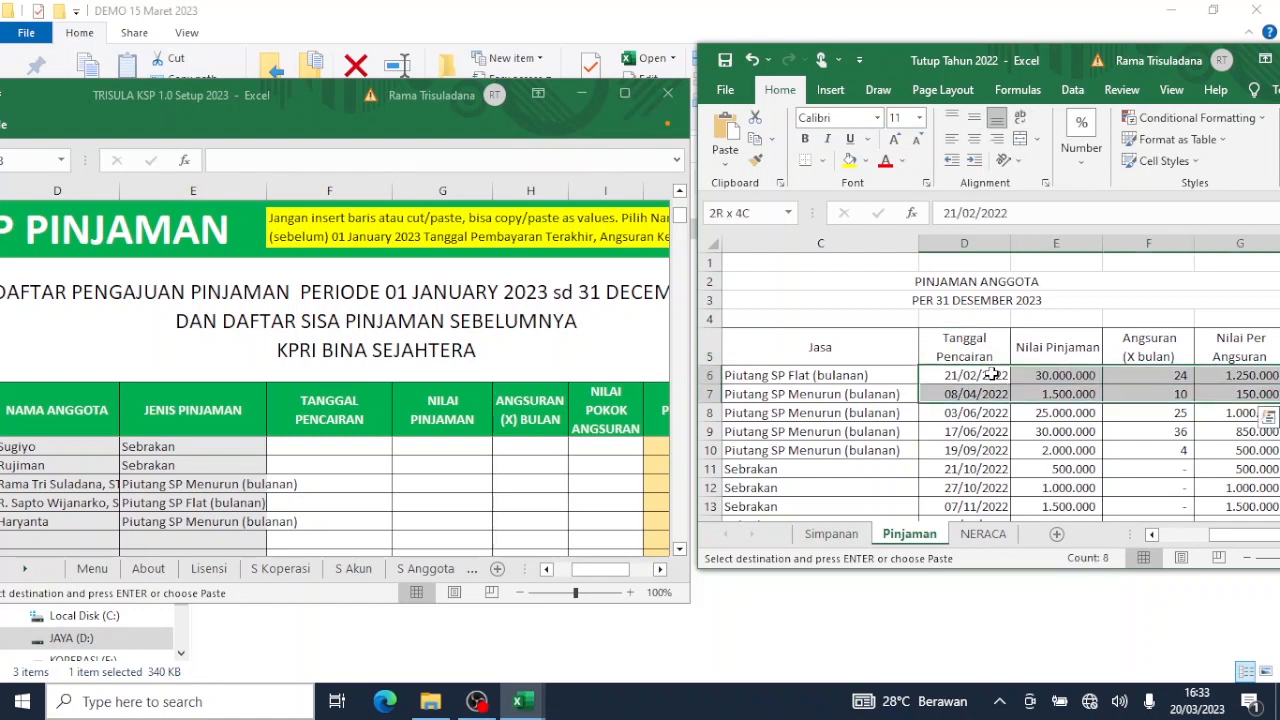
key("shift+Down")
key("shift+Down")
key("shift+Down")
key("shift+Down")
key("shift+Down")
key("shift+Down")
key("shift+Down")
key("shift+Down")
key("shift+Down")
key("shift+Down")
key("shift+Down")
key("shift+Down")
key("shift+Down")
key("shift+Down")
key("shift+Down")
key("shift+Down")
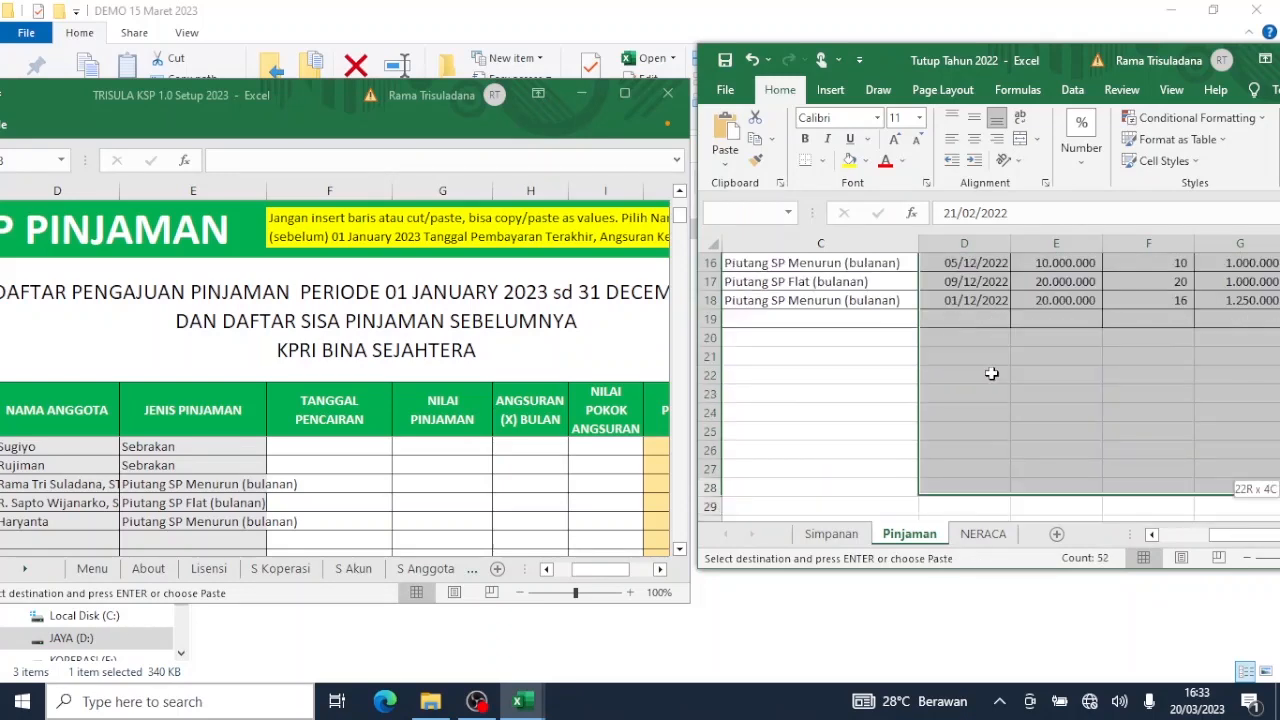
key("shift+Up")
key("shift+Up")
key("shift+Up")
key("shift+Up")
key("shift+Up")
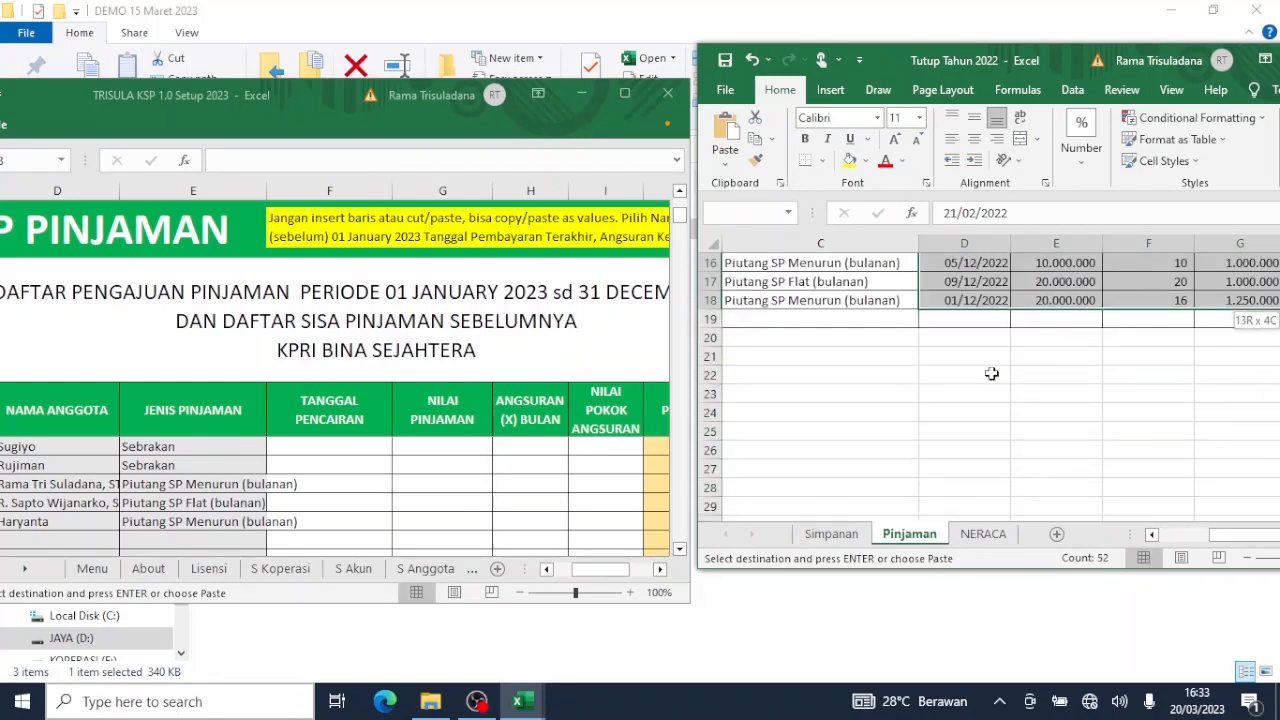
key("ctrl+c")
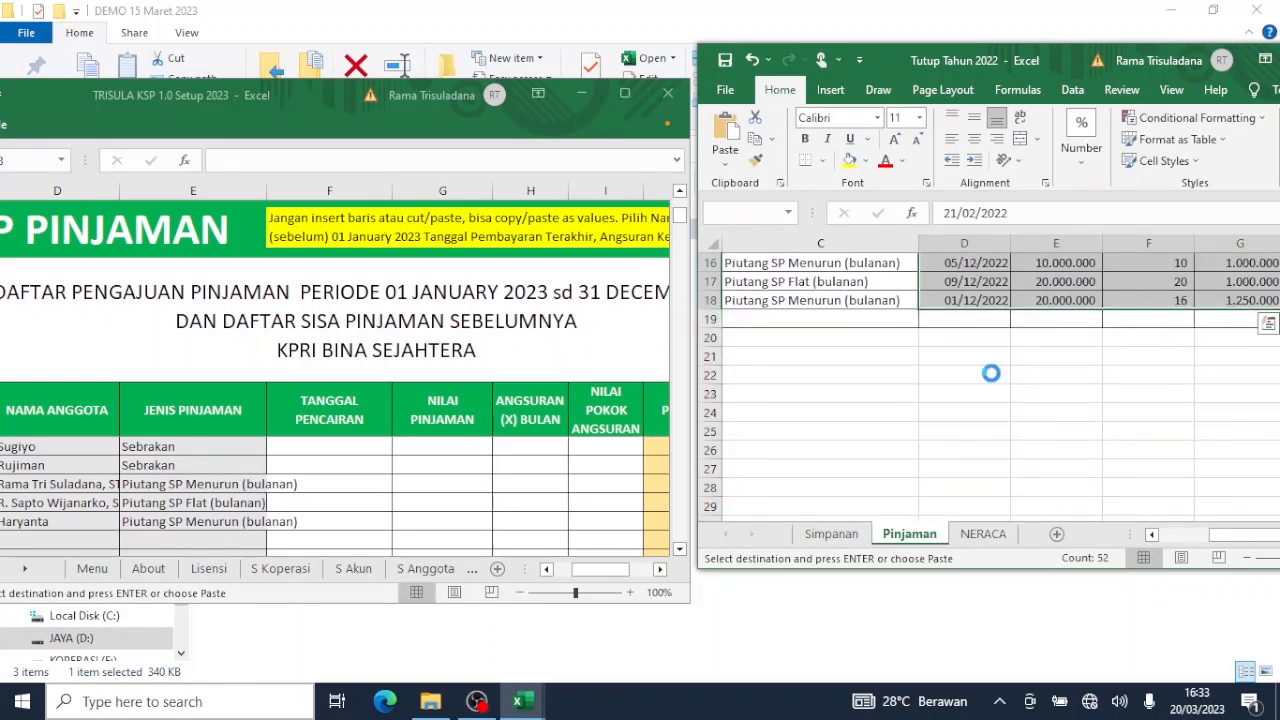
Paste them as values starting at the first member's disbursement date in Setup Pinjaman.
left_click(351, 484)
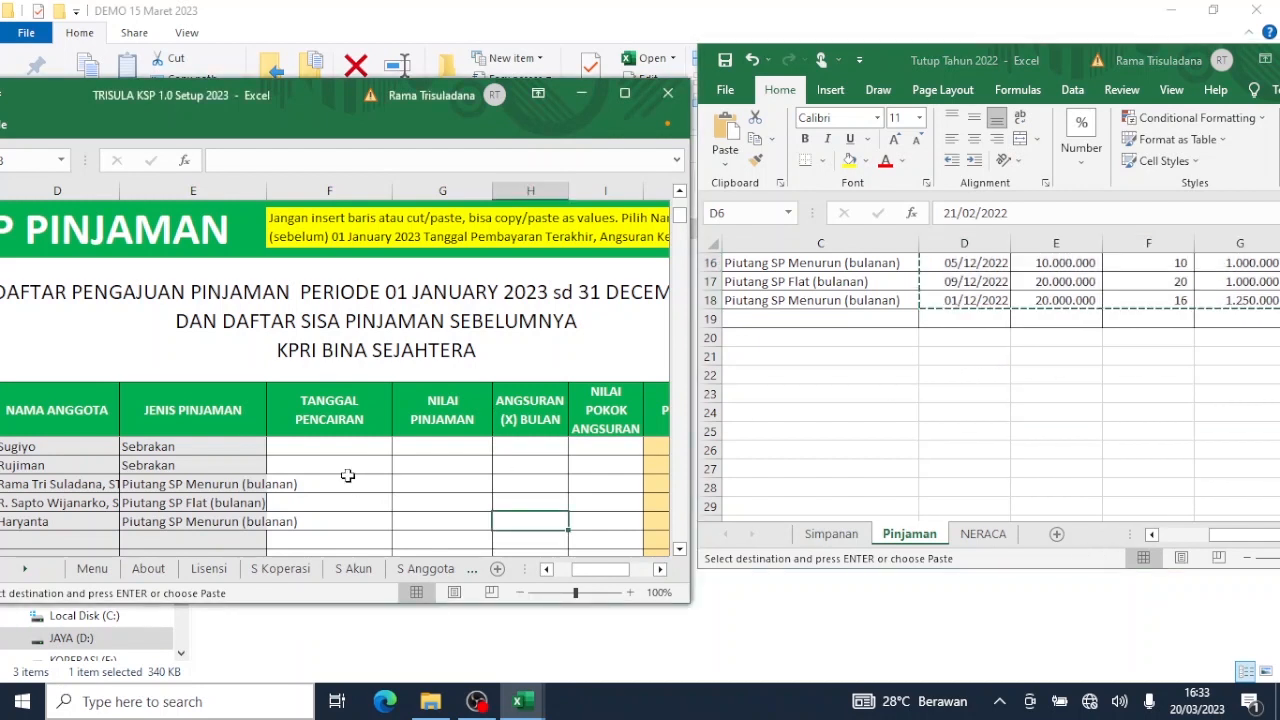
key("Up")
key("Up")
key("Up")
key("Up")
key("Up")
key("Up")
key("Up")
key("Up")
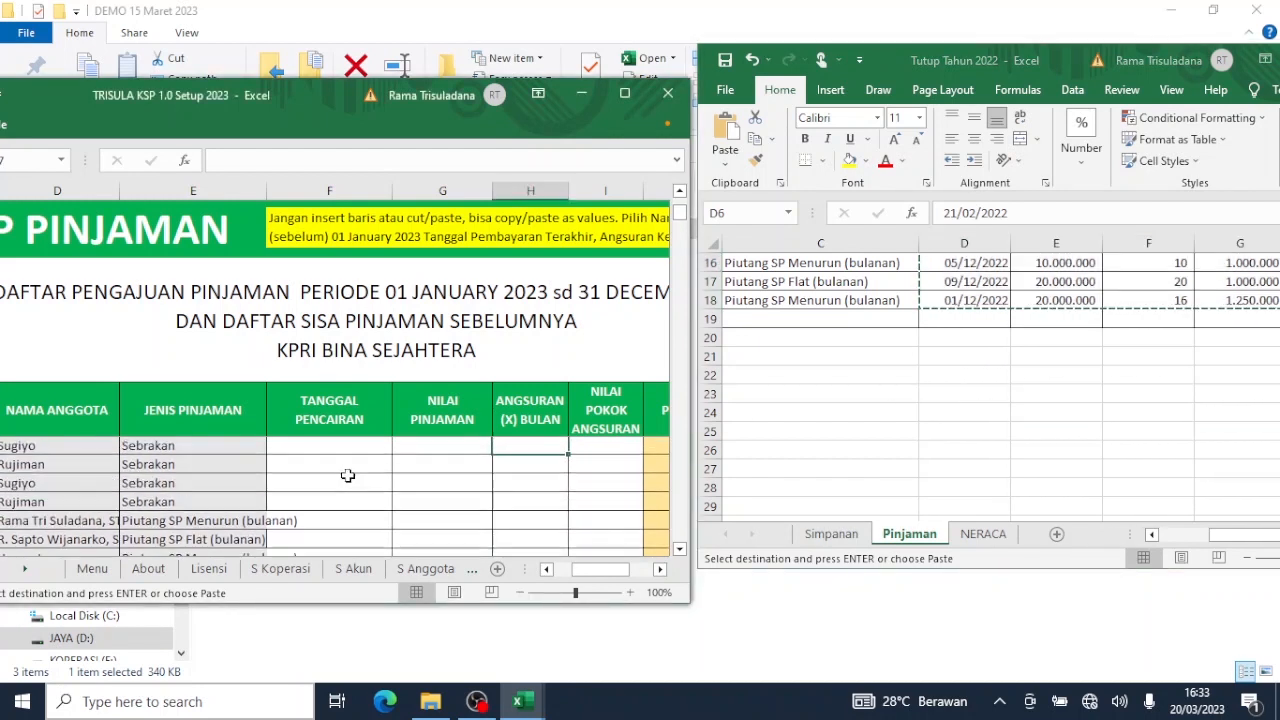
key("Up")
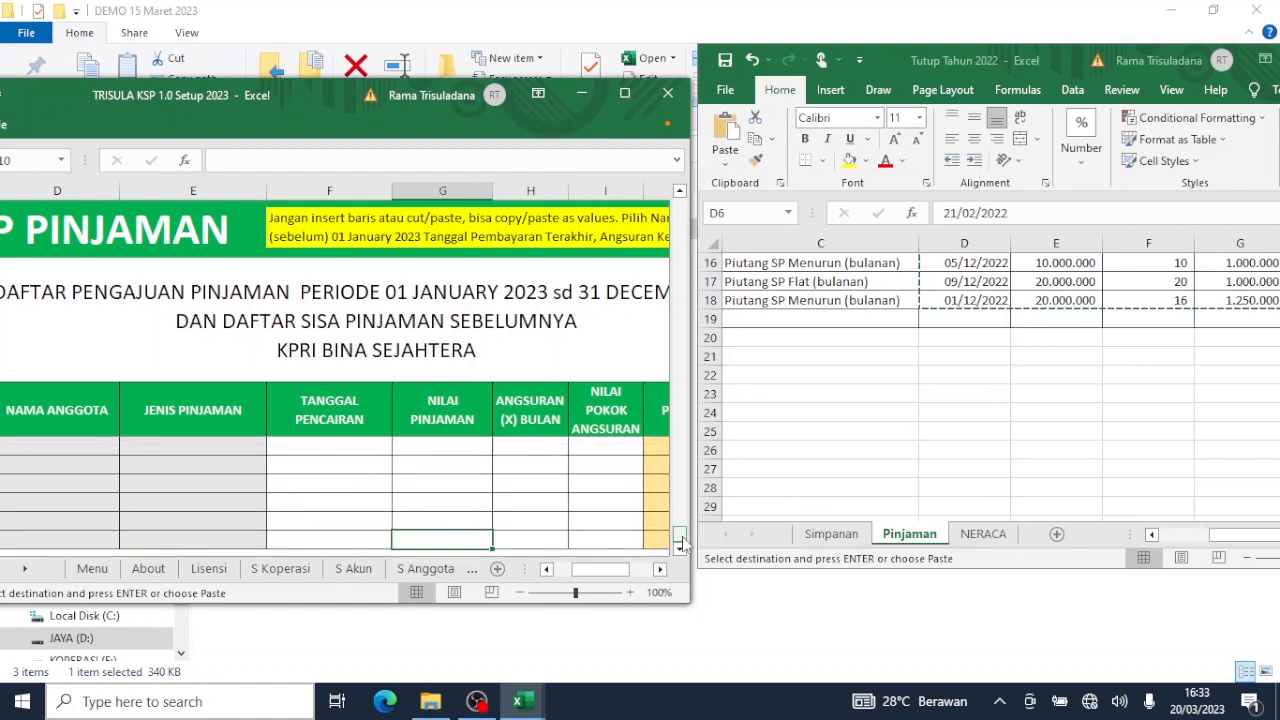
left_click_drag(680, 543, 723, 183)
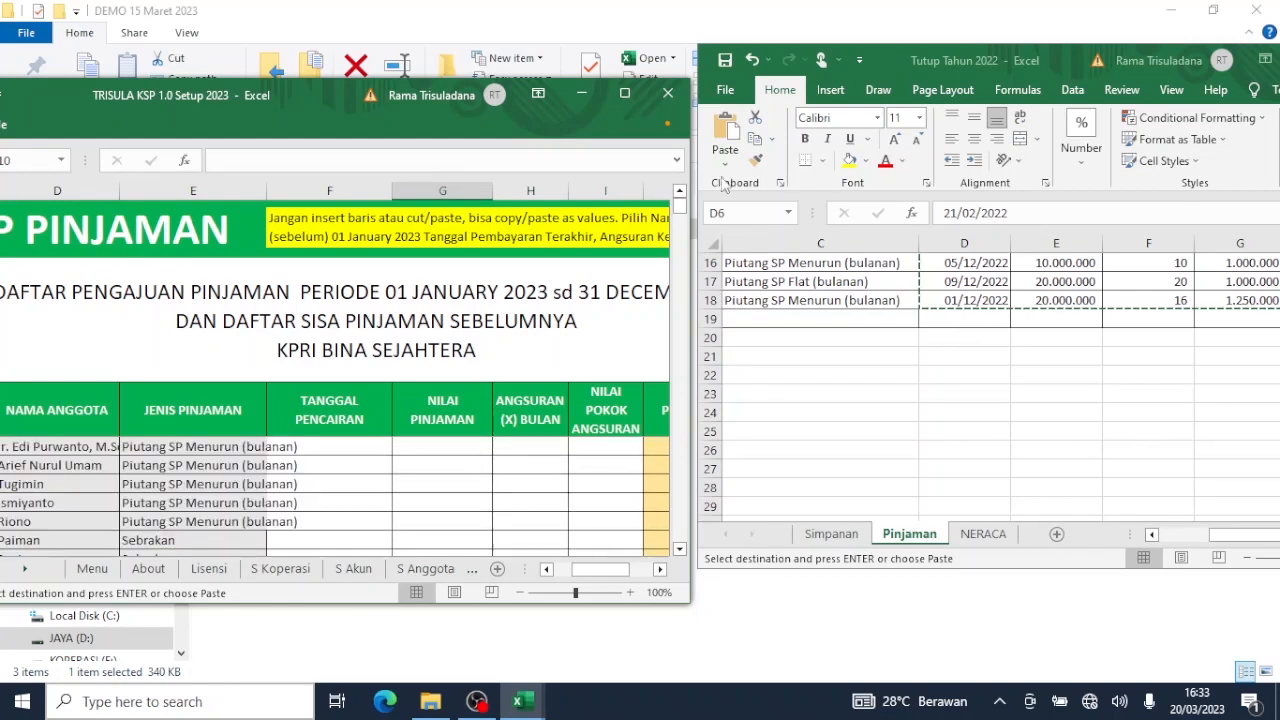
left_click(322, 446)
right_click(322, 446)
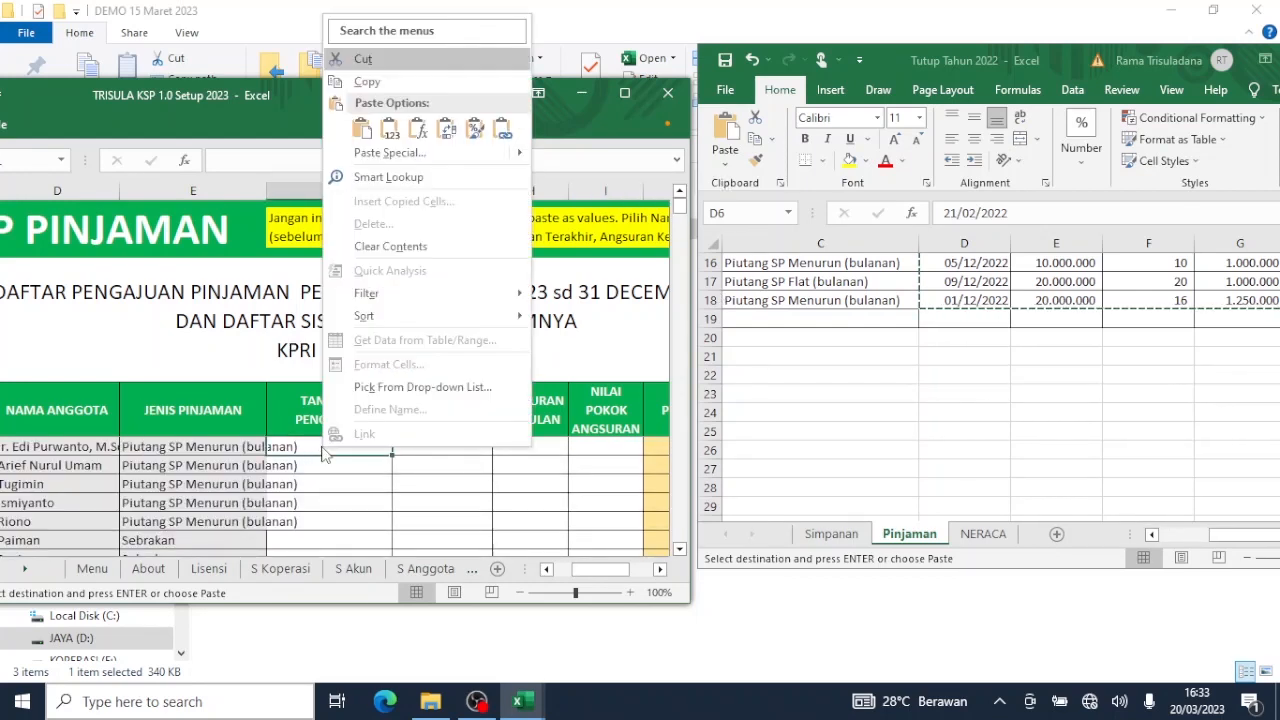
left_click(390, 128)
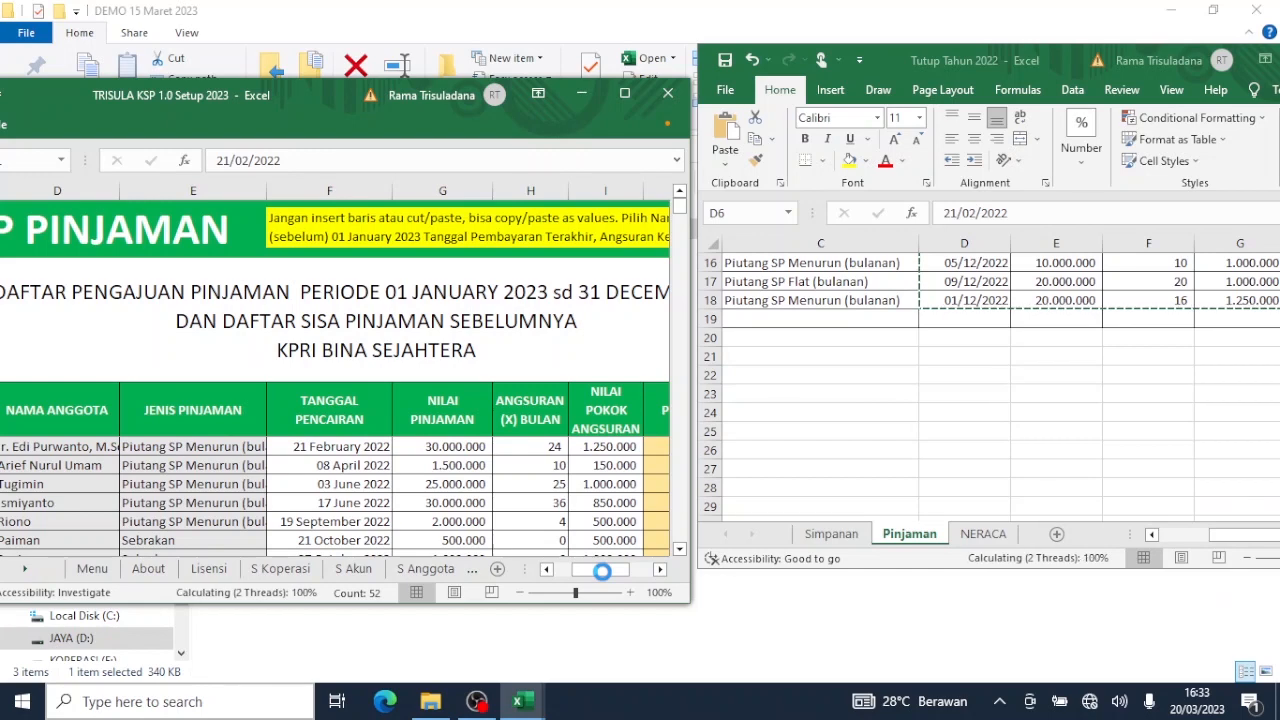
left_click_drag(605, 576, 638, 578)
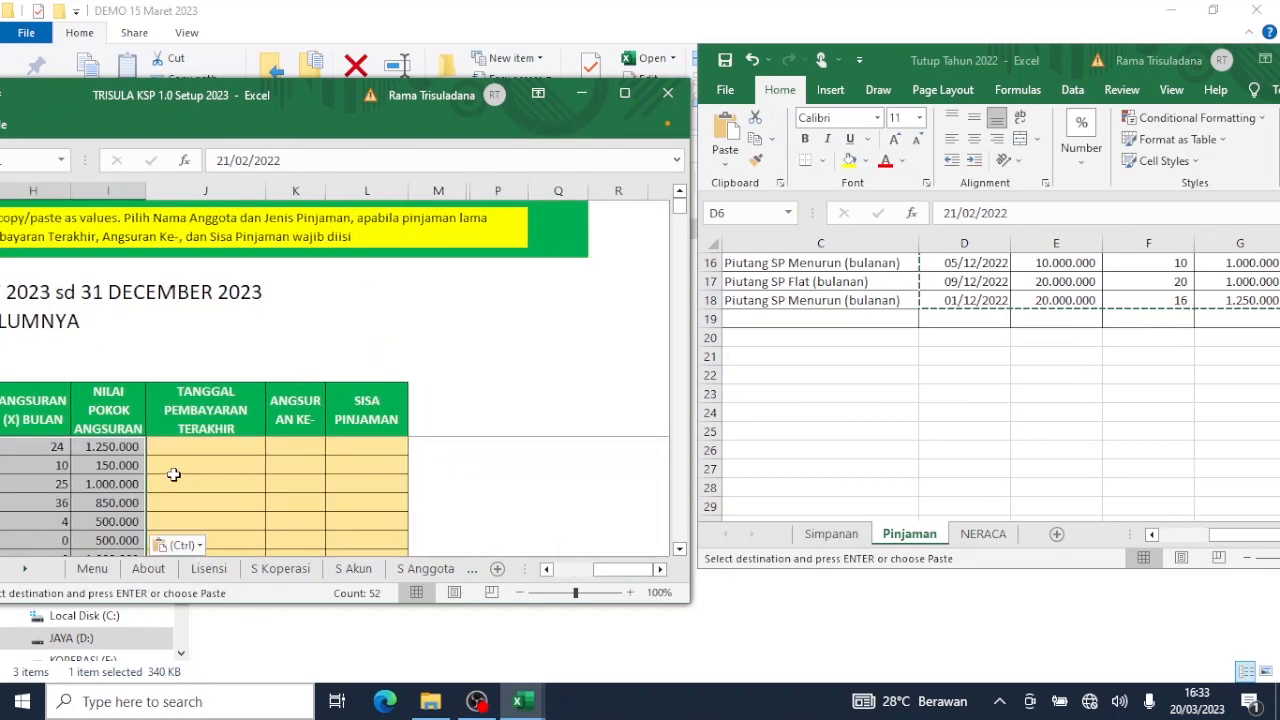
Copy Angsuran Ke- and Sisa Pinjaman (H6:I18) from the 2022 sheet, then maximize the TRISULA window.
left_click(1094, 403)
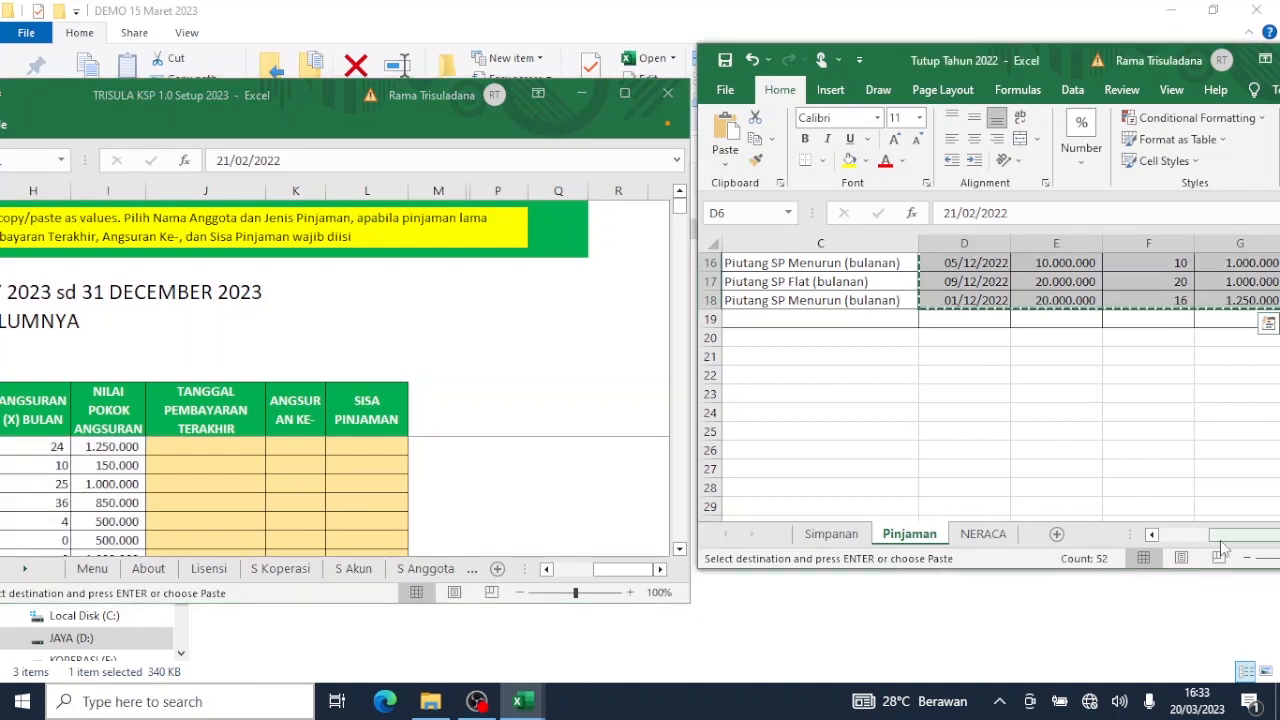
left_click_drag(1221, 542, 1275, 548)
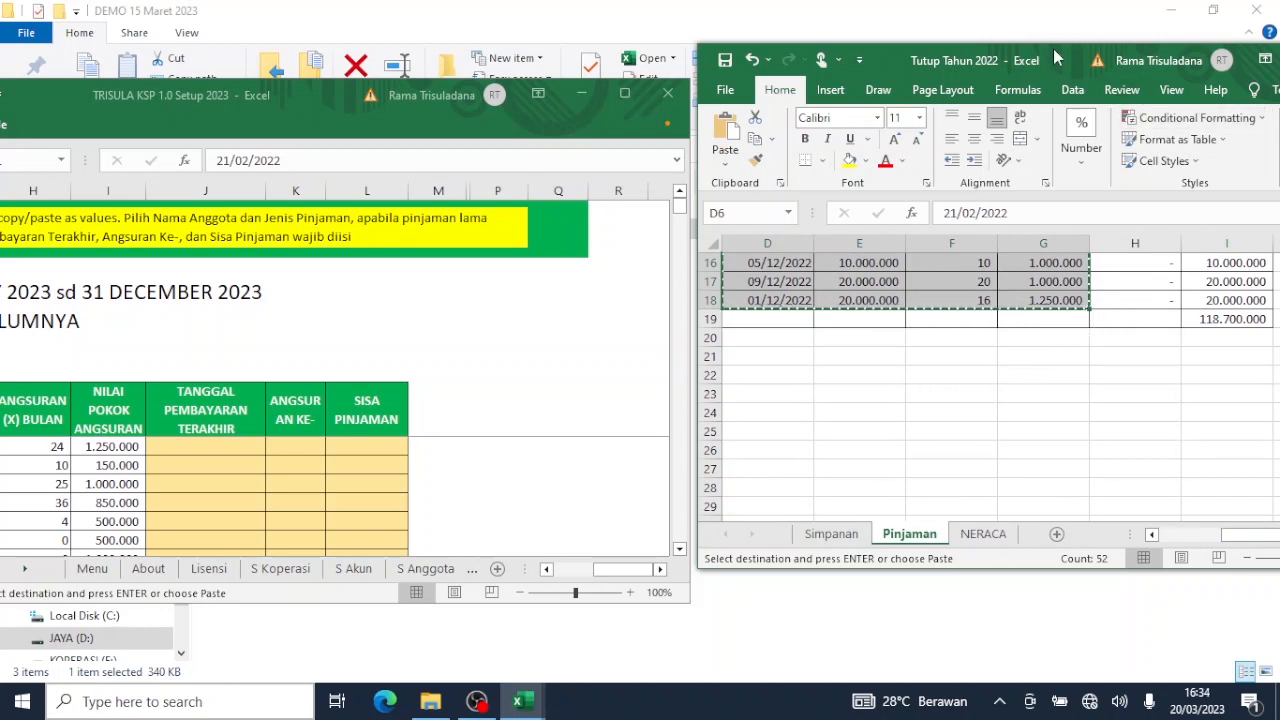
left_click_drag(1054, 58, 865, 111)
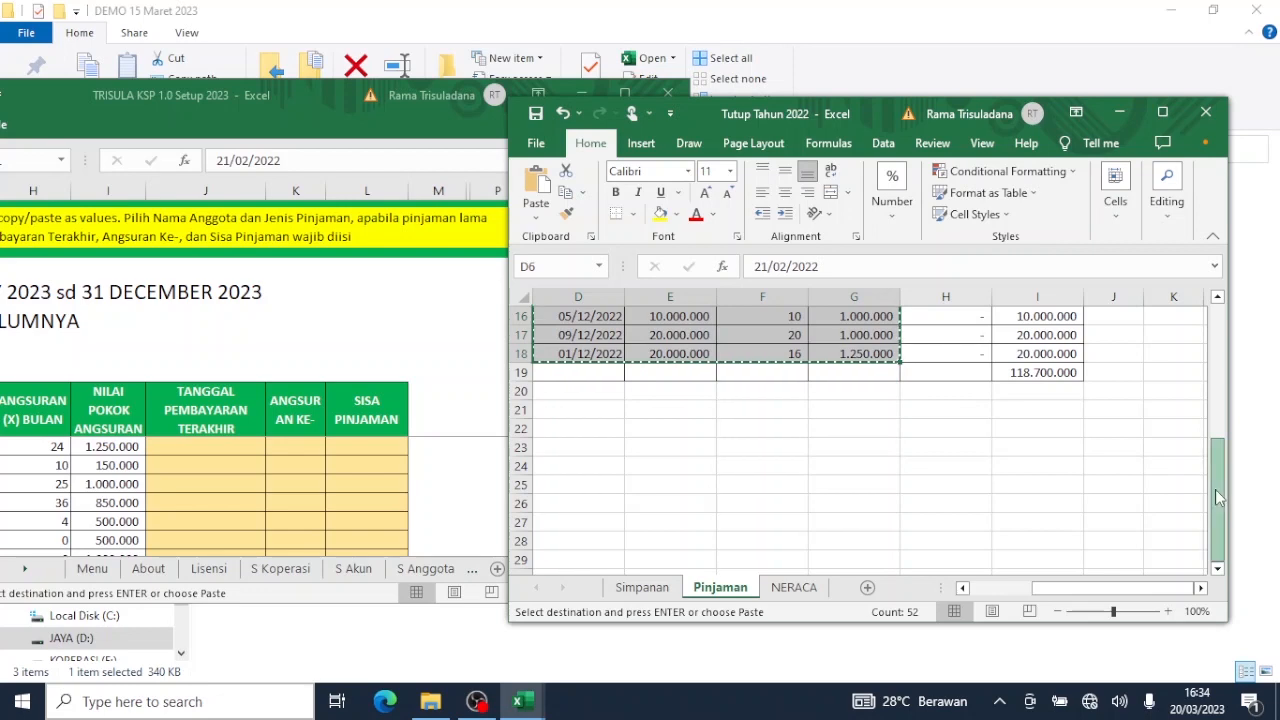
scroll(1215, 489, "up", 5)
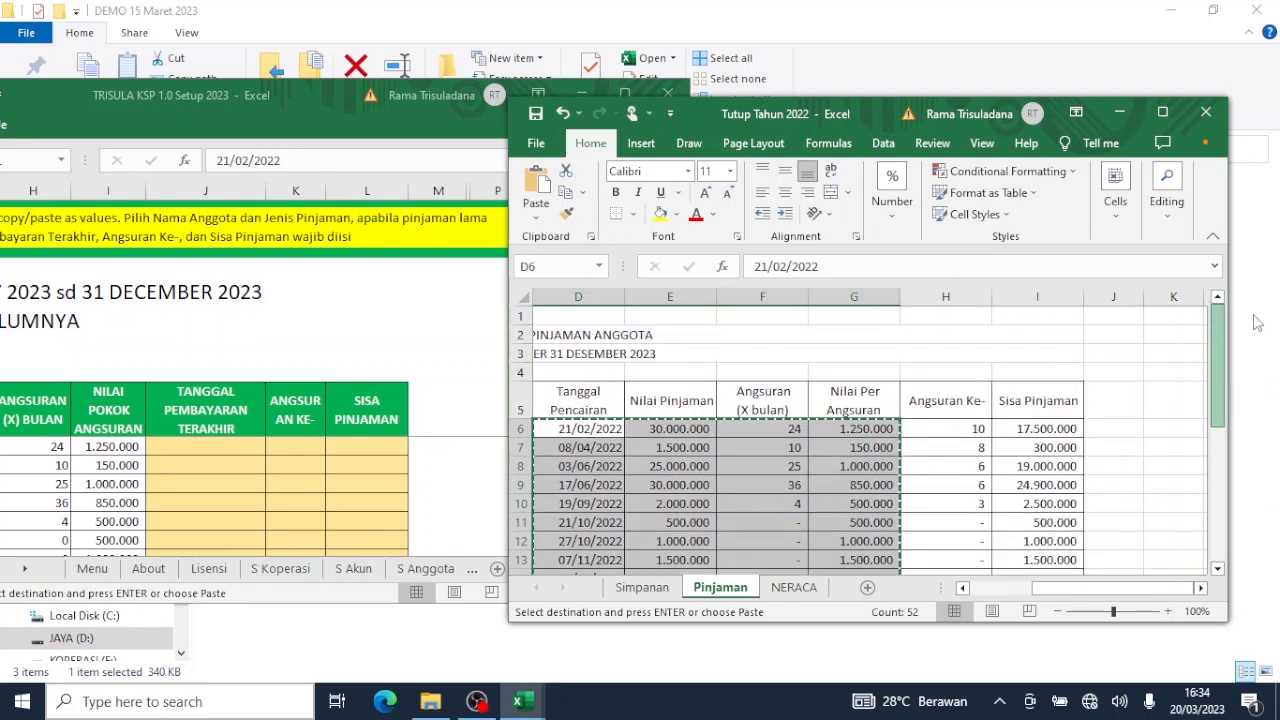
left_click(947, 427)
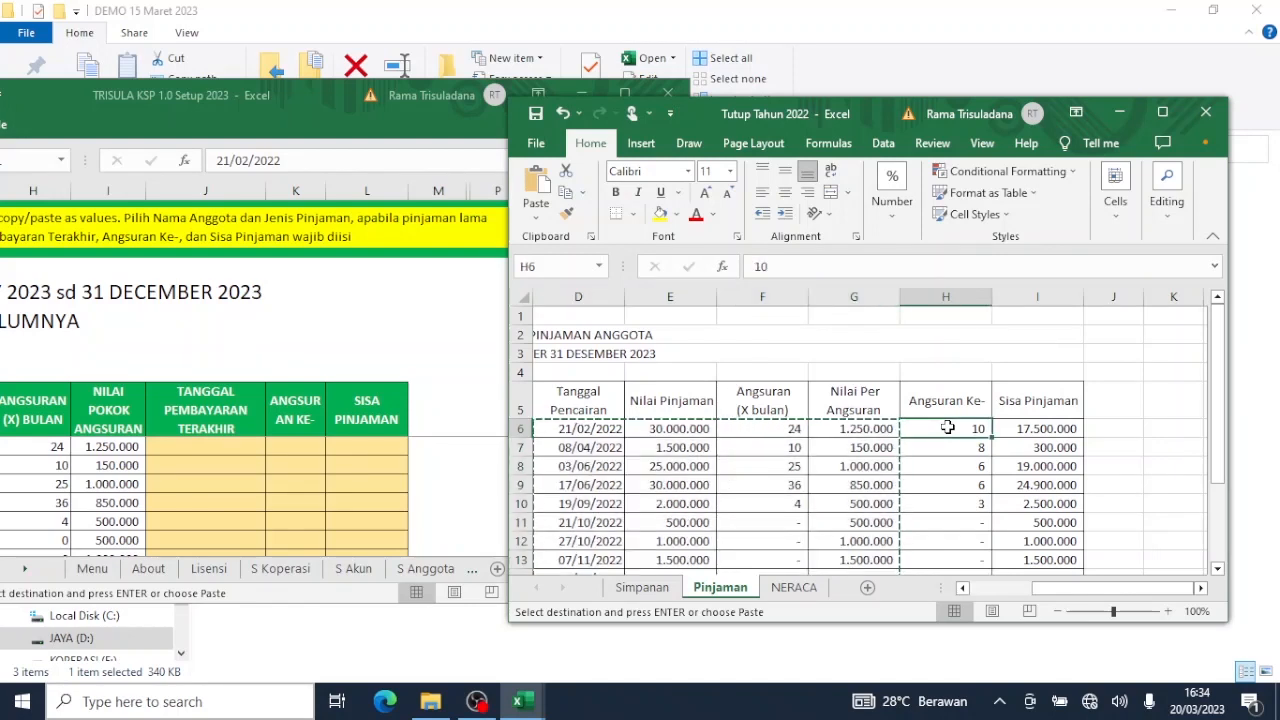
key("shift+Right")
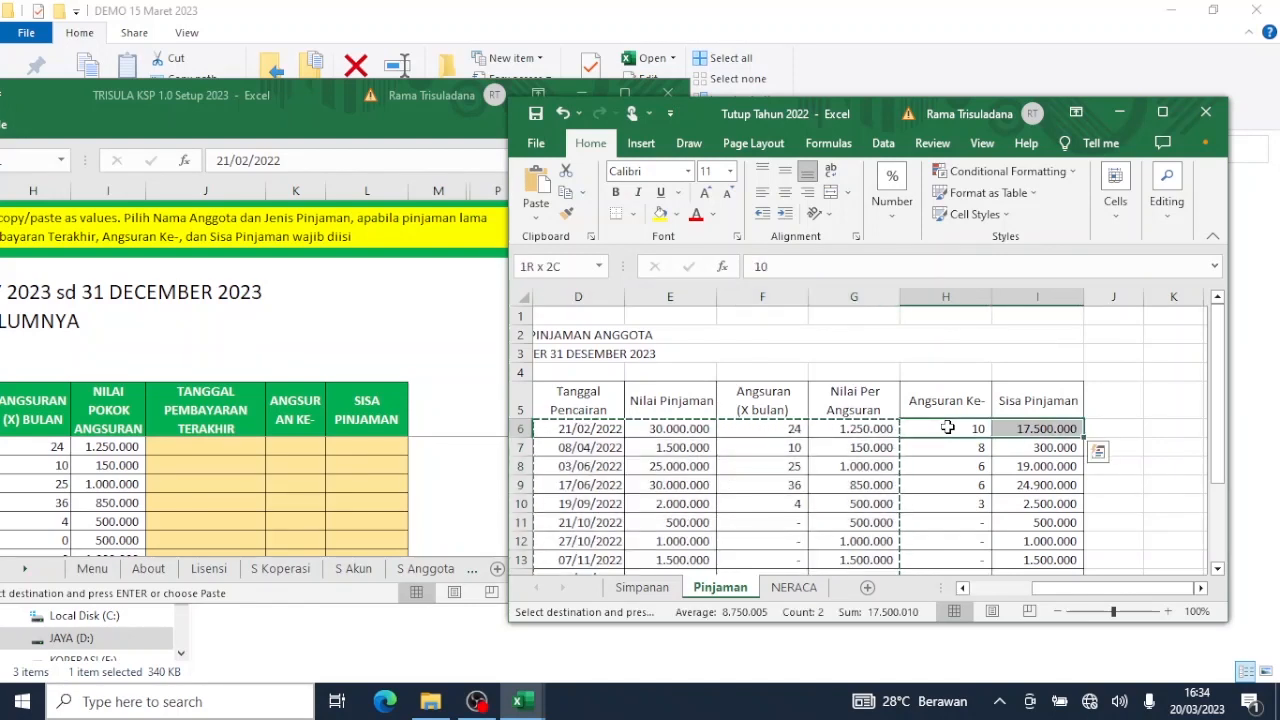
key("shift+Down")
key("shift+Down")
key("shift+Down")
key("shift+Down")
key("shift+Down")
key("shift+Down")
key("shift+Down")
key("shift+Down")
key("shift+Down")
key("shift+Down")
key("shift+Down")
key("shift+Down")
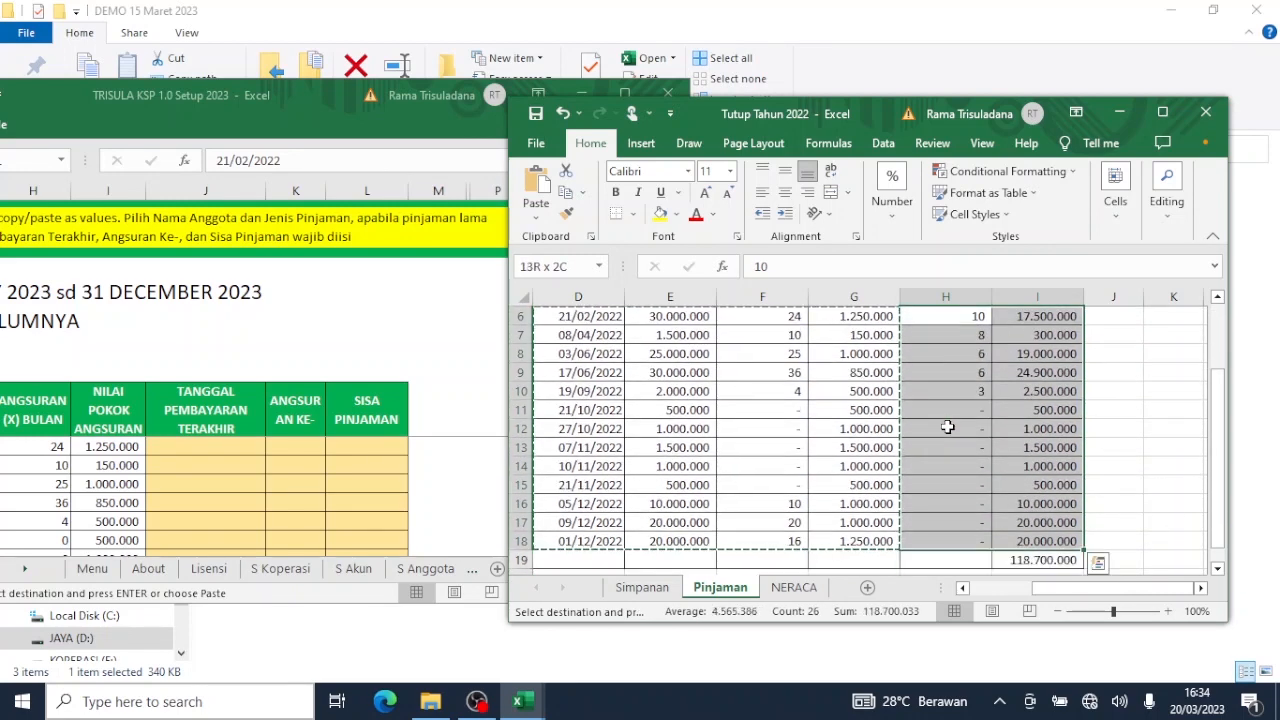
key("ctrl+c")
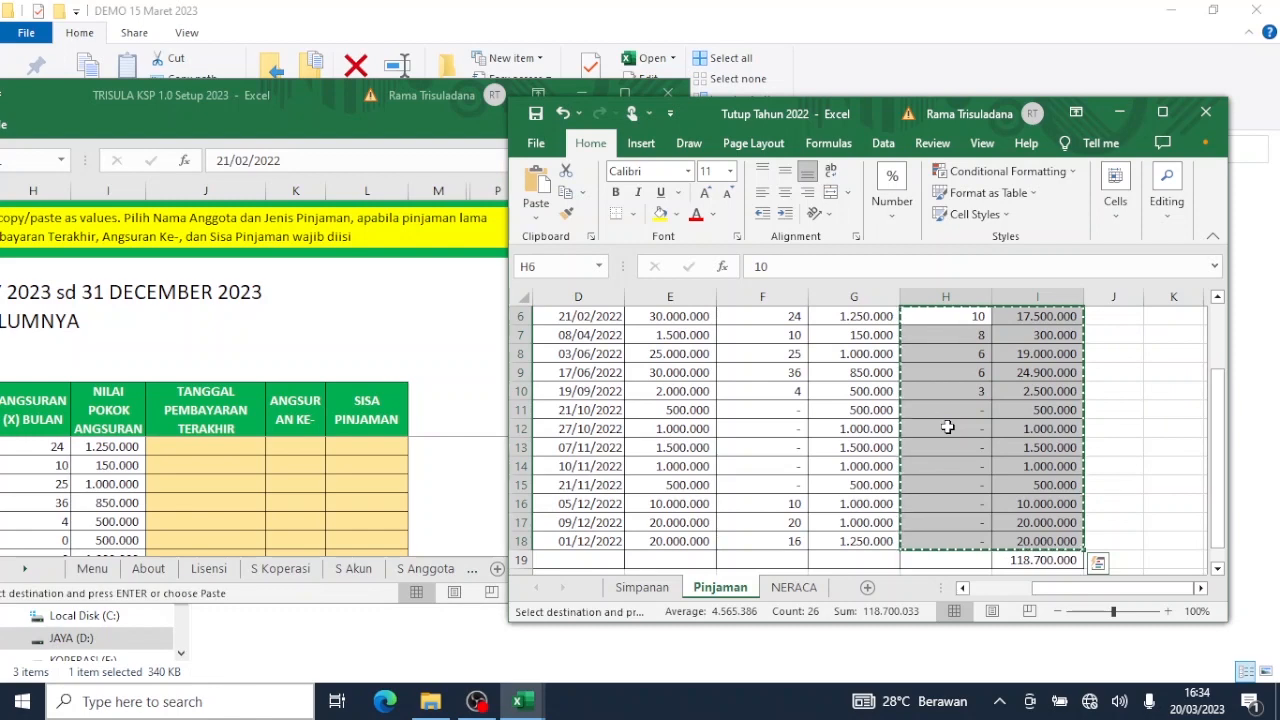
left_click(386, 368)
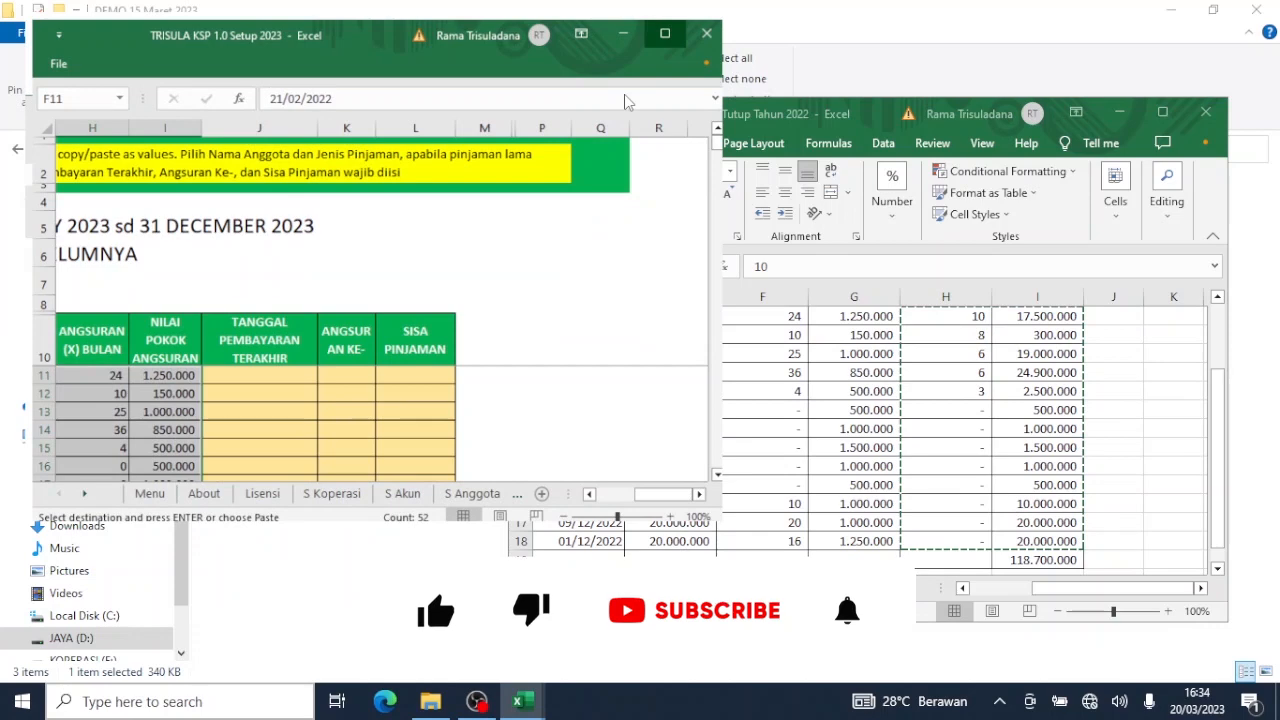
left_click(625, 95)
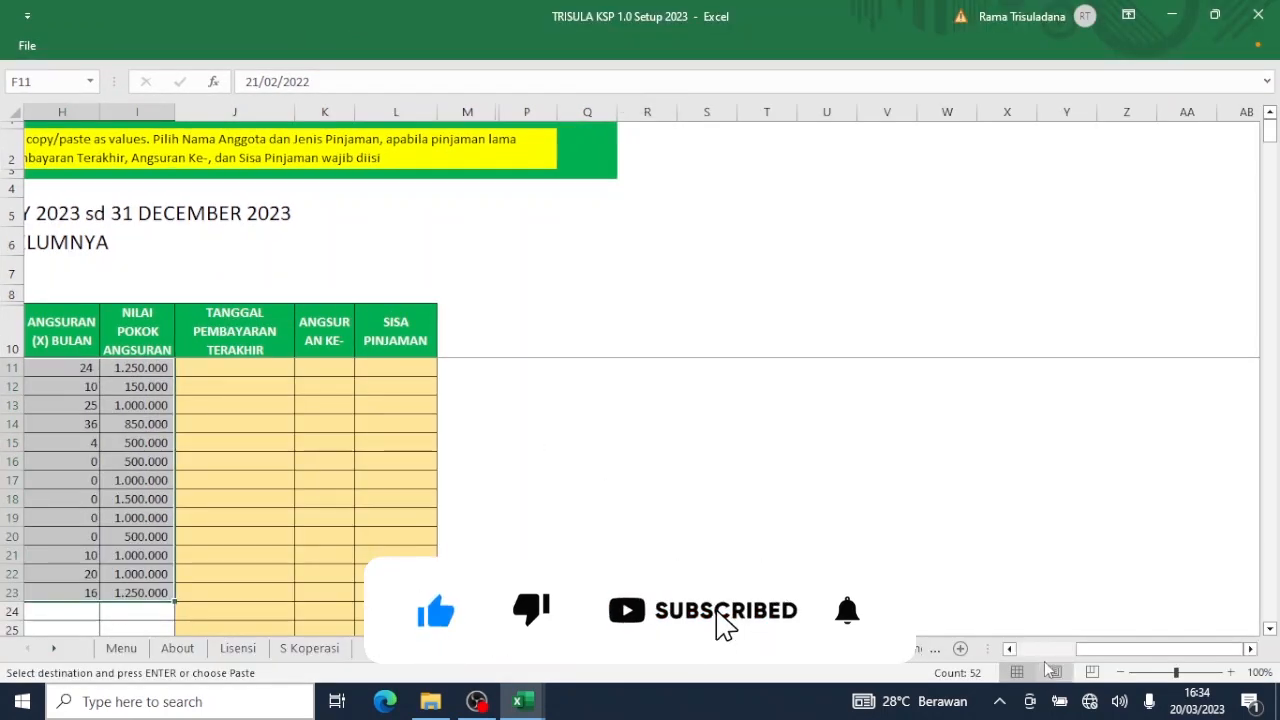
Paste the installment numbers and remaining balances as values at K11, then return to Menu.
scroll(1012, 431, "left", 5)
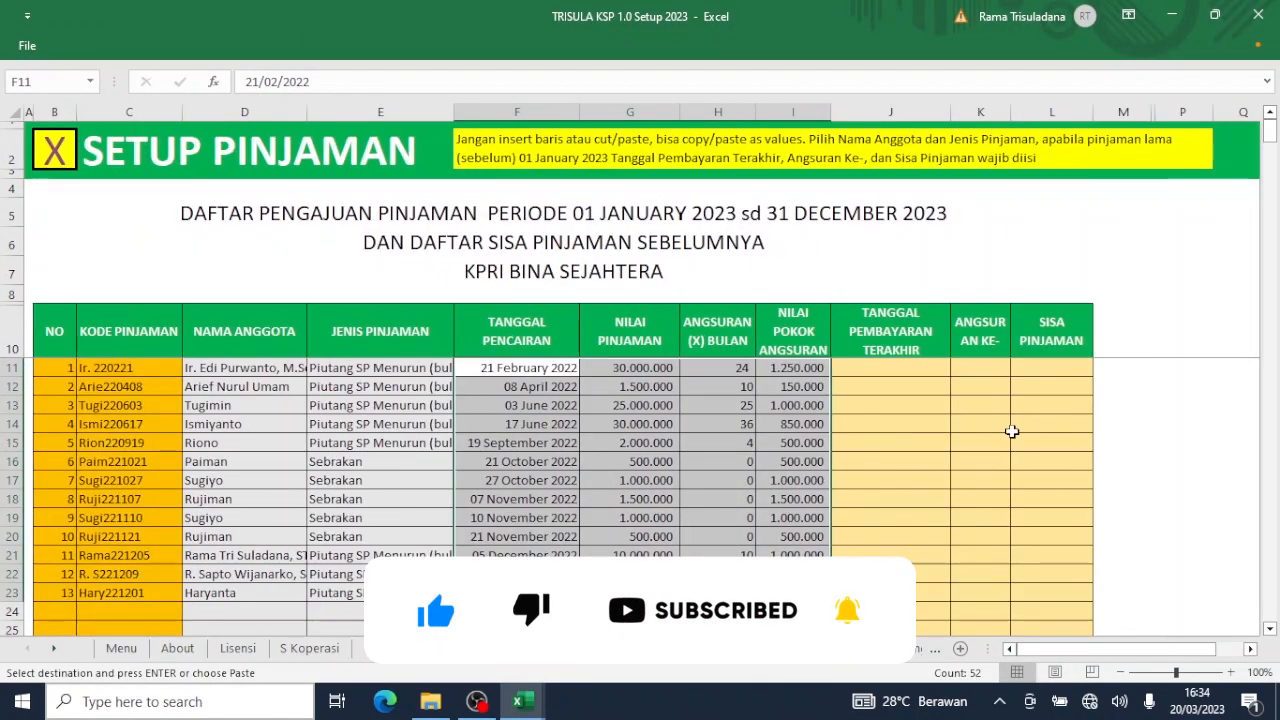
left_click(986, 369)
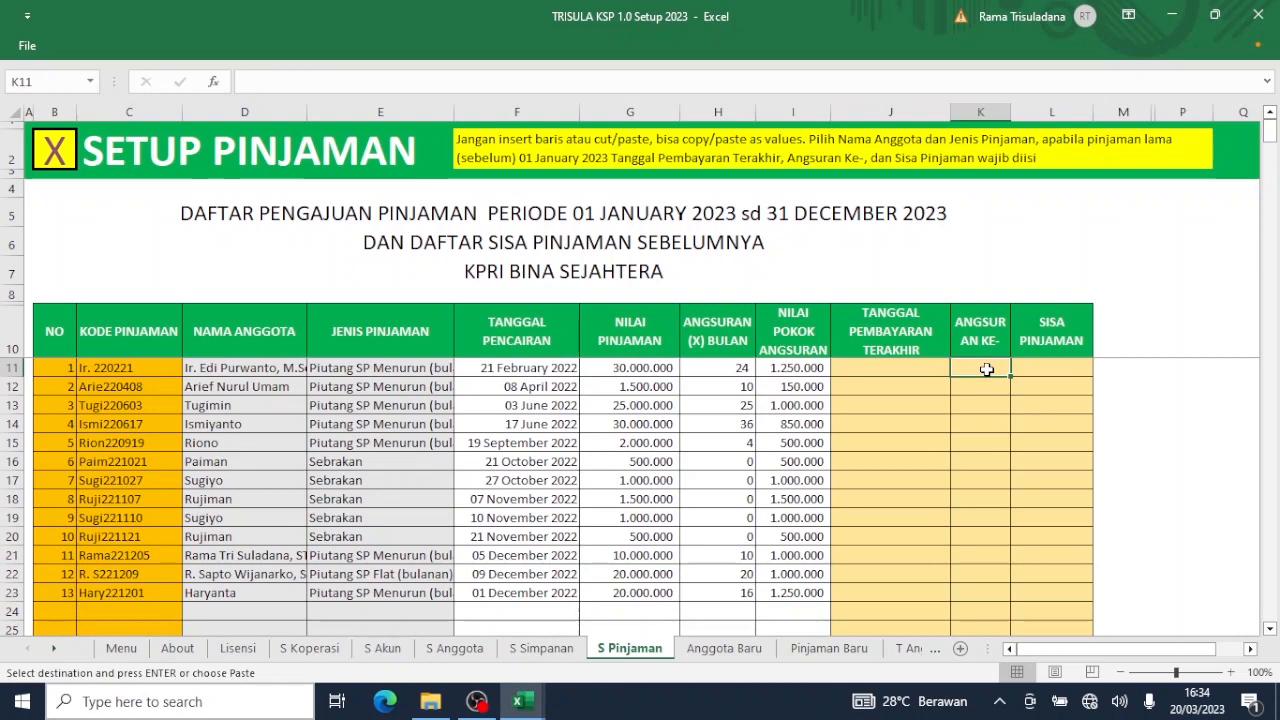
right_click(988, 372)
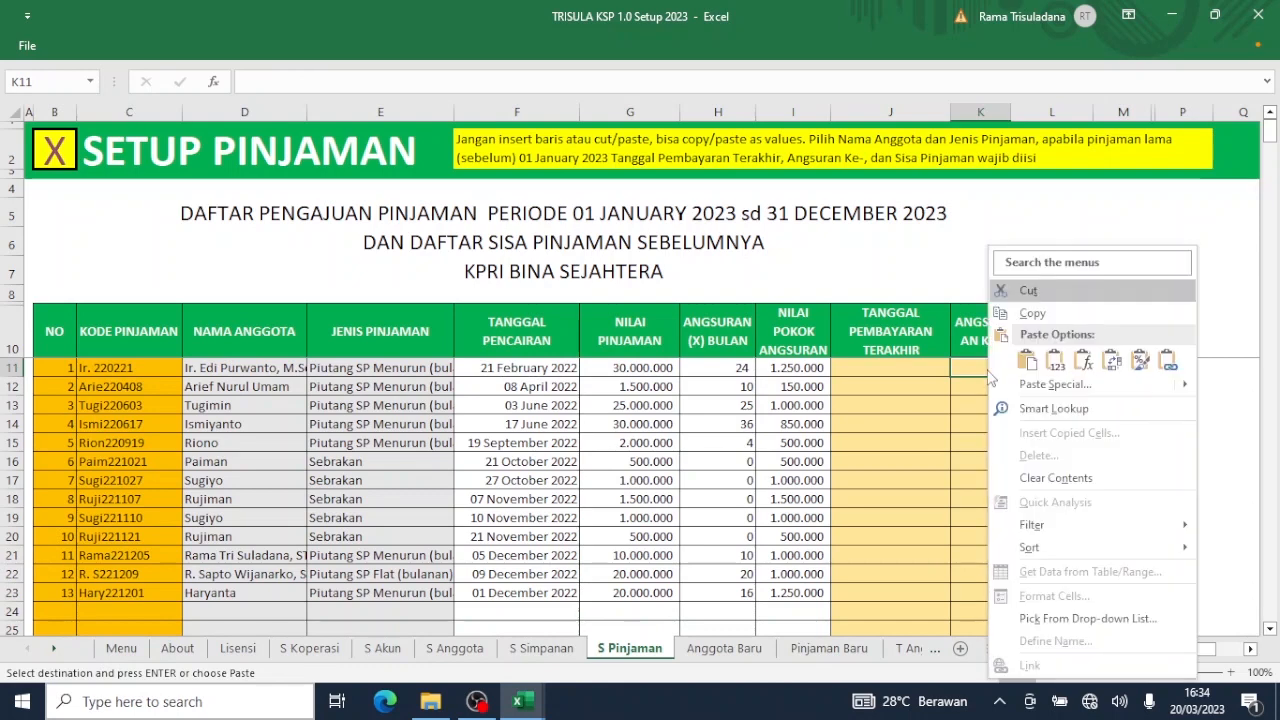
left_click(1054, 362)
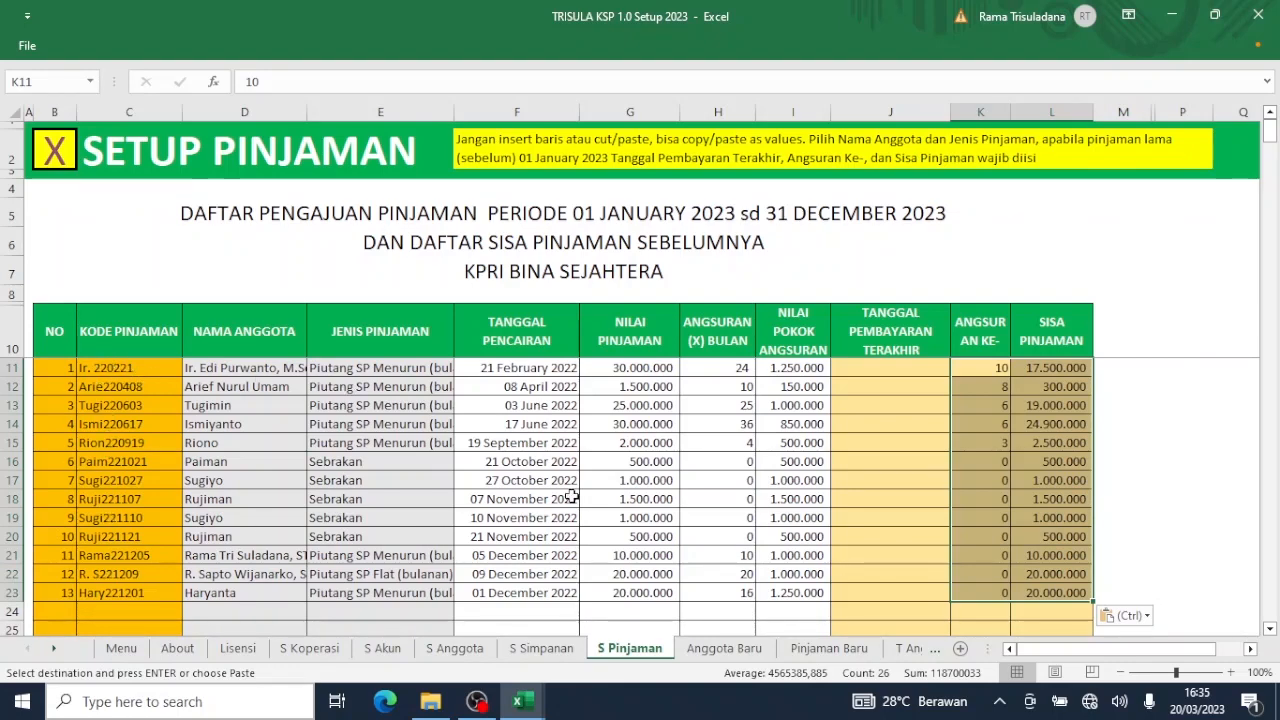
left_click(50, 152)
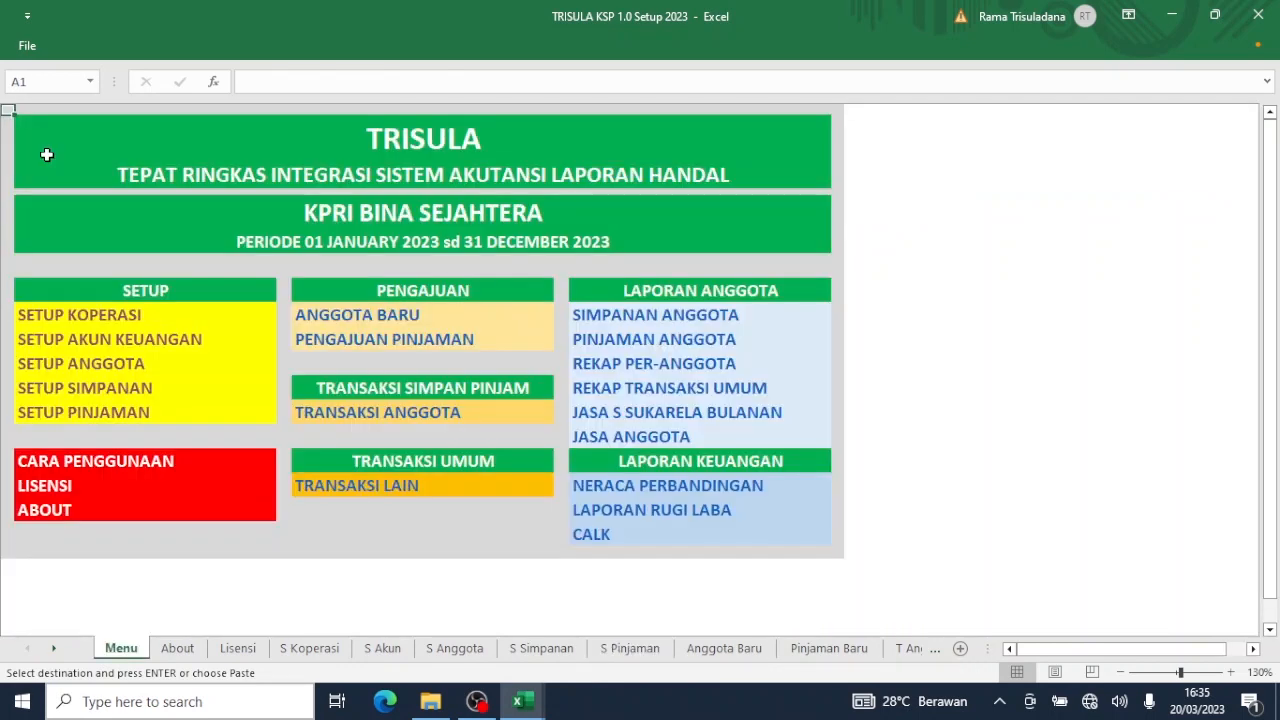
left_click(80, 345)
left_click(80, 341)
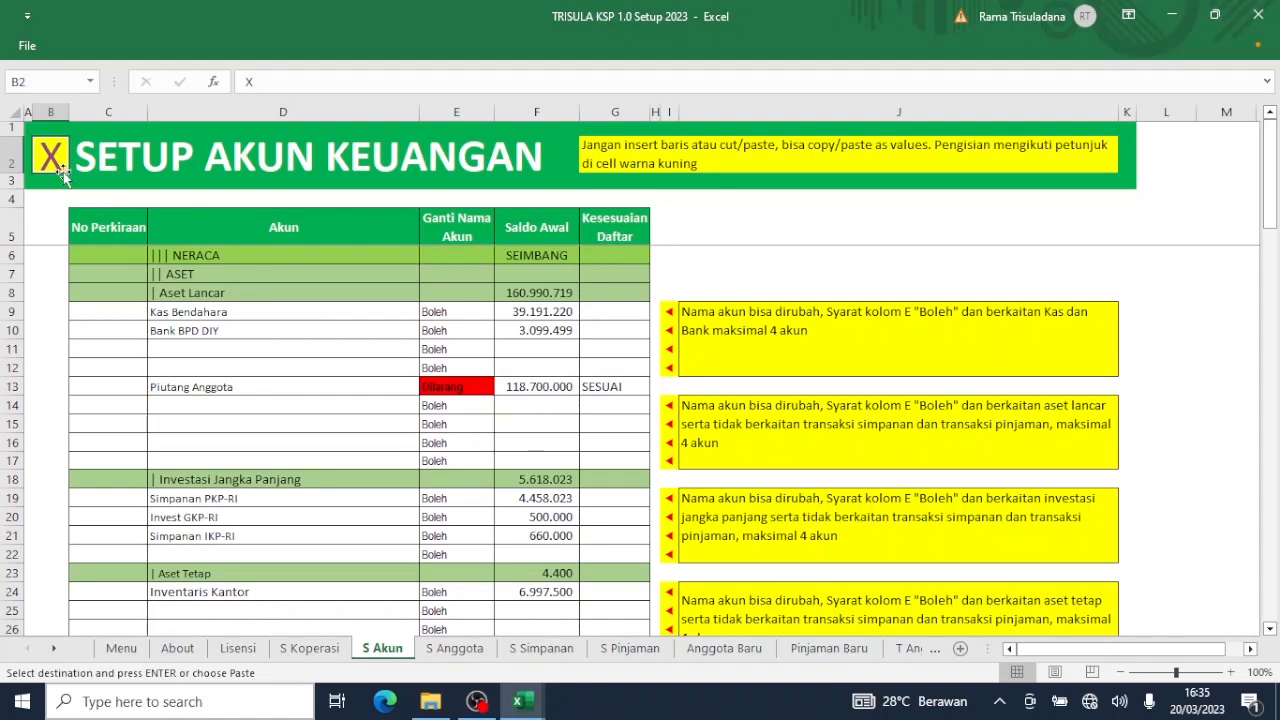
left_click(52, 157)
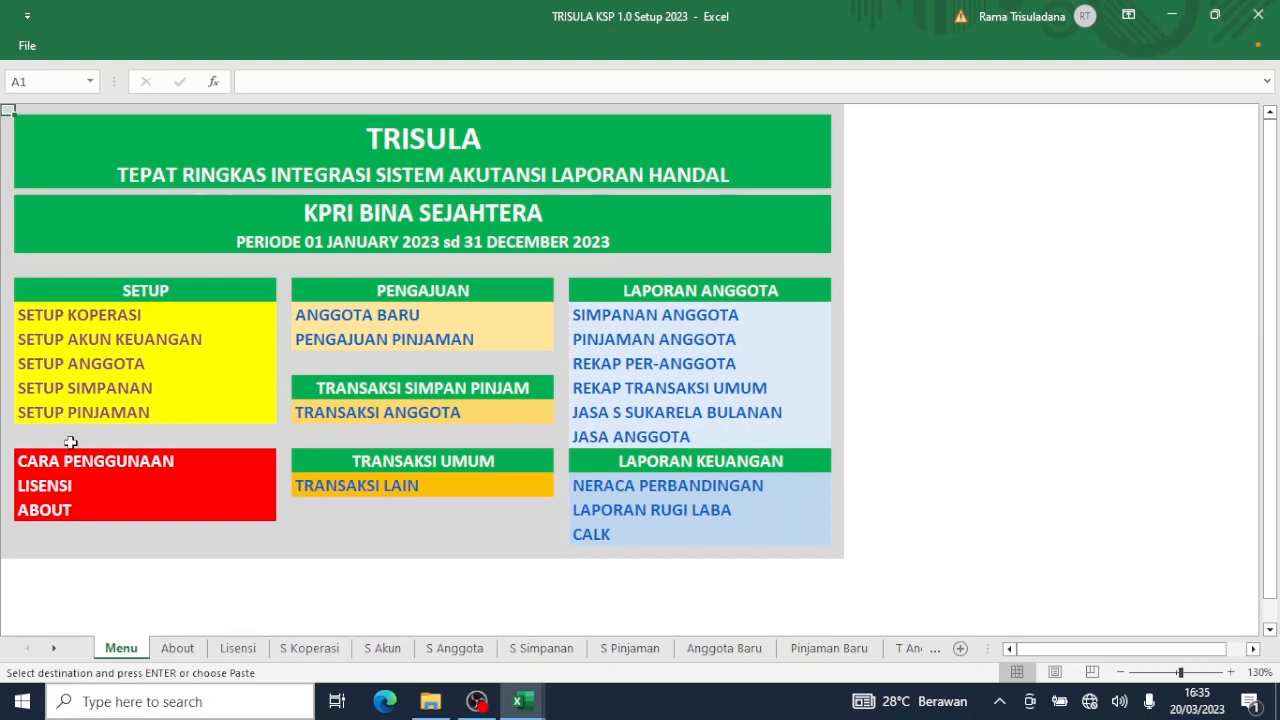
left_click(50, 515)
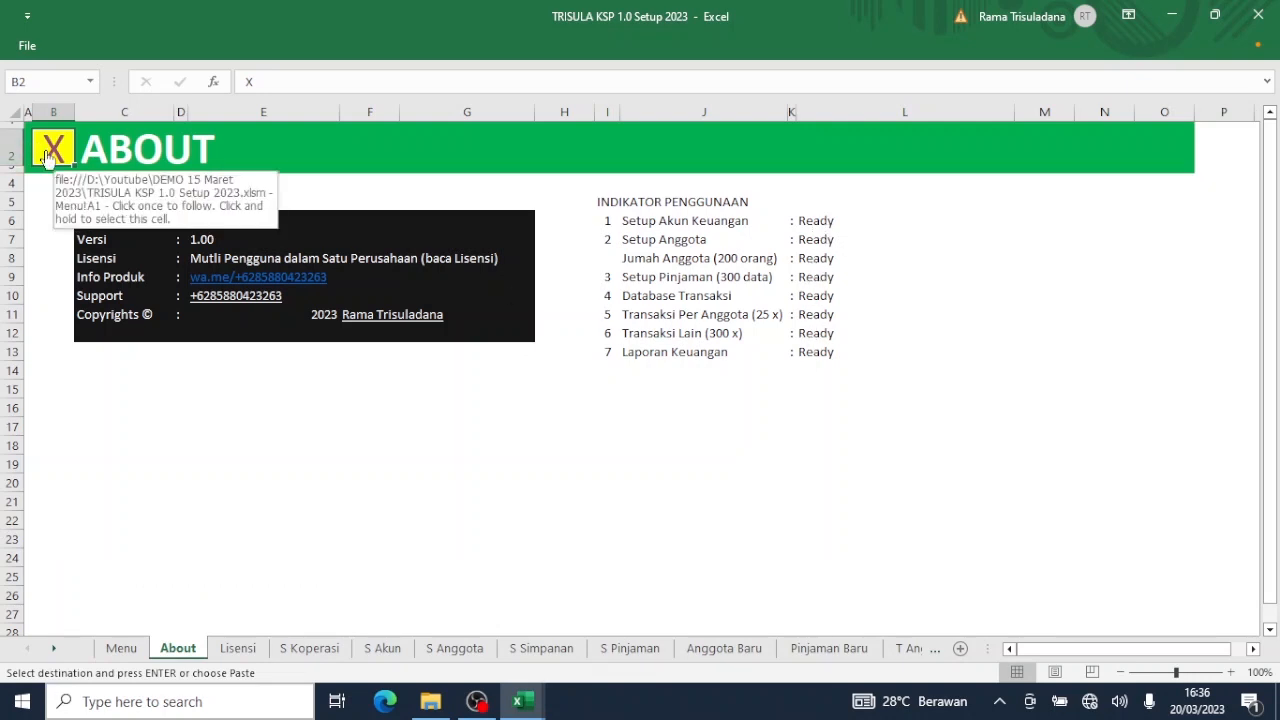
left_click(47, 155)
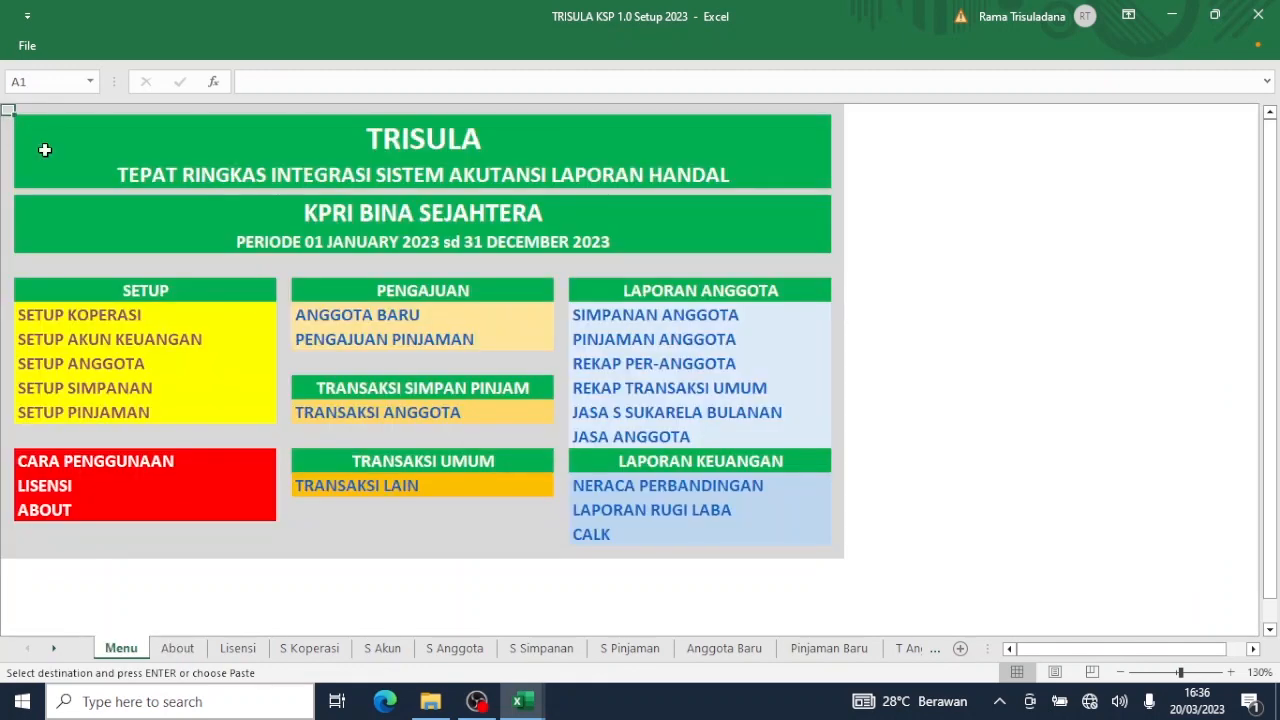
Save the workbook, scroll through Neraca Perbandingan (total assets 166.613.142), and go back with Ctrl+M.
left_click(35, 50)
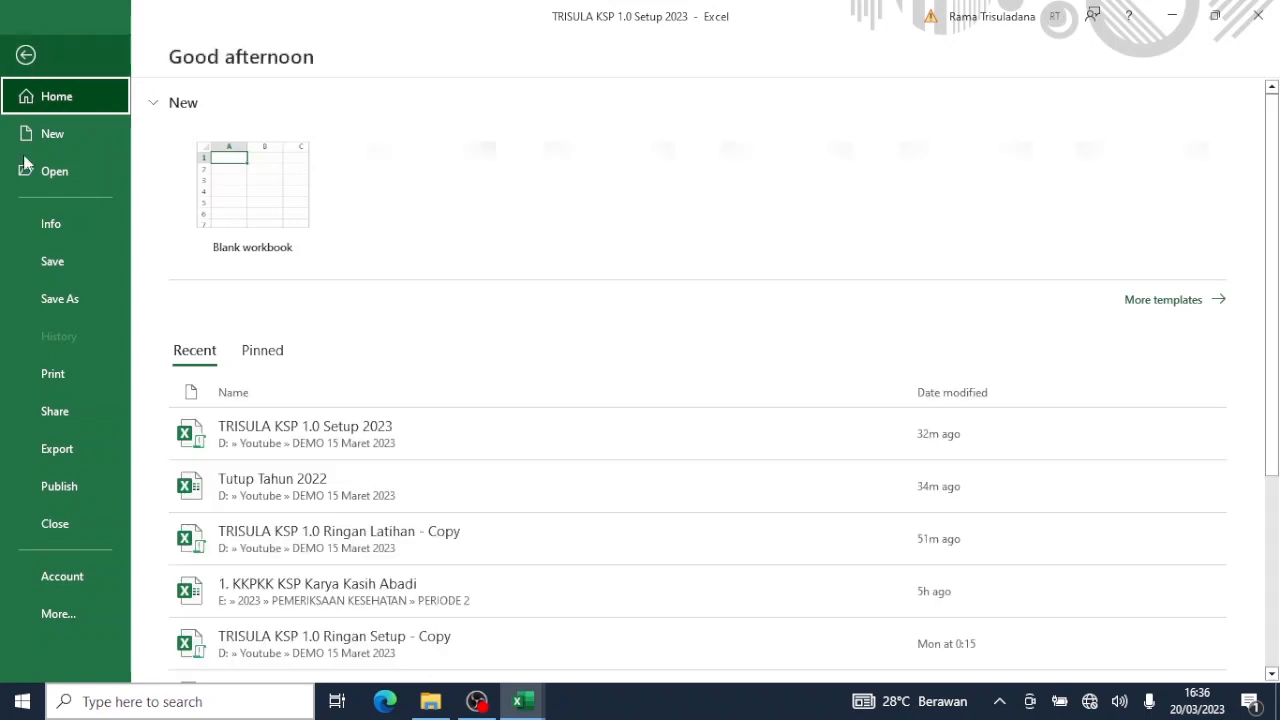
left_click(58, 263)
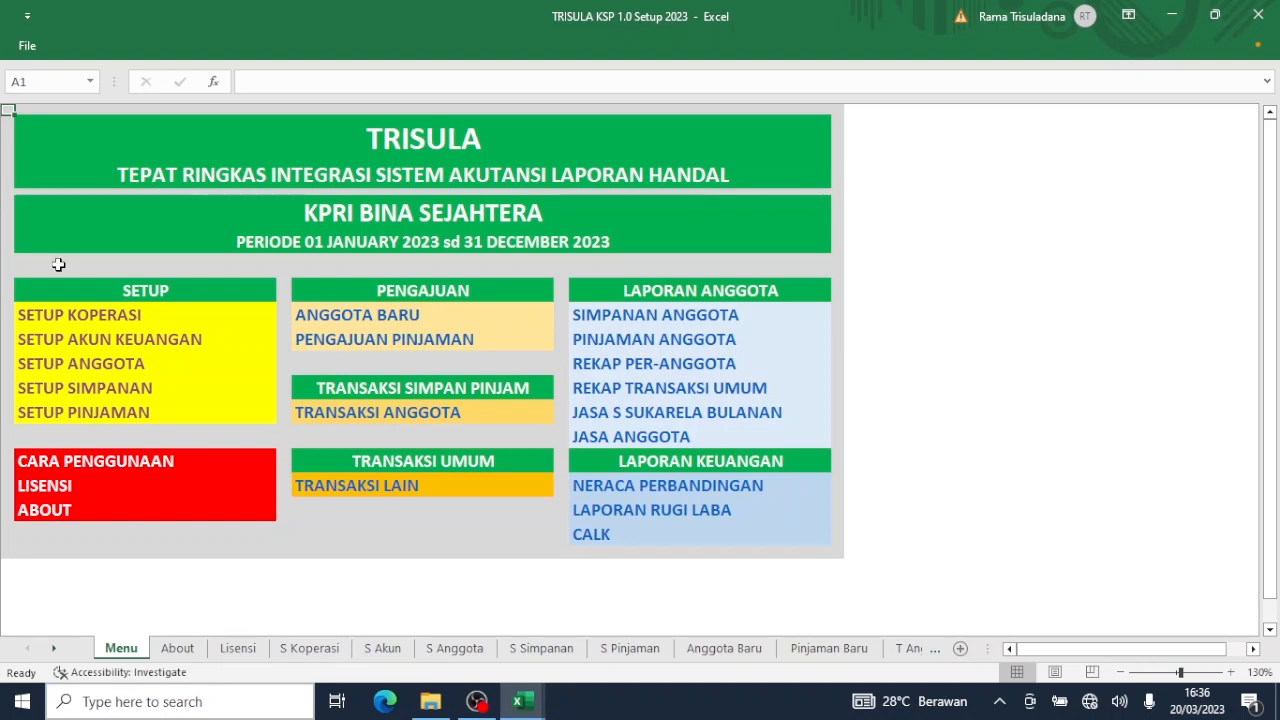
left_click(603, 487)
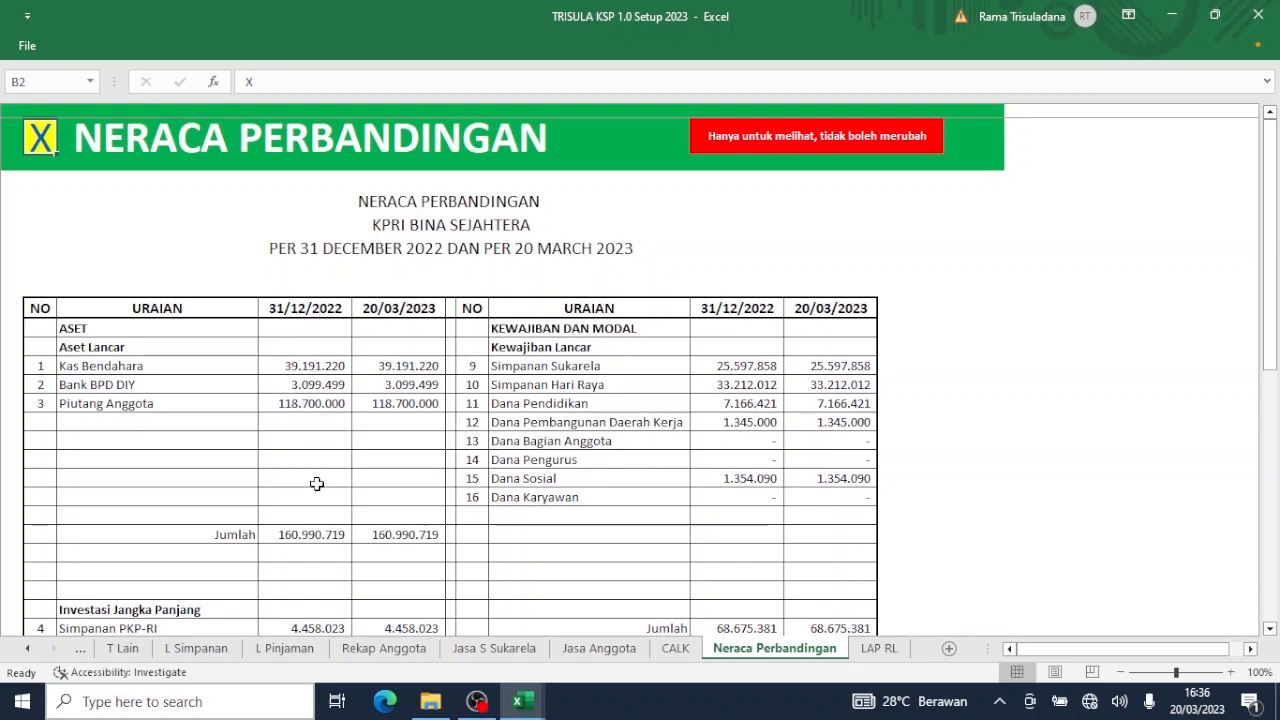
scroll(316, 484, "down", 1)
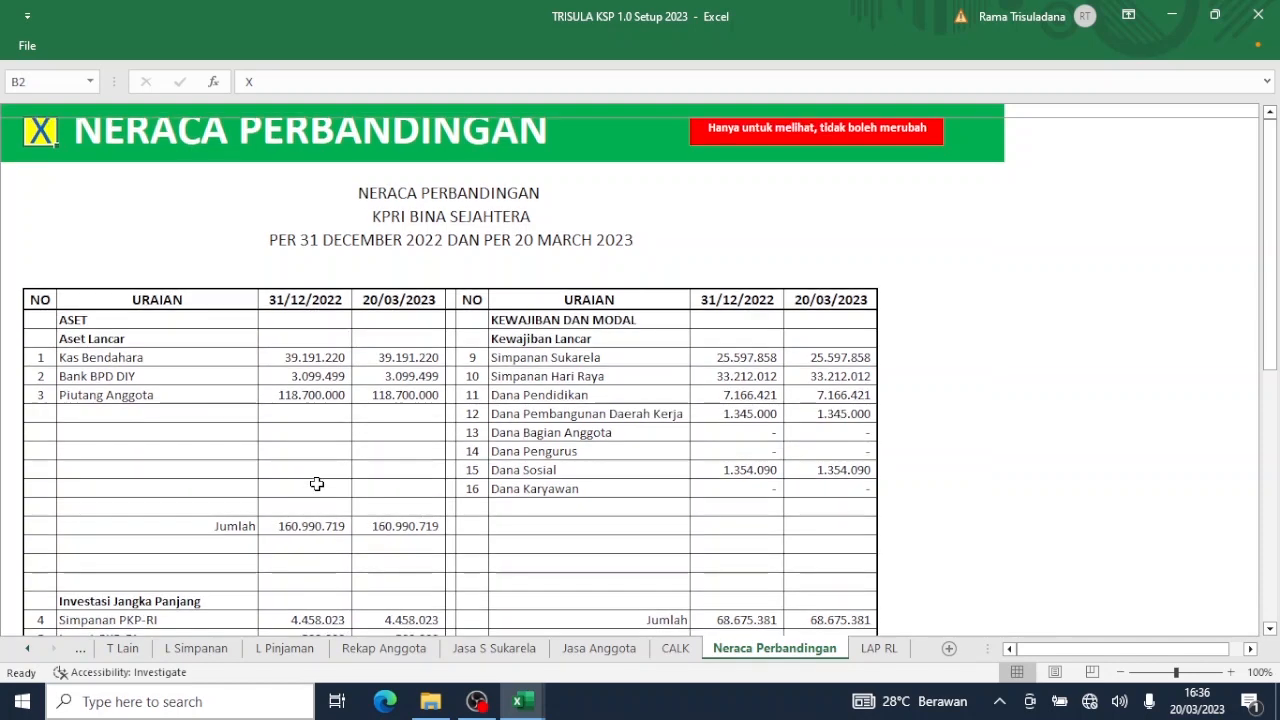
scroll(316, 484, "down", 4)
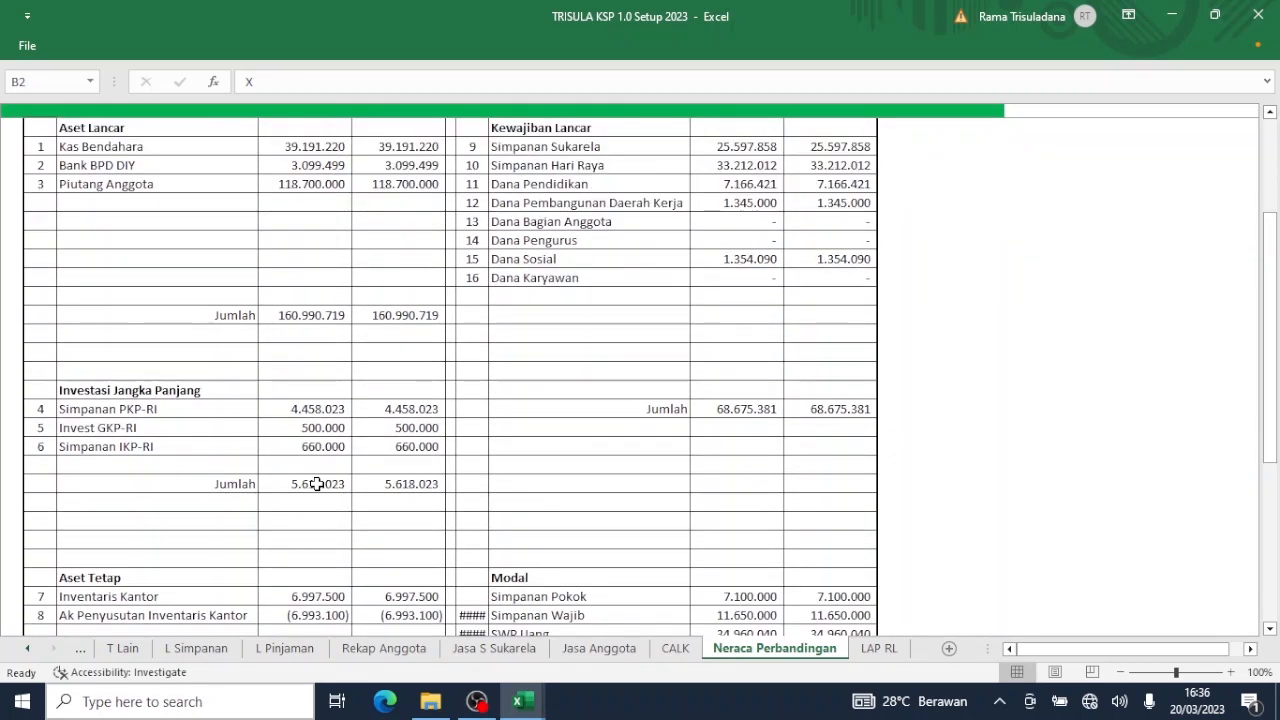
scroll(316, 484, "down", 3)
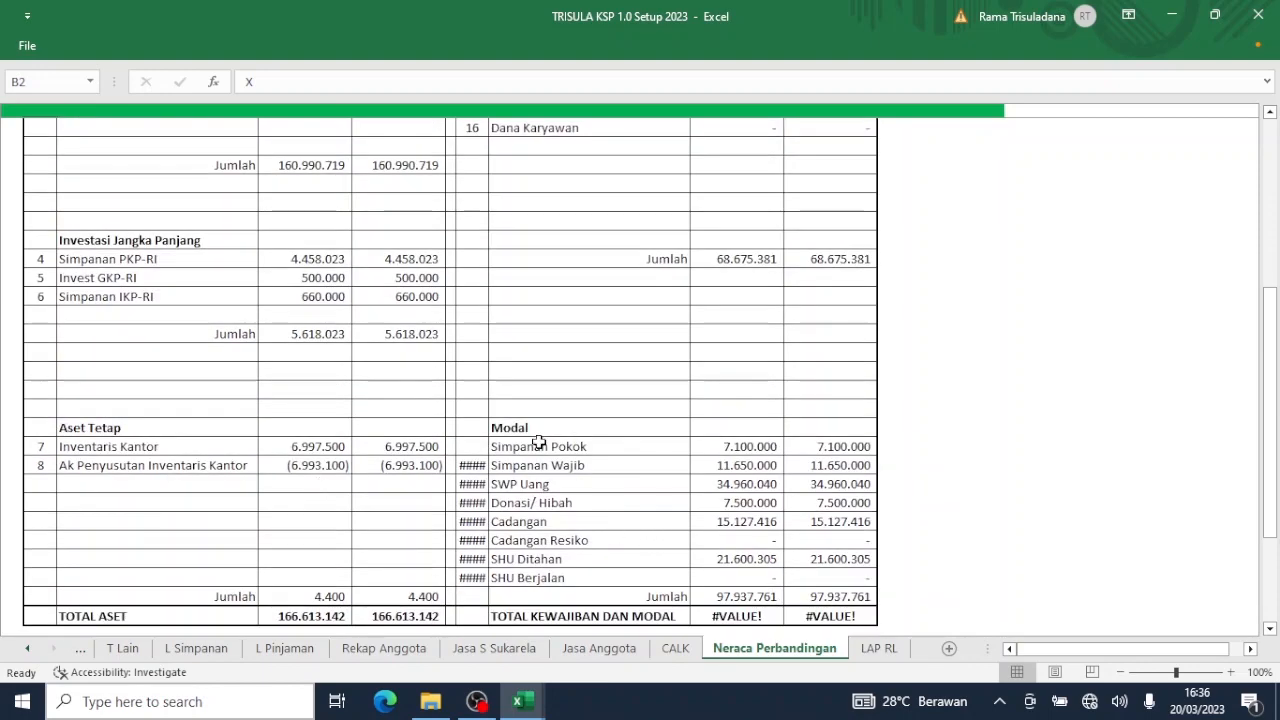
scroll(592, 411, "up", 4)
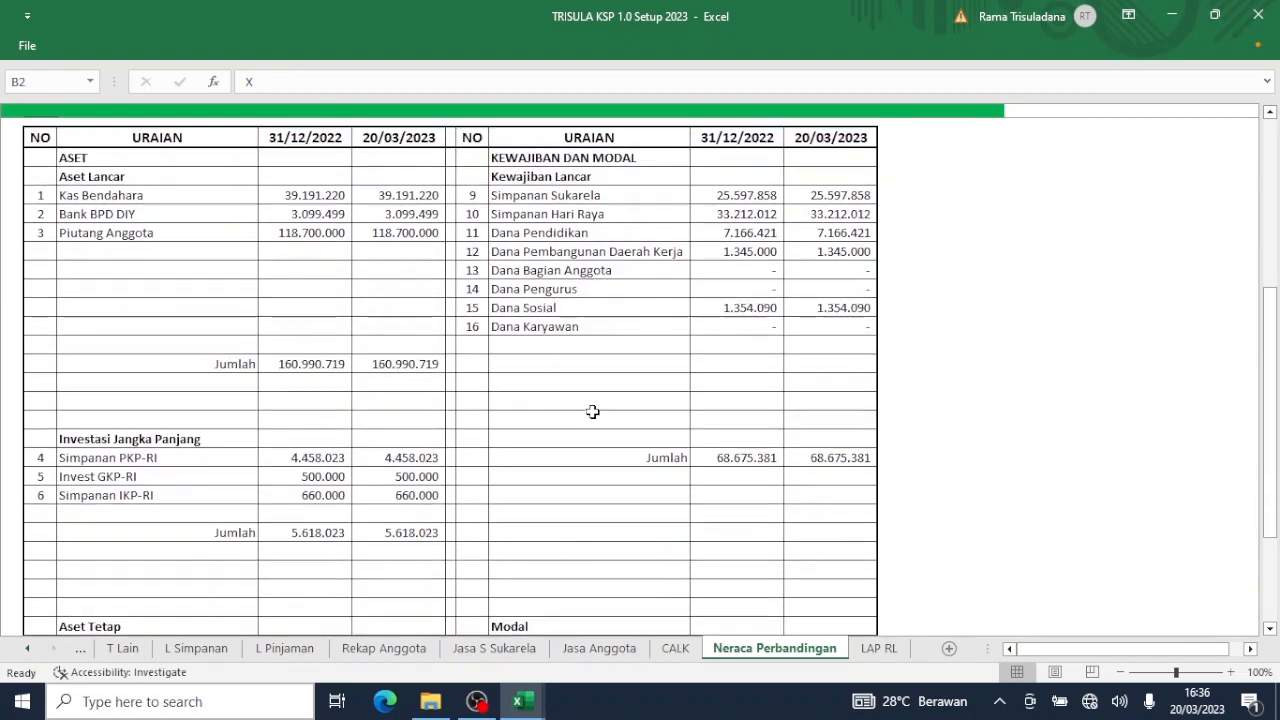
scroll(592, 411, "up", 1)
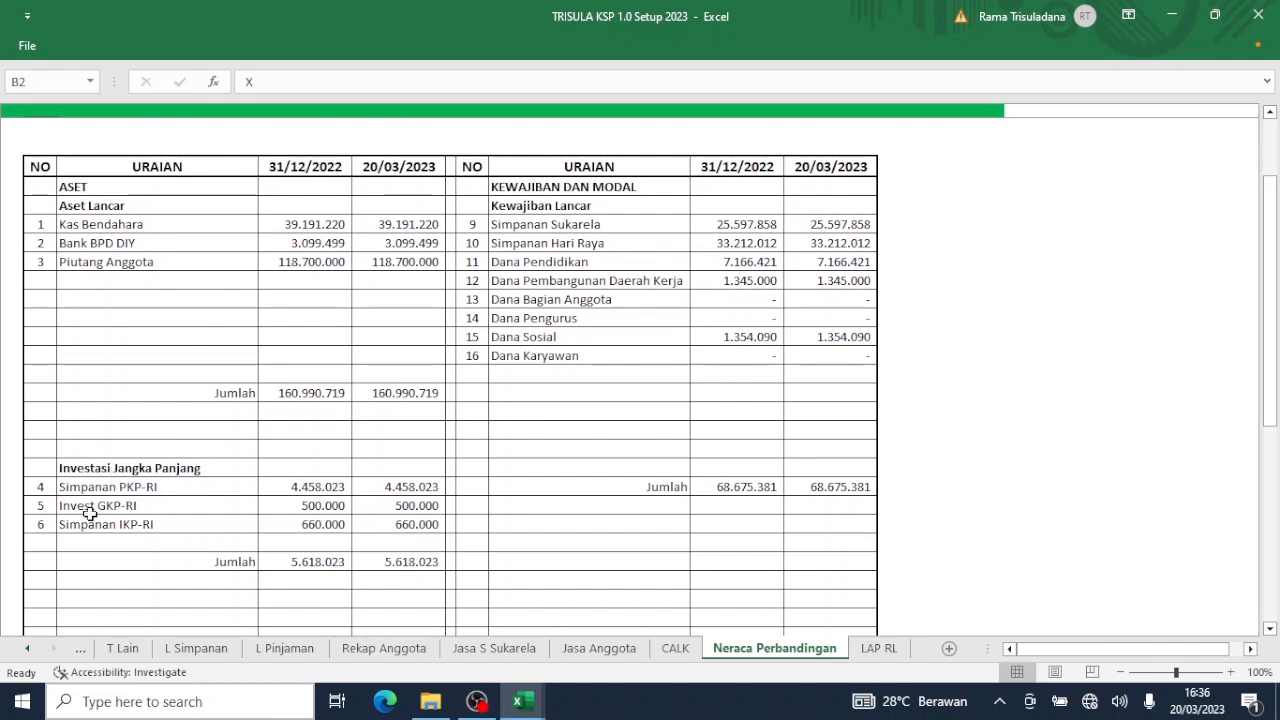
scroll(189, 524, "down", 4)
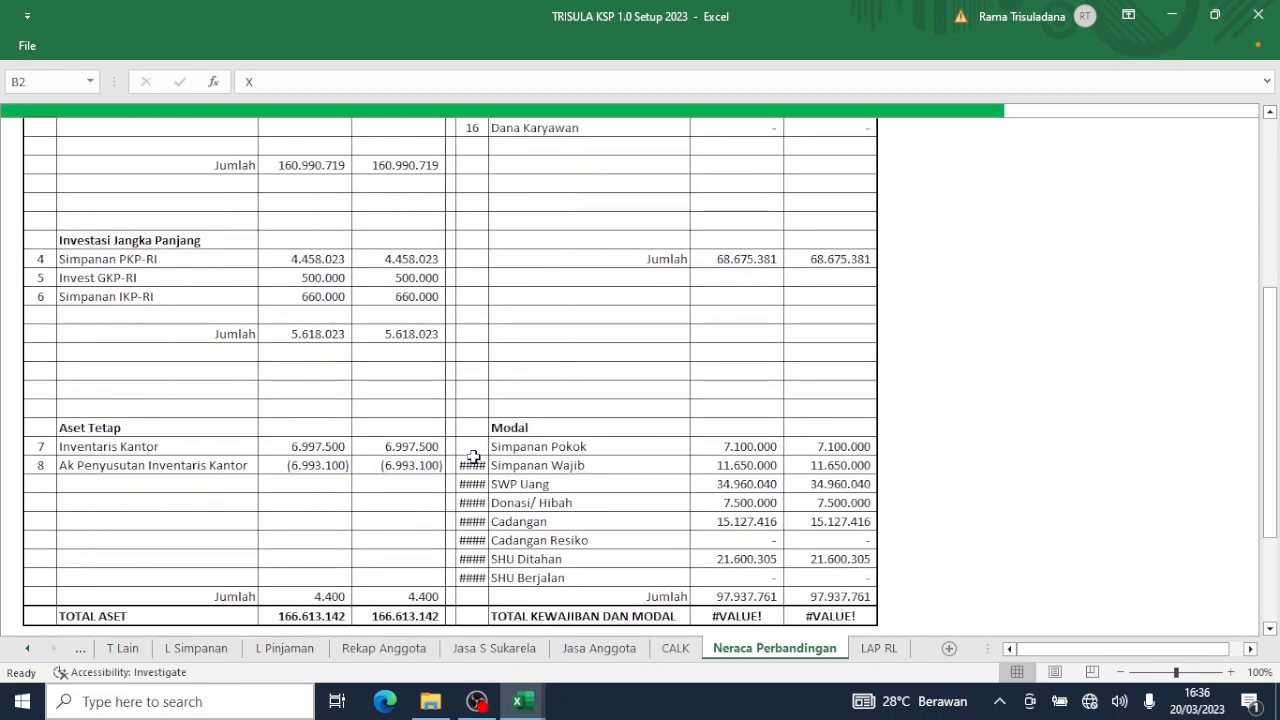
key("ctrl+m")
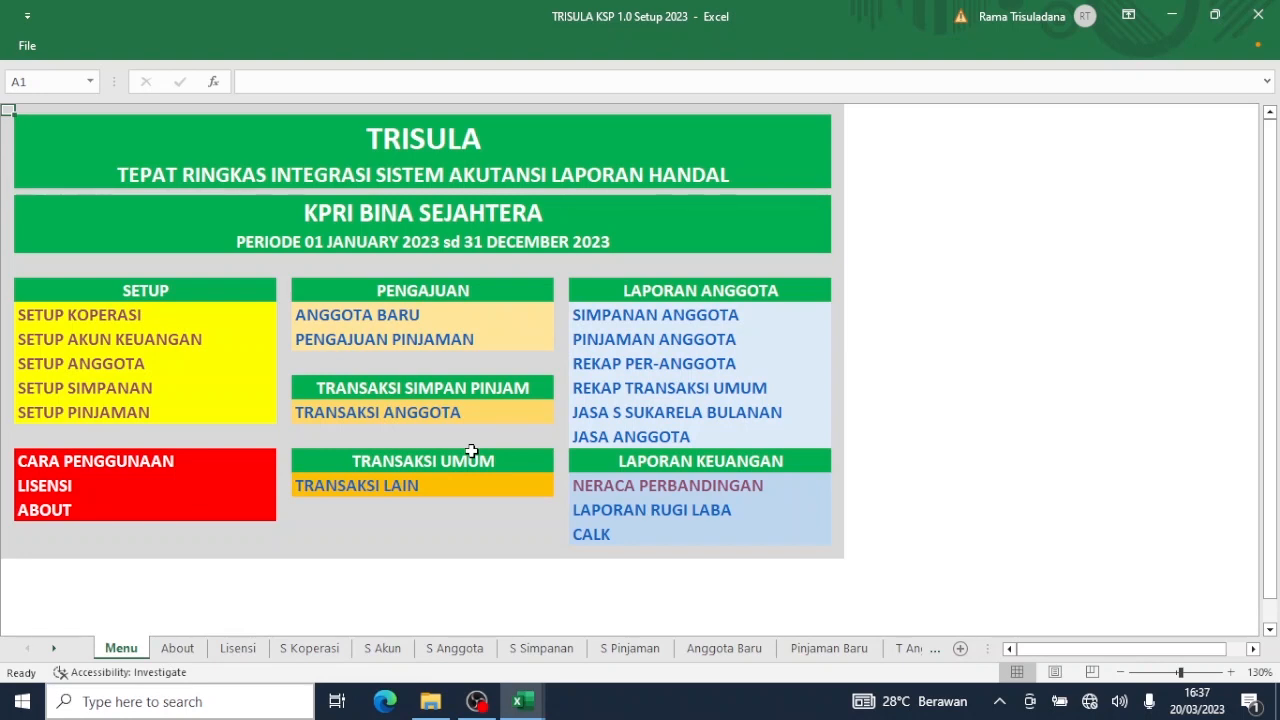
Open the ABOUT sheet from the Menu.
left_click(47, 506)
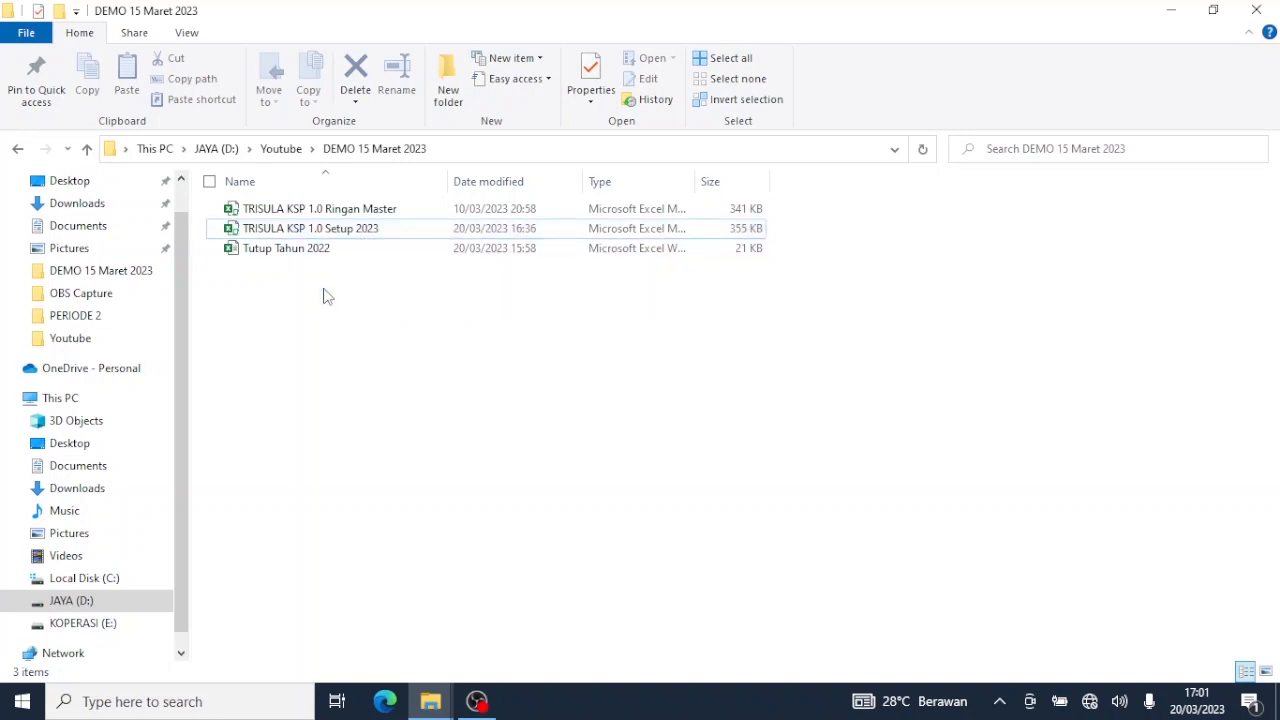
Duplicate the TRISULA KSP 1.0 Setup 2023 workbook file within the same folder.
left_click(345, 236)
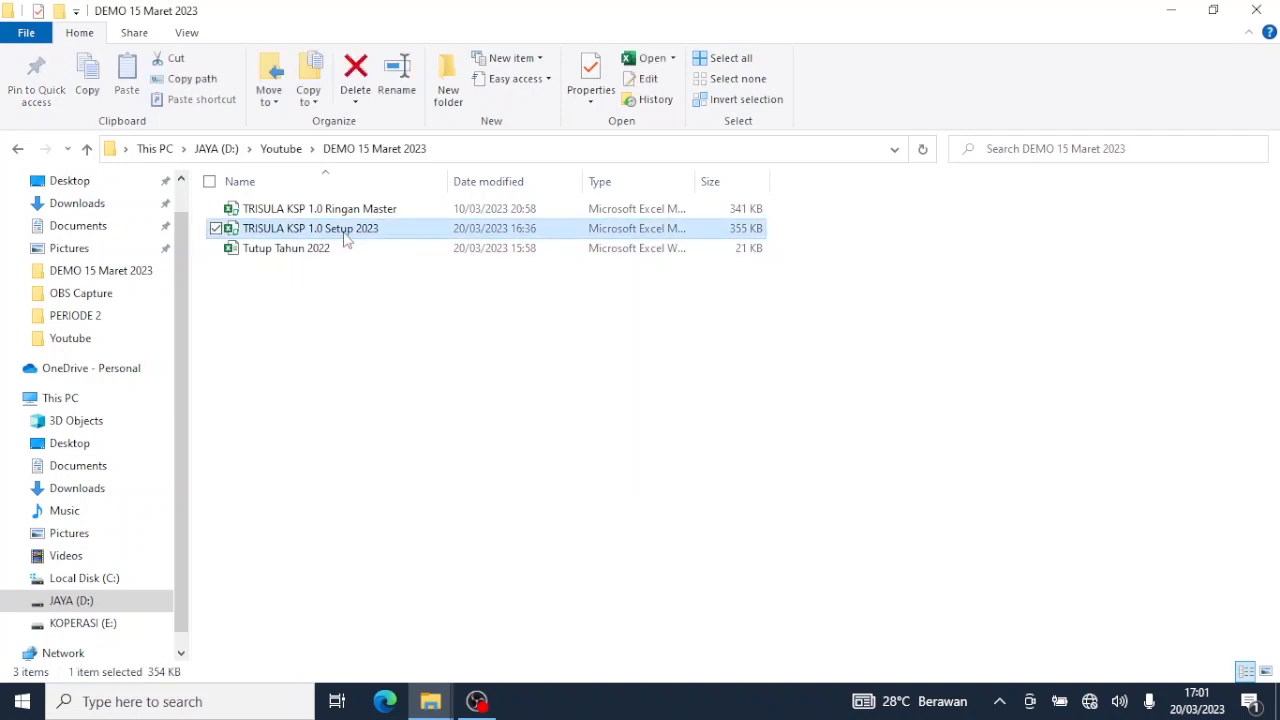
right_click(344, 237)
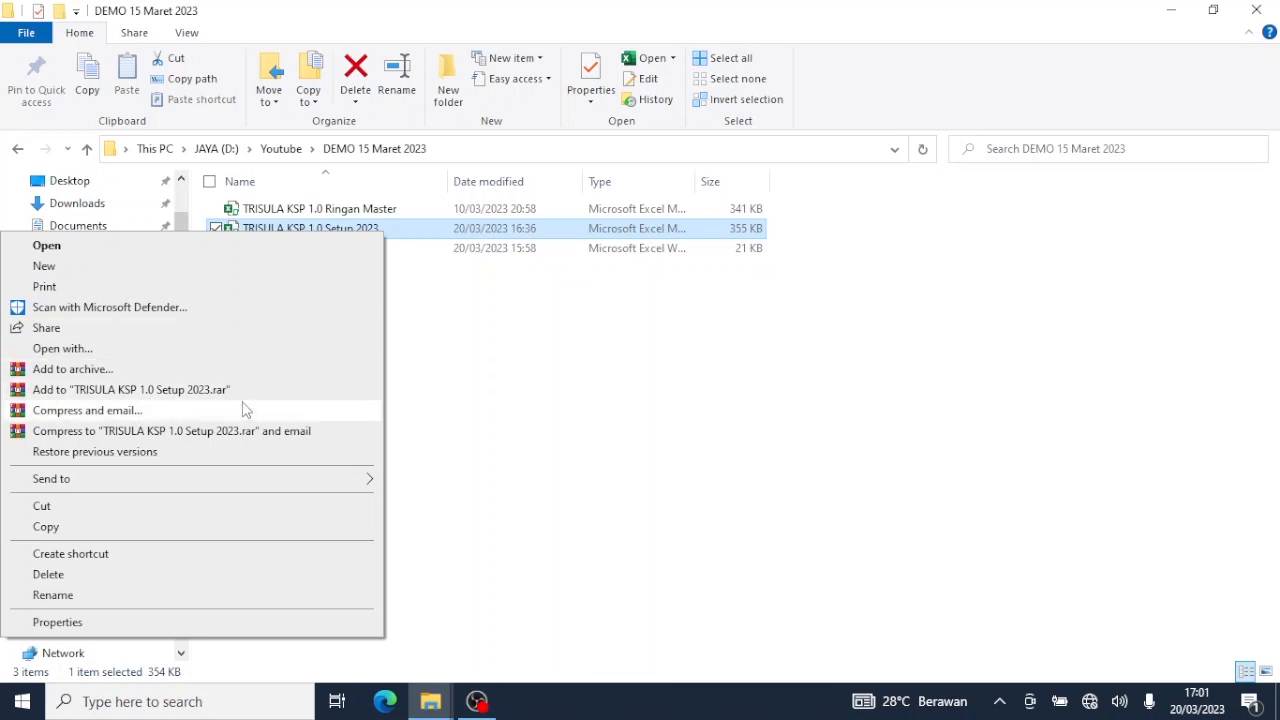
left_click(150, 528)
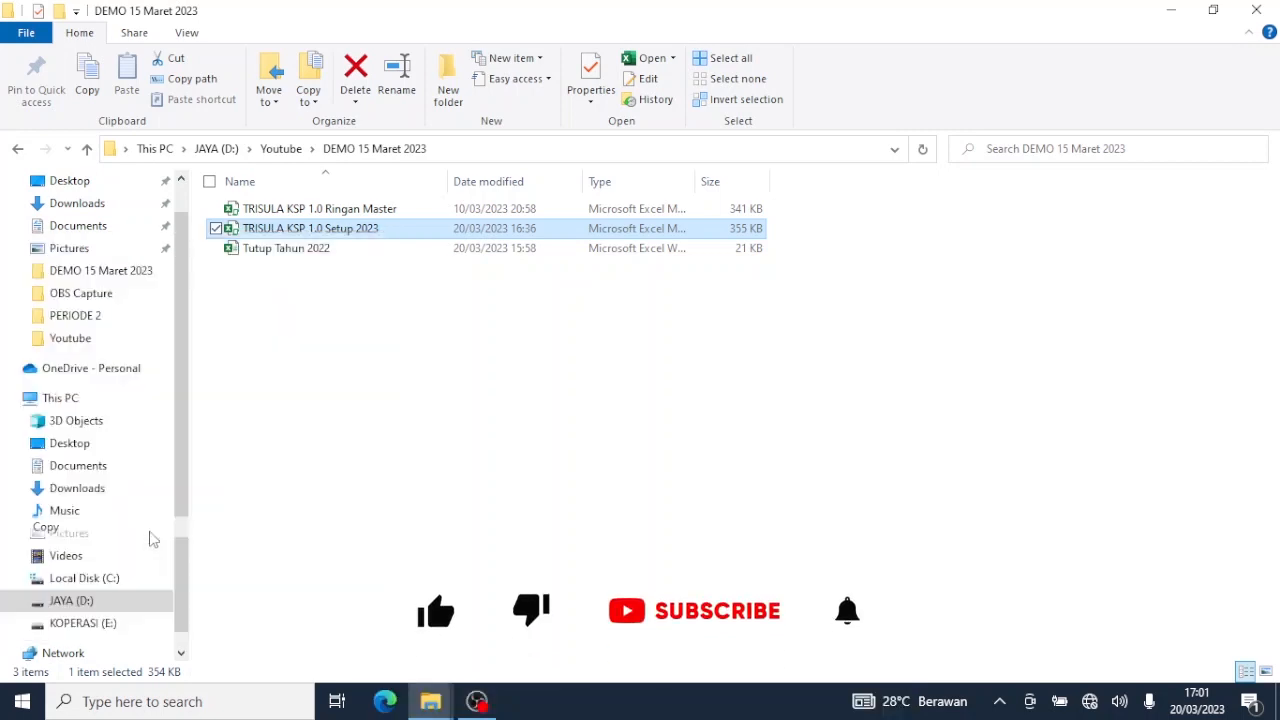
left_click(366, 394)
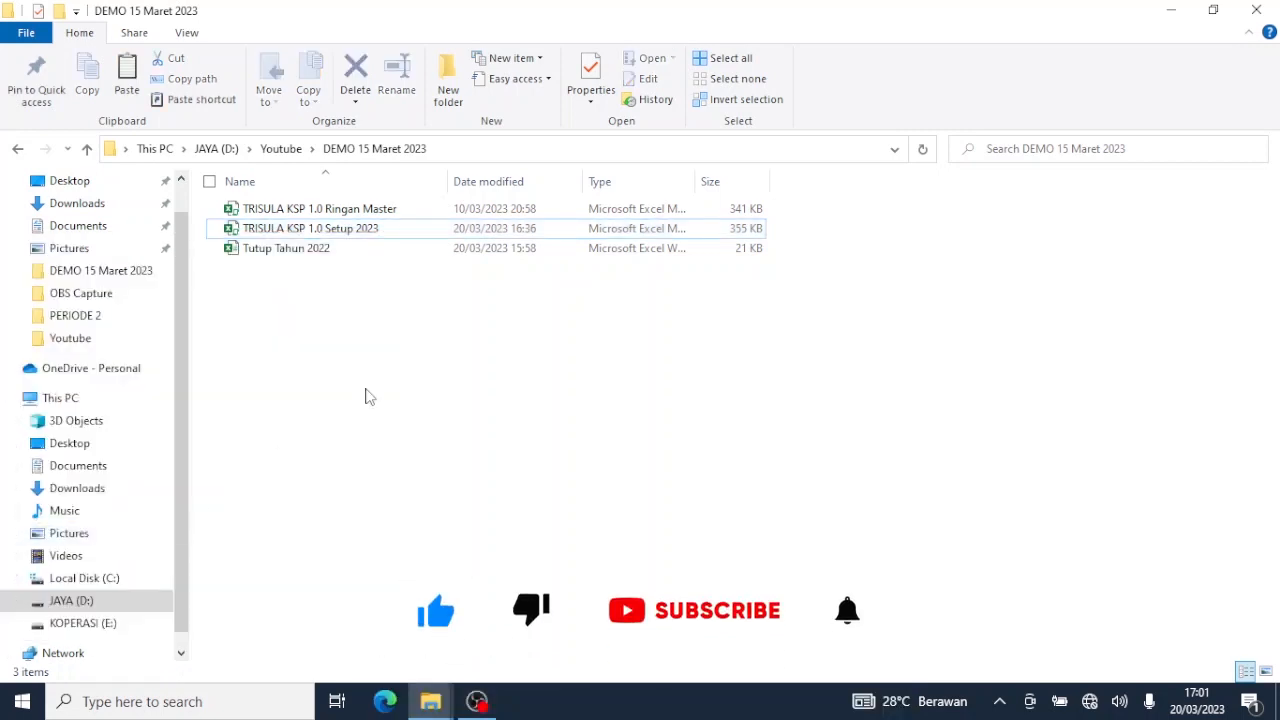
right_click(366, 394)
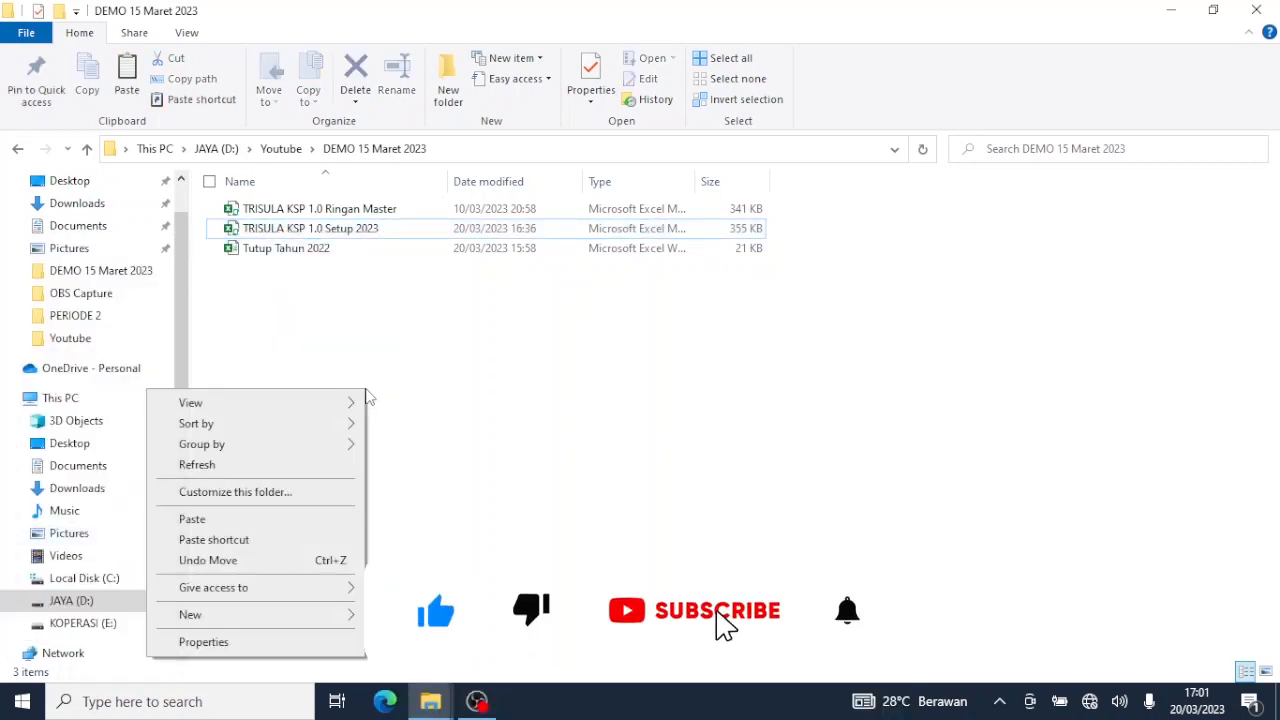
left_click(238, 521)
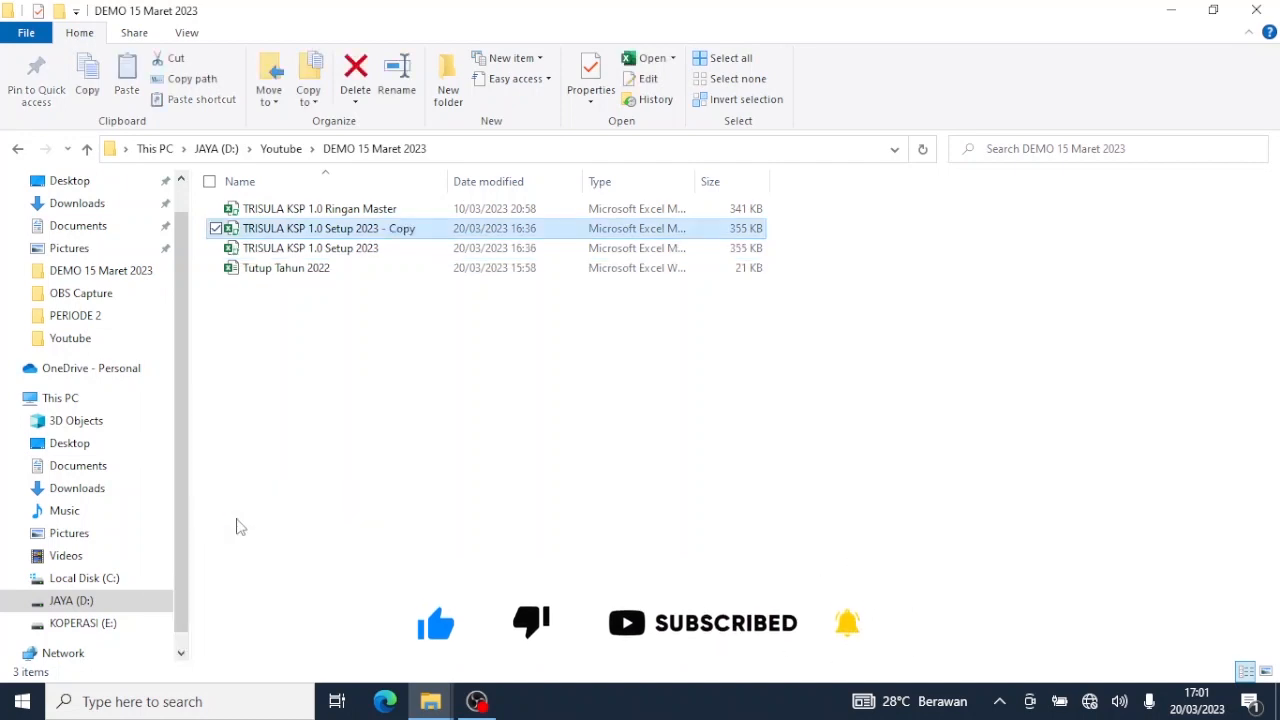
Rename the duplicate to 'TRISULA KSP 1.0 Transaksi 202301'.
left_click(401, 229)
right_click(401, 238)
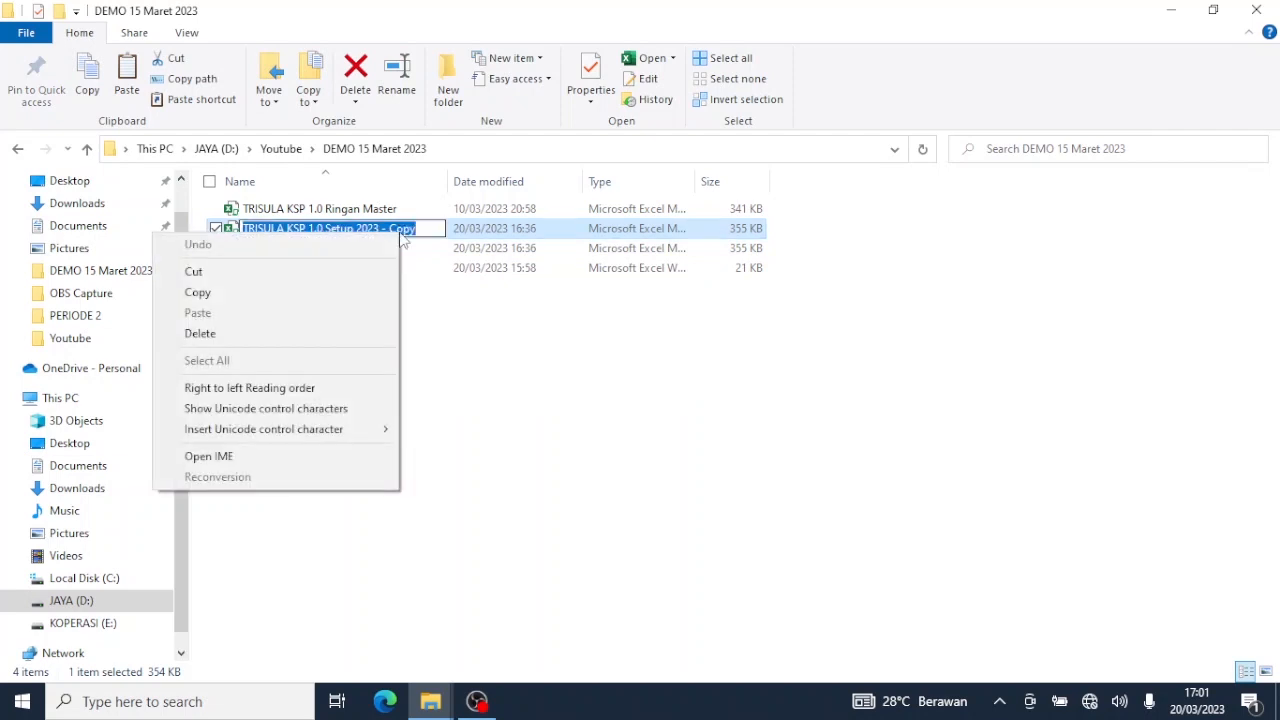
left_click(421, 230)
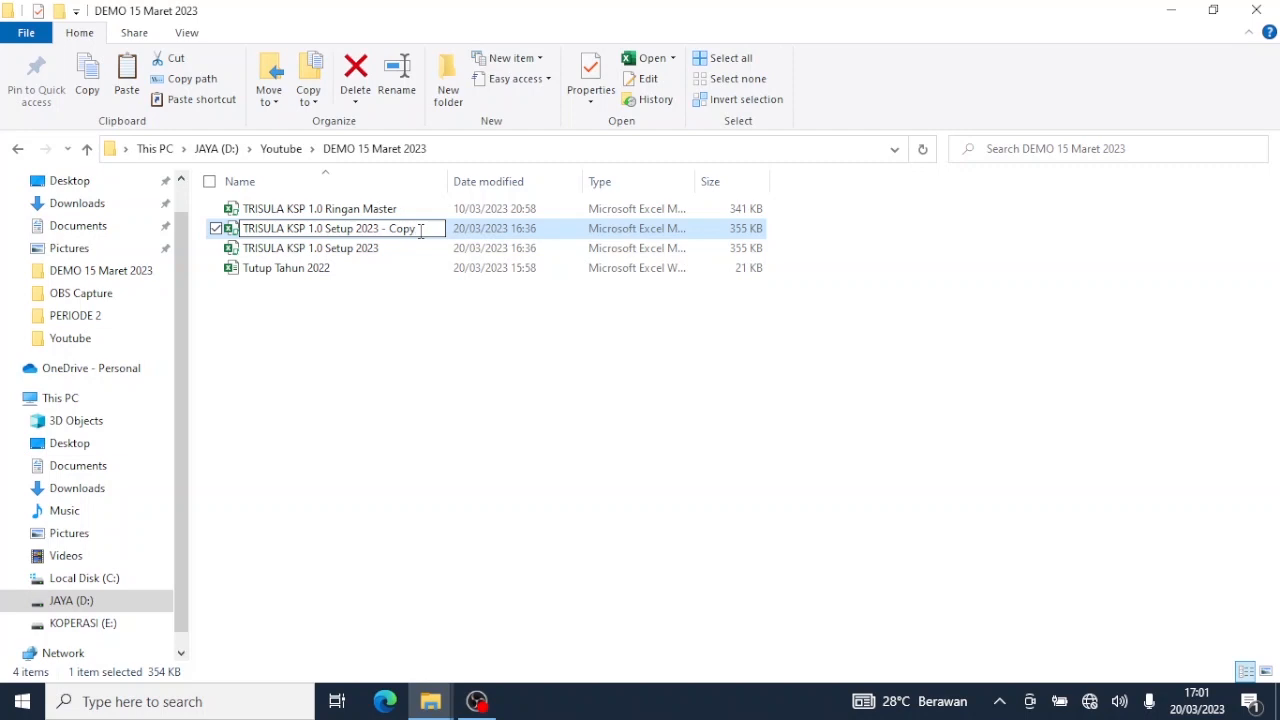
key("BackSpace")
key("BackSpace")
key("BackSpace")
key("BackSpace")
key("BackSpace")
key("BackSpace")
key("BackSpace")
key("BackSpace")
key("BackSpace")
key("BackSpace")
key("BackSpace")
key("BackSpace")
key("BackSpace")
key("BackSpace")
key("BackSpace")
key("BackSpace")
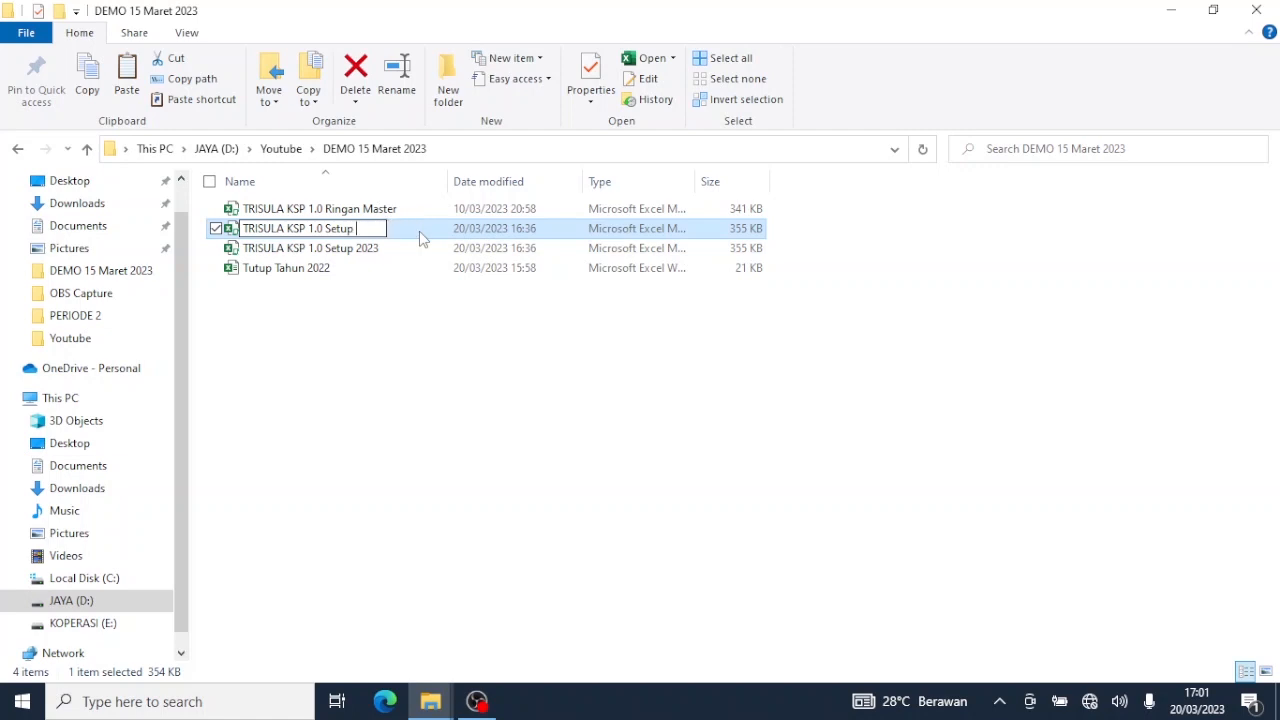
key("BackSpace")
type("Transaksi 2023")
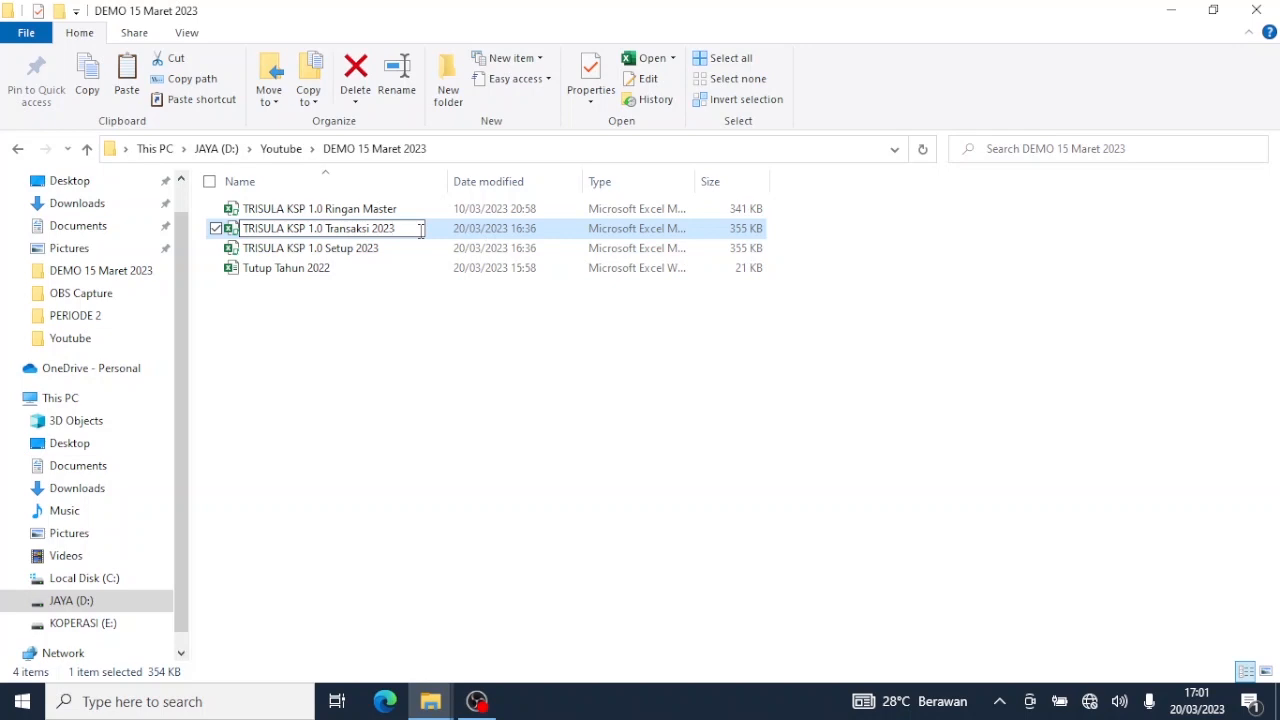
type("01")
left_click(420, 316)
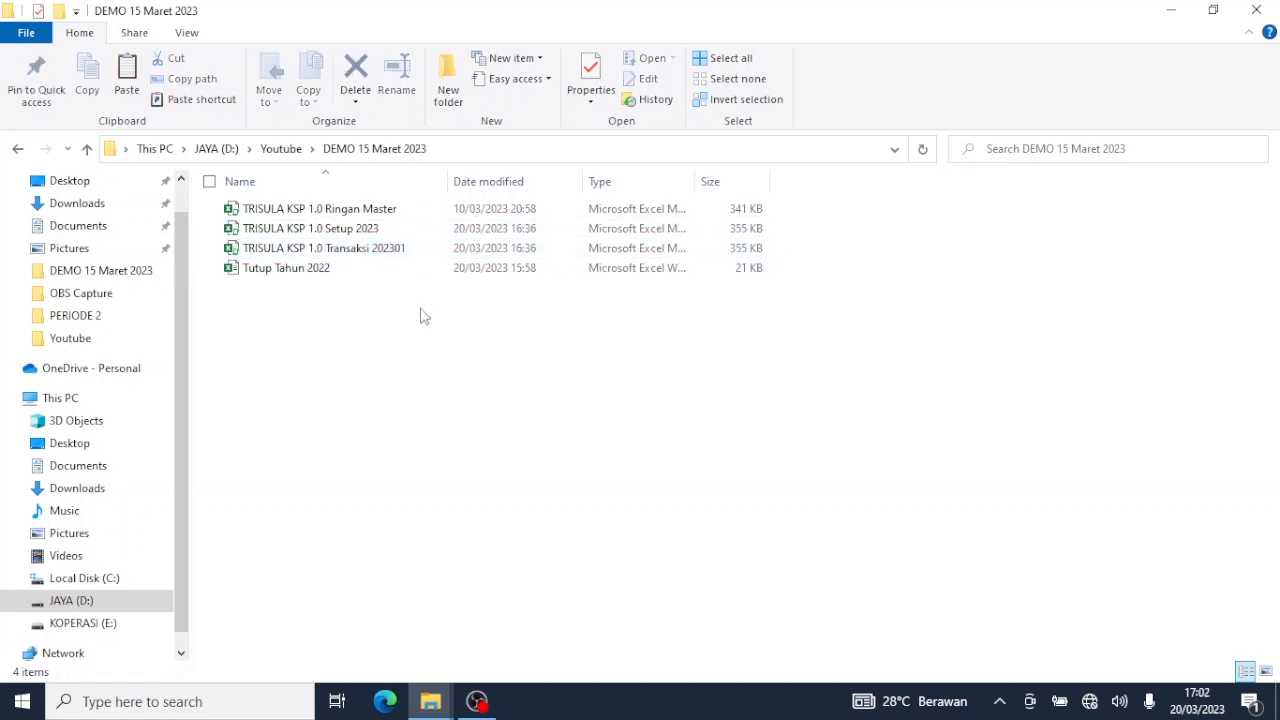
left_click(403, 257)
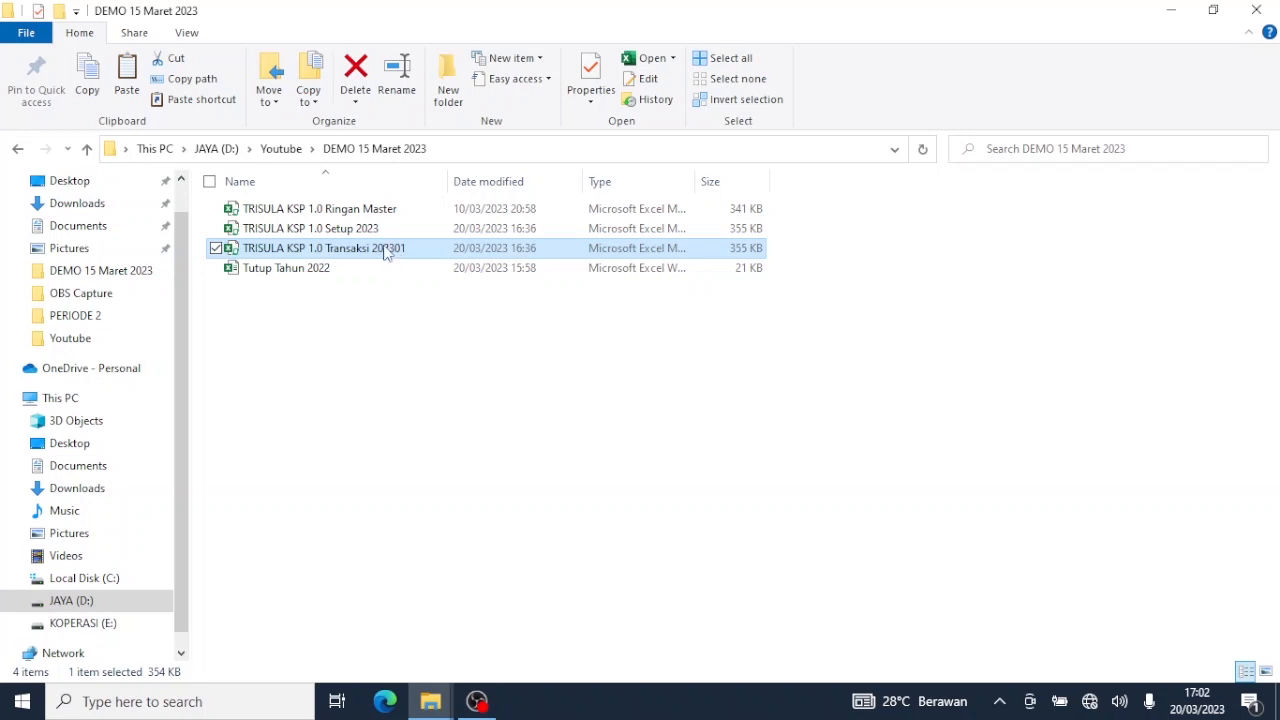
Open the TRISULA KSP 1.0 Transaksi 202301 workbook from File Explorer in Excel.
double_click(382, 255)
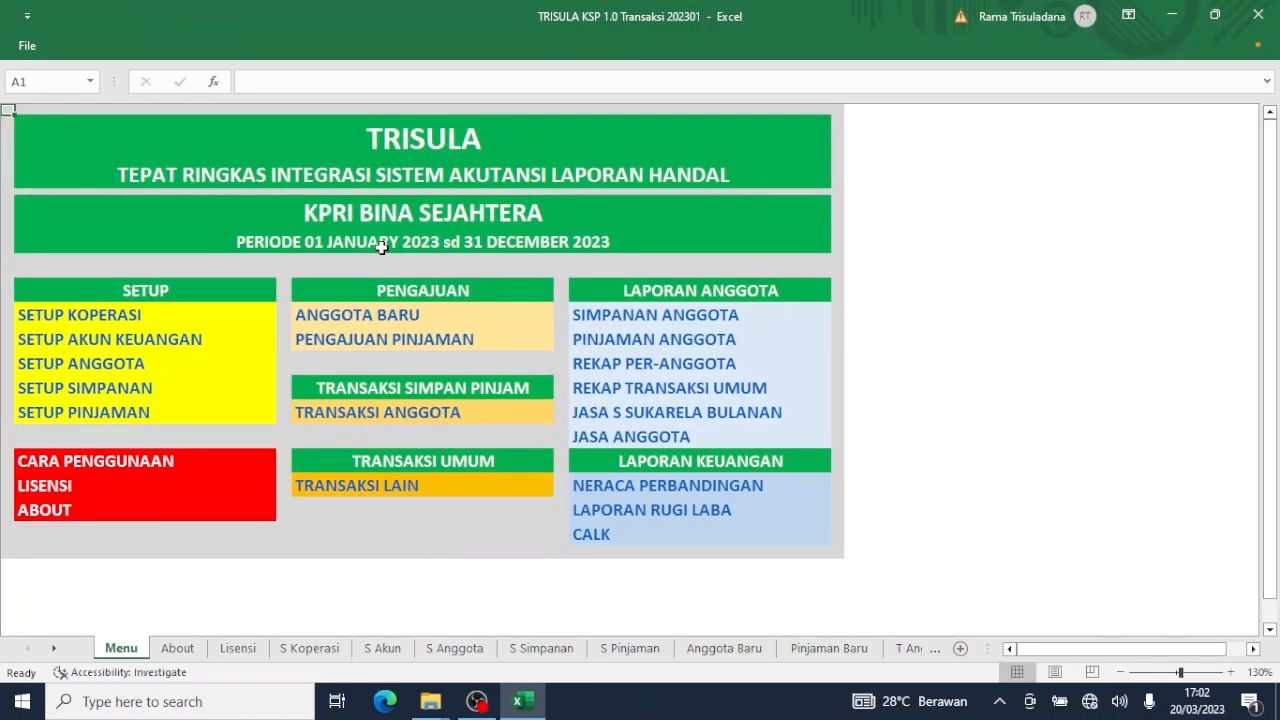
On the ANGGOTA BARU form, enter the new member's ID and full name.
left_click(383, 317)
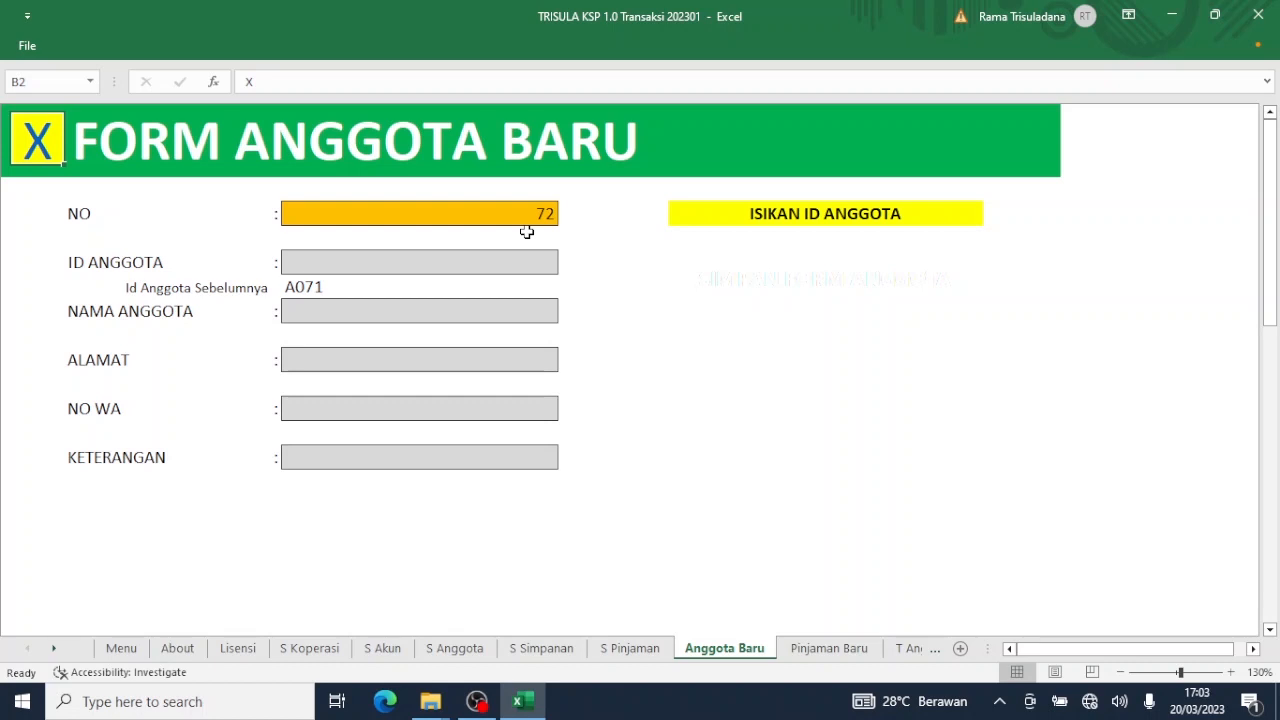
left_click(483, 261)
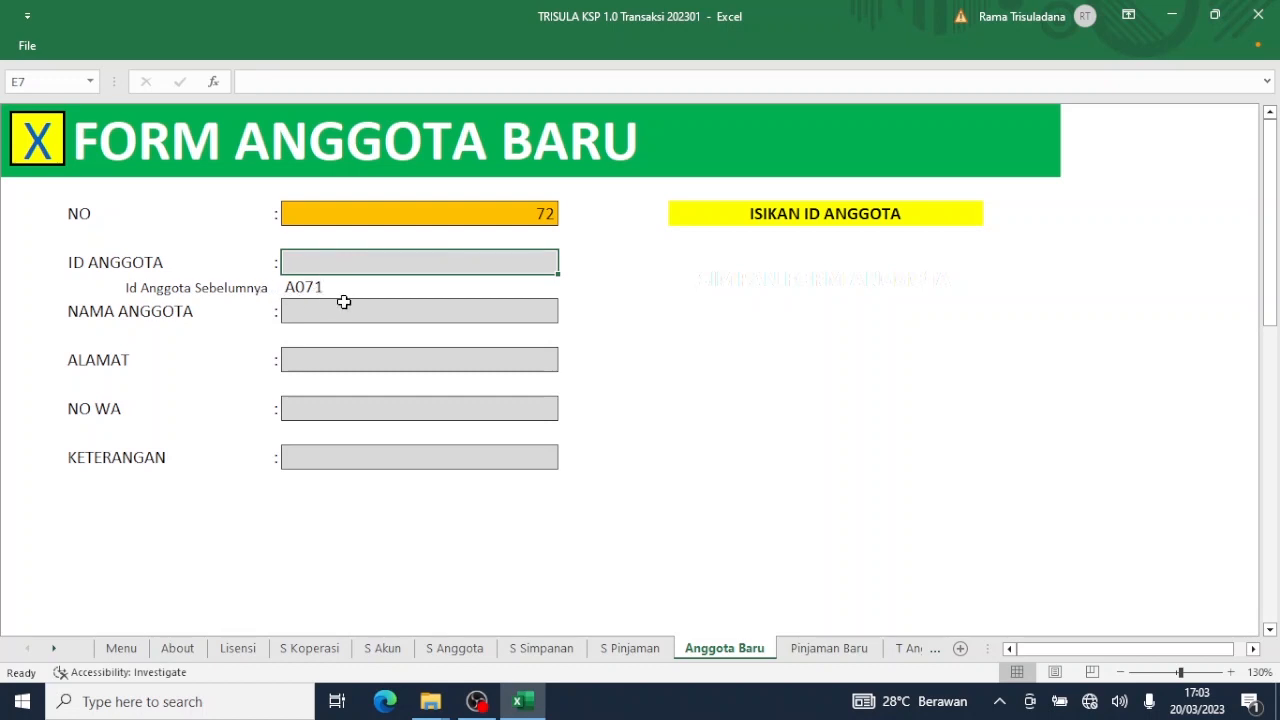
type("A071")
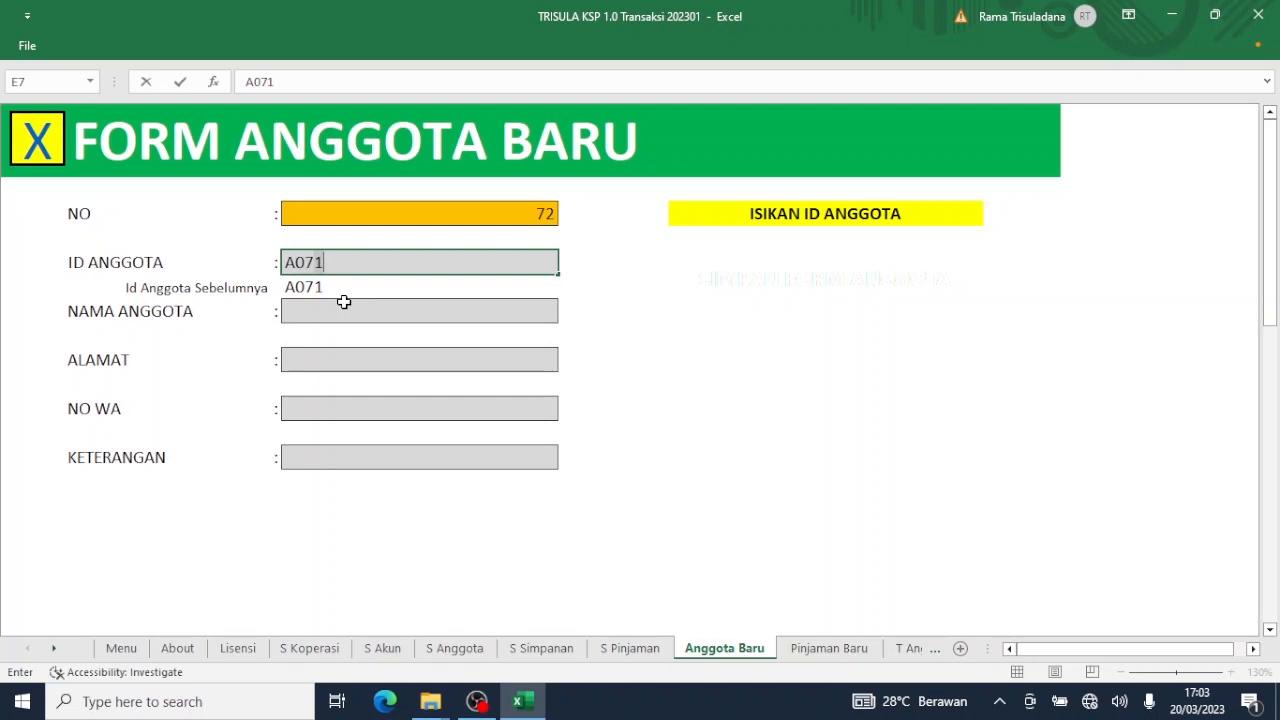
key("BackSpace")
type("2")
left_click(343, 311)
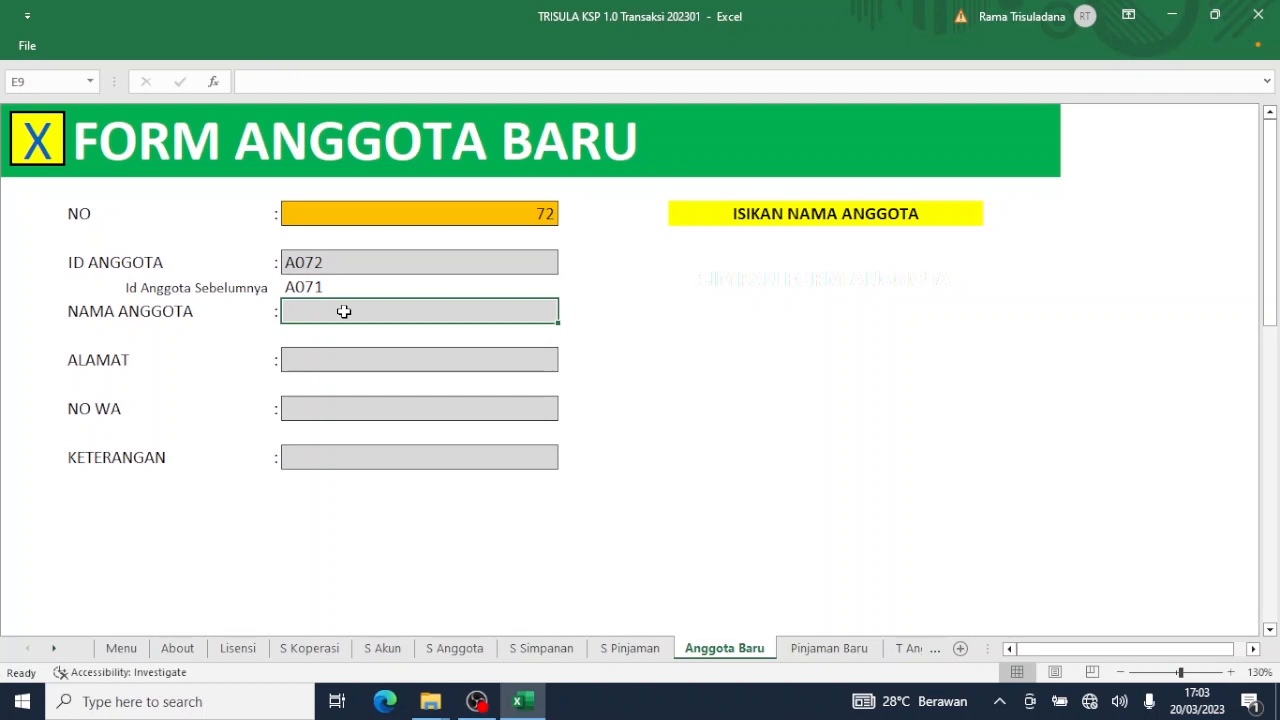
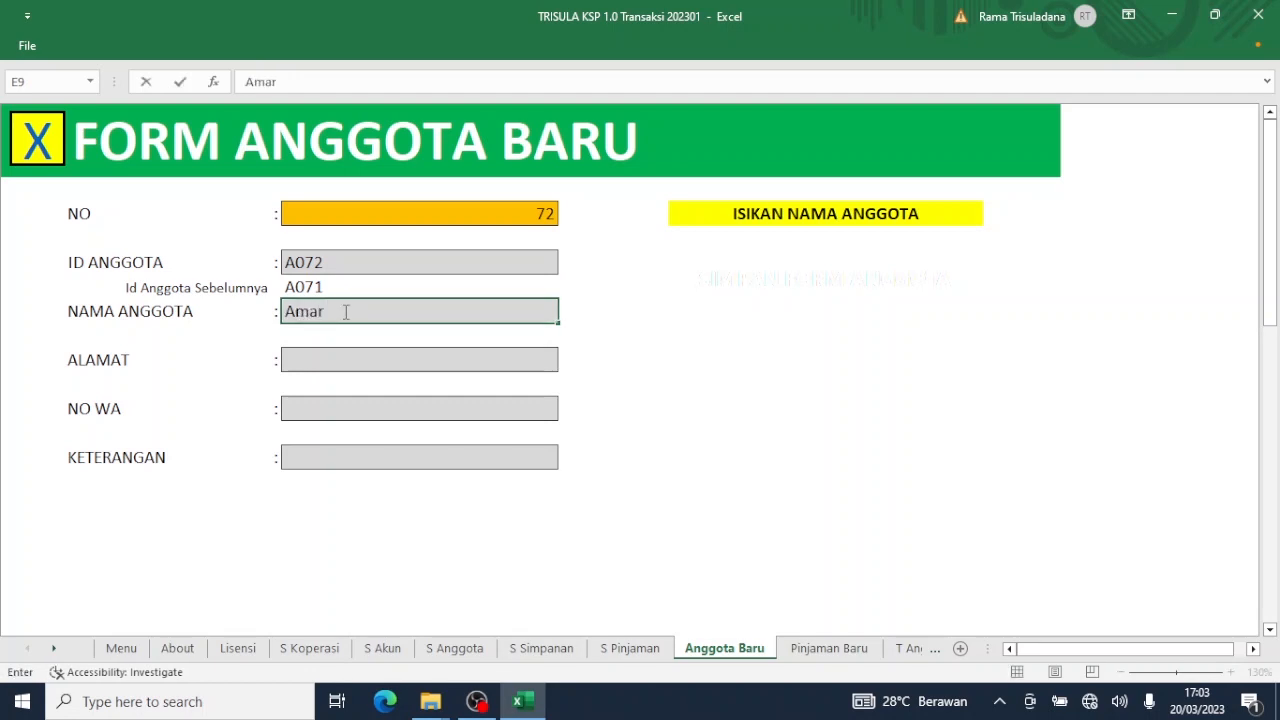
Fill in the member's address, WhatsApp number and remark Baru, then save the form.
left_click(360, 364)
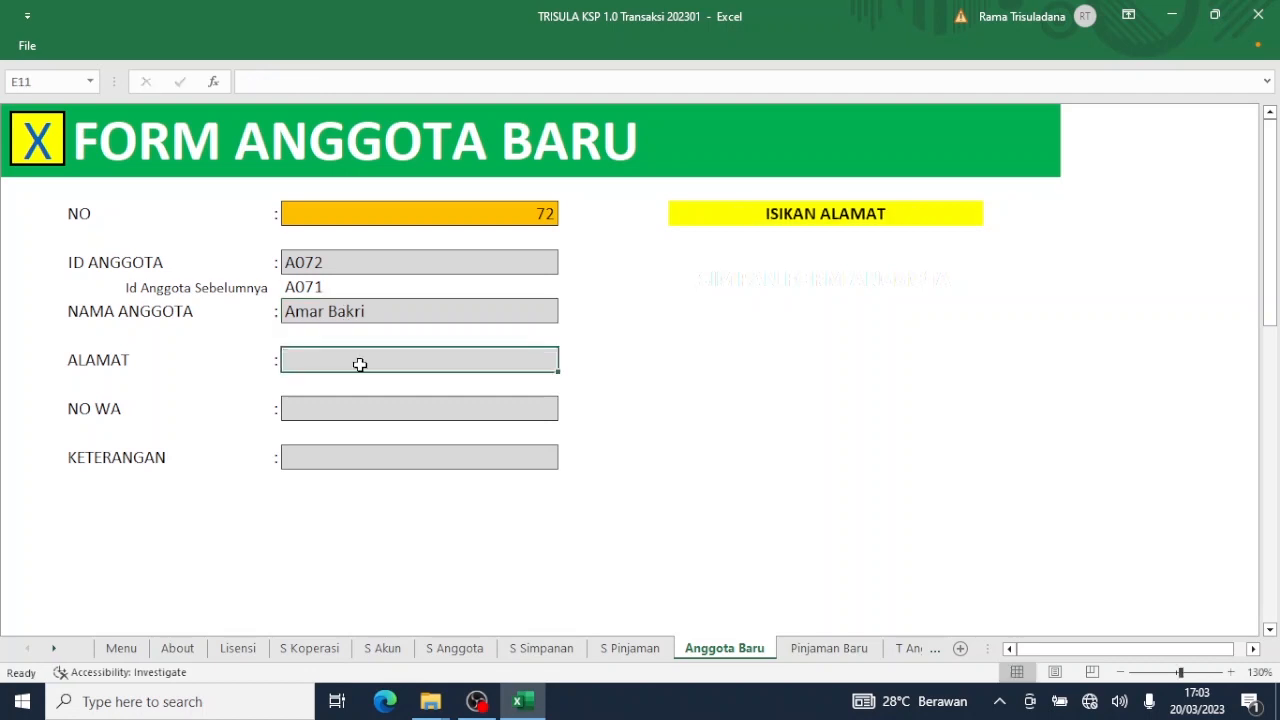
type("Con")
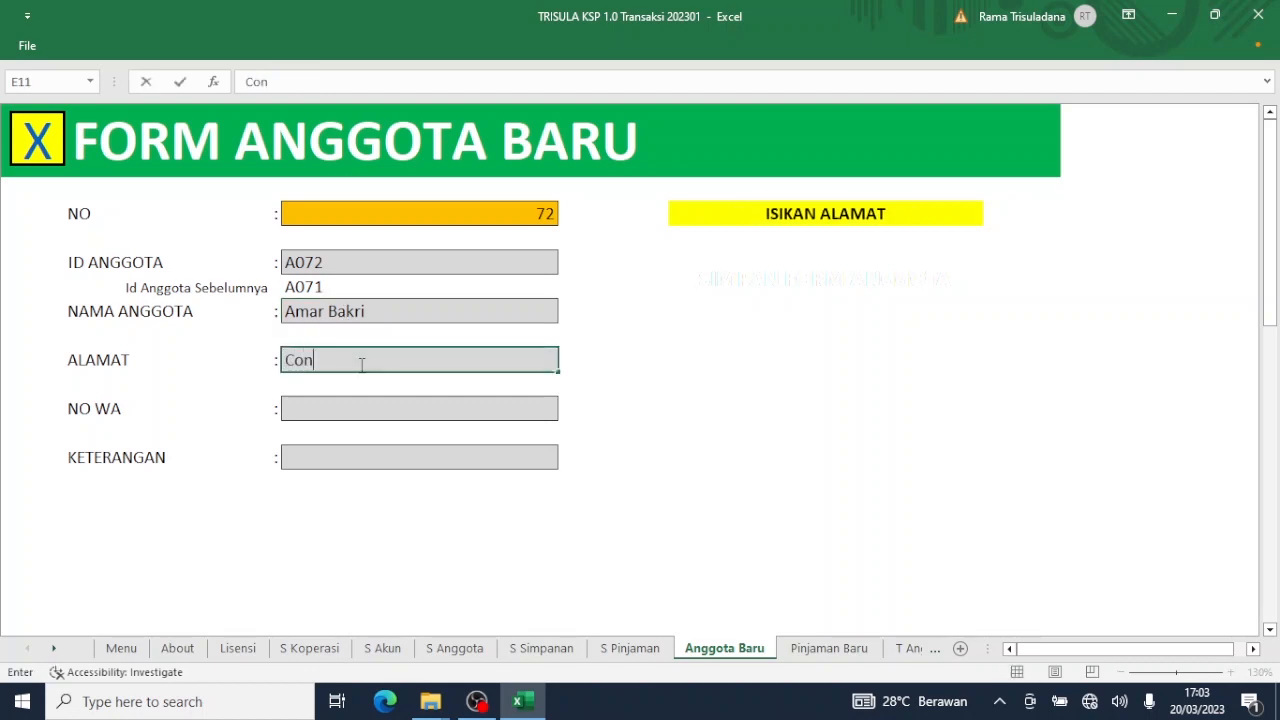
type("dongcatur")
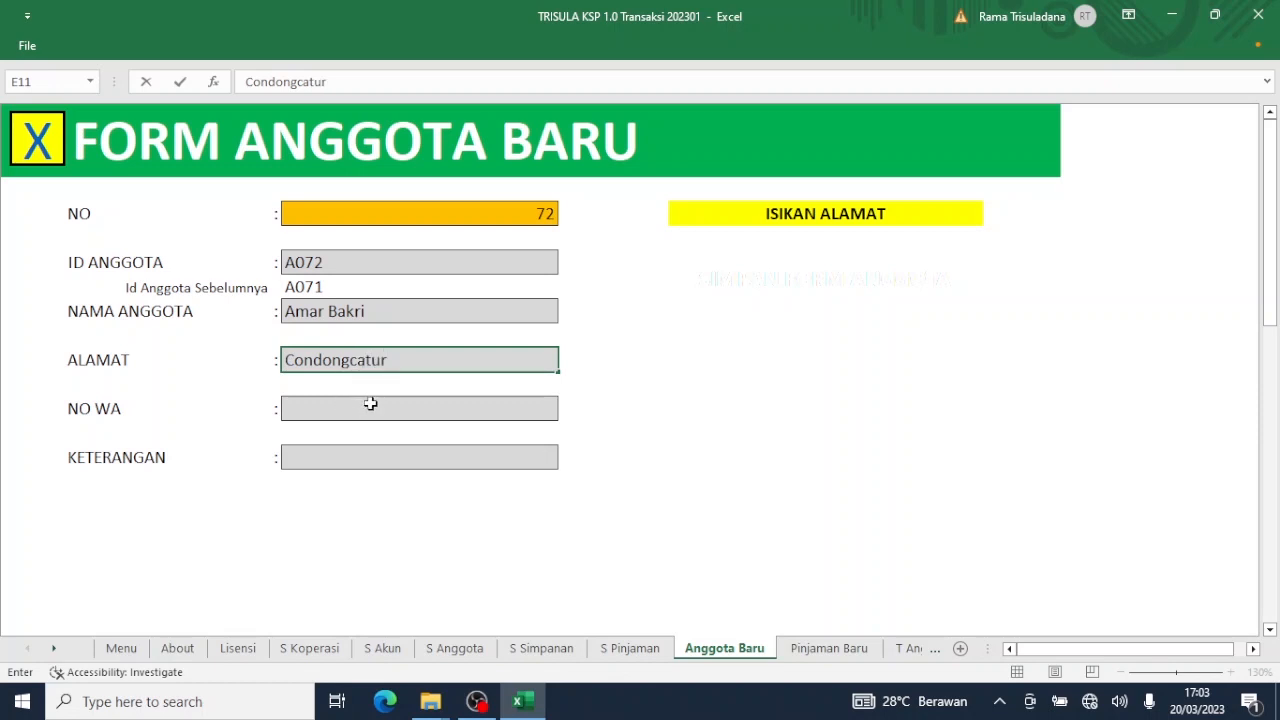
double_click(430, 360)
type(", Sleman")
key("Return")
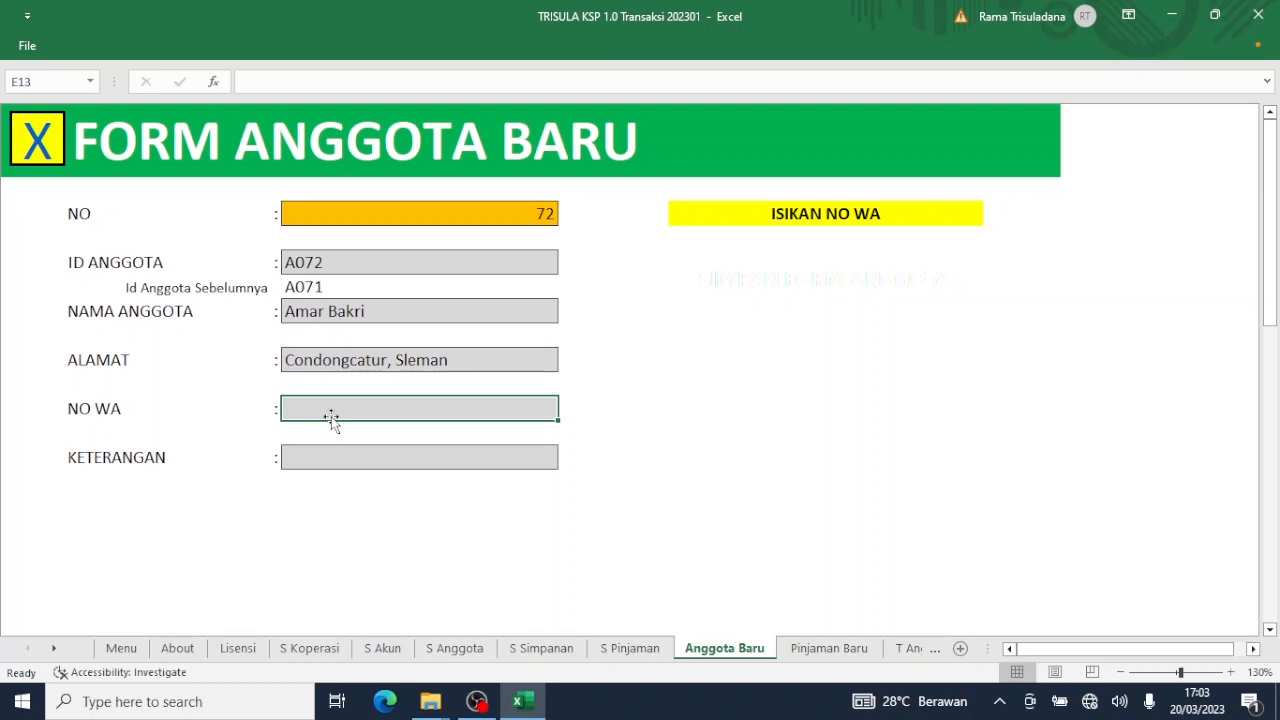
type("\"0")
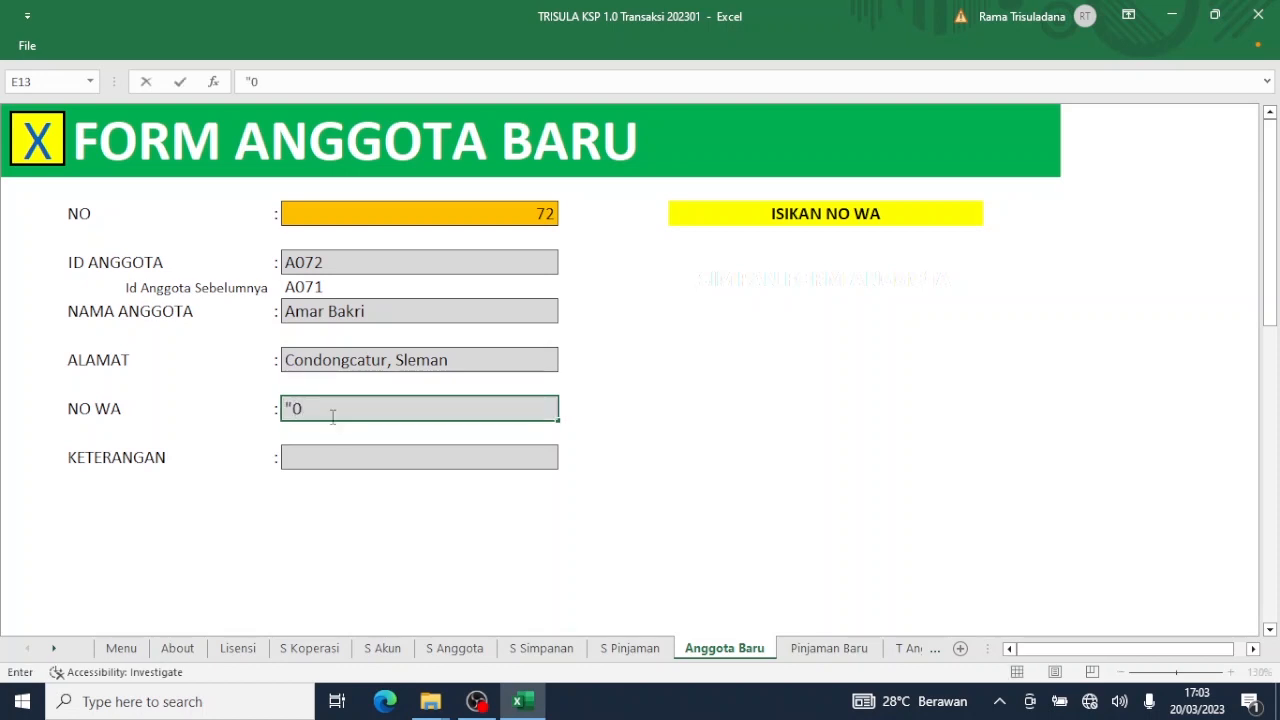
key("BackSpace")
key("BackSpace")
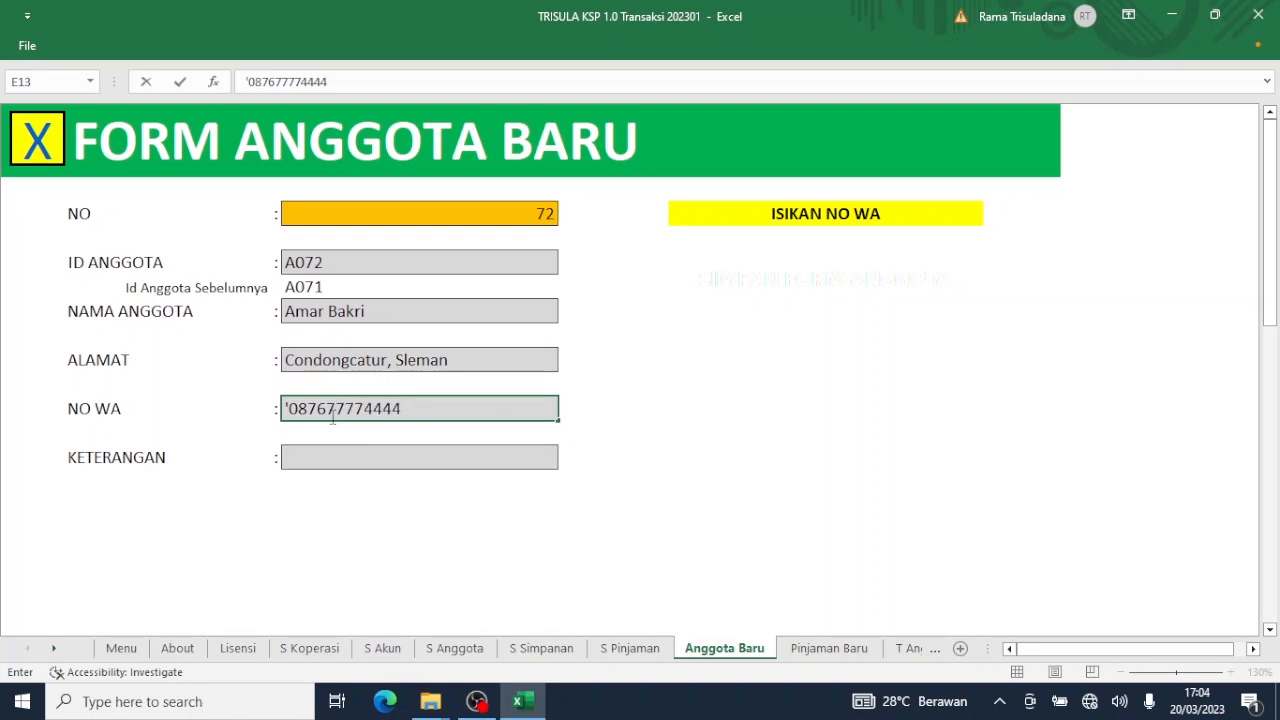
left_click(331, 458)
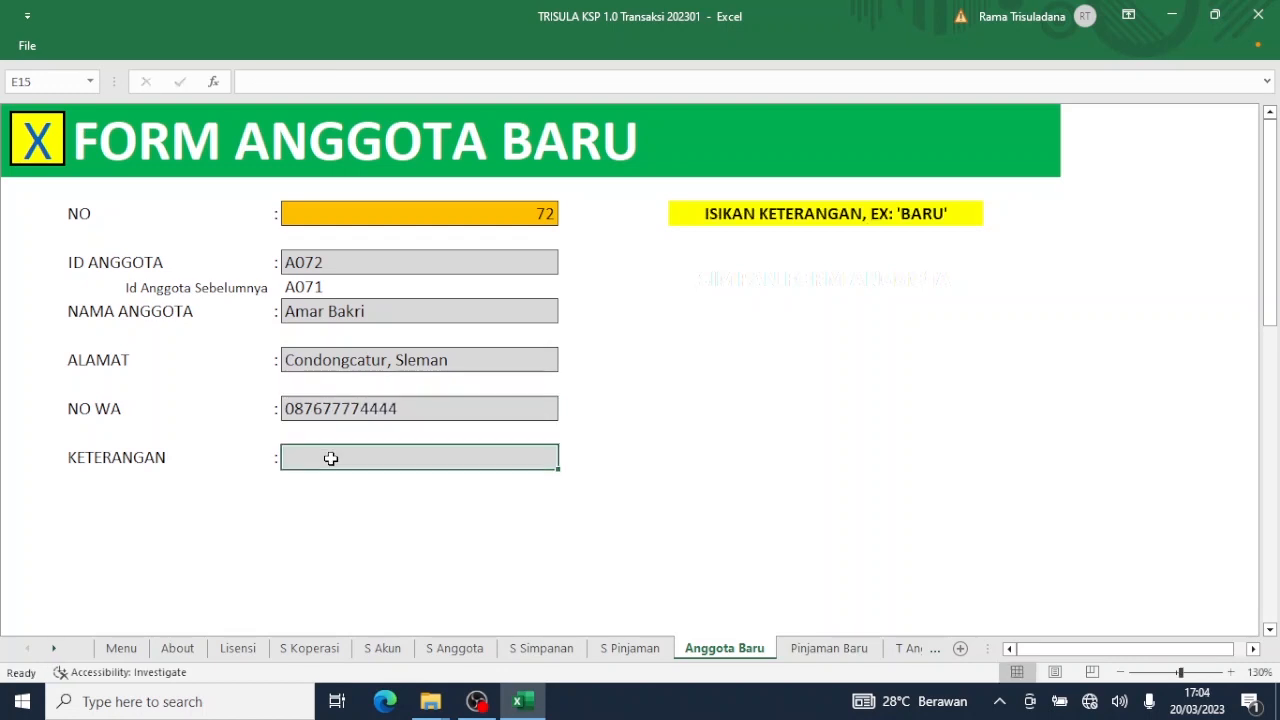
type("Baru")
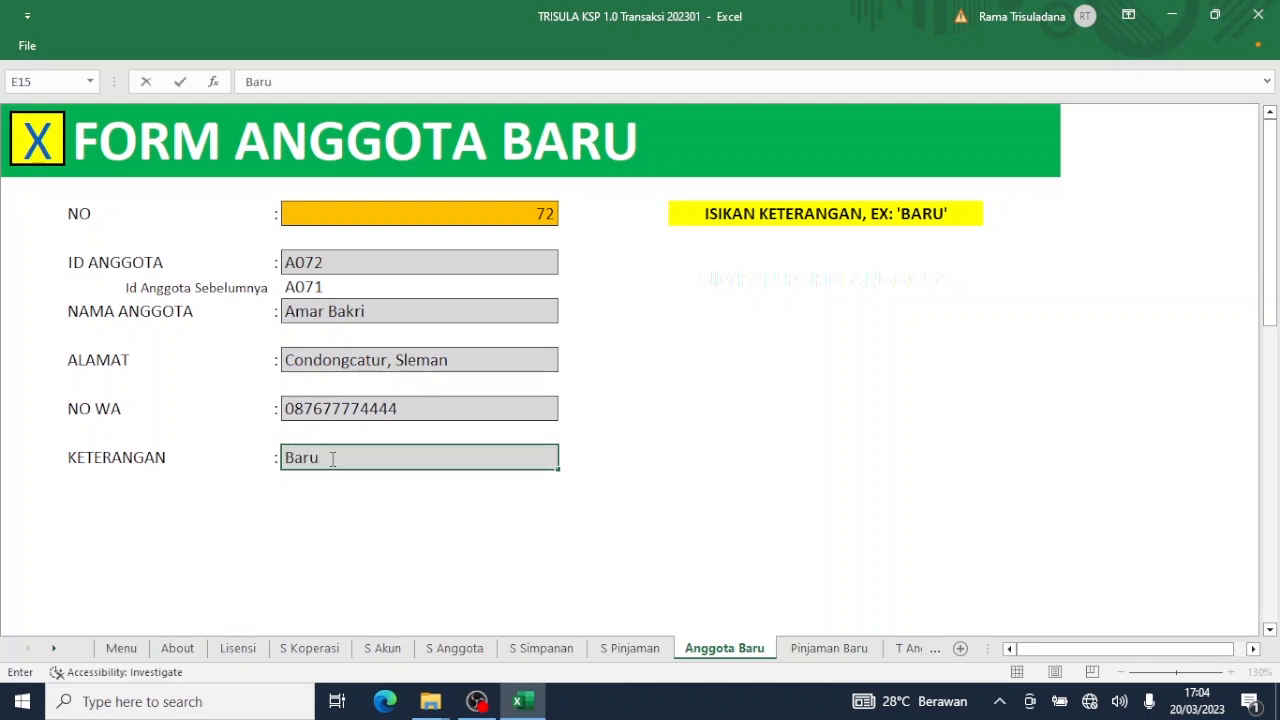
key("Return")
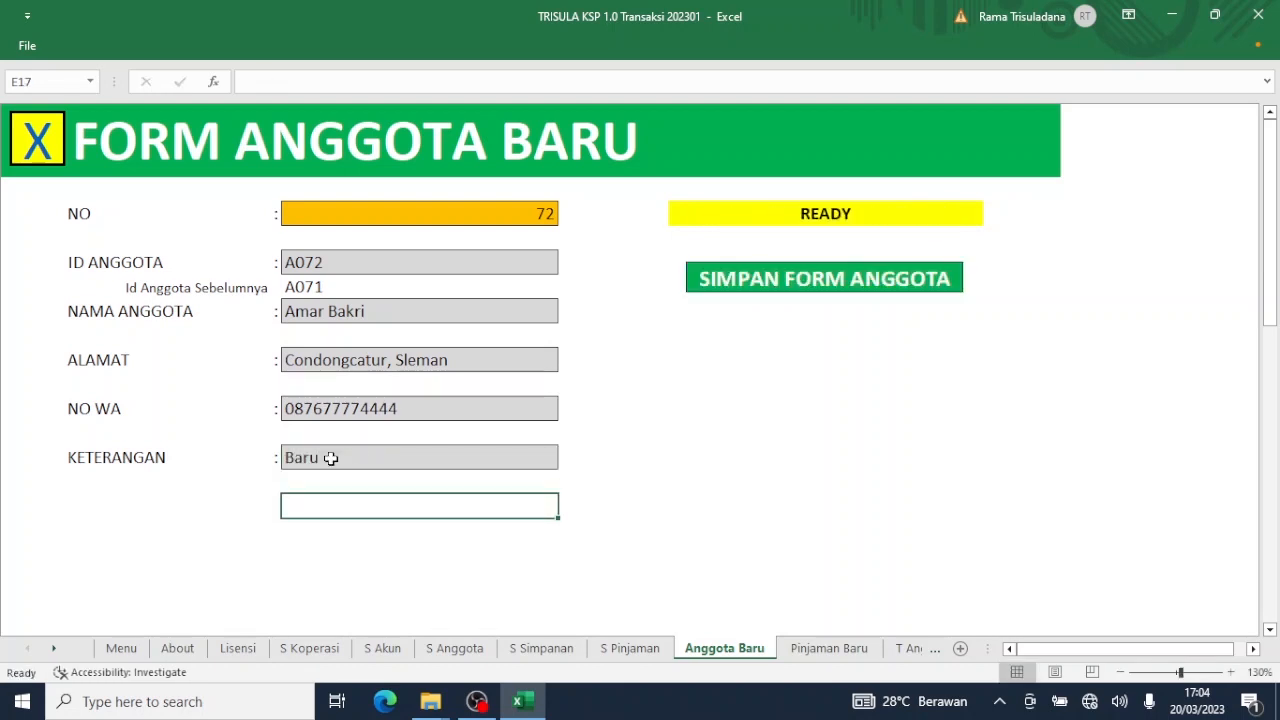
left_click(757, 288)
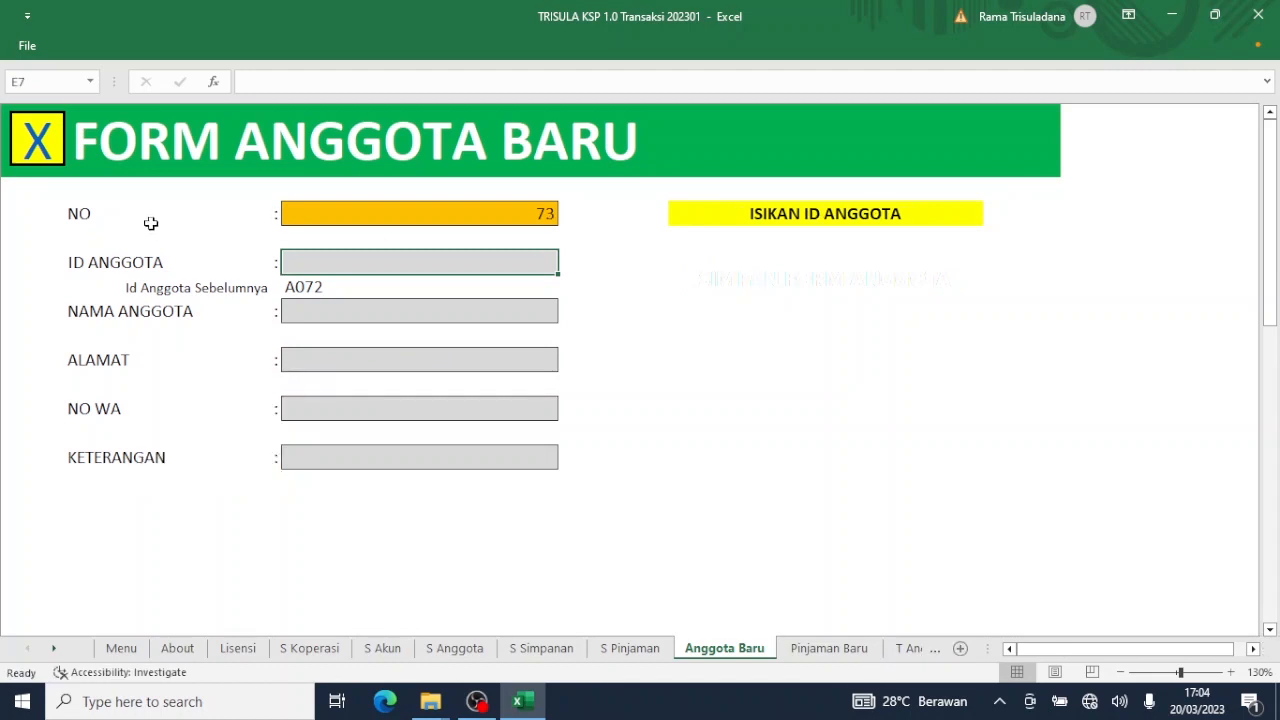
Check the new member on the zoomed-in SETUP ANGGOTA member list.
left_click(50, 150)
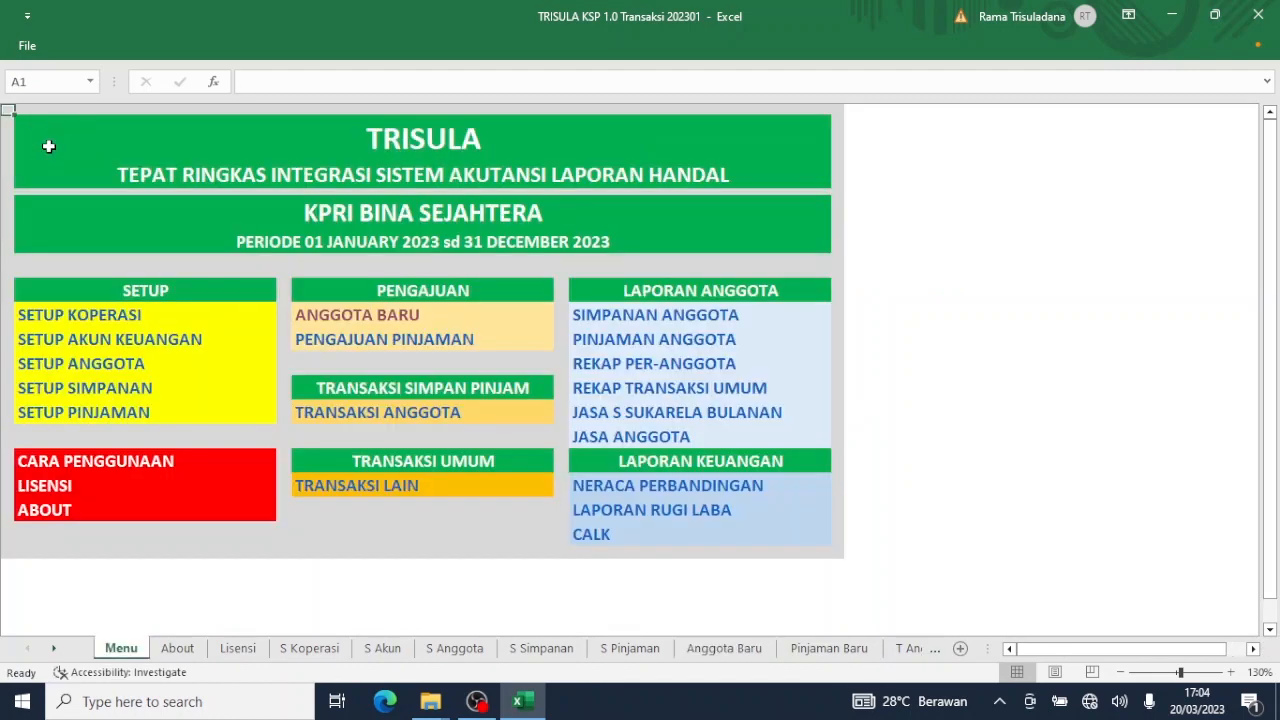
left_click(103, 363)
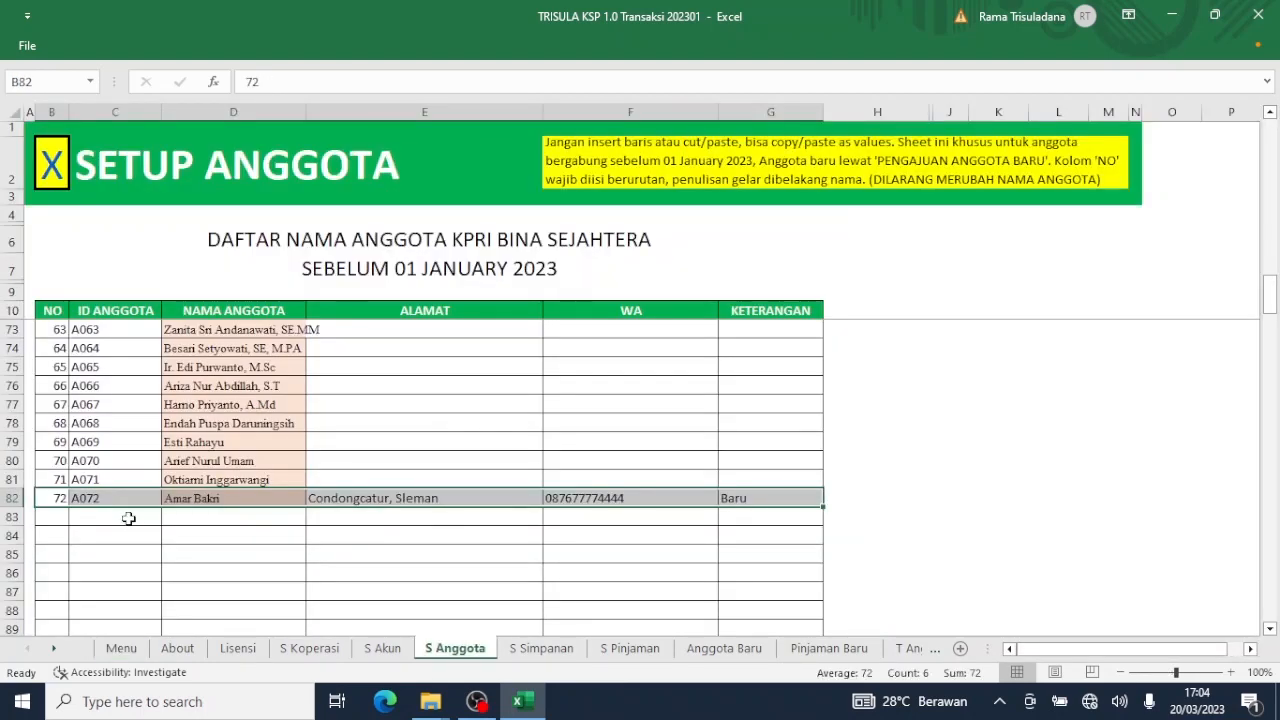
left_click(180, 526)
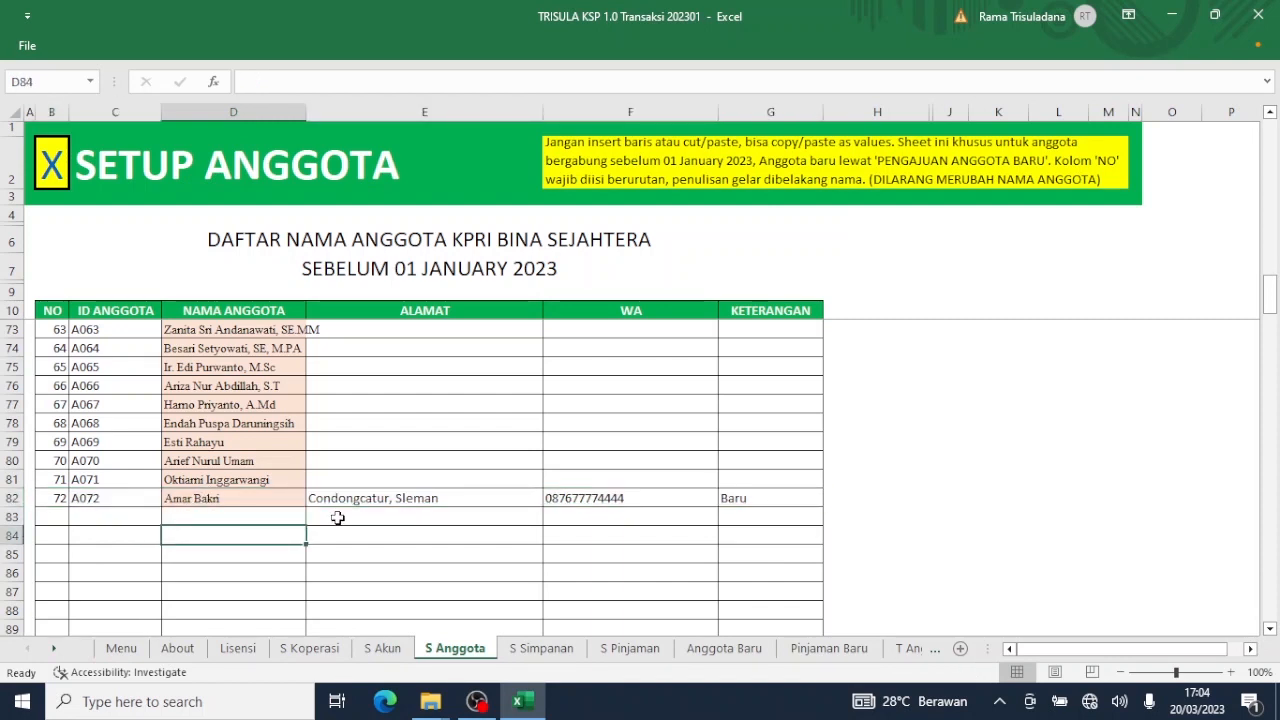
left_click(1231, 675)
left_click(1231, 675)
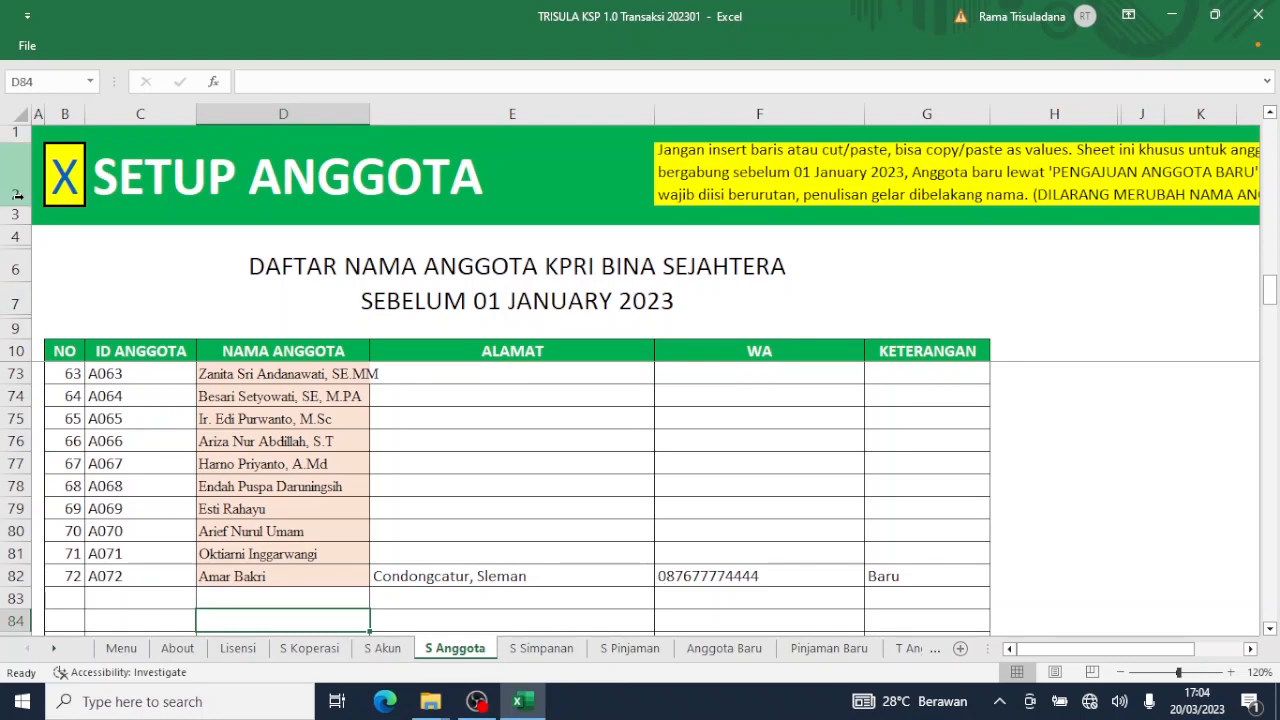
Go back to the main menu and open the SIMPANAN ANGGOTA savings report.
left_click(68, 205)
left_click(68, 205)
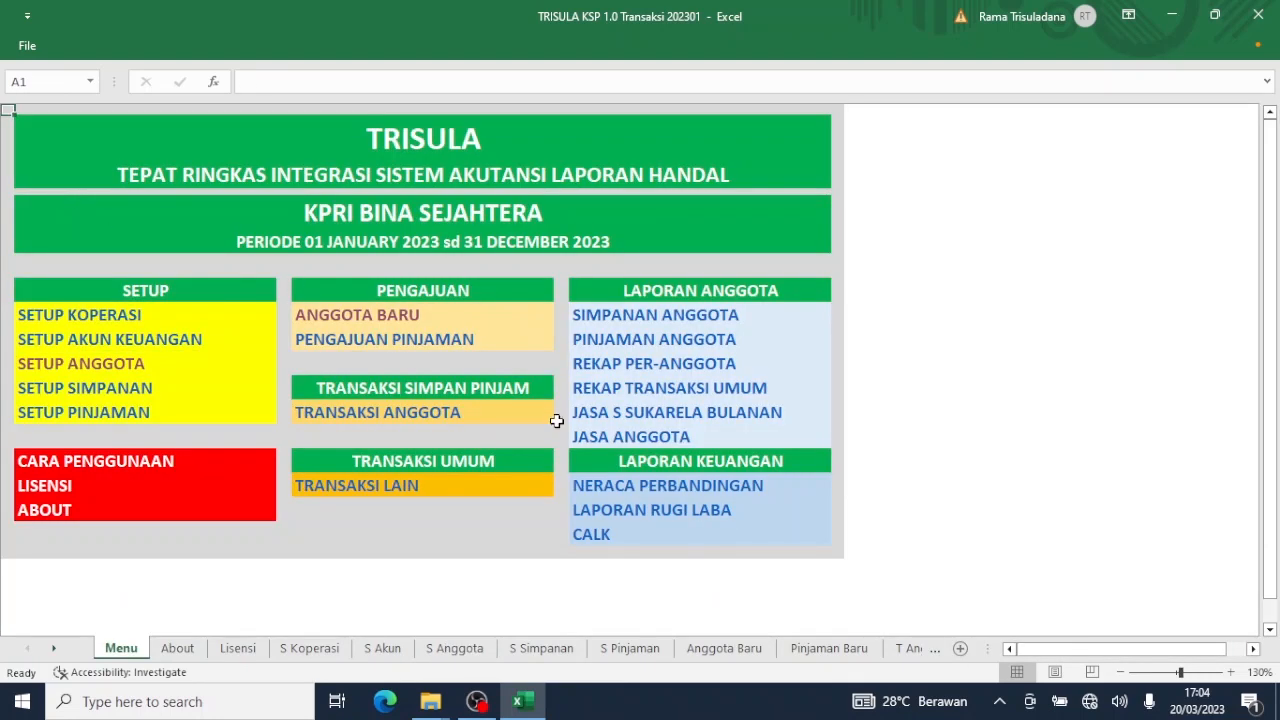
left_click(640, 322)
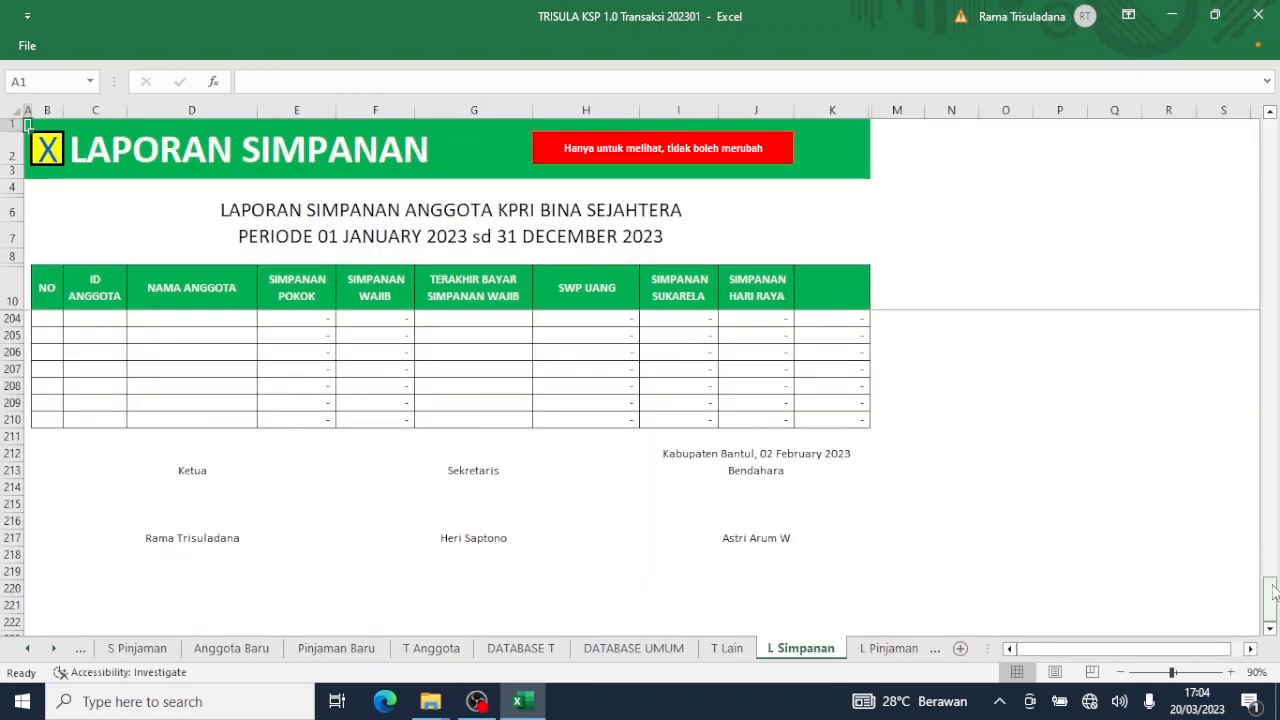
left_click_drag(1276, 600, 1276, 285)
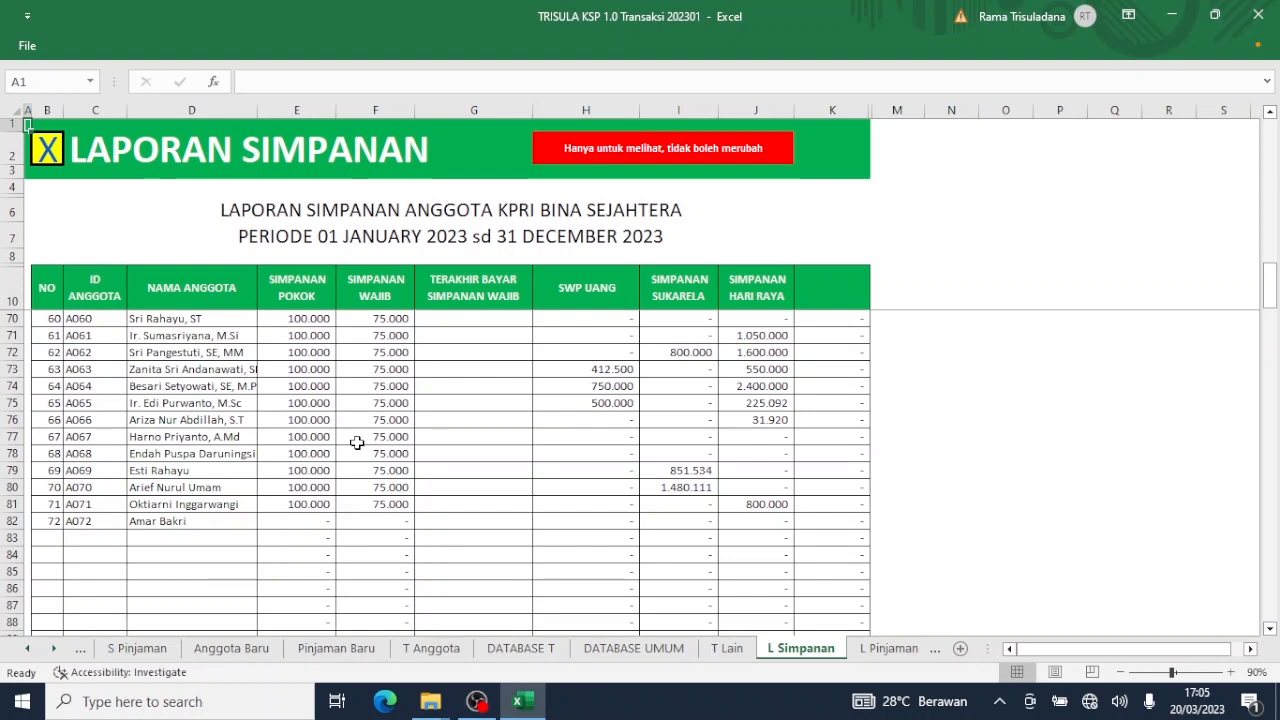
left_click(52, 153)
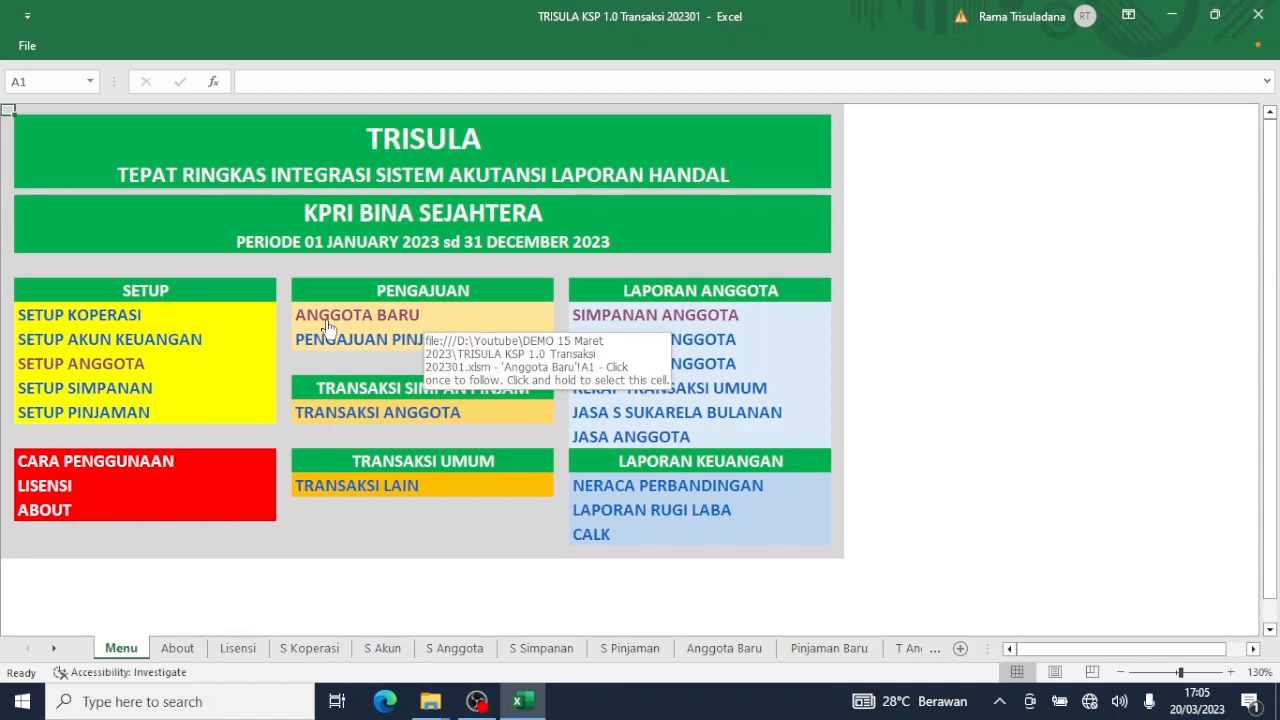
left_click(40, 518)
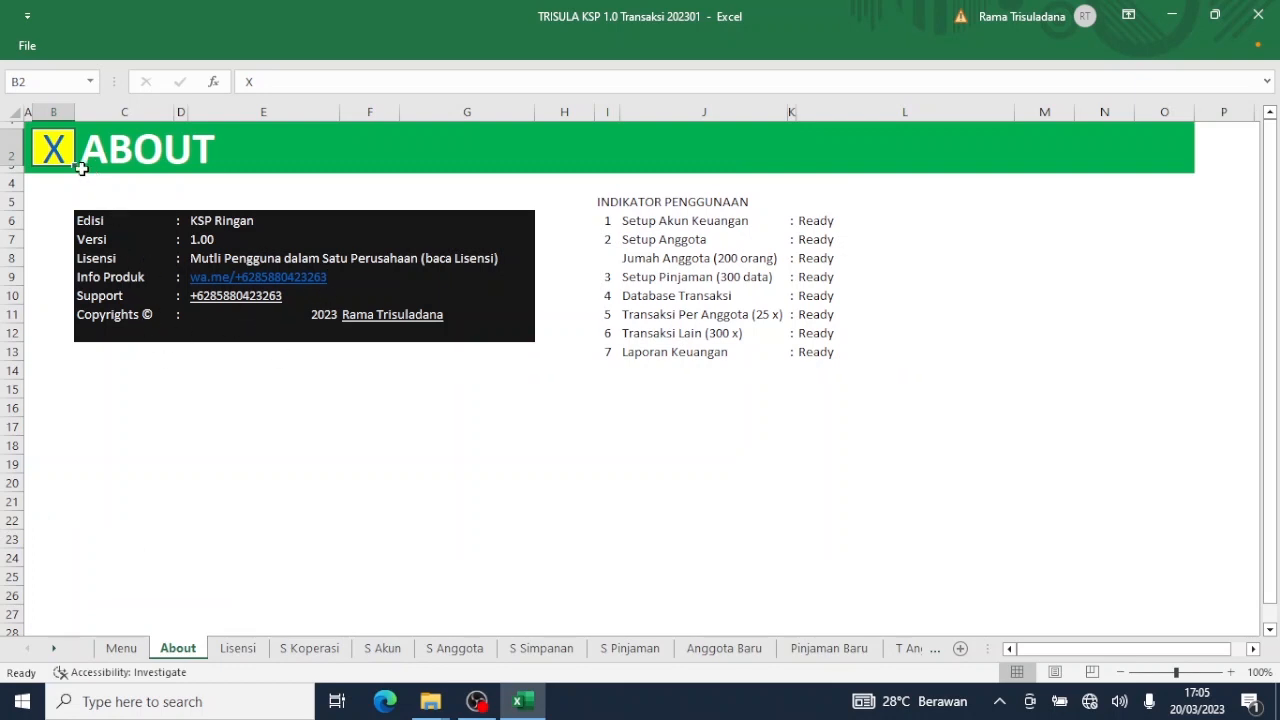
left_click(52, 150)
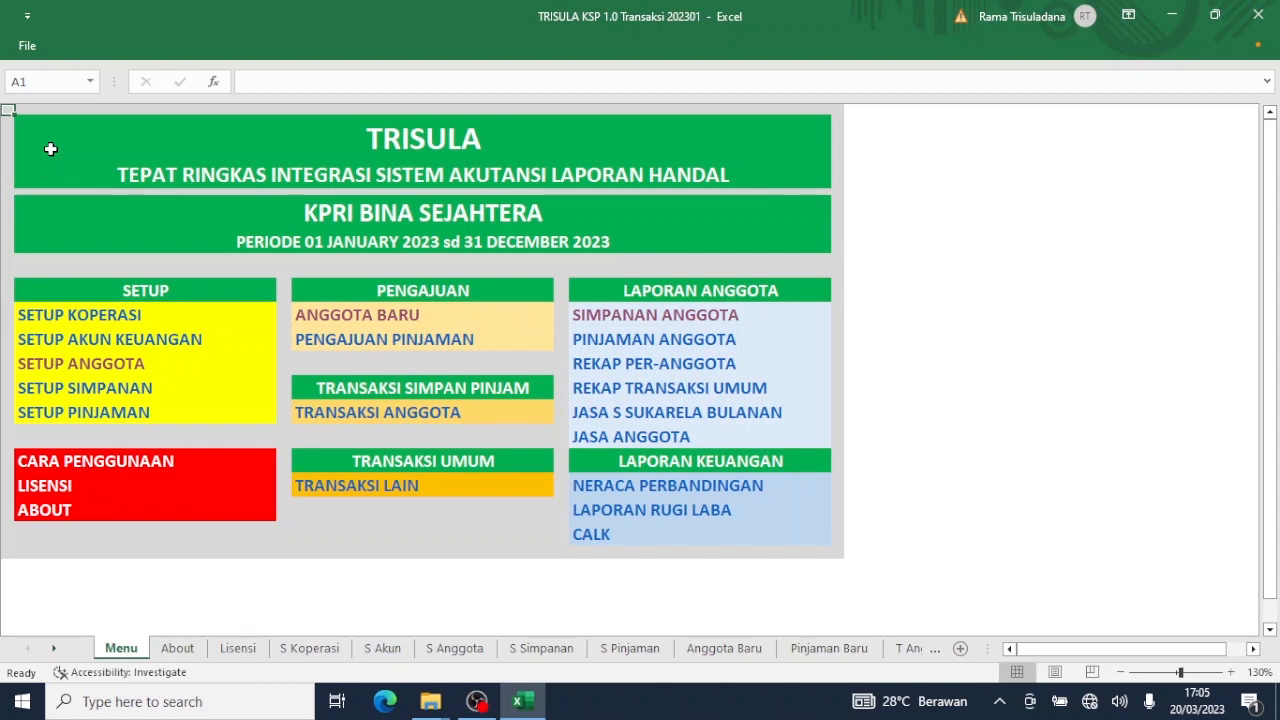
On the PENGAJUAN PINJAMAN form, pick the newly added member from the borrower name dropdown.
left_click(384, 341)
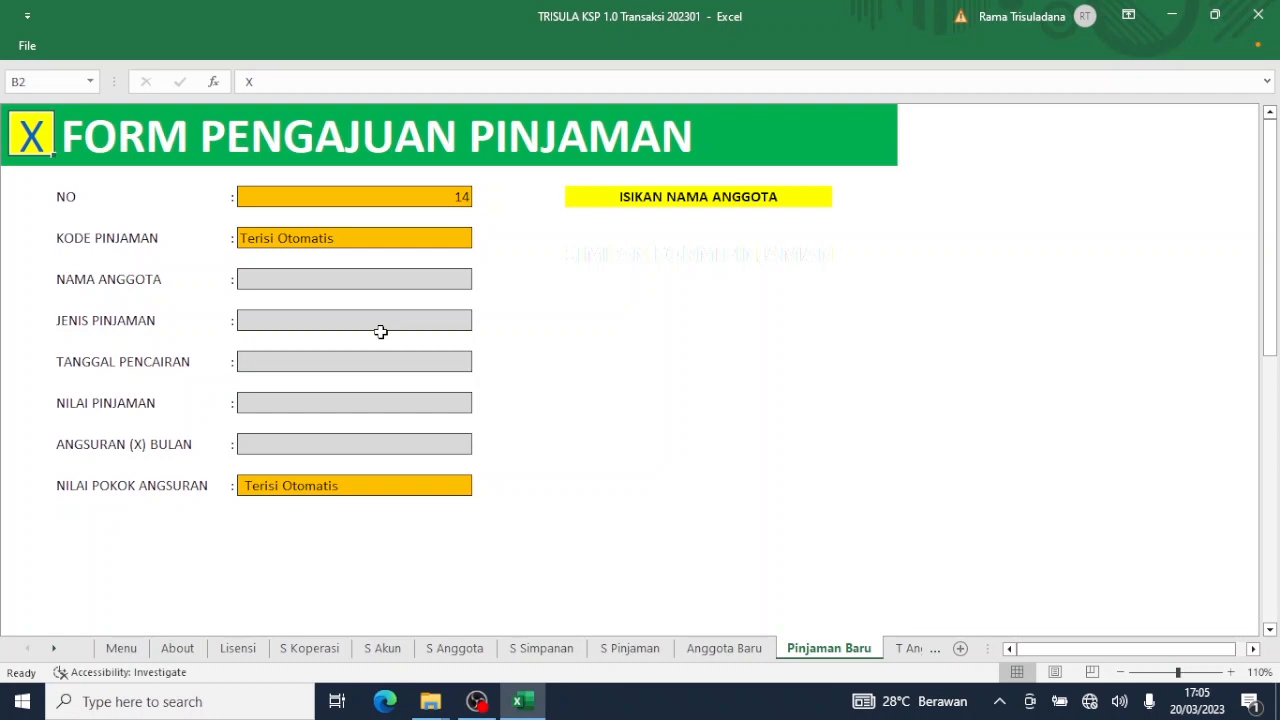
left_click(434, 285)
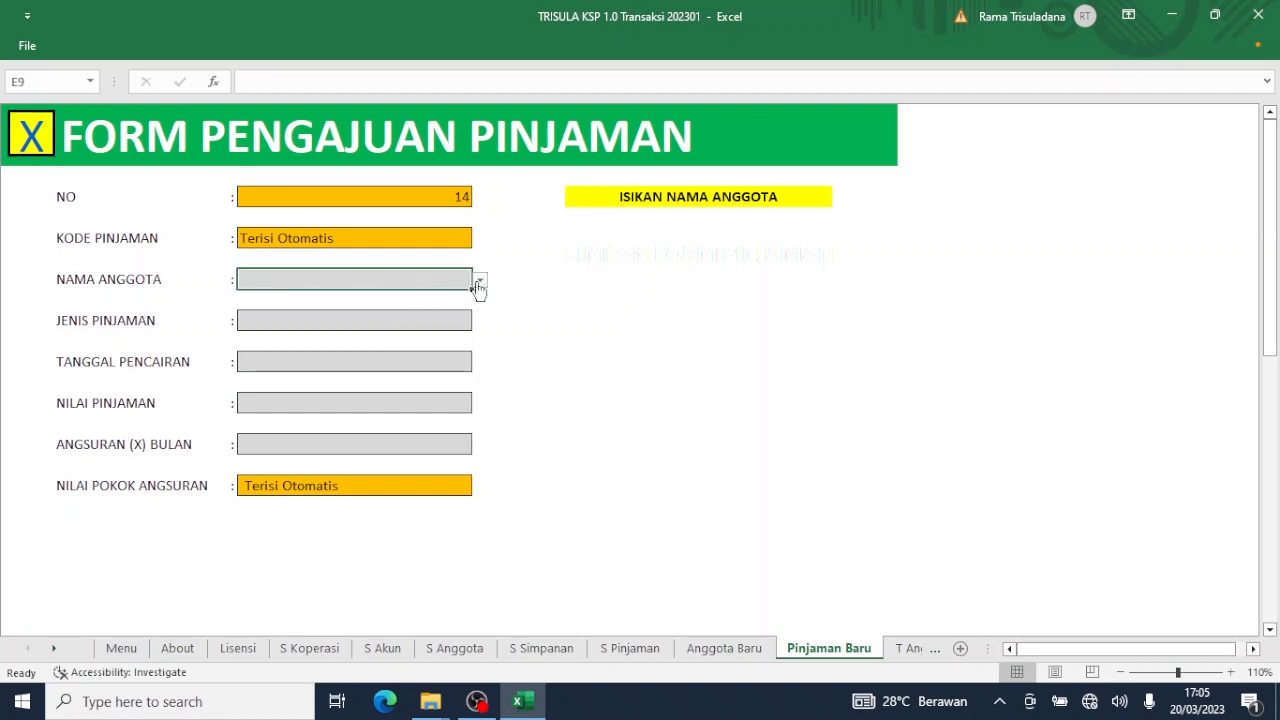
left_click(479, 281)
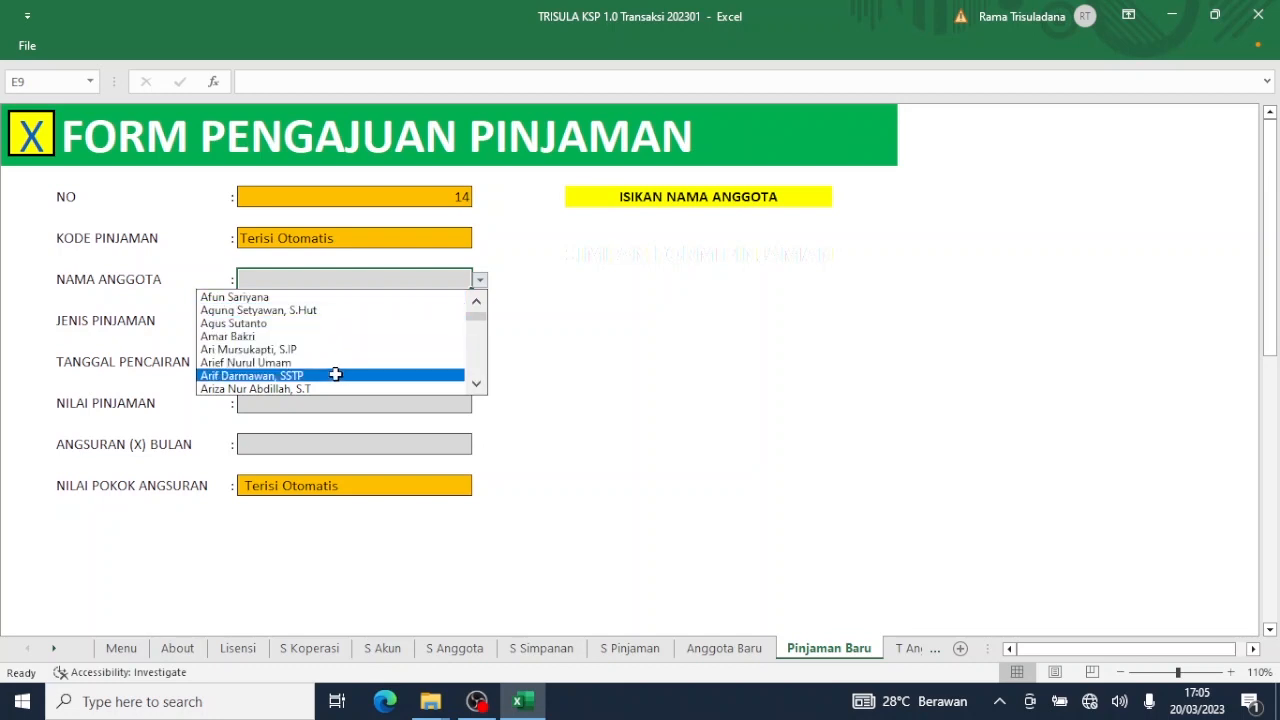
left_click(477, 348)
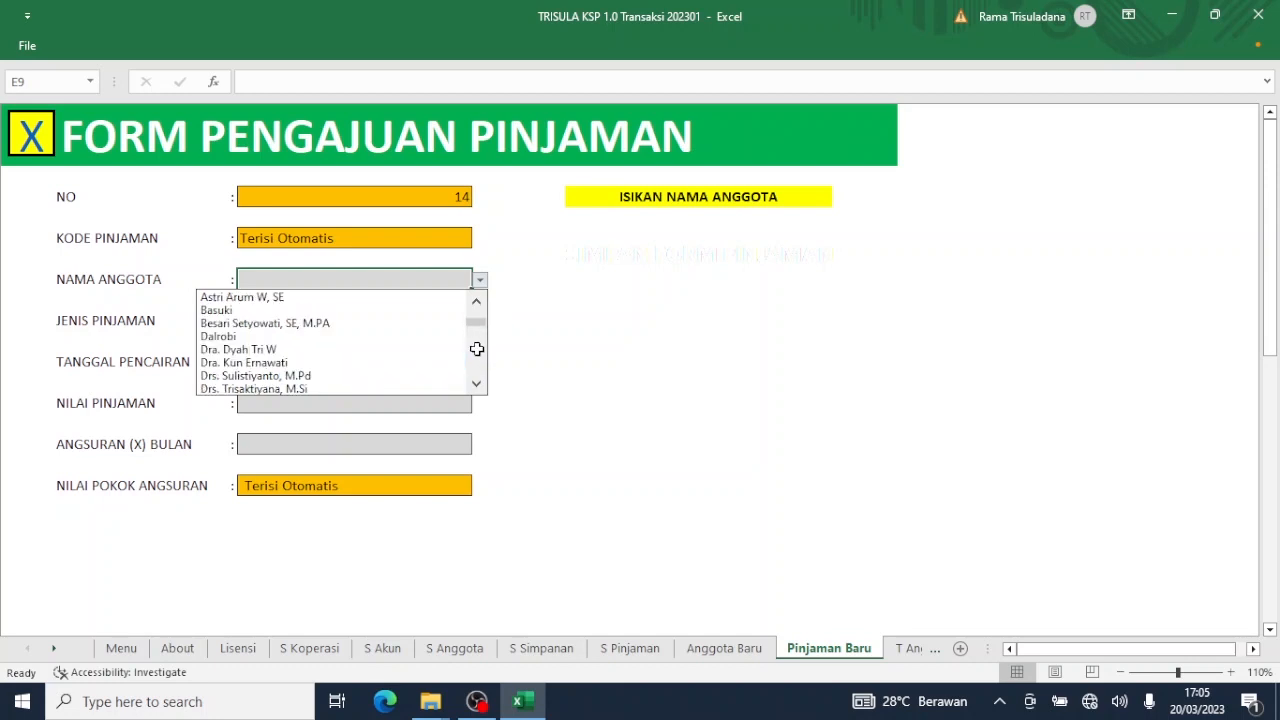
left_click(477, 348)
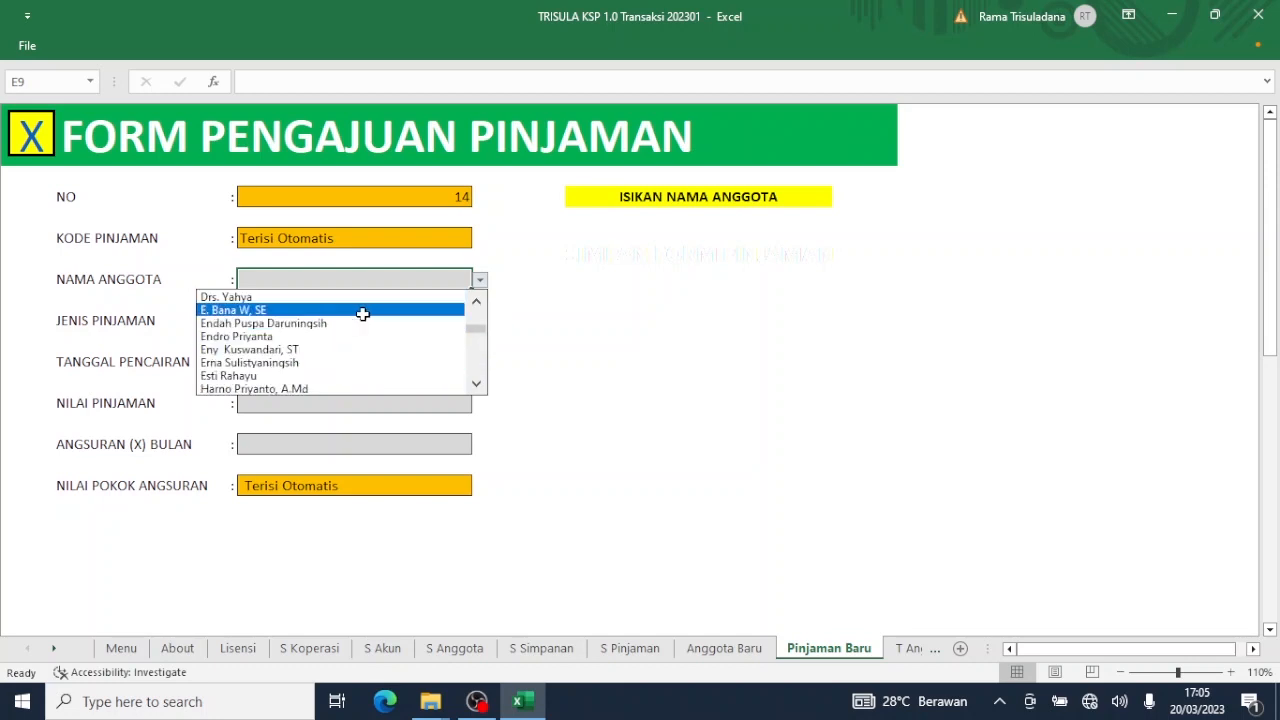
left_click(476, 302)
left_click(476, 302)
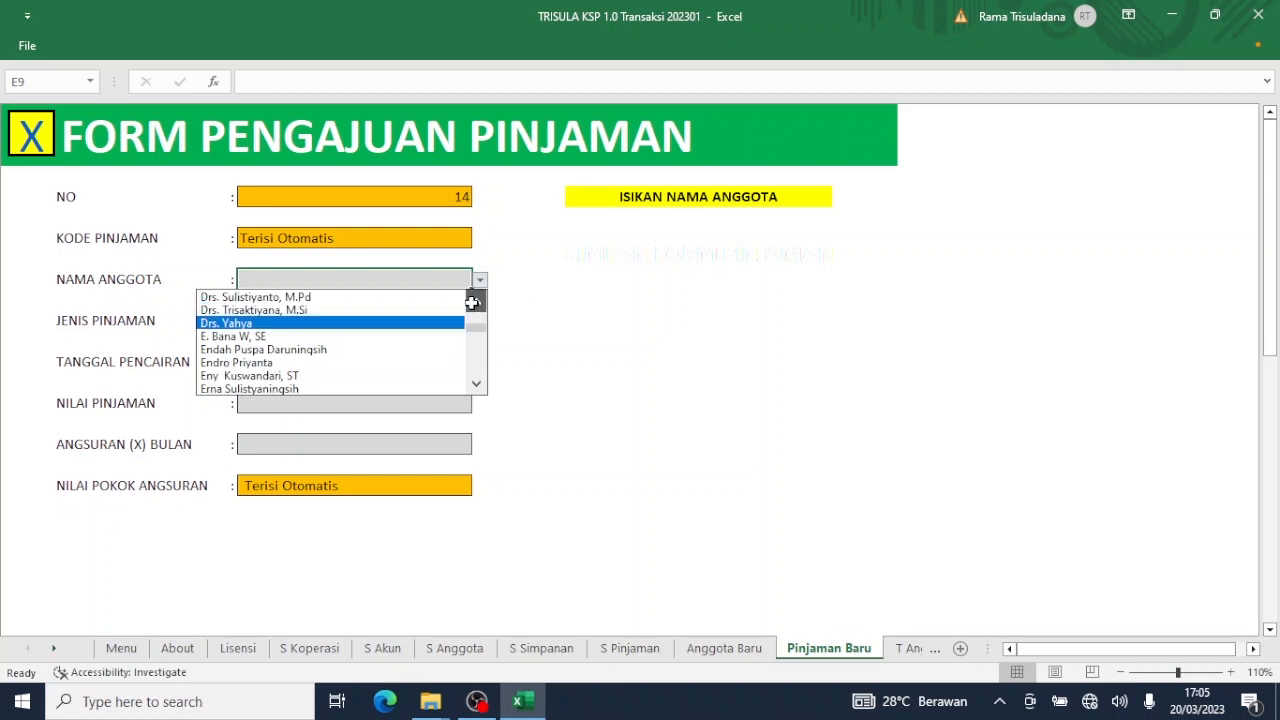
left_click(475, 302)
left_click(473, 303)
left_click(472, 303)
left_click(472, 303)
left_click(472, 303)
left_click(472, 303)
left_click(472, 303)
left_click(472, 303)
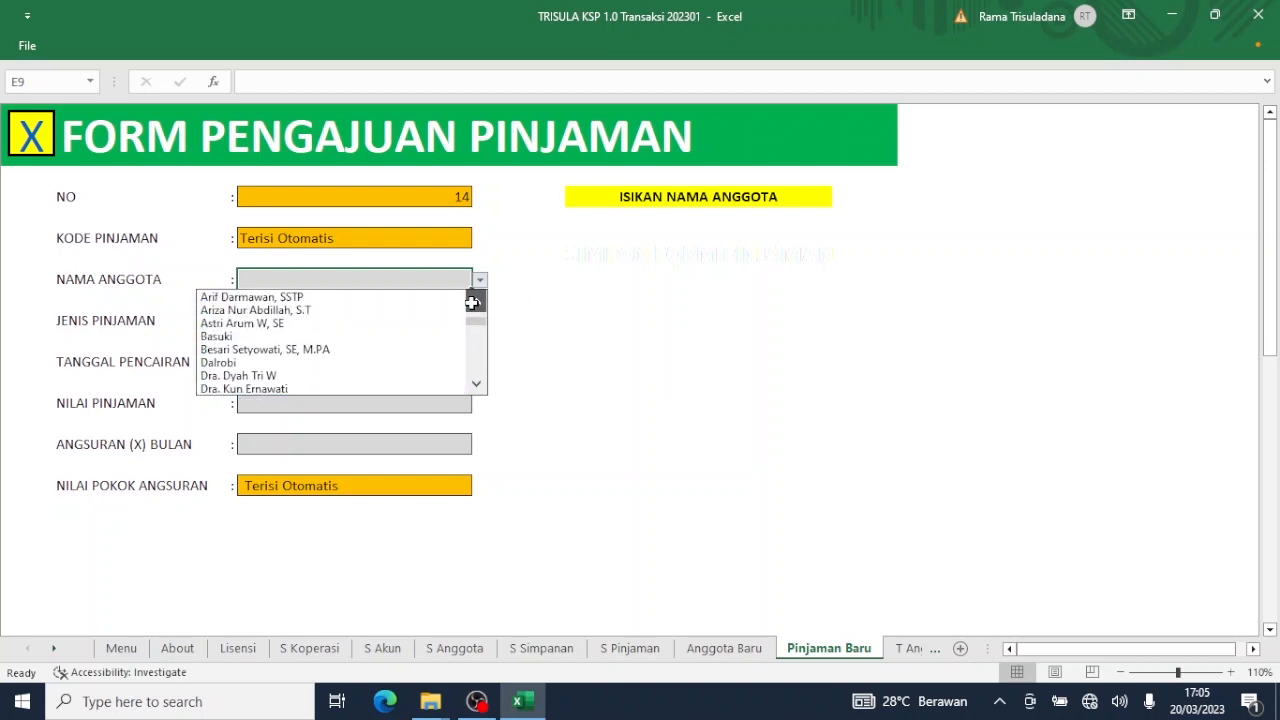
left_click(473, 302)
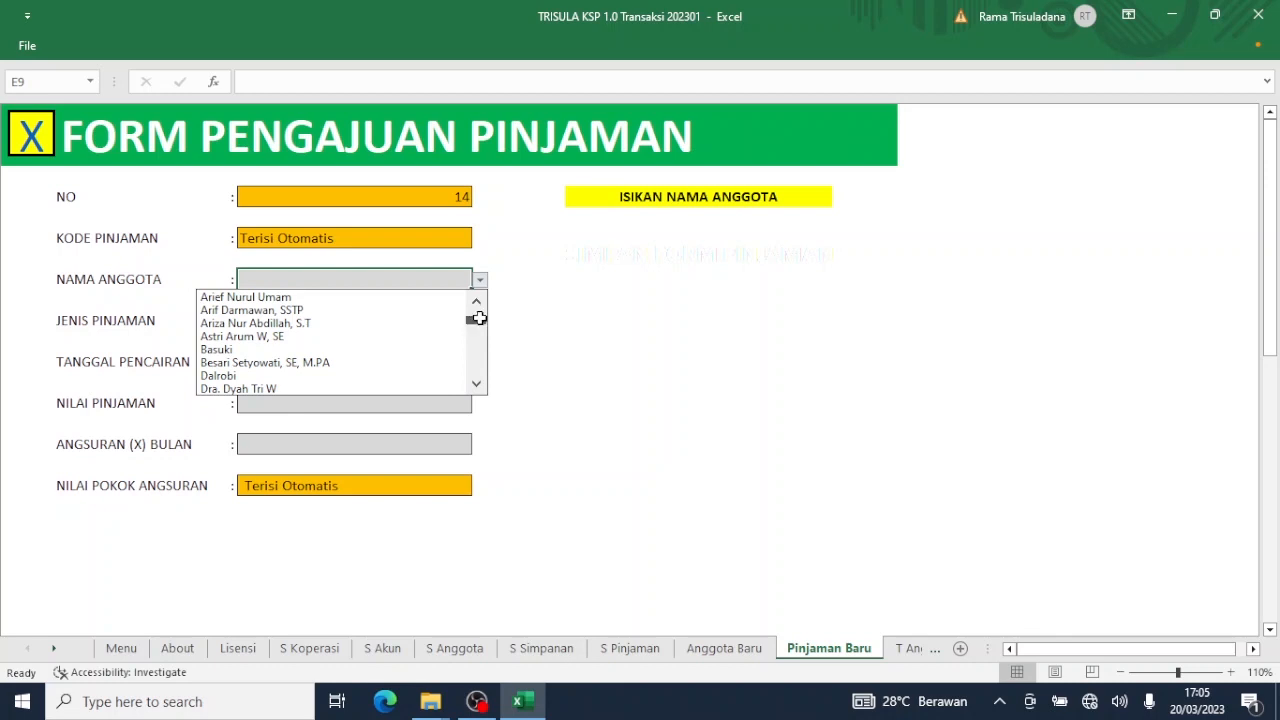
left_click_drag(479, 318, 479, 311)
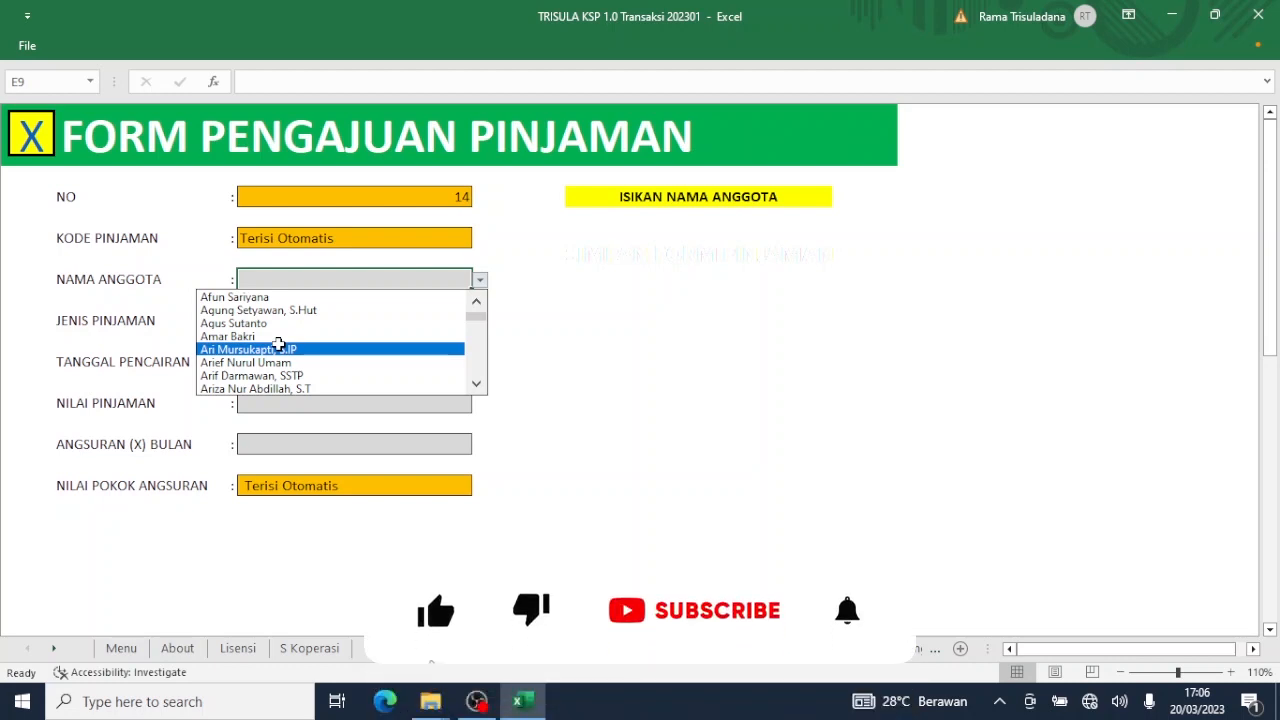
left_click(270, 336)
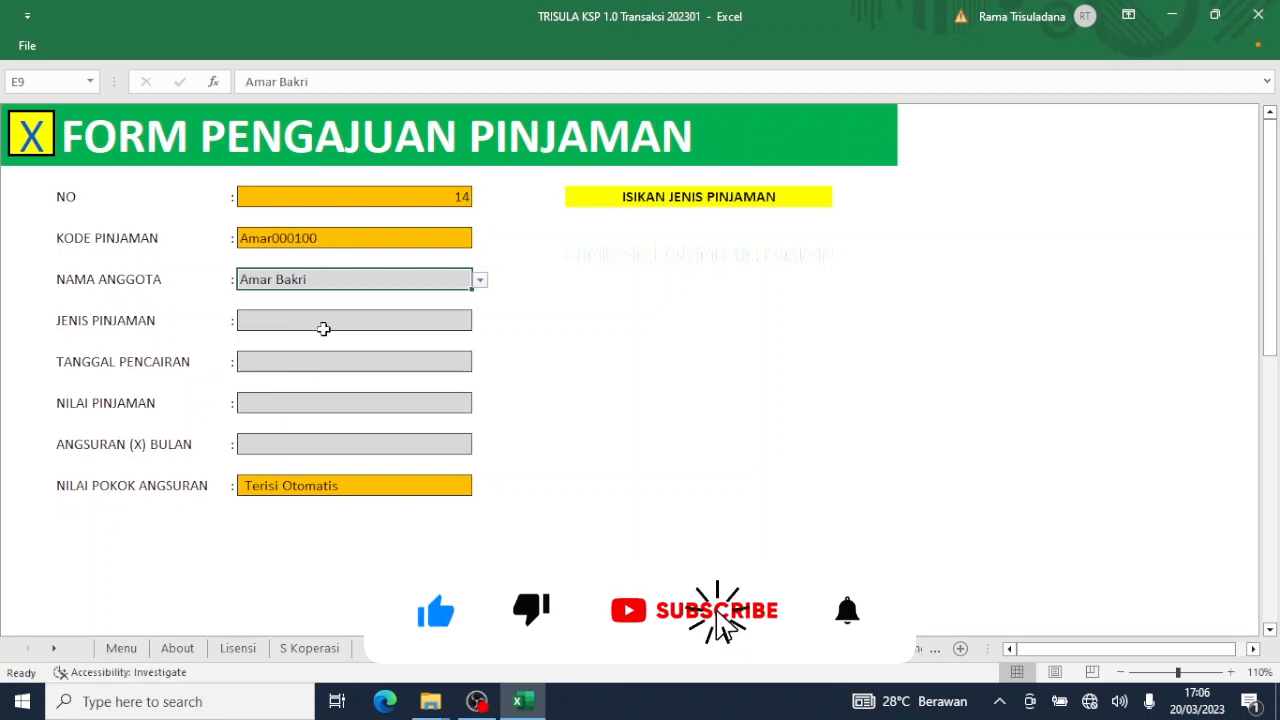
Set the loan type to Sebrakan.
left_click(323, 328)
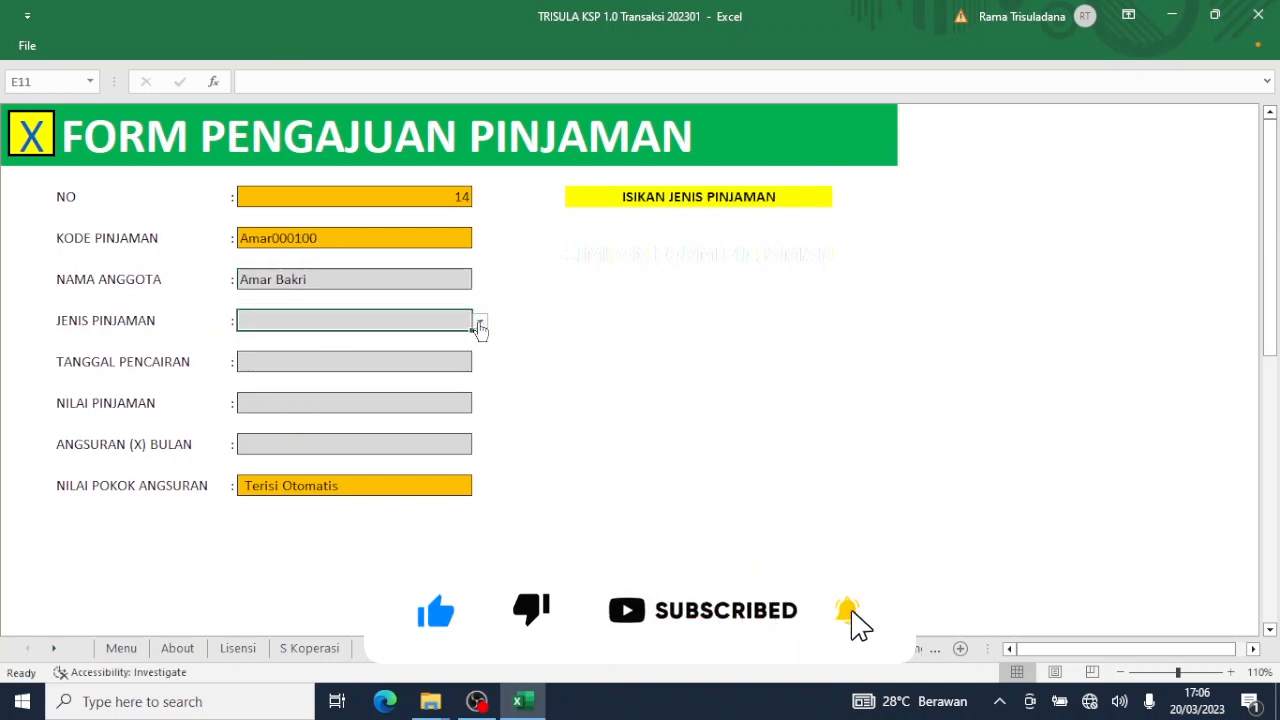
left_click(479, 326)
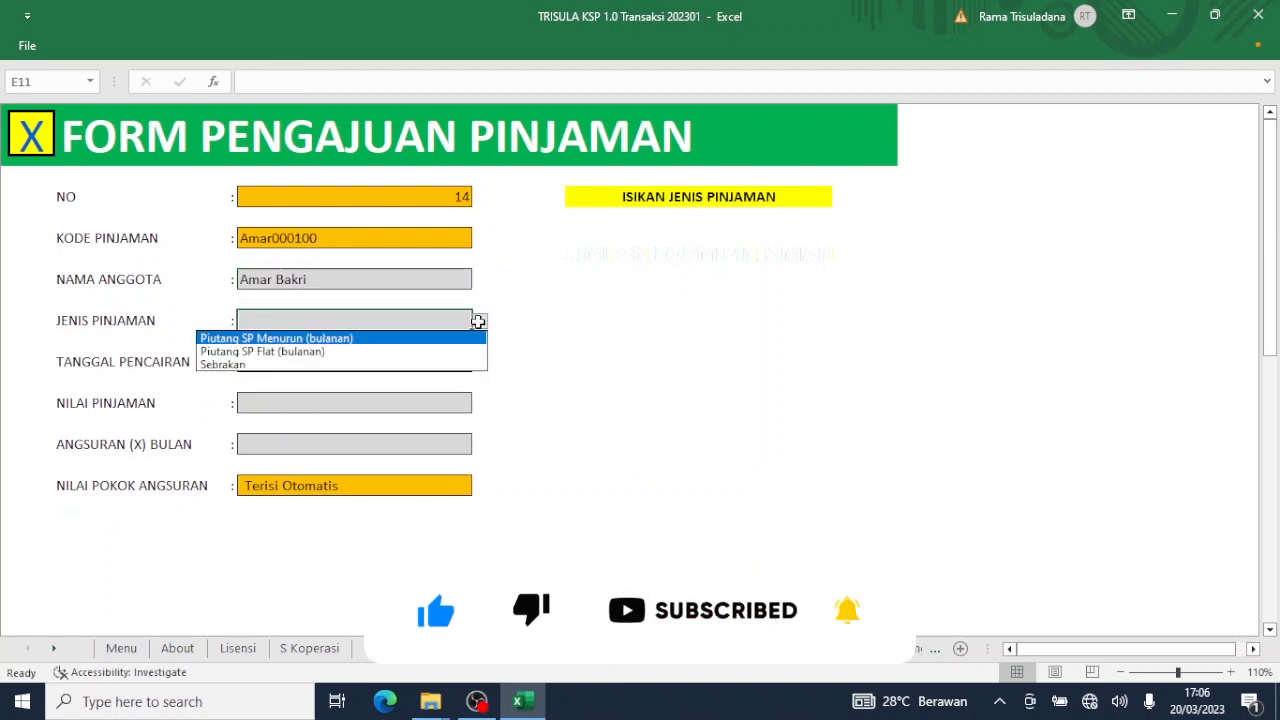
left_click(403, 366)
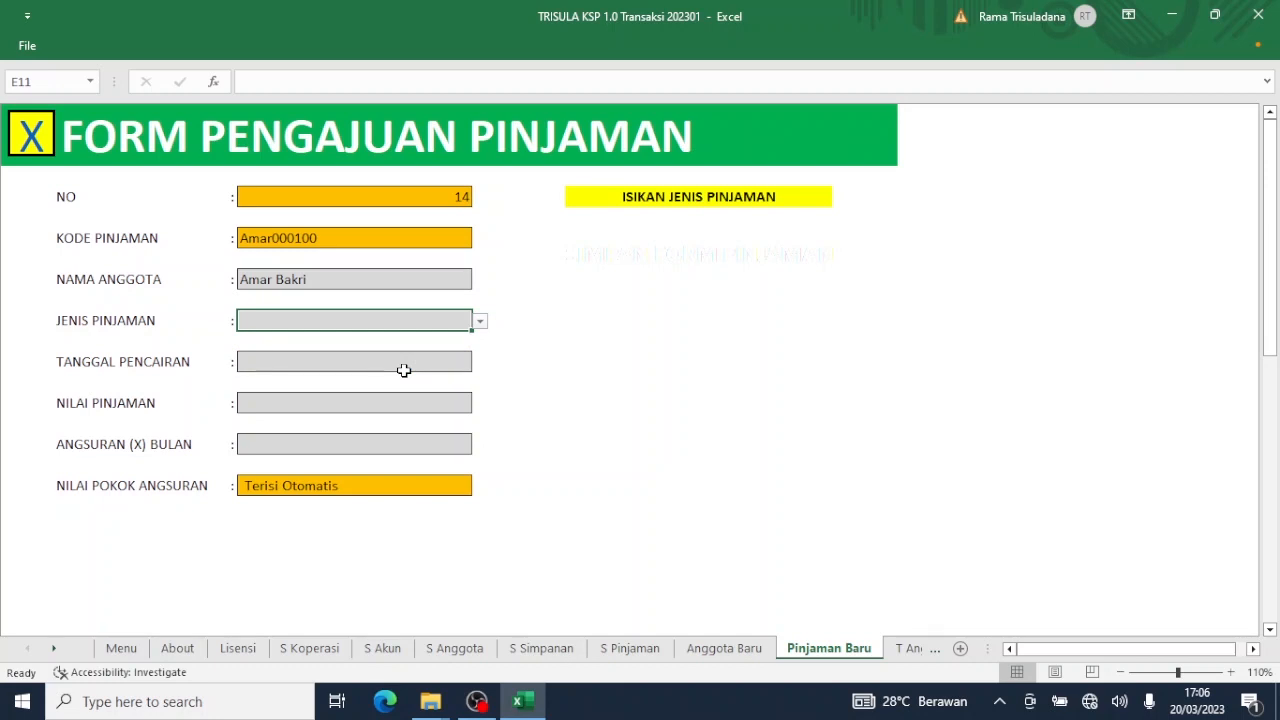
left_click(481, 322)
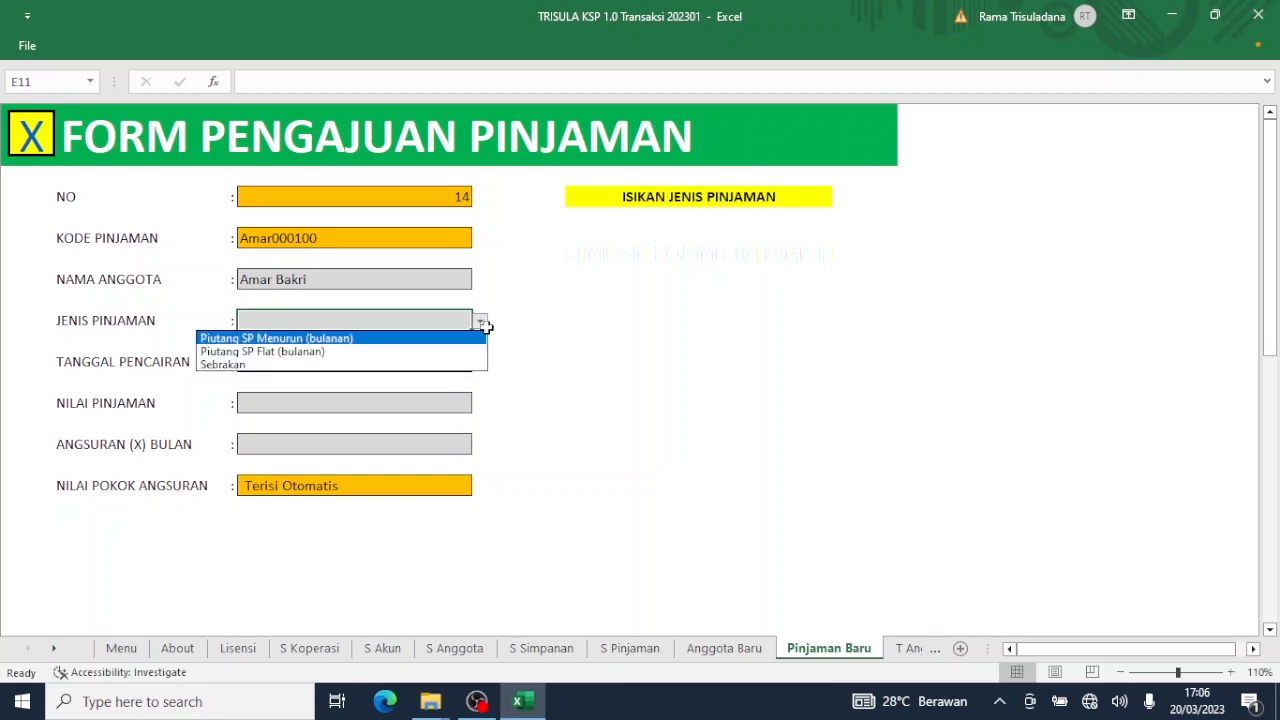
left_click(396, 366)
Enter date 20 January 2023, amount 3.000.000 and 1 instalment, then save the loan.
left_click(371, 363)
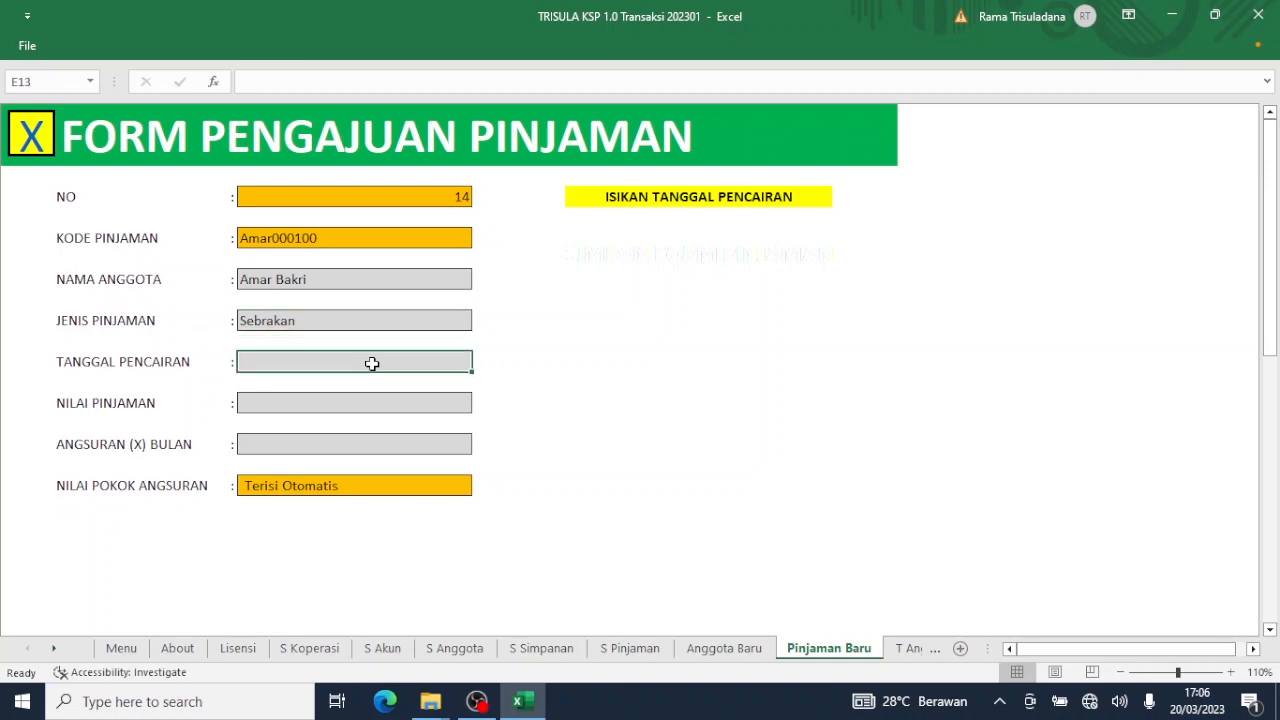
type("20/1/23")
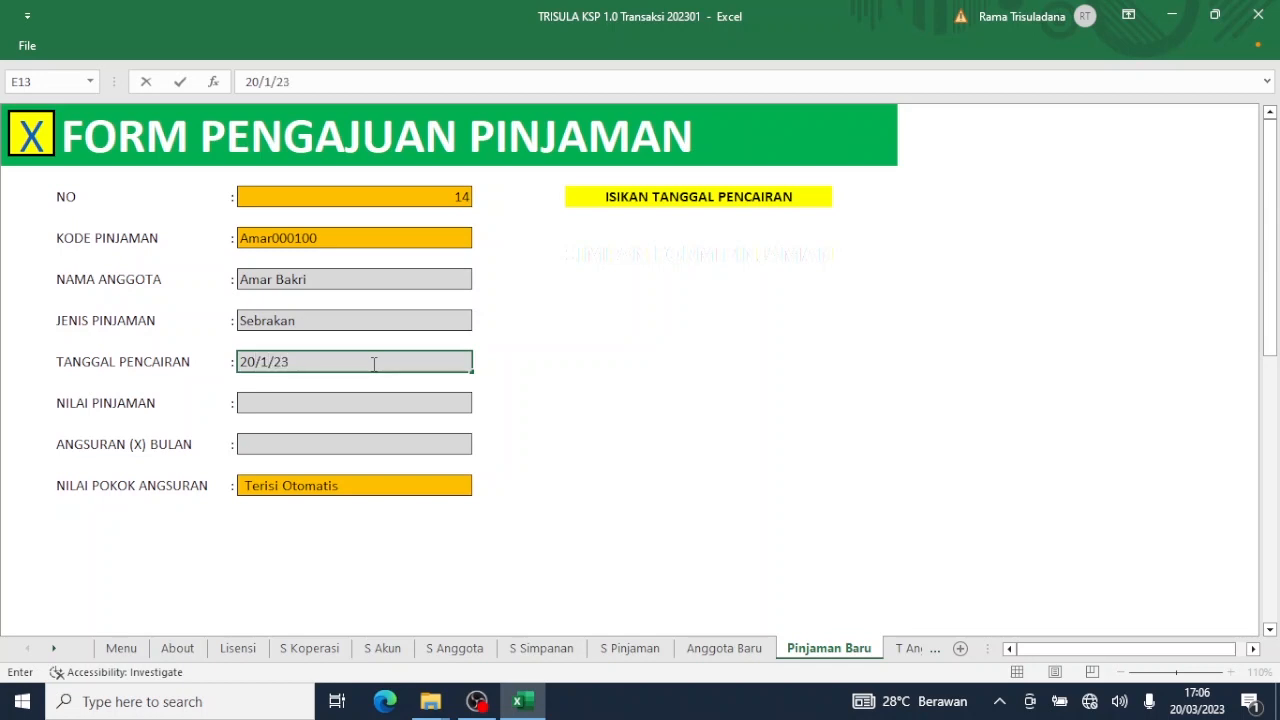
key("Return")
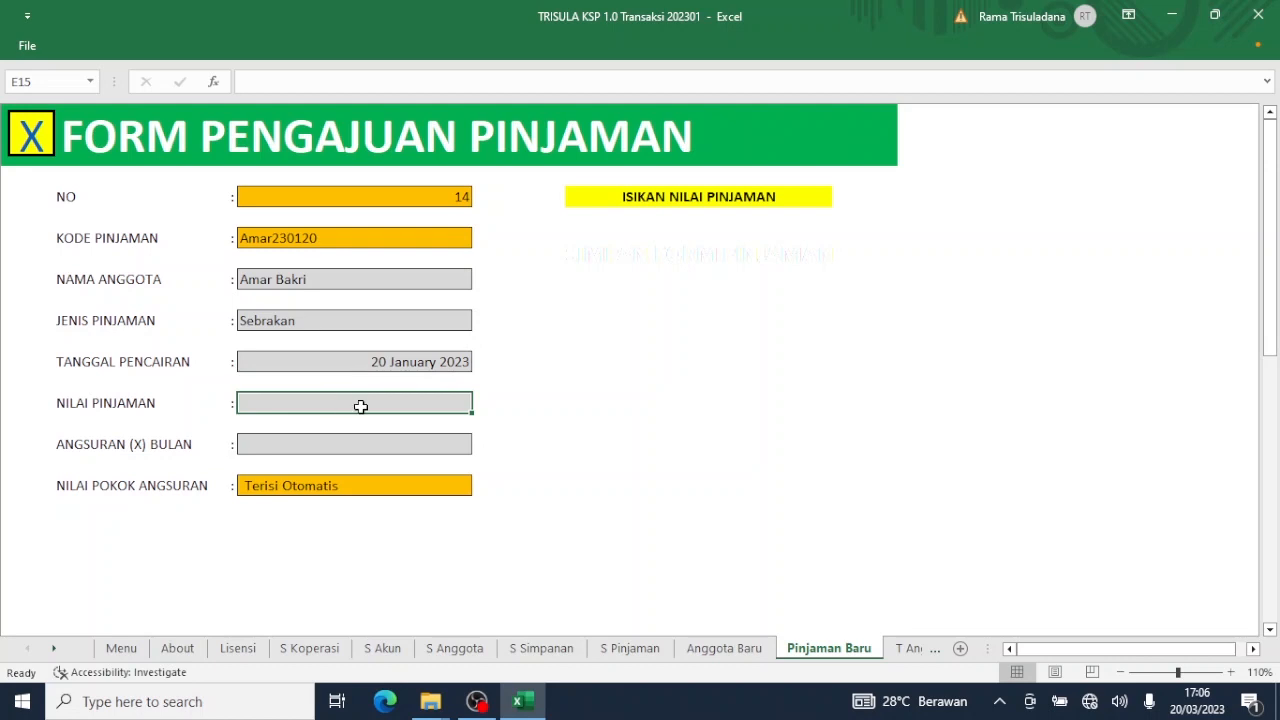
type("3000")
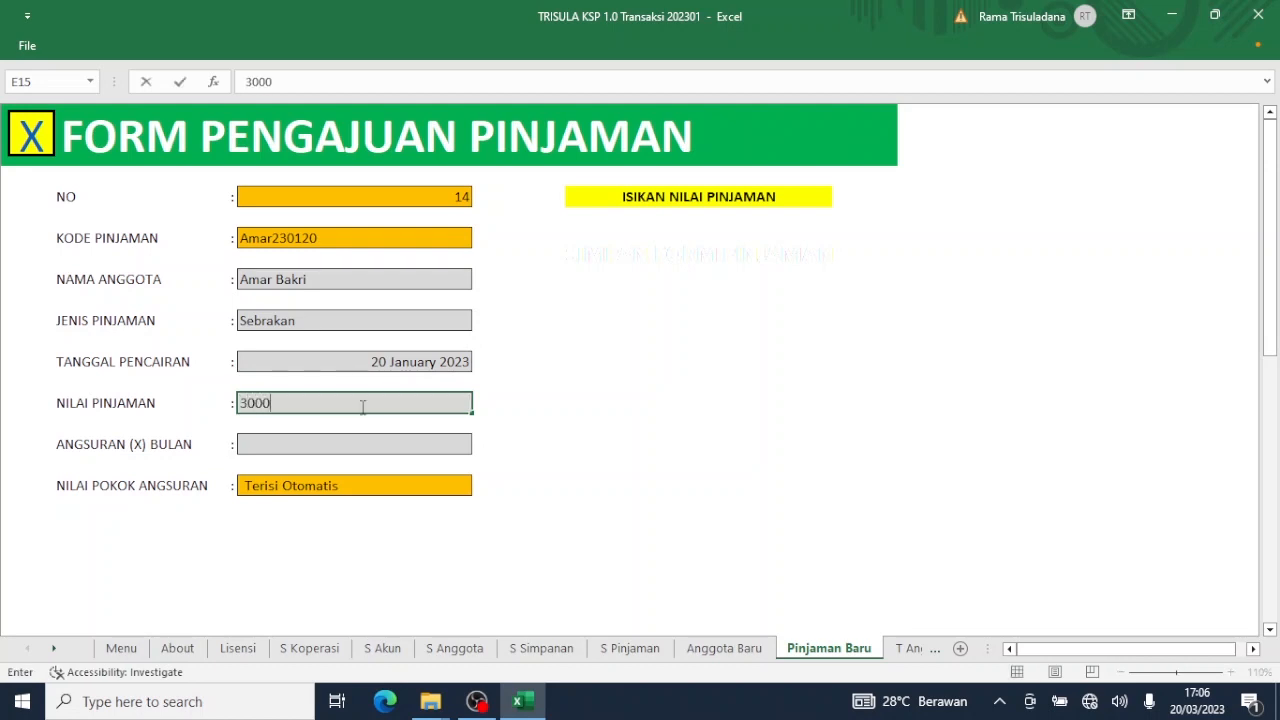
type("000")
key("Return")
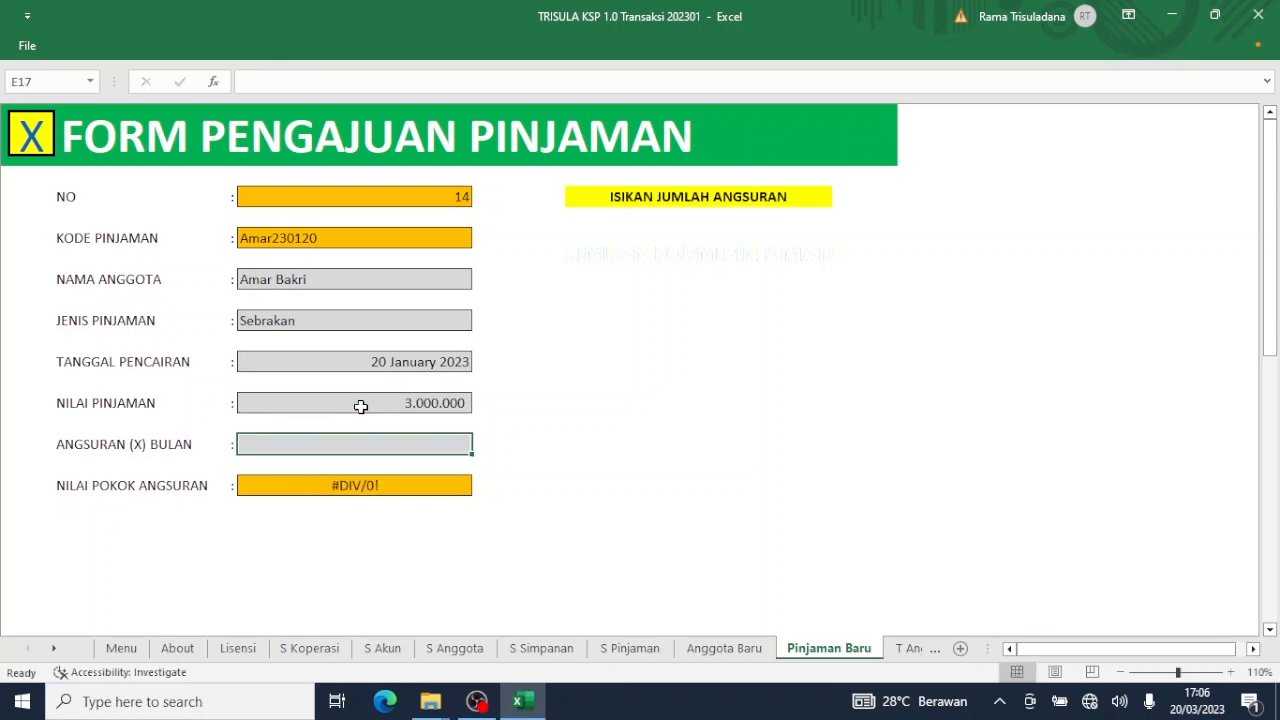
type("1")
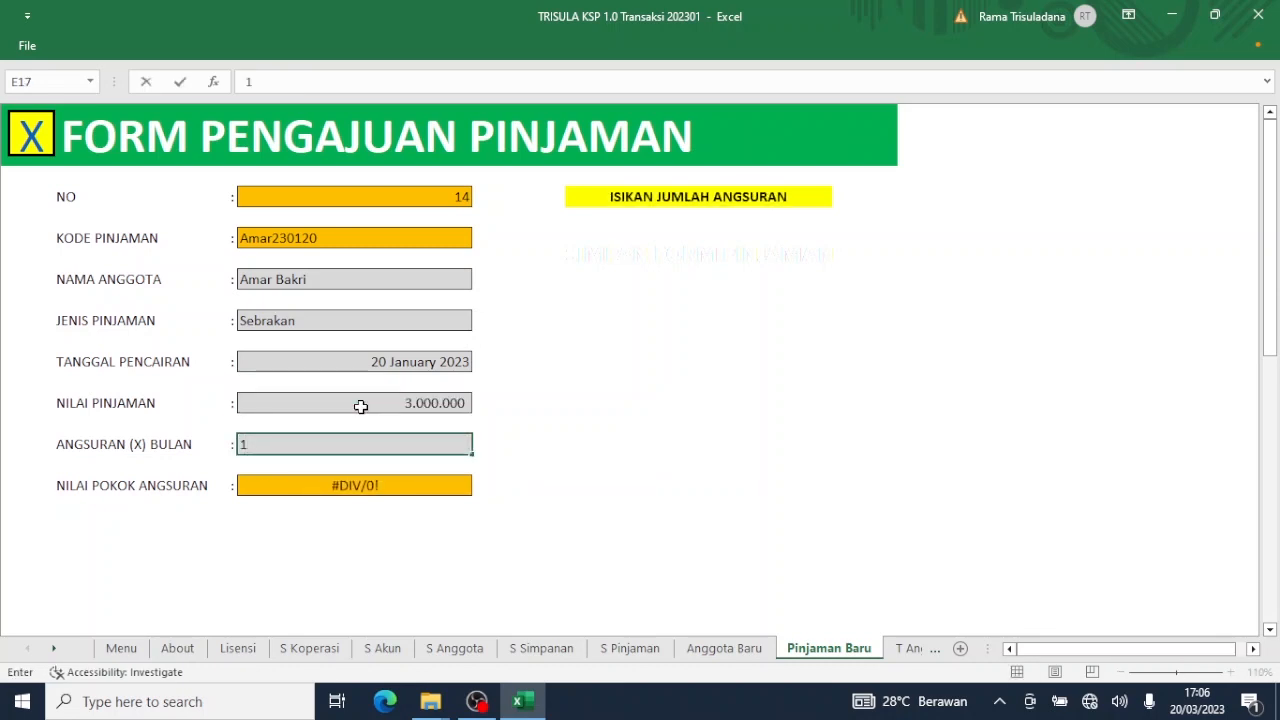
key("Return")
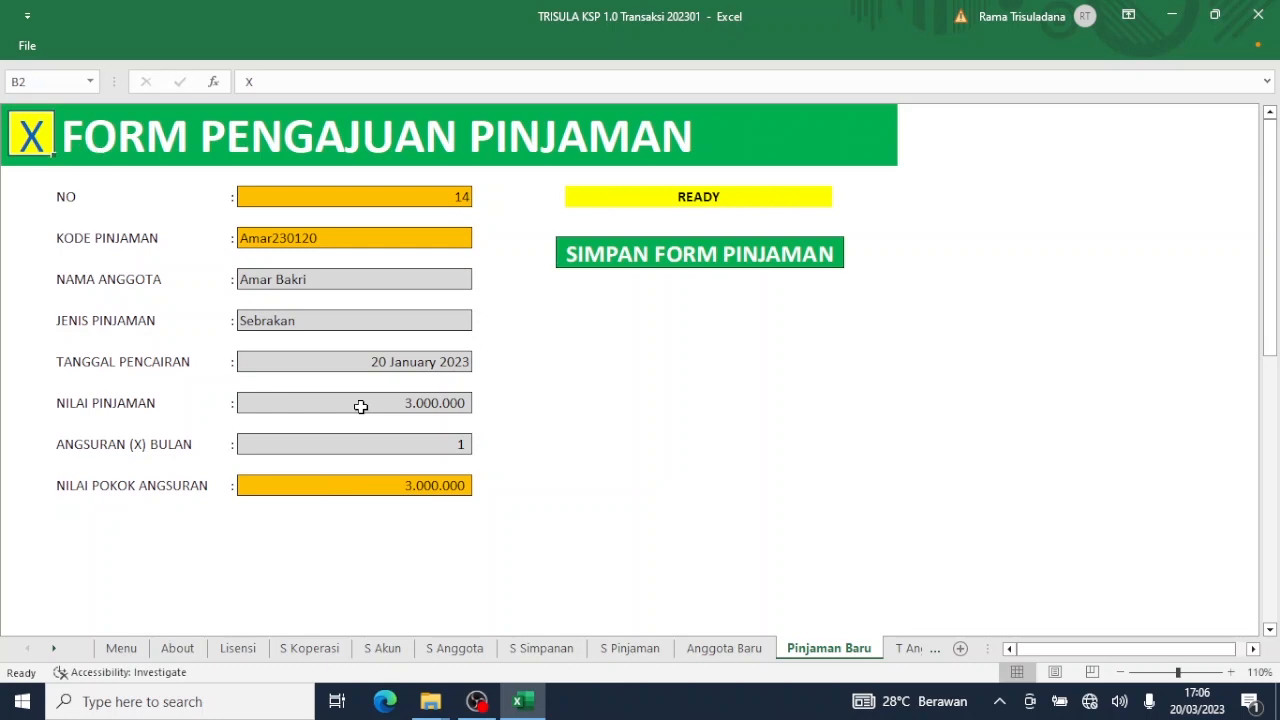
left_click(661, 257)
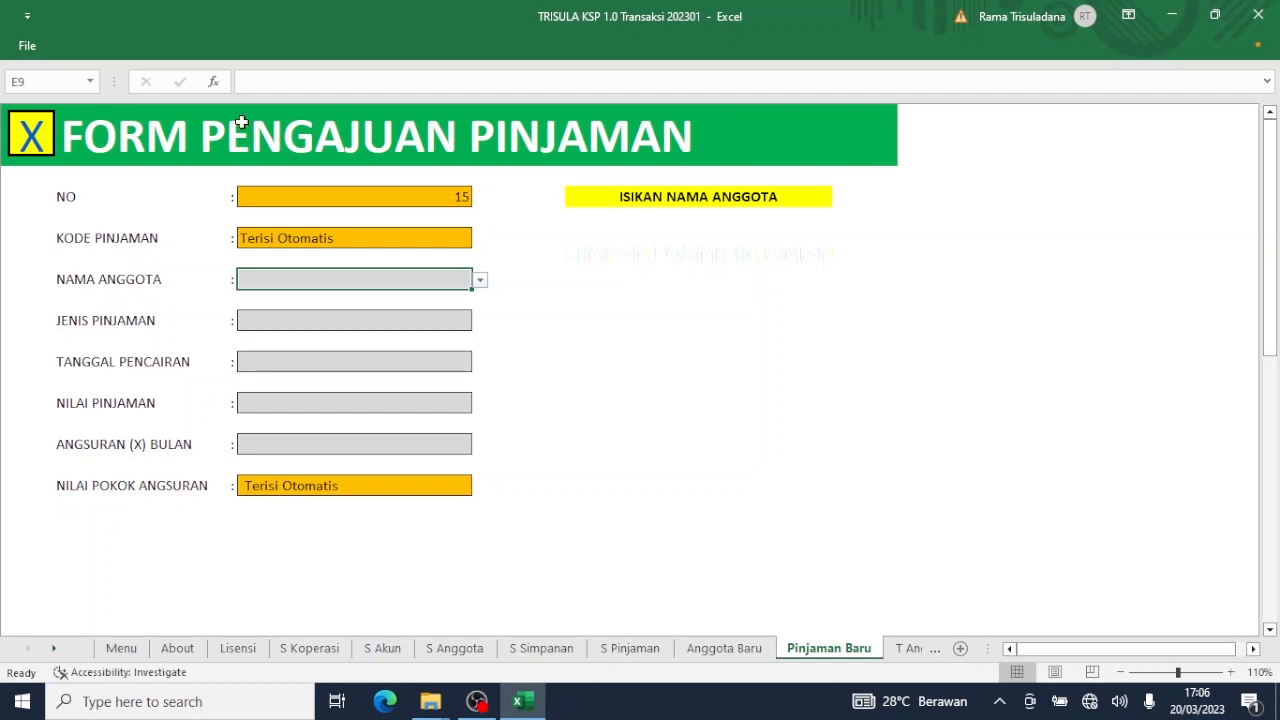
left_click(33, 145)
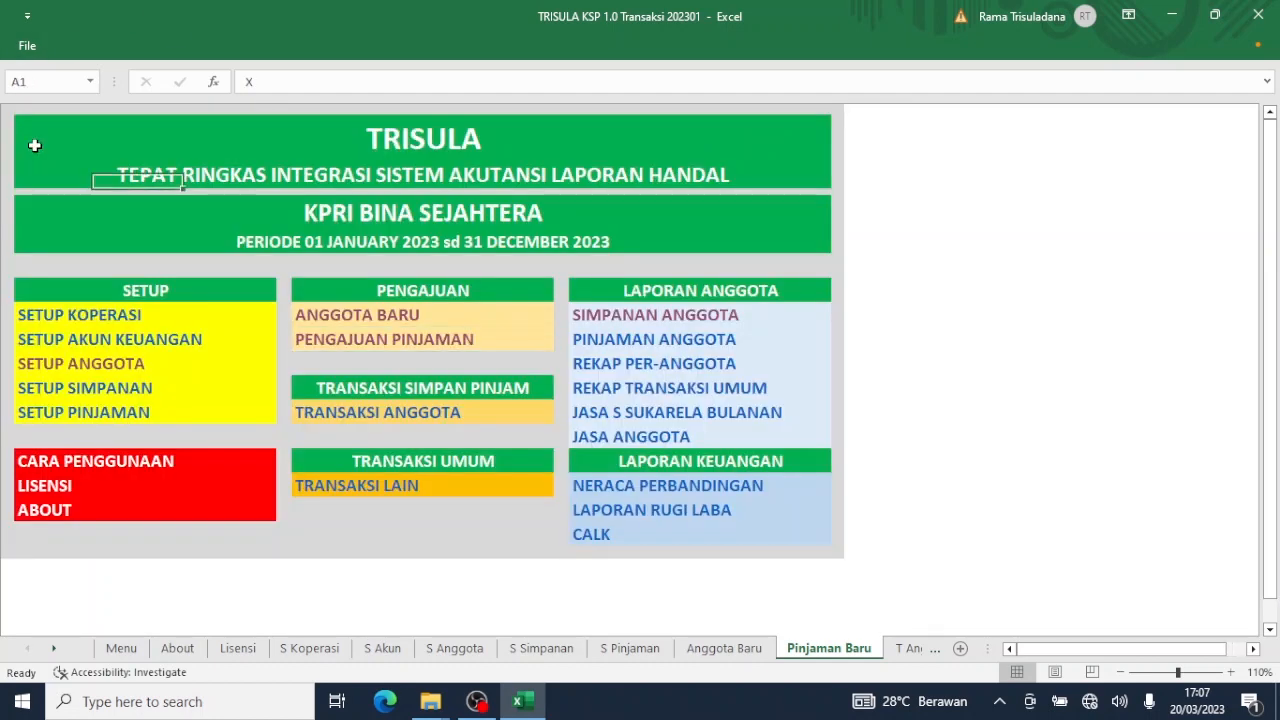
Open the member loans report, scroll up to the new Sebrakan loan, then return to the menu.
left_click(649, 347)
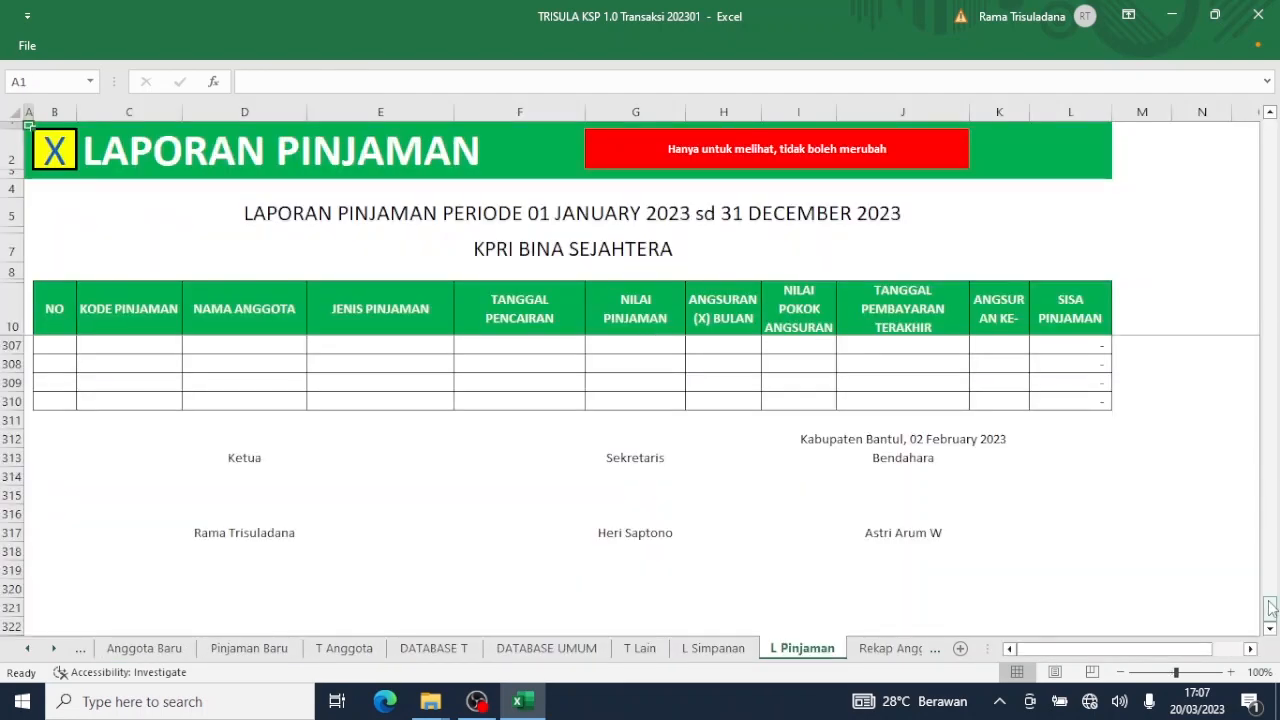
left_click_drag(1270, 610, 1270, 118)
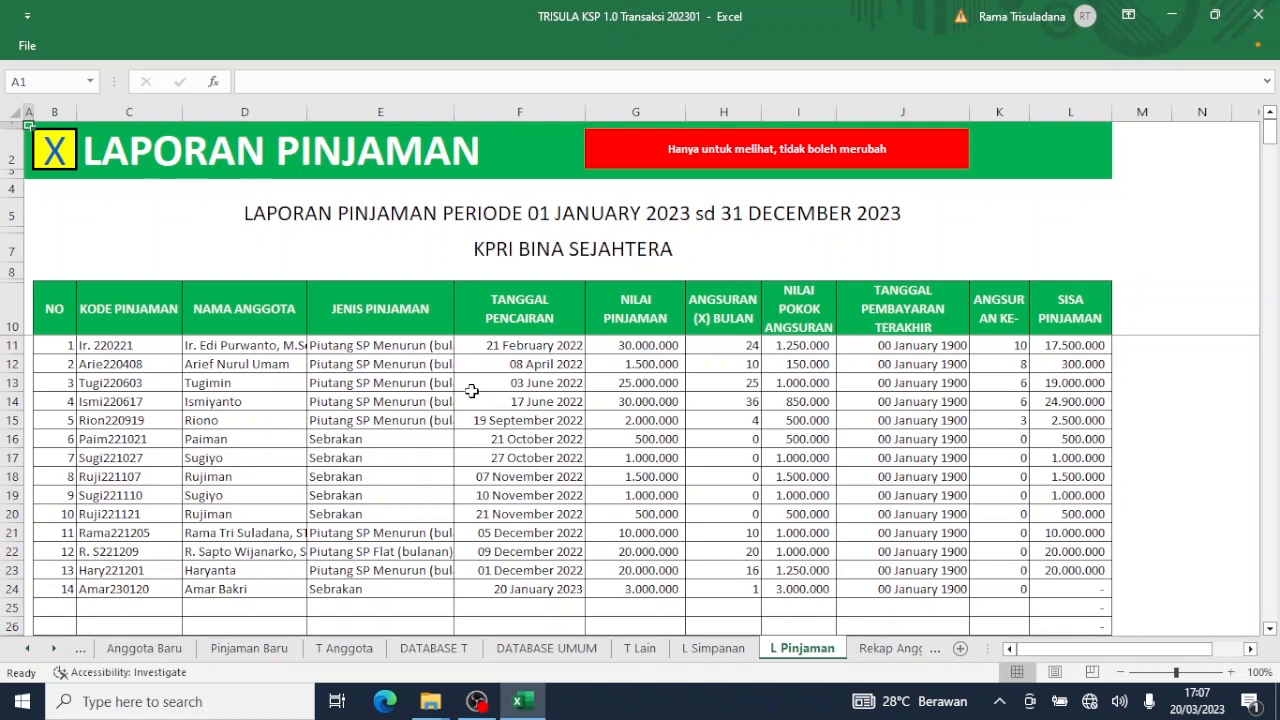
left_click(53, 158)
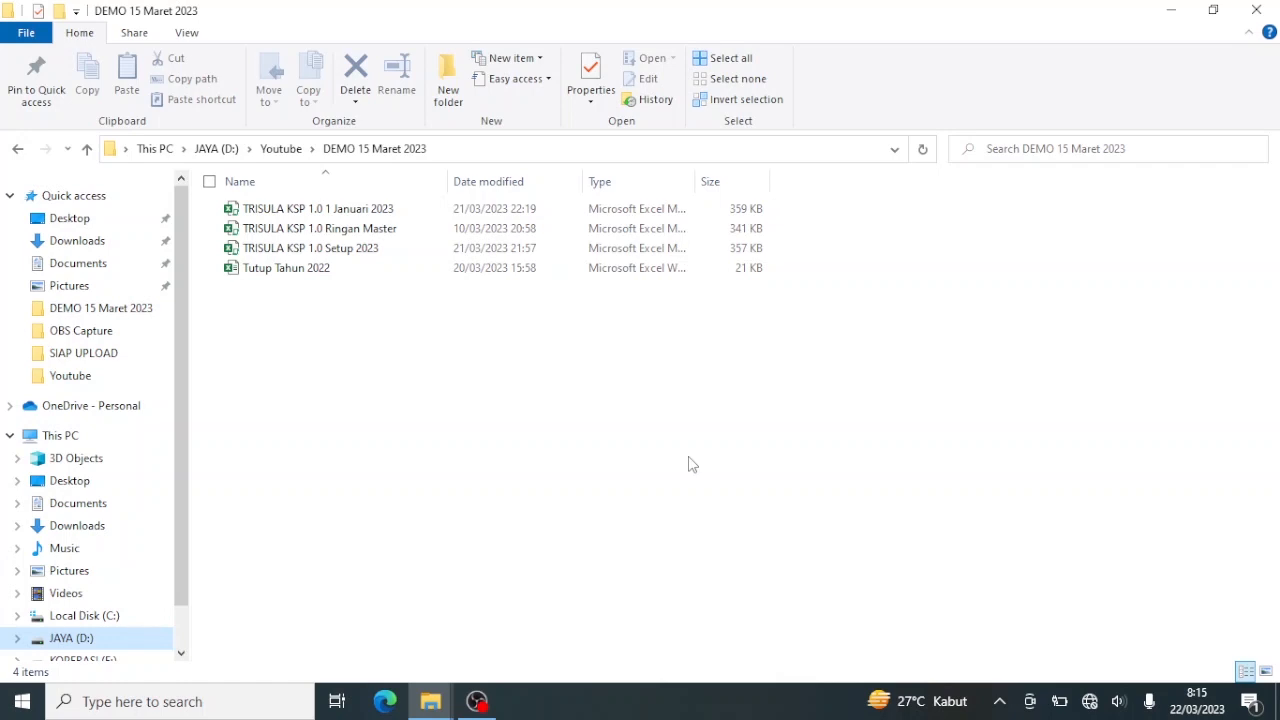
Open the TRISULA KSP 1.0 1 Januari 2023 workbook from the DEMO 15 Maret 2023 folder.
double_click(395, 210)
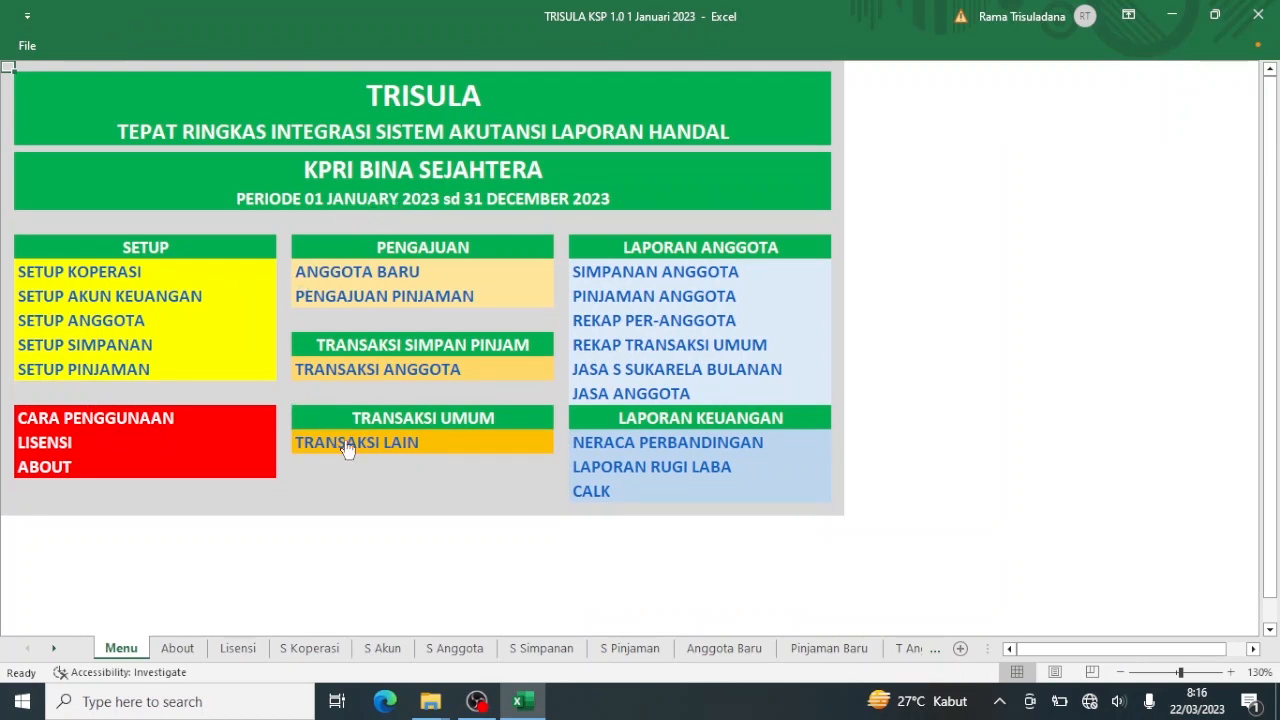
On the TRANSAKSI ANGGOTA form, choose the newly added member from the name dropdown.
left_click(413, 369)
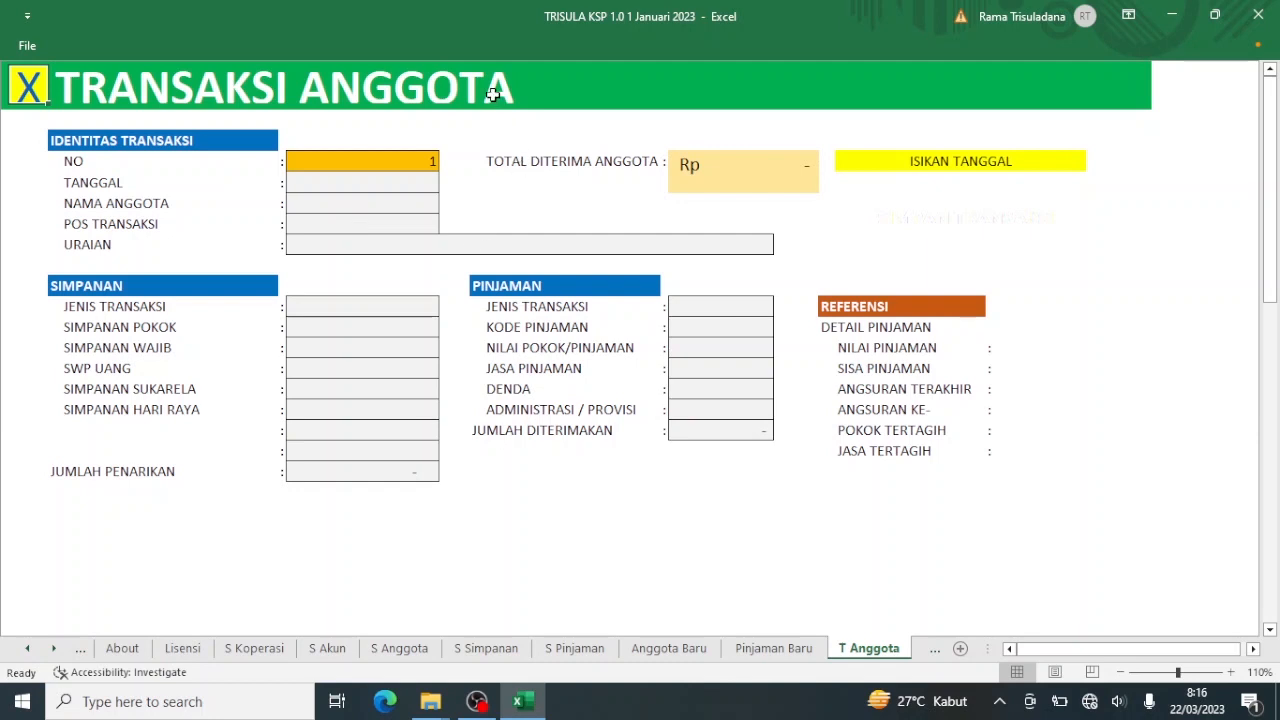
left_click(415, 181)
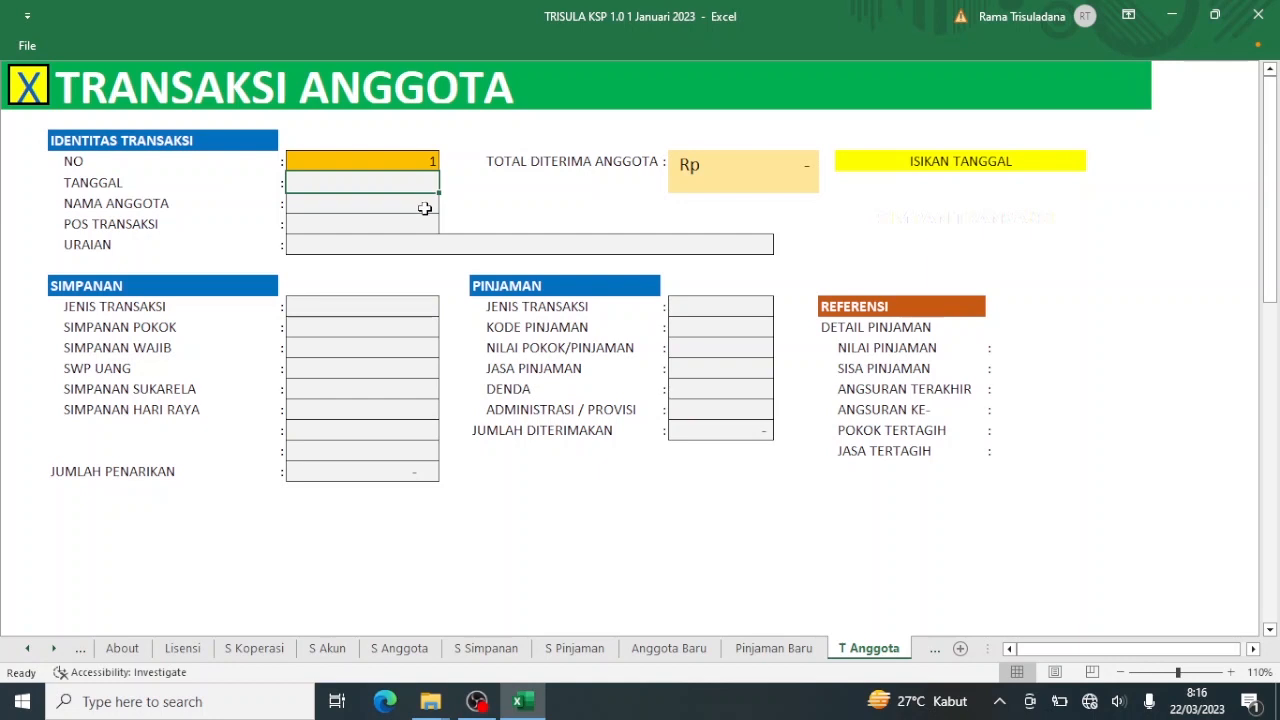
left_click(425, 208)
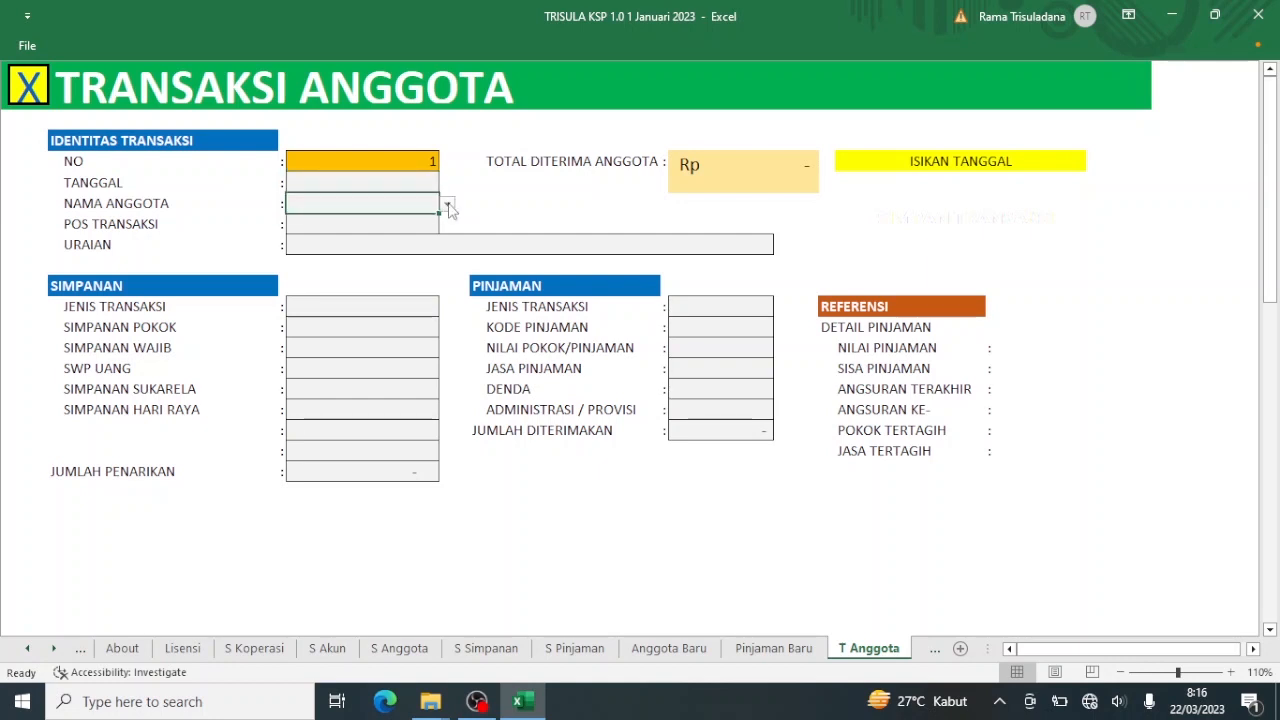
left_click(447, 203)
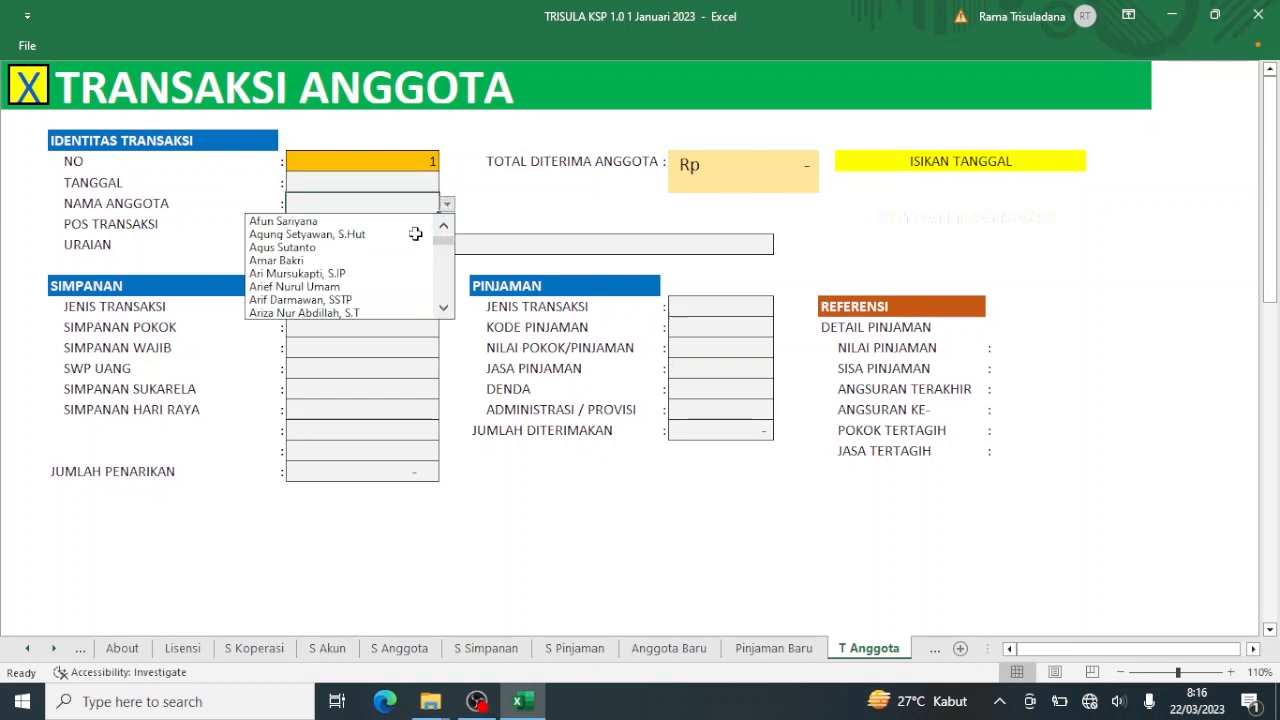
left_click(402, 260)
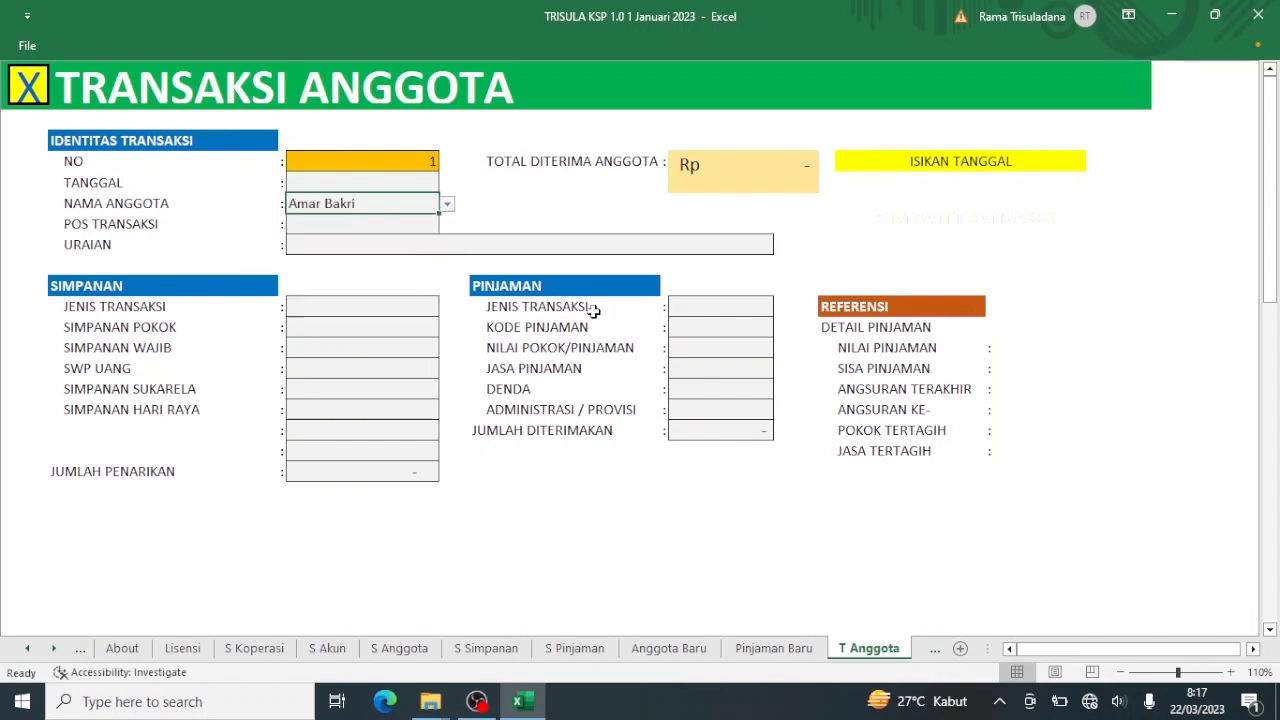
Set the transaction date to 20/1/23, view the posting account list, and return to the menu.
left_click(428, 182)
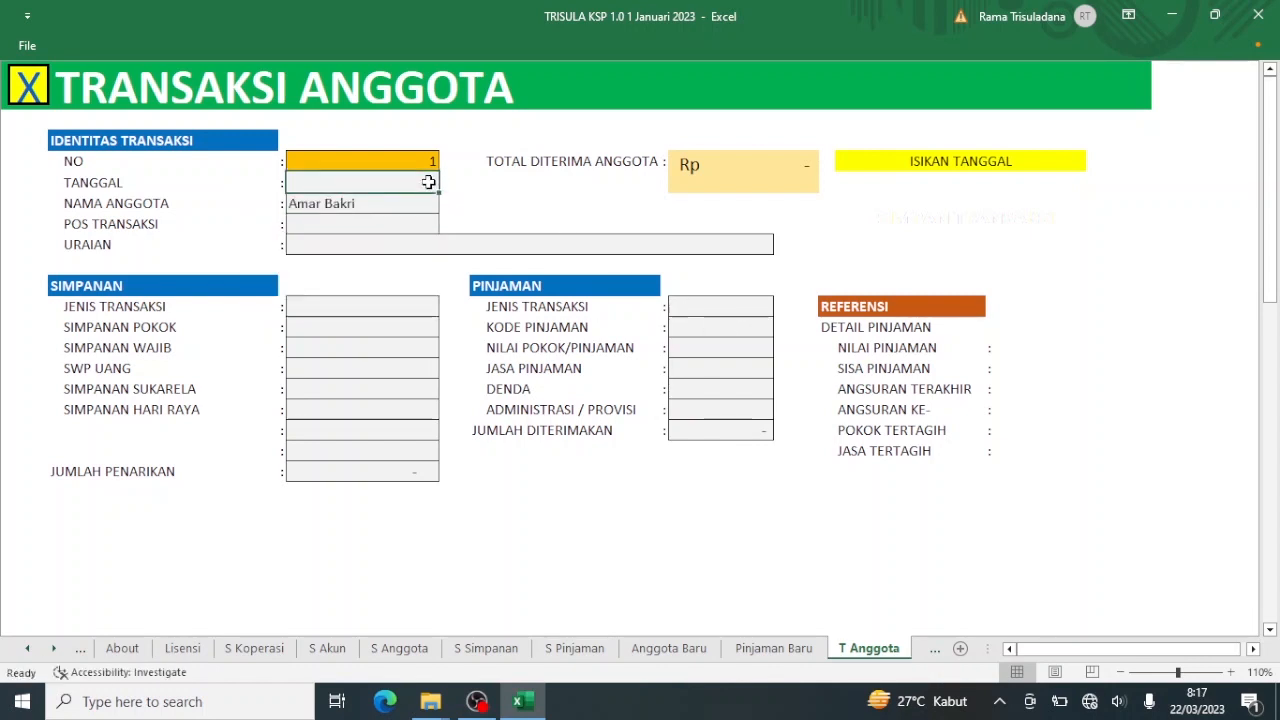
type("20/2")
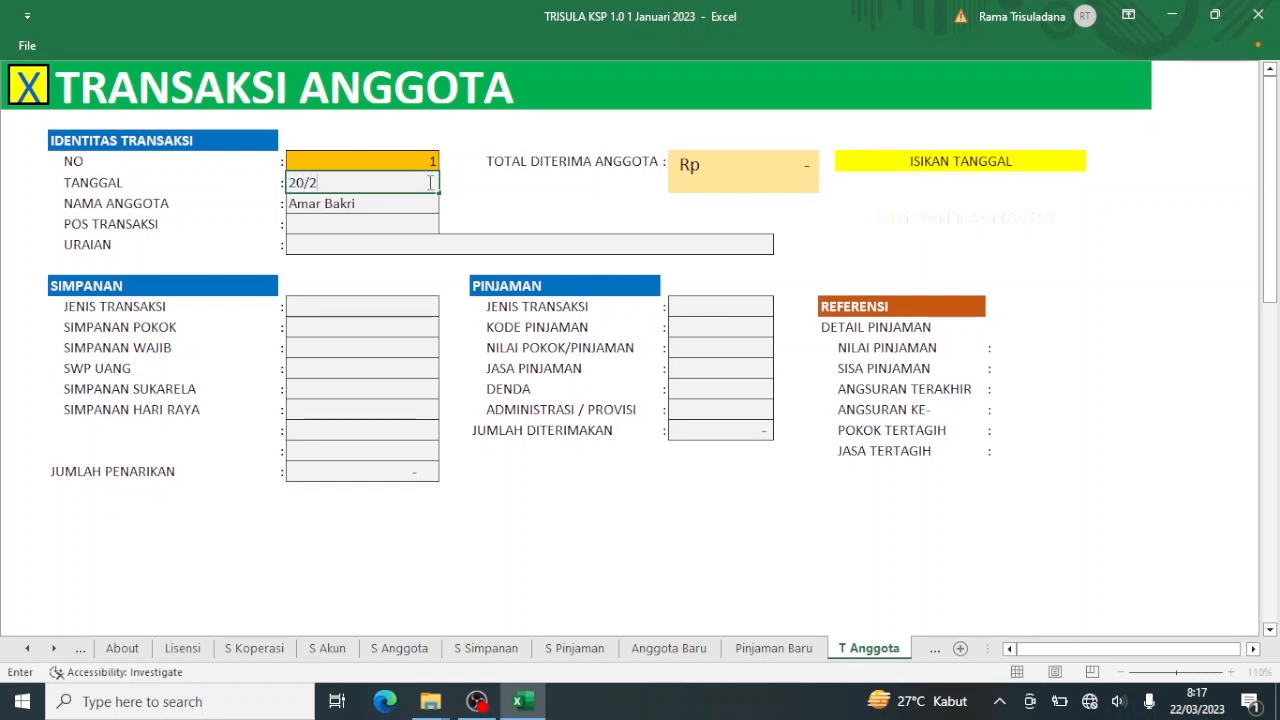
key("BackSpace")
type("1/23")
left_click(416, 220)
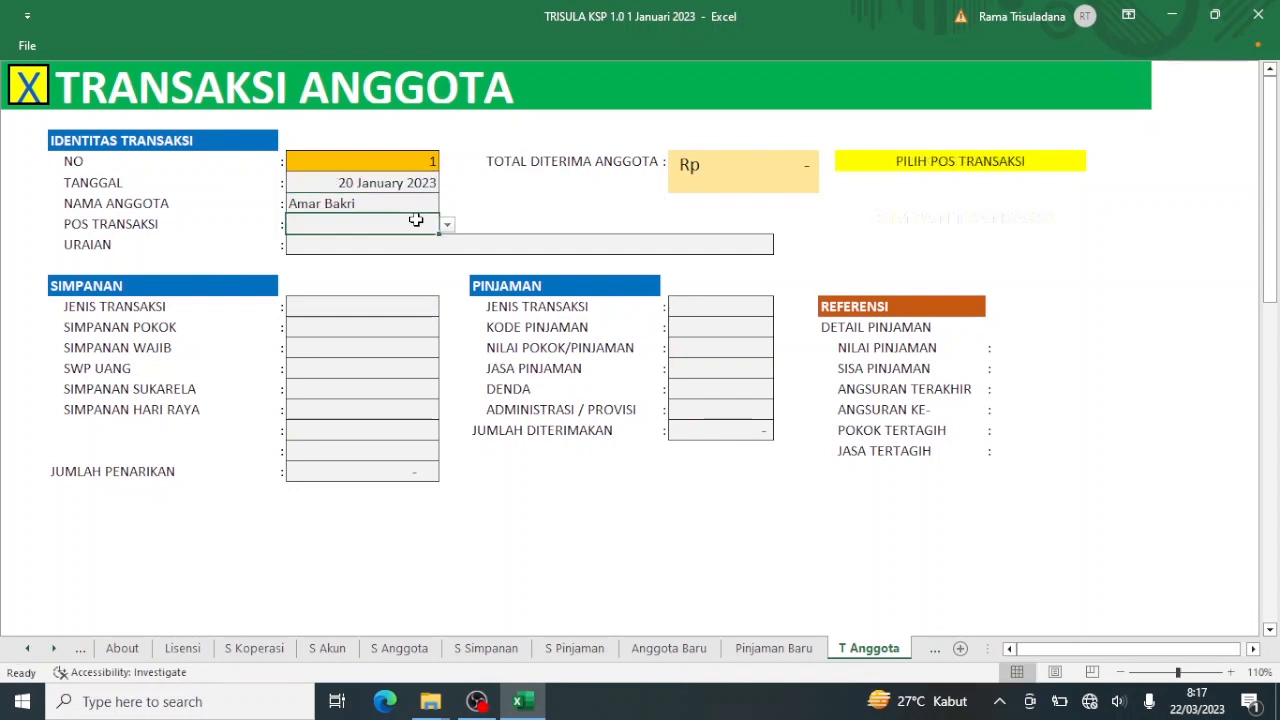
left_click(447, 225)
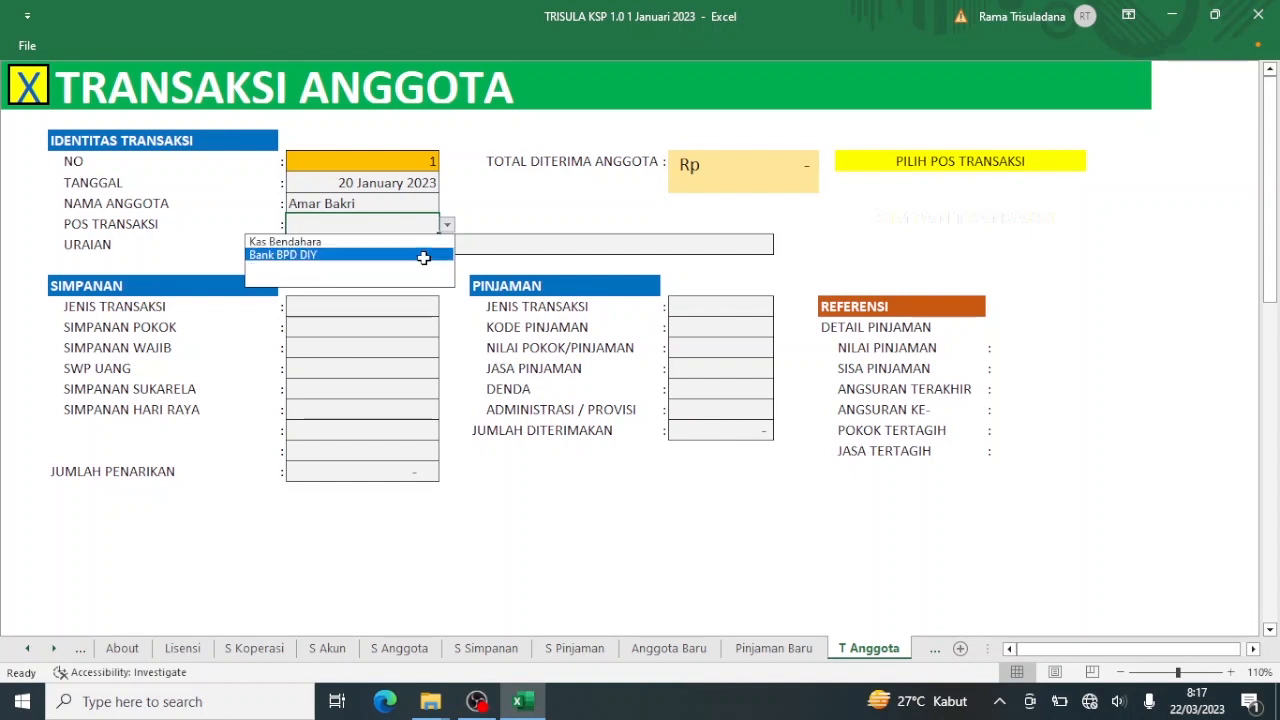
left_click(22, 85)
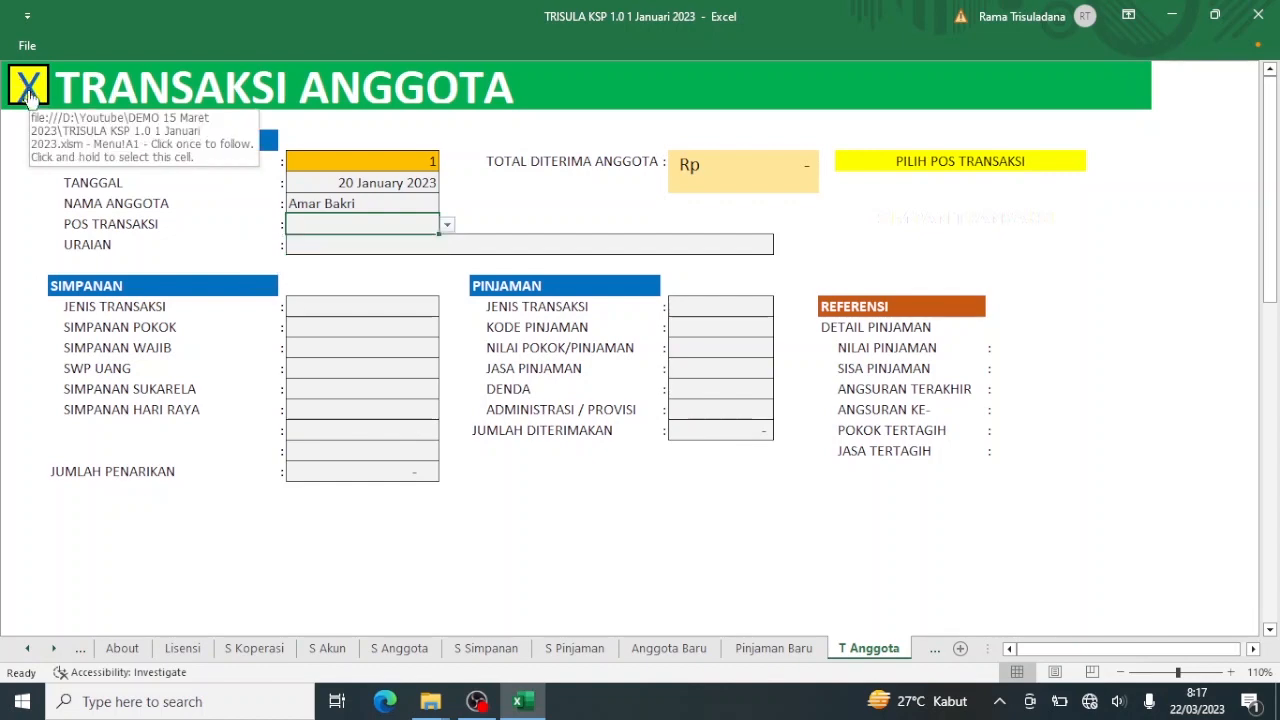
left_click(22, 85)
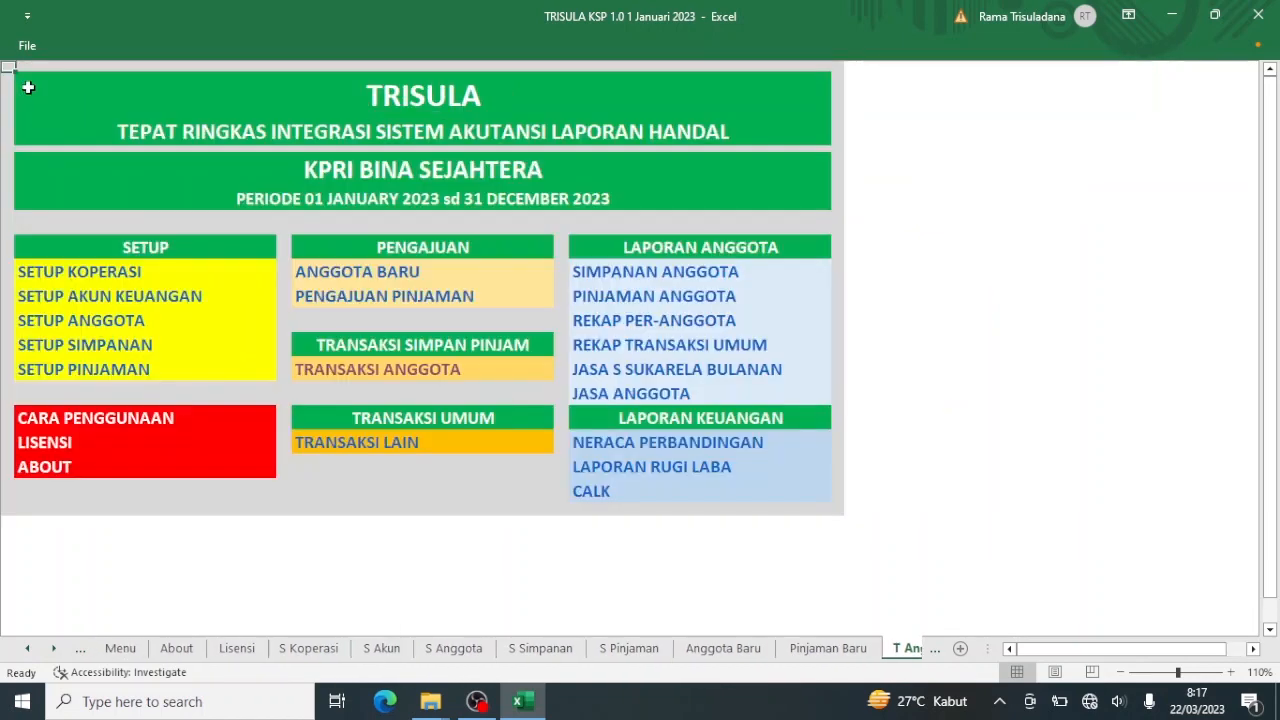
In SETUP AKUN KEUANGAN, add a Bank Bca account below Bank BPD DIY.
left_click(101, 298)
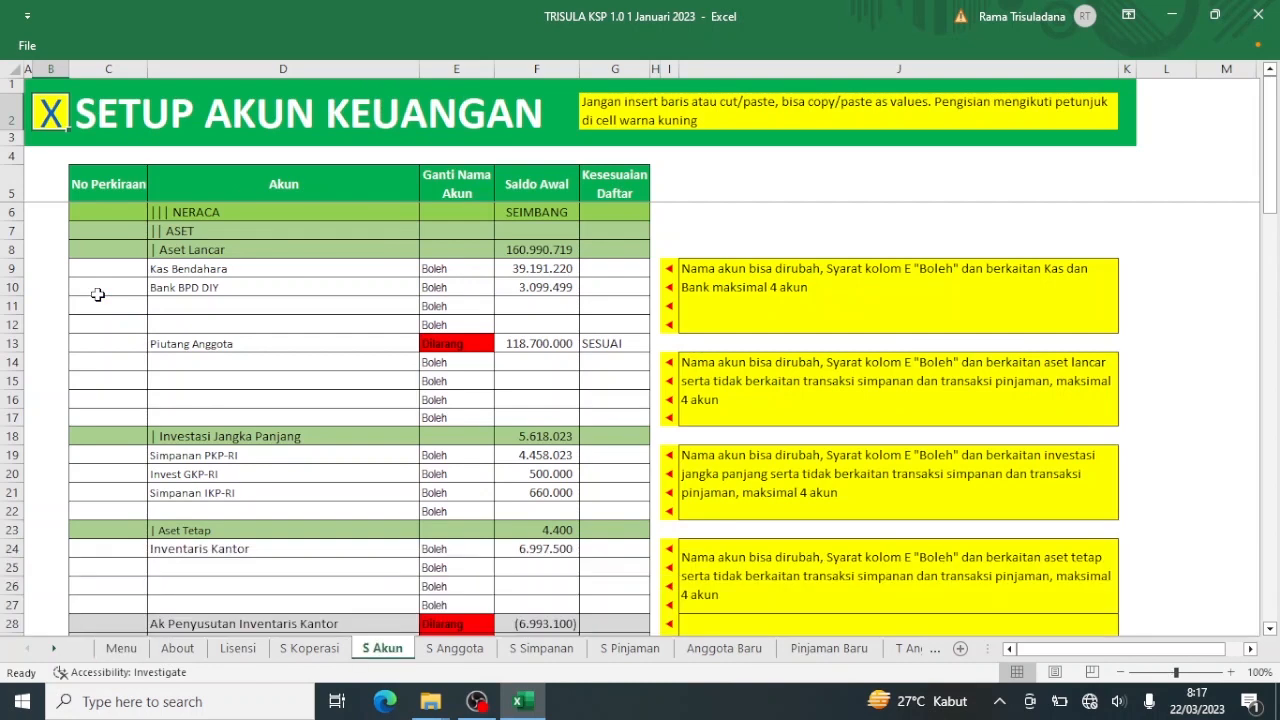
left_click(179, 307)
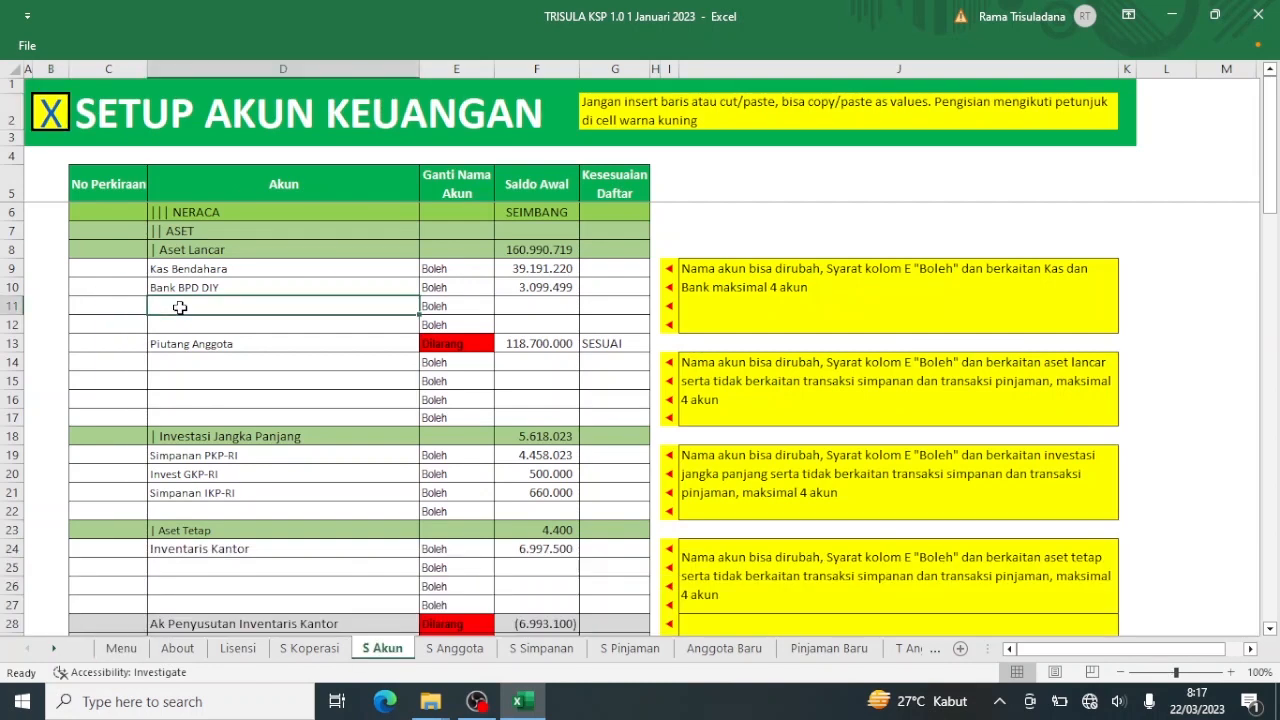
type("Bank Bca")
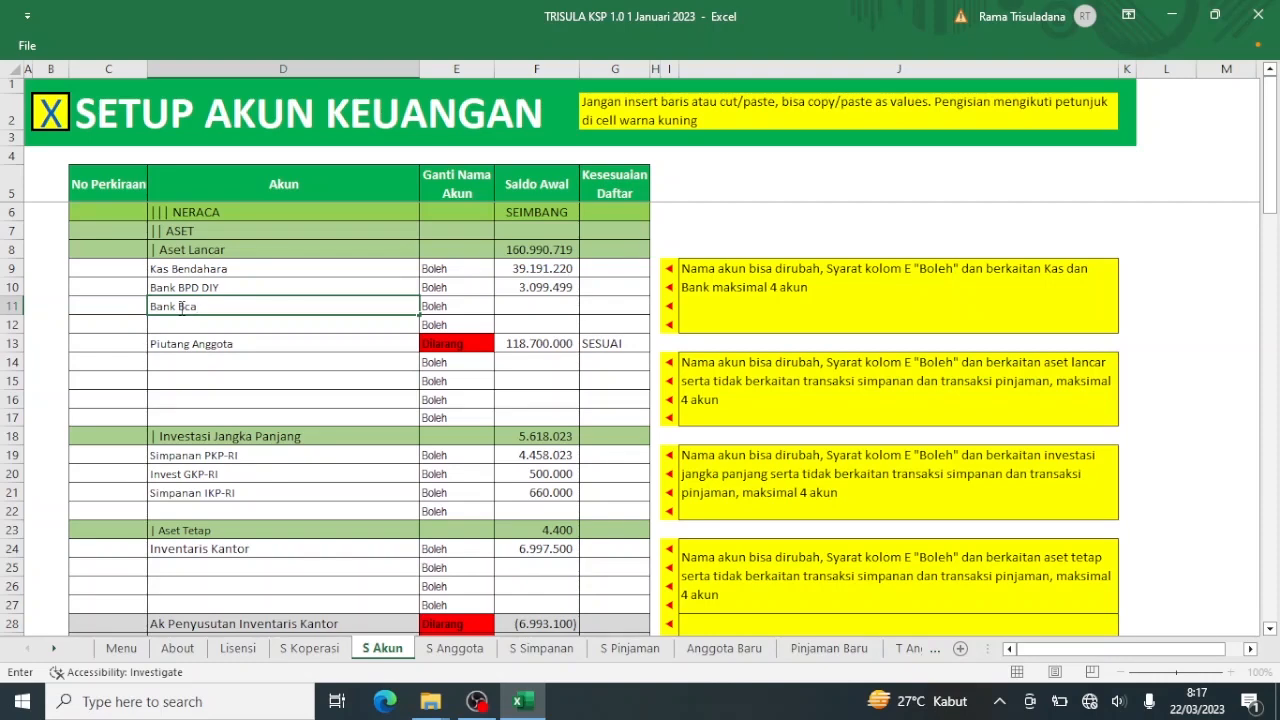
key("Return")
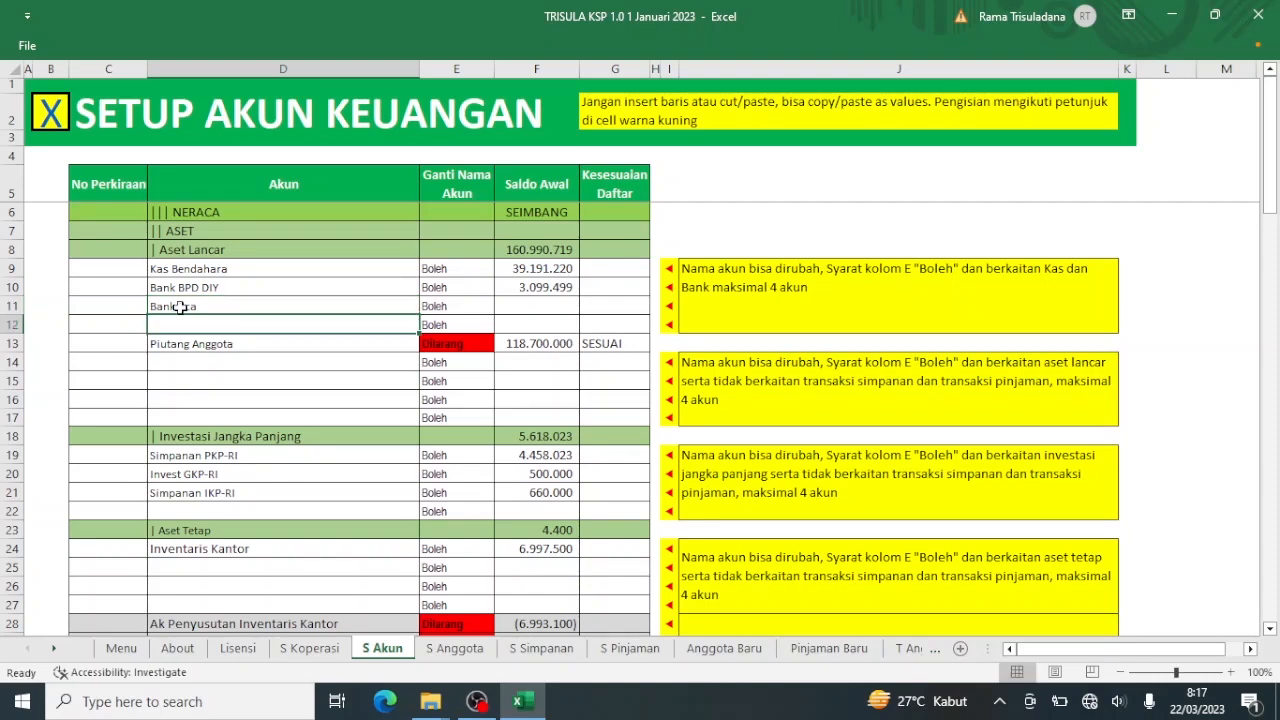
left_click(52, 118)
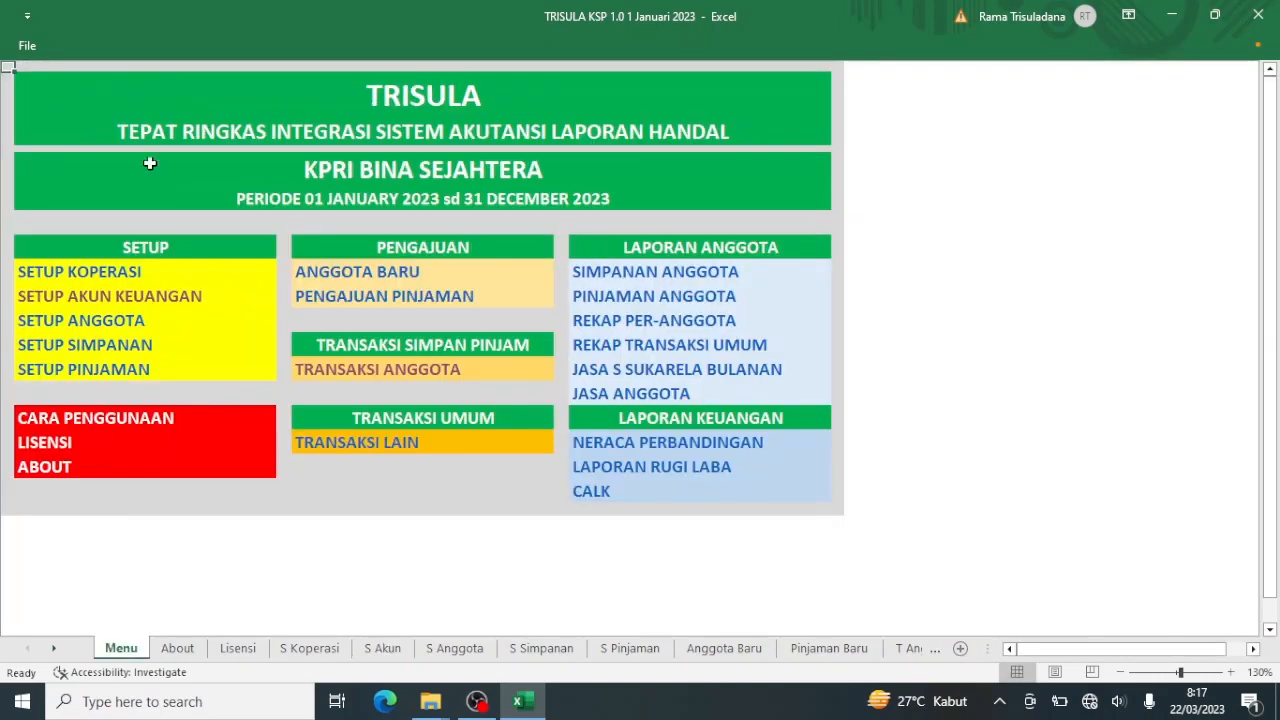
Set the member transaction's posting account to Kas Bendahara.
left_click(323, 370)
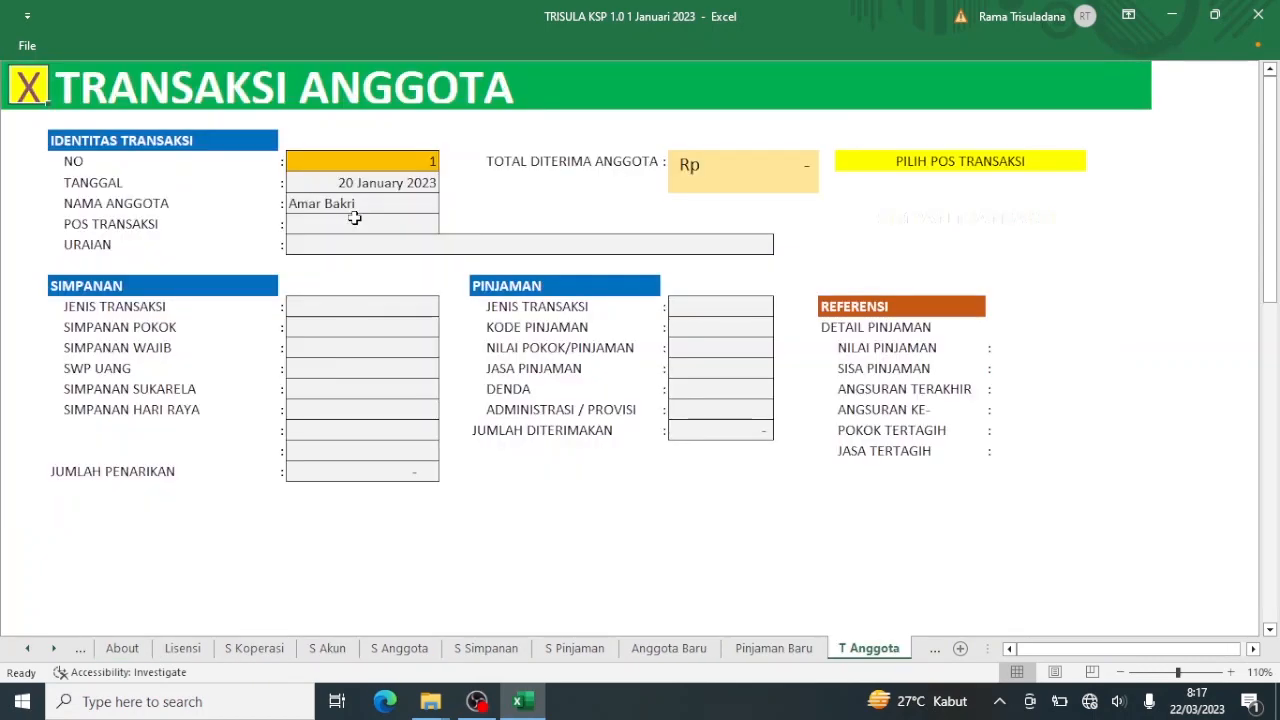
left_click(354, 222)
left_click(447, 227)
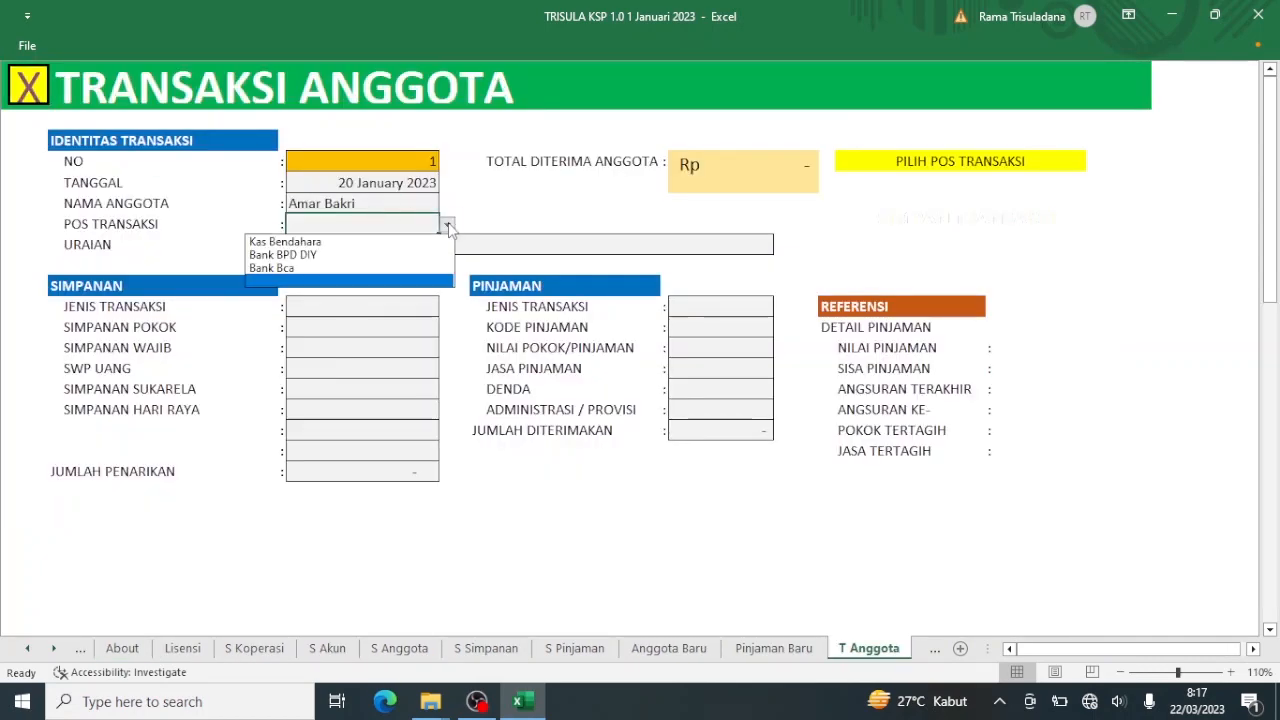
left_click(398, 242)
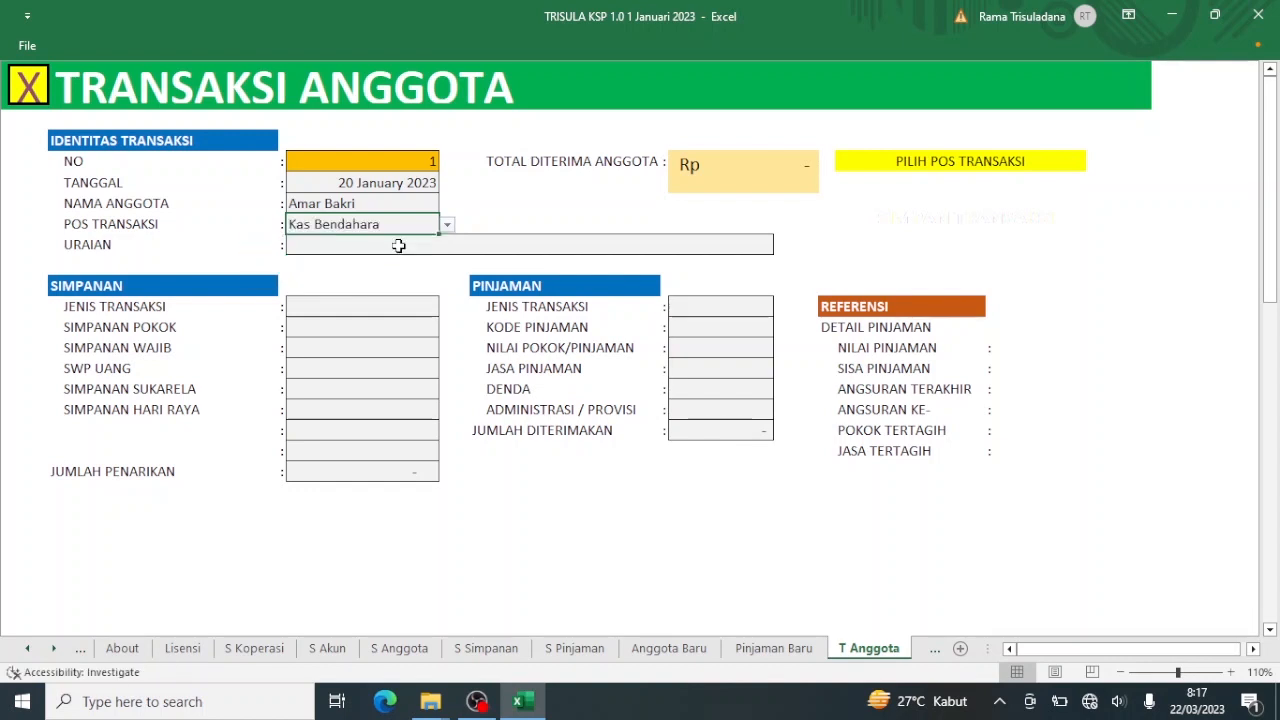
Enter the transaction description 'Setoran Pokok dan Penyaluran Pinjaman'.
left_click(393, 243)
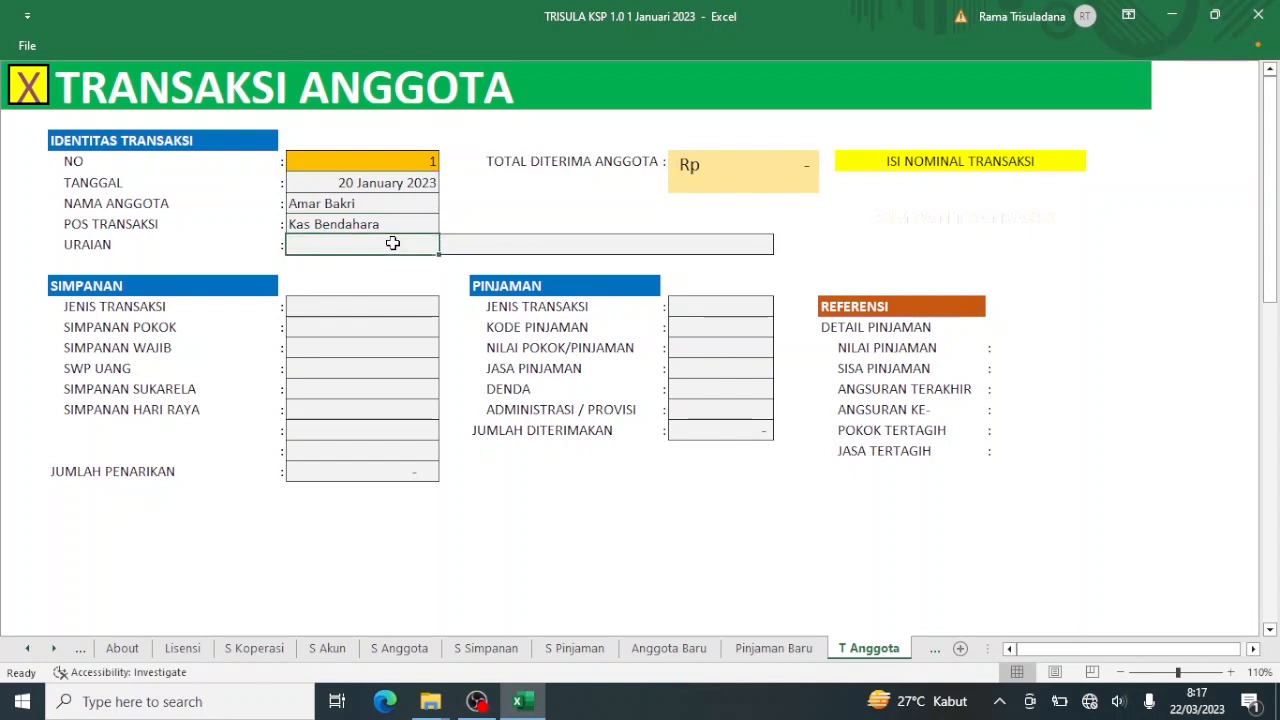
type("Setor")
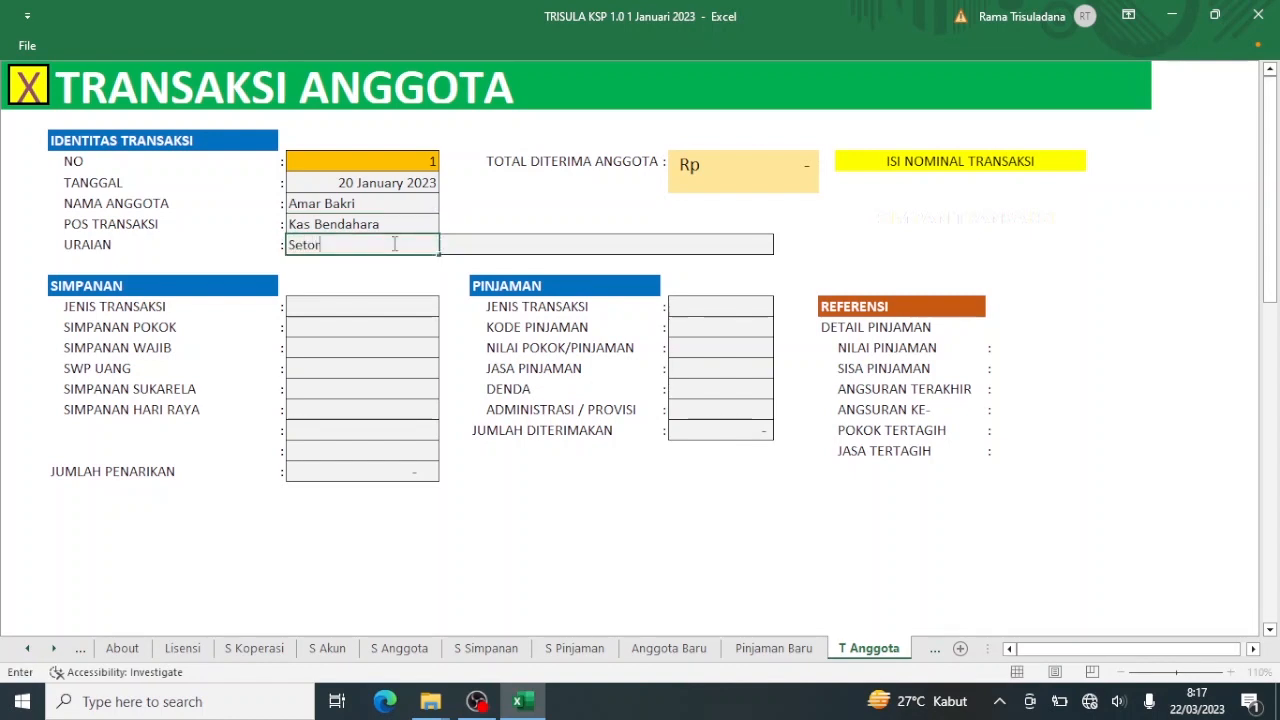
type("an Poko")
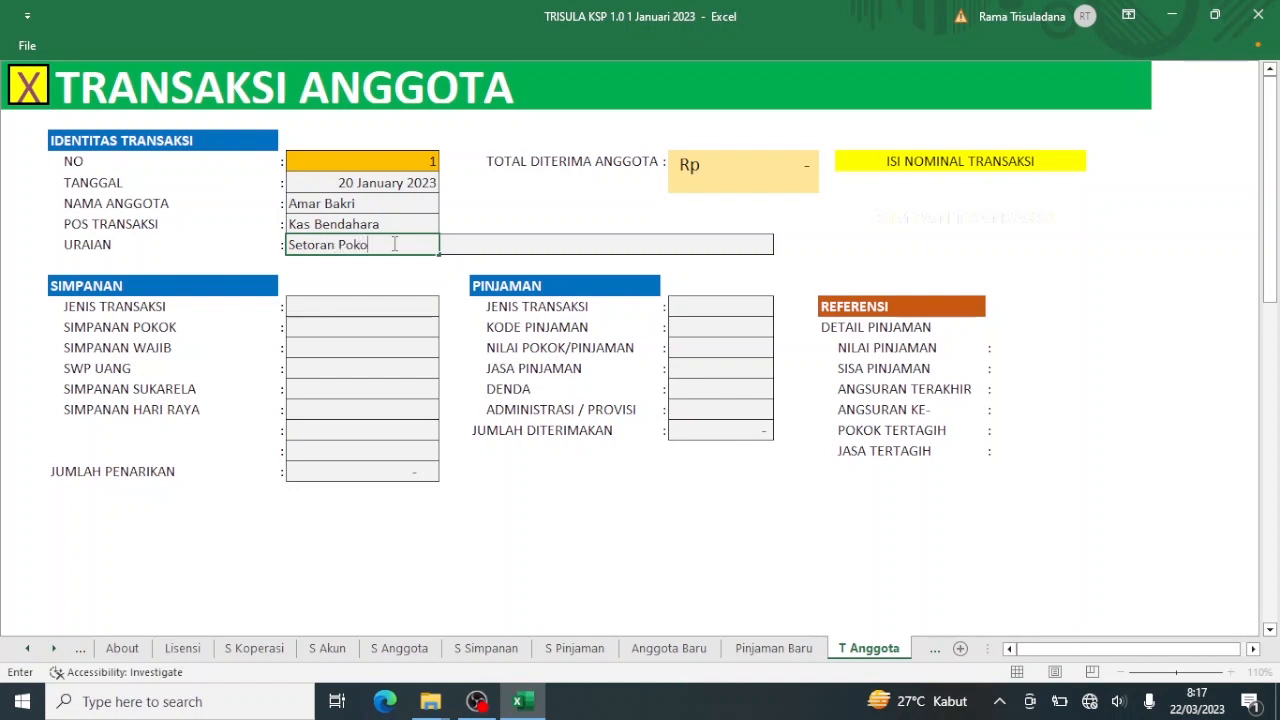
type("k dan Penya")
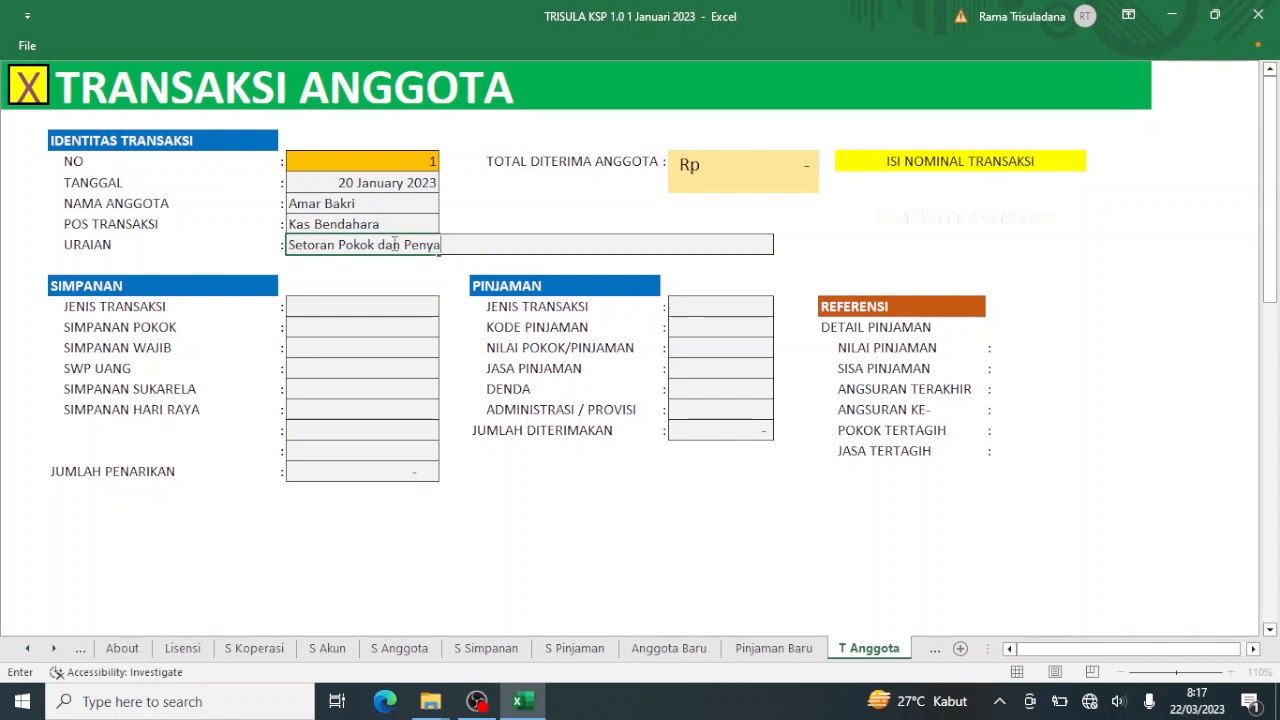
type("luran Pinjama")
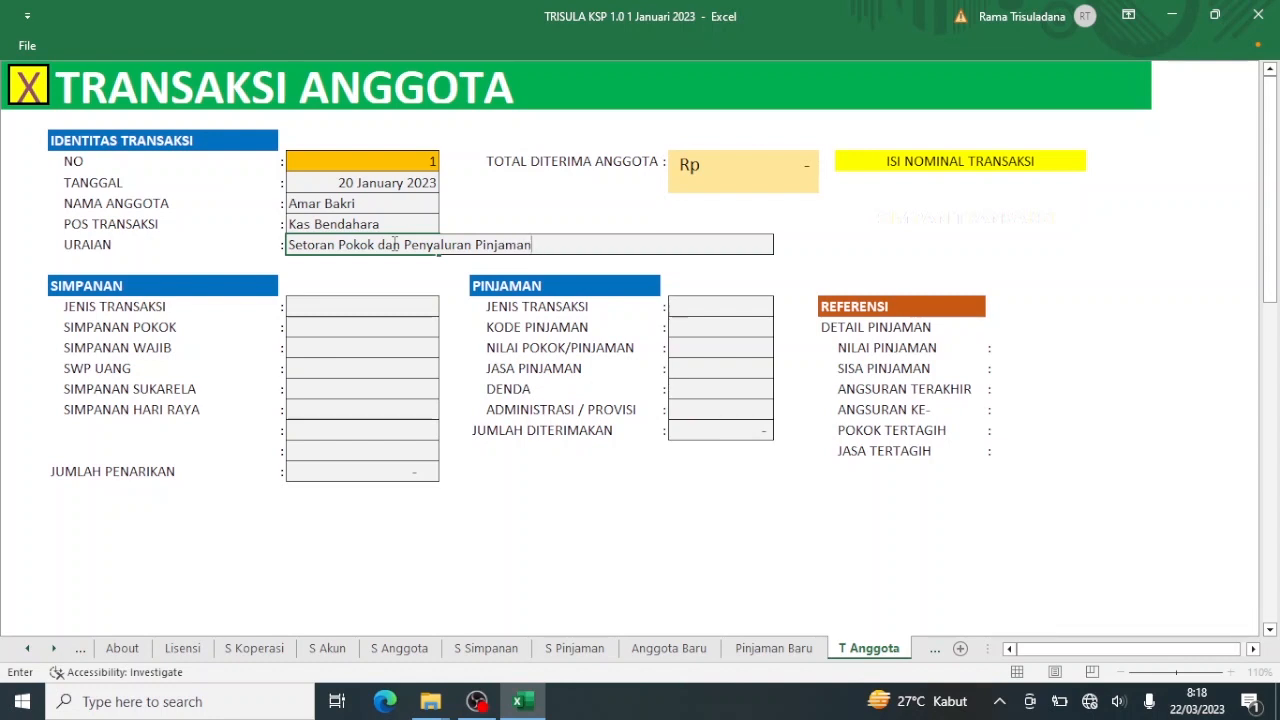
type("n")
left_click(333, 314)
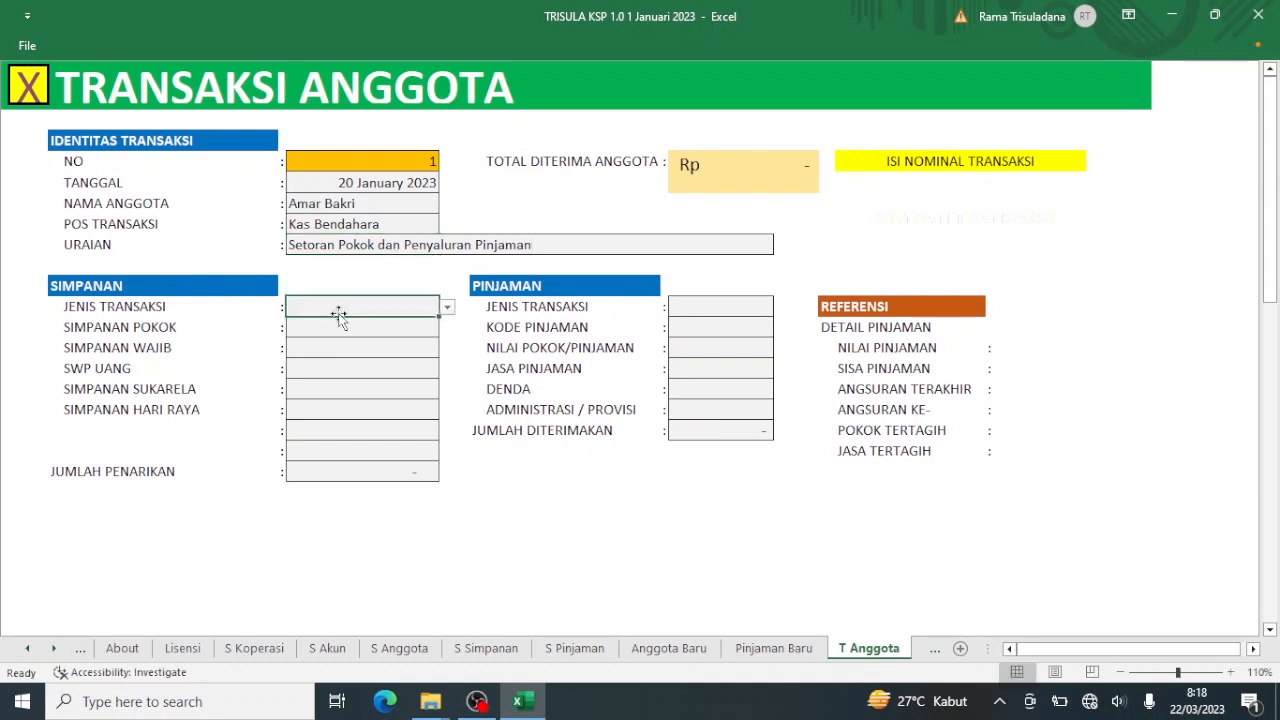
Record a SETORAN of 100.000 Simpanan Pokok and 250.000 Simpanan Wajib, totalling 350.000.
left_click(446, 309)
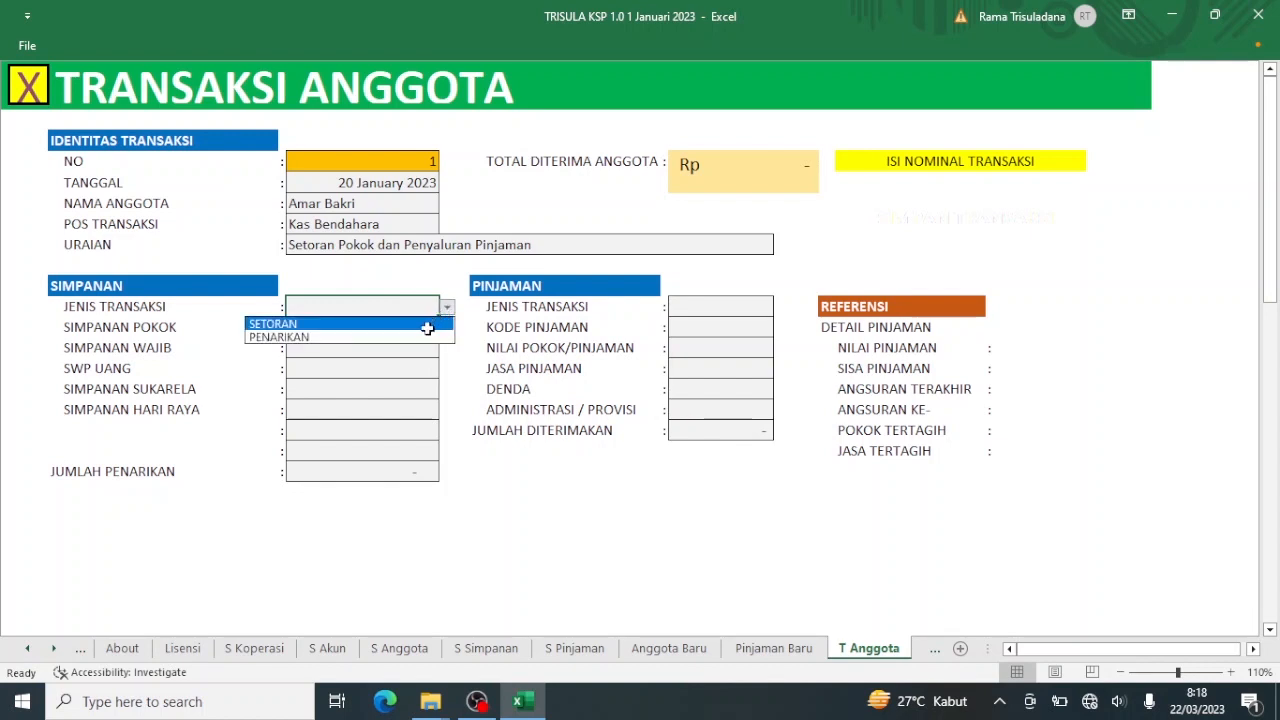
left_click(427, 324)
left_click(415, 331)
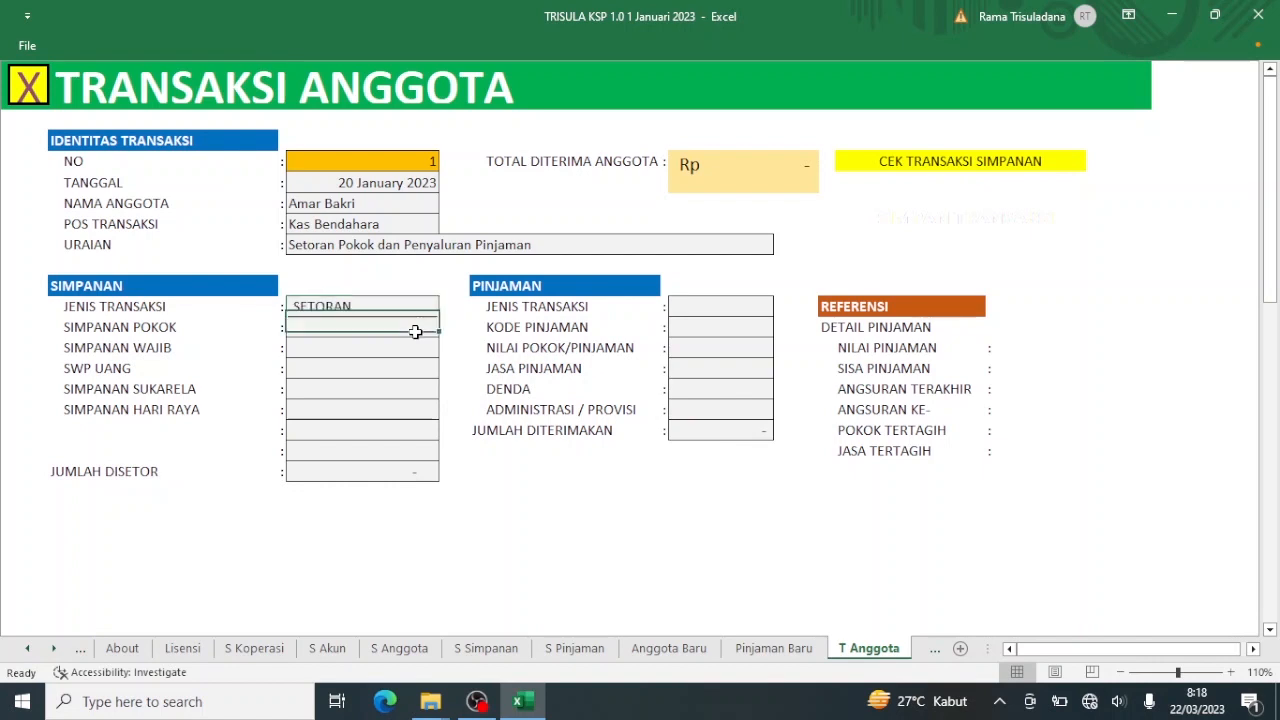
type("10")
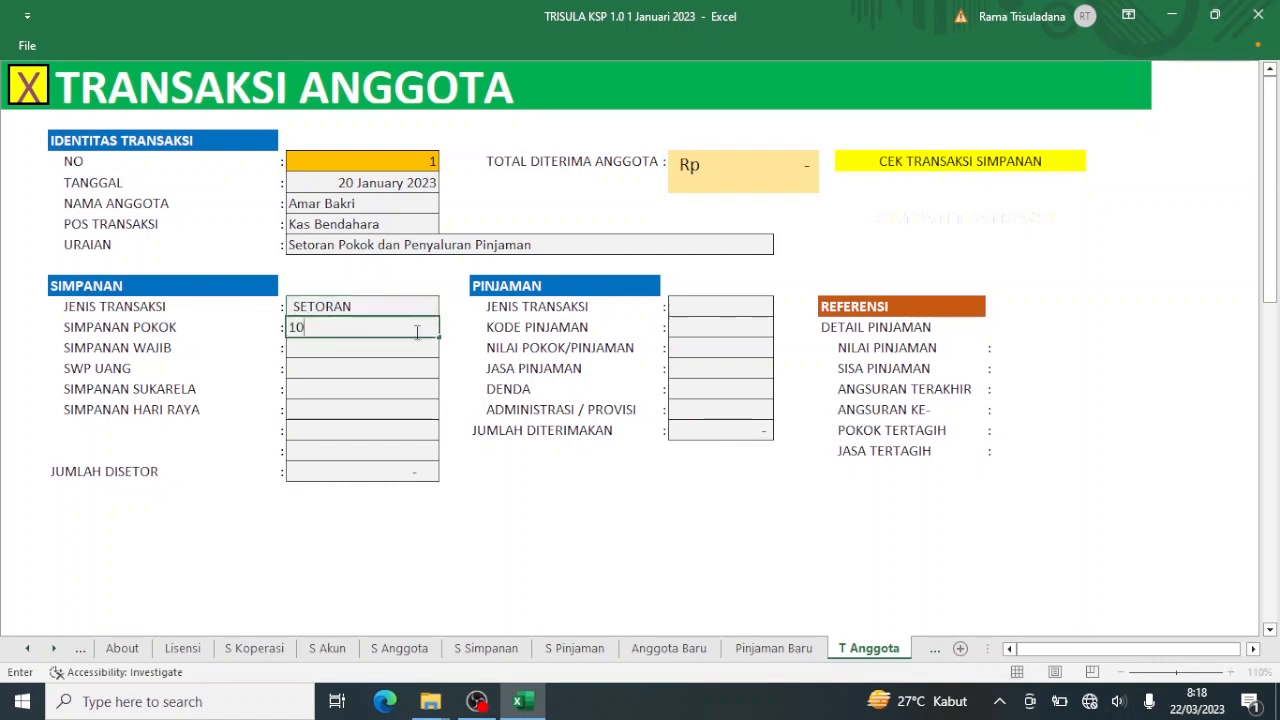
type("0.000")
key("Return")
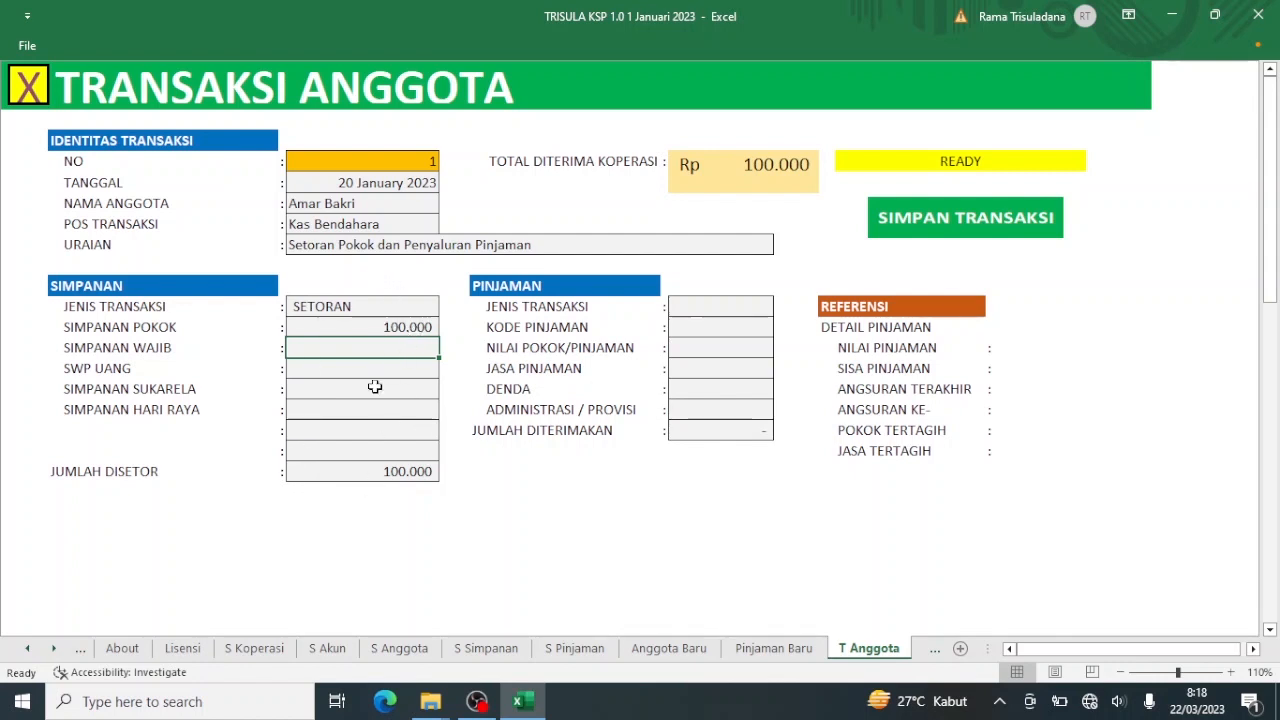
type("250")
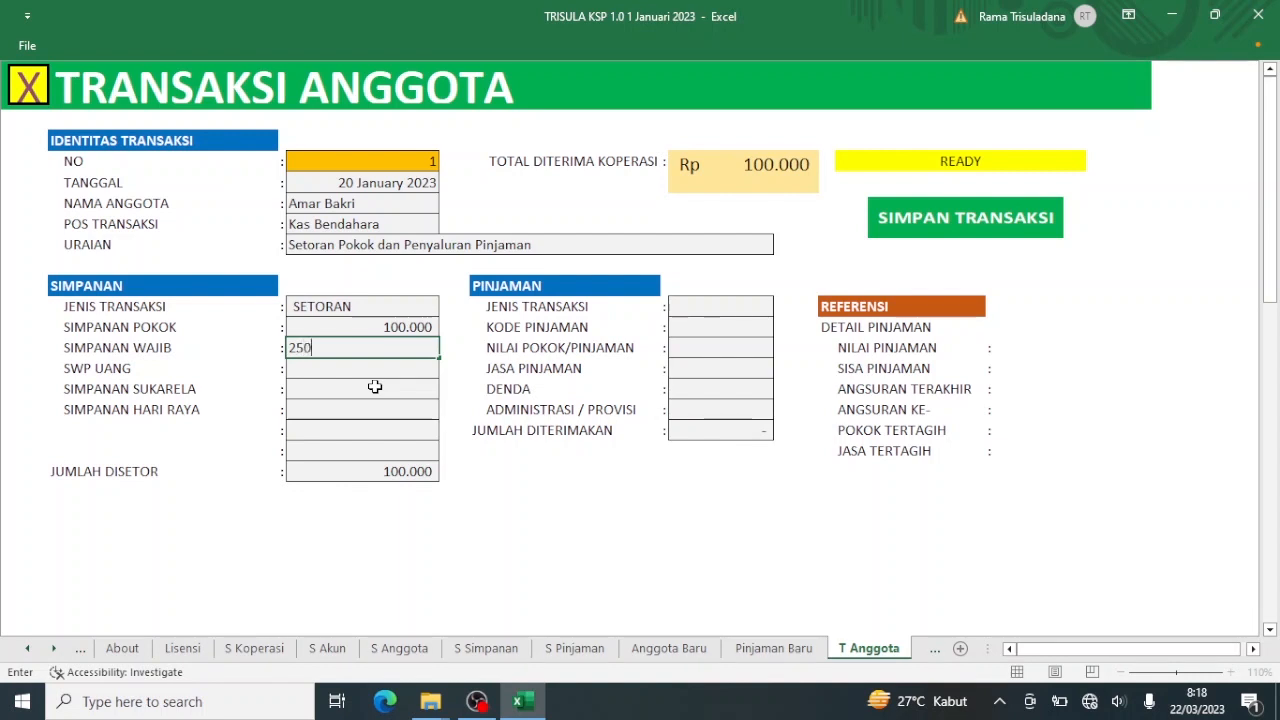
type("000")
key("Return")
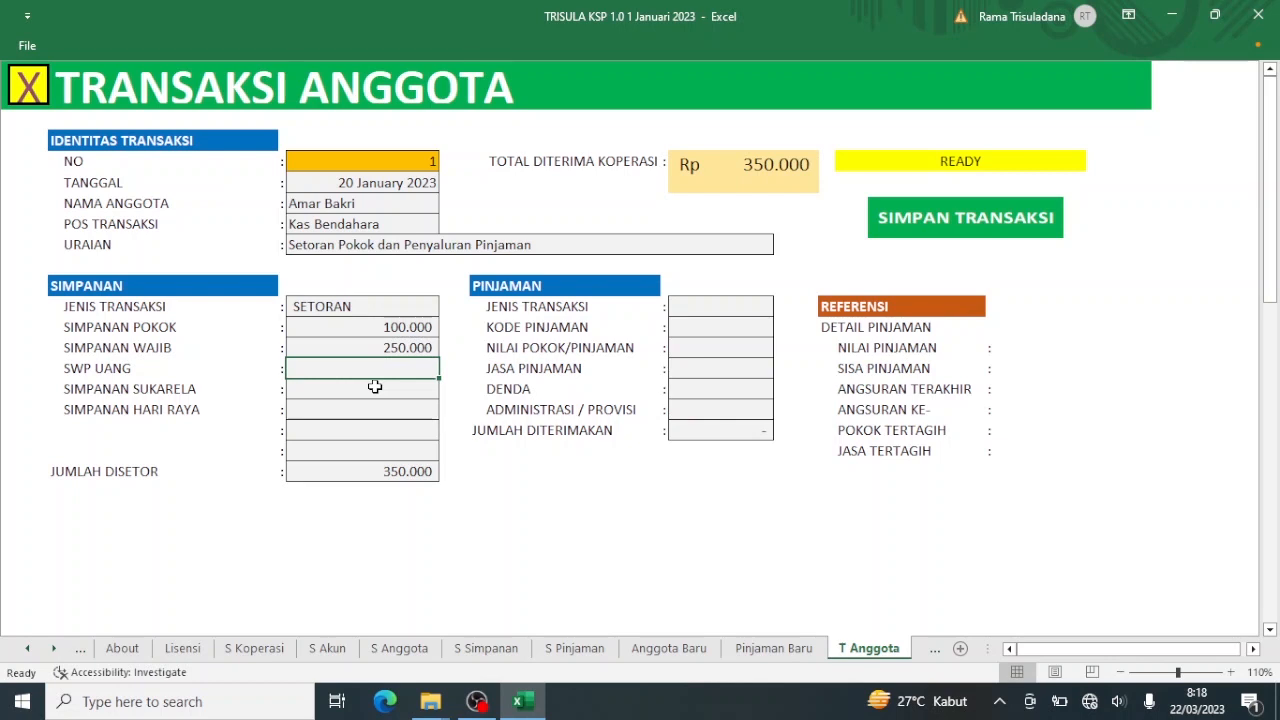
left_click(706, 311)
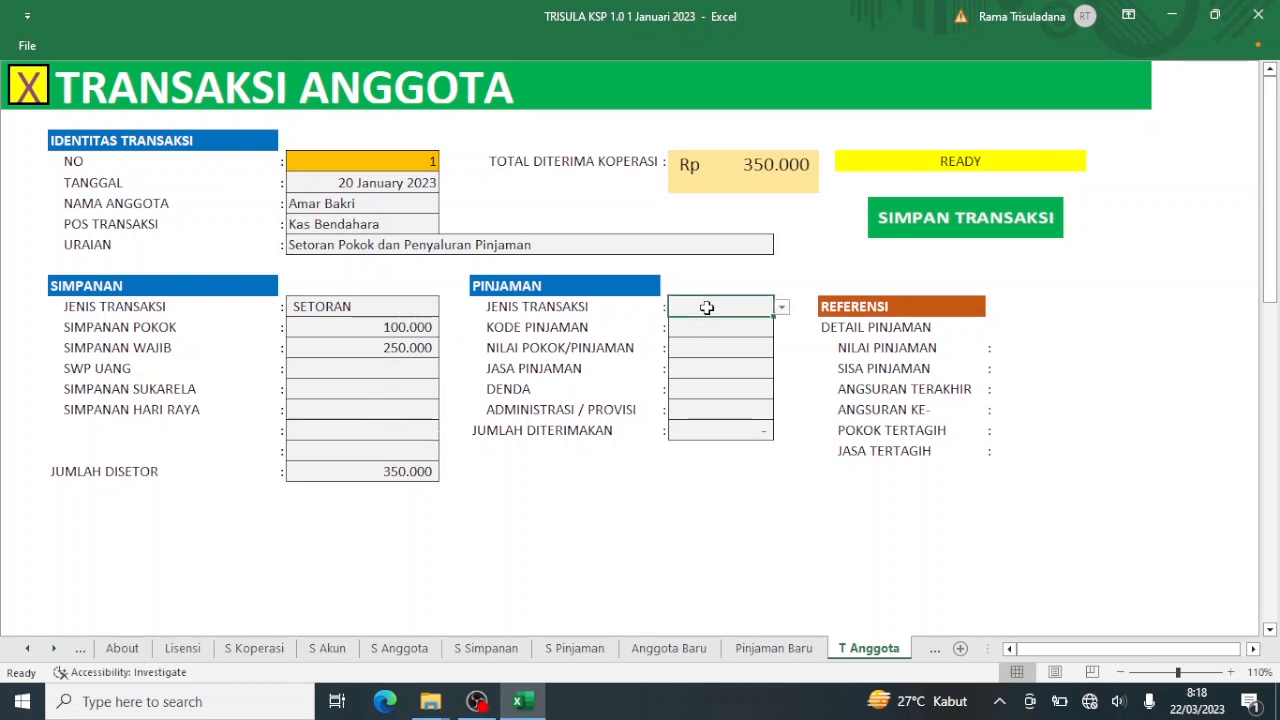
Set the loan transaction type to PENYALURAN and choose the new member's loan code.
left_click(782, 308)
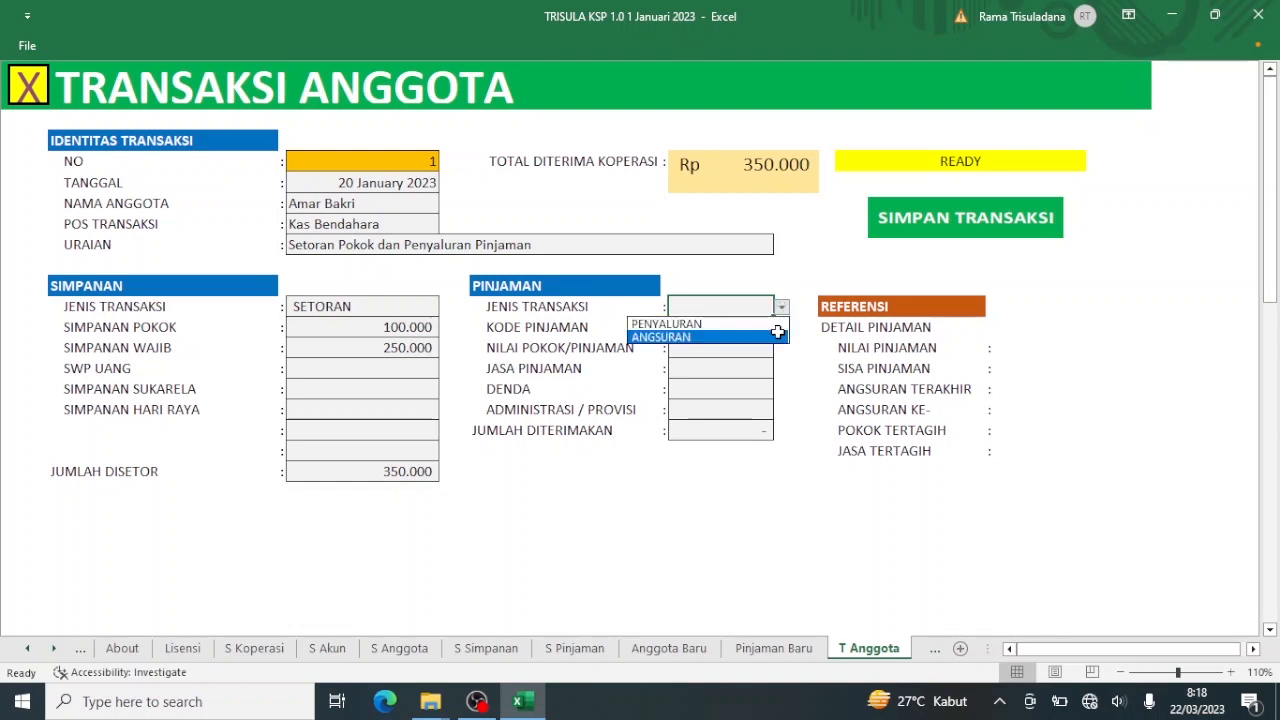
left_click(773, 323)
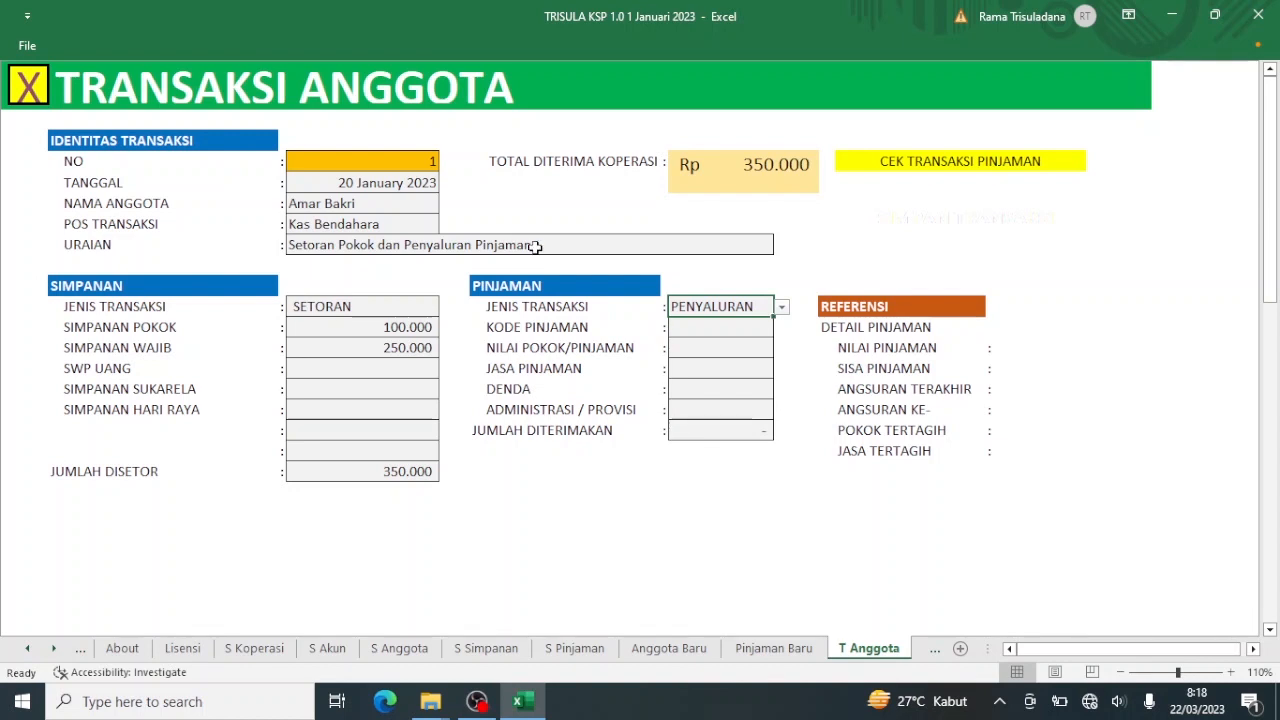
left_click(768, 328)
left_click(782, 329)
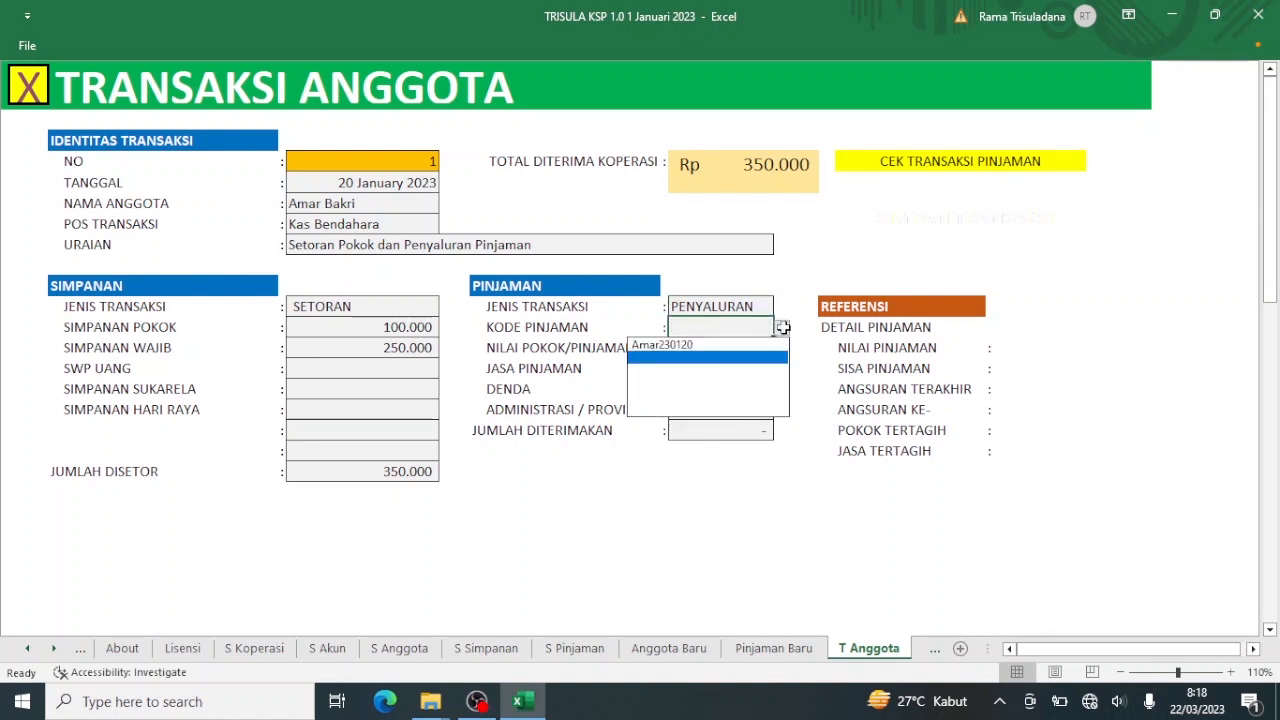
left_click(710, 344)
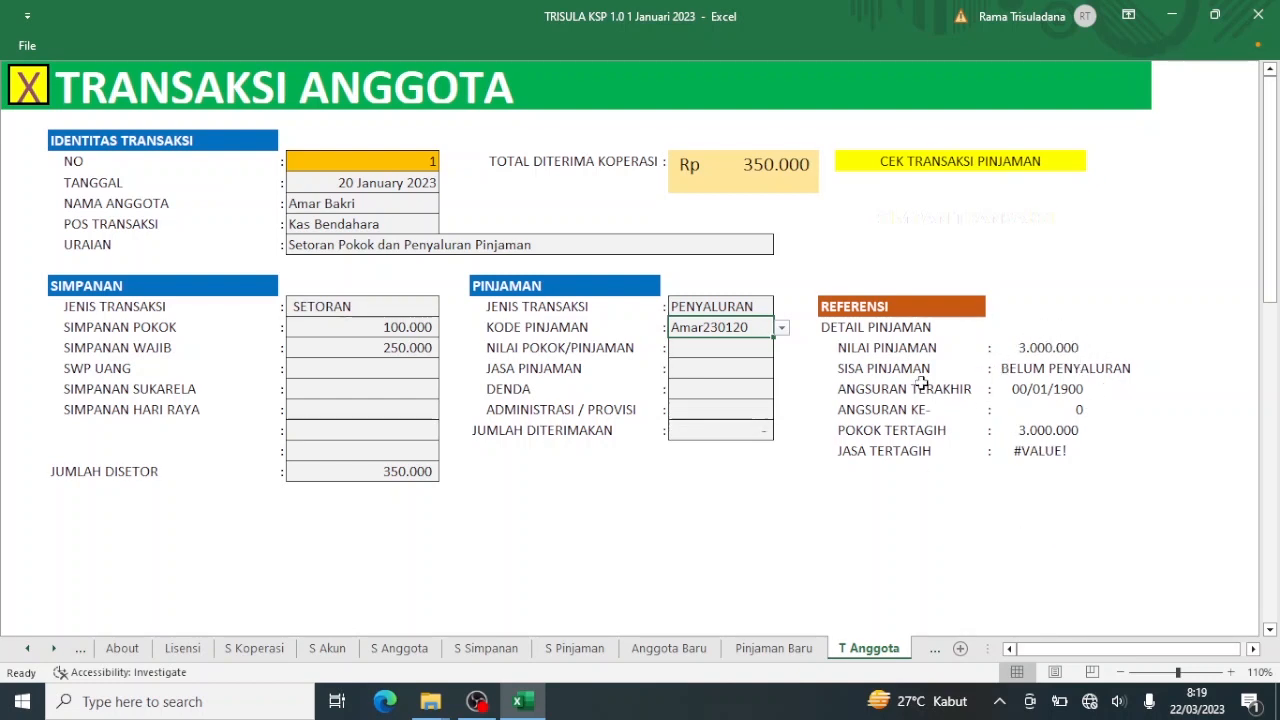
Enter a 3.000.000 loan principal and a 25.000 administration / provision fee.
left_click(737, 349)
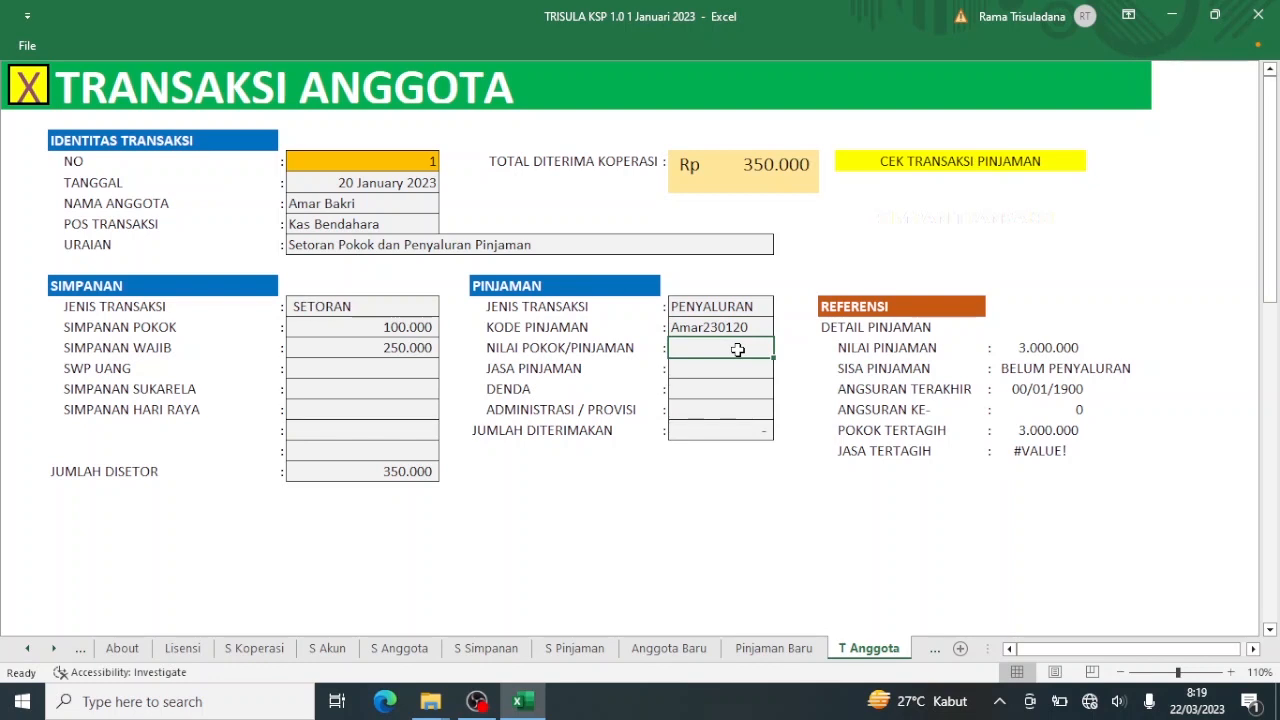
type("3.000.000")
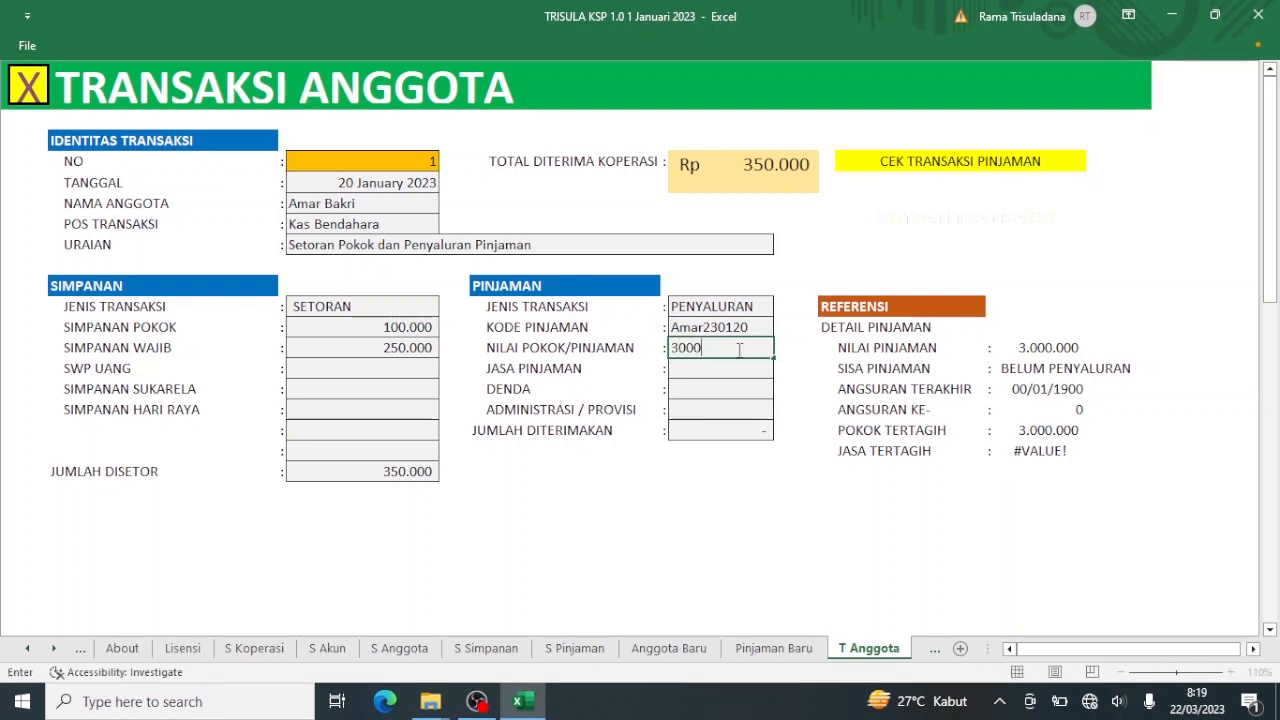
key("Return")
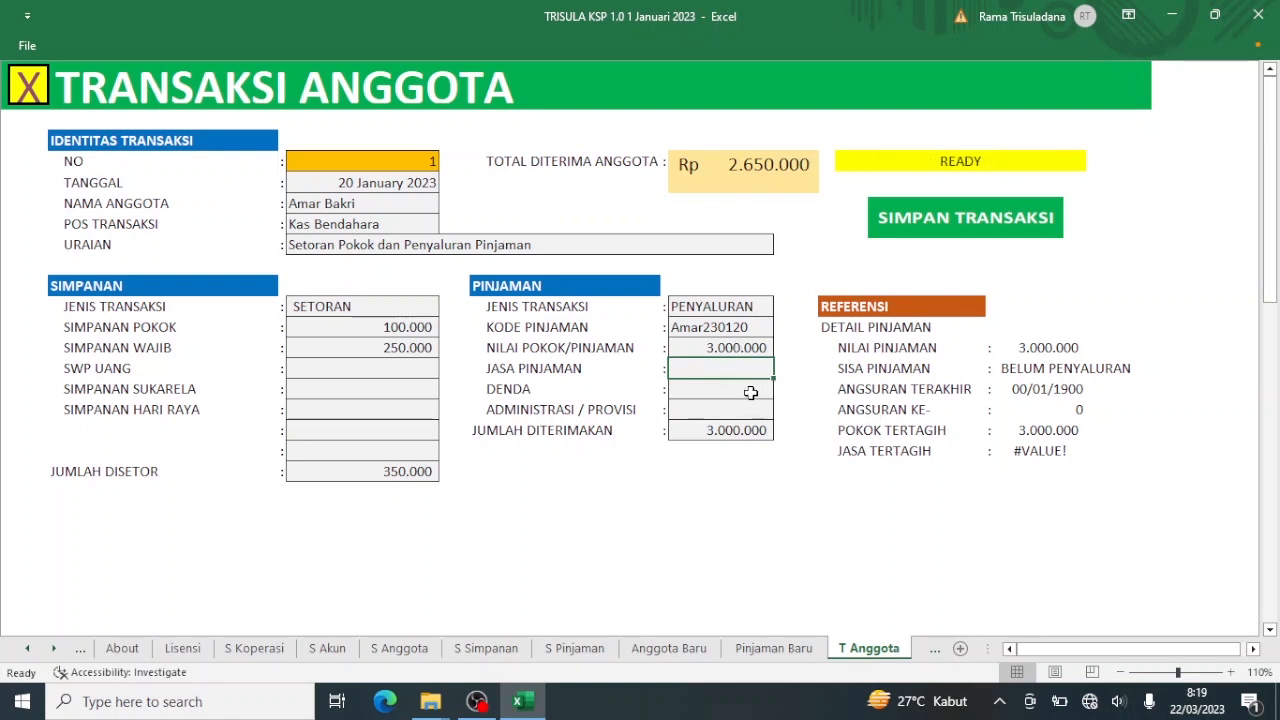
left_click(748, 392)
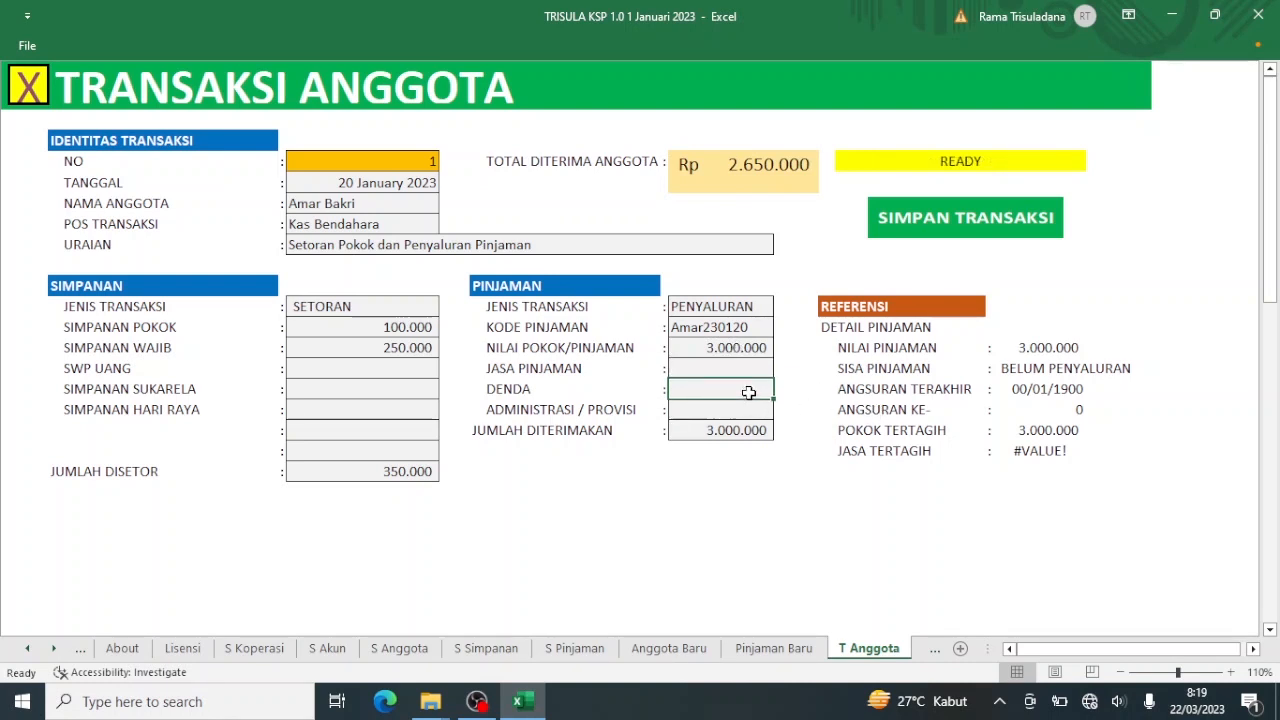
left_click(748, 368)
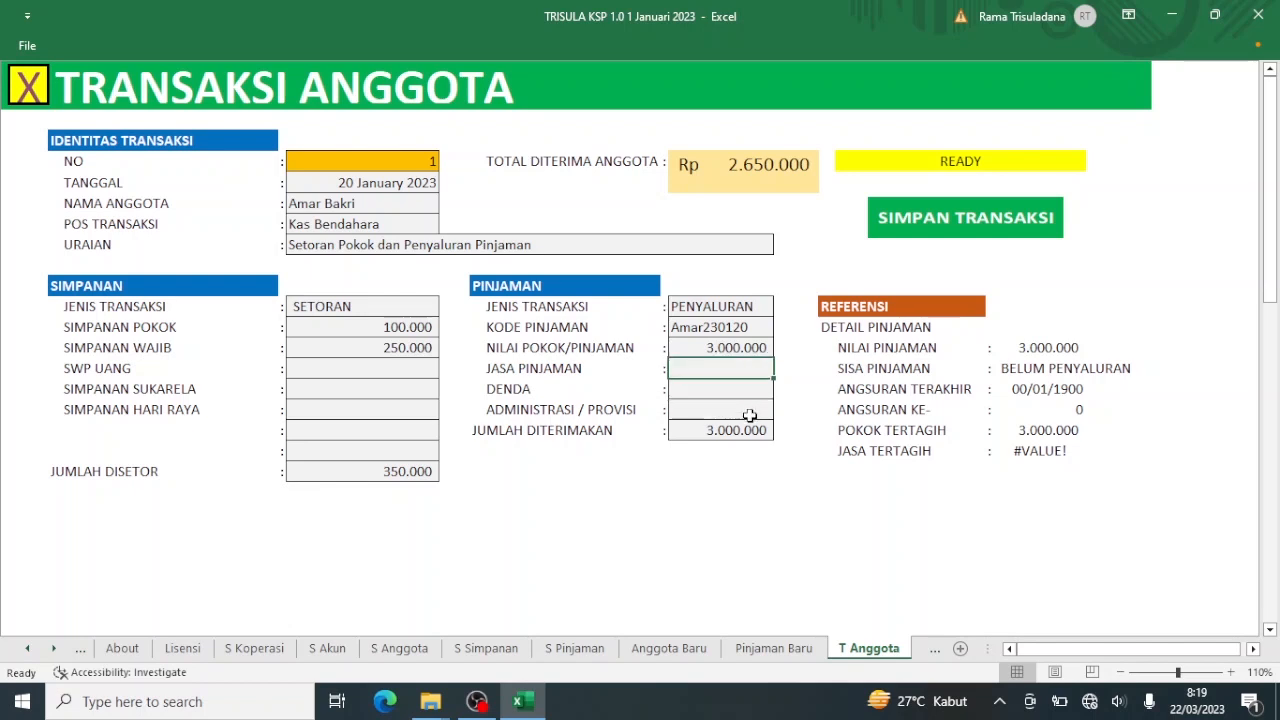
left_click(750, 413)
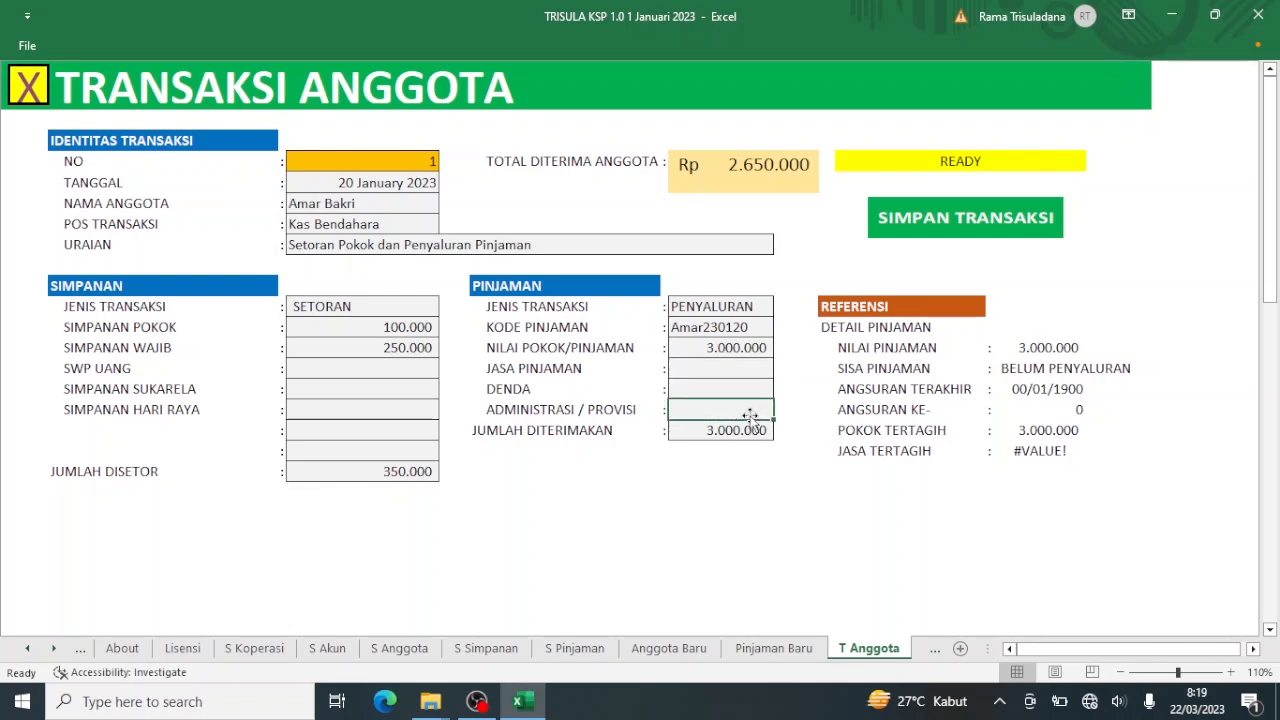
type("25000")
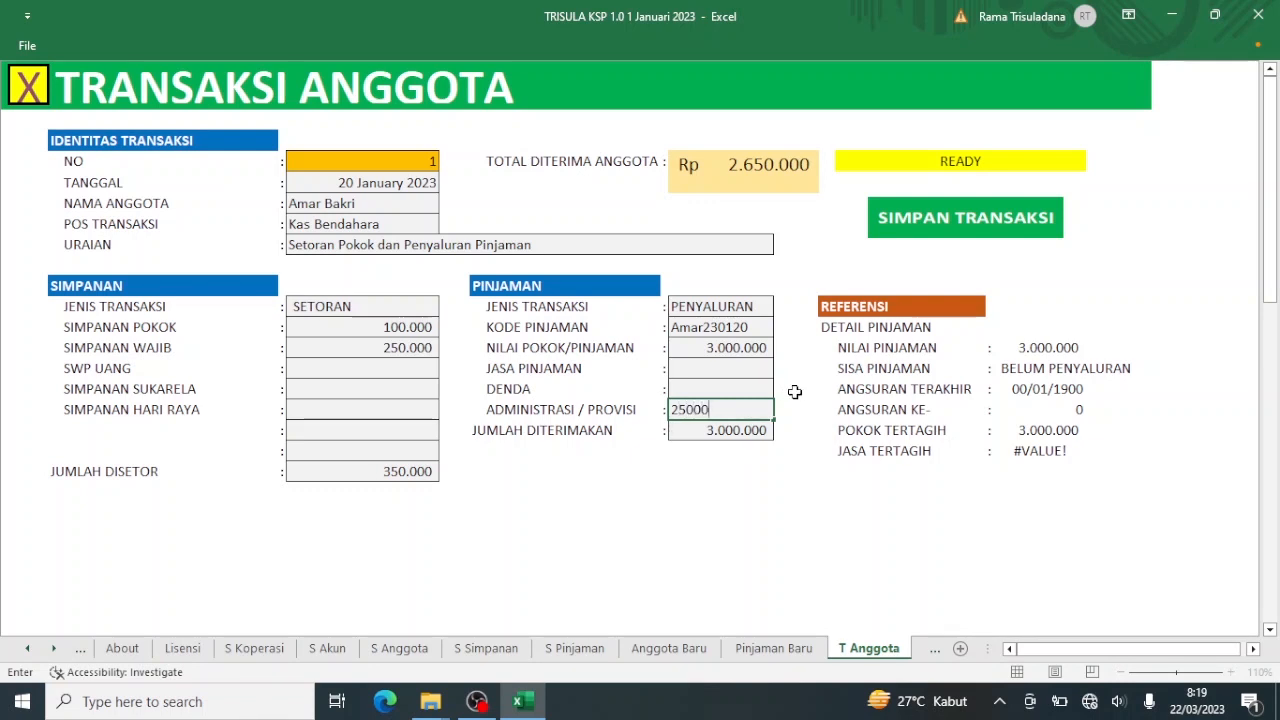
key("Return")
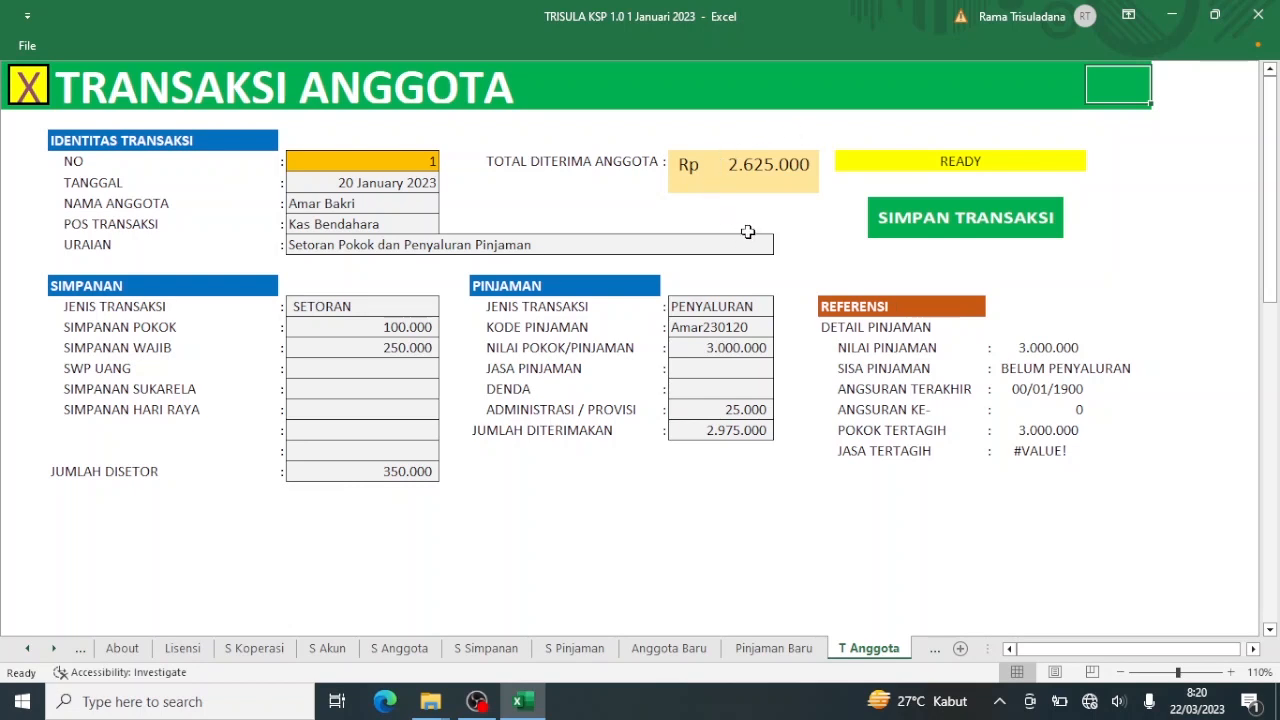
Save the transaction with SIMPAN TRANSAKSI, clearing the form for entry 2, and return to the Menu sheet.
left_click(897, 236)
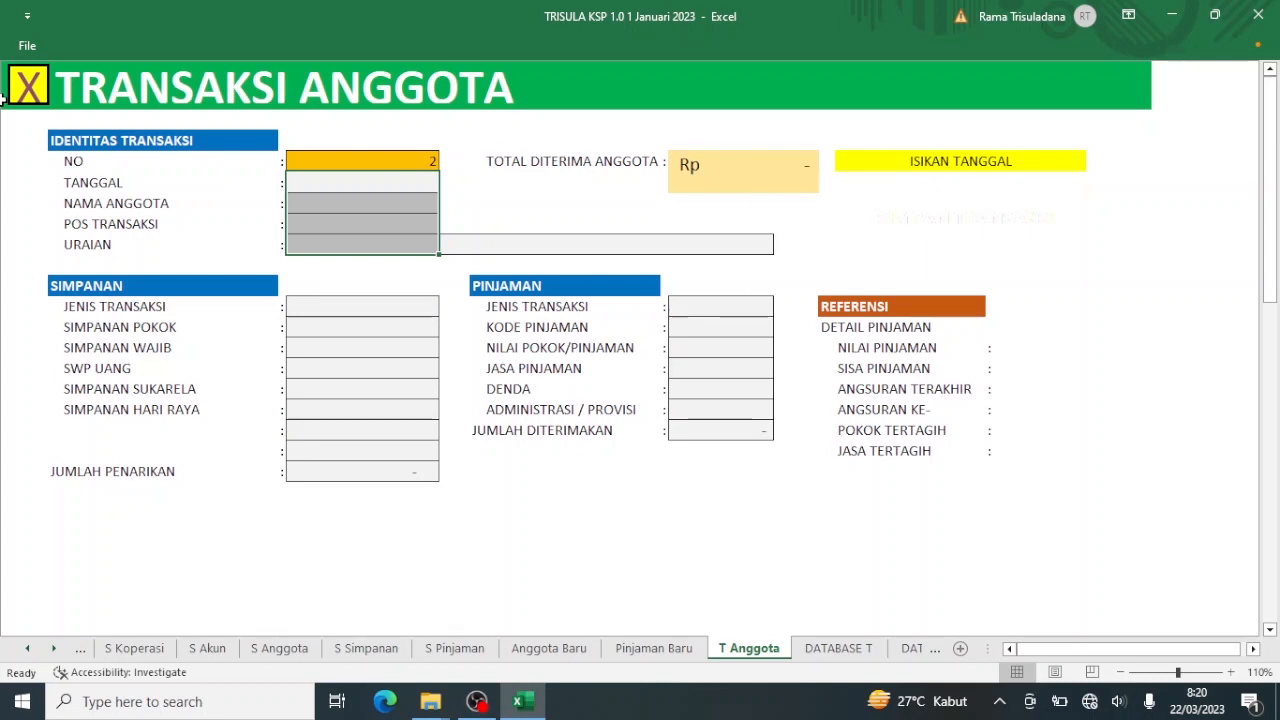
left_click(27, 88)
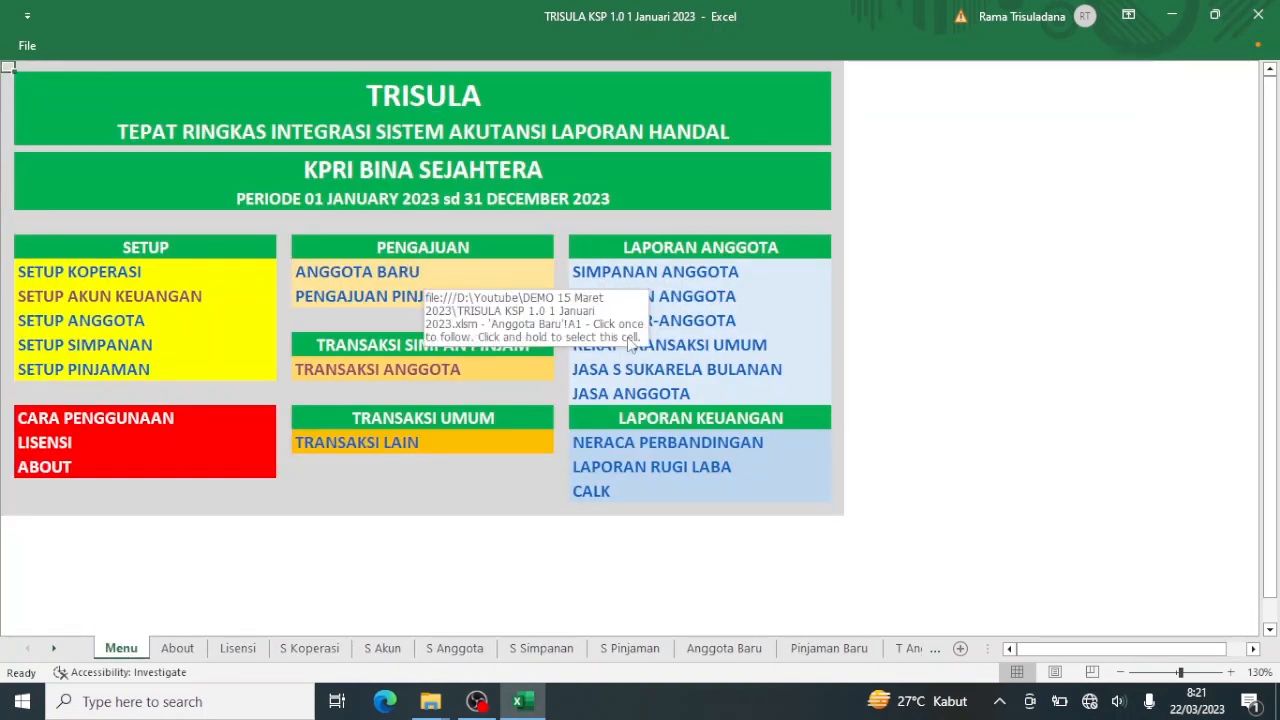
Check that the member loan report lists the new 3.000.000 loan, then go back to Menu.
left_click(668, 296)
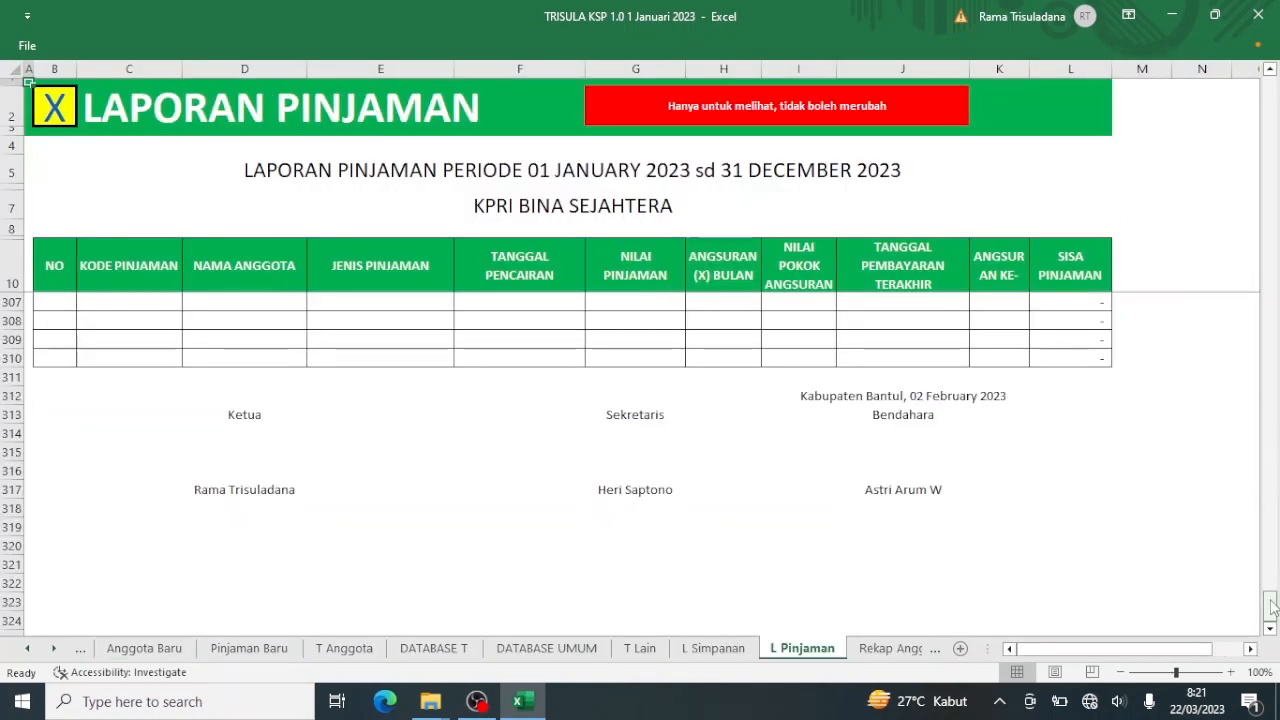
left_click_drag(1272, 605, 1270, 92)
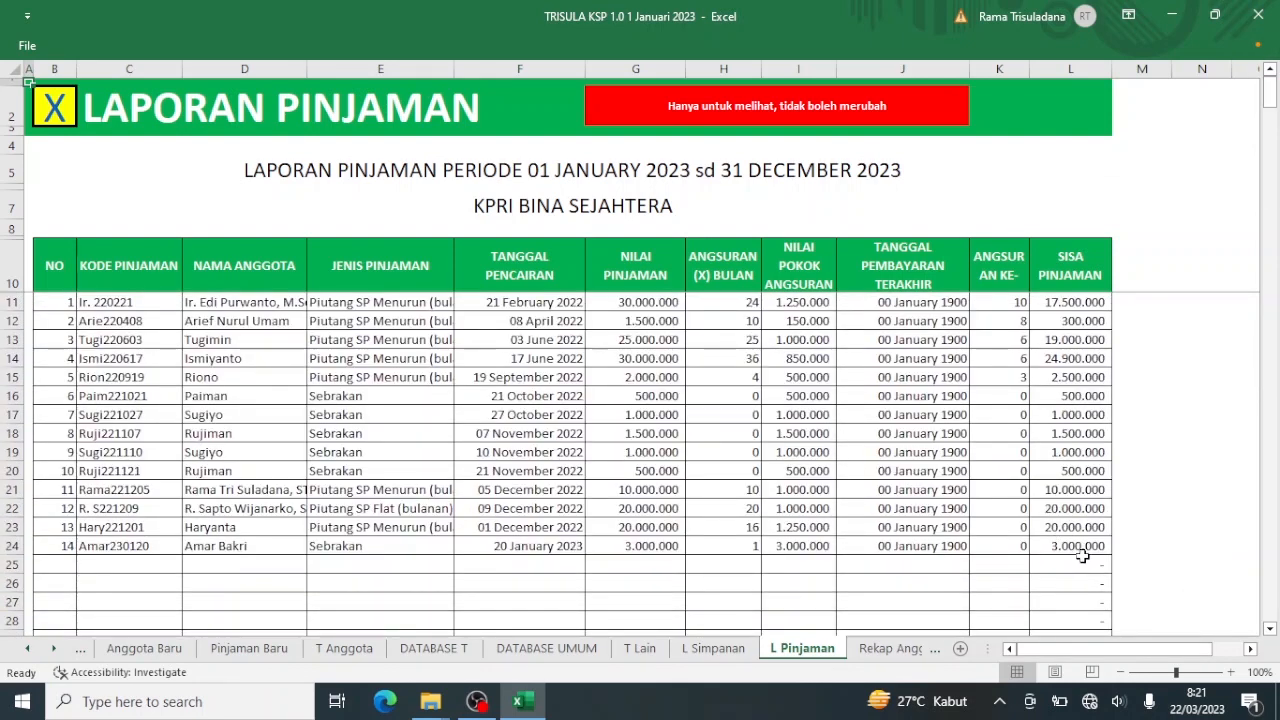
left_click(47, 117)
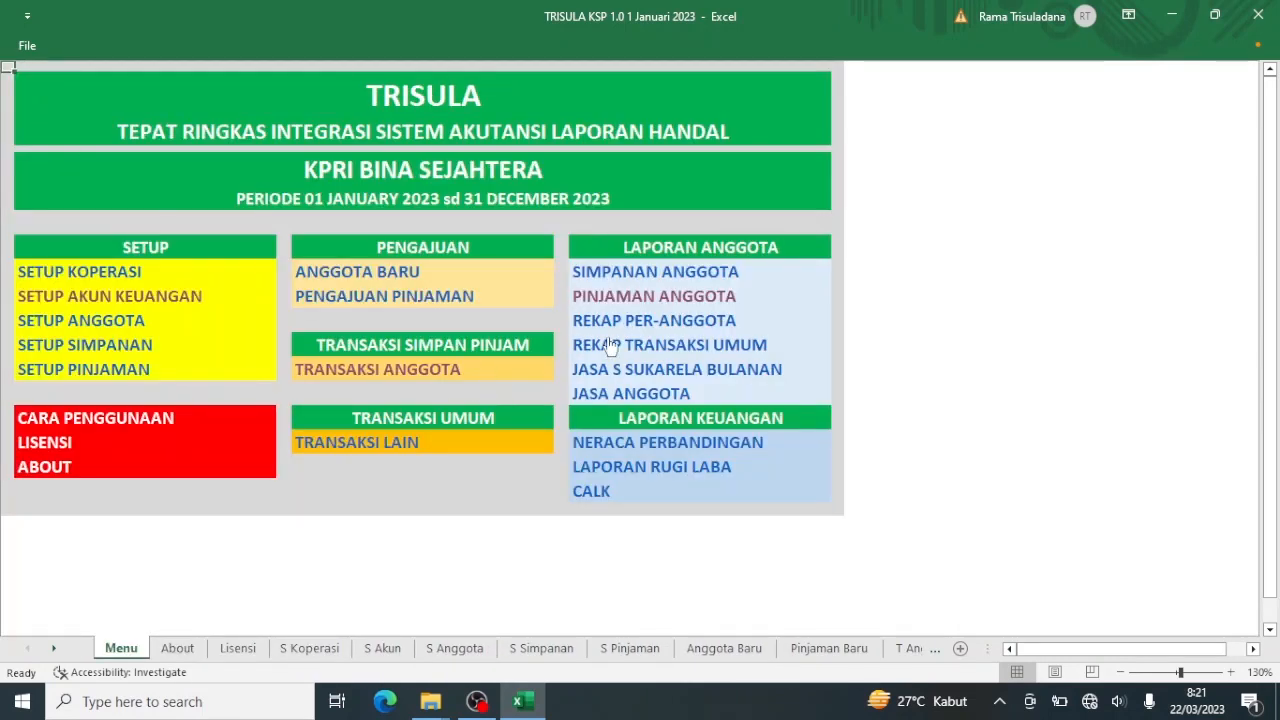
View the general transaction recap, then open the per-member recap sheet.
left_click(613, 344)
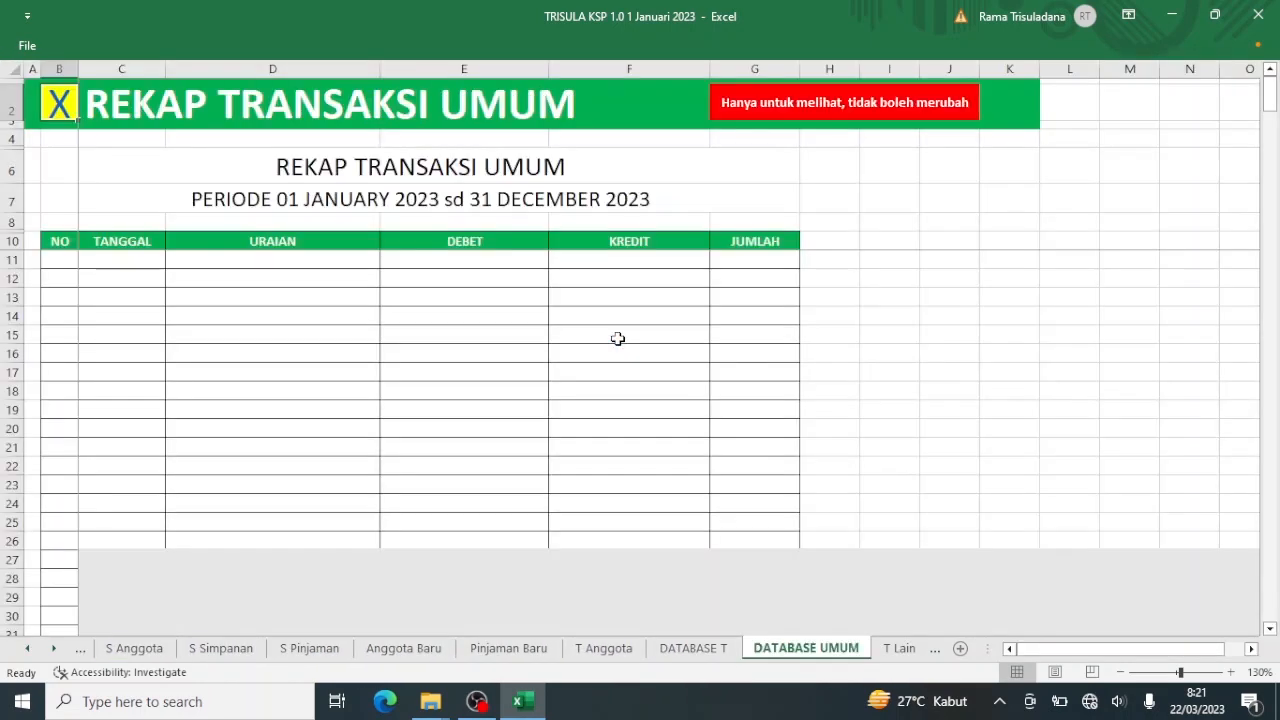
left_click(58, 101)
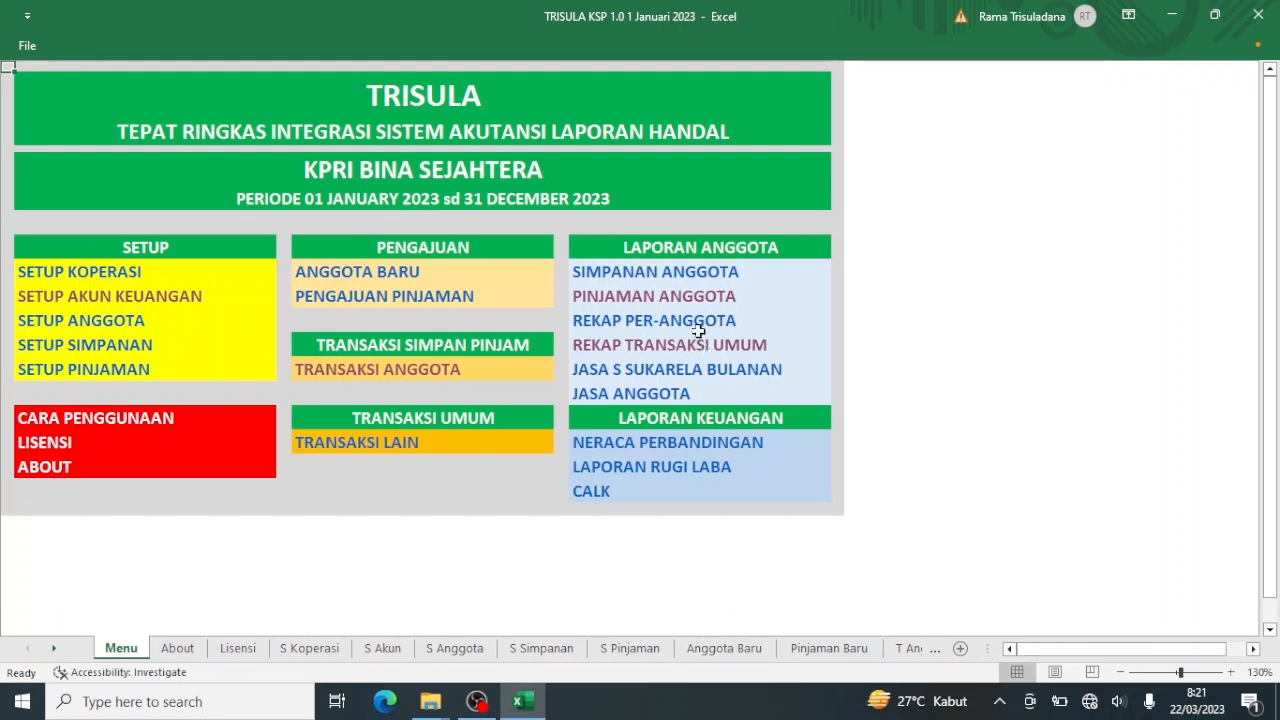
left_click(695, 323)
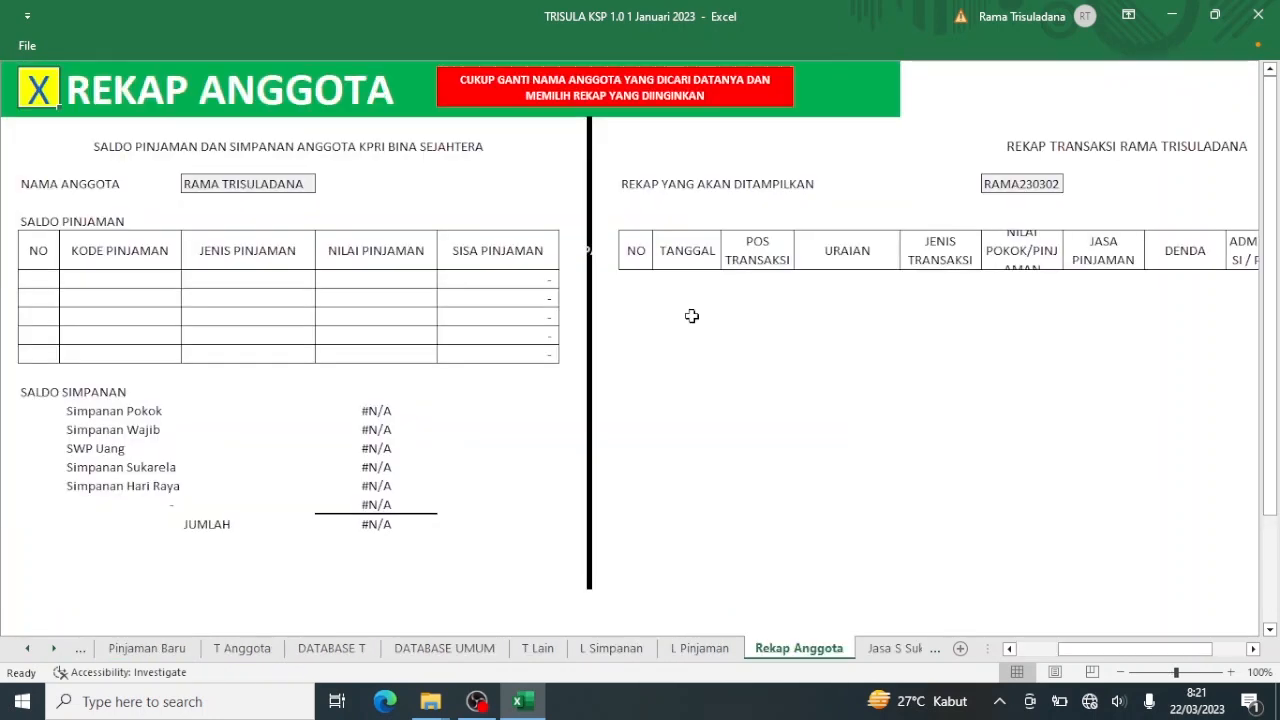
Choose the new member's name in the Rekap Anggota NAMA ANGGOTA field.
left_click(310, 190)
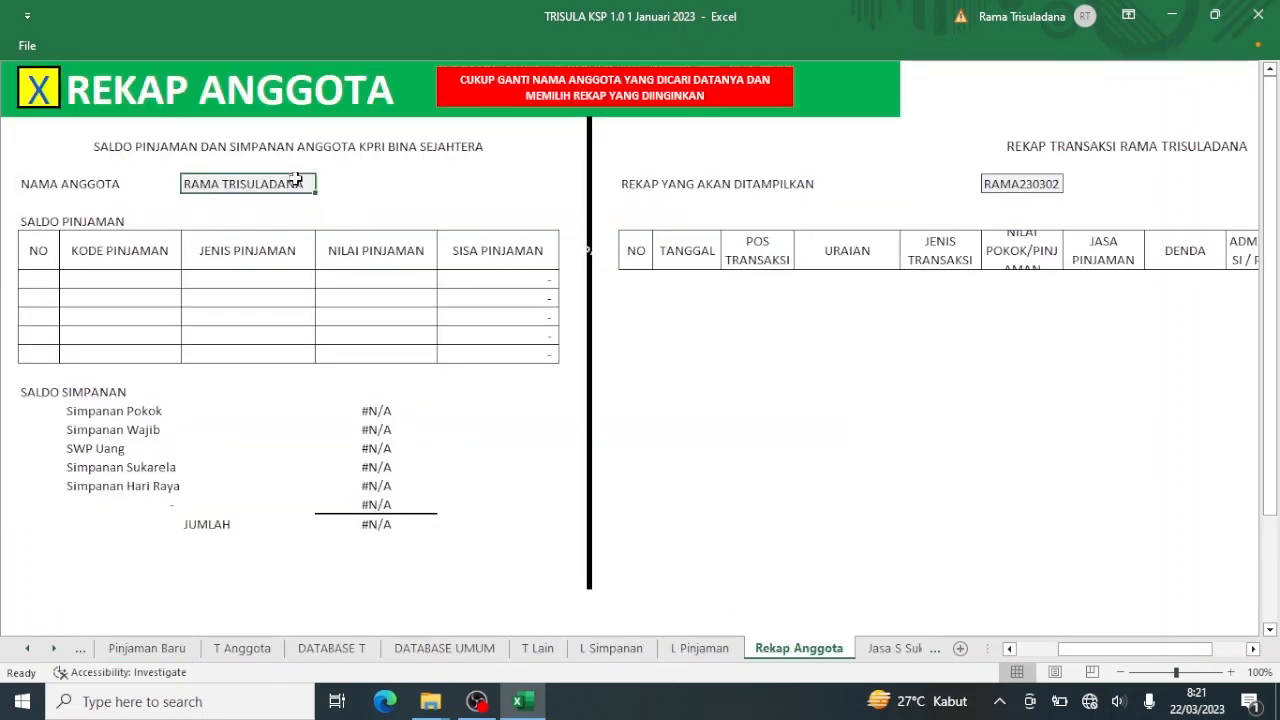
left_click(325, 187)
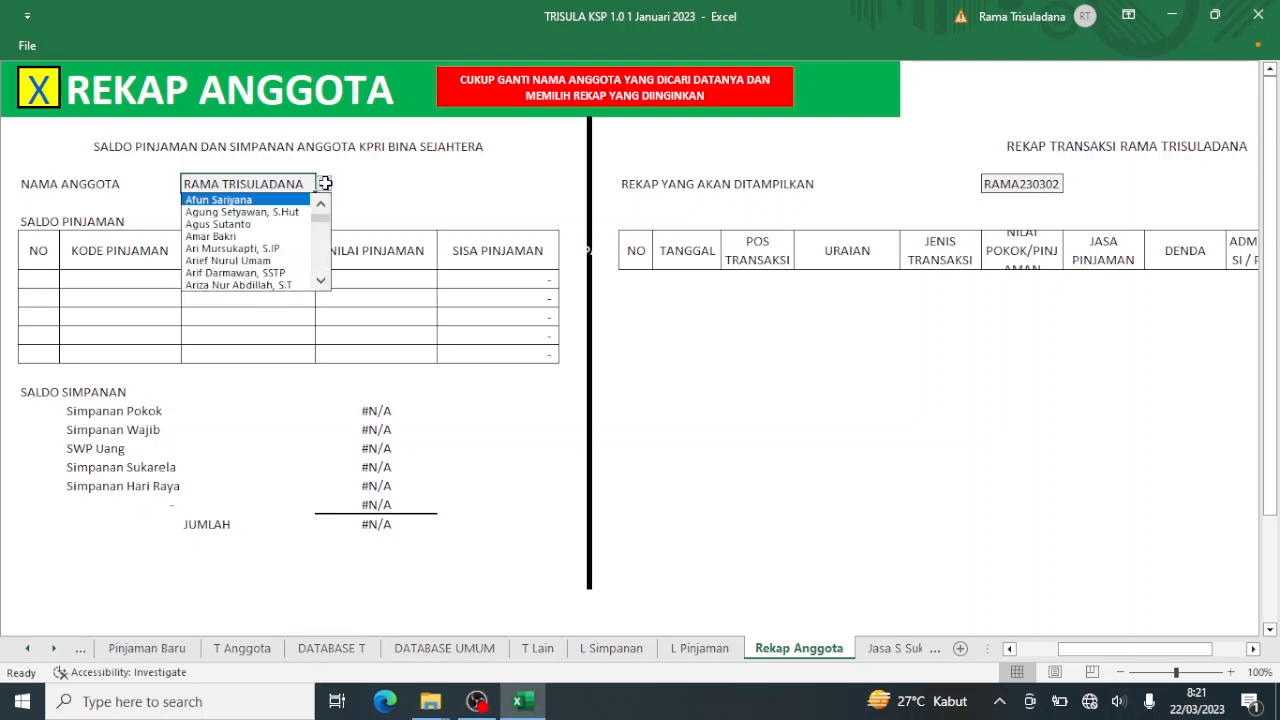
left_click(301, 234)
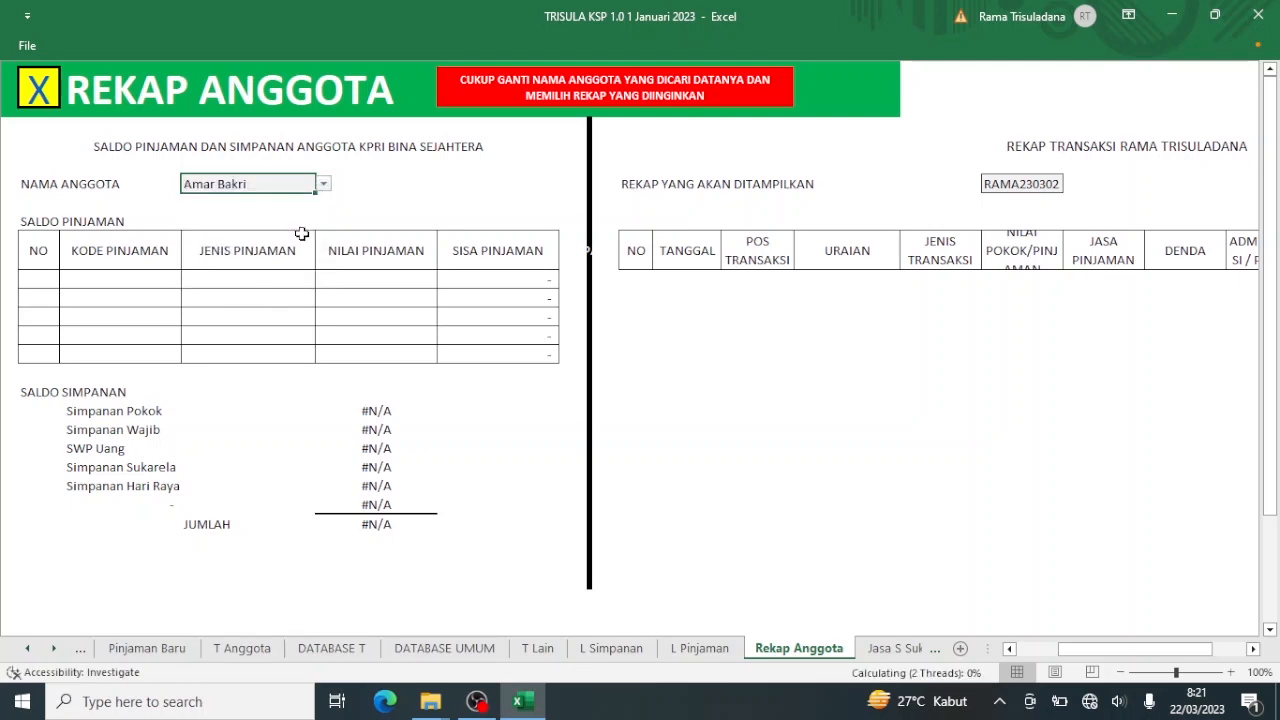
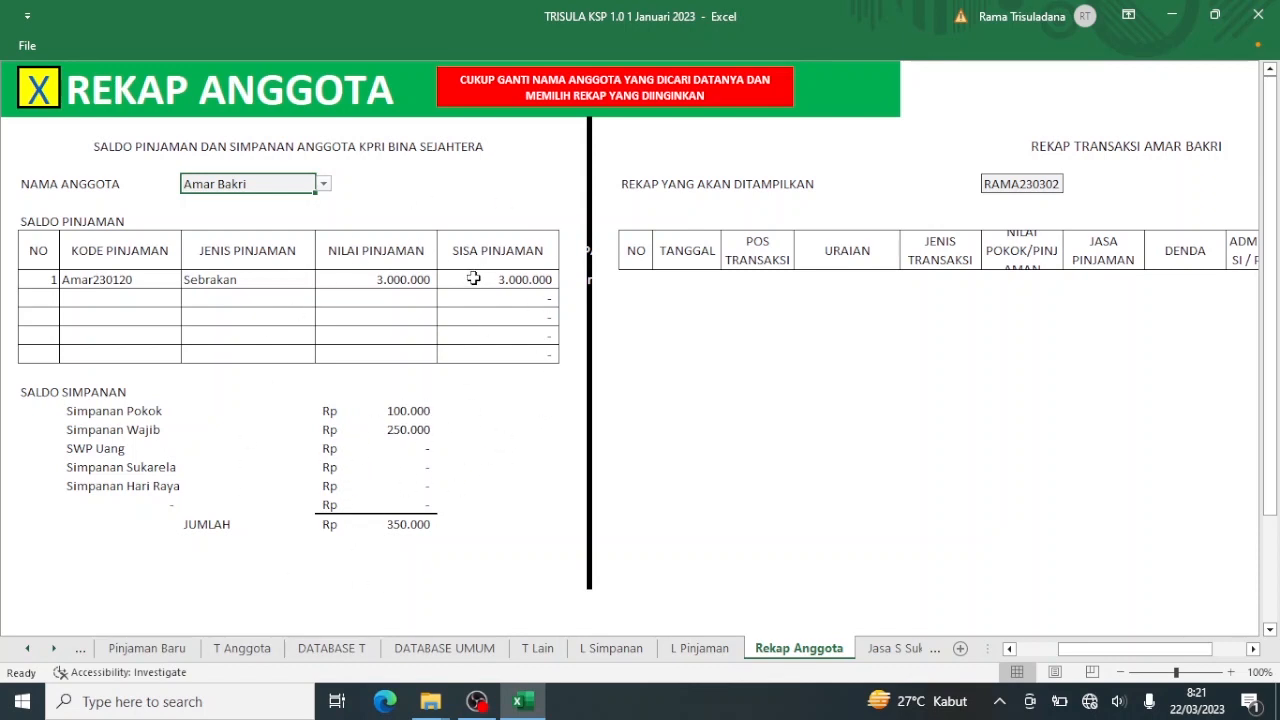
Try another member in the recap's Nama Anggota field, then switch back to the first member.
left_click(323, 183)
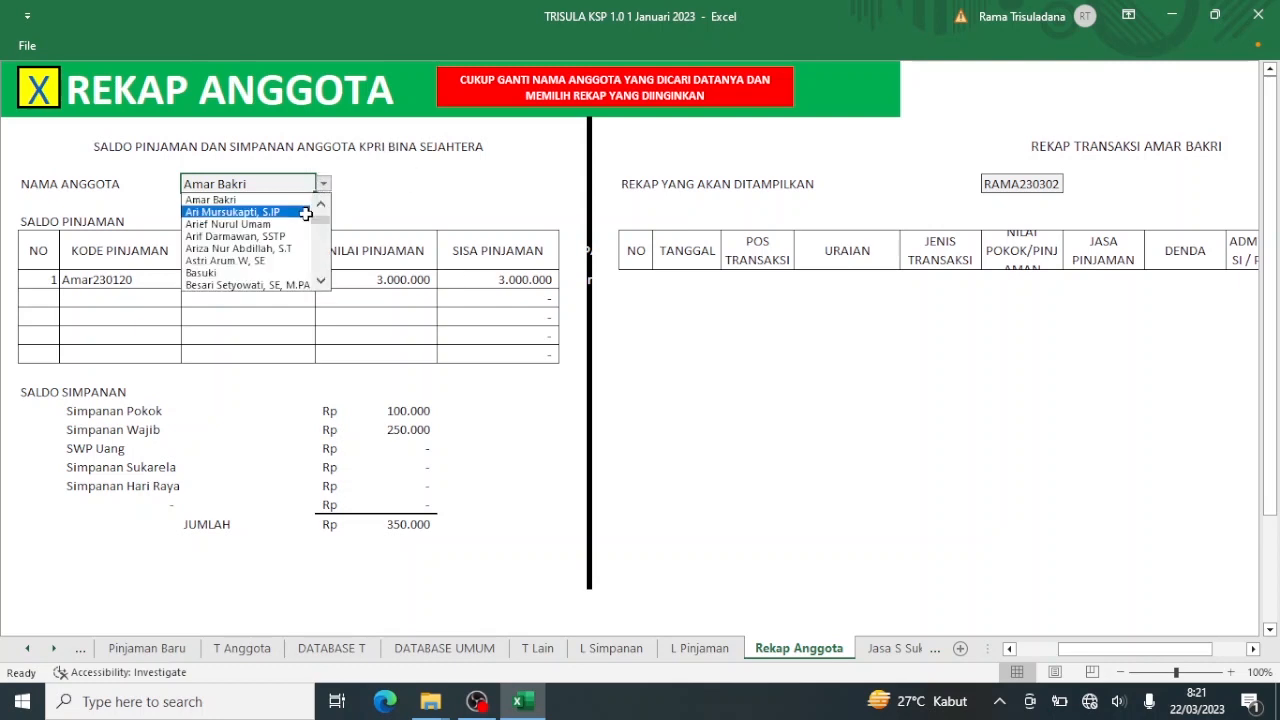
left_click(240, 212)
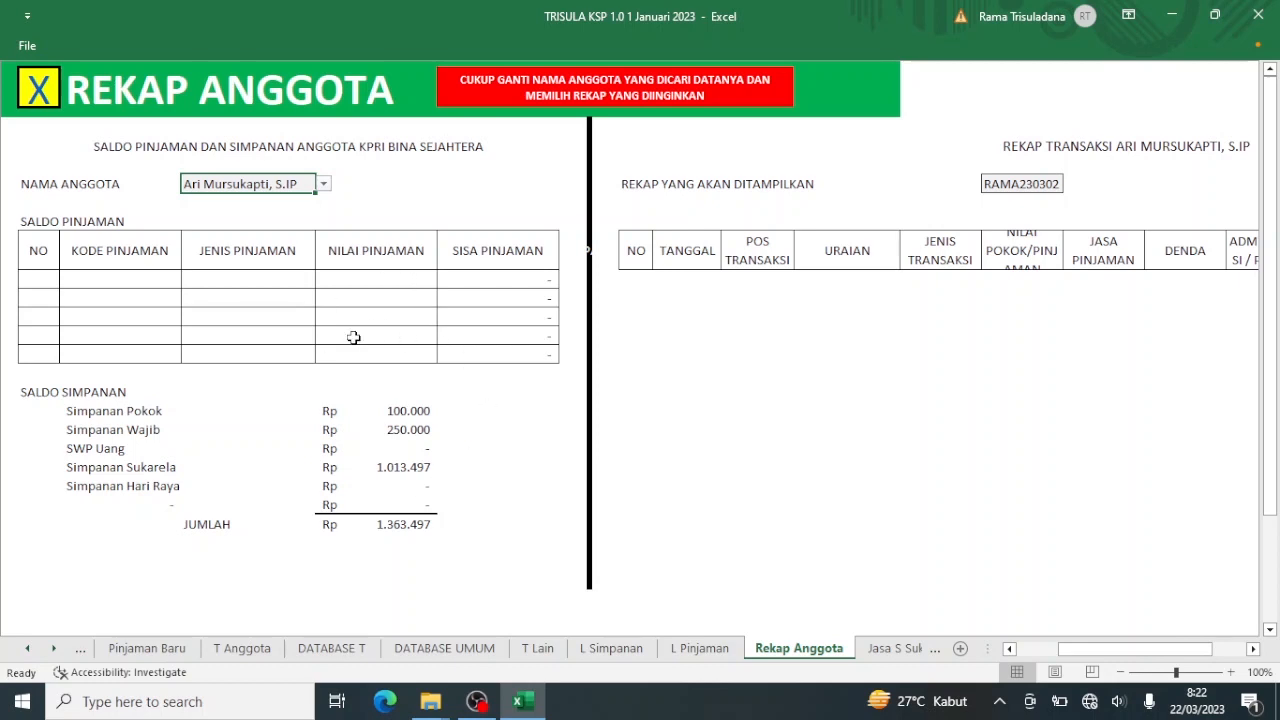
left_click(323, 186)
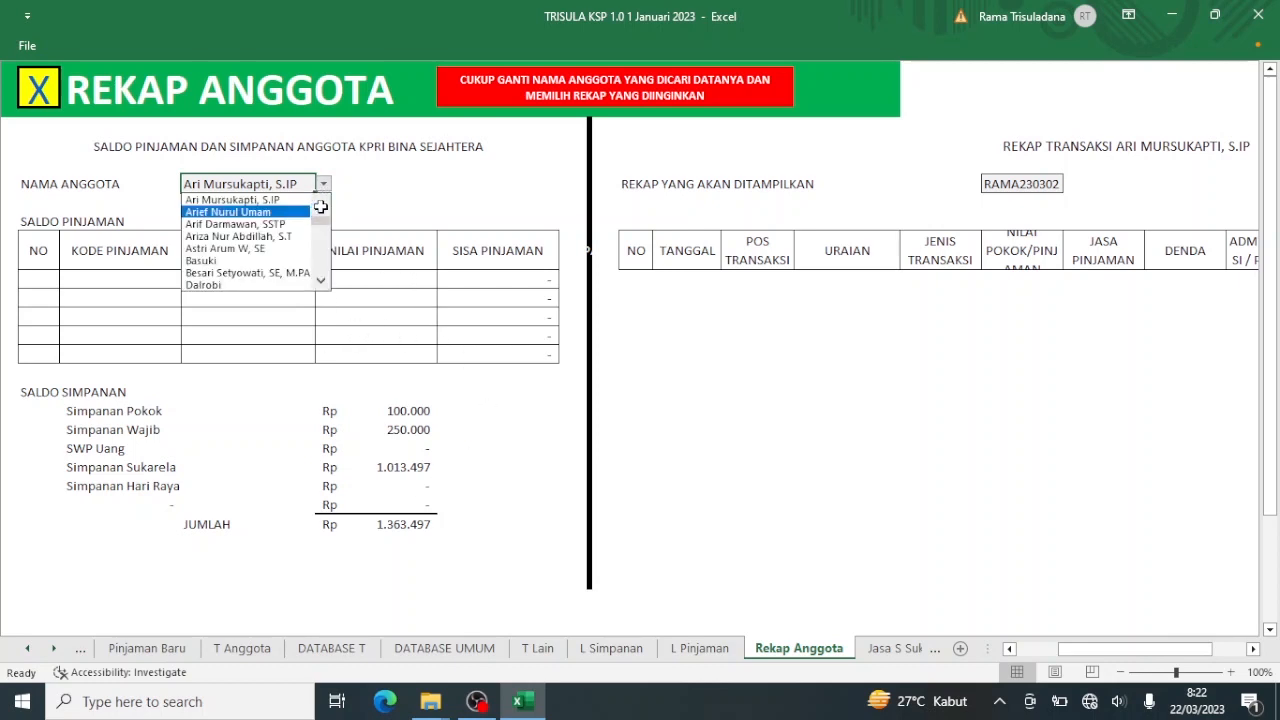
scroll(320, 206, "up", 1)
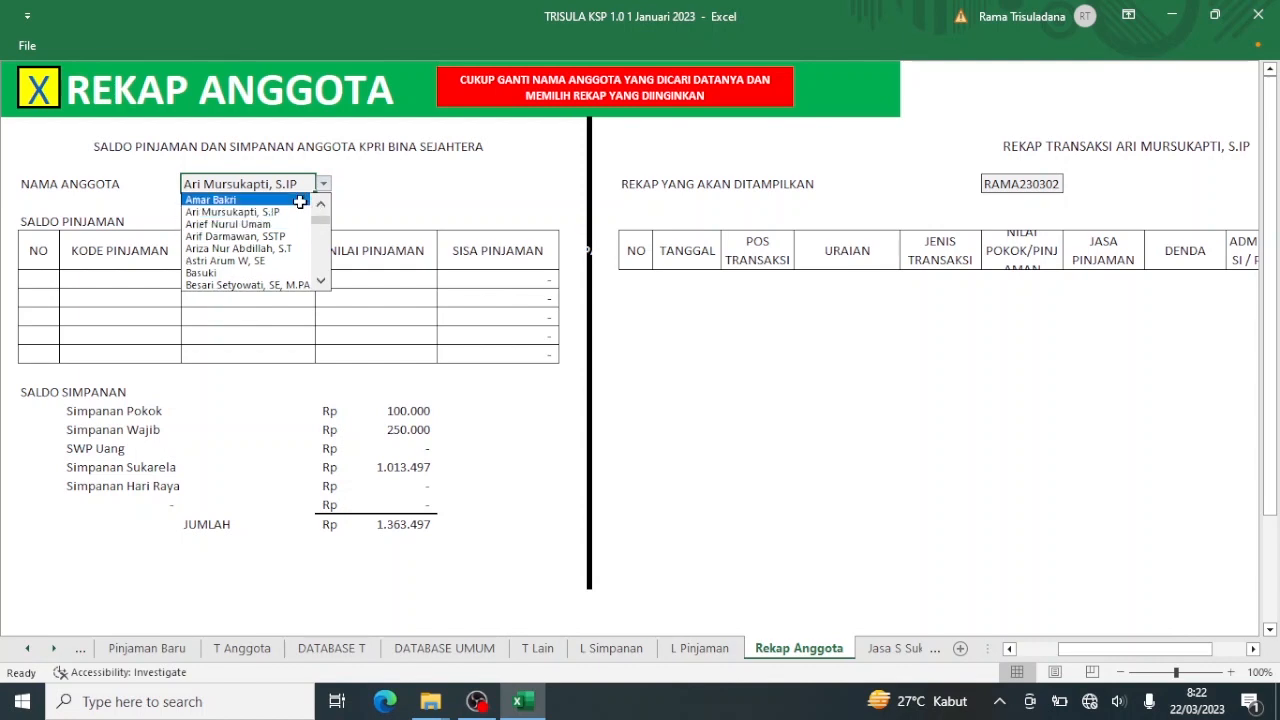
left_click(299, 200)
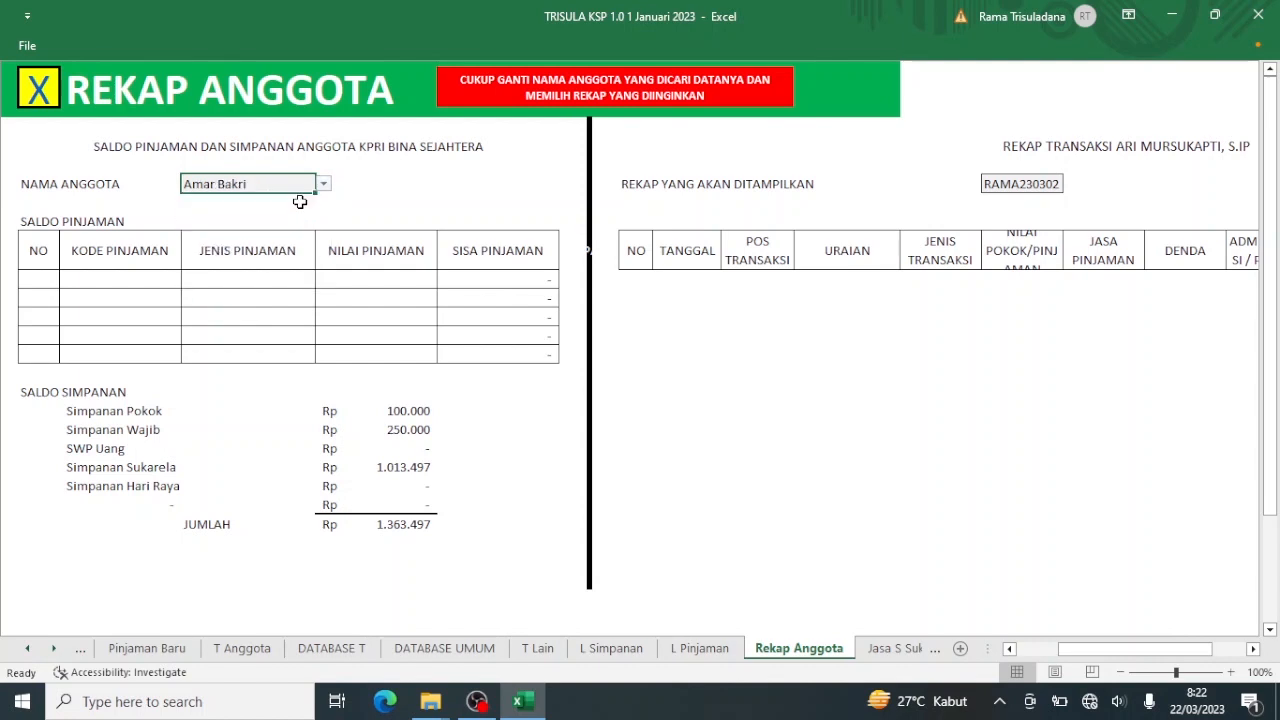
Show the member's SIMPANAN recap, check the 350.000 savings total, and return to Menu.
left_click(1042, 183)
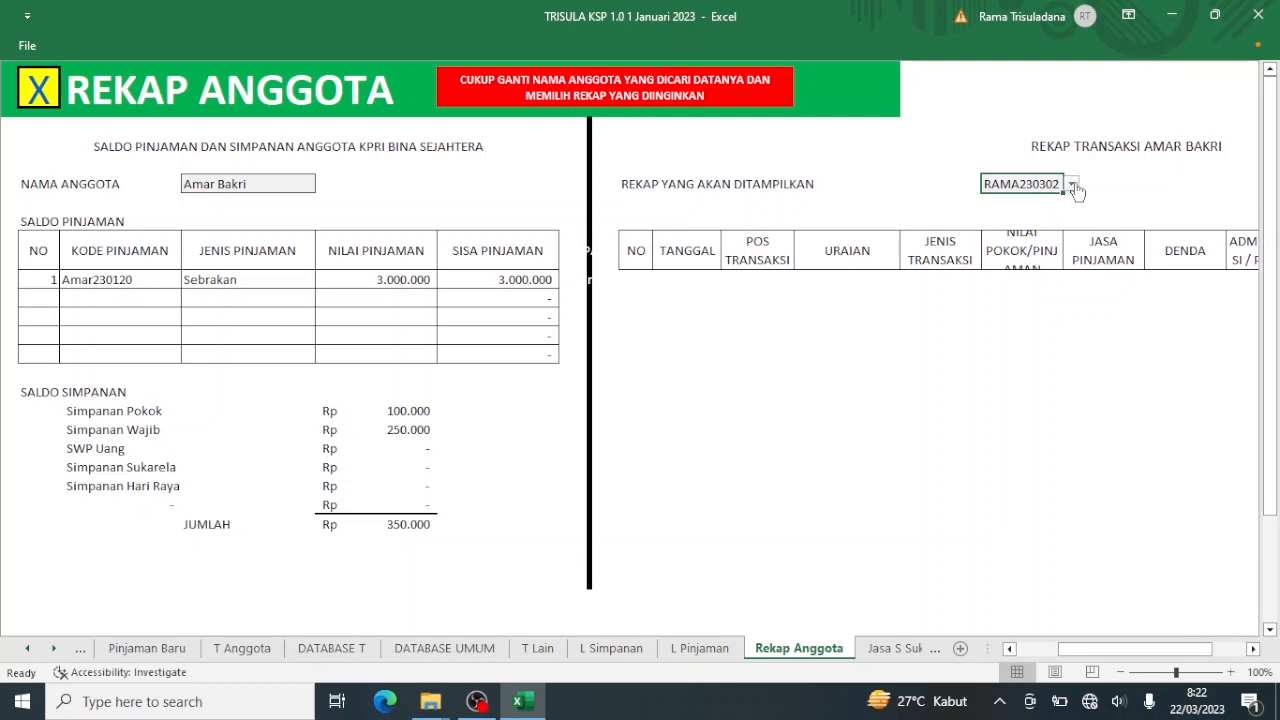
left_click(1072, 186)
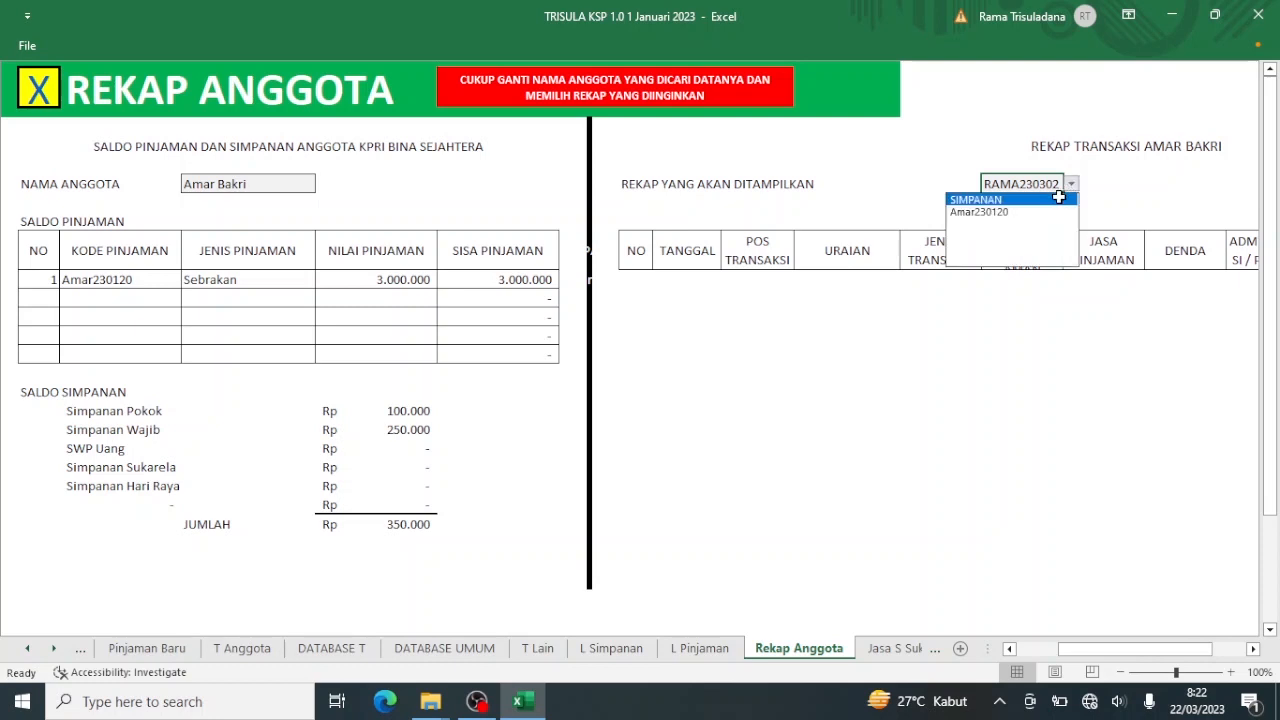
left_click(1058, 199)
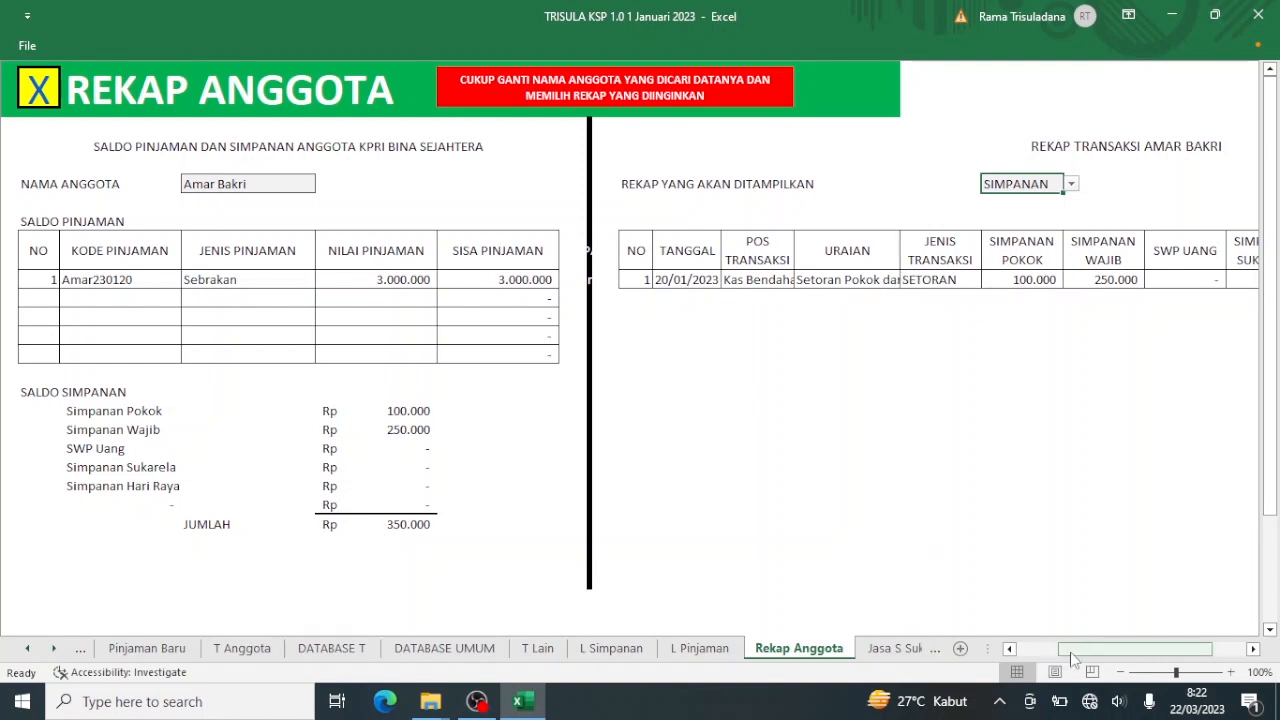
left_click_drag(1070, 657, 1104, 657)
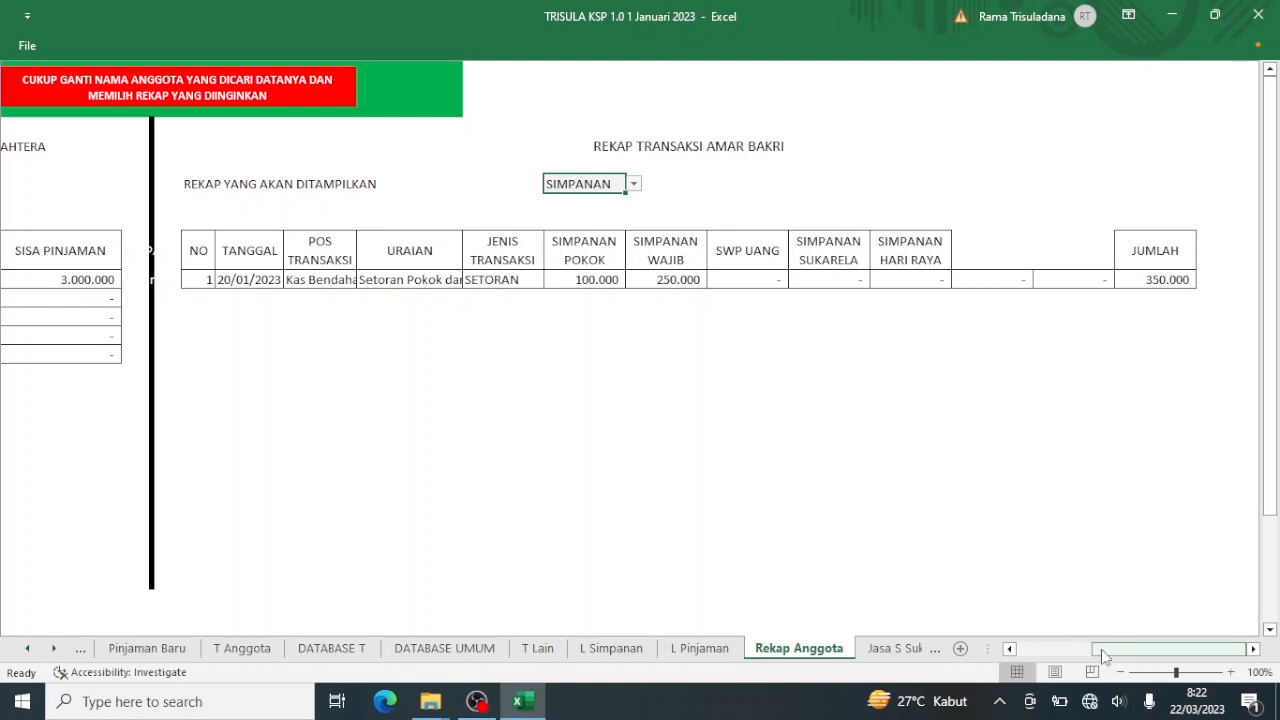
left_click_drag(1101, 649, 1038, 662)
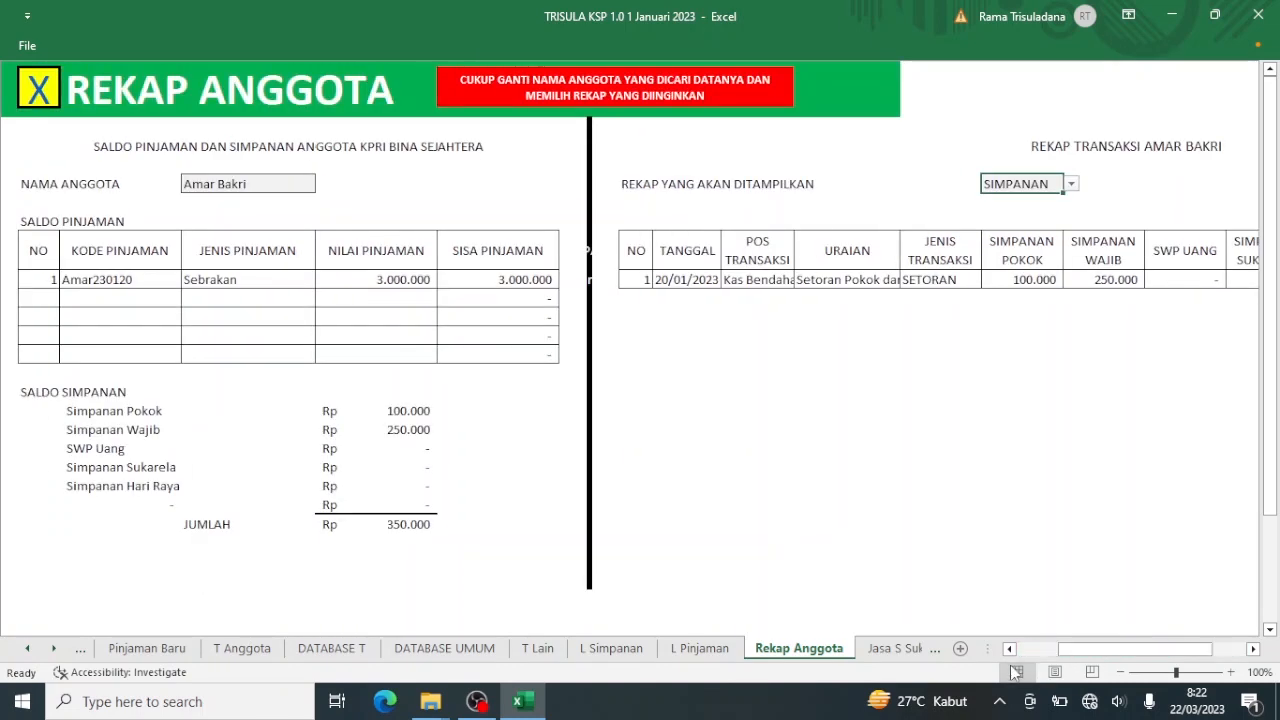
left_click(38, 90)
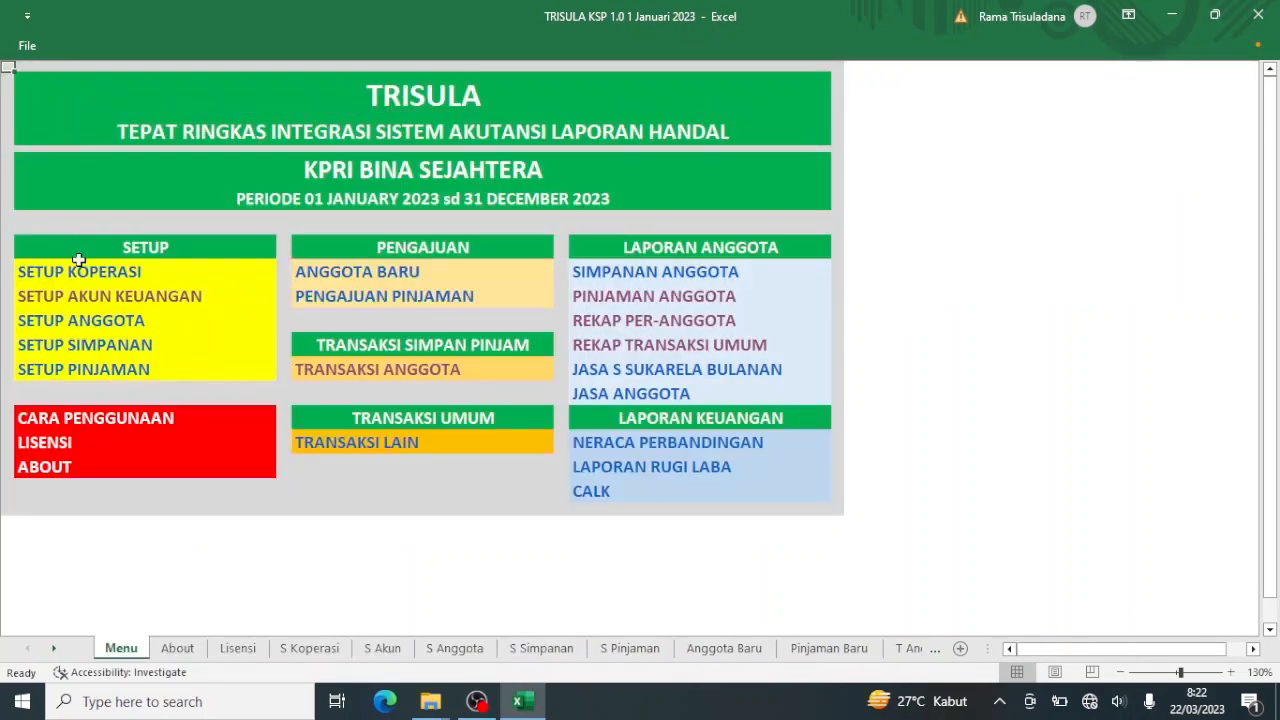
Add a Sibuhar account in row 37 of Setup Akun Keuangan, then return to Menu.
left_click(120, 296)
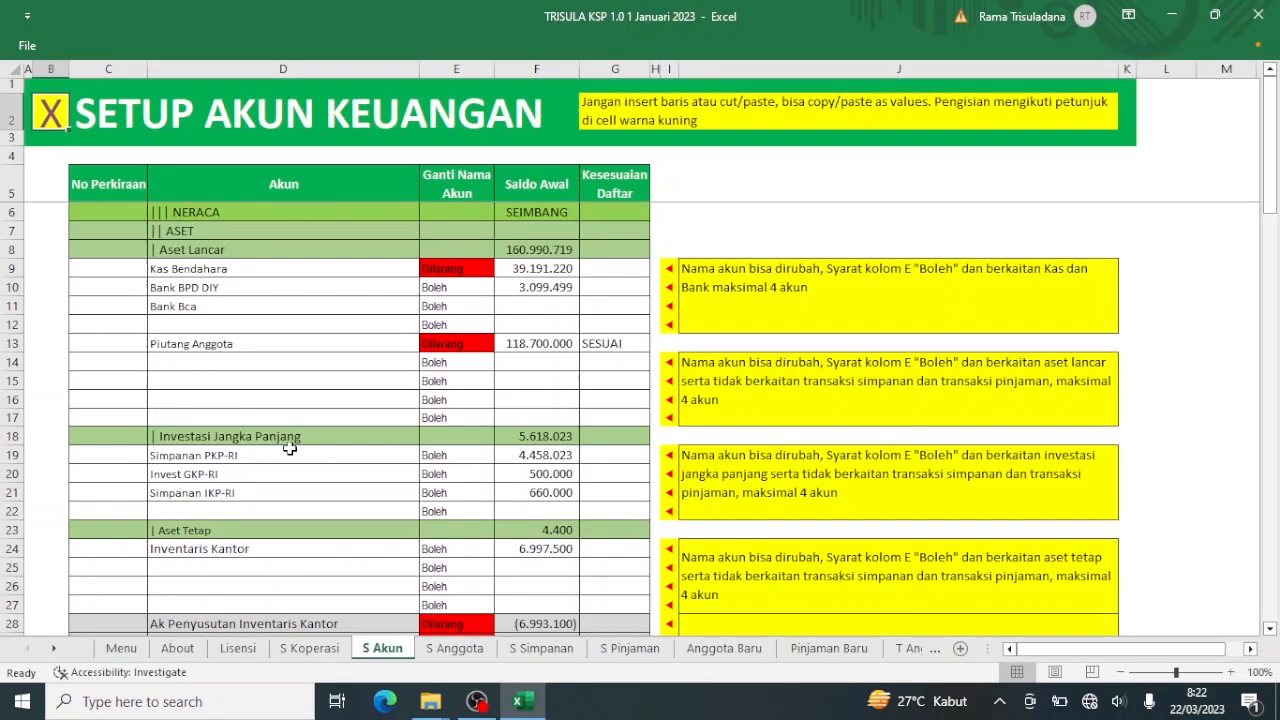
scroll(296, 459, "down", 4)
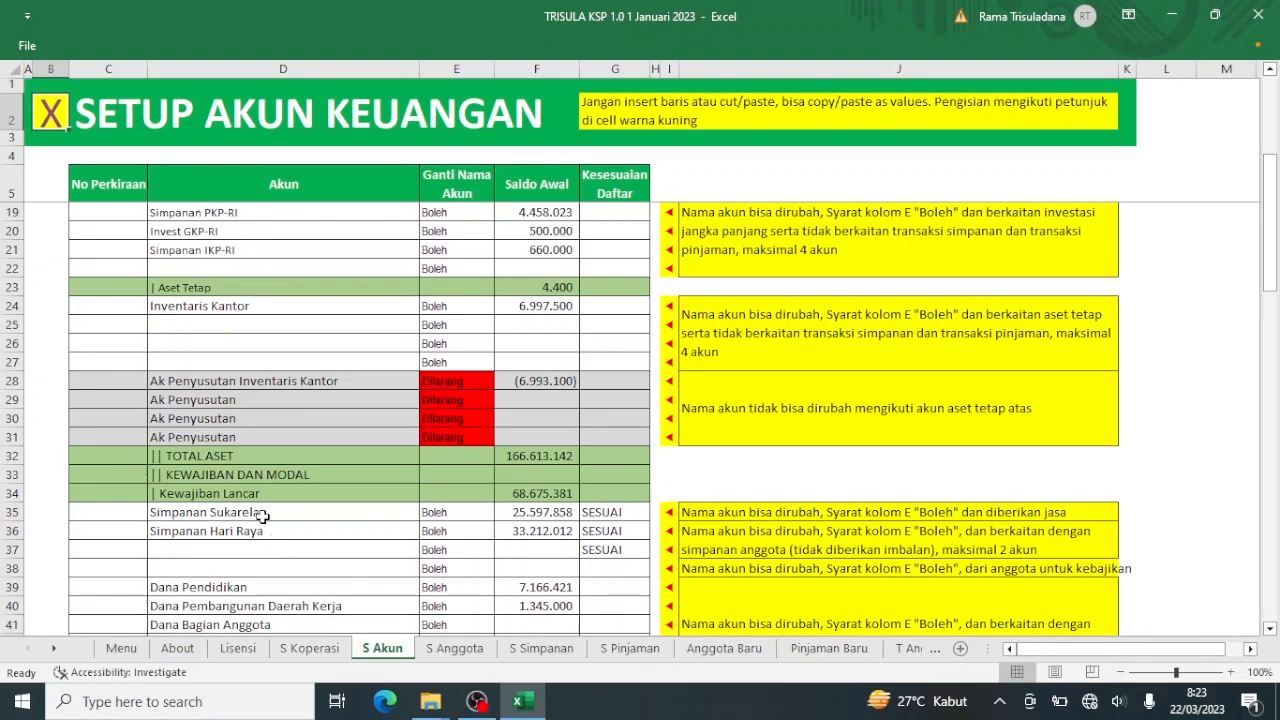
left_click(271, 548)
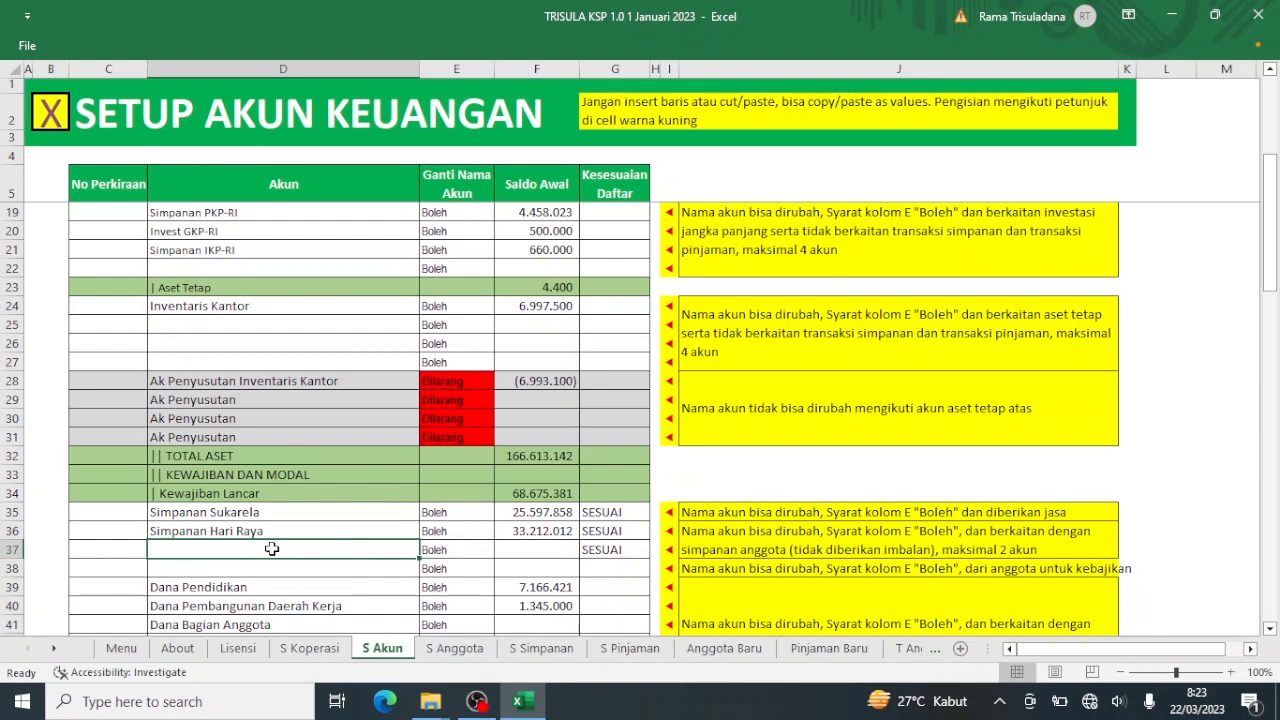
type("Sibuhar")
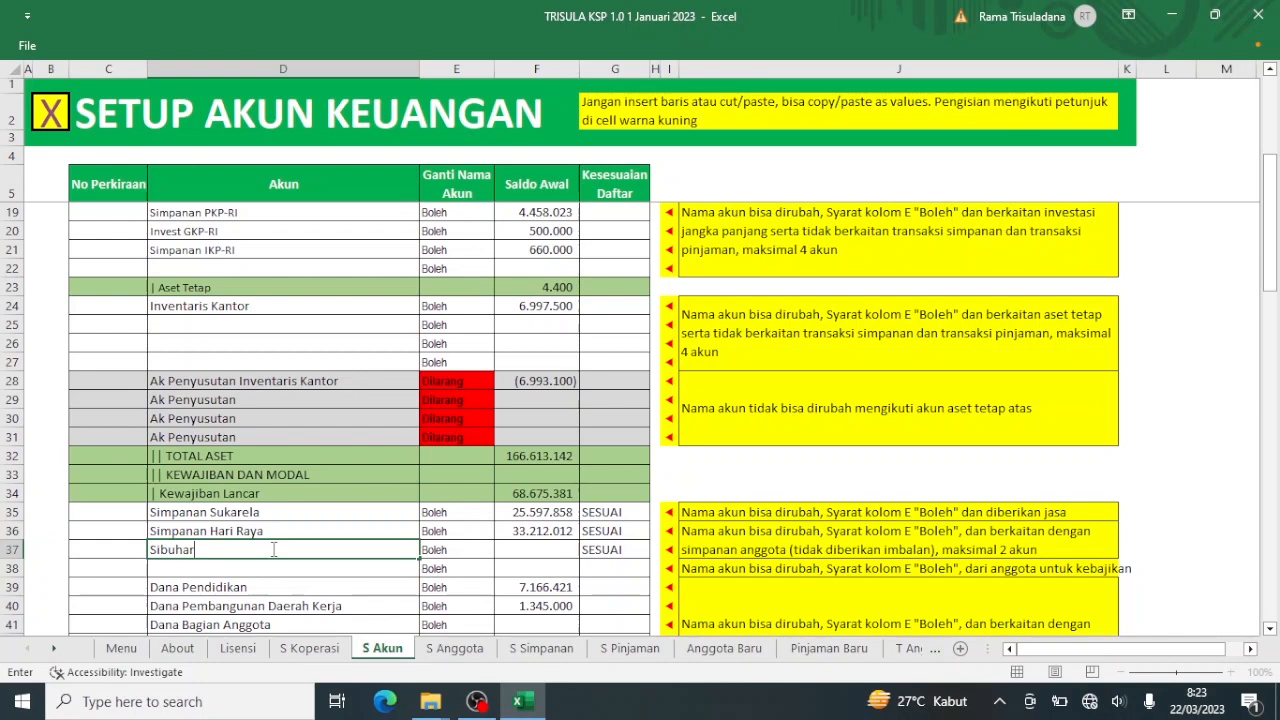
key("Return")
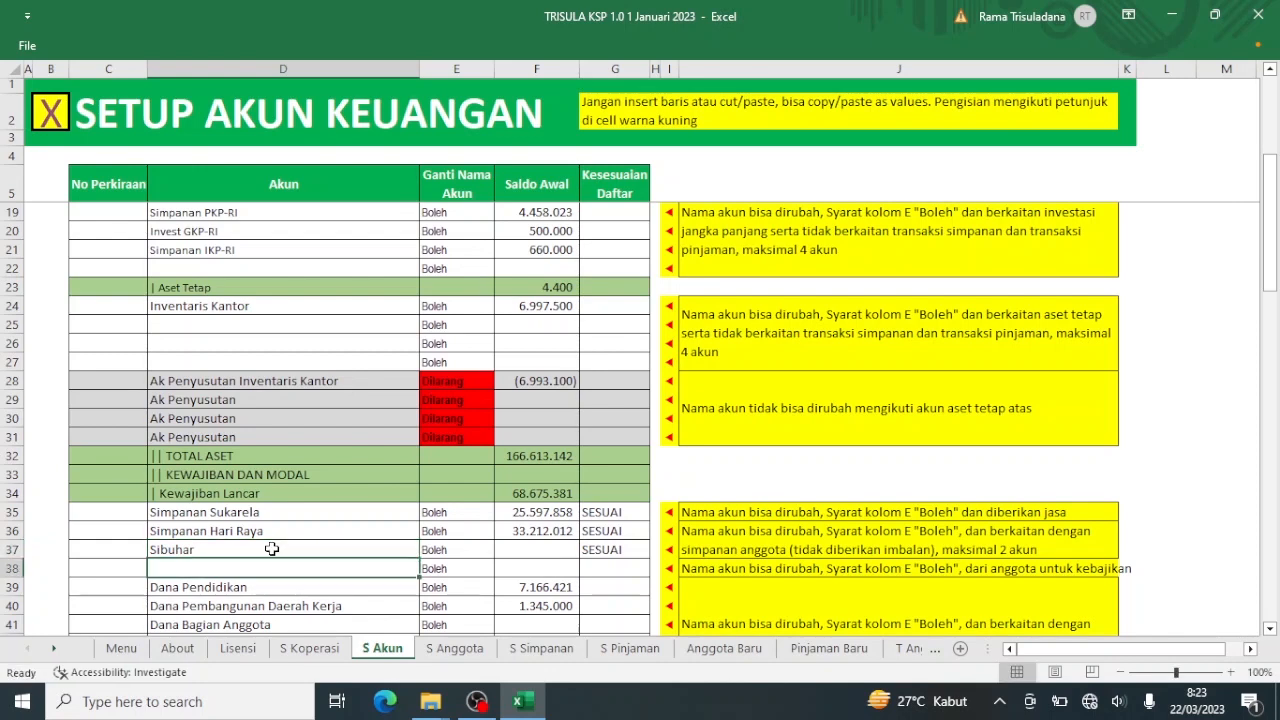
left_click(47, 112)
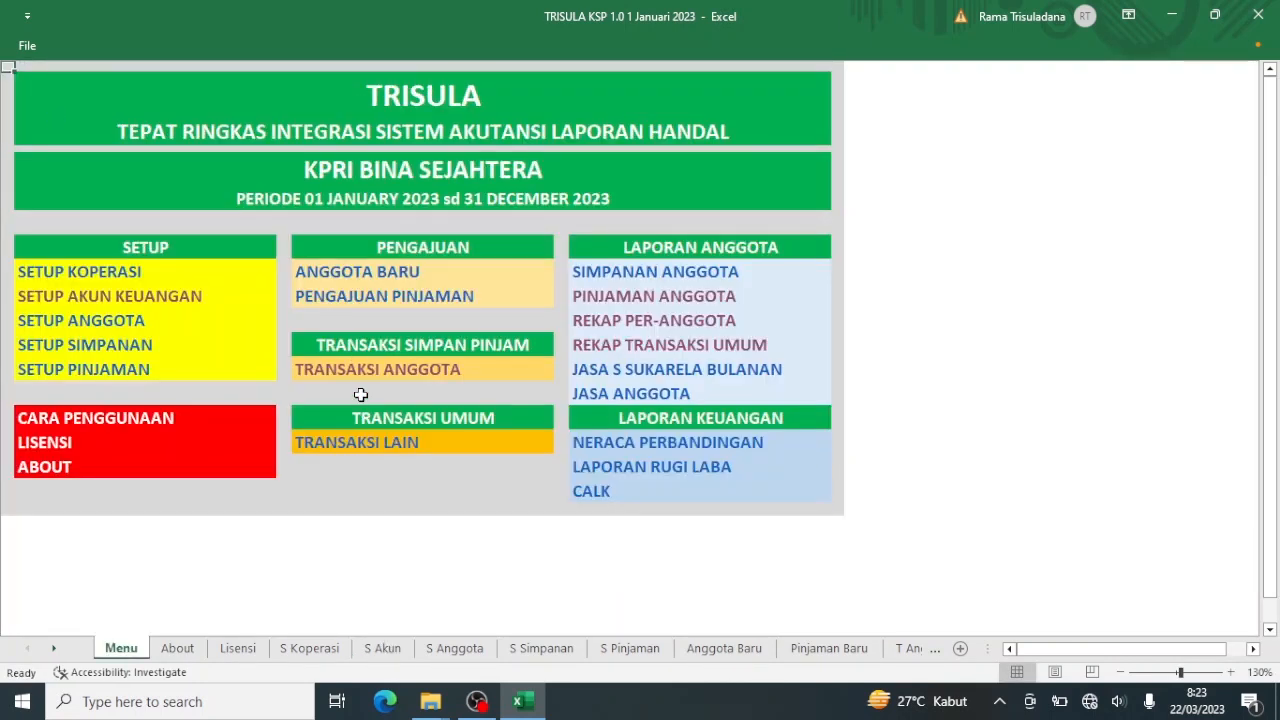
Check the new Sibuhar field in the transaction form and the SIBUHAR column in Rekap Anggota.
left_click(357, 377)
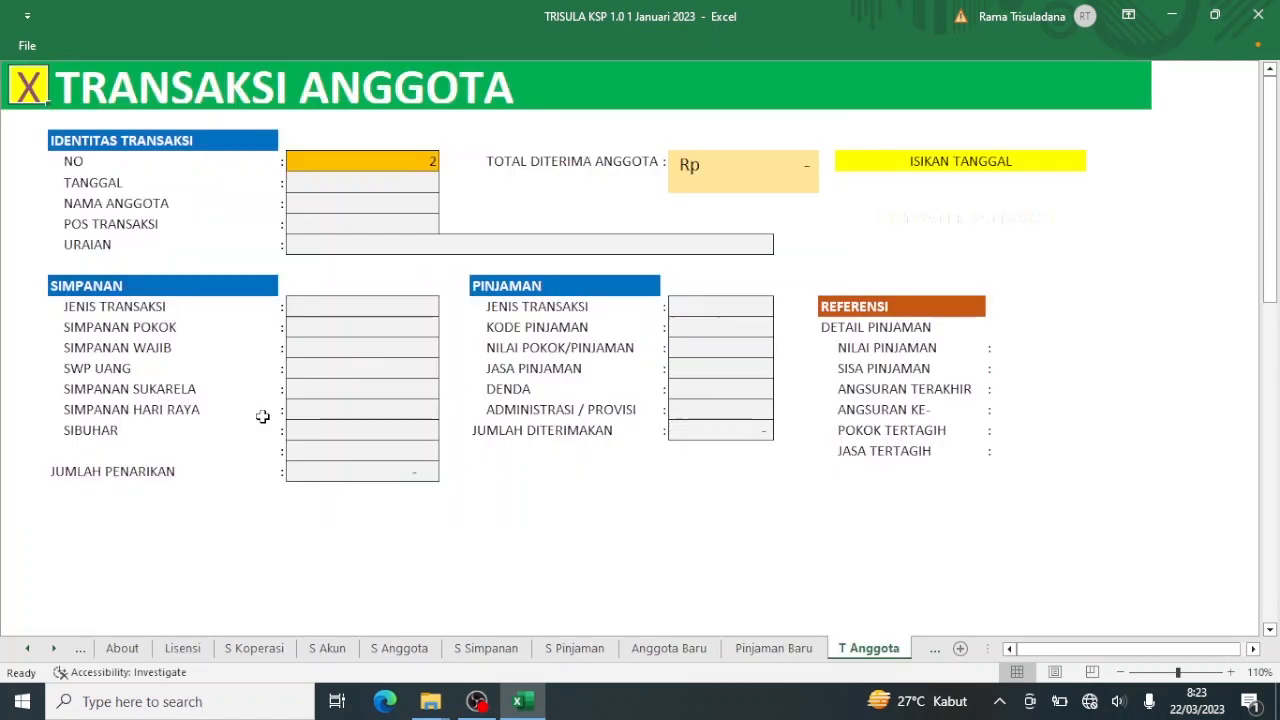
left_click(33, 92)
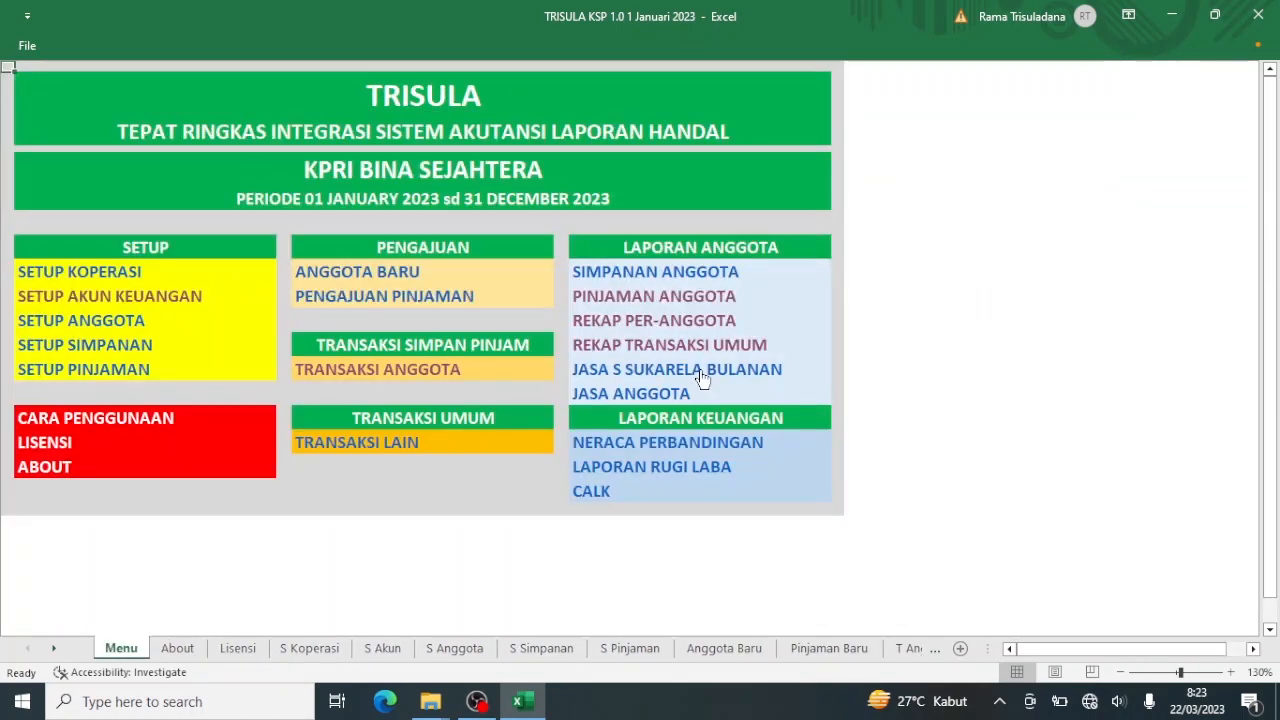
left_click(669, 323)
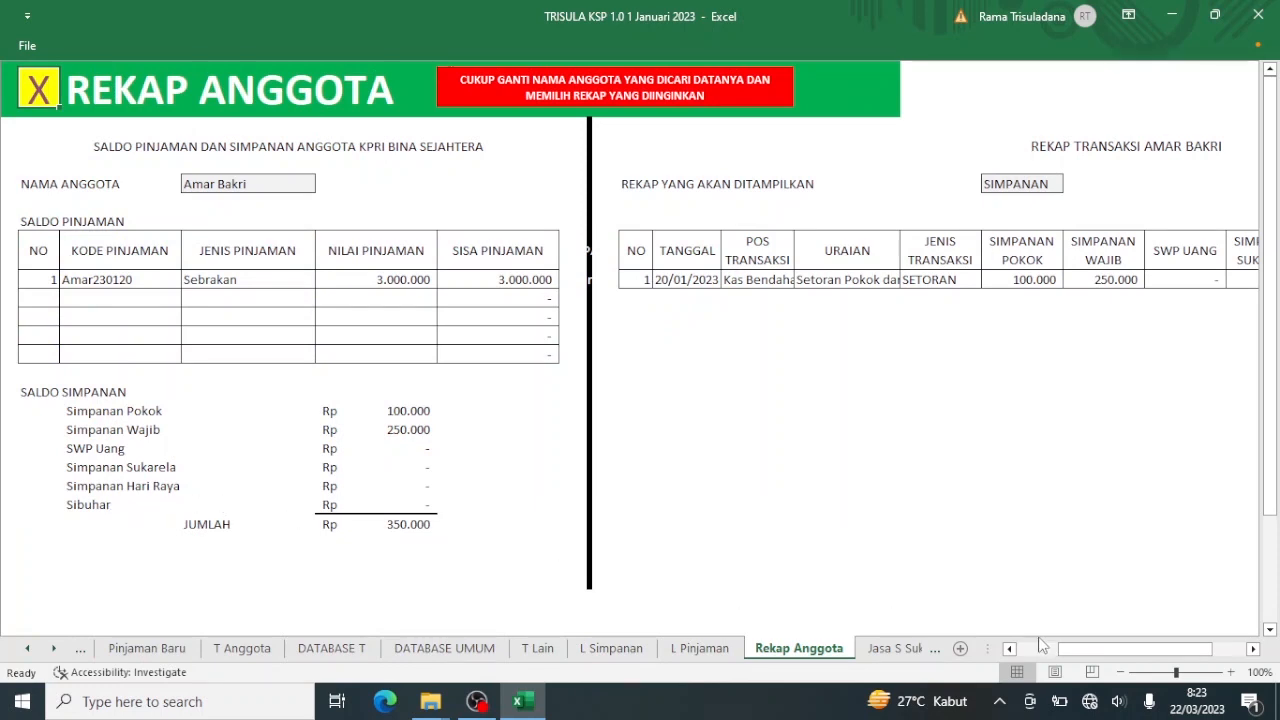
left_click_drag(1067, 652, 1125, 651)
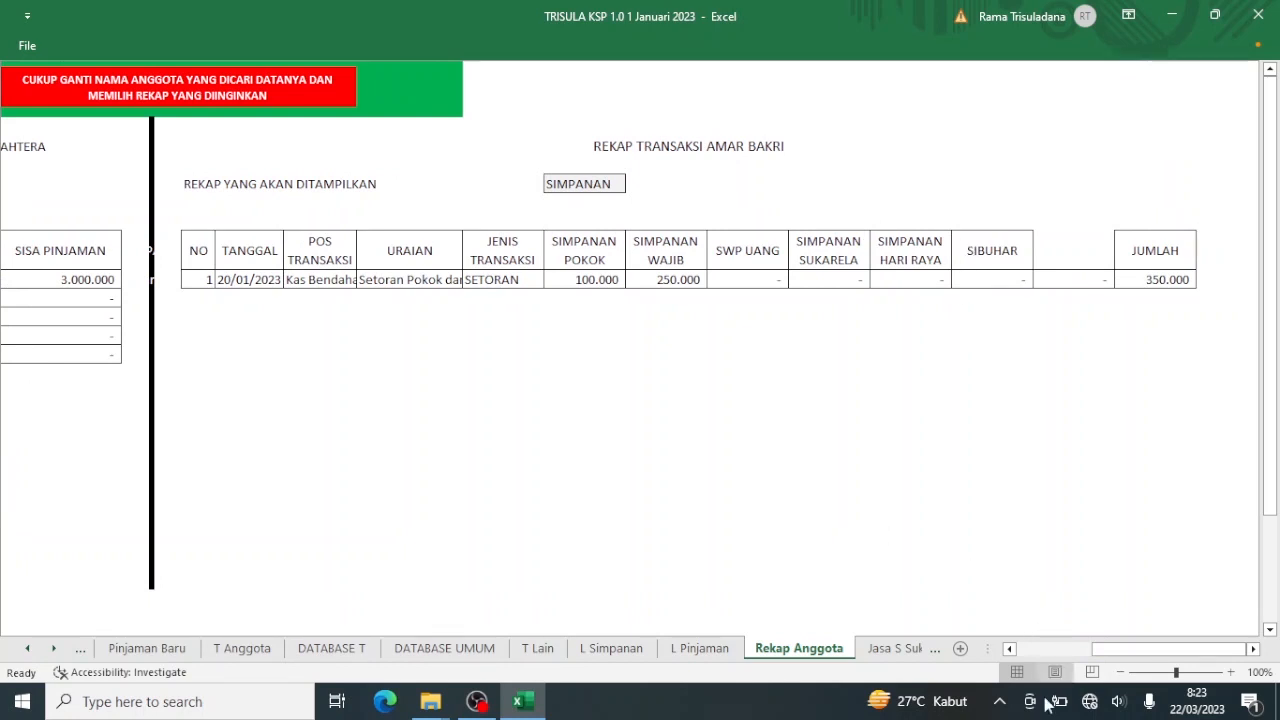
left_click(1041, 648)
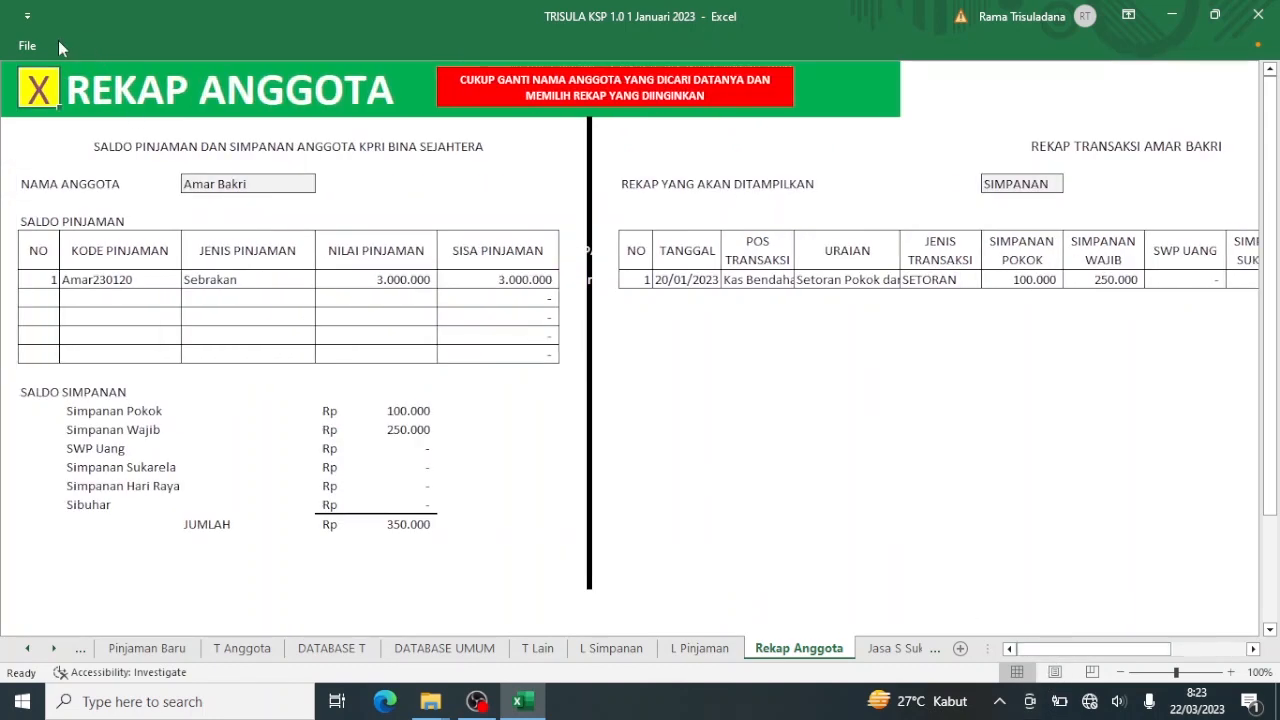
left_click(40, 92)
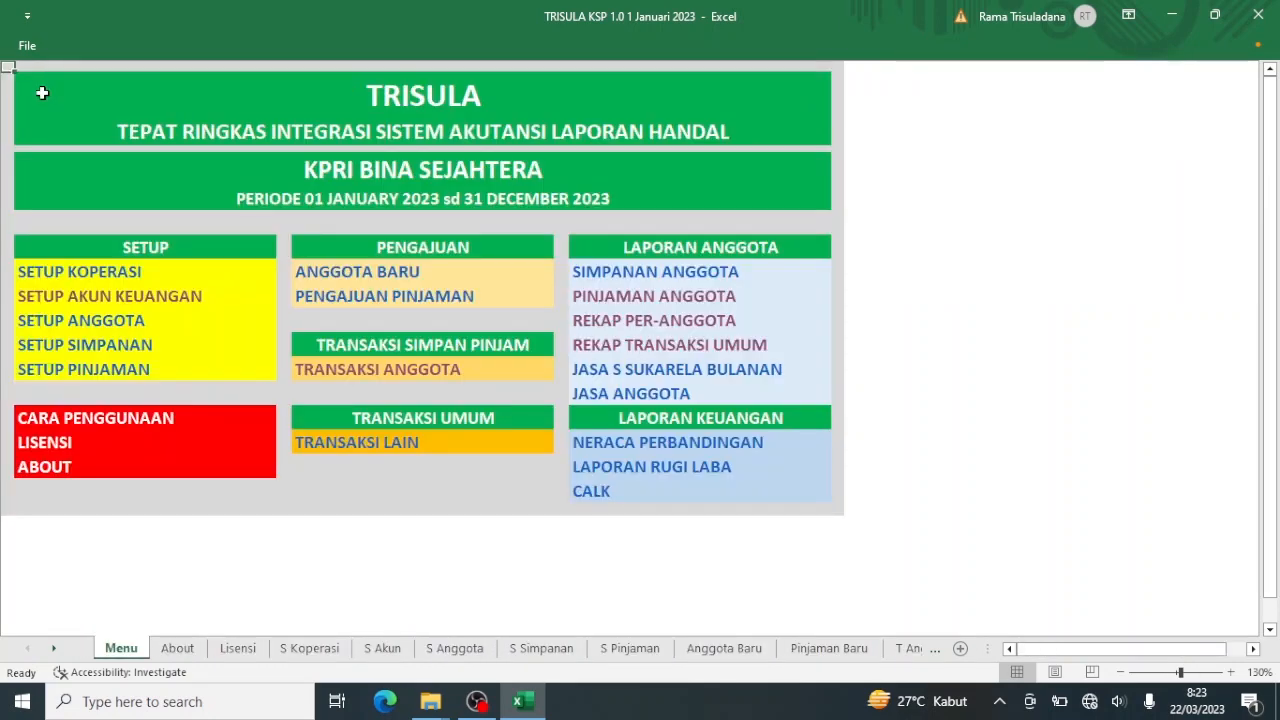
left_click(615, 321)
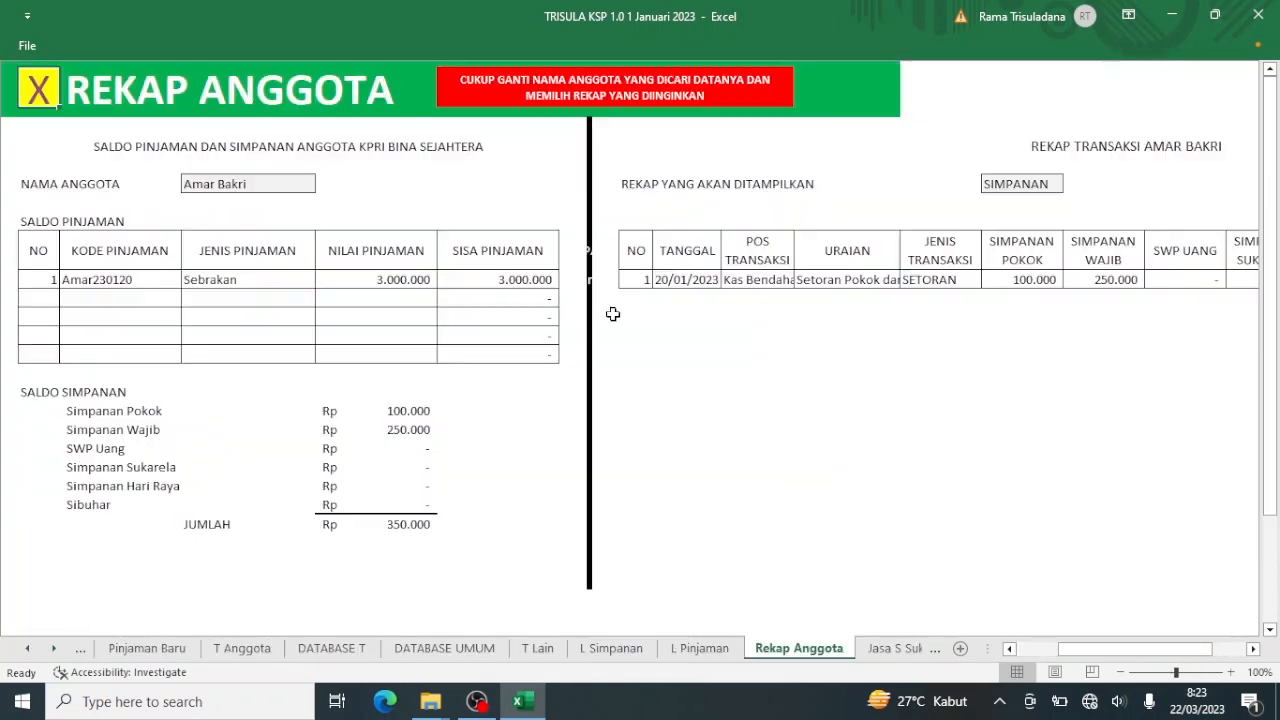
Show the member's loan recap with the 3.000.000 disbursal netting 2.975.000, then return to Menu.
left_click(1040, 187)
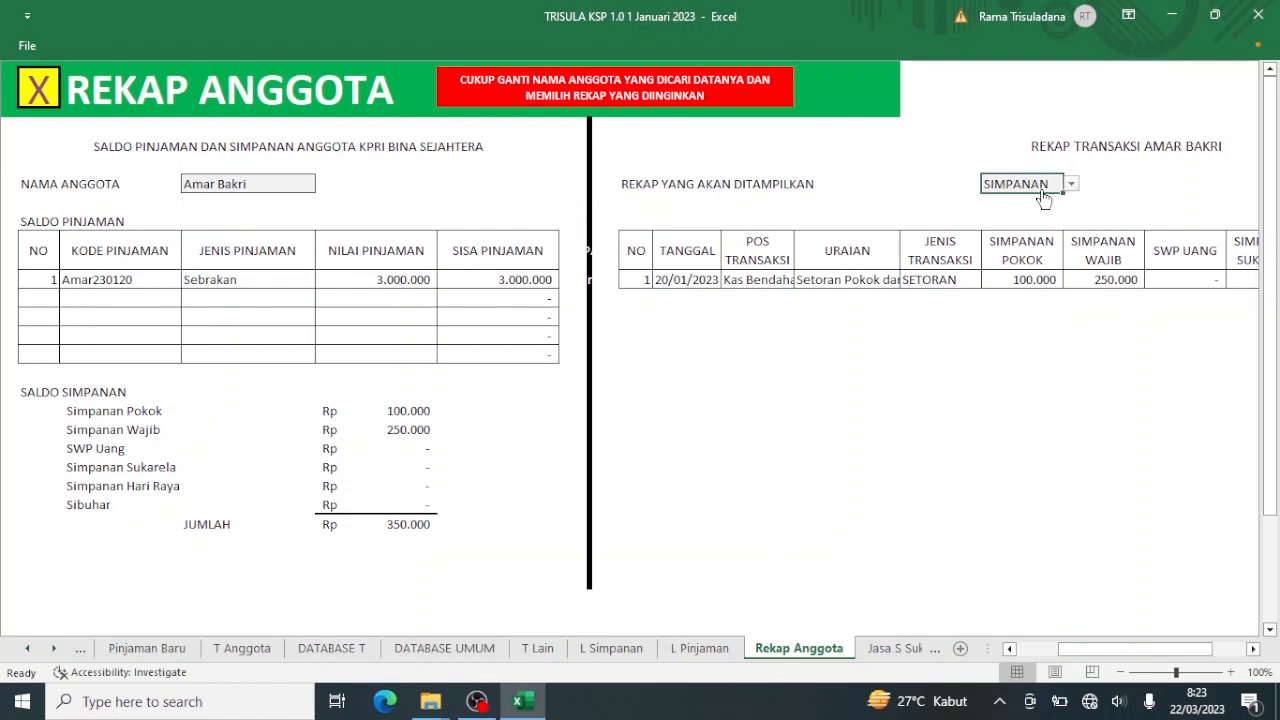
left_click(1070, 184)
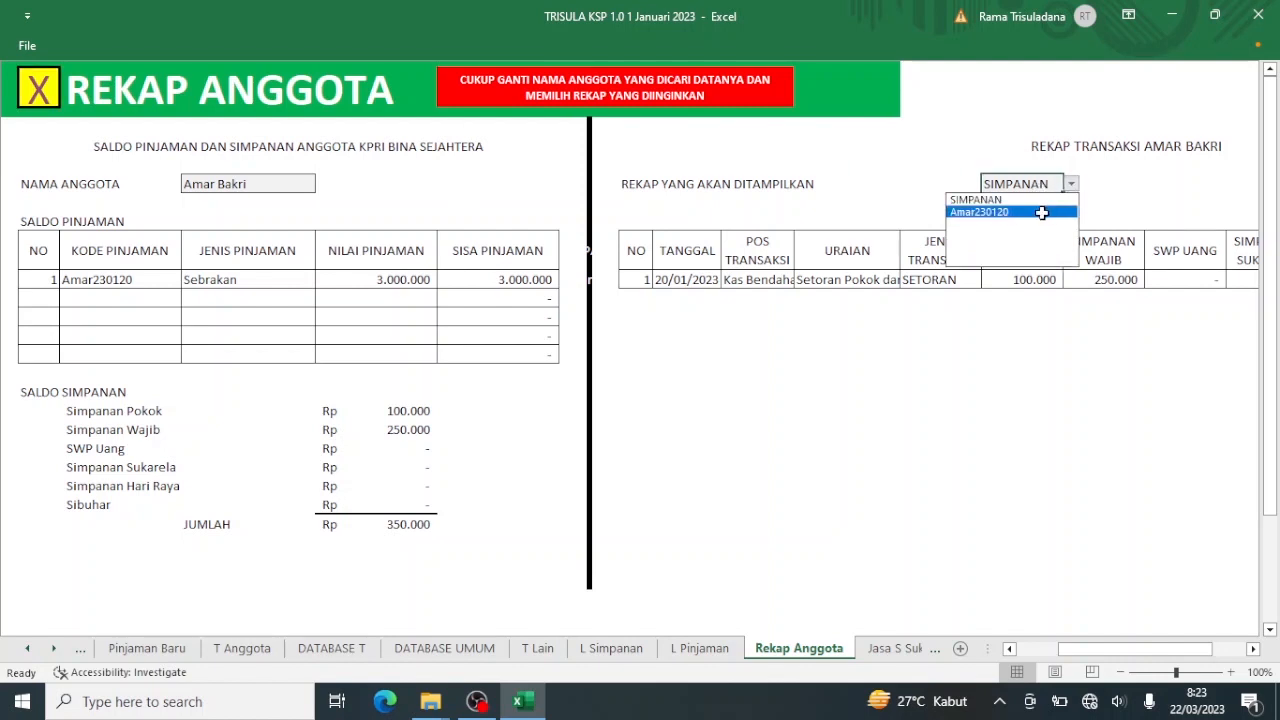
left_click(1042, 212)
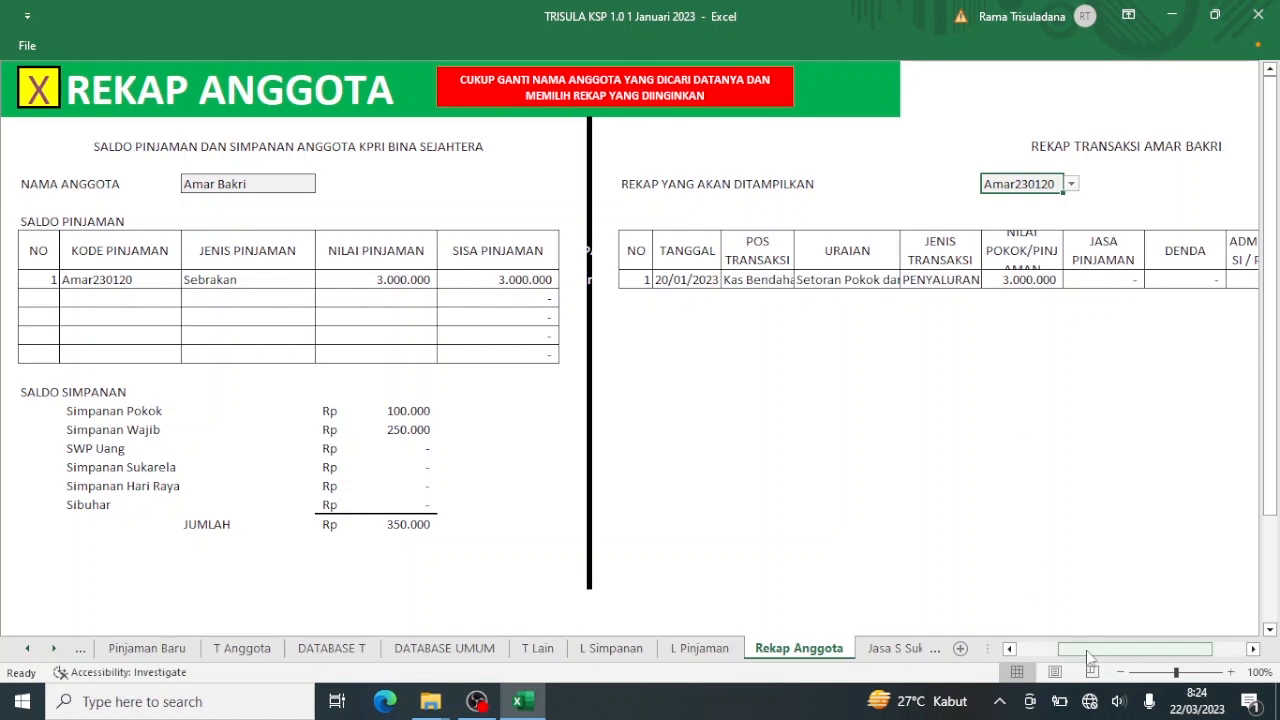
left_click_drag(1086, 650, 1120, 650)
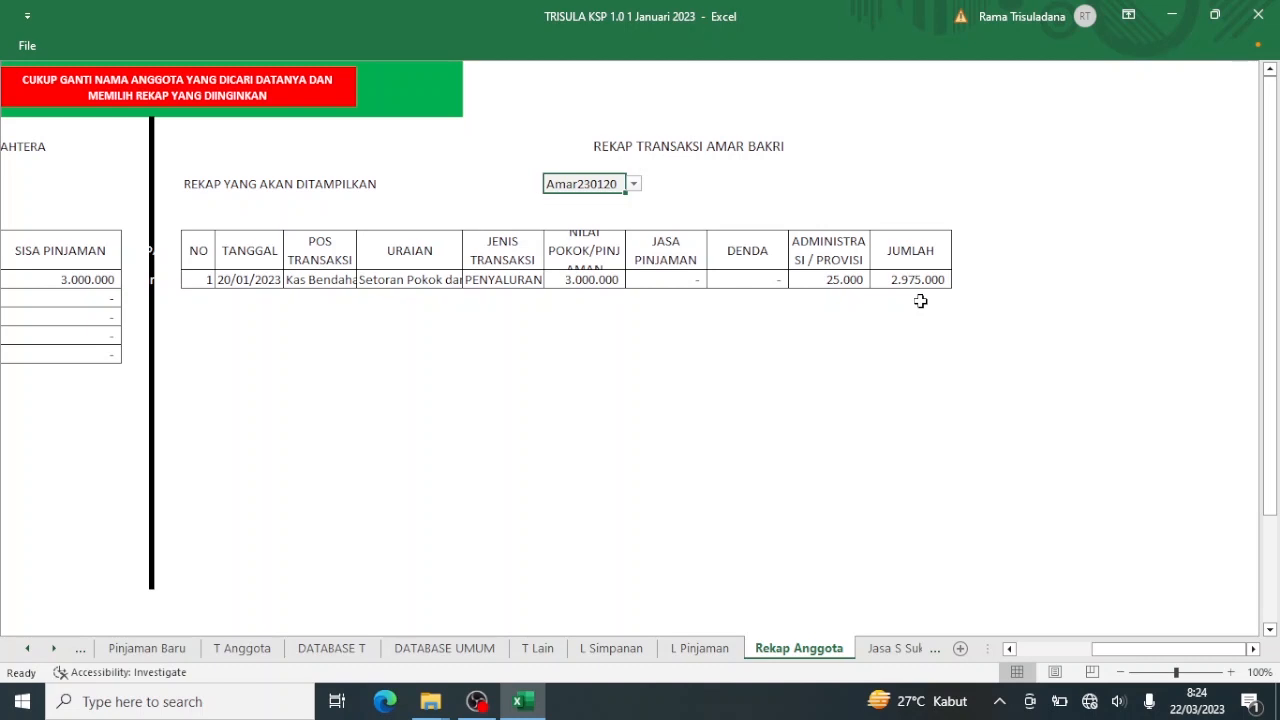
left_click(1027, 654)
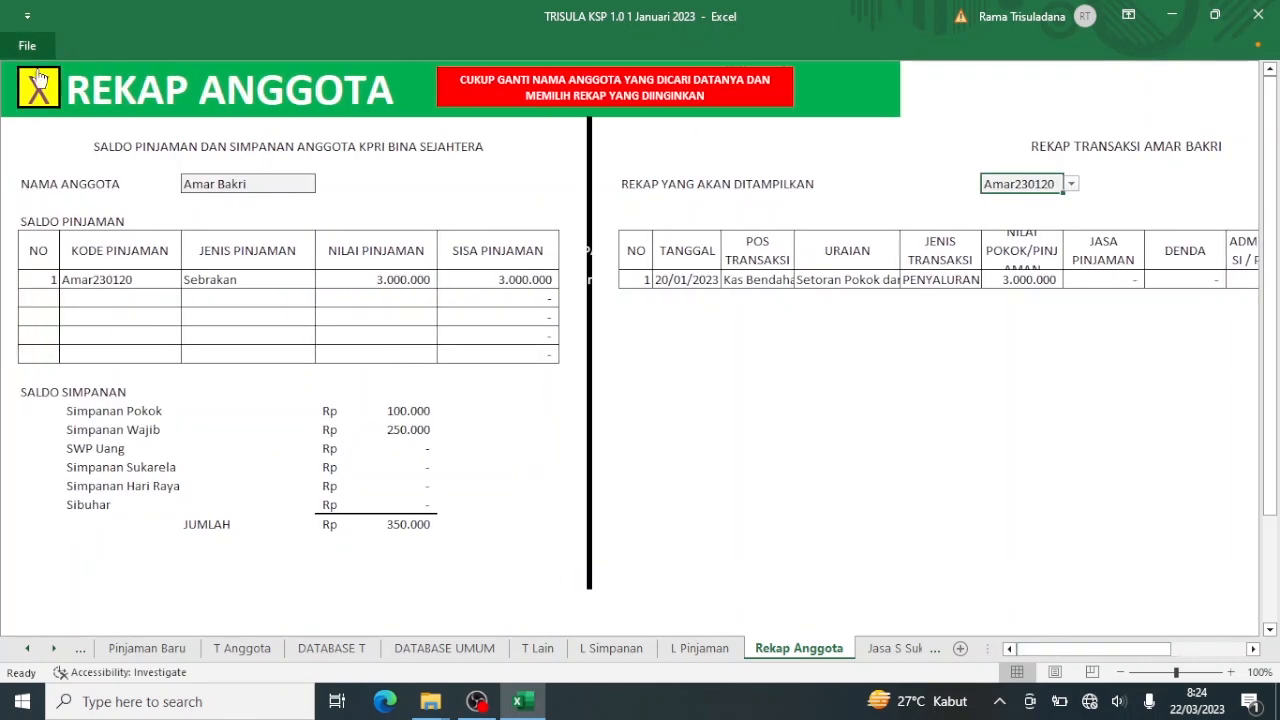
left_click(34, 73)
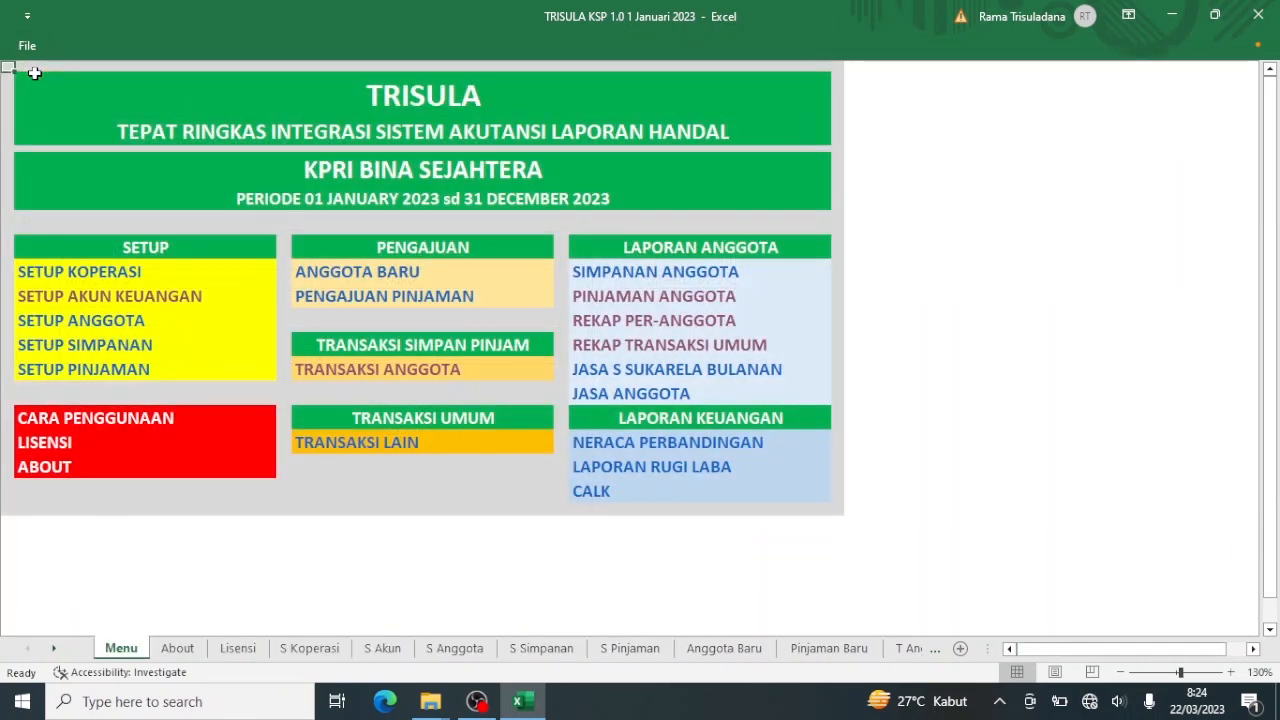
Start a member transaction dated 01 February 2023 for the member, through Bank Bca.
left_click(345, 372)
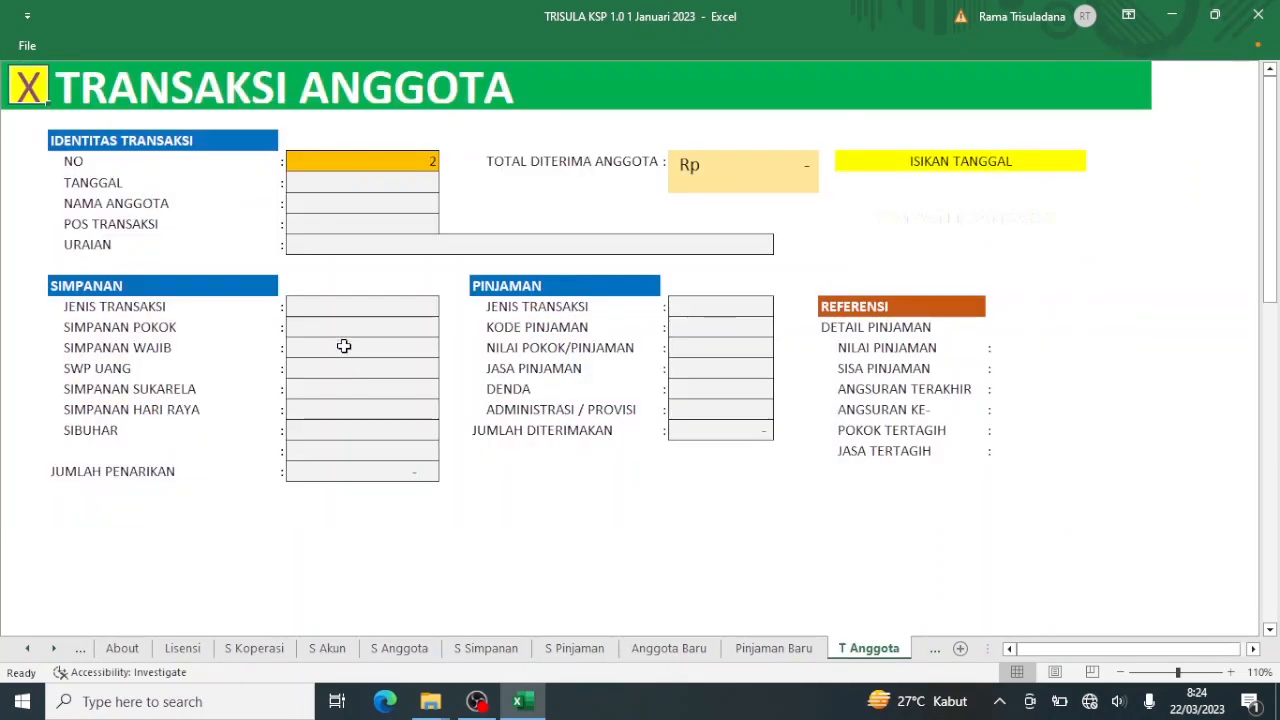
left_click(388, 185)
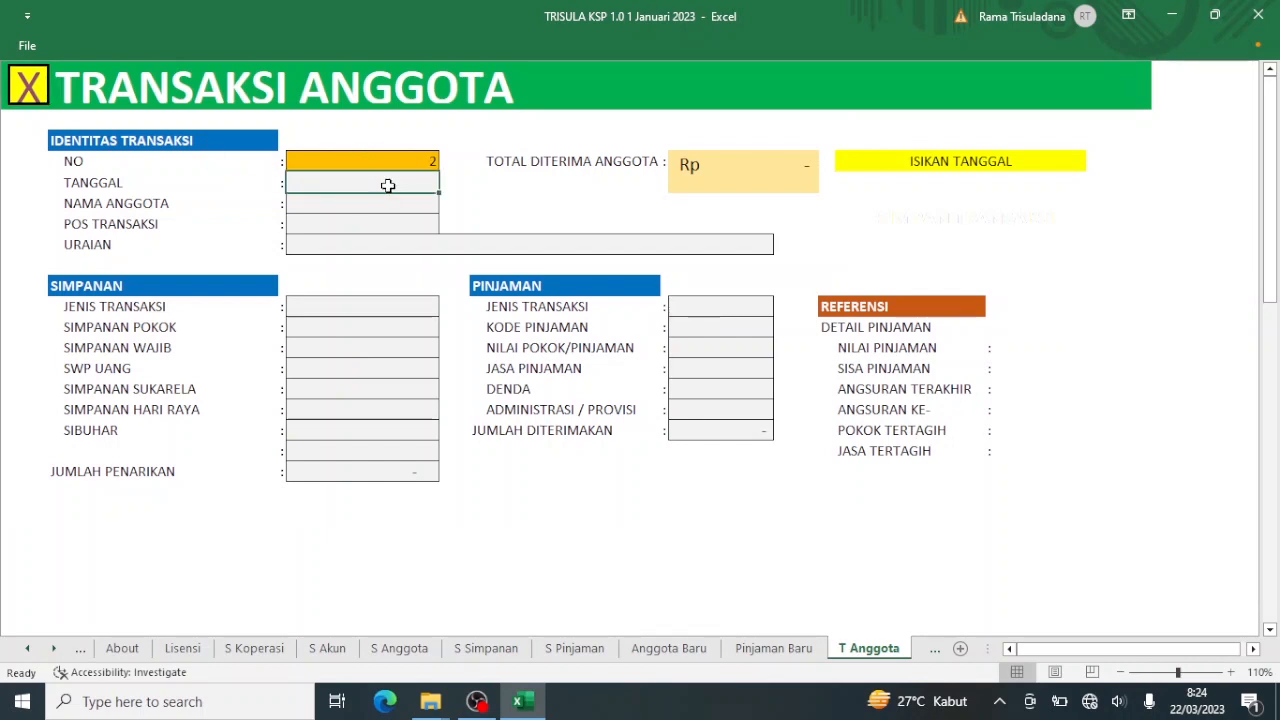
type("1")
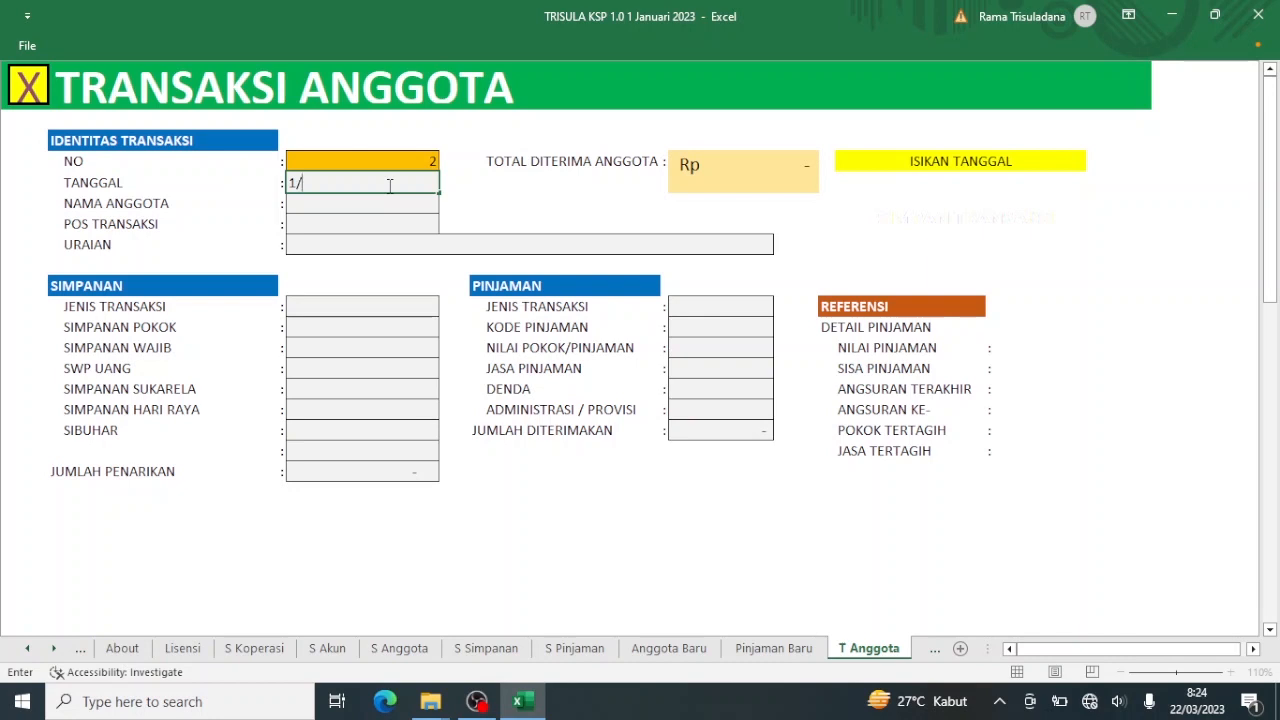
type("/2/23")
key("Return")
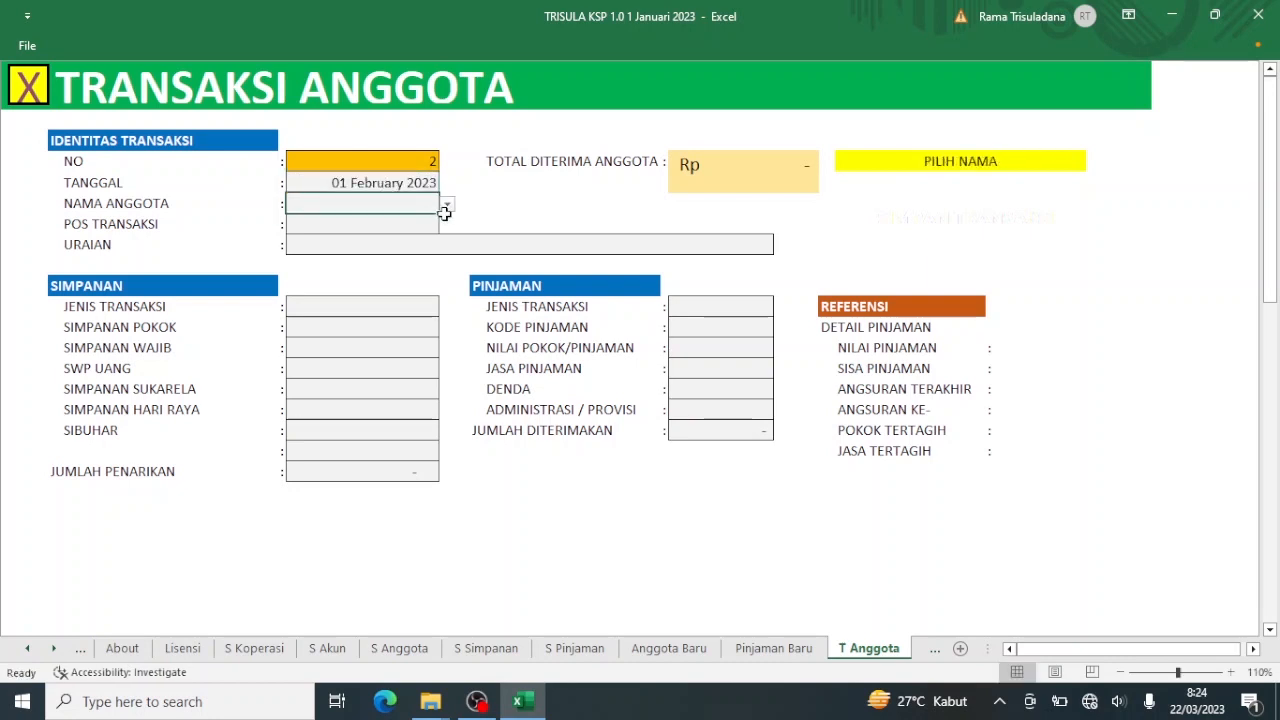
left_click(447, 206)
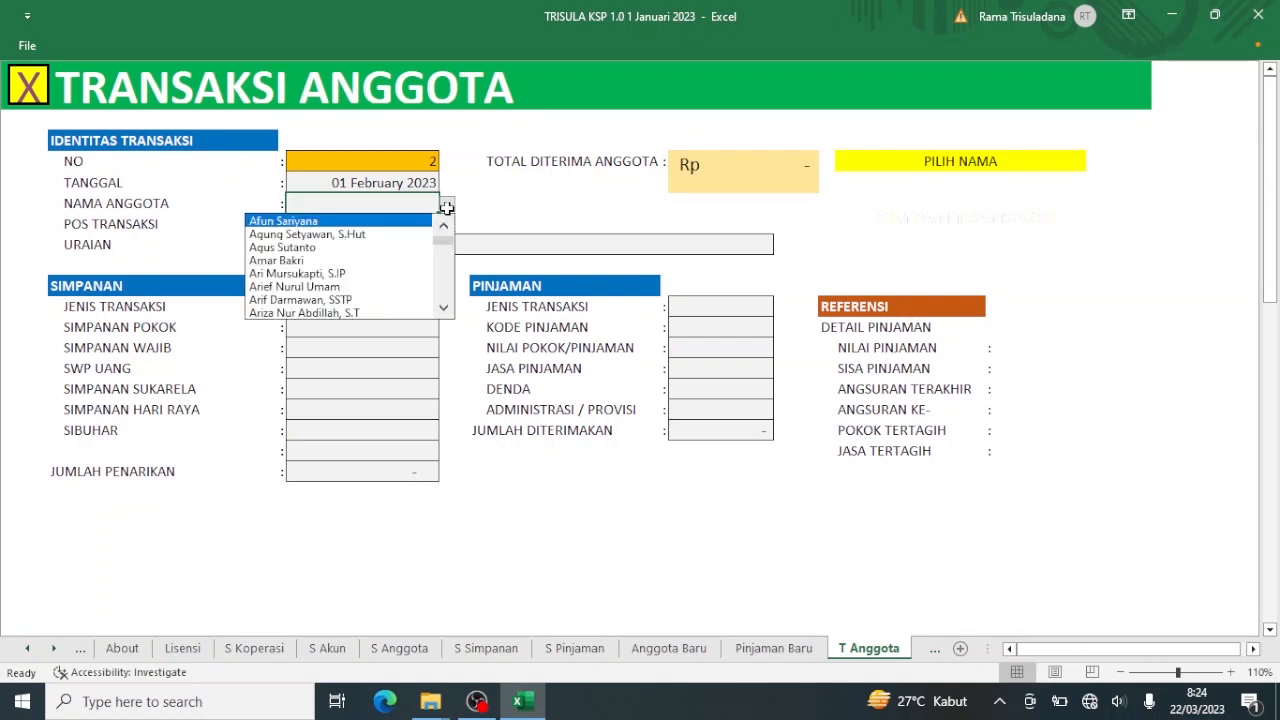
left_click(421, 260)
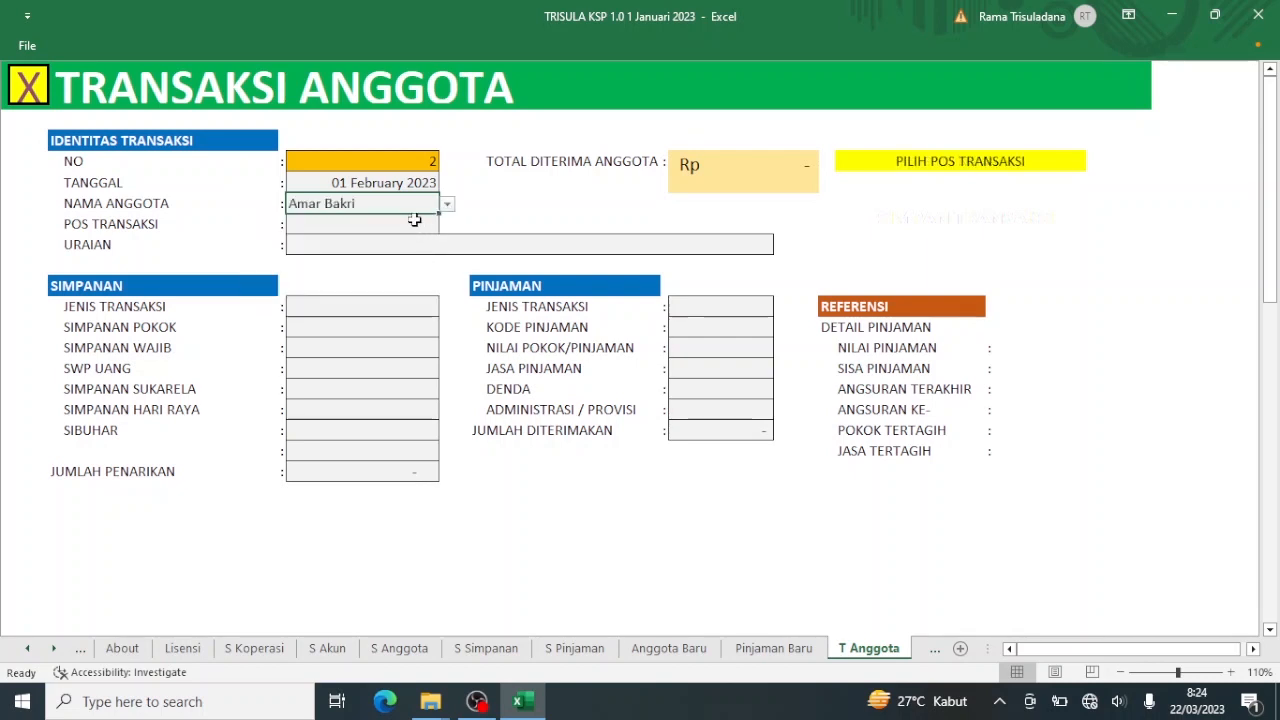
left_click(414, 221)
left_click(448, 226)
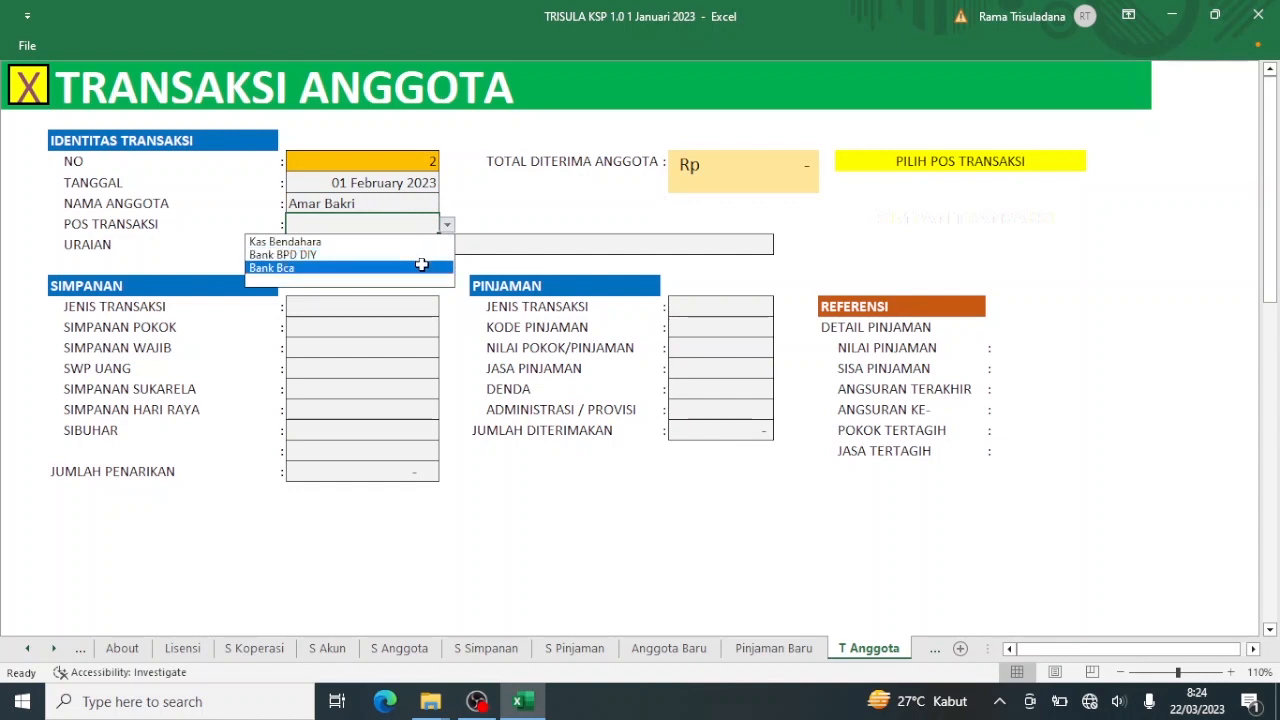
left_click(421, 264)
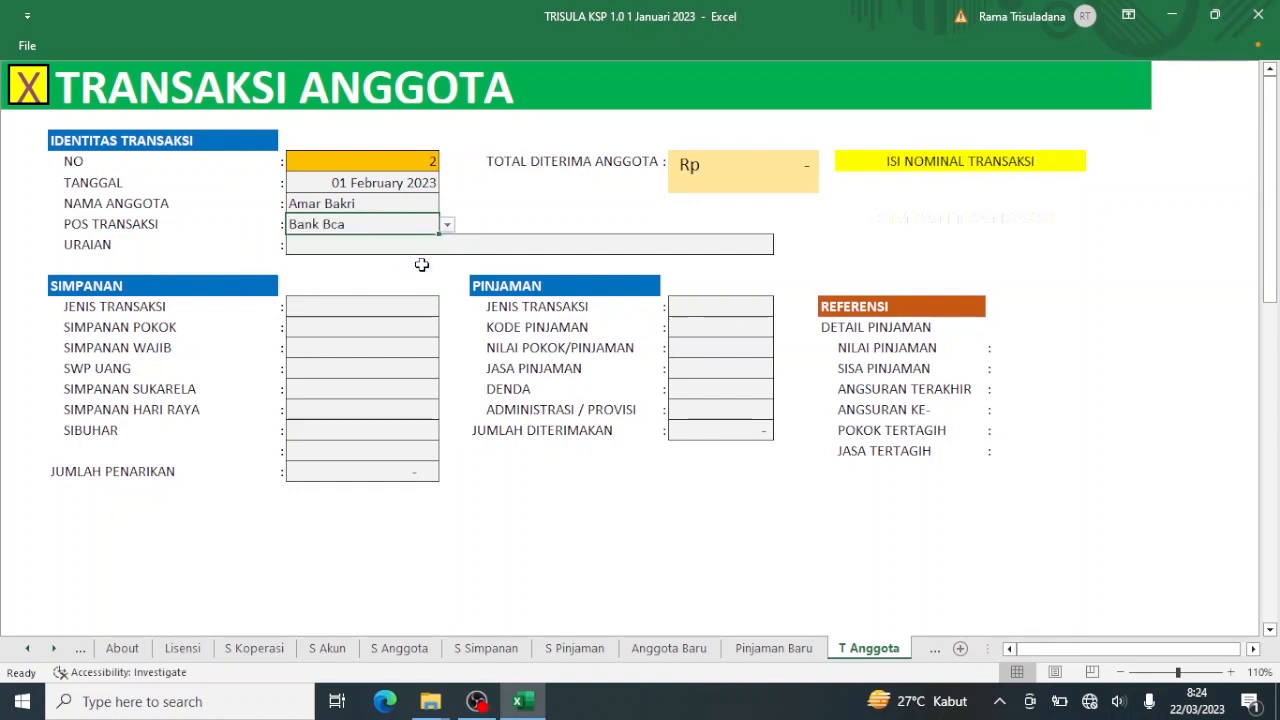
Enter the description 'Setoran dan pelunasan bulan februari'.
left_click(411, 247)
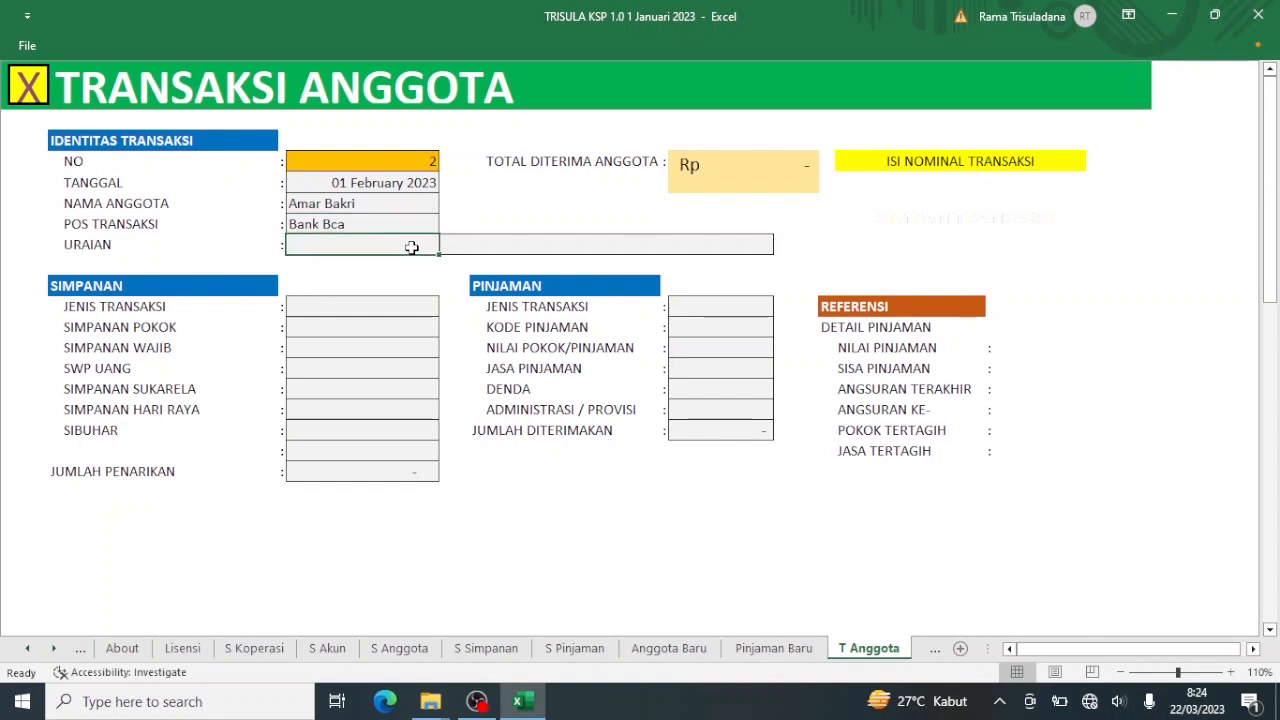
type("Setoran")
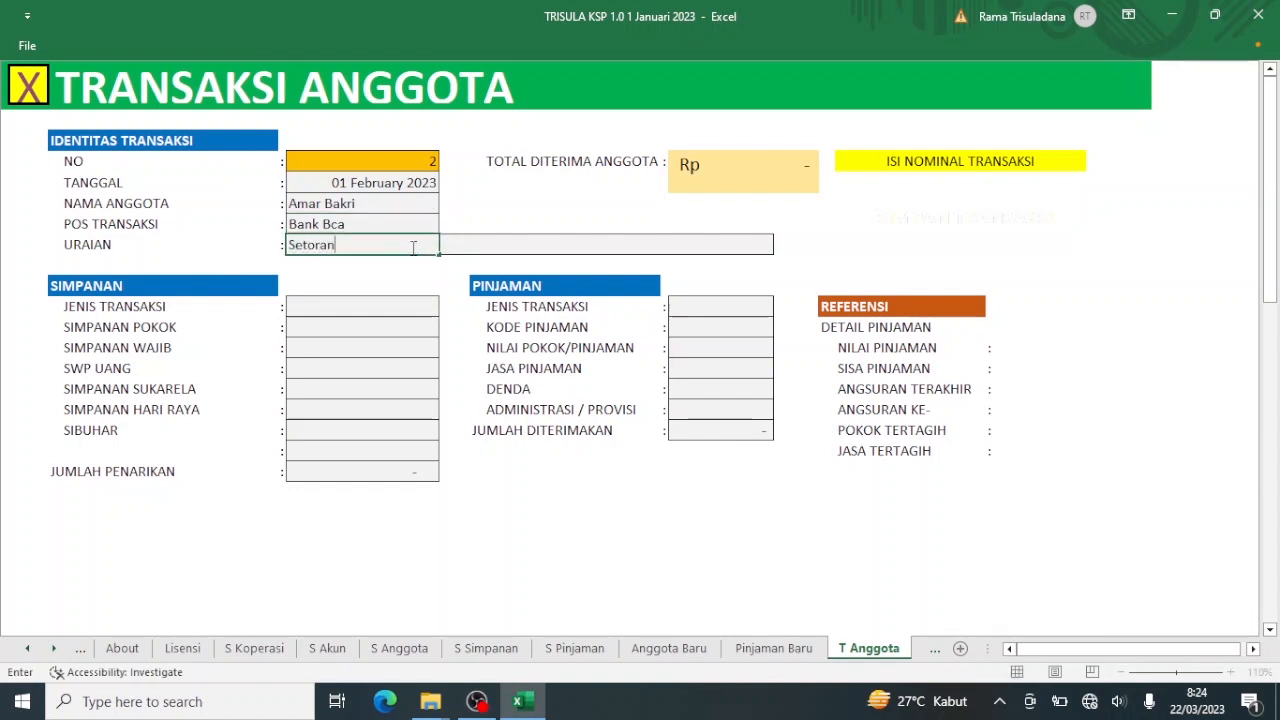
type(" dan pelun")
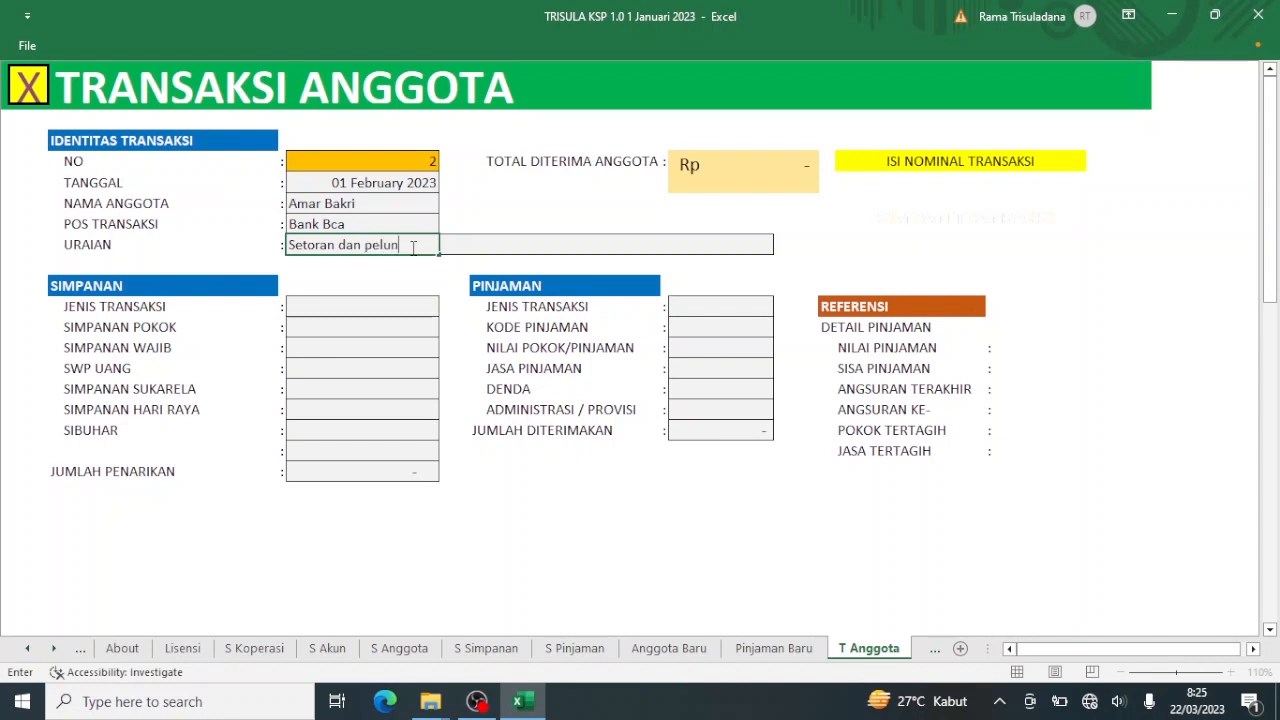
type("asan bula")
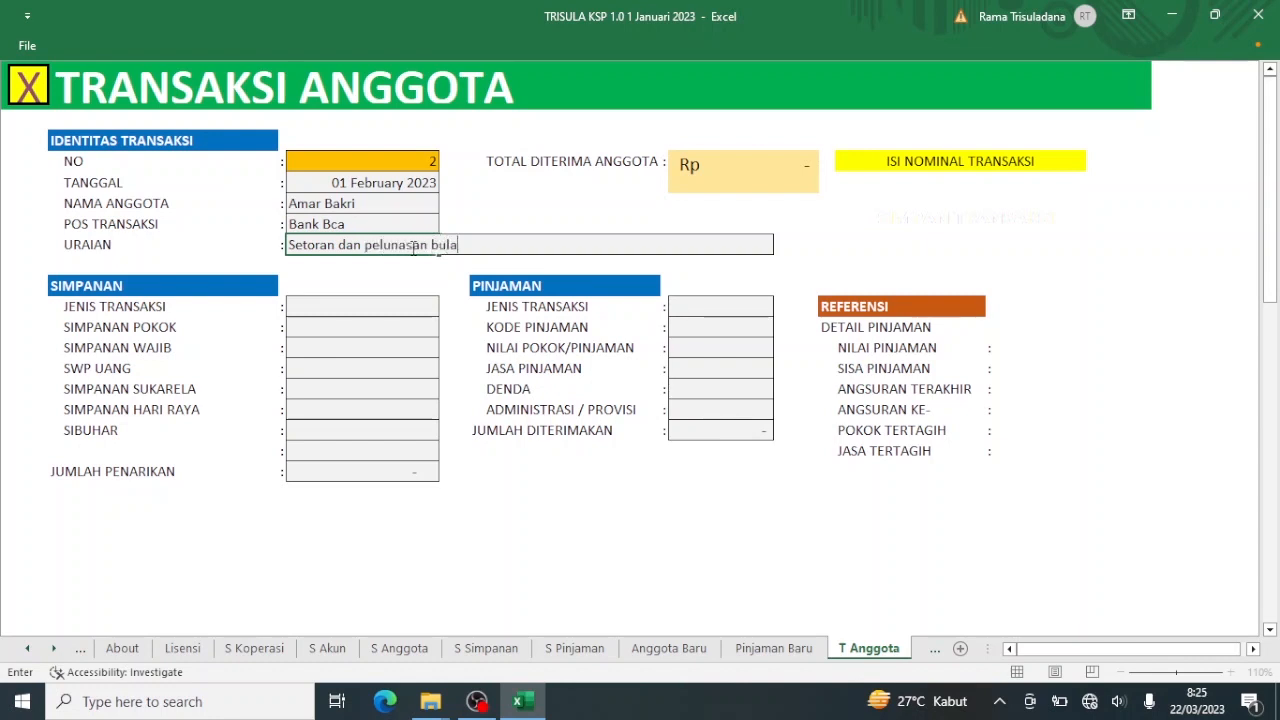
type("n februari")
key("Return")
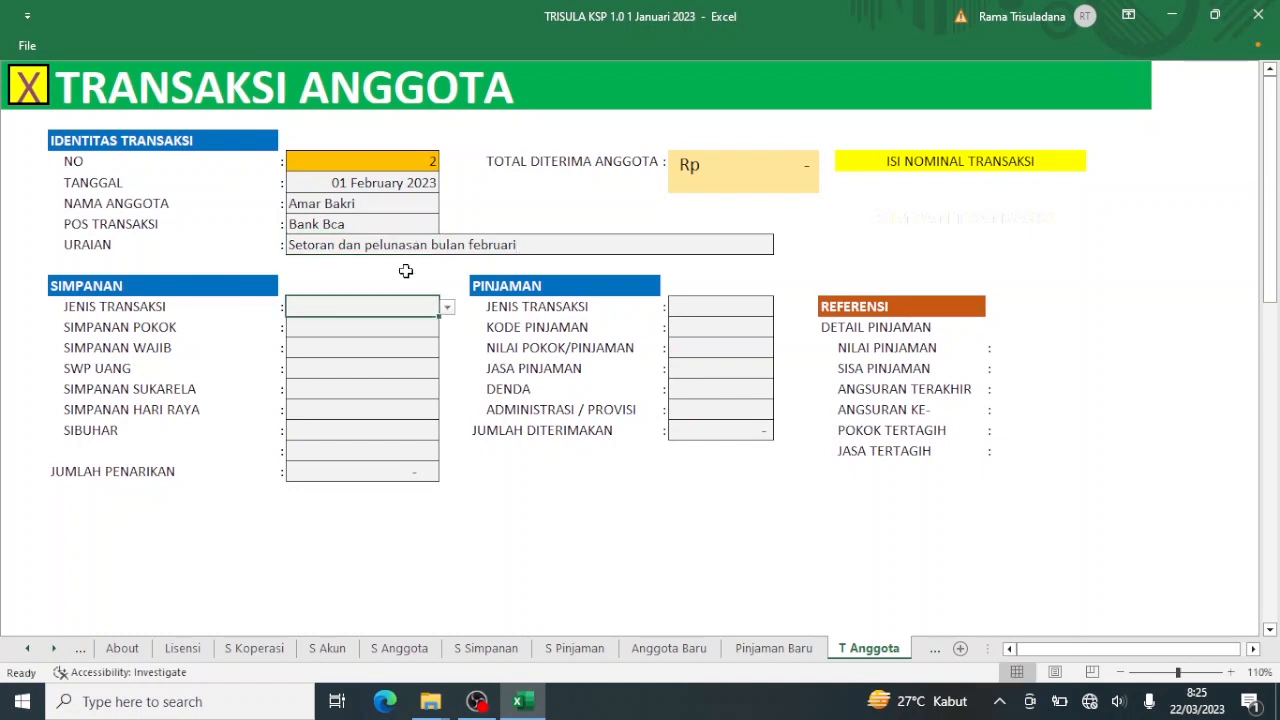
Record a SETORAN deposit of 250.000 Simpanan Wajib and 1.000.000 Simpanan Sukarela.
left_click(447, 309)
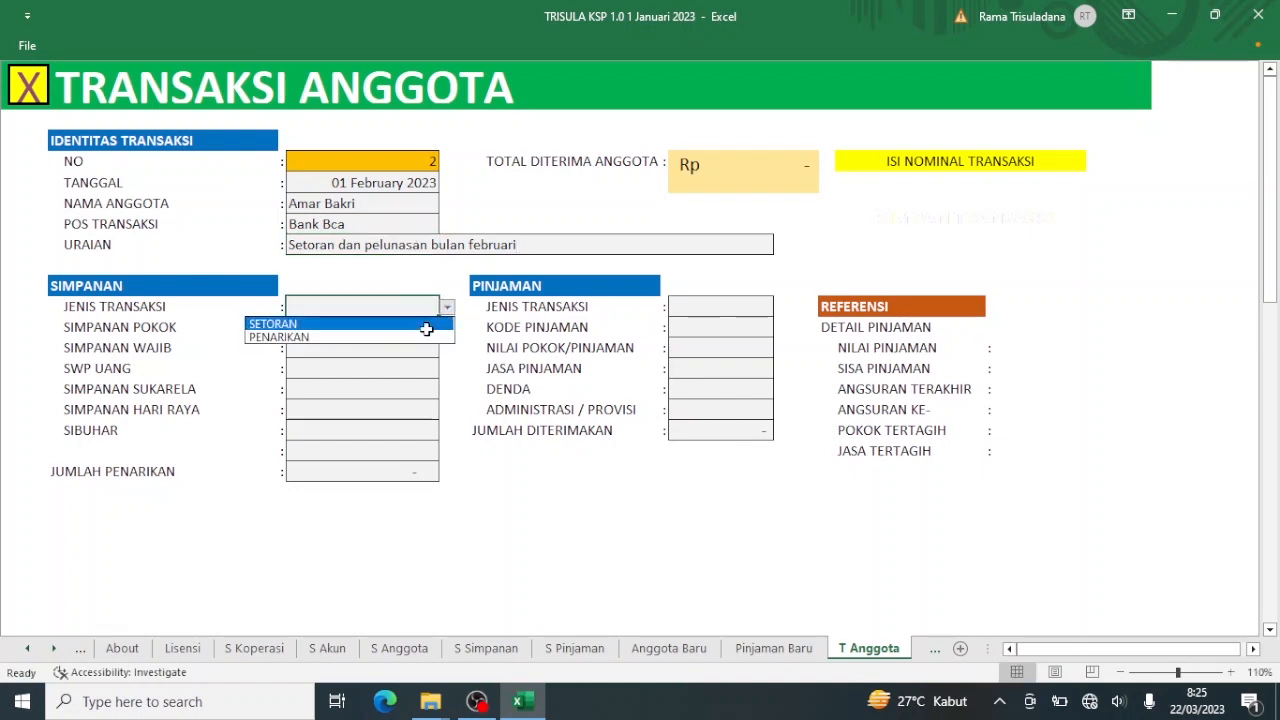
left_click(426, 325)
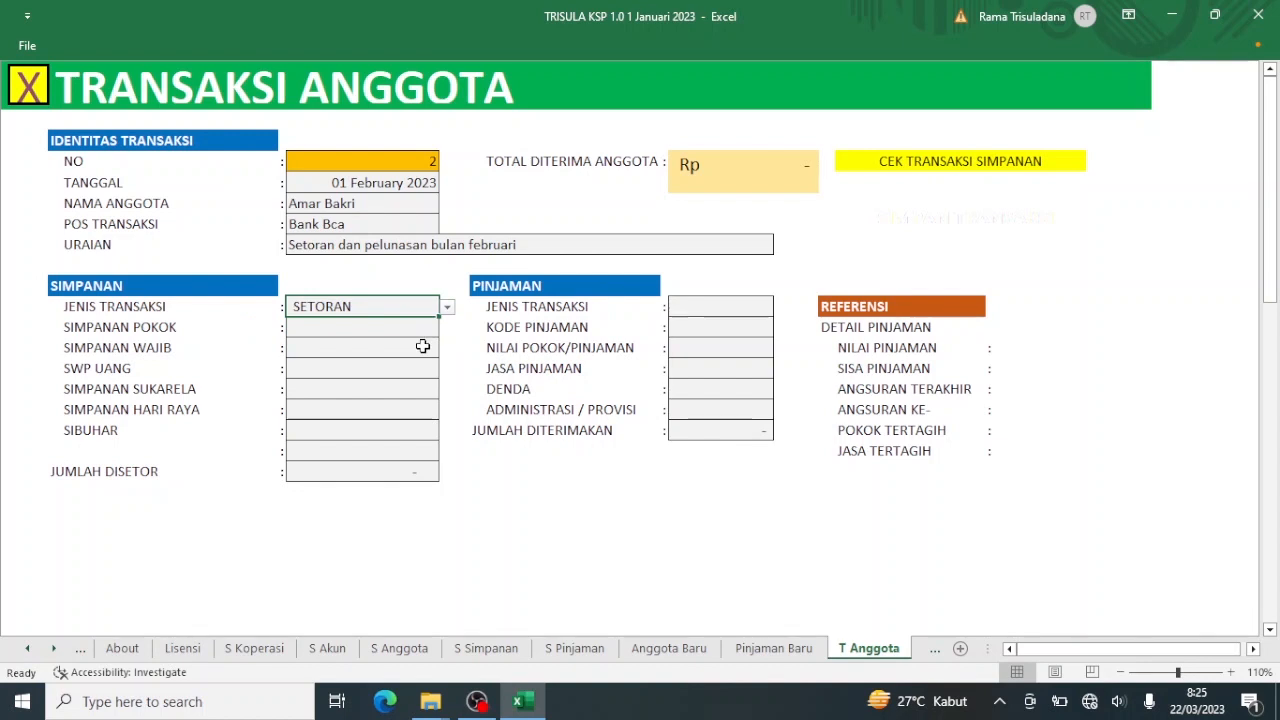
left_click(419, 355)
type("2")
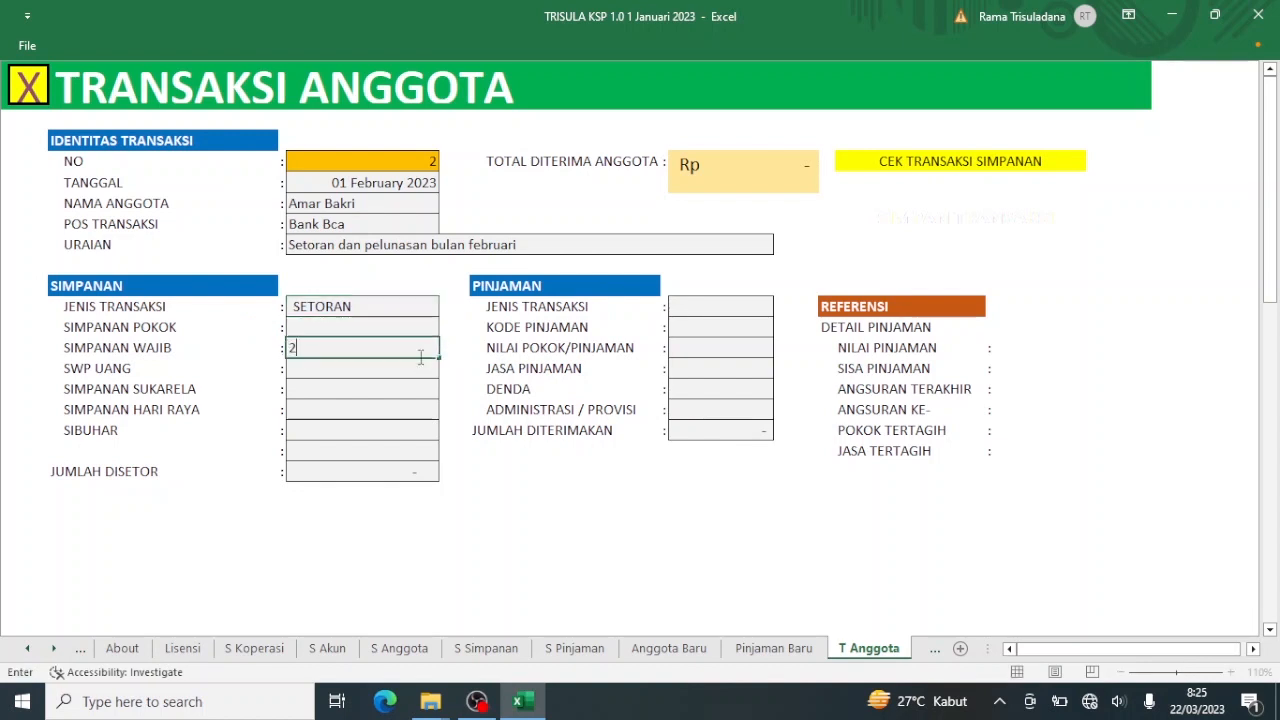
type("50000")
key("Return")
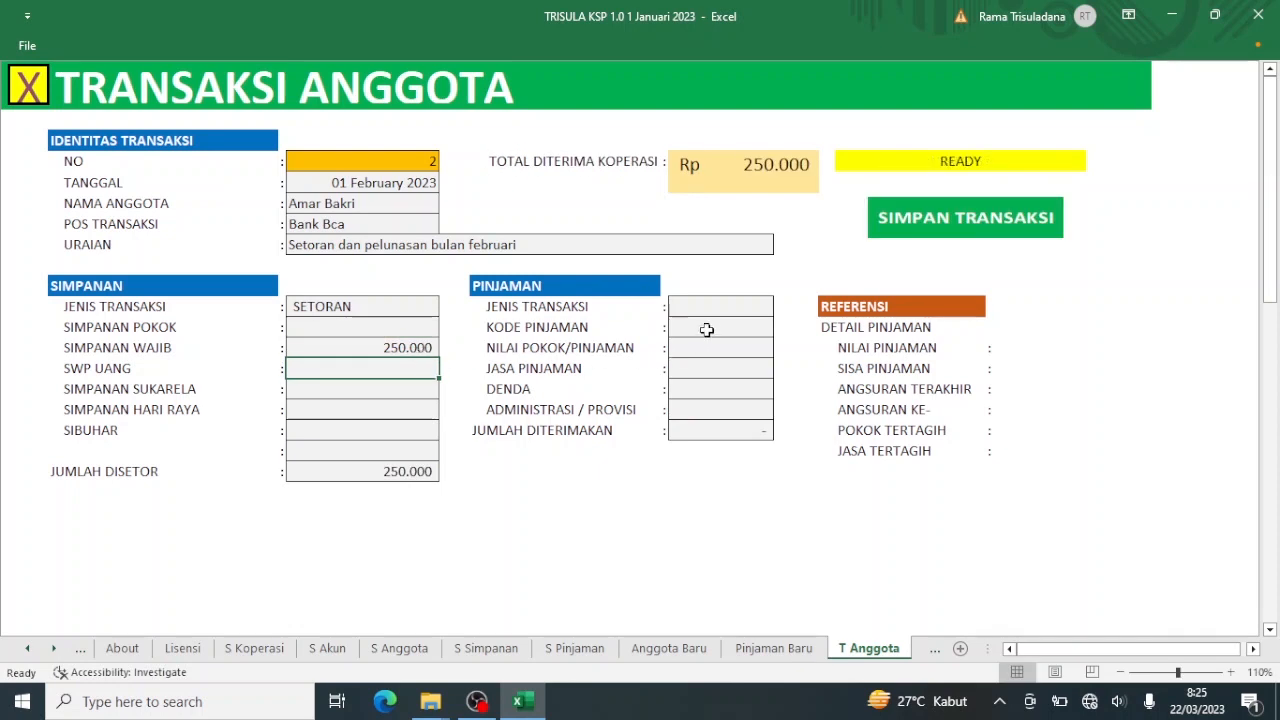
left_click(410, 389)
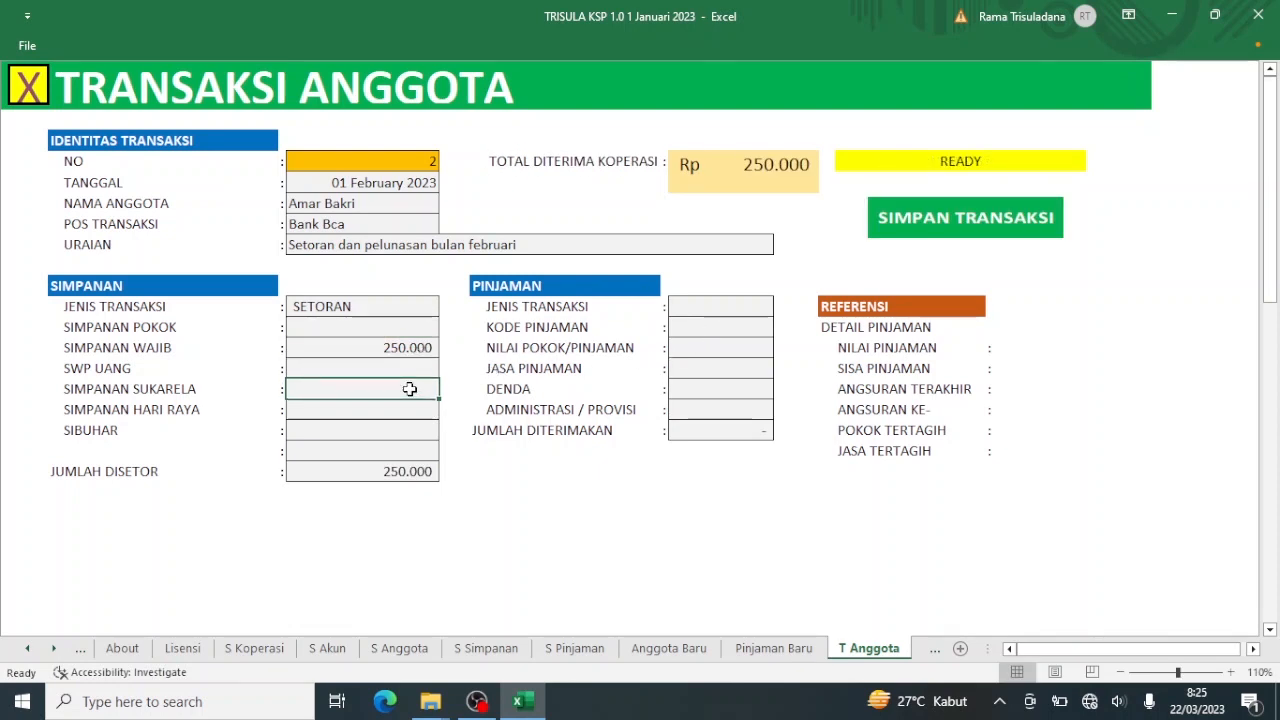
type("1.")
type("000")
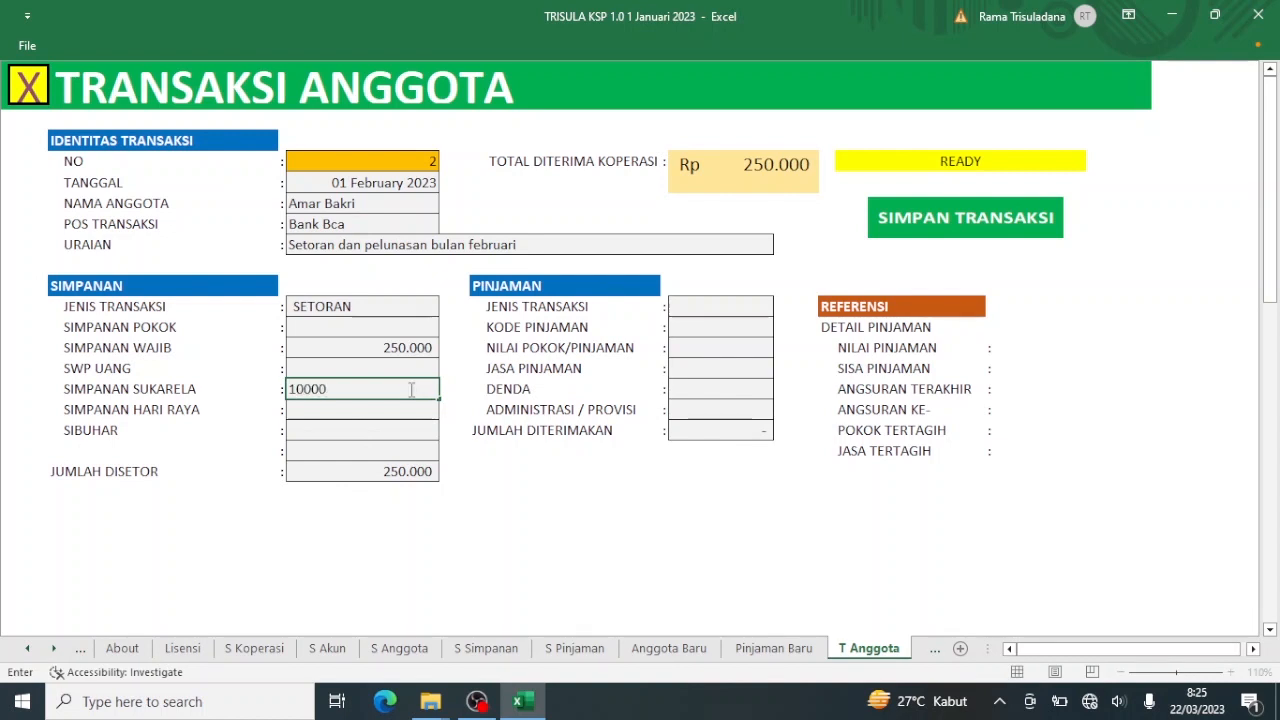
type(".000")
key("Return")
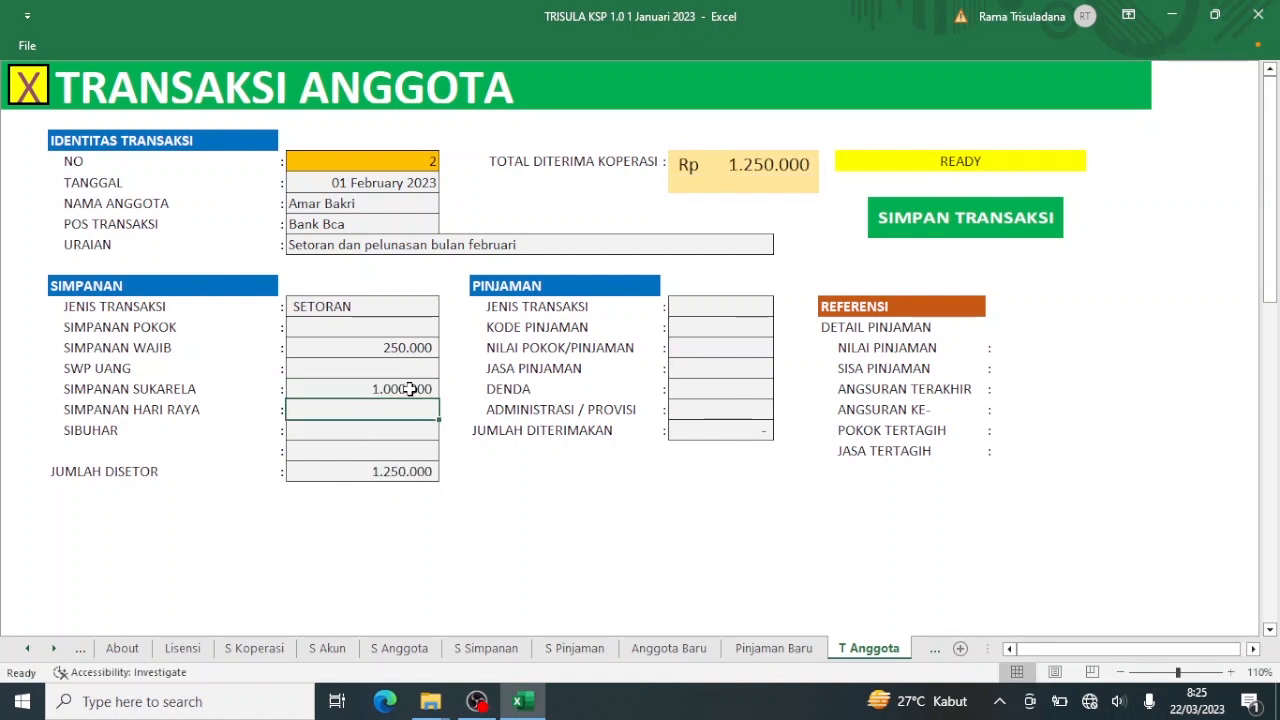
Set the loan part to an ANGSURAN instalment on the member's loan code.
left_click(722, 302)
left_click(782, 307)
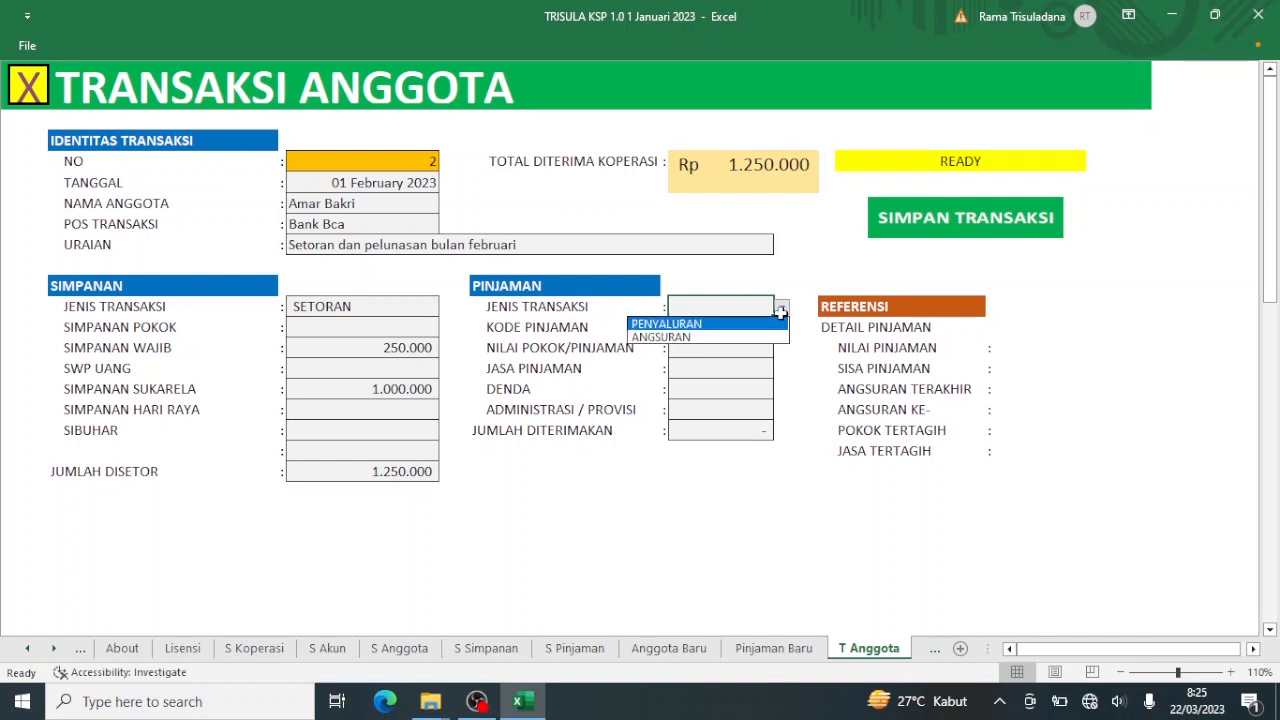
left_click(750, 336)
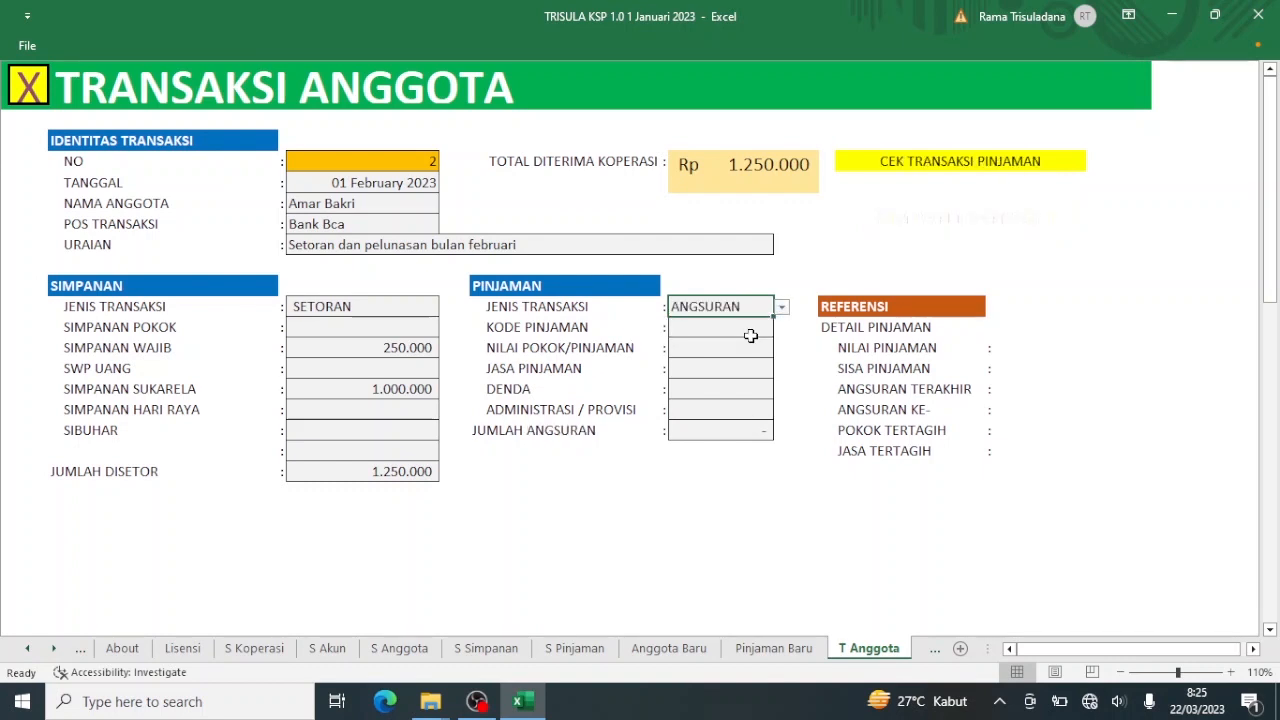
left_click(768, 328)
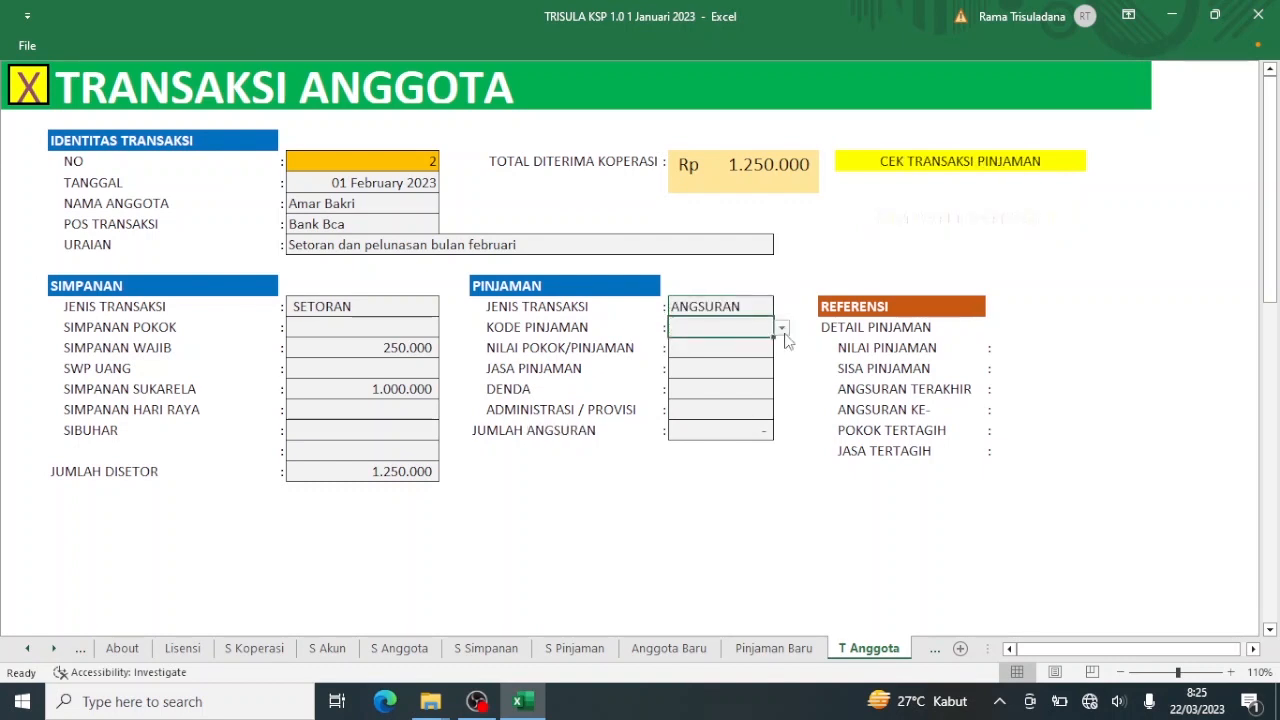
left_click(781, 329)
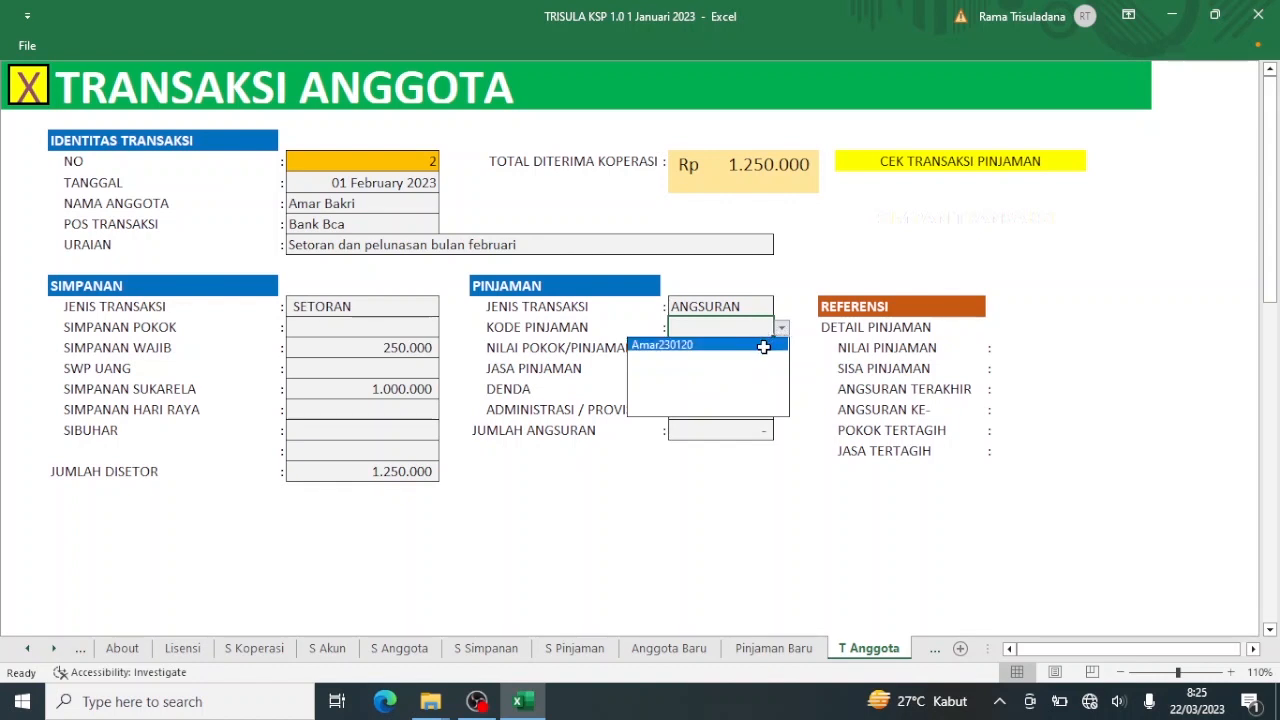
left_click(763, 345)
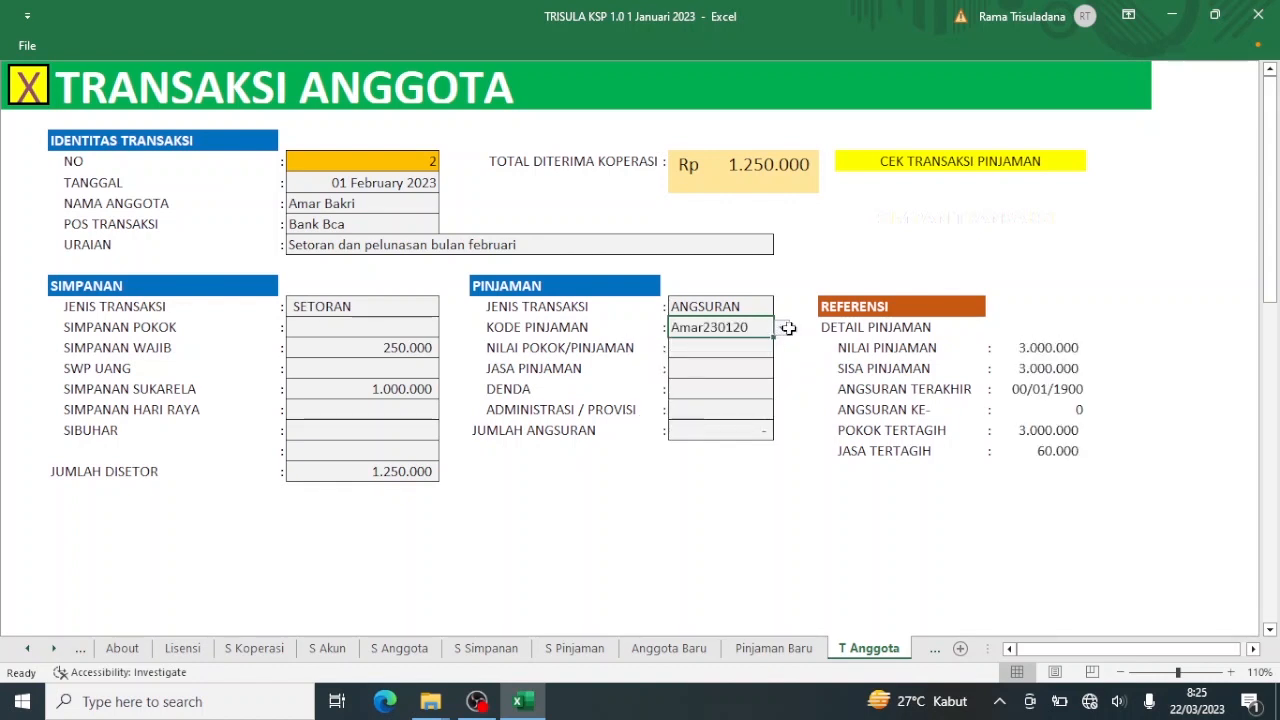
left_click(782, 328)
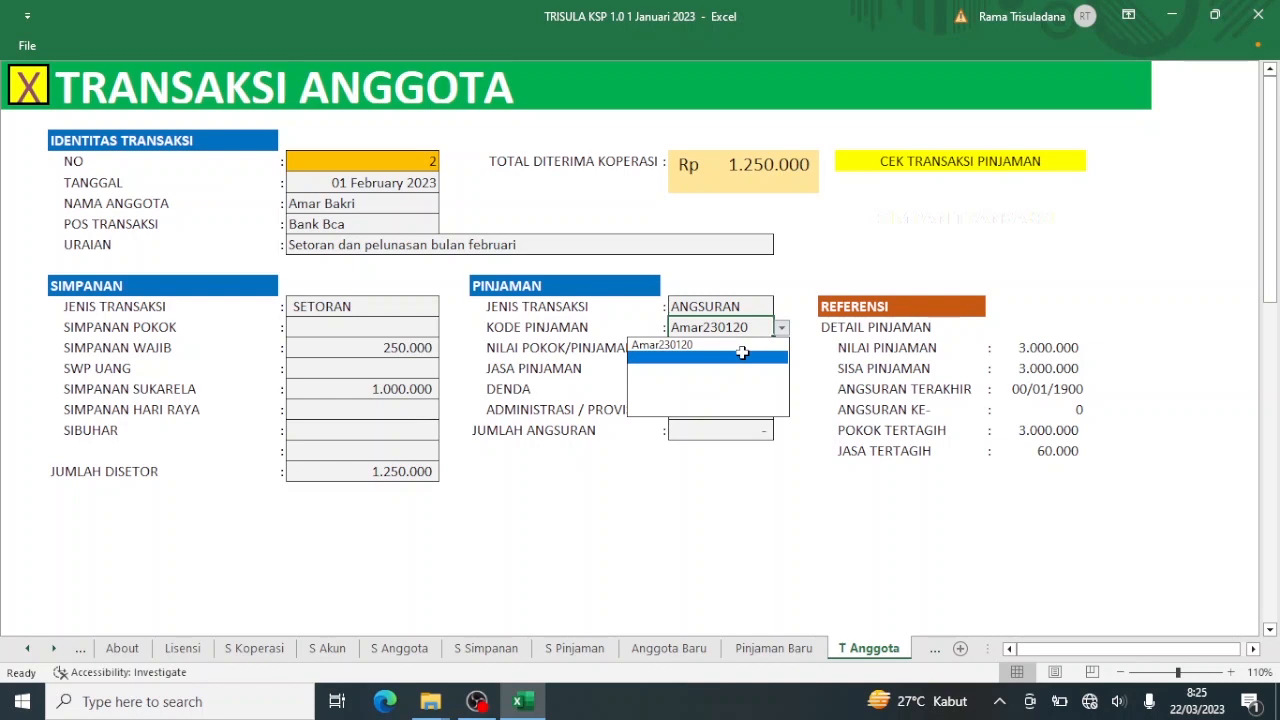
key("Escape")
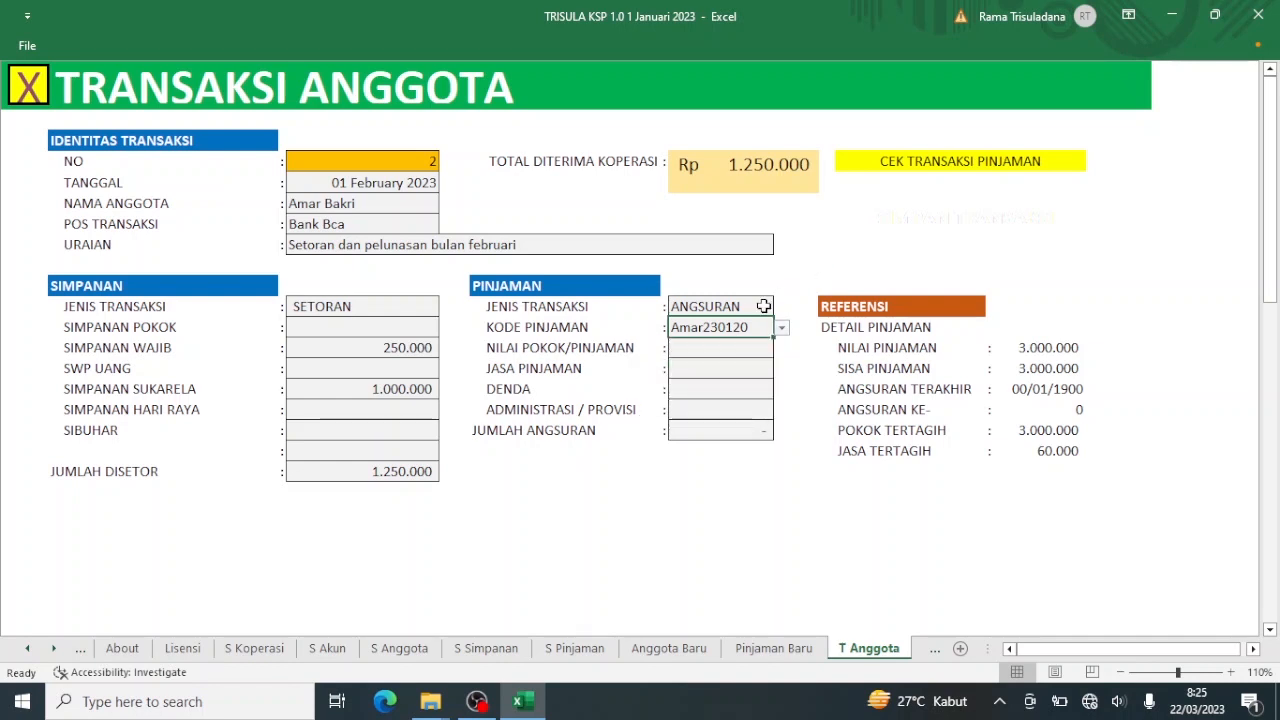
Enter 3.000.000 as the principal instalment and 60.000 as the loan interest.
left_click(710, 349)
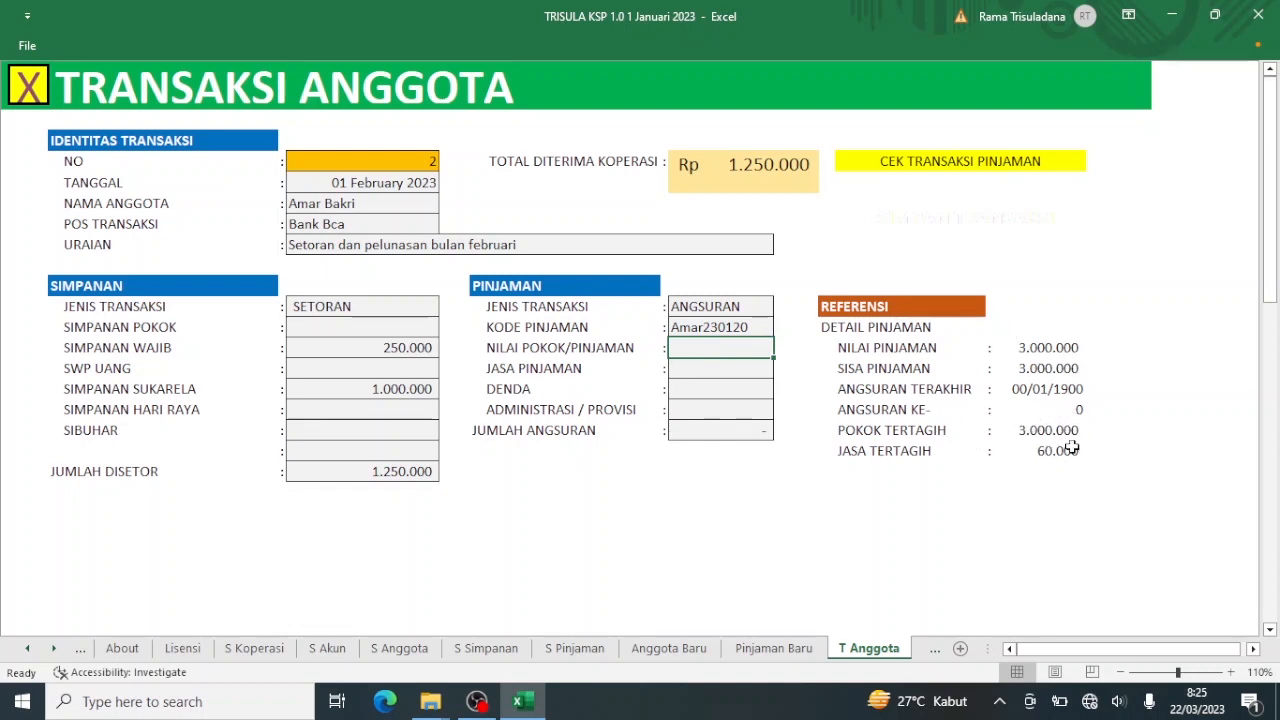
type("3000000")
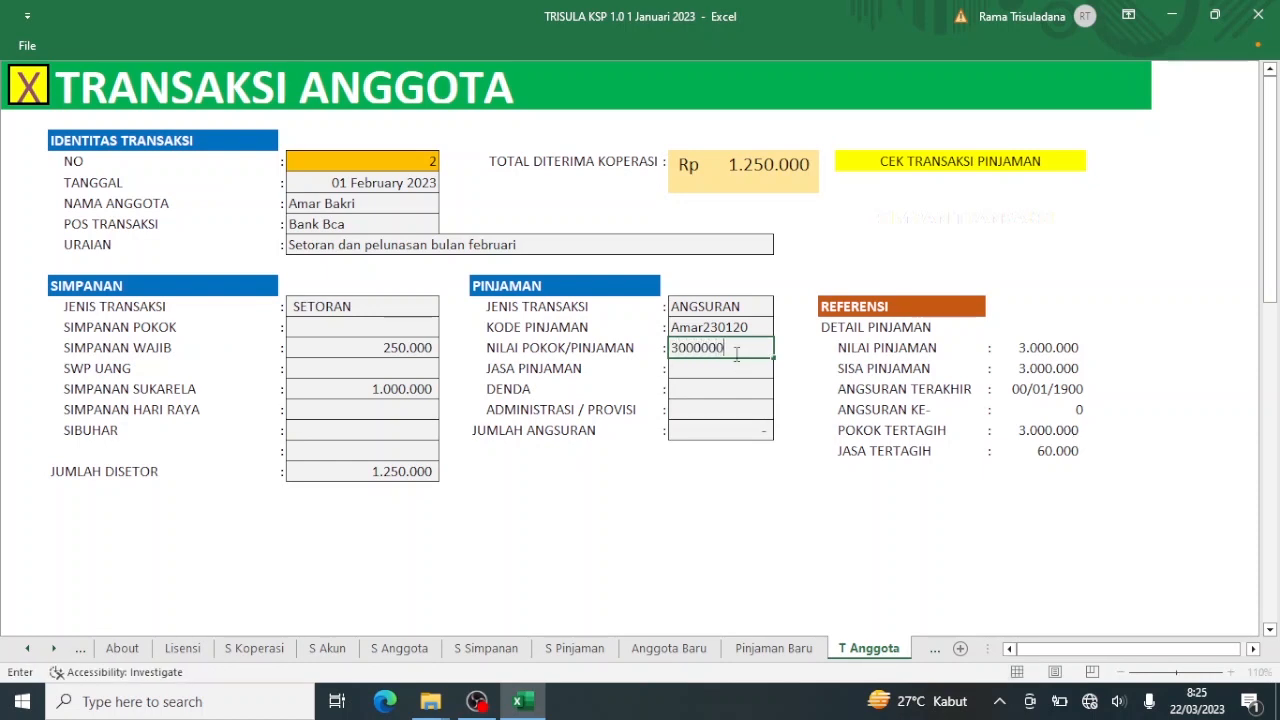
key("Return")
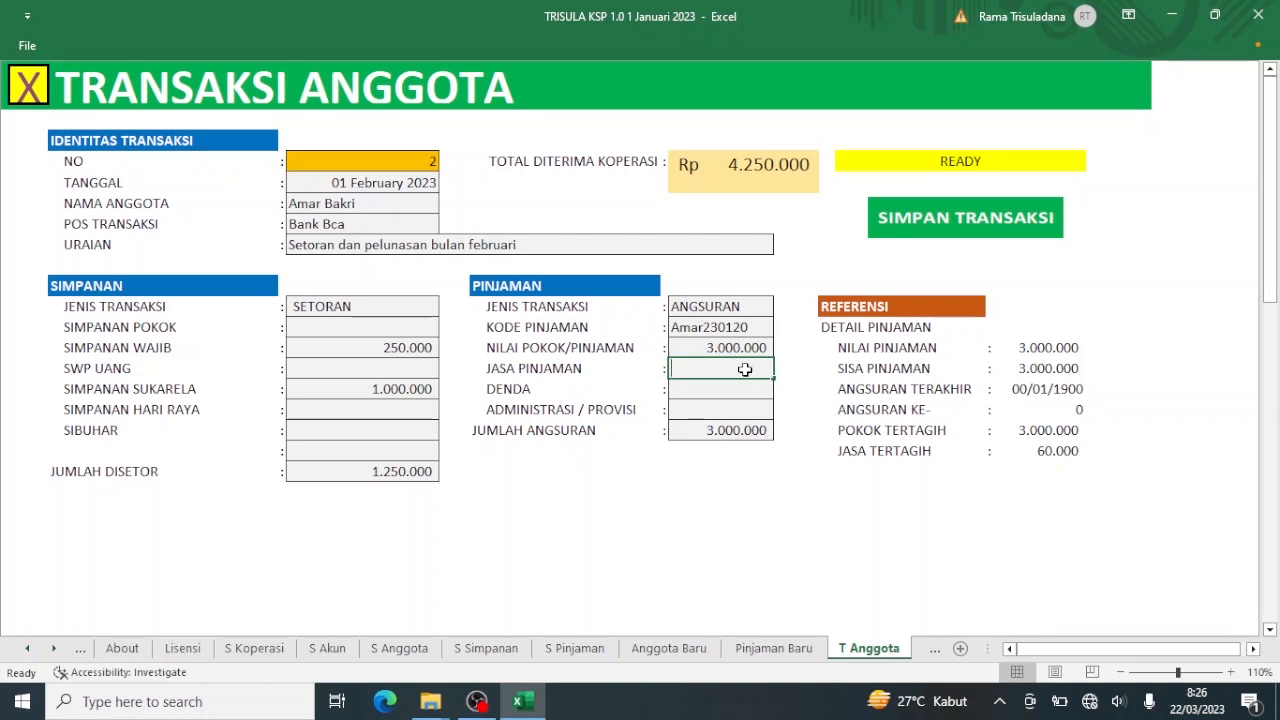
type("60000")
key("Return")
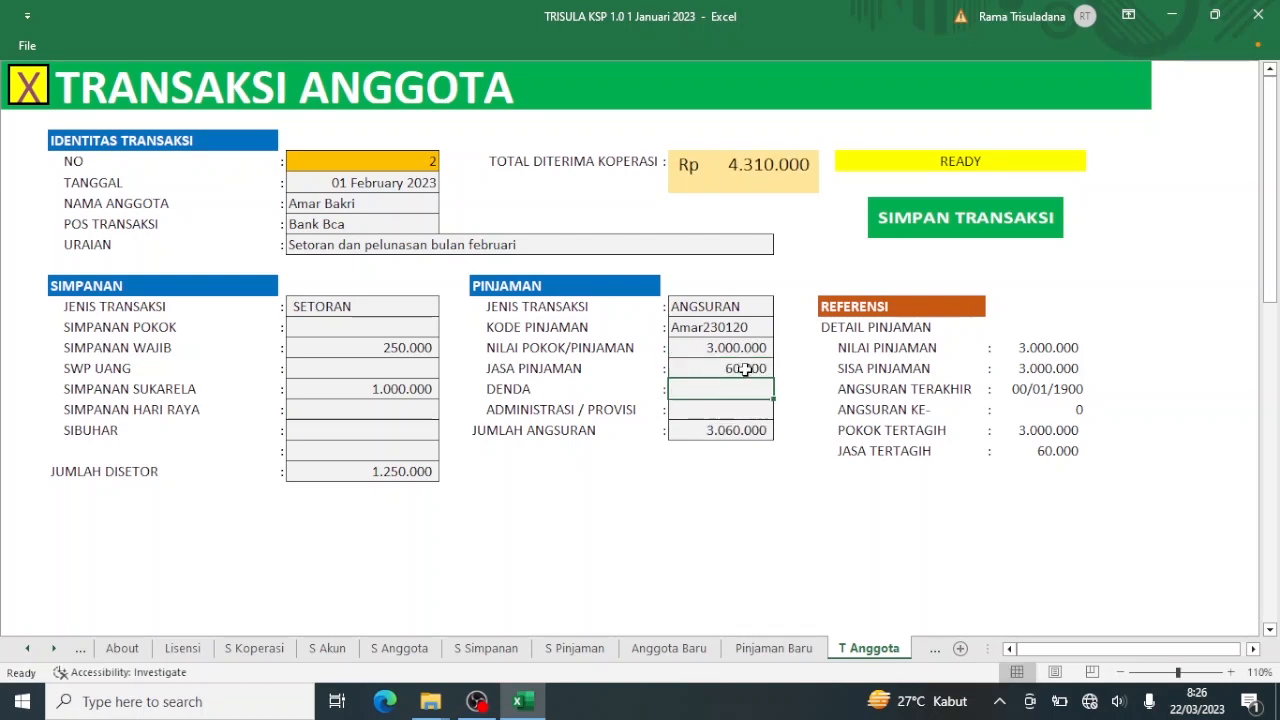
Set the Sebrakan rate in Setup Koperasi to 5 percent, then return to Menu.
left_click(30, 88)
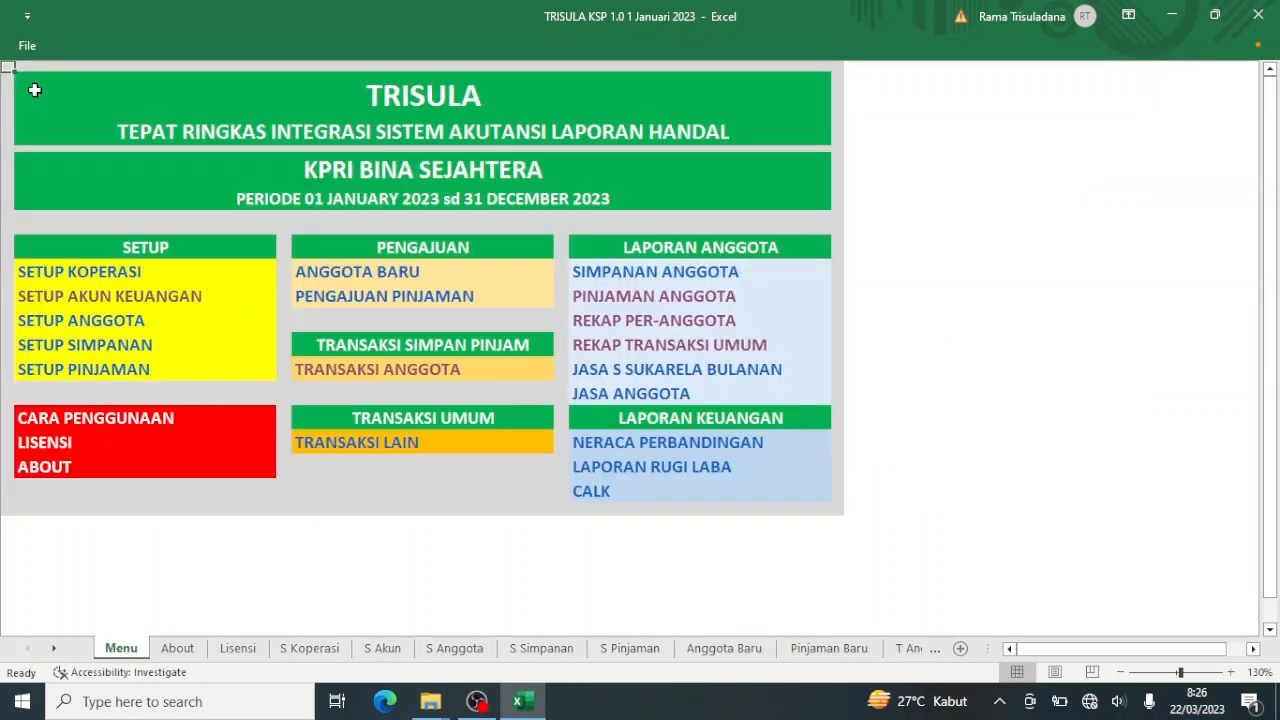
left_click(76, 270)
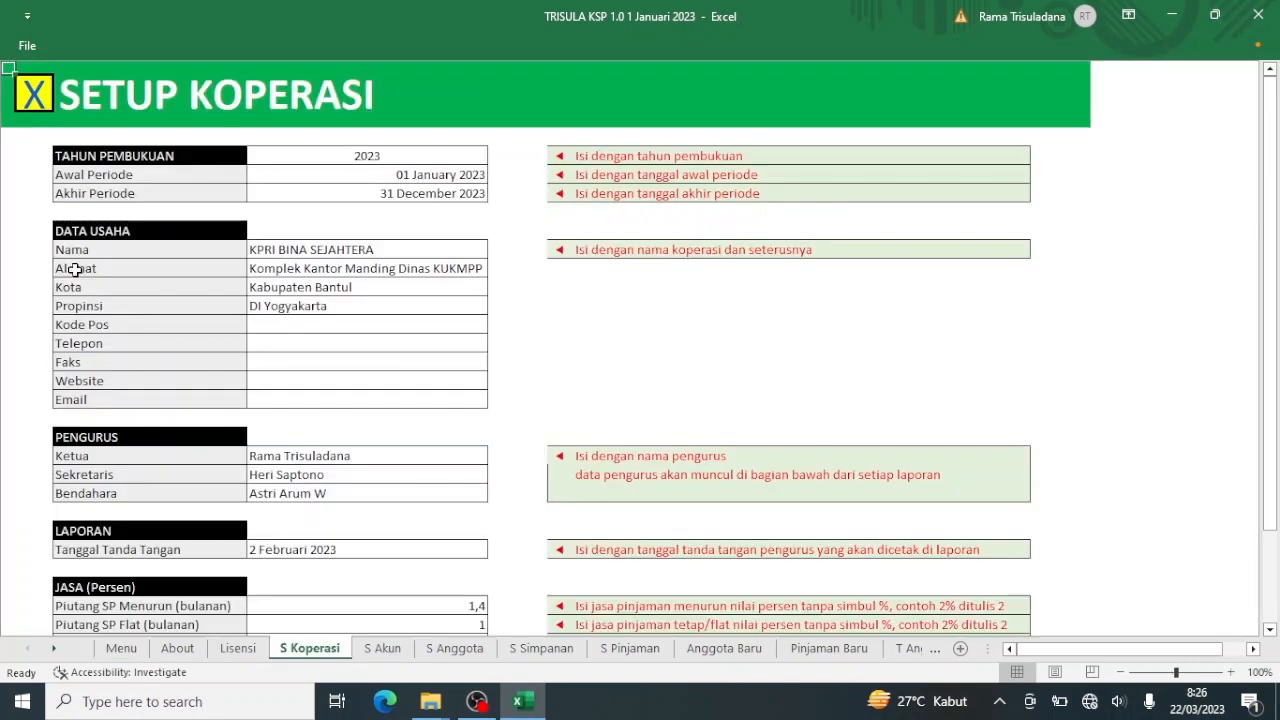
scroll(75, 270, "down", 4)
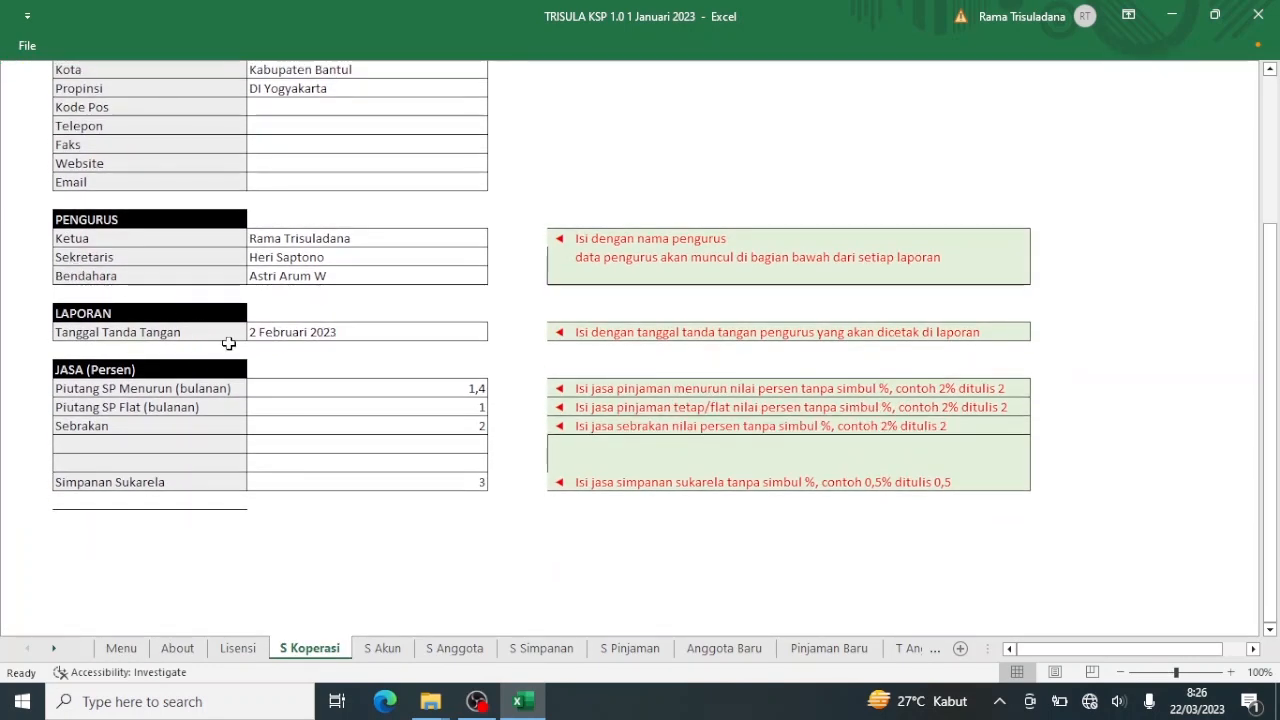
left_click(470, 429)
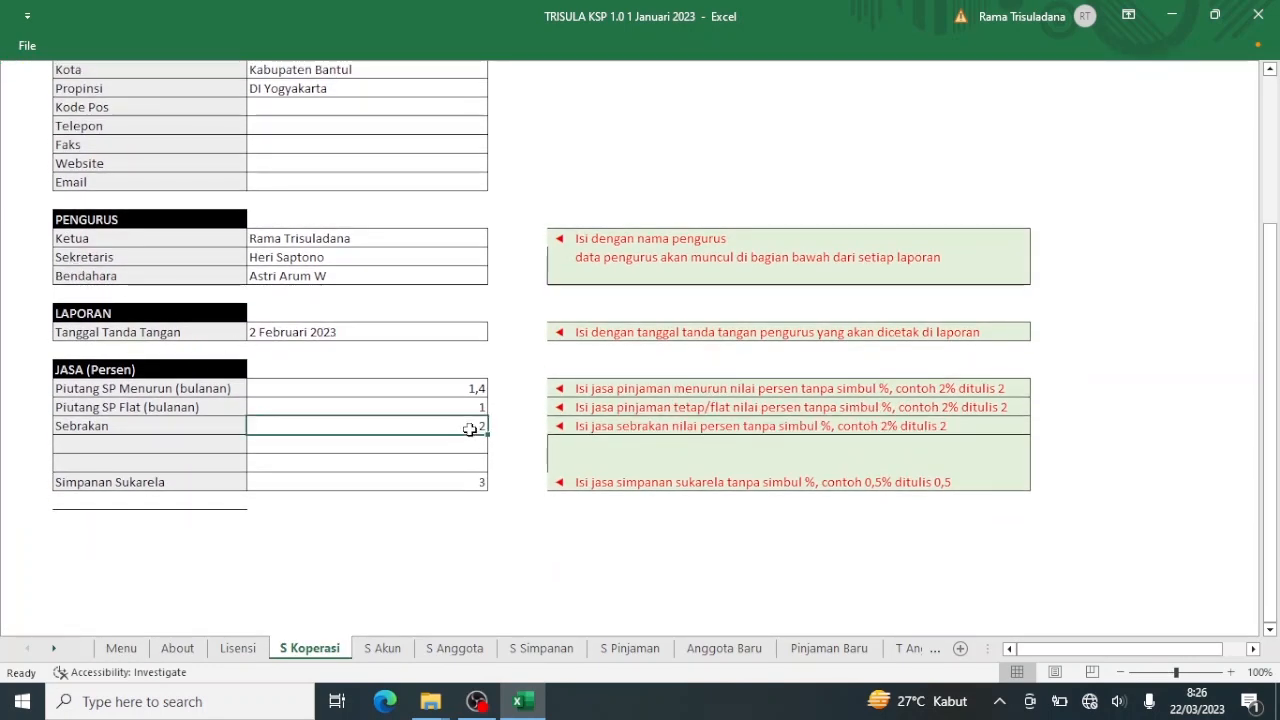
type("5")
key("Return")
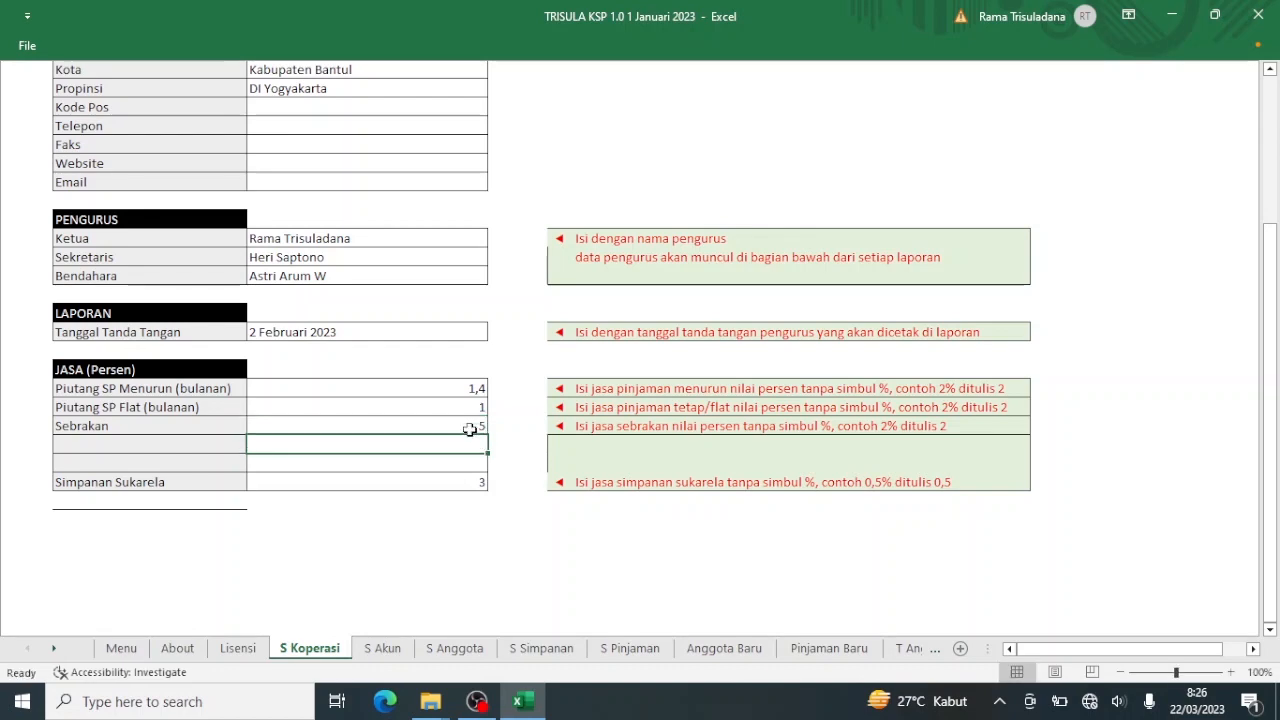
scroll(470, 429, "up", 4)
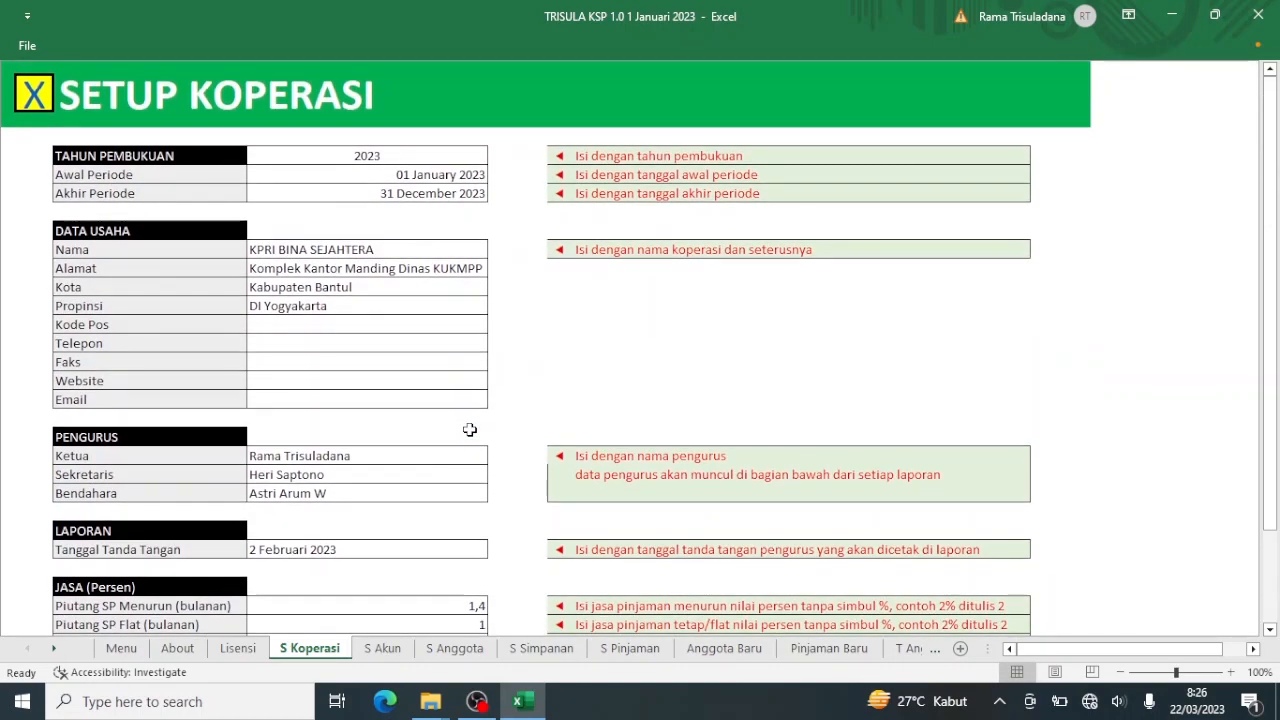
left_click(35, 98)
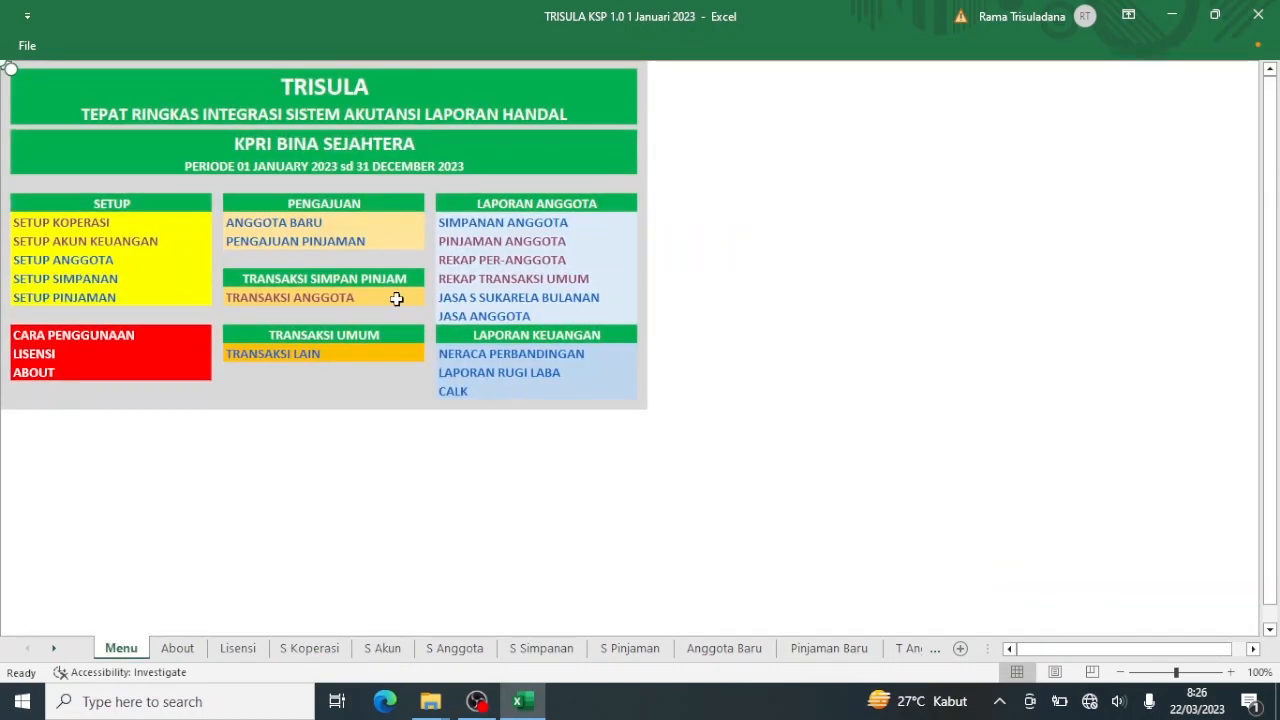
scroll(408, 298, "up", 4, "ctrl")
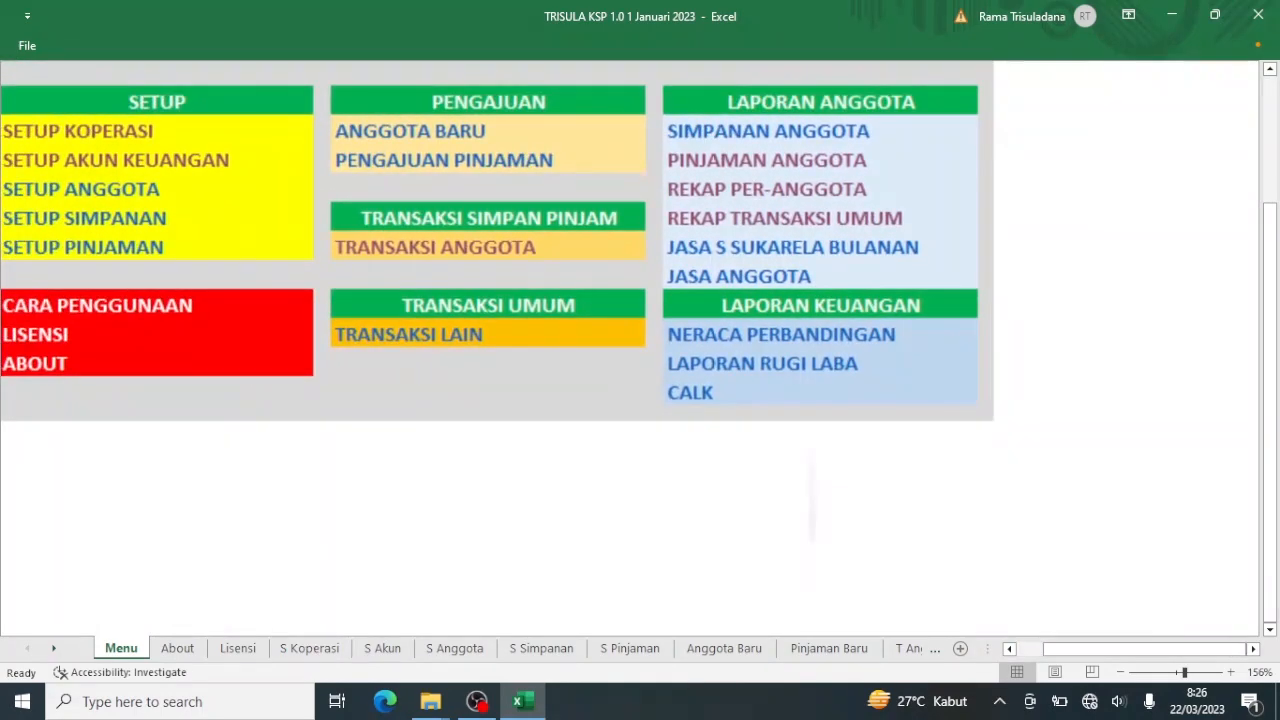
scroll(397, 299, "up", 2)
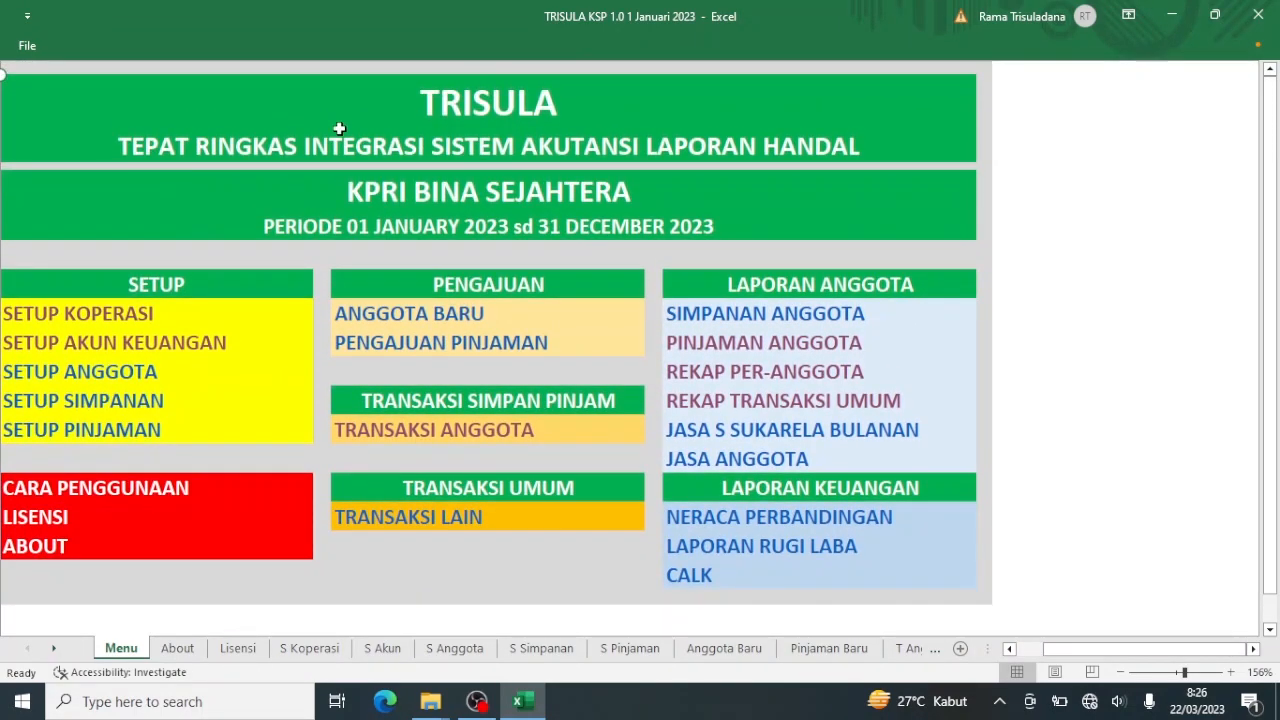
Change the loan interest to 150.000 and save transaction no. 2 totalling 4.400.000.
left_click(387, 425)
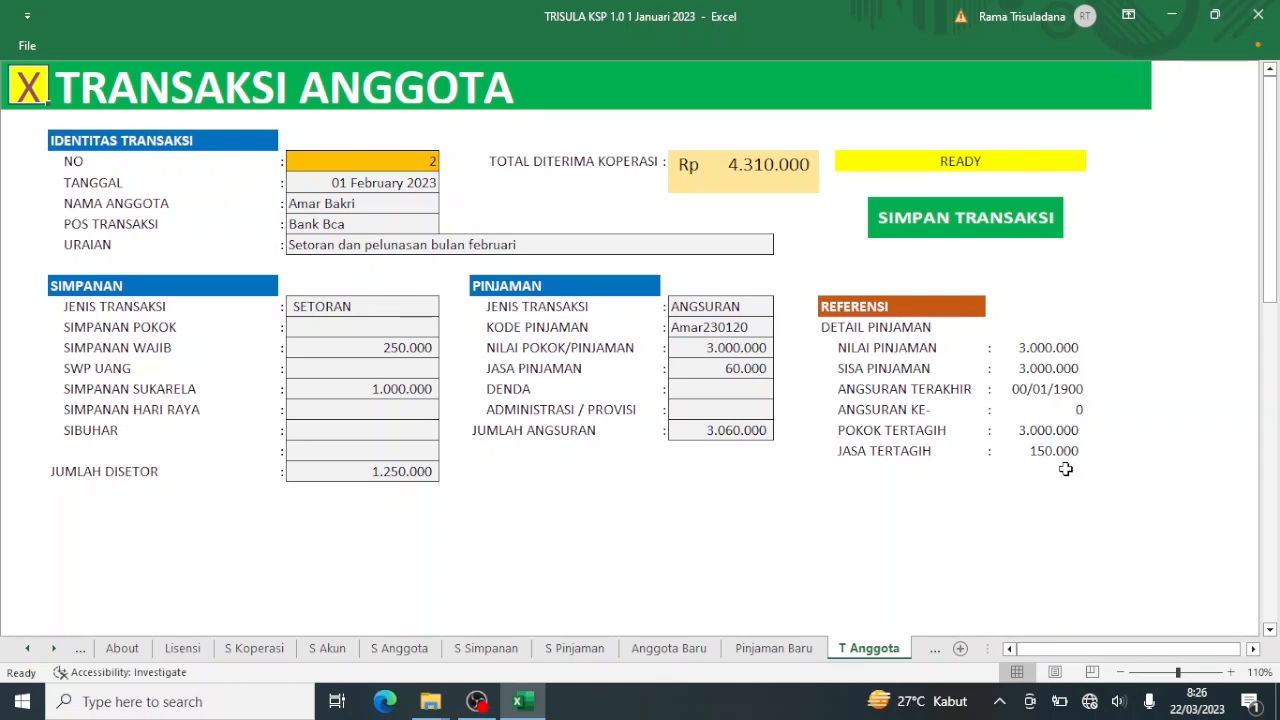
left_click(740, 372)
type("15")
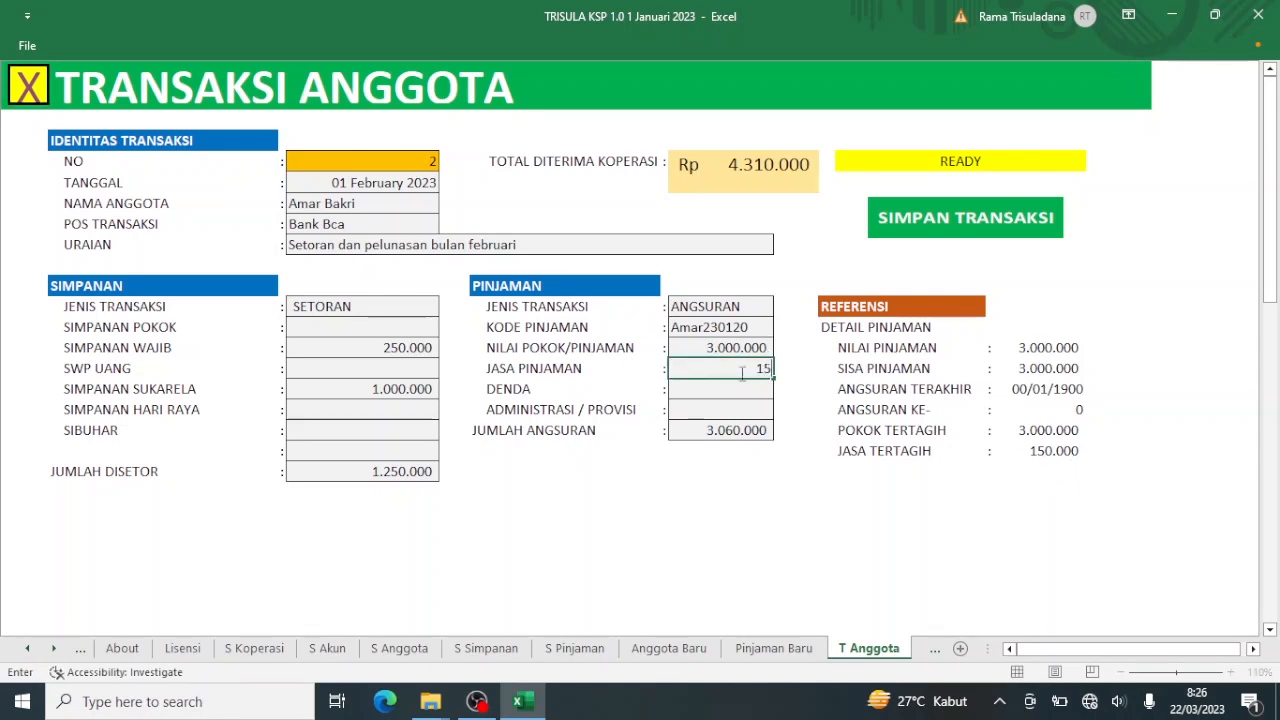
type("0000")
key("Return")
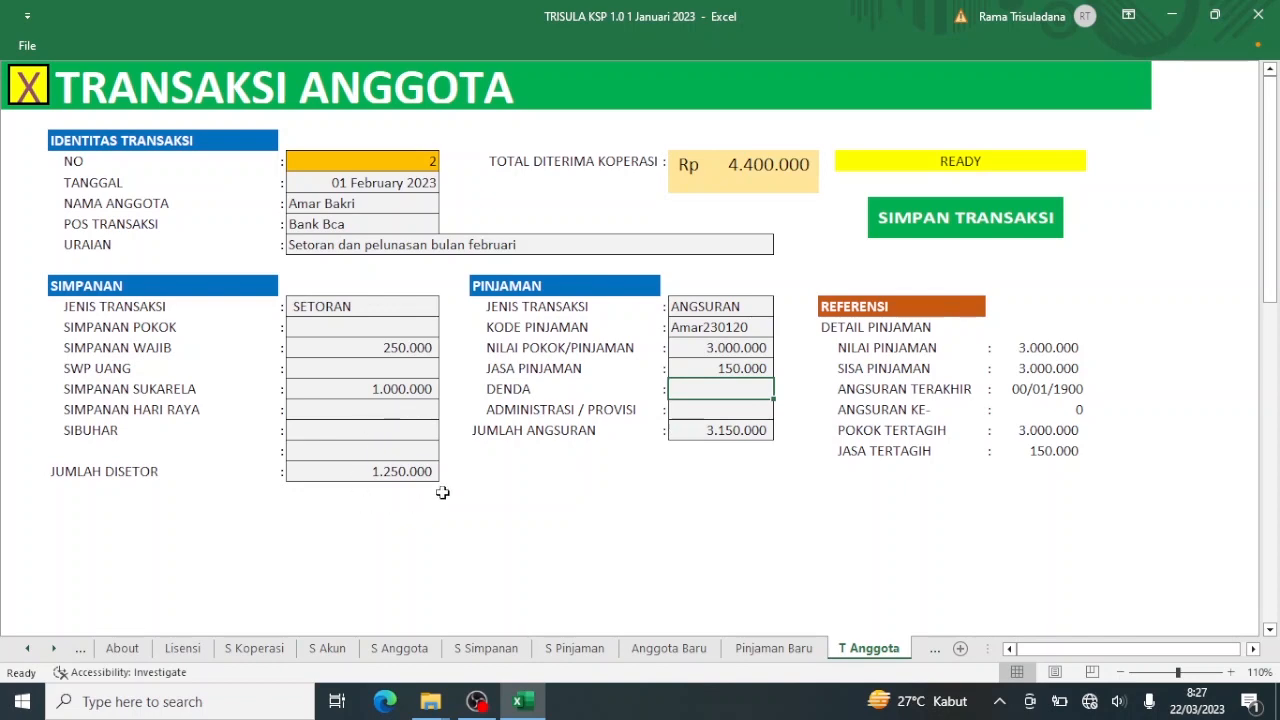
left_click(890, 229)
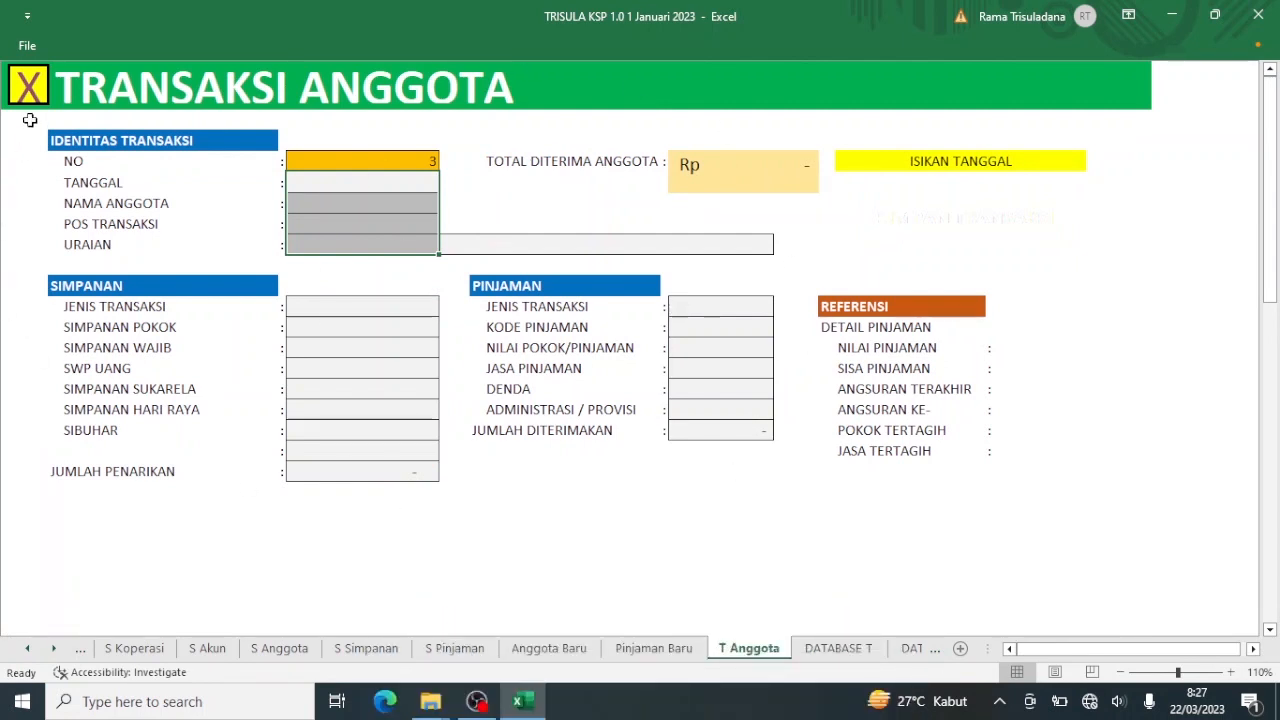
Confirm in Laporan Pinjaman that loan 14's instalment was paid on 01 February 2023.
left_click(27, 88)
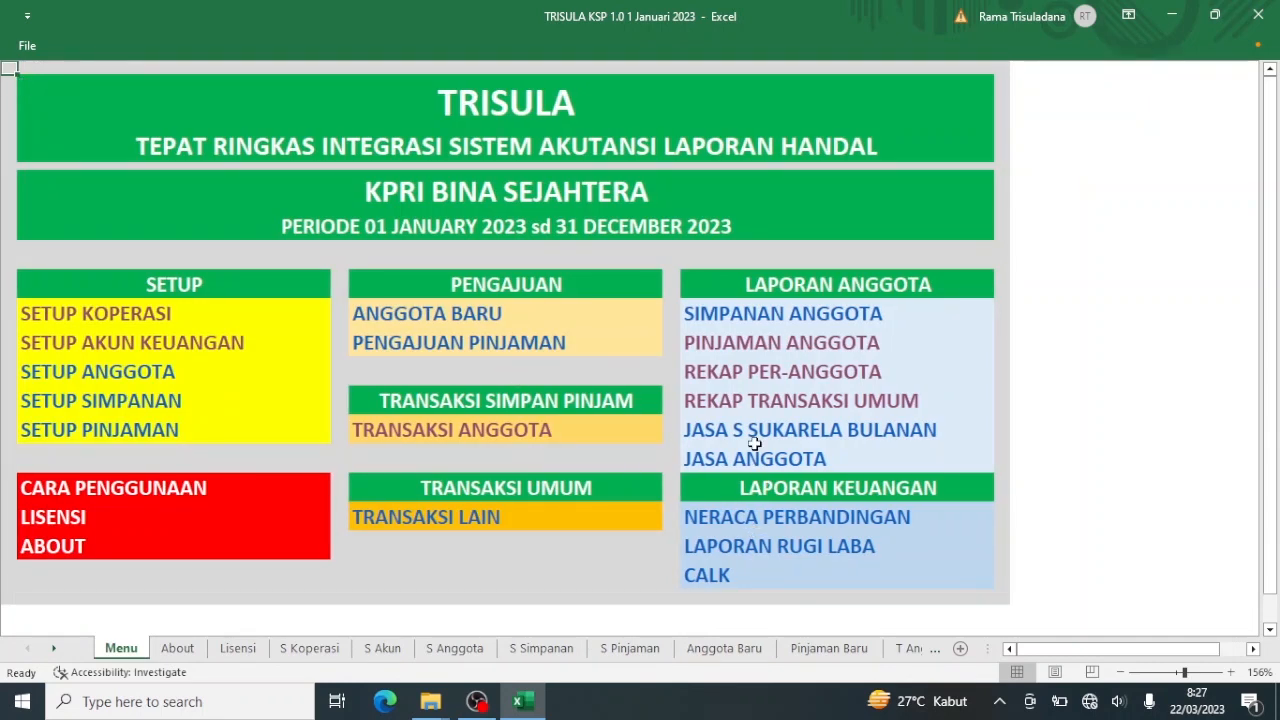
left_click(752, 344)
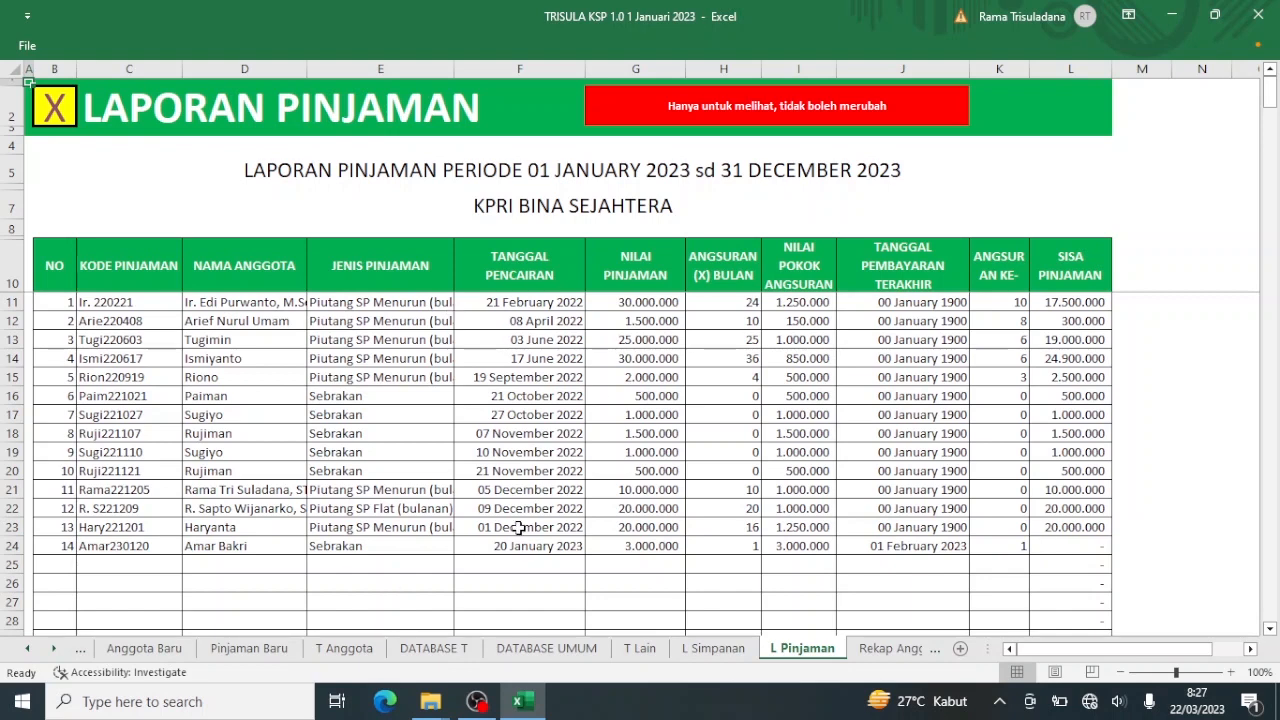
left_click(50, 107)
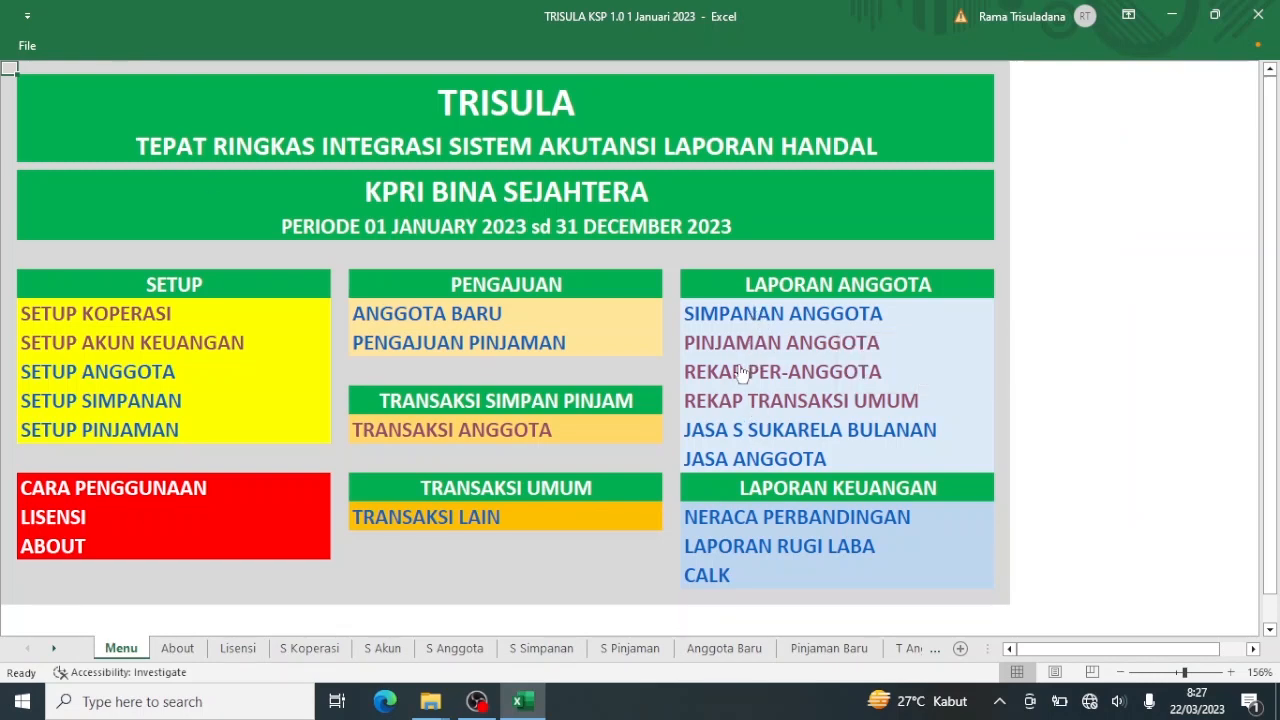
Show the SIMPANAN recap with 1.600.000 savings across two deposits, then return to Menu.
left_click(744, 370)
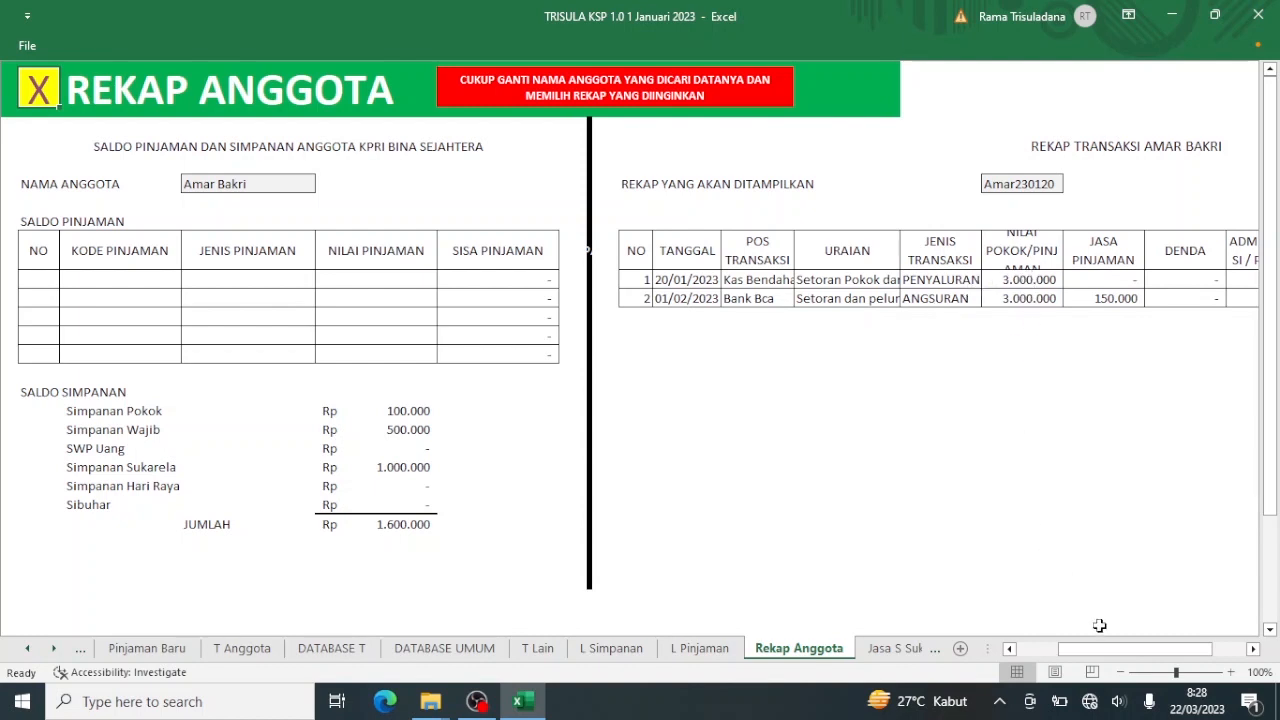
mouse_move(1104, 652)
left_mouse_down()
mouse_move(1133, 664)
mouse_move(1120, 660)
left_mouse_up()
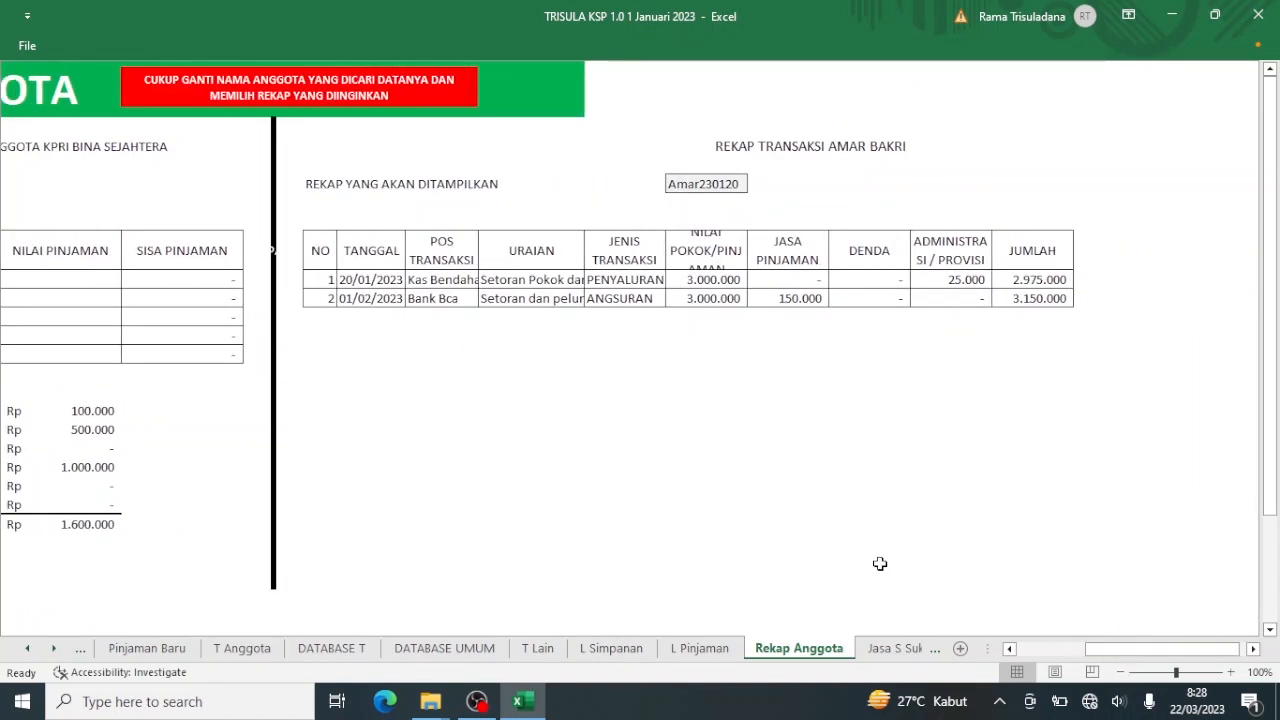
left_click(728, 188)
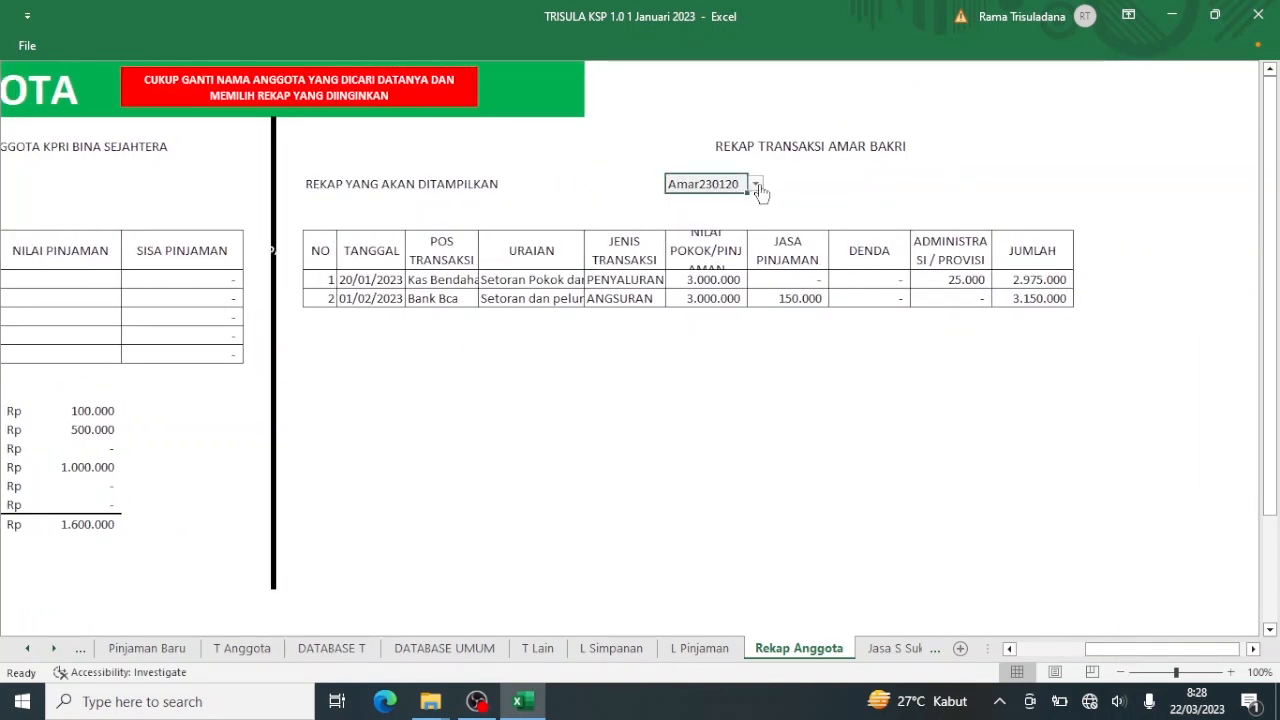
left_click(756, 184)
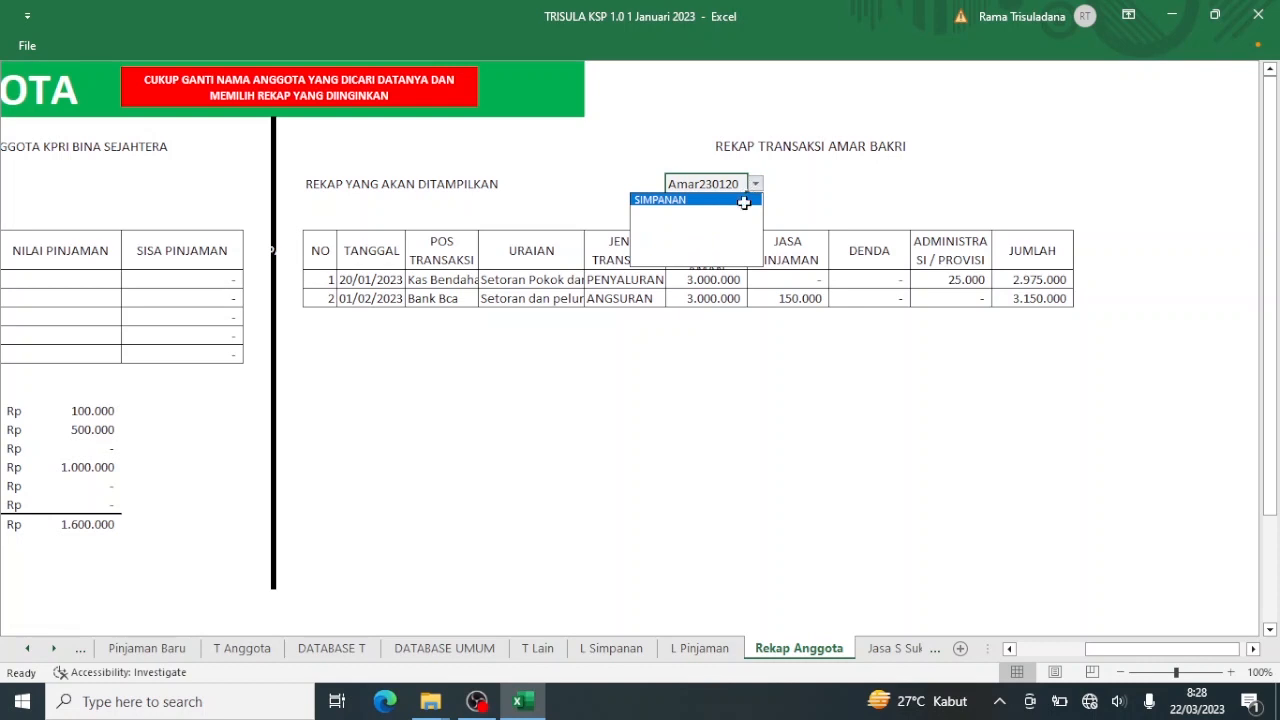
left_click(744, 198)
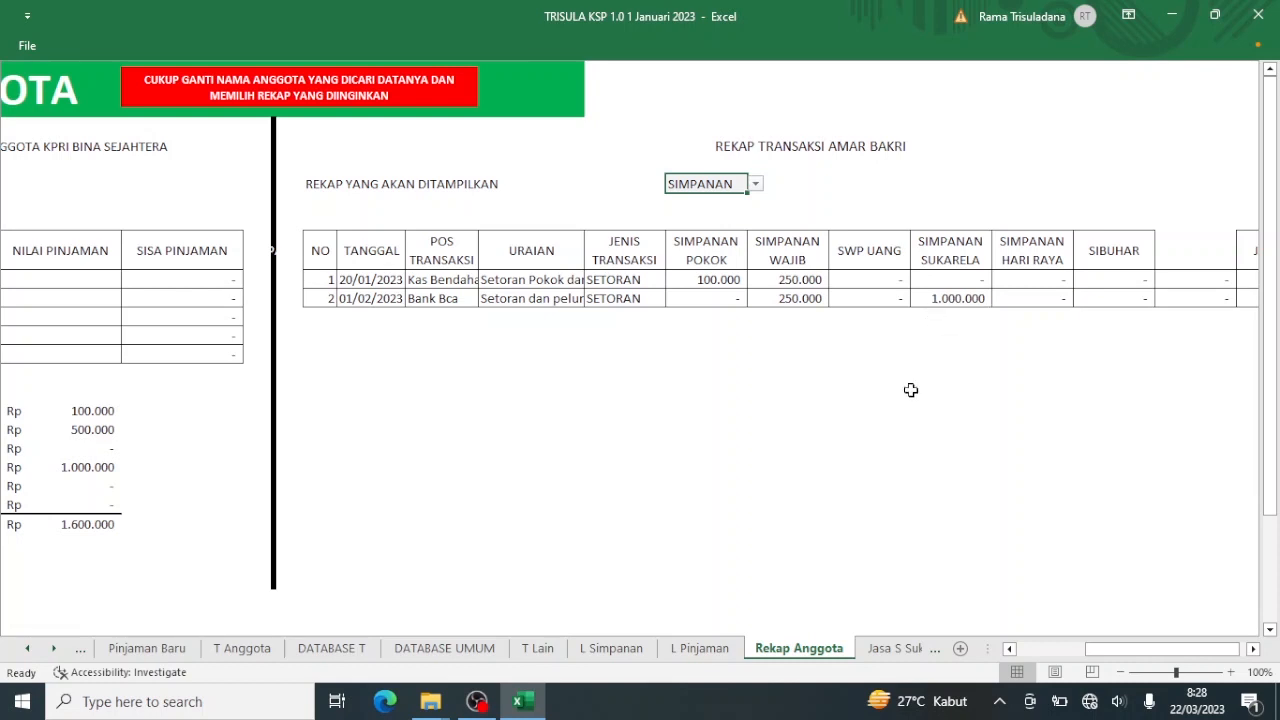
left_click(1034, 648)
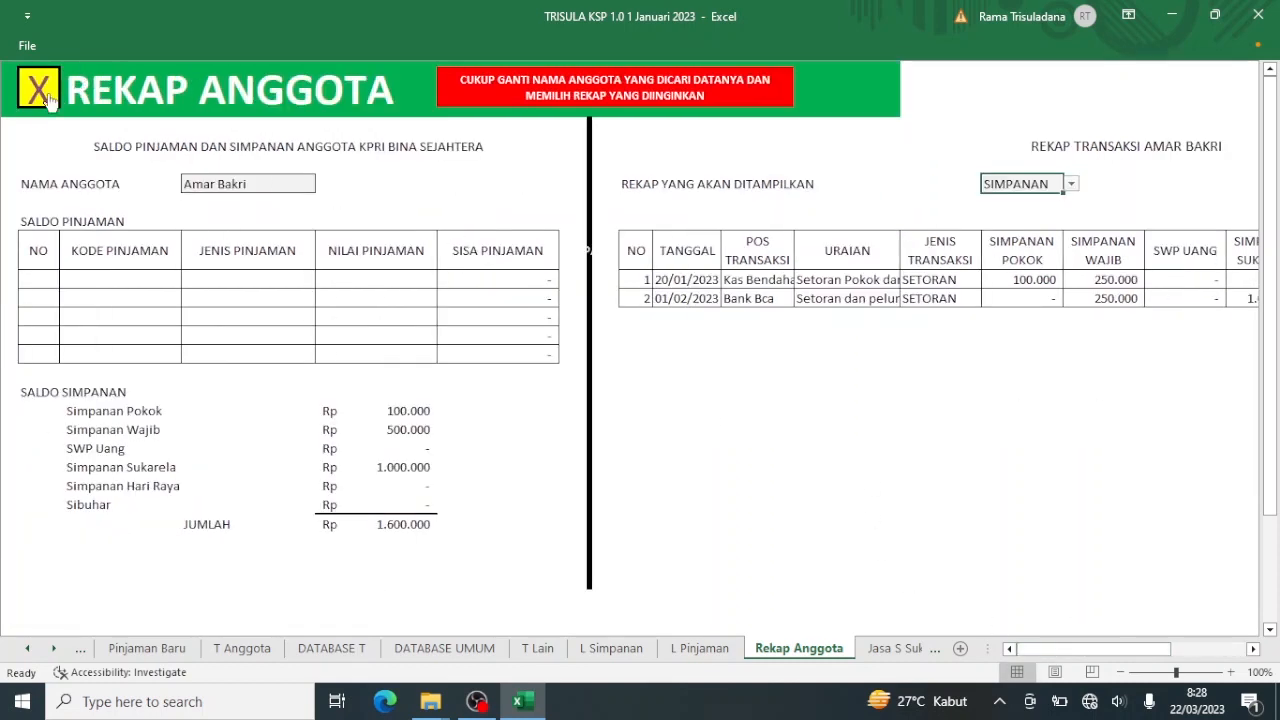
left_click(38, 92)
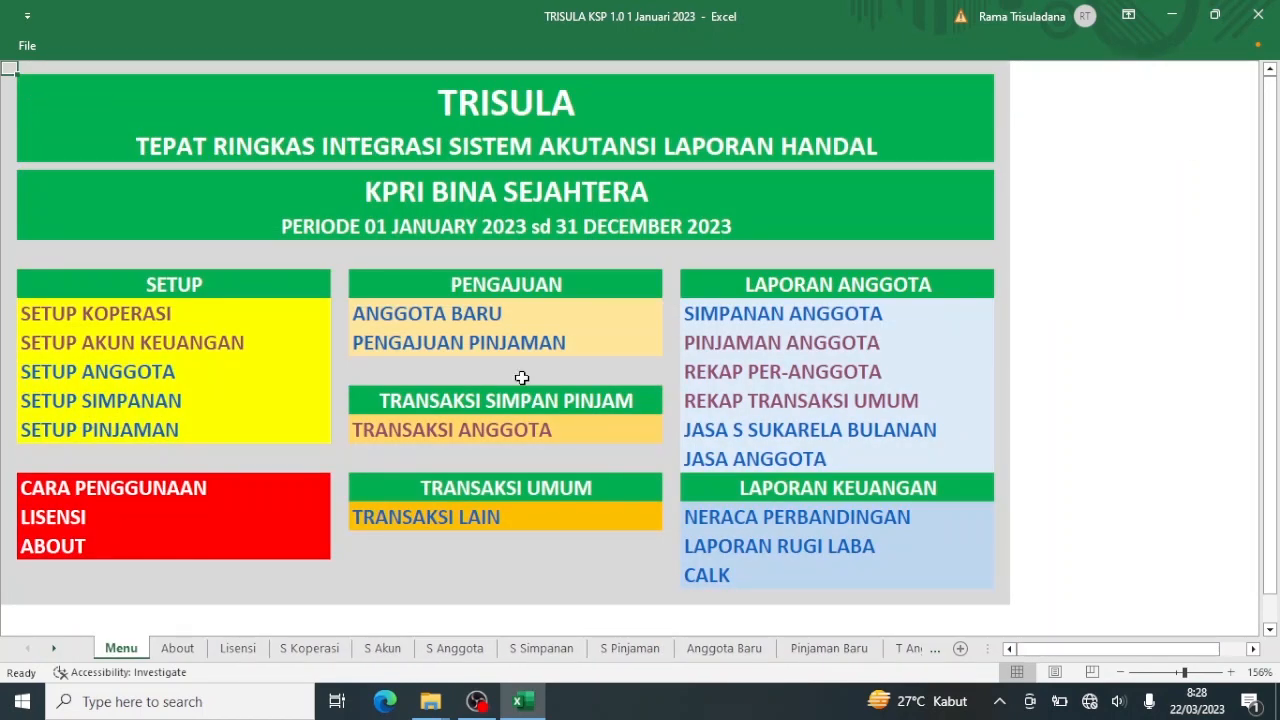
left_click(740, 462)
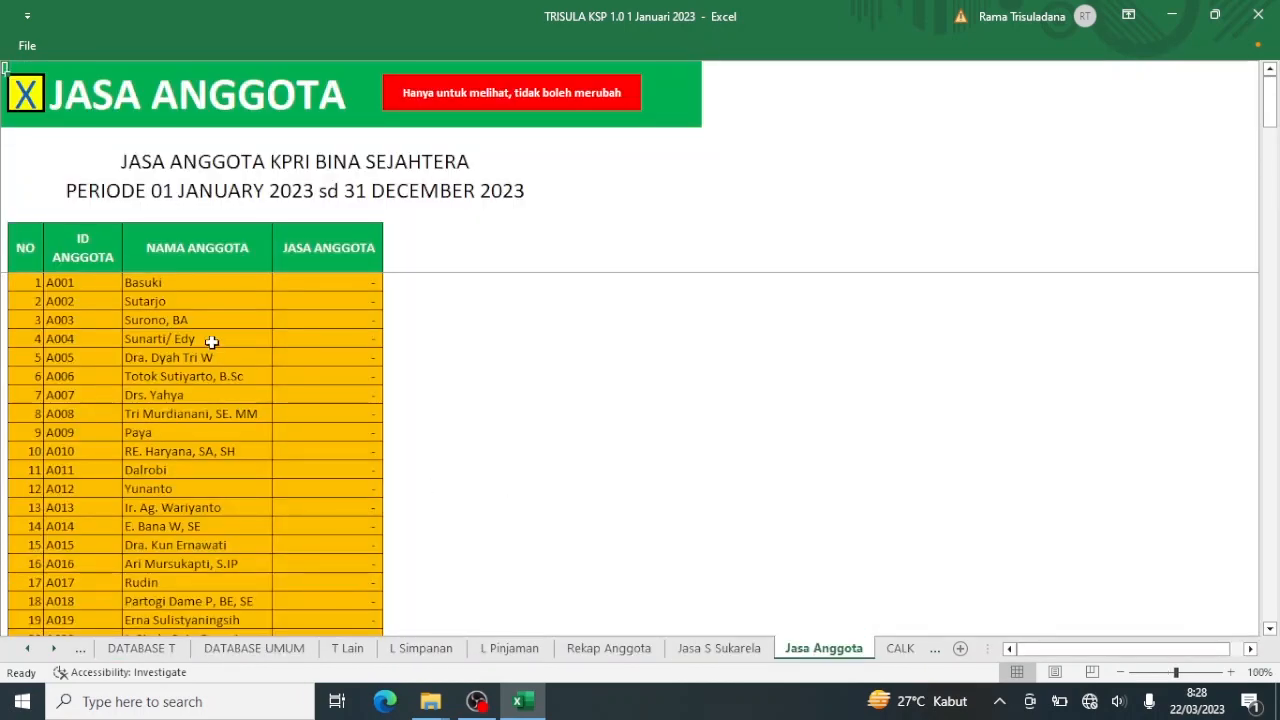
scroll(403, 435, "down", 14)
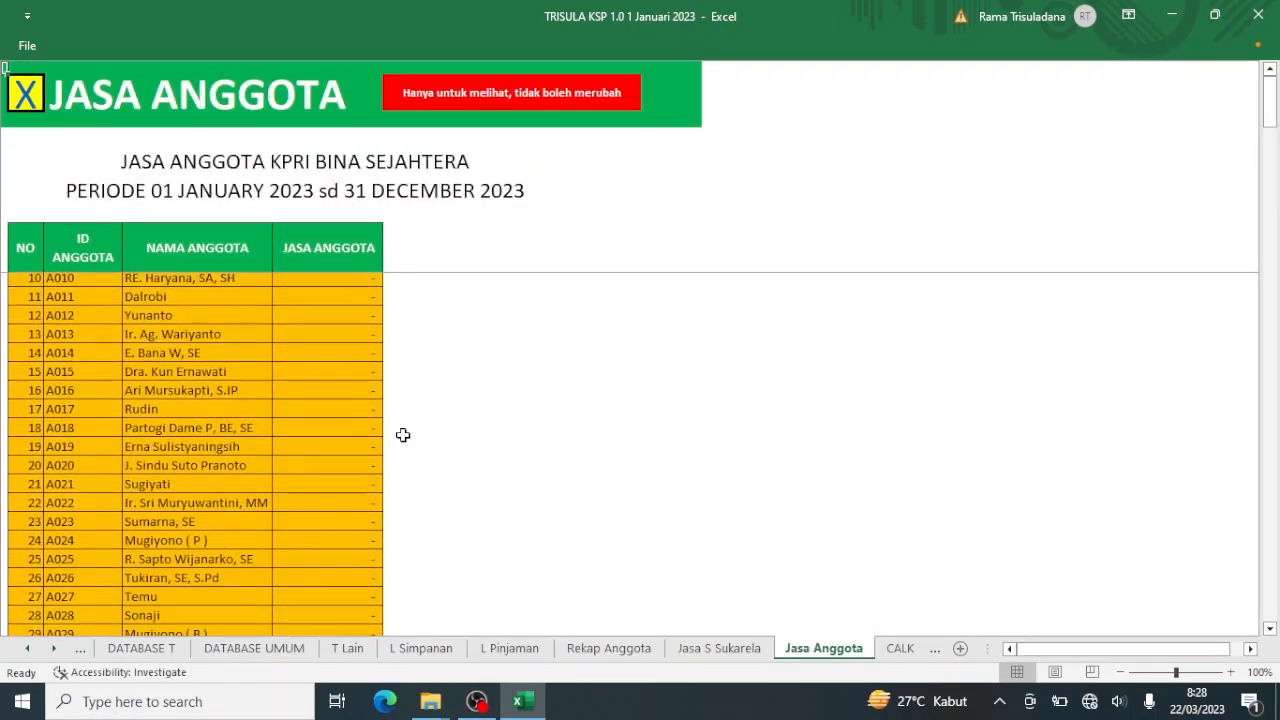
scroll(403, 435, "down", 7)
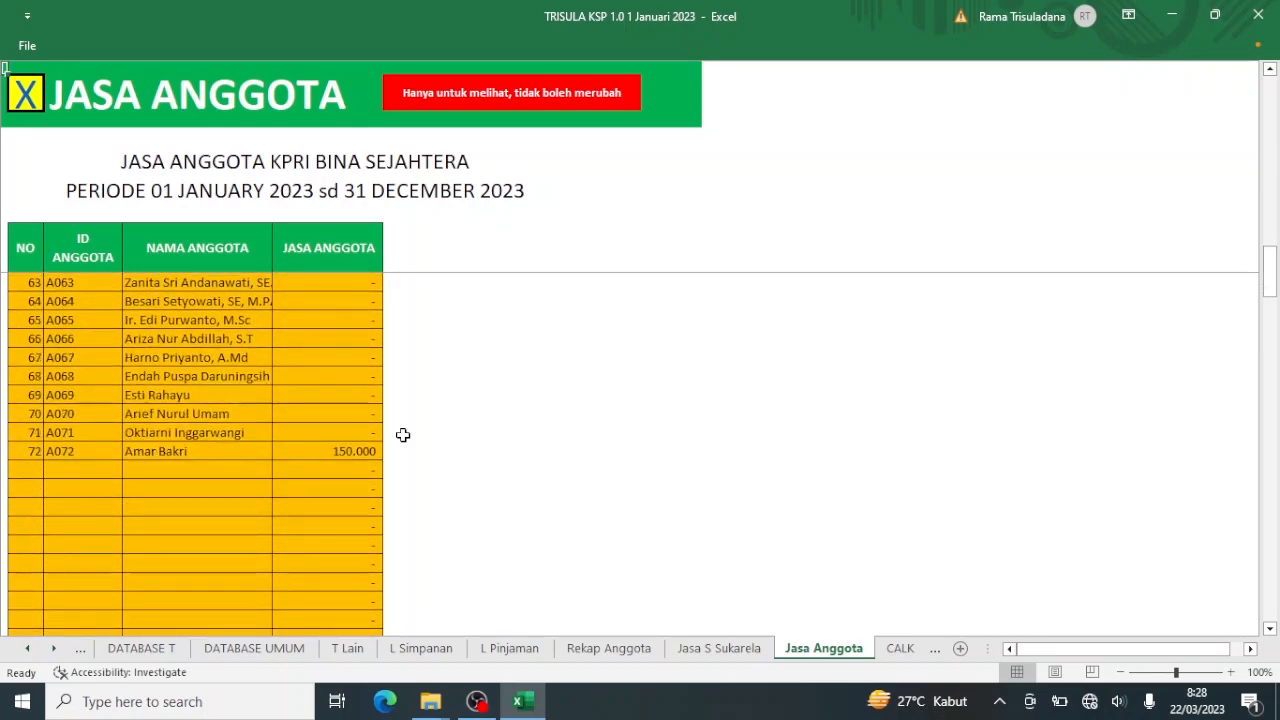
scroll(403, 435, "up", 2)
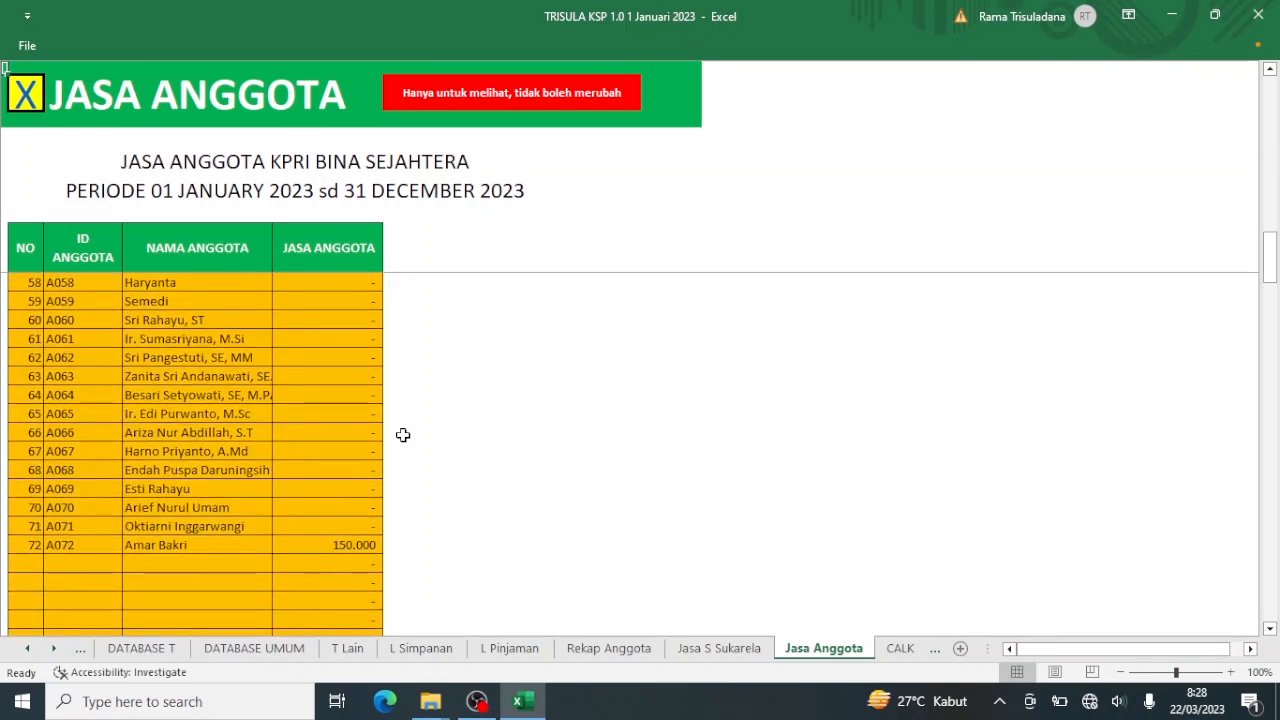
left_click(346, 546)
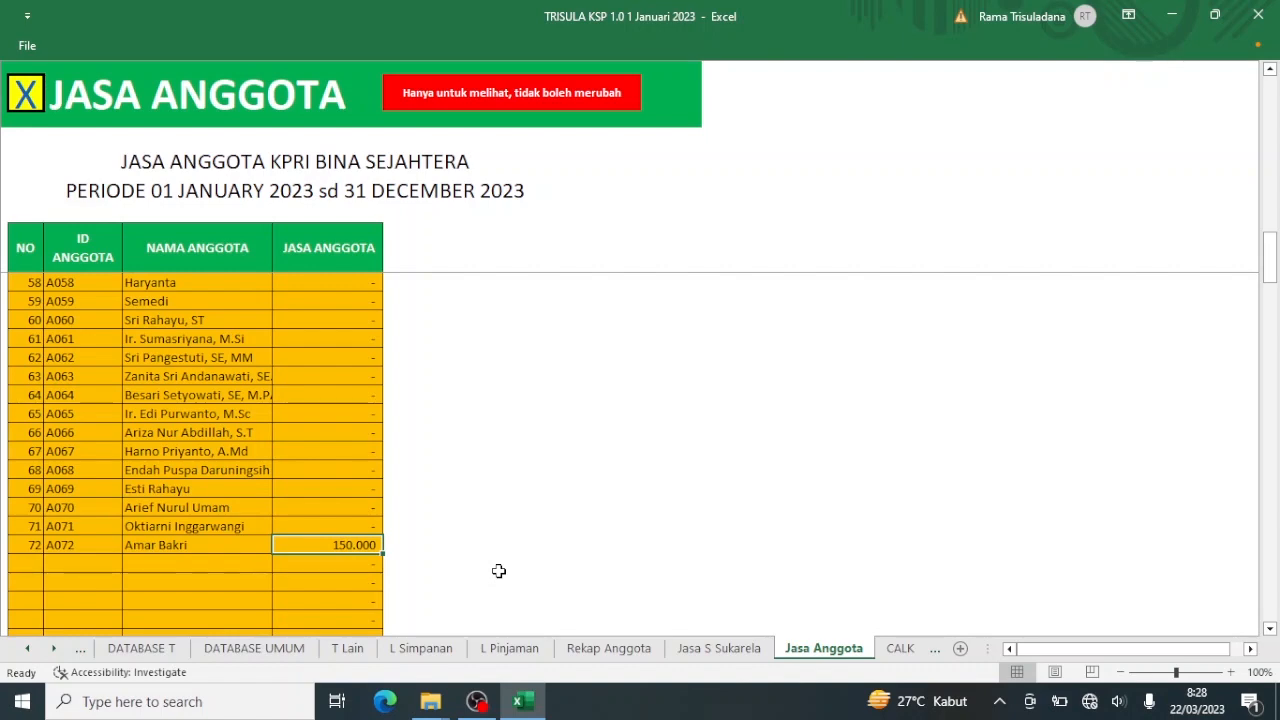
left_click(18, 95)
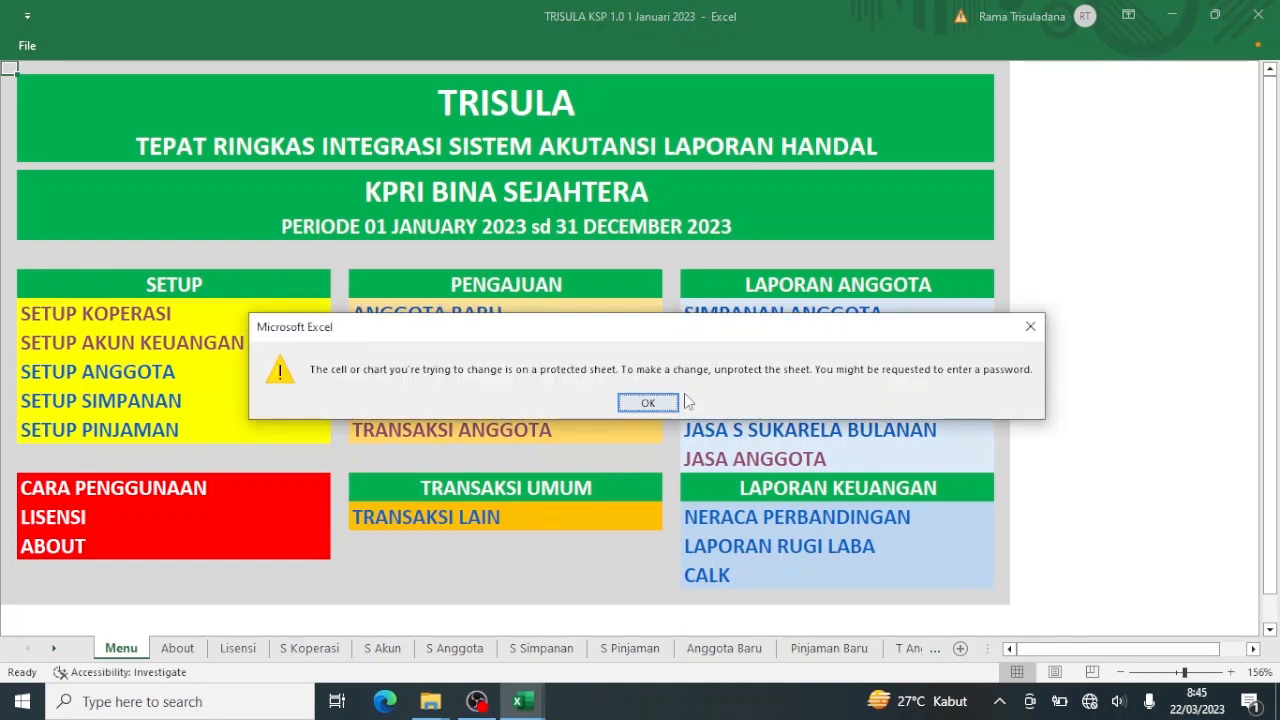
Dismiss the protected-sheet warning with OK.
left_click(648, 403)
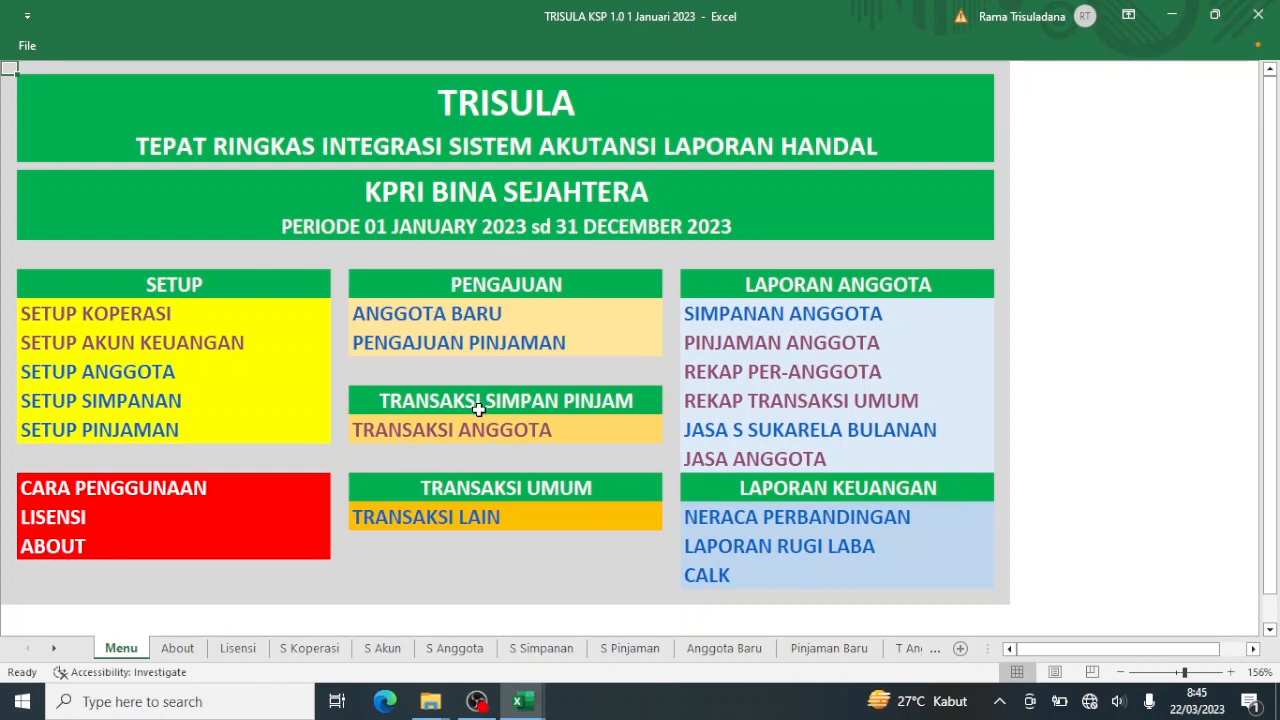
Open the Transaksi Lain form from the menu and set entry 1's transaction type to PEMBELIAN.
left_click(452, 517)
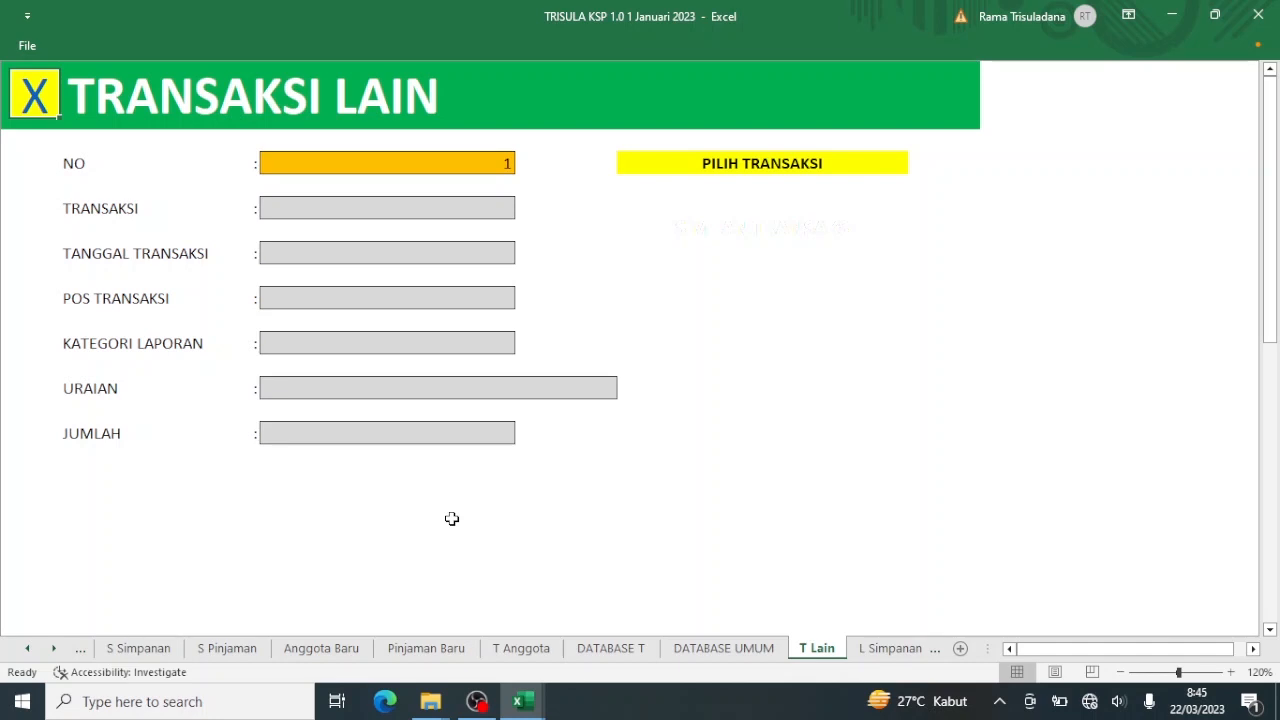
left_click(449, 210)
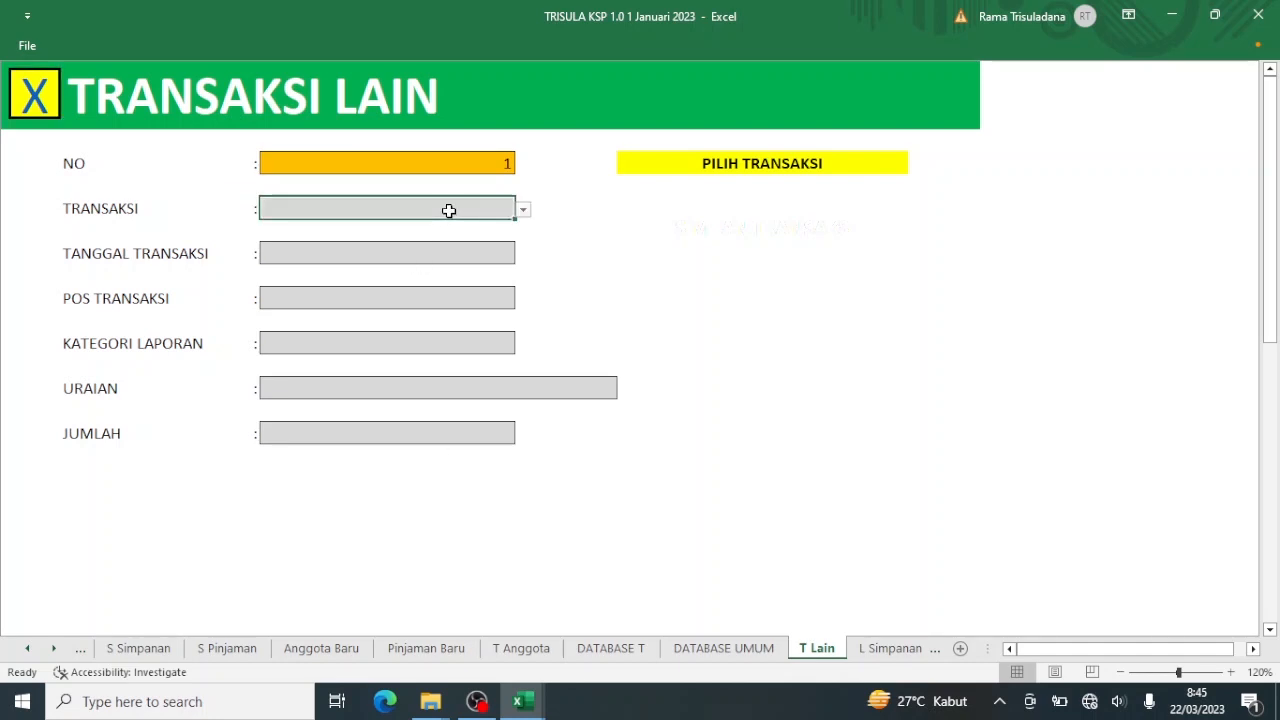
left_click(524, 210)
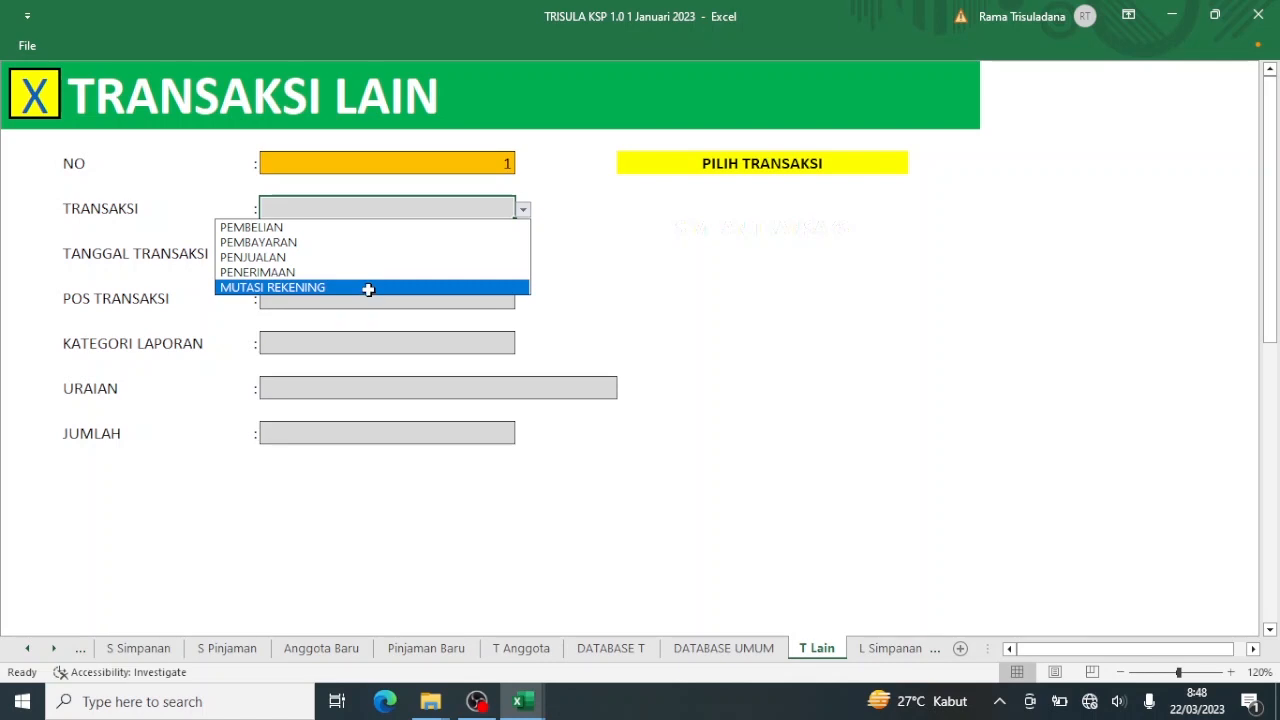
left_click(345, 228)
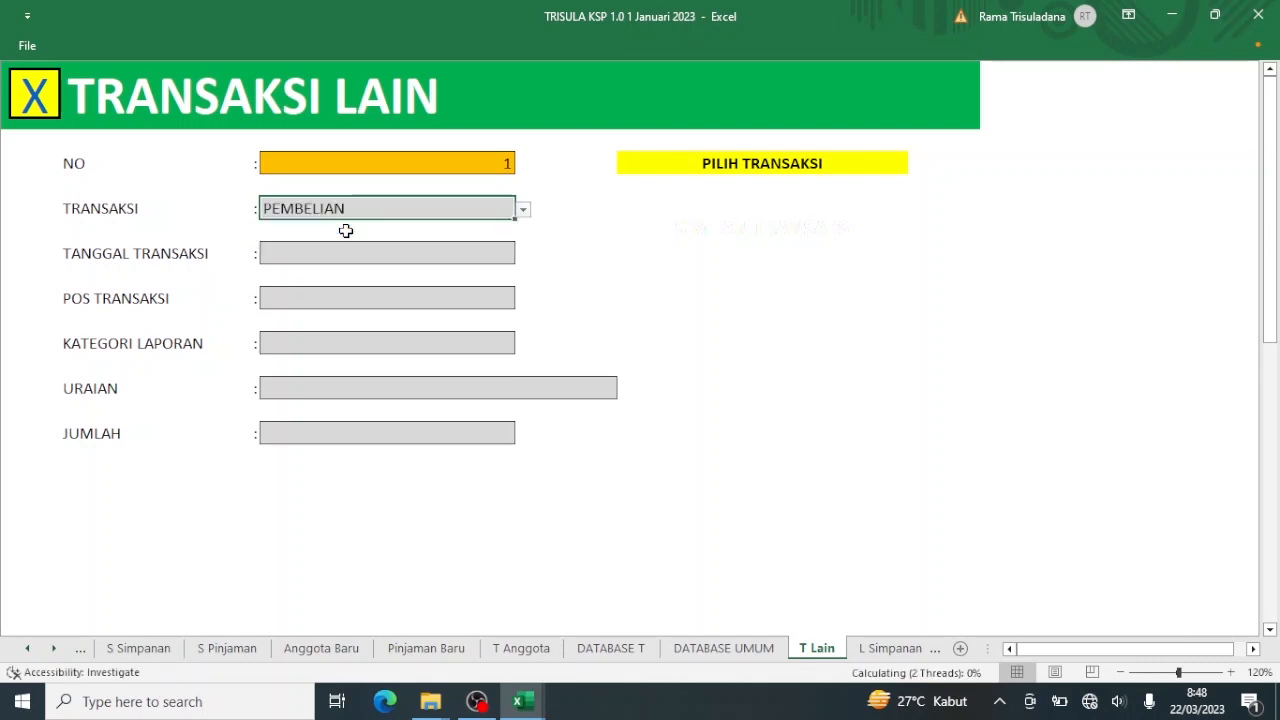
Enter 22/1/23 as the transaction date and Kas Bendahara as the transaction post.
left_click(343, 255)
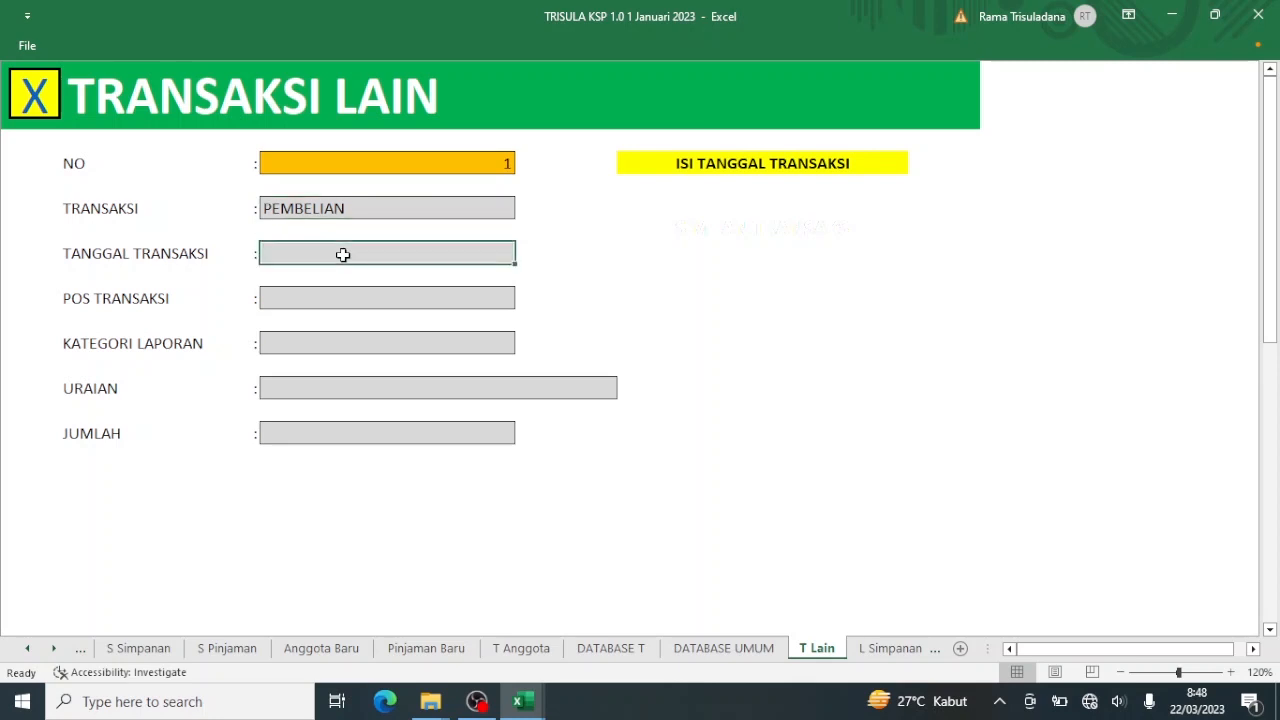
type("22")
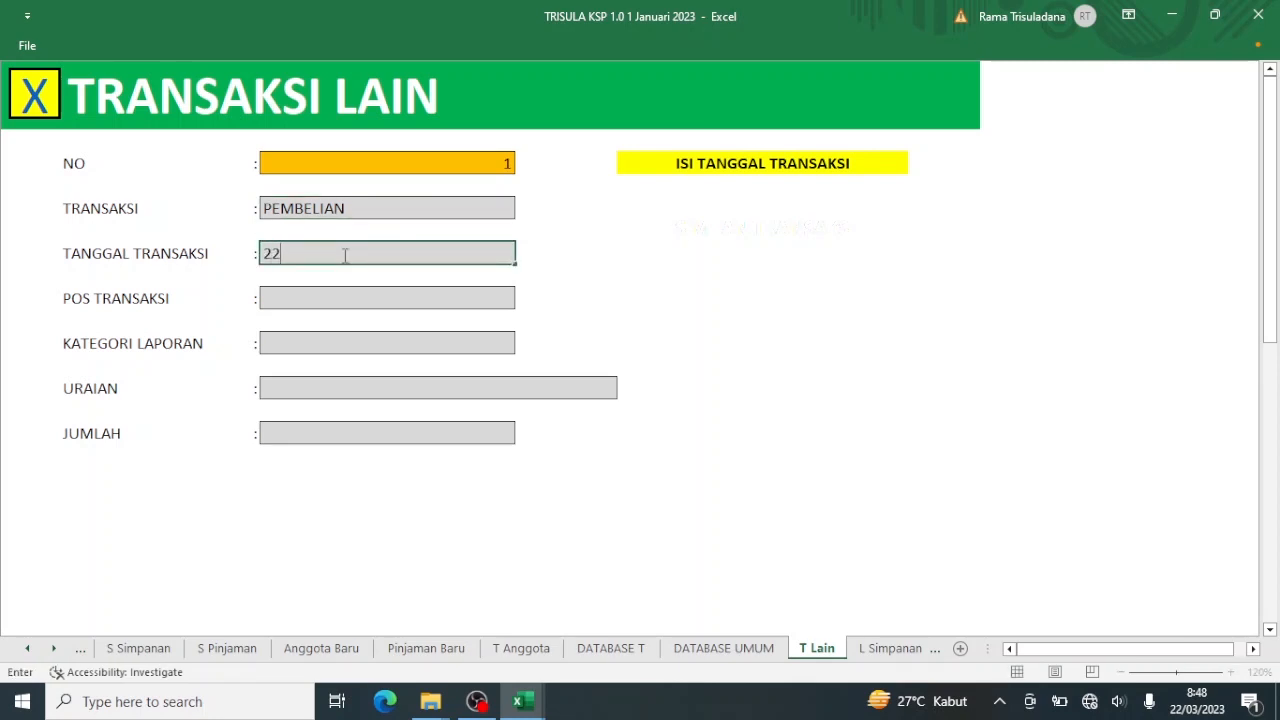
type("/1/23")
key("Return")
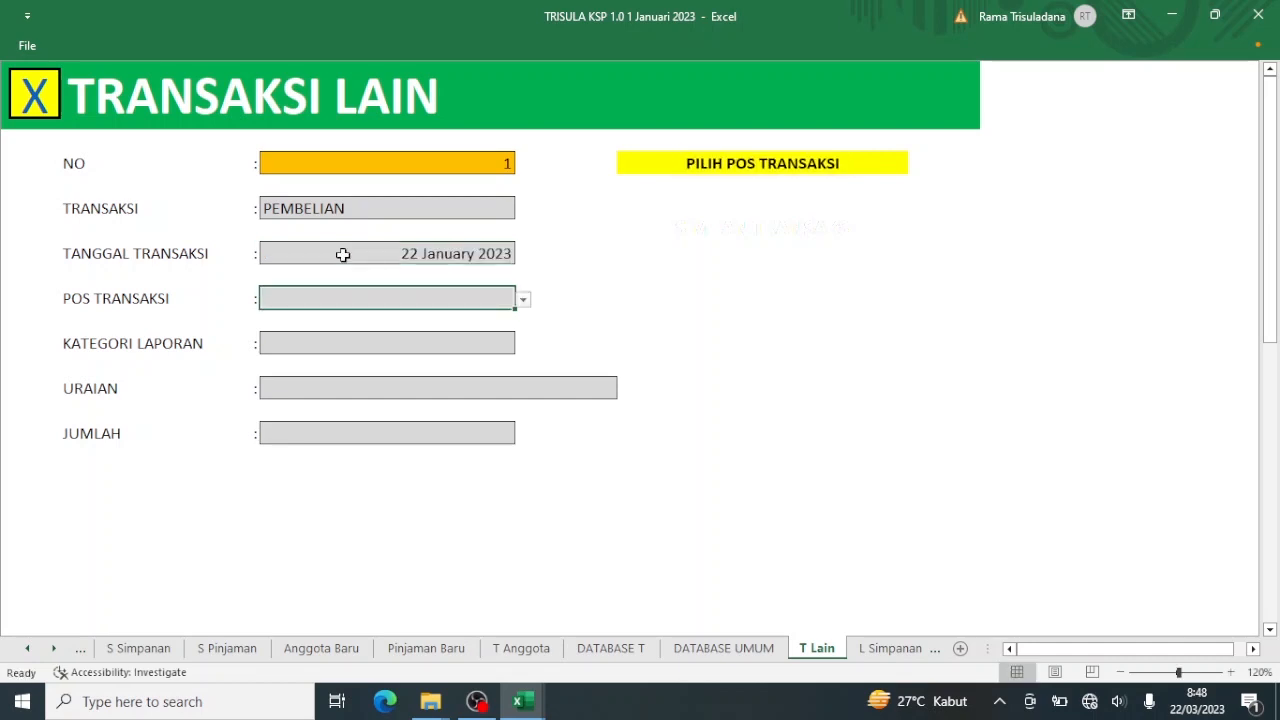
left_click(522, 300)
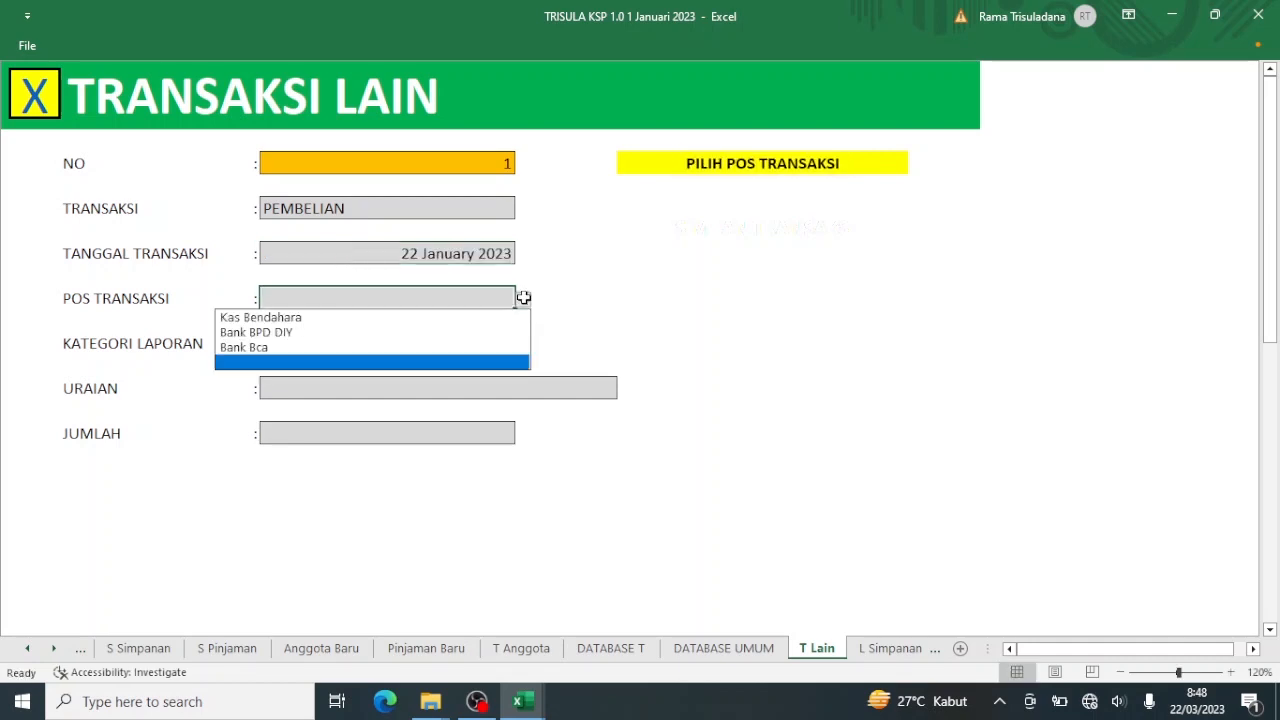
left_click(480, 321)
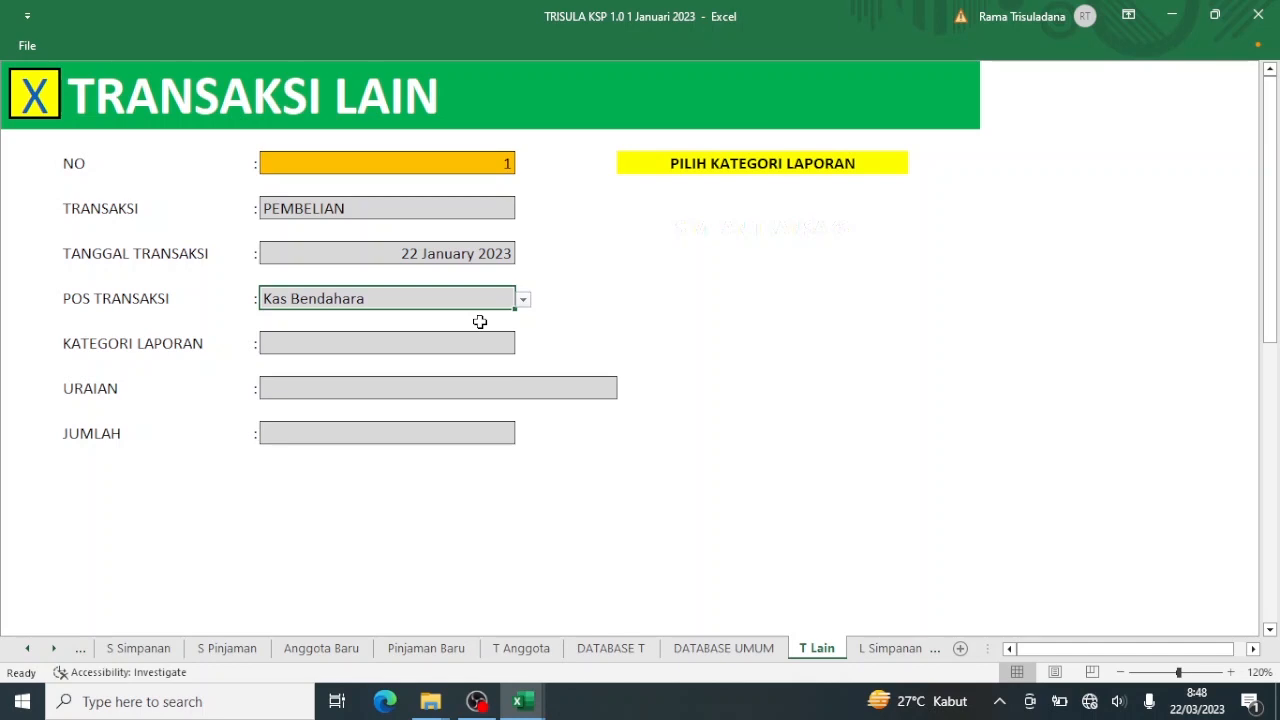
Set the report category to Biaya administrasi dan umum.
left_click(467, 351)
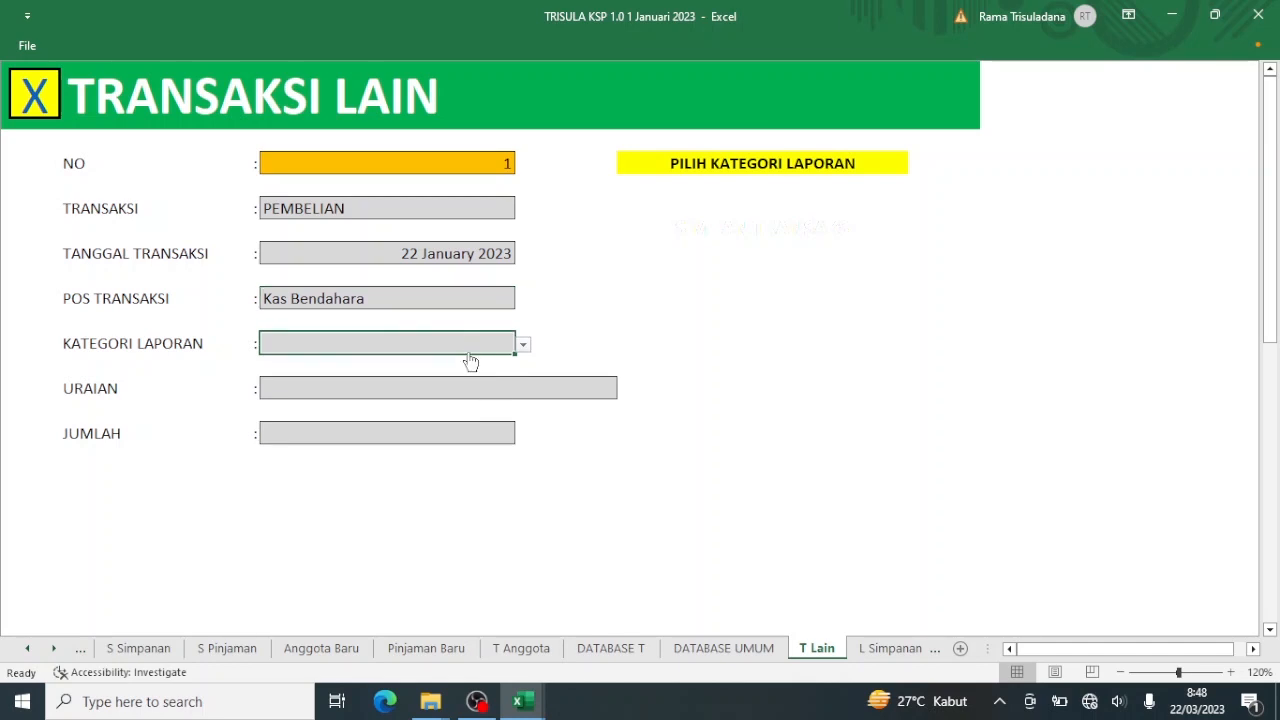
left_click(522, 347)
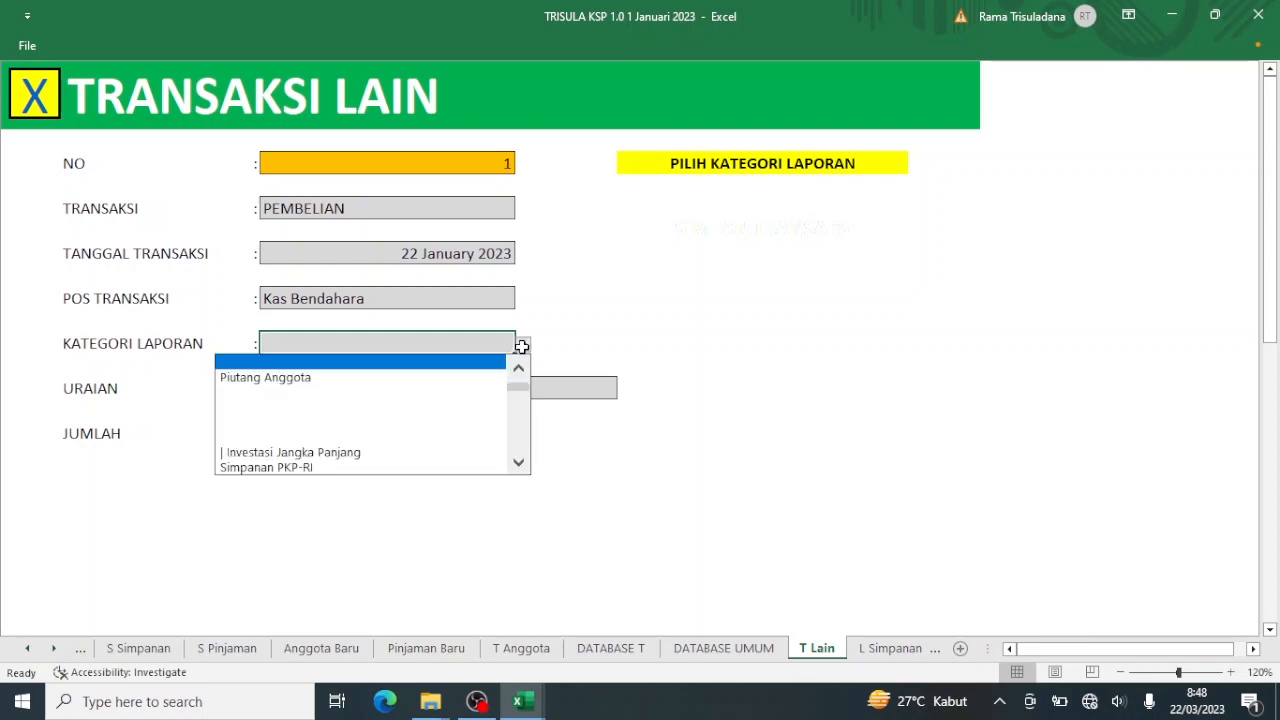
left_click(520, 430)
left_click(520, 430)
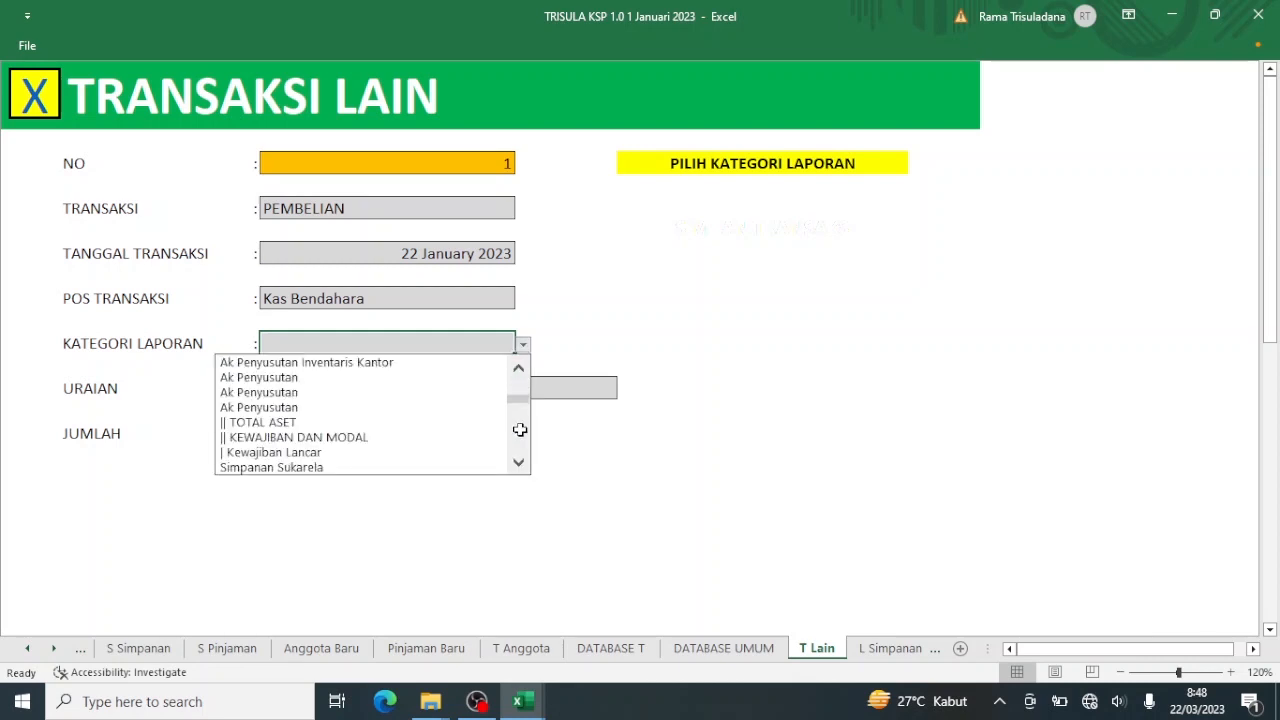
left_click(520, 430)
left_click(520, 445)
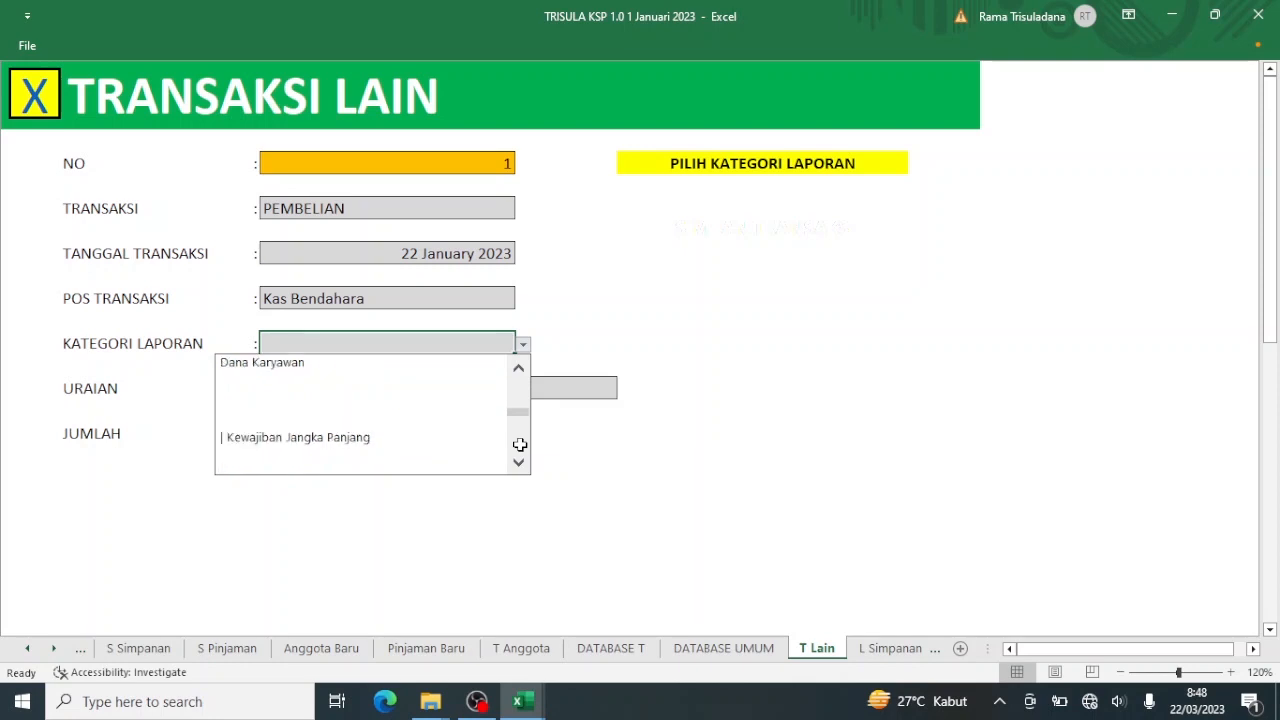
left_click(520, 445)
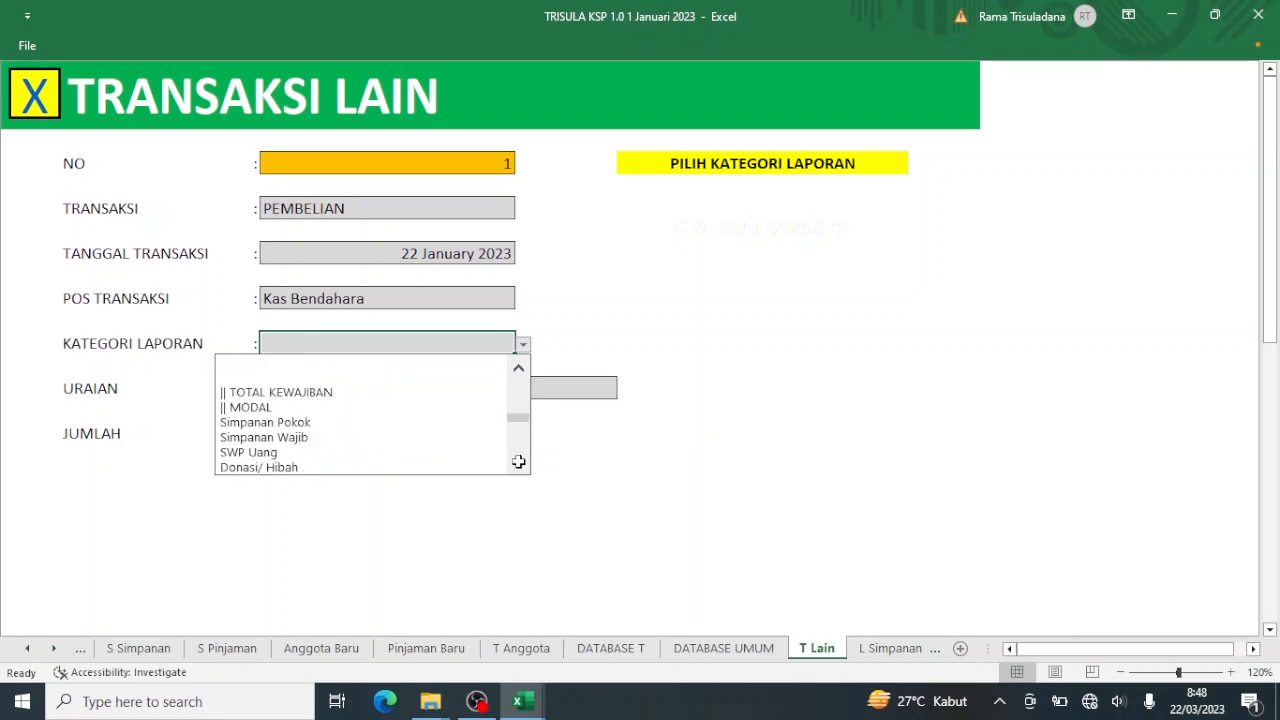
left_click(518, 464)
left_click(518, 464)
left_click(518, 464)
left_click(518, 464)
left_click(518, 464)
left_click(518, 464)
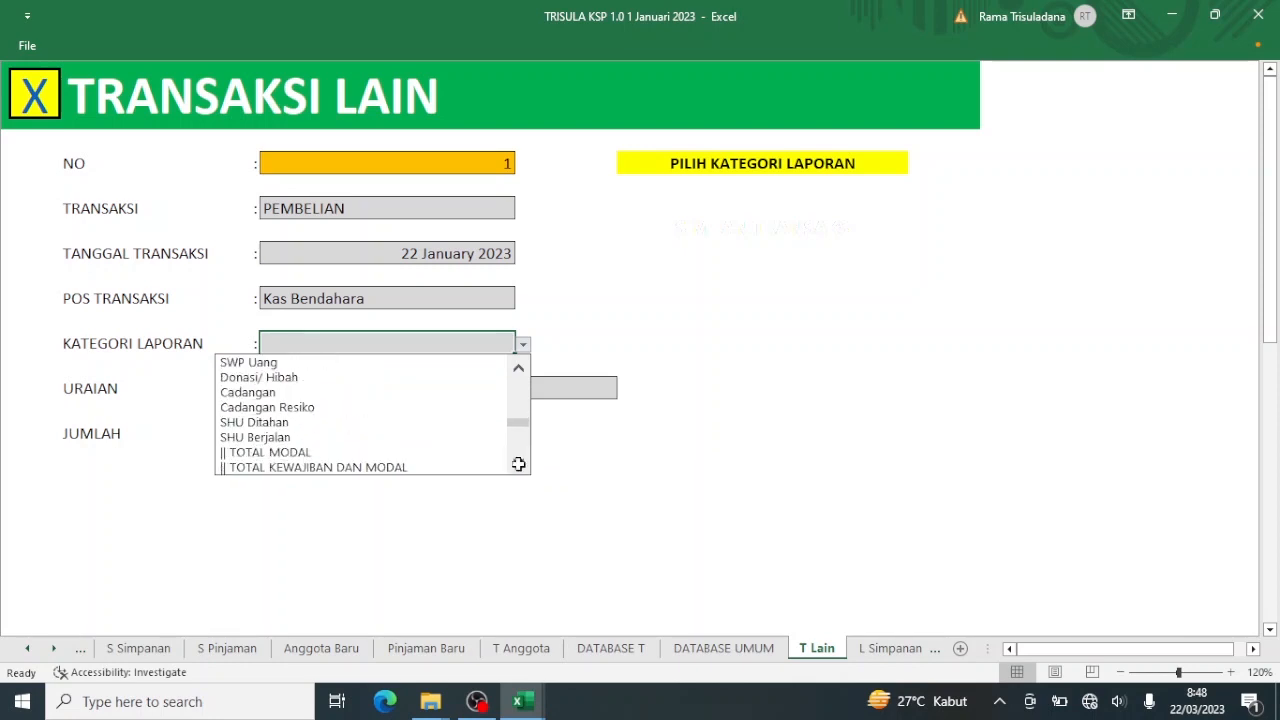
double_click(518, 464)
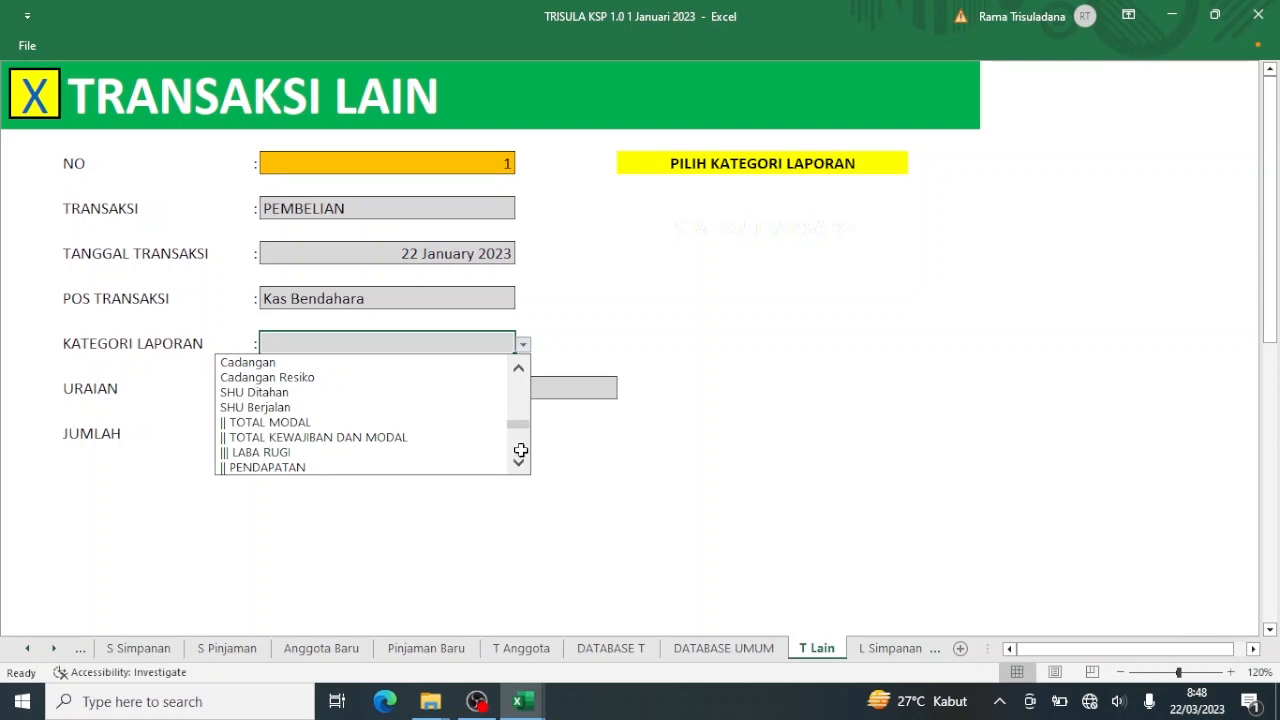
left_click(520, 454)
left_click(520, 454)
double_click(520, 454)
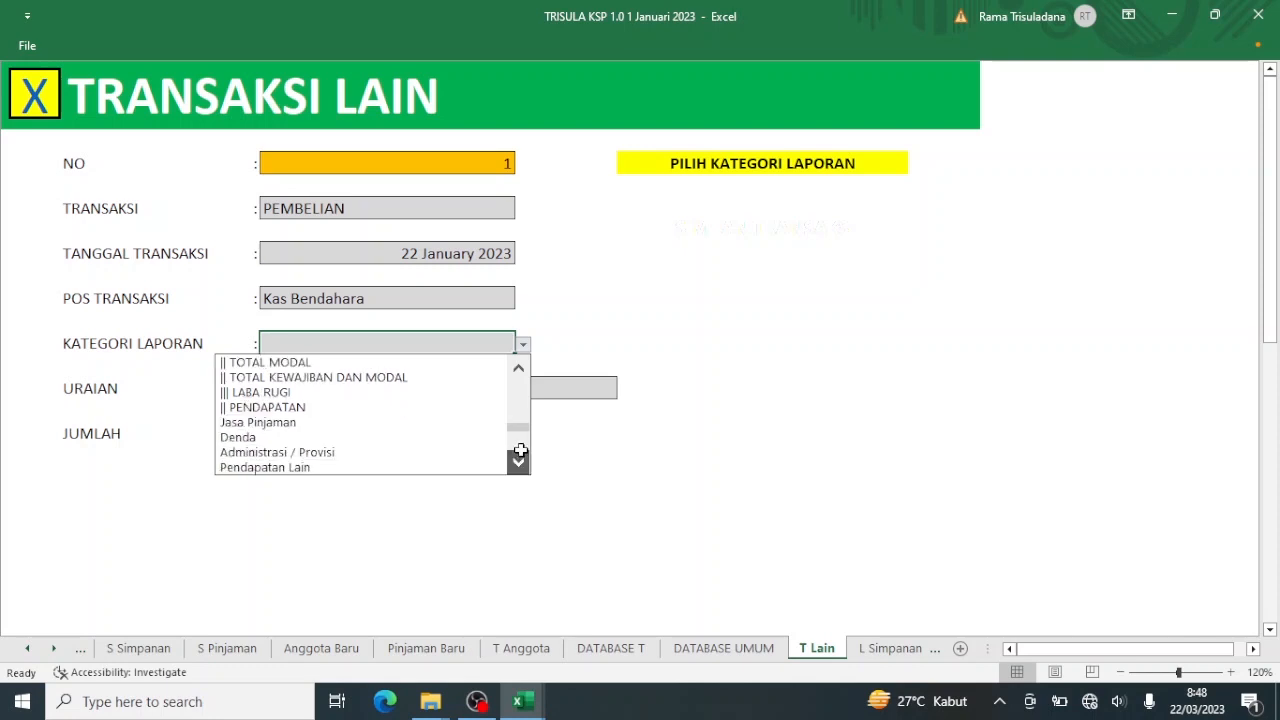
left_click(521, 440)
left_click(521, 445)
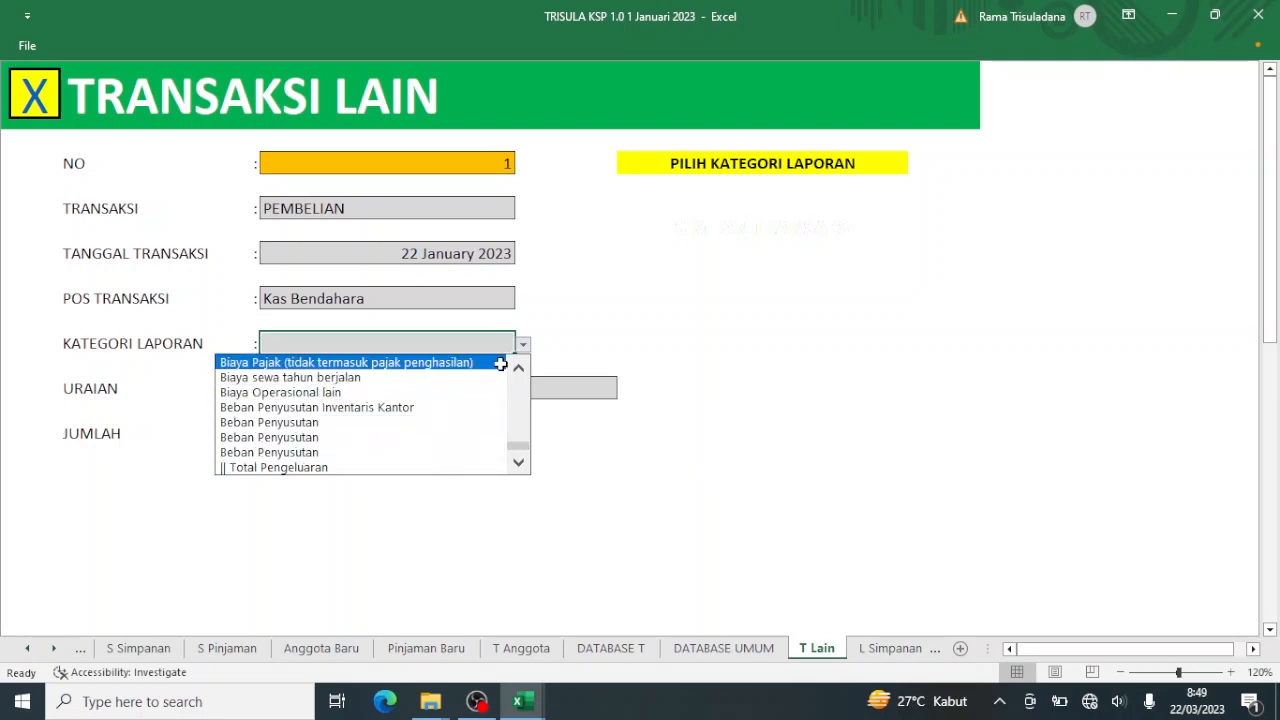
scroll(521, 367, "up", 1)
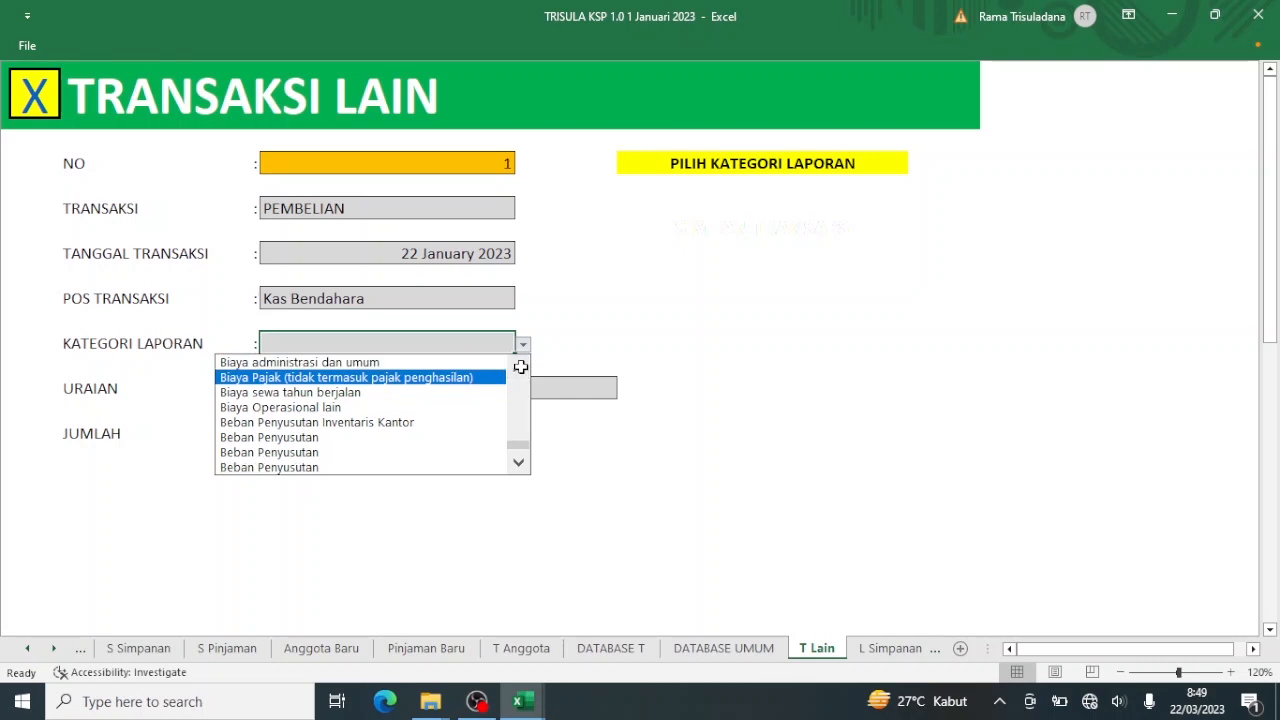
scroll(518, 367, "up", 1)
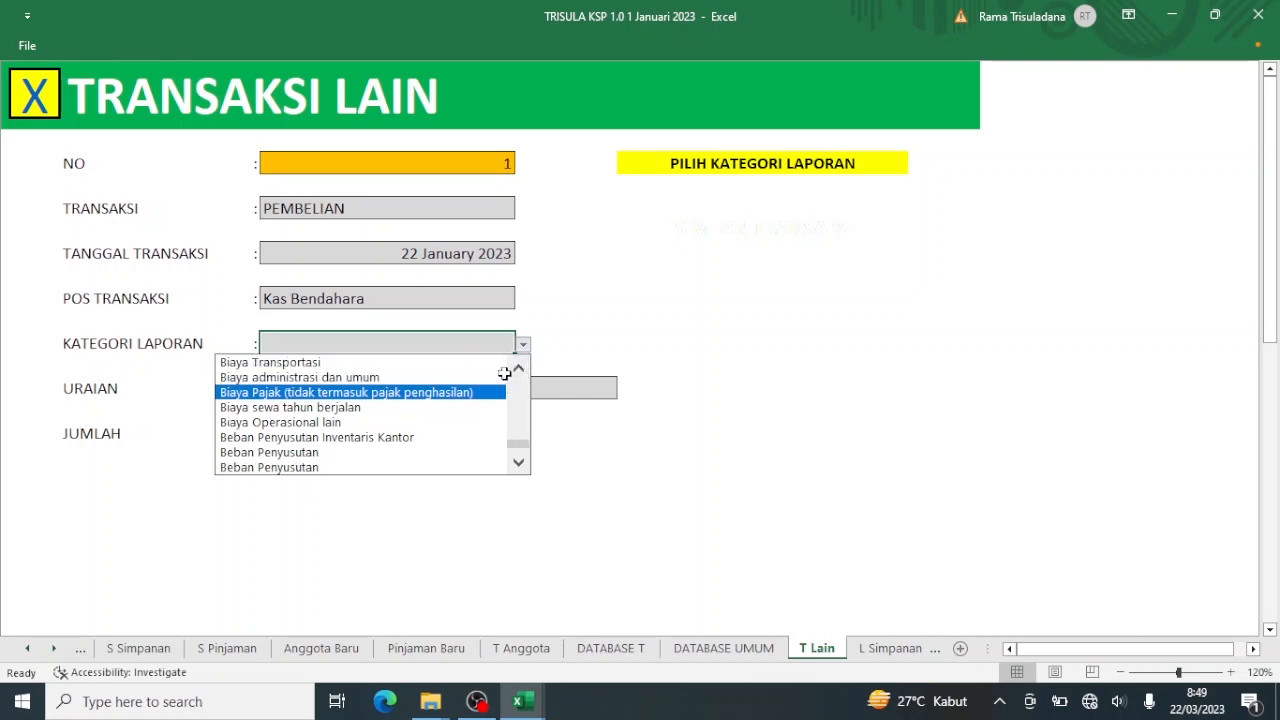
left_click(441, 378)
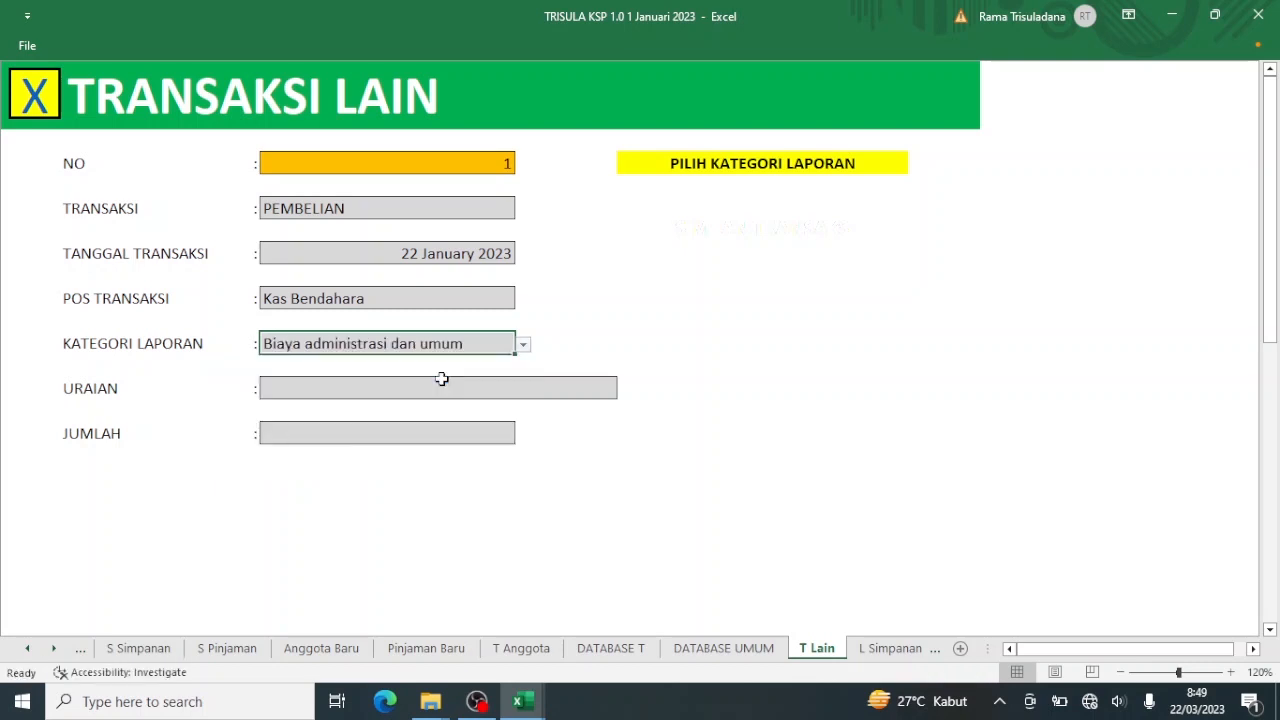
Enter description 'Pembelian ATK Bulan Januari' with amount 500000 and save it as transaction 1.
left_click(435, 389)
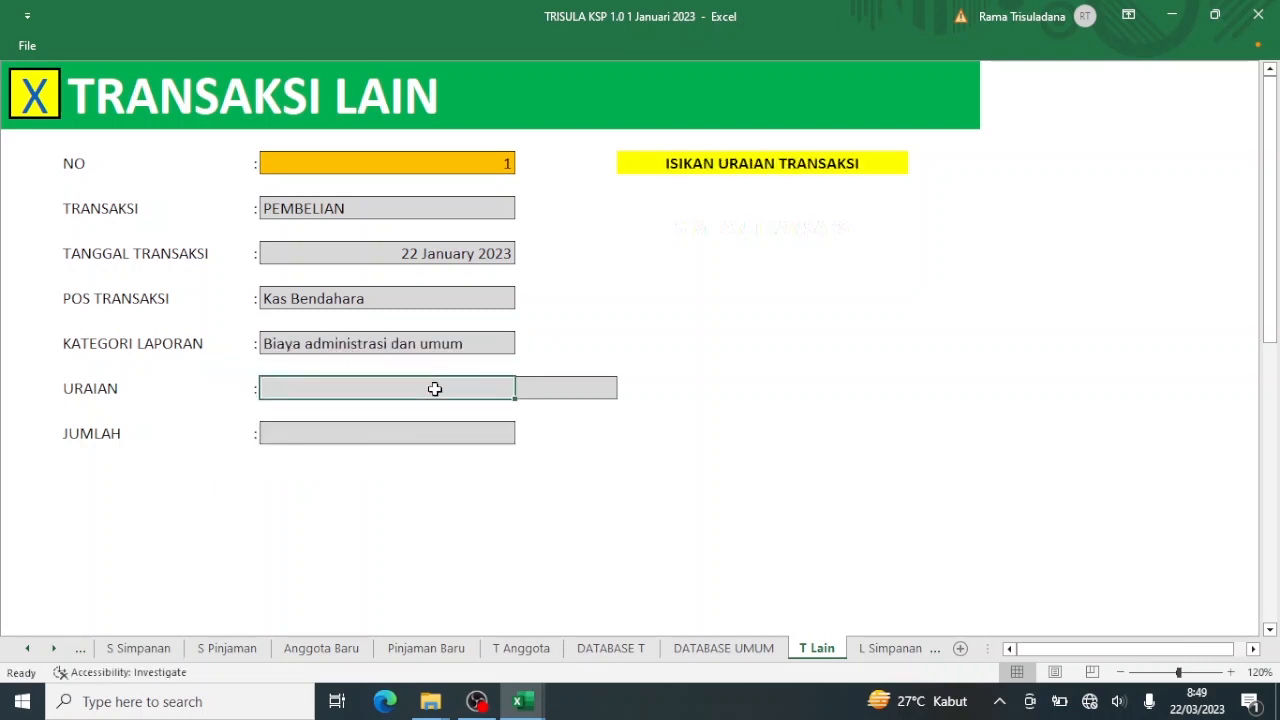
type("Pembelia")
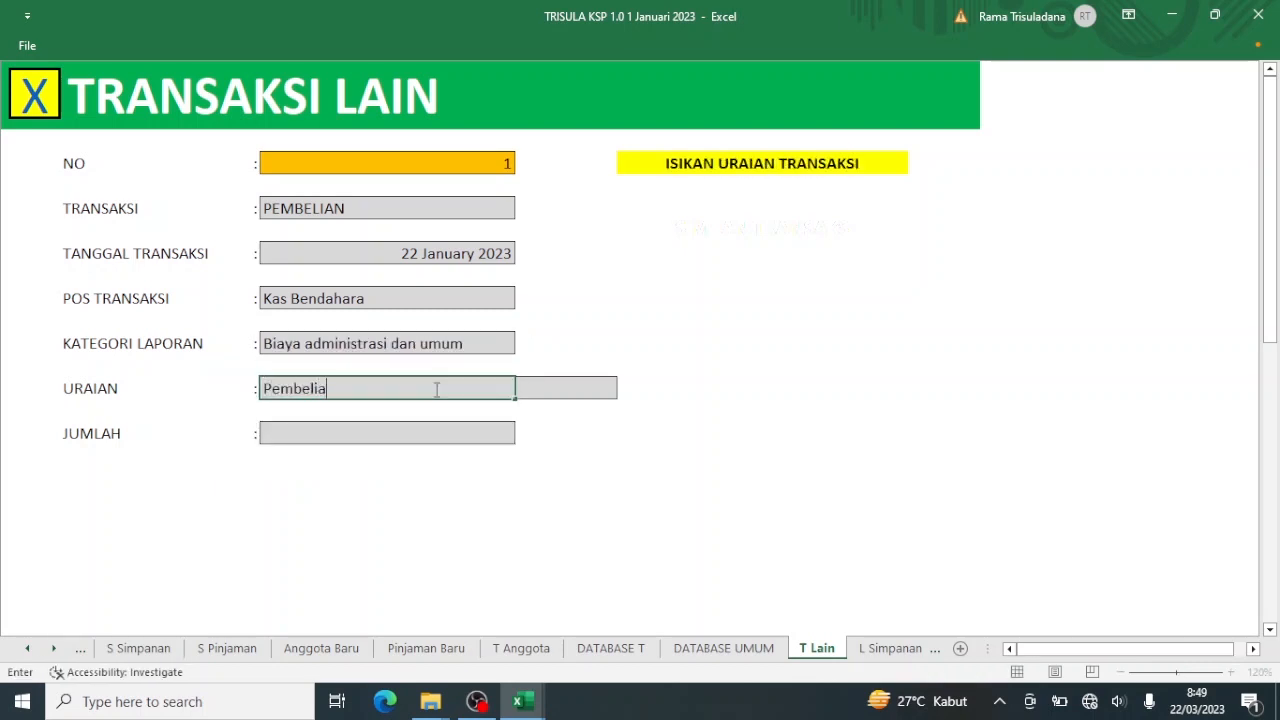
type("n ATK Bulan Januari")
left_click(413, 430)
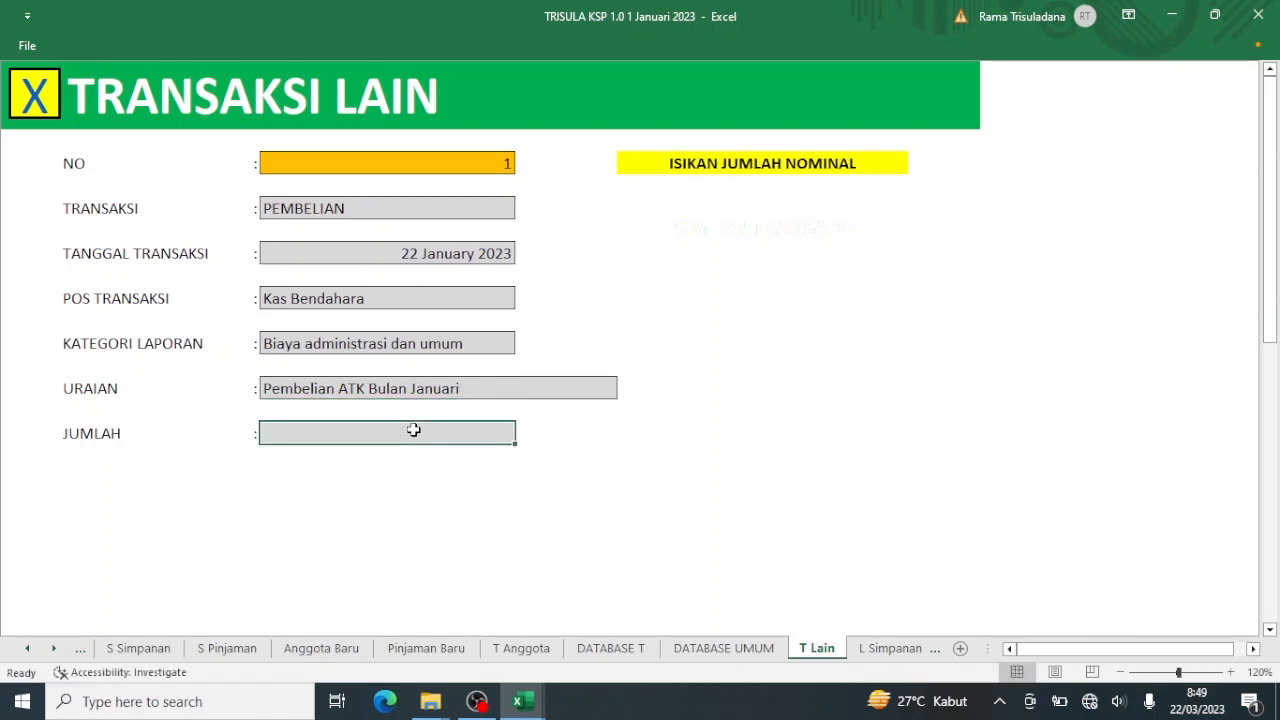
type("500000")
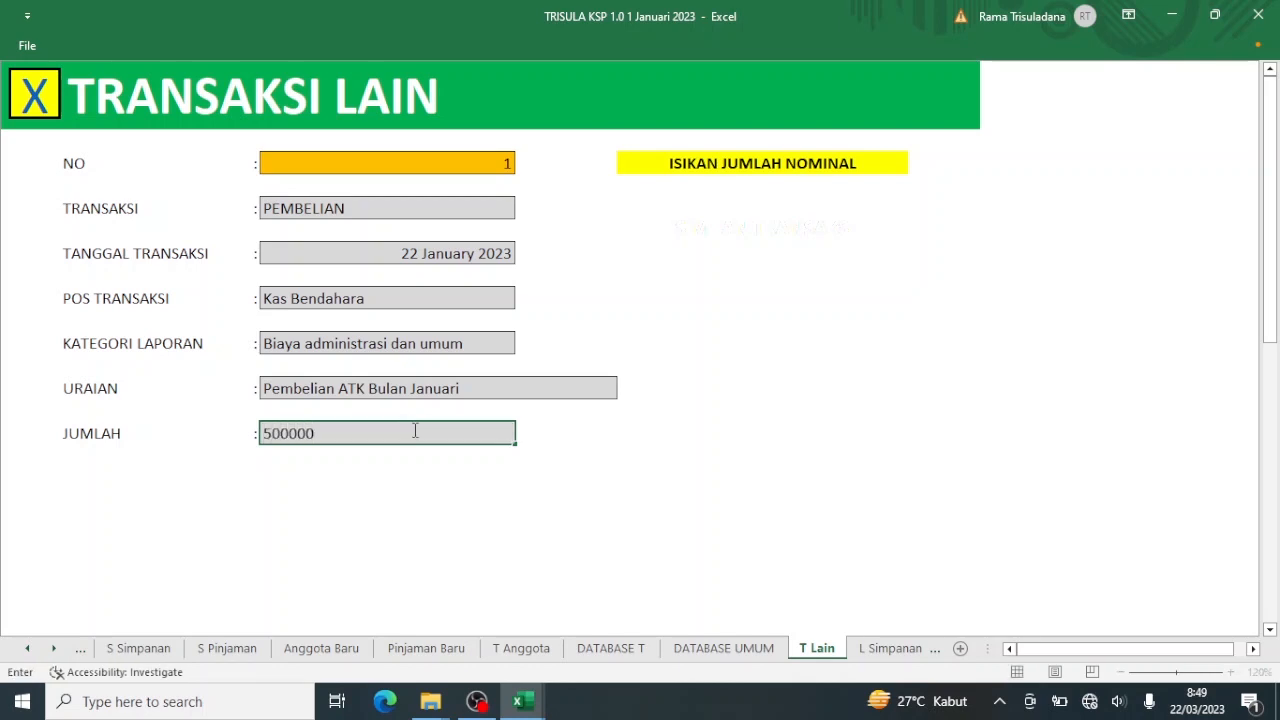
key("Return")
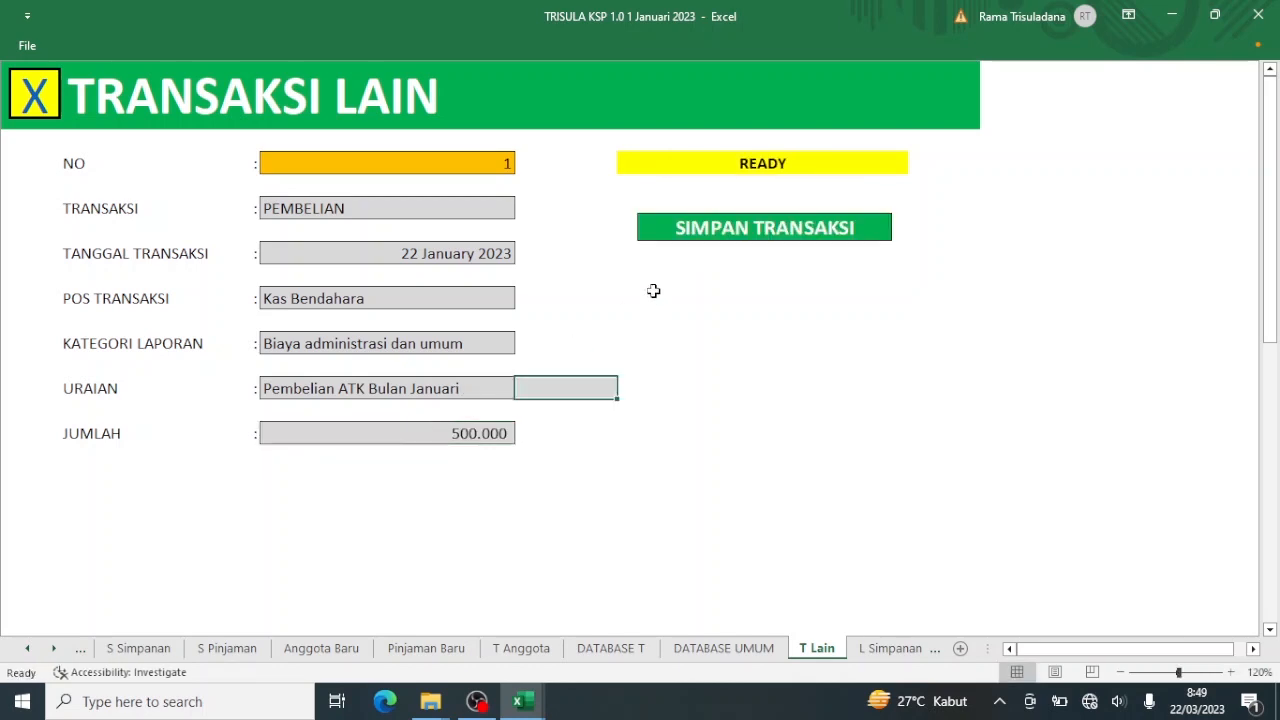
left_click(755, 232)
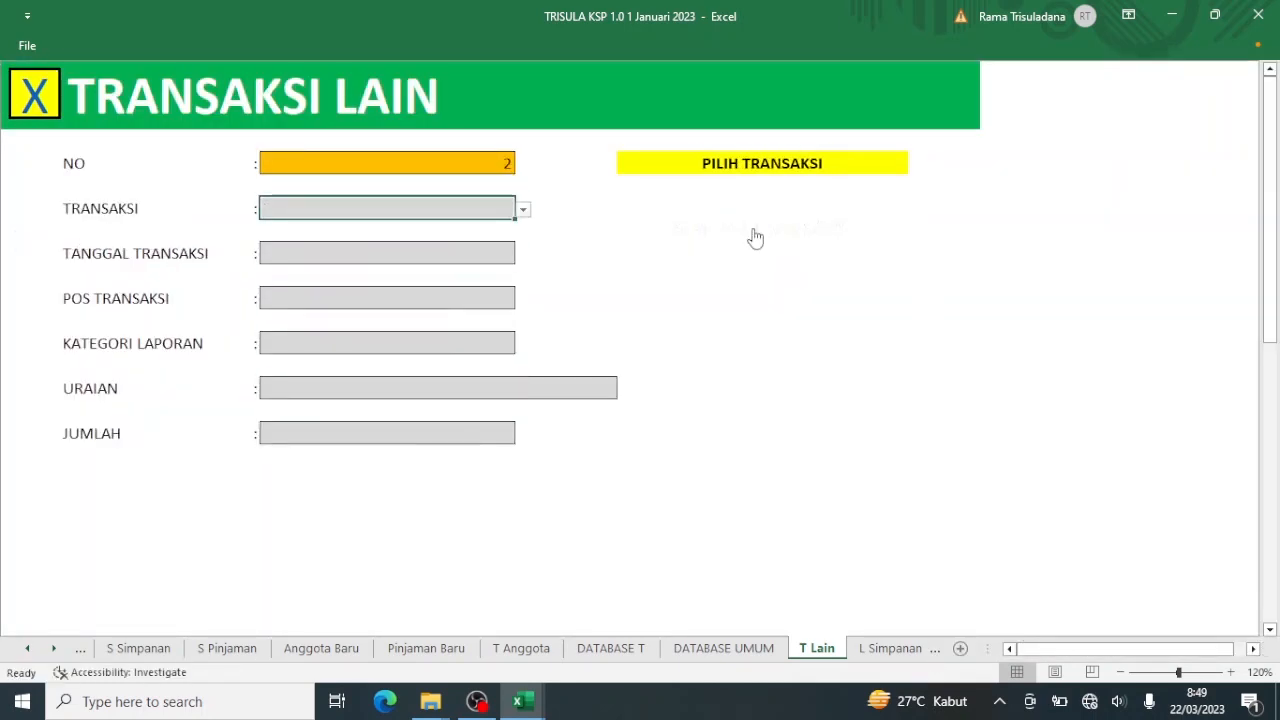
Set transaction 2 to a PEMBAYARAN dated 20/1/23 from Kas Bendahara.
left_click(523, 212)
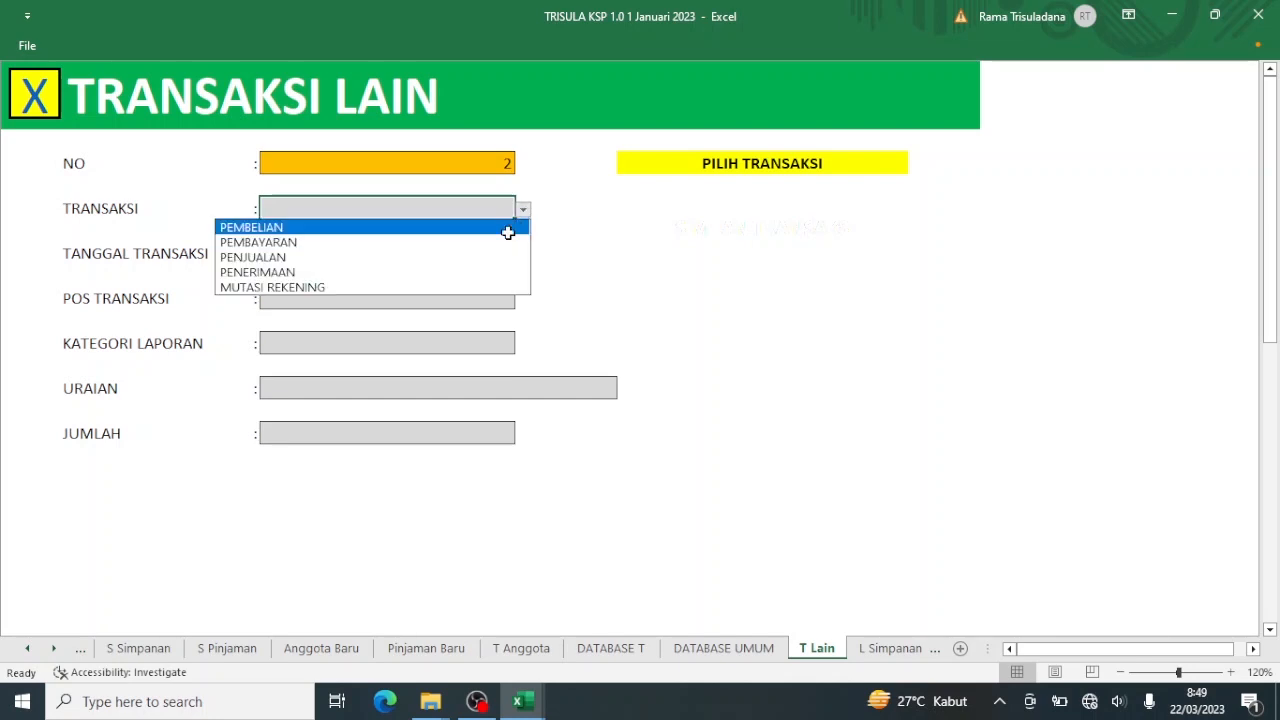
left_click(505, 241)
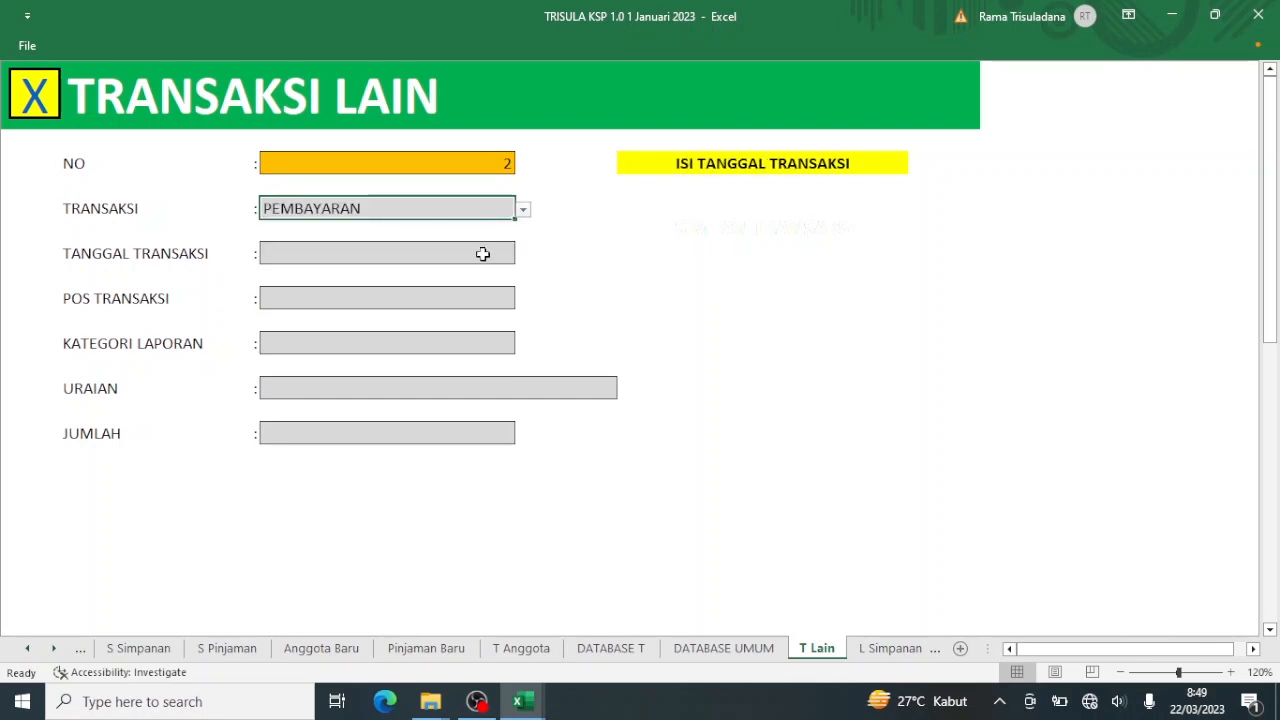
left_click(482, 254)
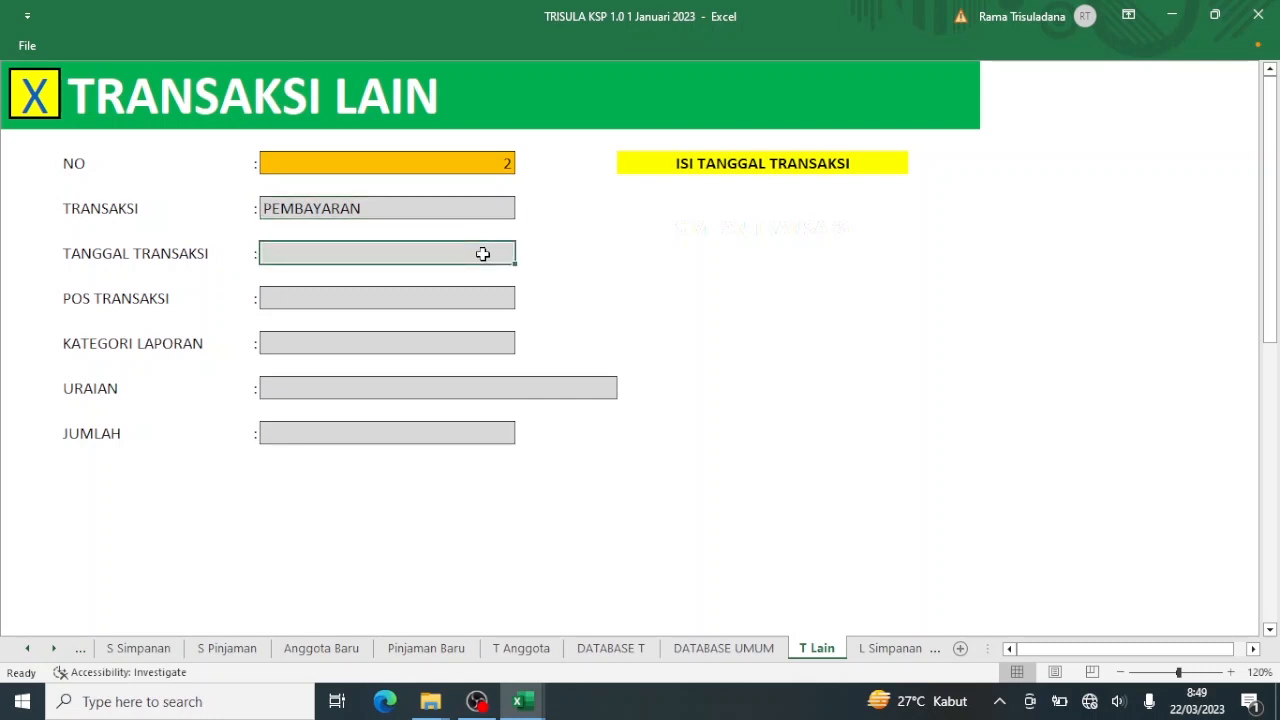
type("20/")
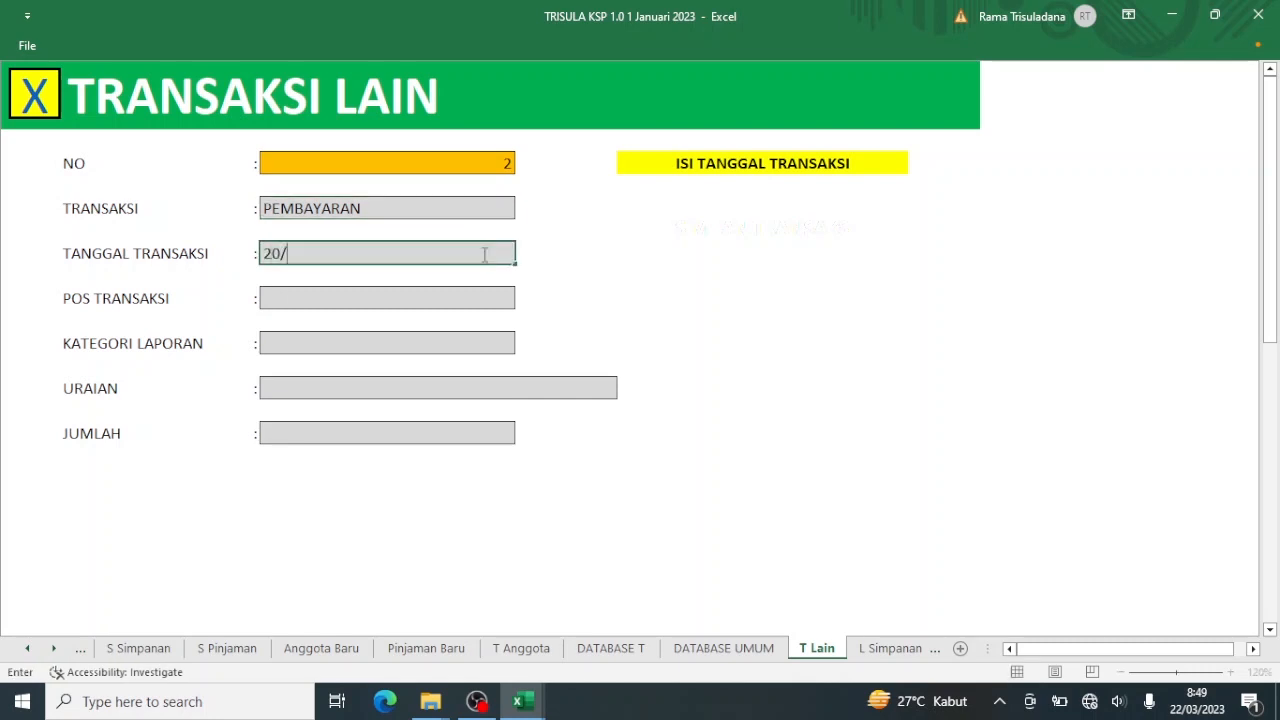
type("1/23")
key("Return")
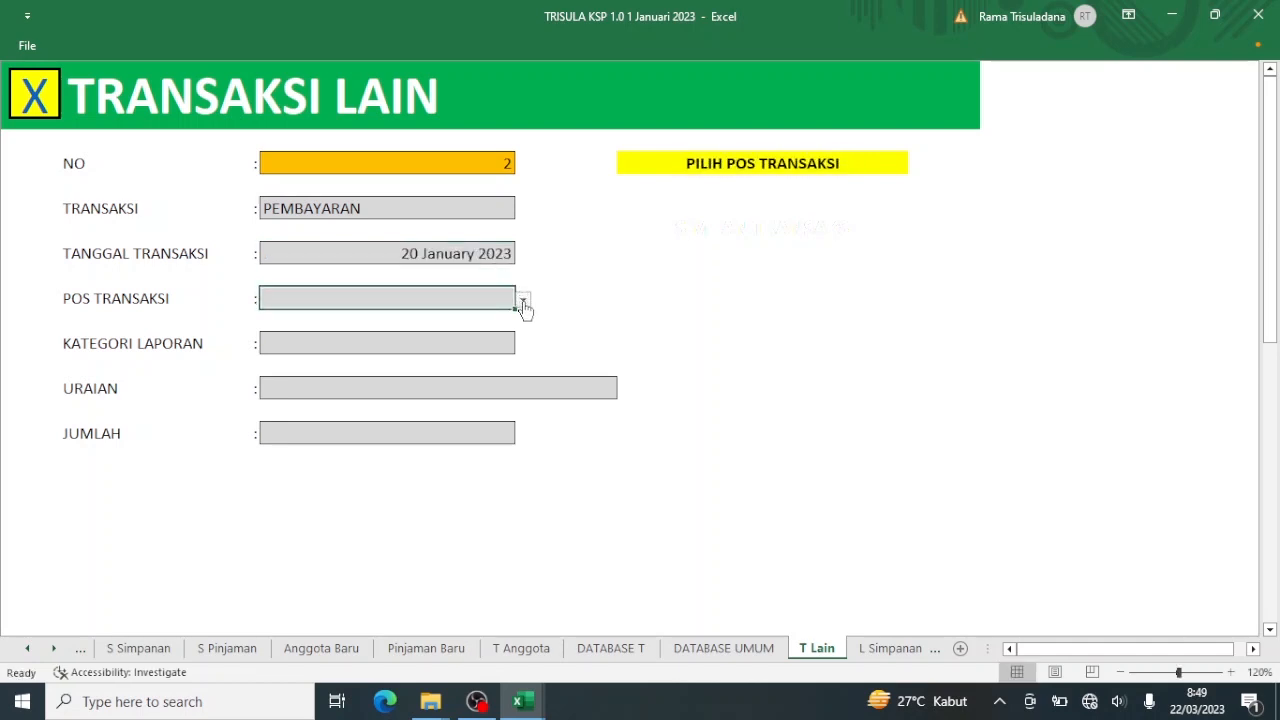
left_click(523, 302)
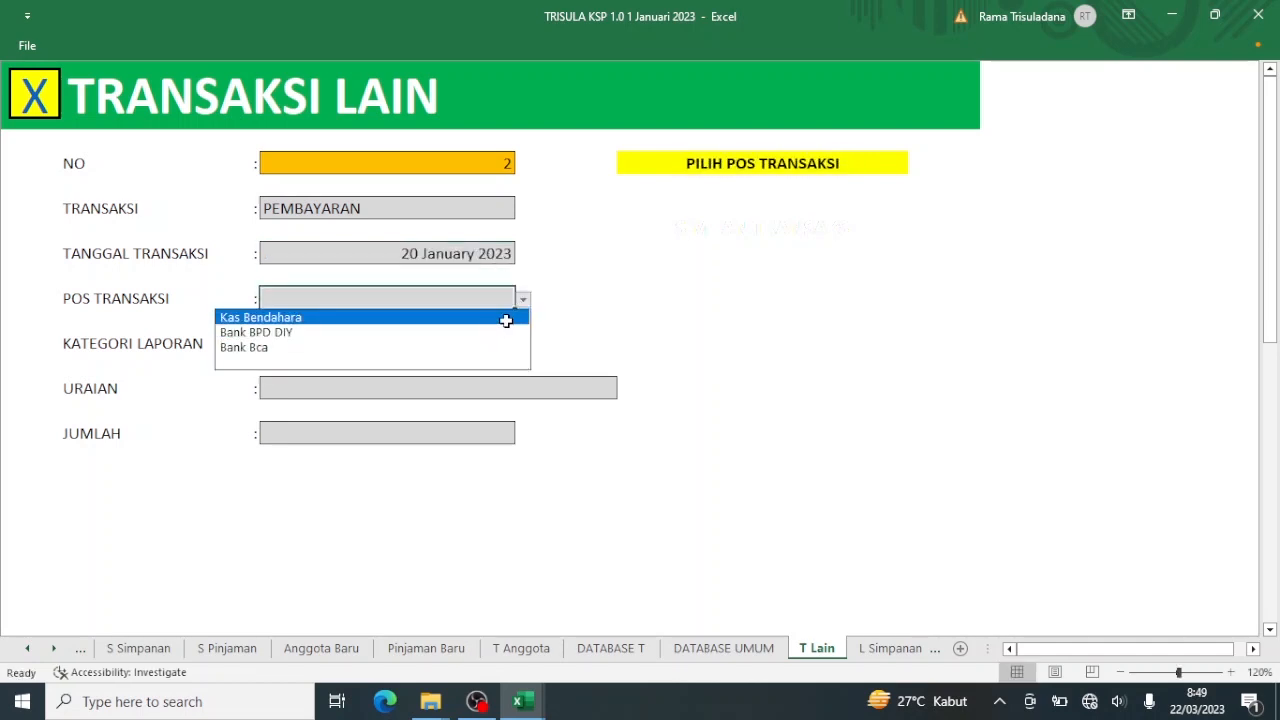
left_click(506, 318)
Choose Biaya listrik, air dan telepon as the report category, then return to the main menu.
left_click(490, 347)
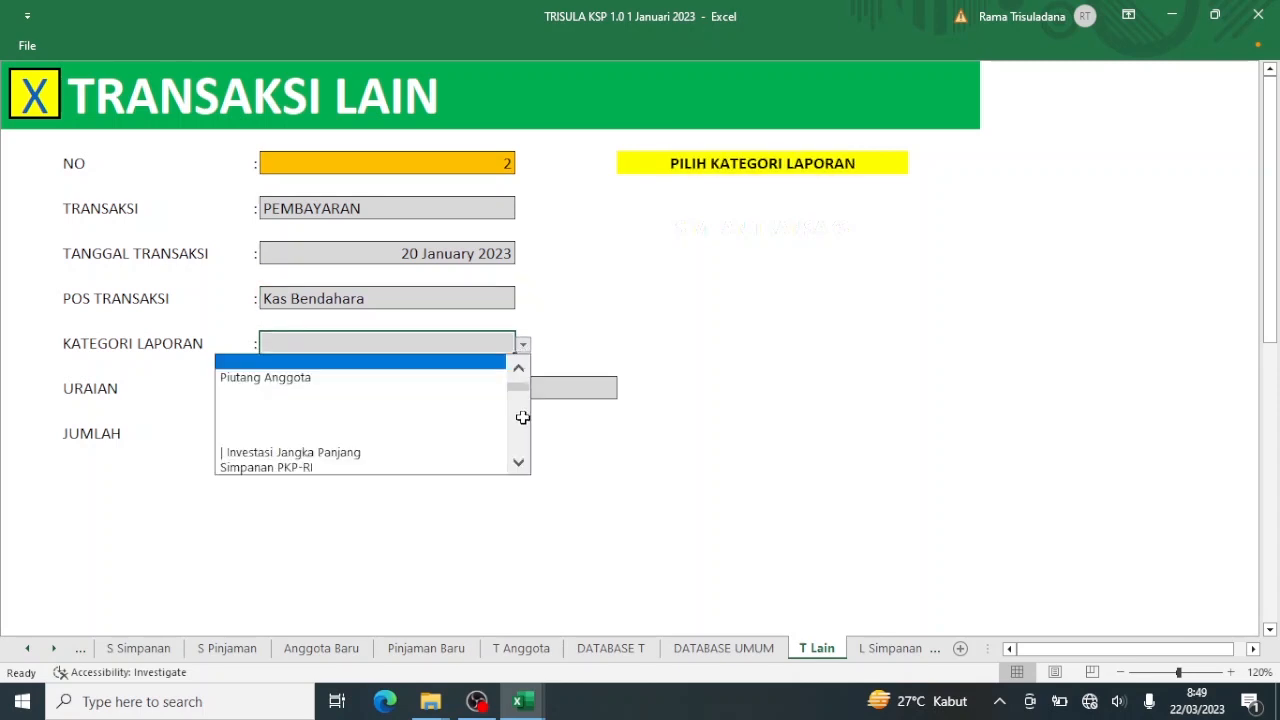
scroll(521, 435, "down", 3)
scroll(521, 435, "down", 3)
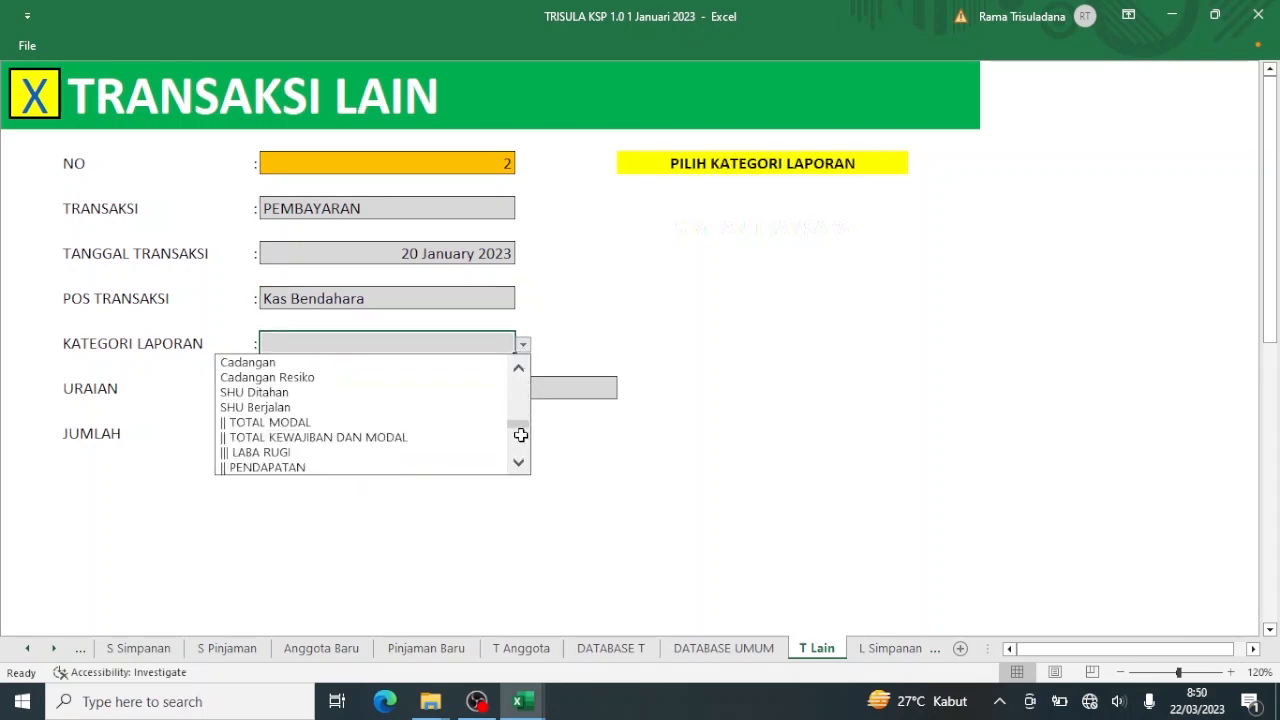
scroll(517, 449, "down", 3)
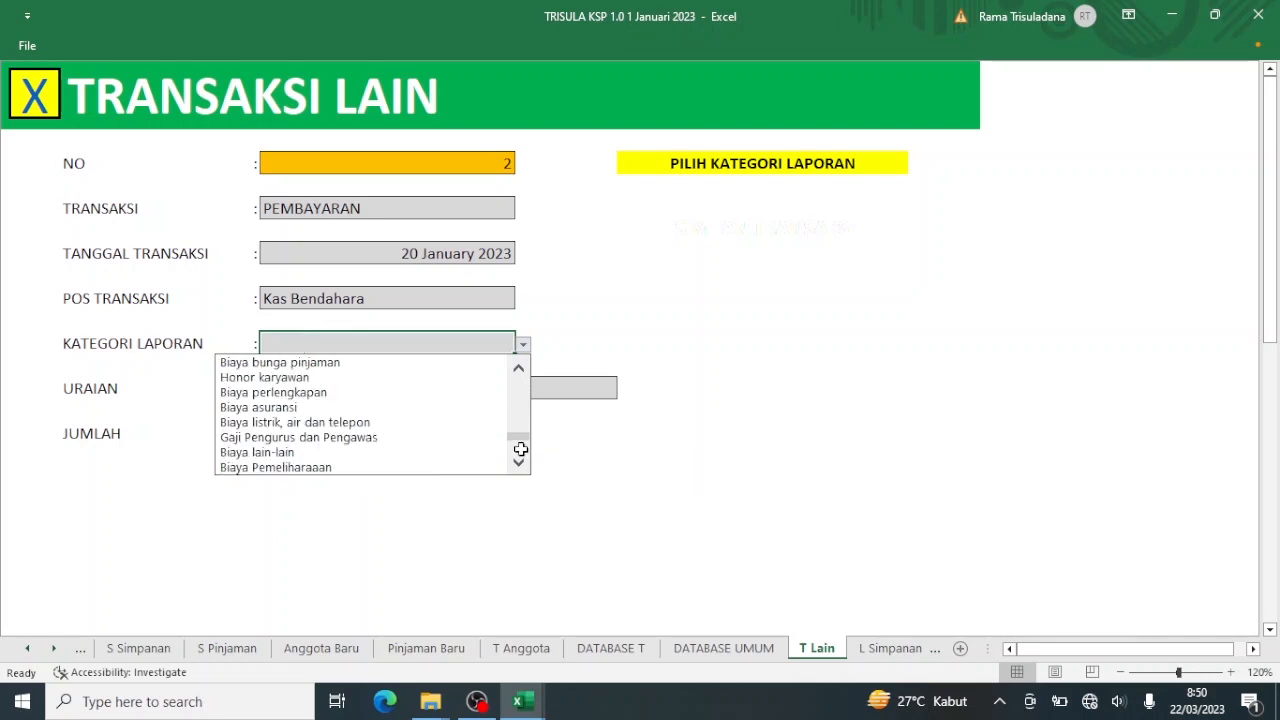
left_click(396, 424)
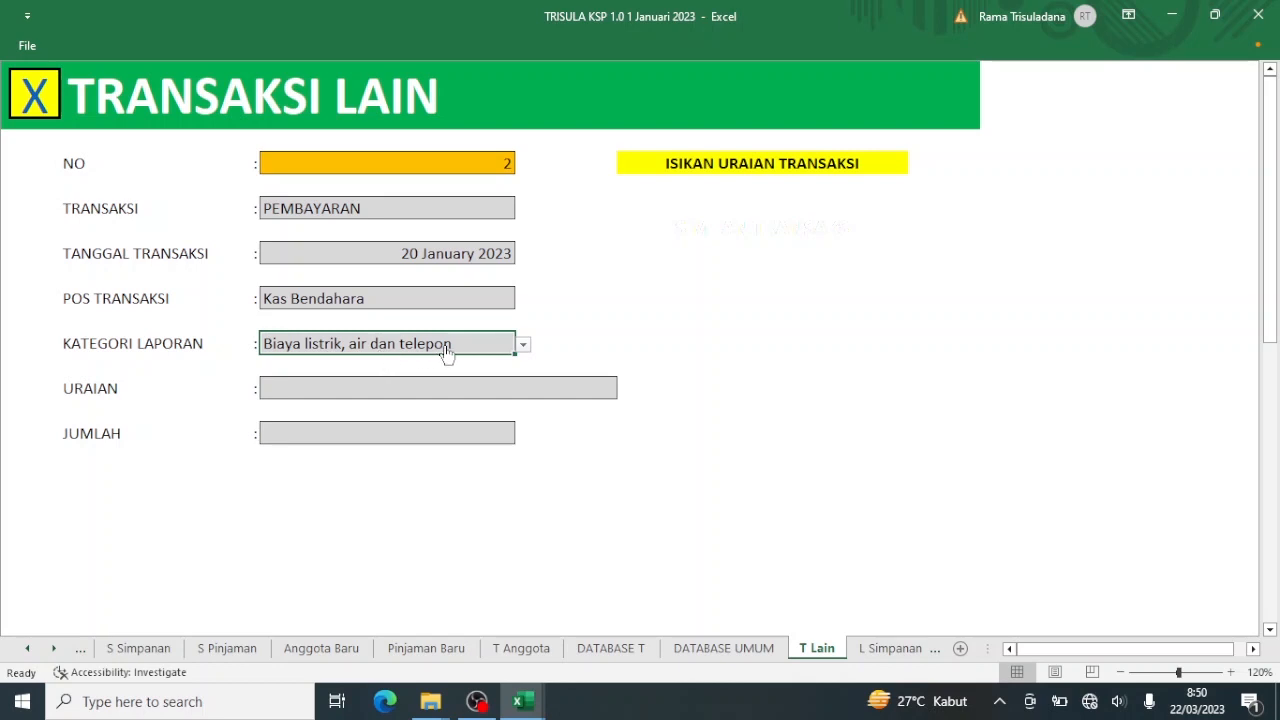
left_click(34, 97)
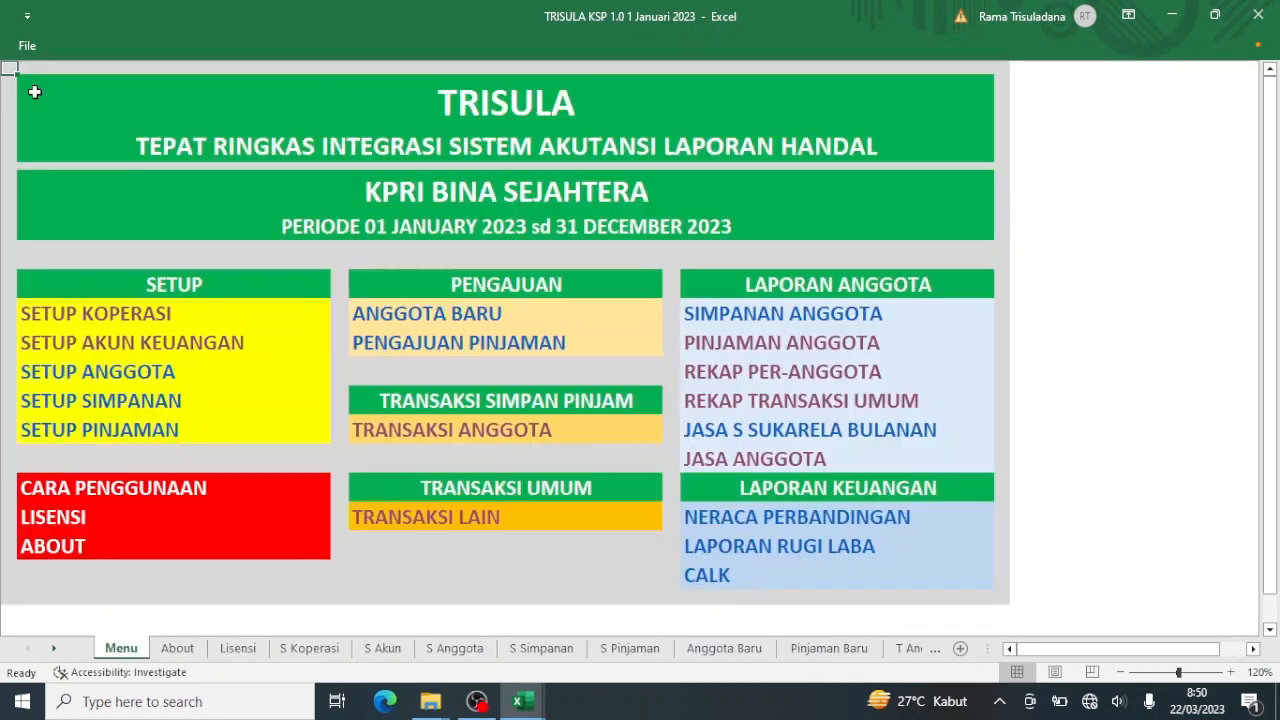
In Setup Akun Keuangan, rename the Biaya listrik, air dan telepon account to Biaya Listrik.
left_click(103, 345)
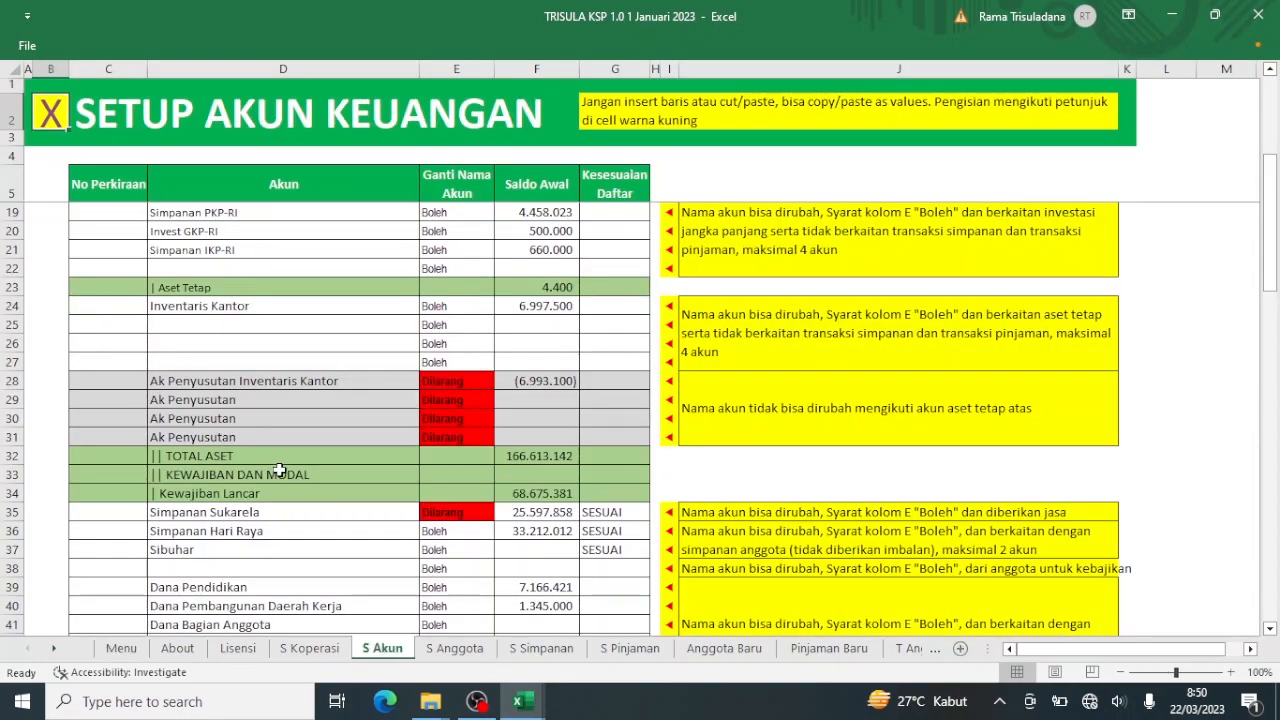
scroll(279, 470, "down", 13)
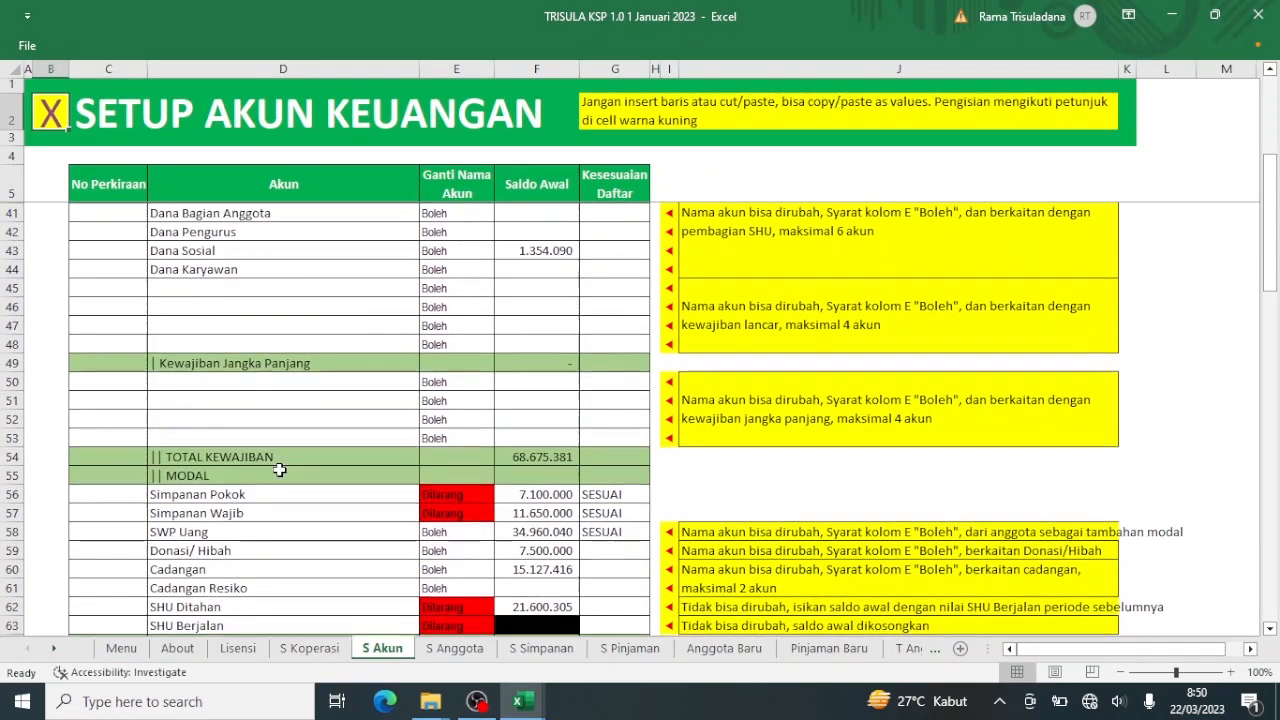
scroll(279, 470, "down", 1)
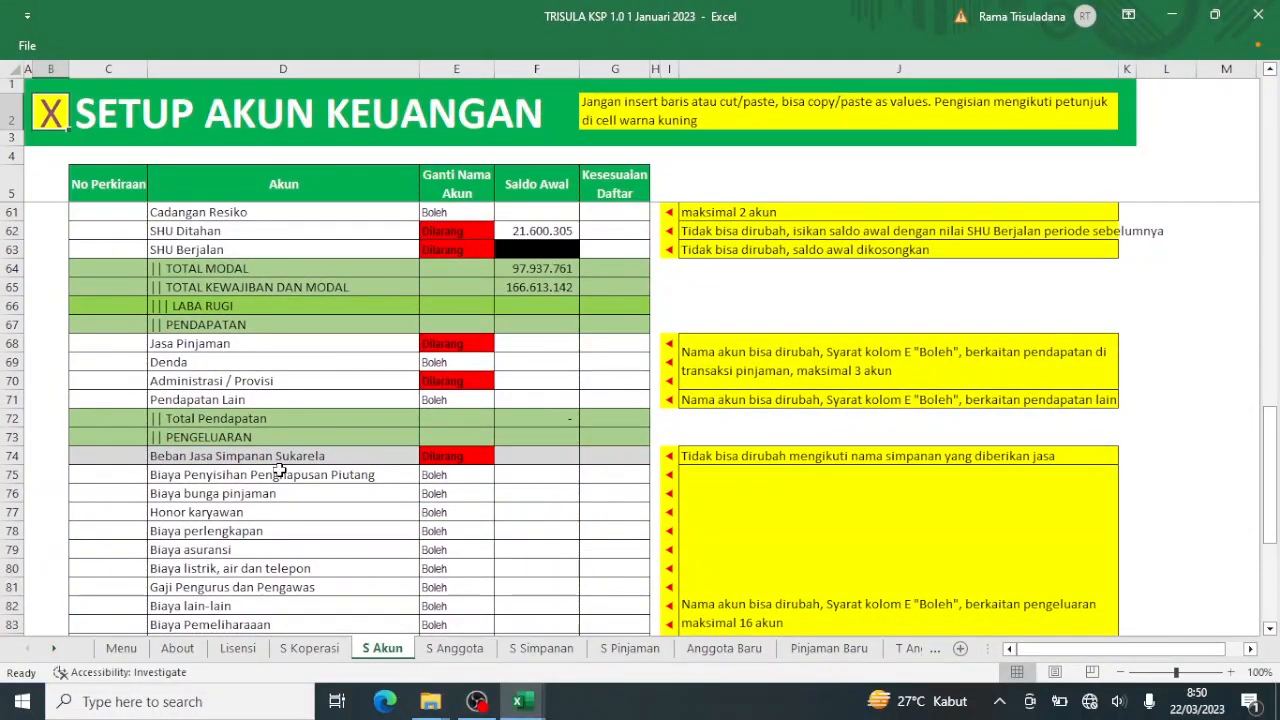
scroll(279, 470, "down", 3)
scroll(279, 470, "up", 3)
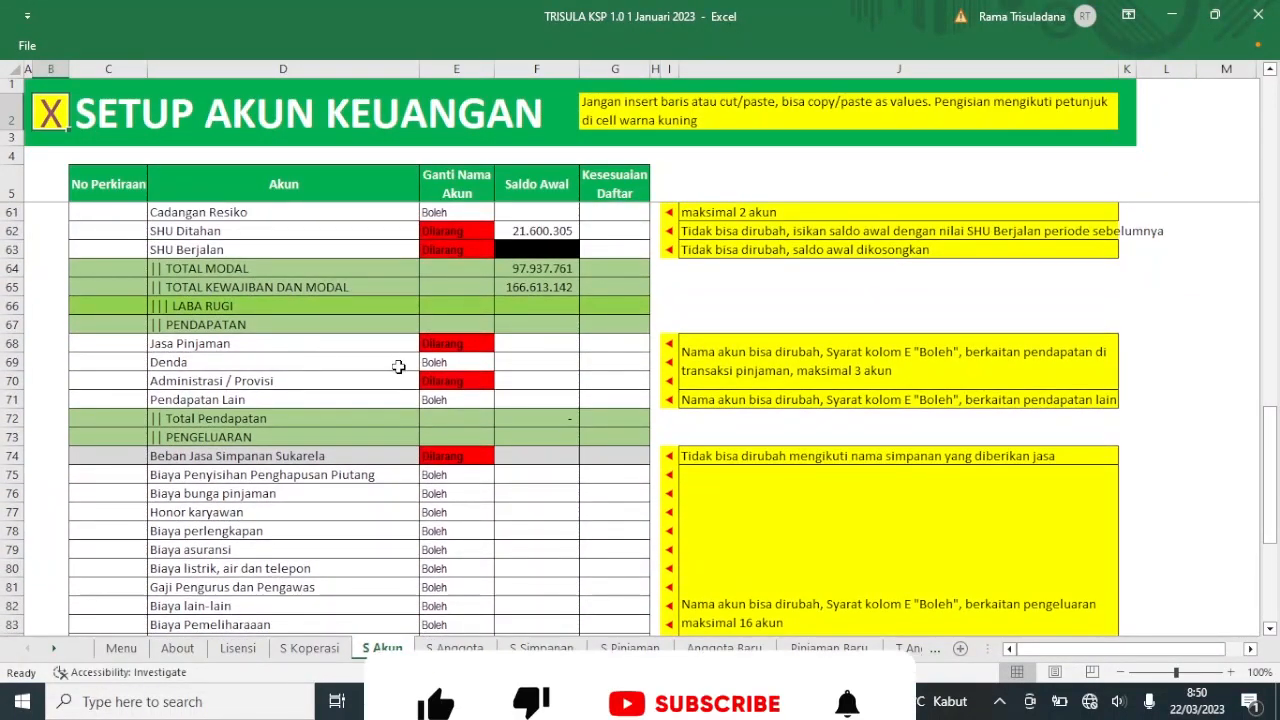
scroll(384, 468, "down", 3)
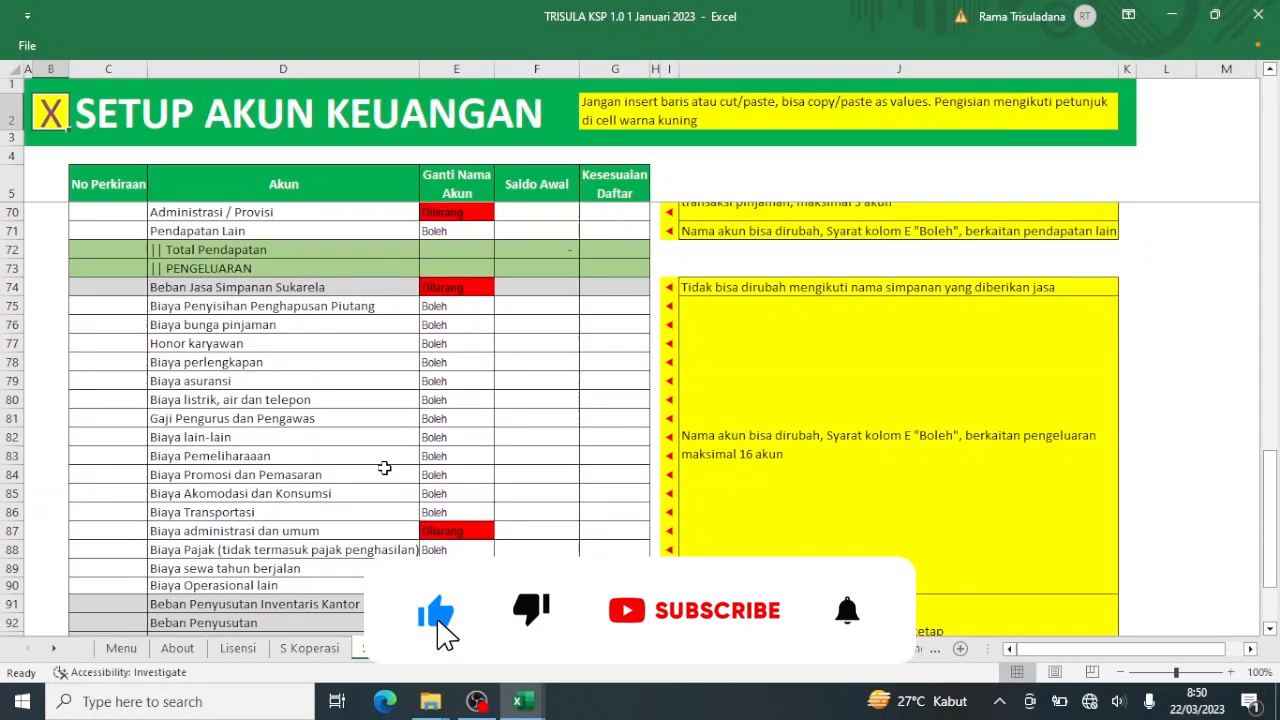
scroll(384, 468, "down", 1)
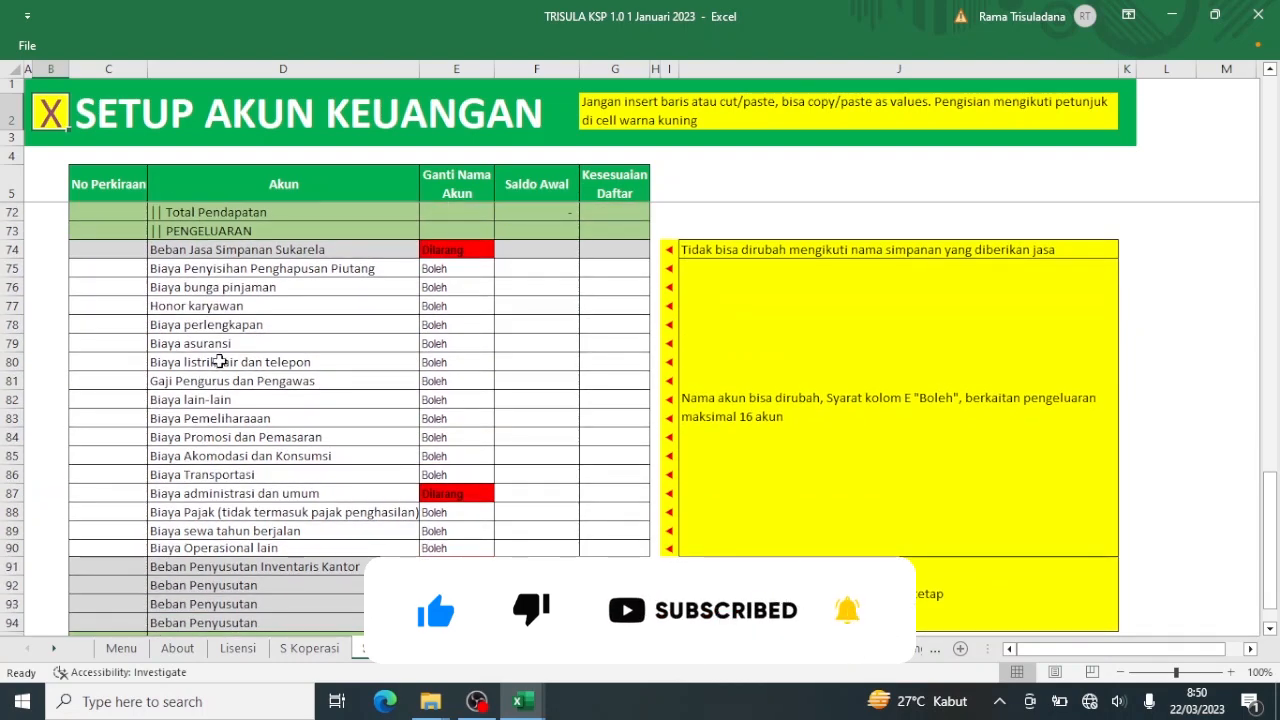
left_click(219, 362)
type("Biaya")
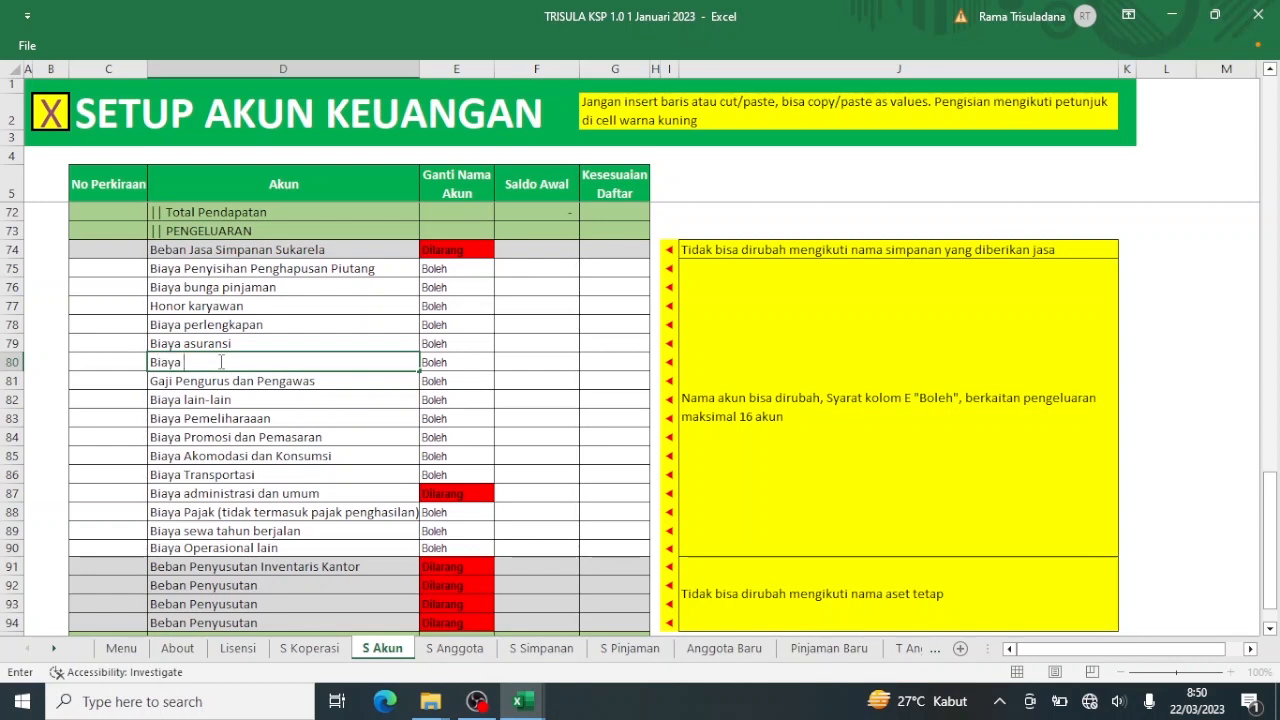
type(" Listrik")
key("Return")
key("Return")
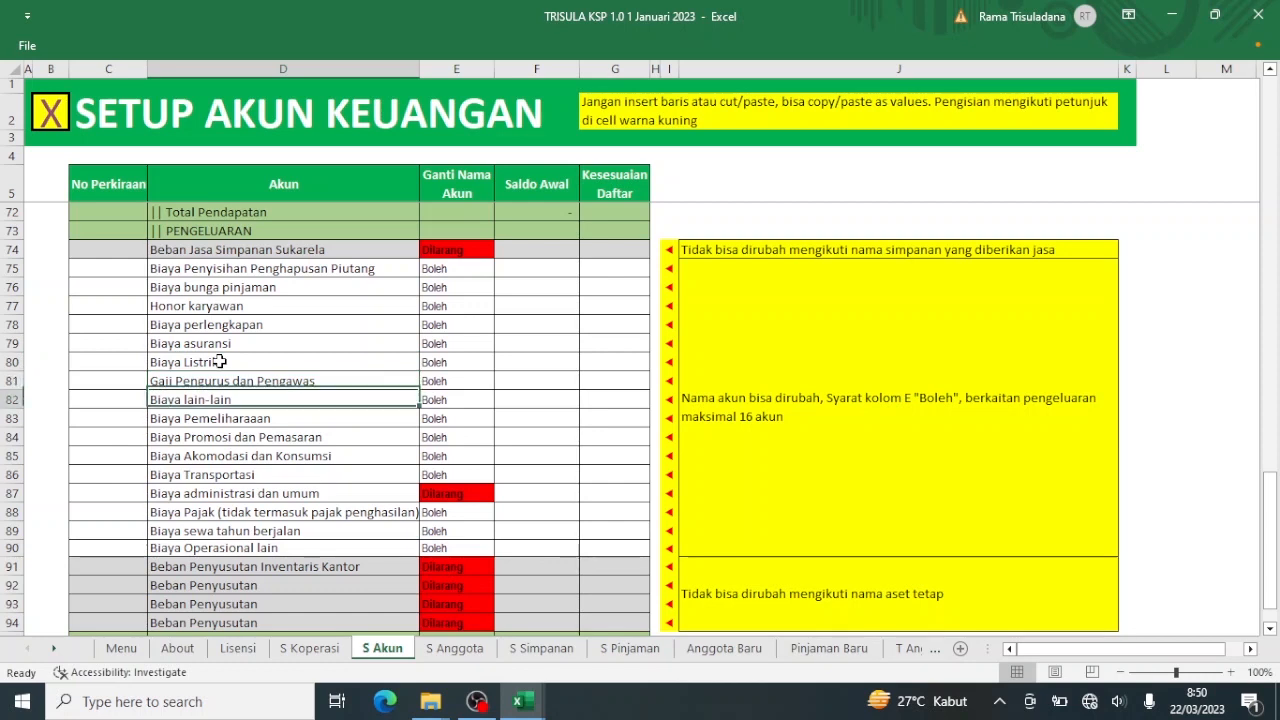
Rename Biaya lain-lain to Biaya PAM and return to the main menu.
type("Biaya")
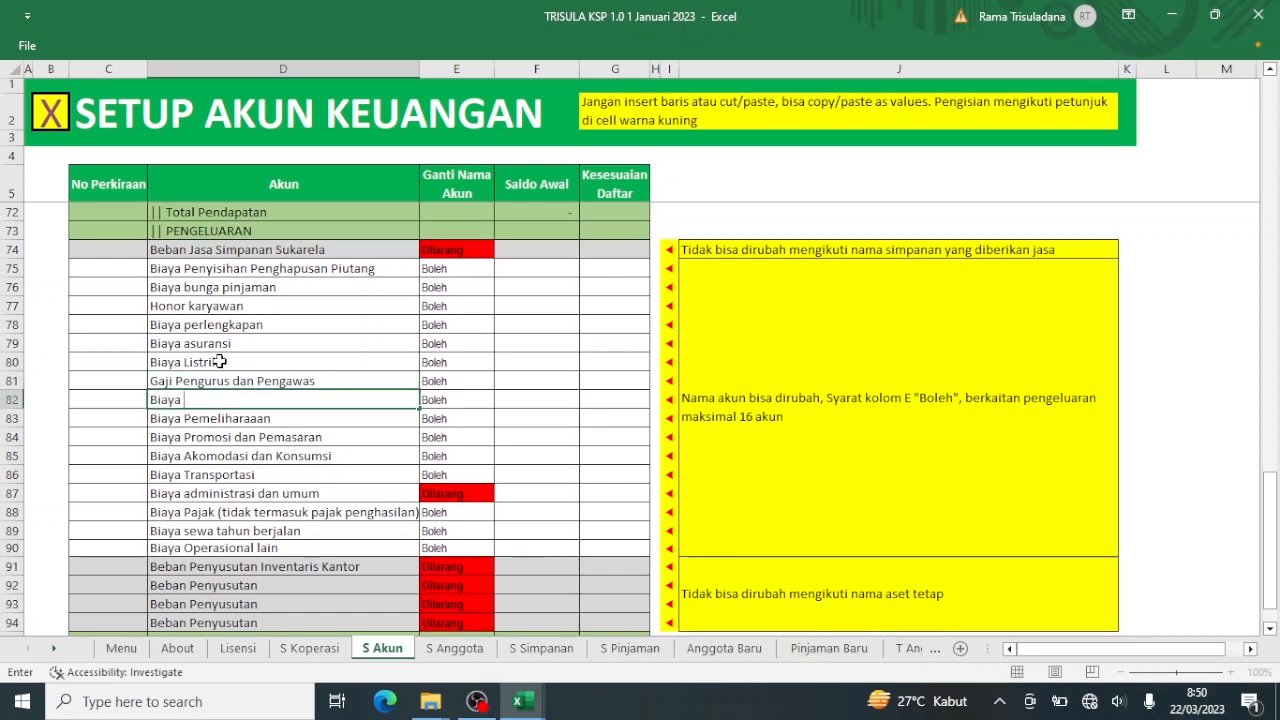
type(" PAM")
key("Return")
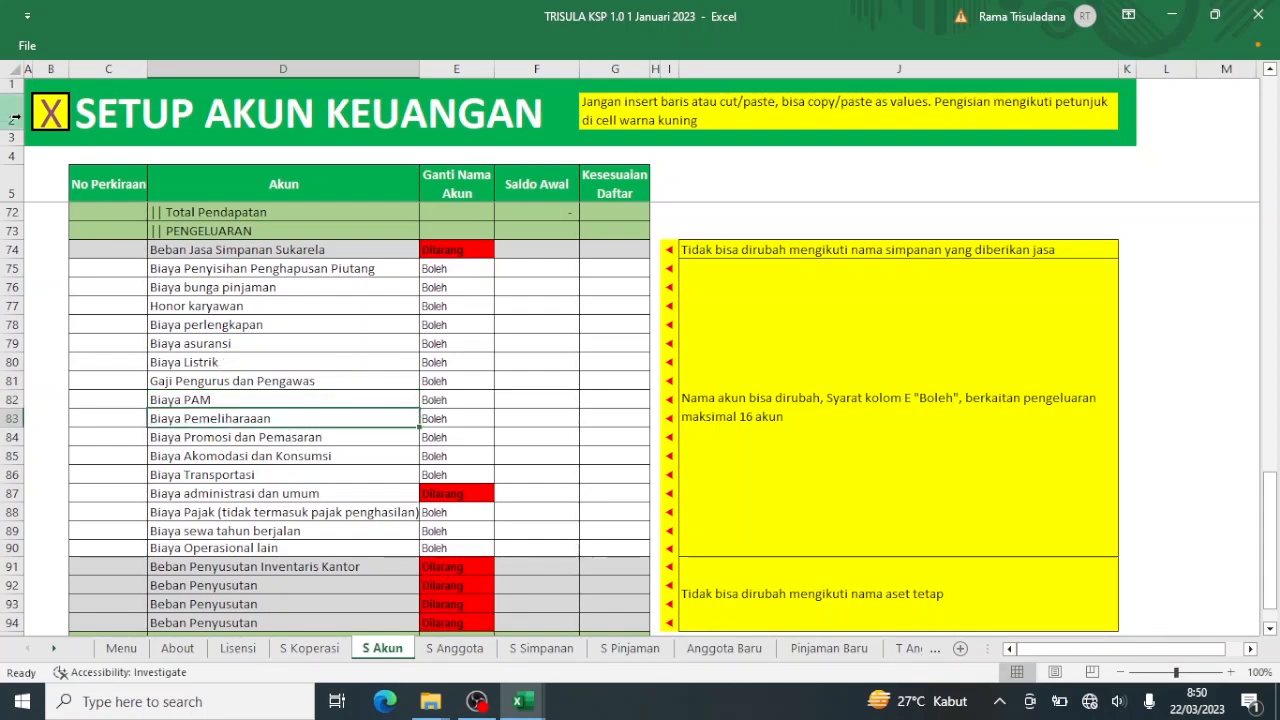
left_click(46, 126)
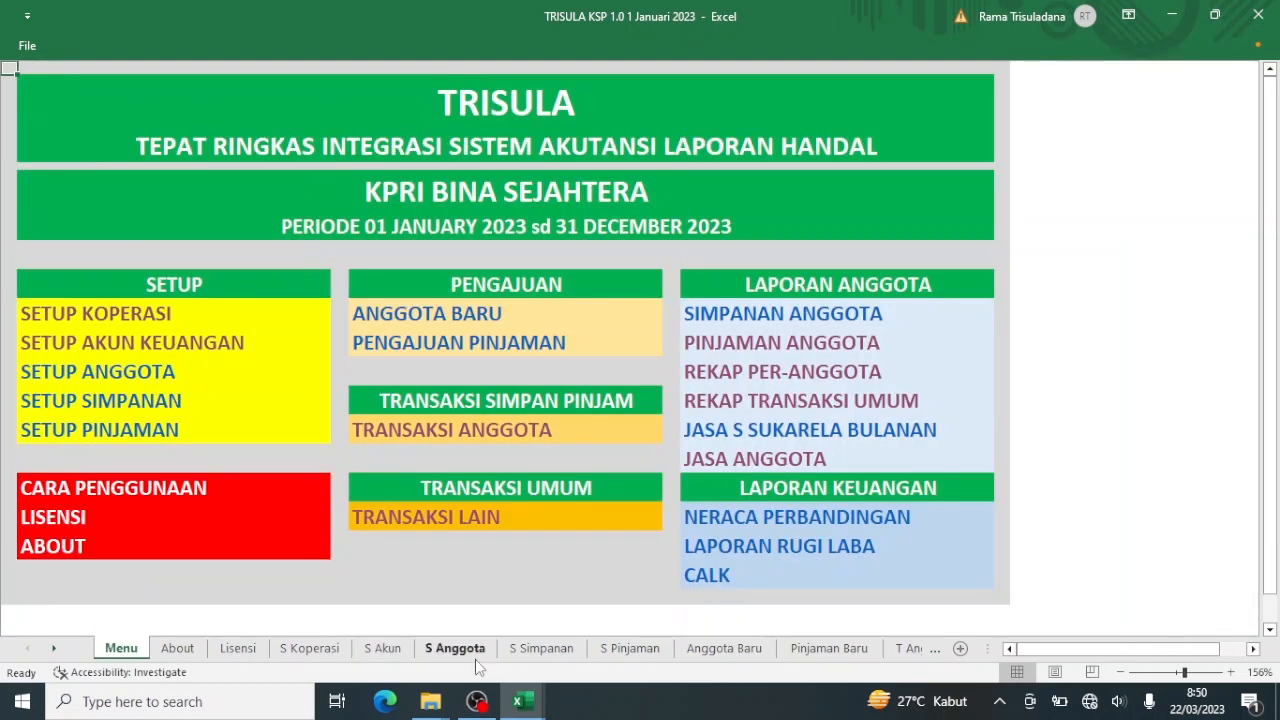
Reopen the Transaksi Lain form and set entry 2's report category to Biaya Listrik.
left_click(470, 520)
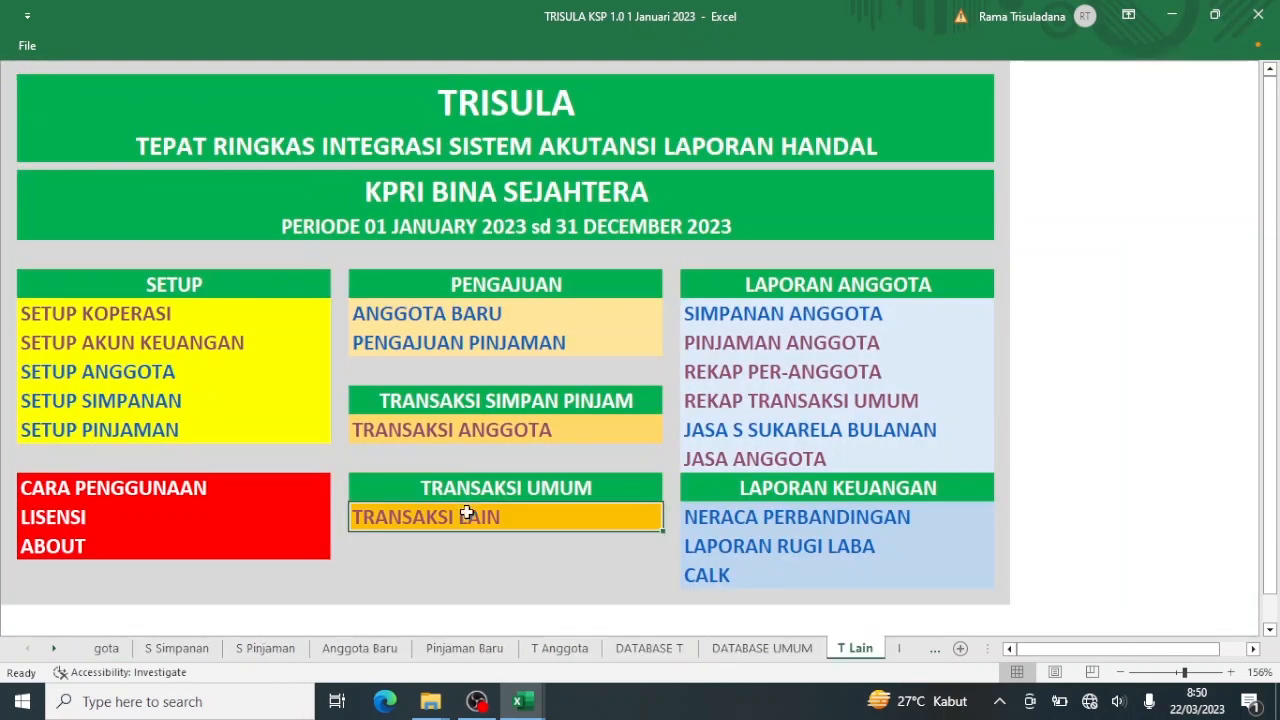
left_click(456, 342)
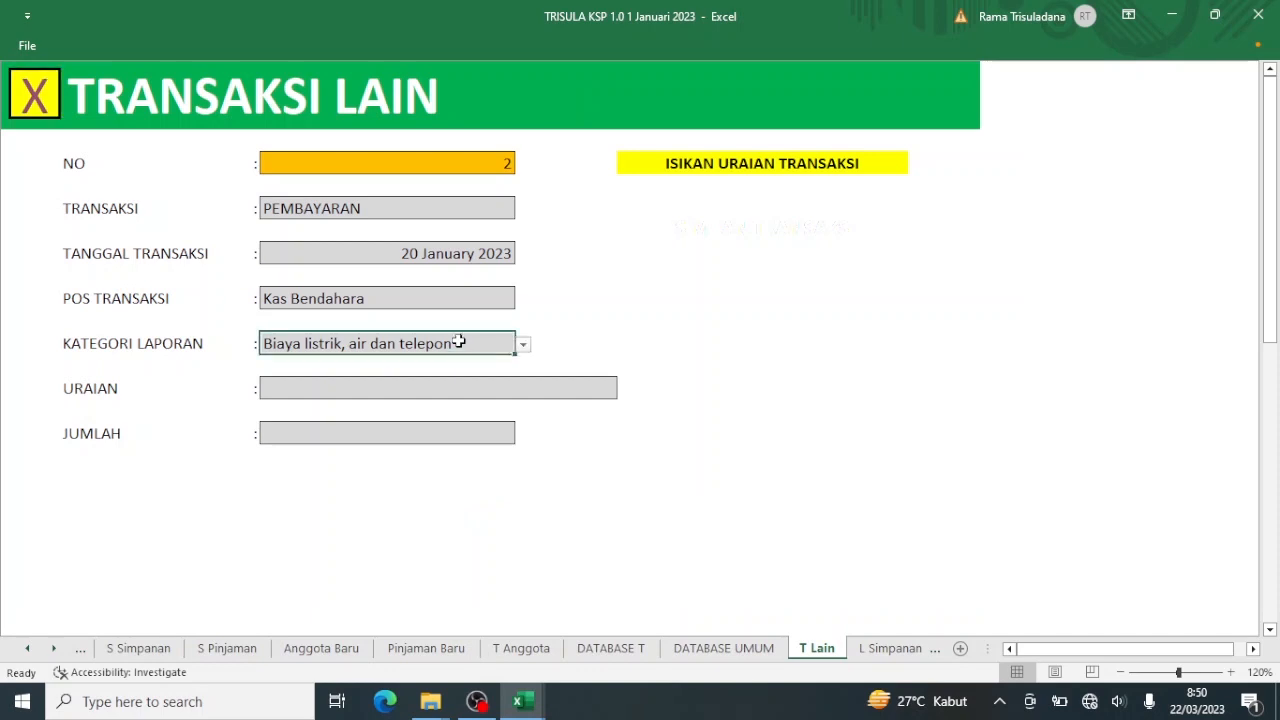
left_click(523, 345)
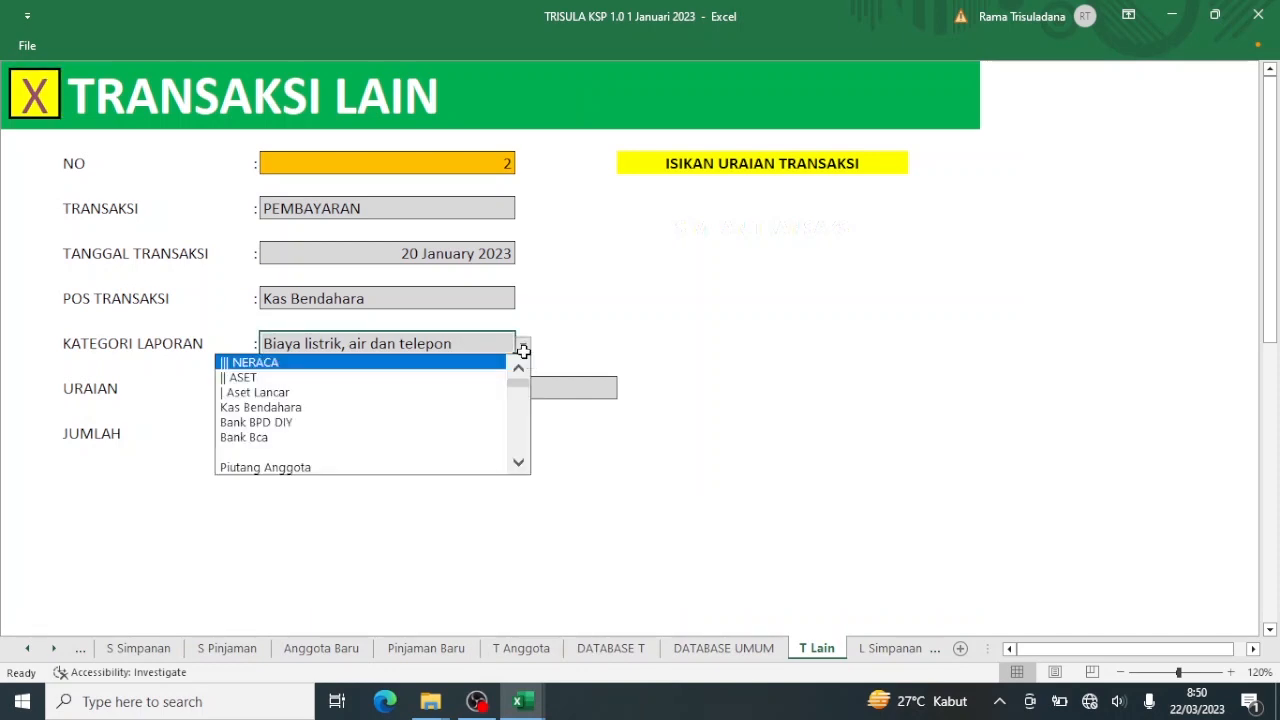
scroll(519, 440, "down", 5)
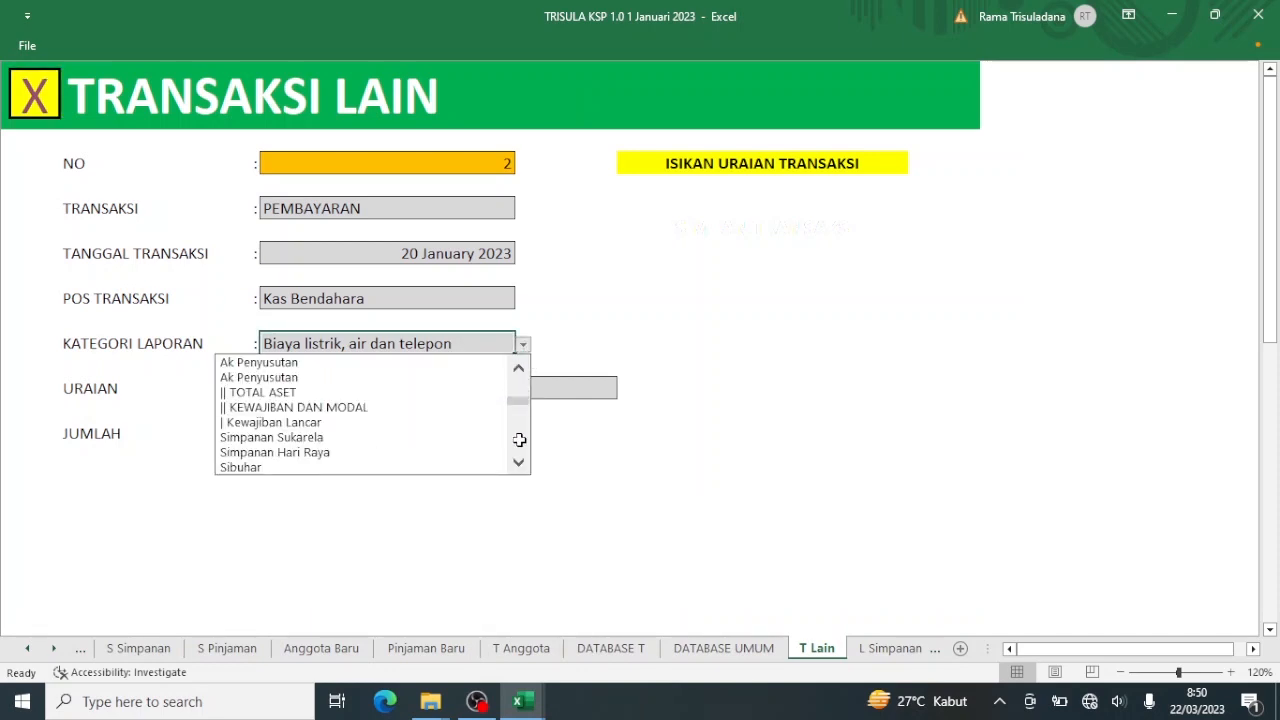
scroll(519, 440, "down", 5)
scroll(519, 440, "down", 8)
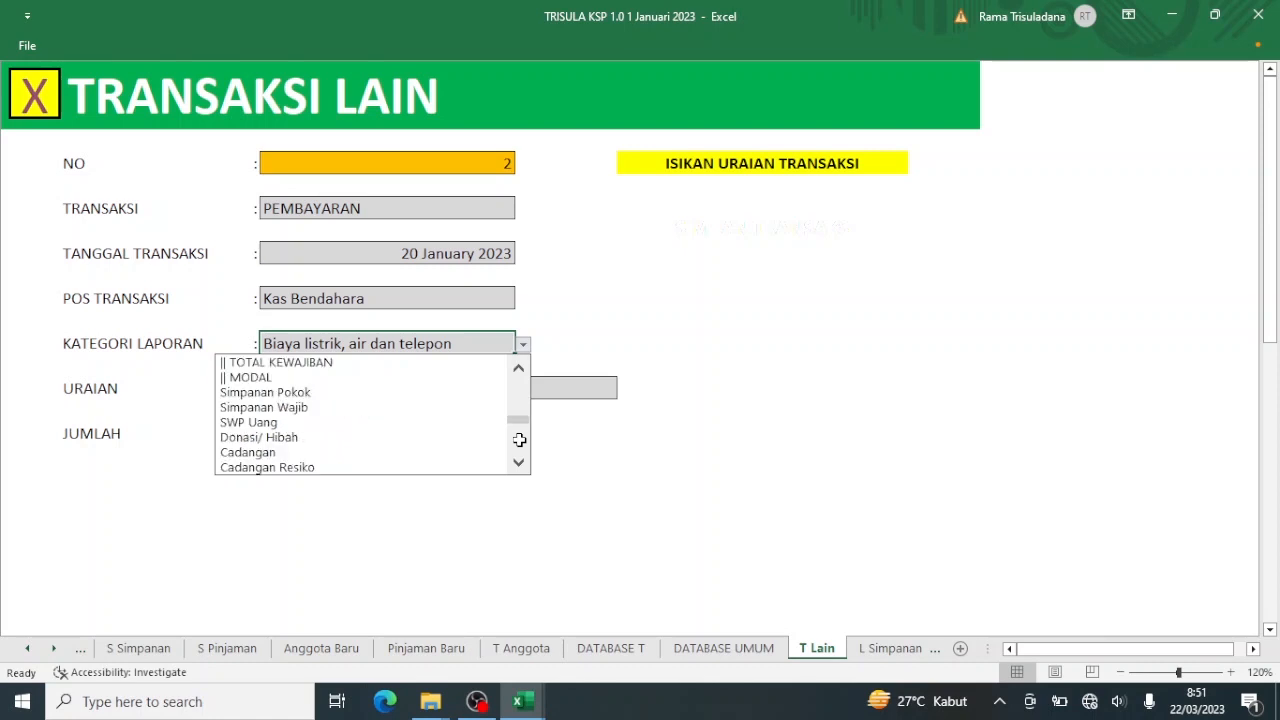
scroll(519, 445, "down", 3)
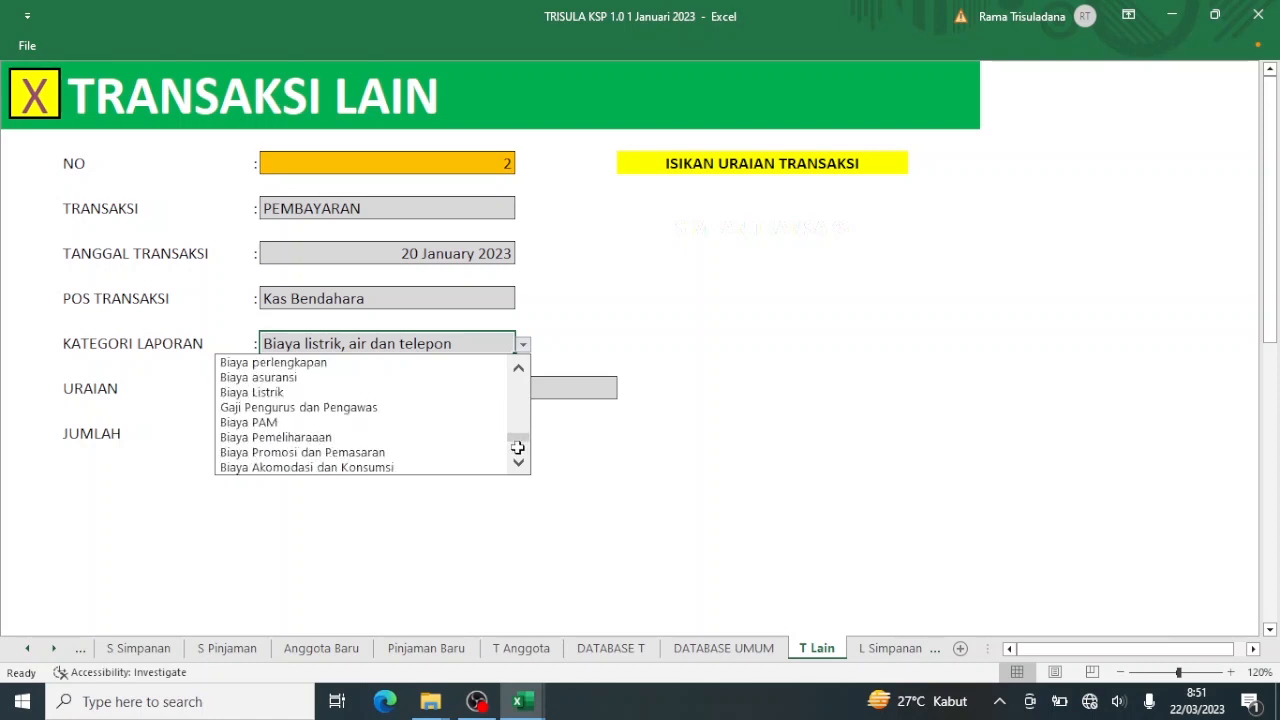
left_click(355, 392)
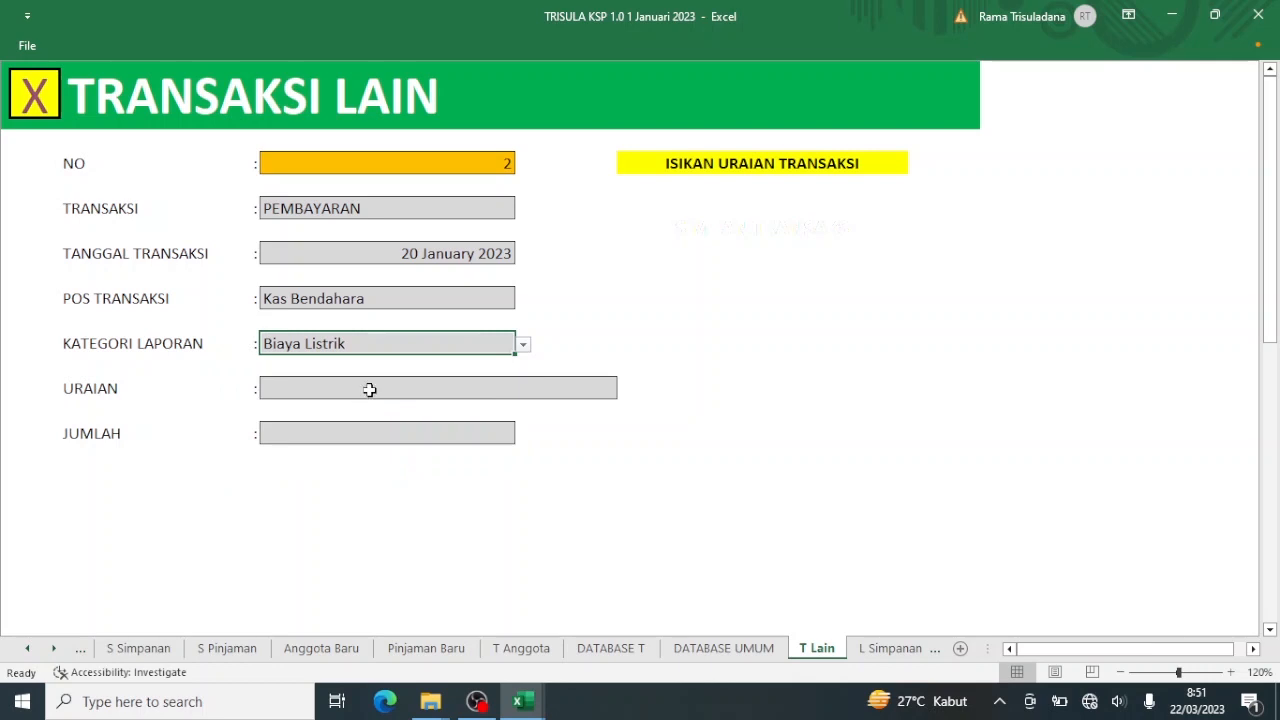
Describe it as 'Pembayaran Listrik bulan Janari', enter amount 120000, and save transaction 2.
left_click(369, 389)
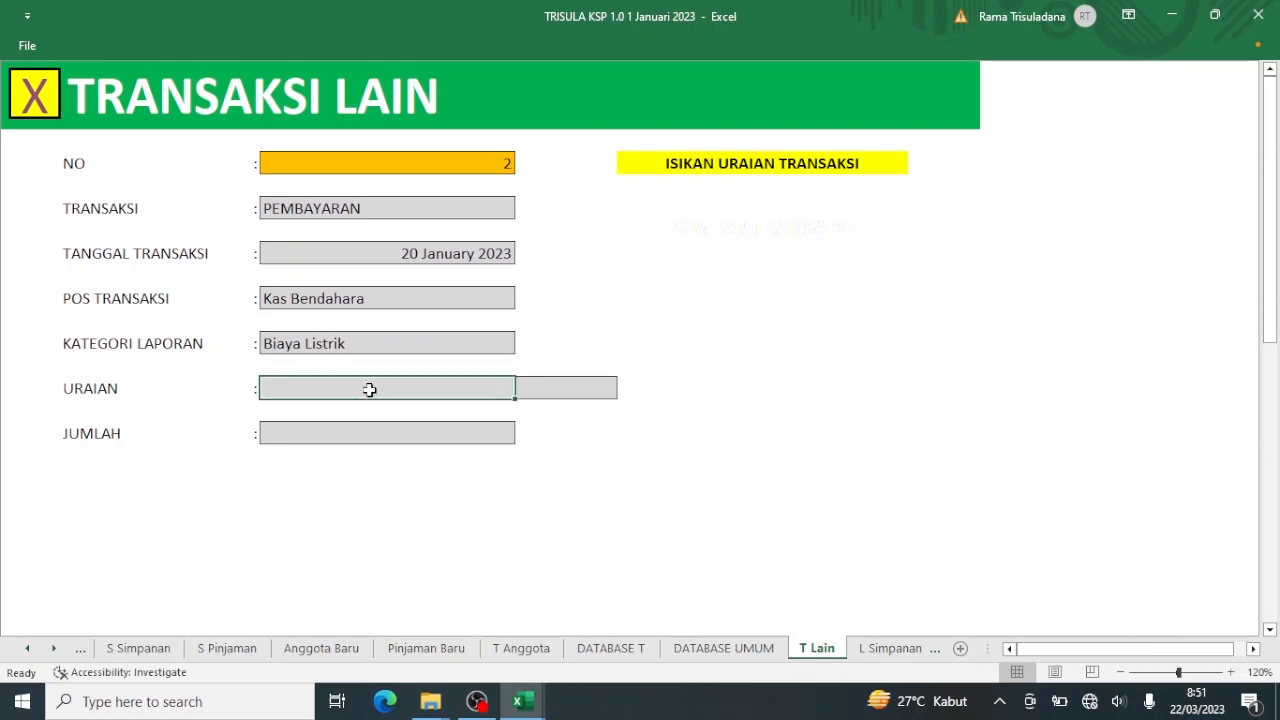
type("B")
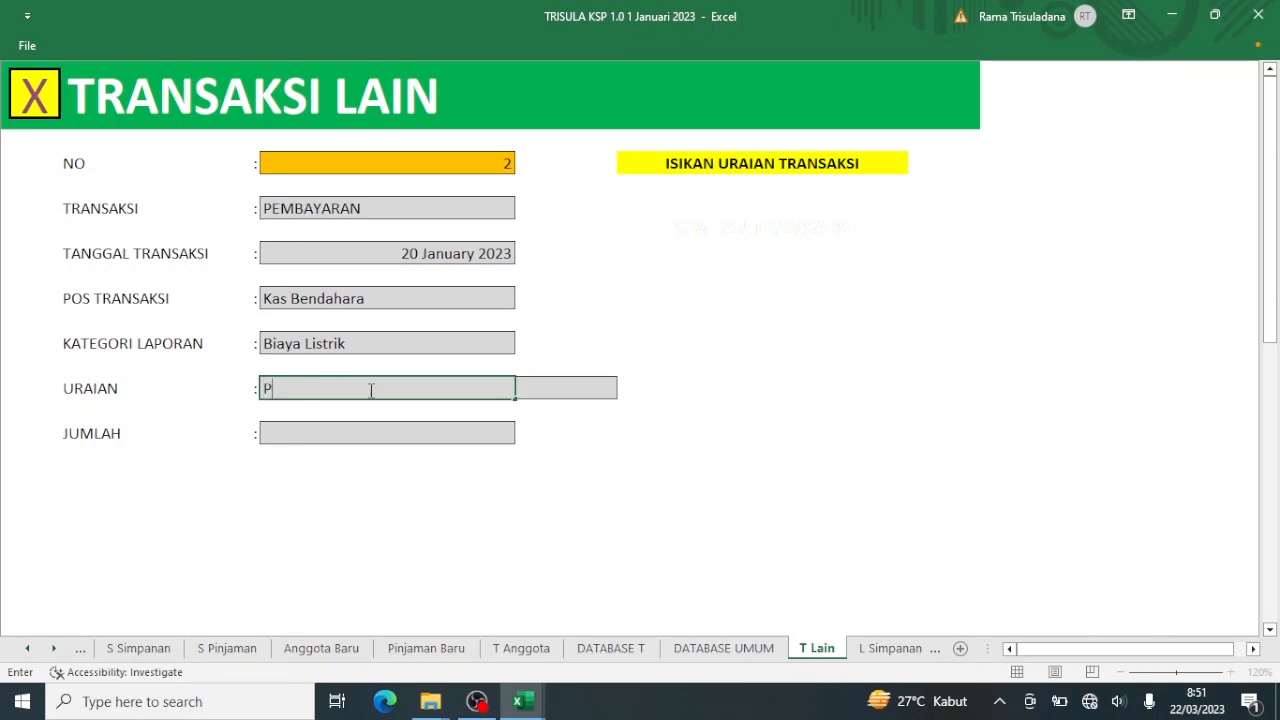
type("Pembayaran Listri")
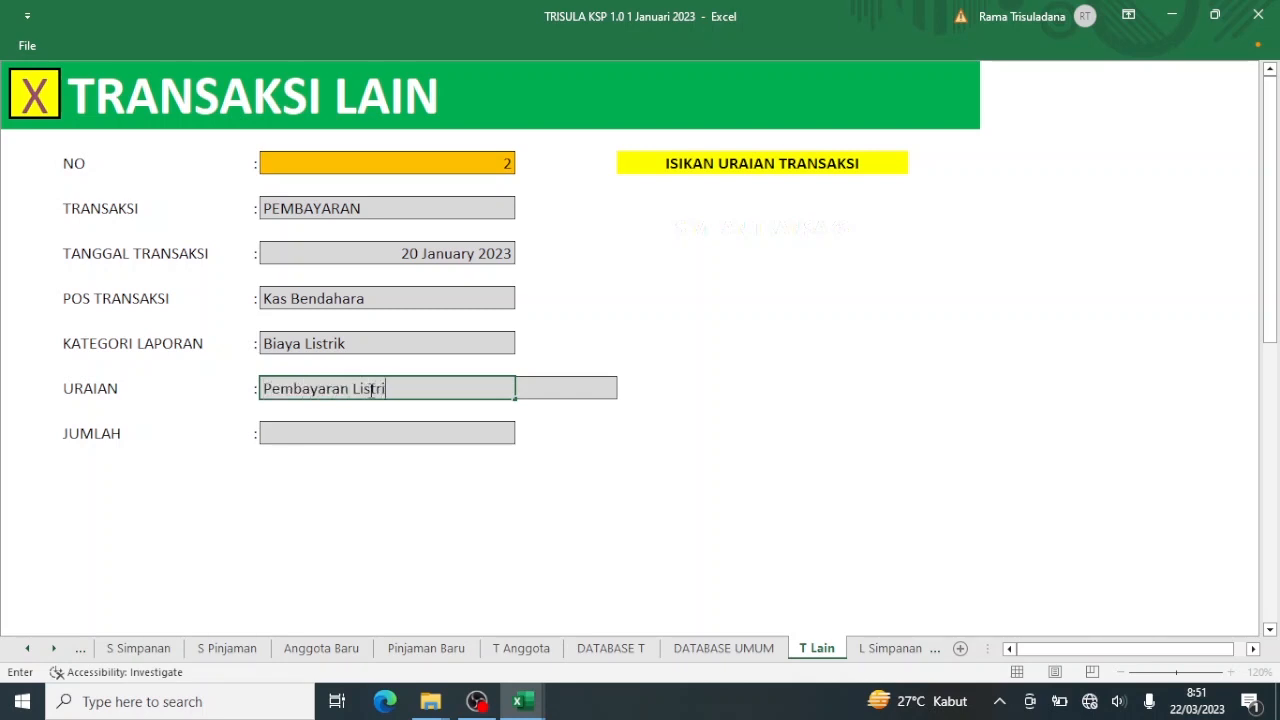
type("k bulan Janari")
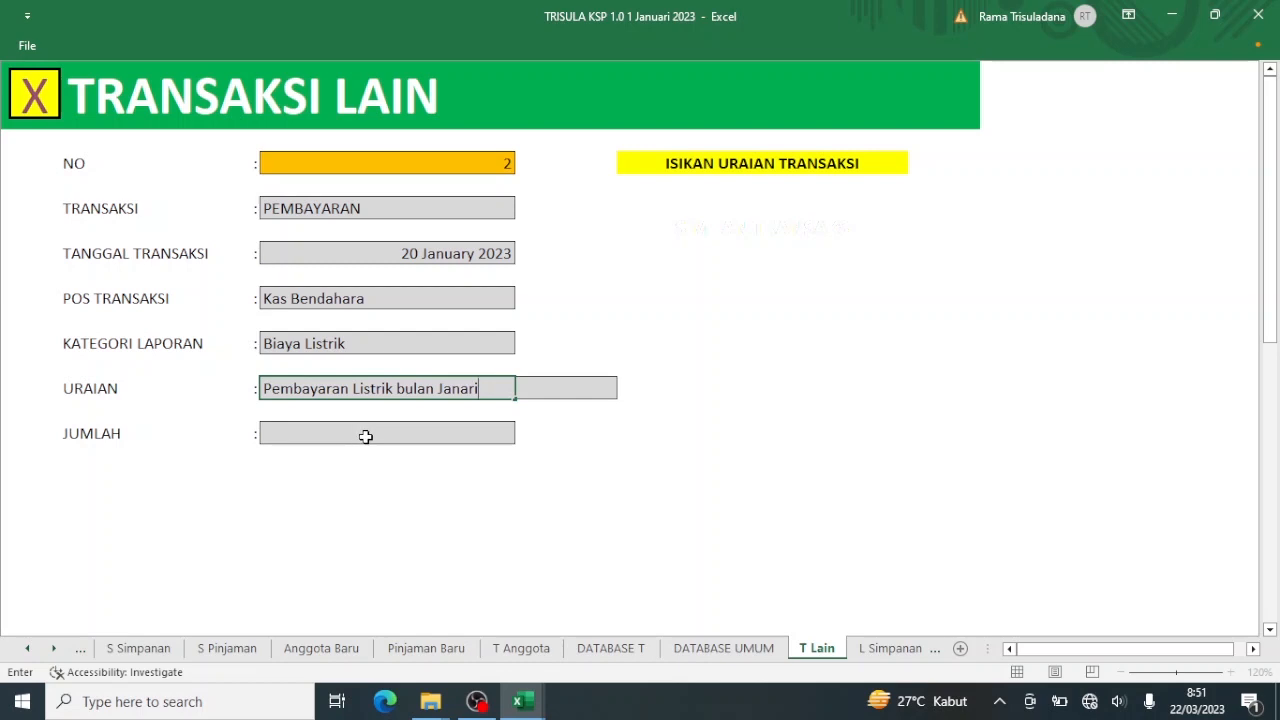
left_click(366, 437)
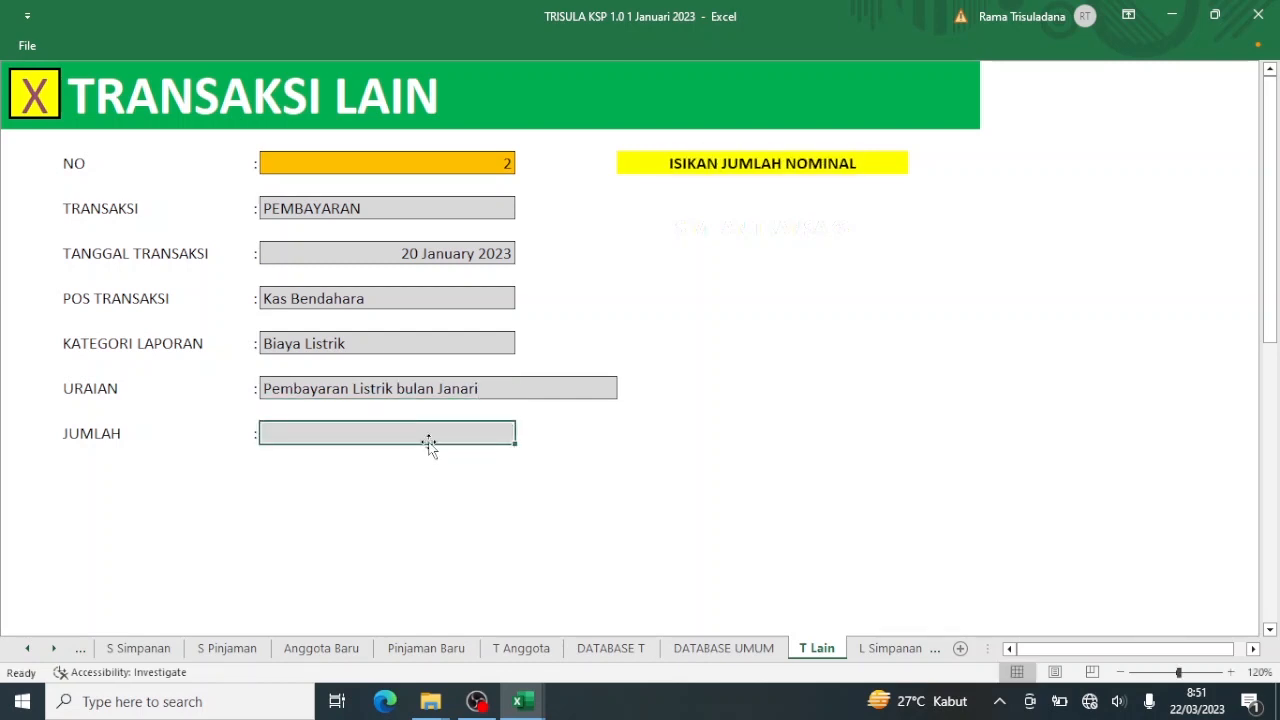
type("120")
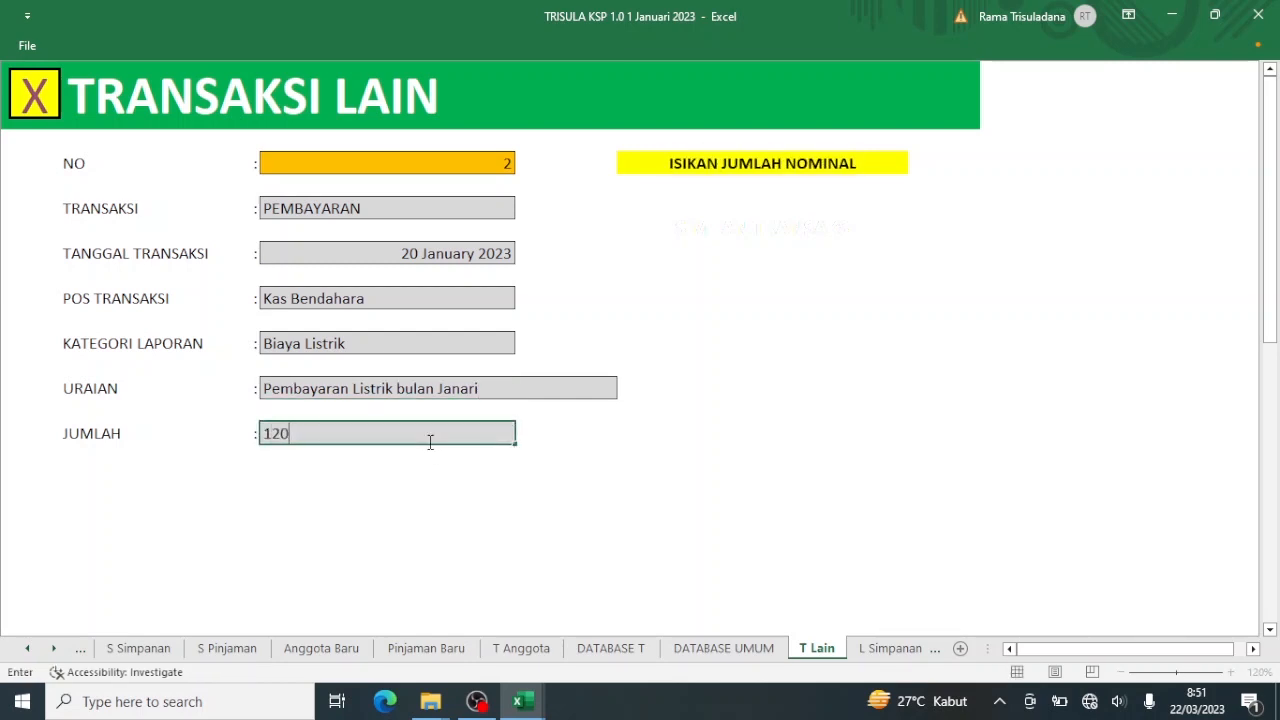
type("000")
key("Return")
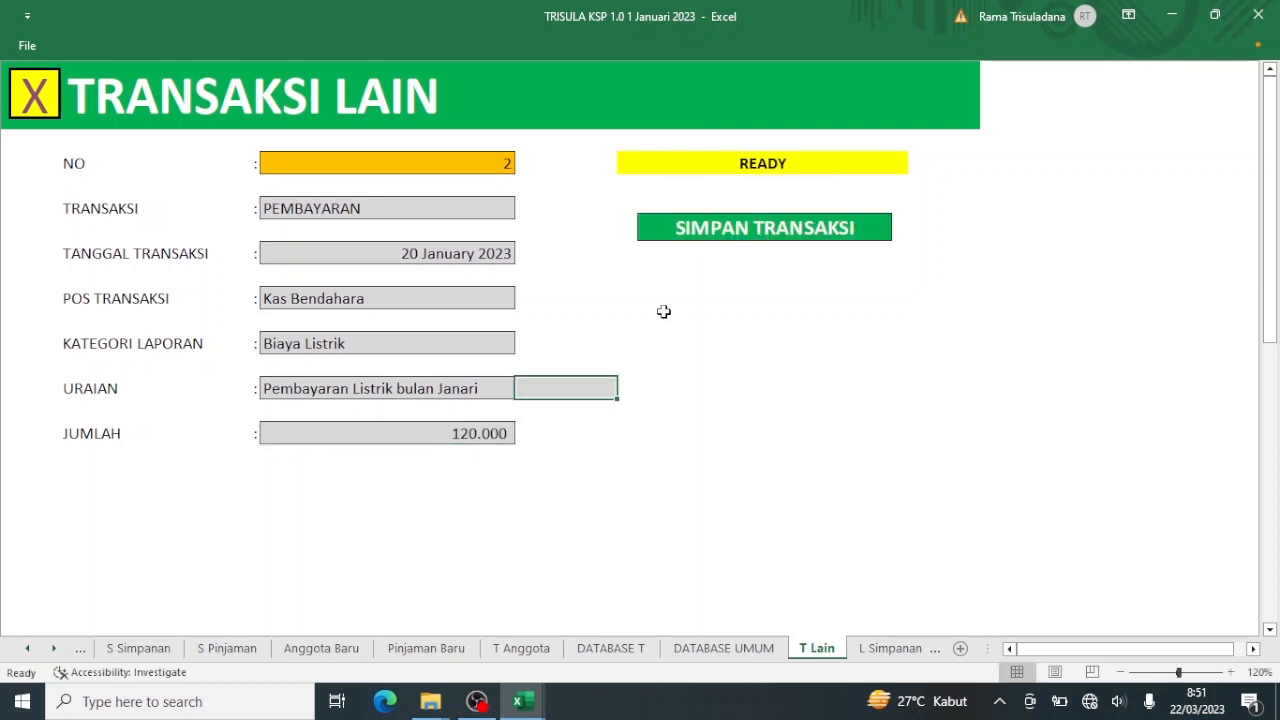
left_click(741, 232)
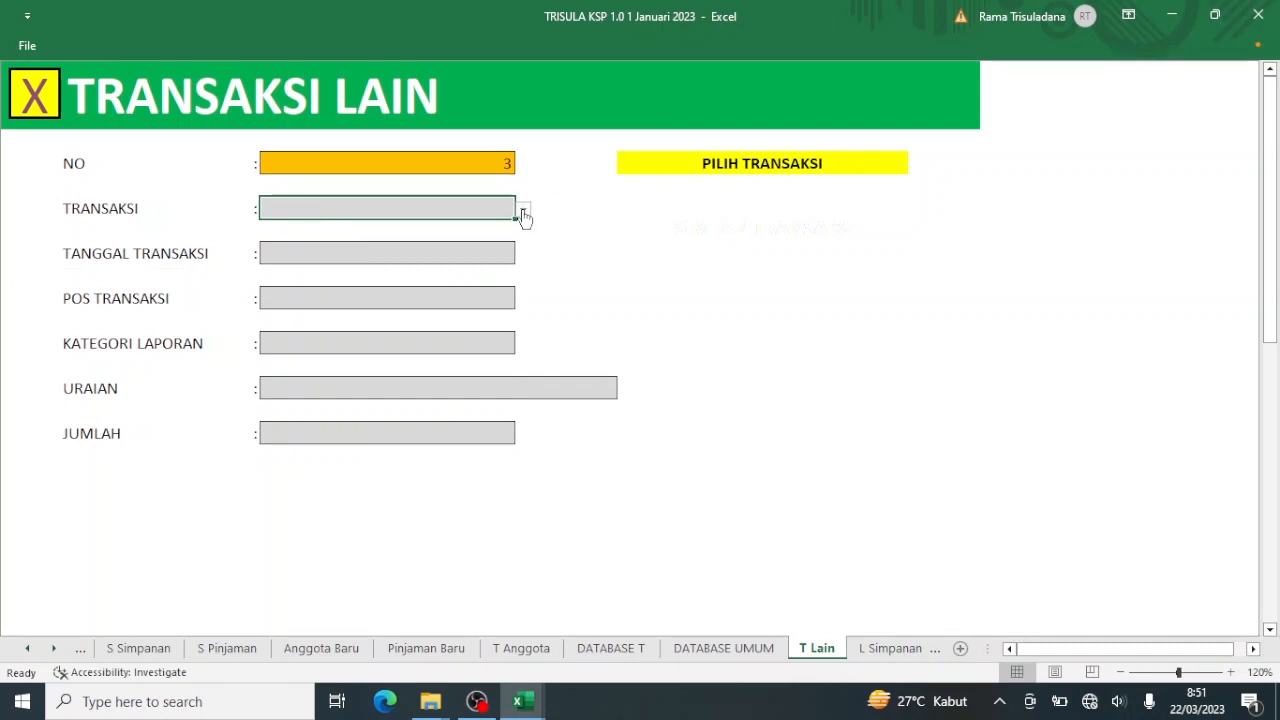
Set transaction 3 to a PENJUALAN dated 23 January 2023, posted to Bank Bca.
left_click(523, 210)
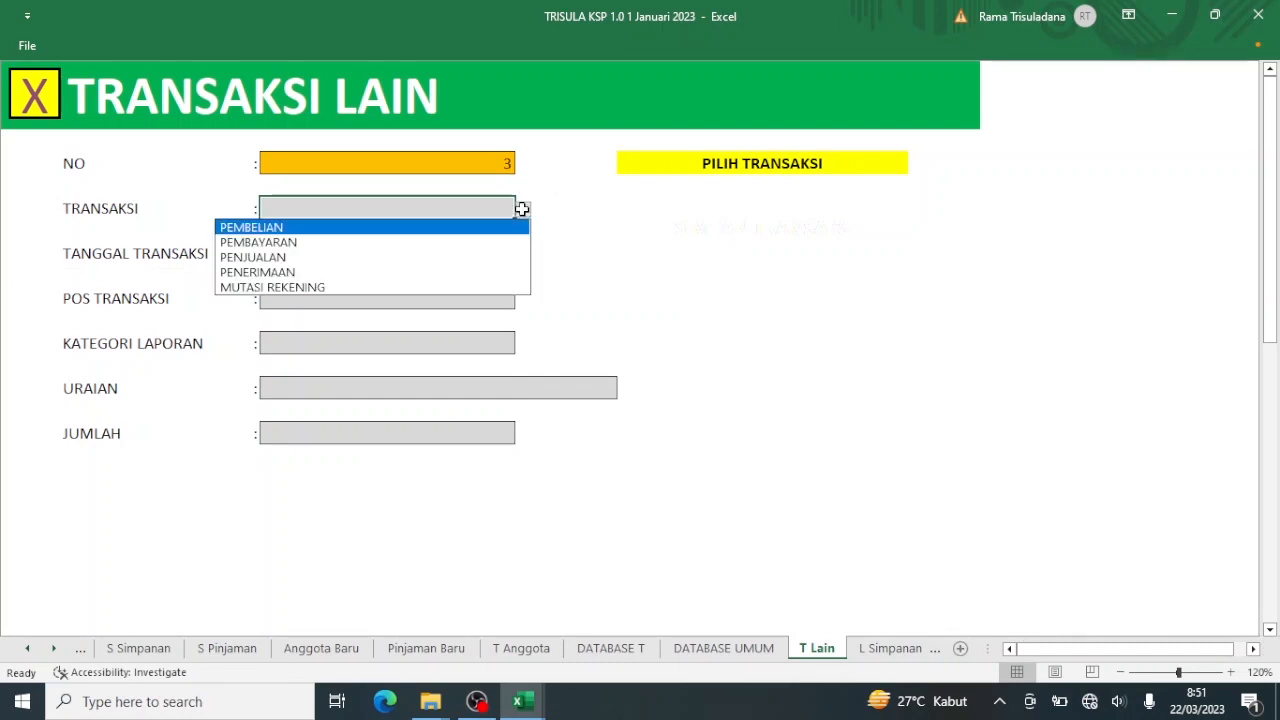
left_click(506, 258)
left_click(497, 256)
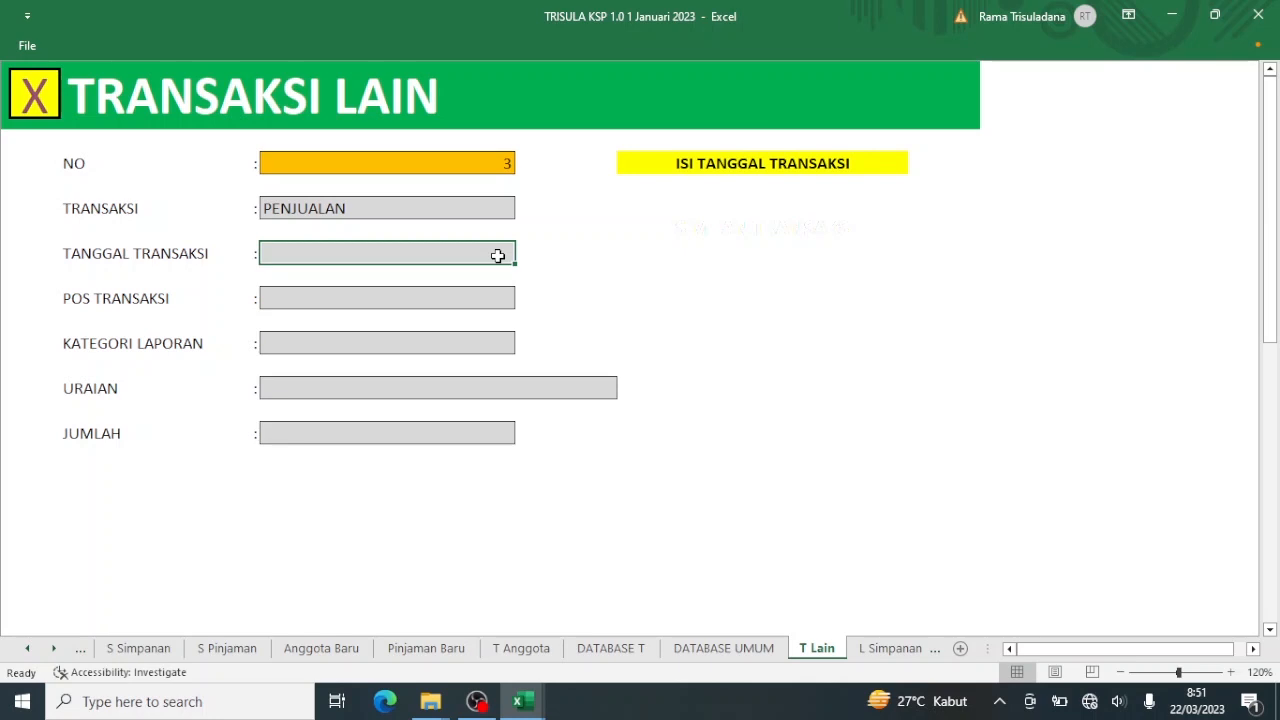
type("23/1/23")
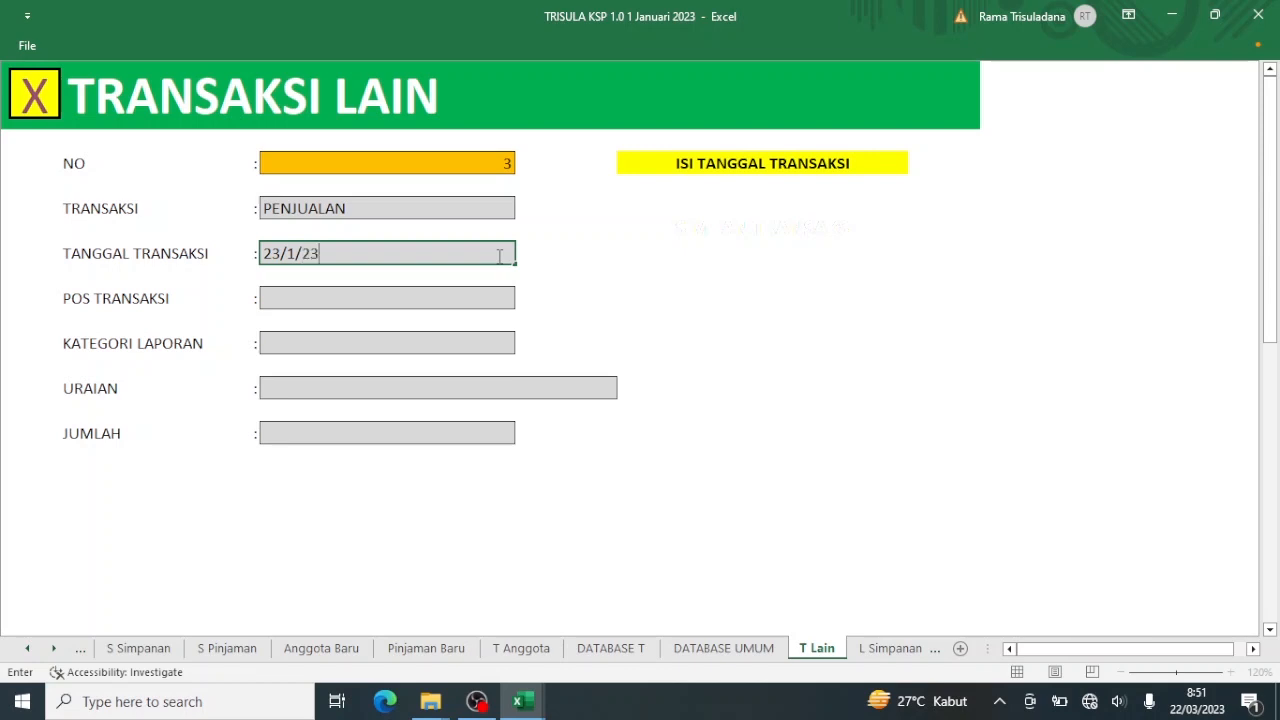
key("Return")
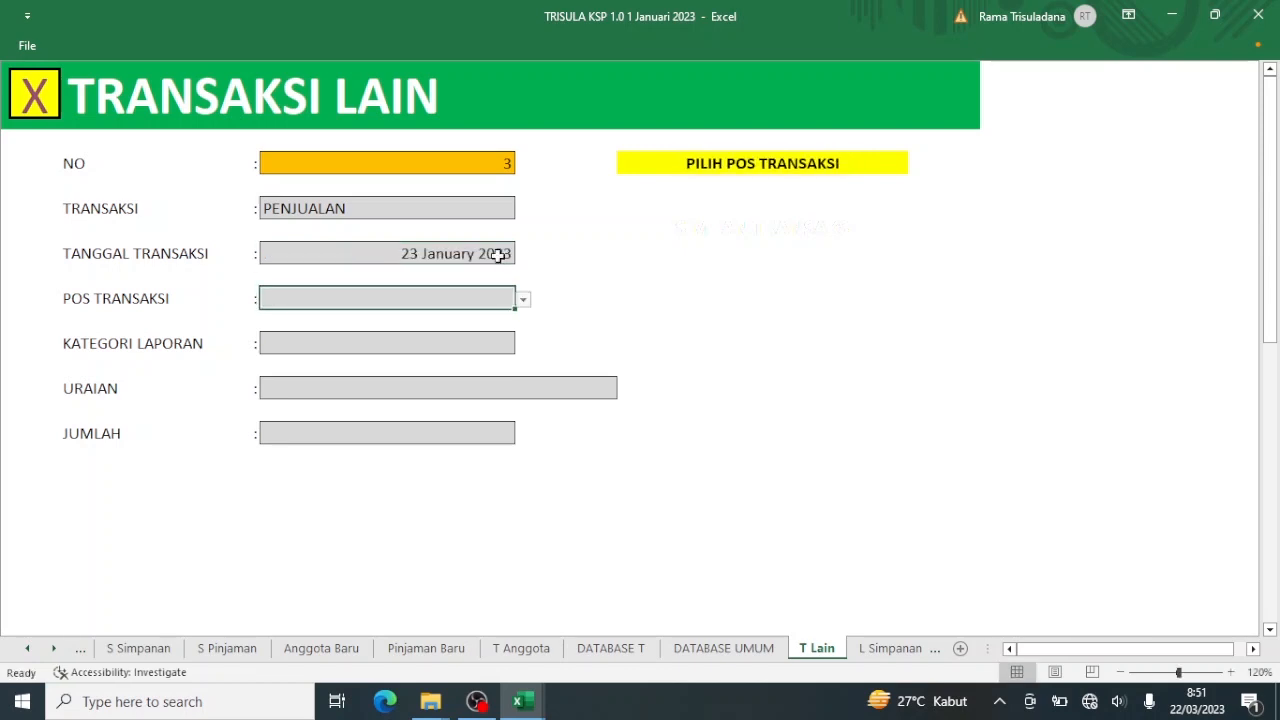
left_click(524, 300)
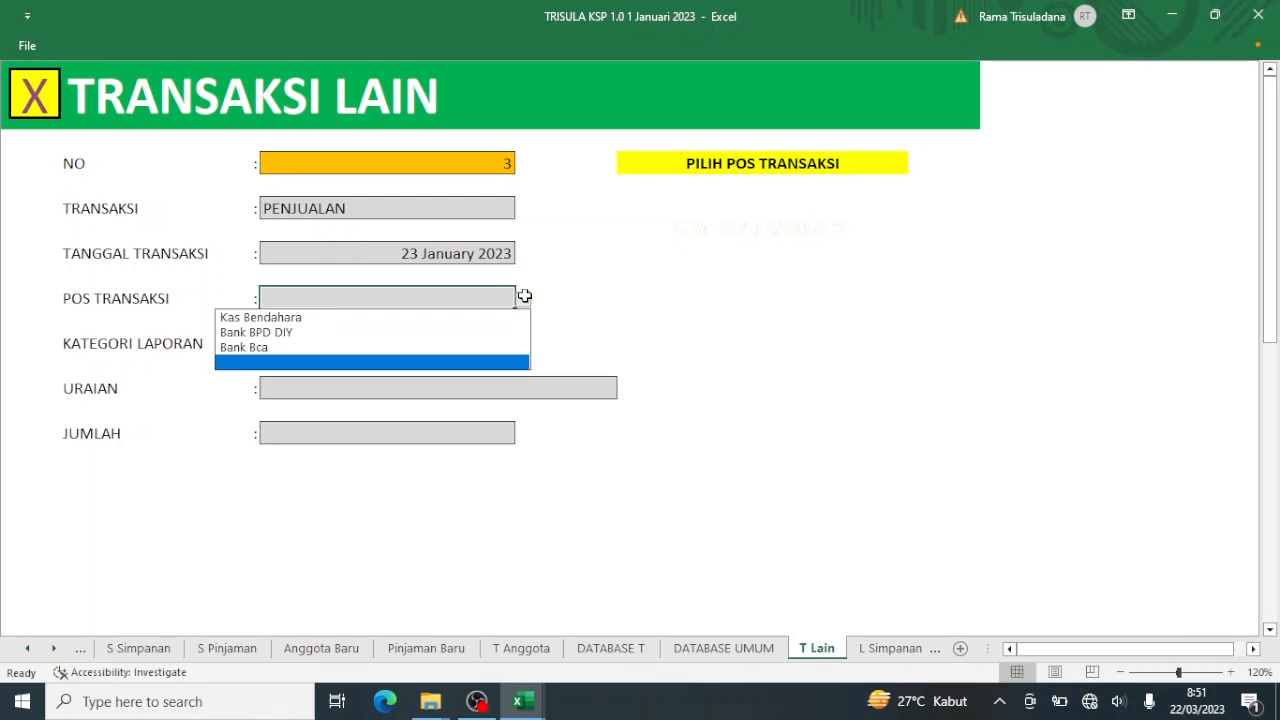
left_click(481, 352)
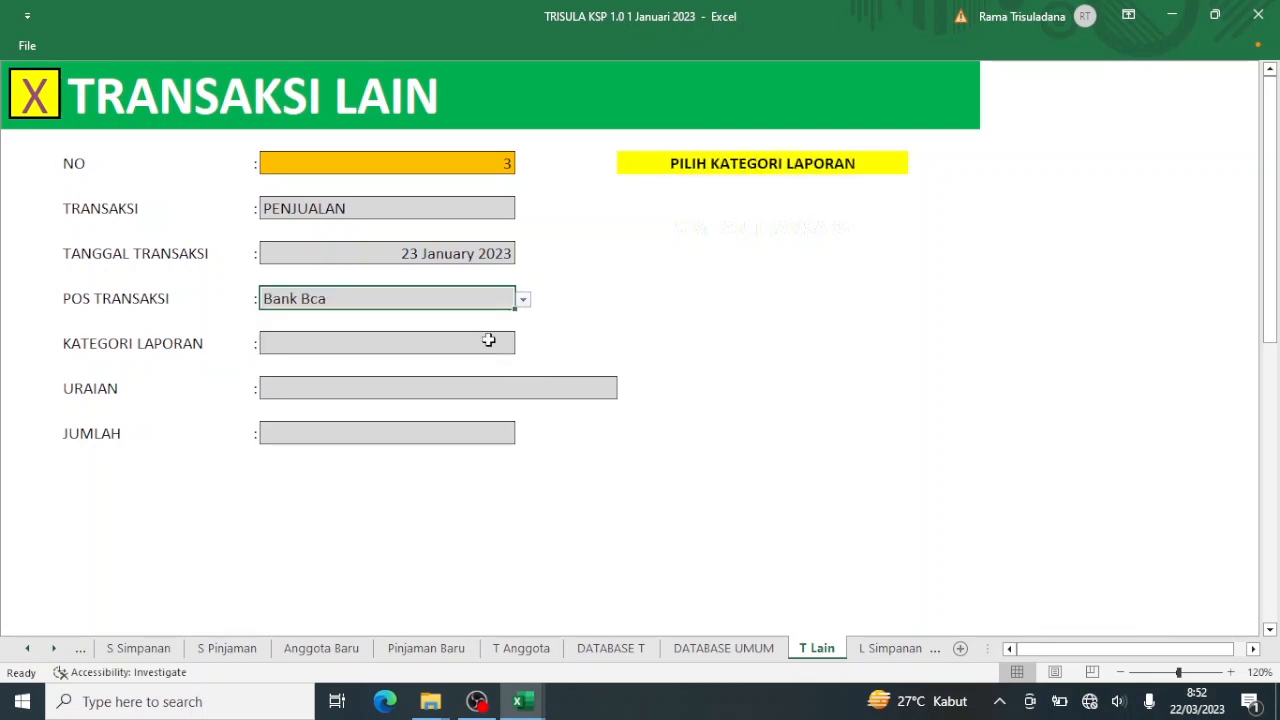
Browse the report category list and close it without choosing a category.
left_click(489, 343)
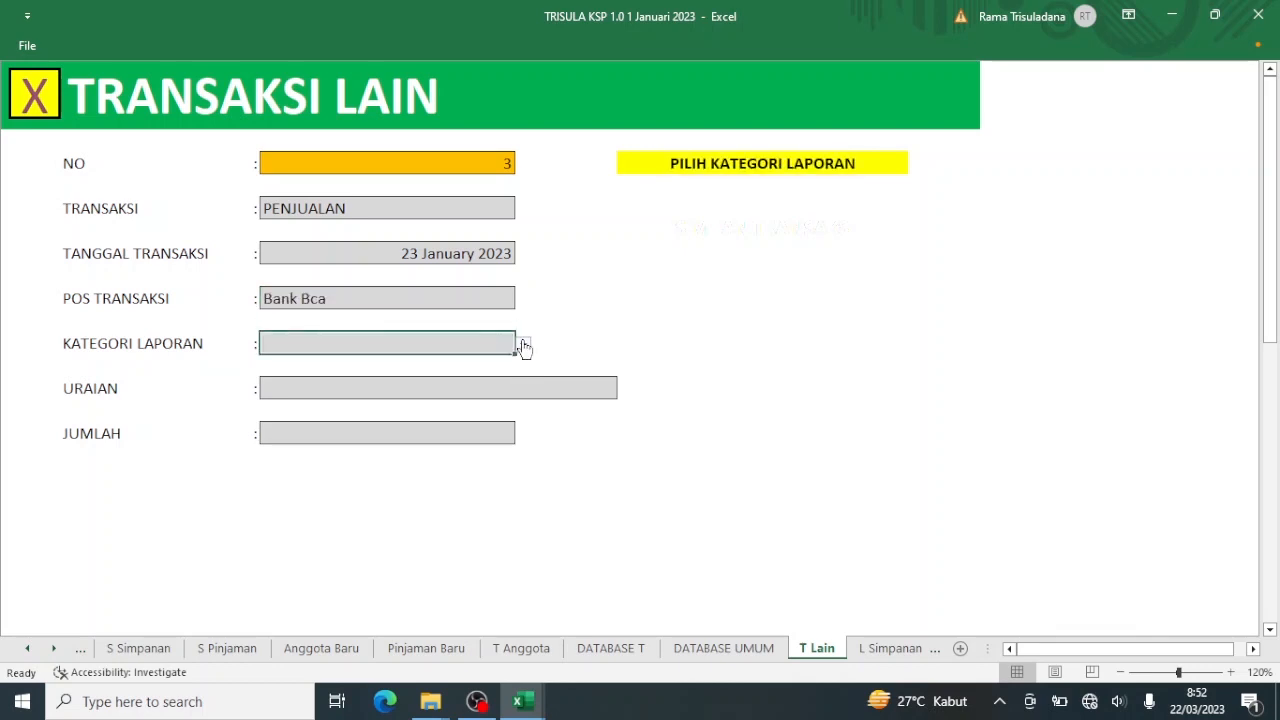
left_click(522, 345)
left_click(518, 460)
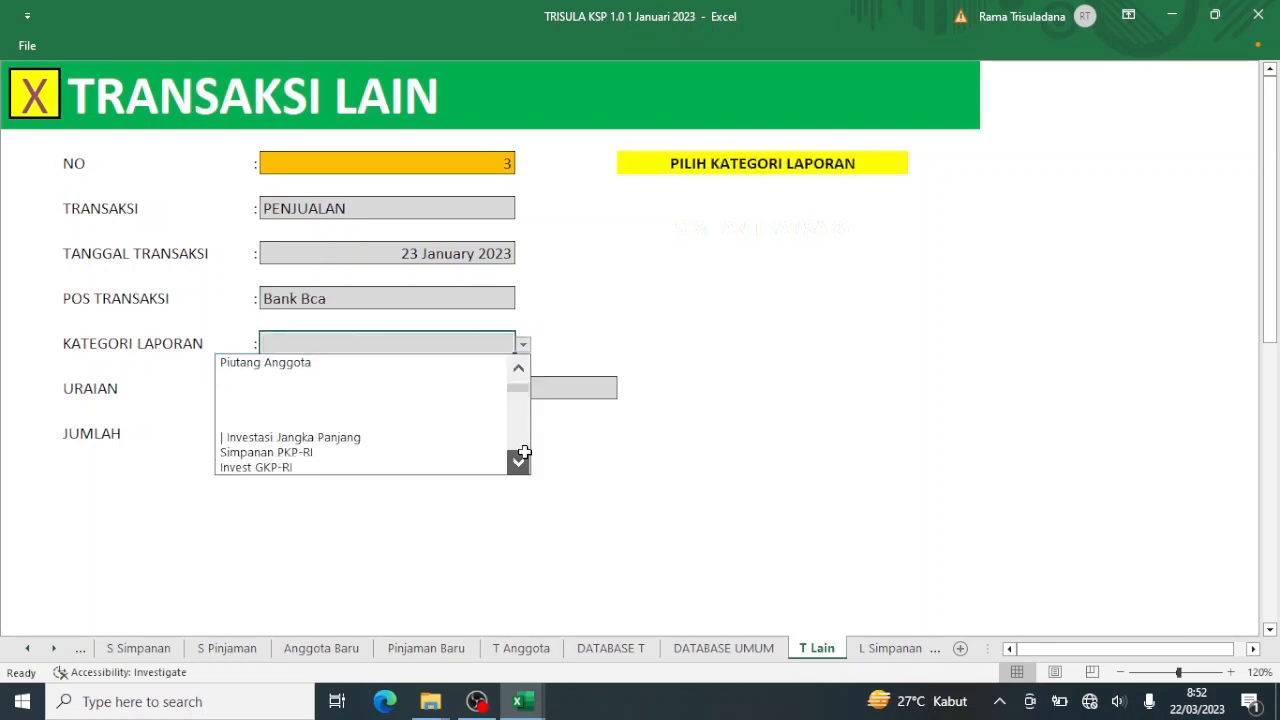
left_click(518, 460)
scroll(522, 442, "down", 10)
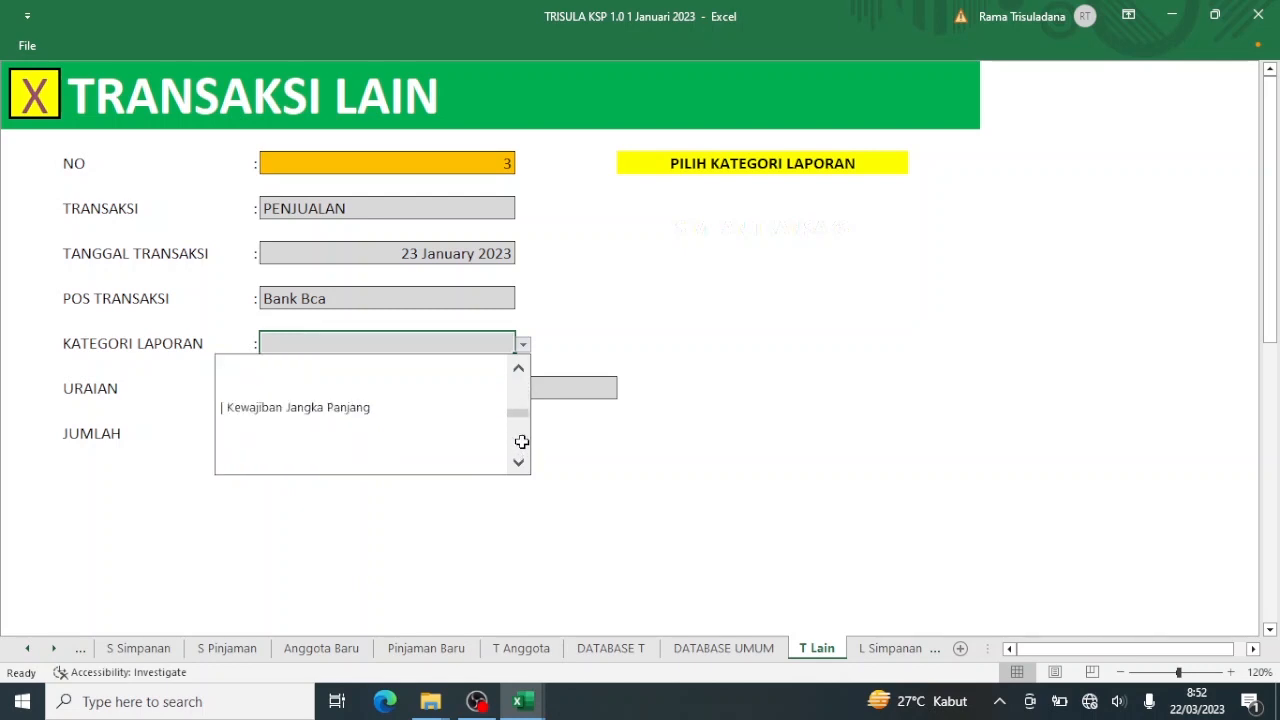
scroll(522, 442, "down", 3)
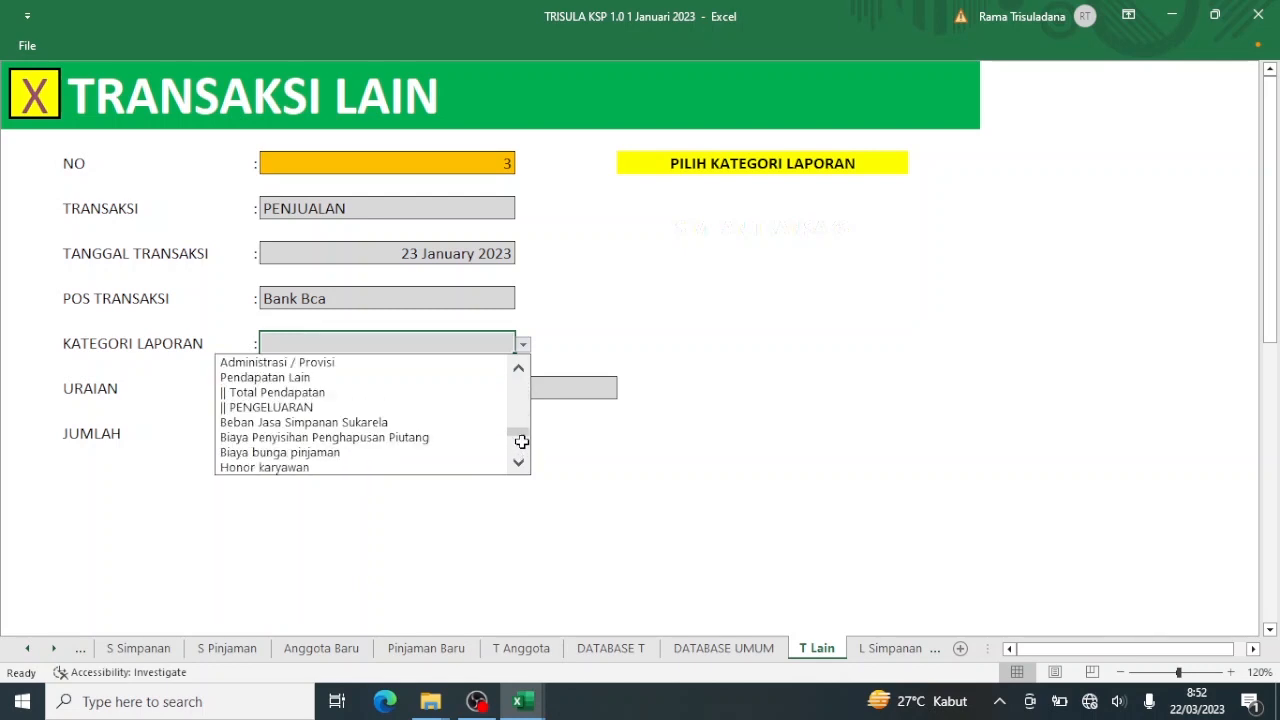
left_click(520, 364)
left_click(520, 364)
left_click(520, 364)
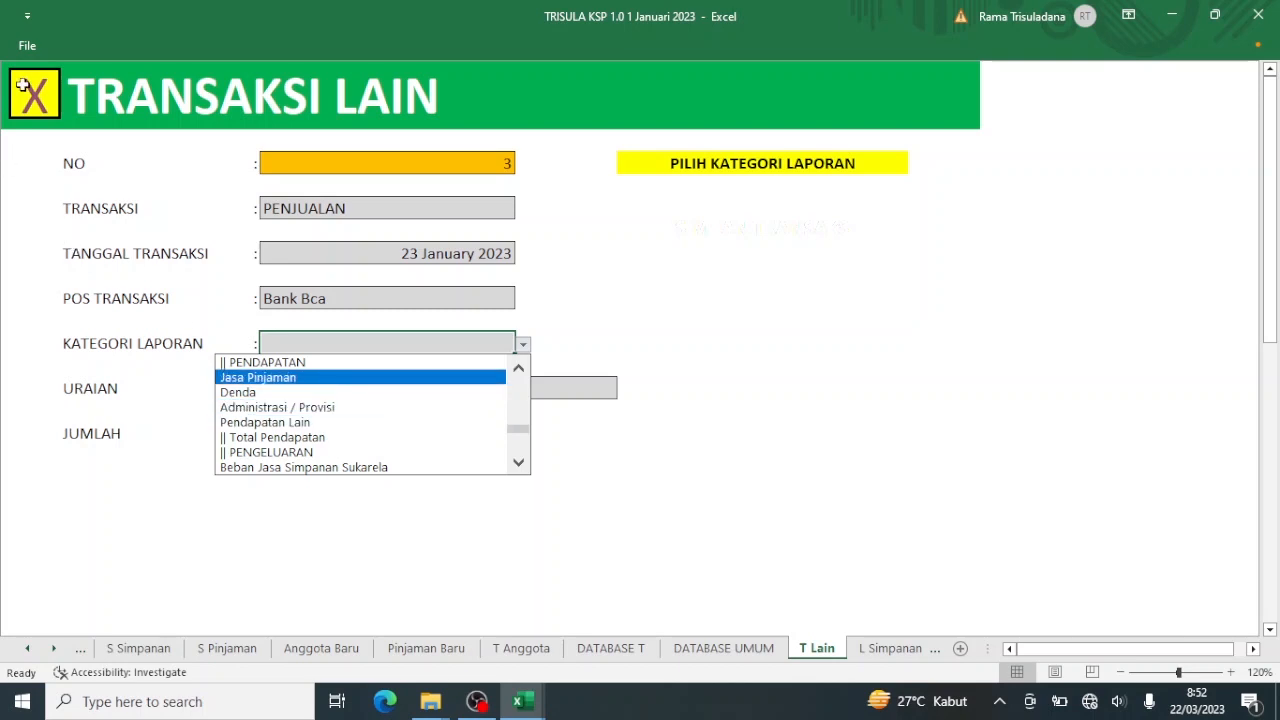
key("Escape")
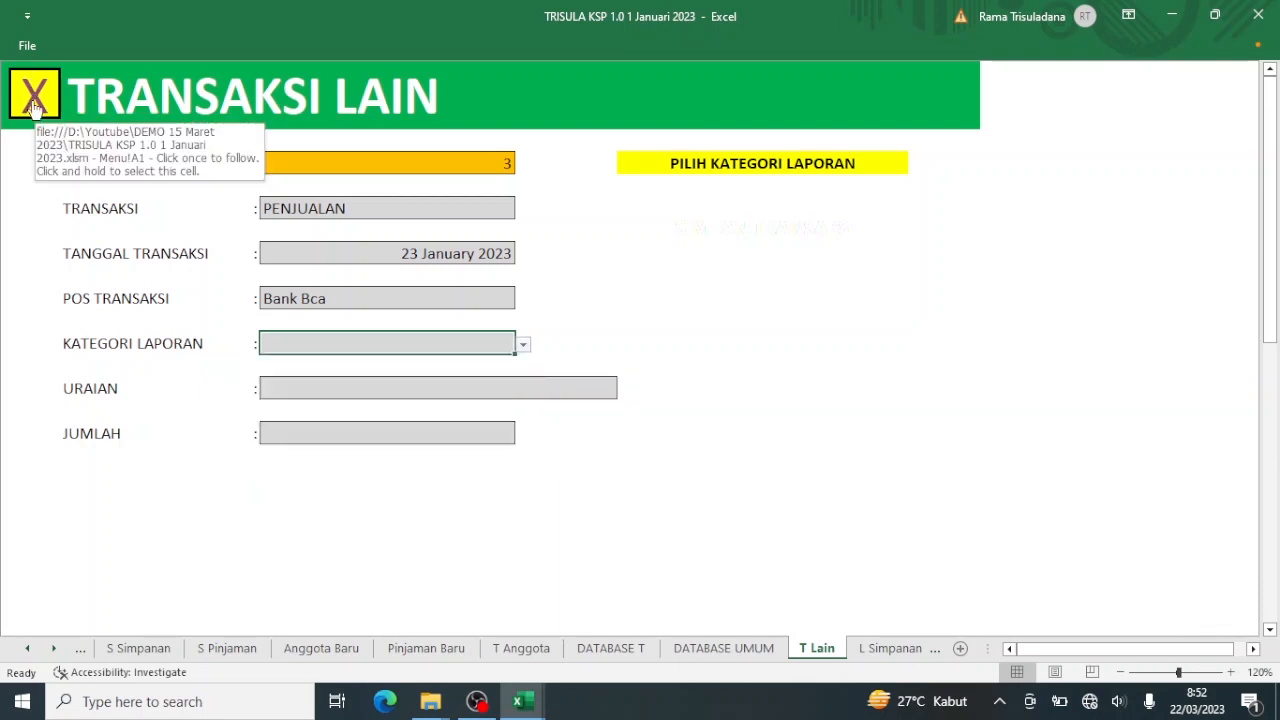
In Setup Akun Keuangan, rename the Pendapatan Lain income account in D71 to Jual Motor.
left_click(31, 97)
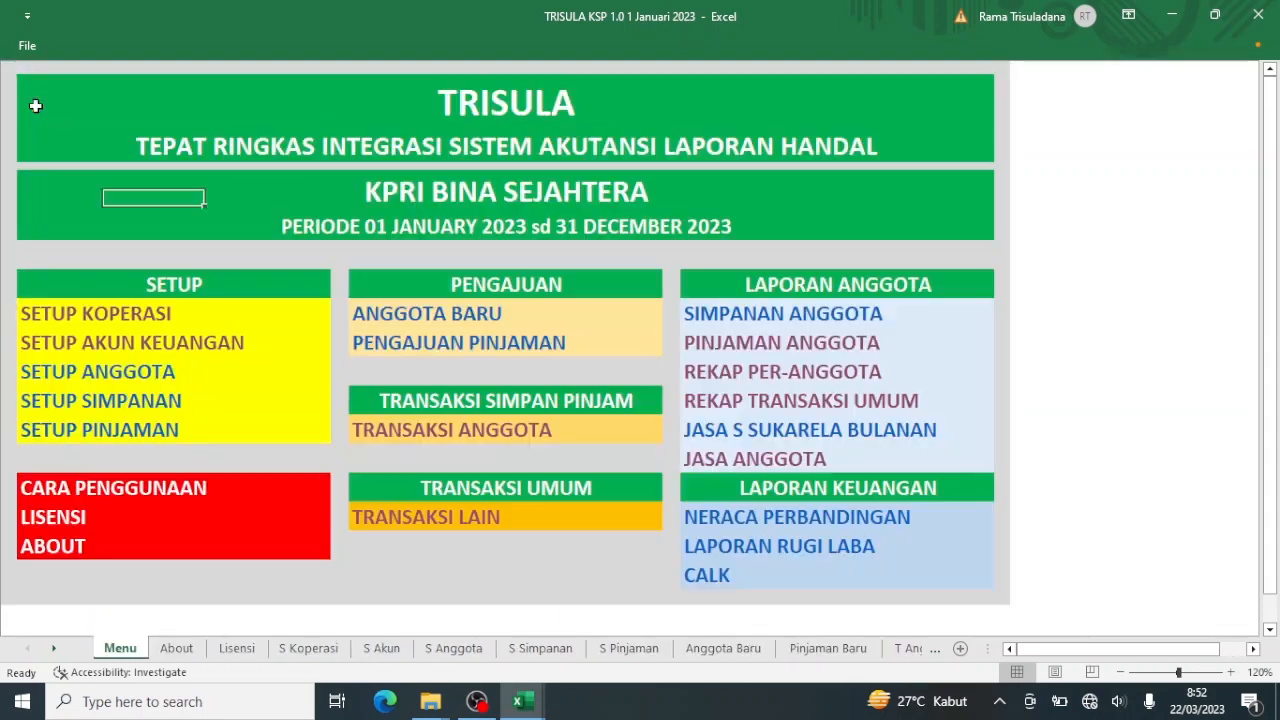
left_click(116, 344)
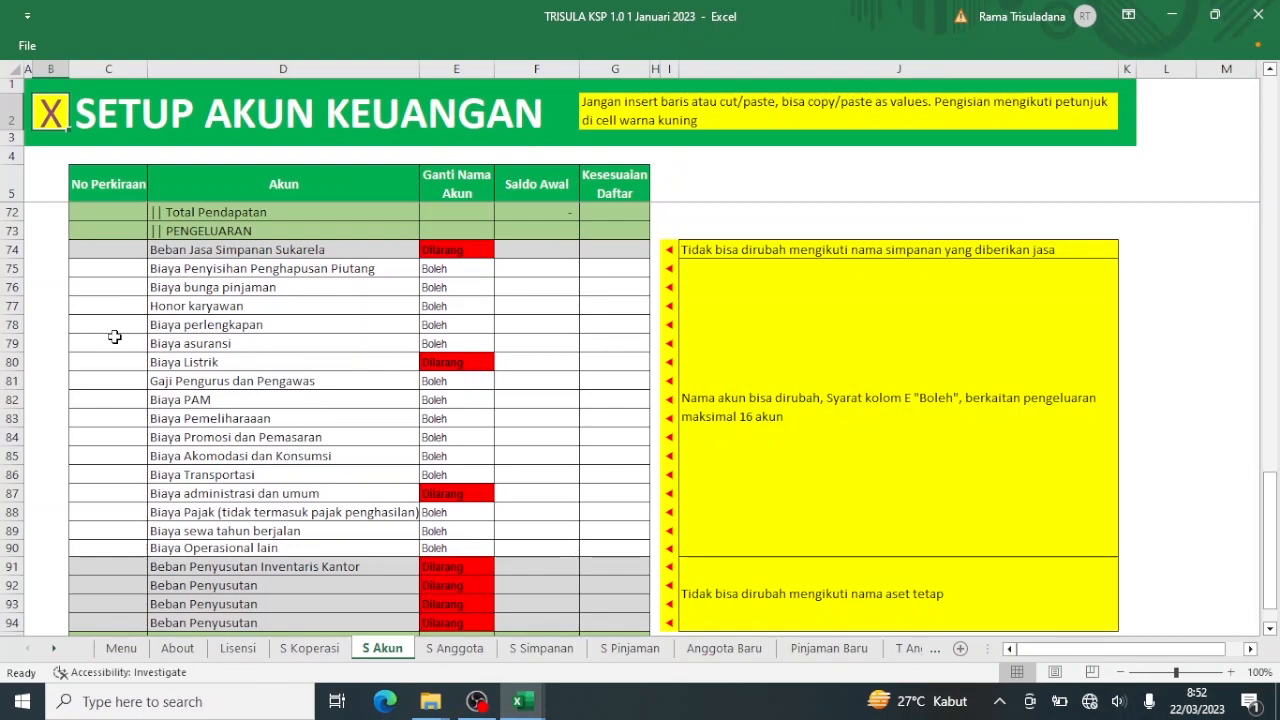
scroll(115, 337, "up", 4)
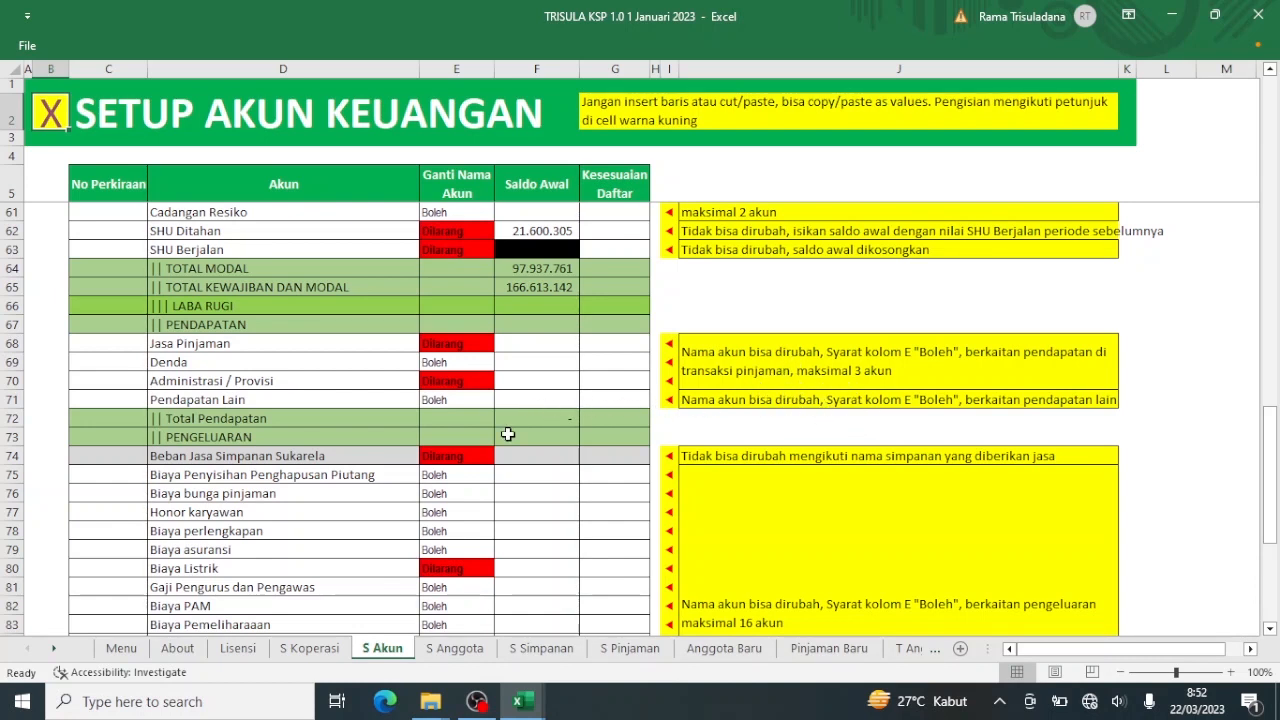
left_click(250, 401)
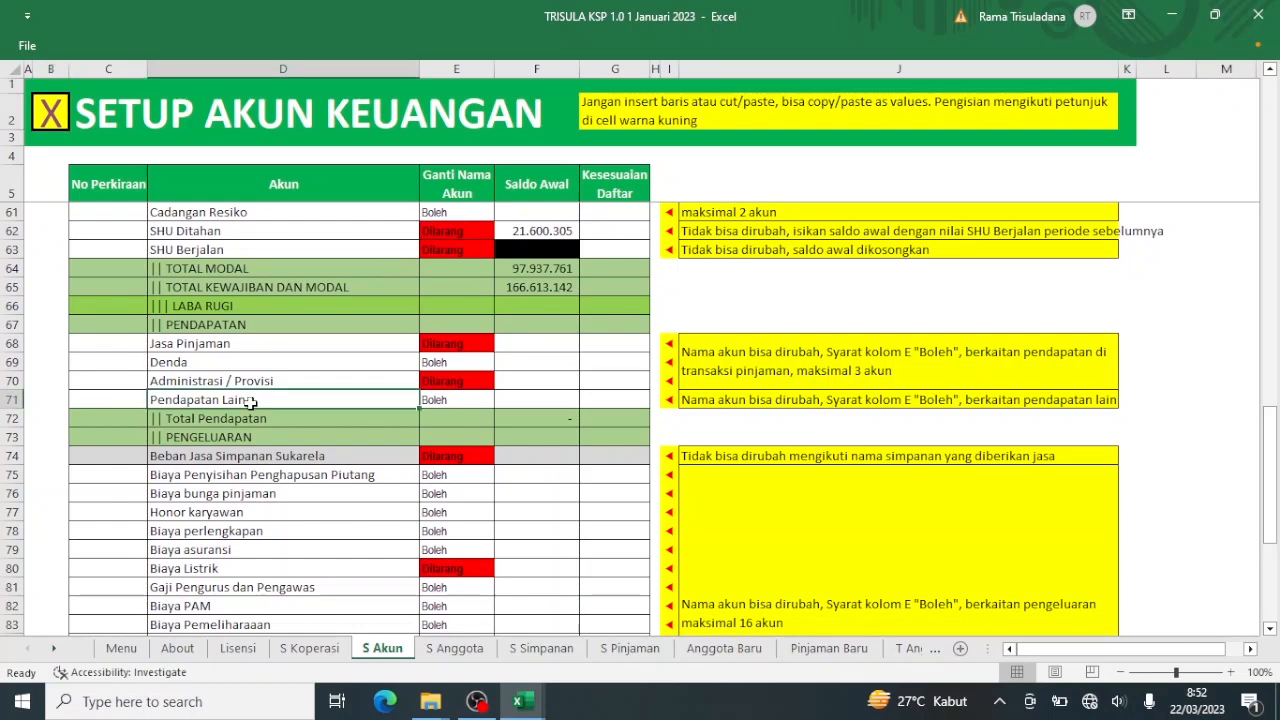
type("Jual ")
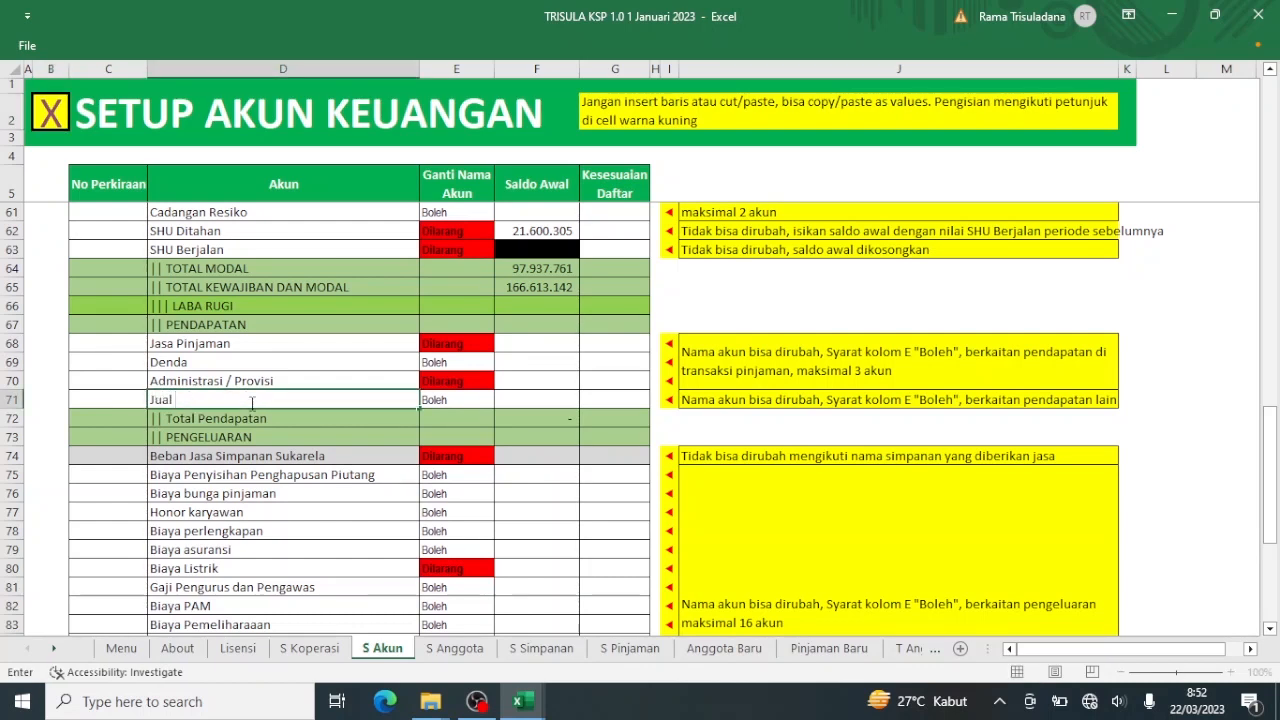
type("Motor")
key("Return")
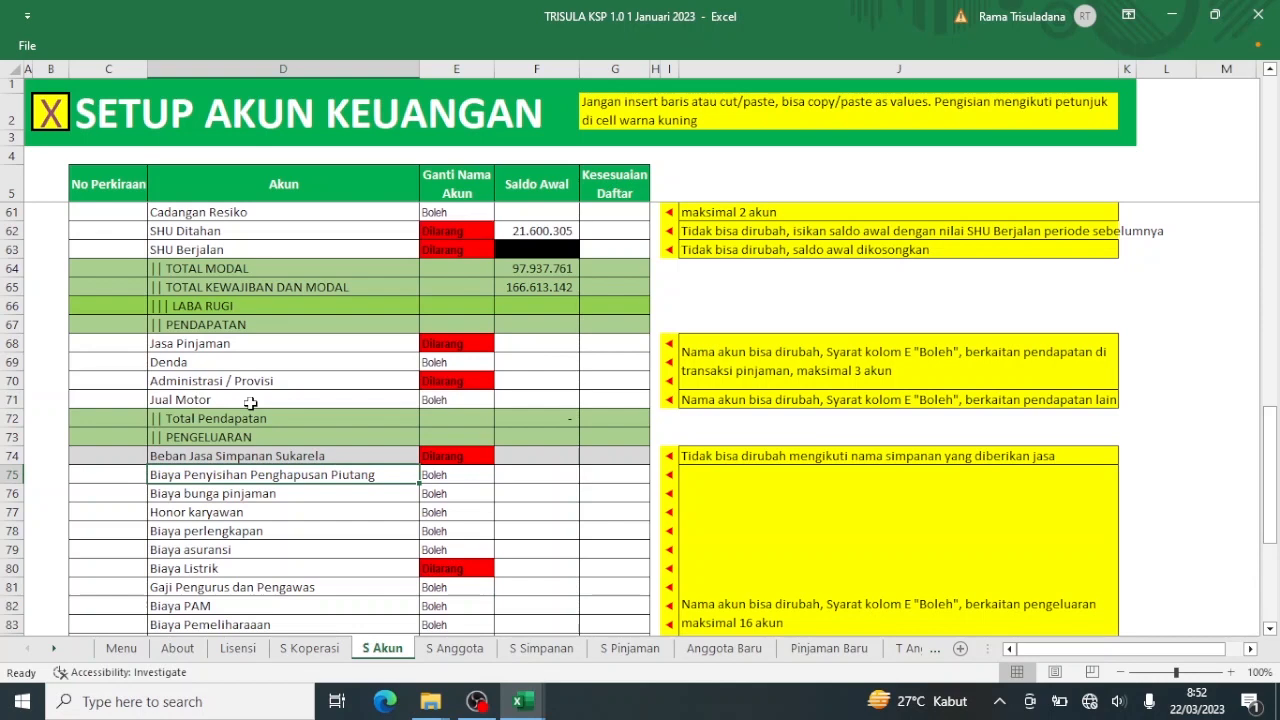
Return to the TRISULA main menu after briefly reopening the account setup sheet.
left_click(57, 120)
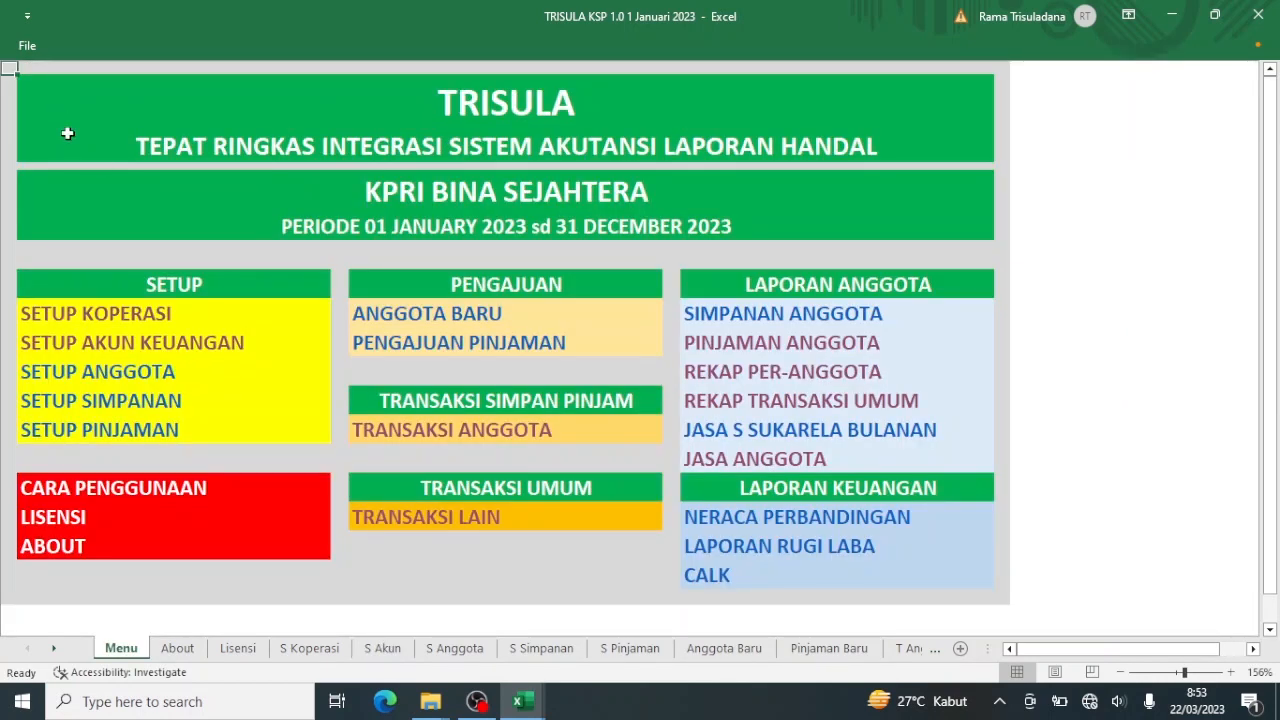
left_click(217, 343)
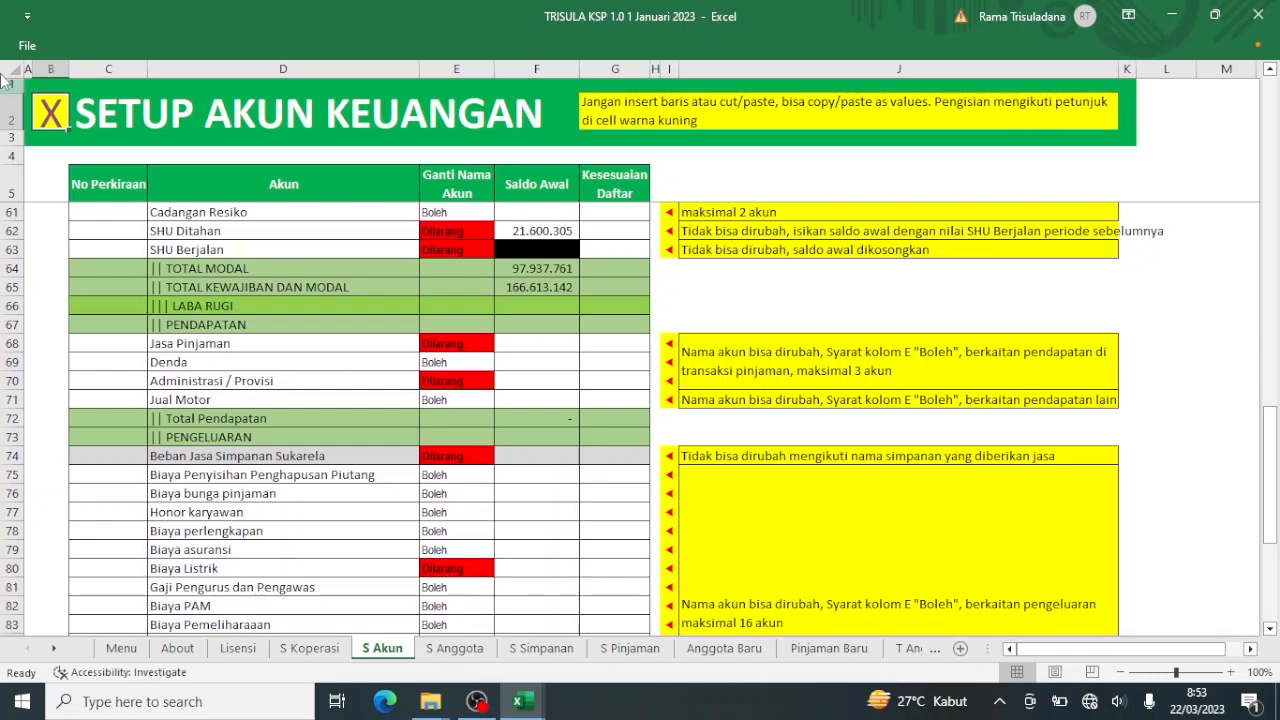
left_click(49, 114)
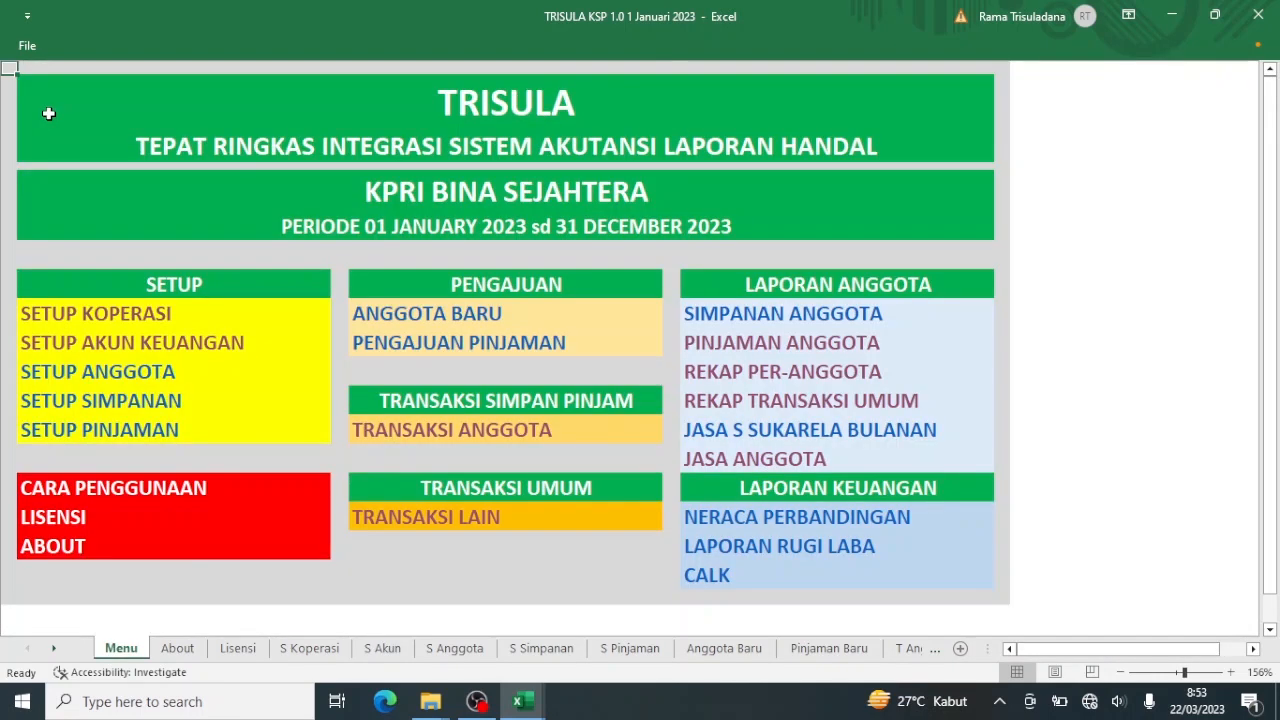
Reopen the Transaksi Lain form and set entry 3's report category to Jual Motor.
left_click(462, 519)
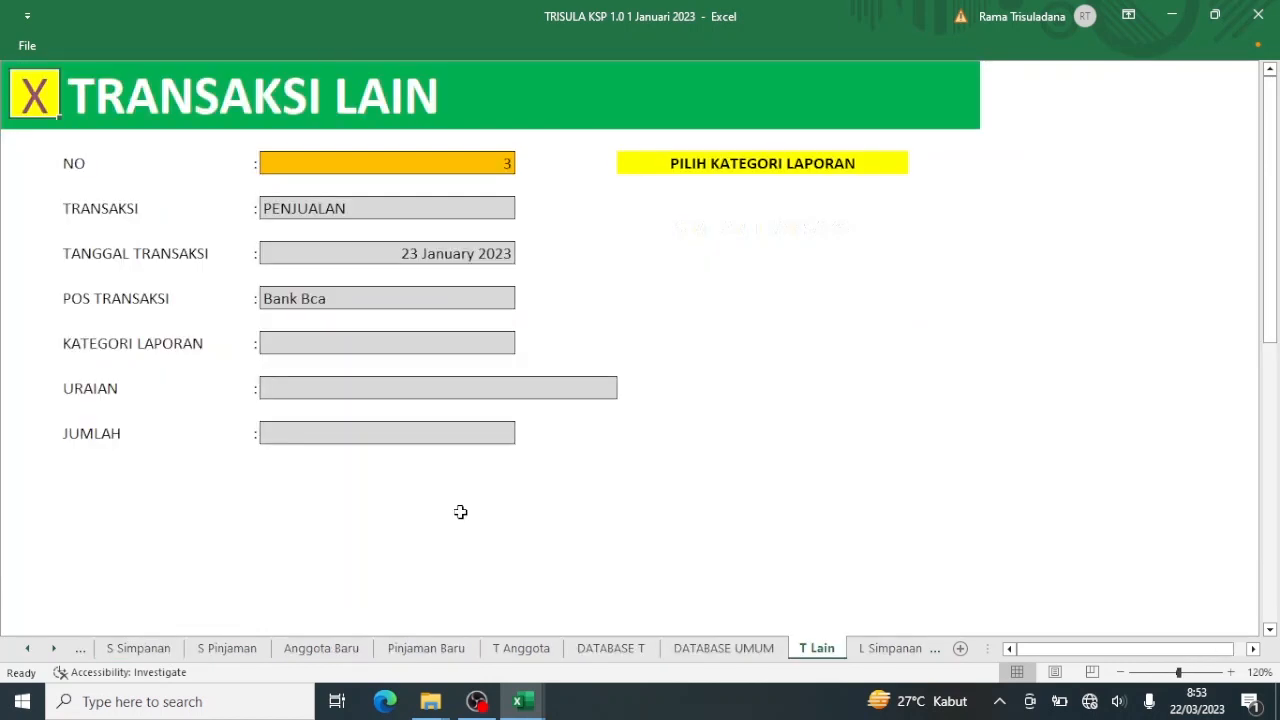
left_click(393, 337)
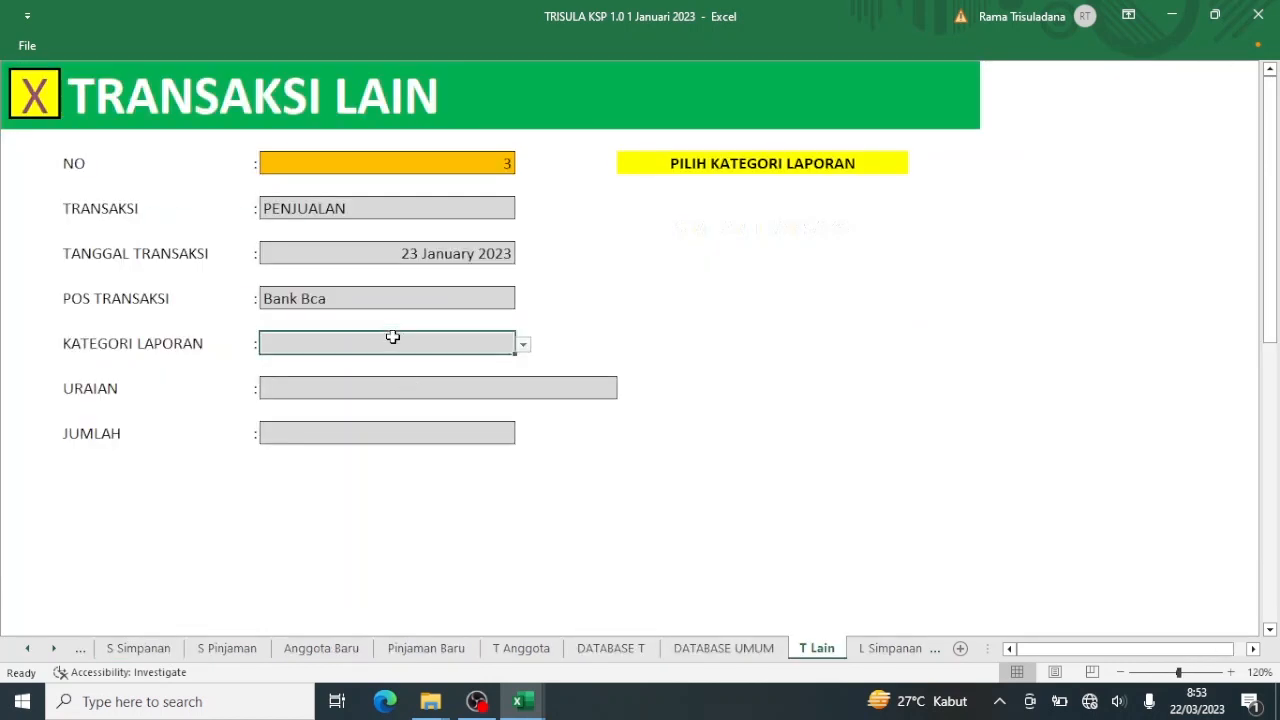
left_click(522, 344)
scroll(518, 449, "down", 10)
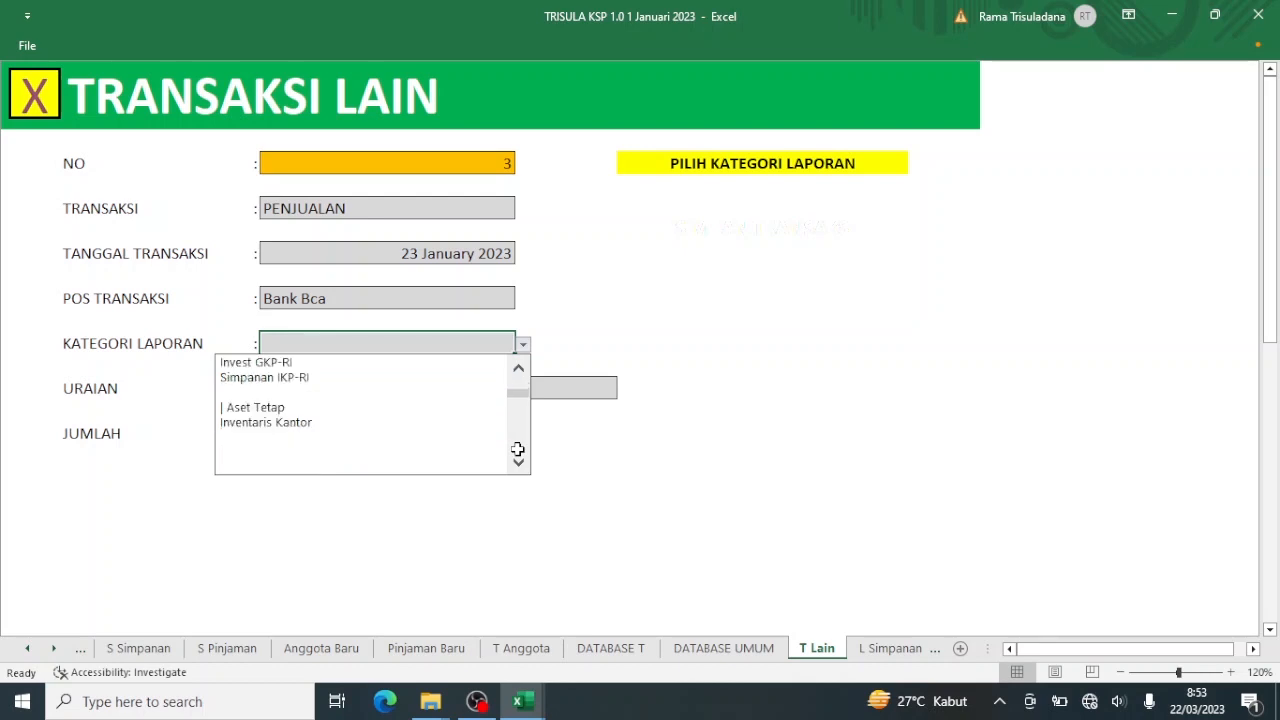
scroll(518, 449, "down", 3)
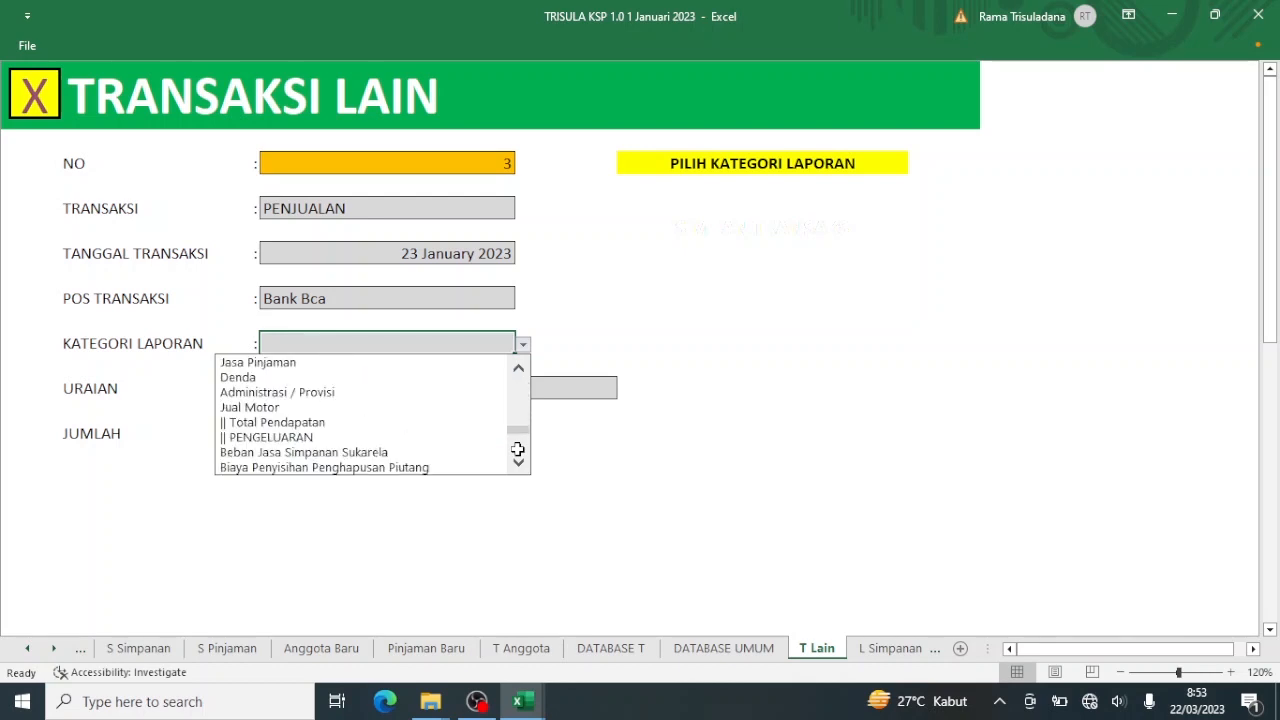
left_click(374, 408)
Enter description 'Jual Motor Butut' and amount 1.000.000.
left_click(425, 389)
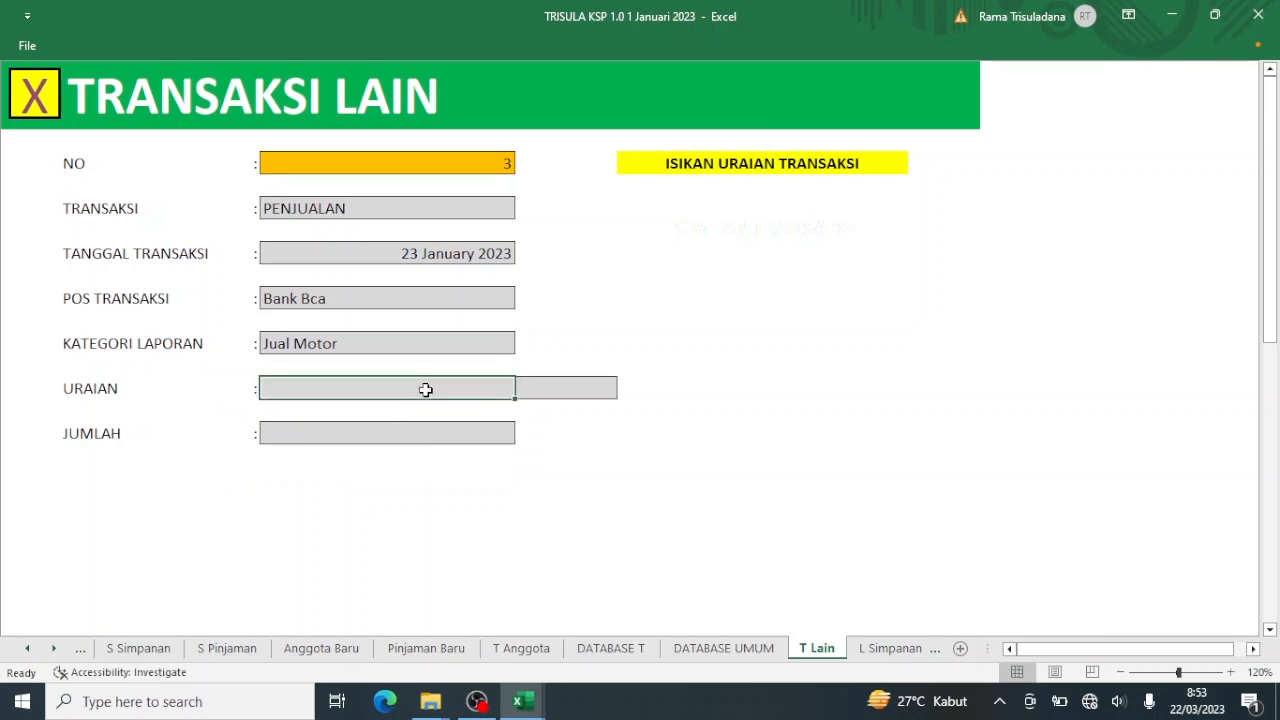
type("Jual M")
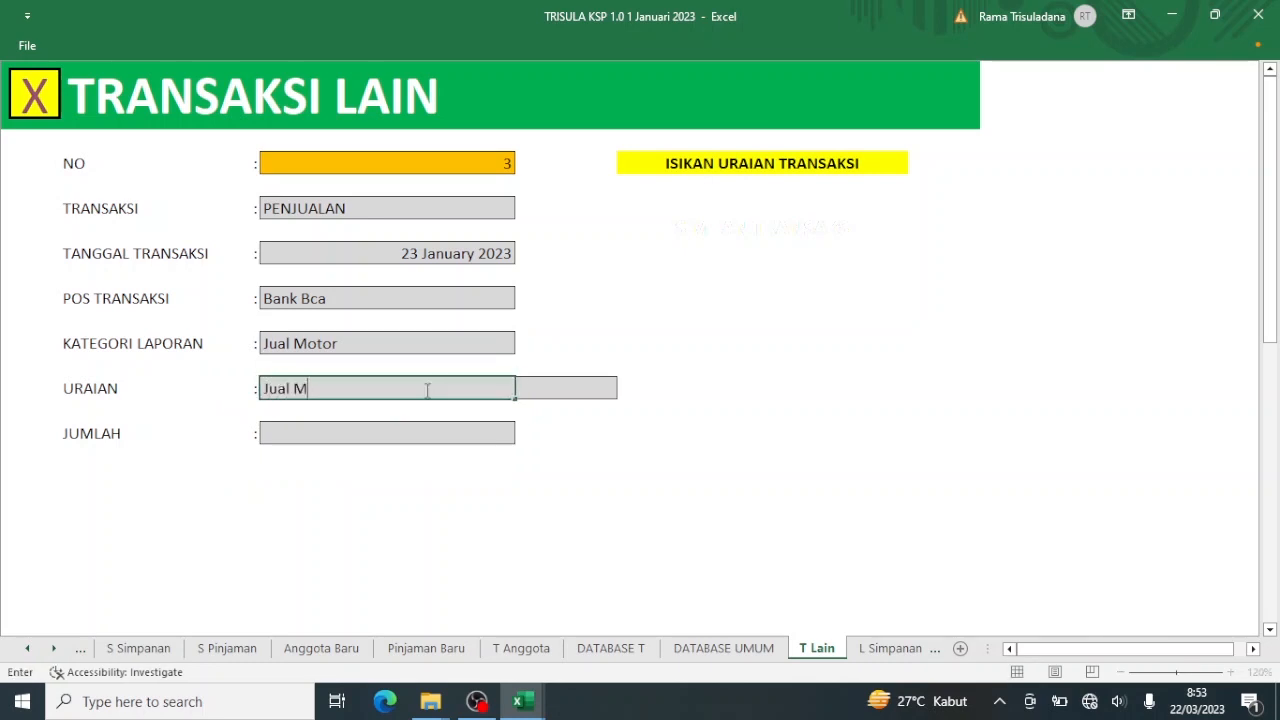
type("otor Butut")
key("Return")
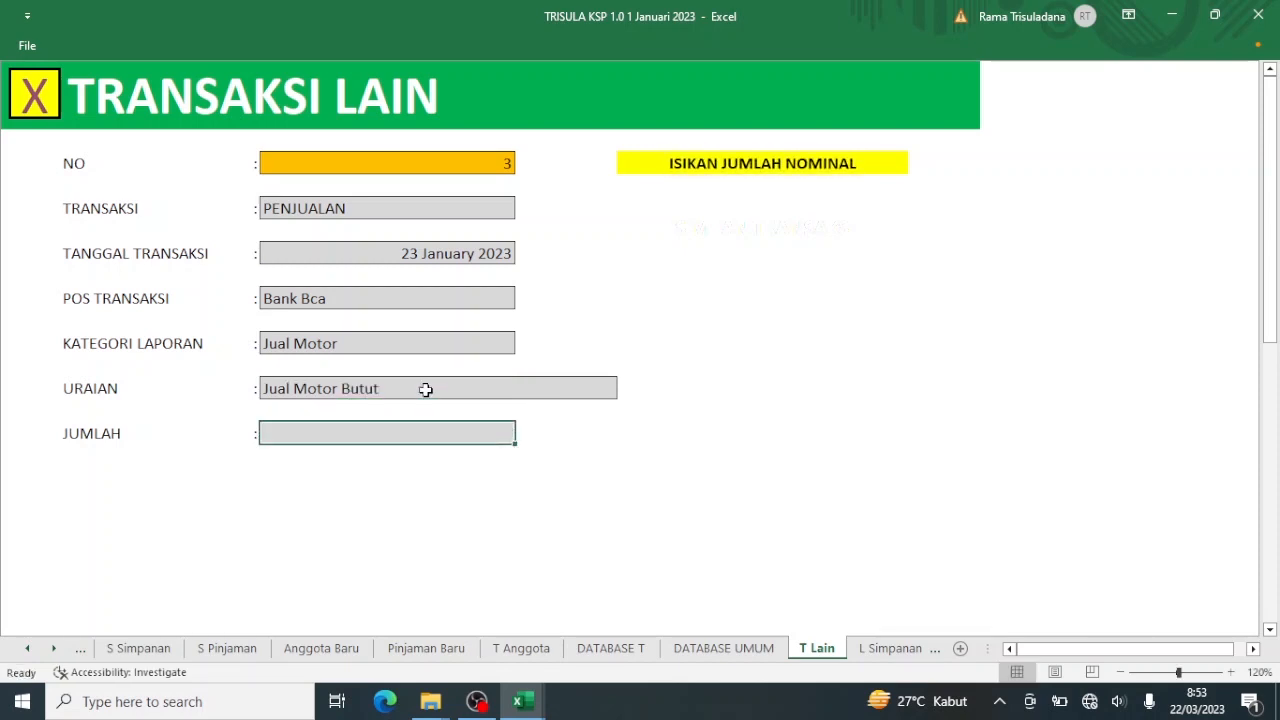
type("1000")
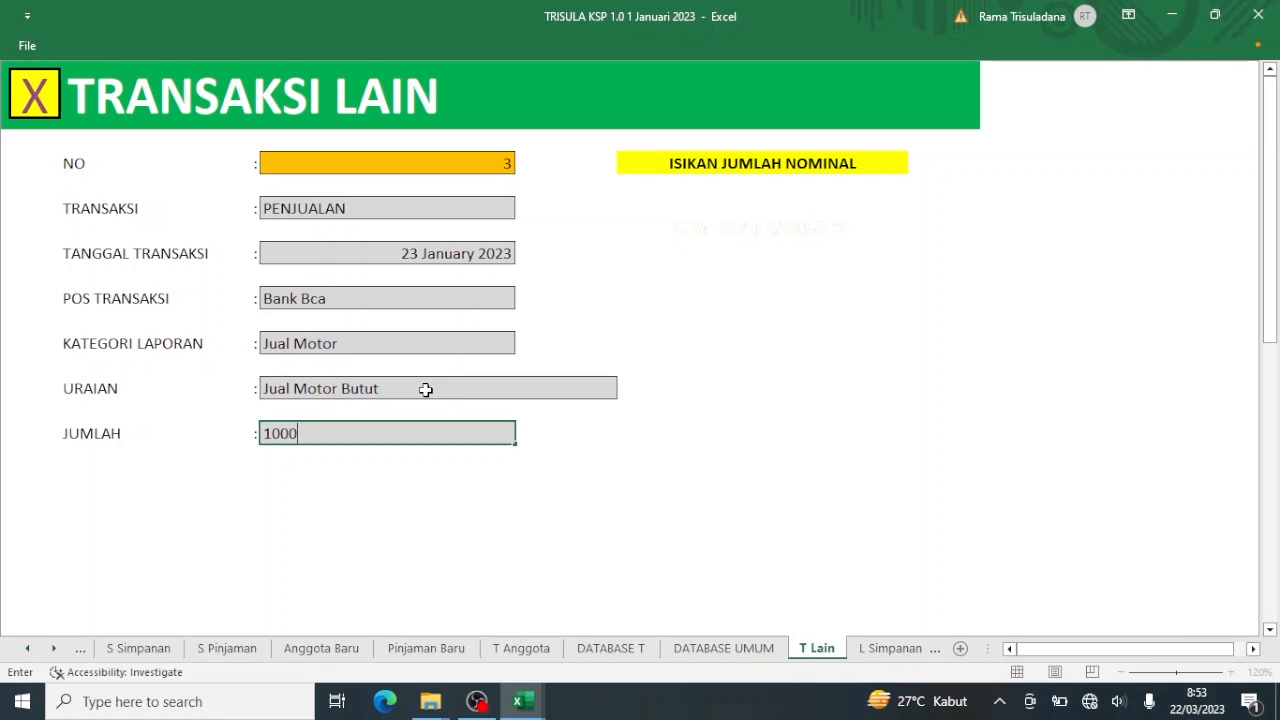
type("000")
key("Return")
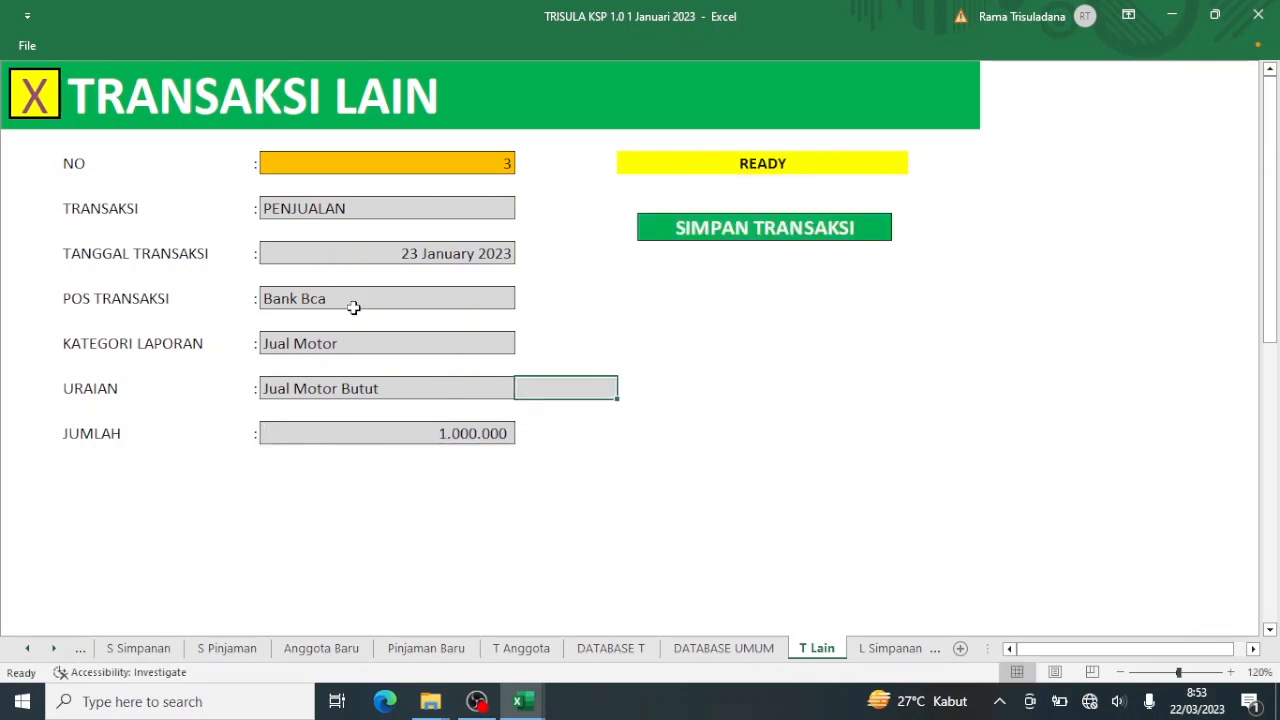
Save transaction 3, the 1.000.000 Jual Motor sale, then reopen Setup Akun Keuangan via the menu.
left_click(737, 236)
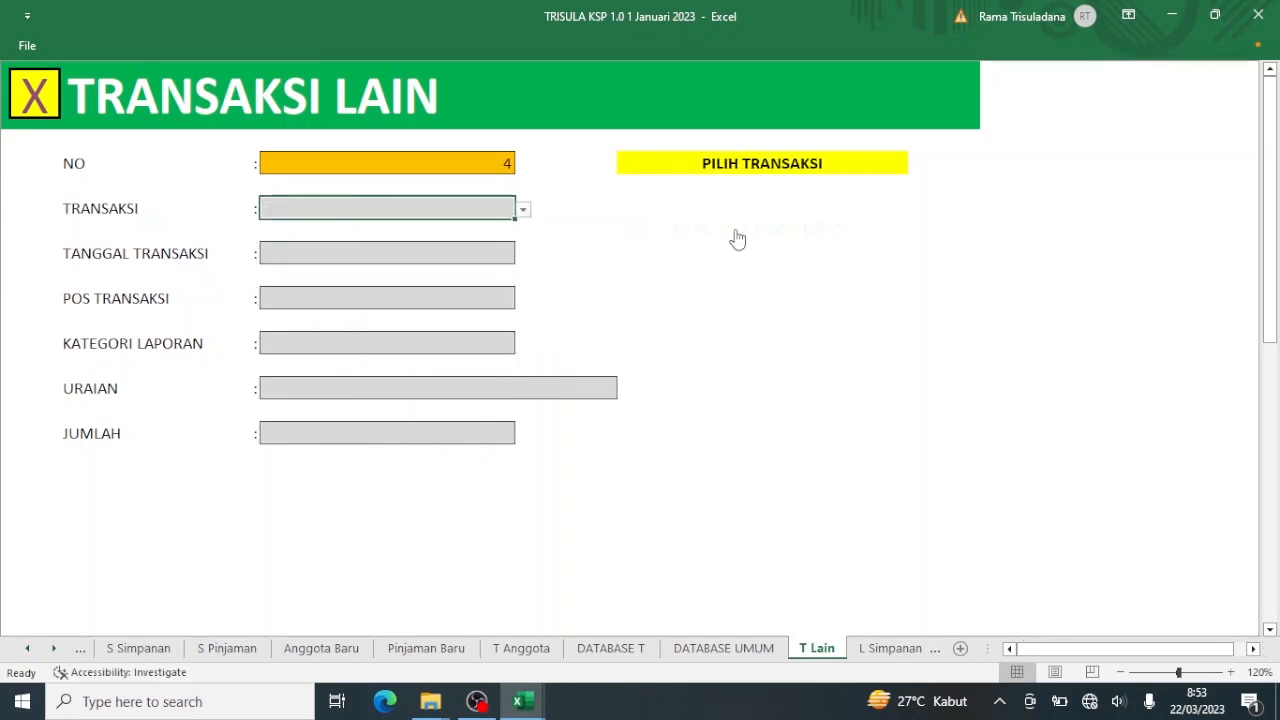
left_click(33, 108)
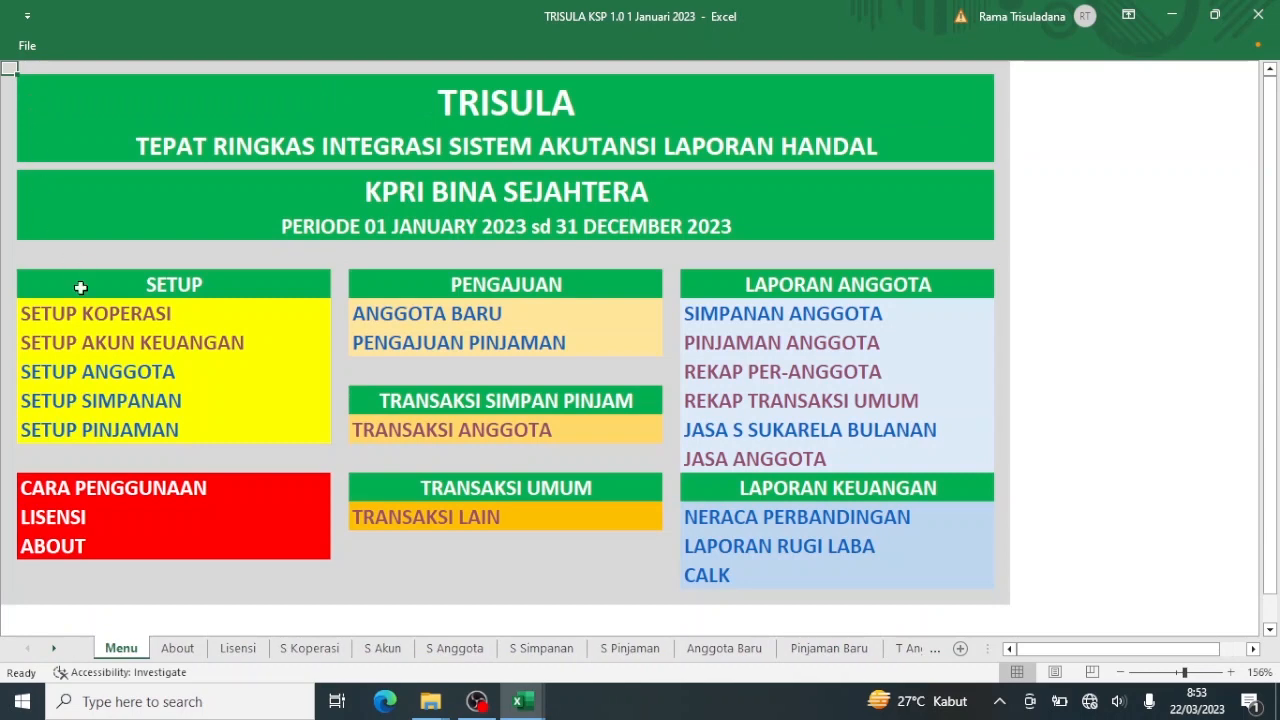
left_click(112, 357)
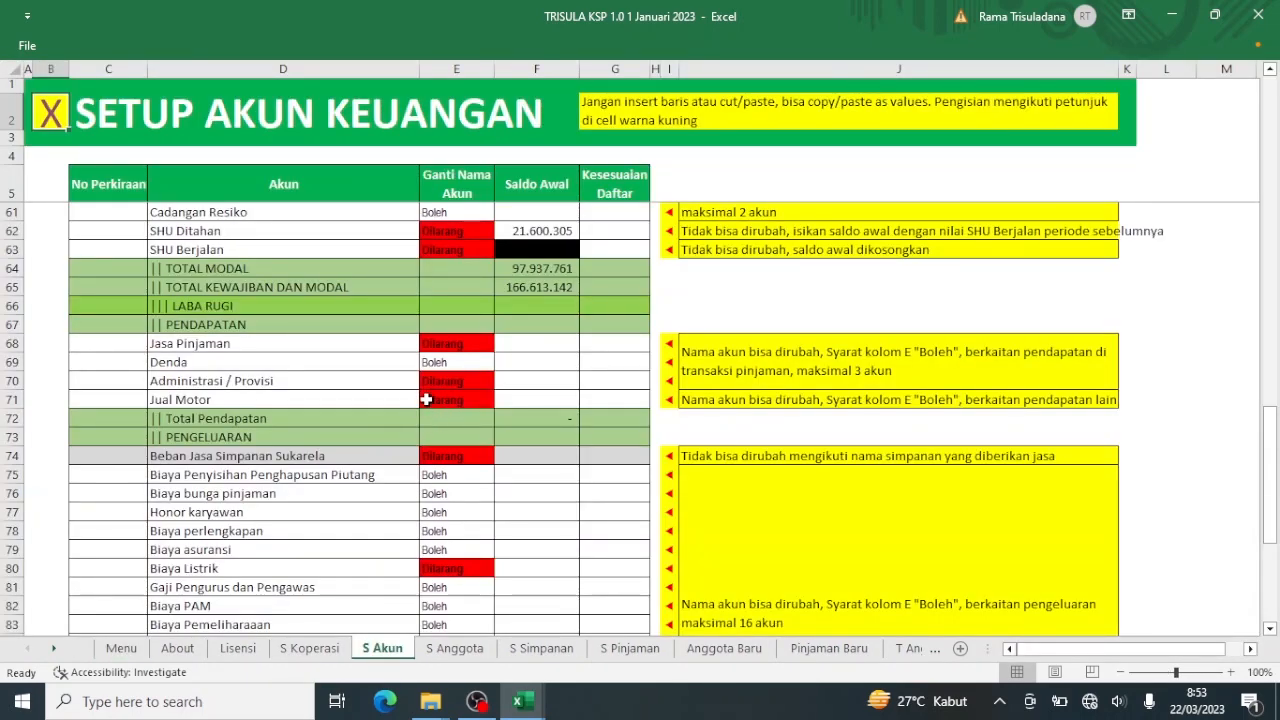
Check the Jual Motor account row at D71 on S Akun, then return to the Menu sheet.
left_click(246, 400)
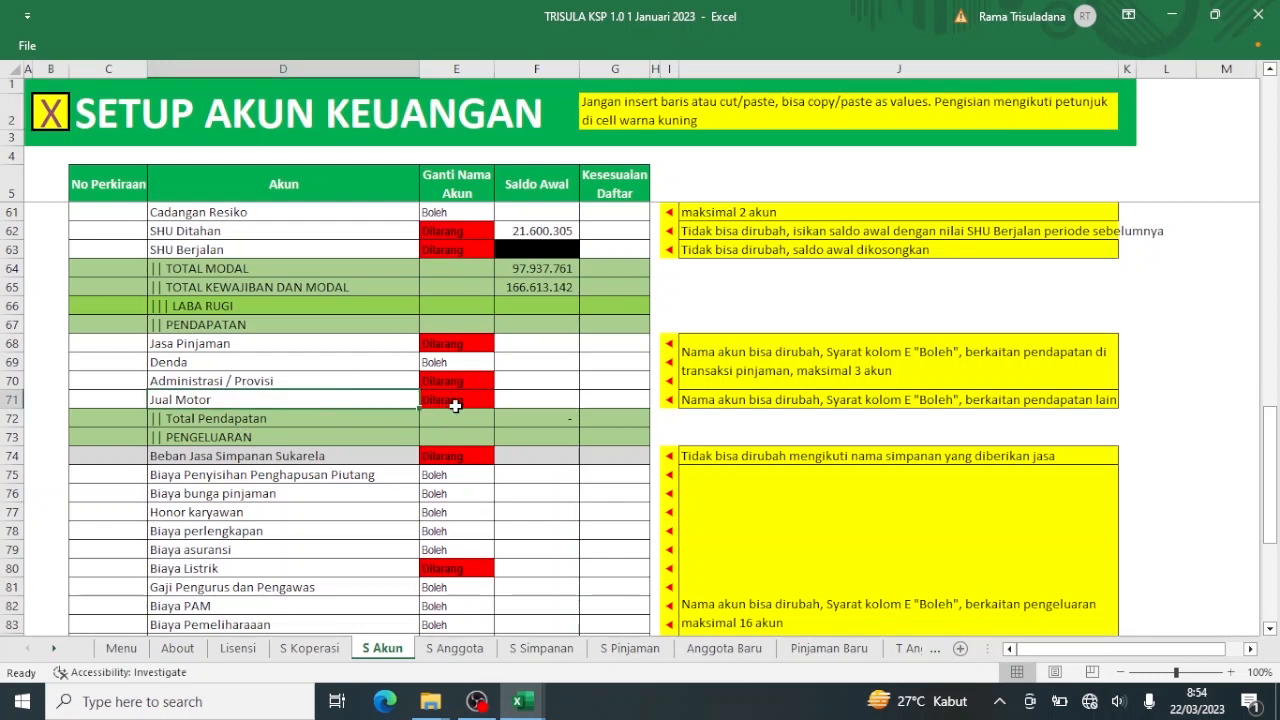
left_click(50, 115)
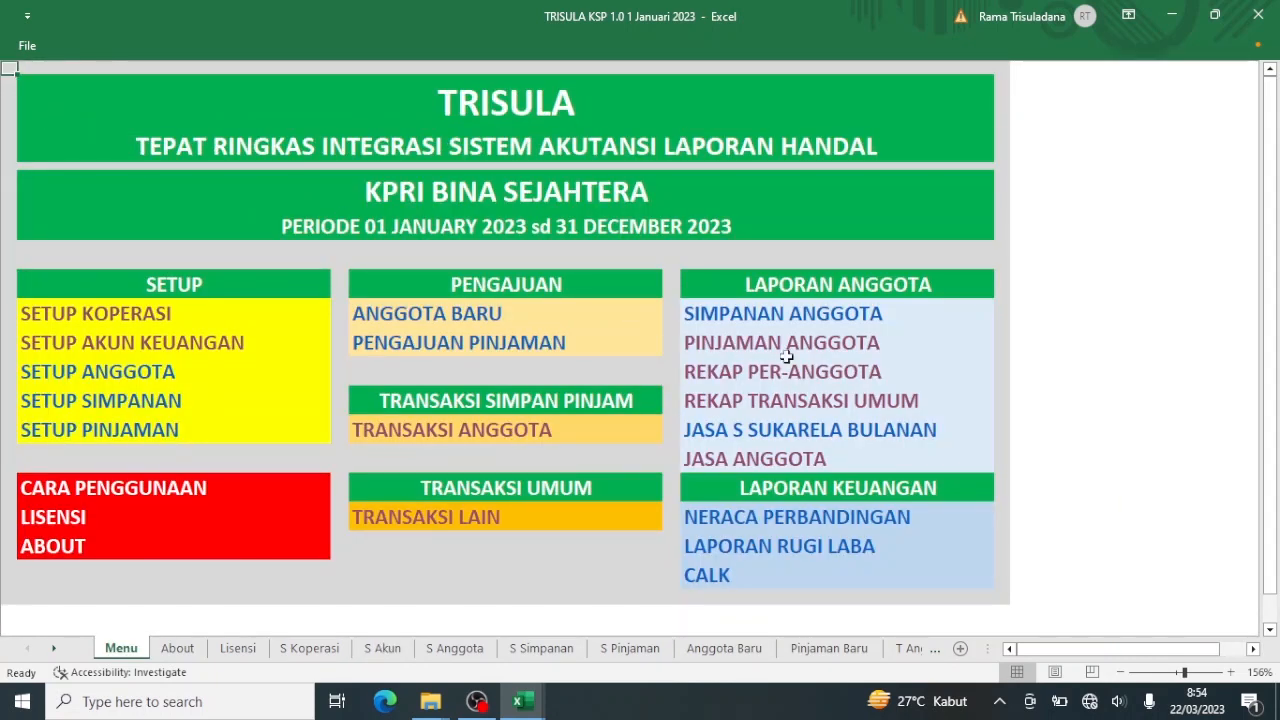
left_click(847, 403)
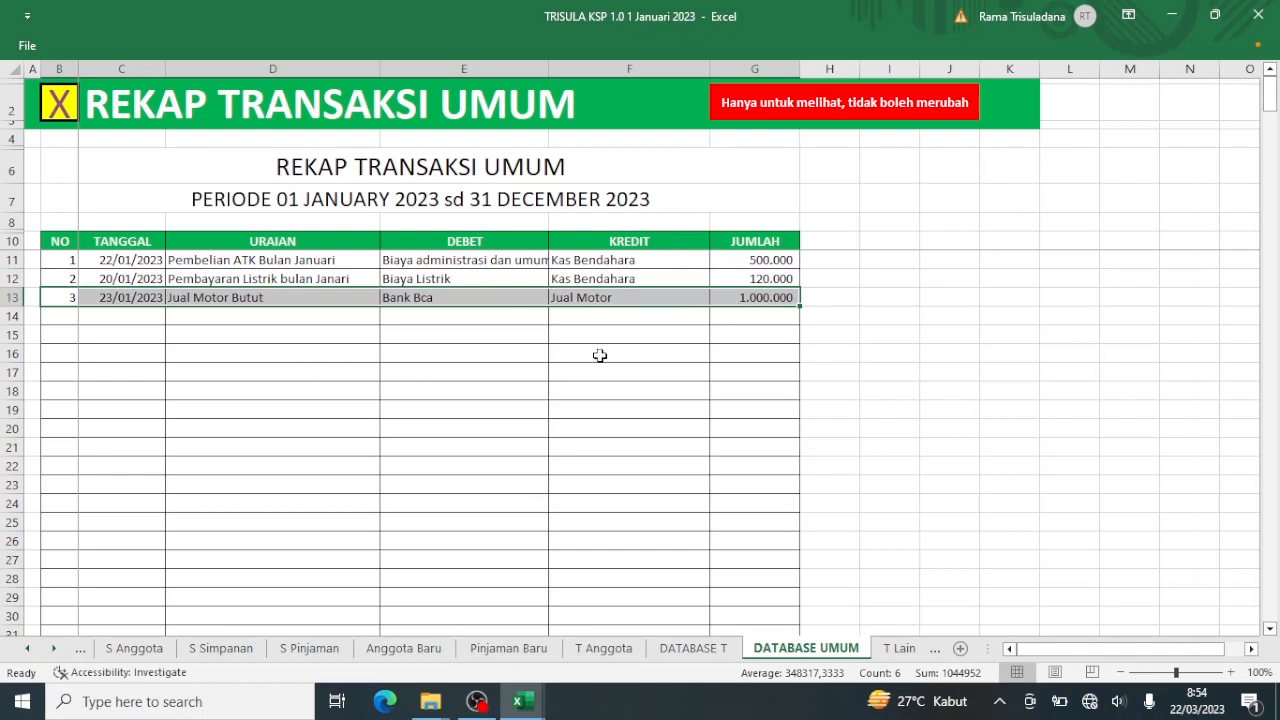
left_click(530, 337)
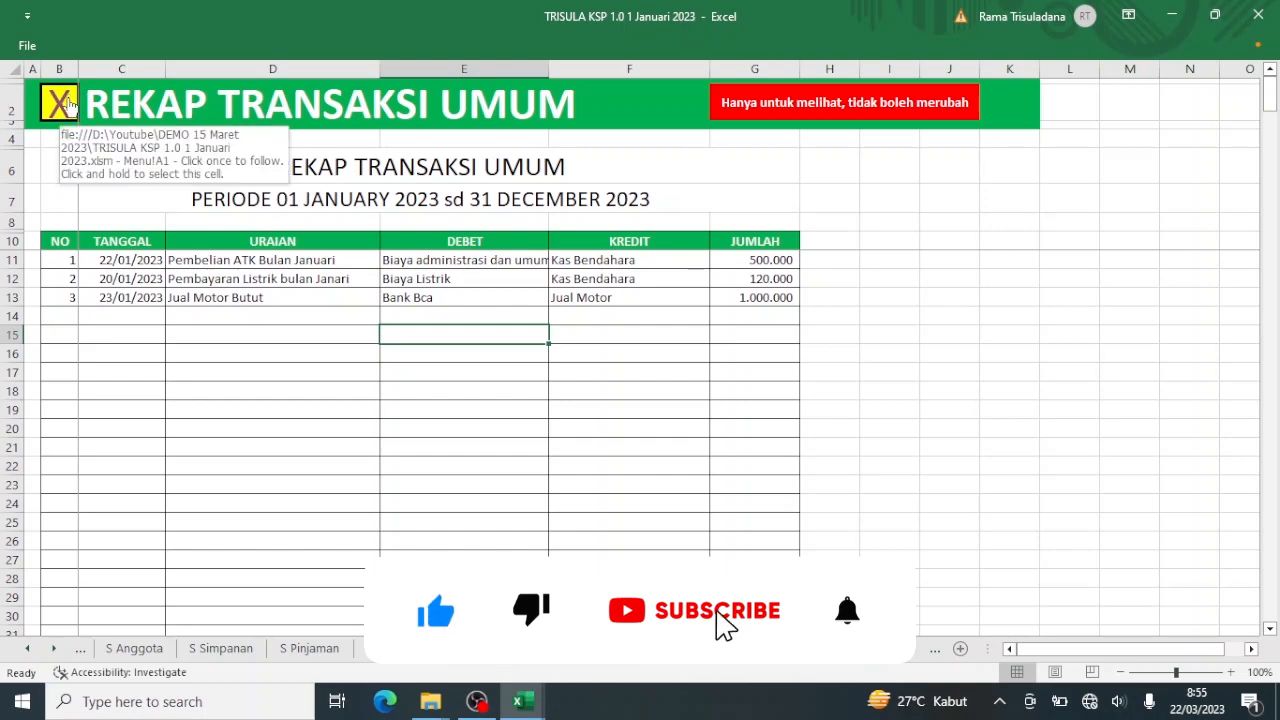
left_click(67, 97)
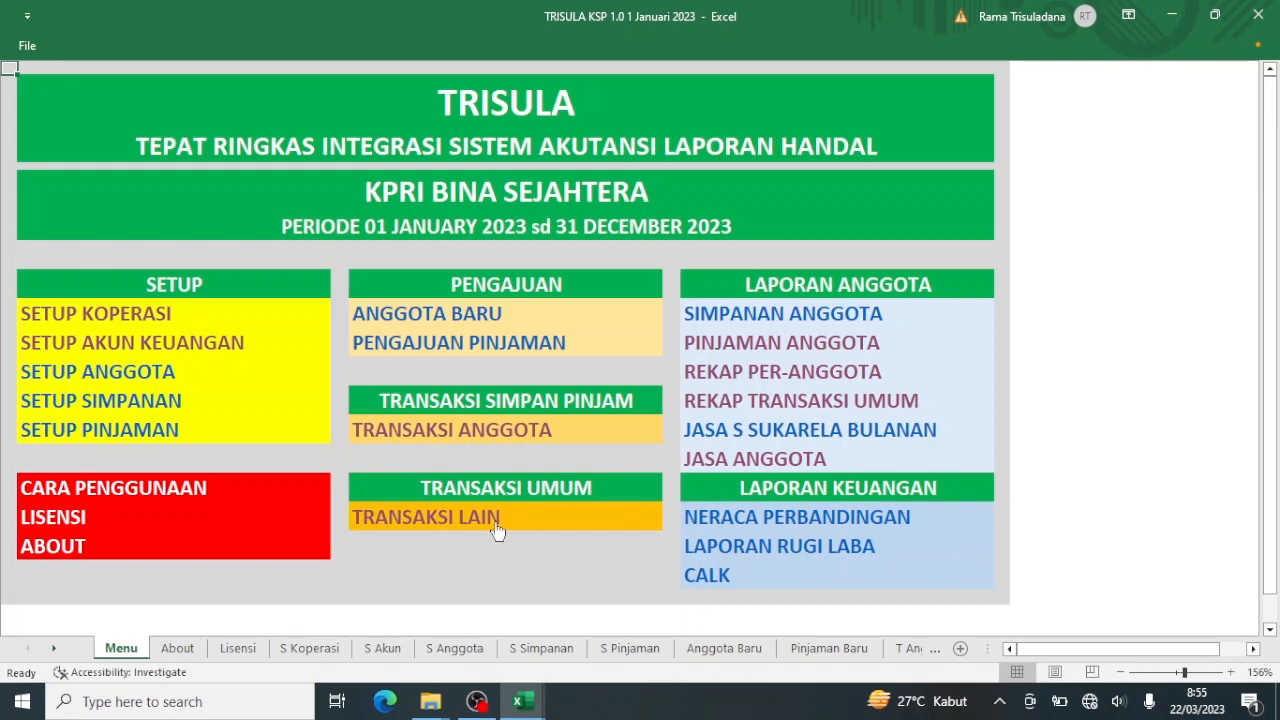
Open the Transaksi Lain form and set the transaction type to MUTASI REKENING.
left_click(446, 520)
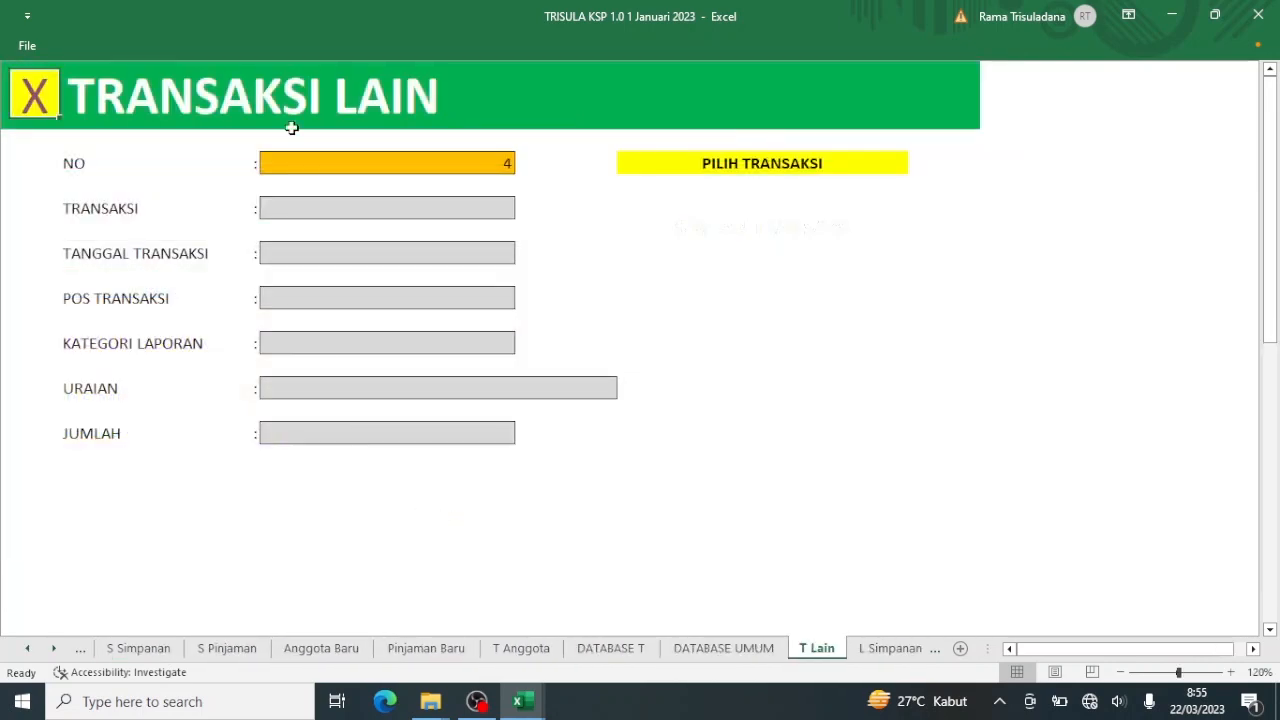
left_click(468, 219)
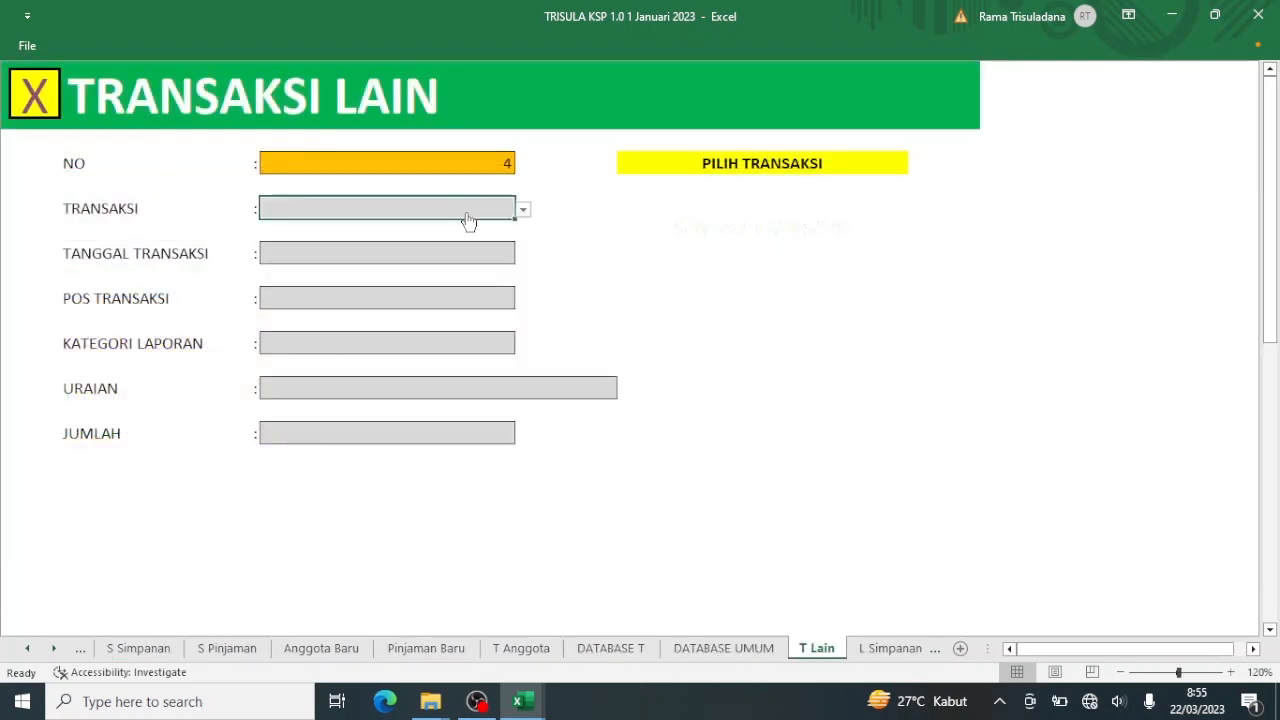
left_click(523, 209)
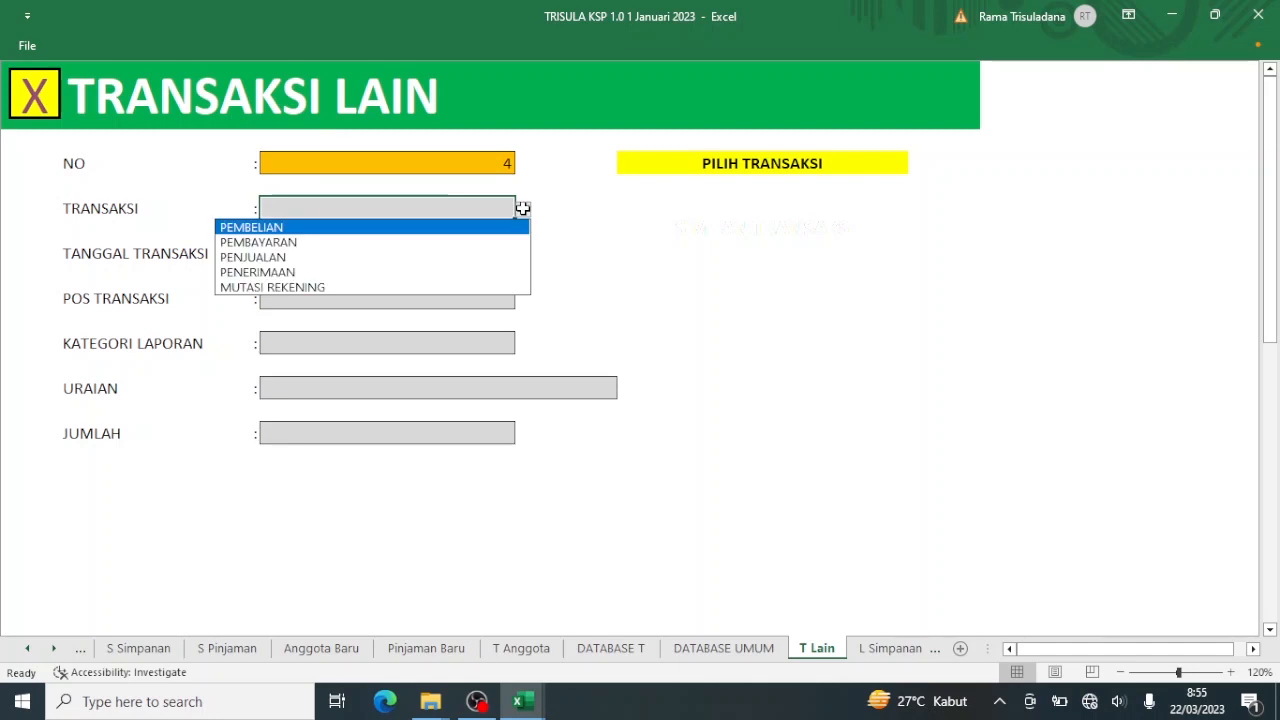
left_click(447, 289)
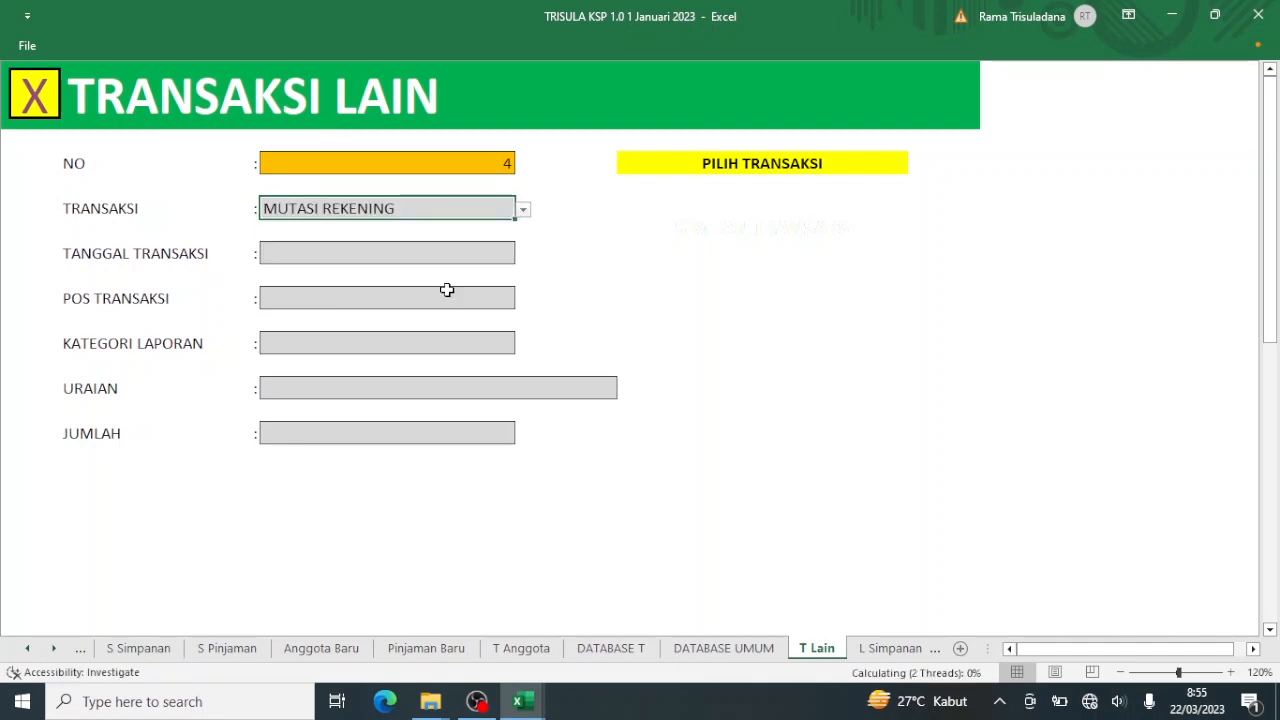
left_click(523, 211)
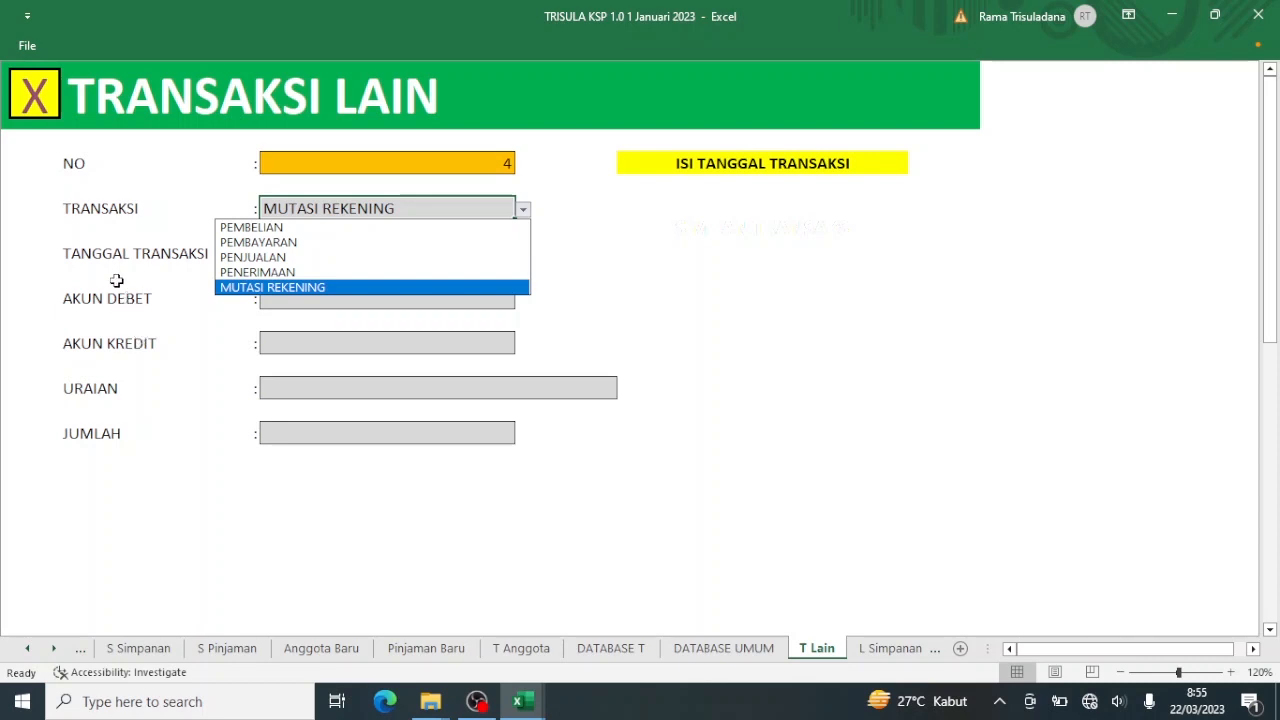
left_click(240, 274)
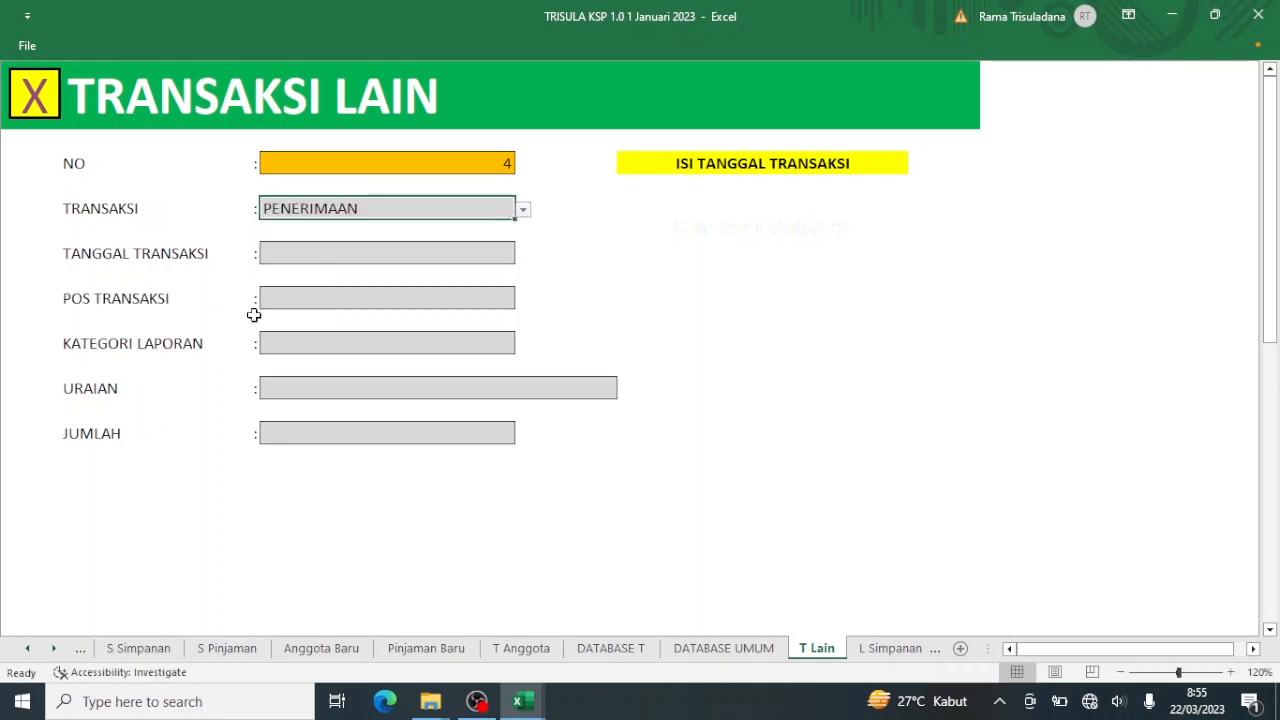
left_click(523, 212)
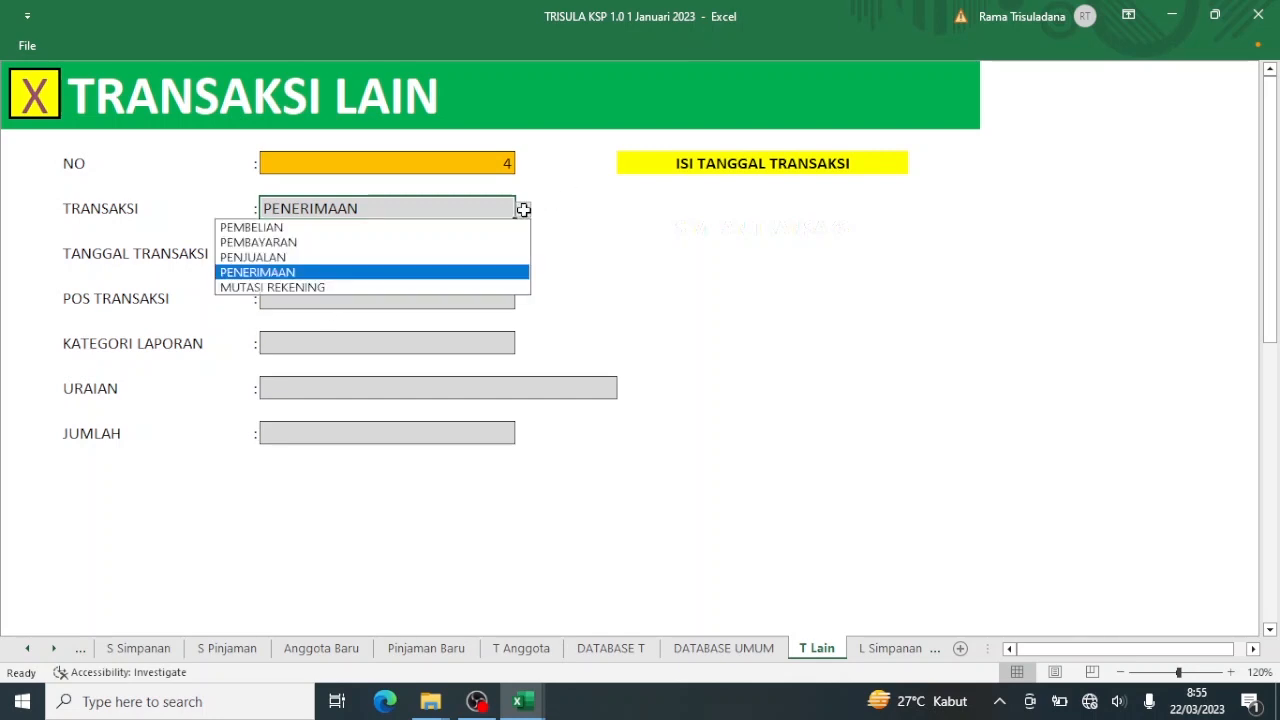
left_click(478, 288)
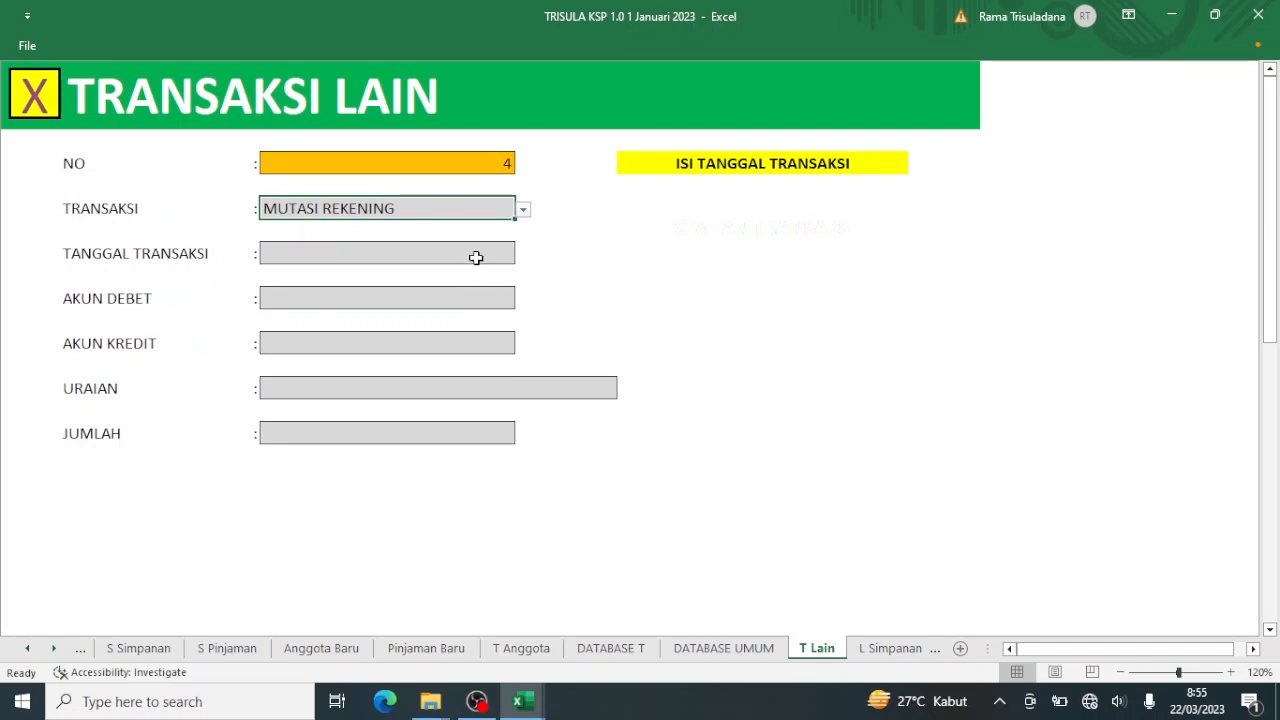
Enter 31/1/23 as the TANGGAL TRANSAKSI.
left_click(476, 258)
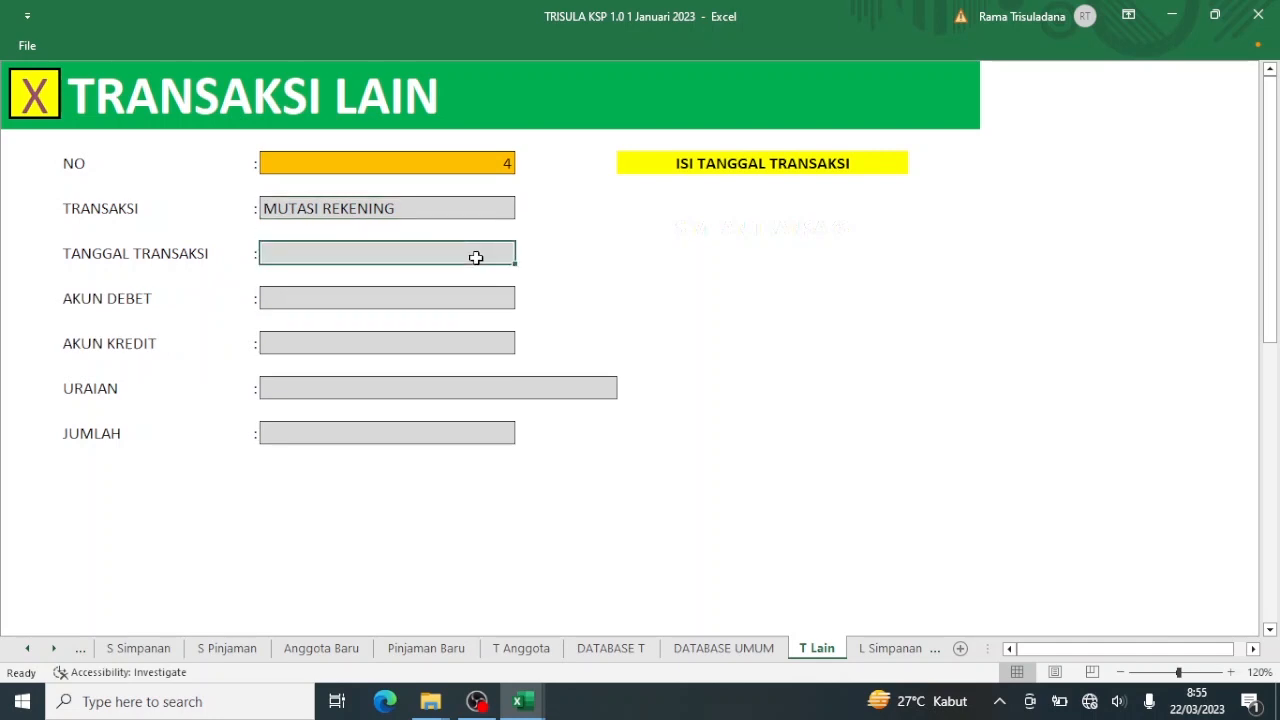
type("31")
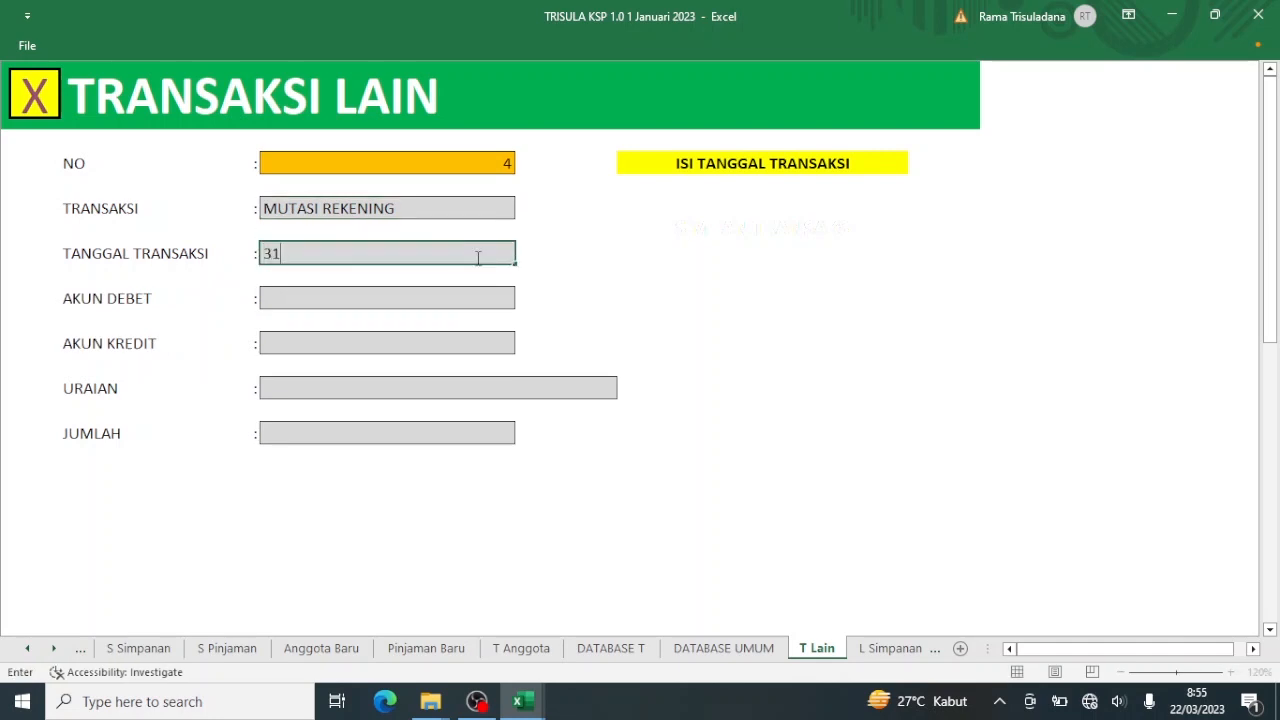
type("/1/23")
key("Return")
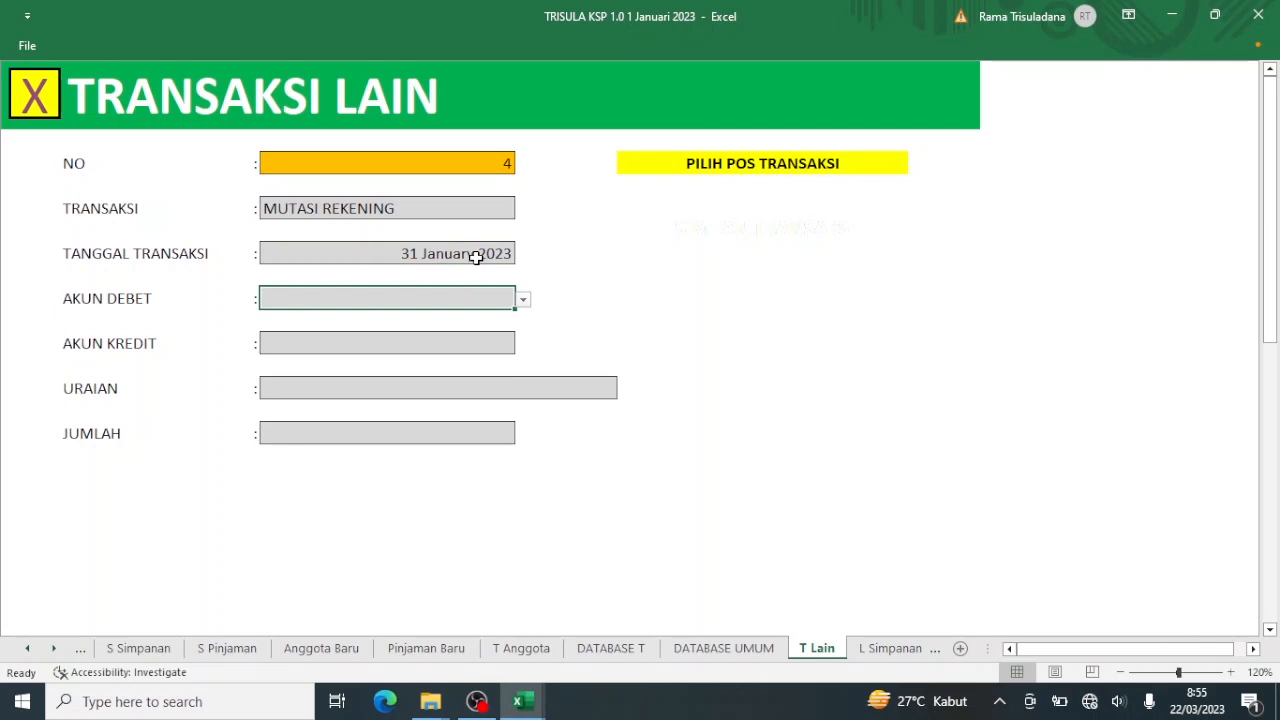
Set entry 4's AKUN DEBET to SHU Ditahan.
left_click(522, 301)
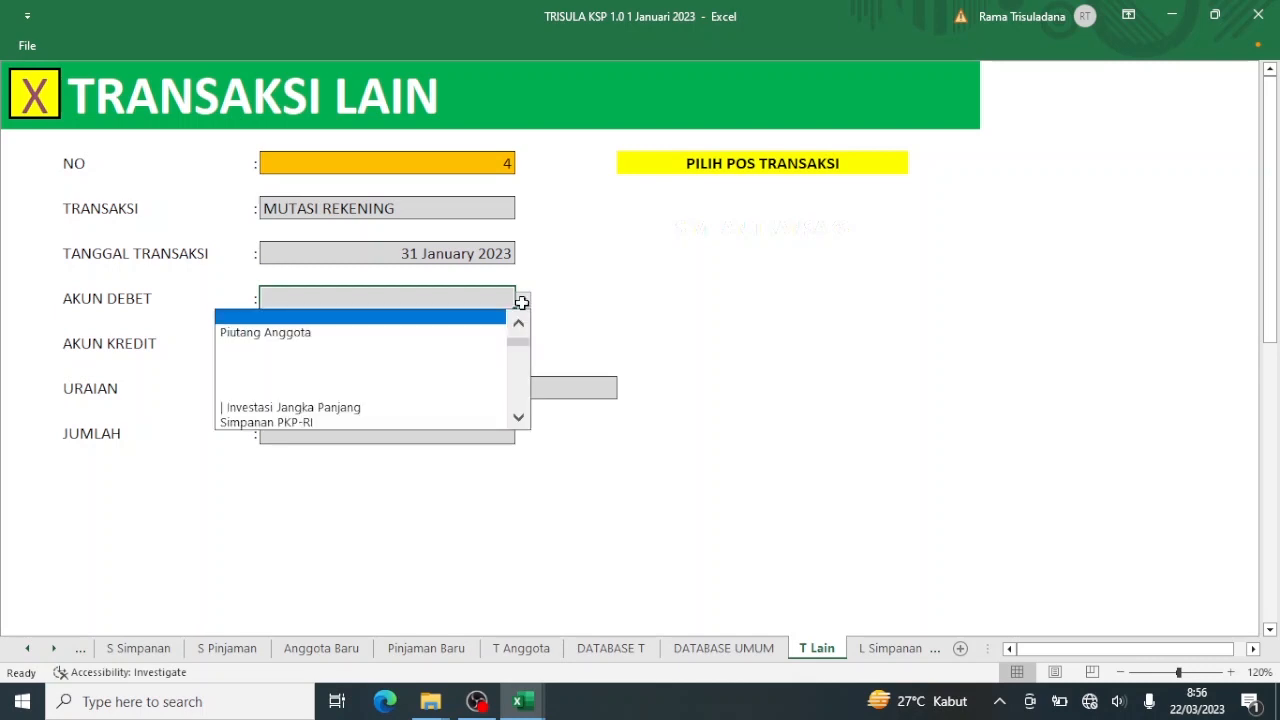
left_click(524, 385)
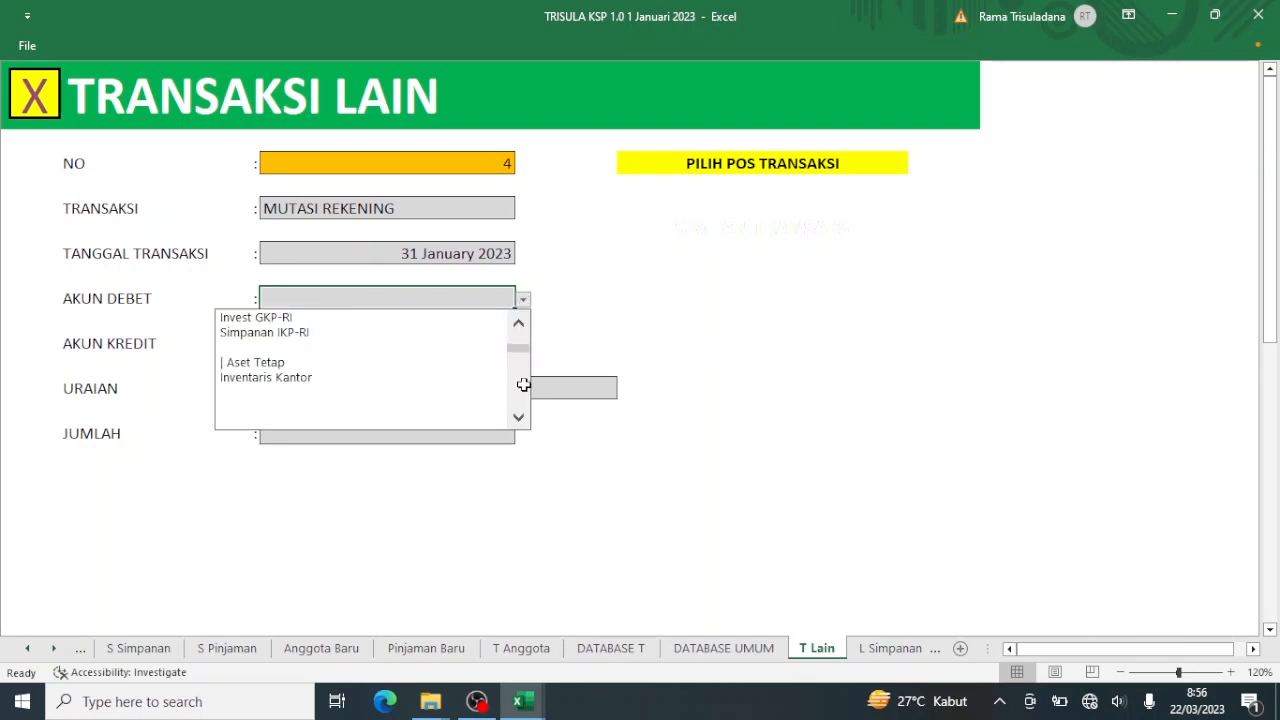
left_click(524, 385)
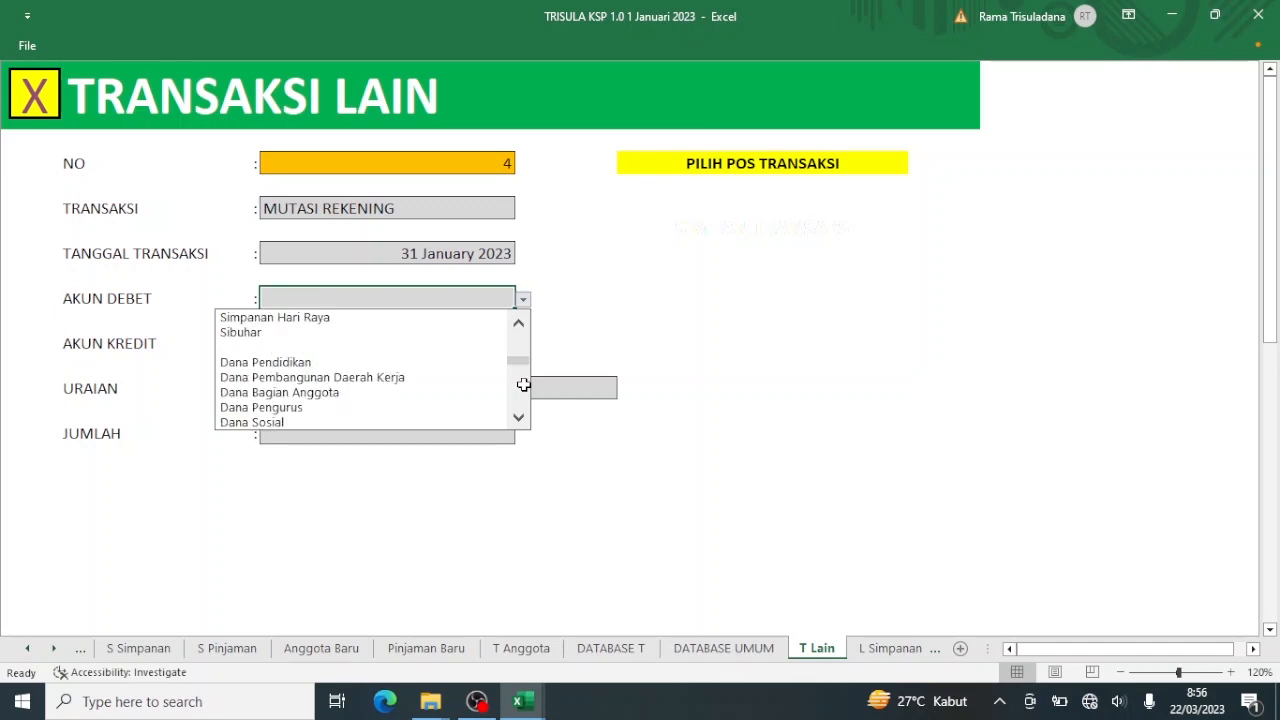
left_click(524, 385)
left_click(524, 385)
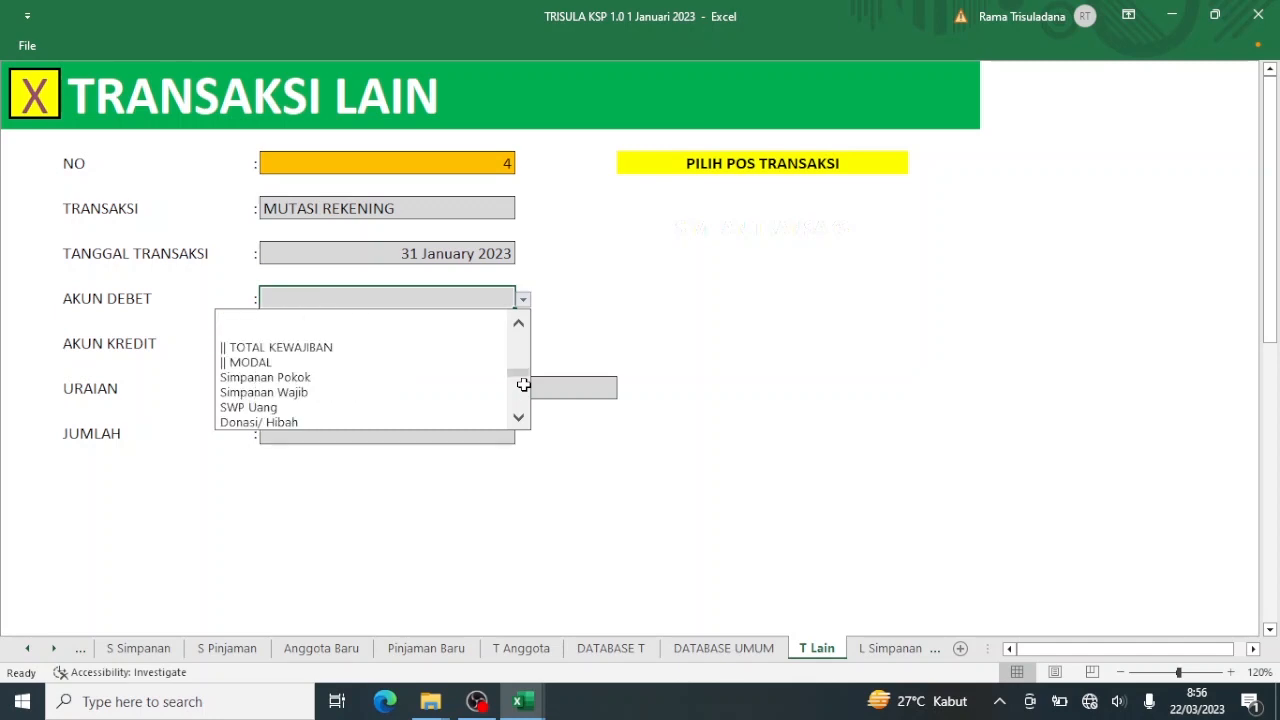
left_click(524, 395)
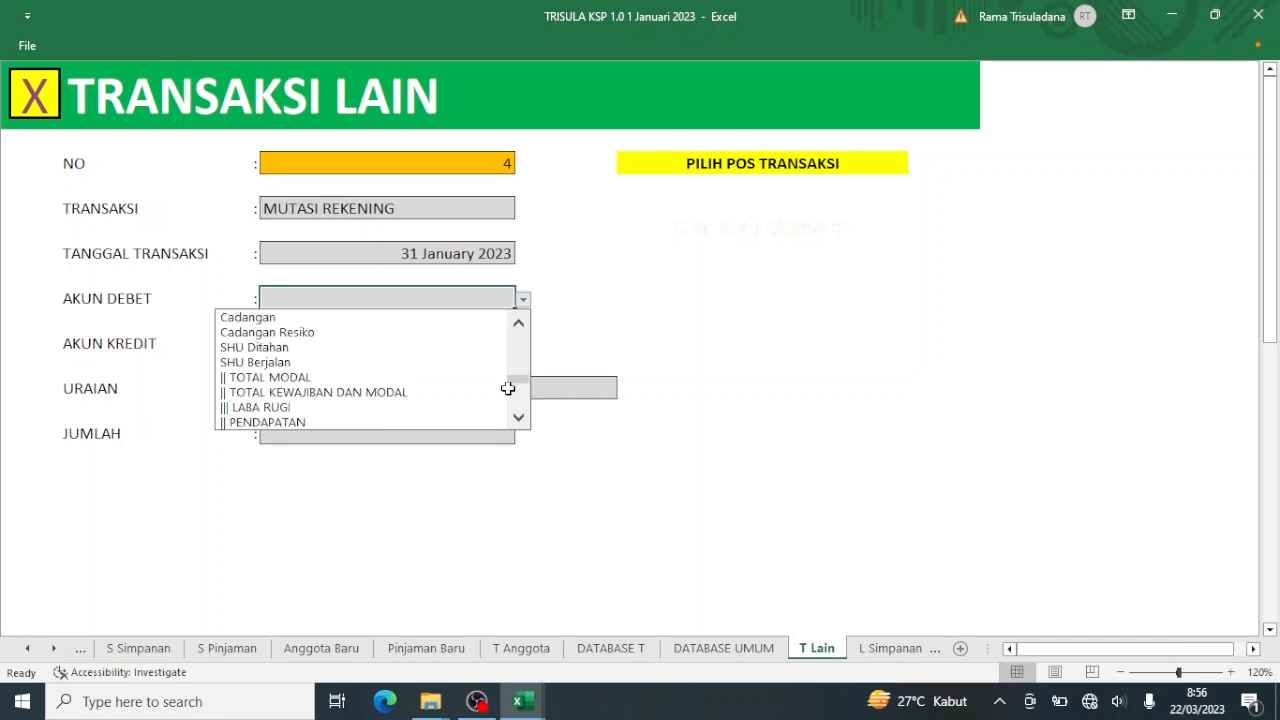
left_click(451, 347)
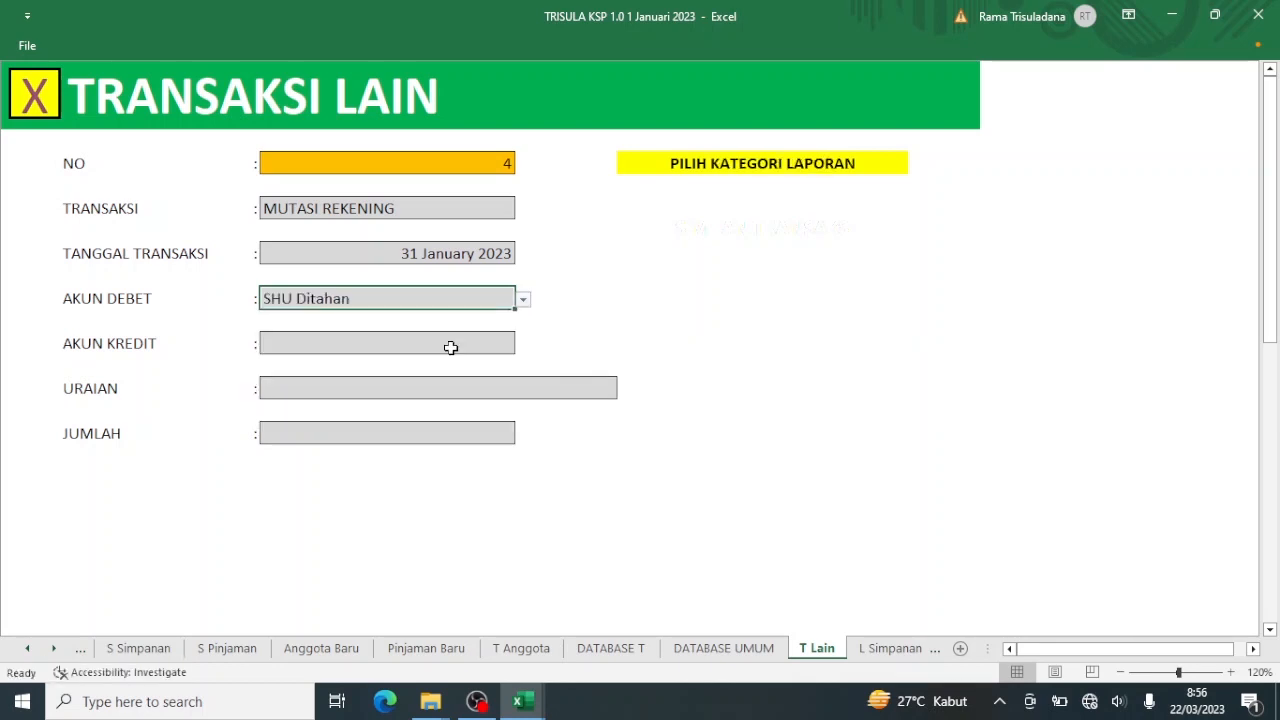
mouse_move(505, 708)
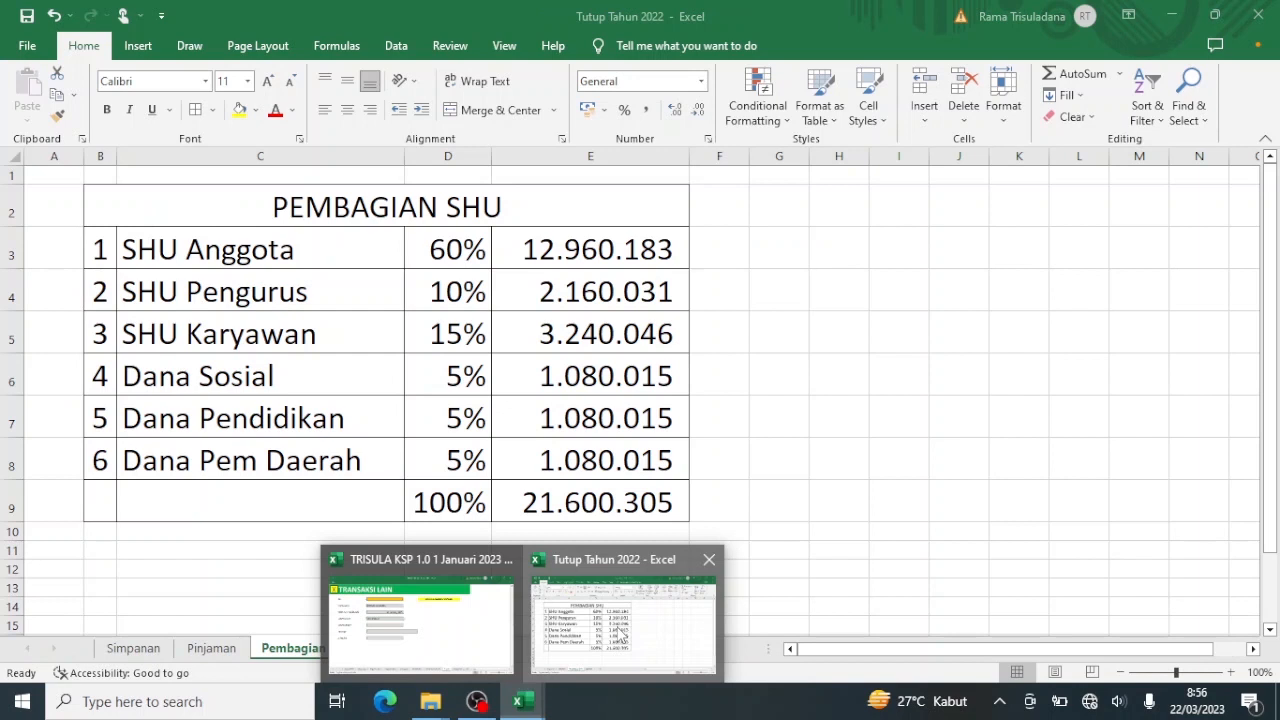
Copy the 12.960.183 SHU Anggota amount from cell E3 in Tutup Tahun 2022, then switch back to TRISULA.
left_click(620, 633)
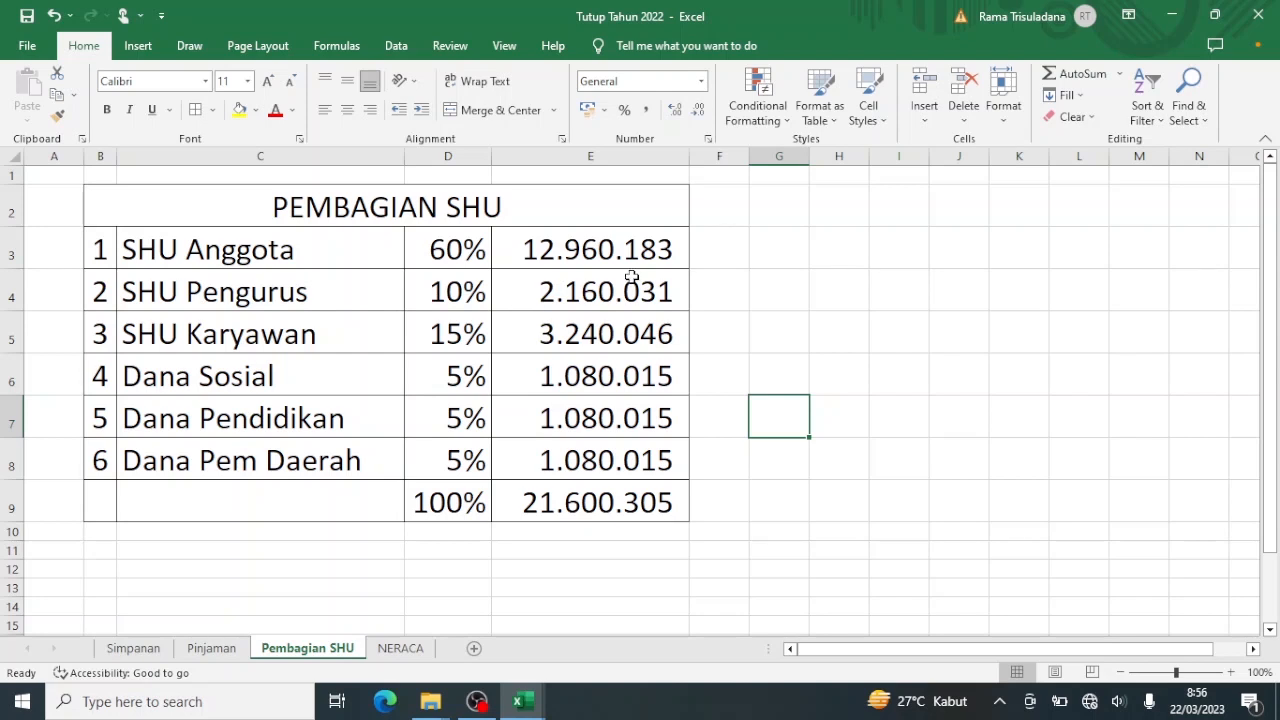
left_click(645, 246)
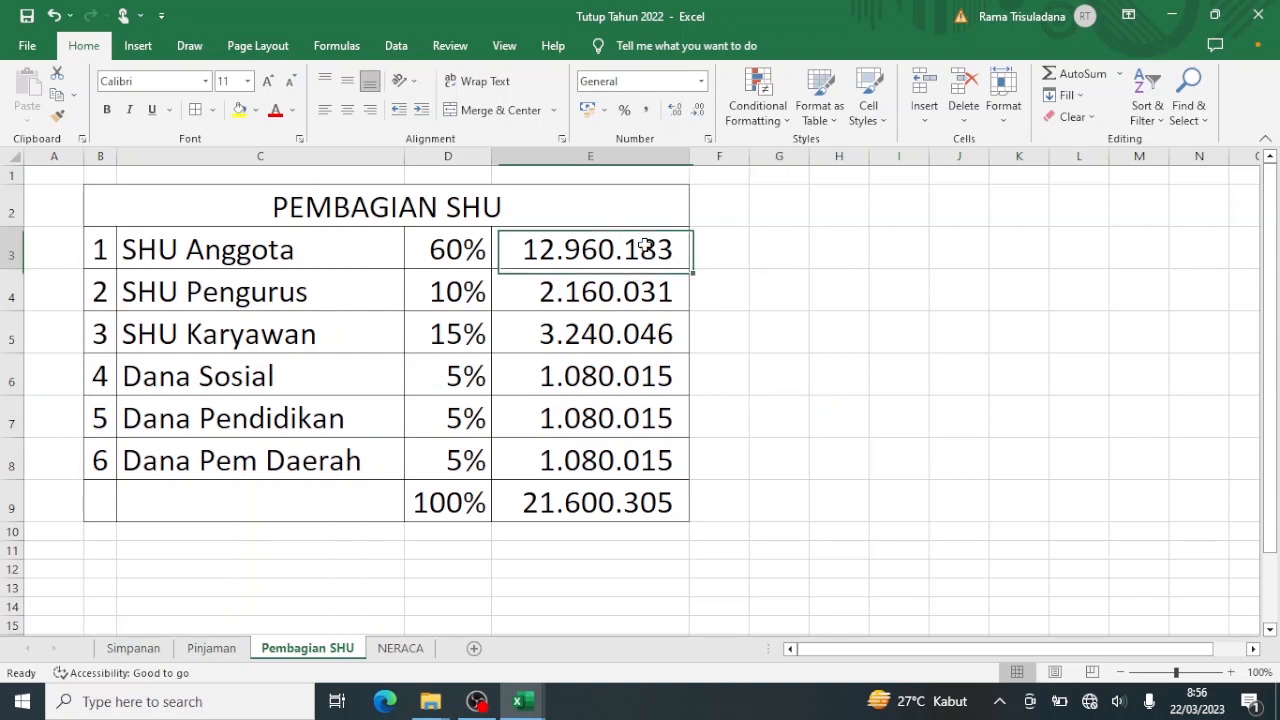
key("ctrl+c")
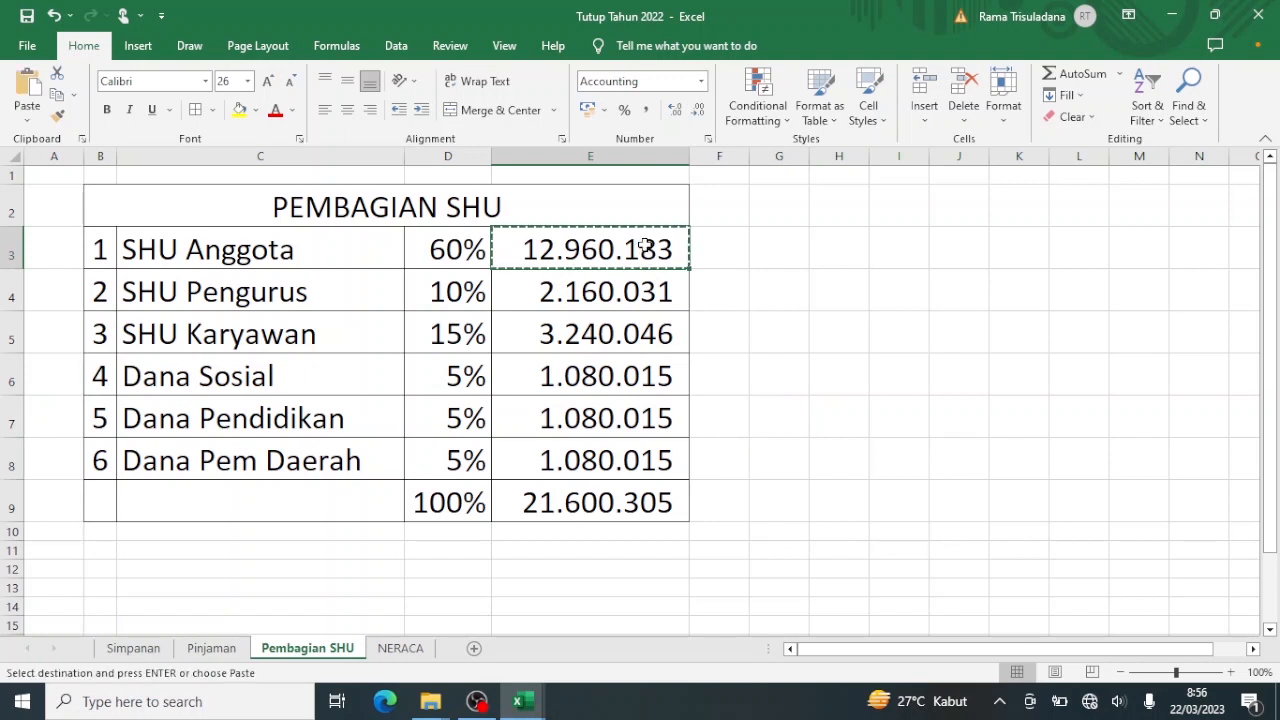
mouse_move(523, 697)
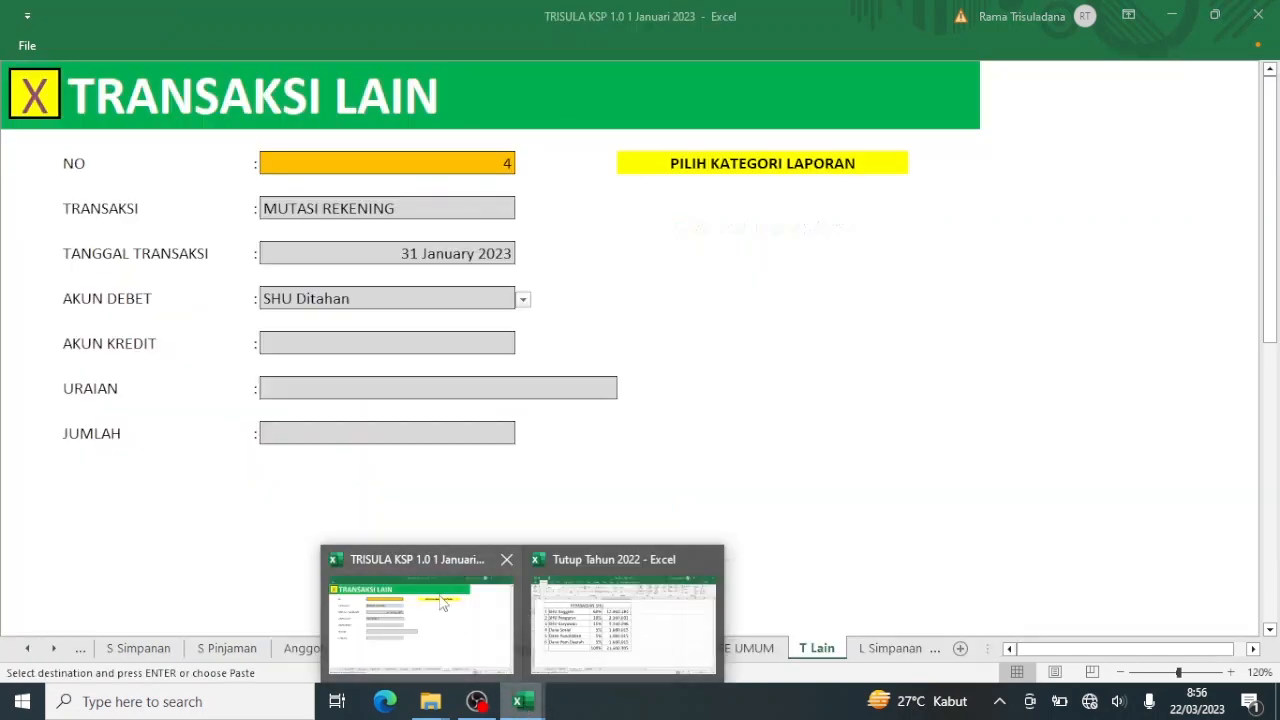
left_click(443, 603)
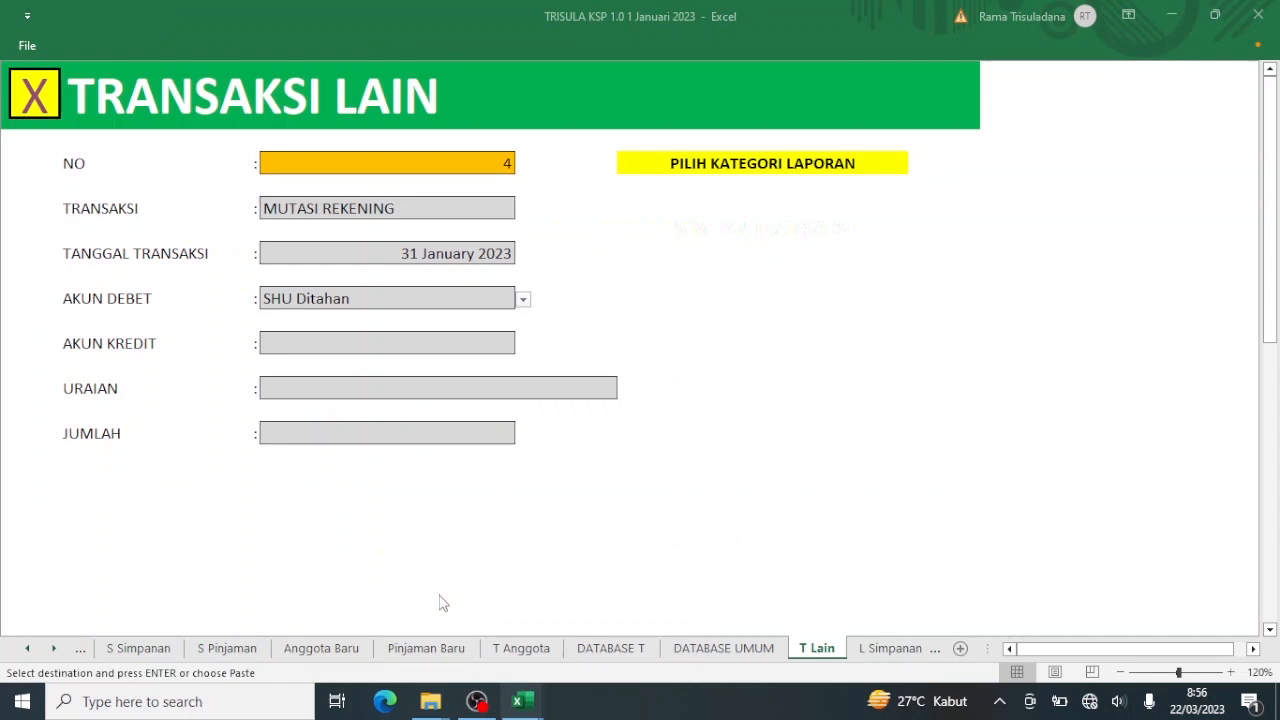
Paste 12.960.183 as a value into JUMLAH and set AKUN KREDIT to Dana Bagian Anggota.
left_click(409, 435)
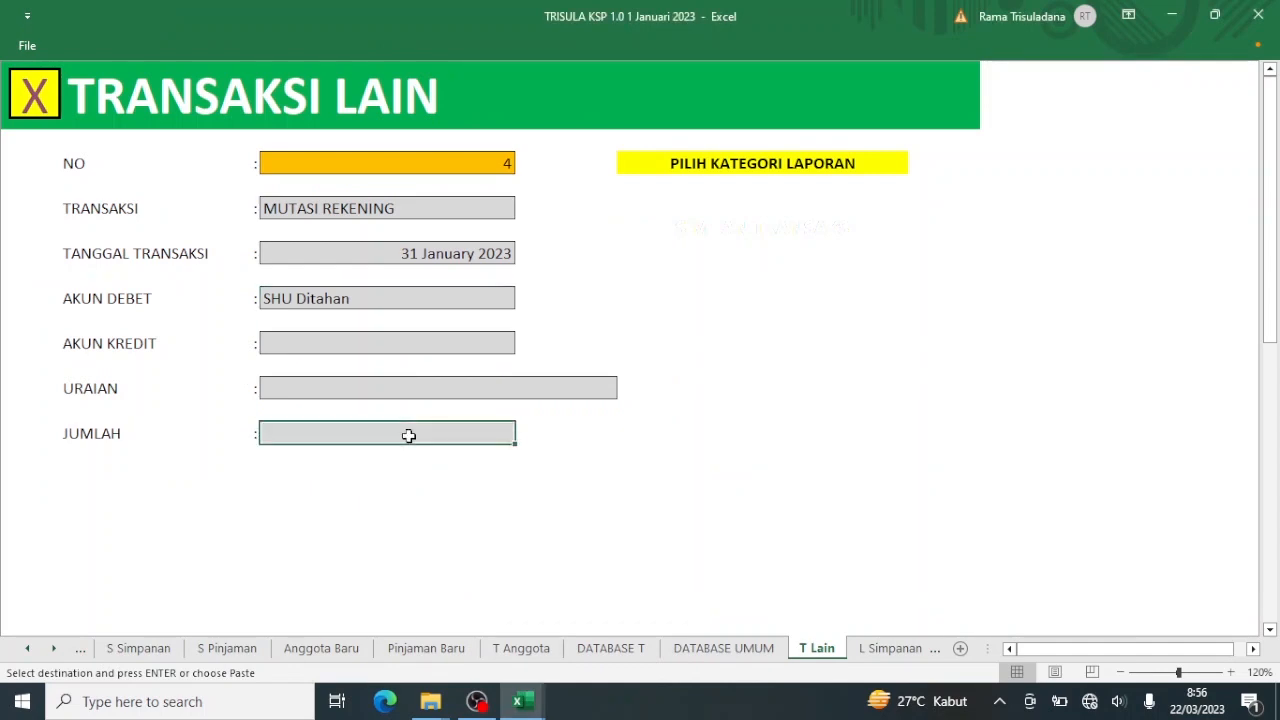
right_click(409, 435)
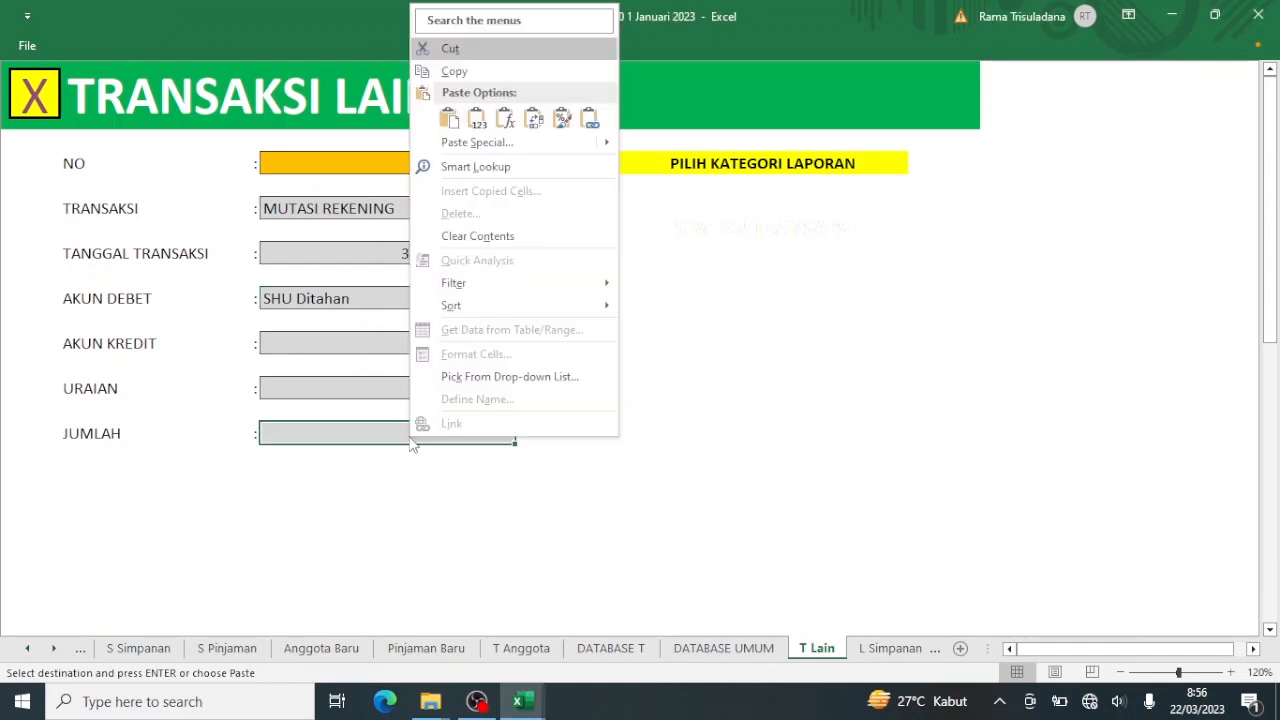
left_click(475, 120)
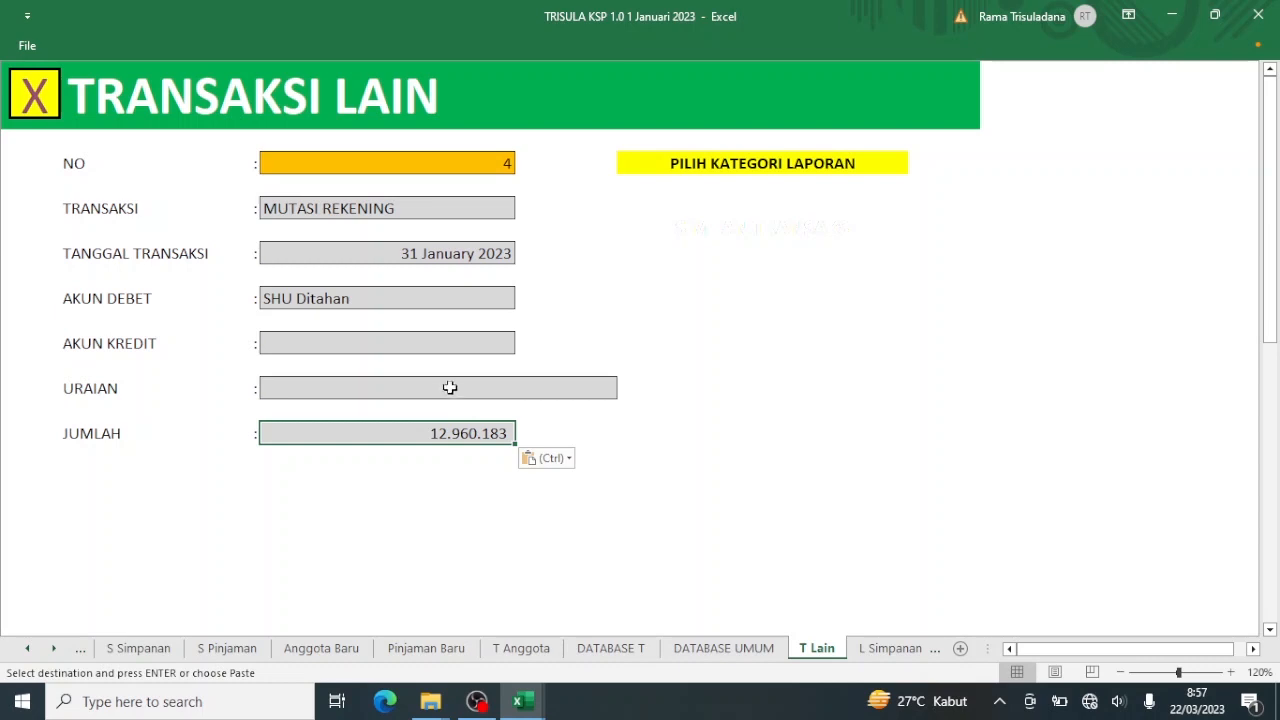
left_click(419, 340)
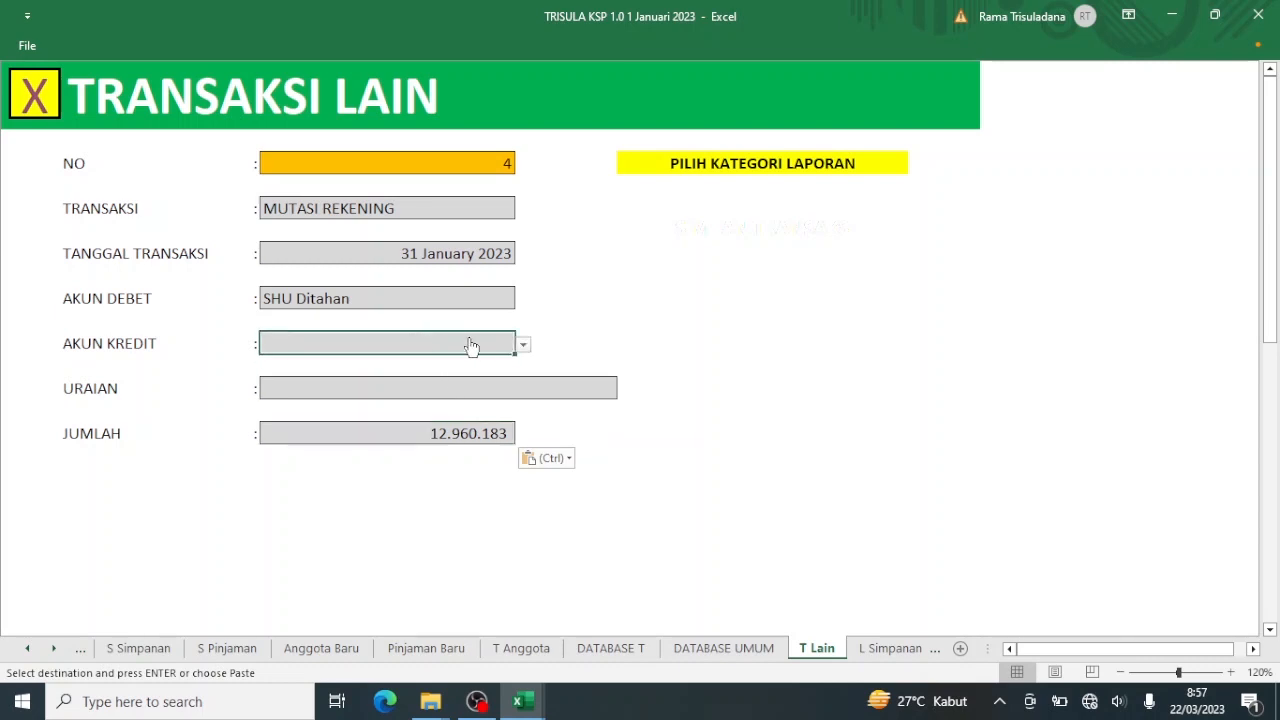
left_click(523, 345)
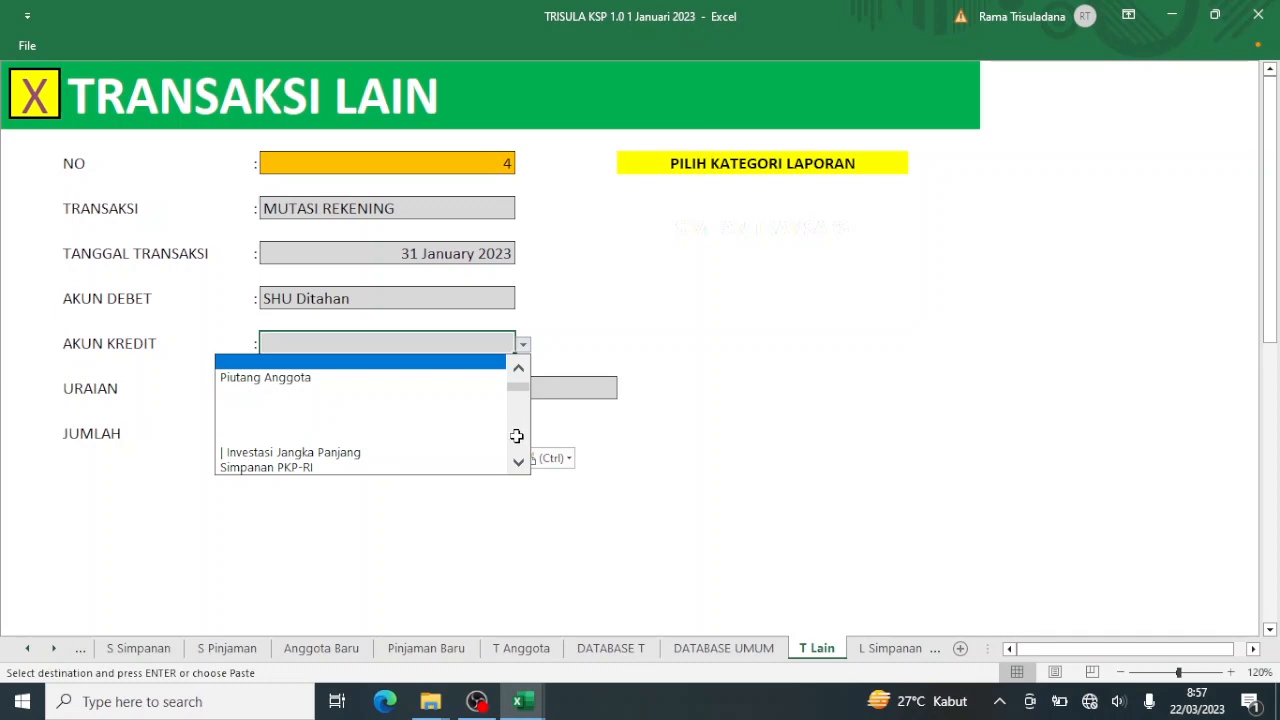
scroll(516, 436, "down", 6)
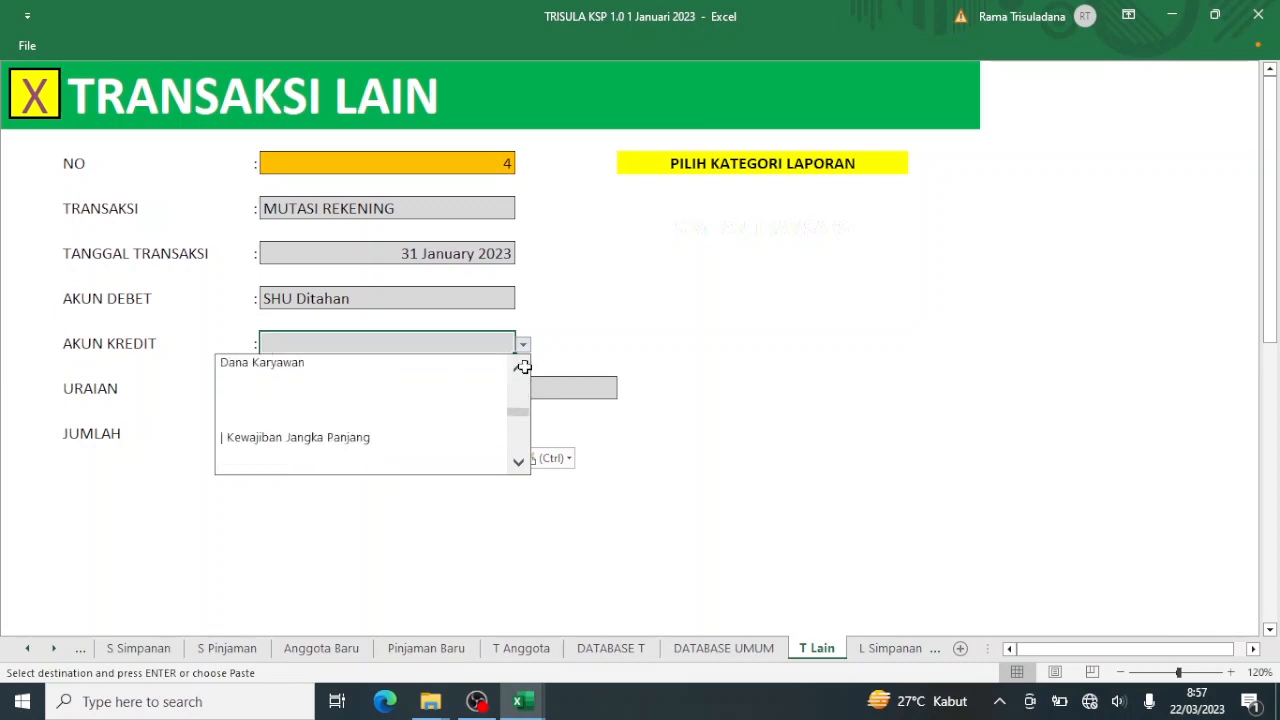
scroll(521, 368, "up", 4)
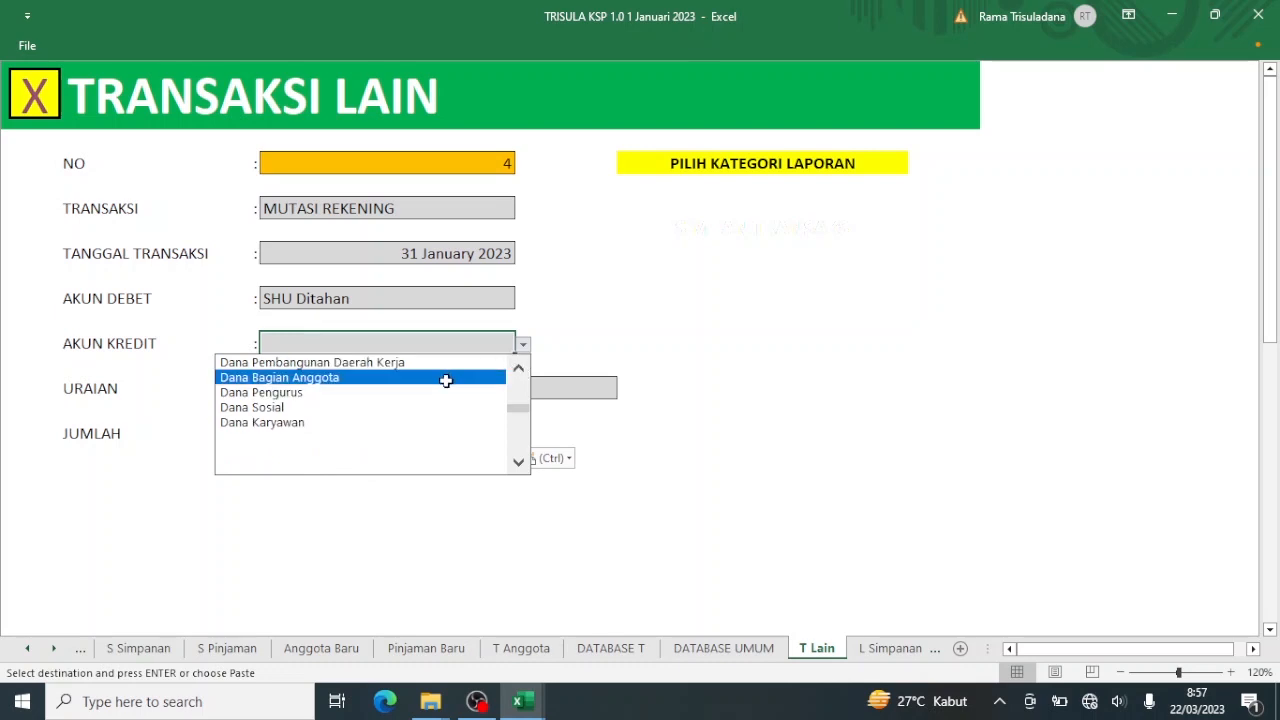
left_click(446, 379)
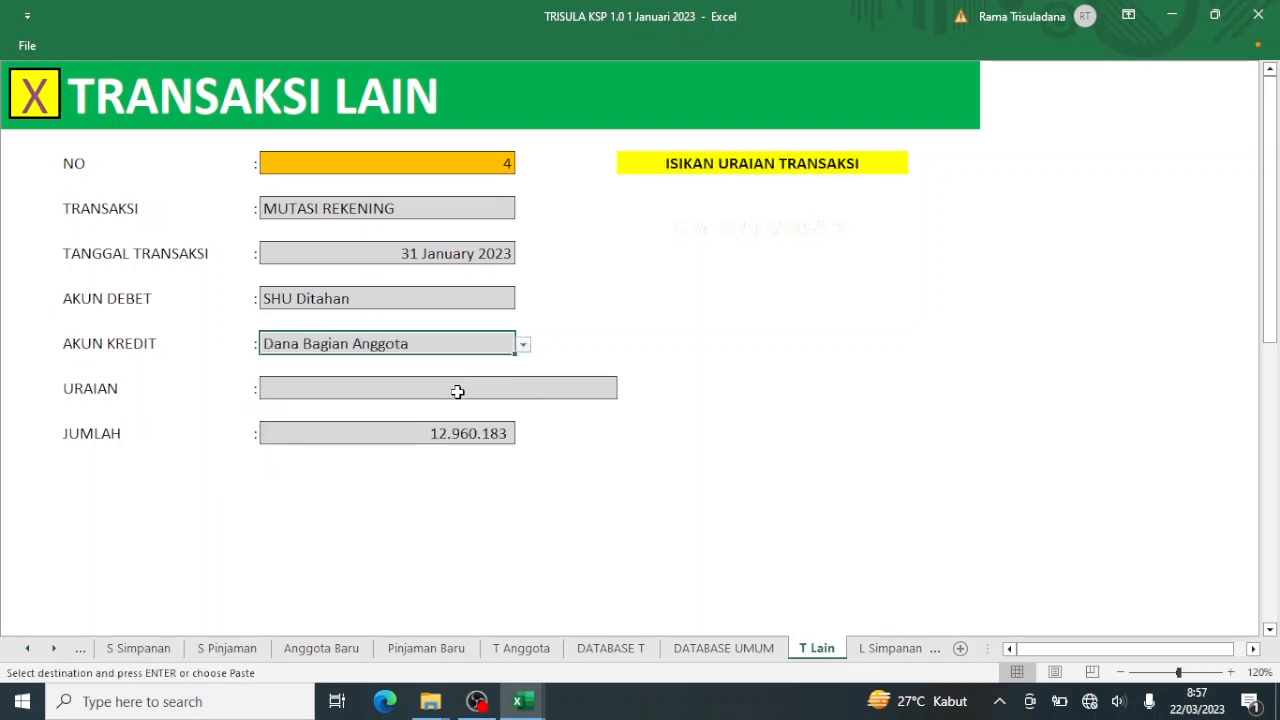
Enter the description 'Pembagian SHU' and save transaction 4.
left_click(457, 391)
type("Pembagian SHU")
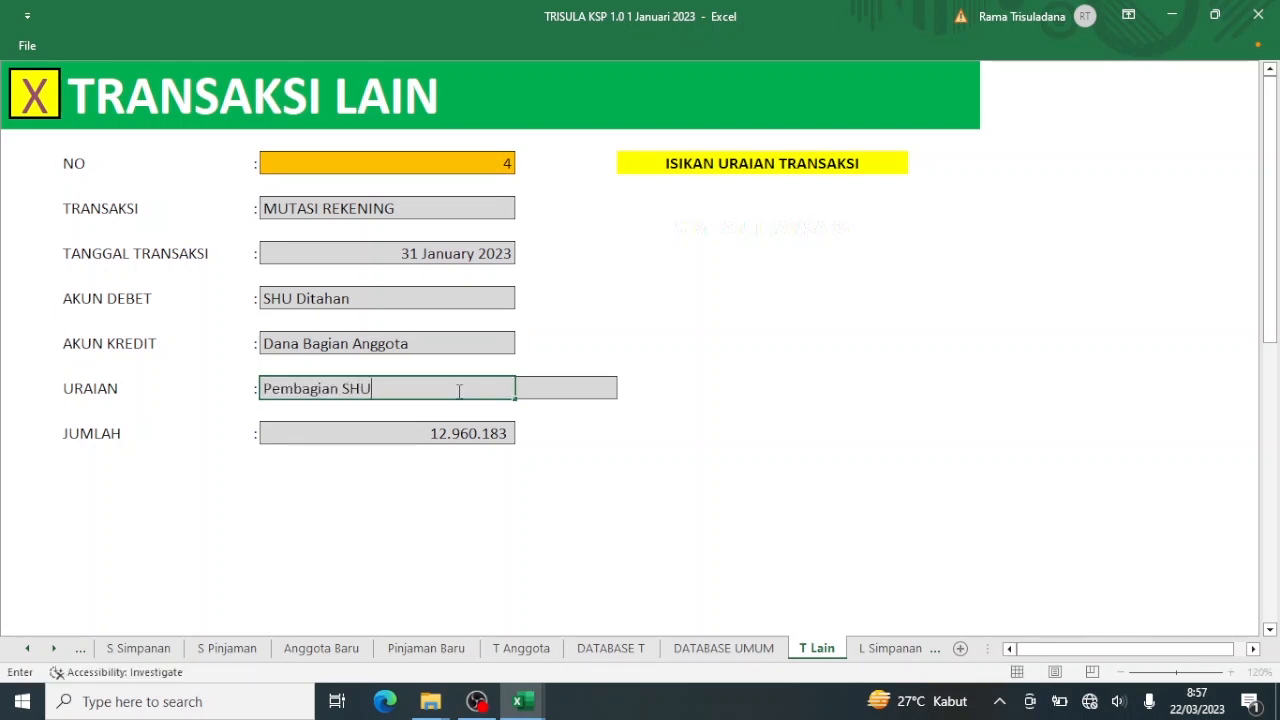
key("Return")
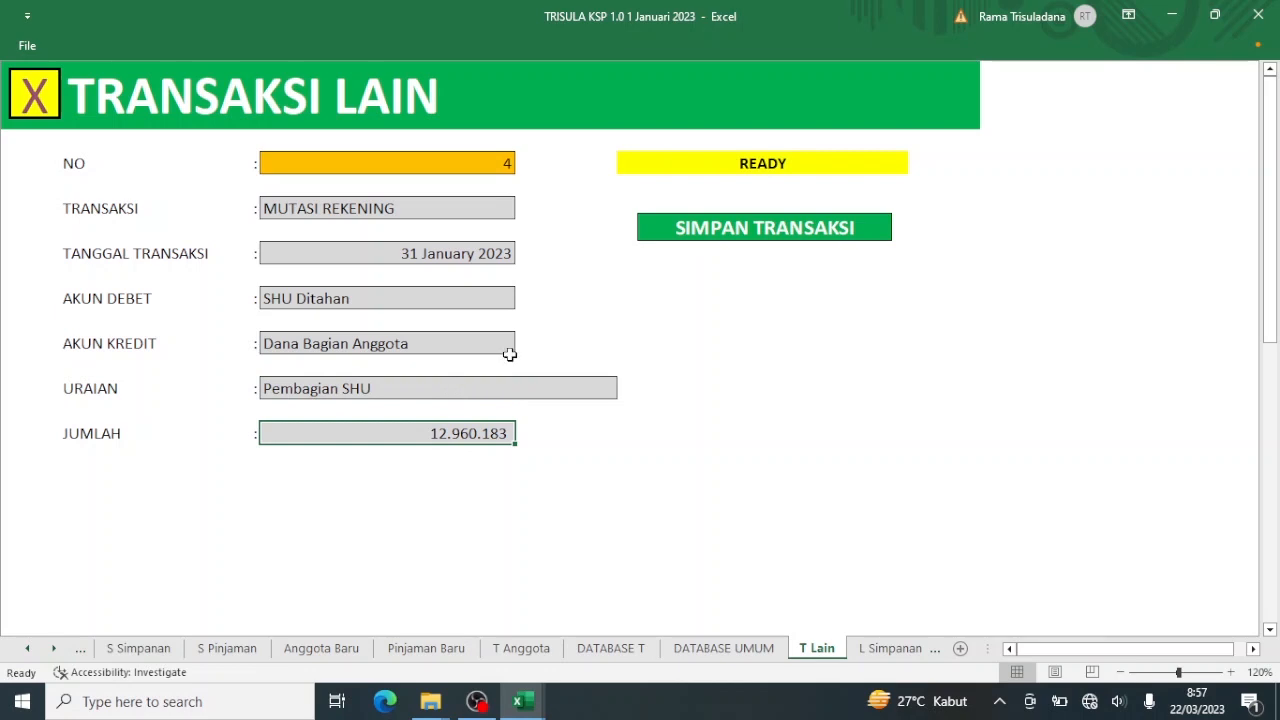
left_click(690, 235)
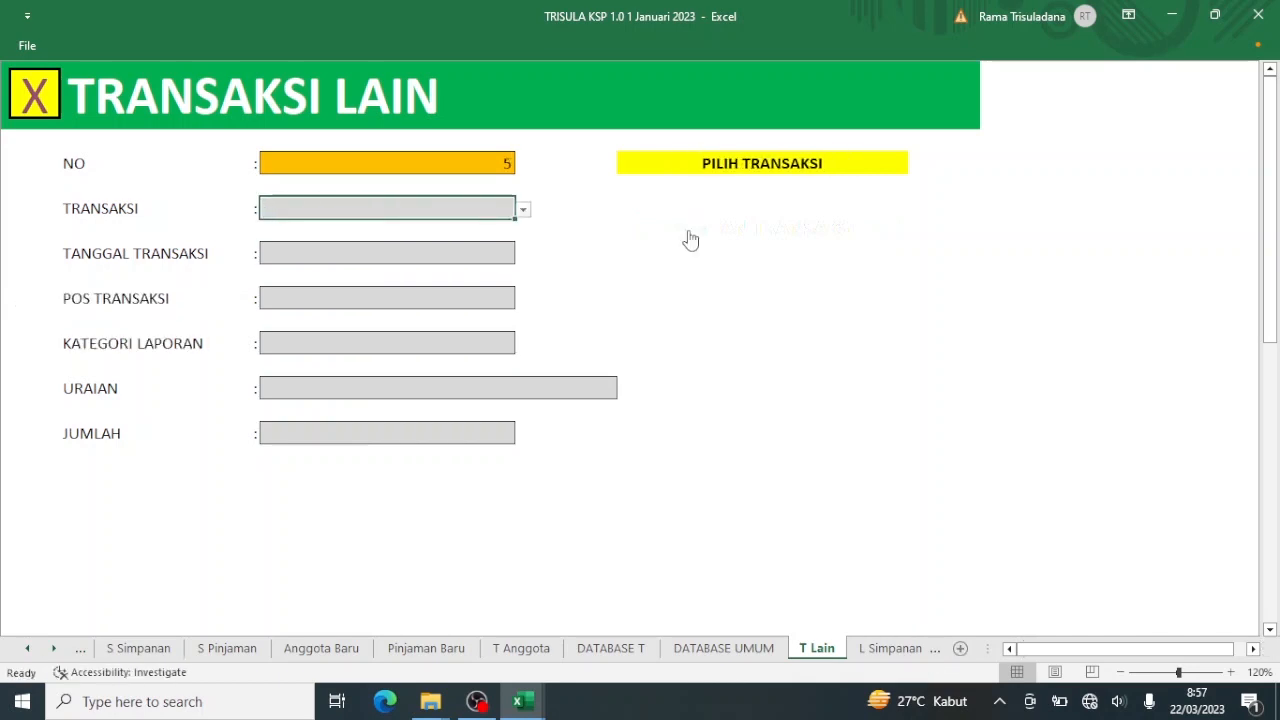
Go back to the menu, open Neraca Perbandingan, and scroll down to Dana Bagian Anggota at 12.960.183.
left_click(35, 100)
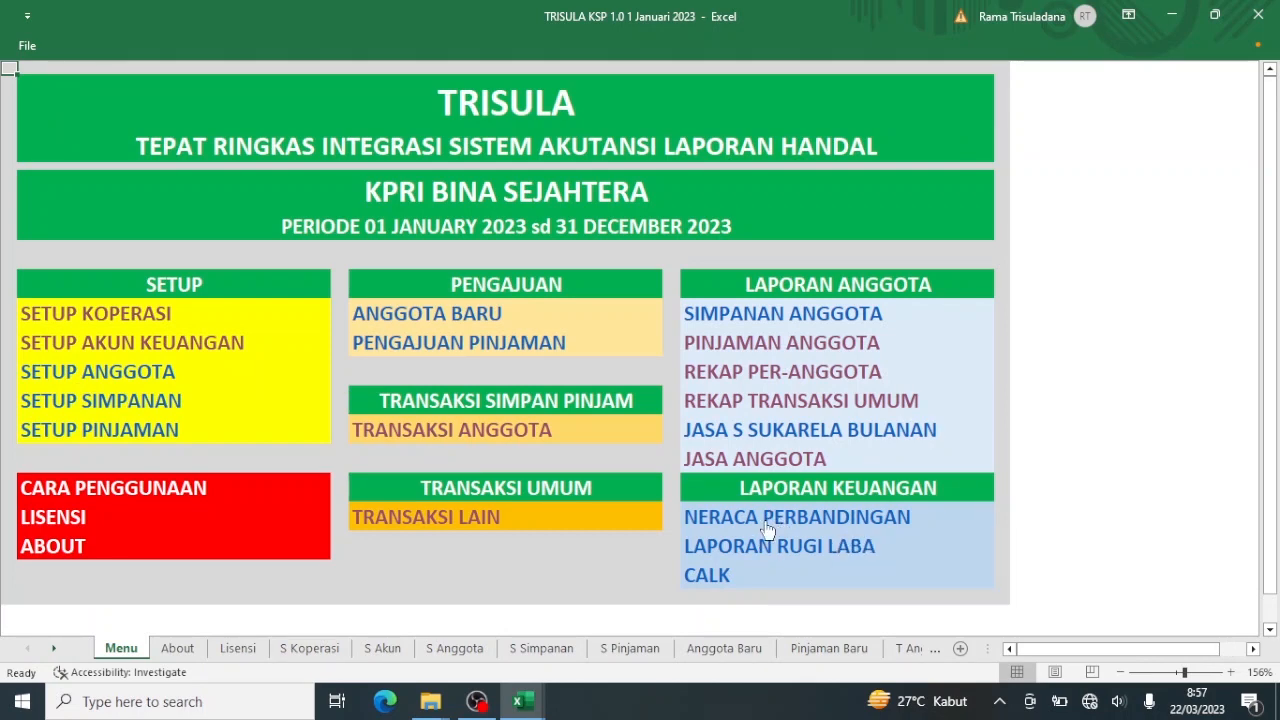
left_click(765, 512)
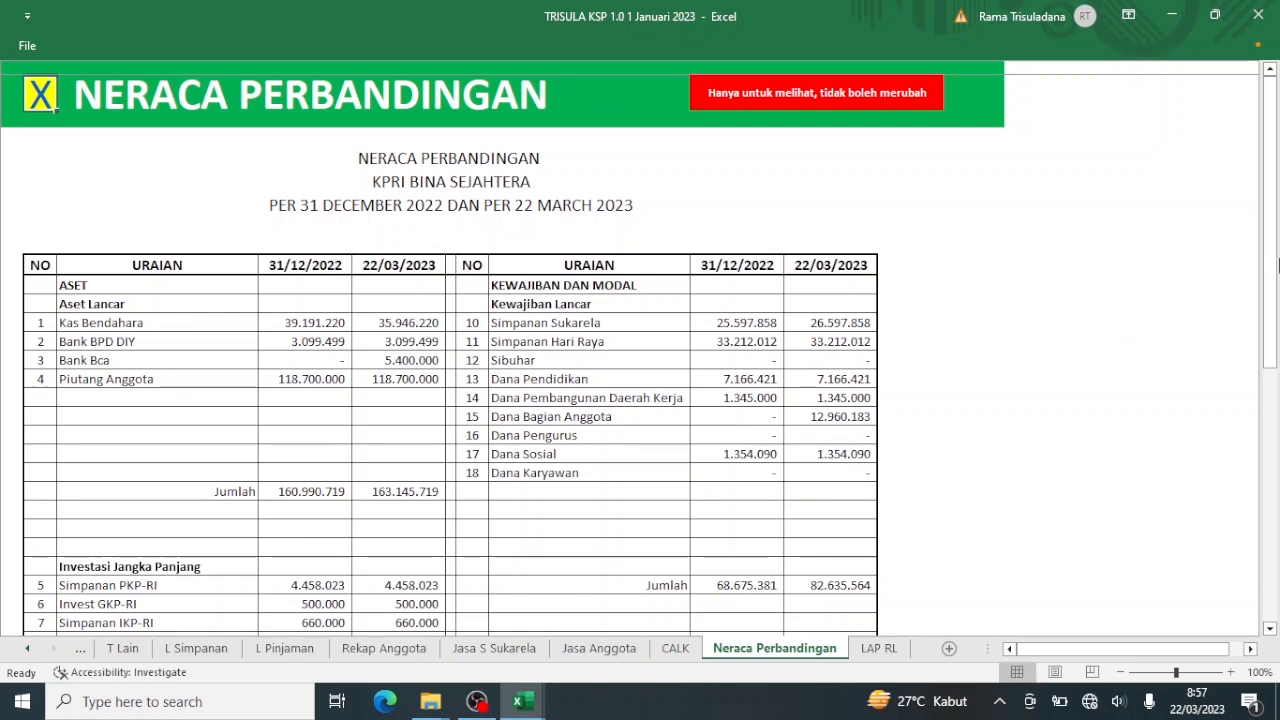
left_click_drag(1274, 275, 1256, 434)
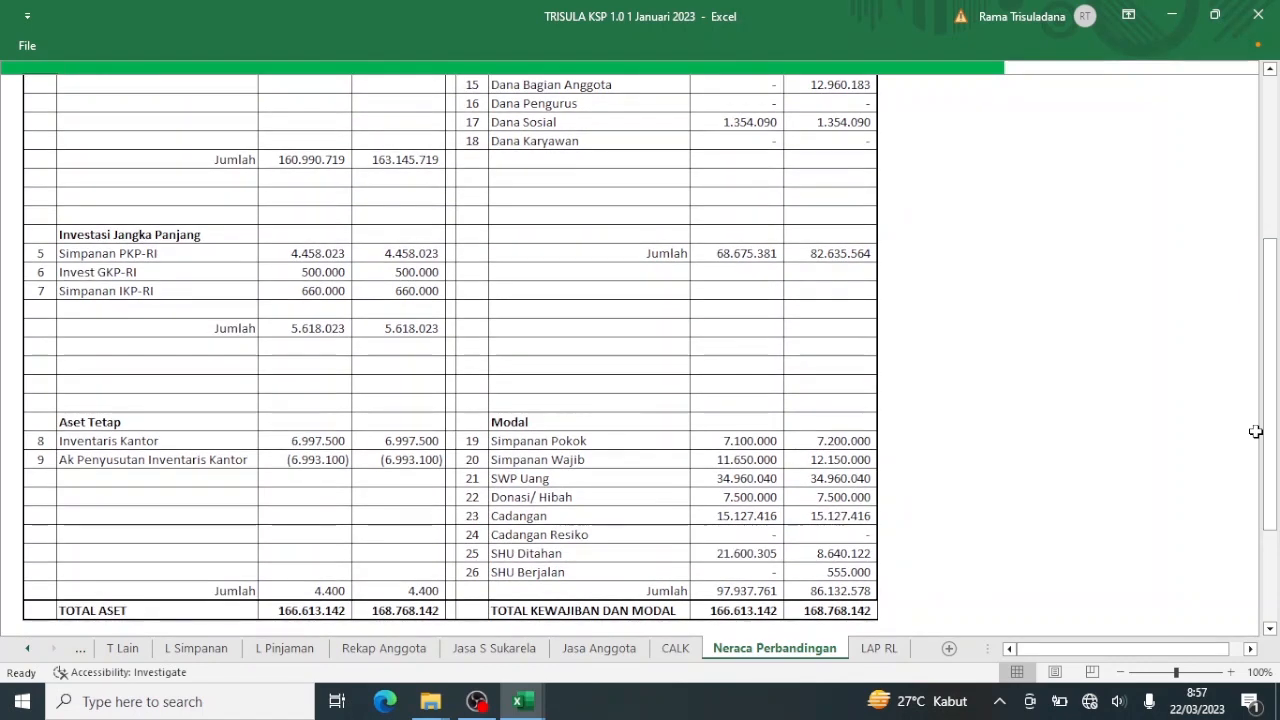
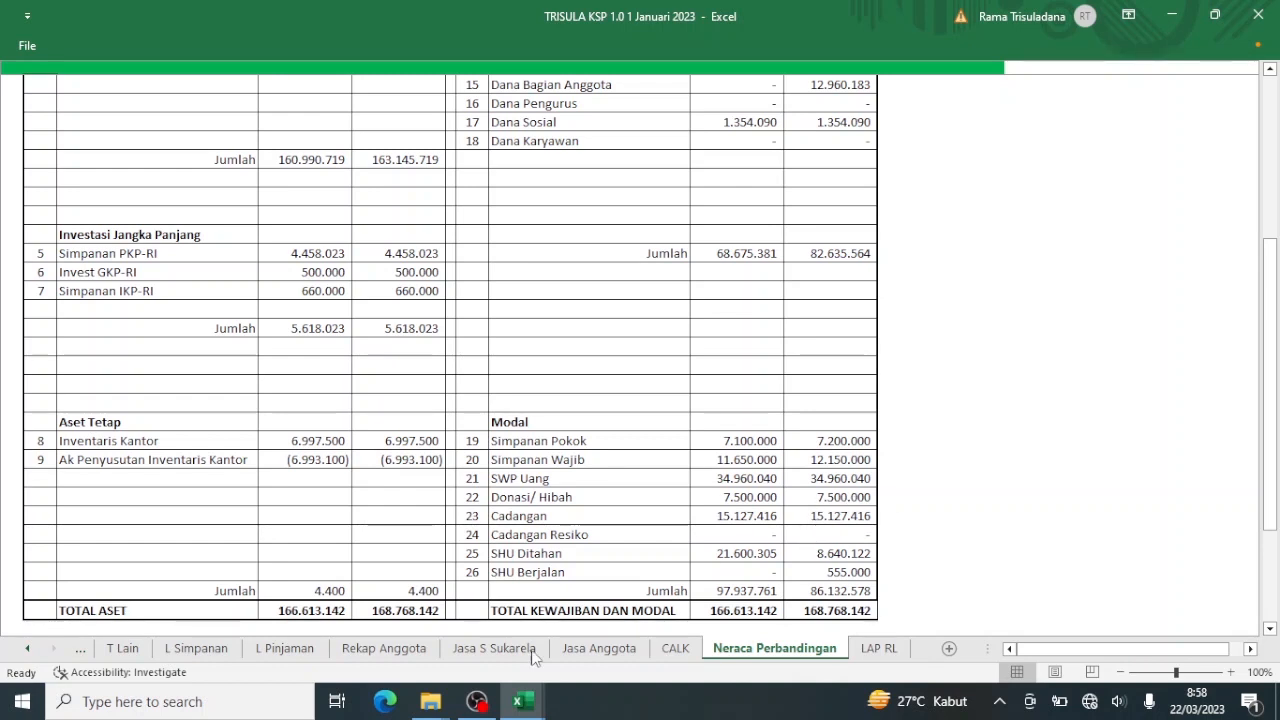
Copy SHU Pengurus 2.160.031 from cell E4 of Tutup Tahun 2022, then return to TRISULA KSP.
mouse_move(524, 703)
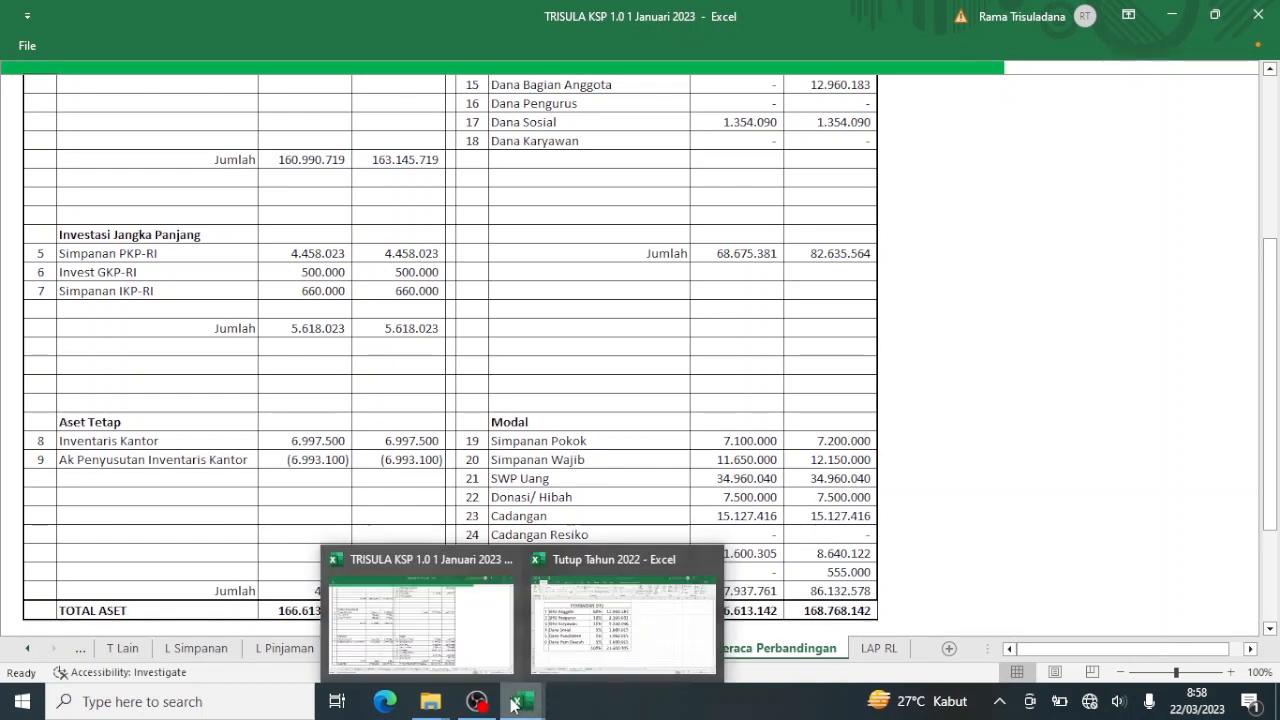
left_click(614, 630)
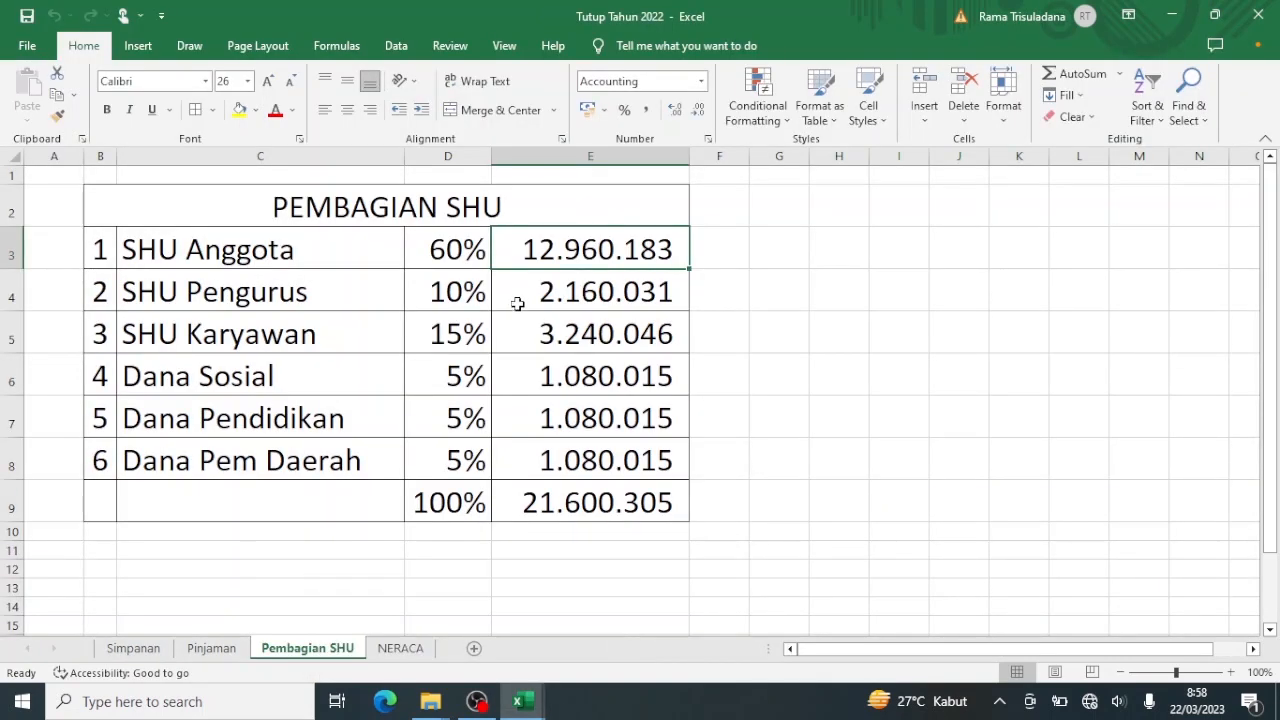
left_click(553, 298)
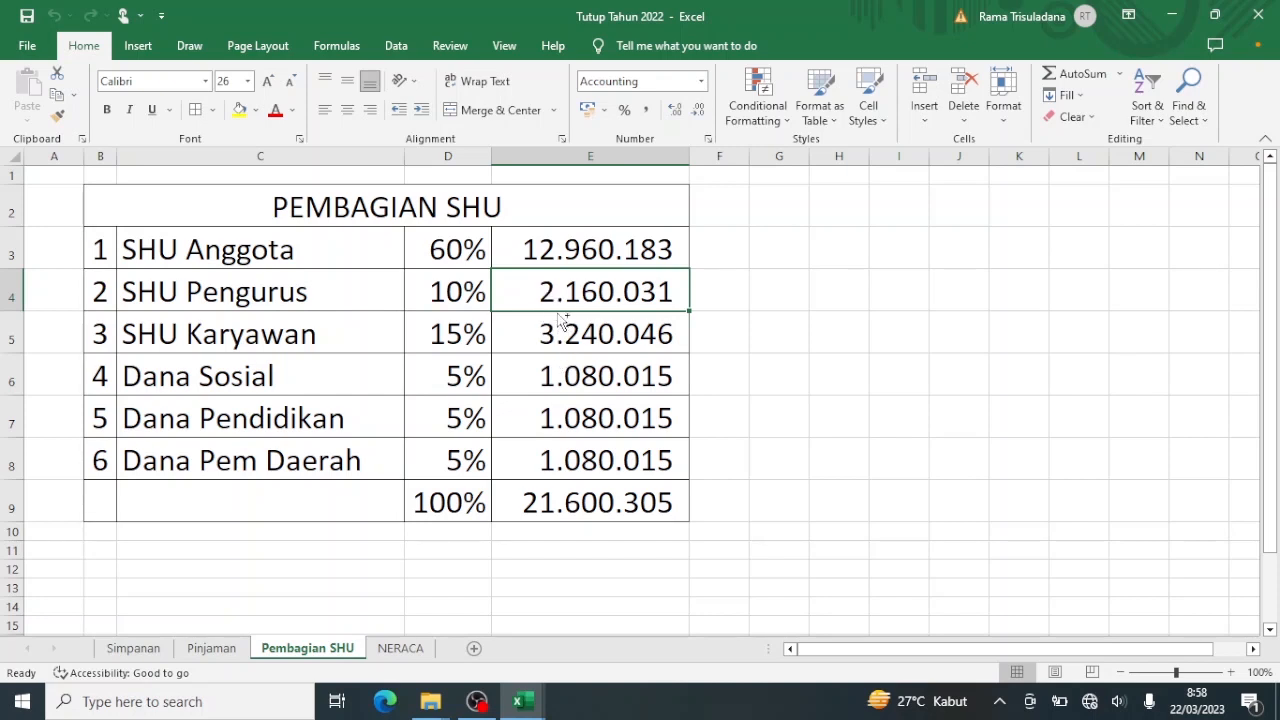
key("ctrl+c")
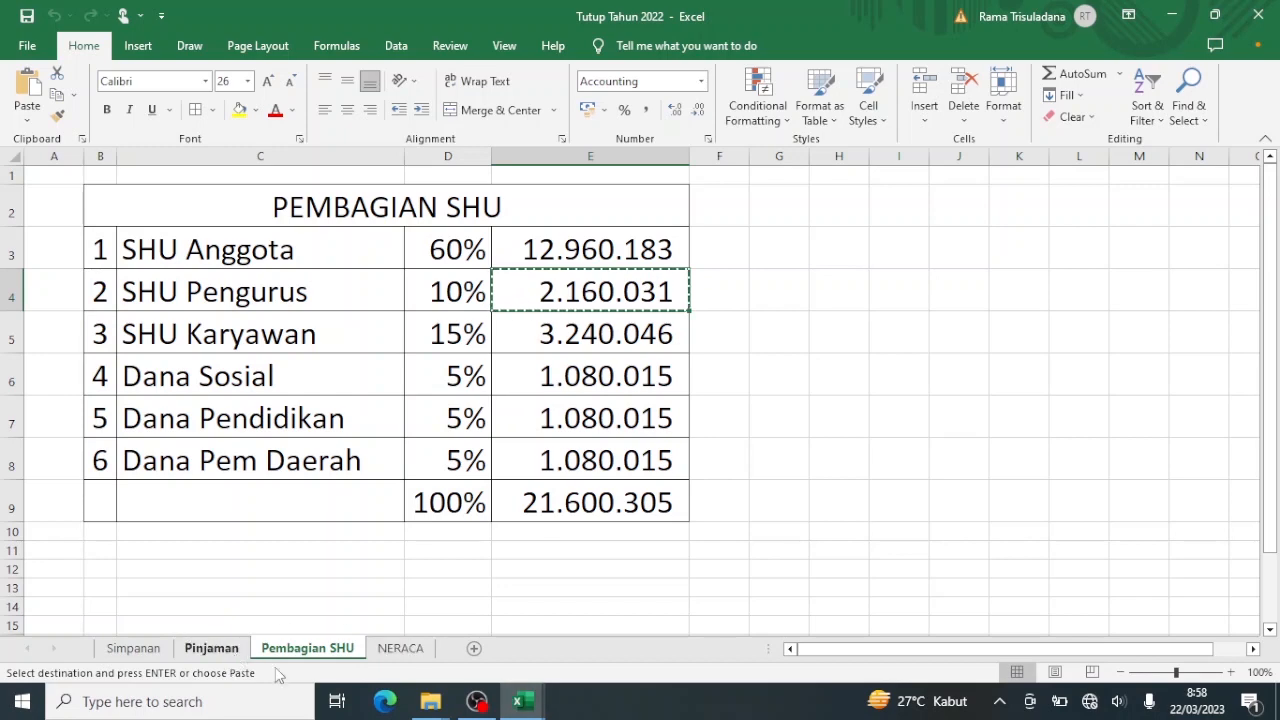
mouse_move(520, 701)
left_click(474, 617)
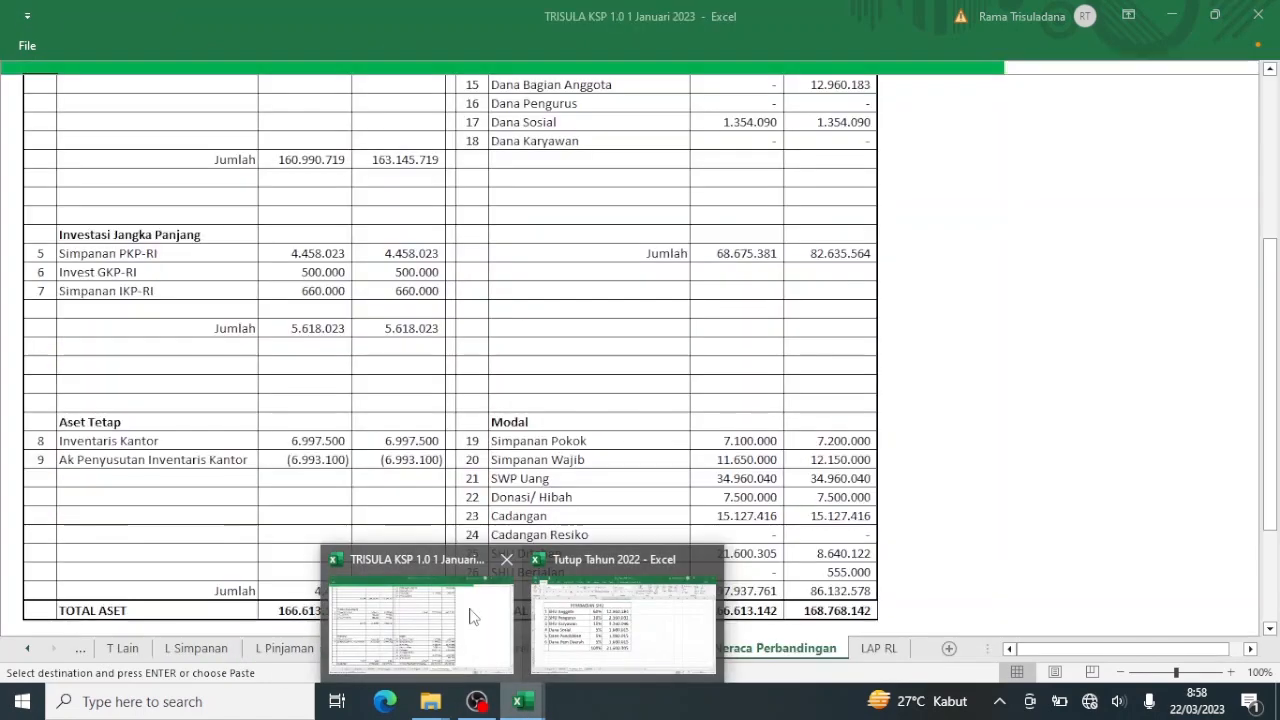
Leave Neraca Perbandingan for the main Menu and open the Transaksi Lain form.
scroll(654, 355, "up", 4)
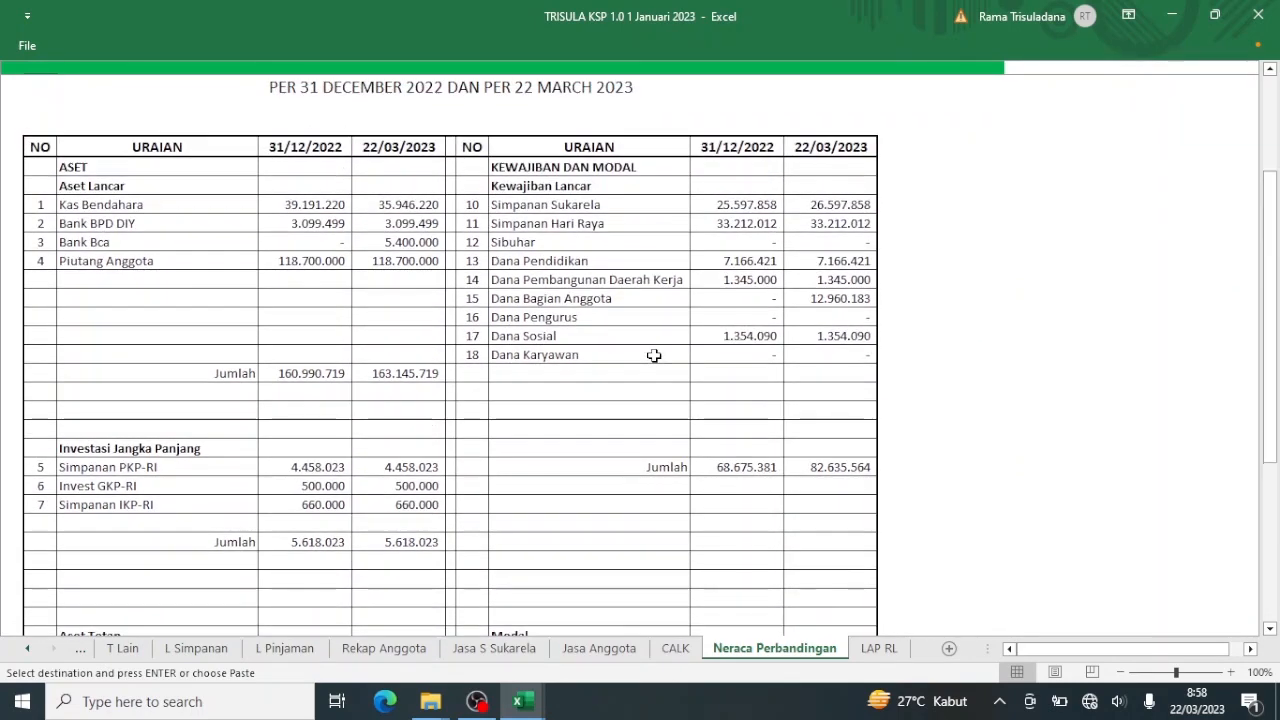
scroll(654, 355, "up", 3)
right_click(24, 74)
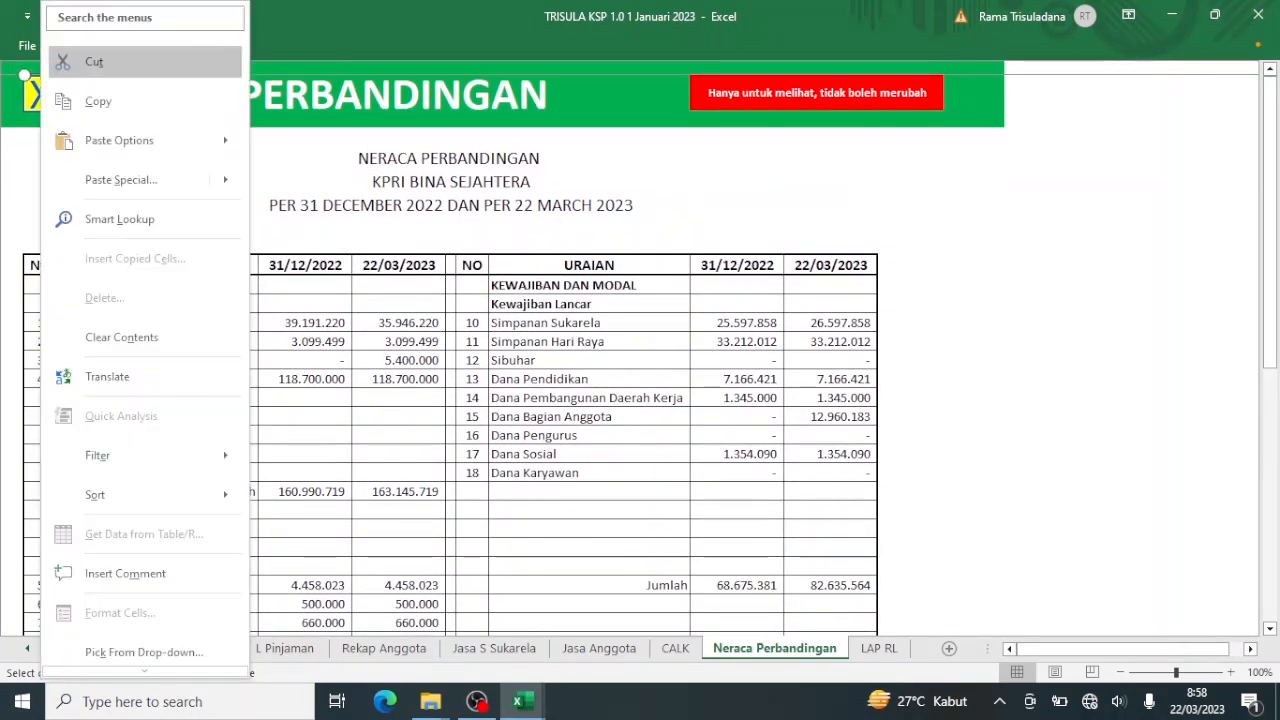
left_click(140, 103)
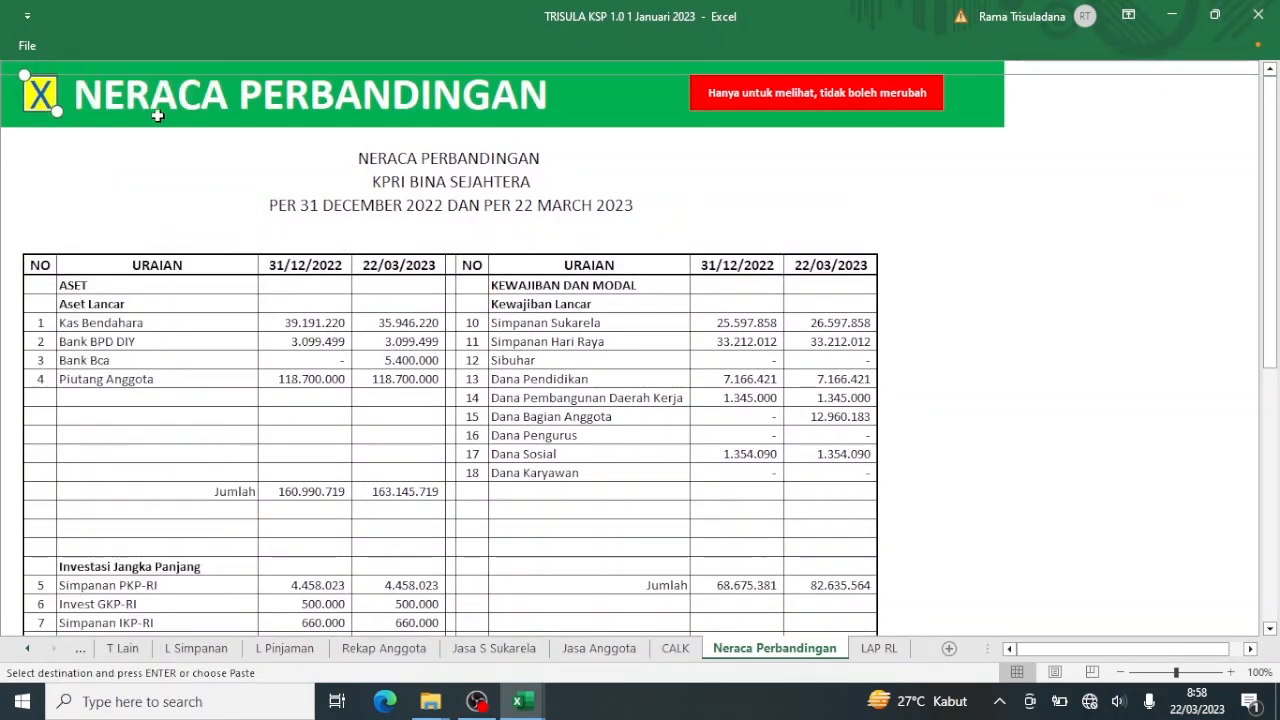
left_click(40, 97)
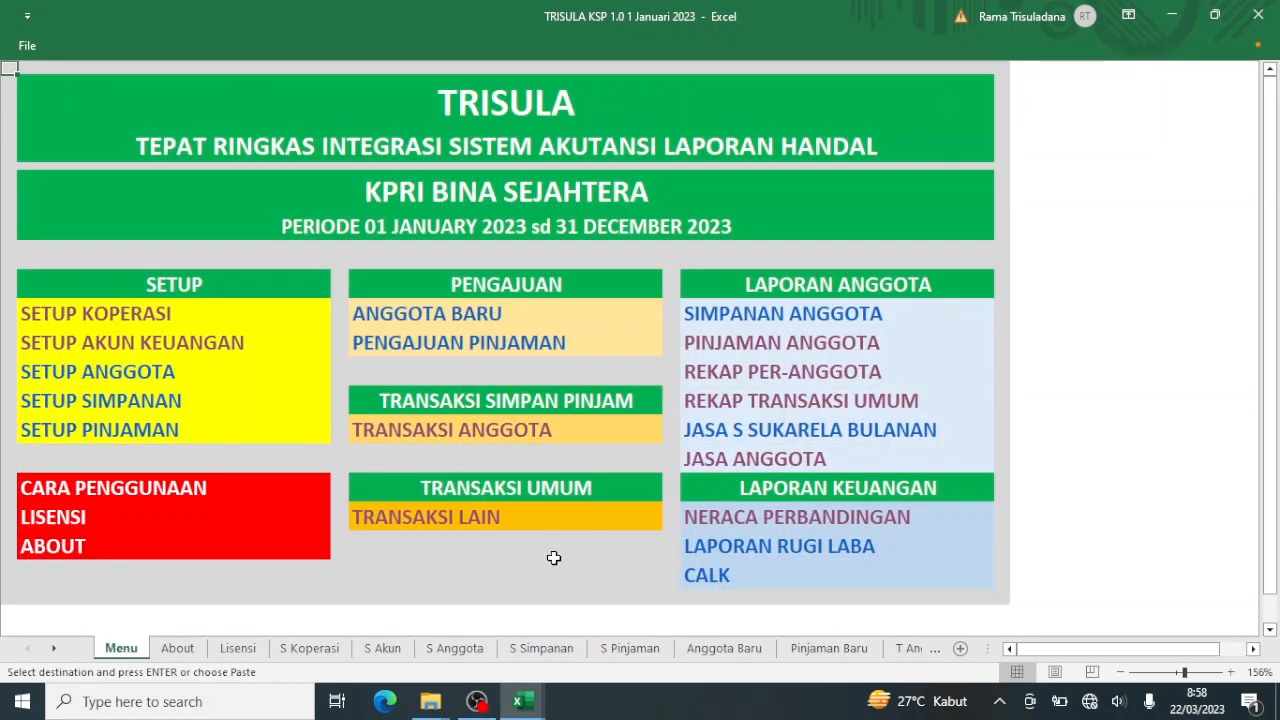
left_click(477, 528)
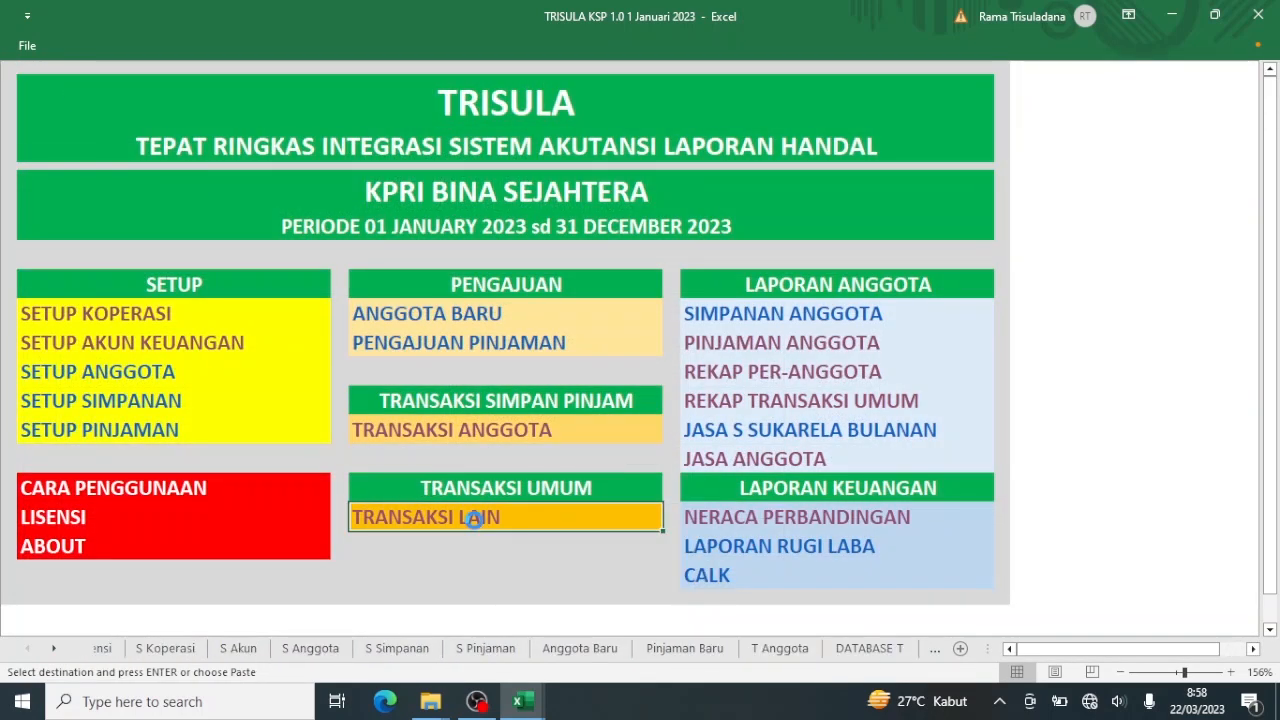
Set TRANSAKSI to MUTASI REKENING and the transaction date to 31/1/23.
left_click(416, 211)
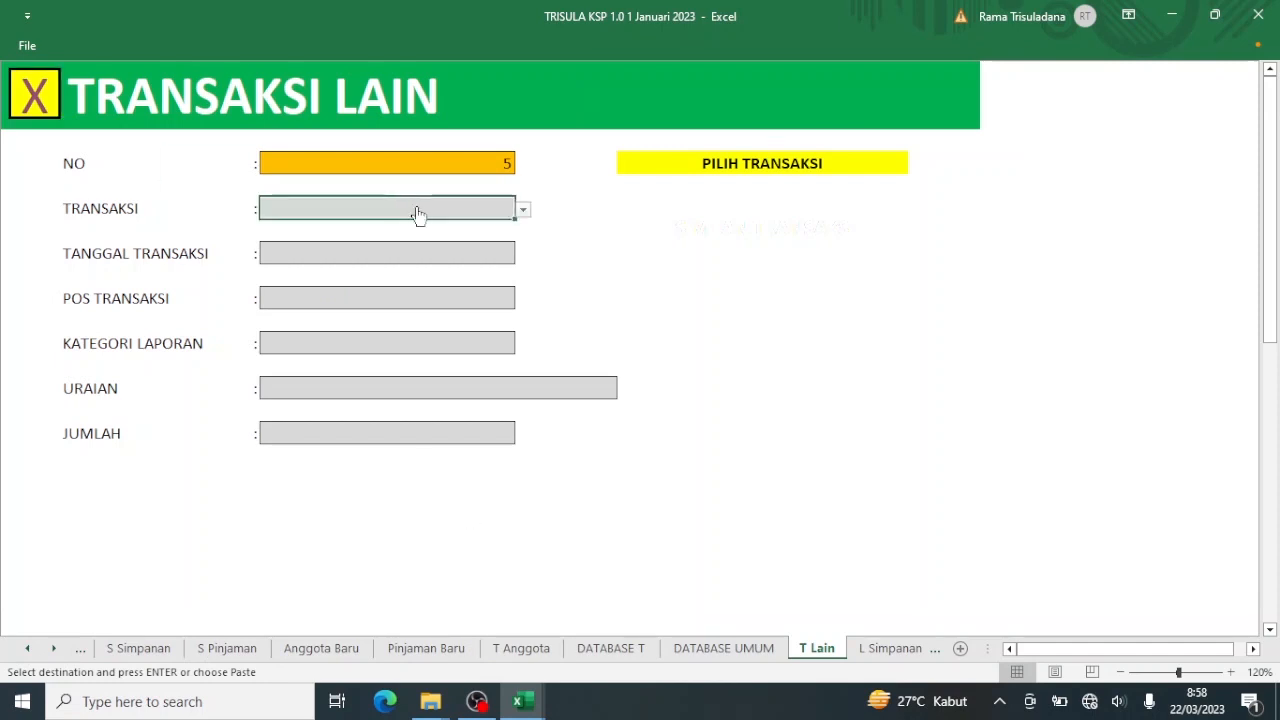
type("31/1/23")
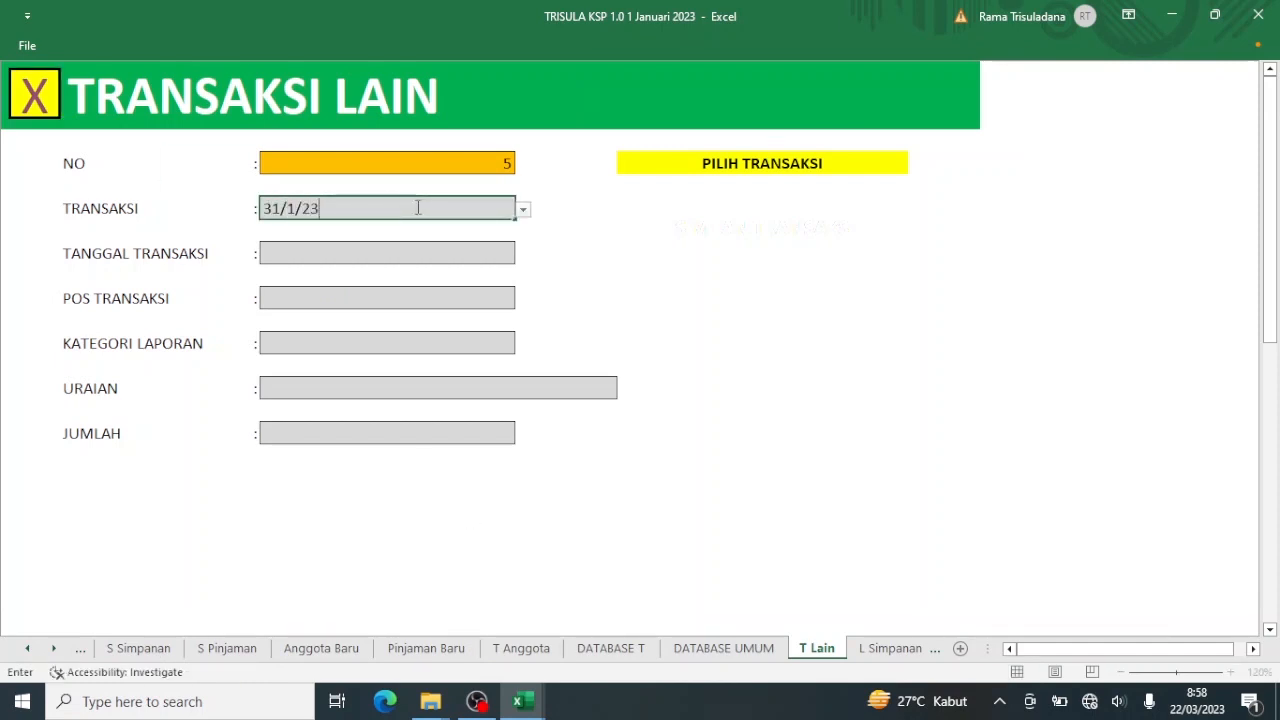
key("Return")
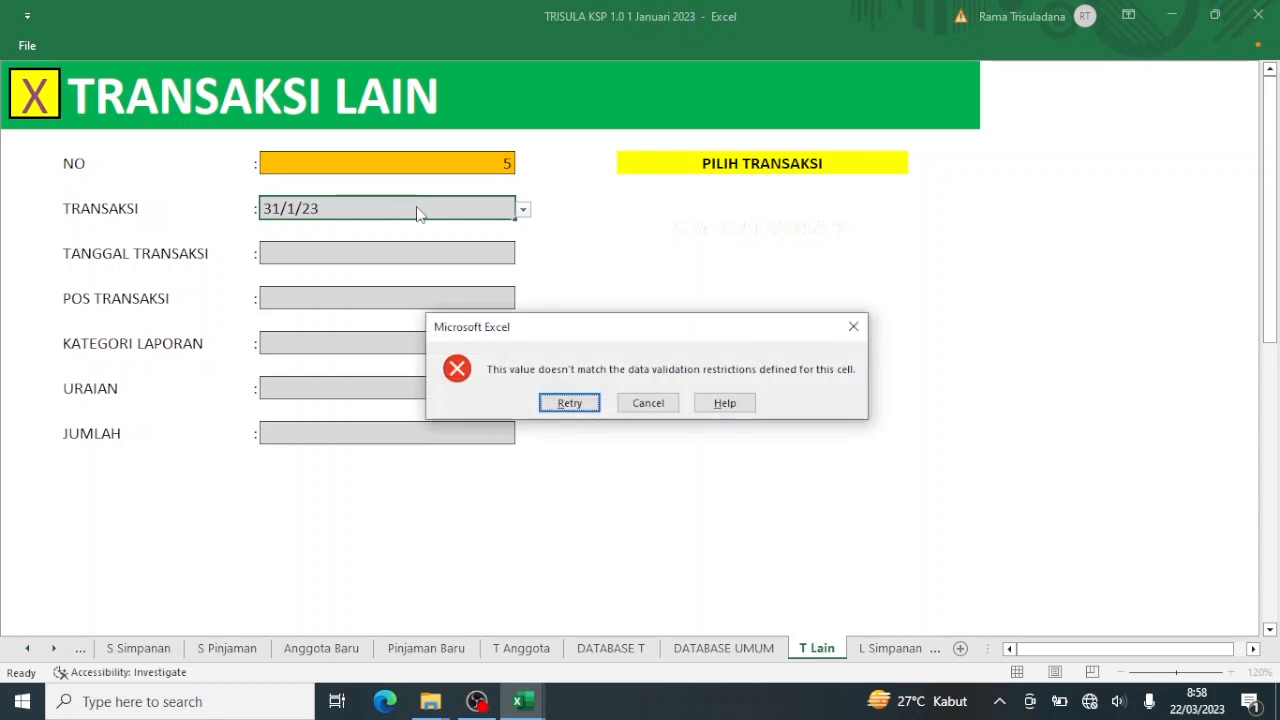
left_click(648, 403)
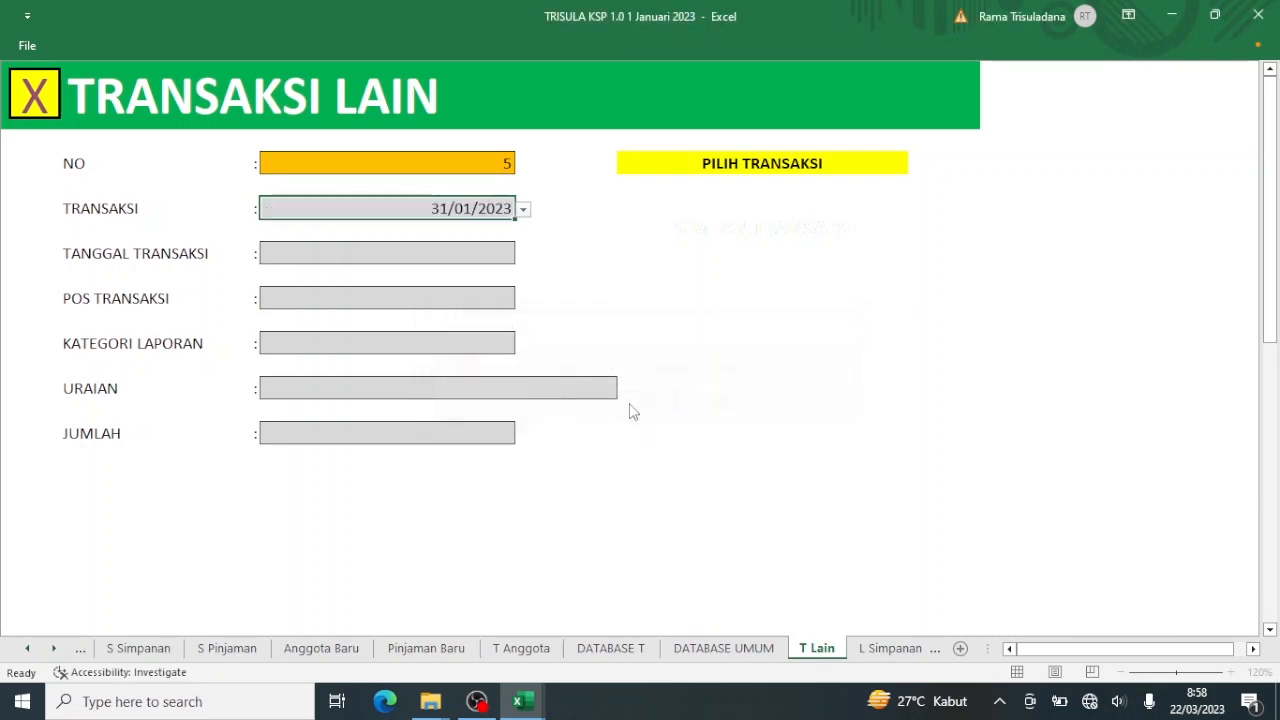
left_click(523, 212)
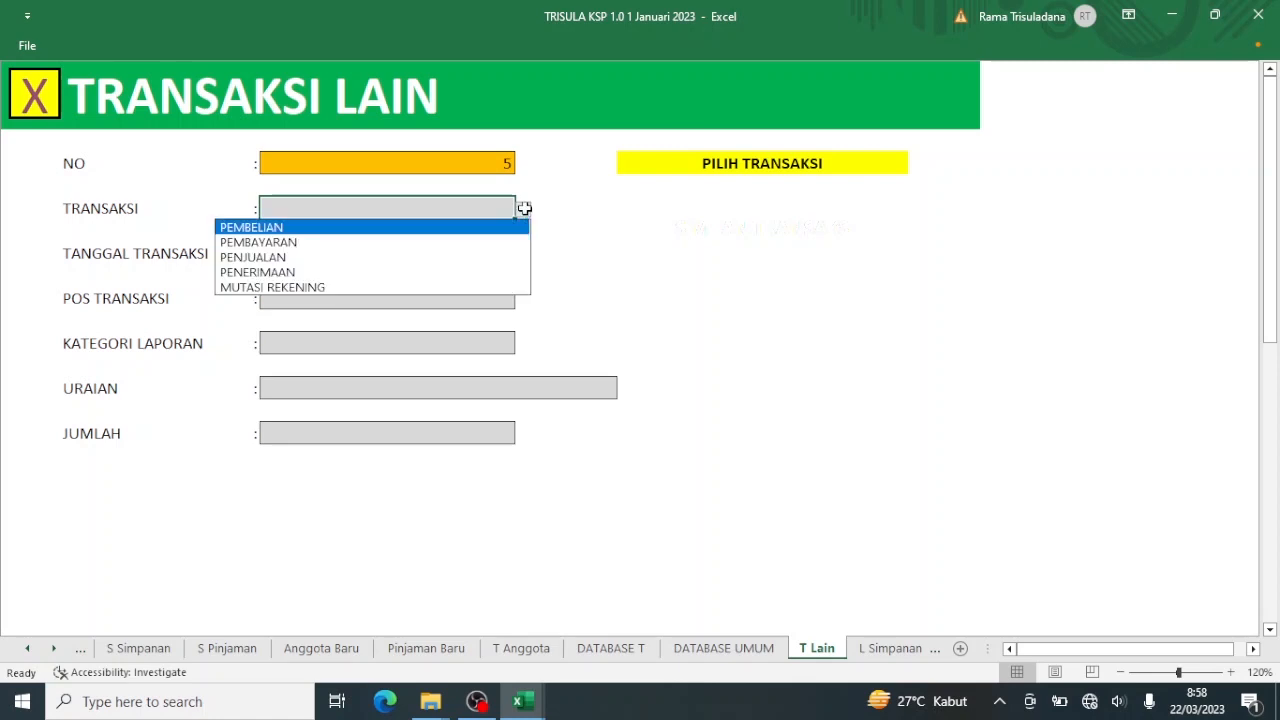
left_click(496, 289)
left_click(486, 252)
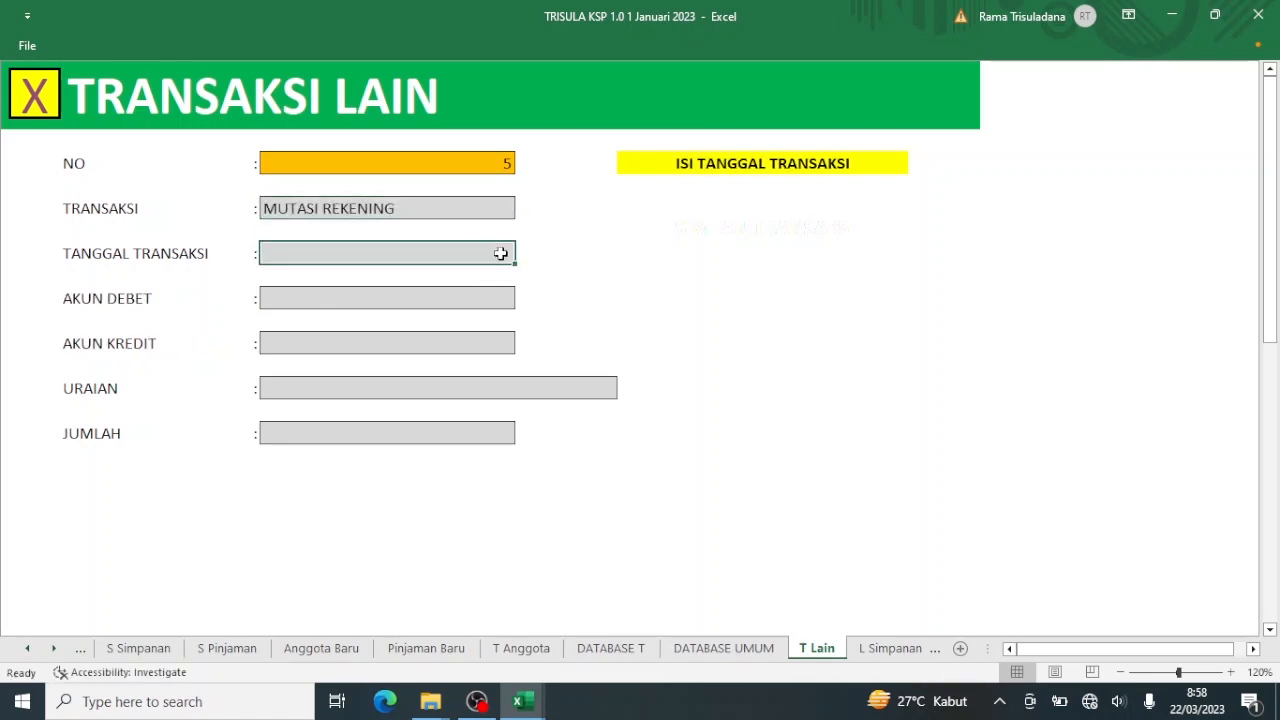
type("3")
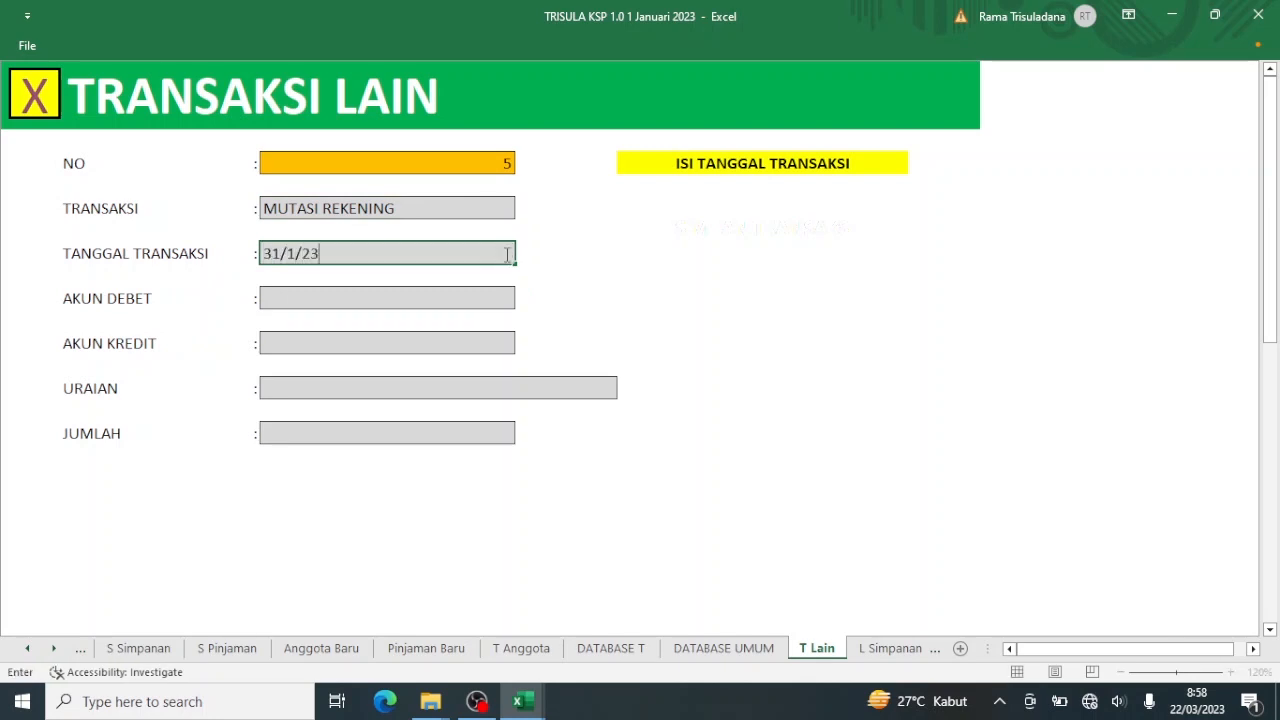
type("1/1/23")
key("Return")
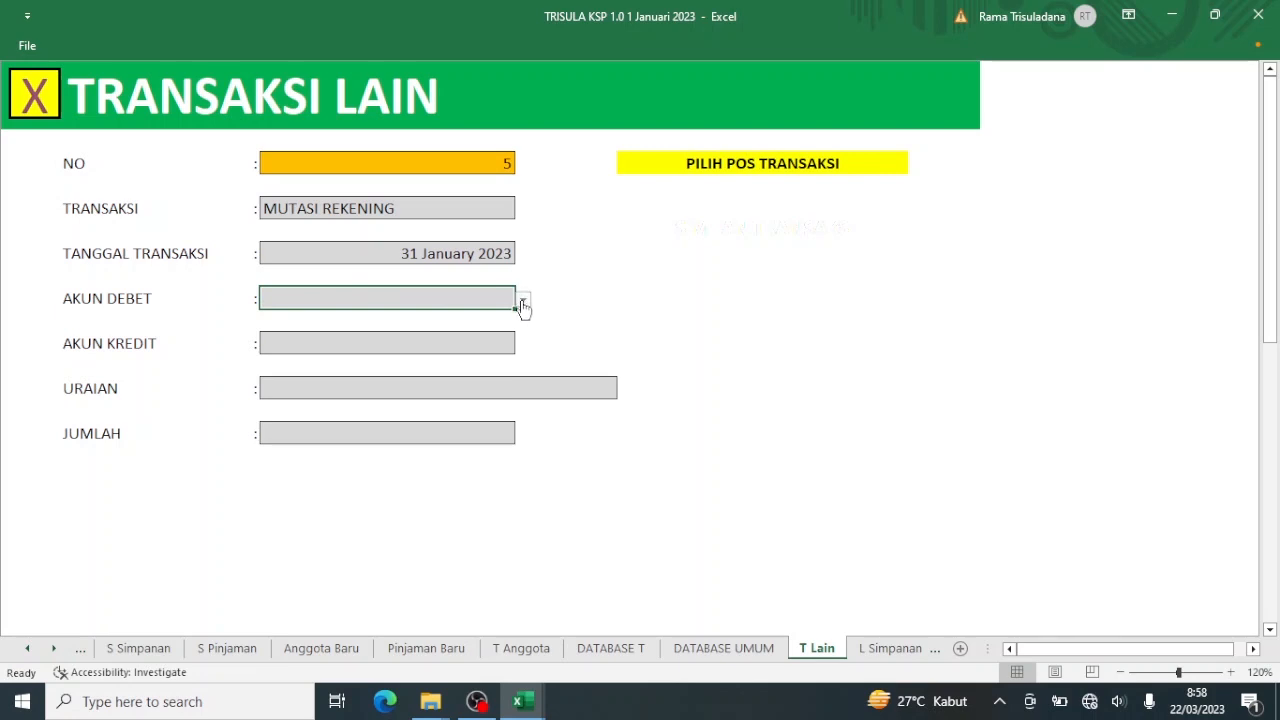
Set the debit account to SHU Ditahan.
left_click(522, 300)
left_click(523, 402)
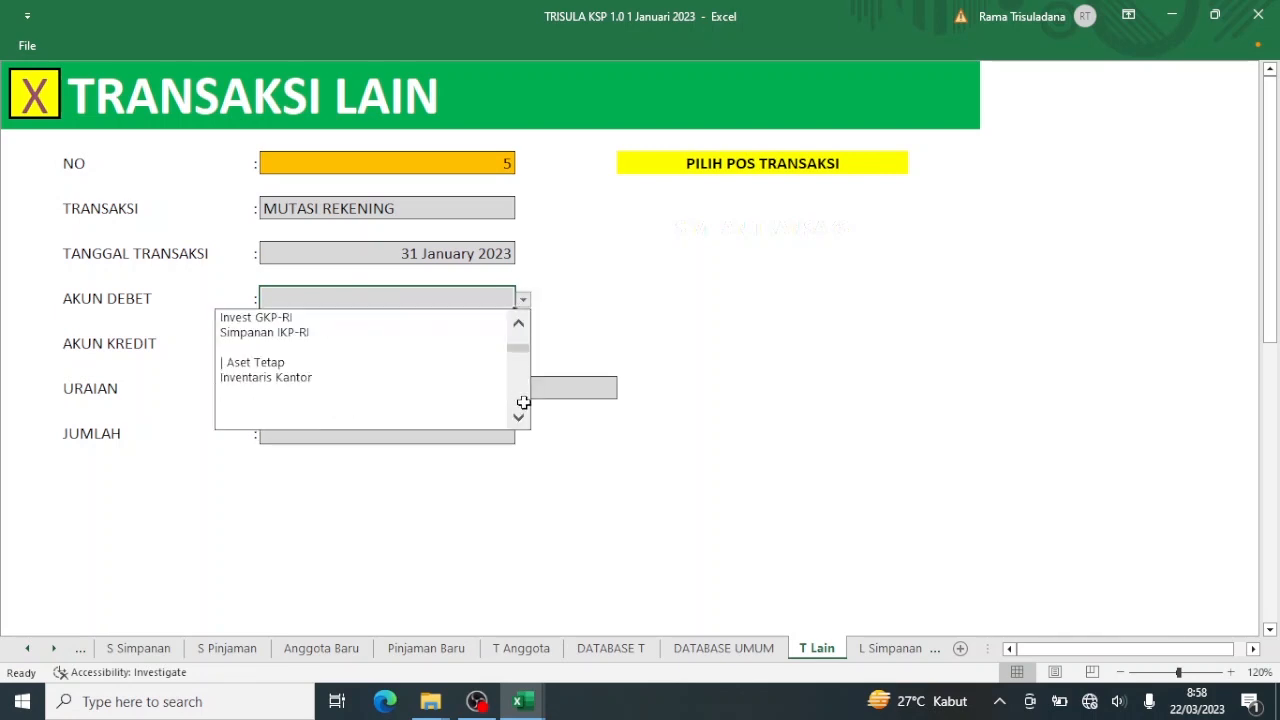
left_click(523, 402)
left_click(523, 402)
left_click(523, 402)
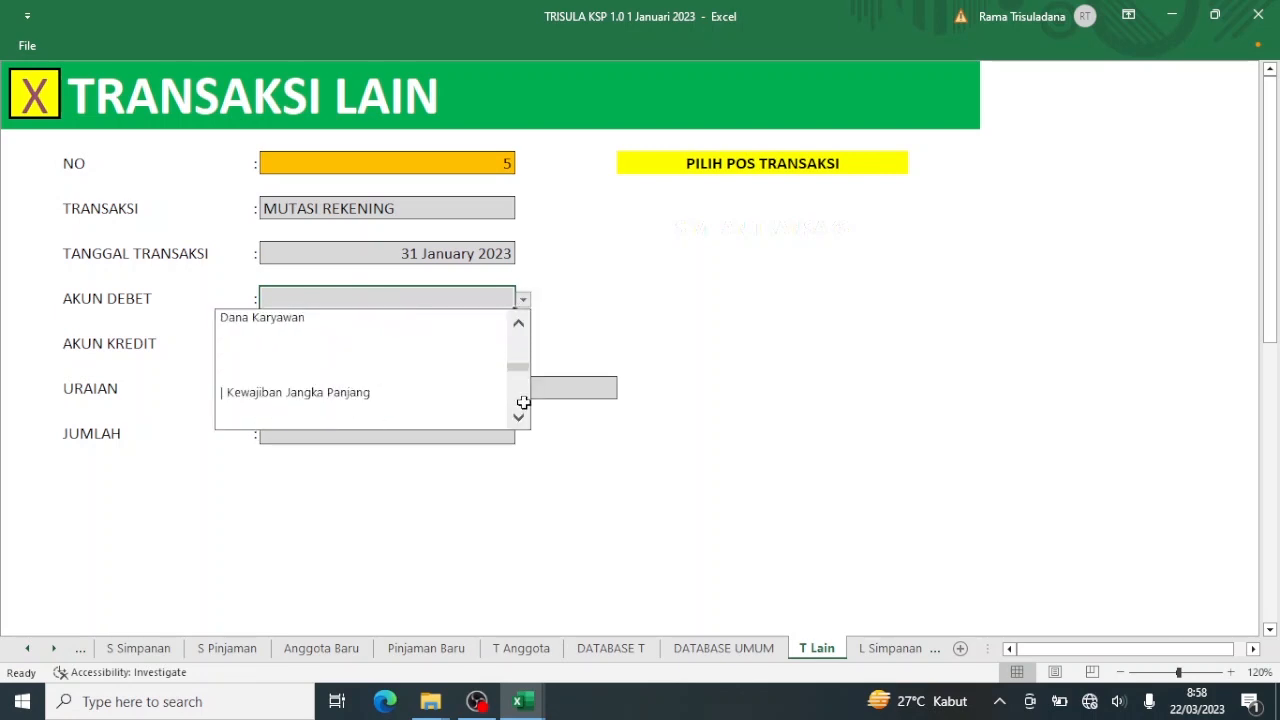
left_click(523, 402)
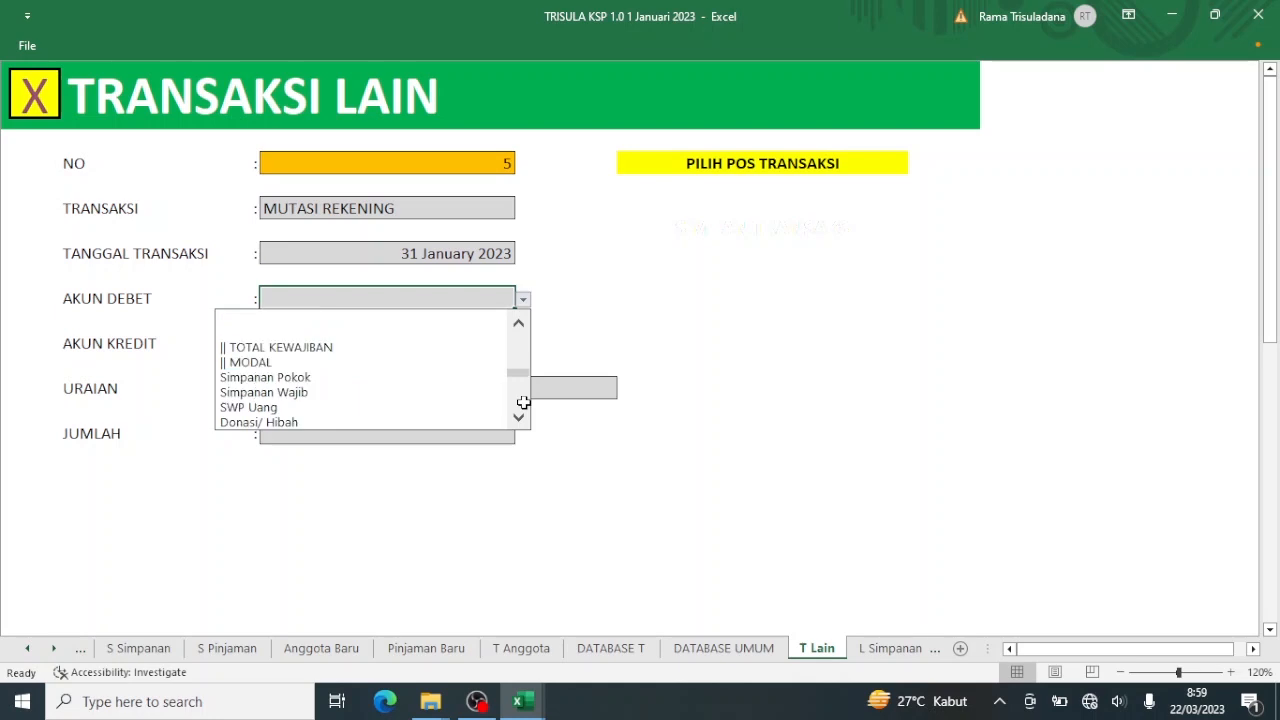
left_click(523, 337)
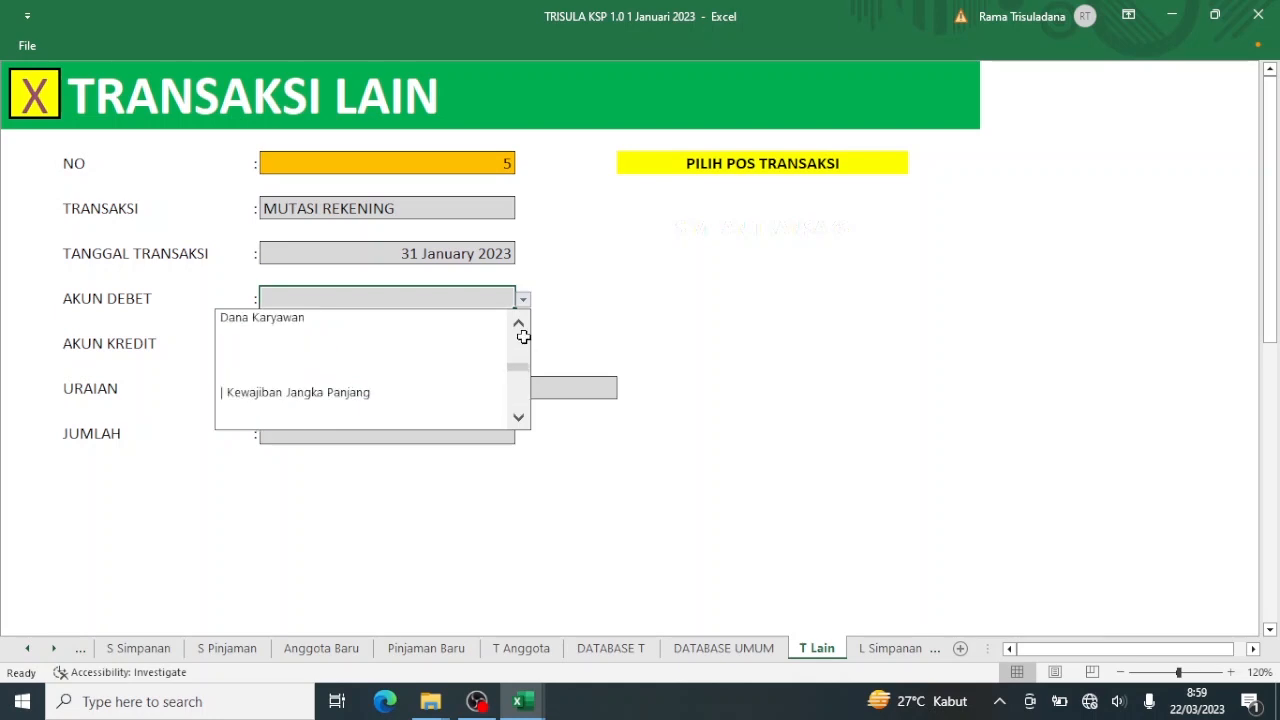
left_click(523, 400)
left_click(523, 400)
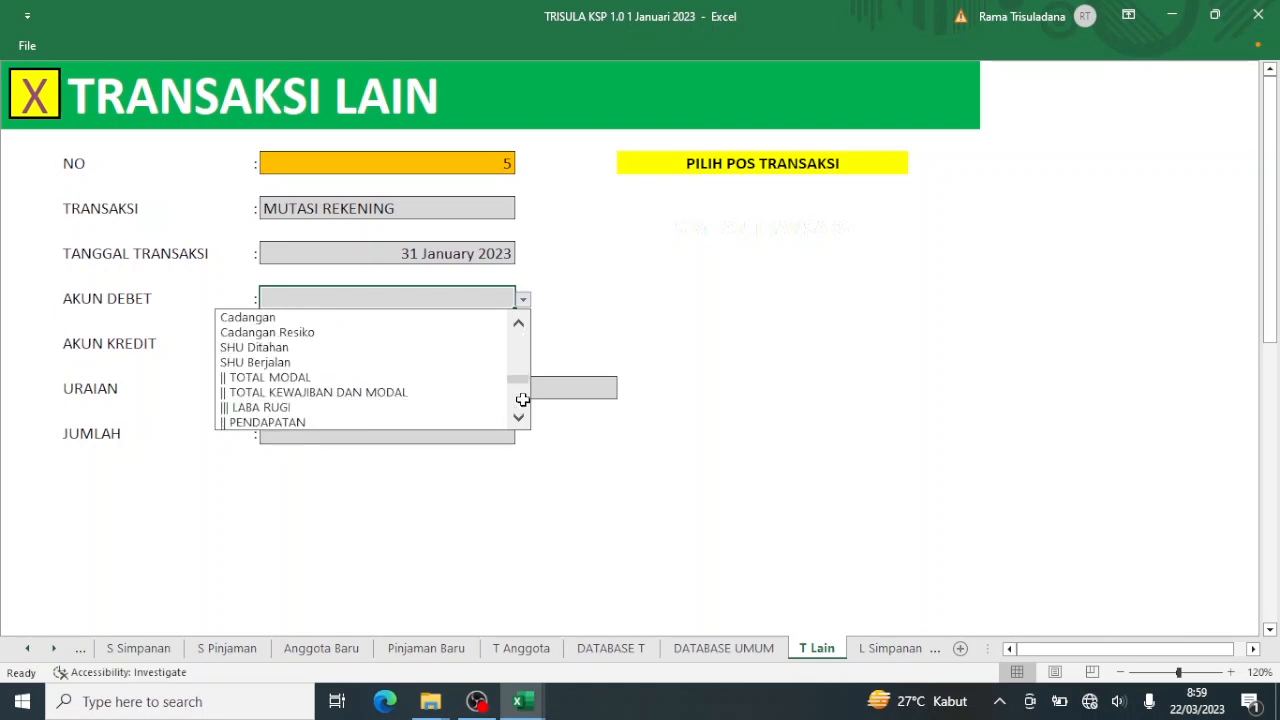
left_click(378, 348)
Open the credit account list, then briefly check the Tutup Tahun 2022 workbook and come back.
left_click(415, 347)
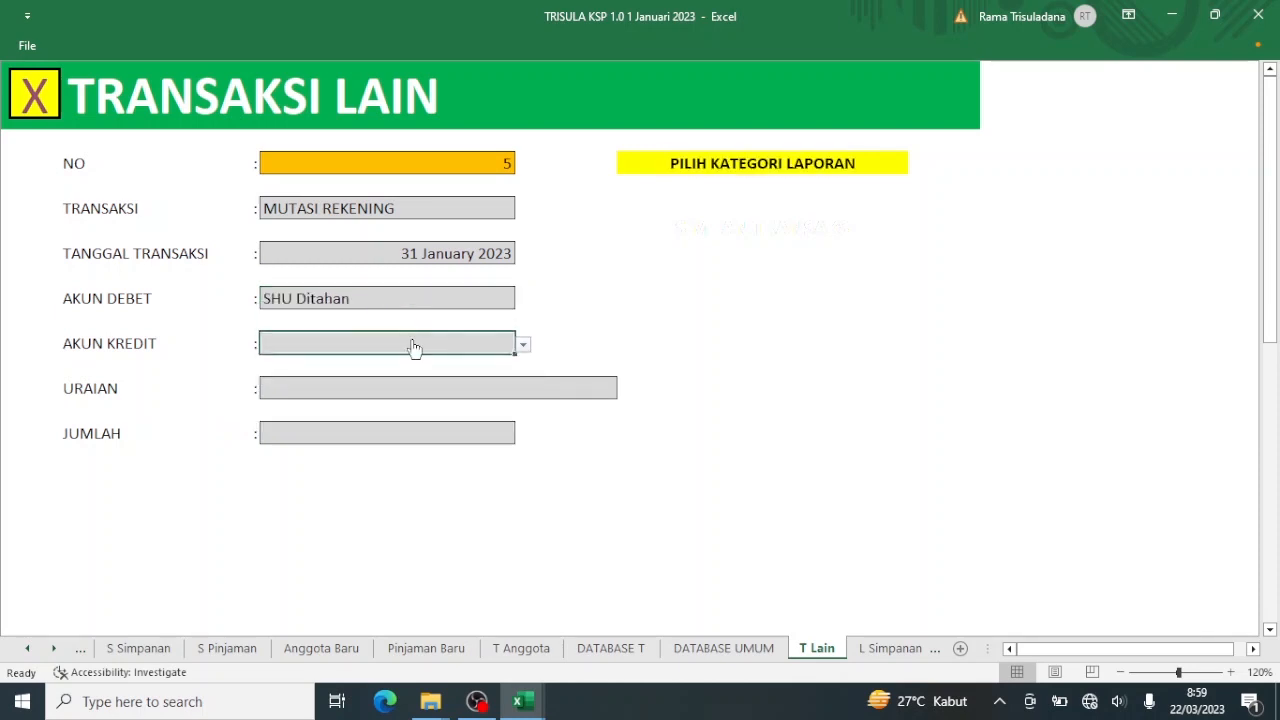
left_click(523, 345)
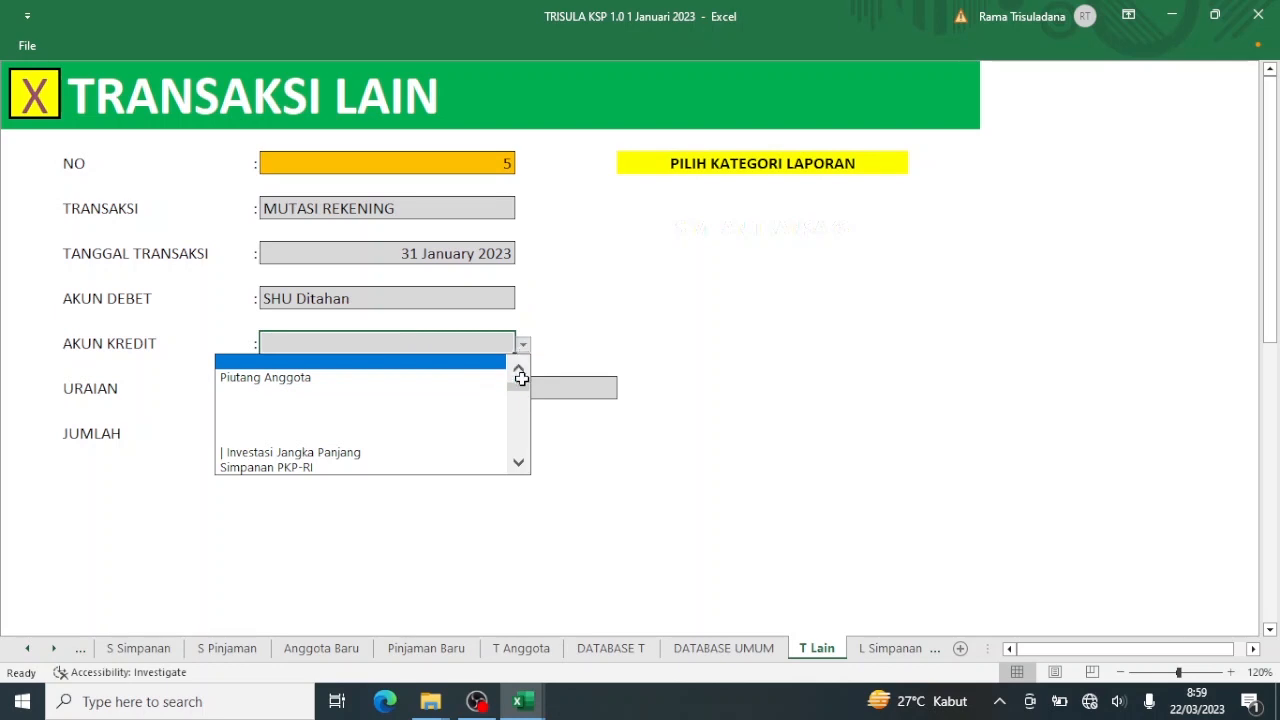
left_click(520, 371)
left_click(520, 371)
left_click(520, 371)
left_click(520, 371)
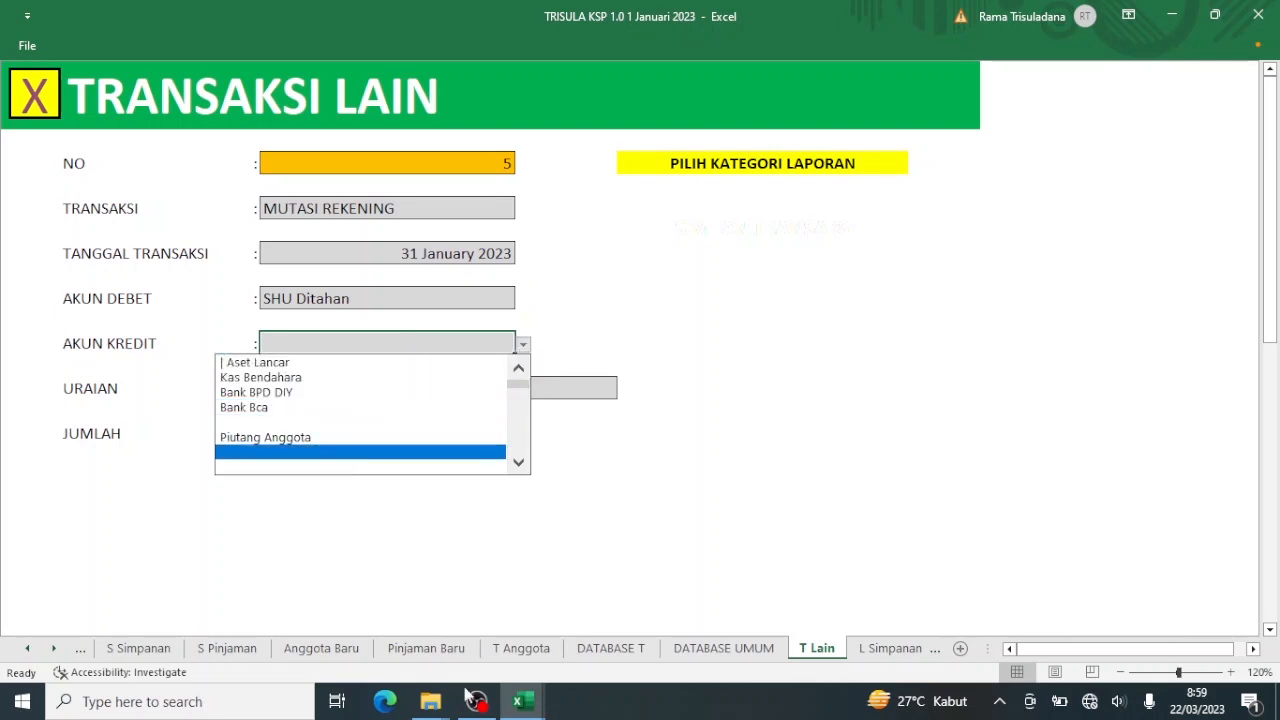
left_click(518, 702)
left_click(579, 637)
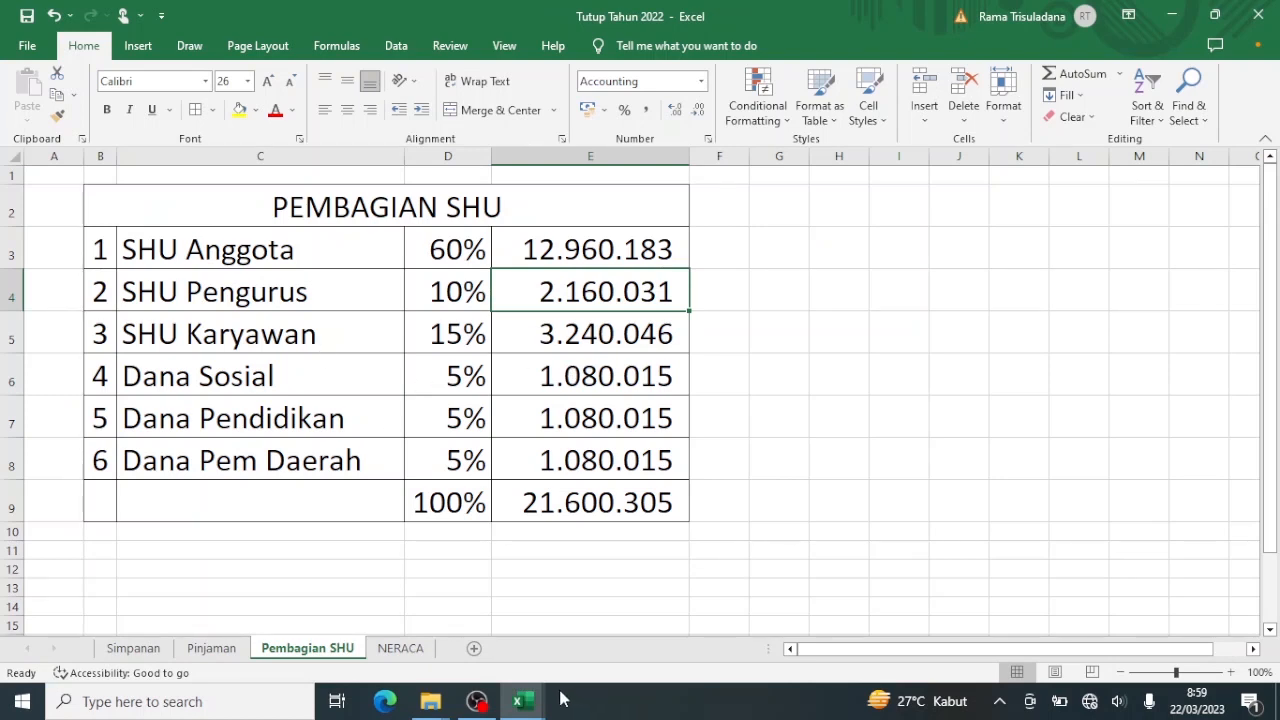
left_click(520, 702)
left_click(472, 633)
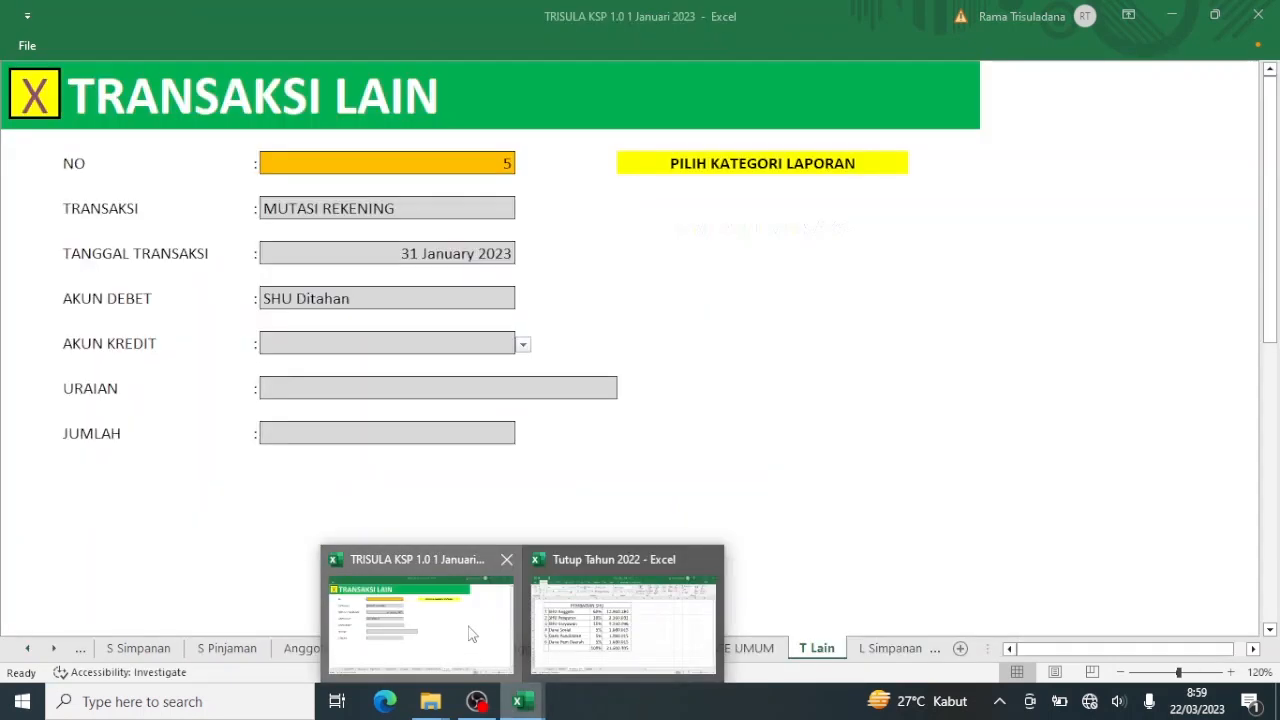
Scroll to the end of the credit account list and choose Dana Pengurus.
left_click(523, 345)
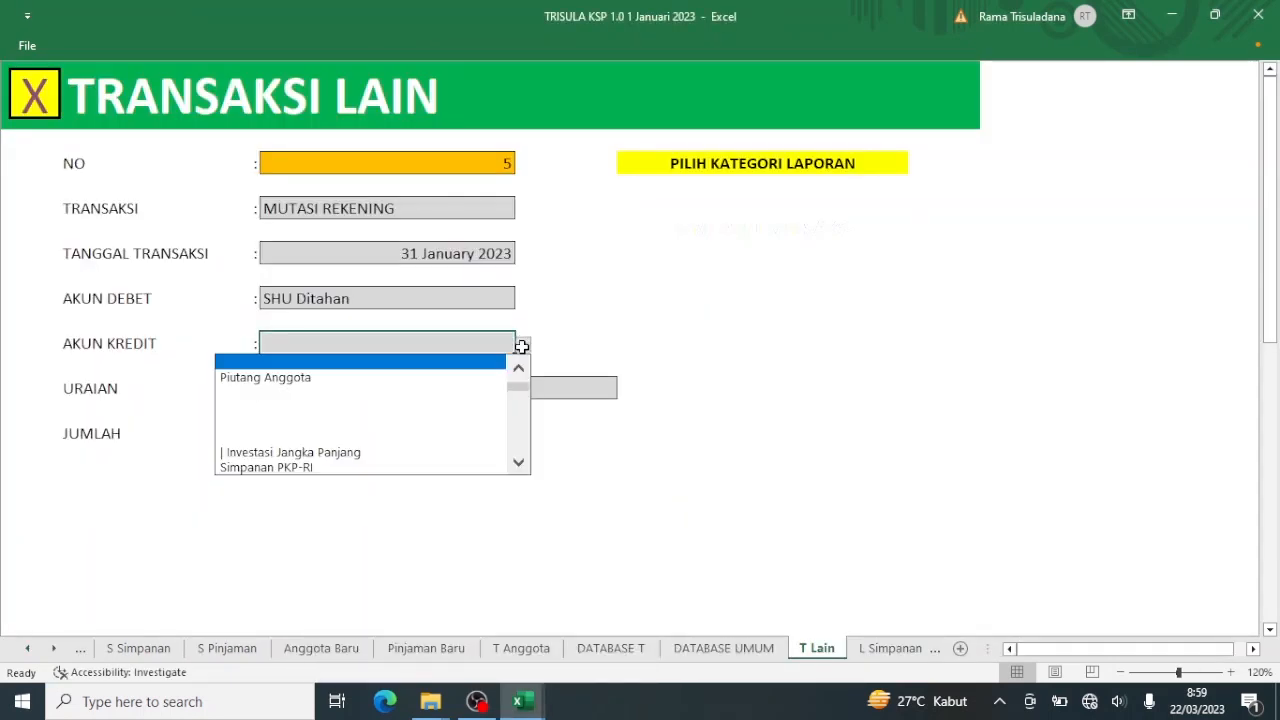
scroll(521, 371, "up", 3)
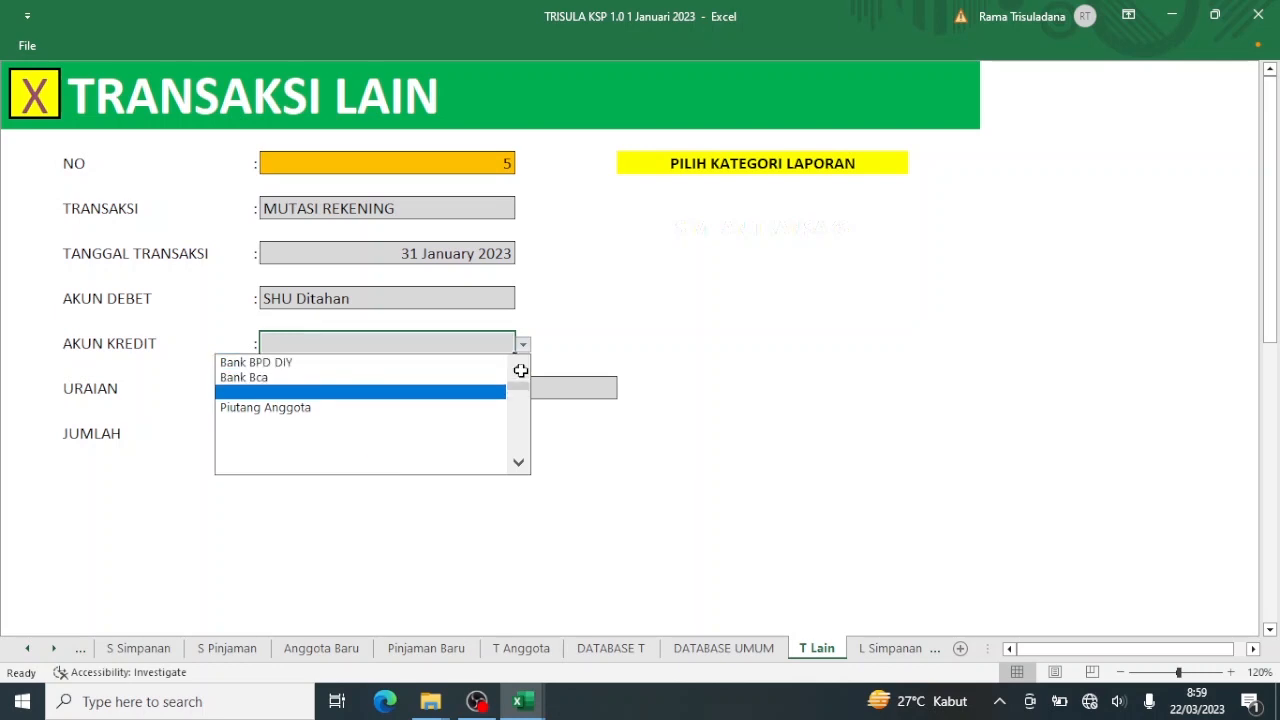
left_click(519, 465)
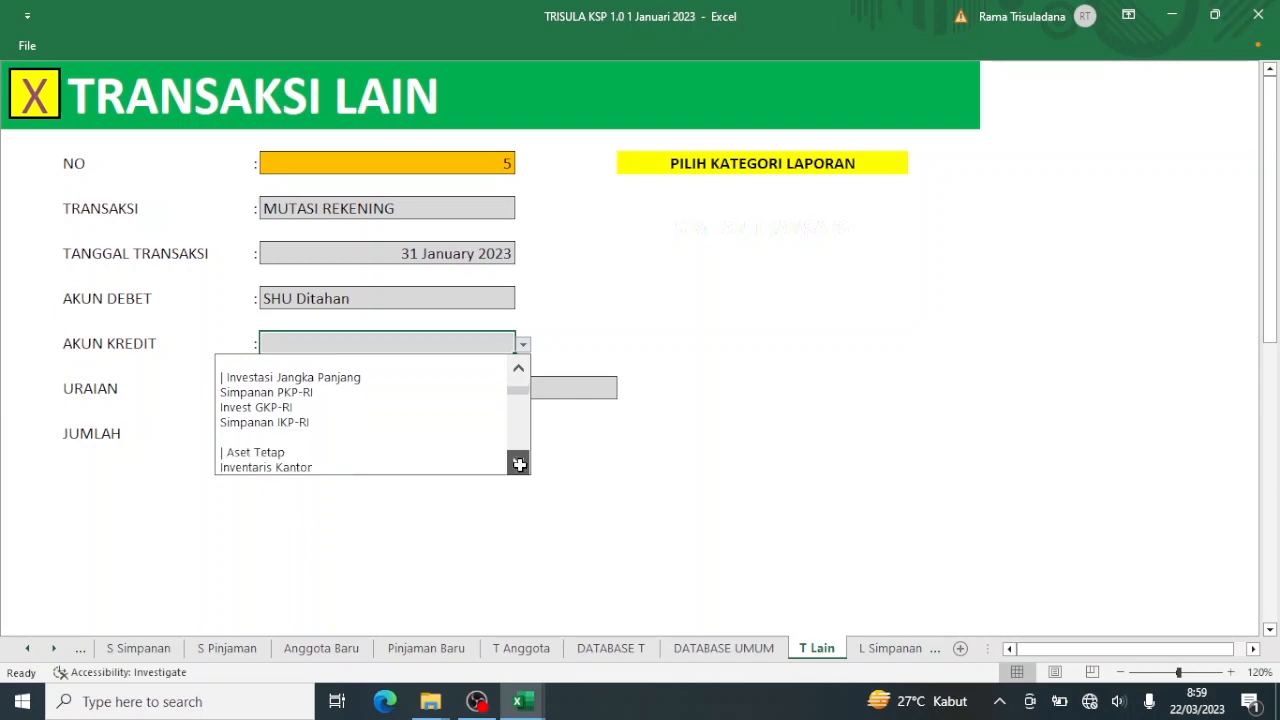
left_click(519, 465)
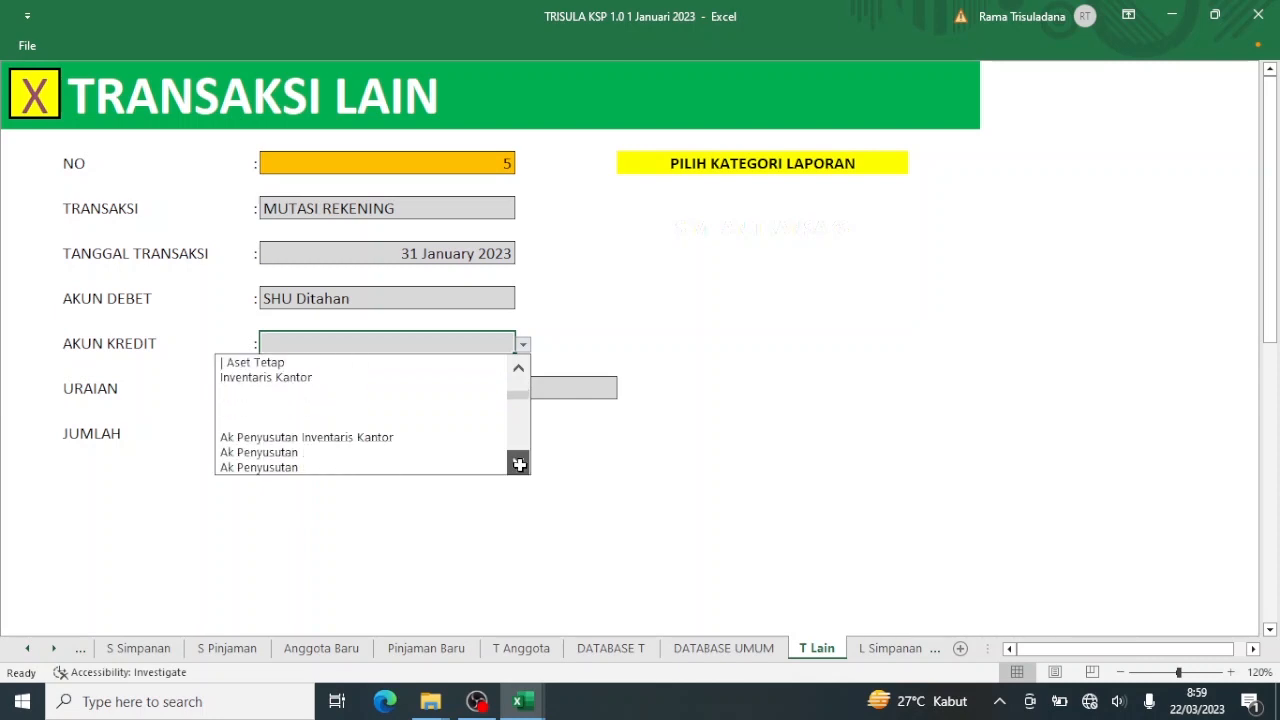
left_click(519, 465)
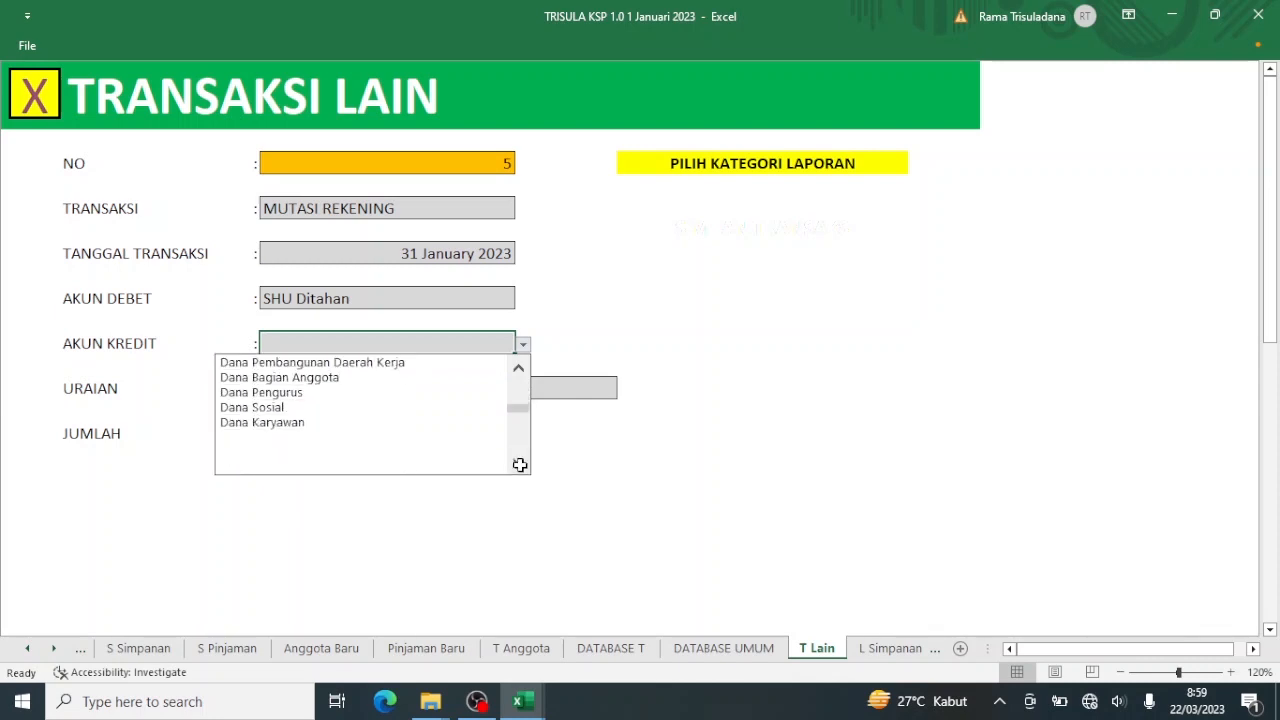
left_click(409, 391)
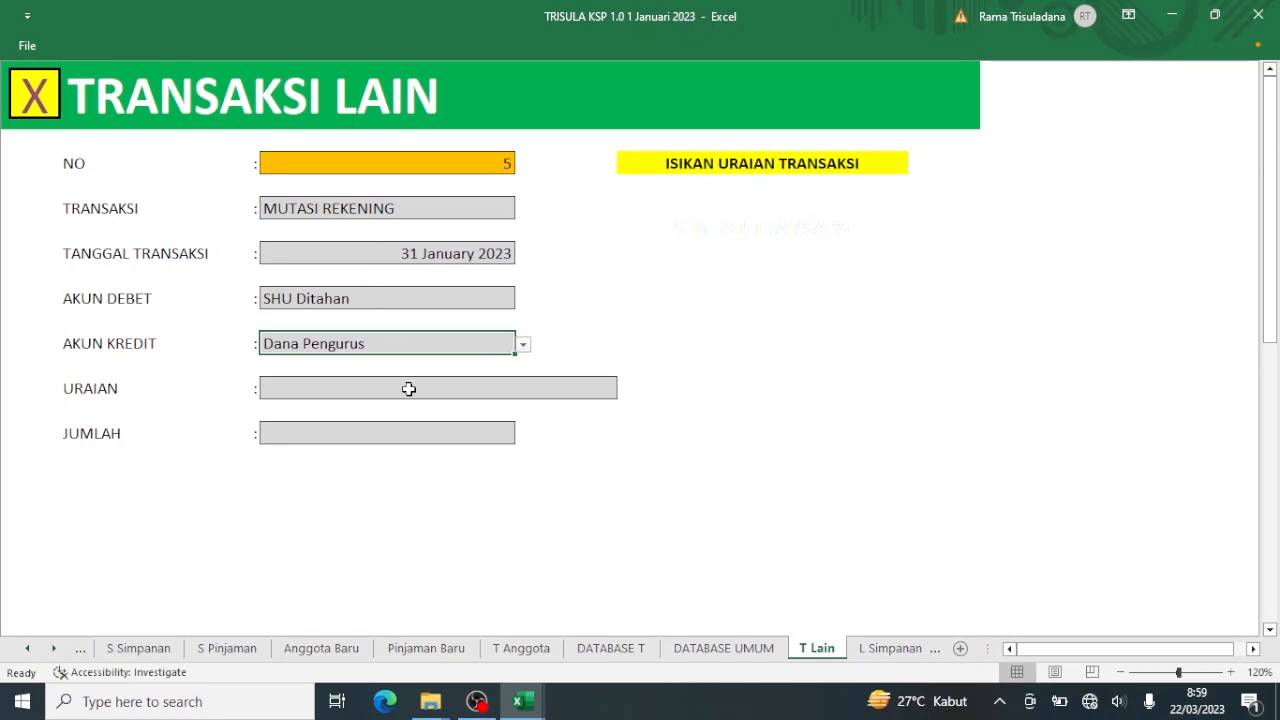
Enter 'Pembagian SHU' as the URAIAN description.
left_click(425, 392)
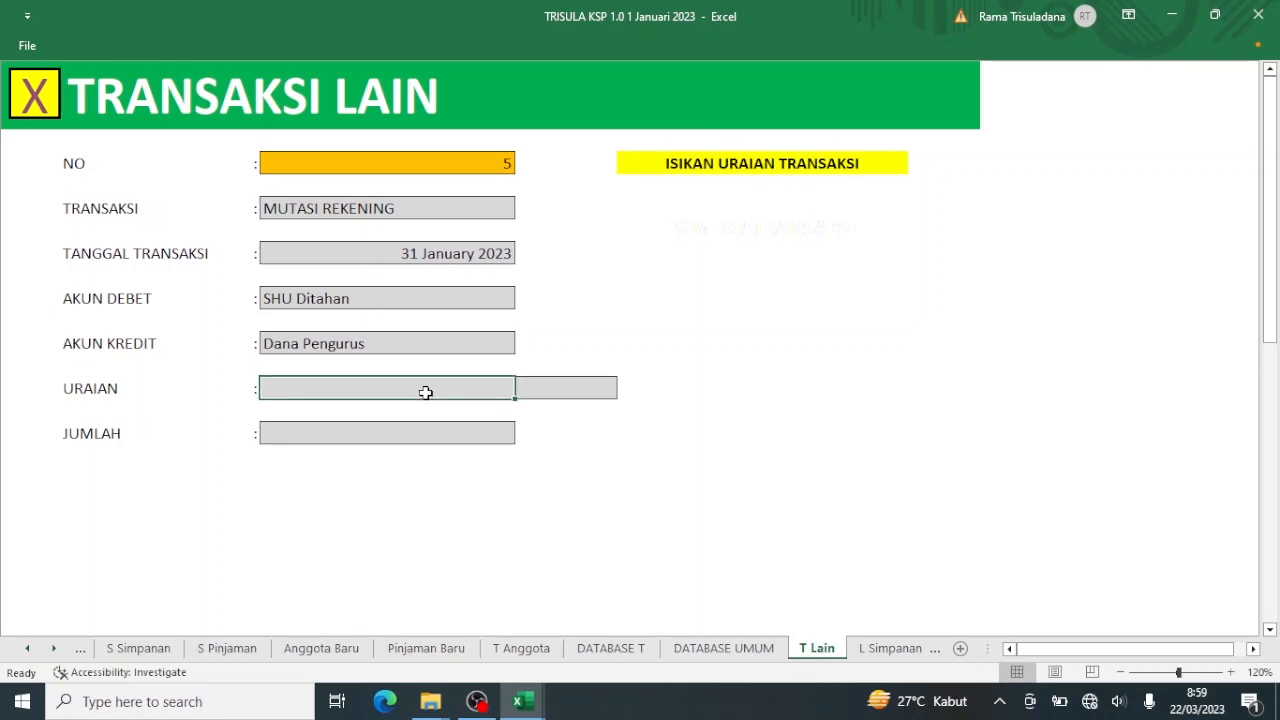
type("Pembagian SHU")
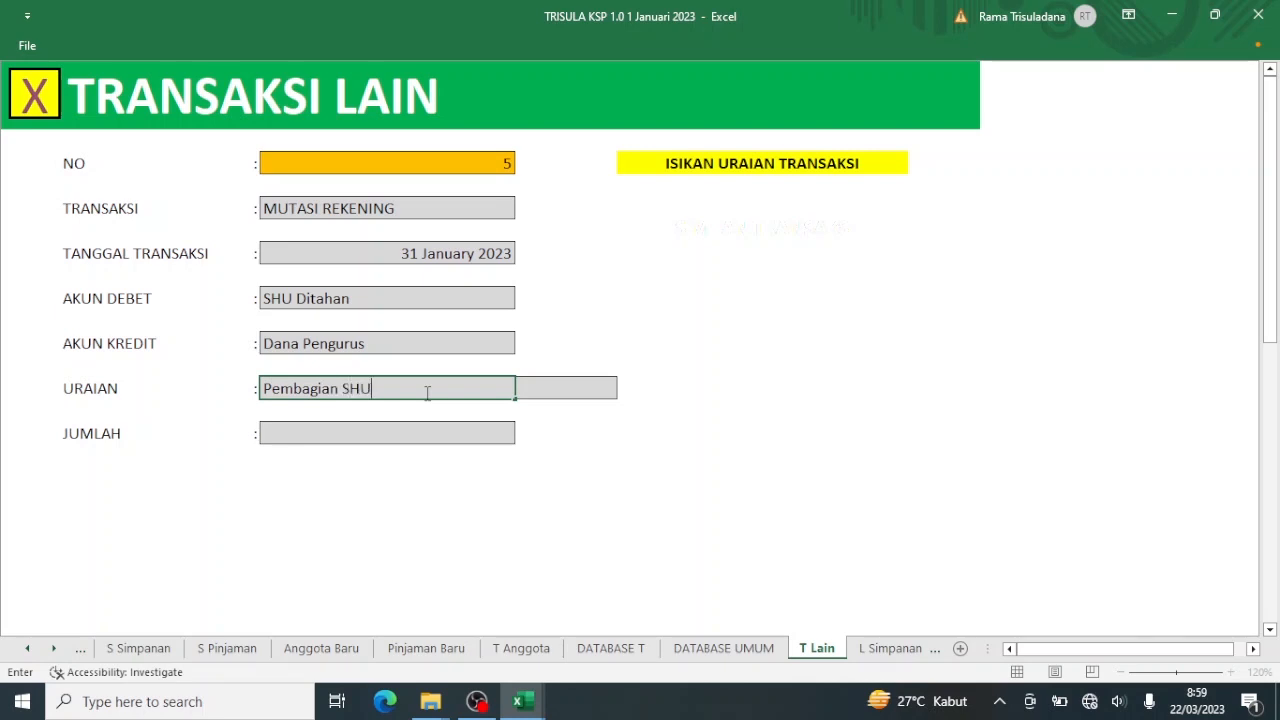
key("Return")
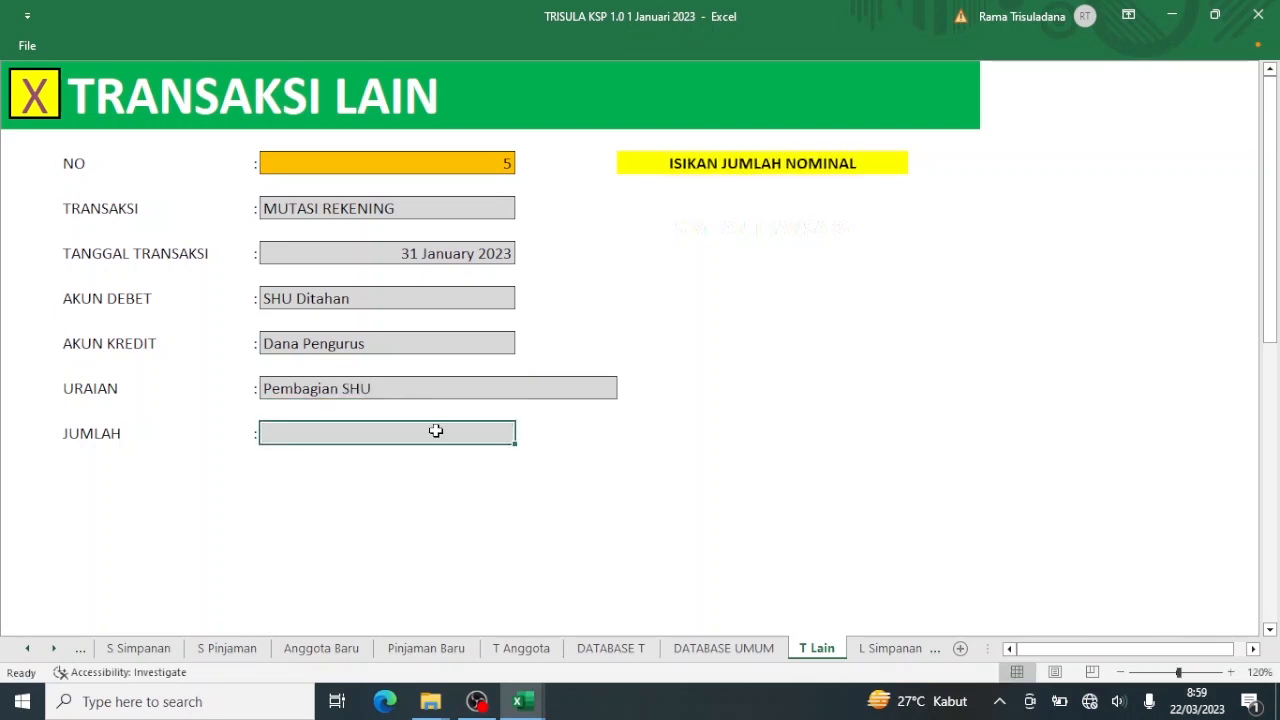
Copy the 2.160.031 SHU Pengurus amount from E4 in Tutup Tahun 2022.
right_click(436, 431)
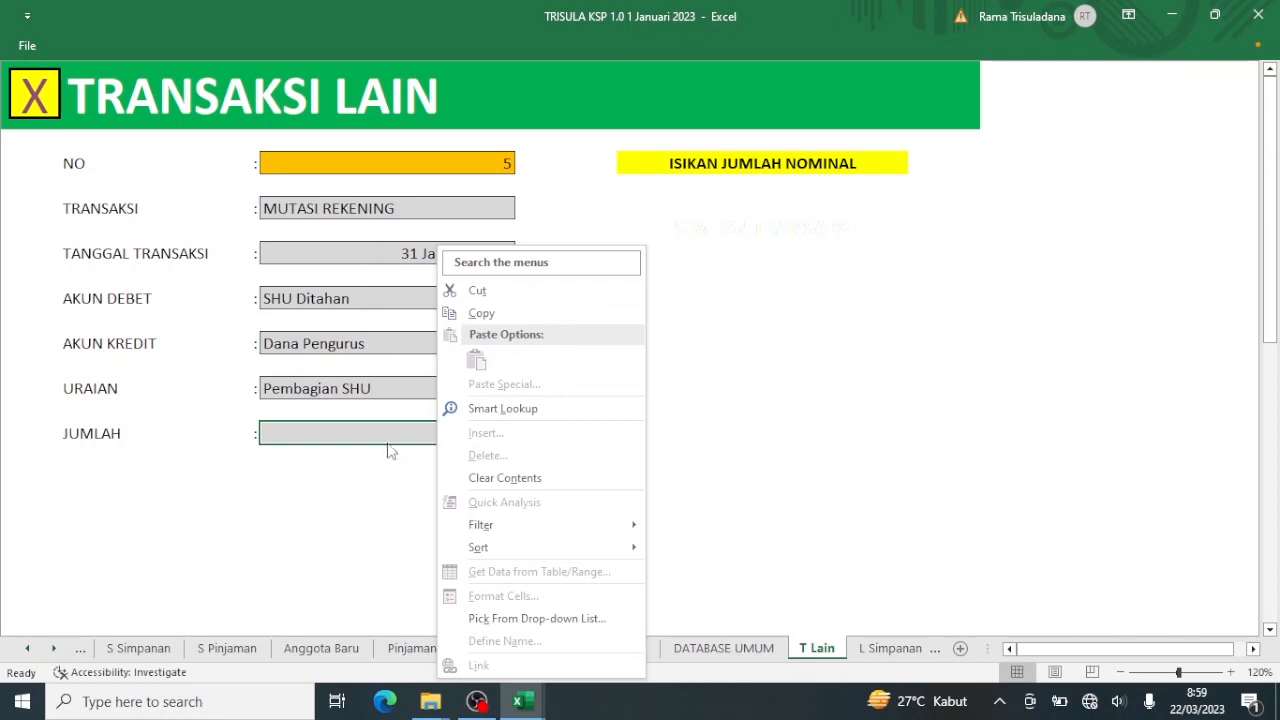
left_click(396, 441)
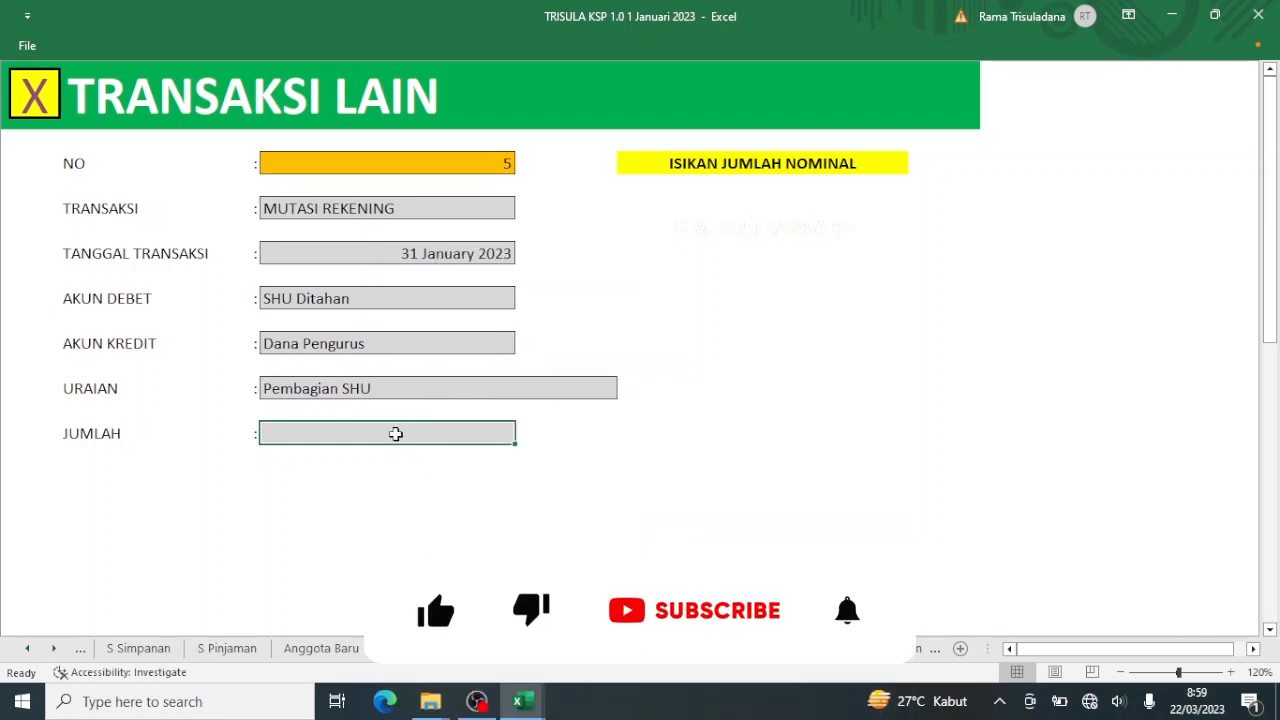
right_click(396, 436)
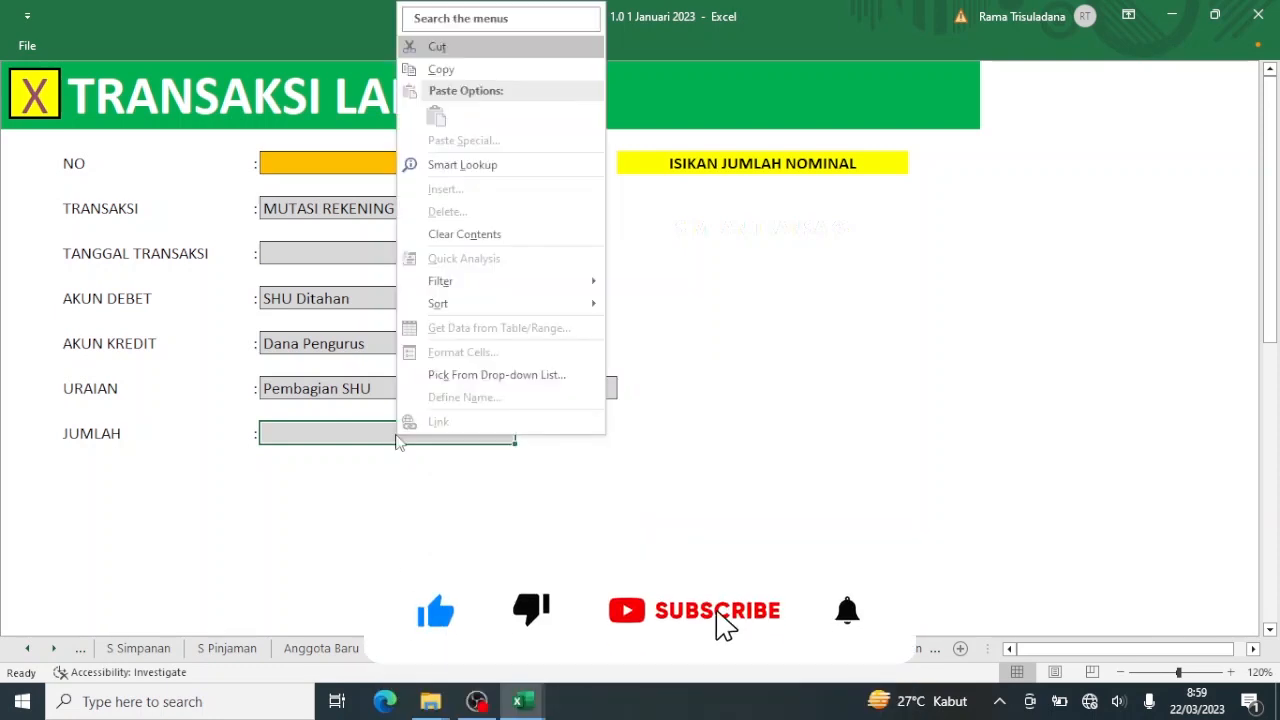
left_click(384, 434)
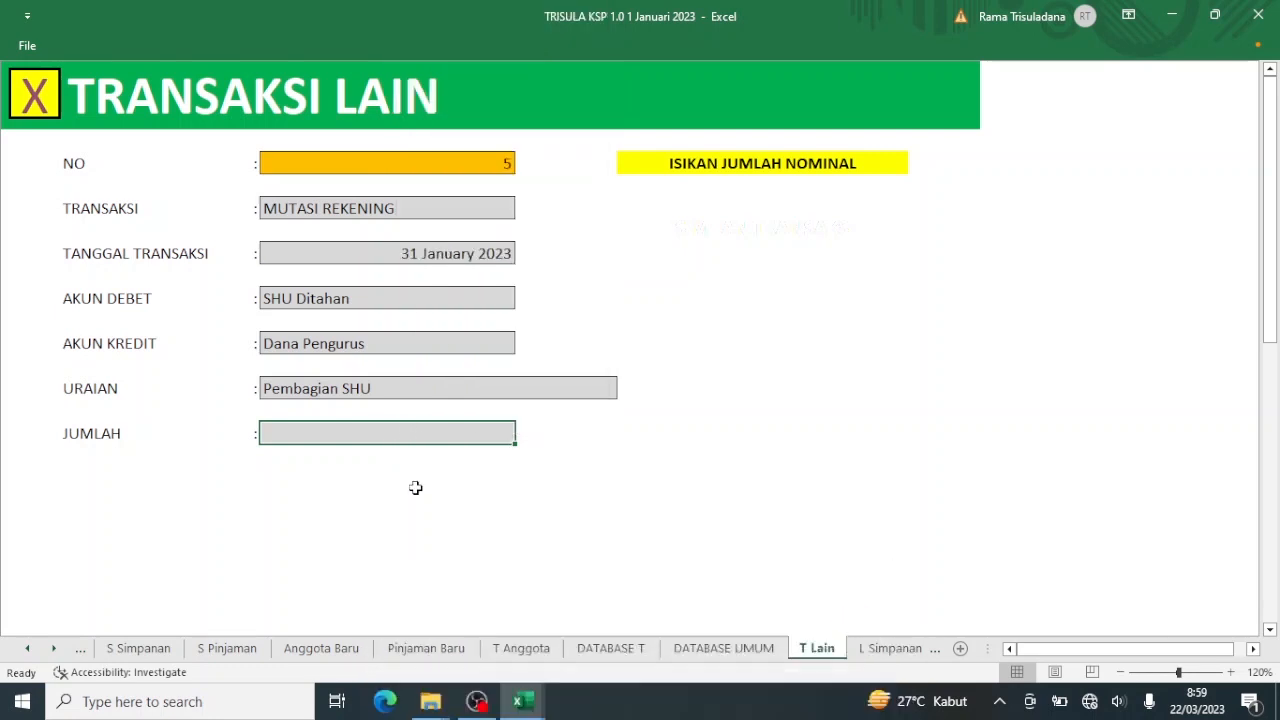
mouse_move(519, 700)
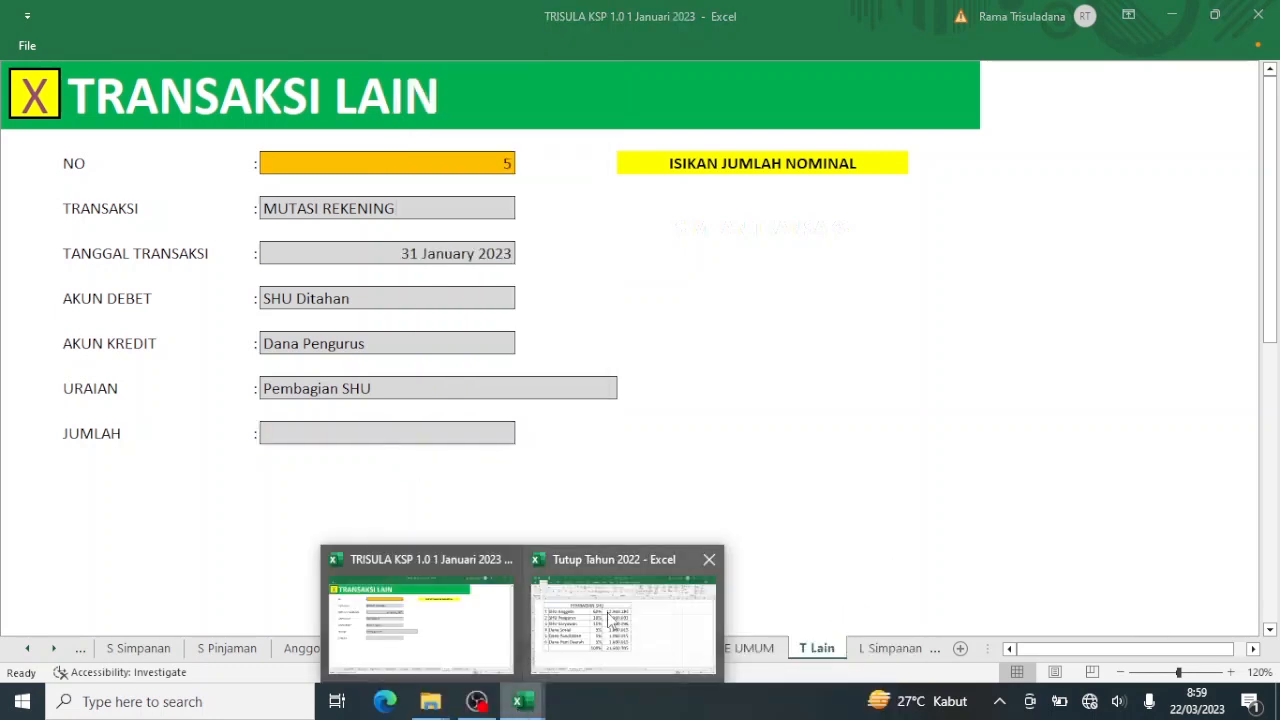
left_click(610, 622)
left_click(620, 303)
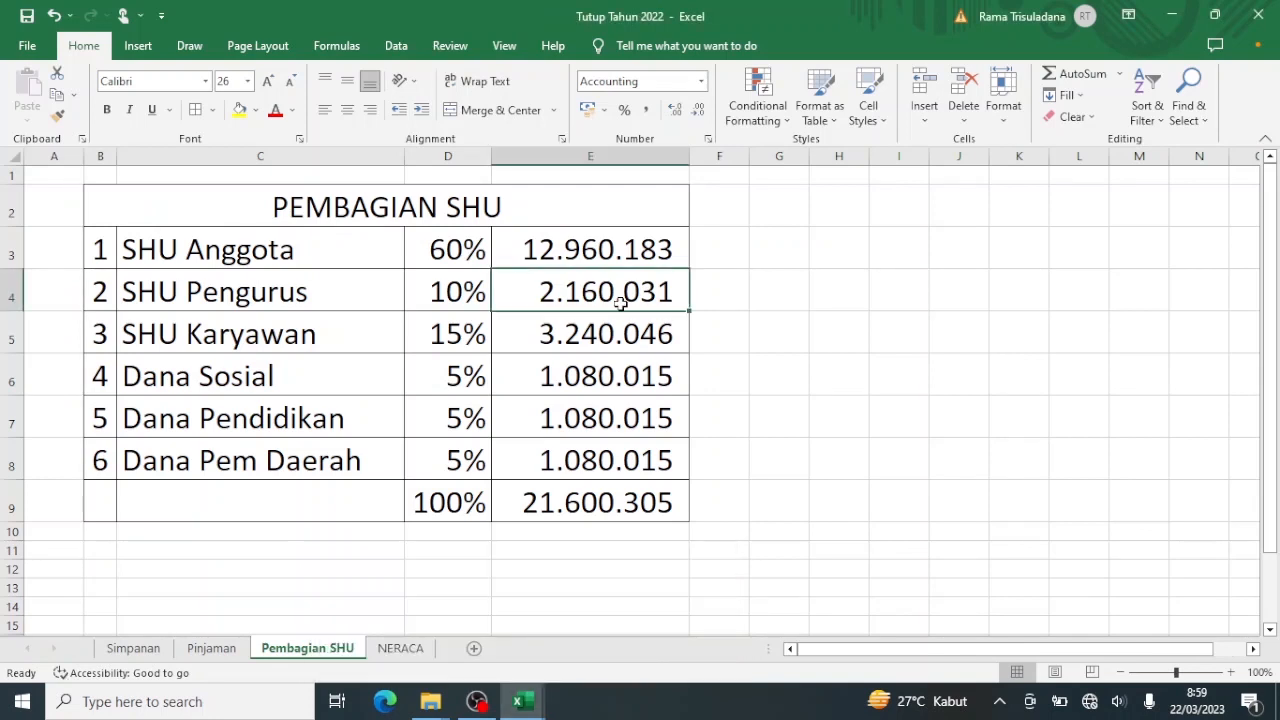
key("ctrl+c")
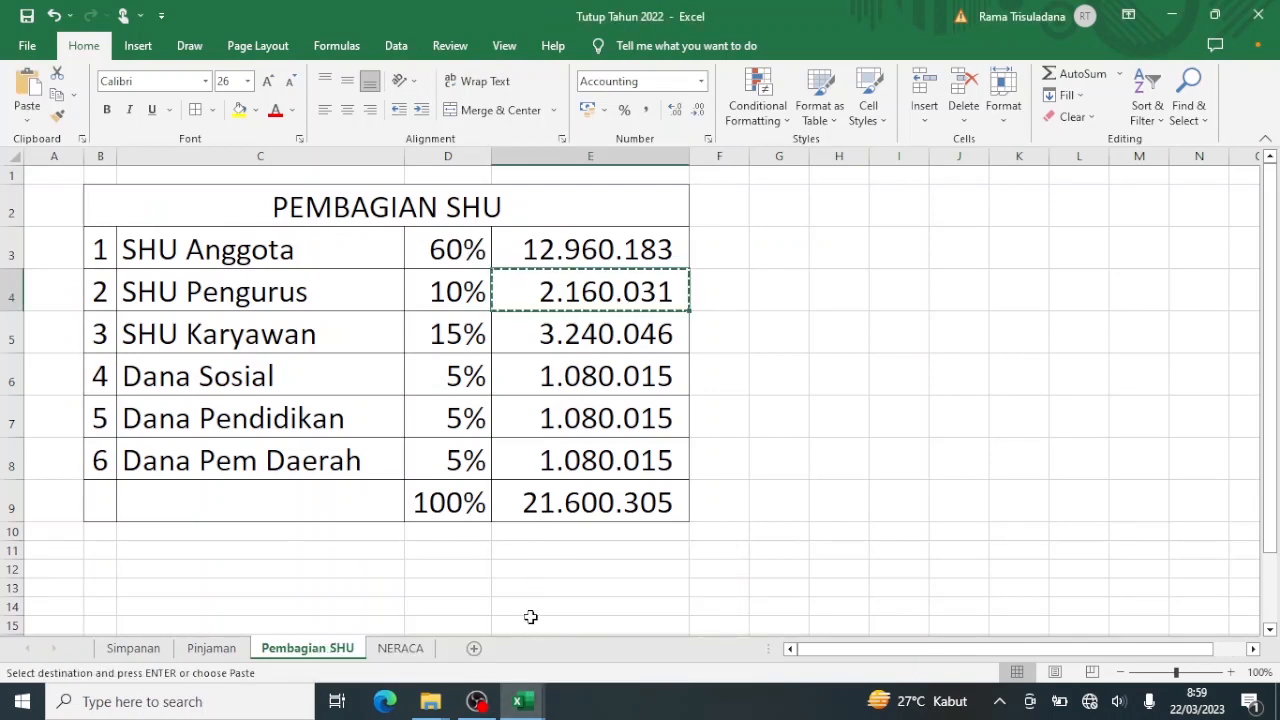
mouse_move(524, 705)
left_click(474, 640)
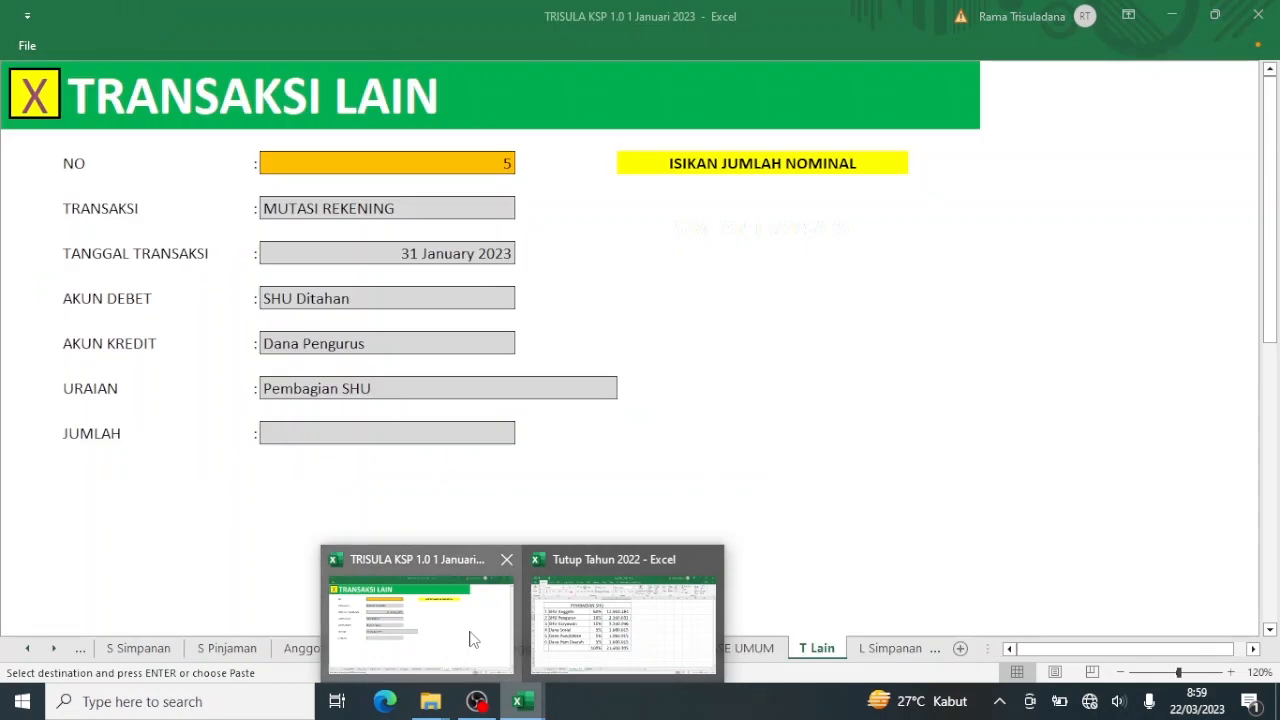
Paste 2.160.031 as a value into JUMLAH and go back to the main Menu.
left_click(431, 437)
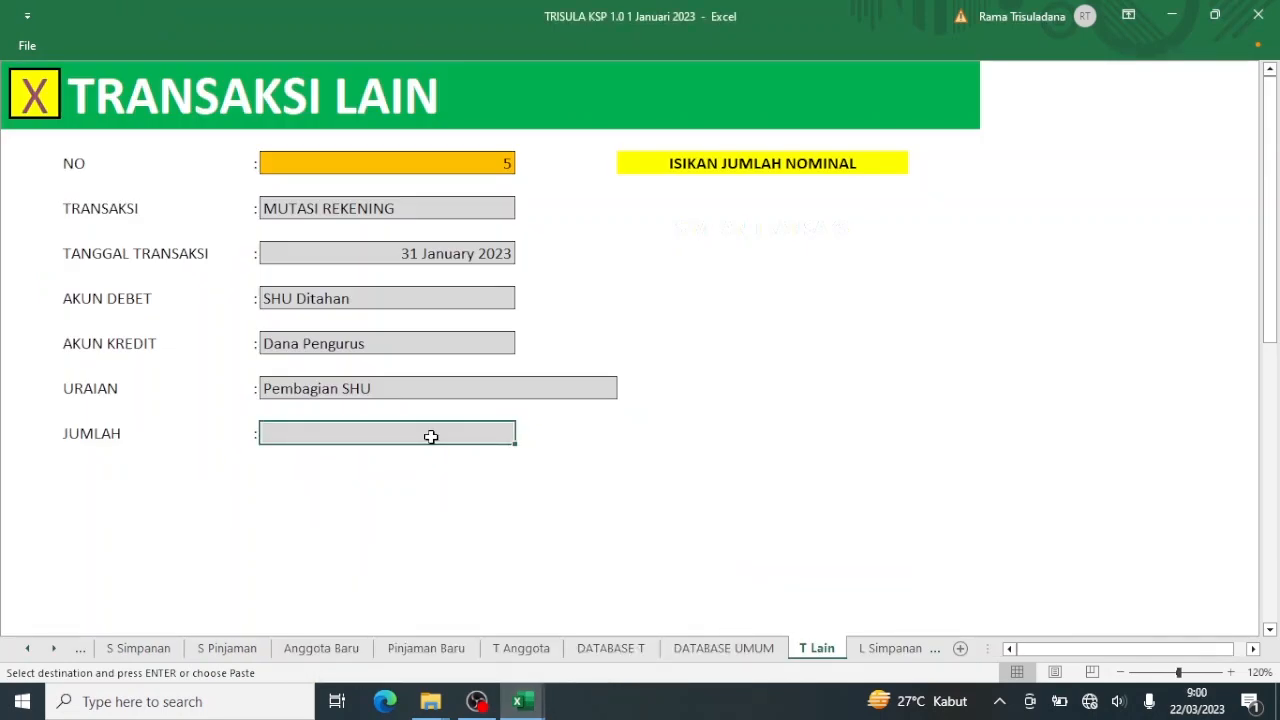
right_click(431, 437)
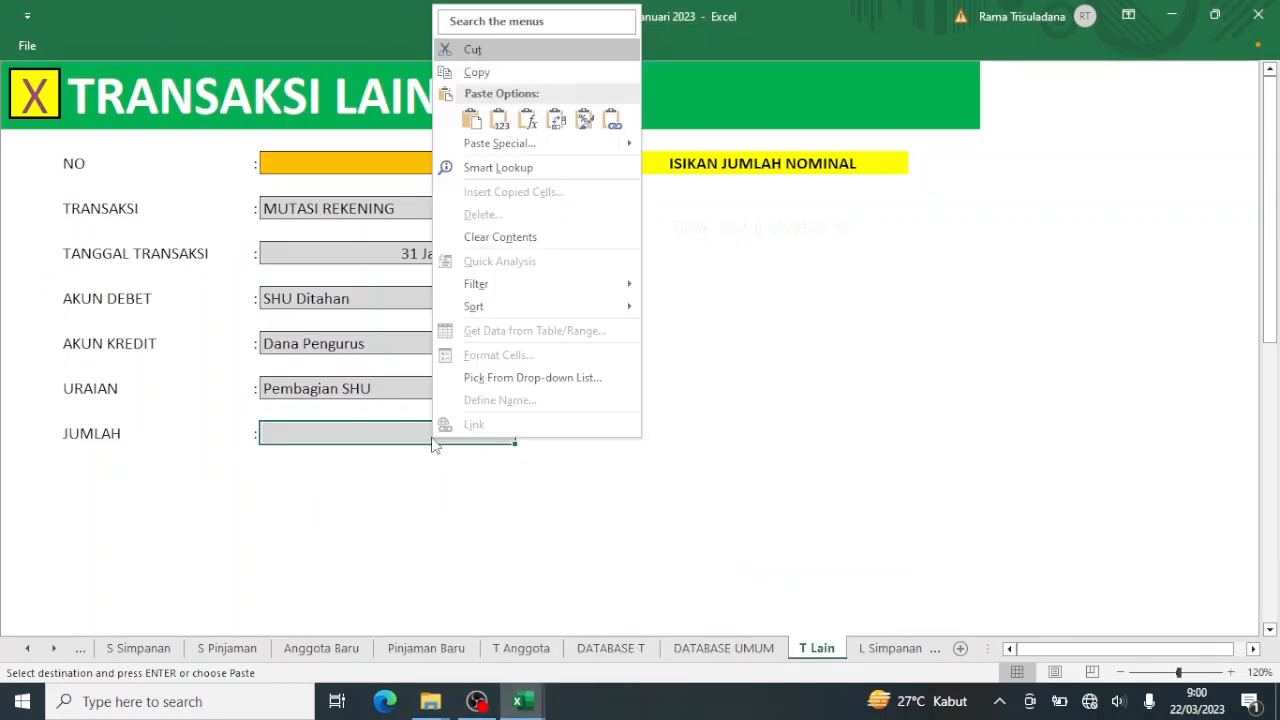
left_click(497, 122)
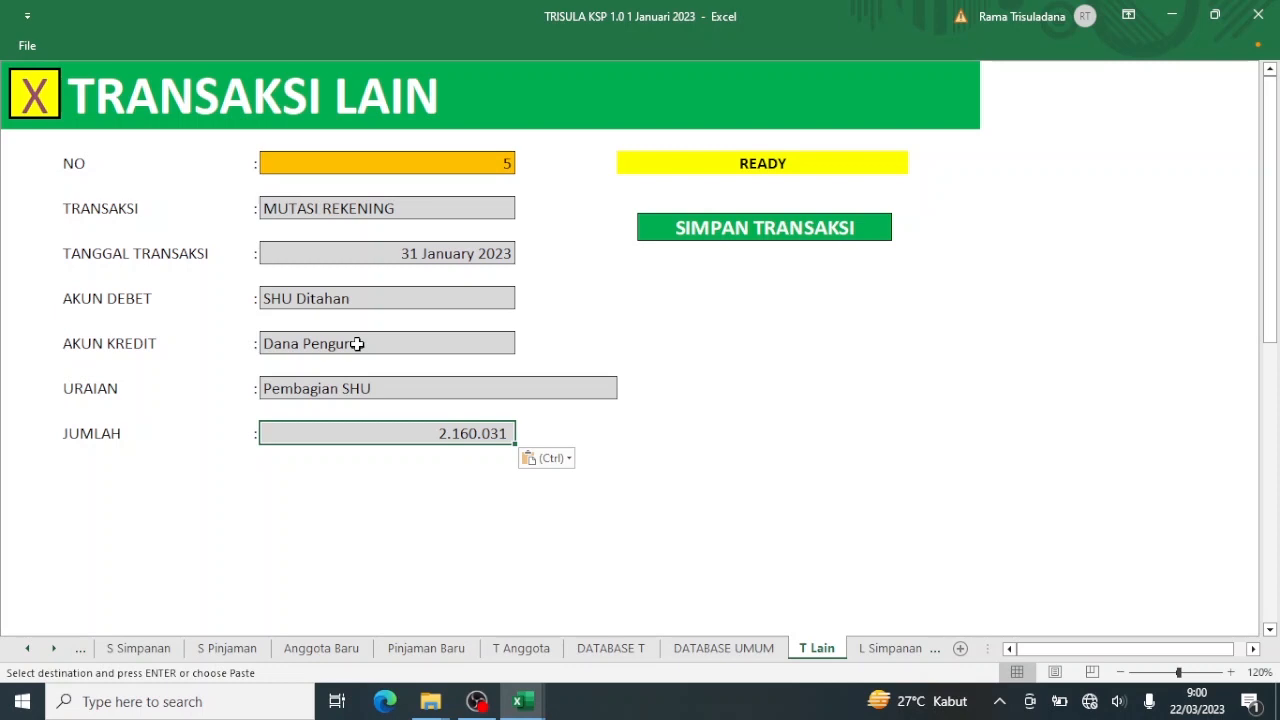
left_click(22, 97)
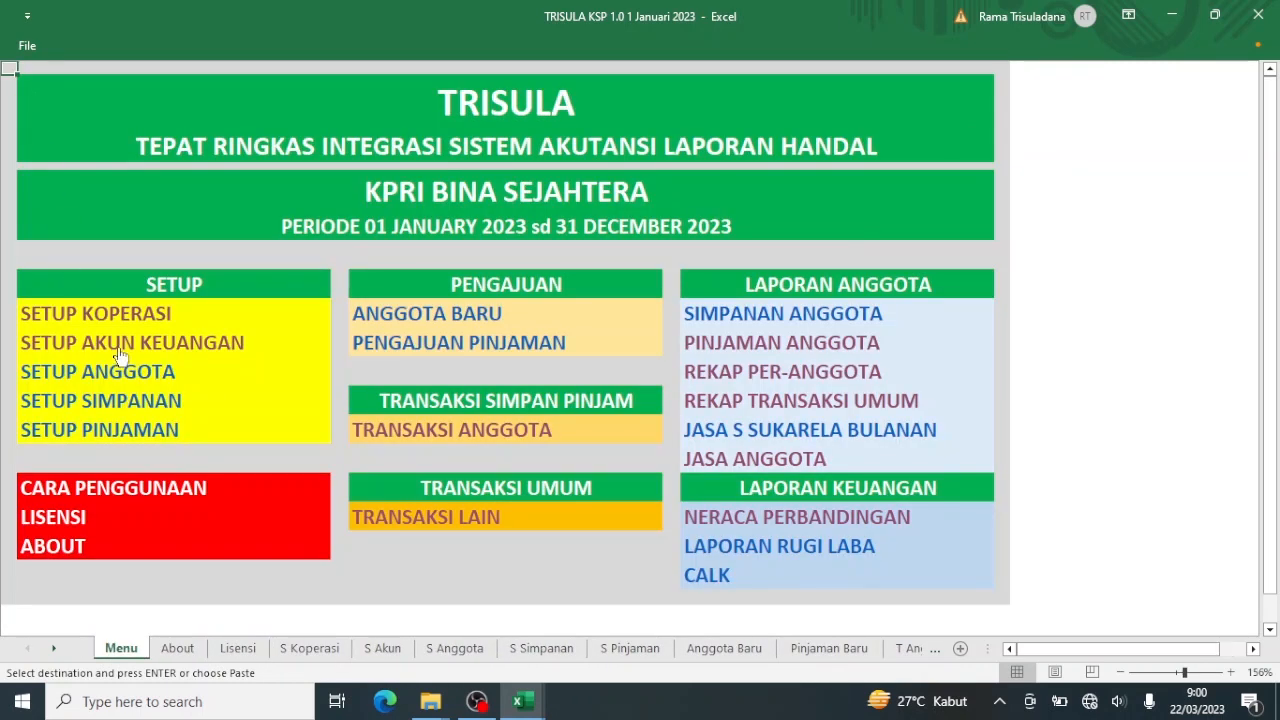
Rename the account in D42 of Setup Akun Keuangan to 'Dana Pengurus Elit'.
left_click(118, 340)
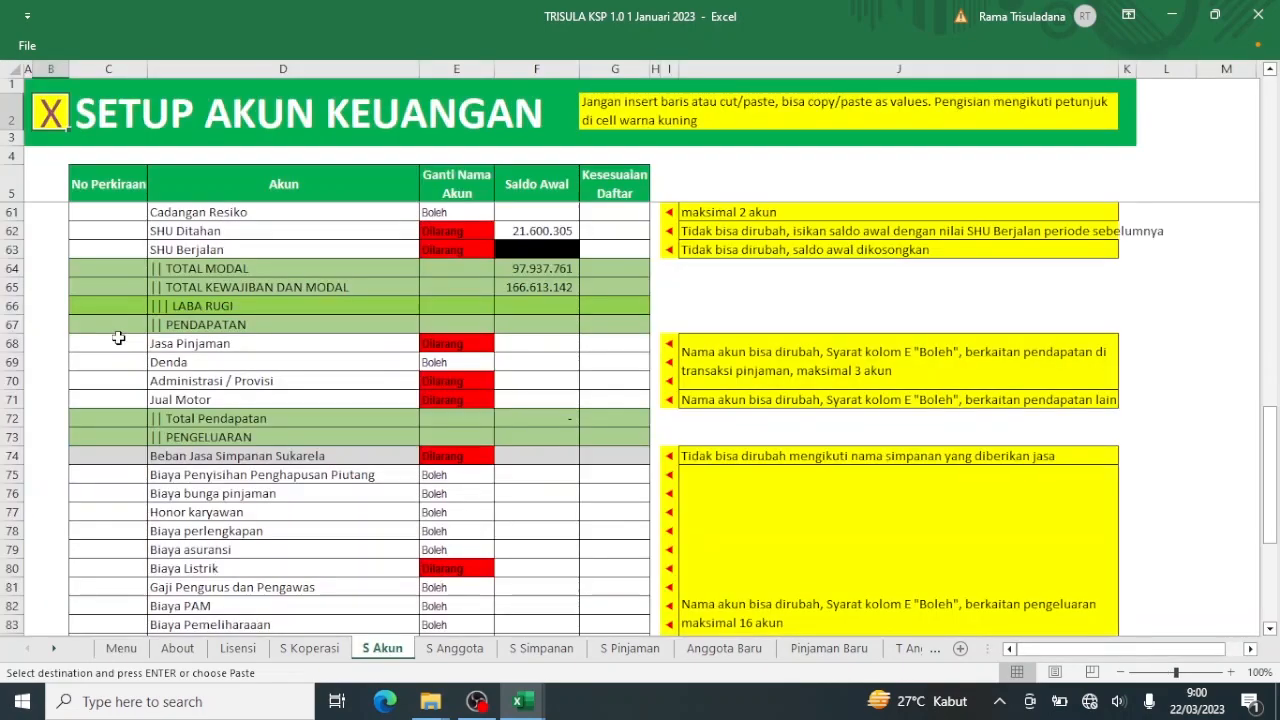
scroll(118, 338, "down", 5)
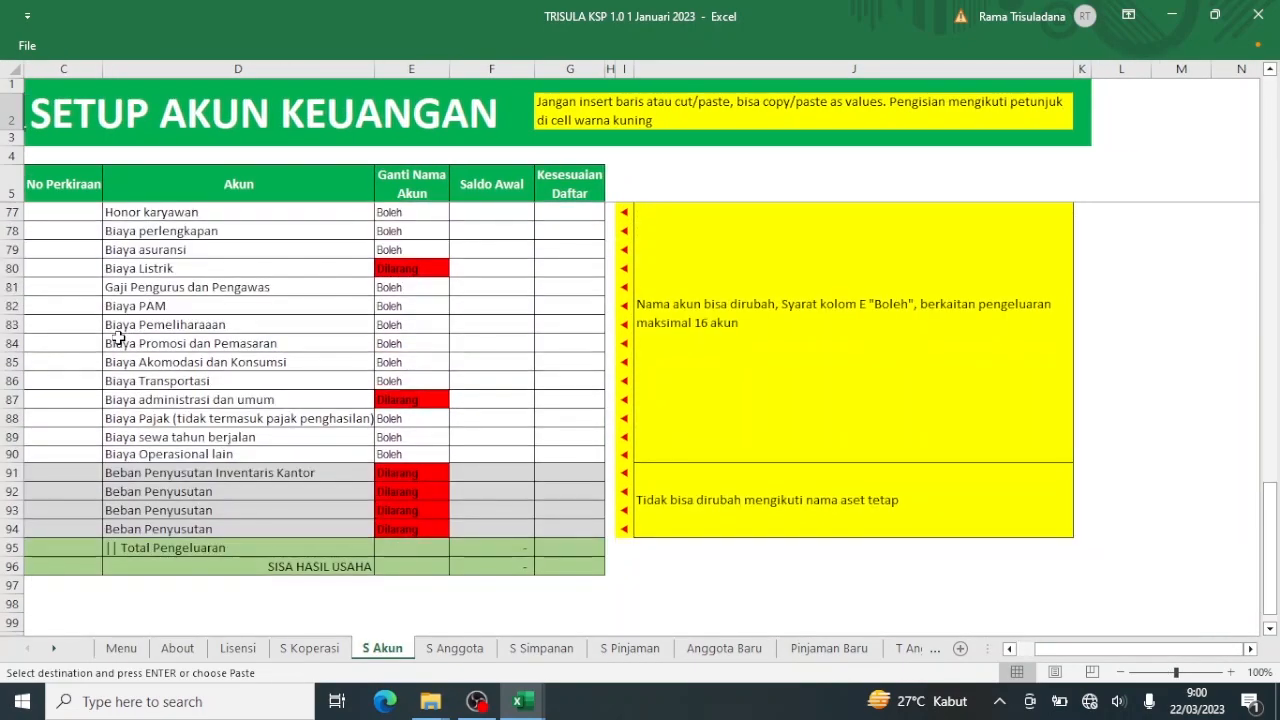
scroll(118, 338, "up", 14)
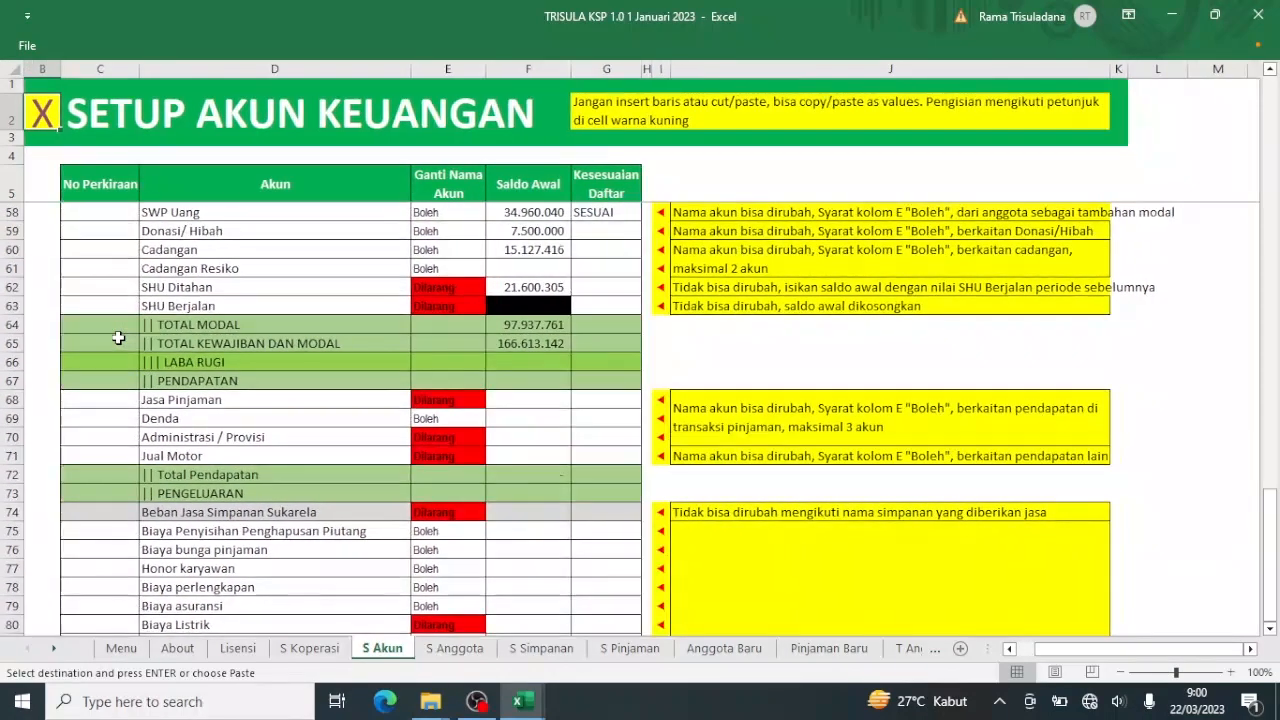
scroll(118, 338, "up", 1)
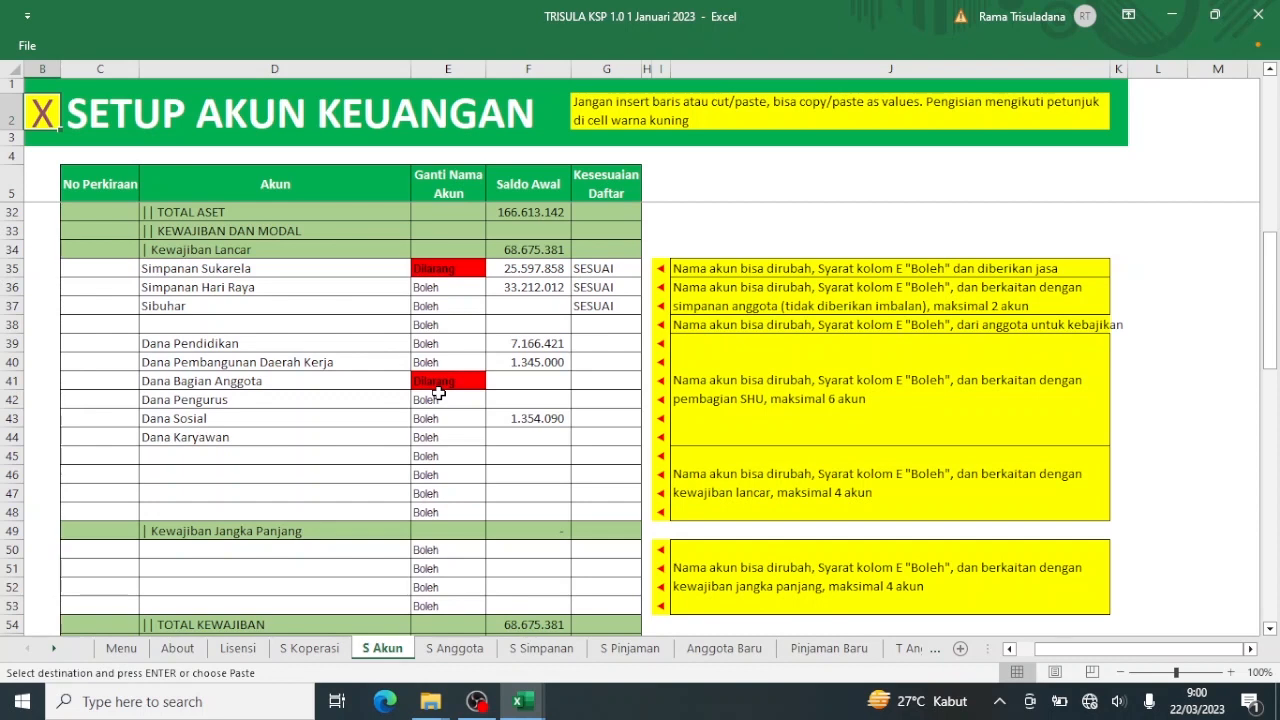
left_click(207, 403)
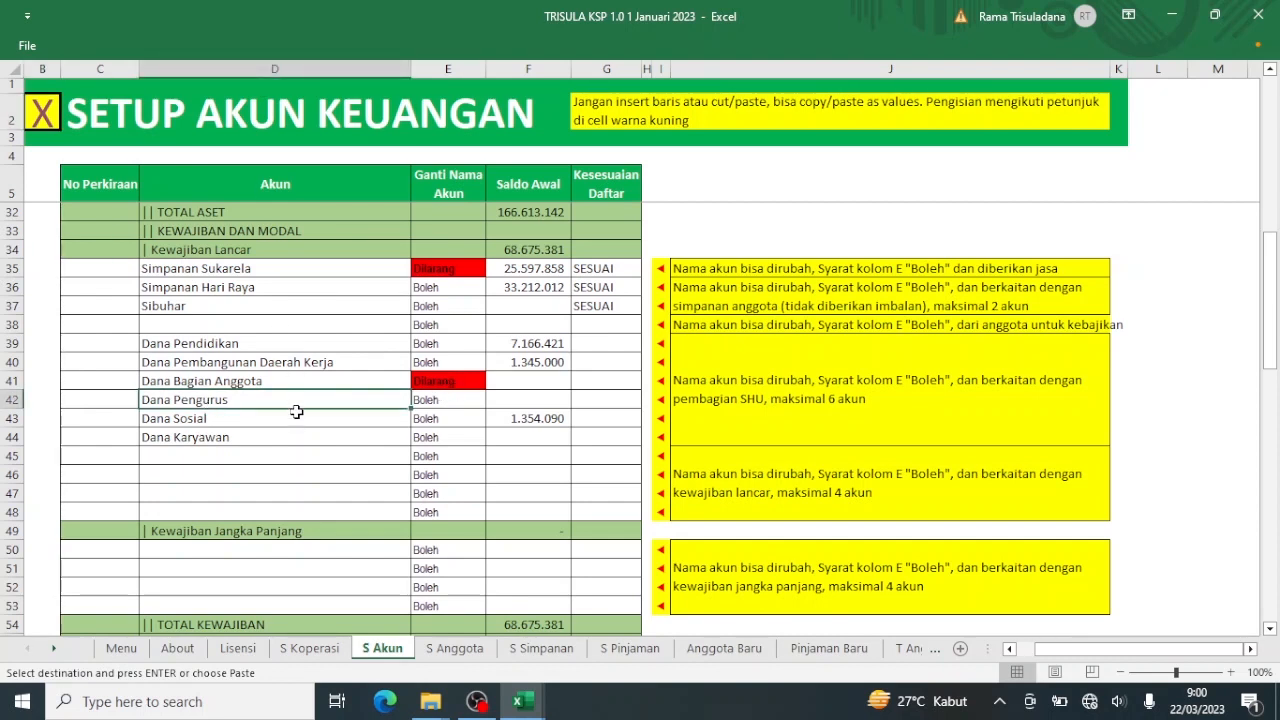
double_click(273, 400)
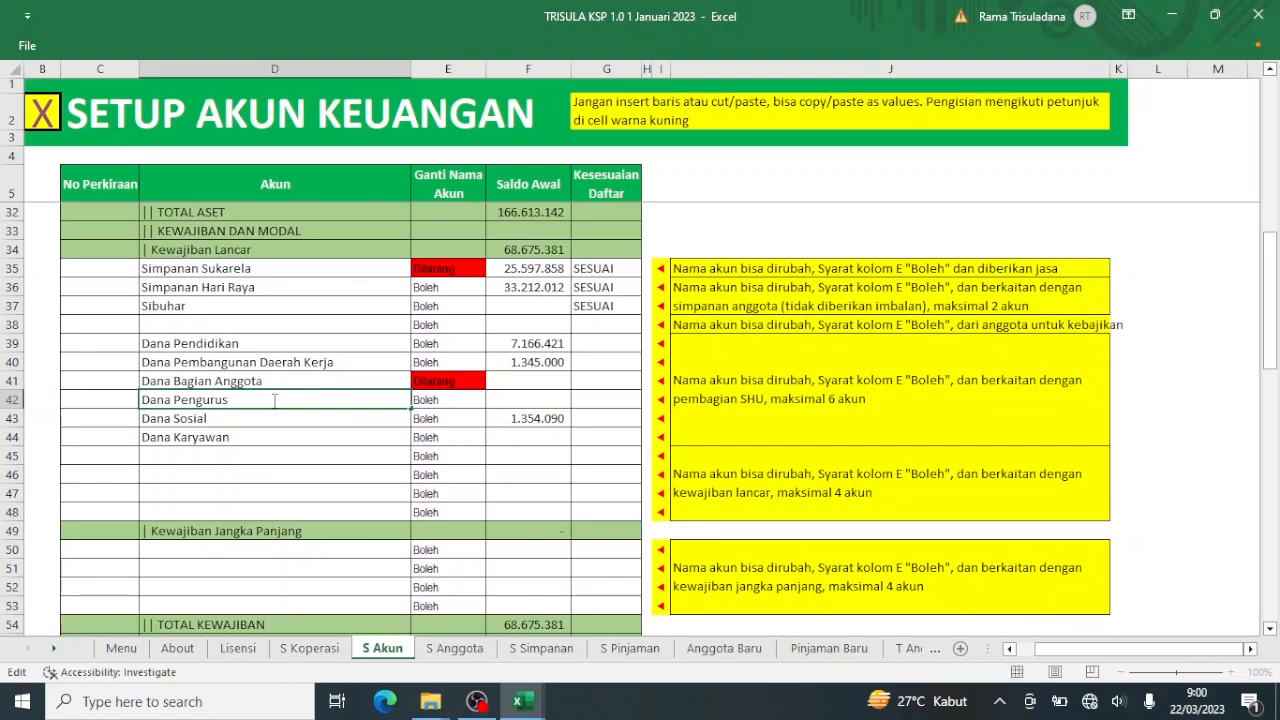
type("Elit")
key("Return")
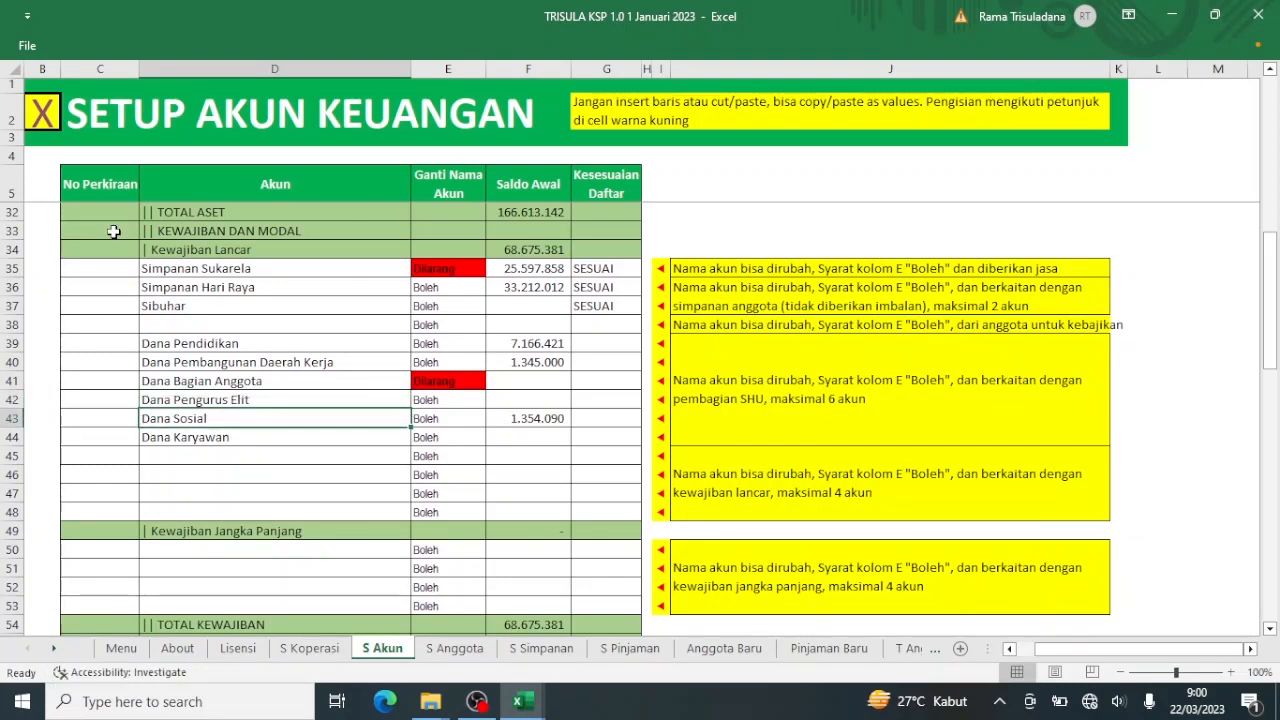
left_click(42, 118)
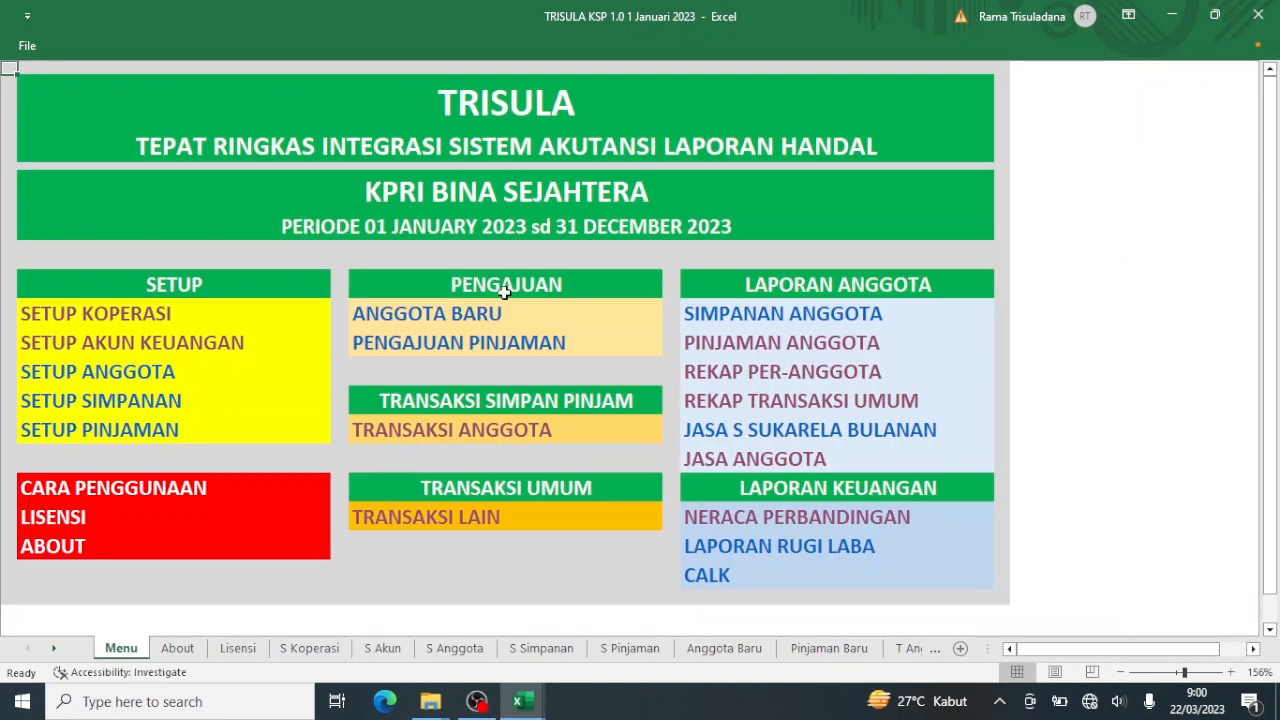
Choose Dana Pengurus Elit as the credit account and save transaction 5.
left_click(440, 520)
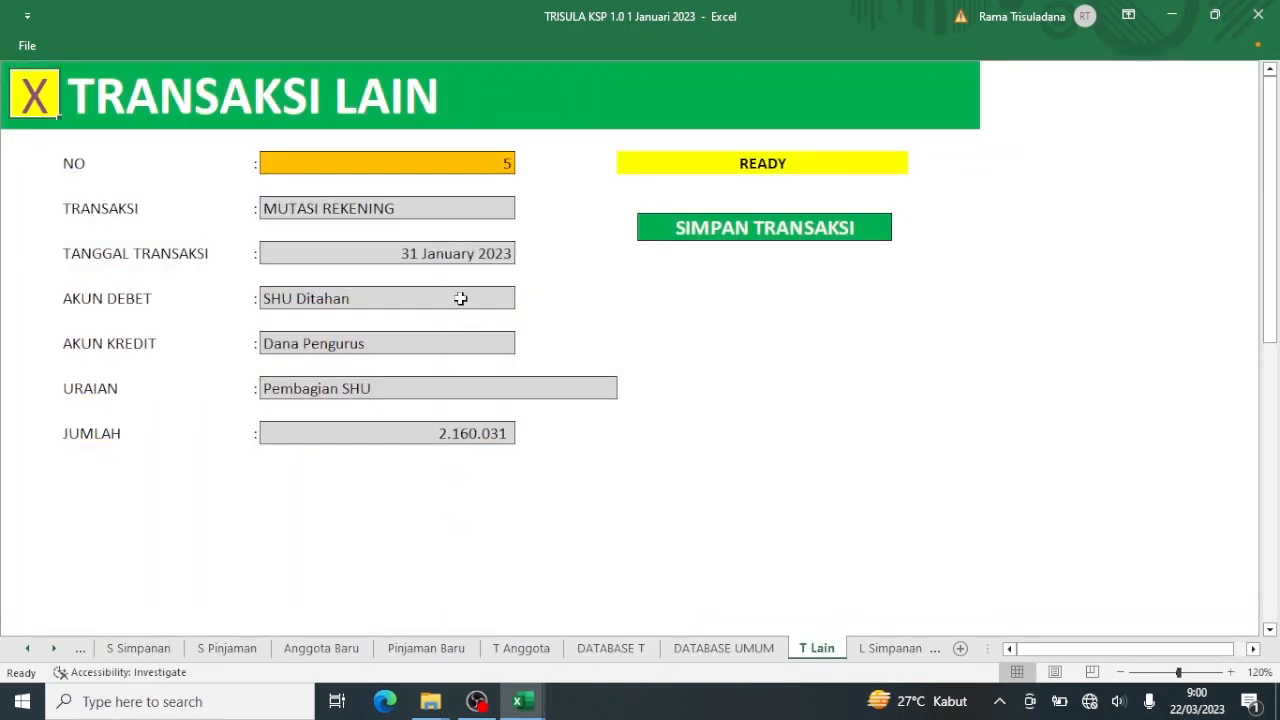
left_click(473, 349)
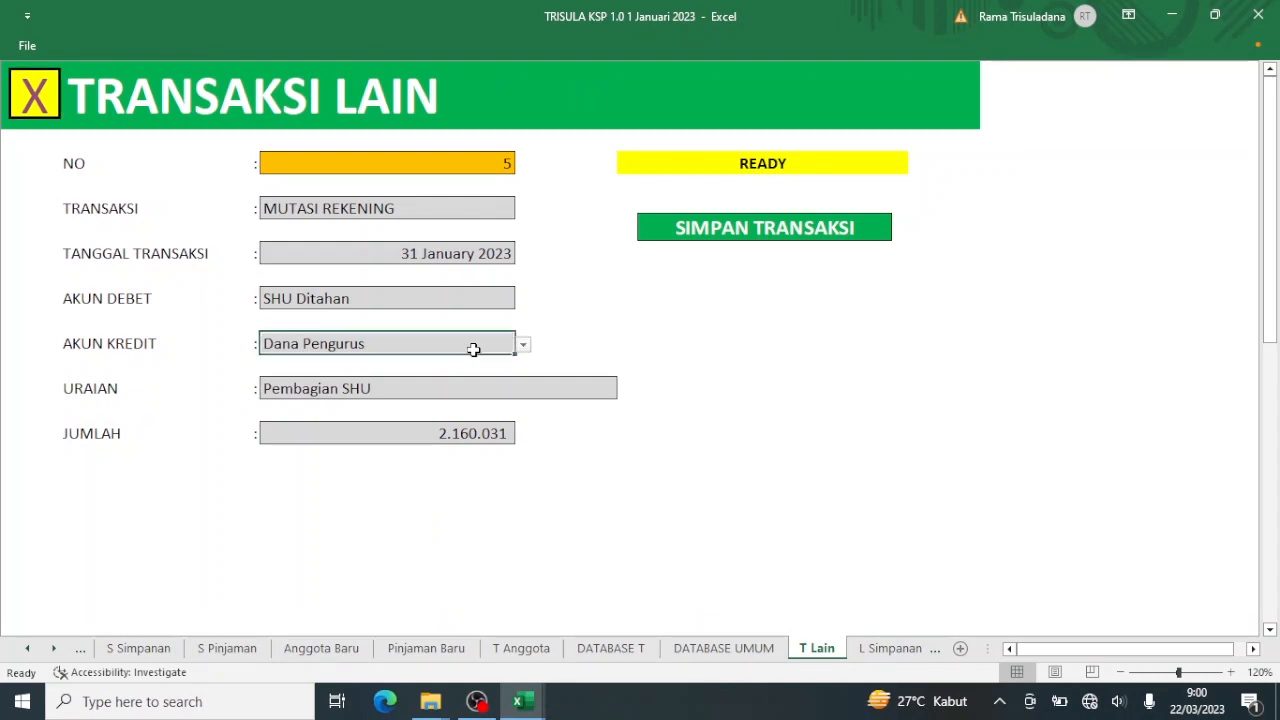
left_click(522, 347)
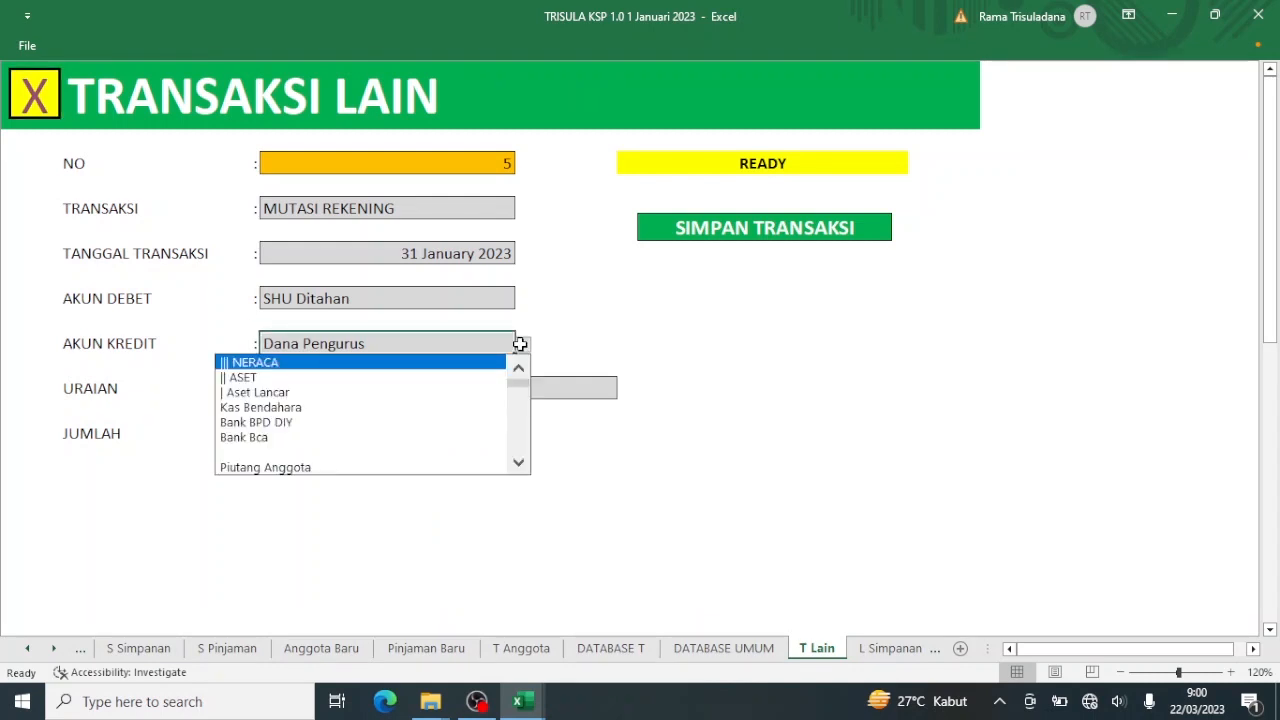
scroll(519, 432, "down", 3)
scroll(519, 432, "down", 5)
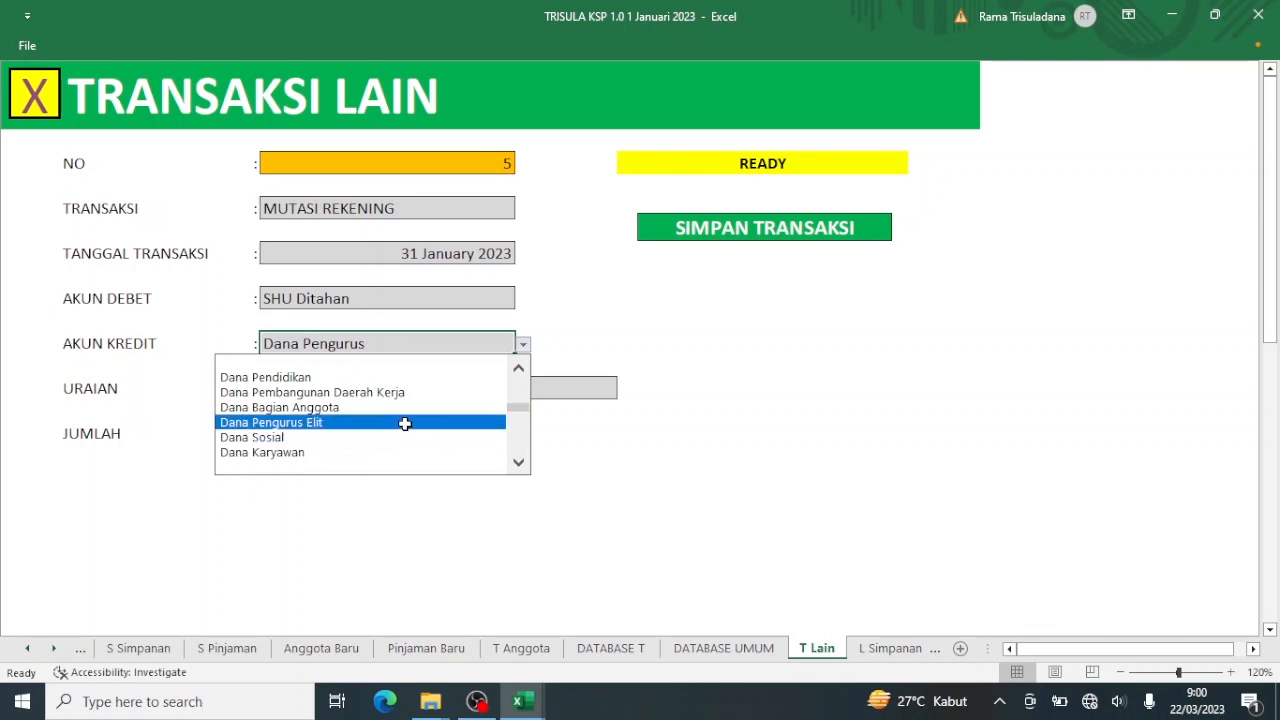
left_click(404, 423)
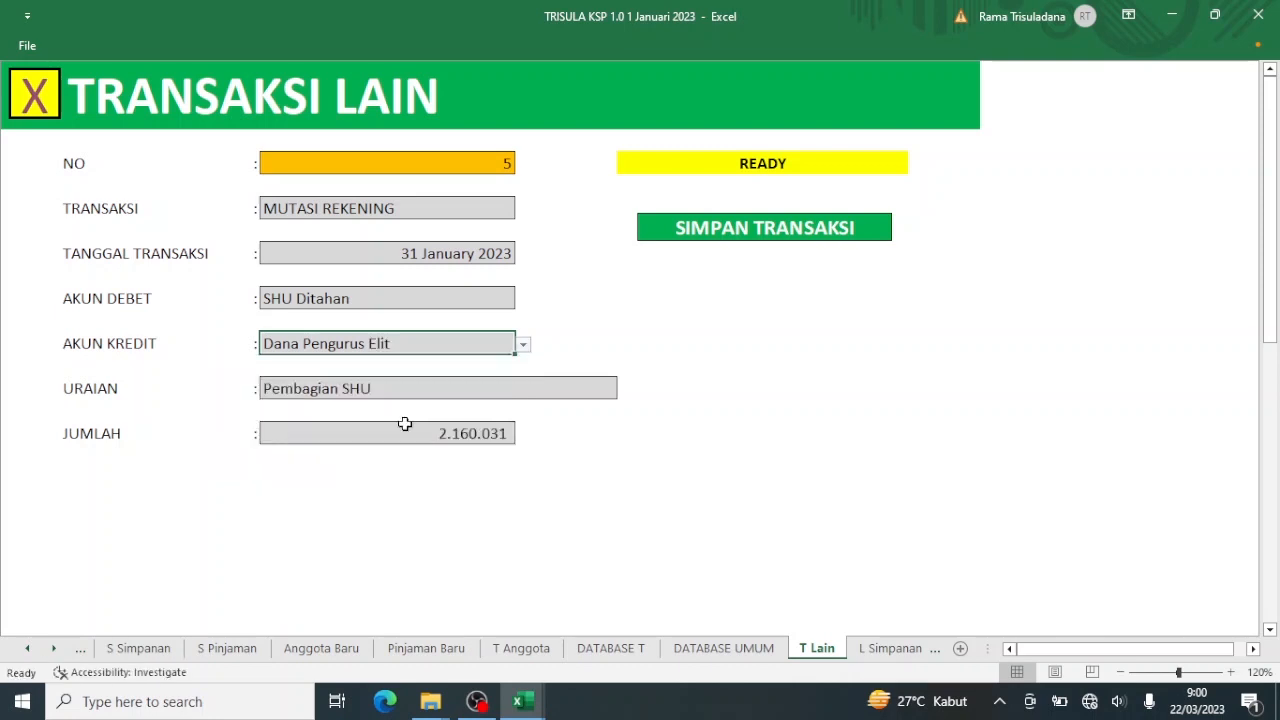
left_click(734, 229)
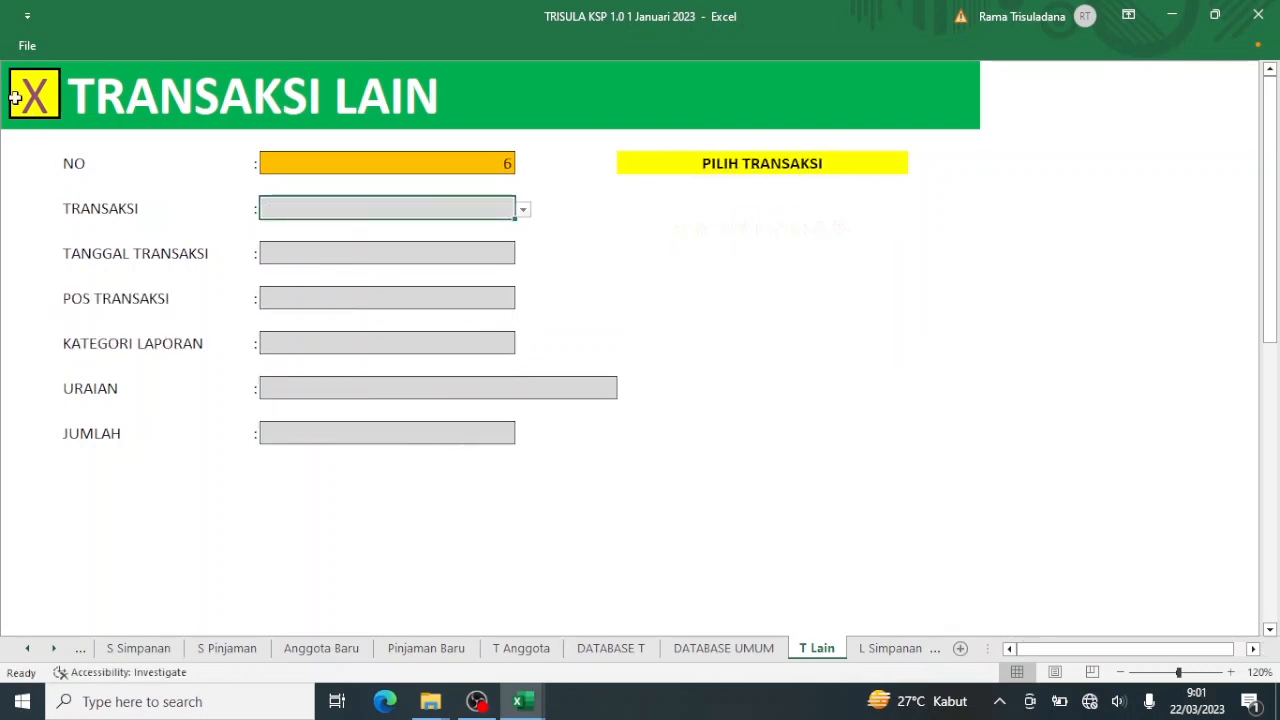
Review the new entry in the Rekap Transaksi Umum and Neraca Perbandingan reports.
left_click(44, 108)
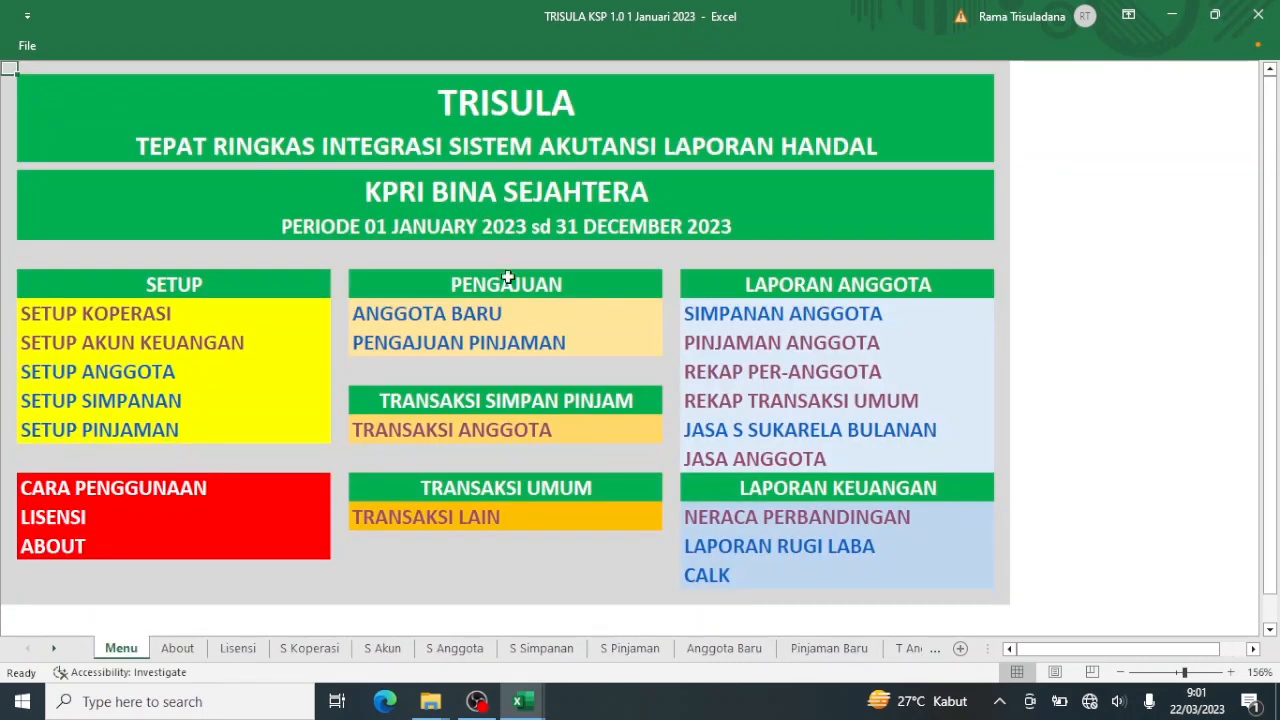
left_click(787, 405)
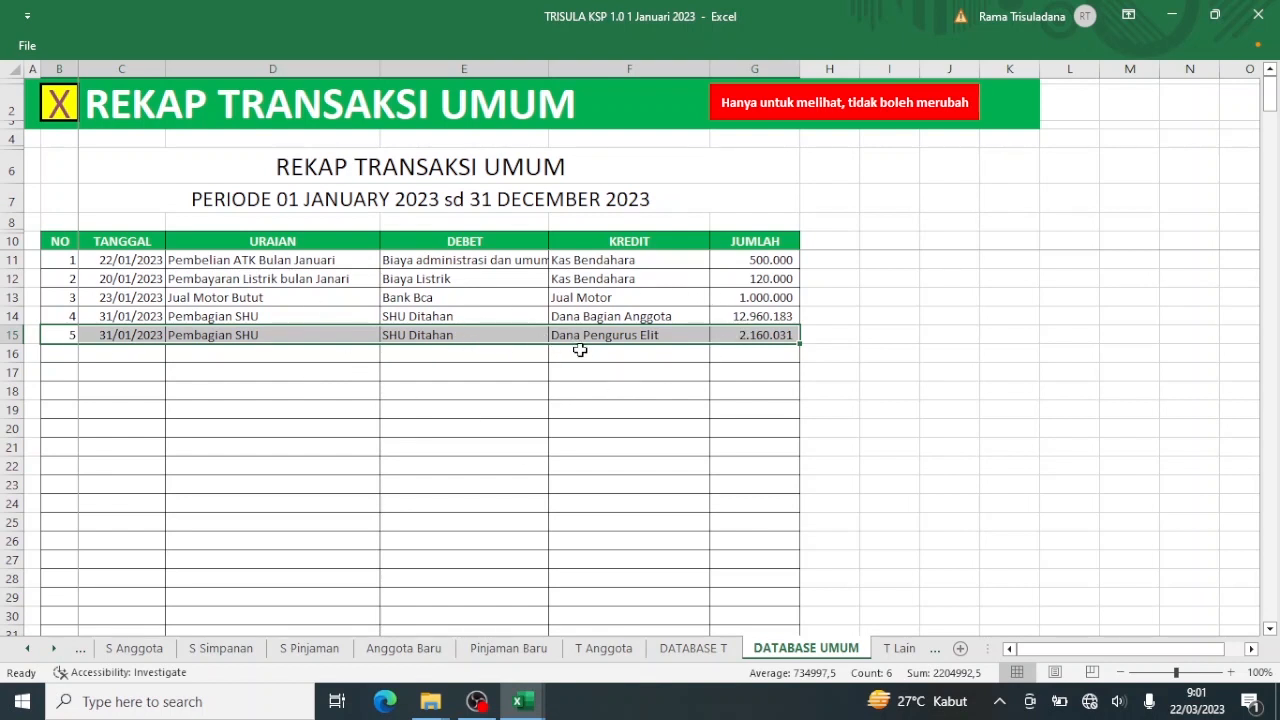
left_click(58, 104)
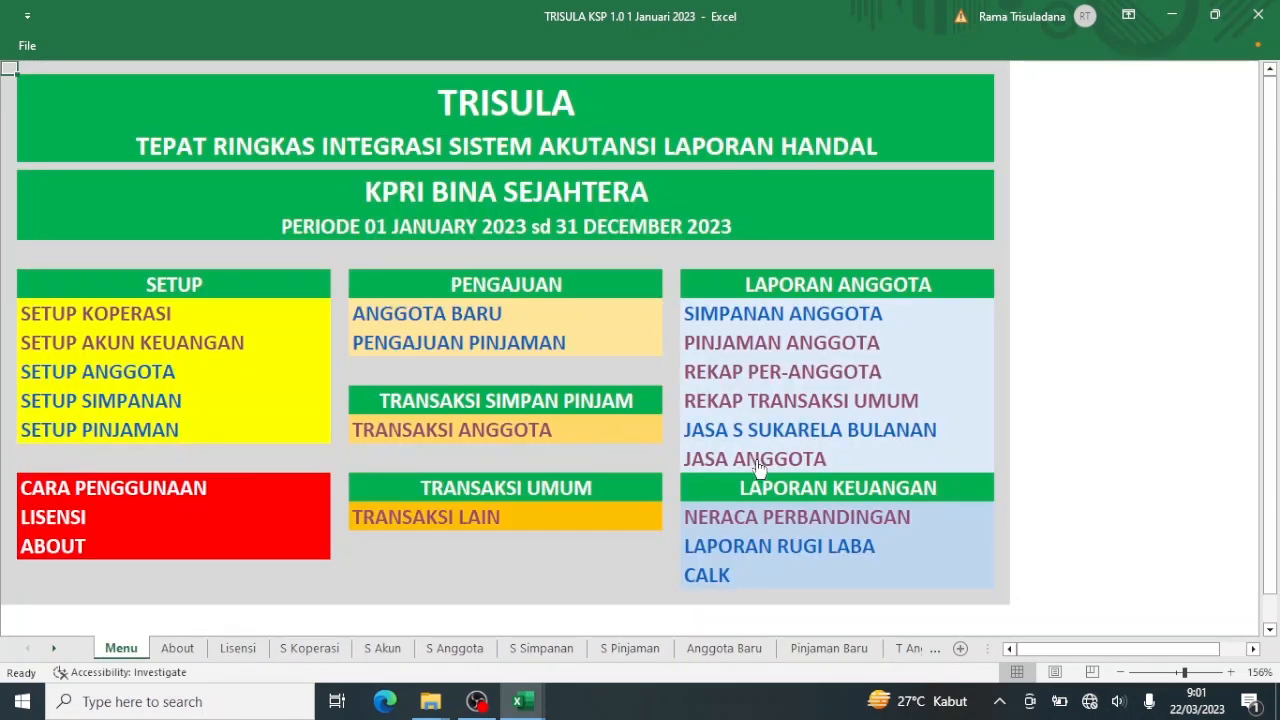
left_click(766, 517)
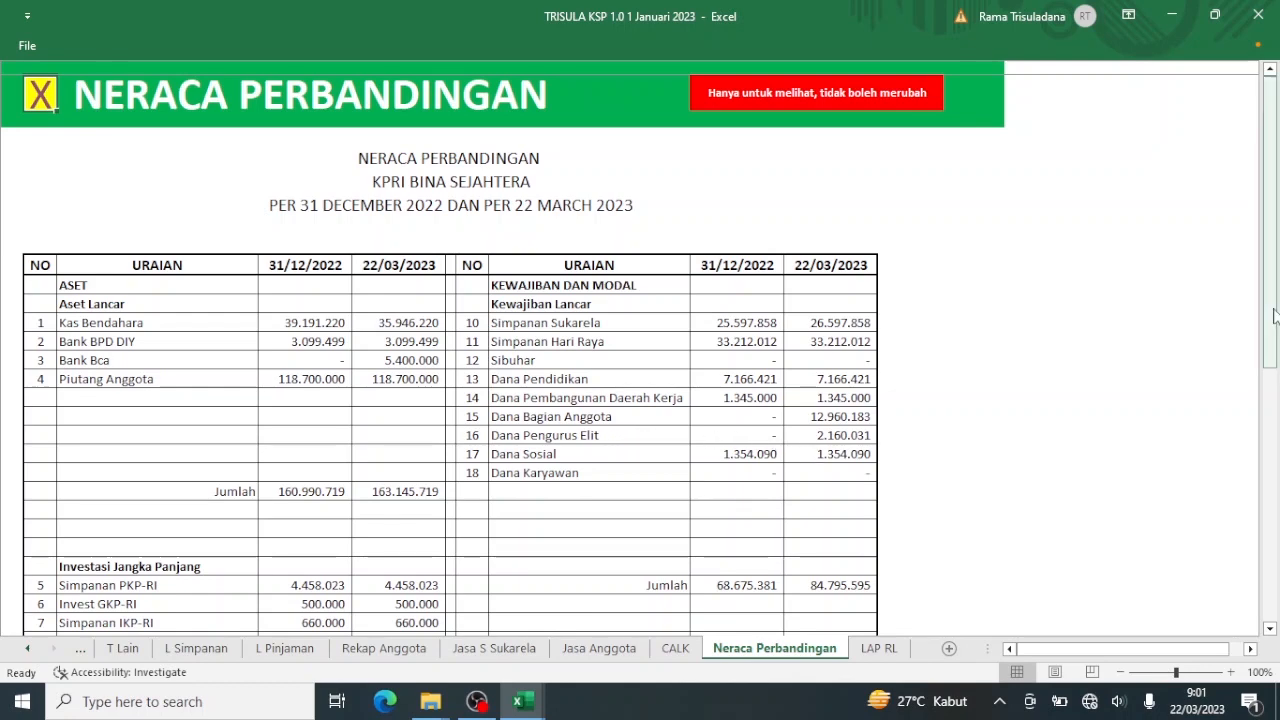
left_click_drag(1274, 316, 1264, 500)
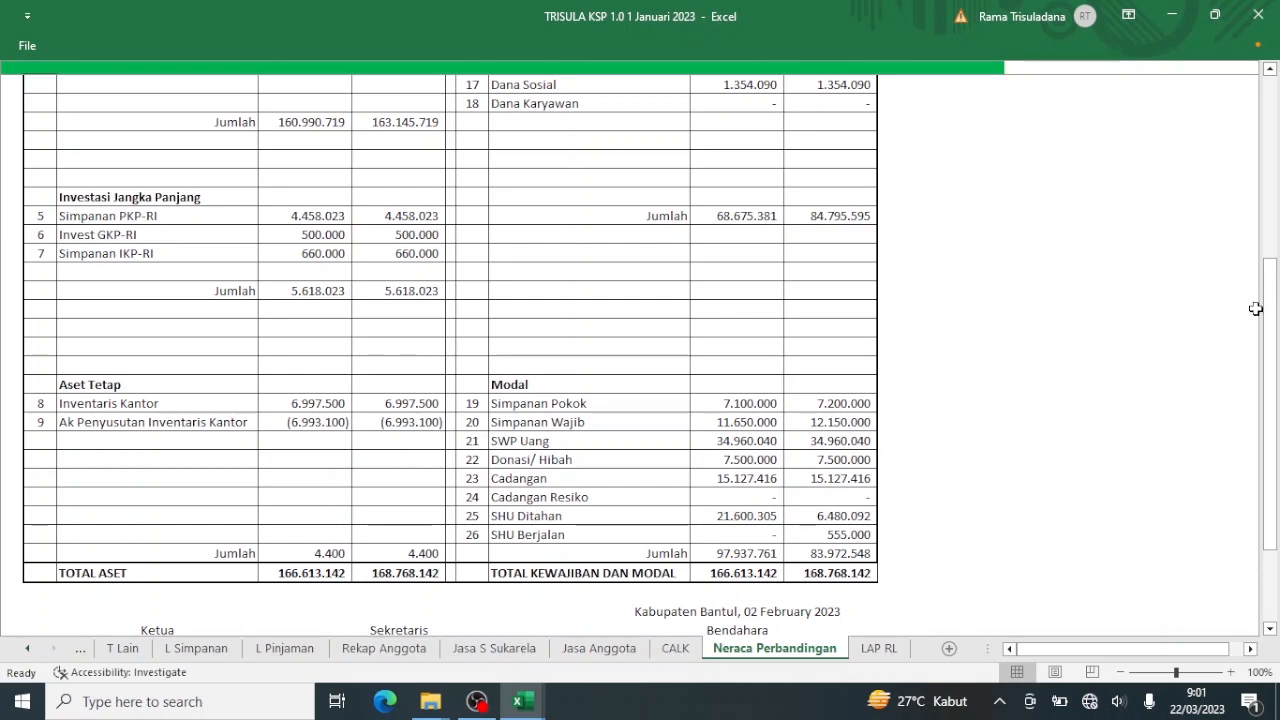
left_click_drag(1268, 309, 1277, 131)
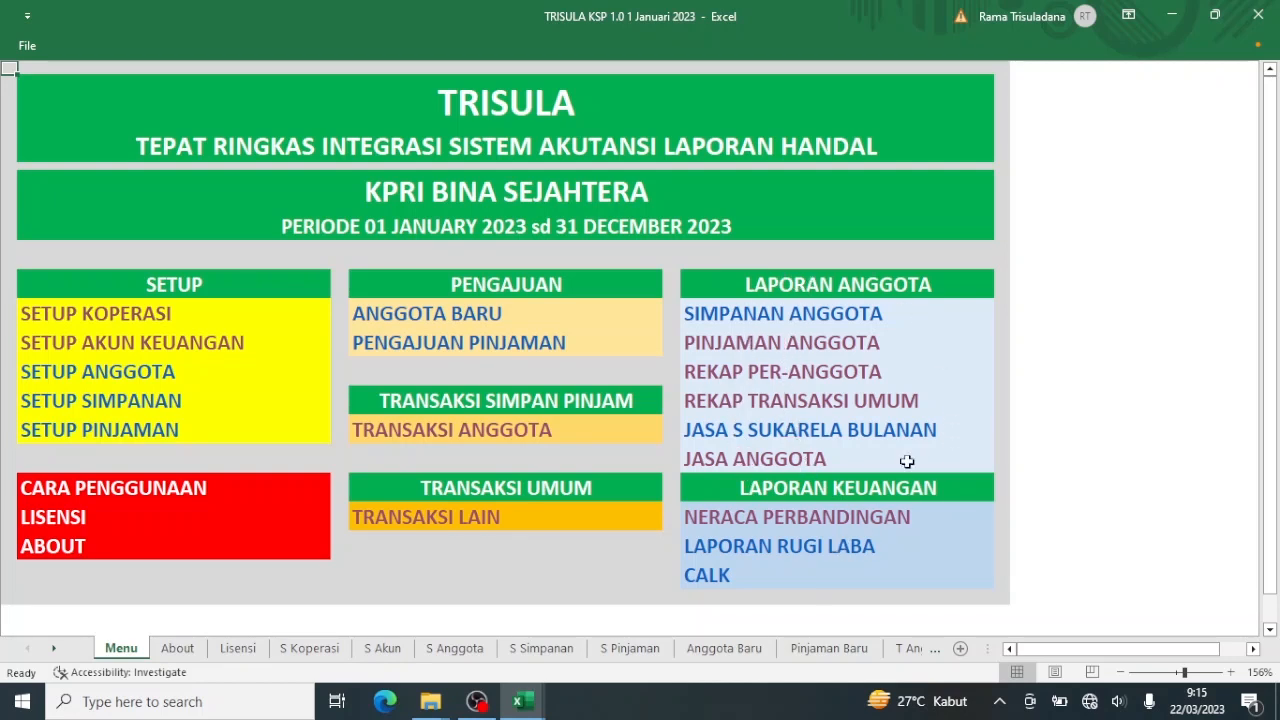
After viewing the savings report, enter a new chairperson name in Setup Koperasi's Ketua field.
left_click(790, 325)
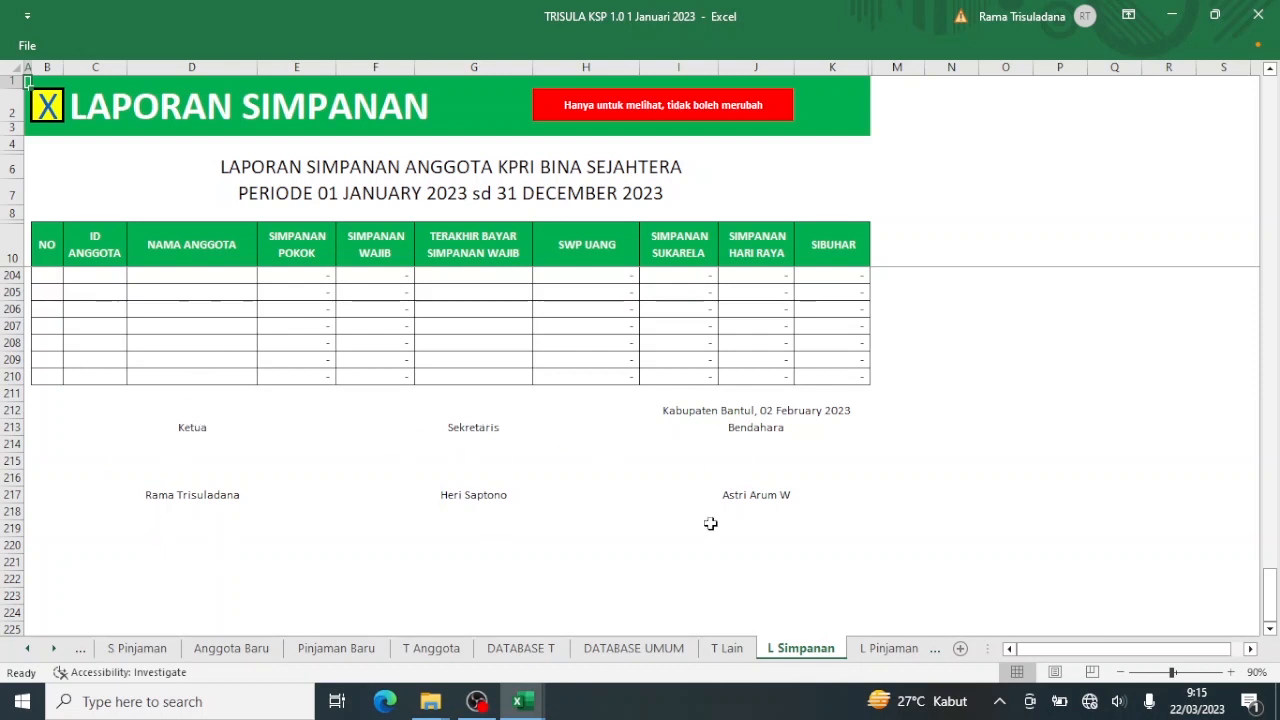
left_click(44, 112)
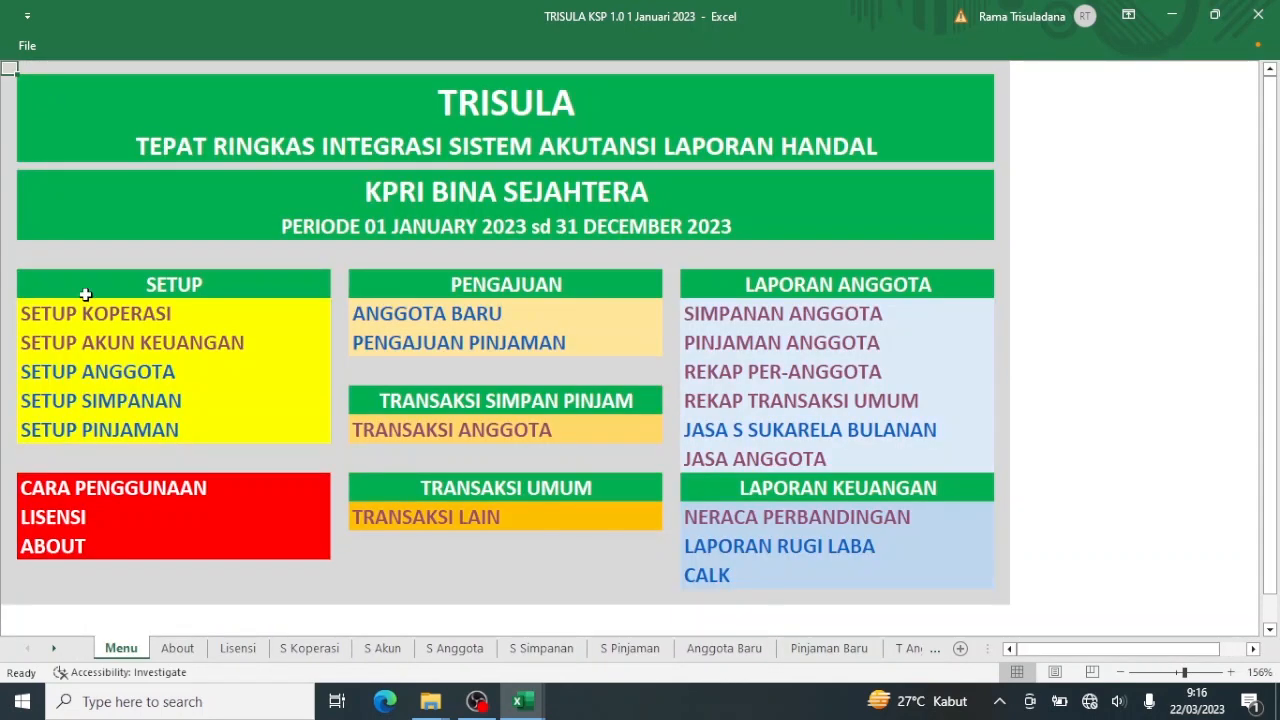
left_click(104, 322)
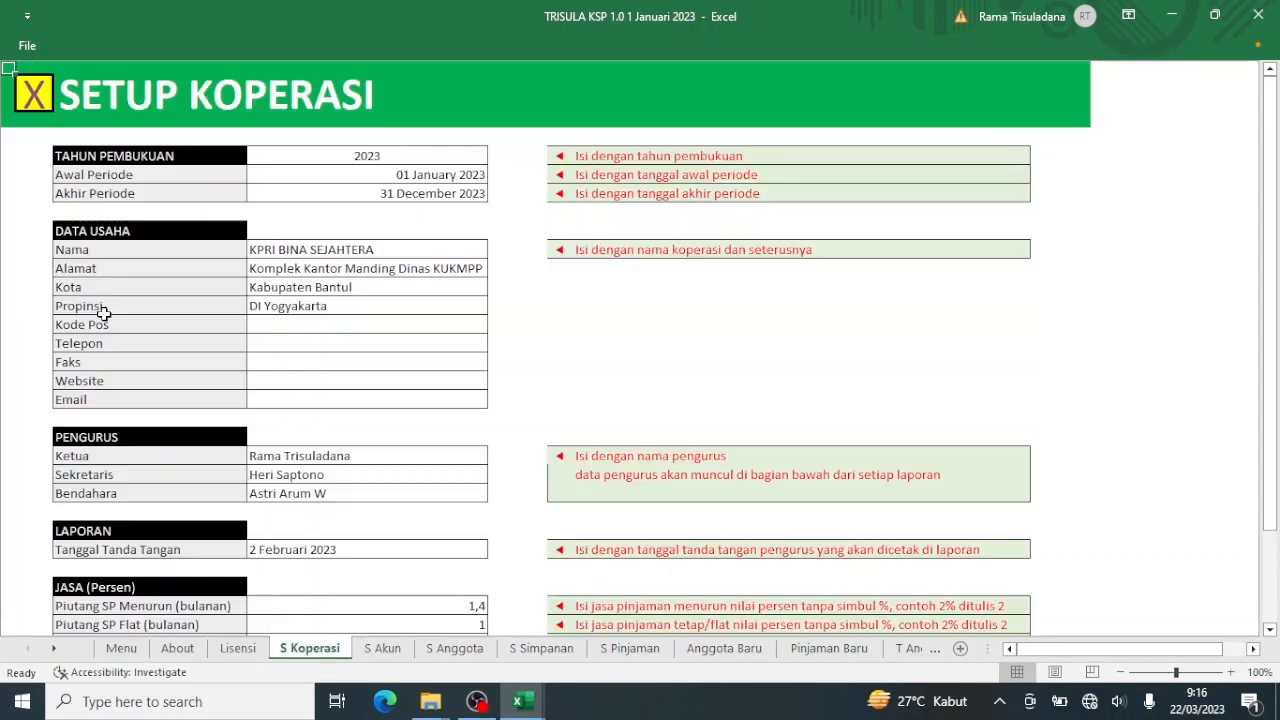
left_click(326, 454)
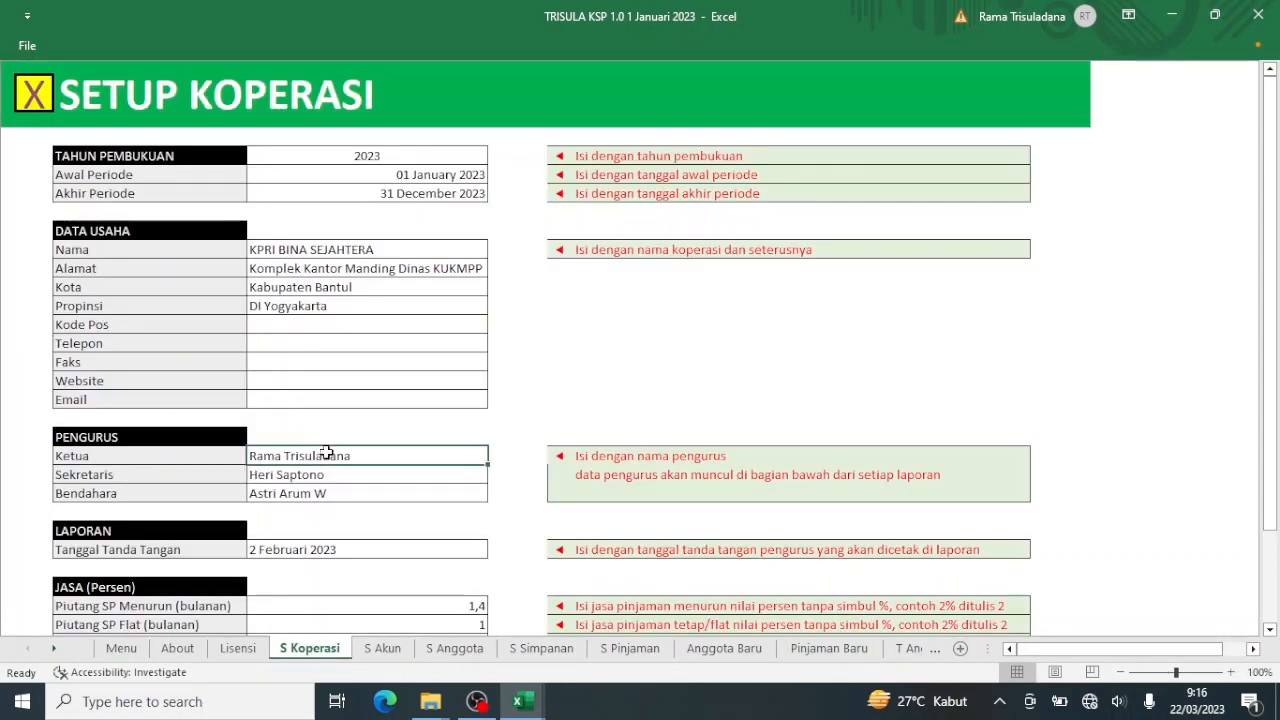
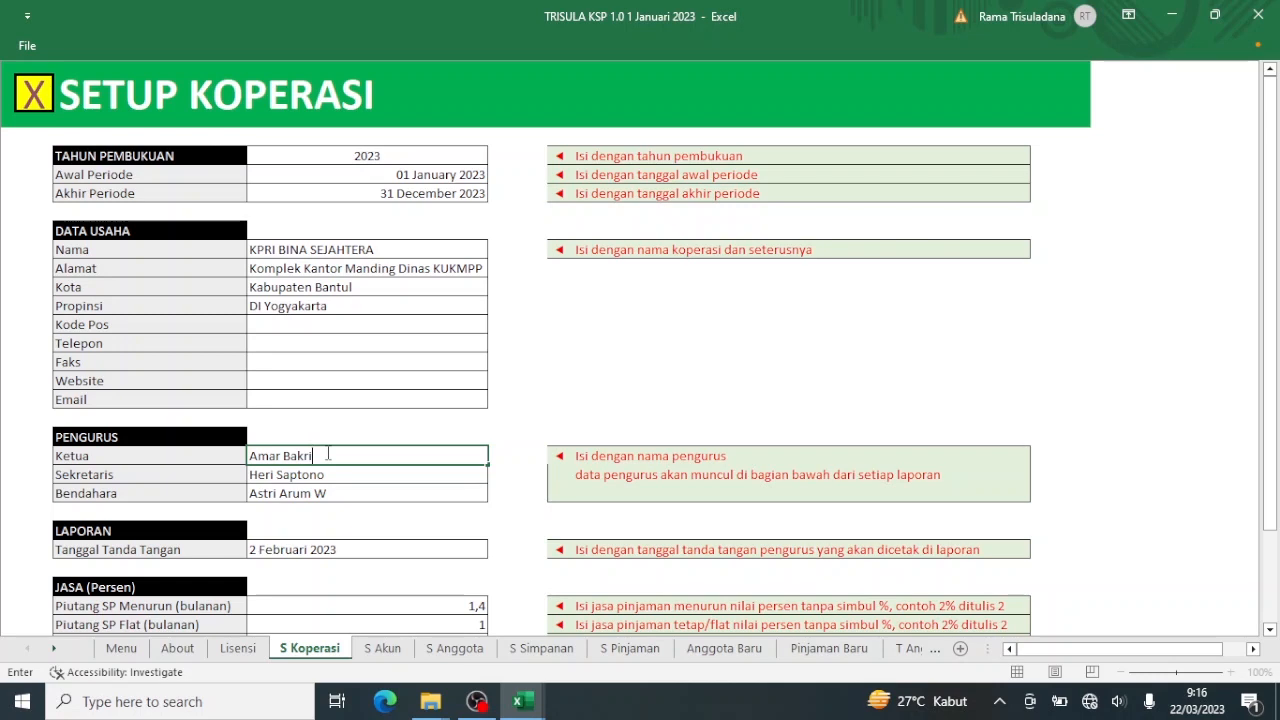
key("Return")
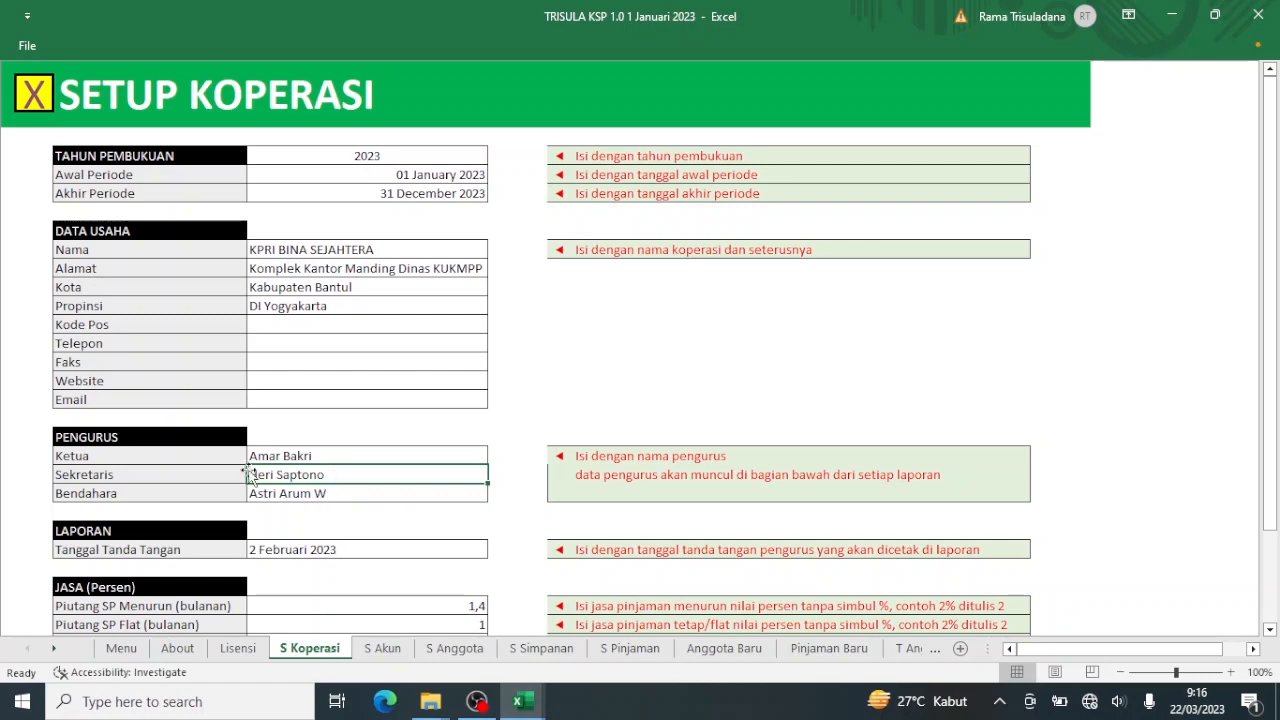
left_click(35, 94)
left_click(35, 94)
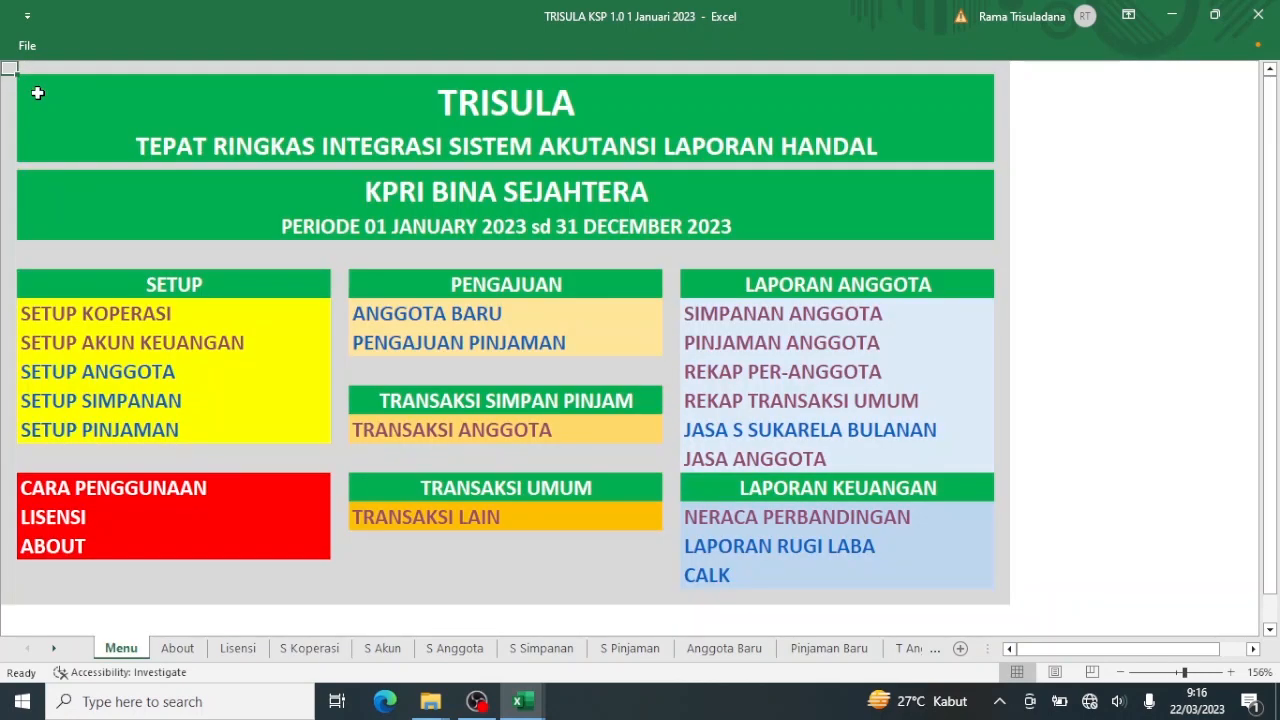
Check the savings report, then set Tanggal Tanda Tangan in Setup Koperasi to 22/3/23.
left_click(789, 316)
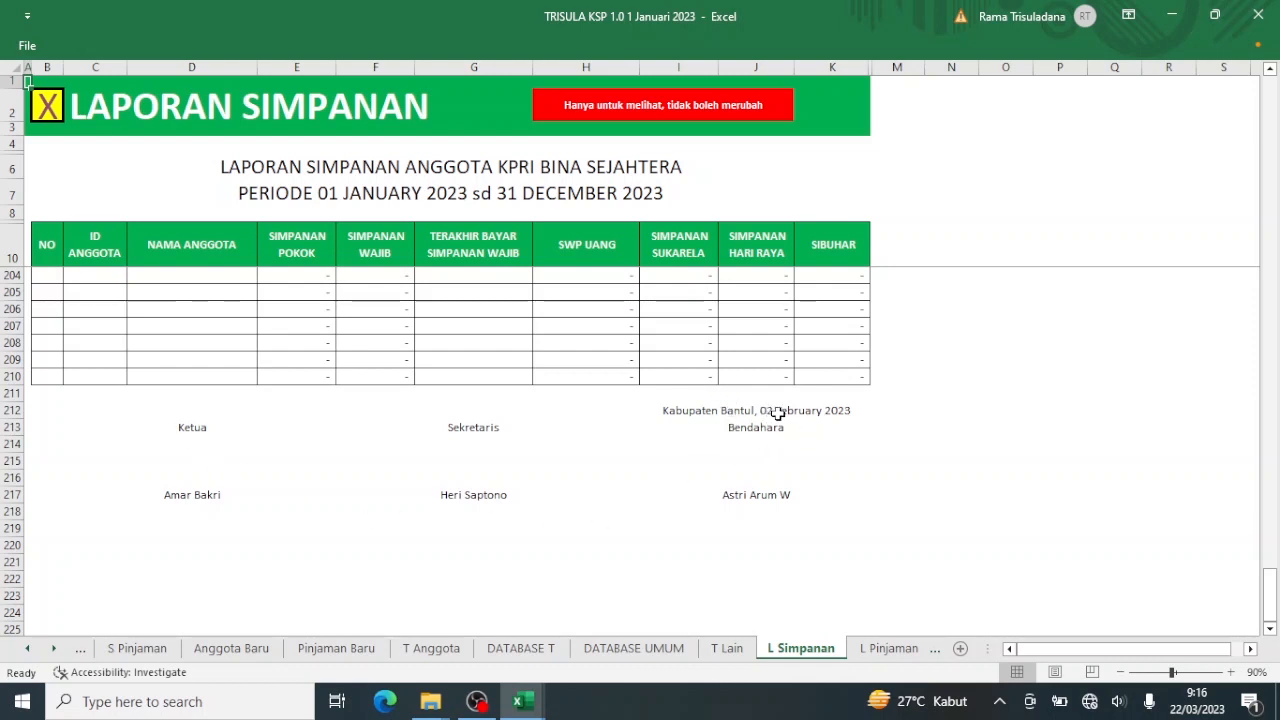
left_click(47, 105)
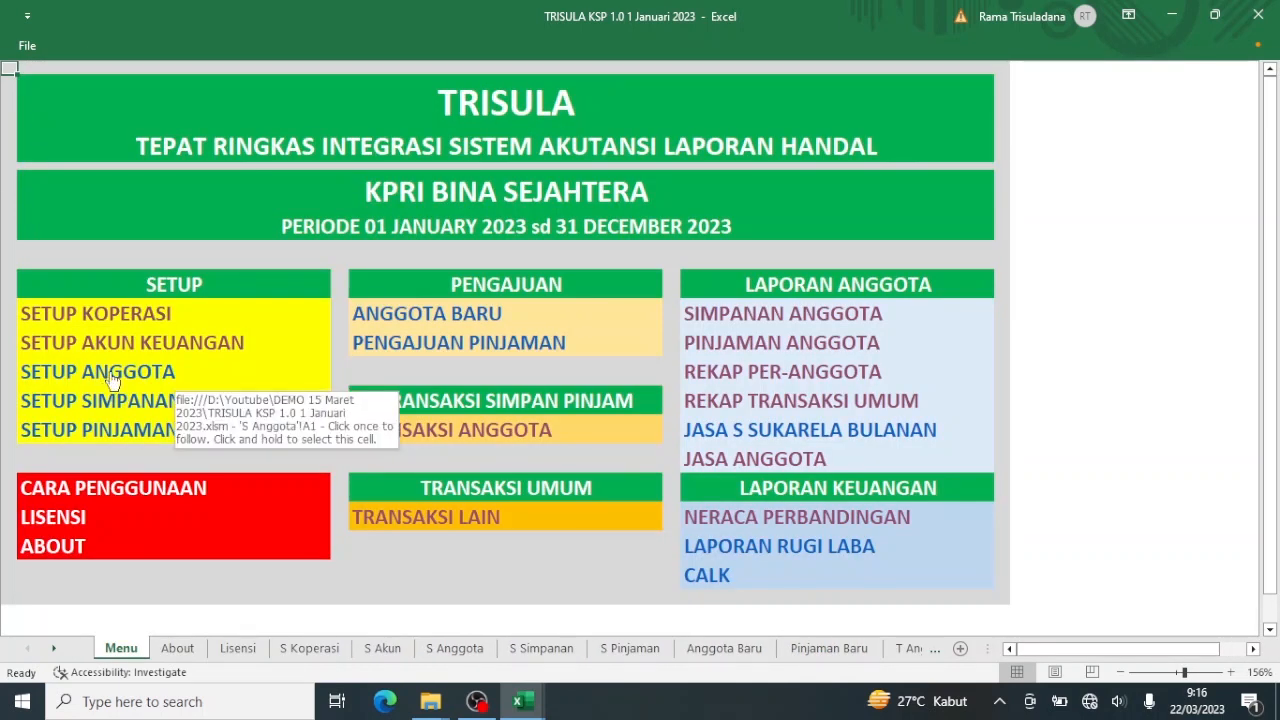
left_click(108, 315)
left_click(108, 315)
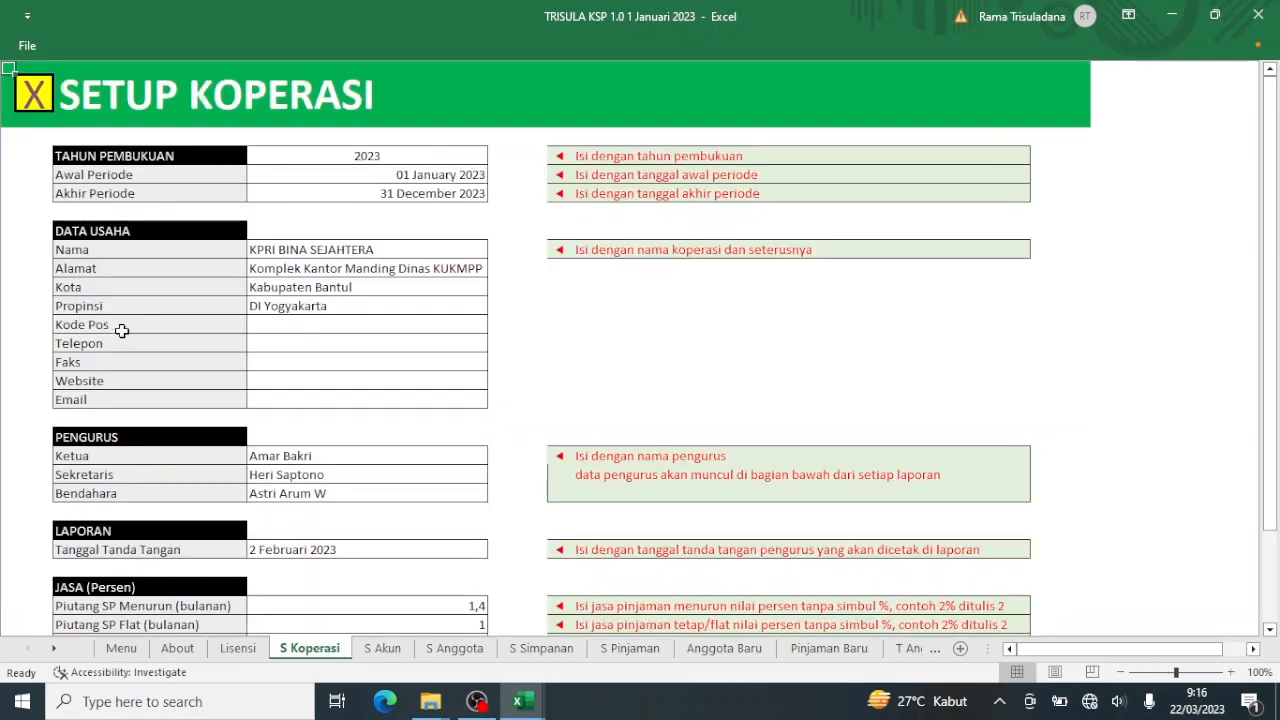
left_click(298, 551)
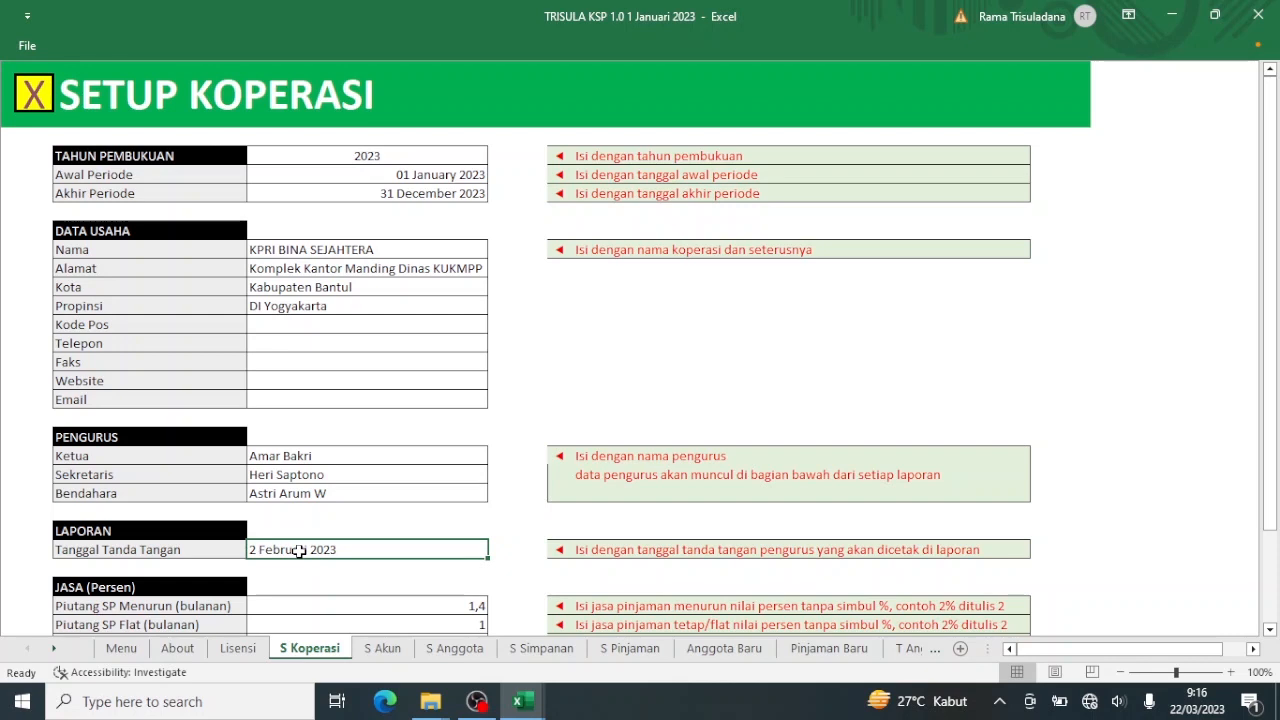
type("22/3/")
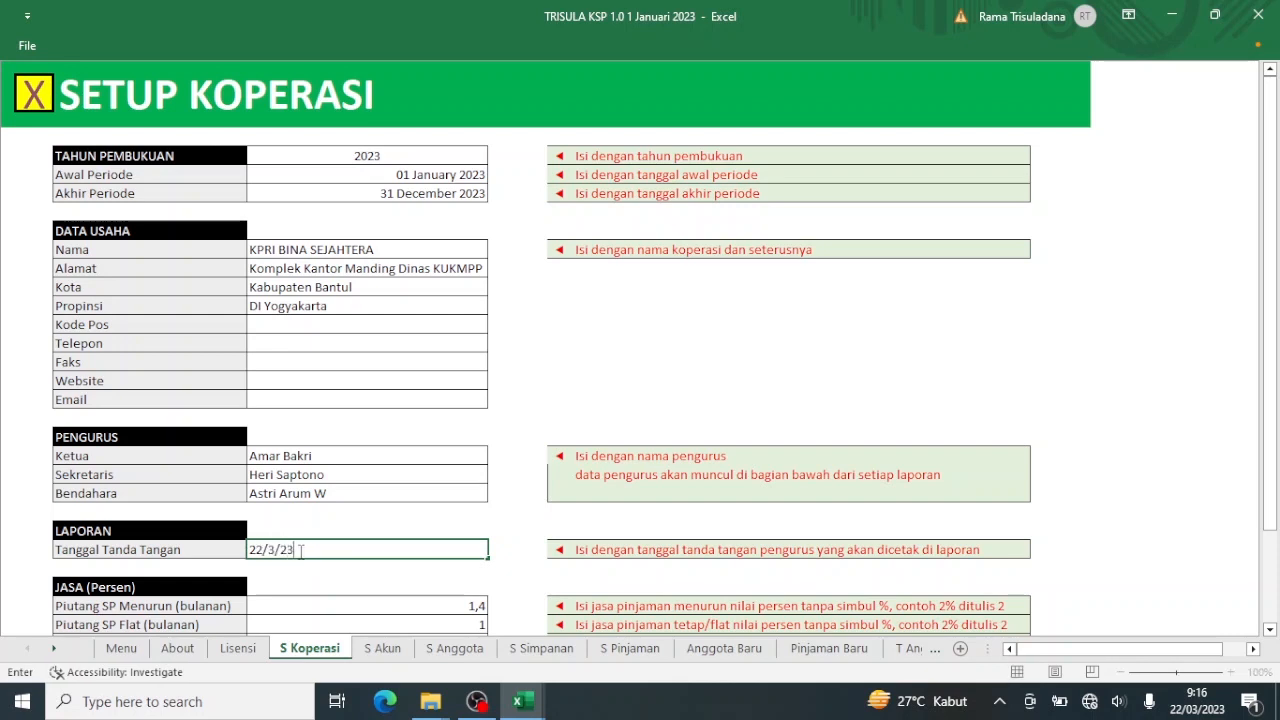
key("Return")
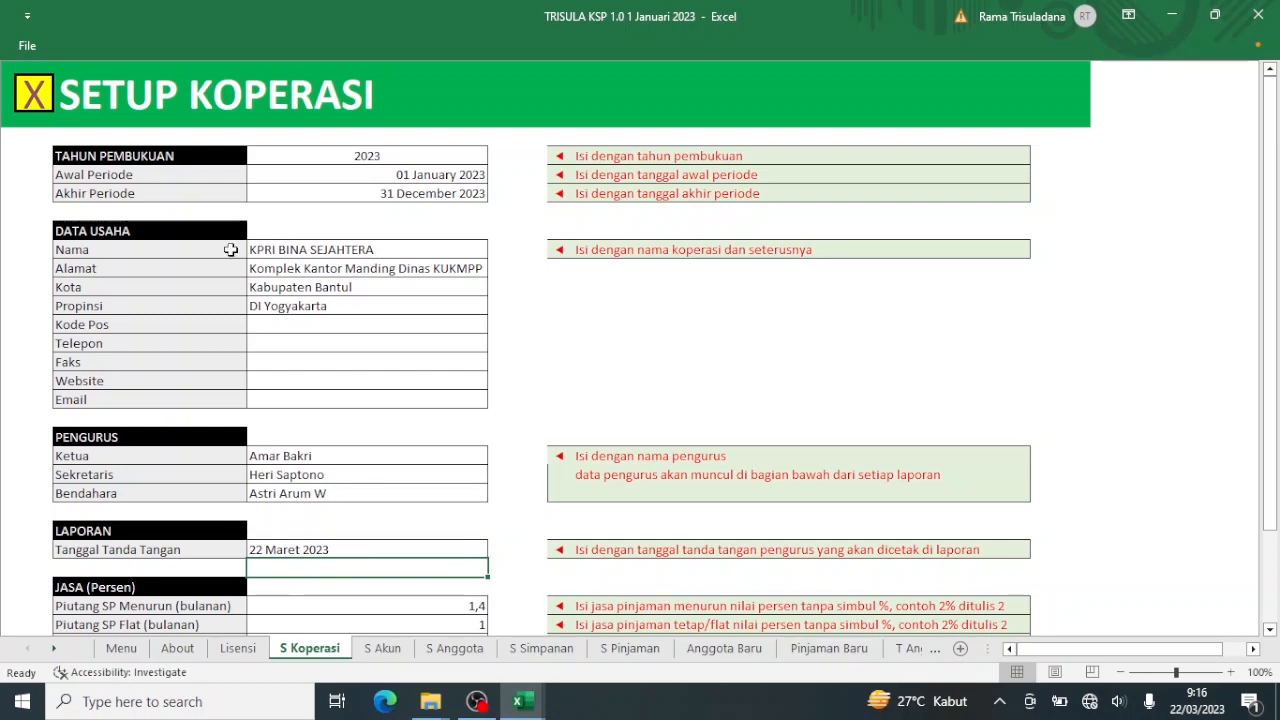
Confirm the savings report now shows 22 March 2023, then reopen Setup Koperasi.
left_click(31, 91)
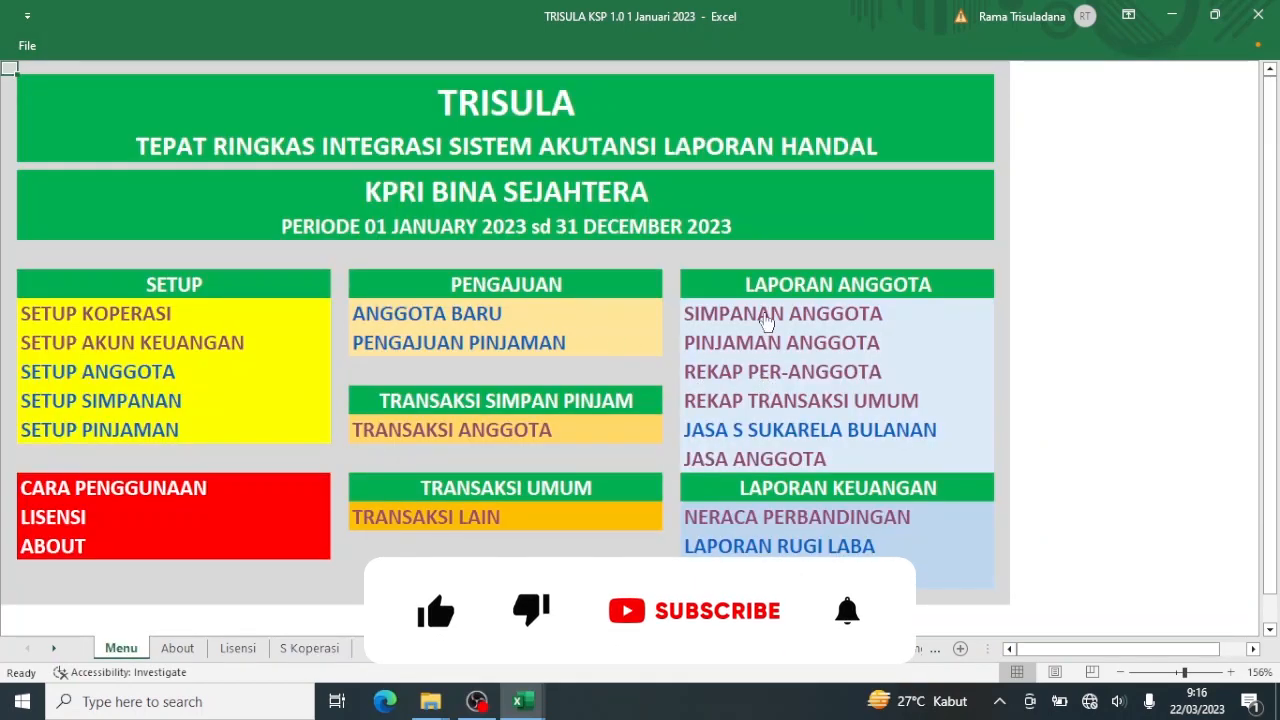
left_click(766, 320)
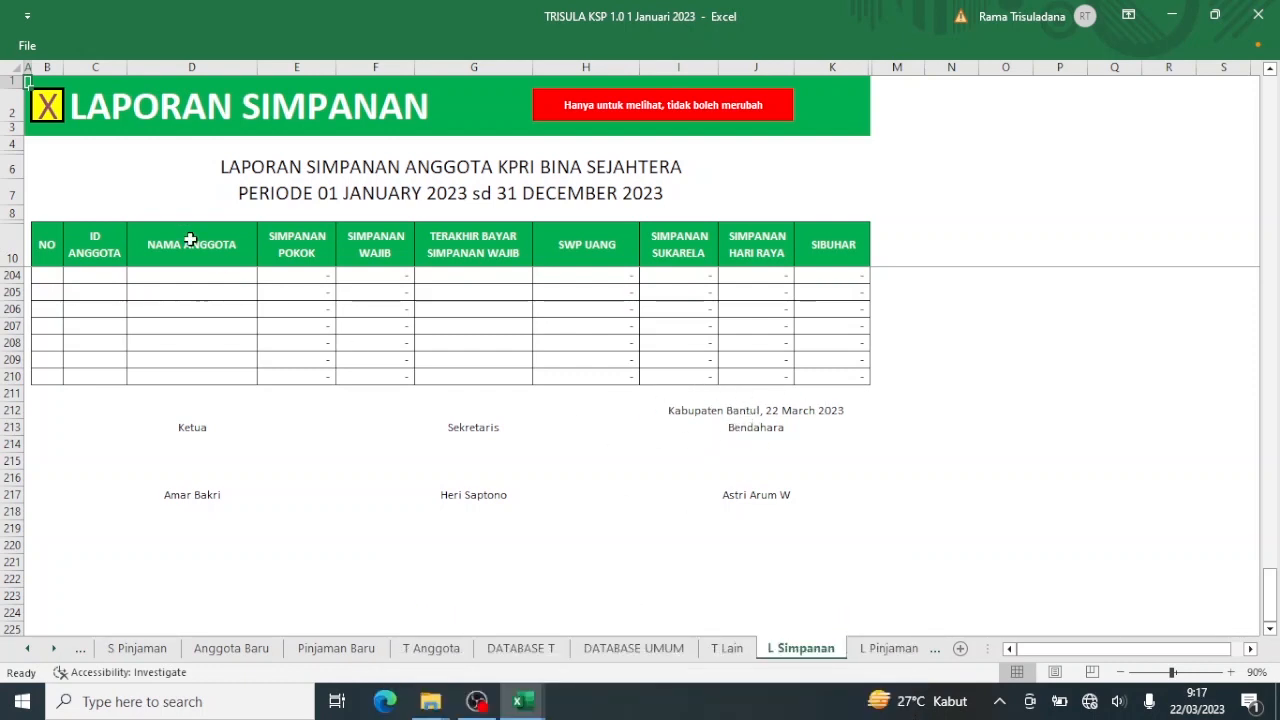
left_click(46, 113)
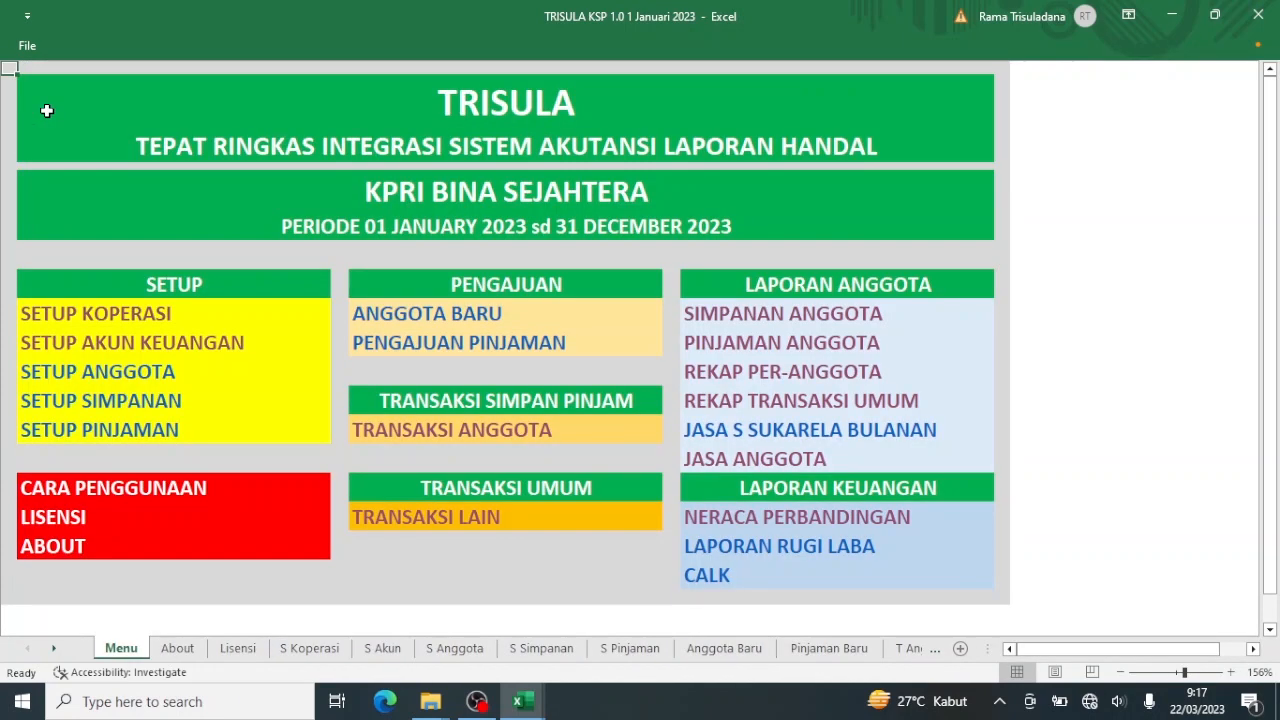
left_click(113, 316)
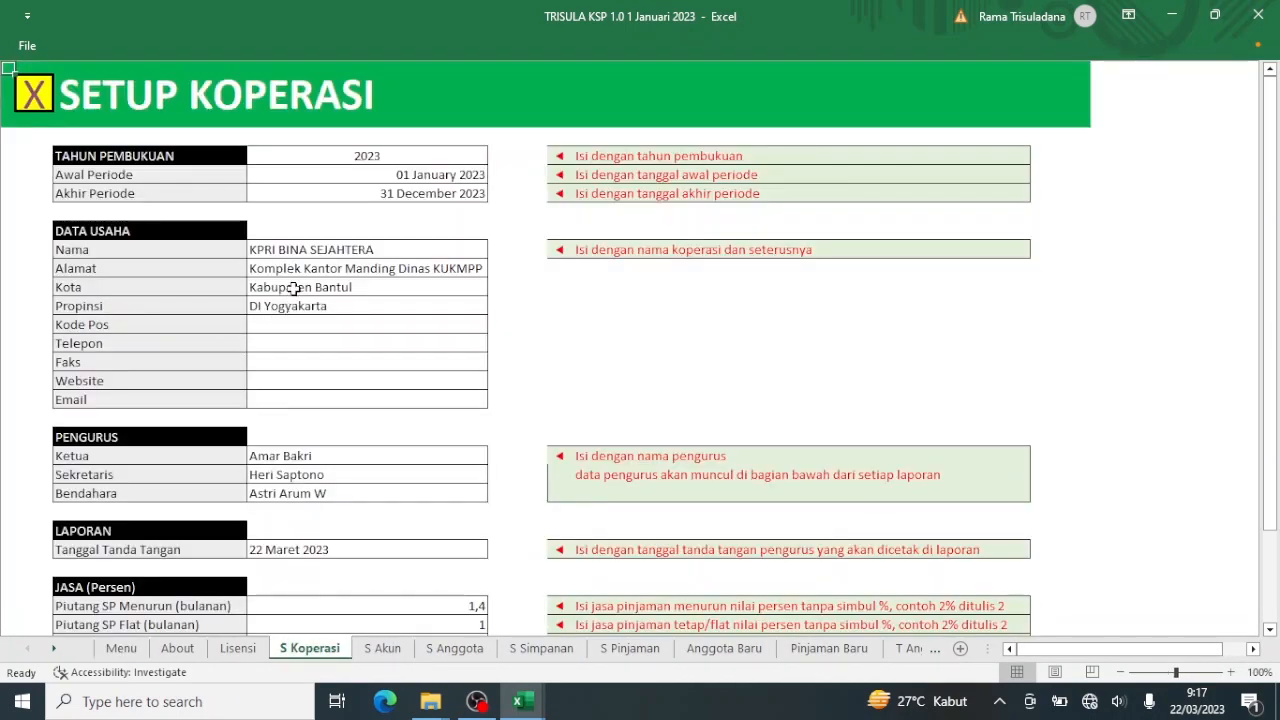
Replace the Kota value Kabupaten Bantul with Jakarta Selatan, then go back to the main menu.
left_click(293, 287)
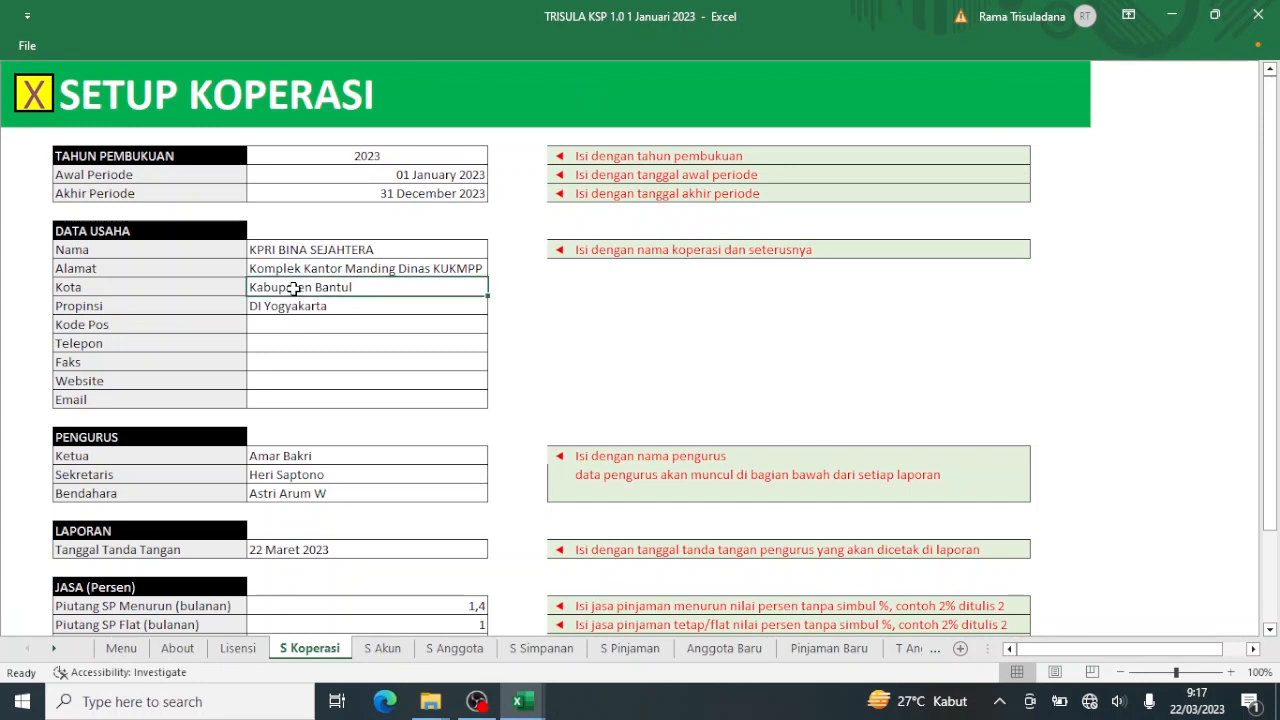
double_click(293, 287)
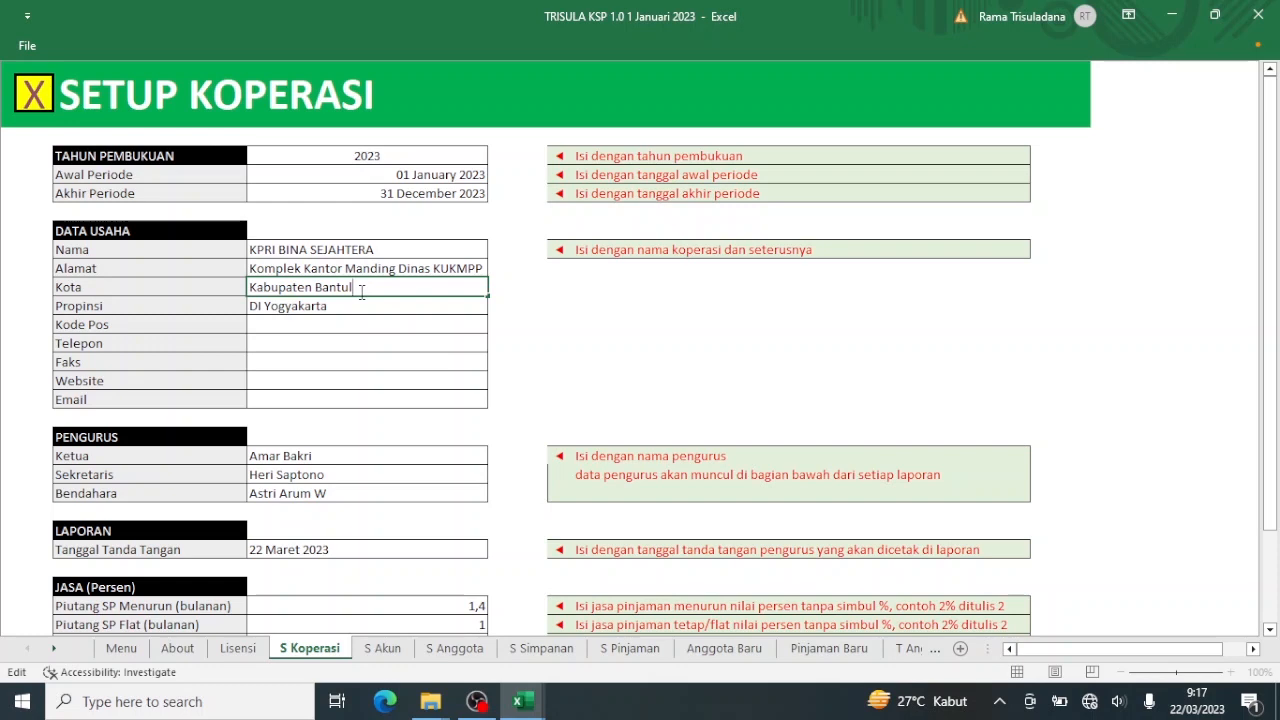
key("BackSpace")
key("BackSpace")
key("BackSpace")
key("BackSpace")
key("BackSpace")
key("BackSpace")
key("BackSpace")
key("BackSpace")
key("BackSpace")
key("BackSpace")
key("BackSpace")
type("DI")
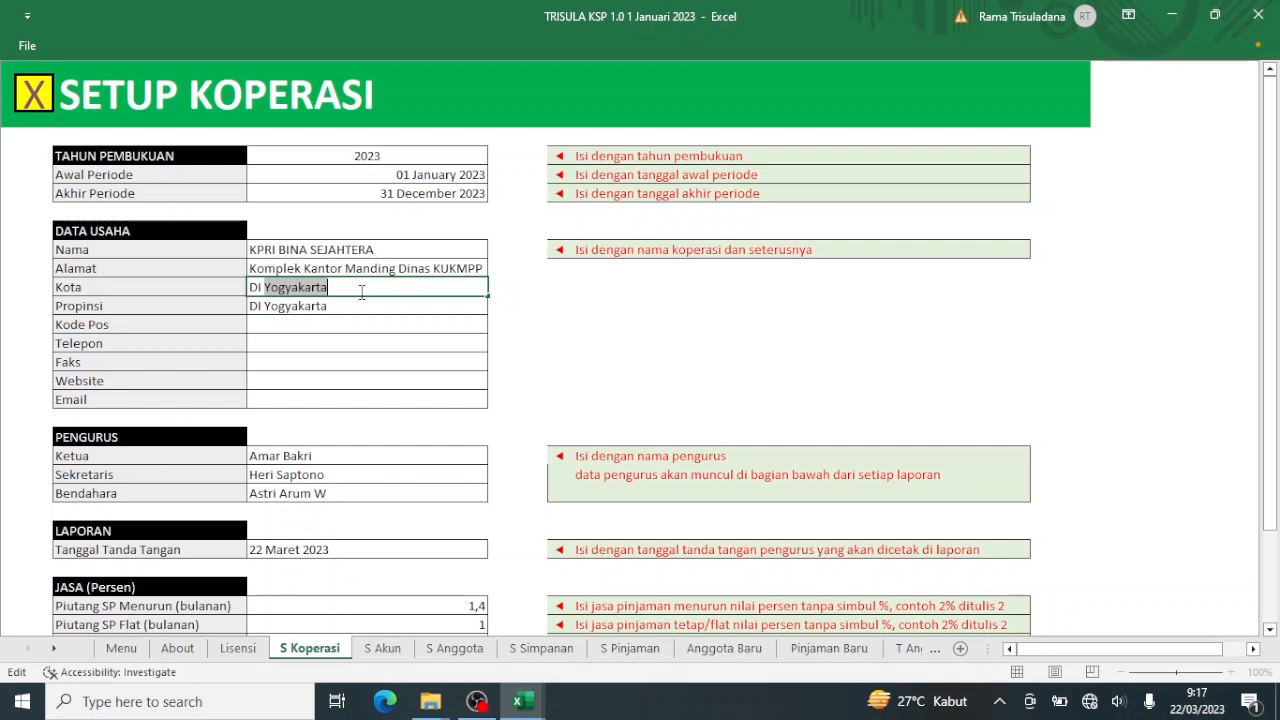
key("BackSpace")
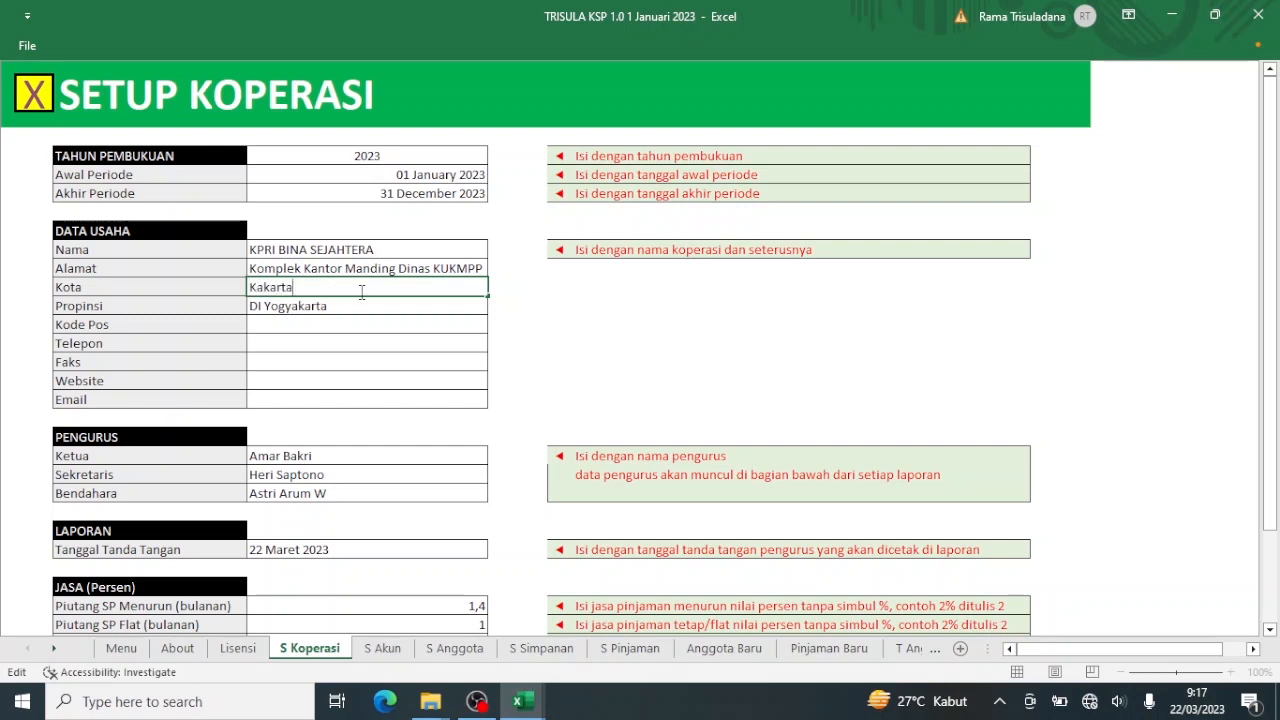
key("BackSpace")
key("BackSpace")
key("BackSpace")
key("BackSpace")
key("BackSpace")
key("Return")
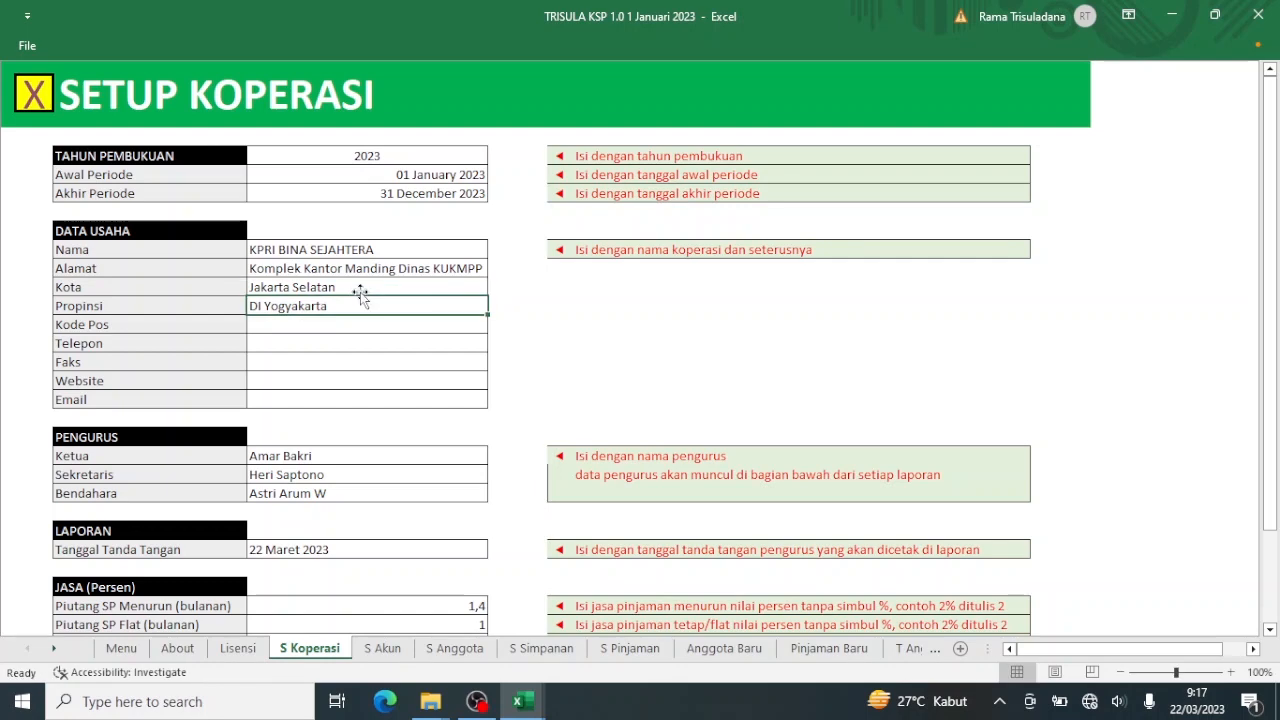
left_click(33, 100)
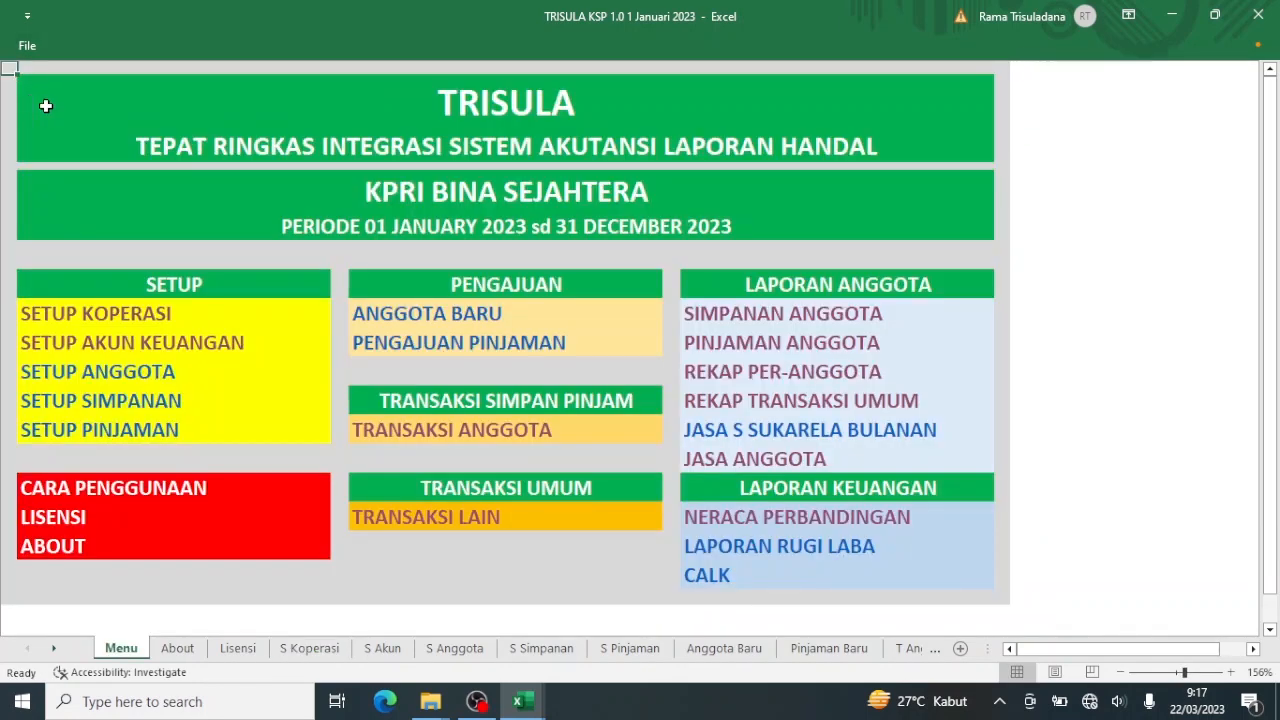
left_click(728, 322)
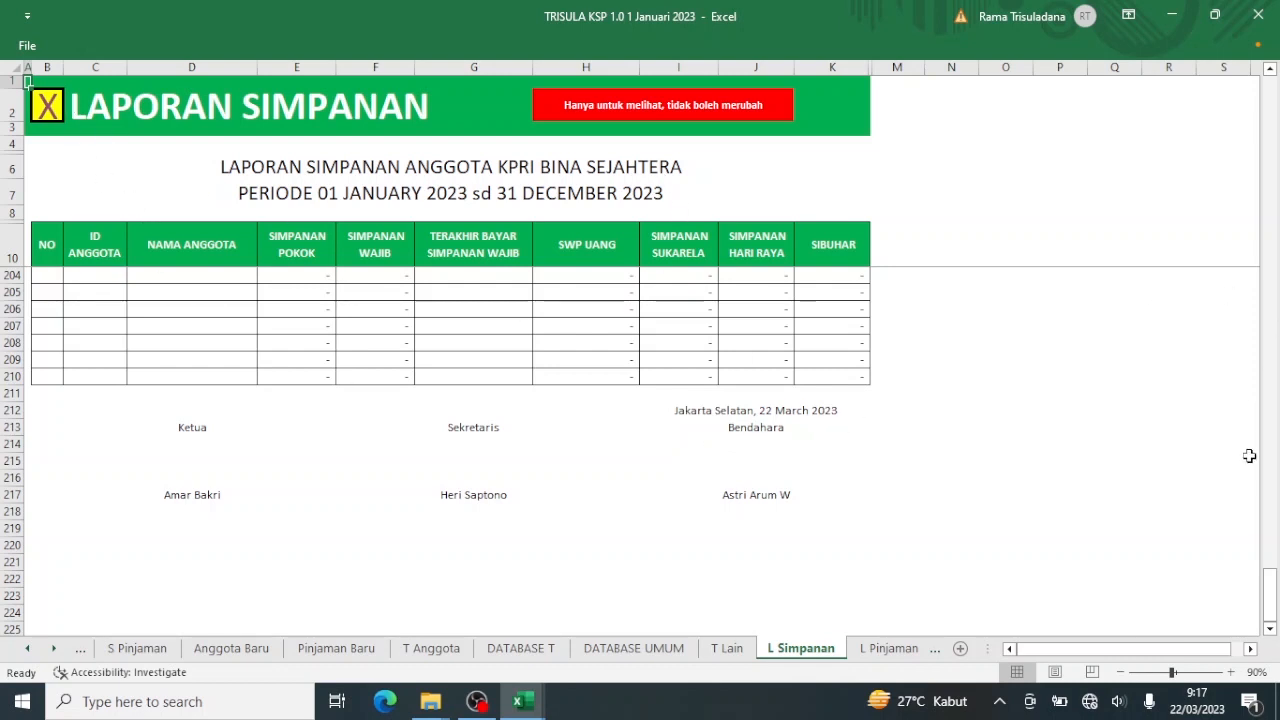
left_click_drag(1274, 612, 1278, 95)
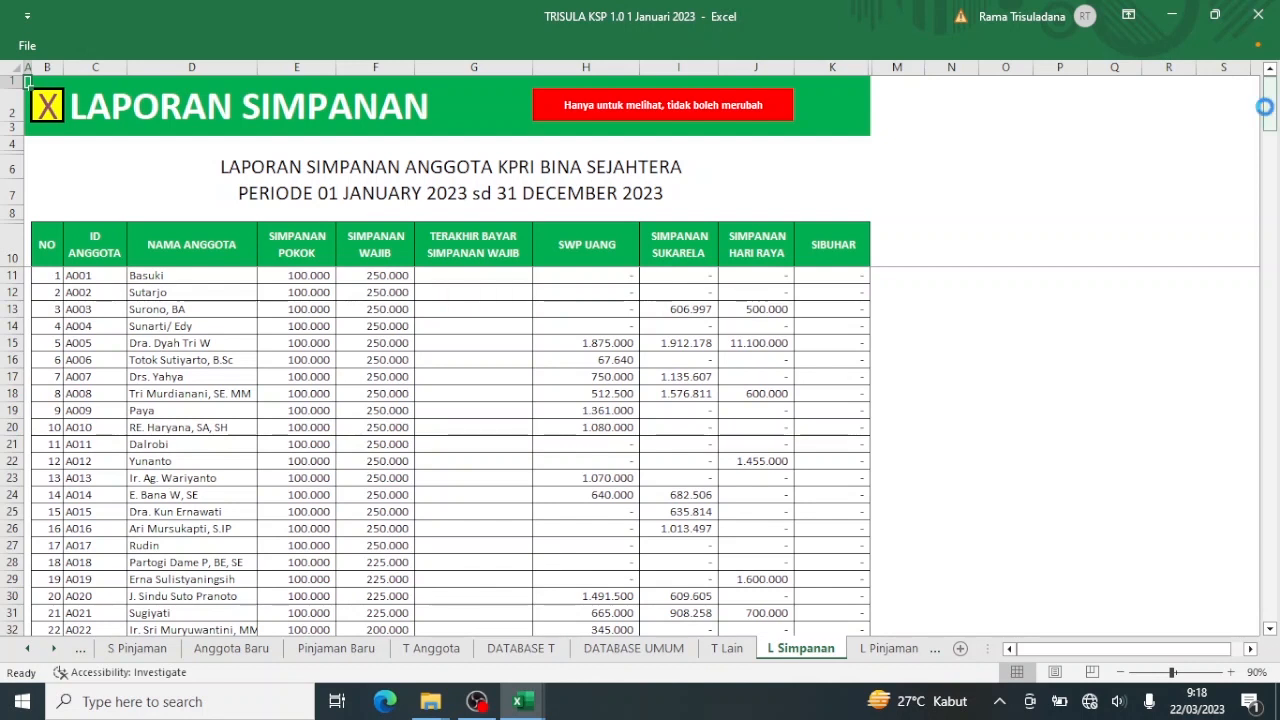
key("ctrl+p")
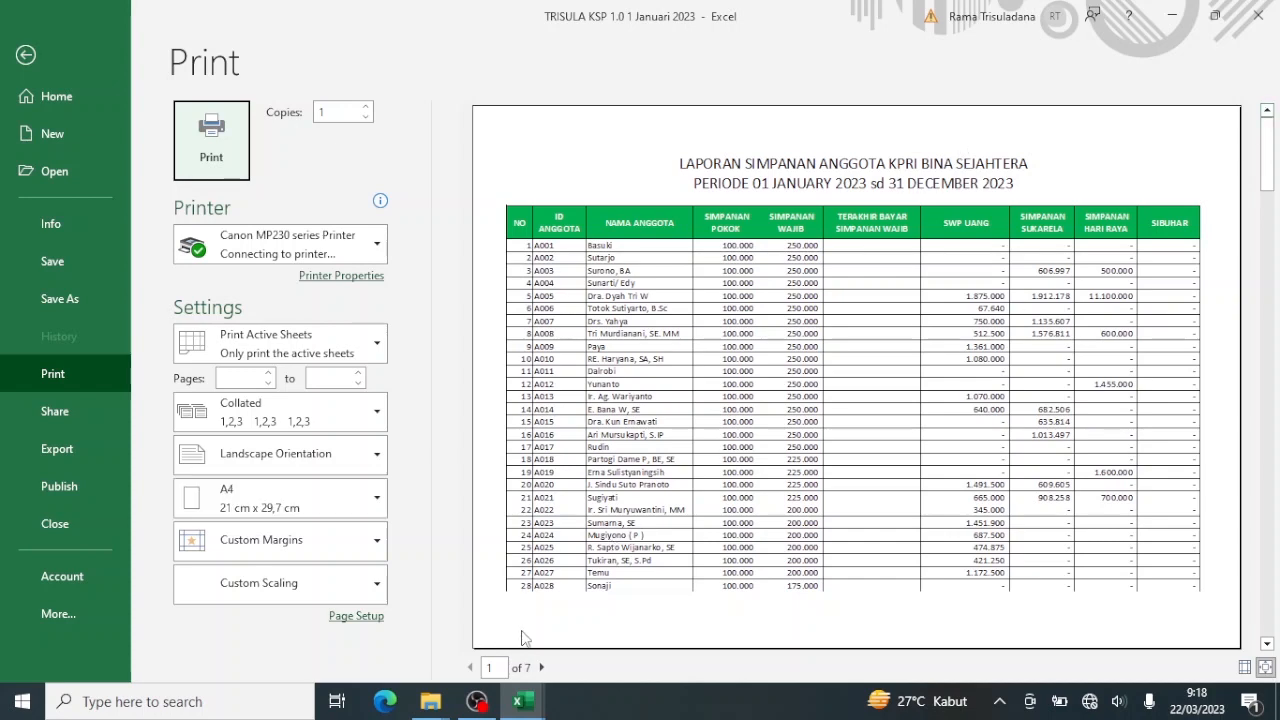
left_click(541, 667)
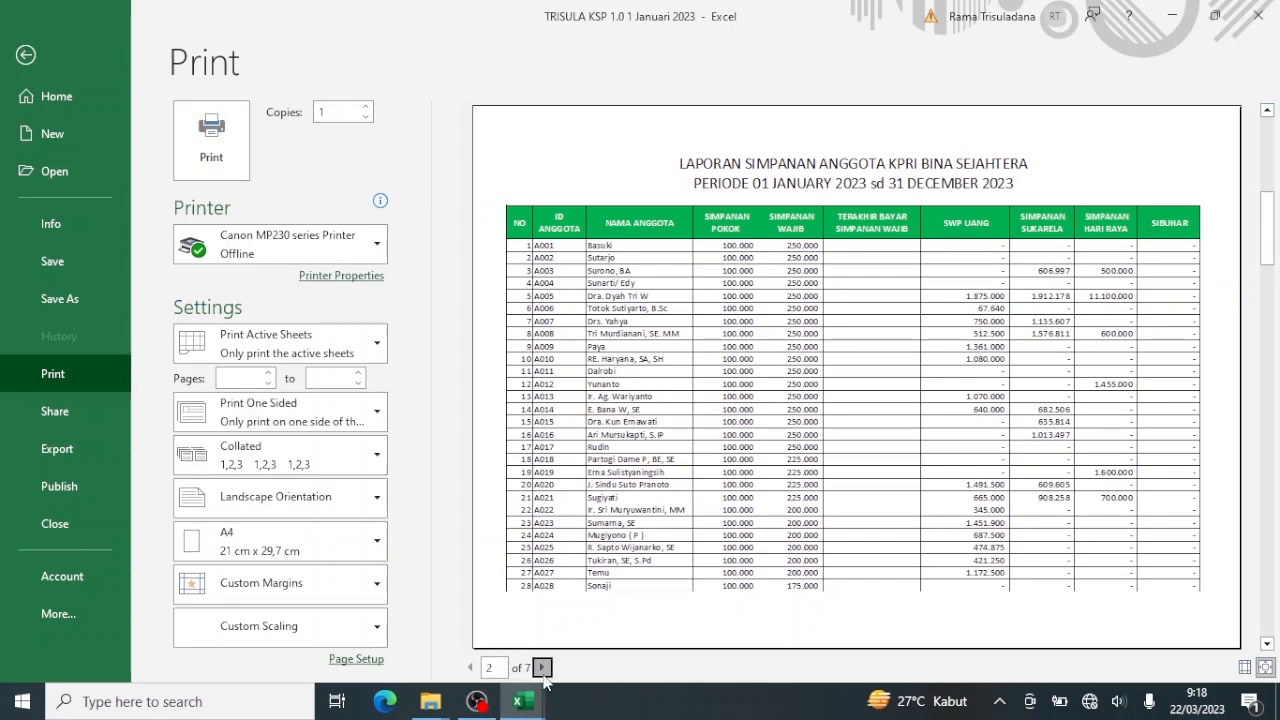
left_click(541, 667)
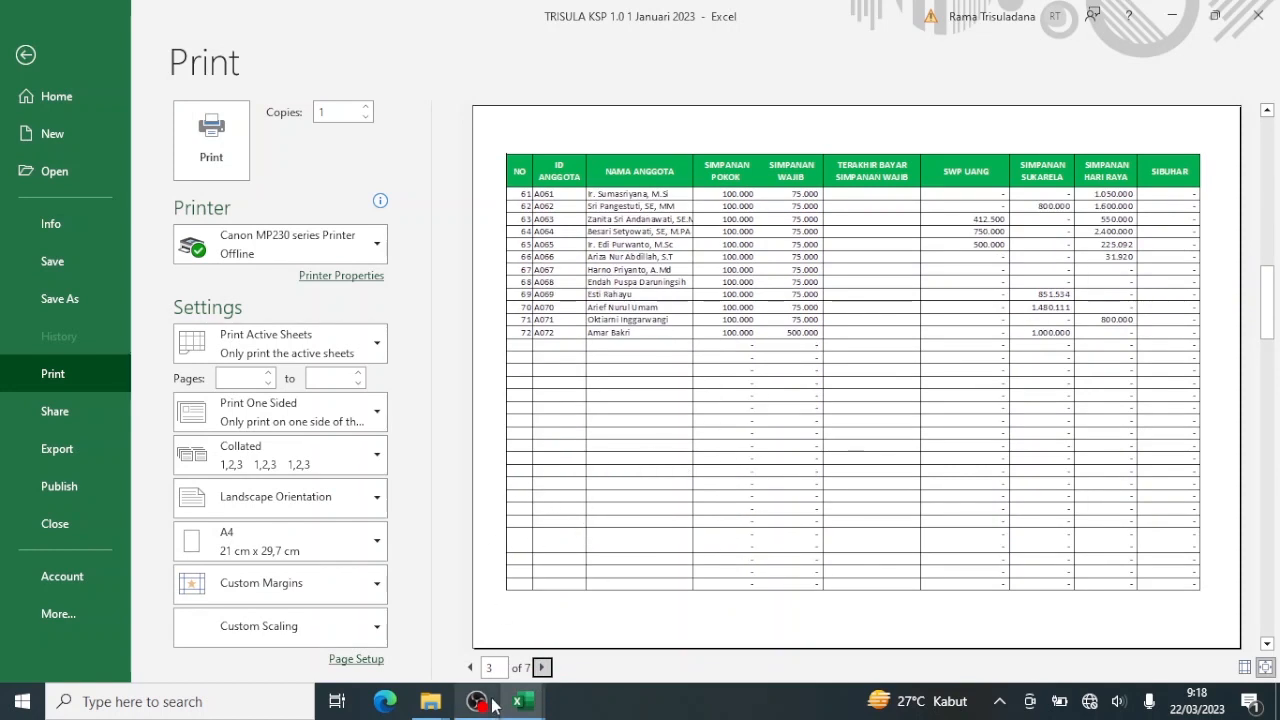
left_click(542, 667)
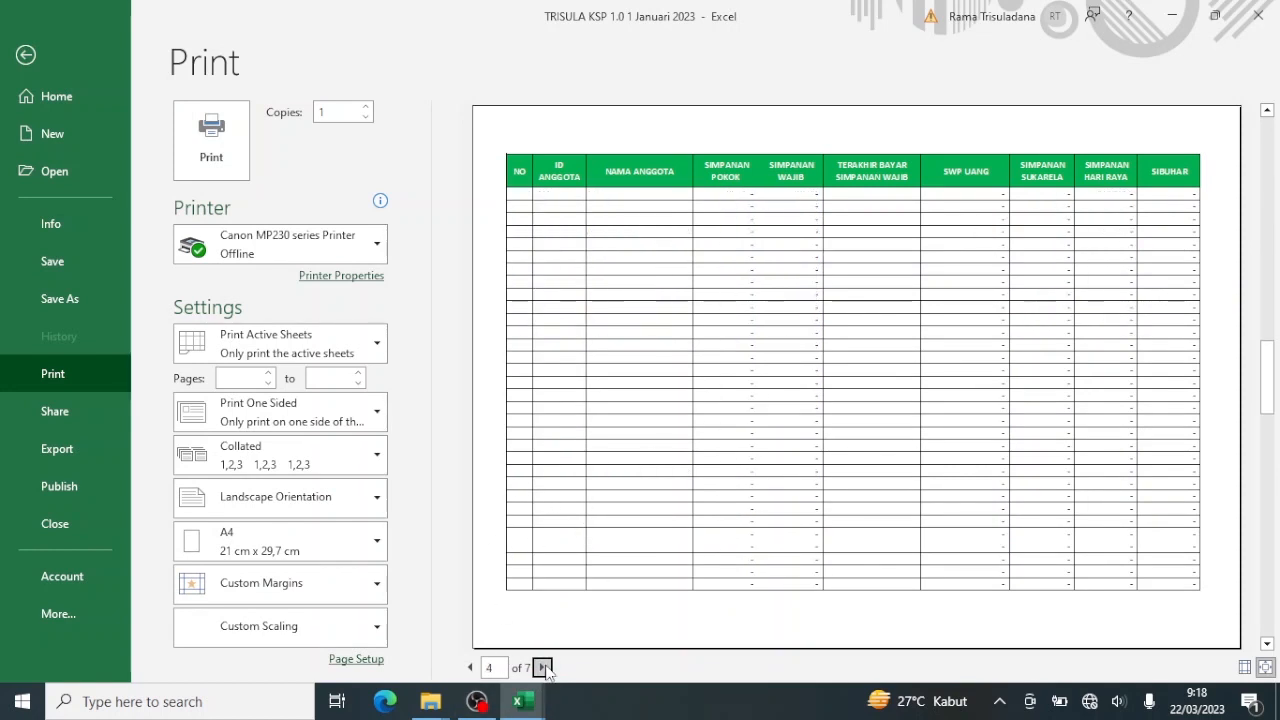
left_click(542, 667)
left_click(542, 667)
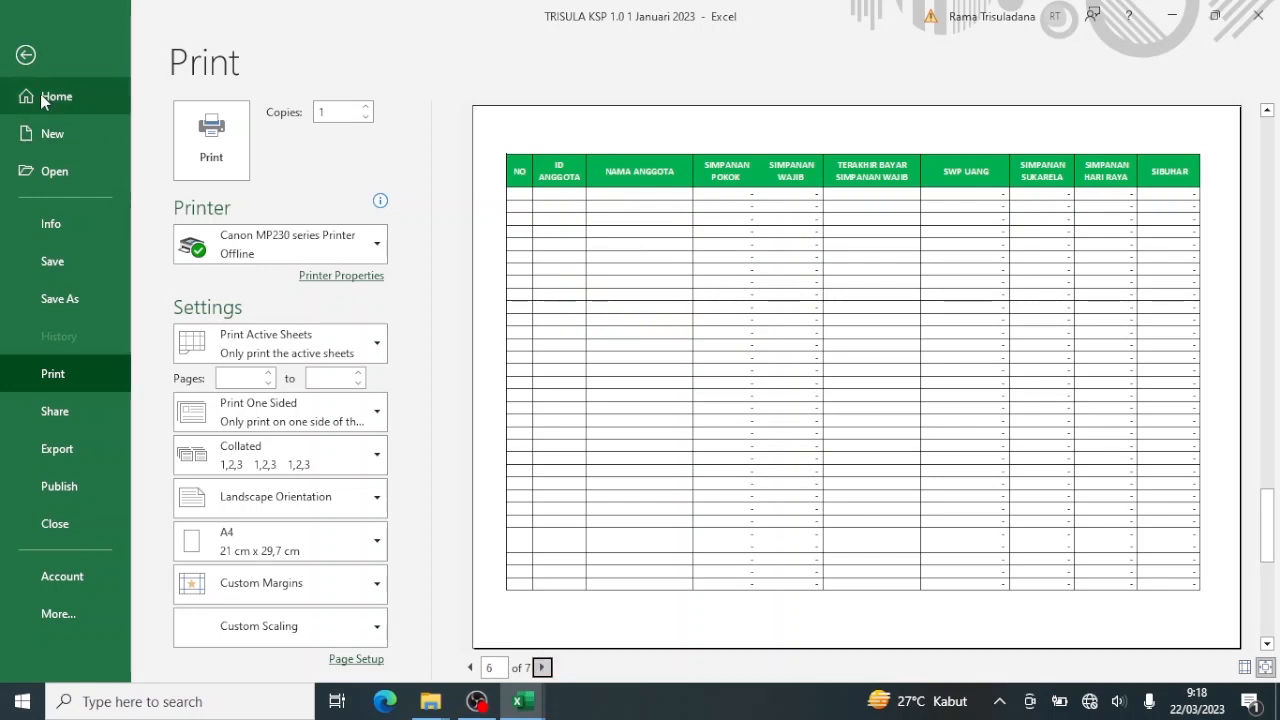
left_click(27, 56)
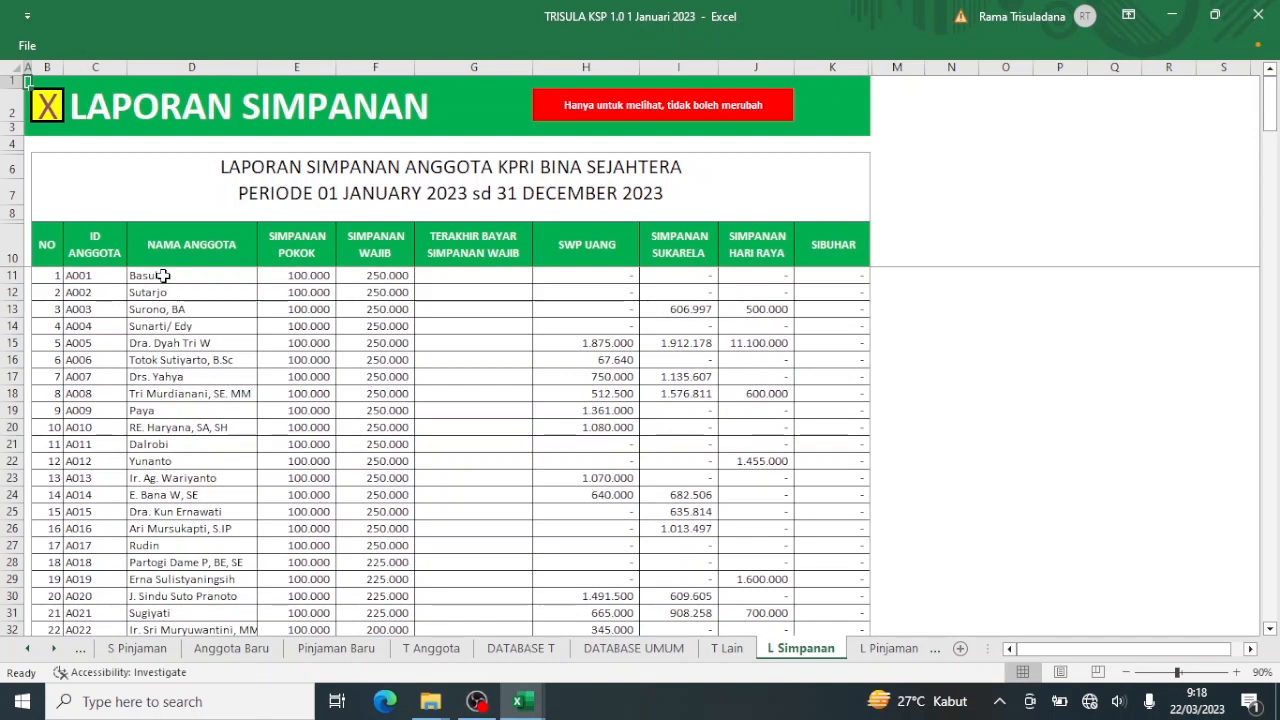
Check the L Simpanan report's current print preview, then return to the sheet.
left_click(28, 47)
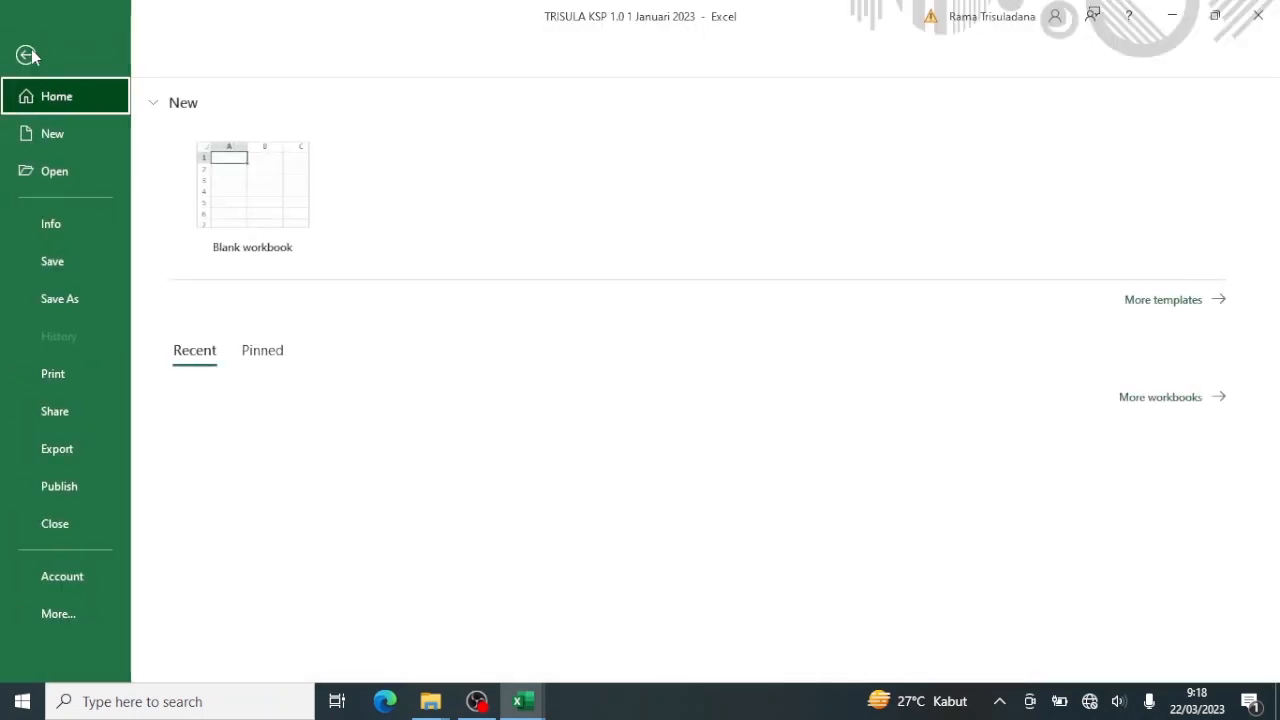
left_click(76, 370)
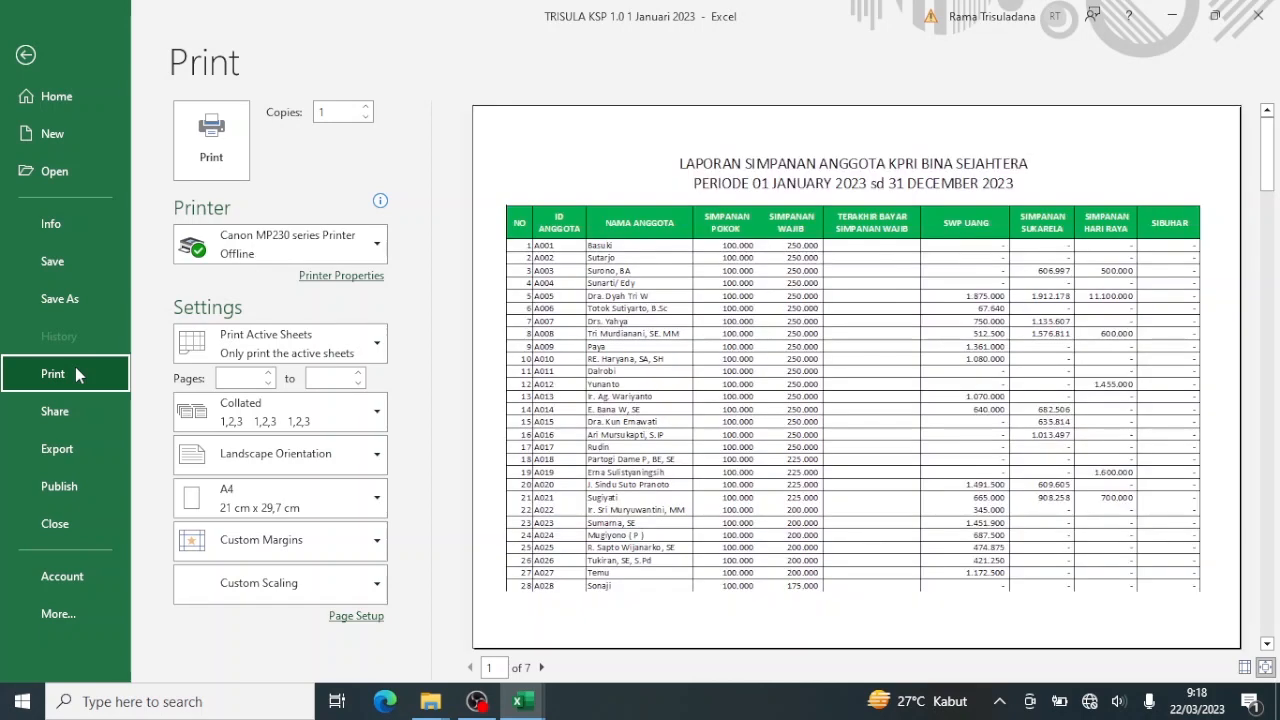
left_click(25, 57)
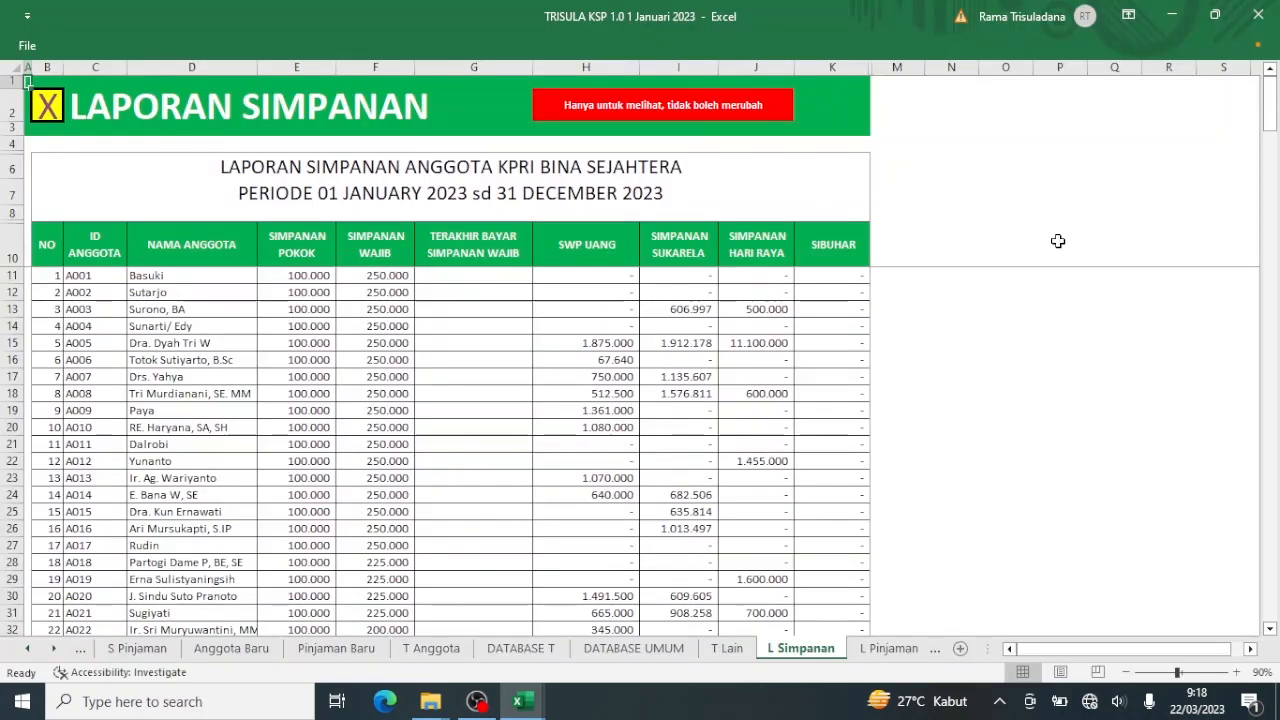
Hide the empty rows 84–210 and reopen the print preview, now 3 pages.
left_click_drag(1272, 119, 1257, 281)
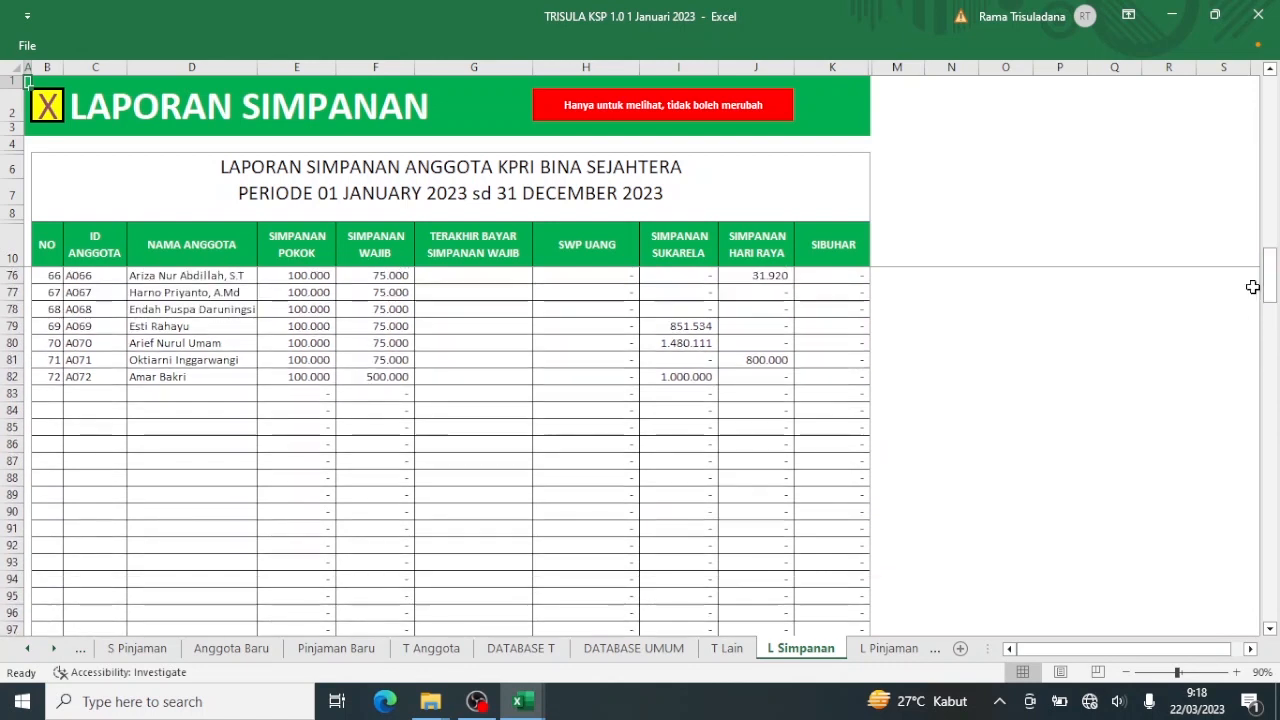
left_click(15, 410)
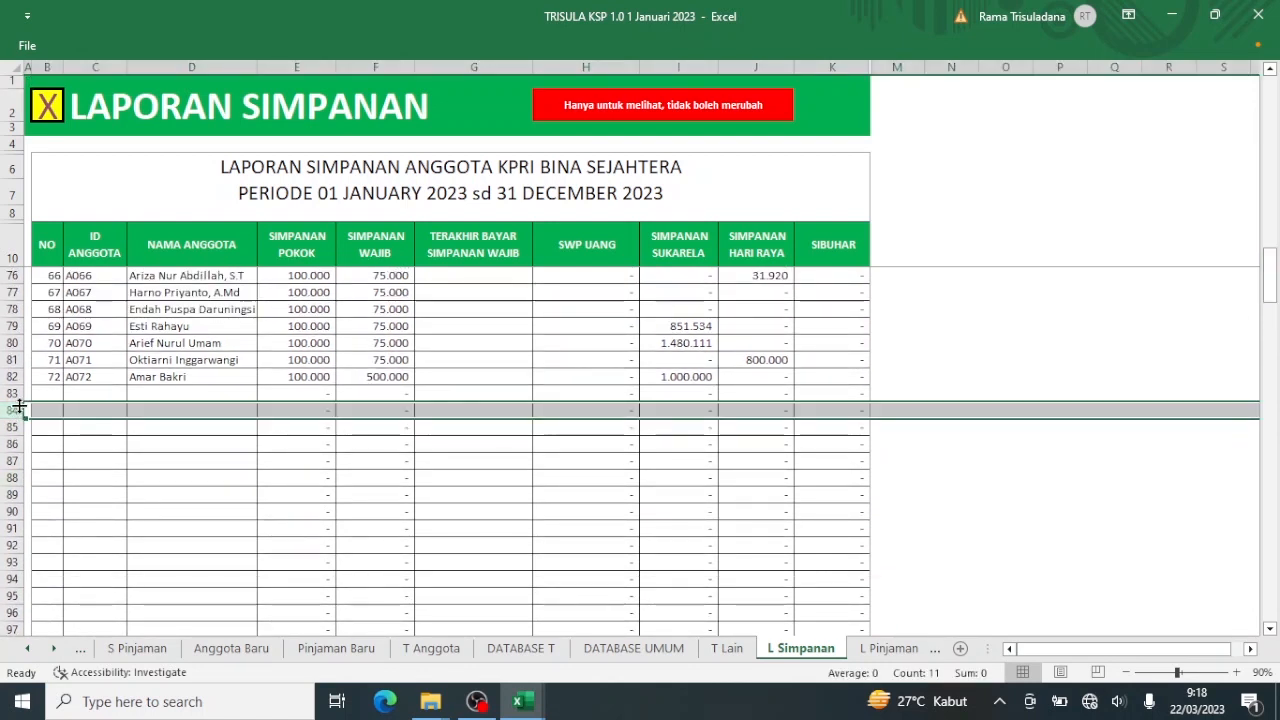
left_click_drag(15, 410, 23, 561)
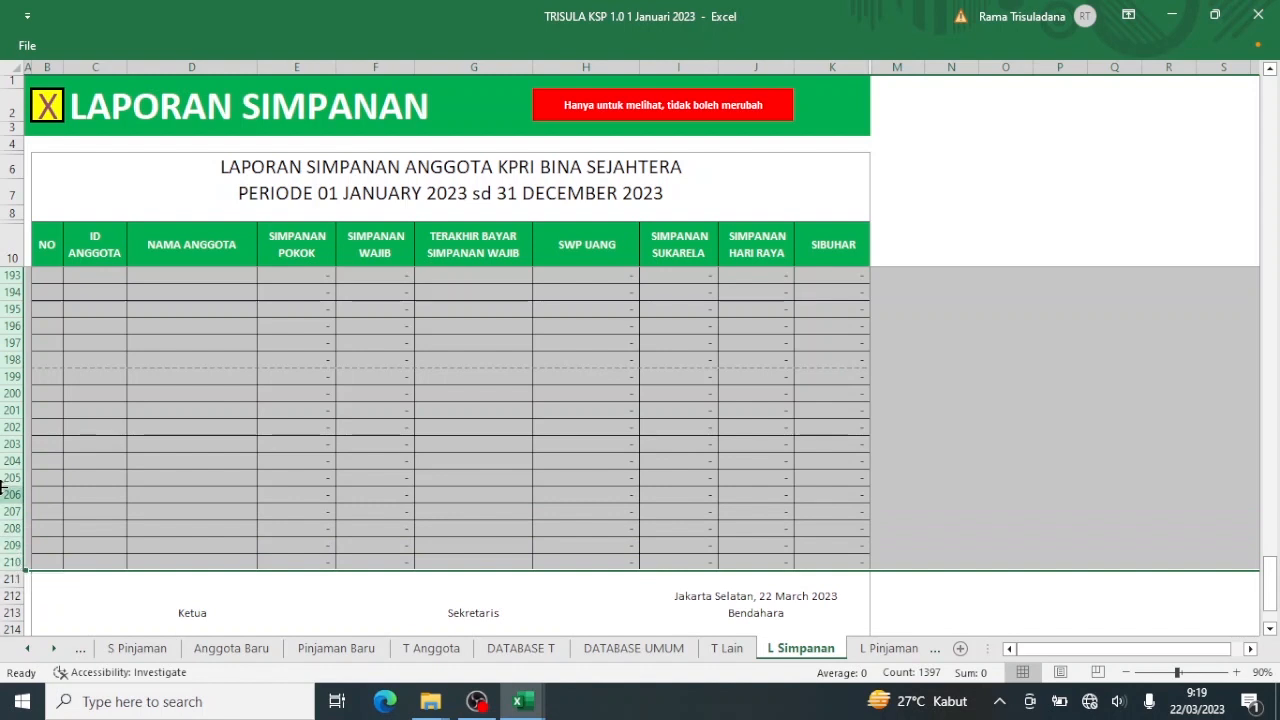
right_click(3, 410)
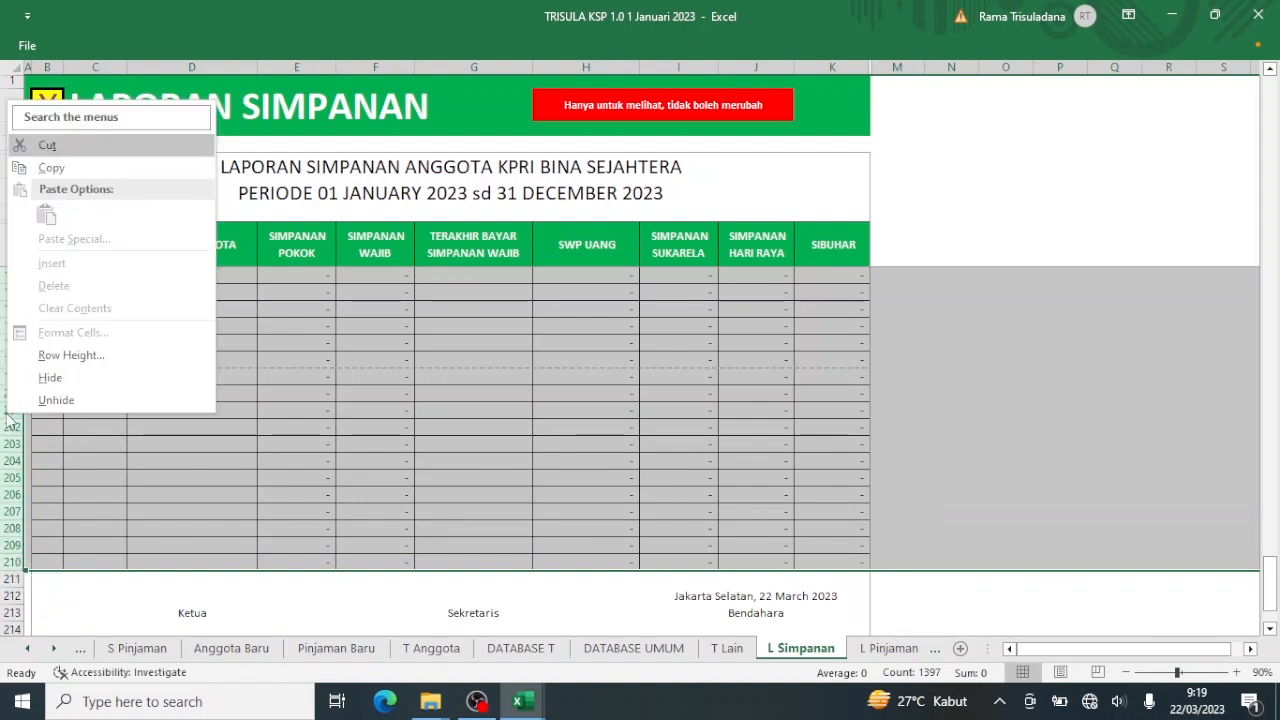
left_click(50, 378)
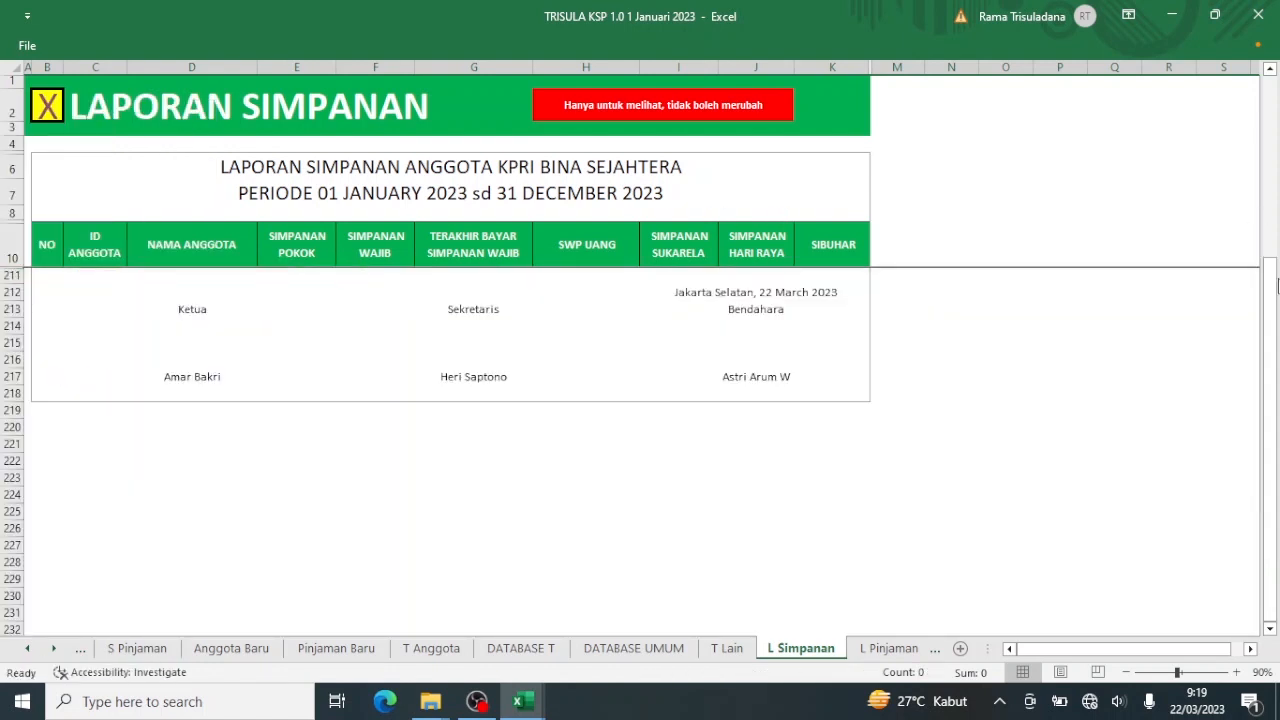
left_click_drag(1273, 302, 1277, 88)
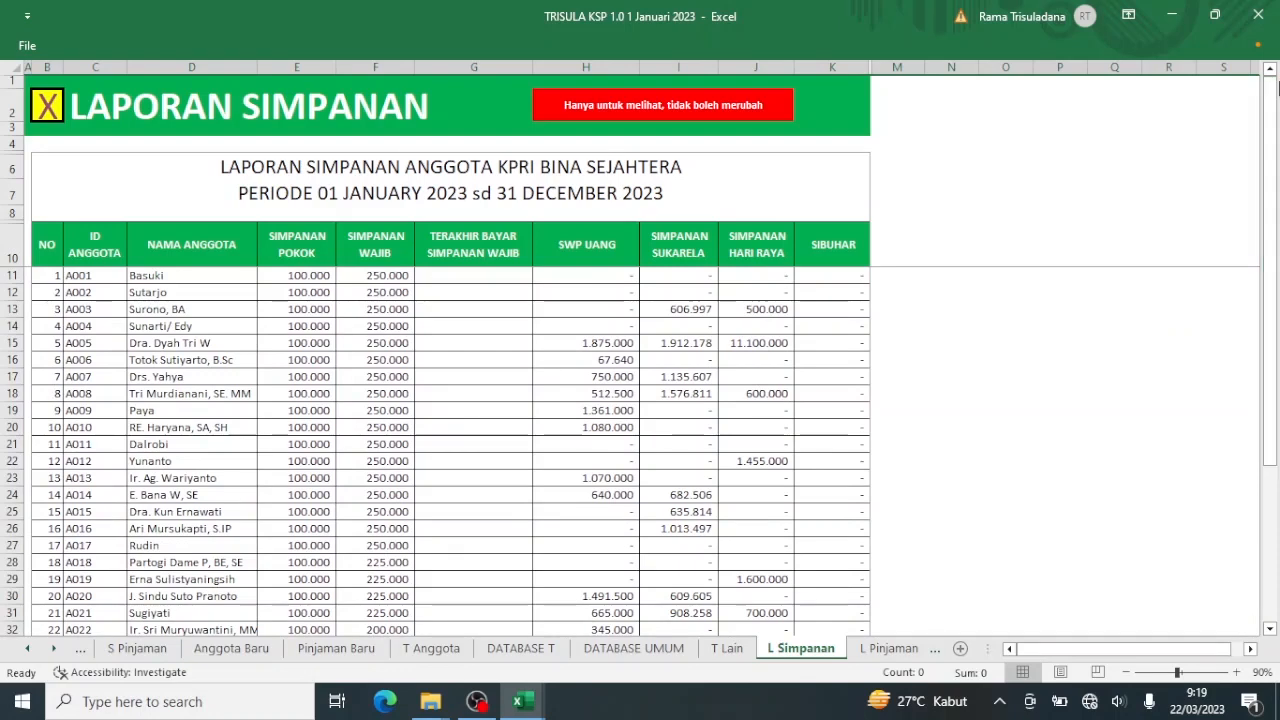
key("ctrl+p")
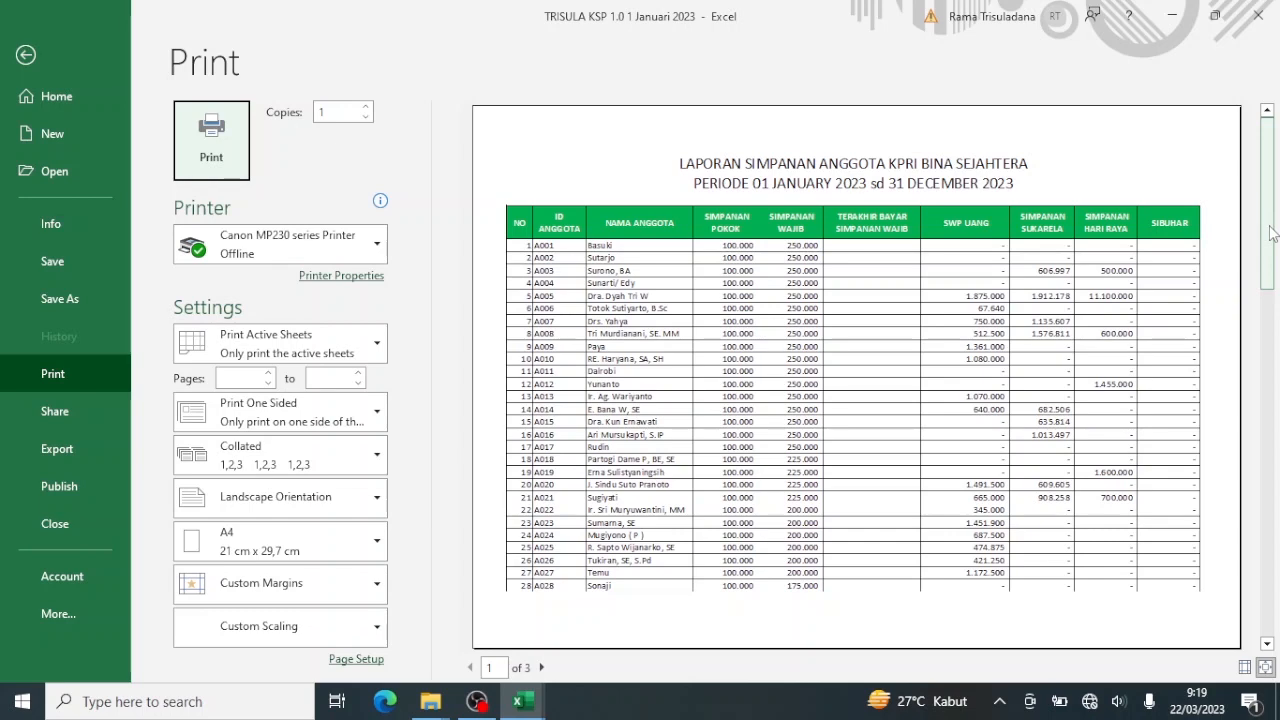
Page through the 3-page savings report preview twice, confirming it ends with the signature block.
left_click(1269, 332)
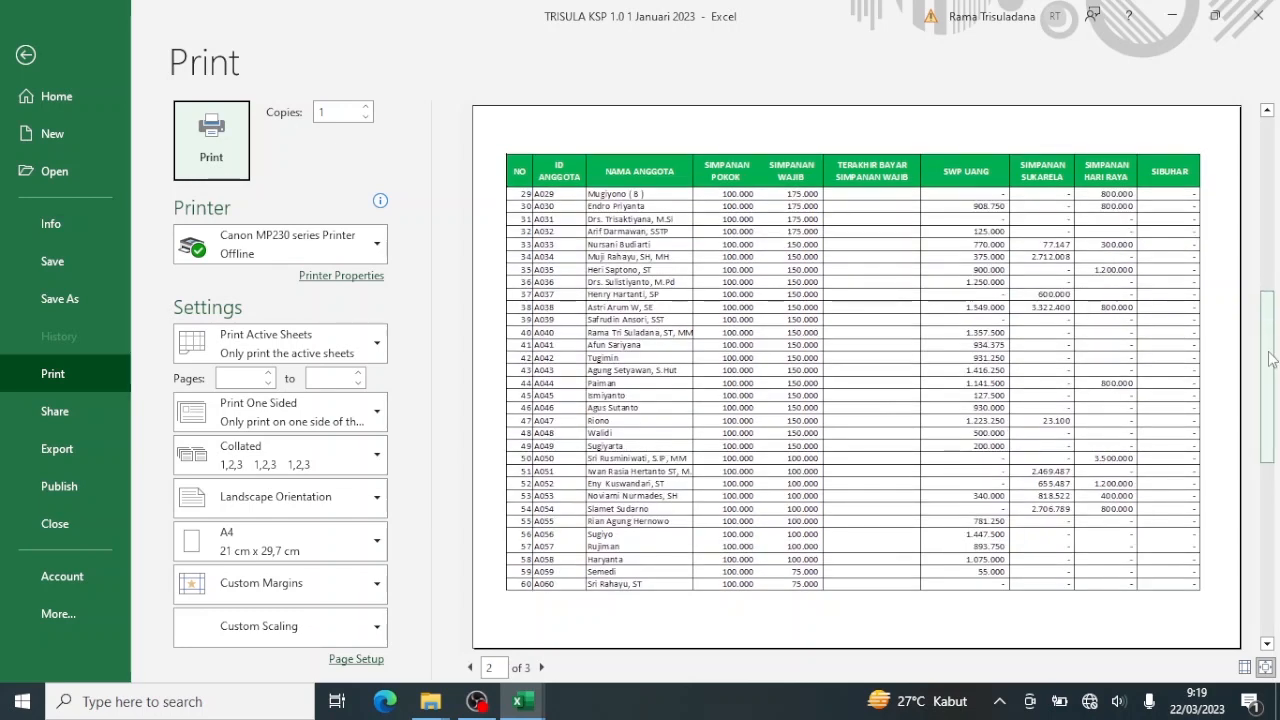
left_click_drag(1271, 358, 1276, 525)
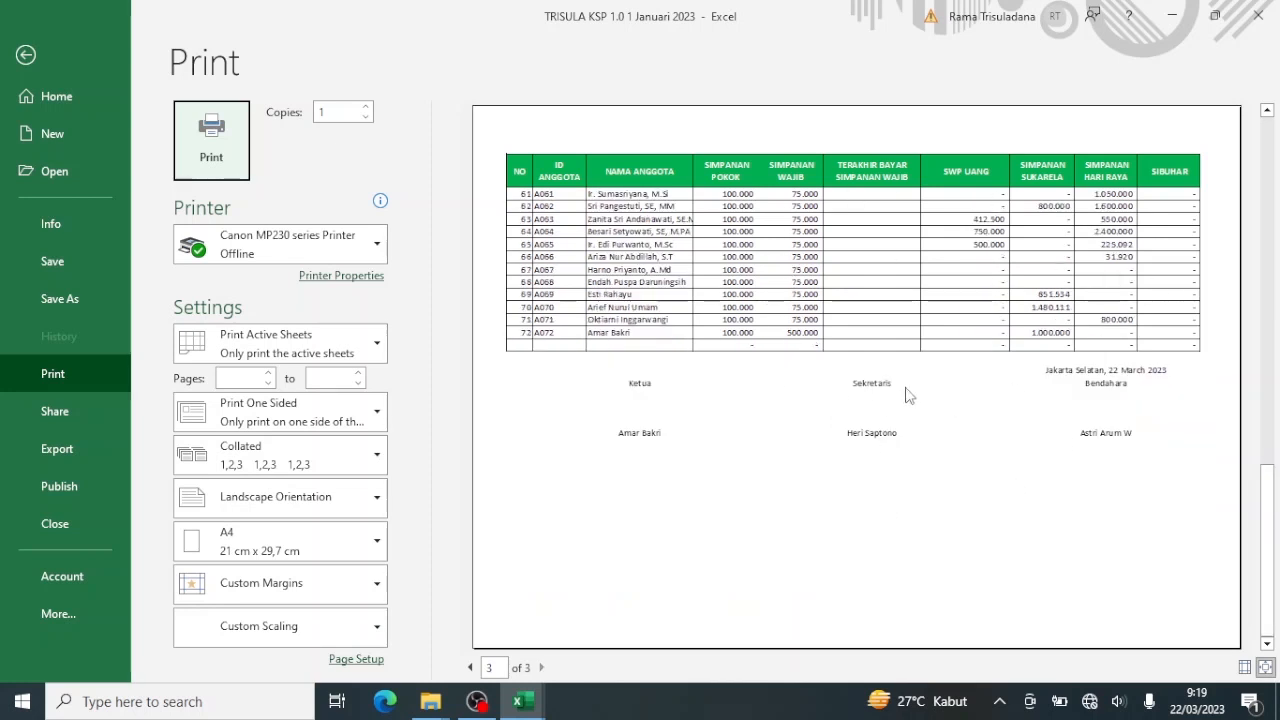
left_click(28, 56)
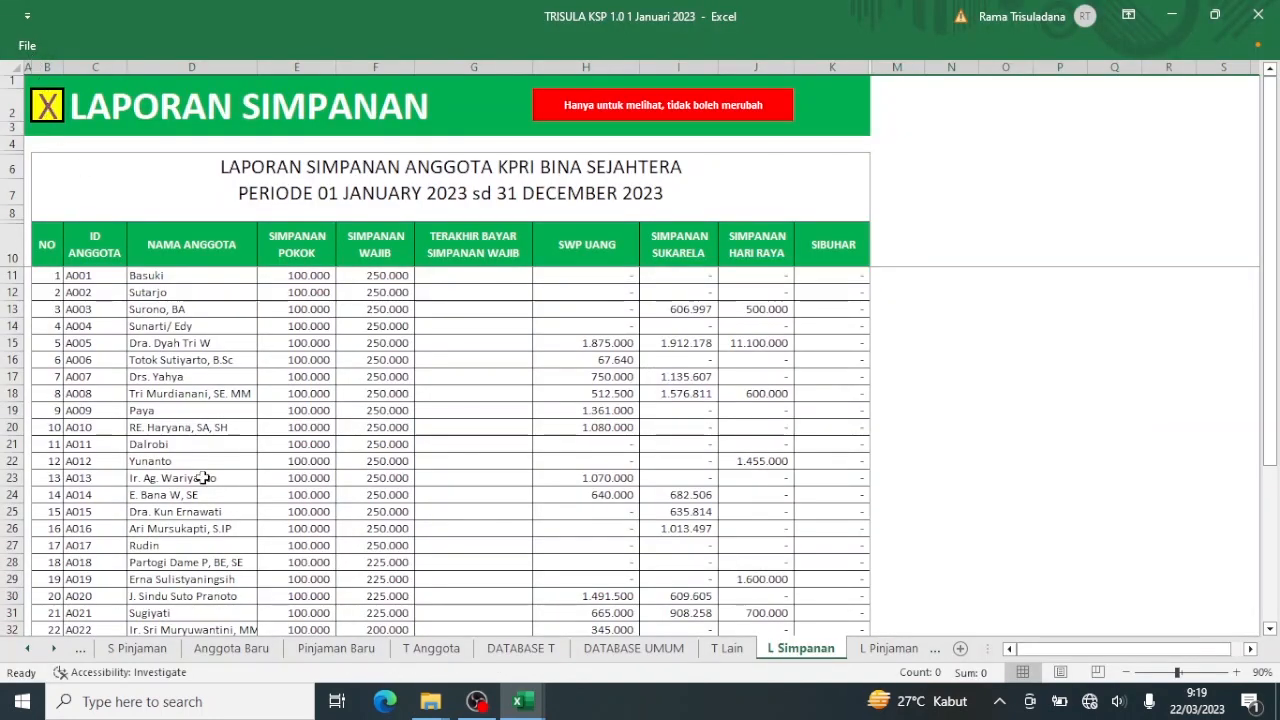
key("ctrl+p")
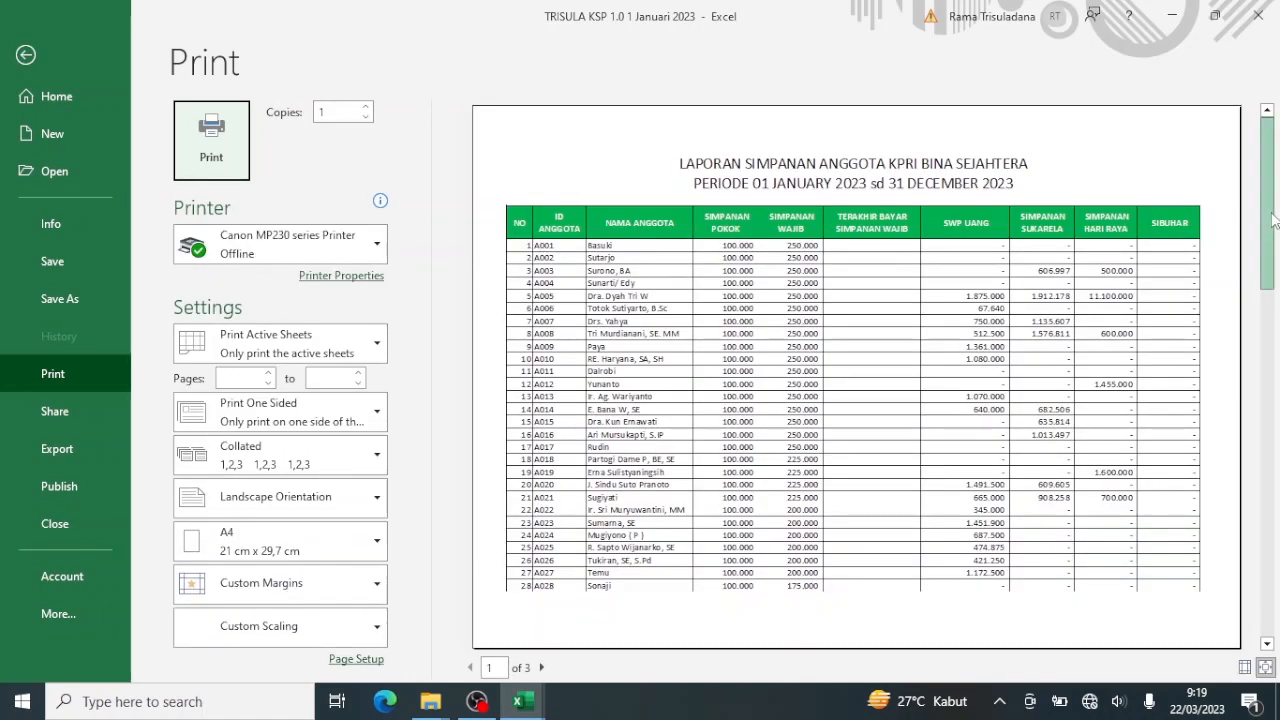
left_click(1270, 382)
left_click_drag(1269, 376, 1267, 540)
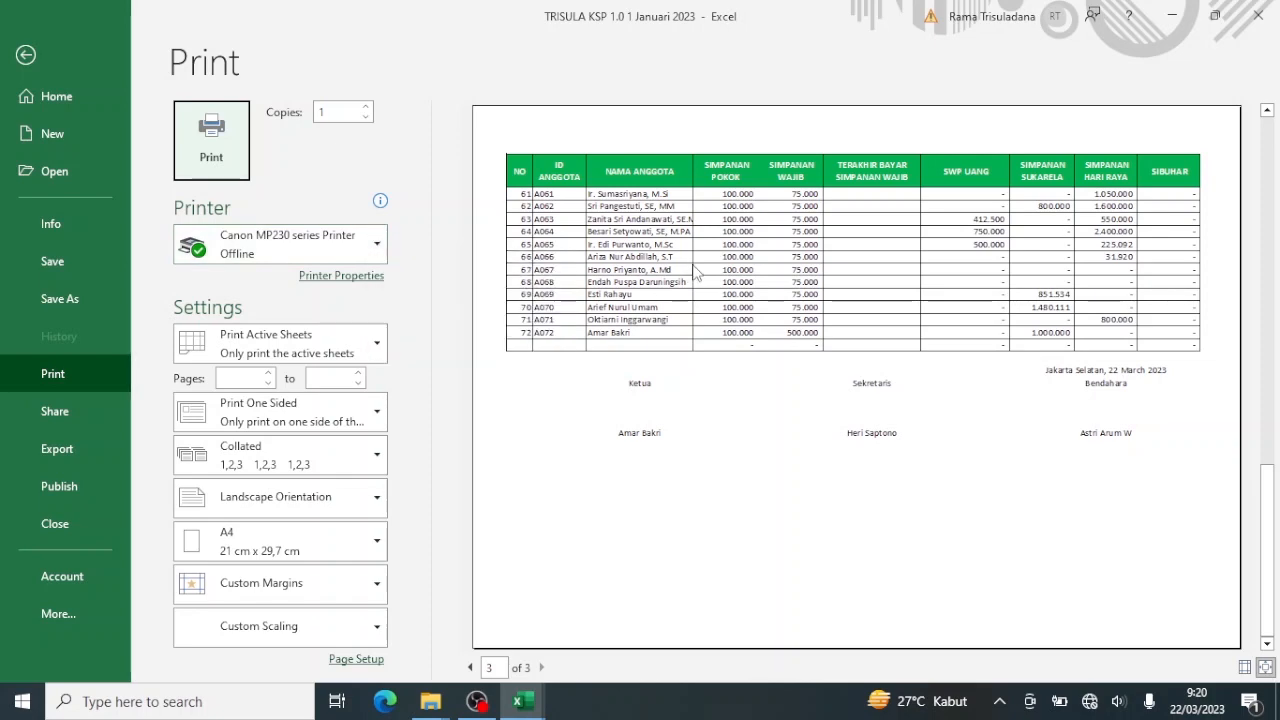
left_click(27, 58)
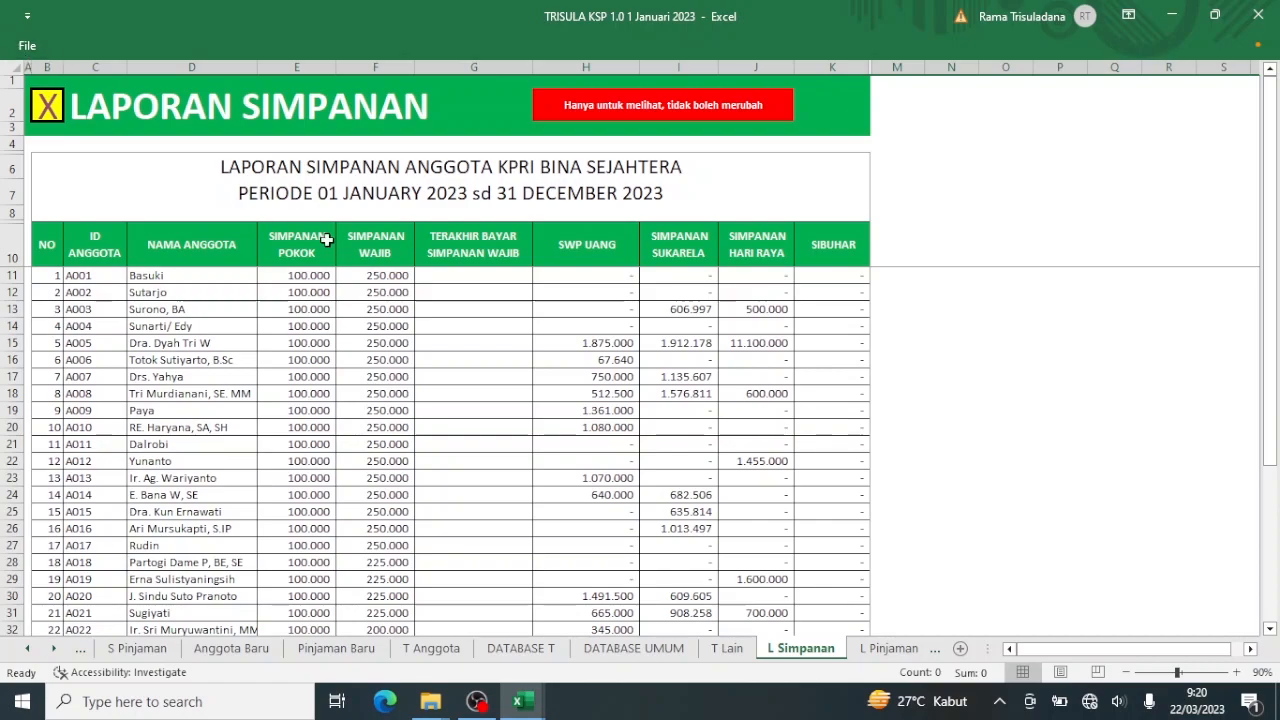
Scroll over the L Simpanan sheet and go back to the TRISULA Menu sheet.
scroll(326, 240, "down", 8)
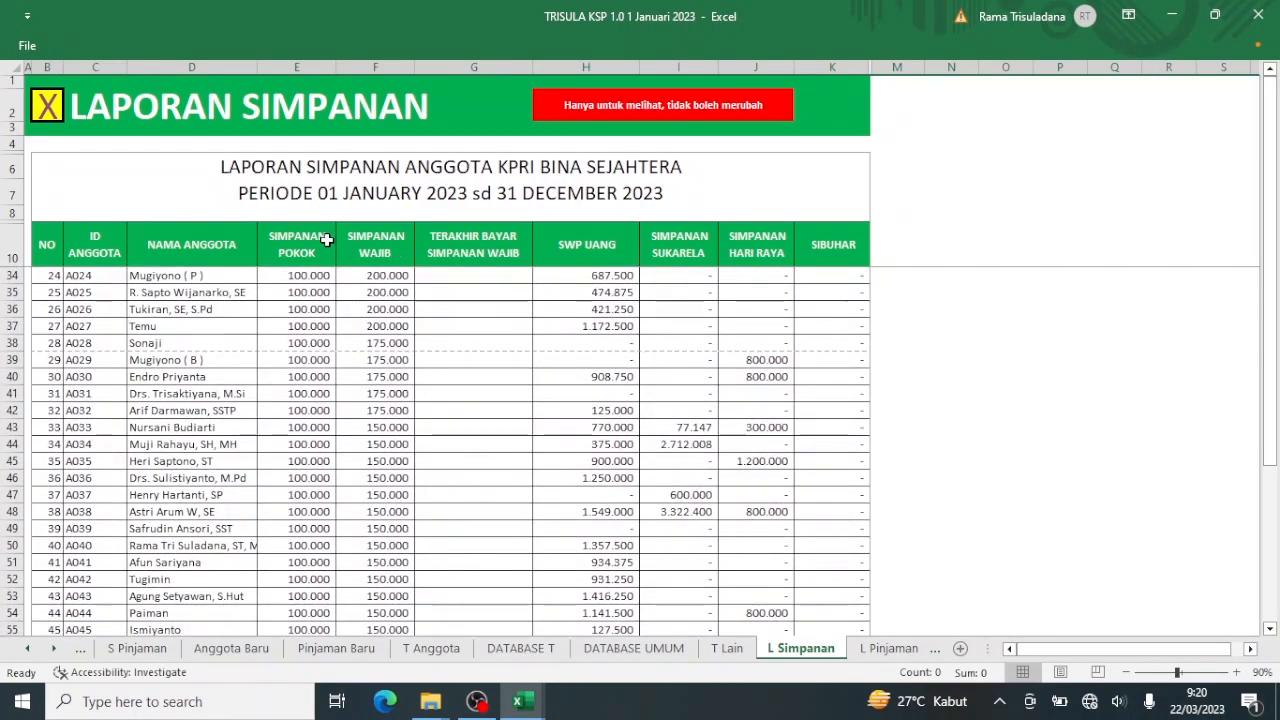
scroll(326, 240, "up", 1)
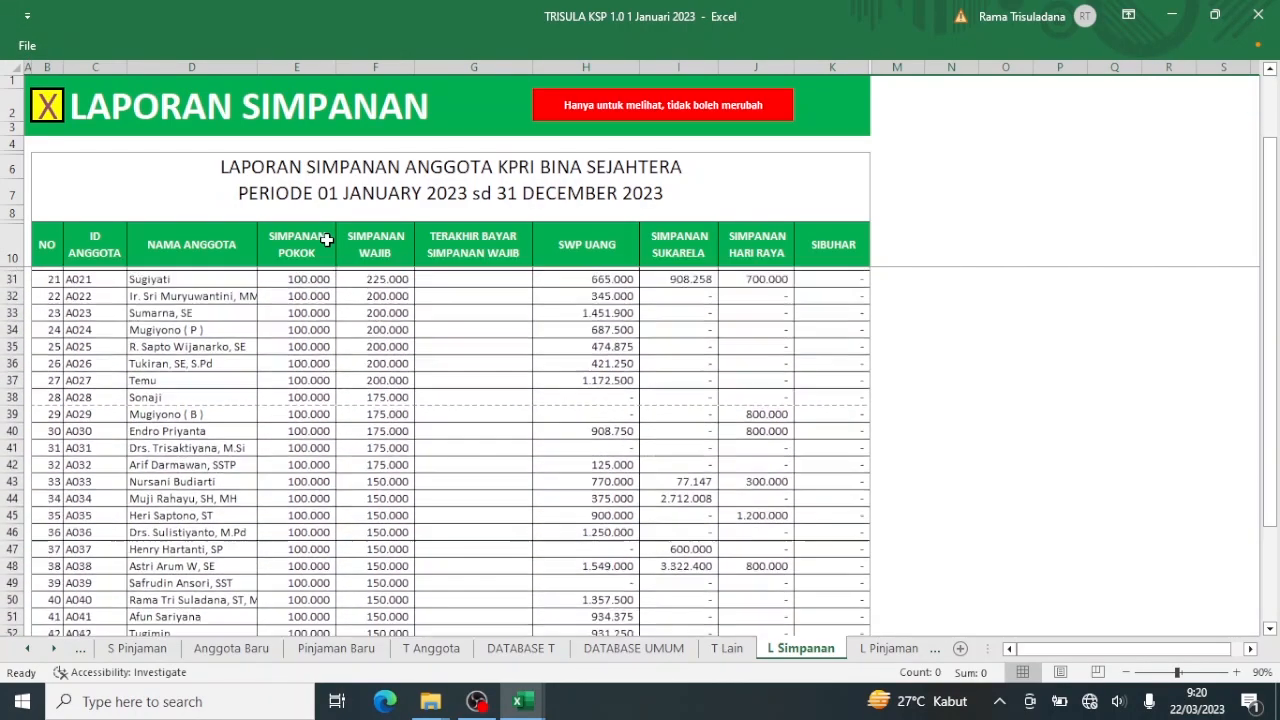
scroll(326, 240, "down", 16)
scroll(173, 327, "up", 4)
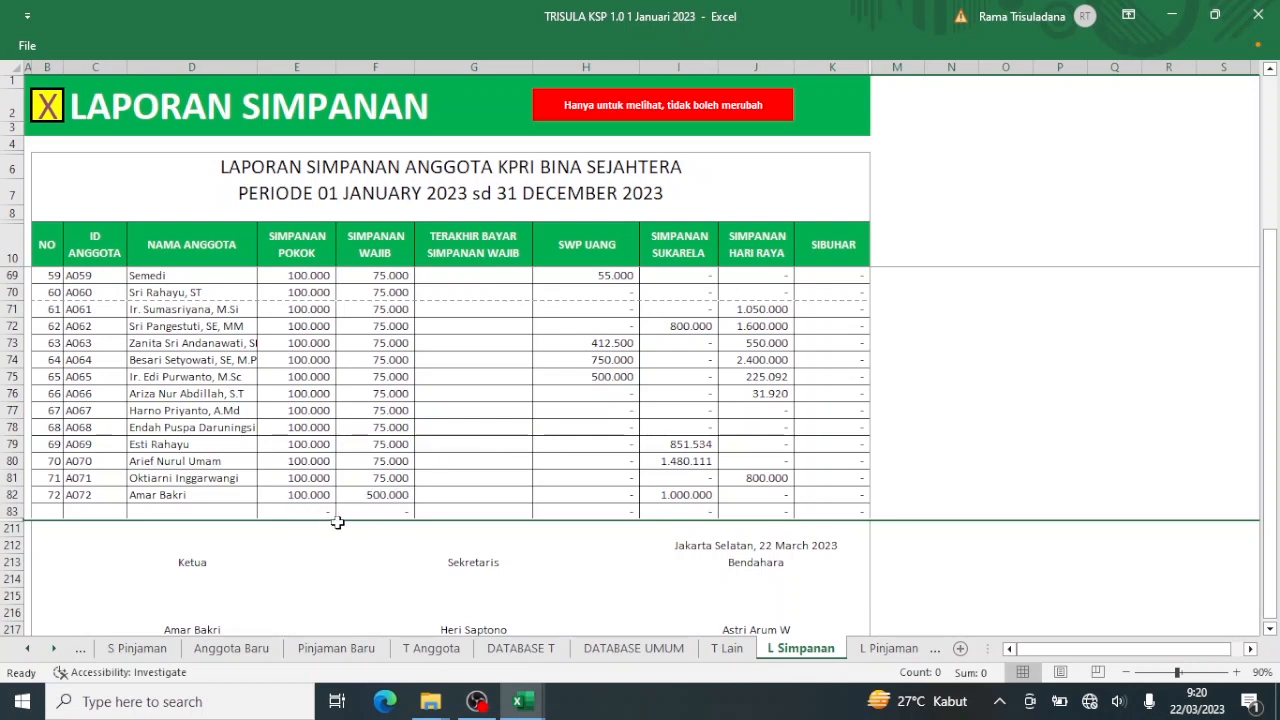
left_click(44, 110)
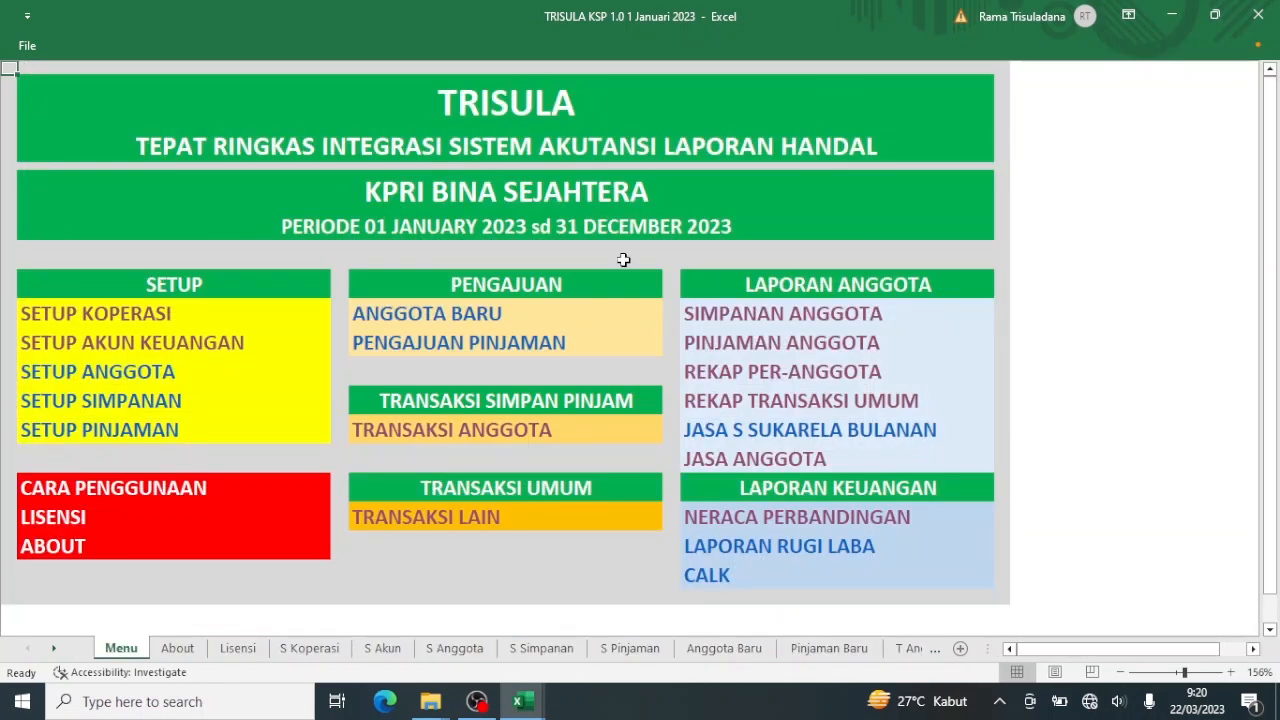
left_click(736, 342)
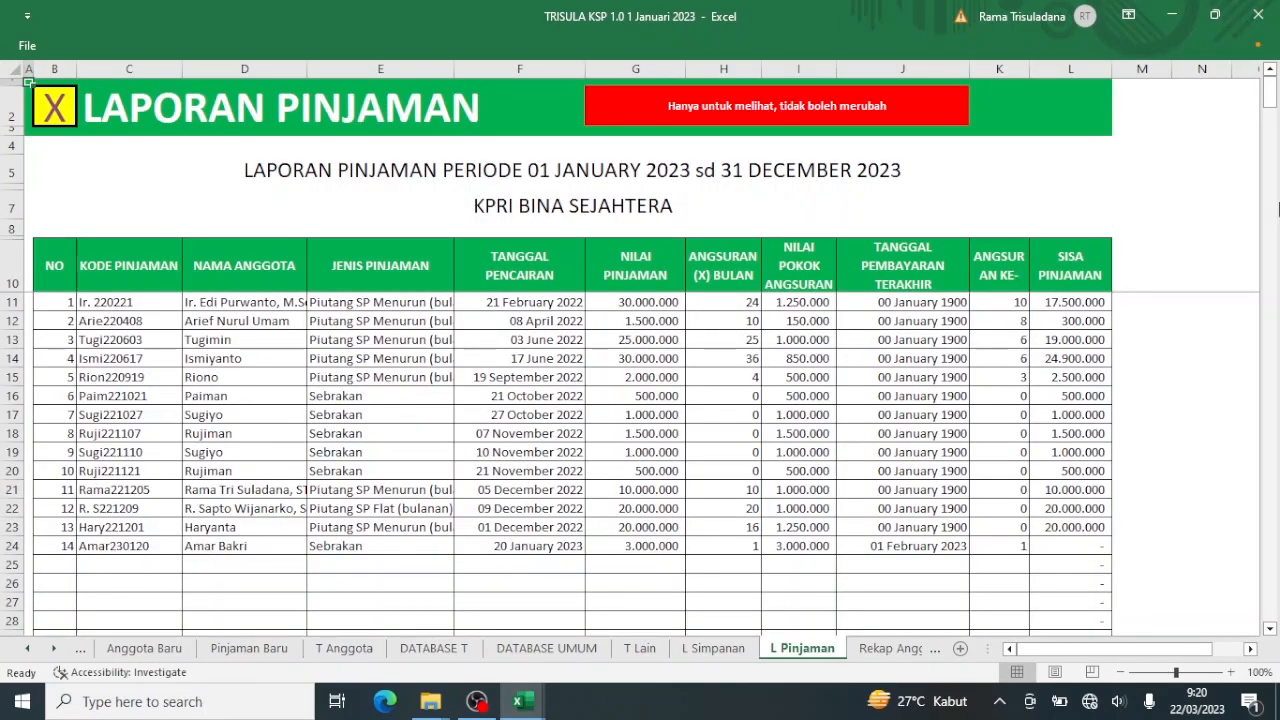
left_click_drag(1273, 95, 1273, 625)
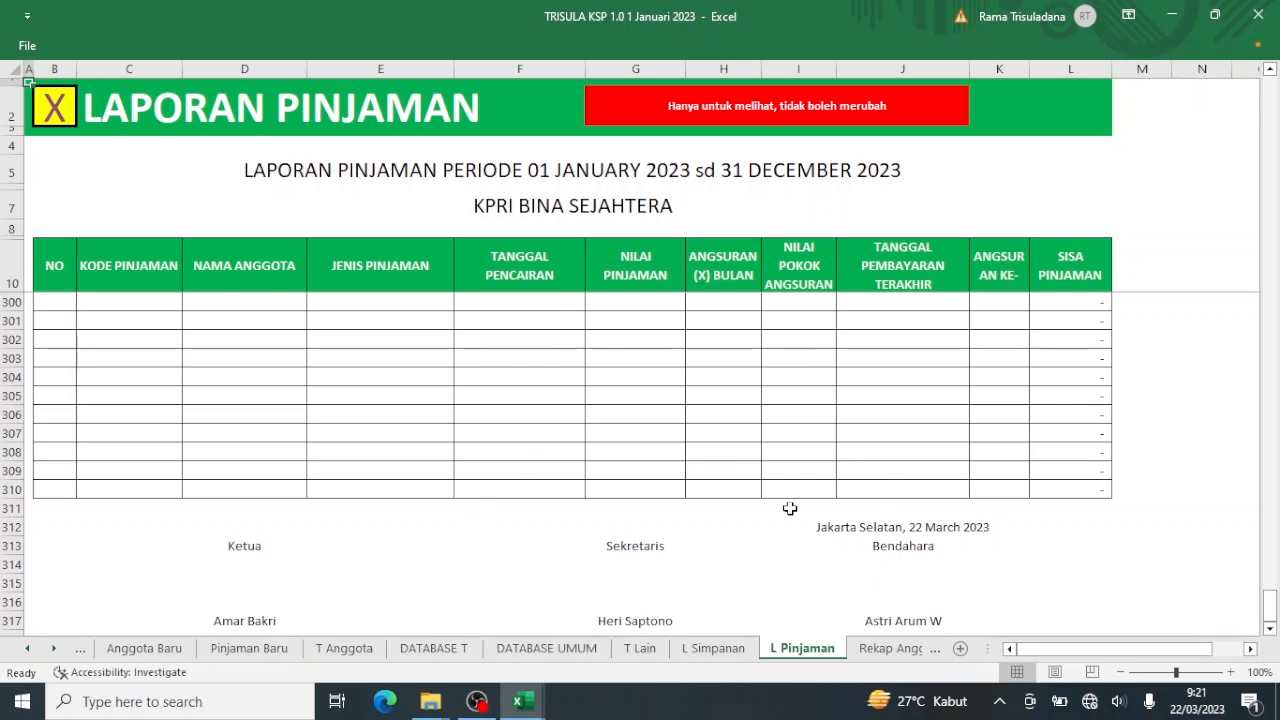
left_click(56, 108)
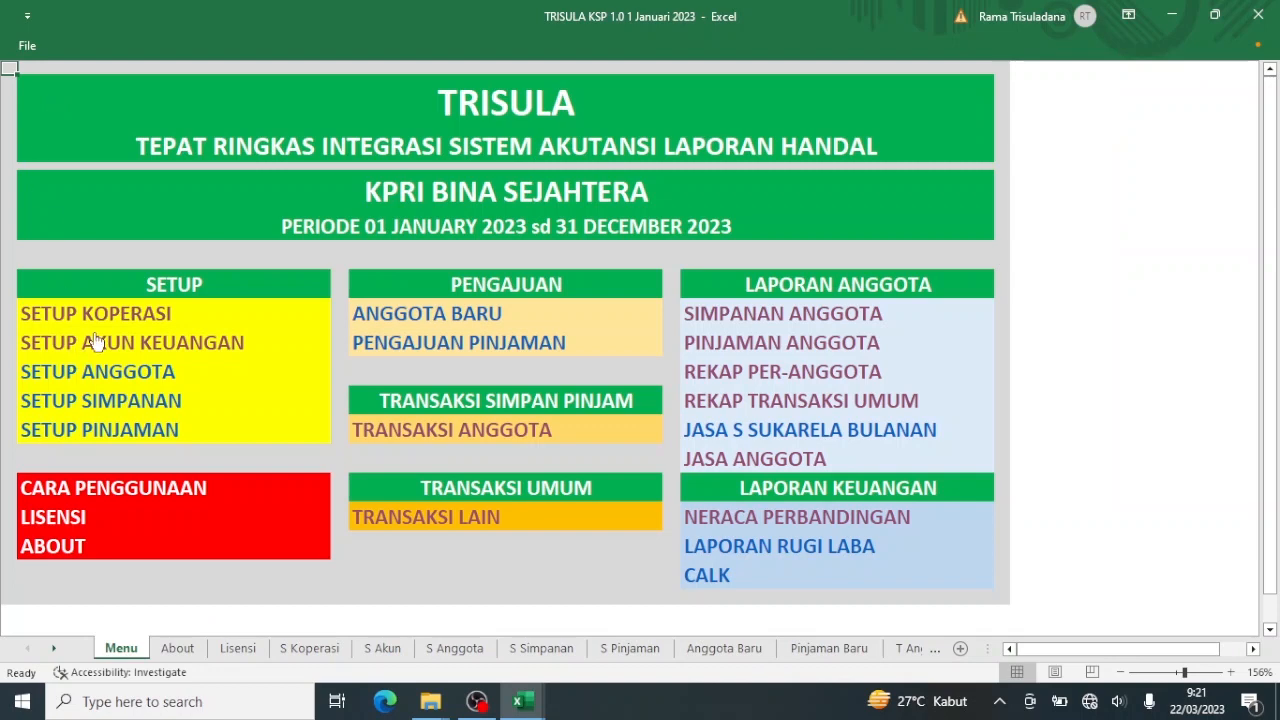
Check the Kota value on Setup Koperasi, then open the PINJAMAN ANGGOTA loan report from the Menu.
left_click(97, 326)
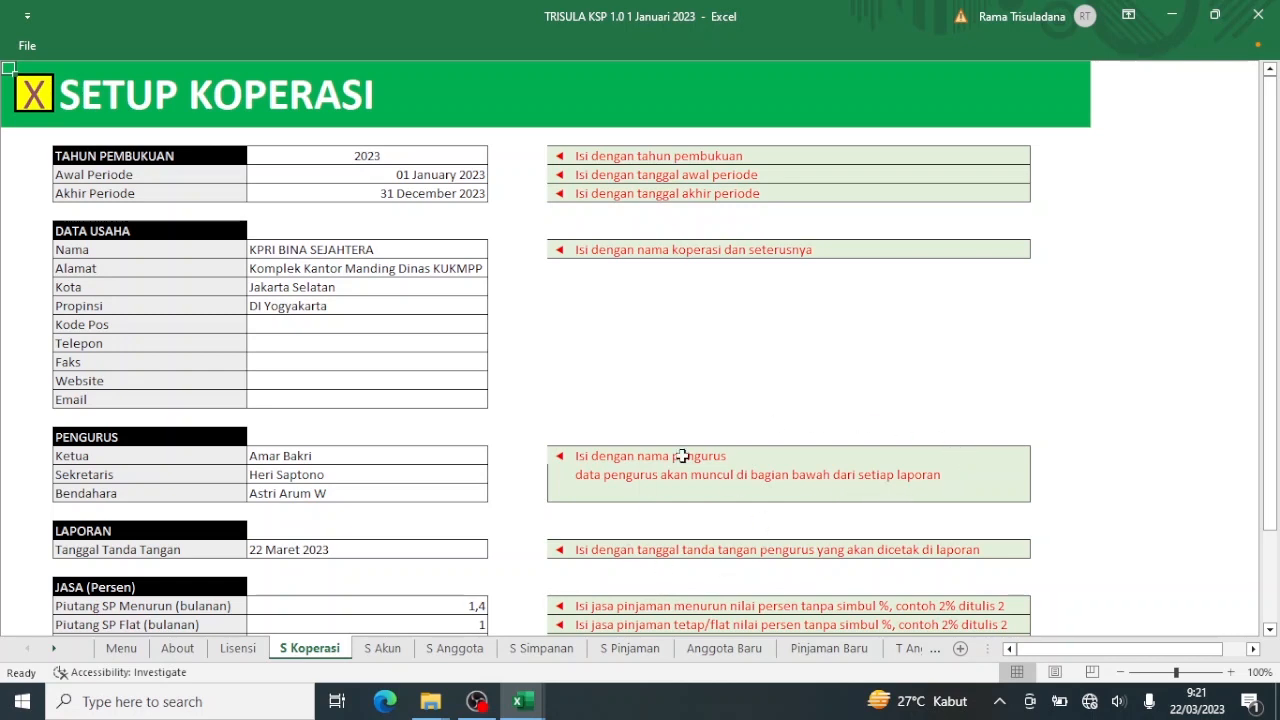
left_click(345, 283)
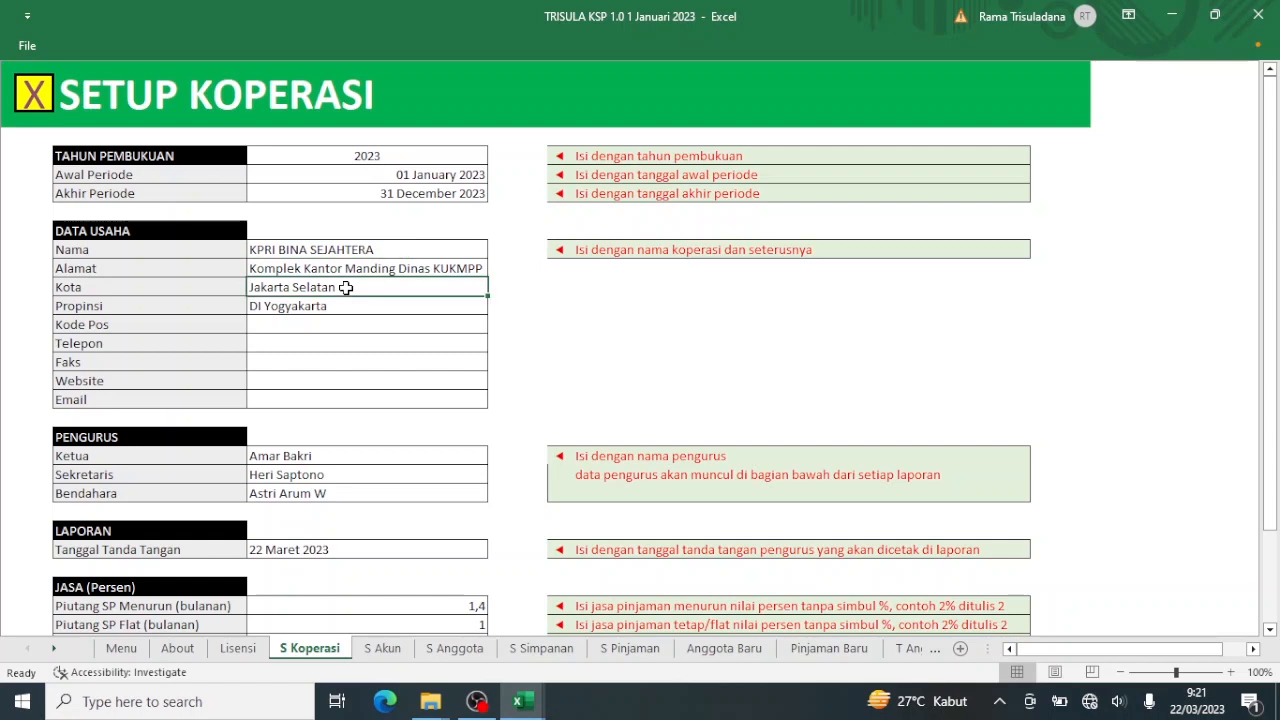
left_click(560, 286)
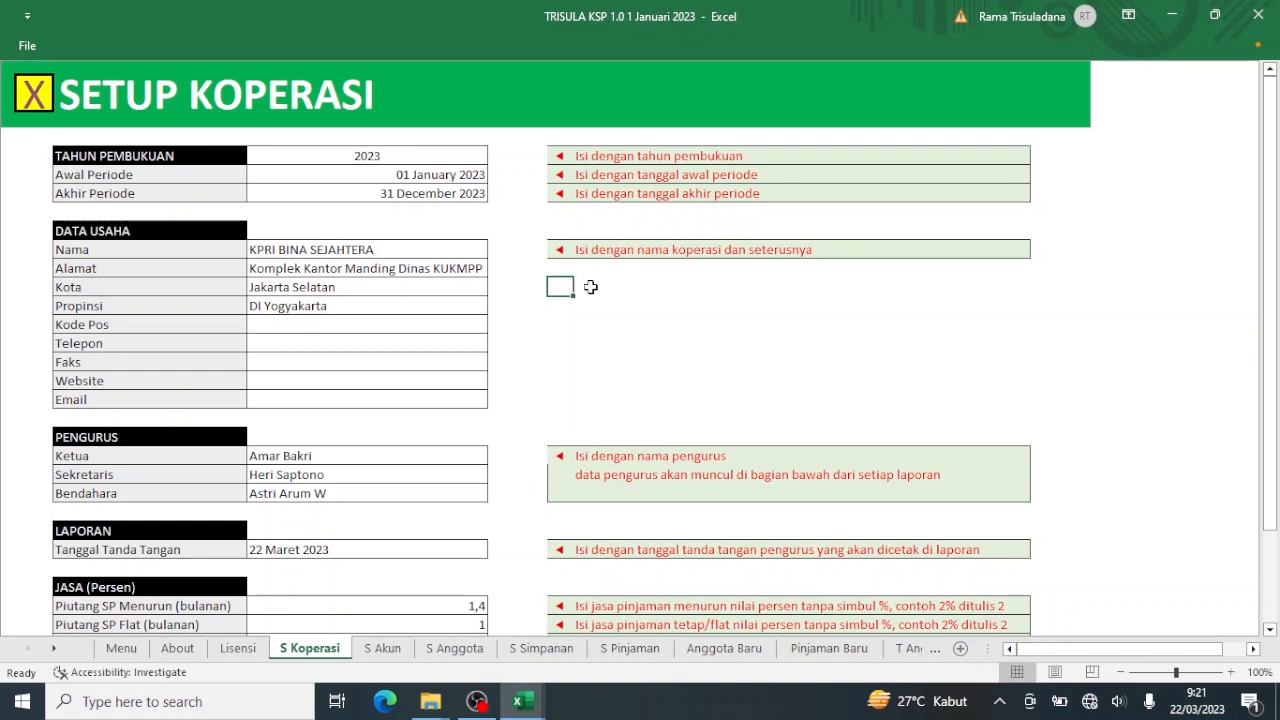
left_click(299, 295)
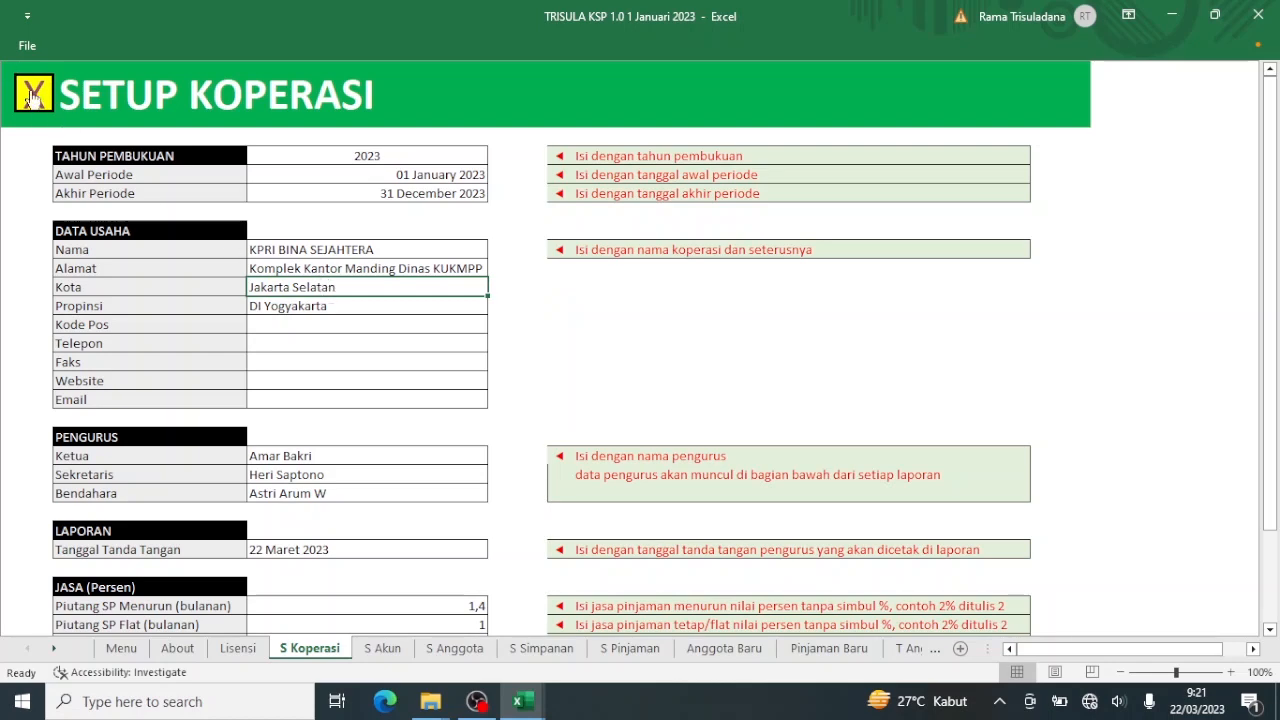
left_click(33, 97)
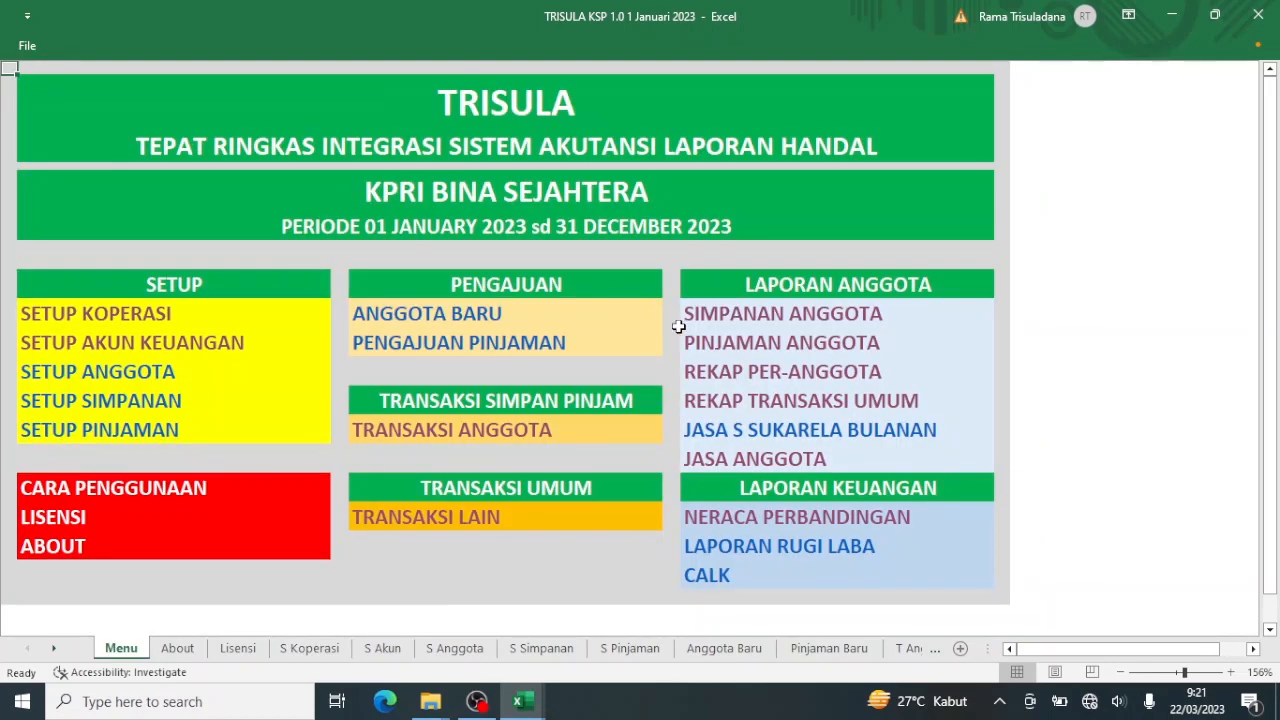
left_click(713, 352)
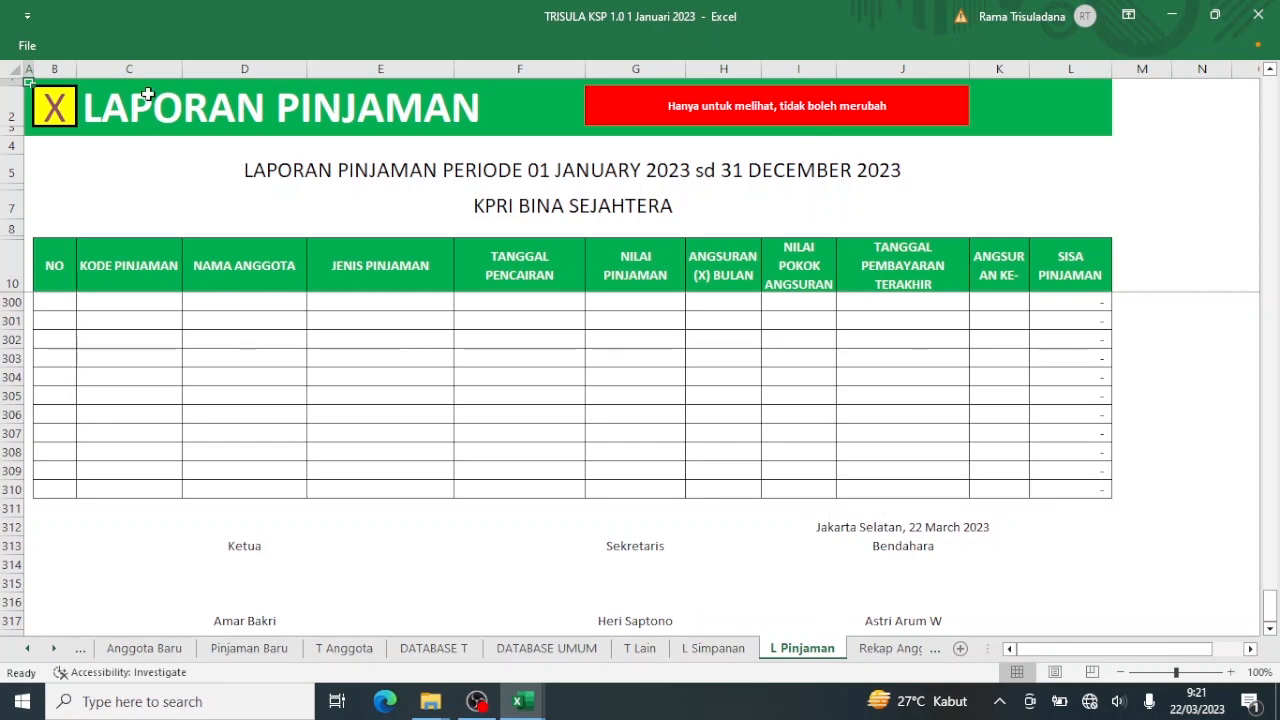
Open REKAP PER-ANGGOTA from the Menu and view both pages of its print preview.
left_click(57, 110)
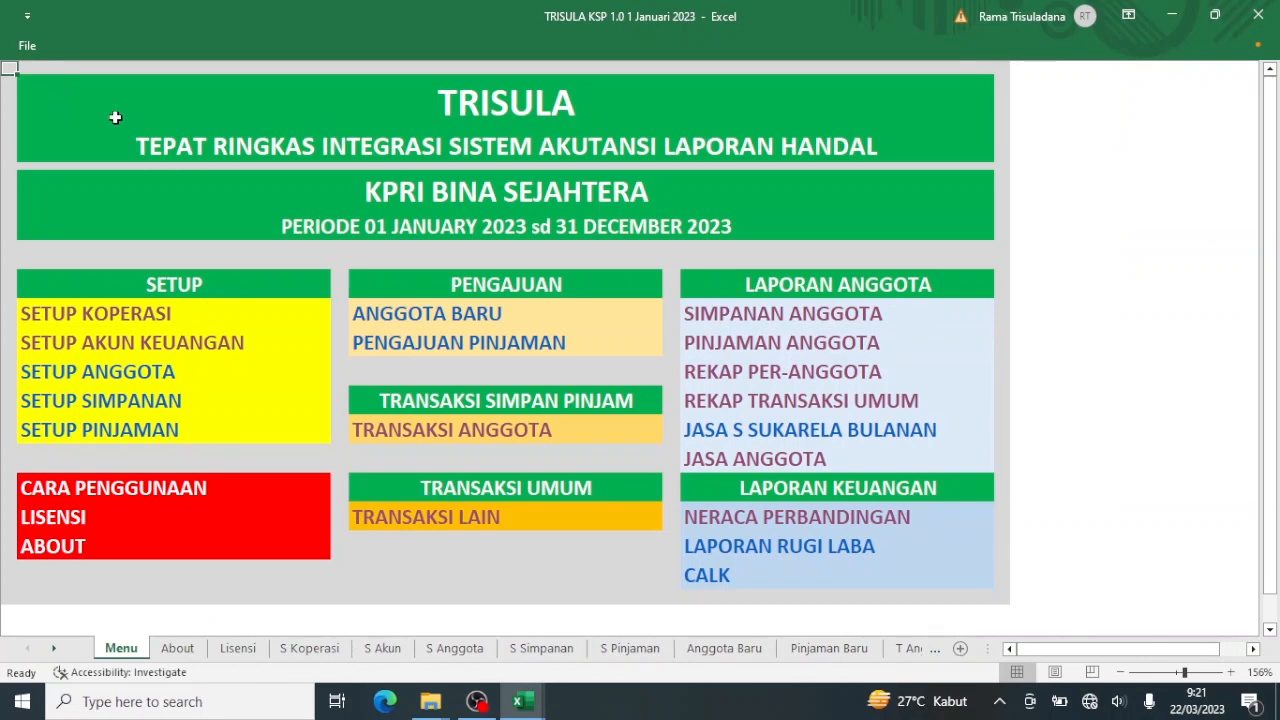
left_click(729, 372)
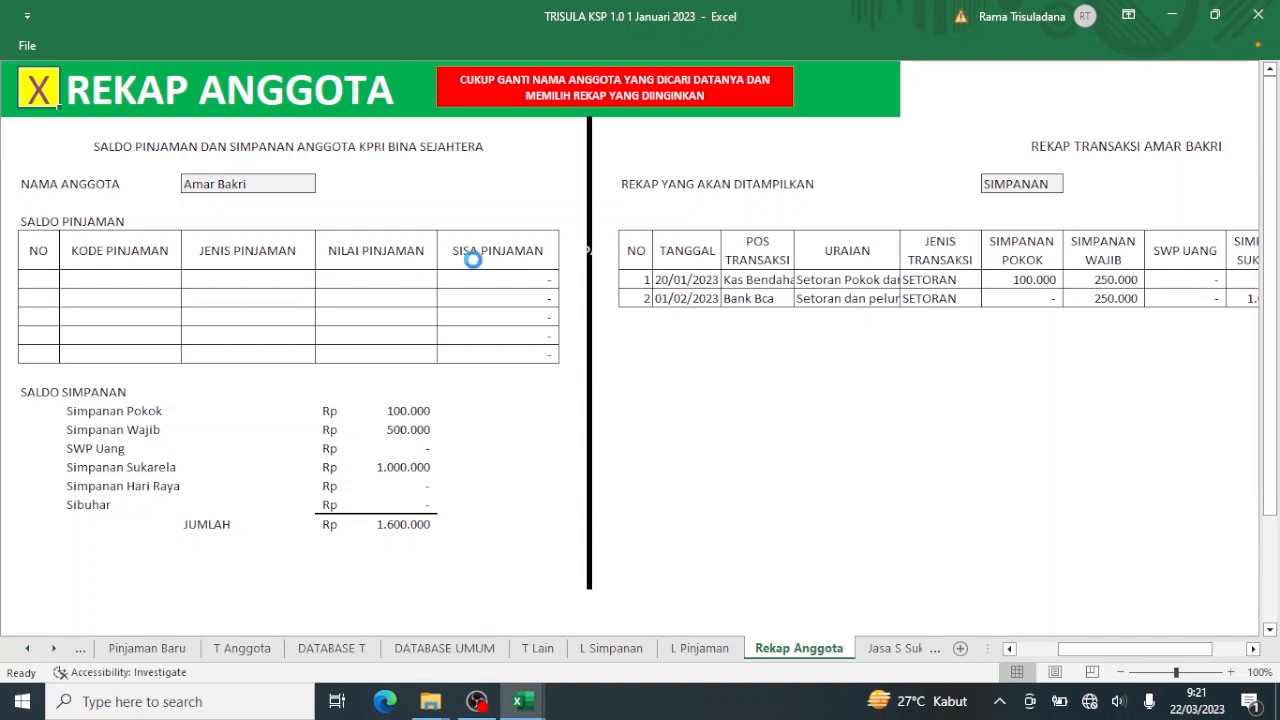
key("ctrl+p")
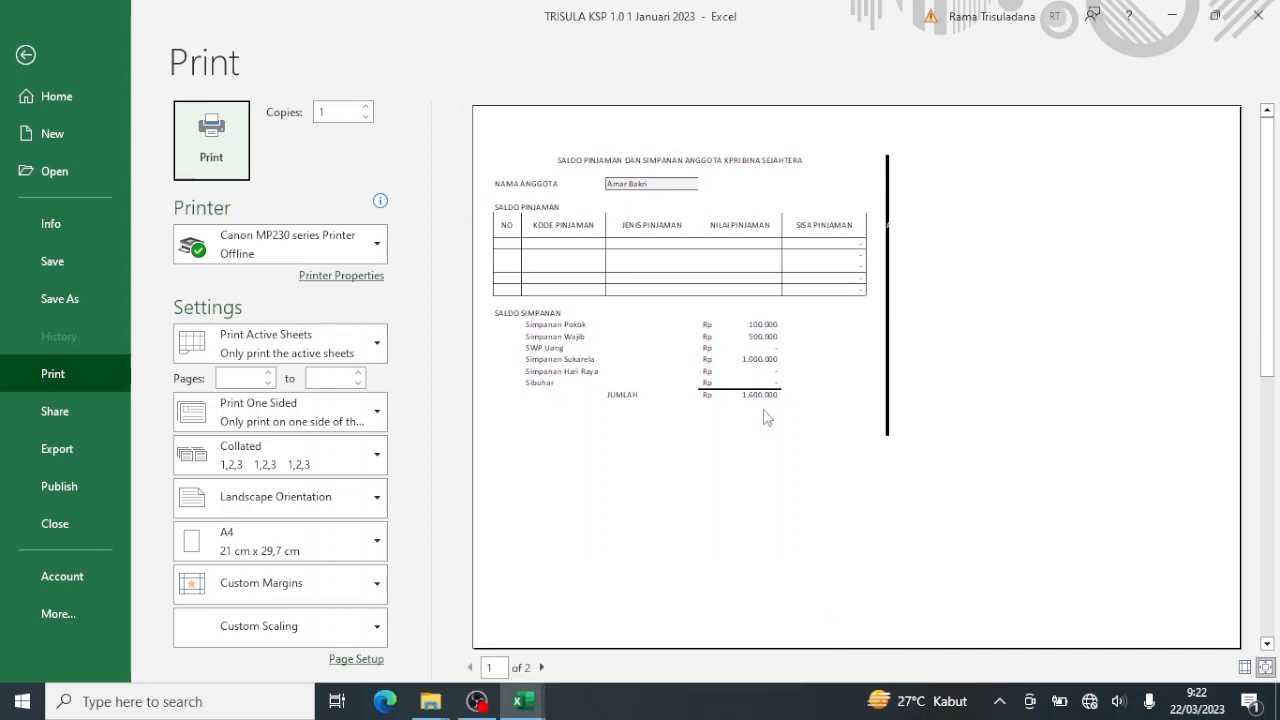
left_click(541, 668)
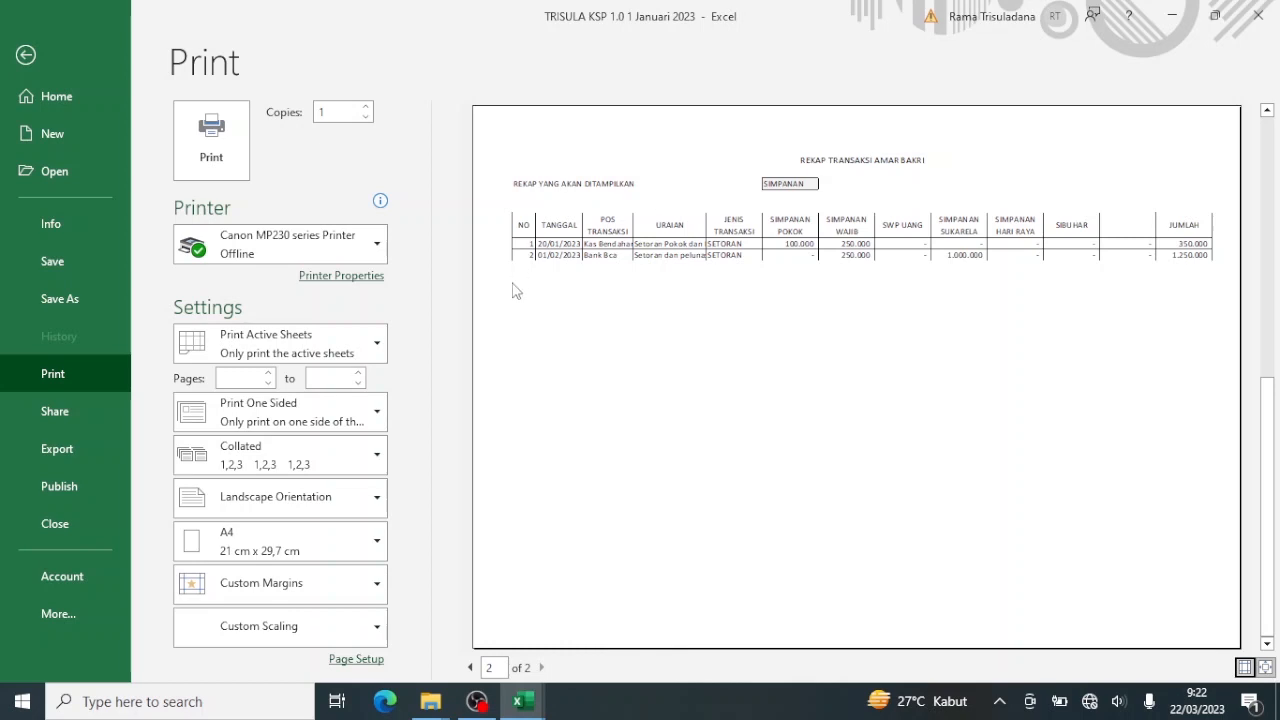
left_click(25, 56)
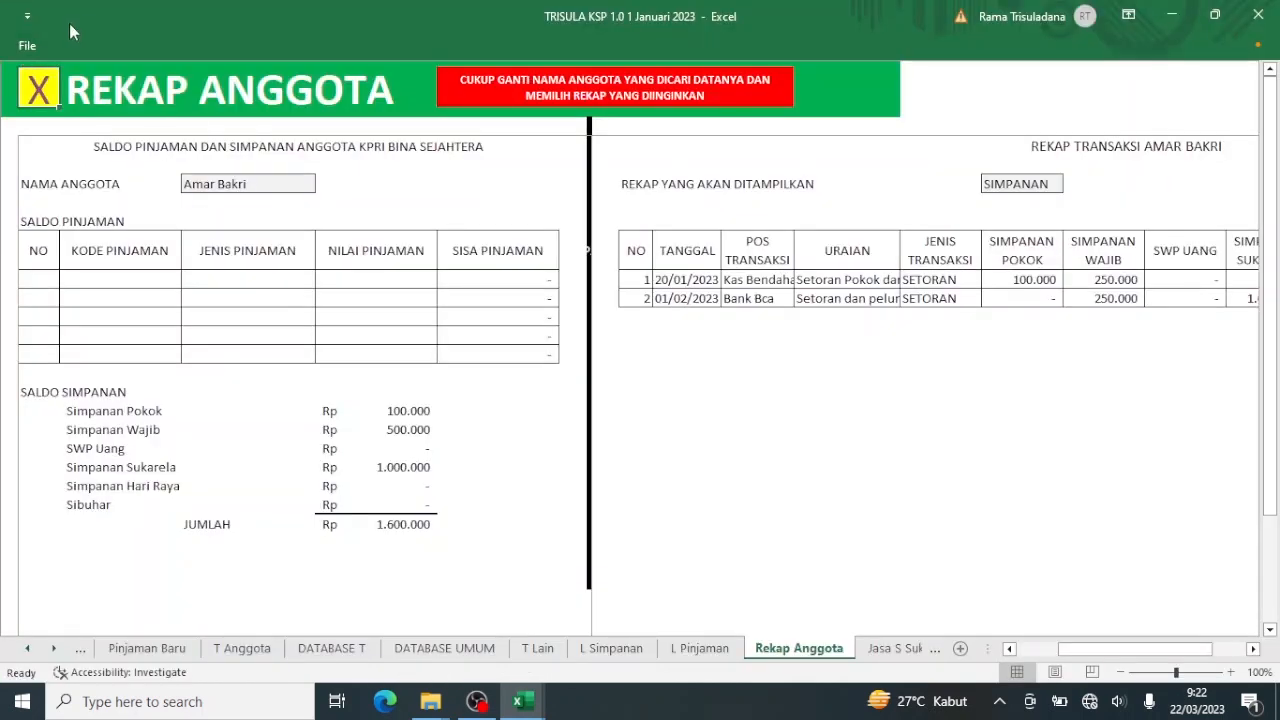
Open REKAP TRANSAKSI UMUM, page through all 5 print-preview pages, then return to the Menu.
left_click(38, 92)
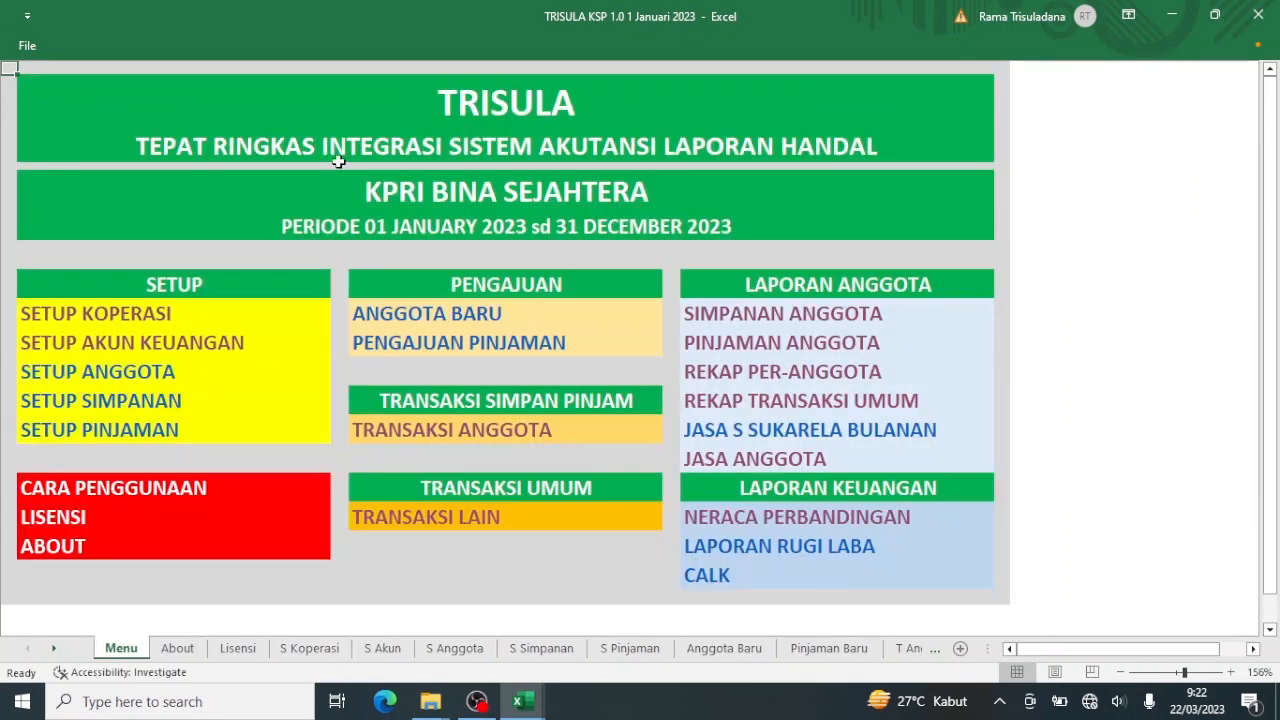
left_click(697, 400)
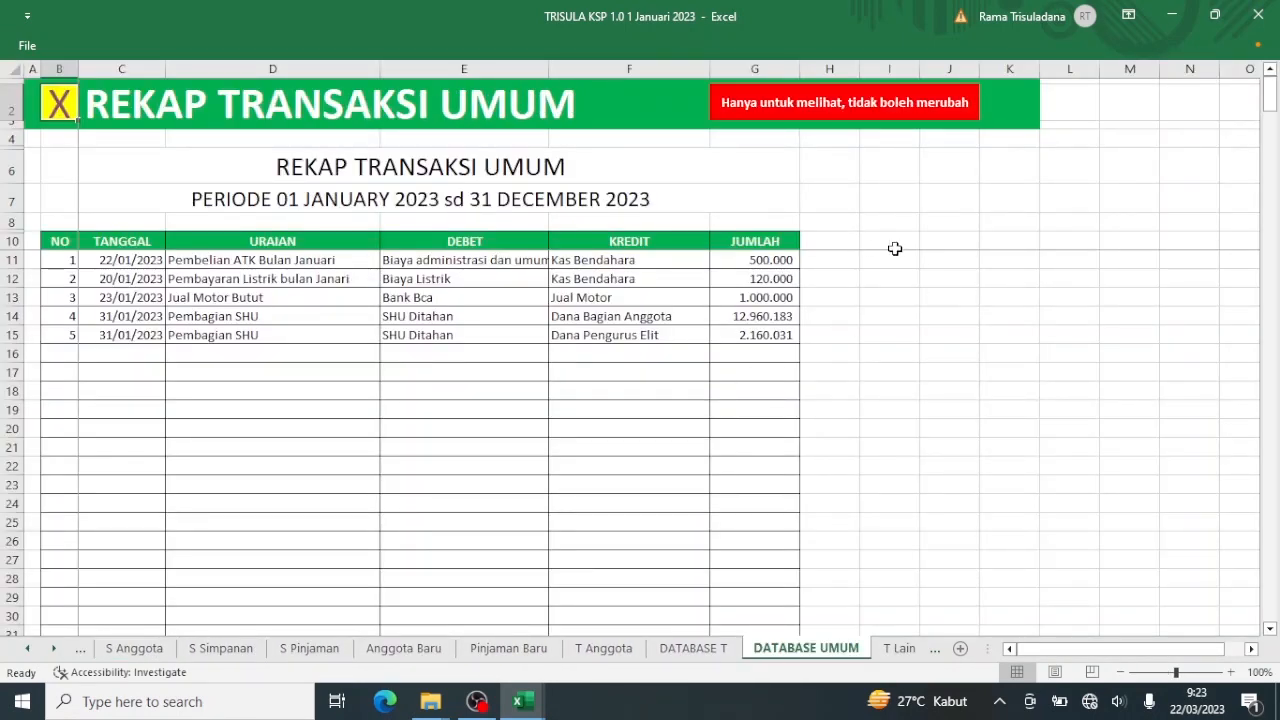
mouse_move(1272, 84)
left_mouse_down()
mouse_move(1211, 429)
mouse_move(1274, 560)
mouse_move(1182, 678)
mouse_move(1247, 445)
mouse_move(1266, 95)
left_mouse_up()
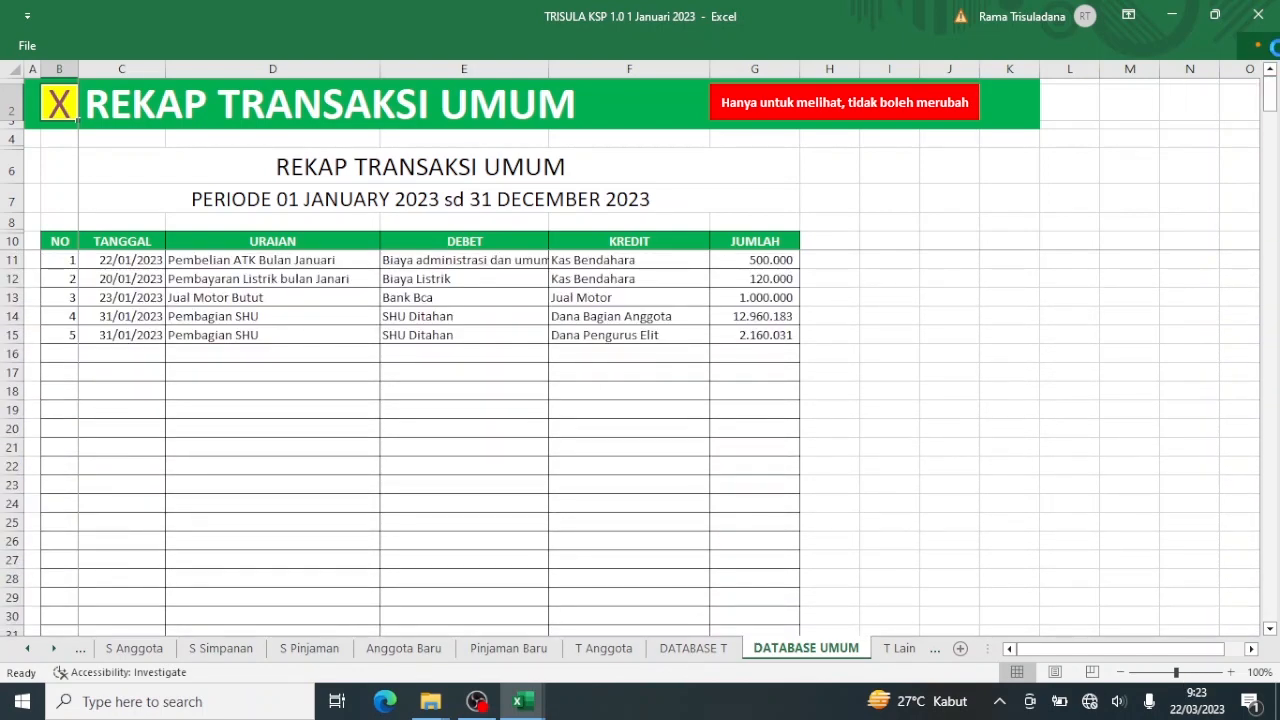
key("ctrl+p")
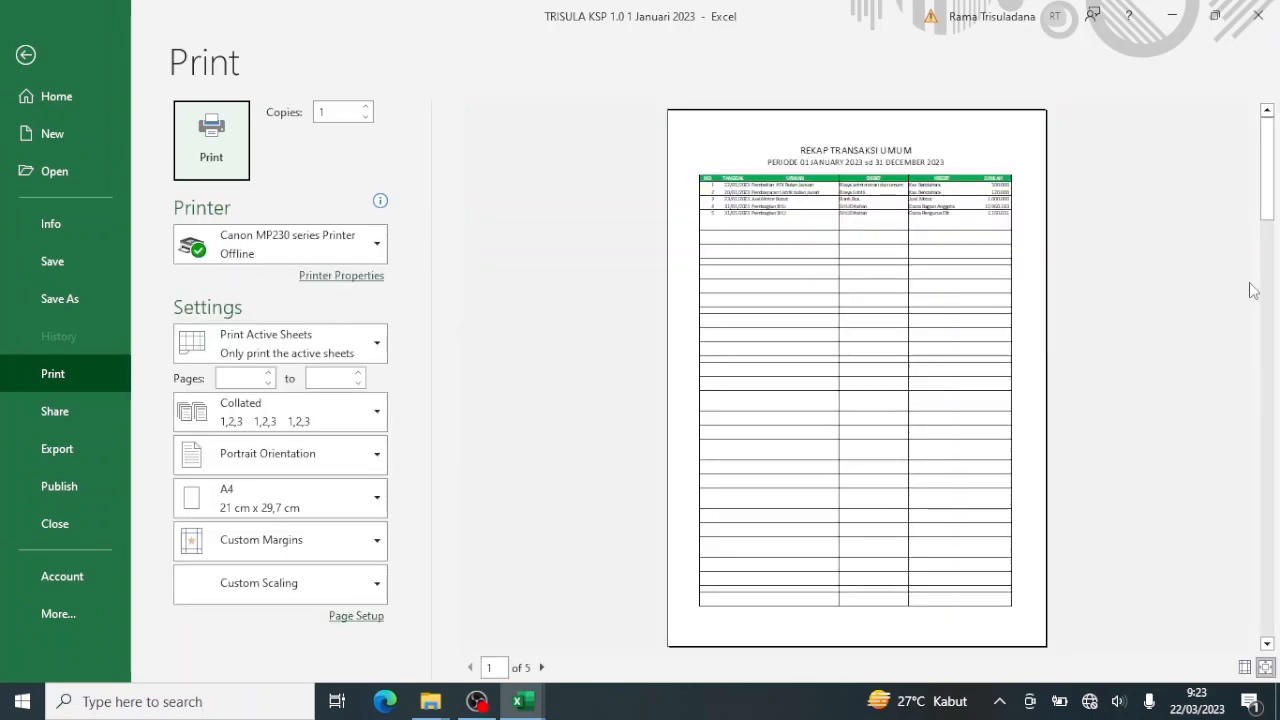
left_click(541, 667)
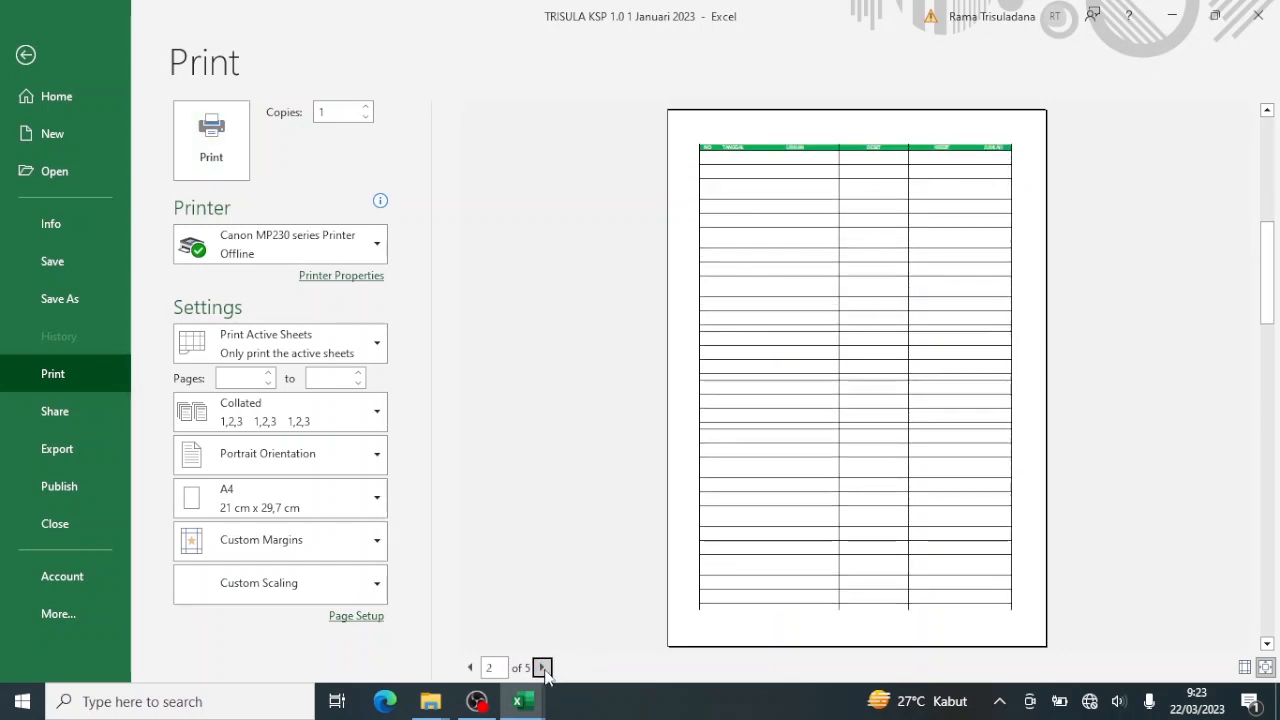
left_click(541, 667)
left_click(541, 667)
left_click(541, 667)
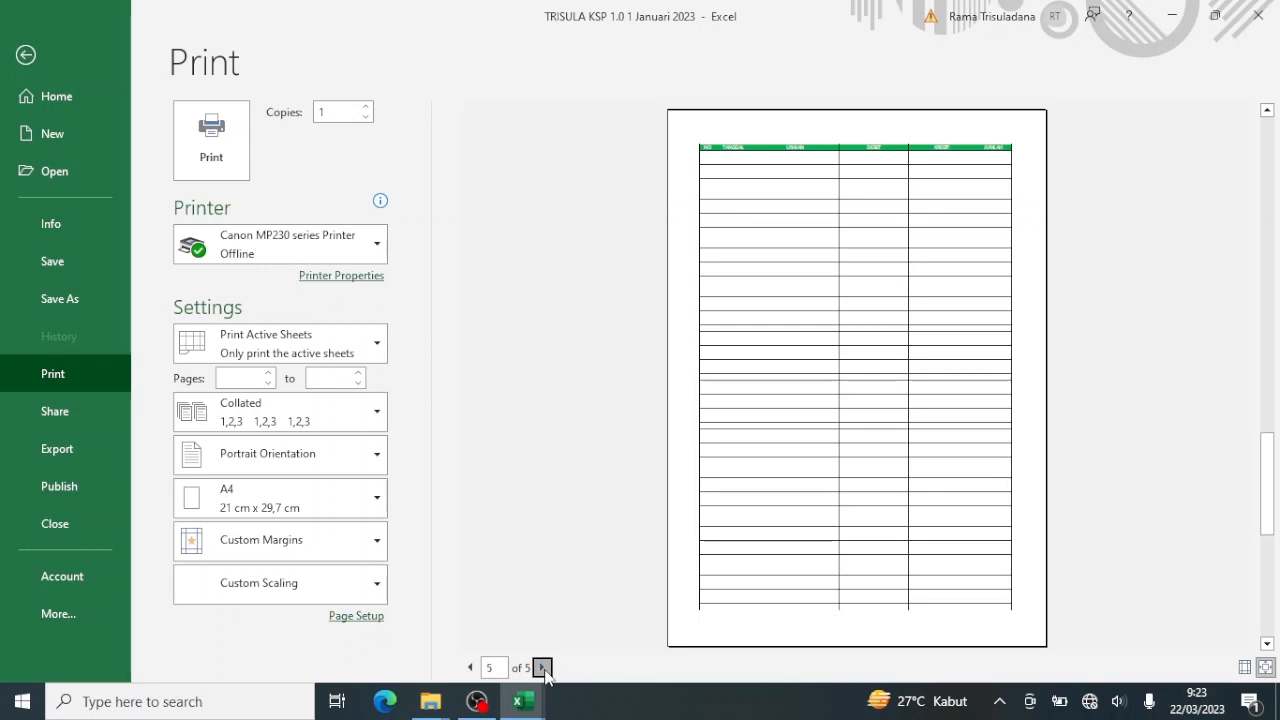
left_click(541, 667)
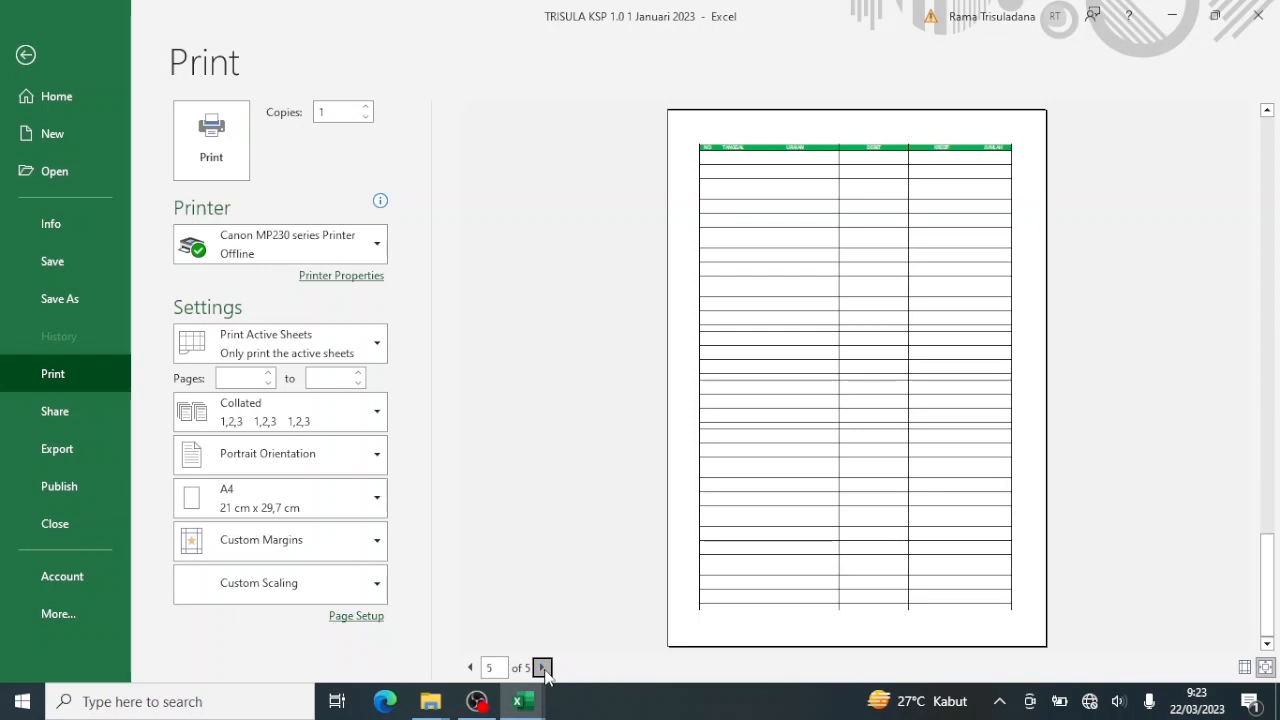
left_click(26, 56)
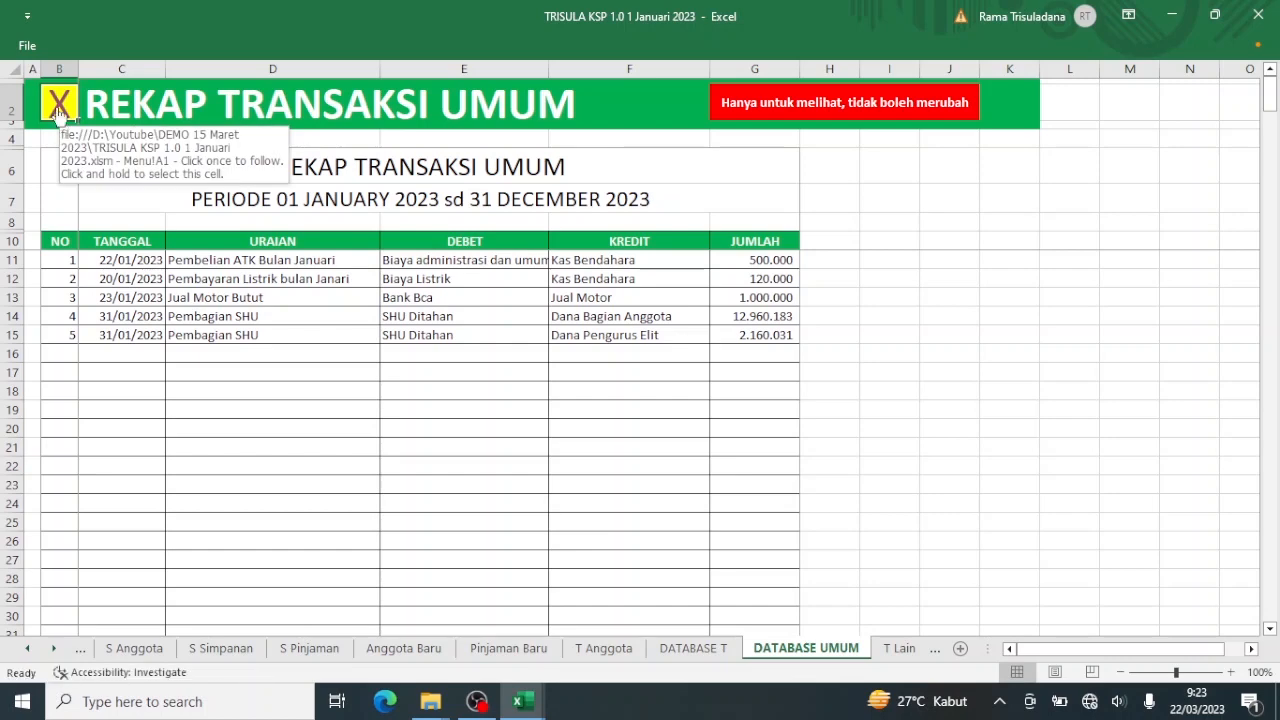
left_click(58, 108)
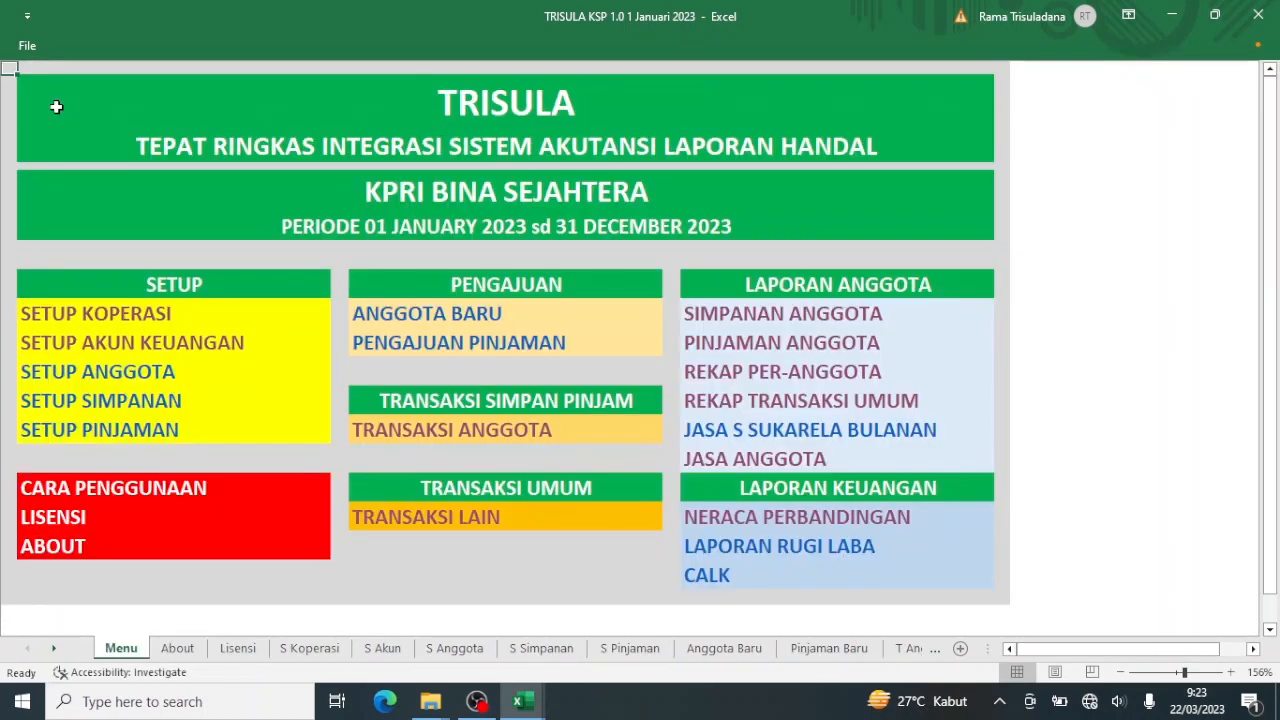
left_click(722, 436)
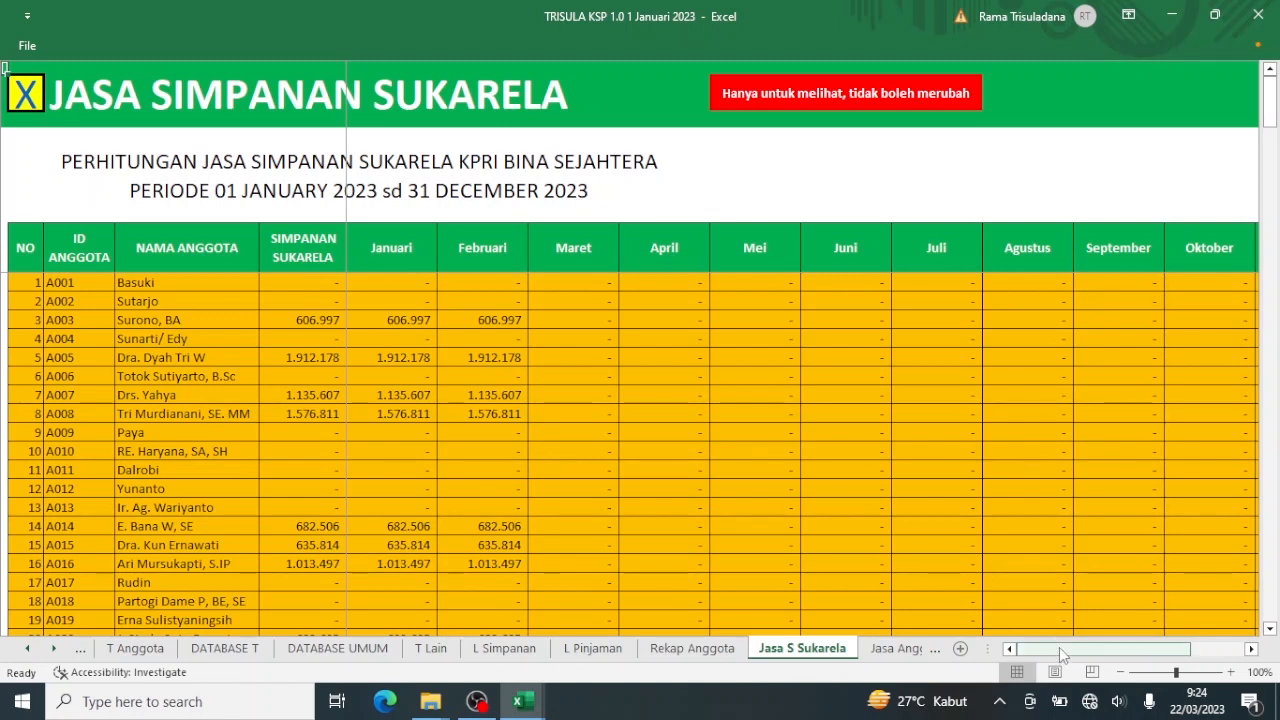
left_click_drag(1059, 647, 1143, 657)
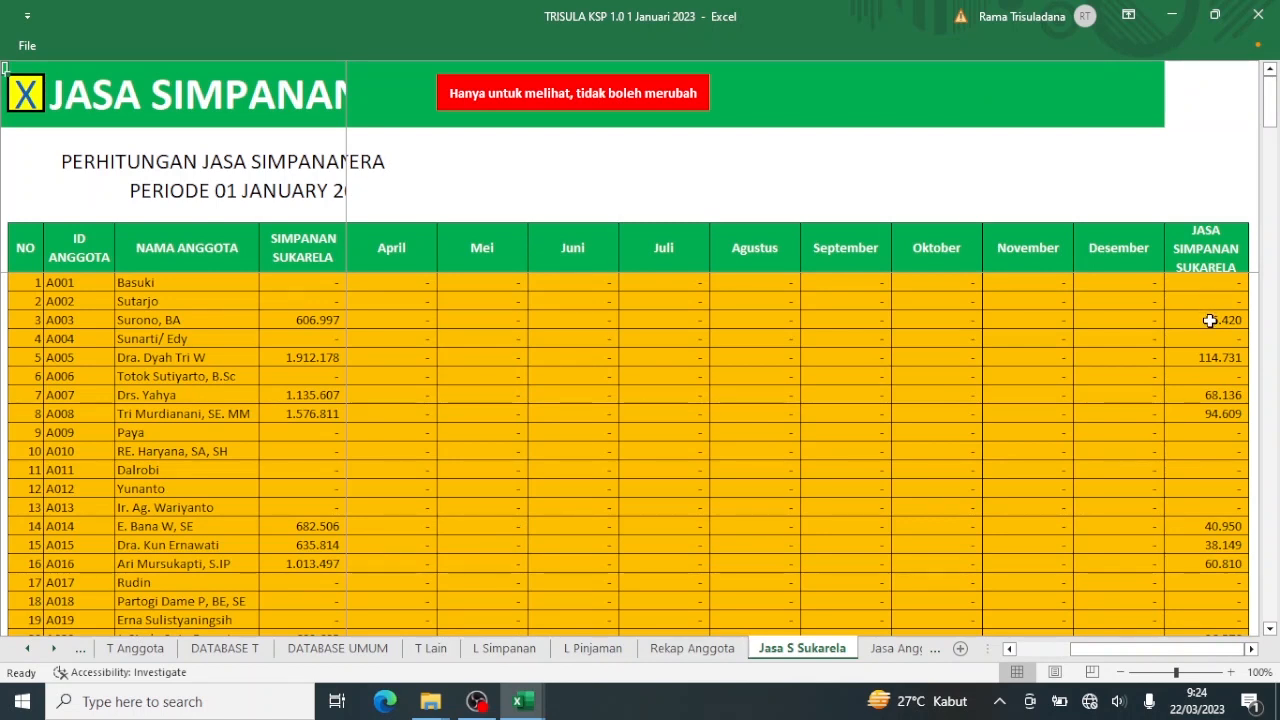
left_click(1224, 320)
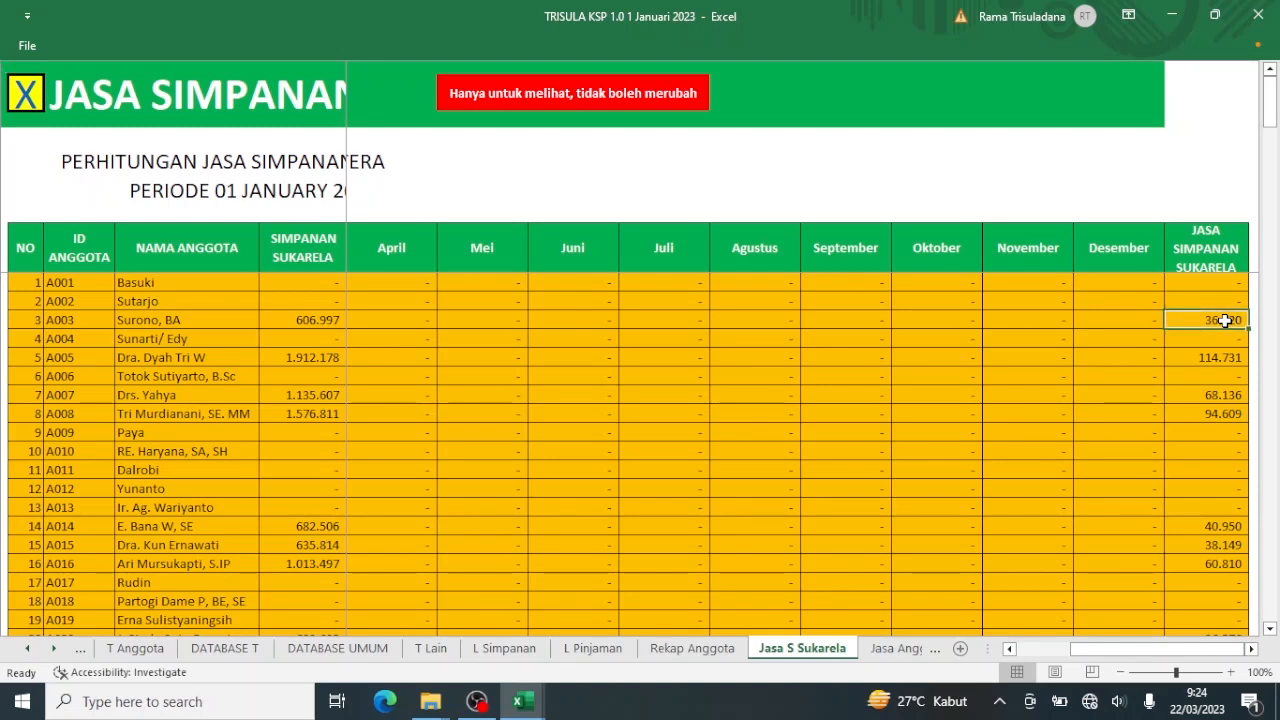
left_click(1214, 371)
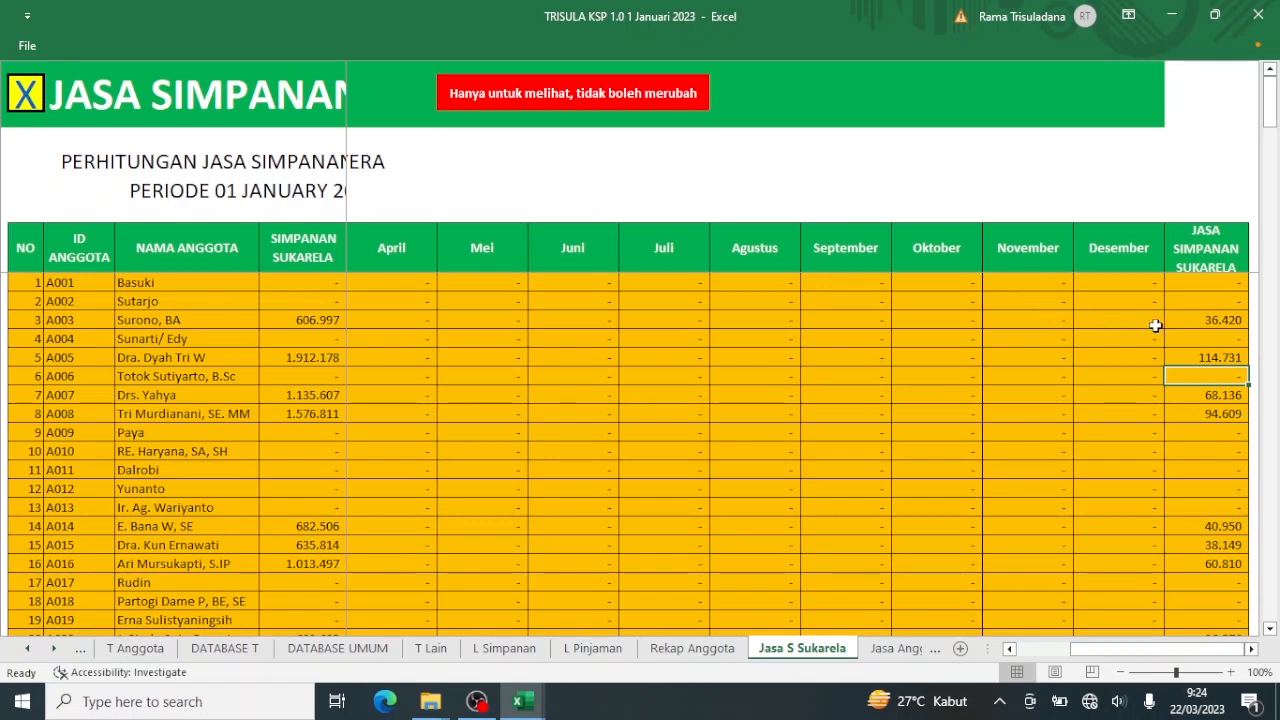
left_click(1194, 320)
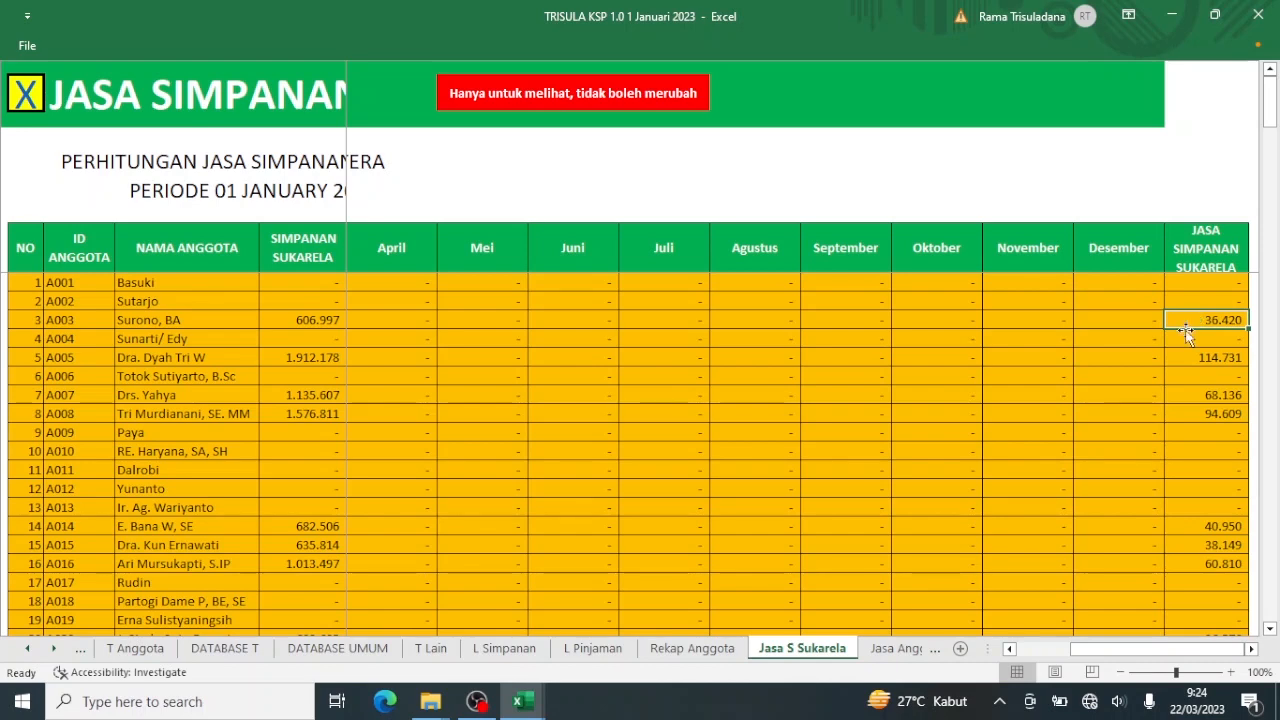
left_click(1044, 653)
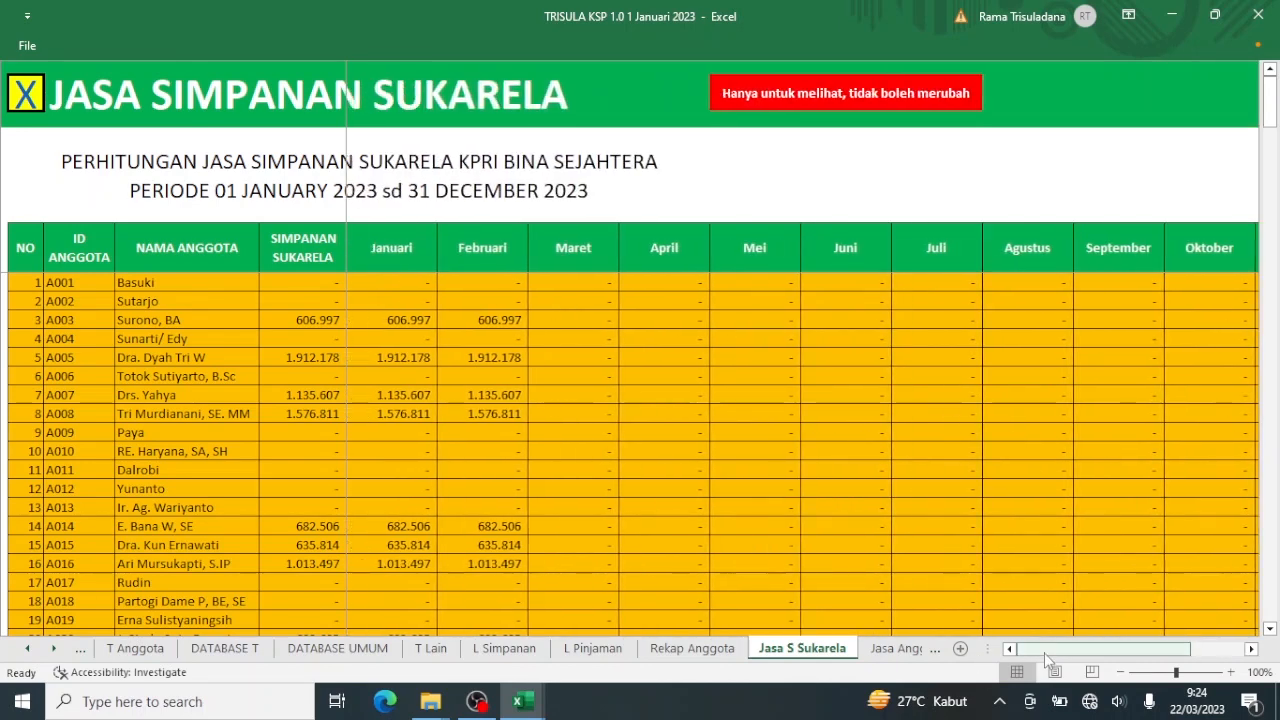
left_click_drag(1064, 655, 1128, 662)
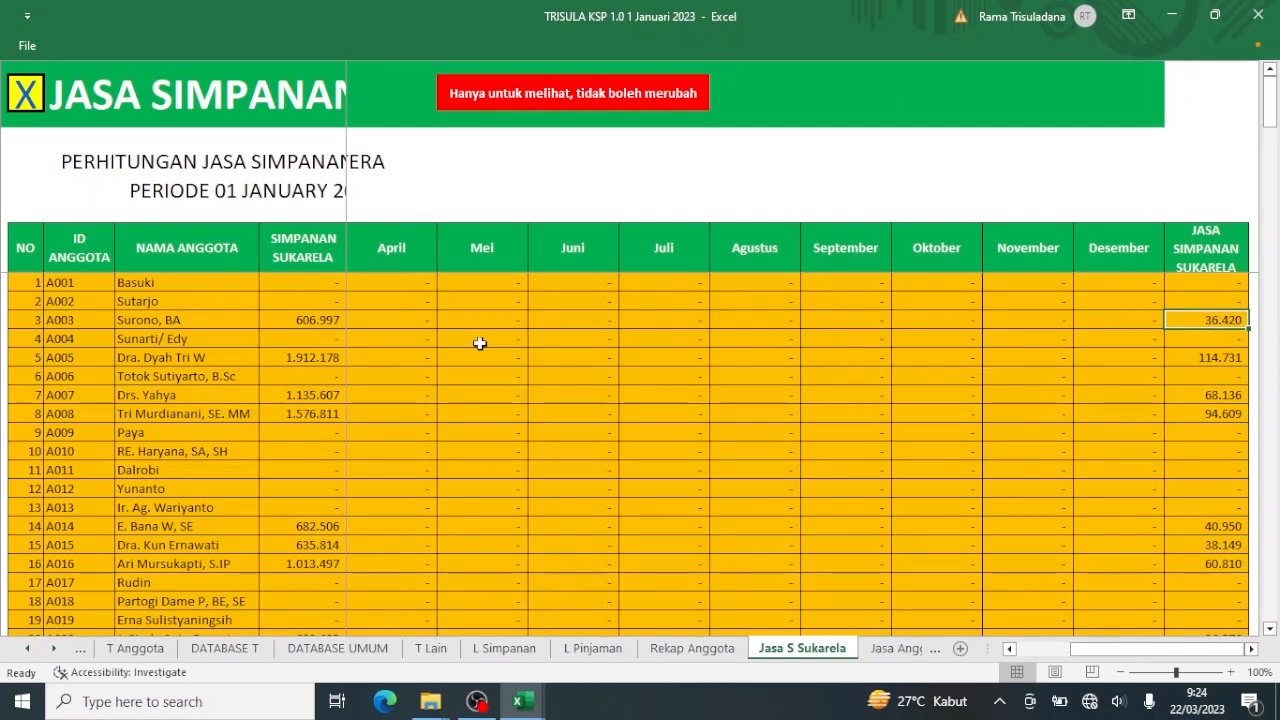
left_click(24, 97)
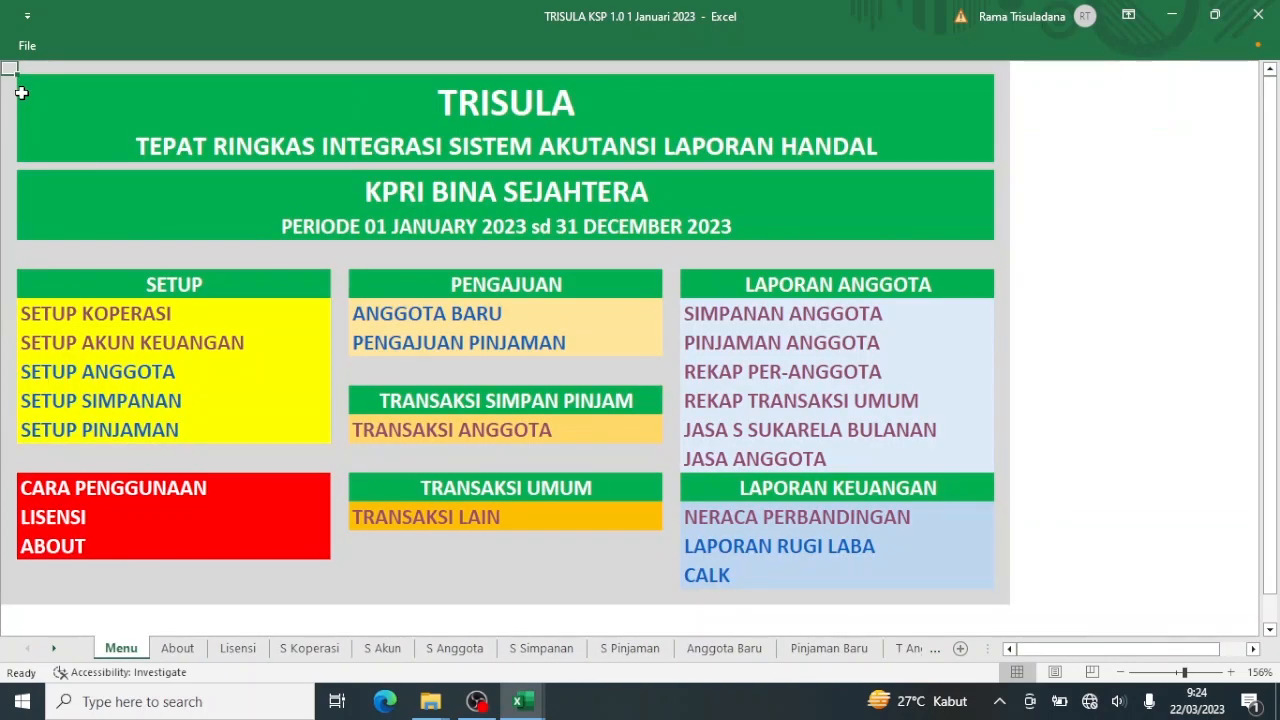
Change the Simpanan Sukarela rate on Setup Koperasi from 3 to 1, then go back to the menu.
left_click(112, 314)
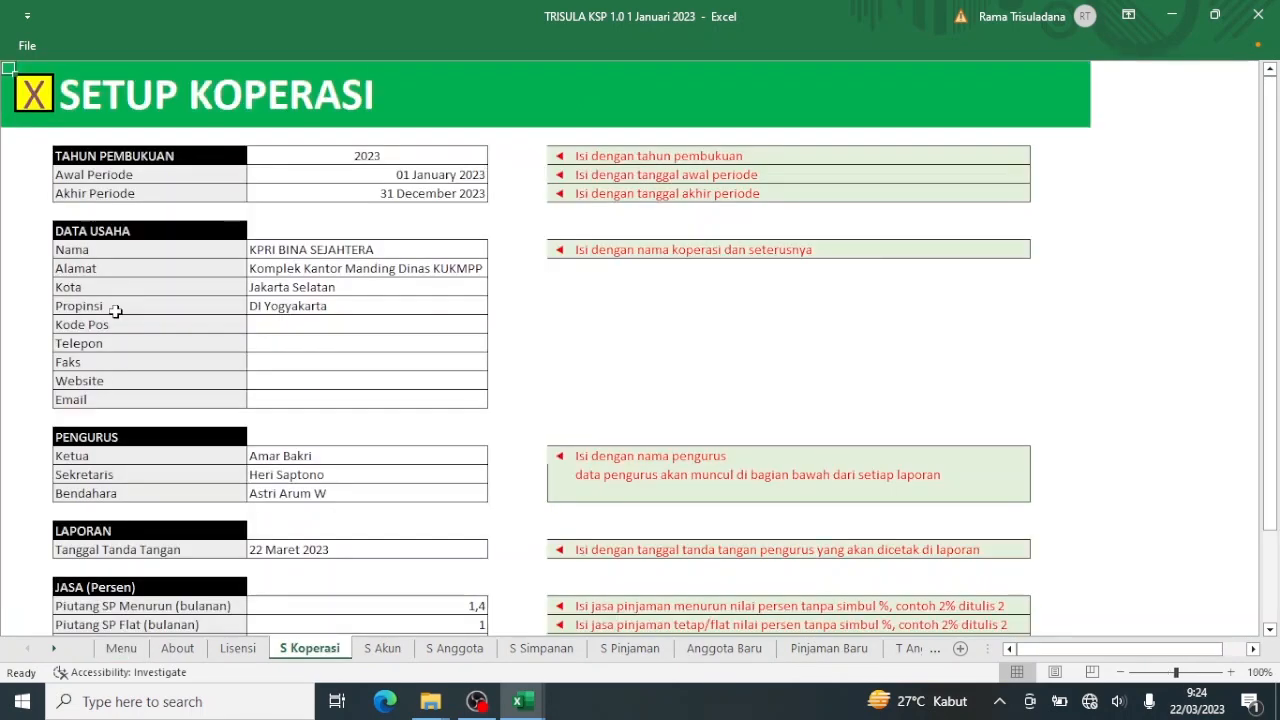
scroll(115, 311, "down", 4)
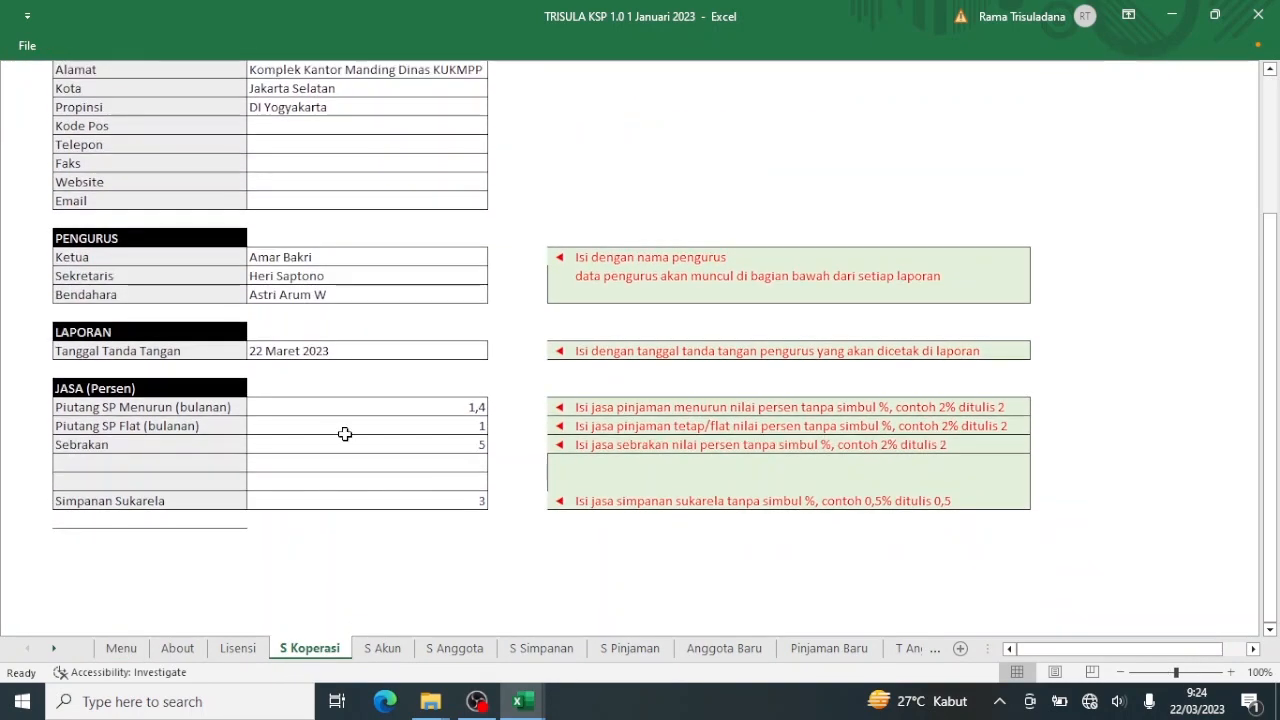
left_click(477, 505)
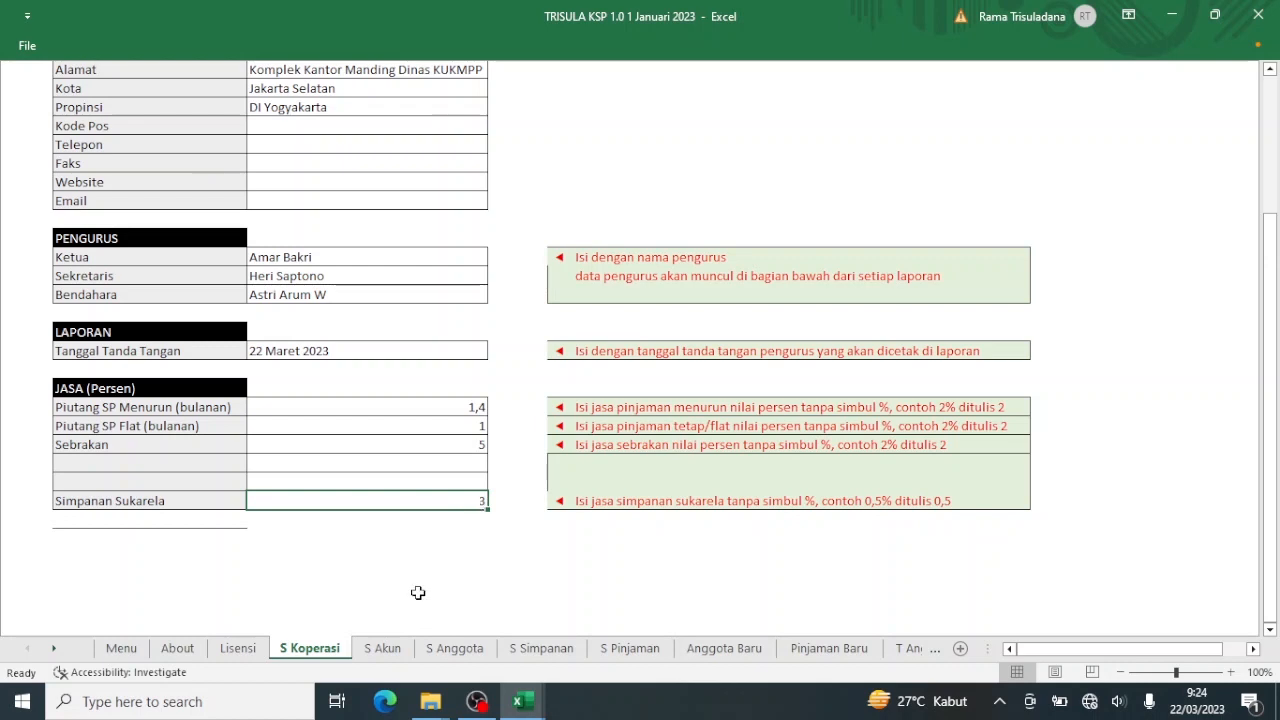
type("1")
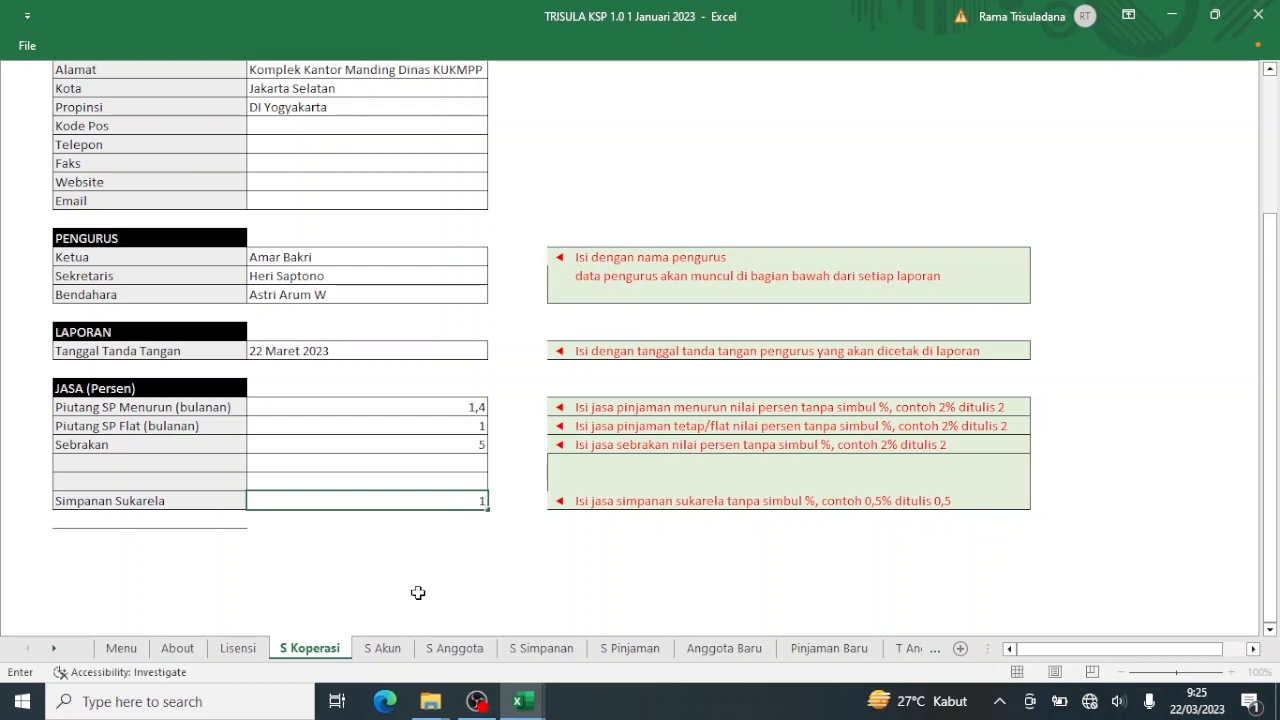
key("Return")
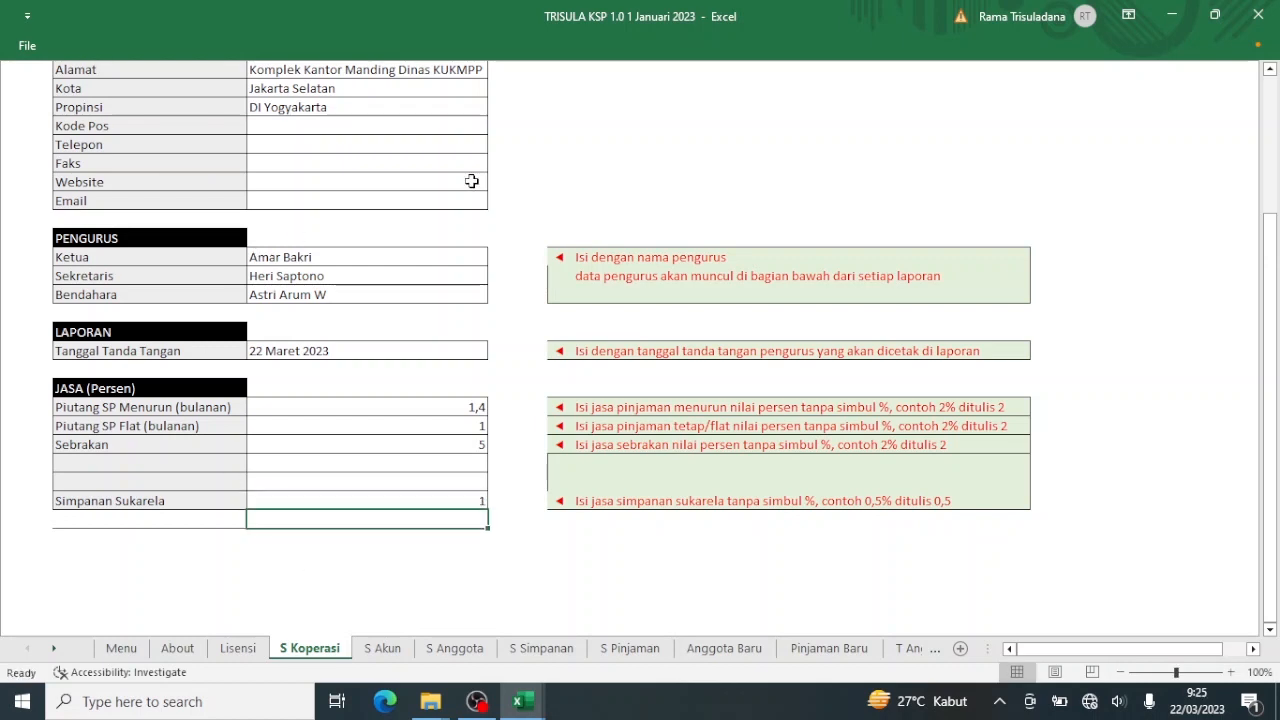
left_click(1272, 108)
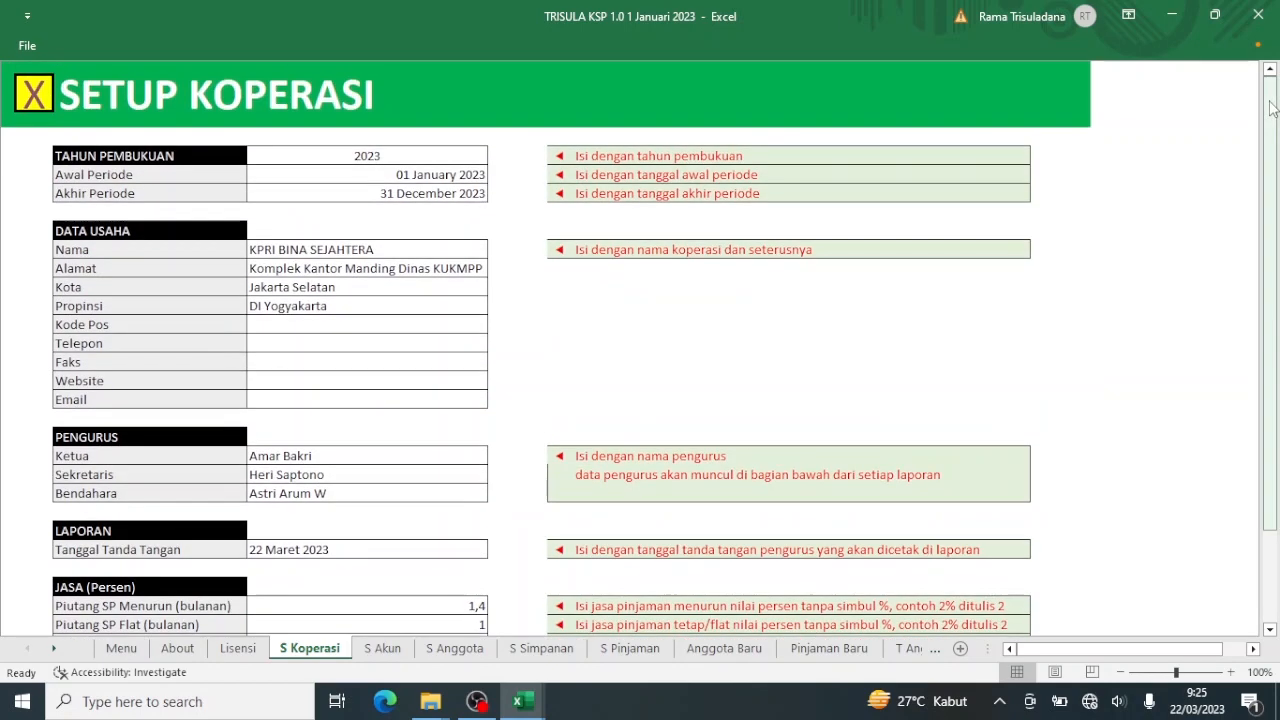
left_click(31, 104)
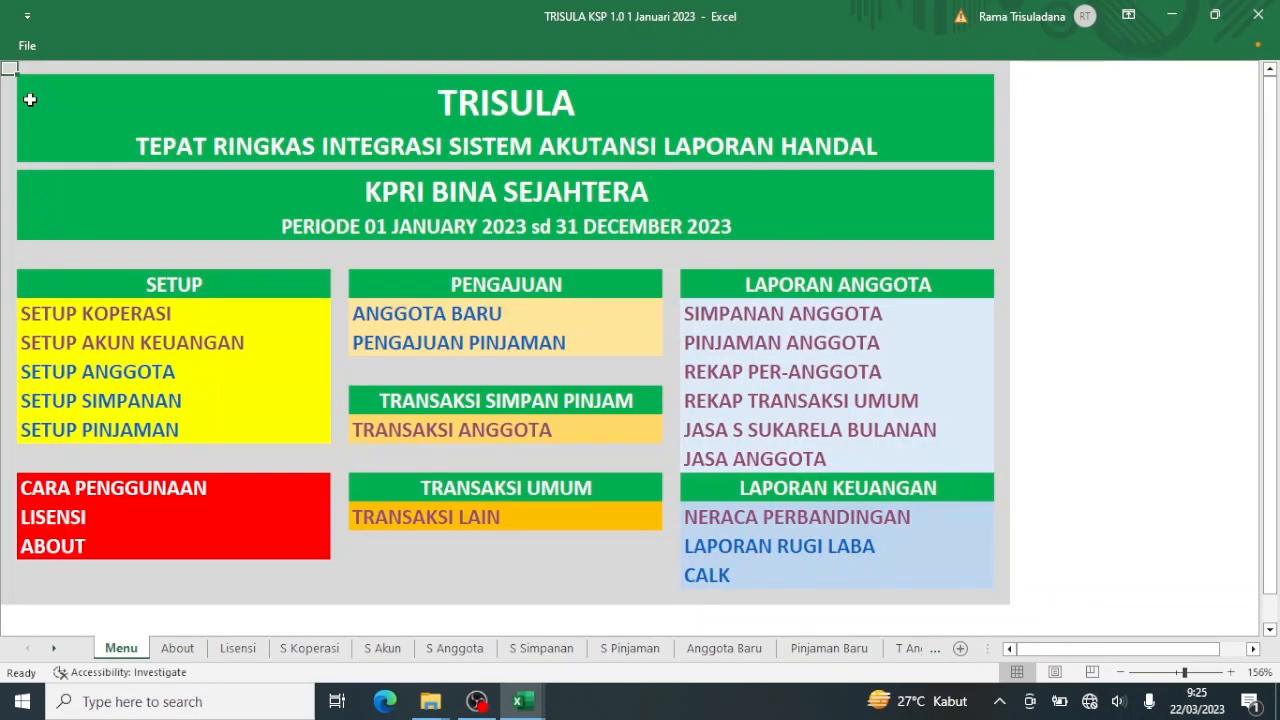
Open JASA S SUKARELA BULANAN and scroll through the members' interest, now 12.140 instead of 36.420.
left_click(768, 431)
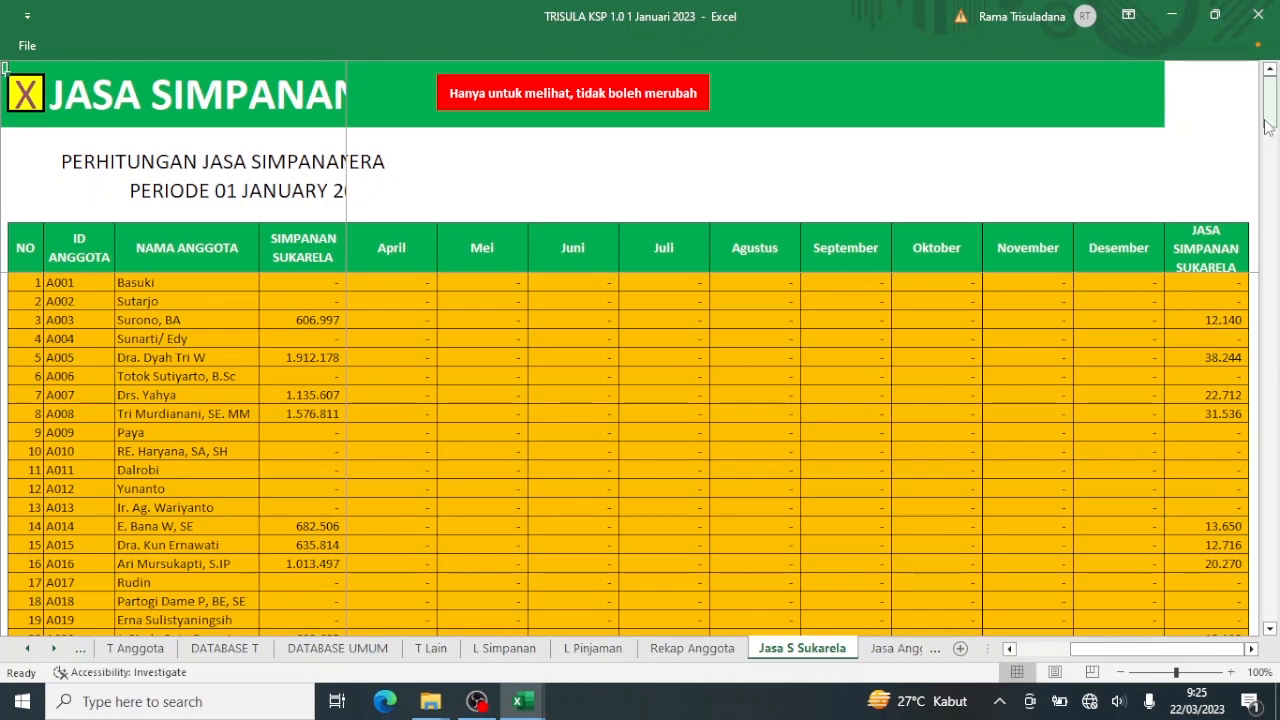
left_click_drag(1268, 125, 1218, 666)
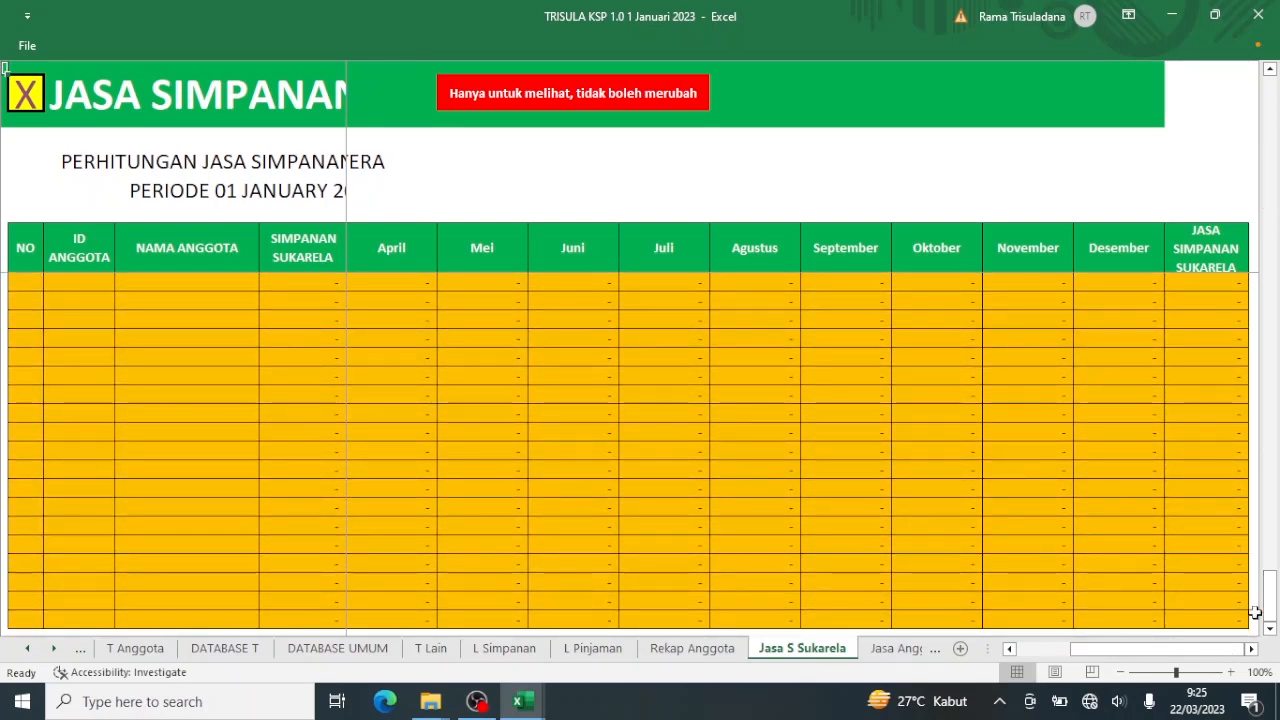
left_click_drag(1274, 590, 1271, 70)
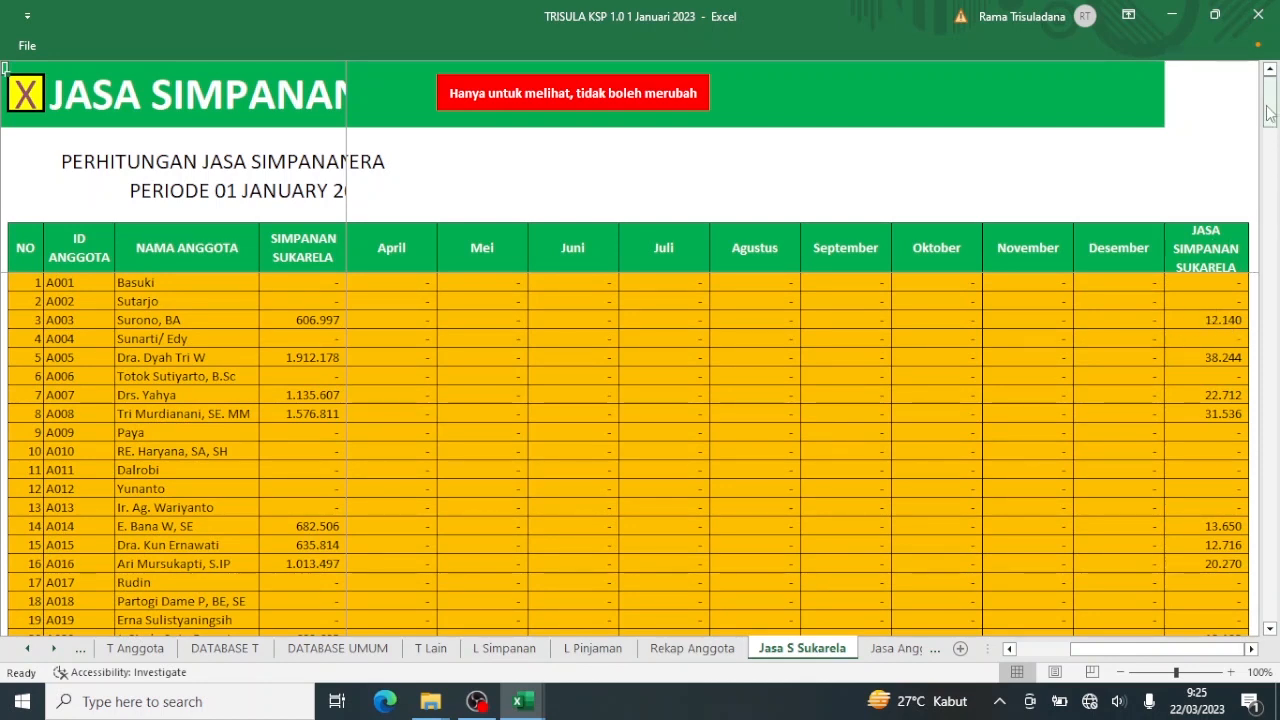
left_click_drag(1272, 113, 1270, 75)
Look over the TRANSAKSI LAIN entry form and go back to the menu.
left_click(26, 96)
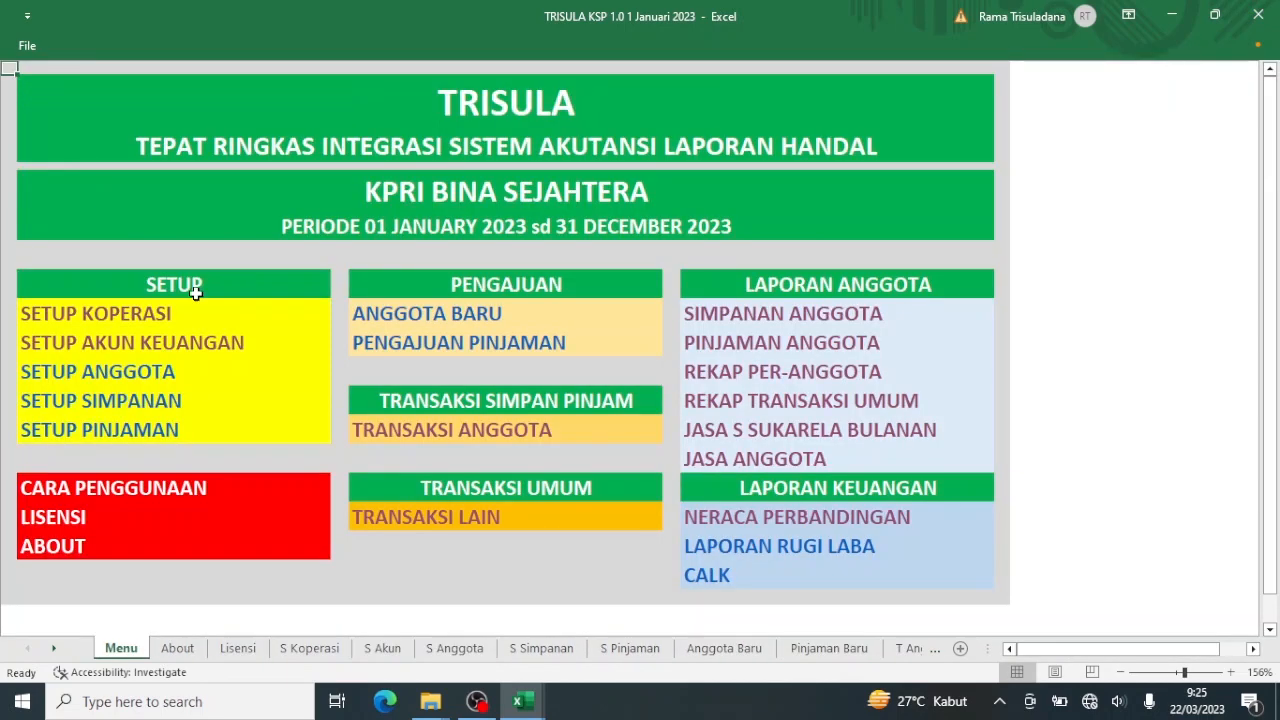
left_click(434, 519)
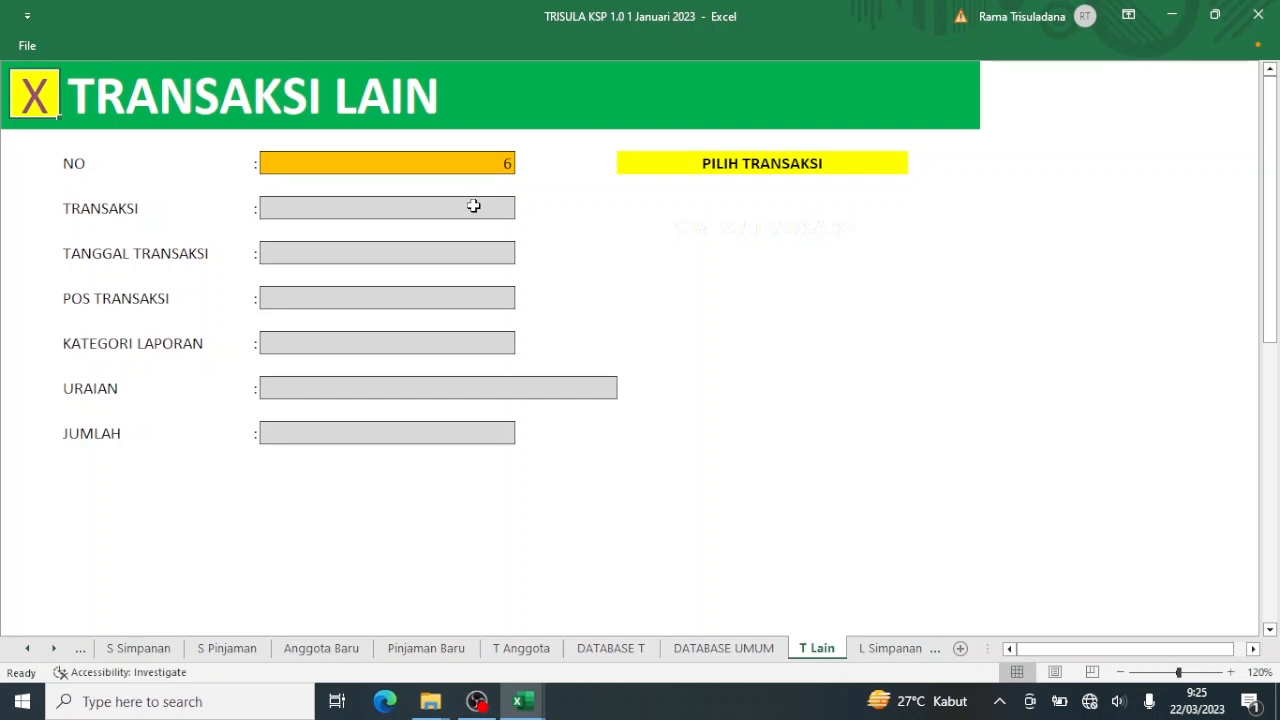
left_click(22, 106)
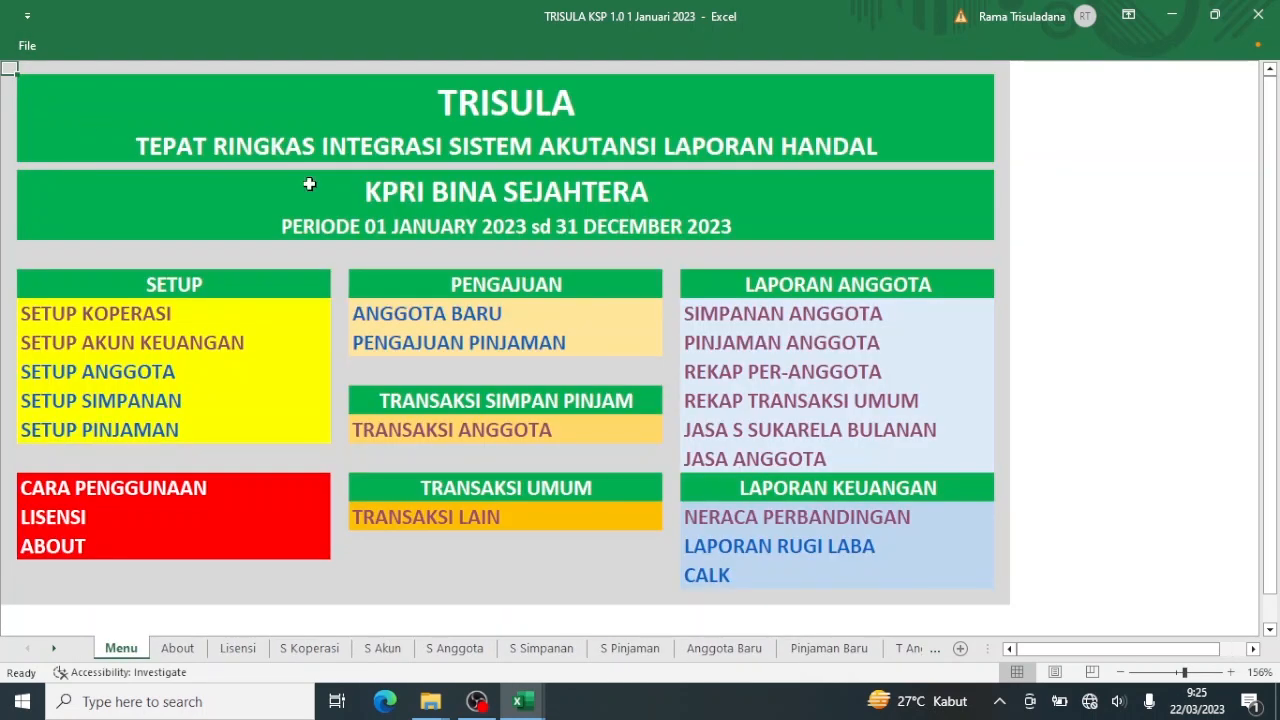
Scroll through the JASA ANGGOTA report, amounts still blank, then return to the menu.
left_click(748, 457)
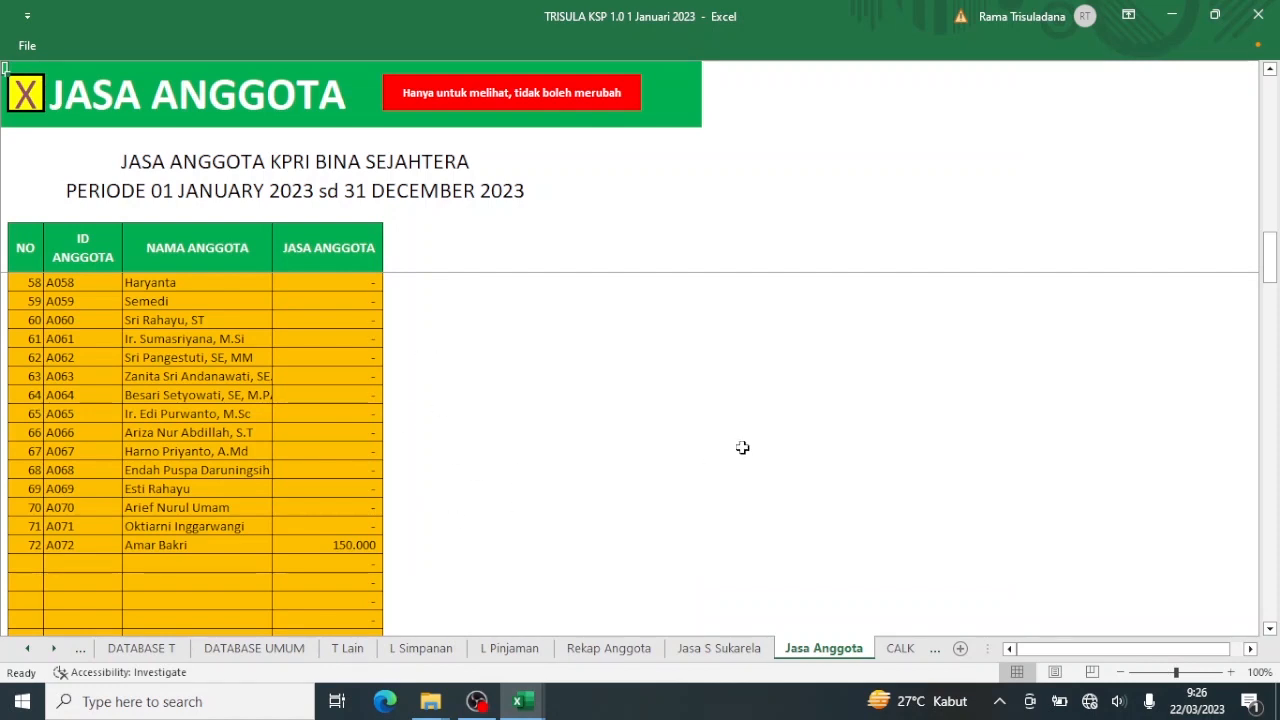
left_click(1267, 278)
left_click_drag(1270, 268, 1272, 100)
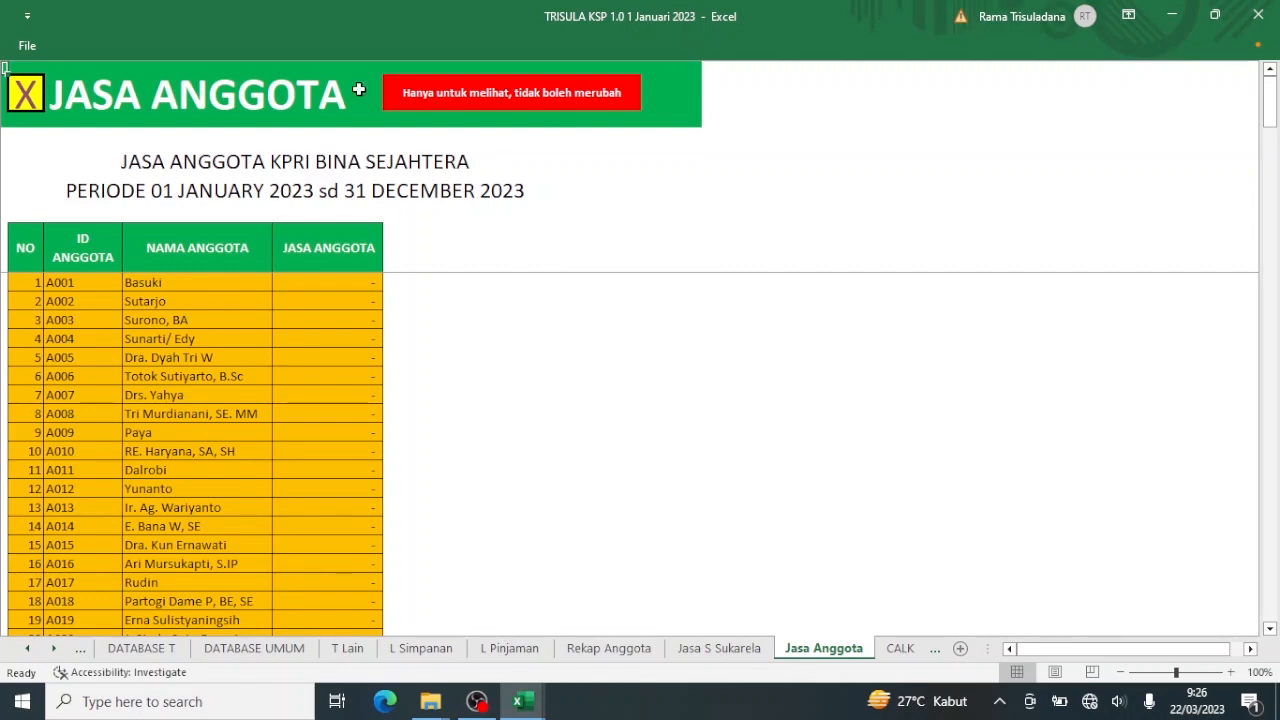
left_click(28, 95)
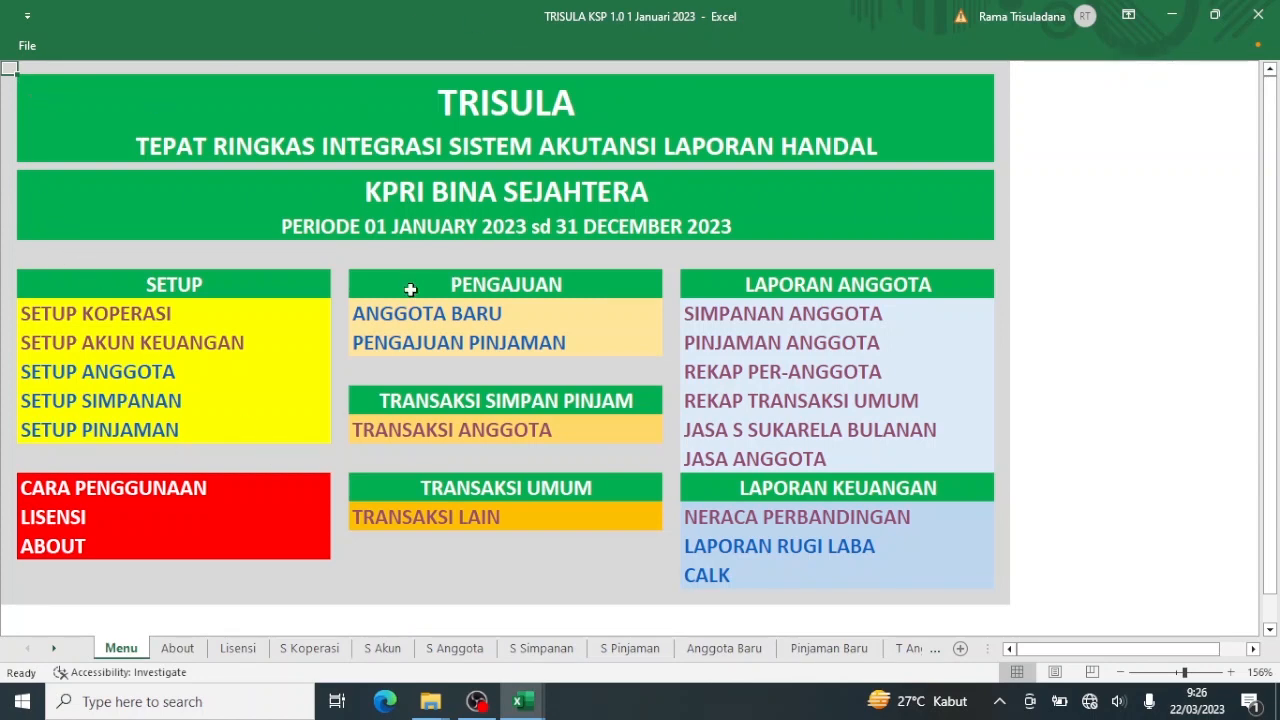
On Setup Koperasi enter 30/6/23 as Akhir Periode, fixing the mistyped 30/1/23, then return to the menu.
left_click(140, 315)
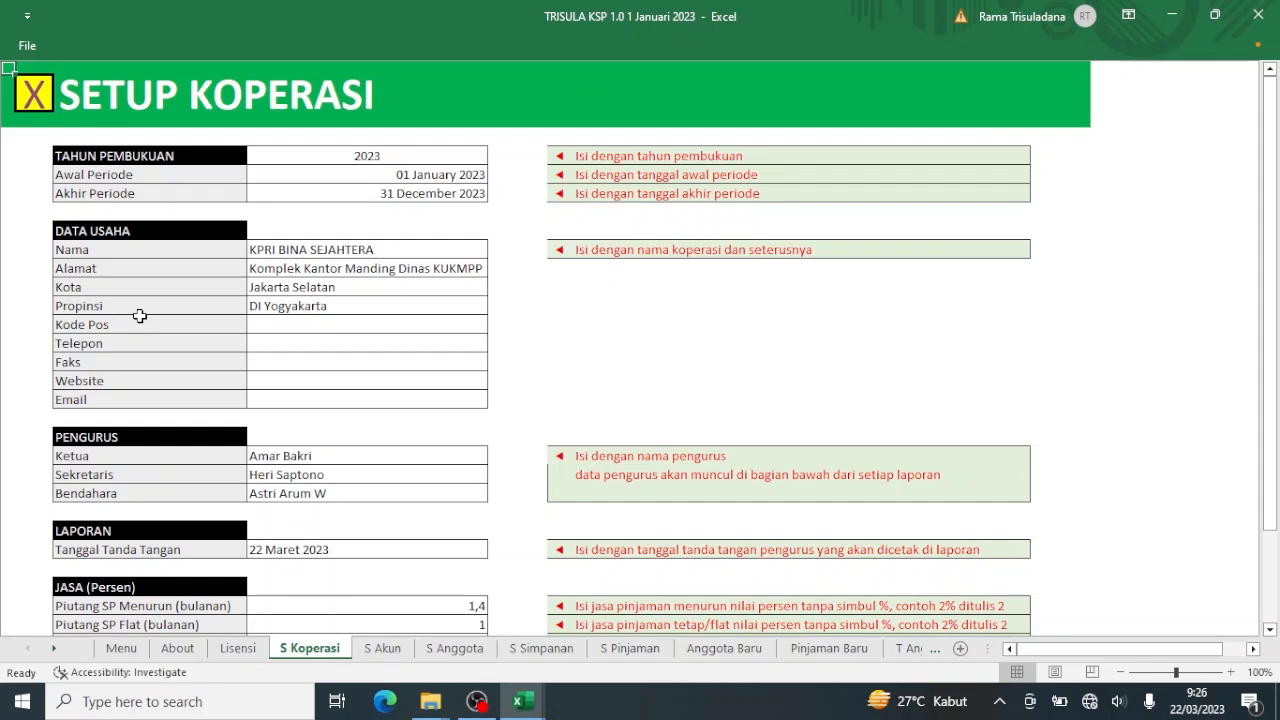
left_click(420, 192)
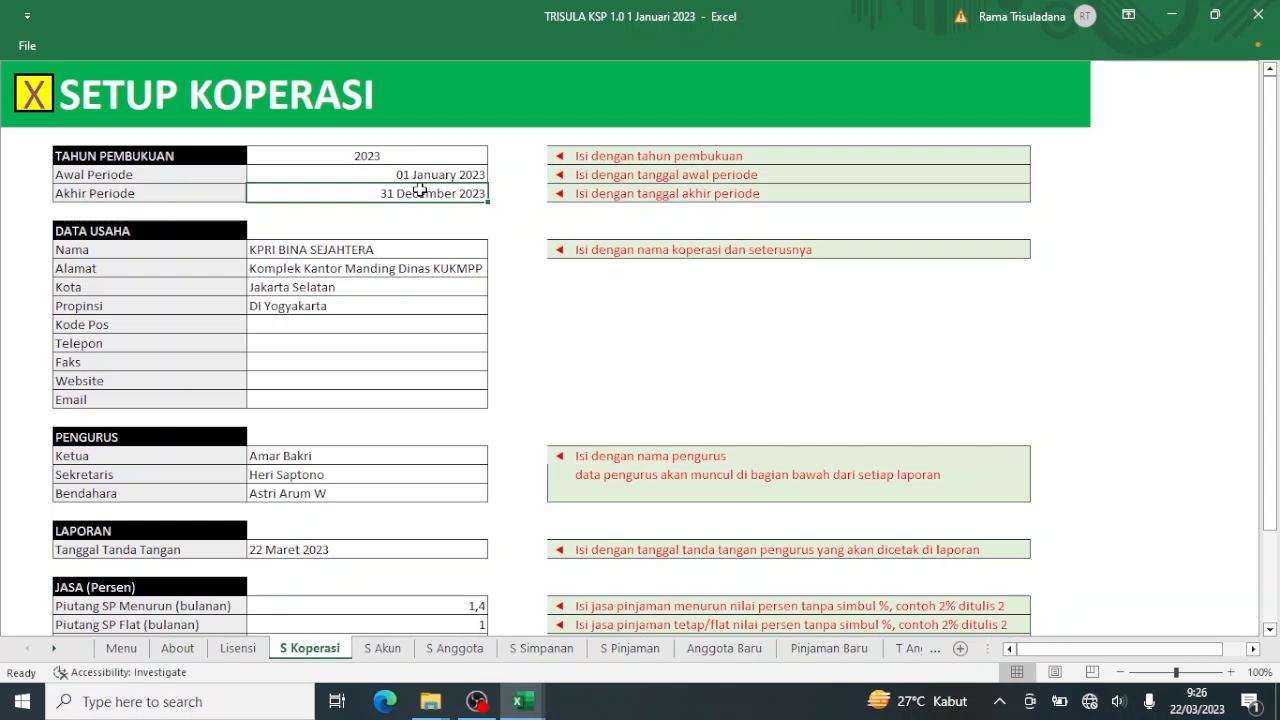
type("30")
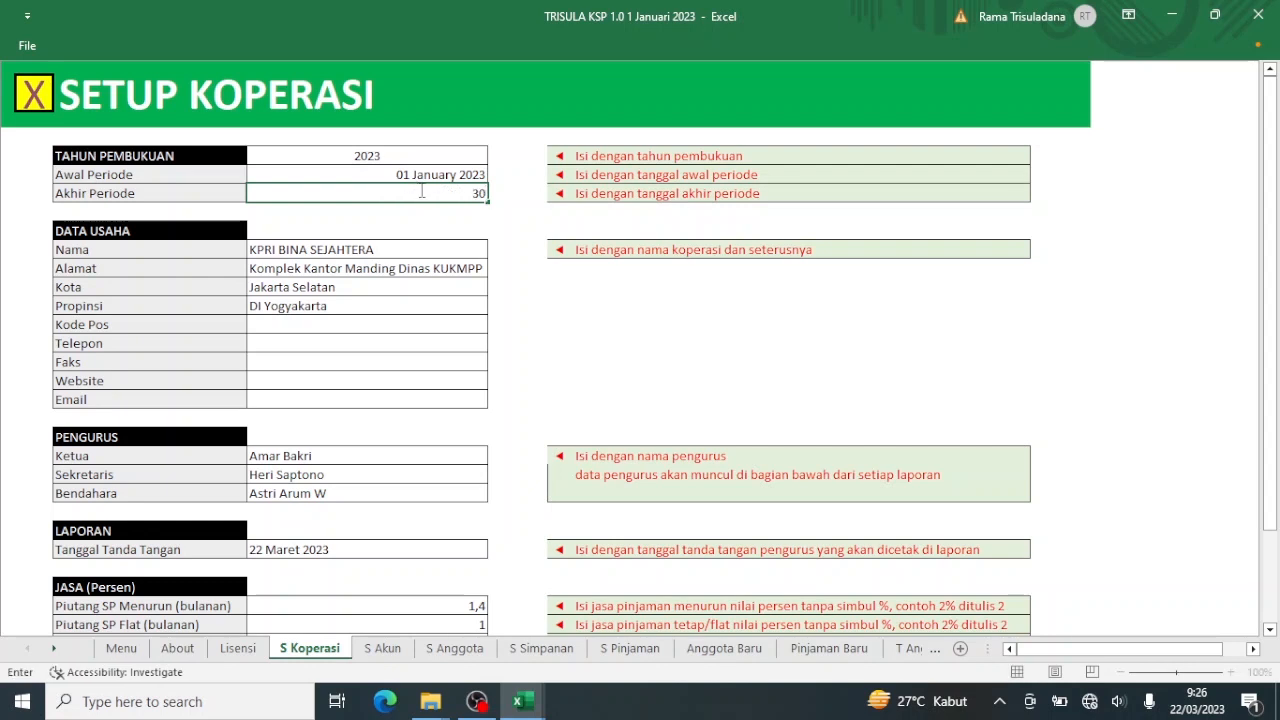
type("/1/23")
key("Return")
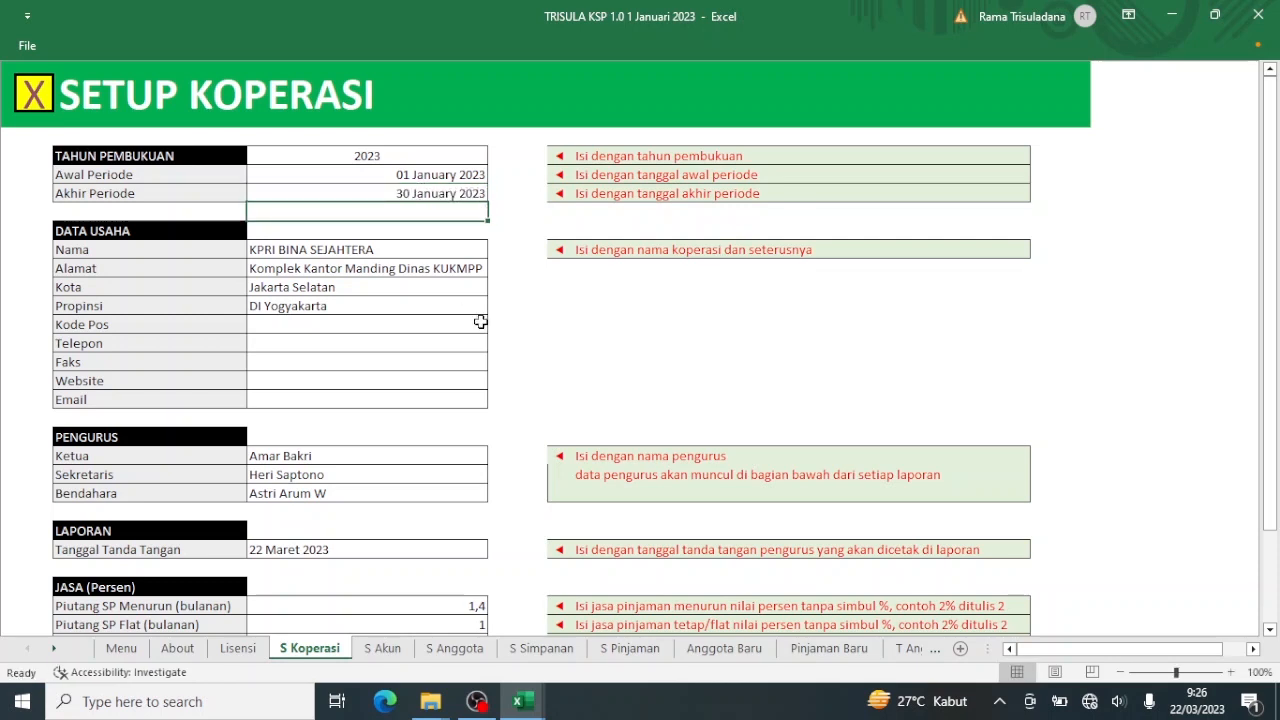
left_click(415, 196)
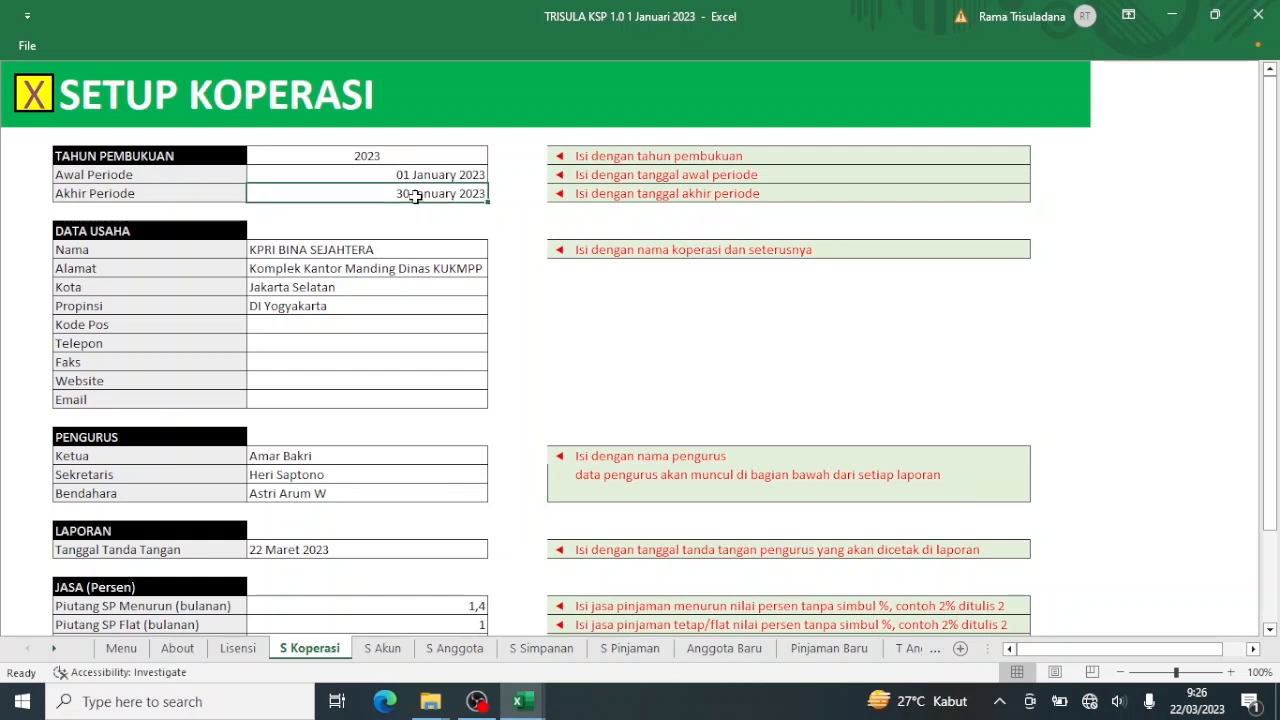
type("30/")
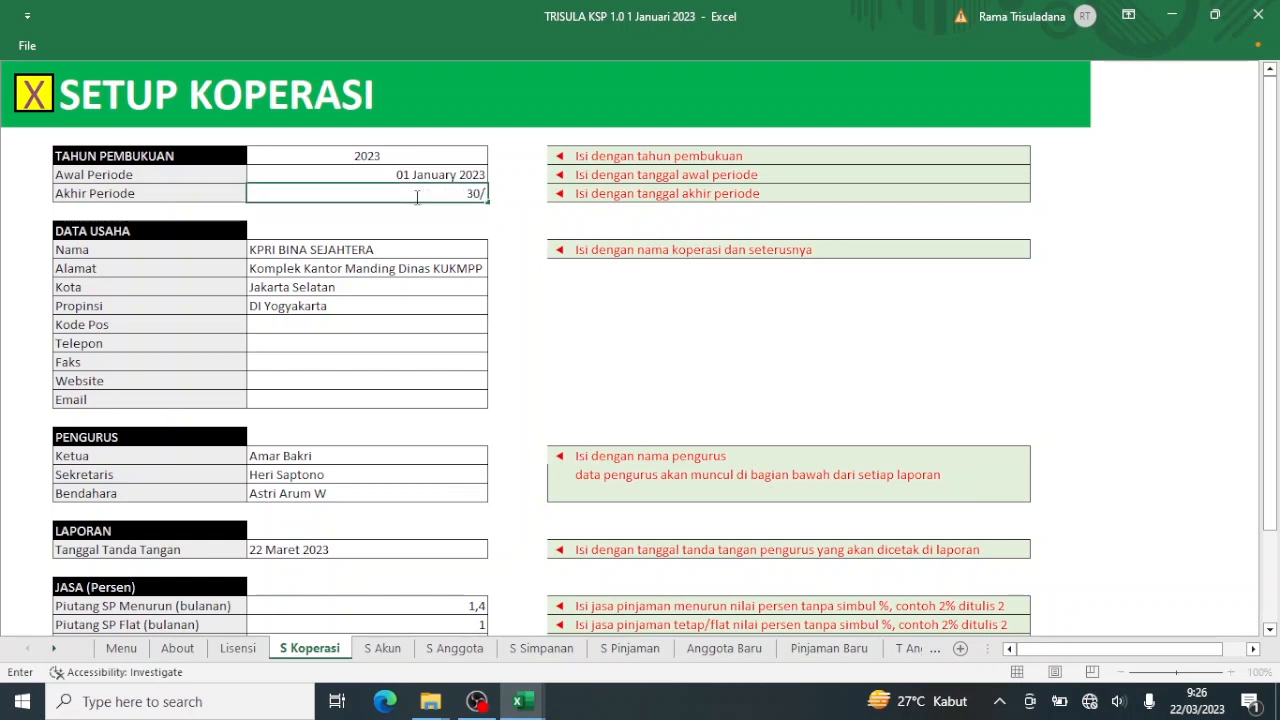
type("6/23")
key("Return")
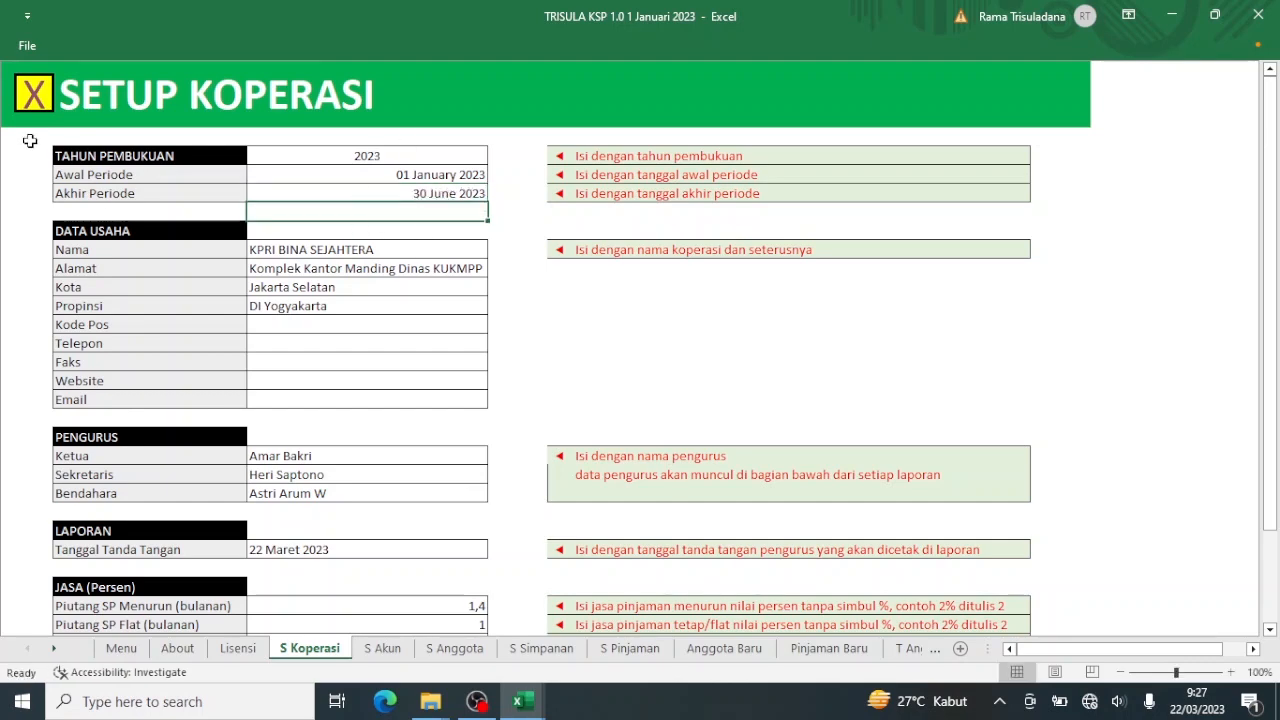
left_click(33, 100)
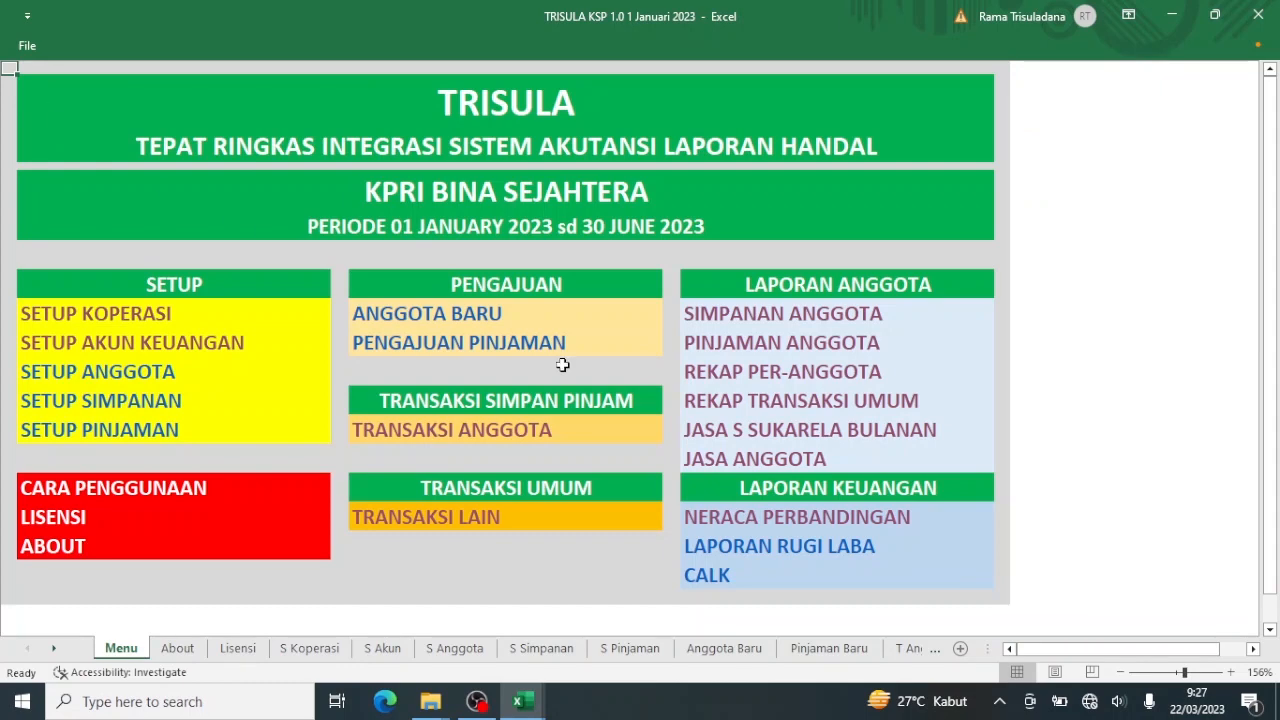
Verify Jasa Anggota shows 01 January–30 June 2023, then go back to the Setup Koperasi sheet.
left_click(757, 460)
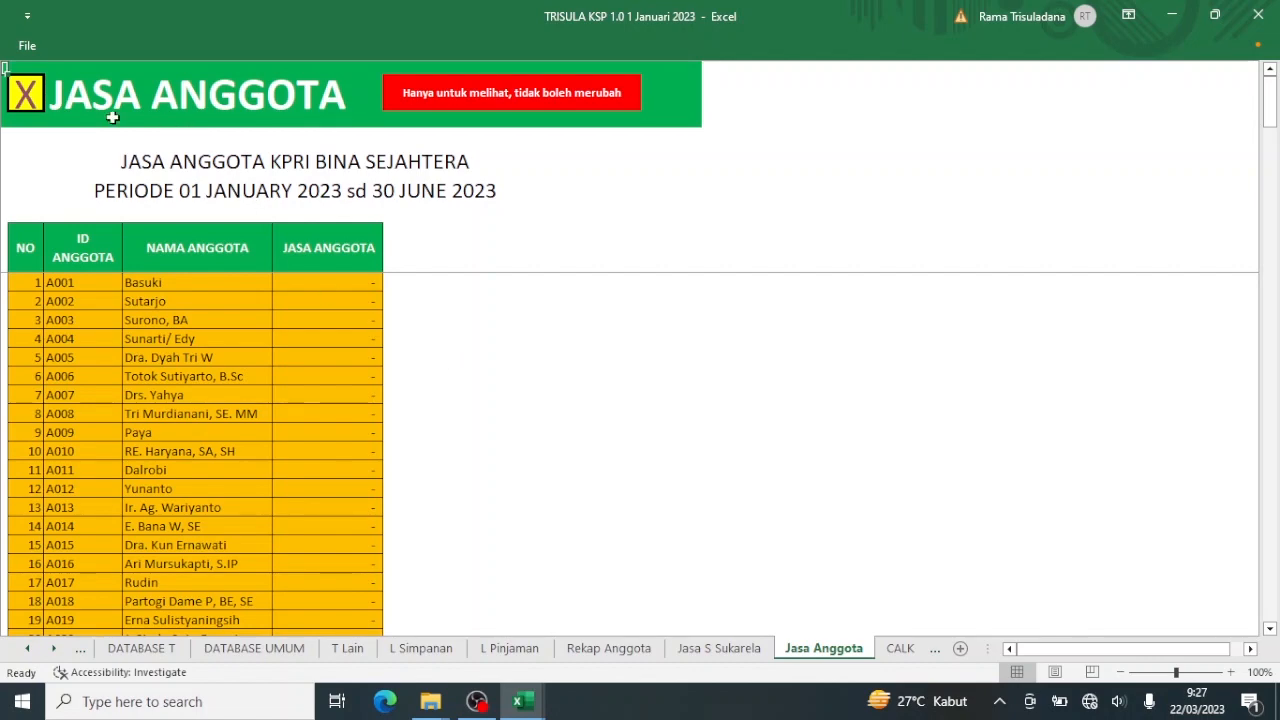
left_click(22, 92)
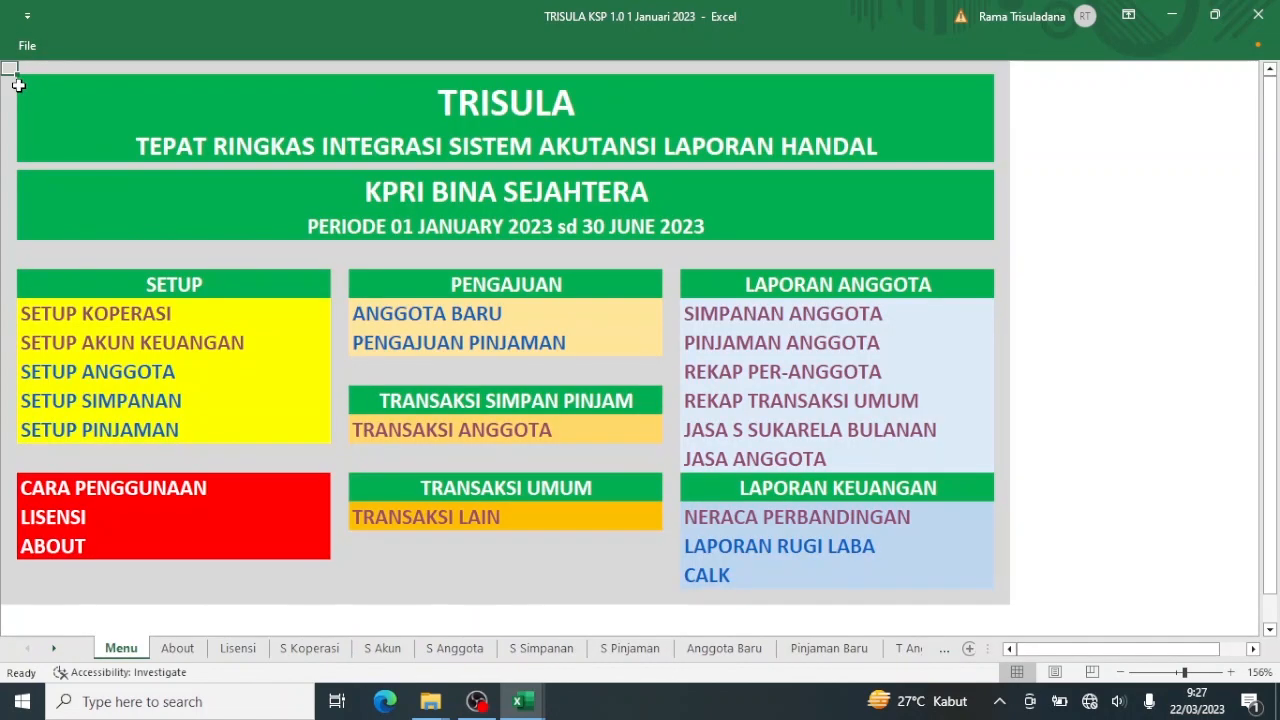
left_click(131, 319)
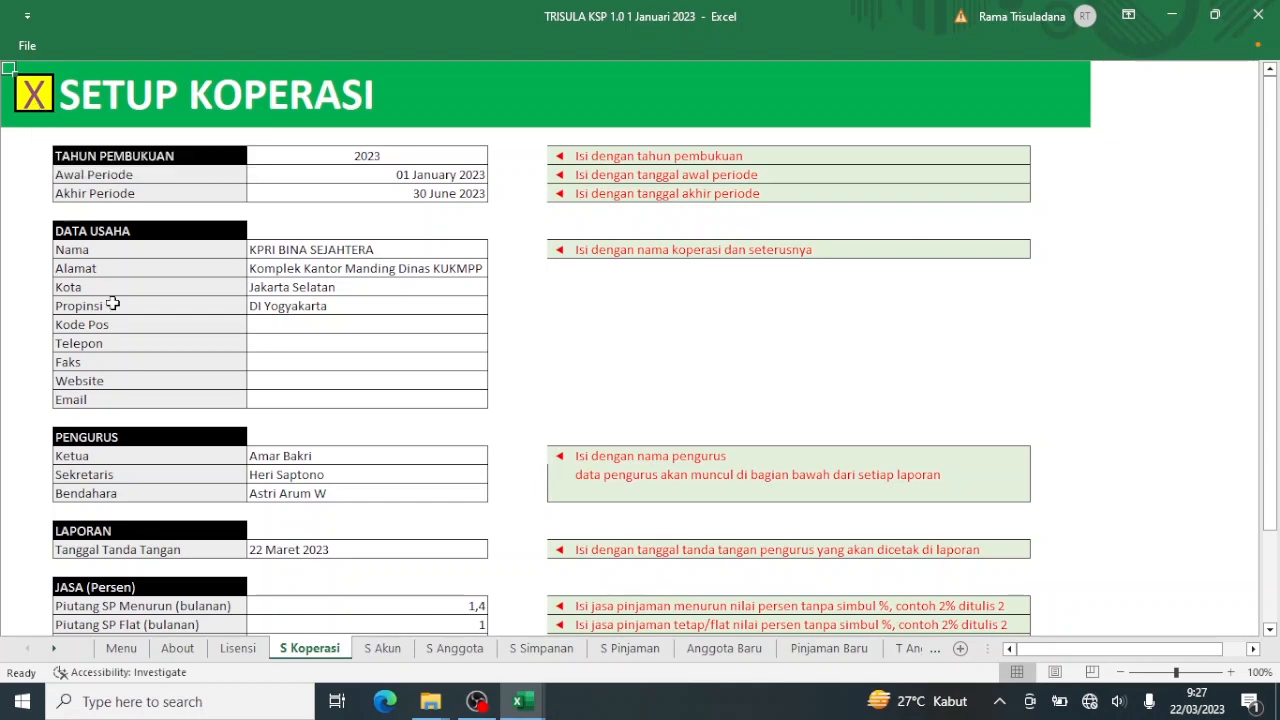
left_click(430, 701)
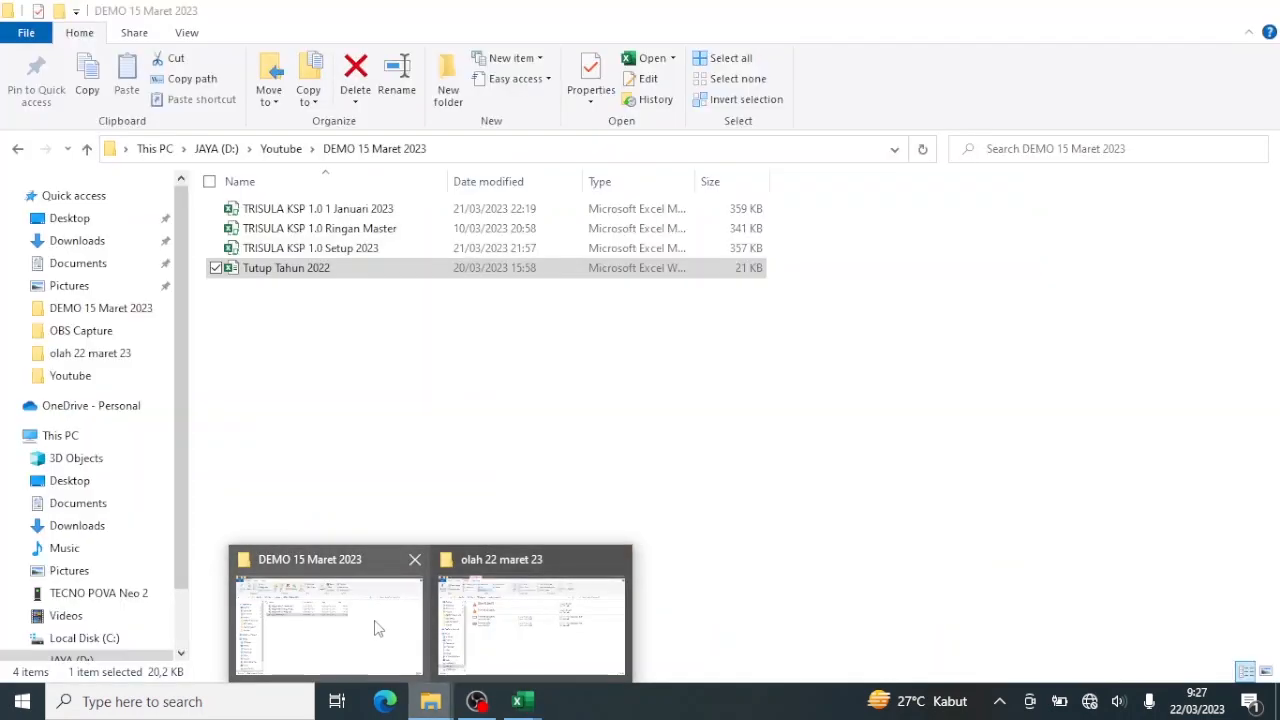
left_click(378, 628)
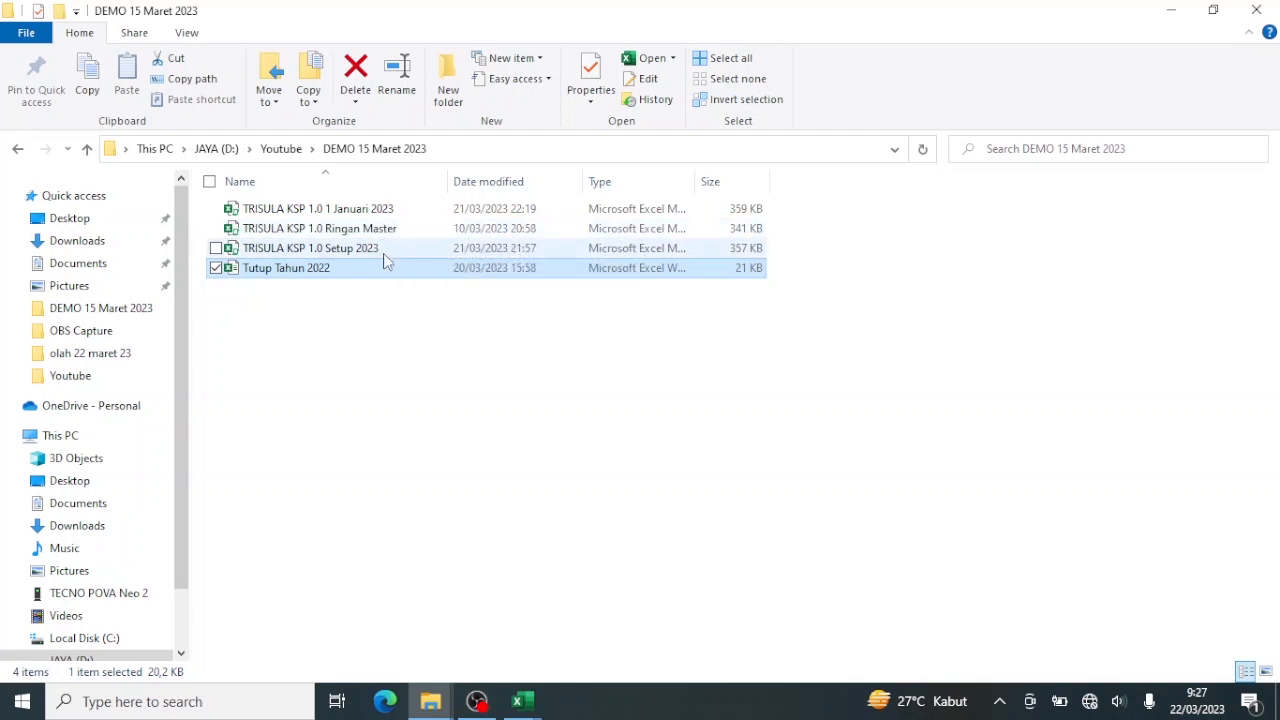
left_click(383, 325)
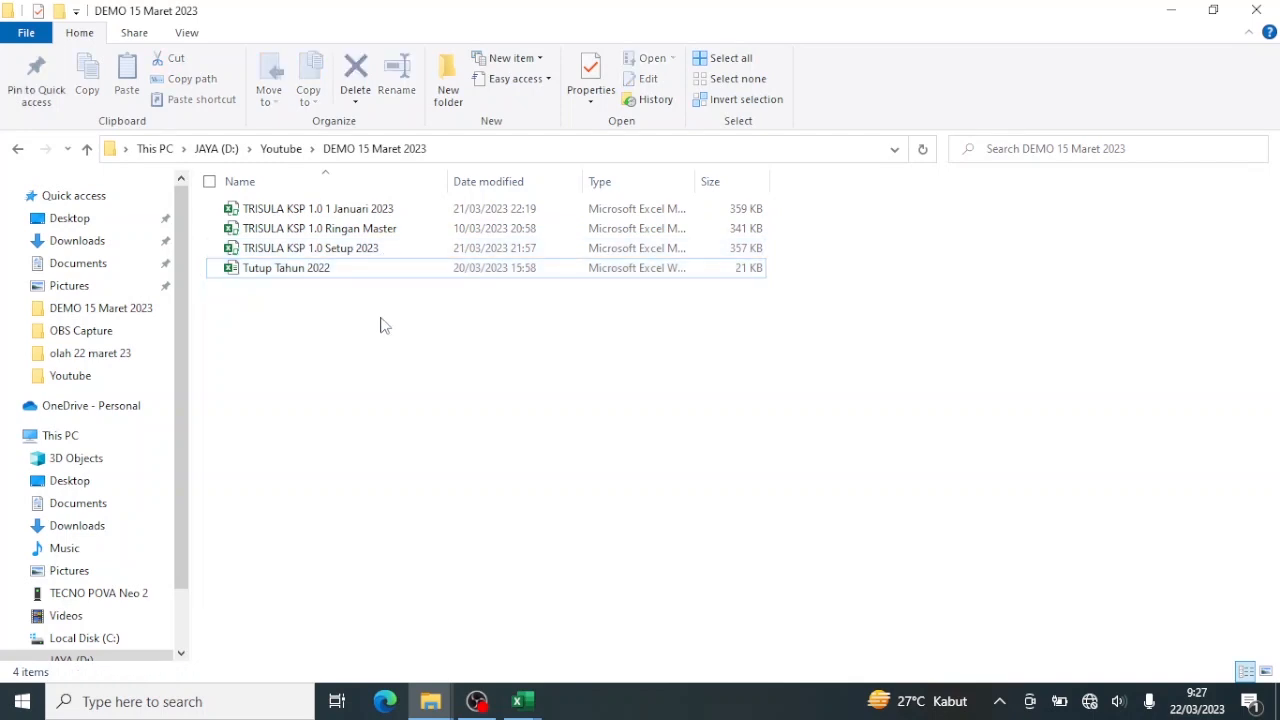
left_click(522, 698)
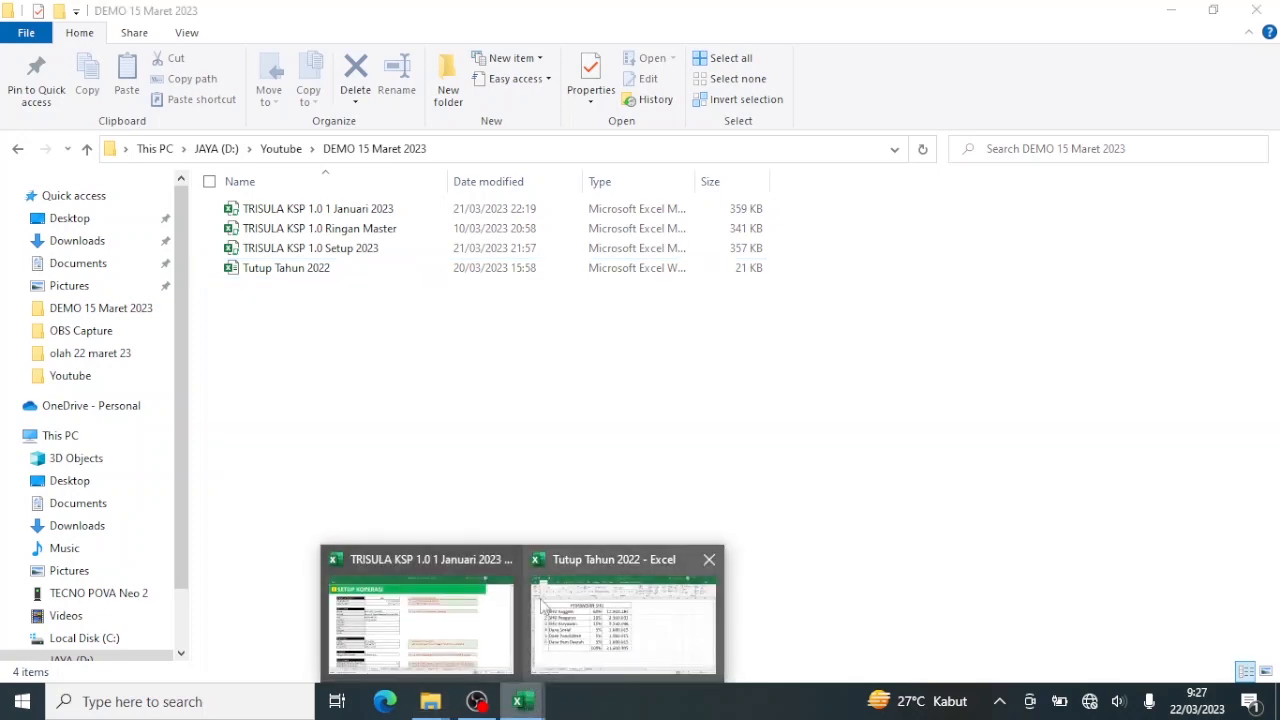
left_click(468, 603)
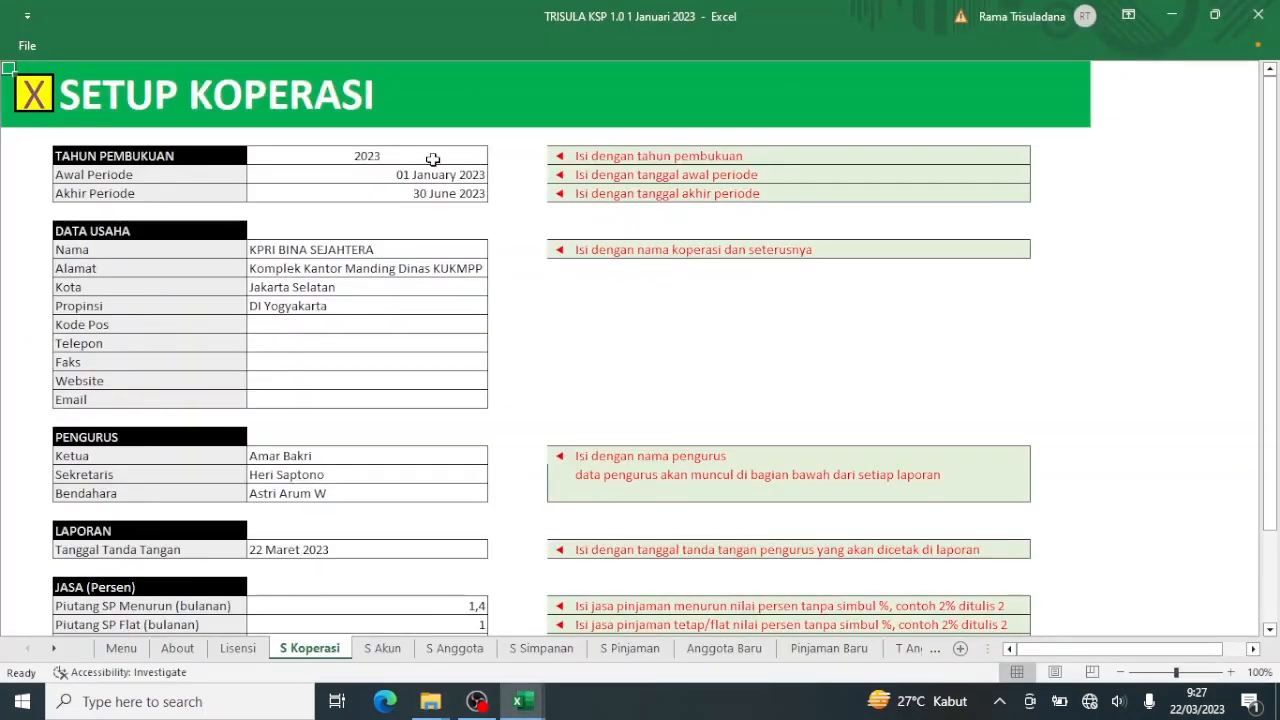
From the main menu, open Neraca Perbandingan comparing 31 December 2022 and 22 March 2023.
left_click(37, 95)
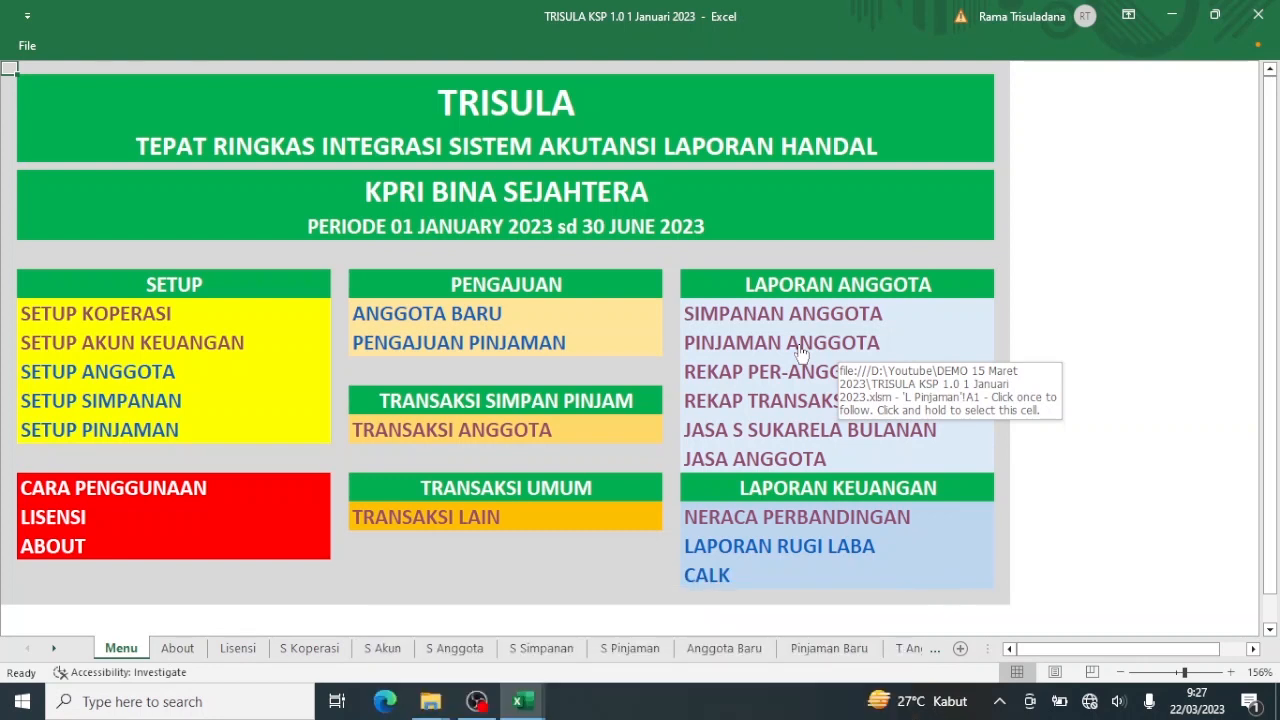
left_click(784, 527)
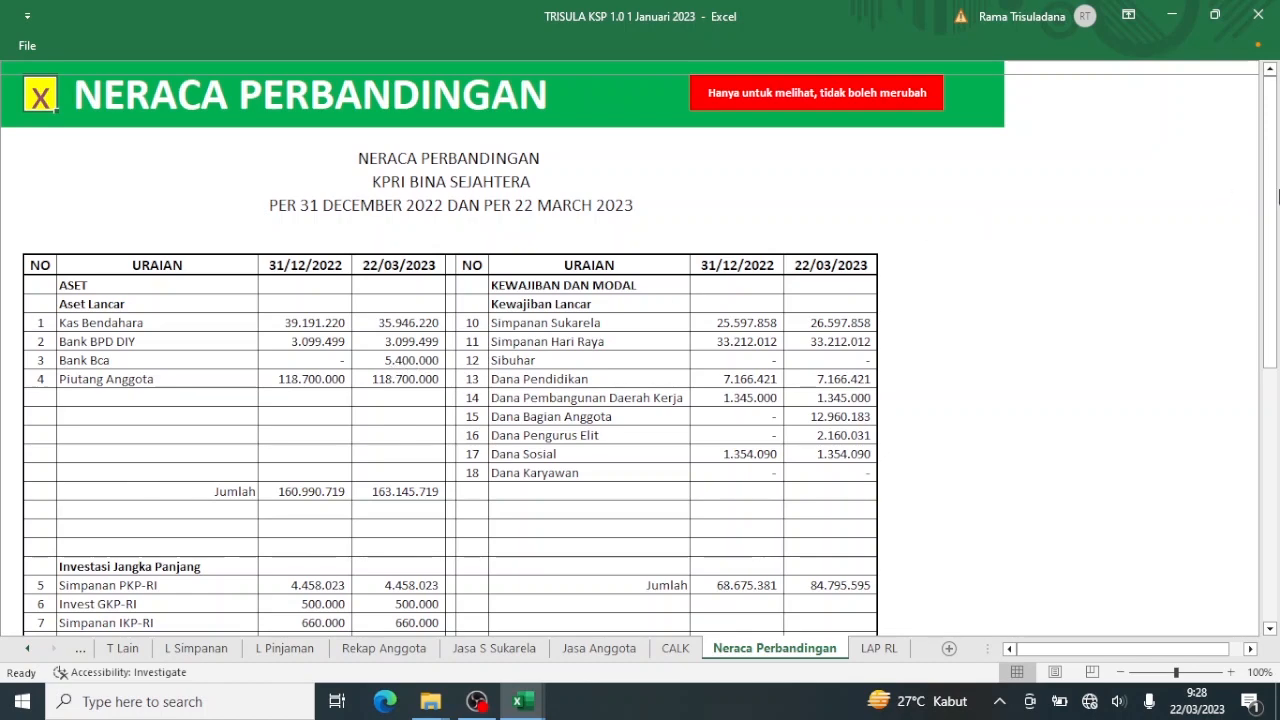
Scroll the Neraca Perbandingan down to the signatures and back up, then return to the main menu.
left_click_drag(1273, 197, 1258, 387)
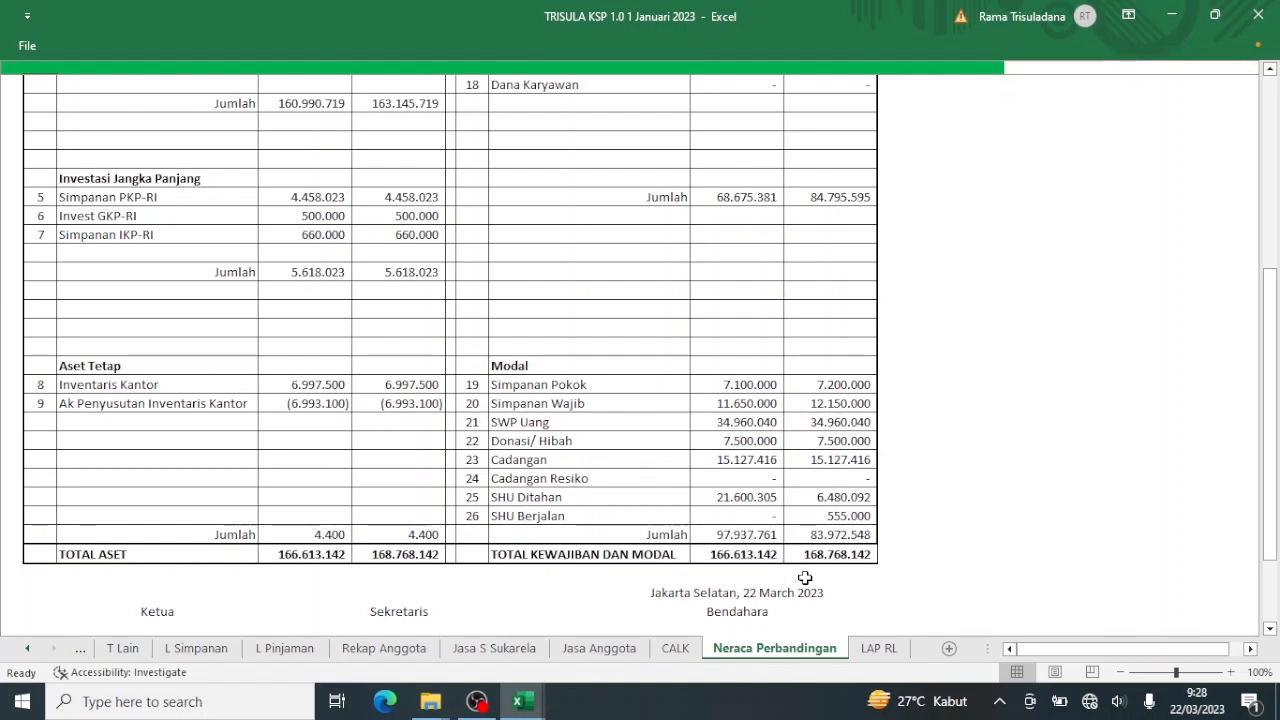
left_click_drag(1275, 397, 1276, 462)
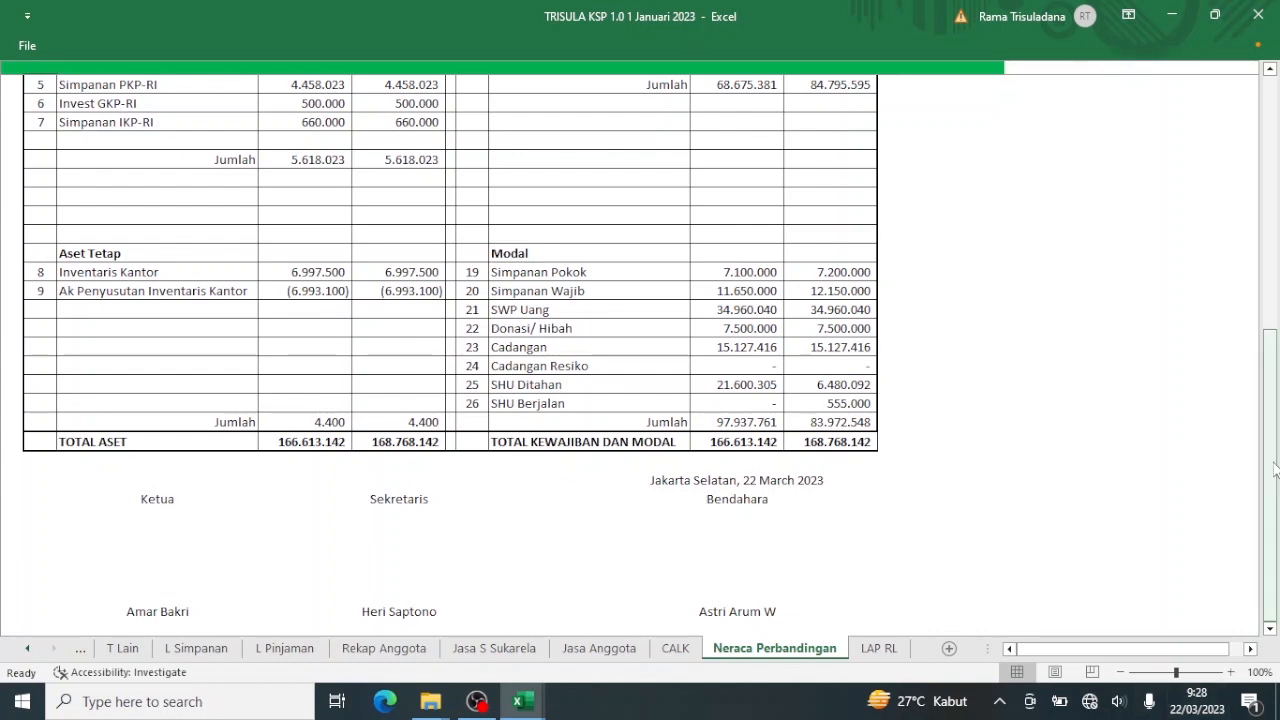
left_click_drag(1274, 470, 1278, 225)
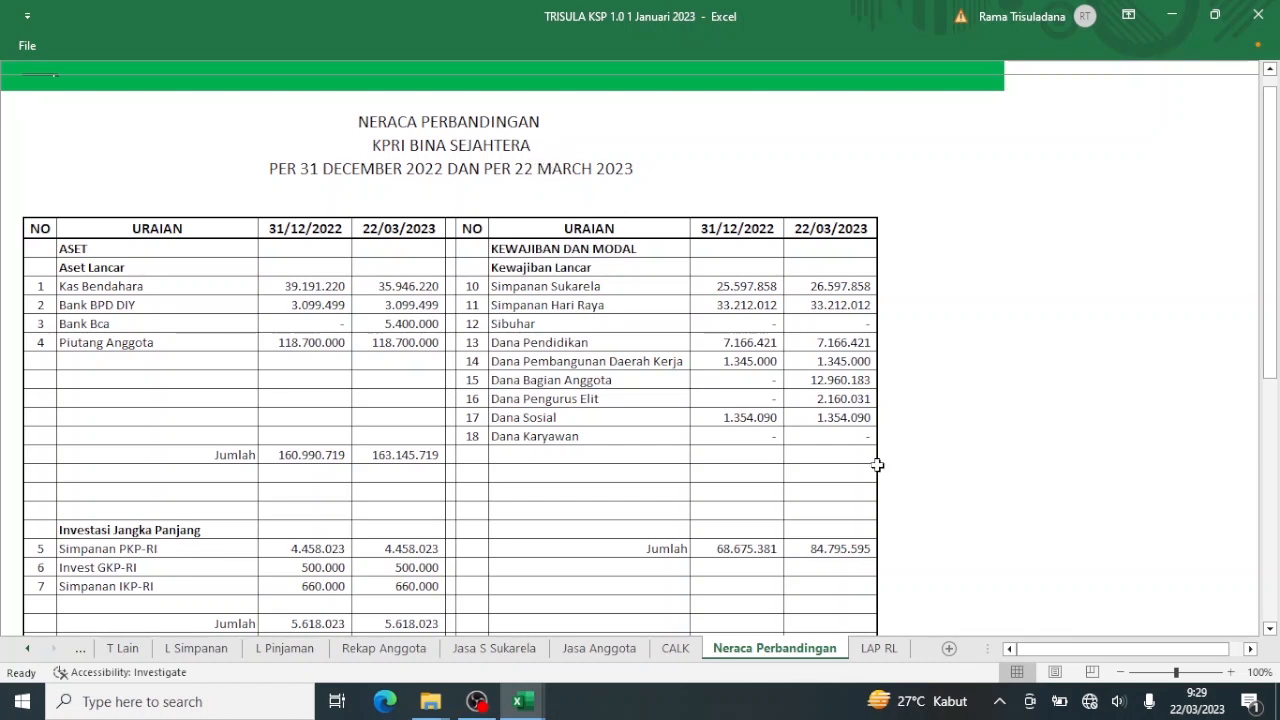
mouse_move(1205, 710)
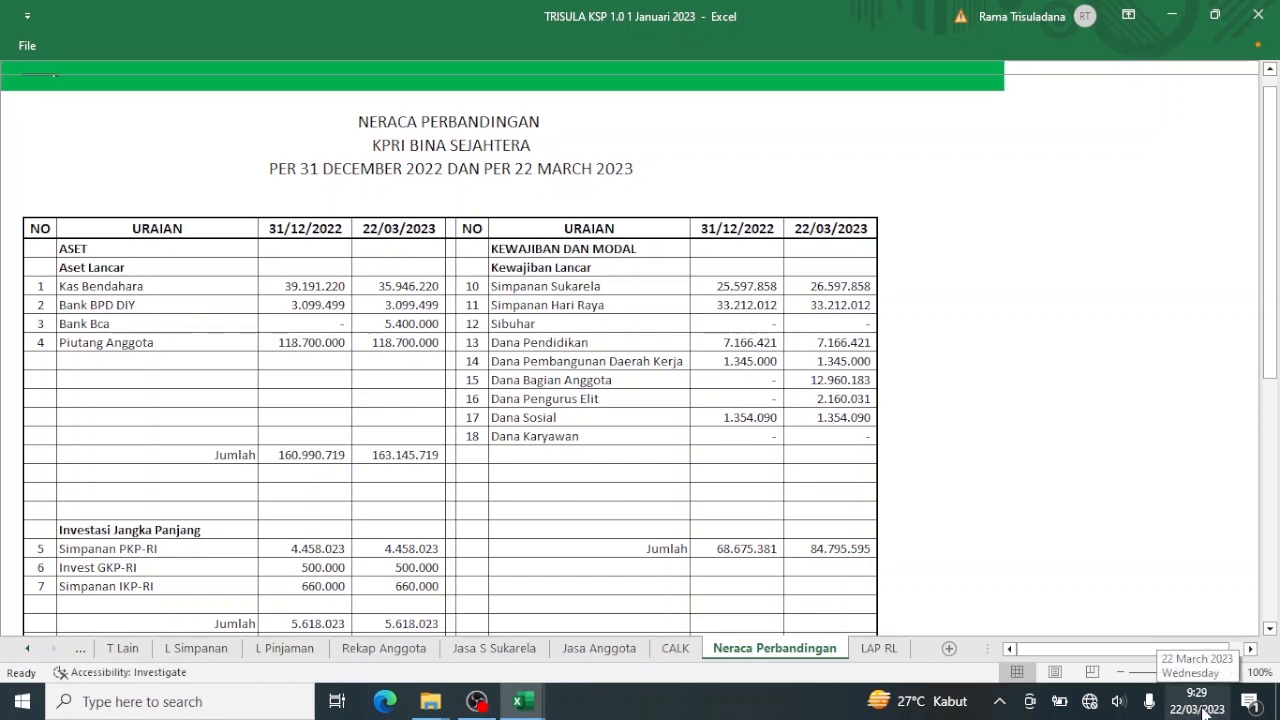
scroll(874, 322, "up", 1)
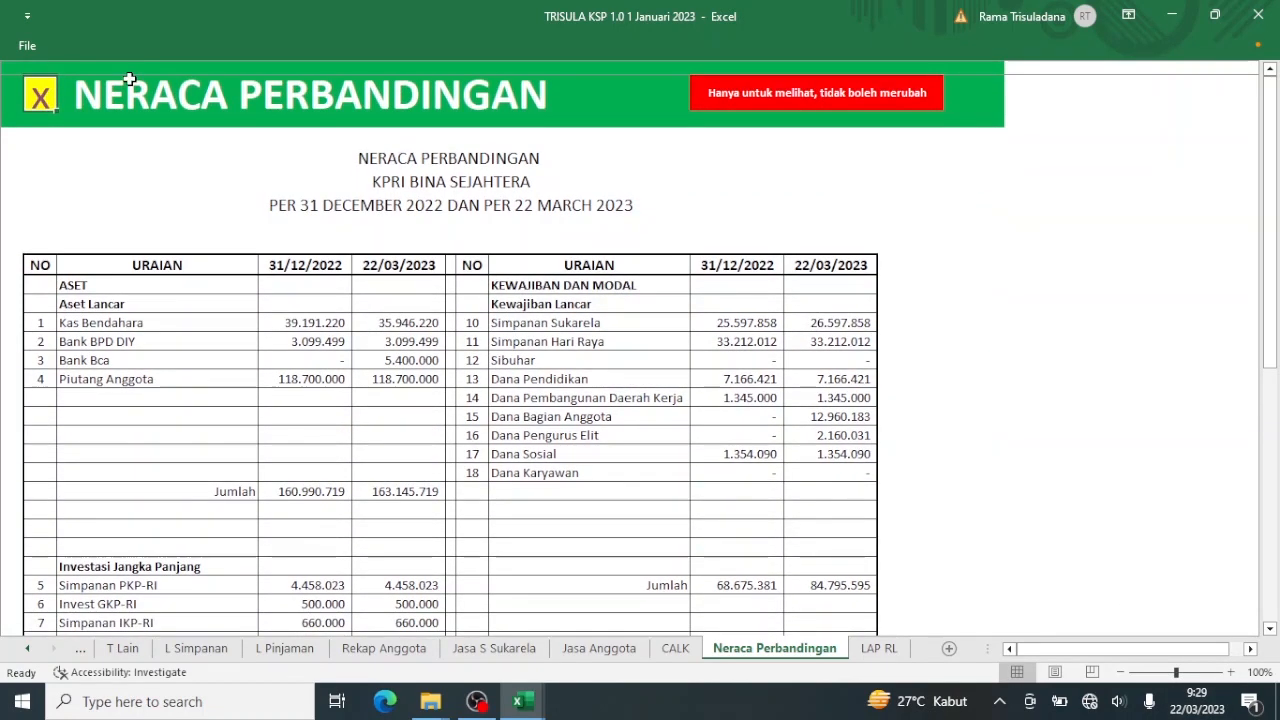
left_click(34, 98)
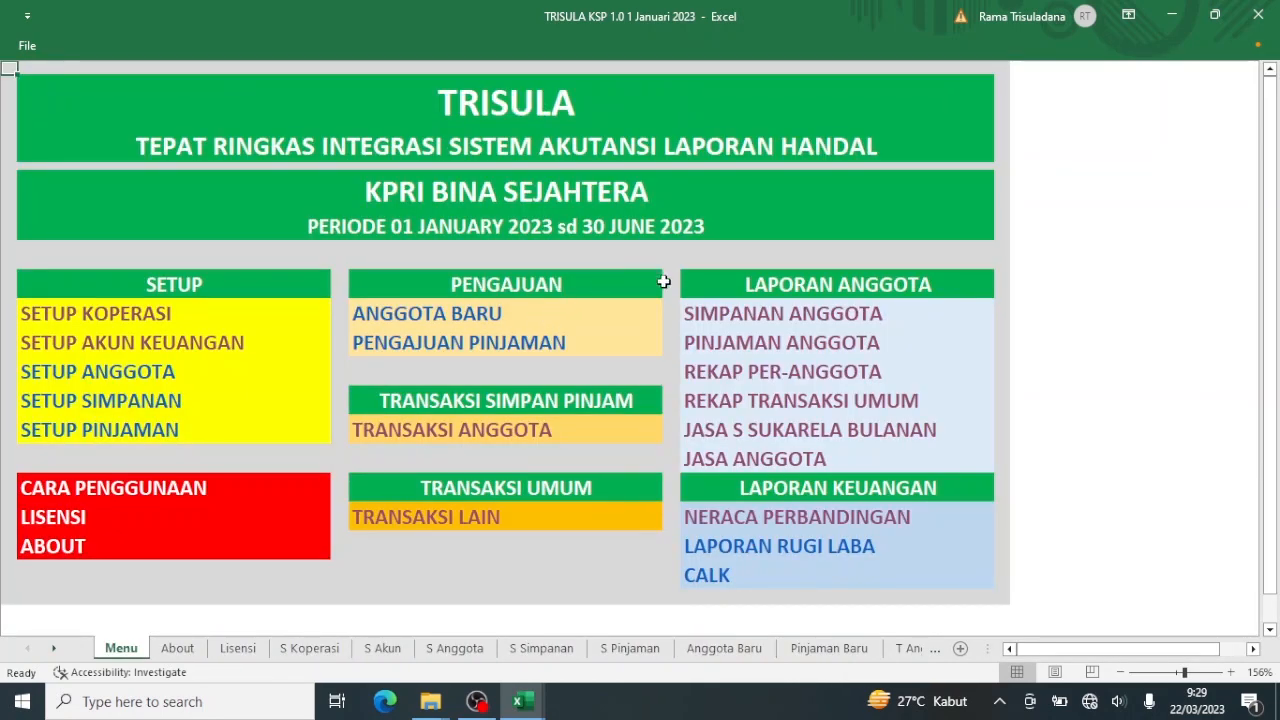
Glance at Simpanan Anggota, then open Laporan Rugi Laba for 01 January–22 March 2023.
left_click(720, 313)
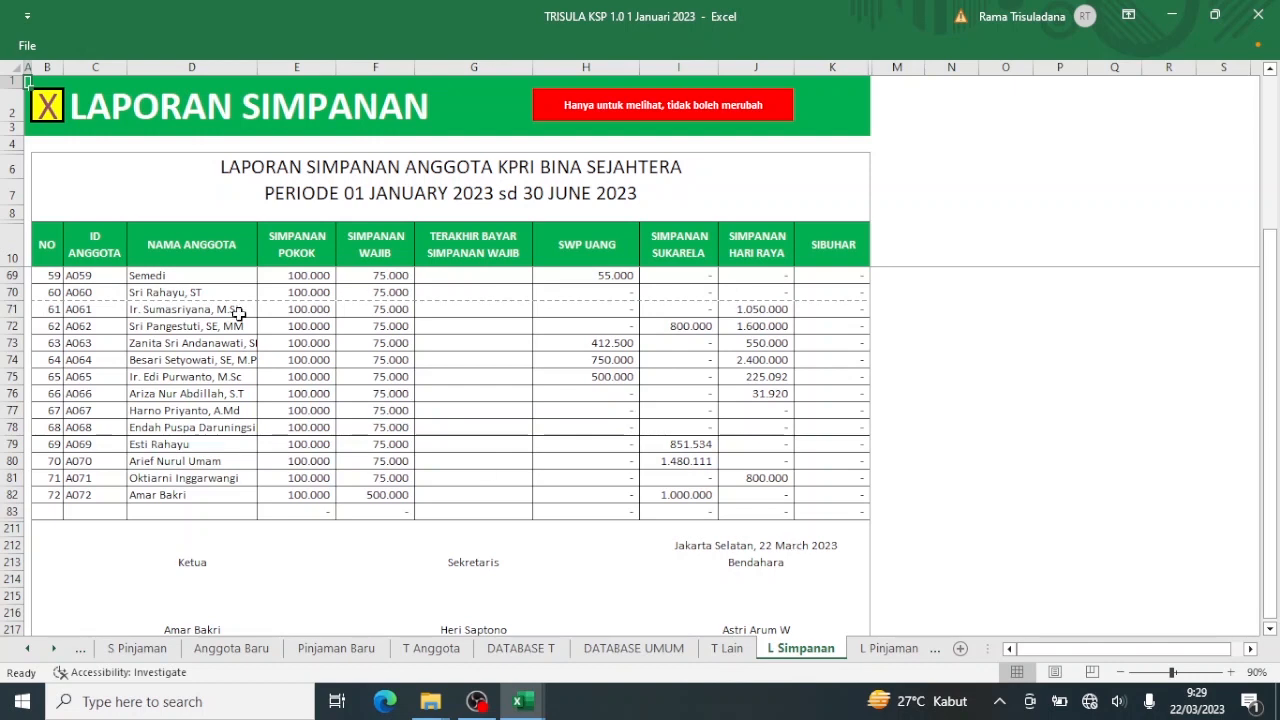
left_click(46, 109)
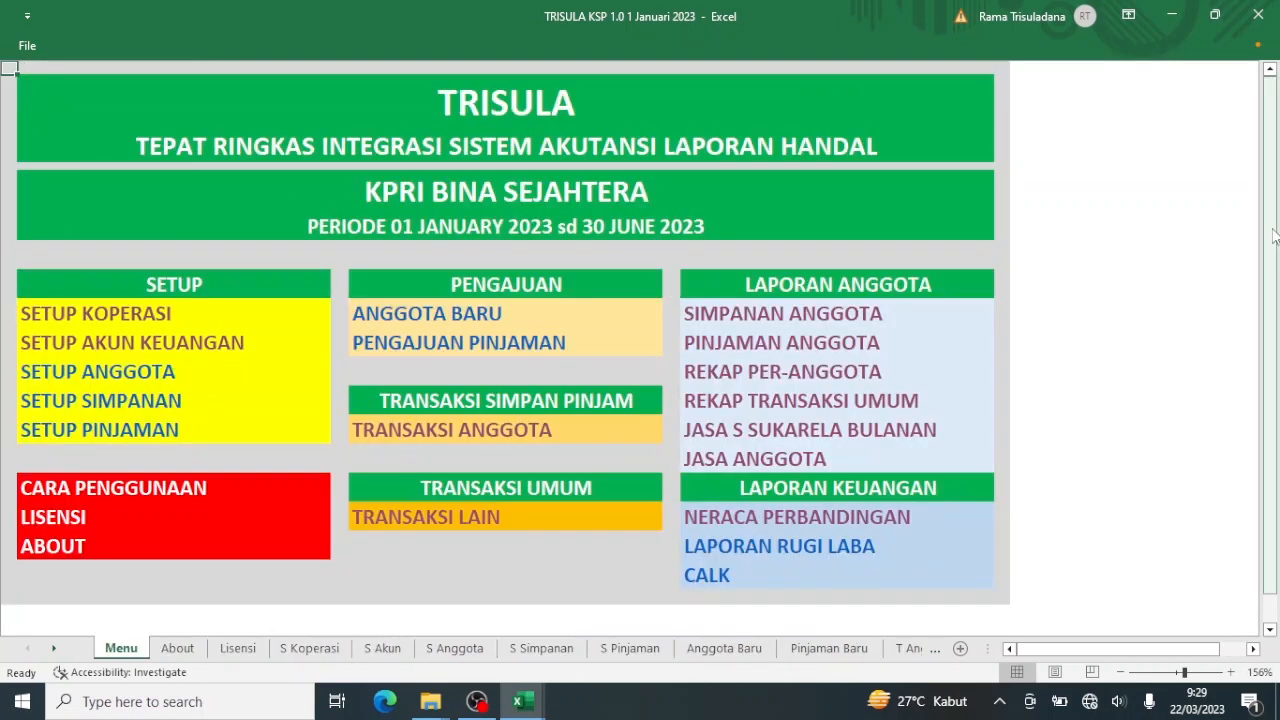
left_click(778, 549)
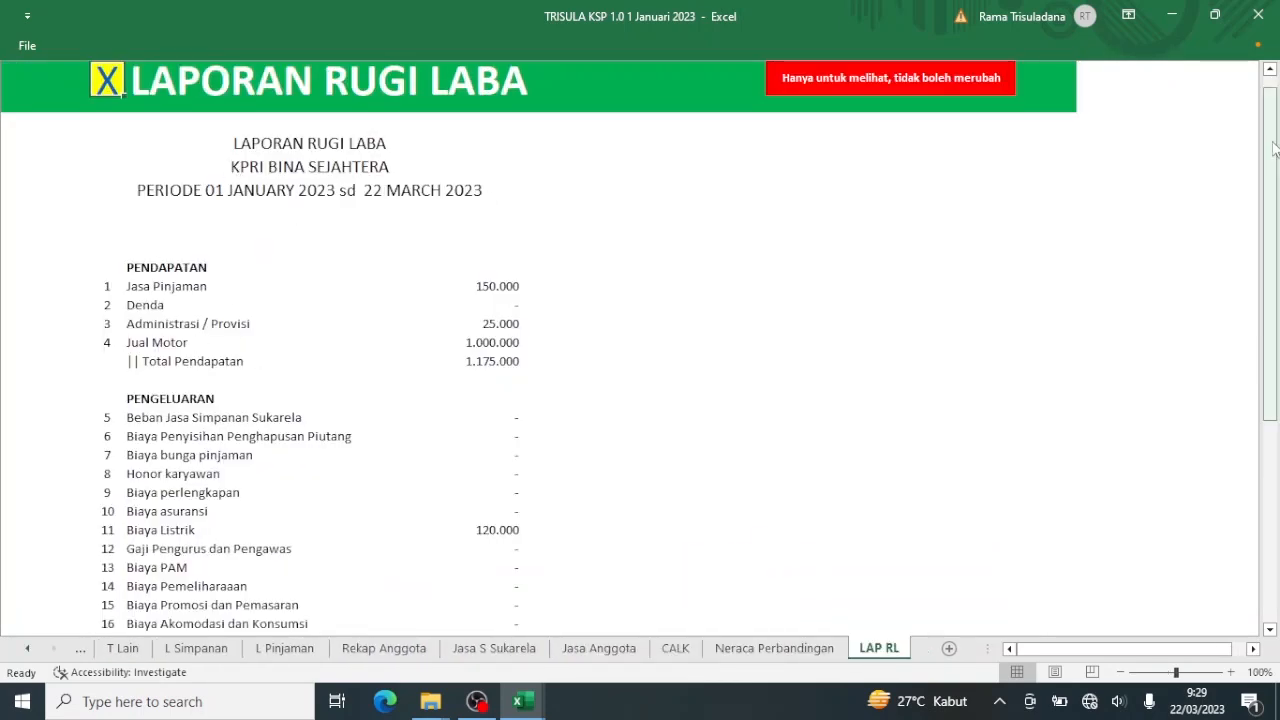
Scroll Laporan Rugi Laba and confirm it previews on one A4 portrait page, then return to the menu.
left_click_drag(1273, 148, 1249, 371)
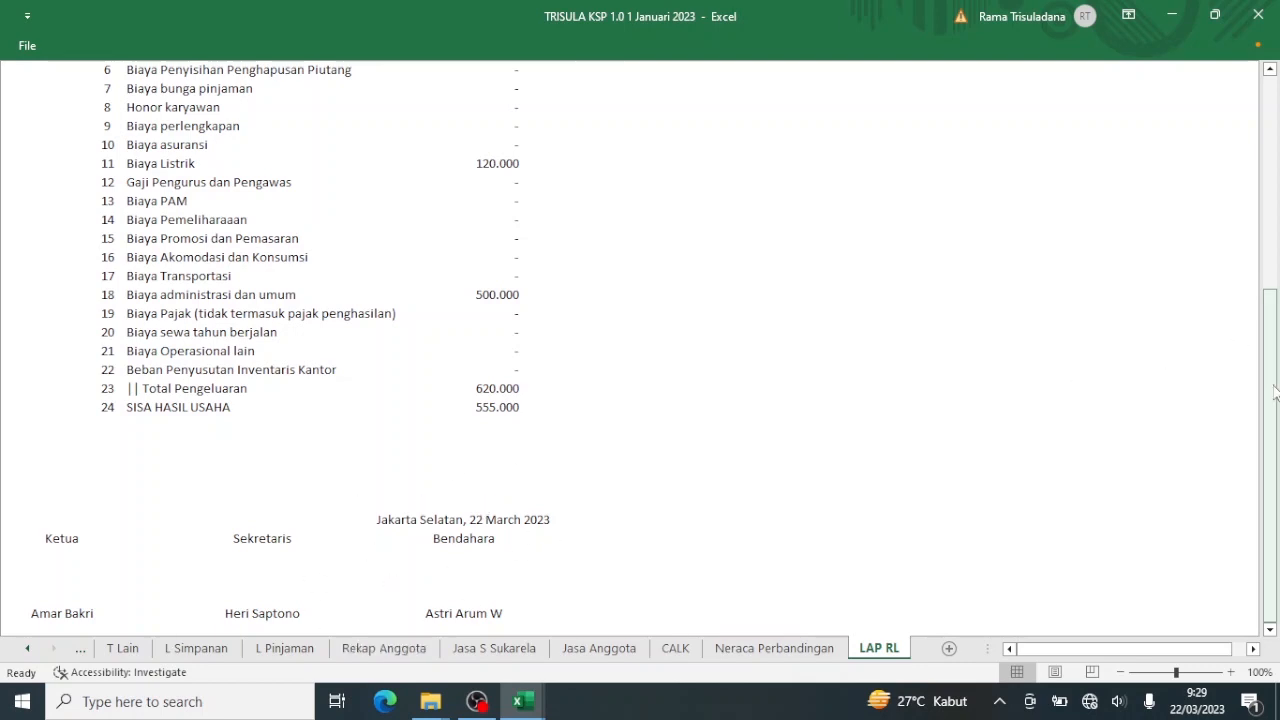
left_click_drag(1278, 378, 1277, 122)
key("ctrl+p")
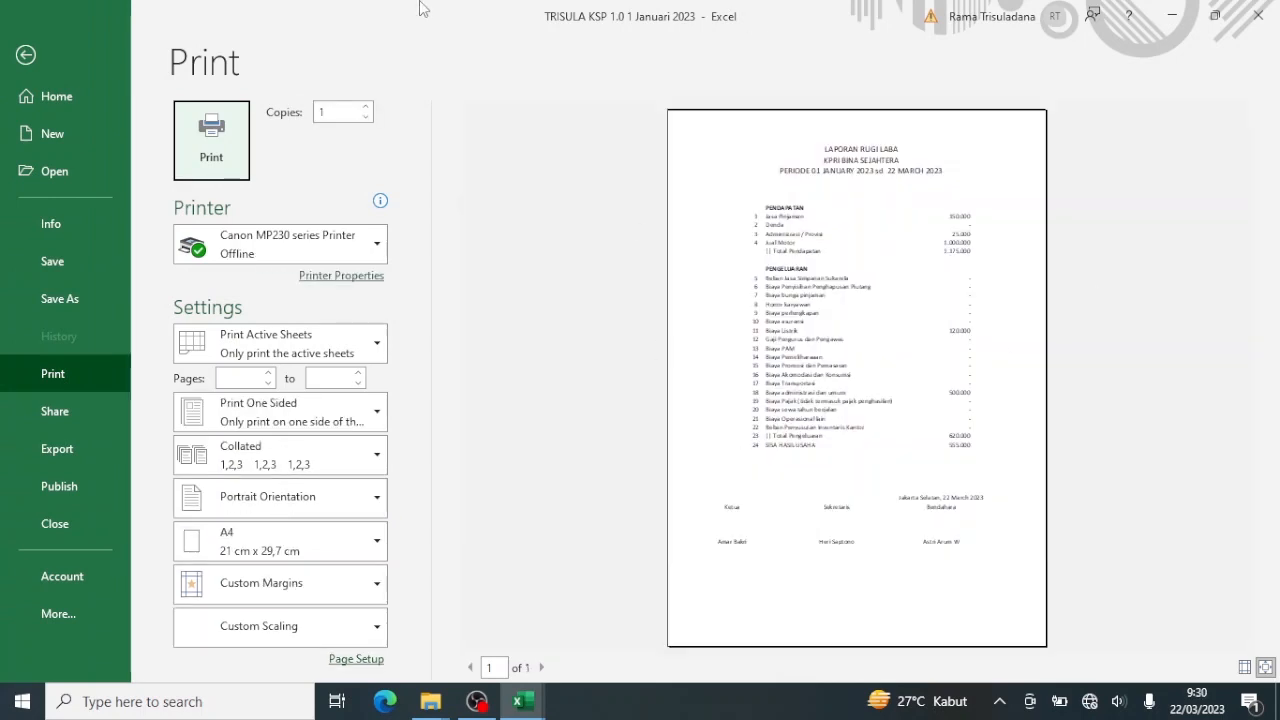
left_click(25, 56)
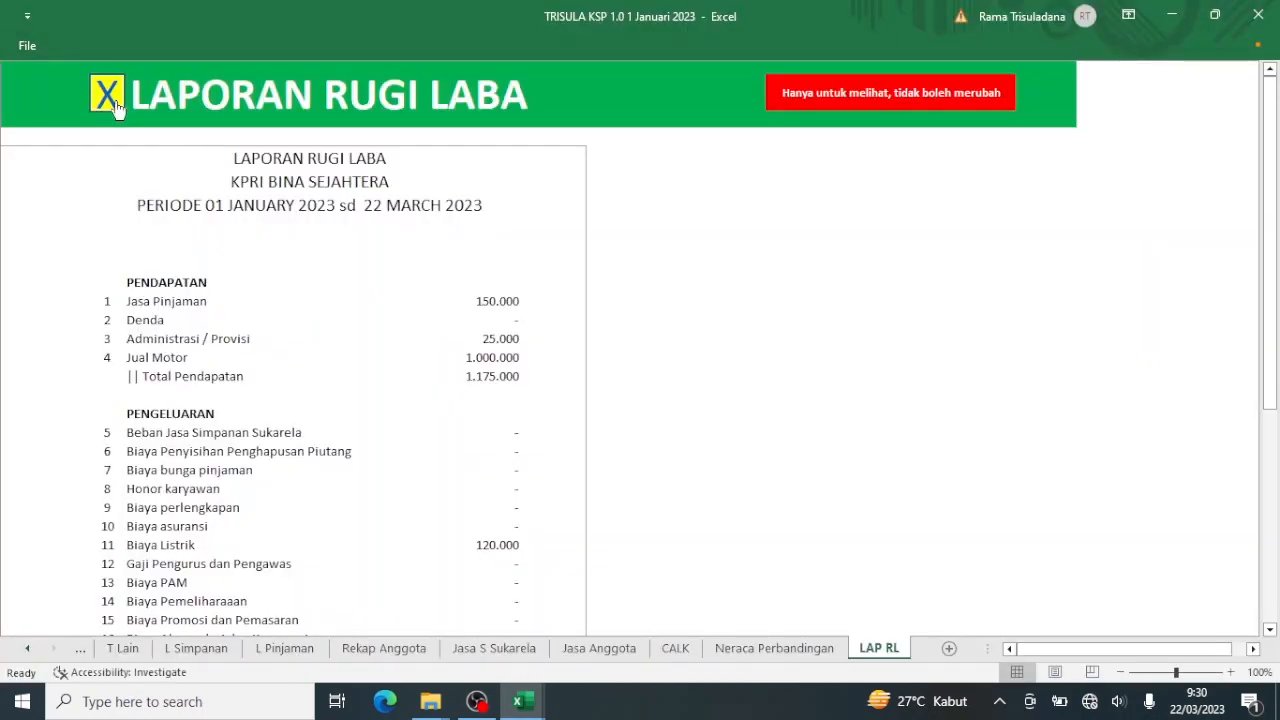
left_click(110, 96)
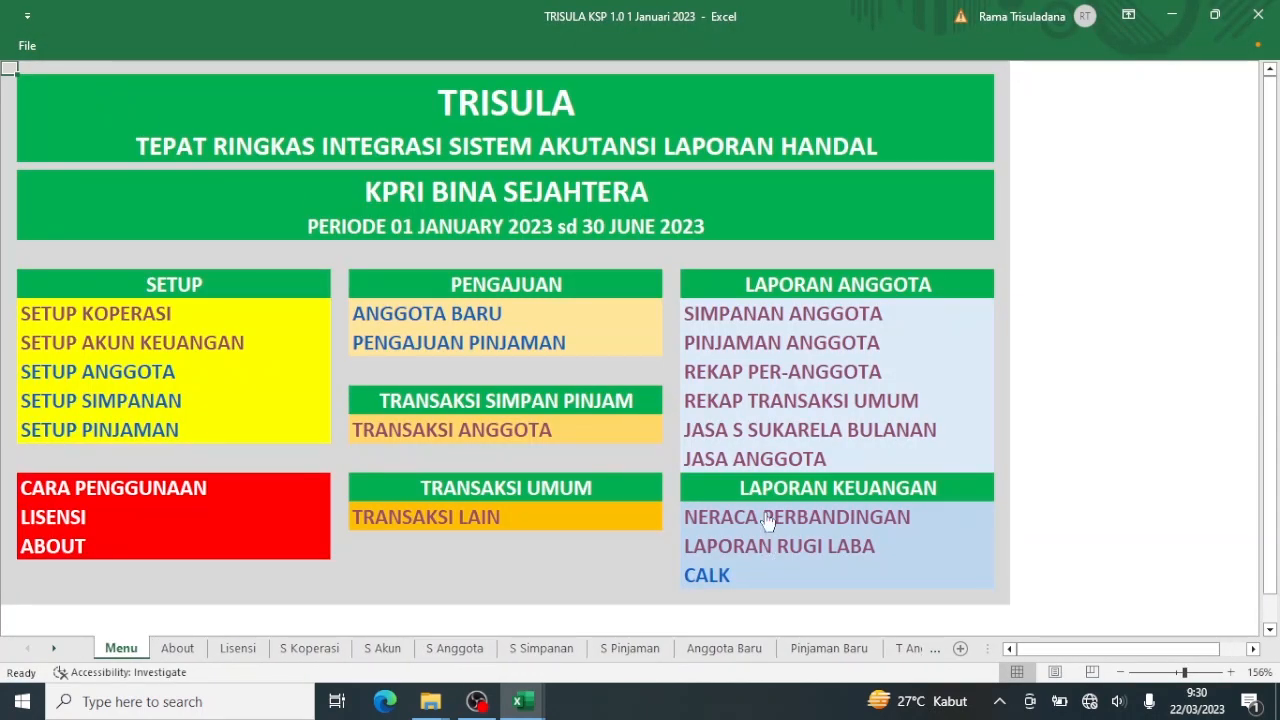
Confirm Neraca Perbandingan prints on a single A4 portrait page, then return to the main menu.
left_click(768, 520)
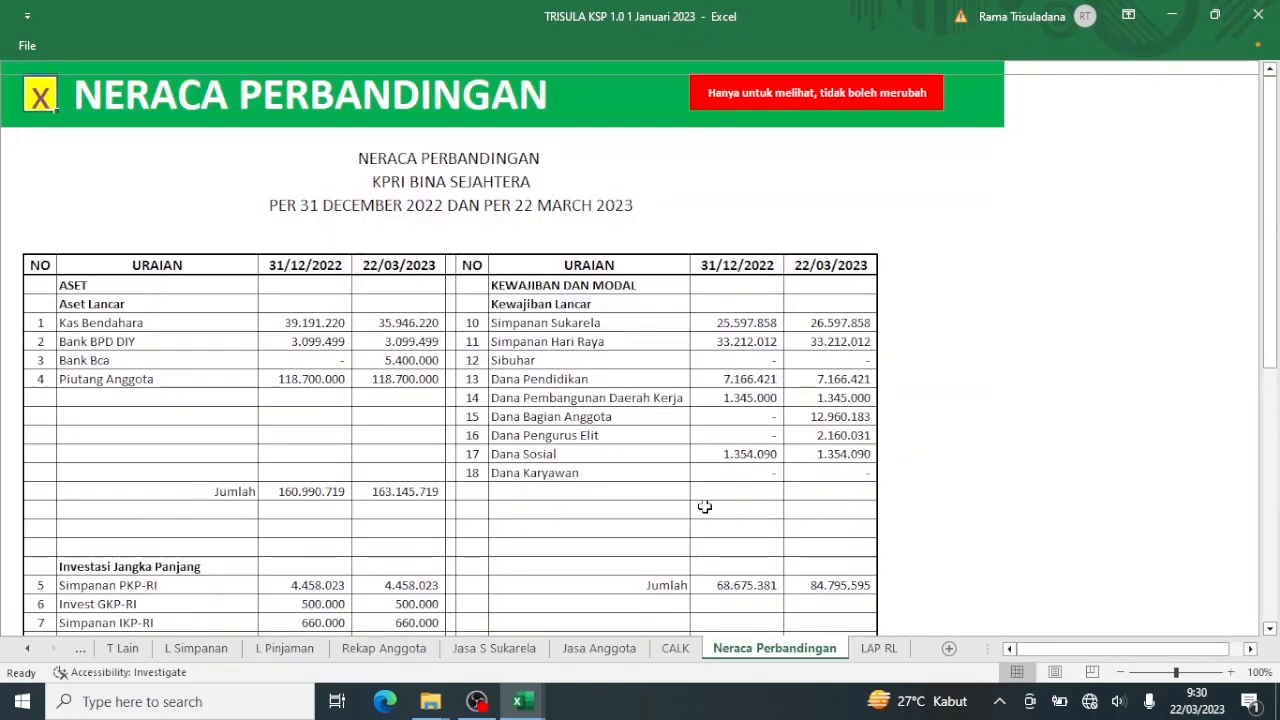
key("ctrl+p")
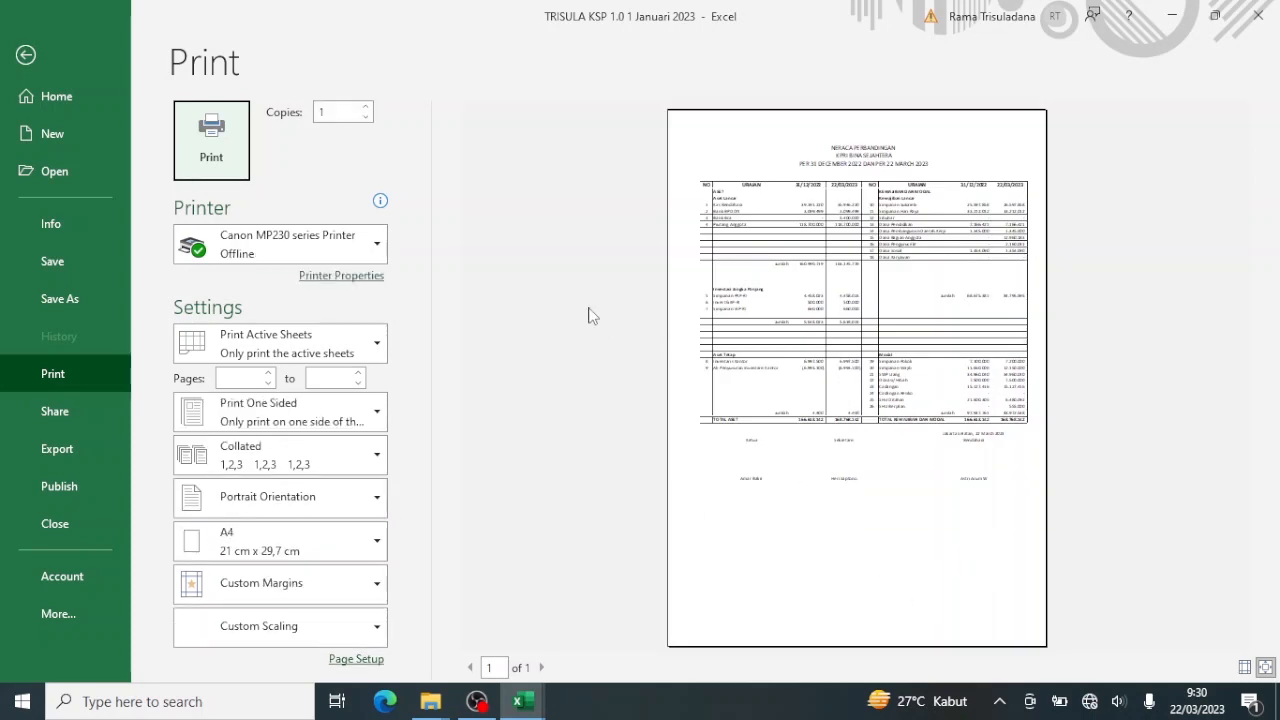
left_click(26, 56)
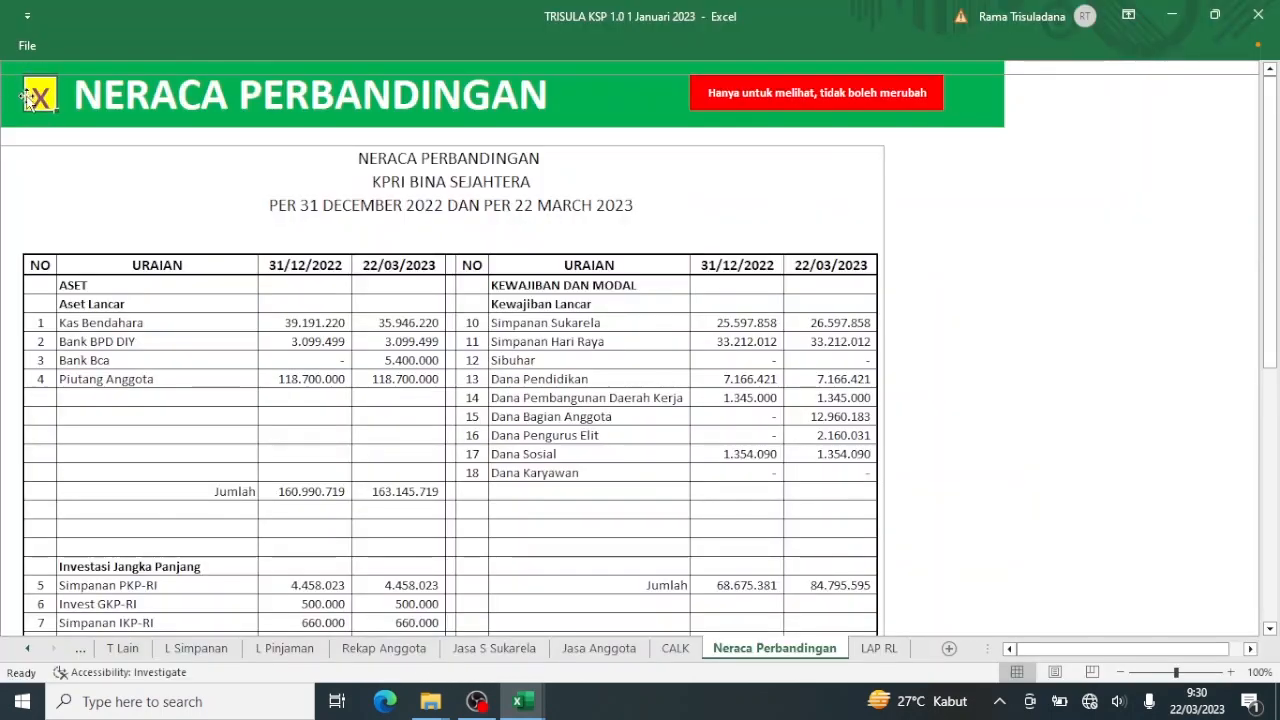
left_click(37, 97)
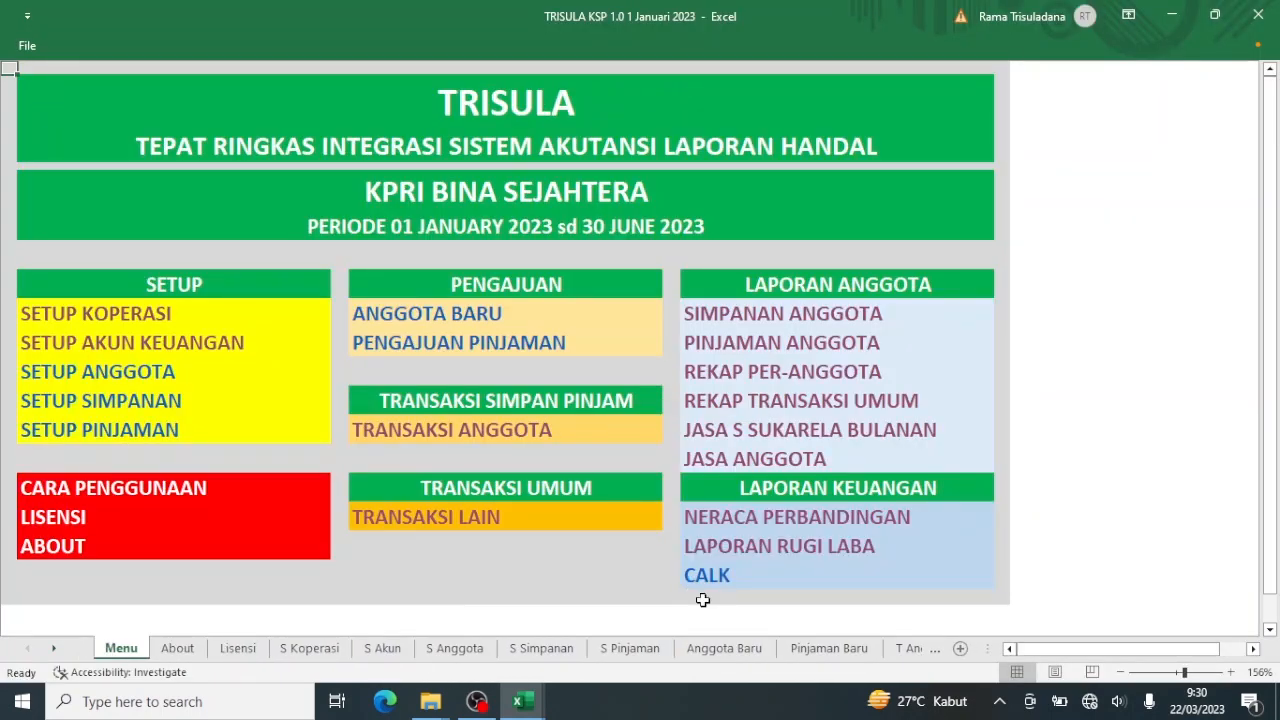
Open the CALK sheet, scroll through its accounts, and preview its 4-page A4 portrait printout.
left_click(711, 578)
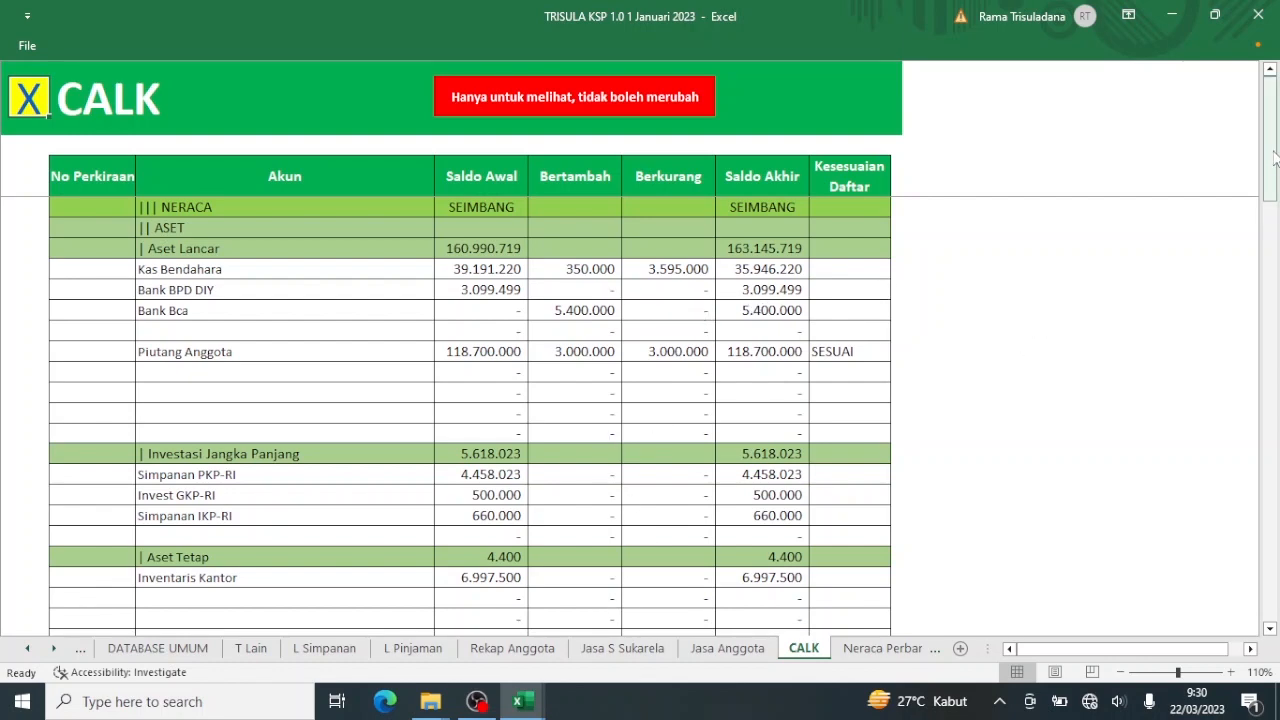
left_click_drag(1274, 160, 1247, 645)
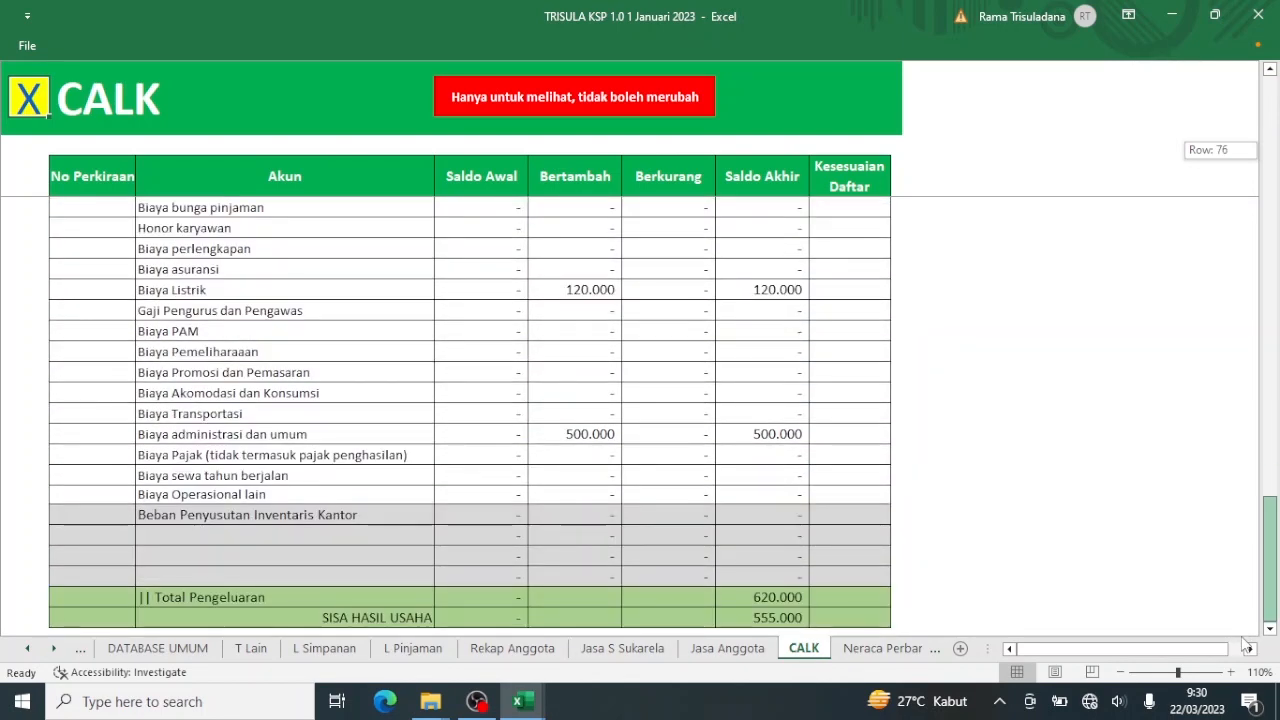
left_click_drag(1255, 573, 1276, 148)
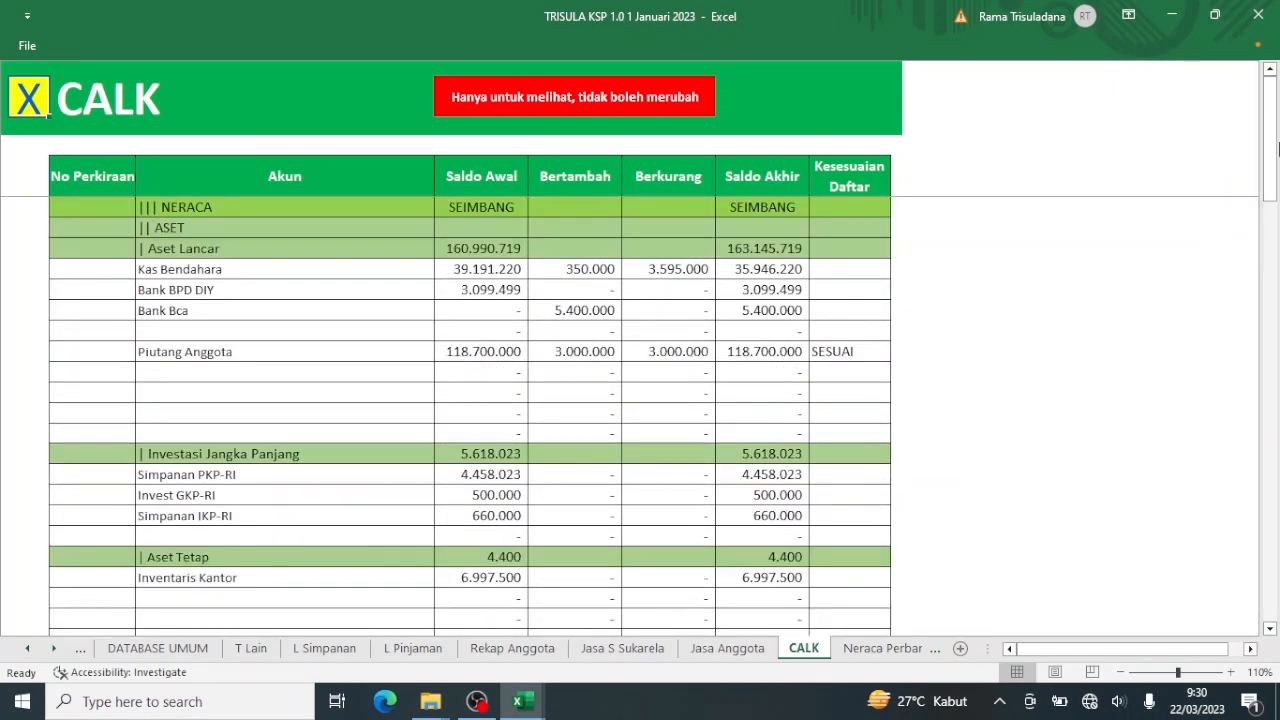
key("ctrl+p")
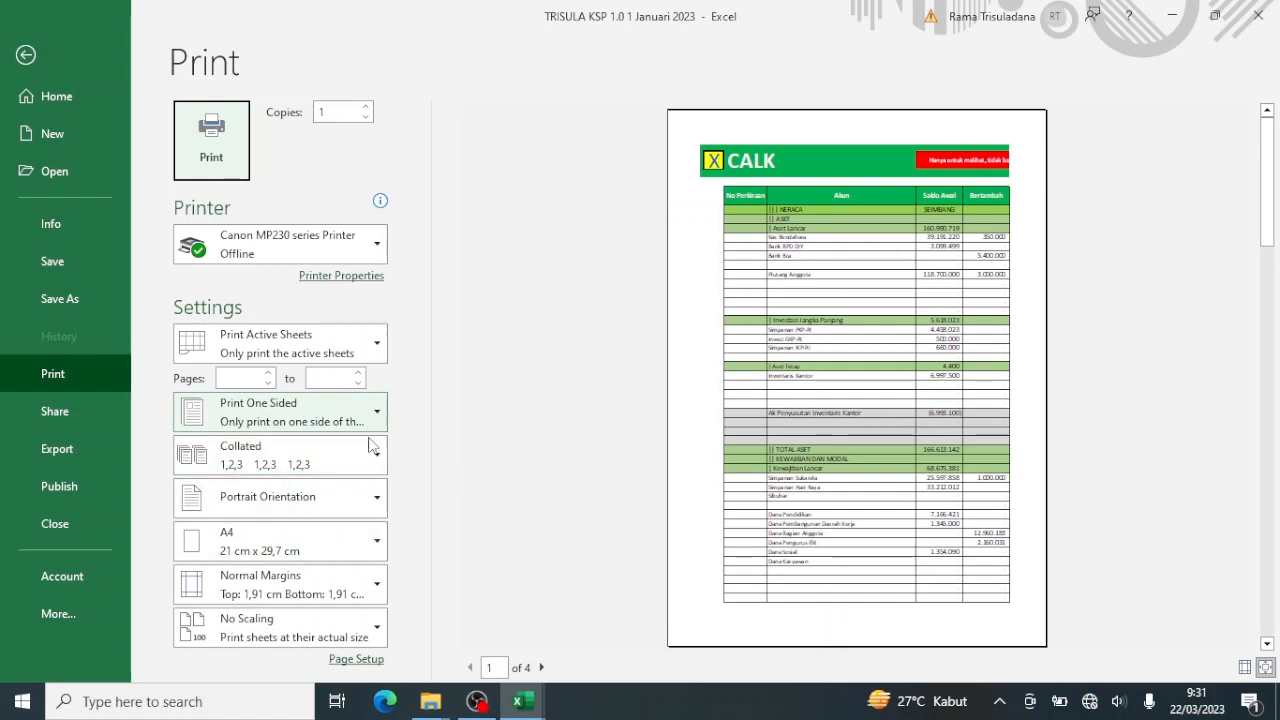
Switch the CALK printout to landscape, reducing it to 3 pages, and check each page.
left_click(375, 498)
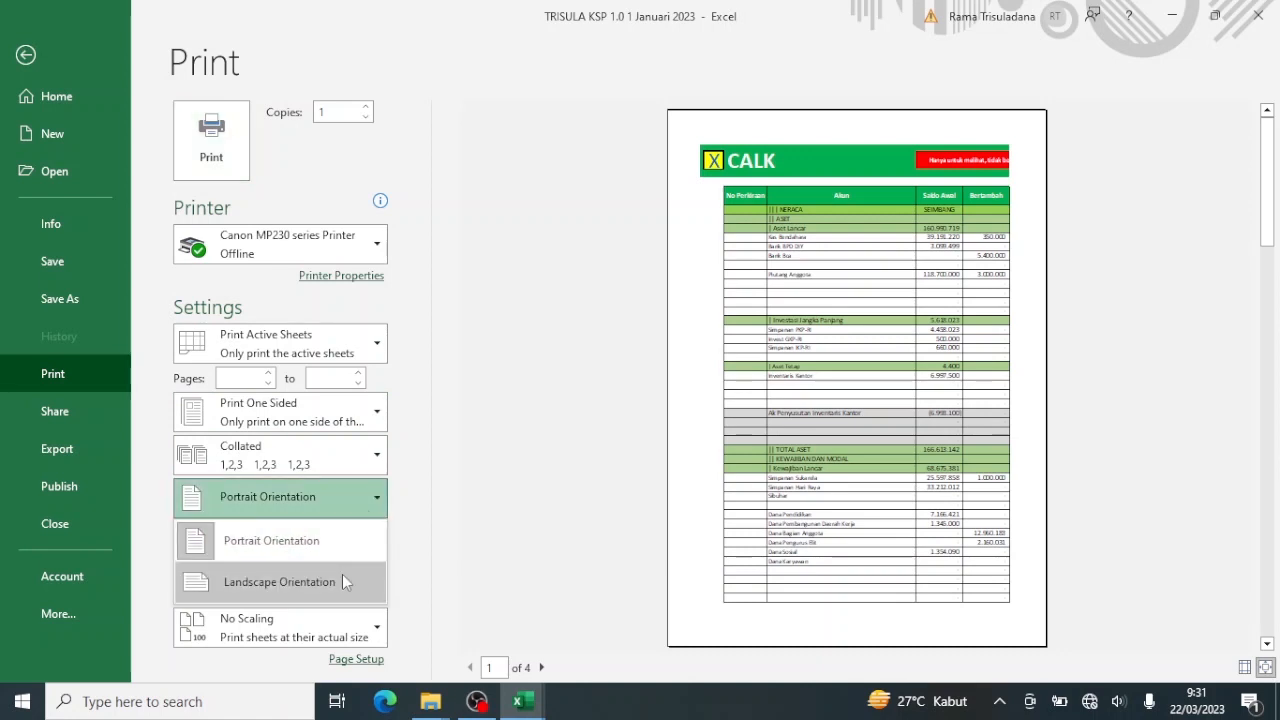
left_click(342, 574)
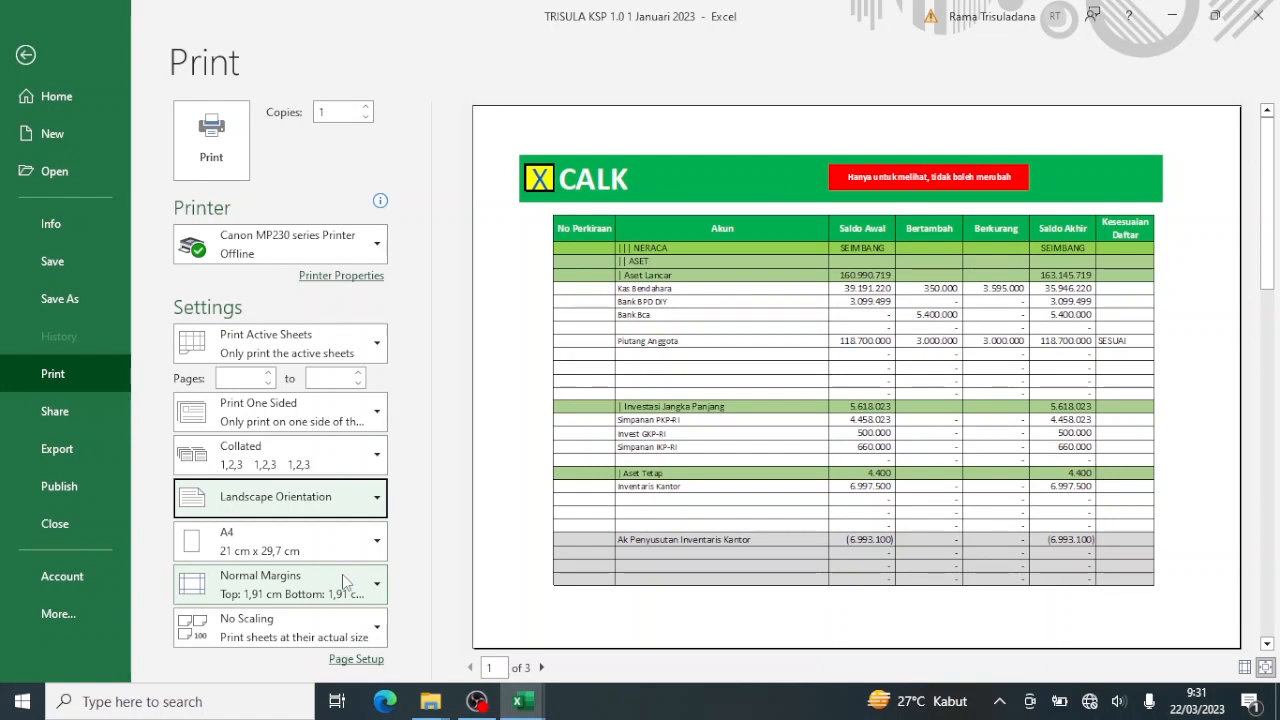
left_click(541, 667)
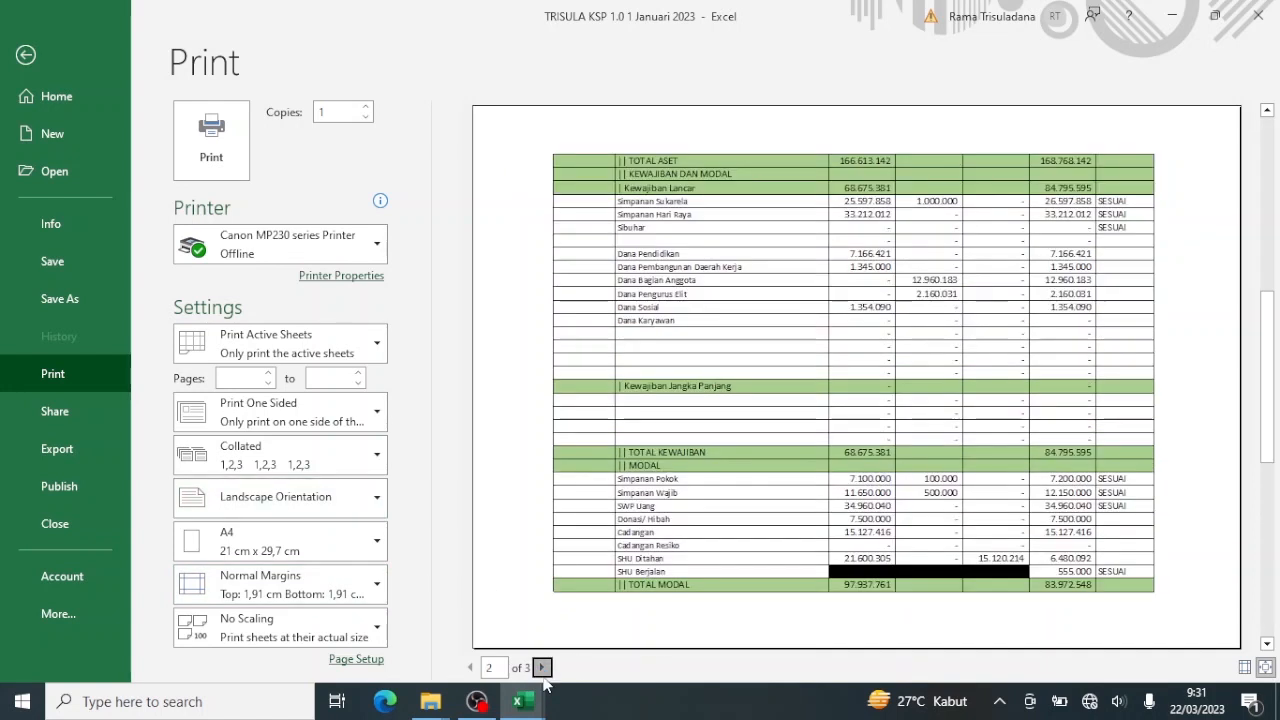
left_click(541, 667)
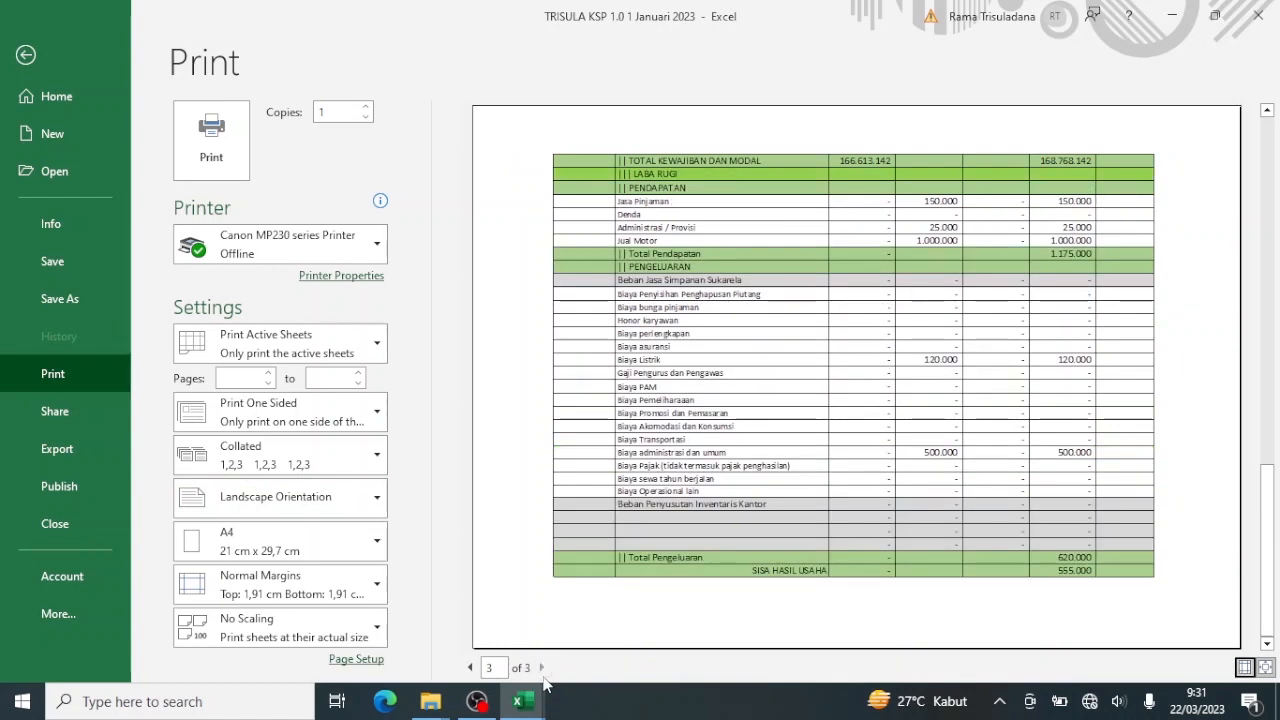
left_click(26, 56)
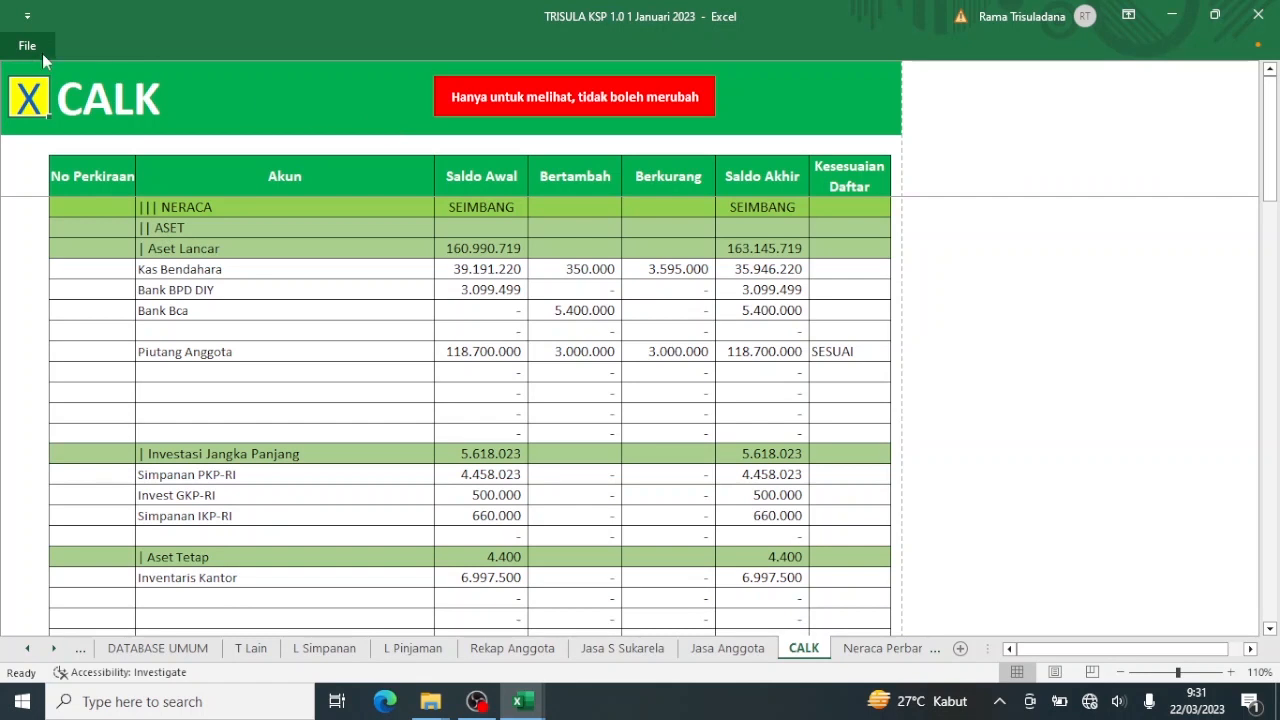